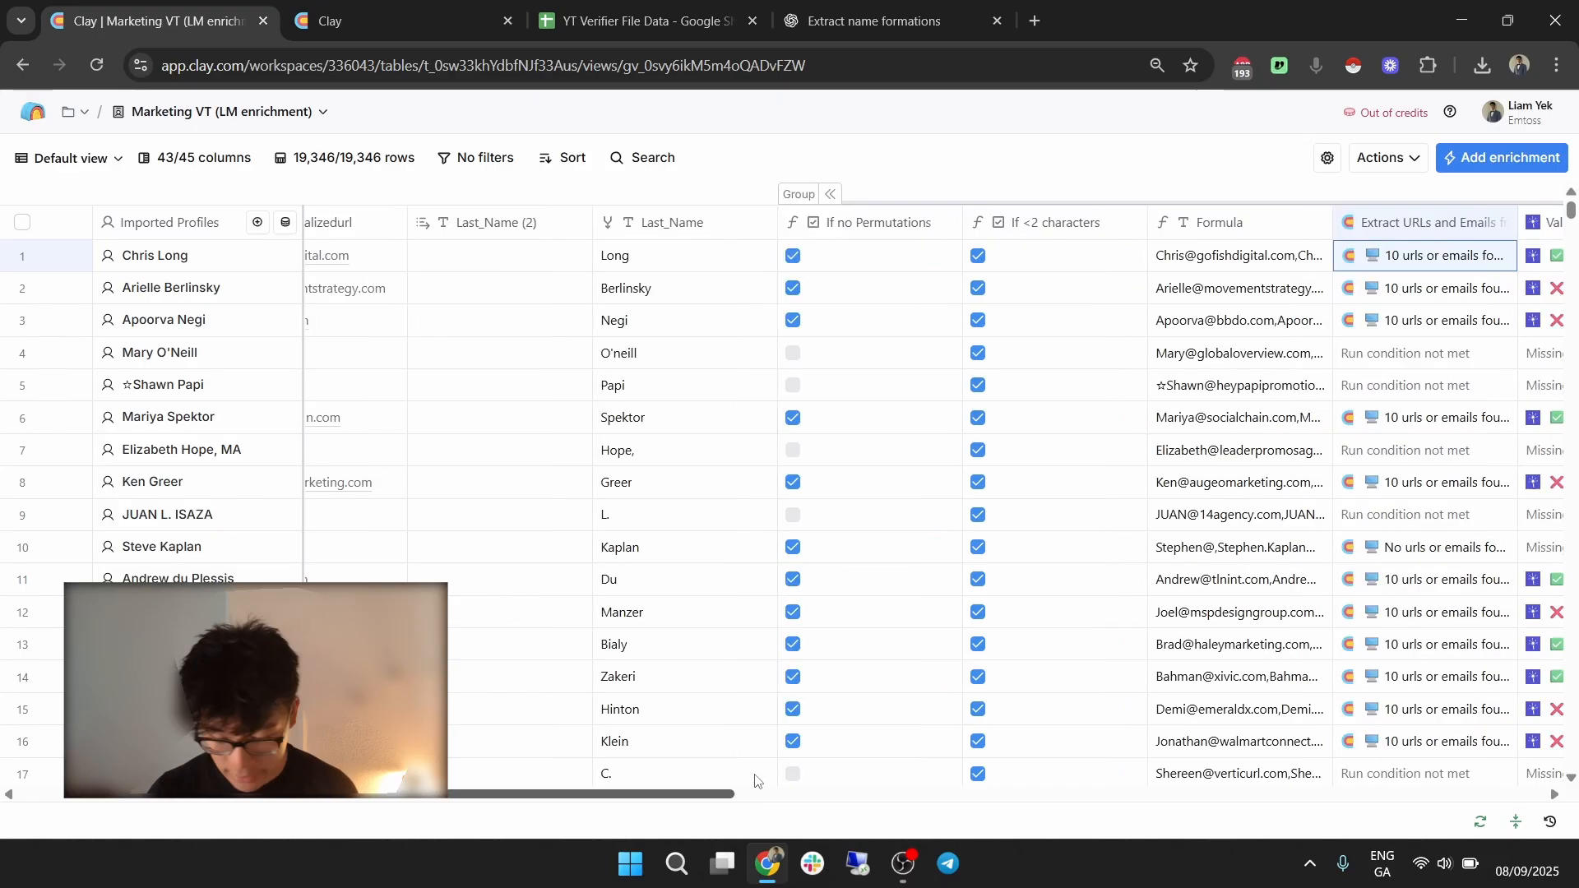
Open the settings of the email permutation Formula column to review its formula.
drag(729, 796, 662, 795)
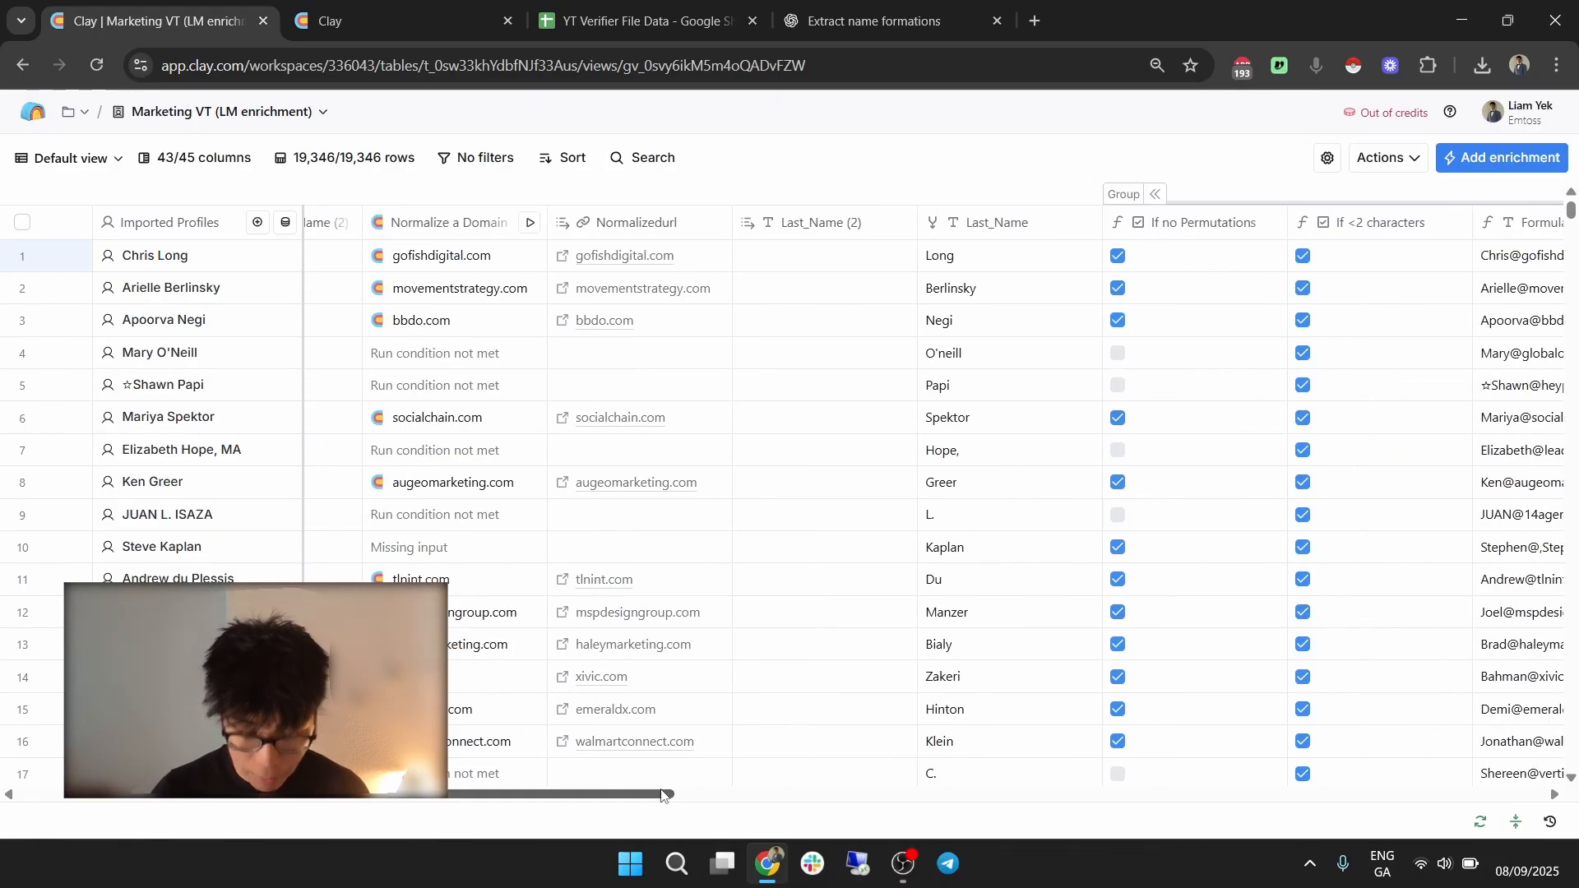
drag(663, 796, 812, 799)
click(754, 263)
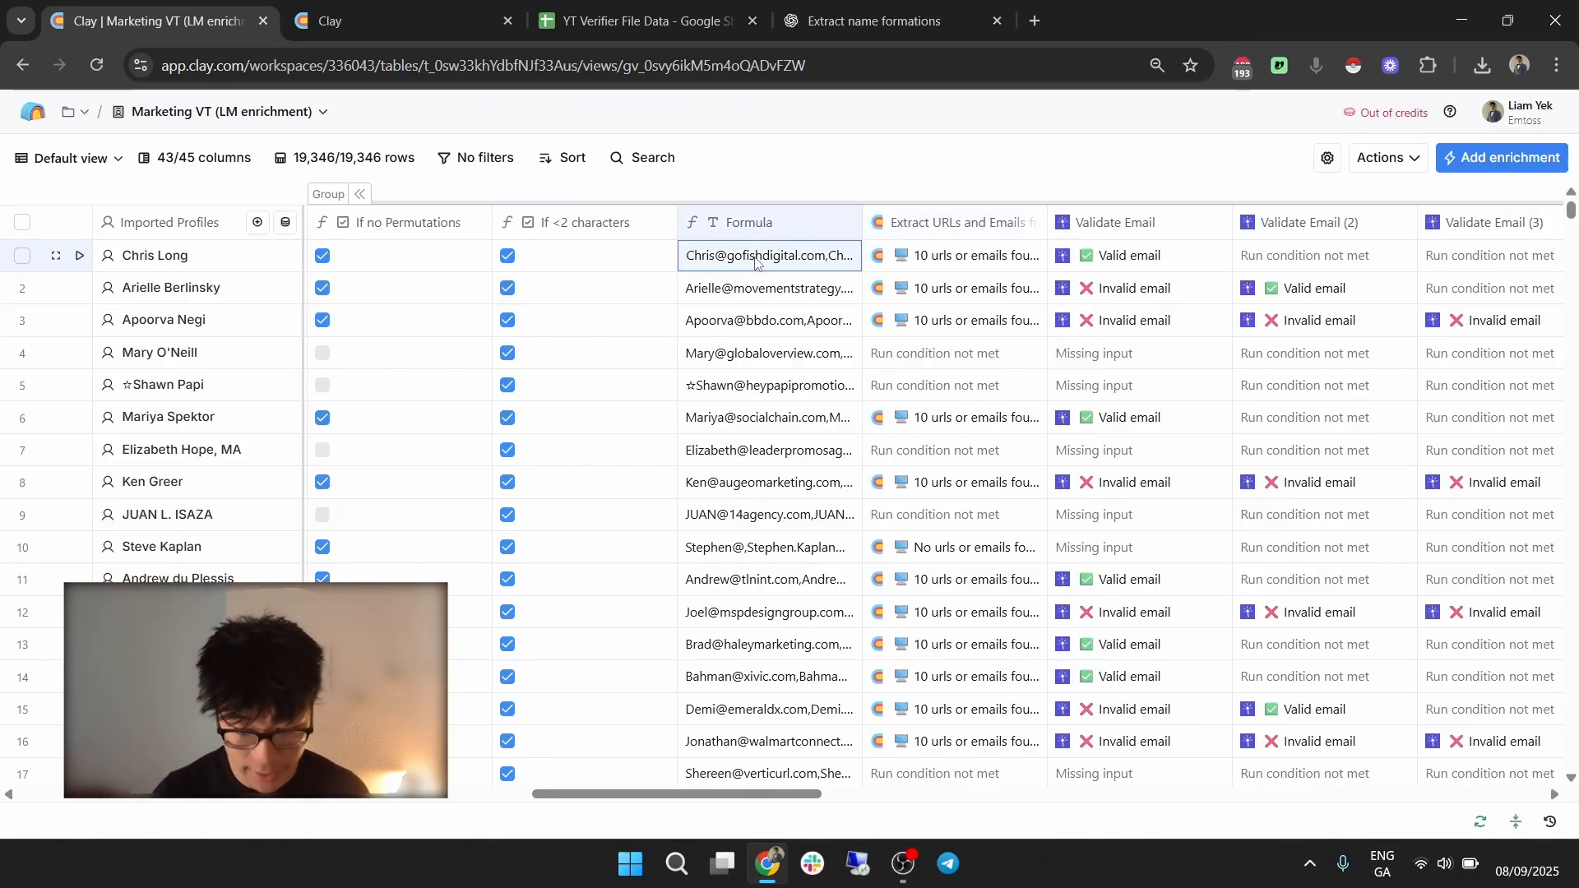
right_click(787, 310)
click(788, 306)
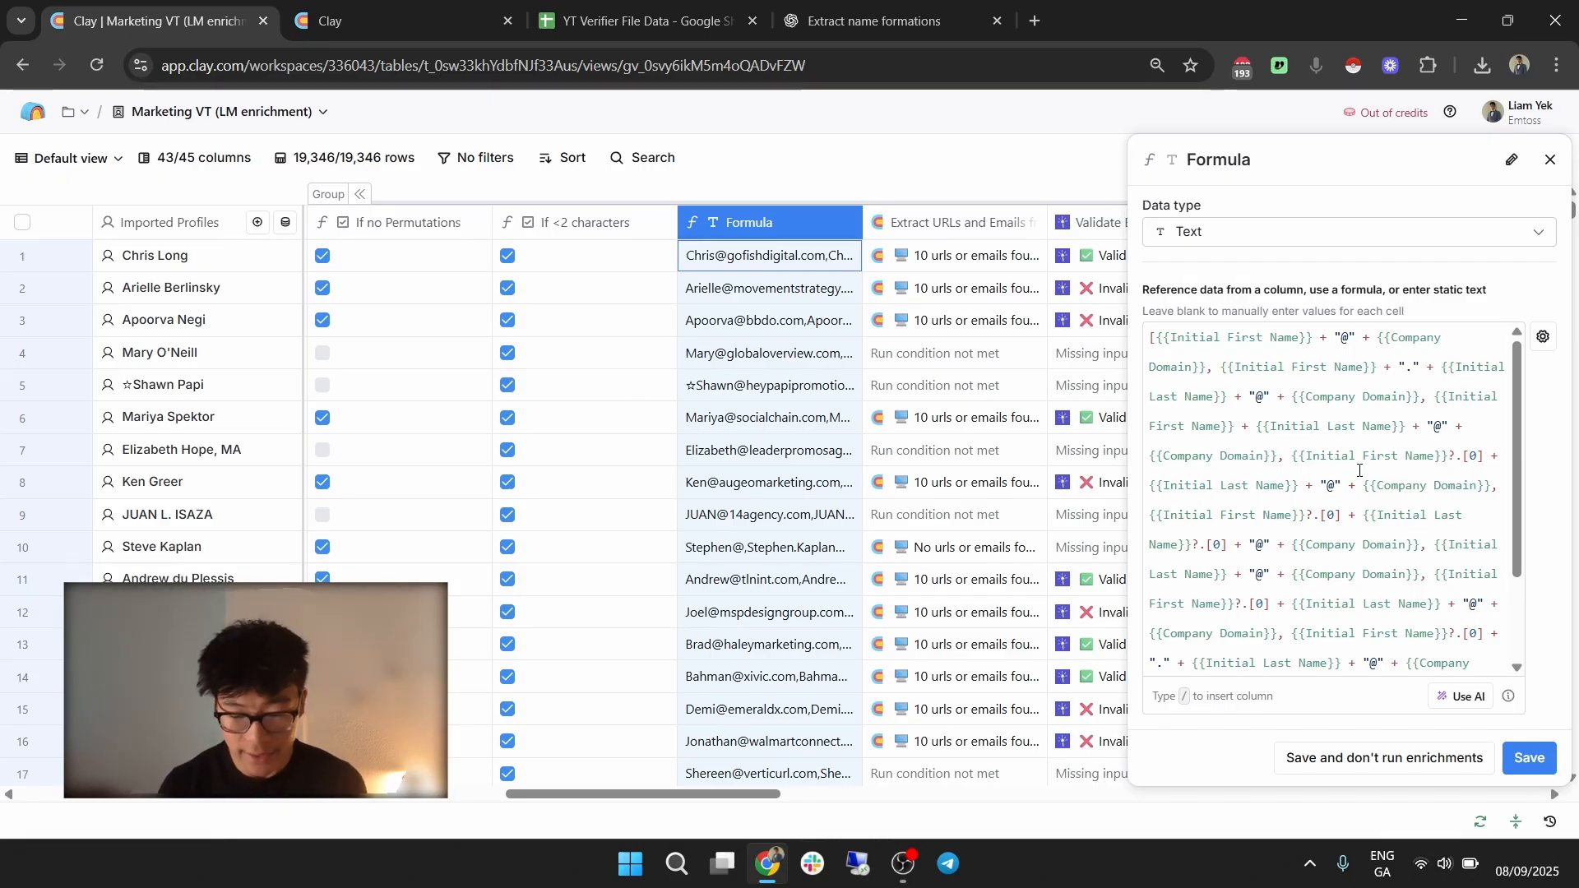
Expand the row 2 Formula cell to view its full list of email permutations, closing the column settings.
click(783, 312)
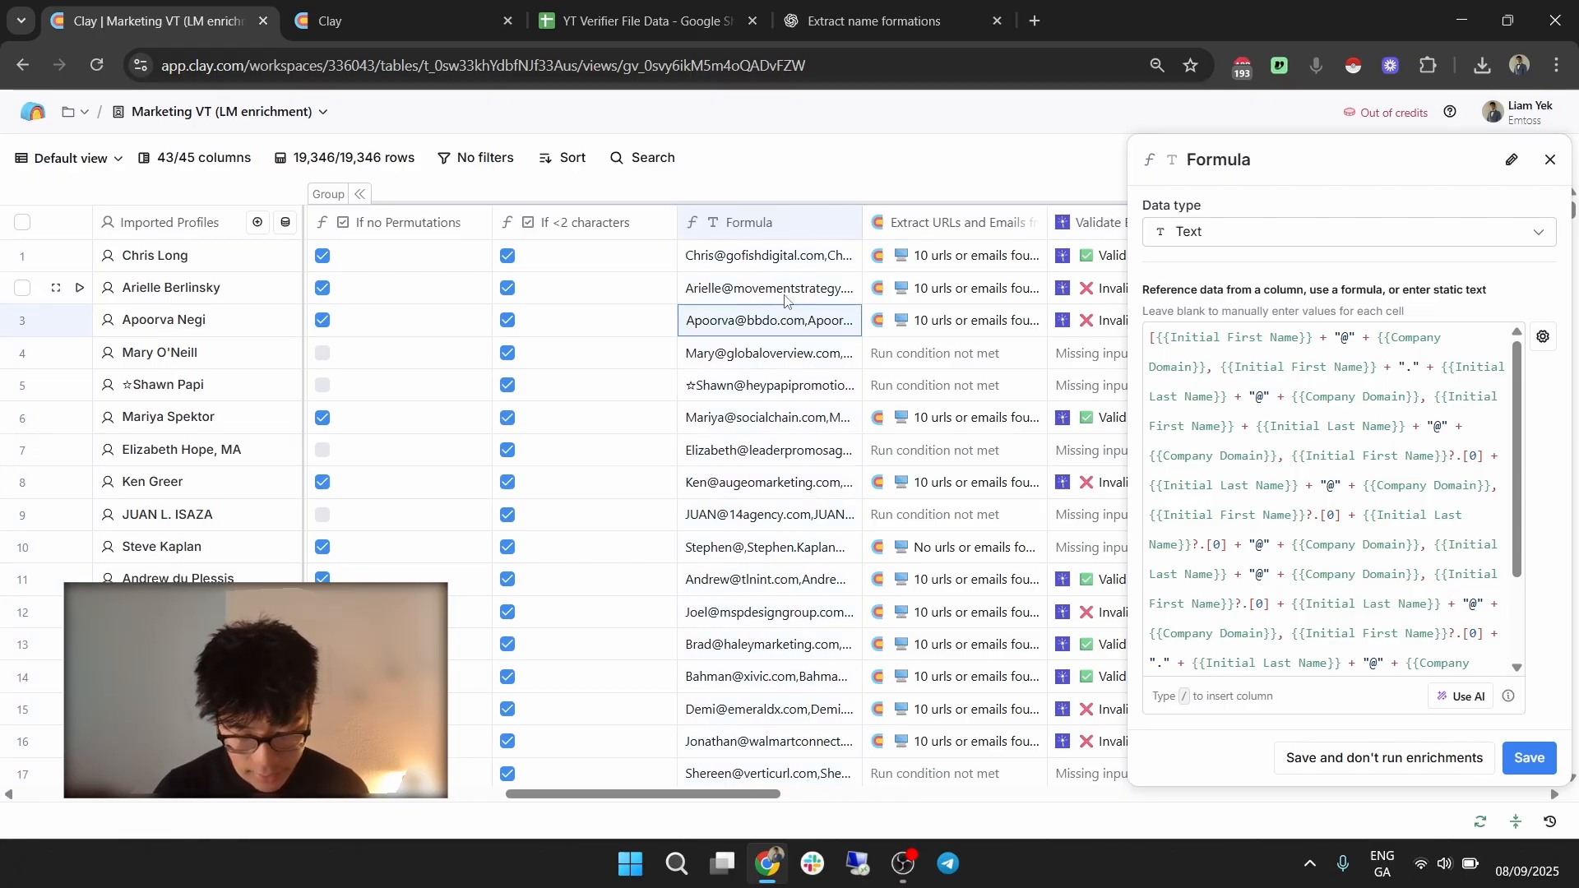
click(785, 300)
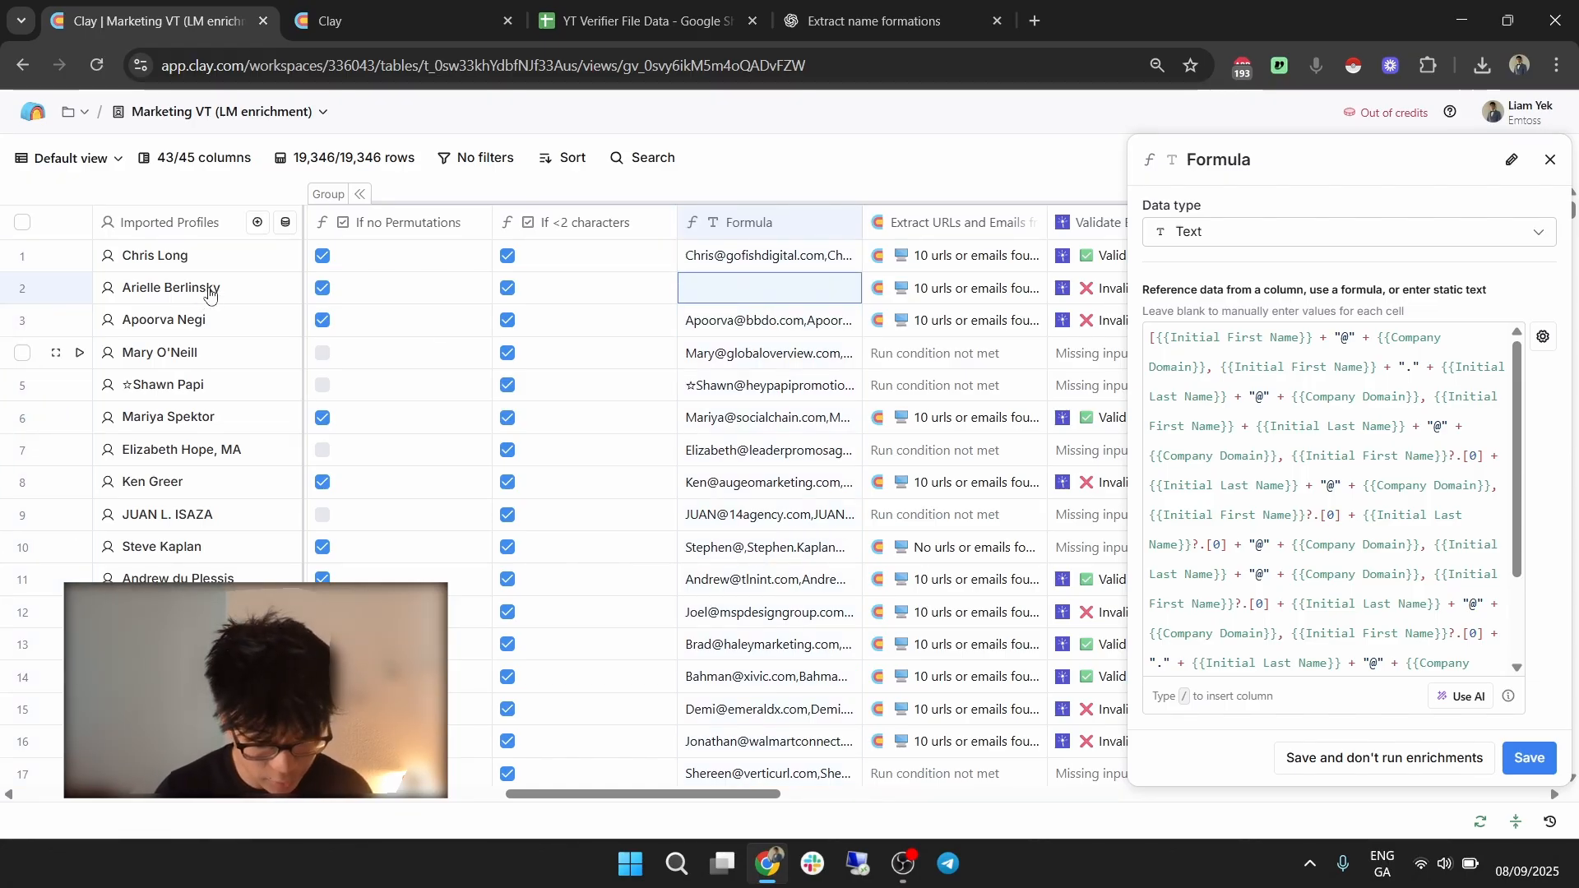
key(Return)
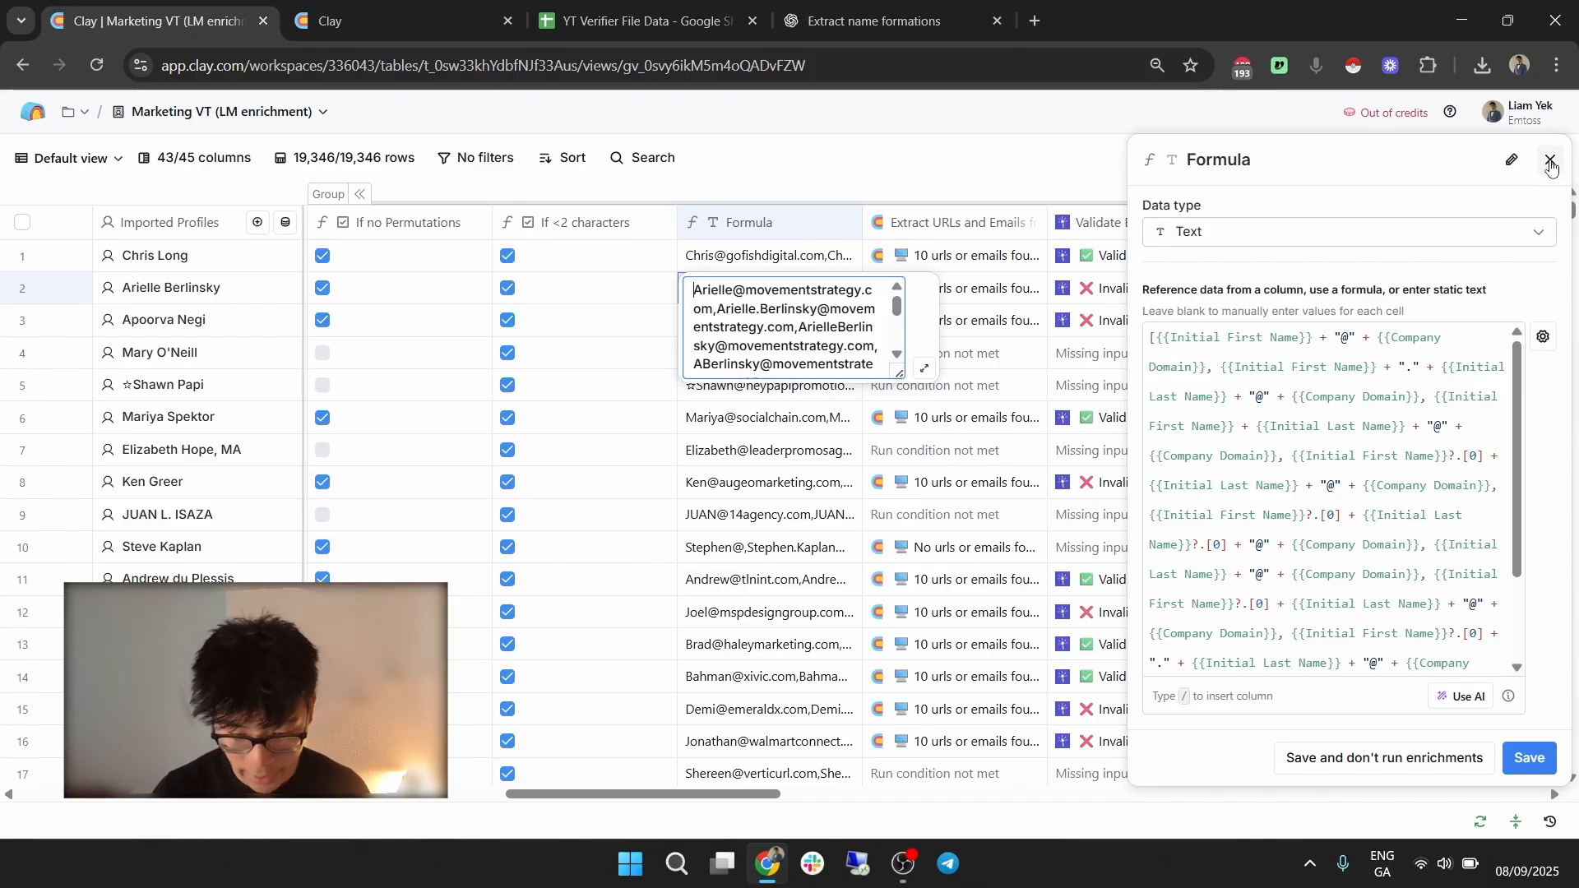
key(Escape)
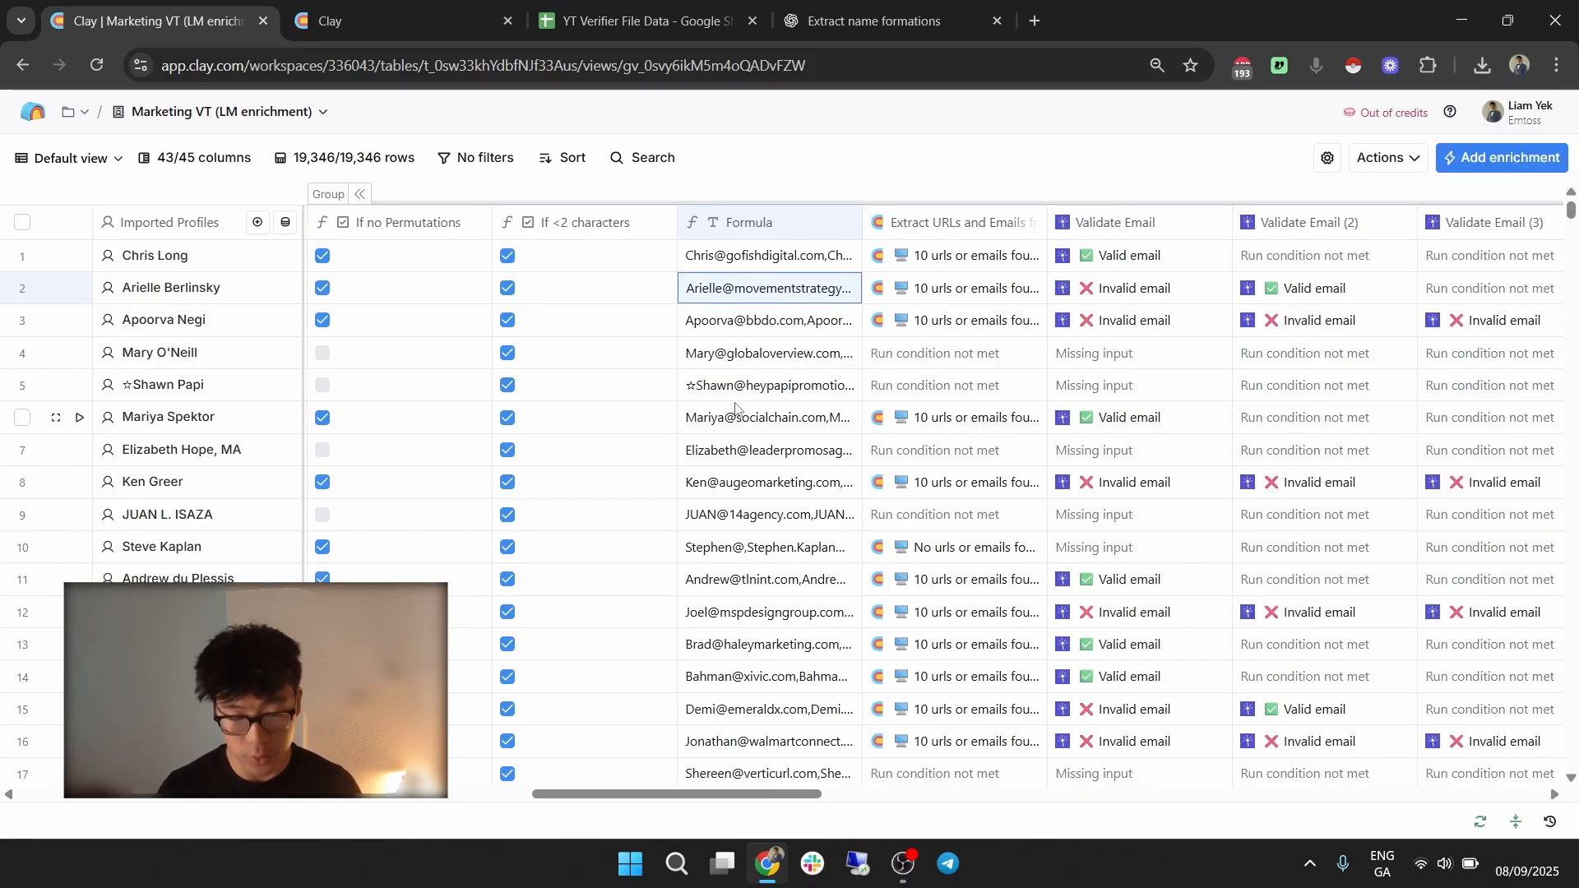
double_click(774, 290)
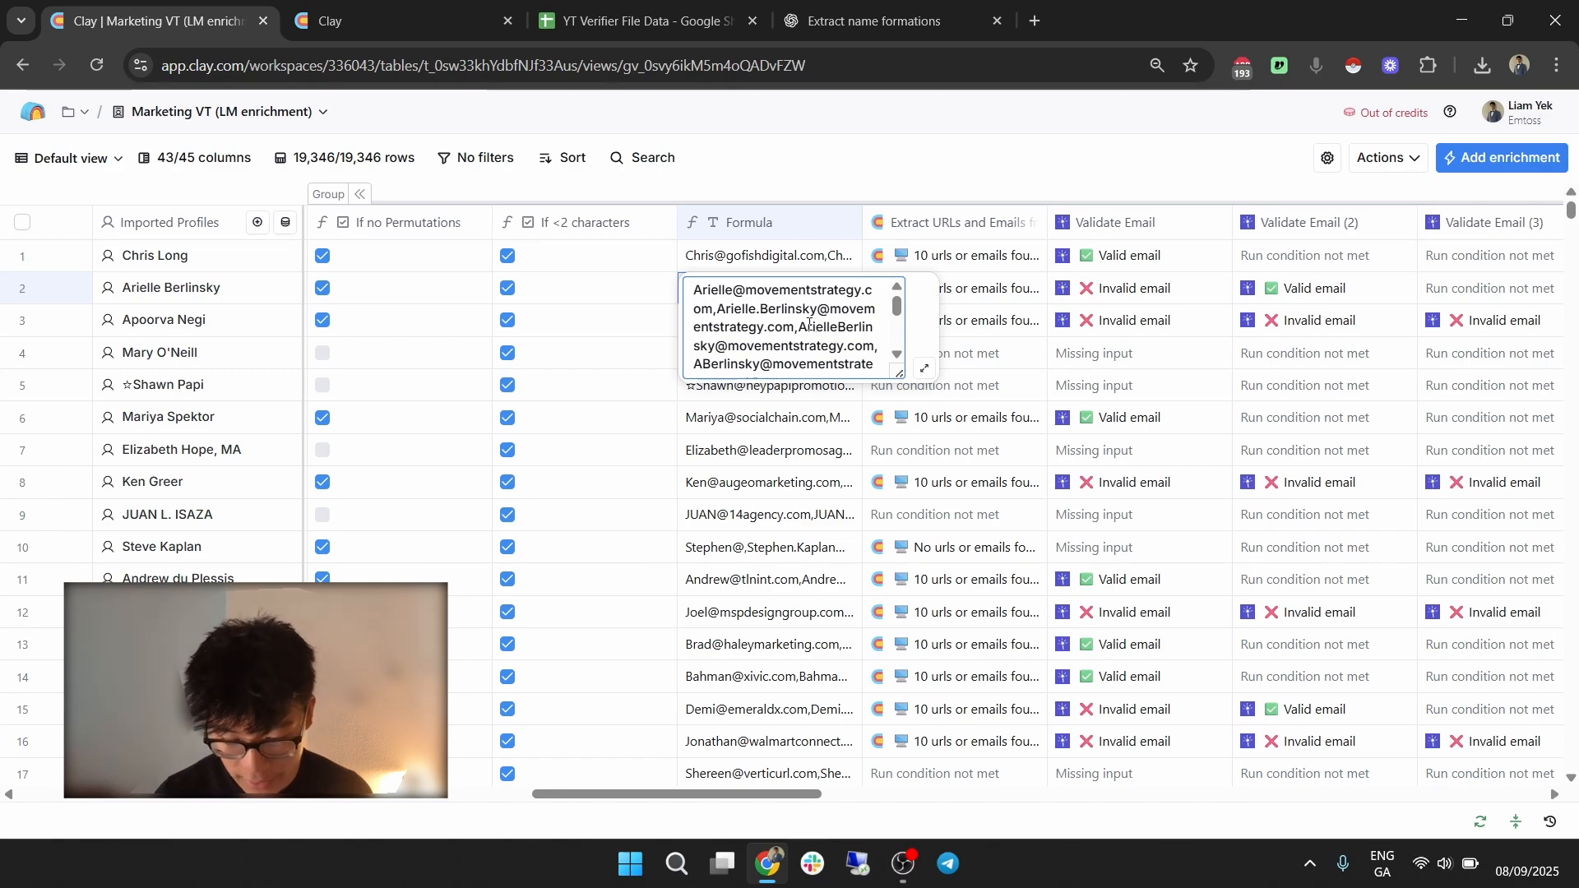
click(871, 156)
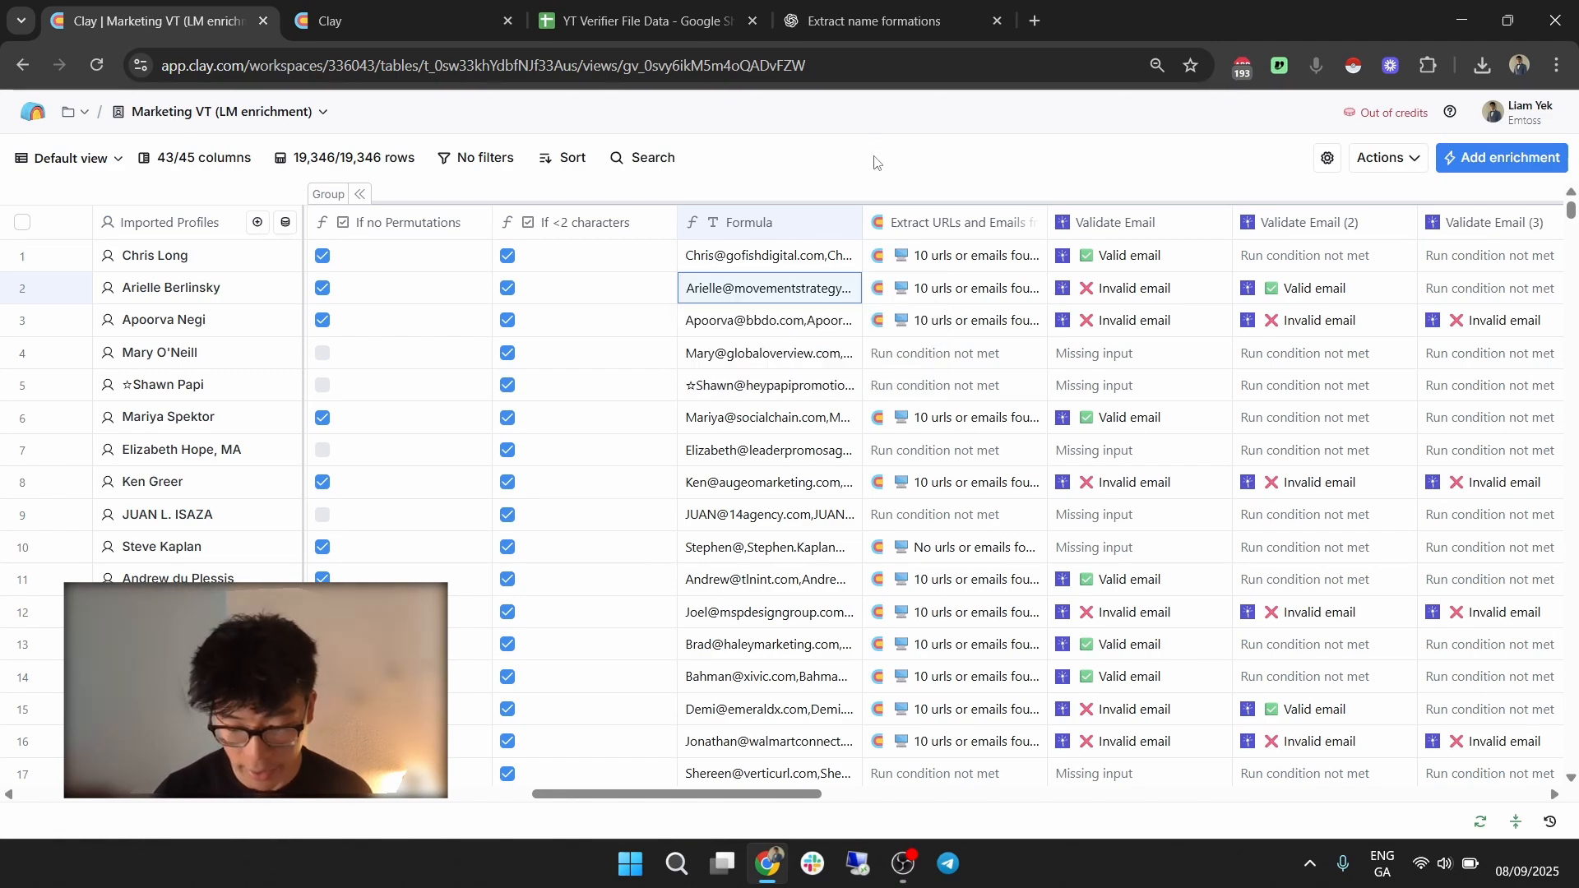
Look over the Validate Email, Master MX Provider, Master Email, Master Contact, Business Type and client brand columns.
drag(811, 795, 1061, 795)
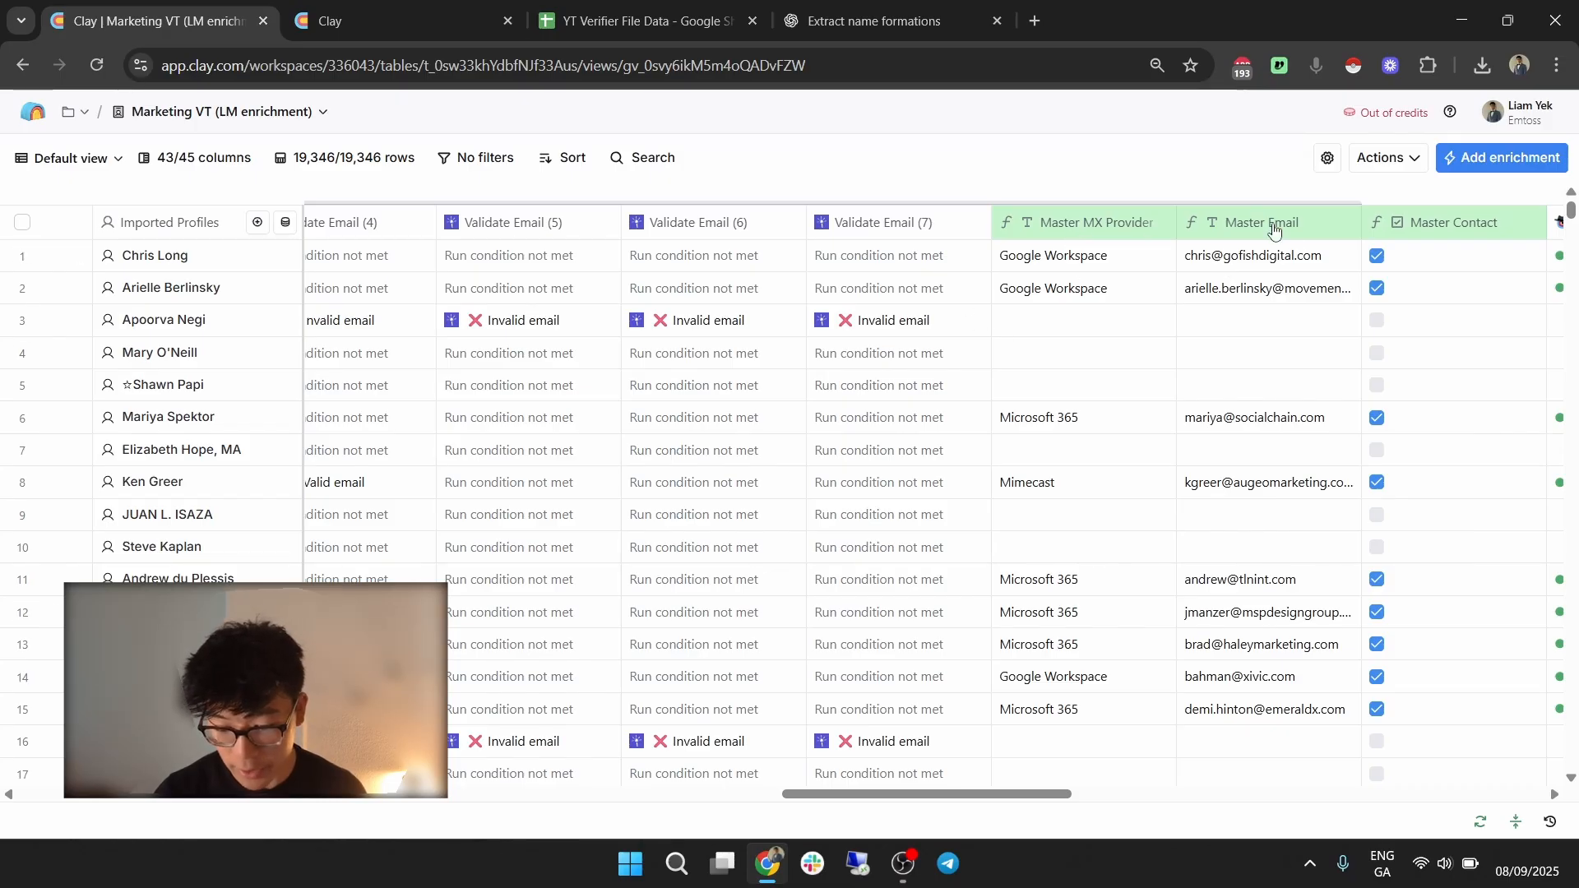
drag(1036, 796, 1127, 796)
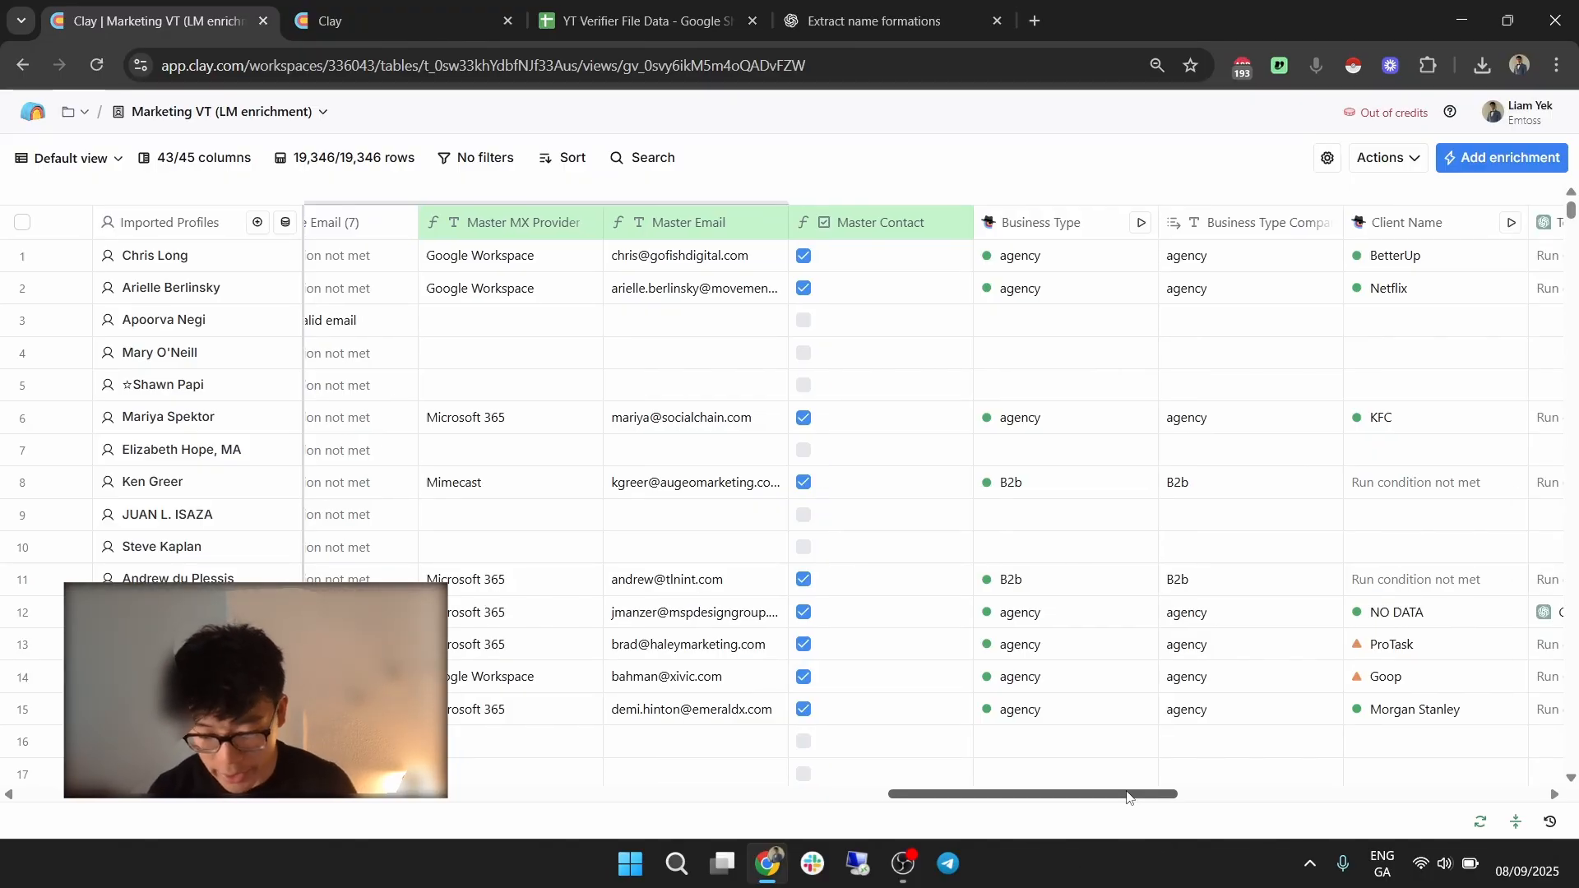
drag(1100, 802, 1176, 806)
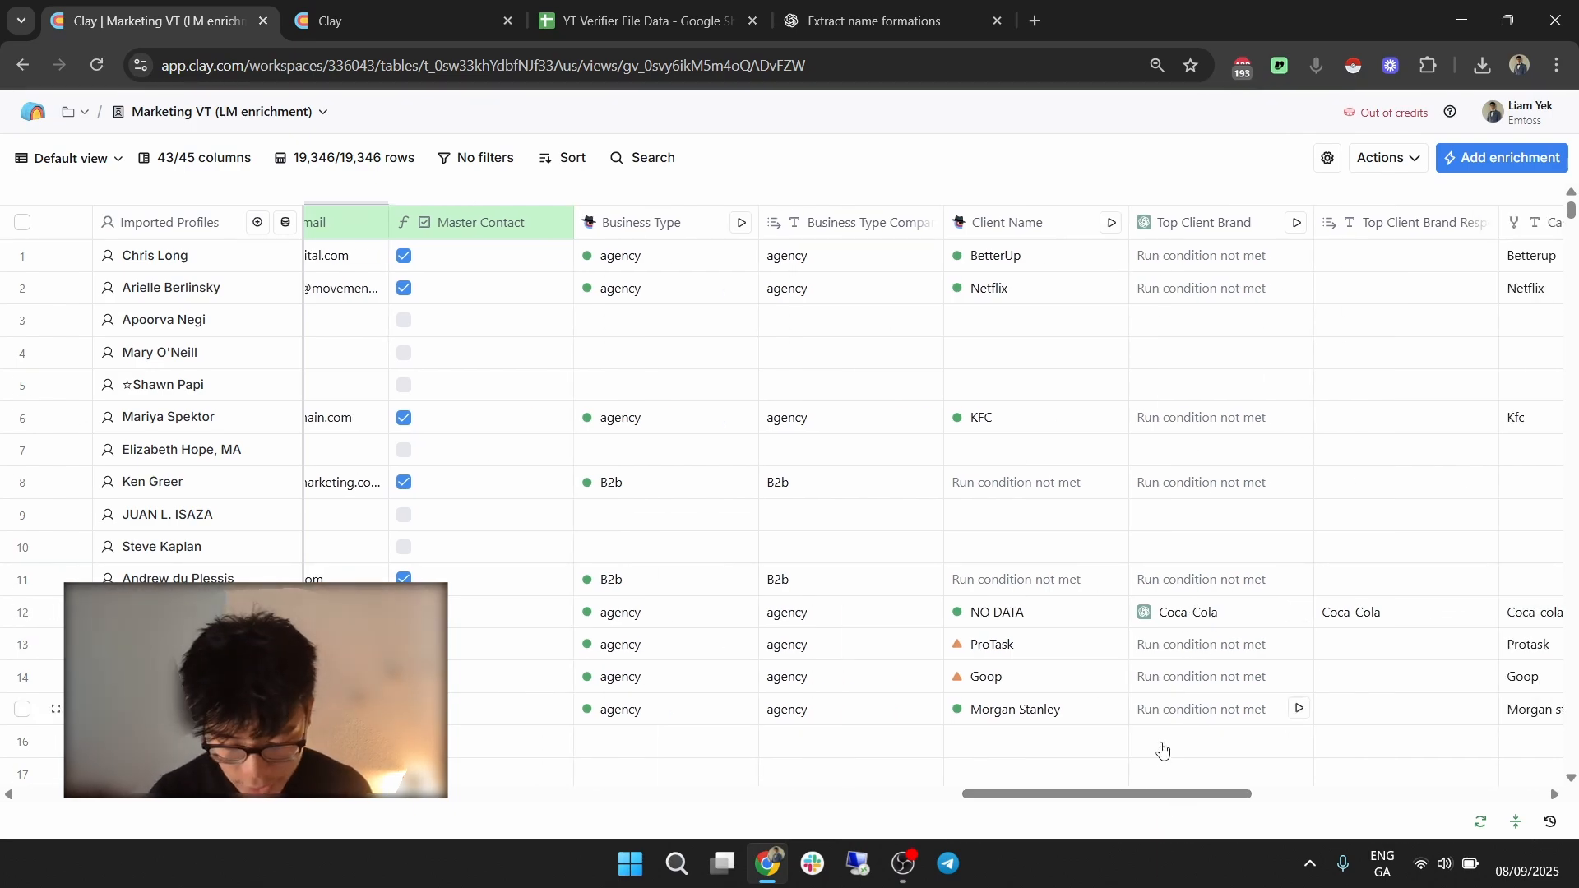
drag(1151, 804, 1069, 786)
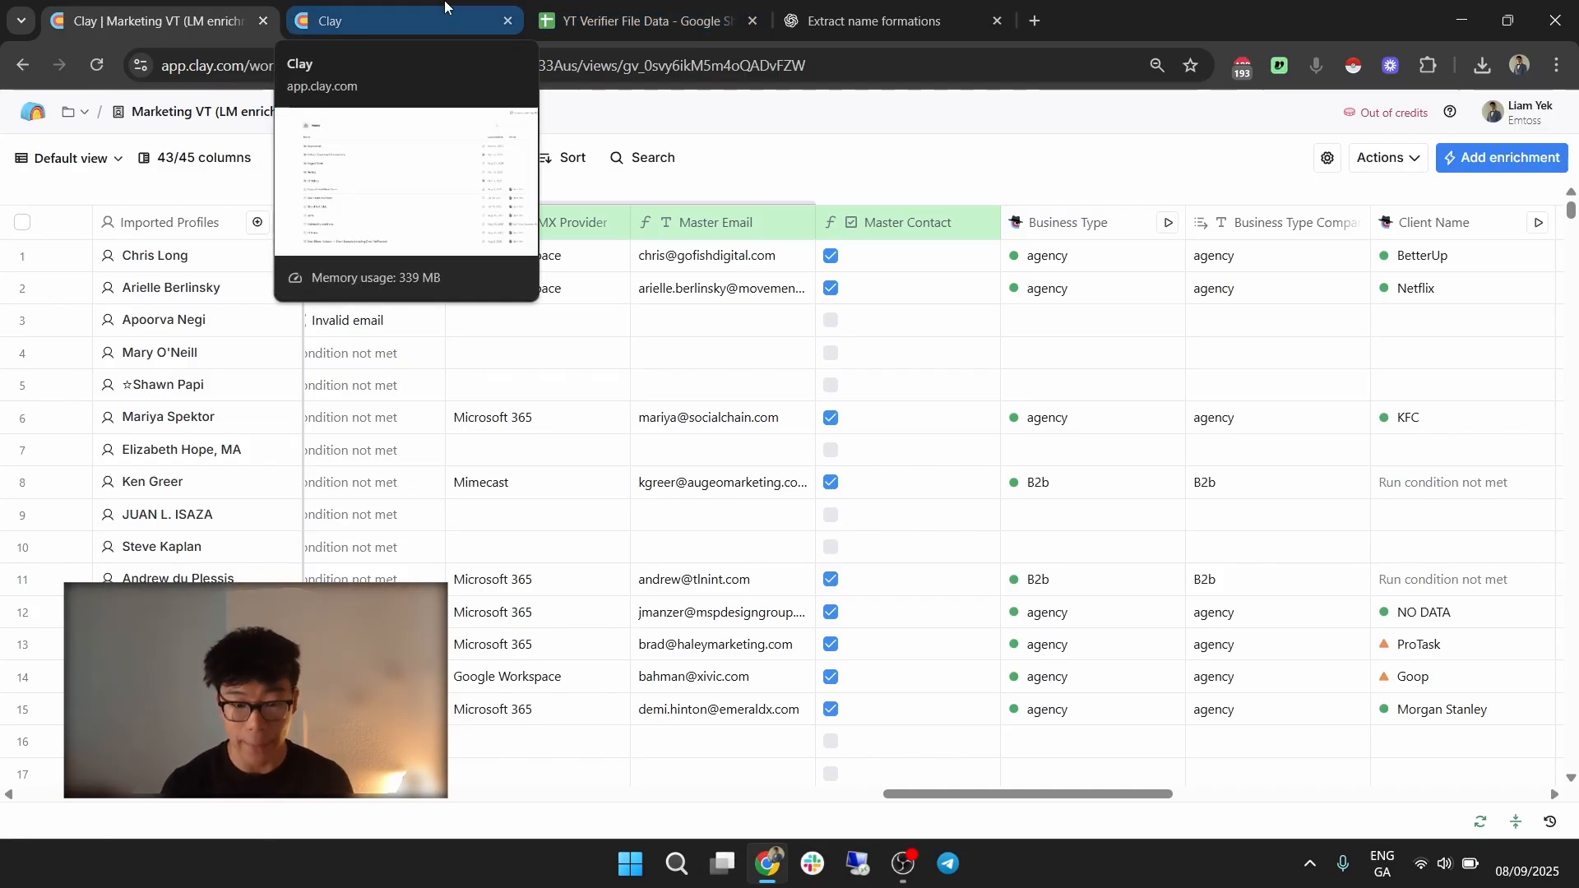
Switch to the ChatGPT chat with the name formations and highlight the first format, first name at company domain.
click(708, 6)
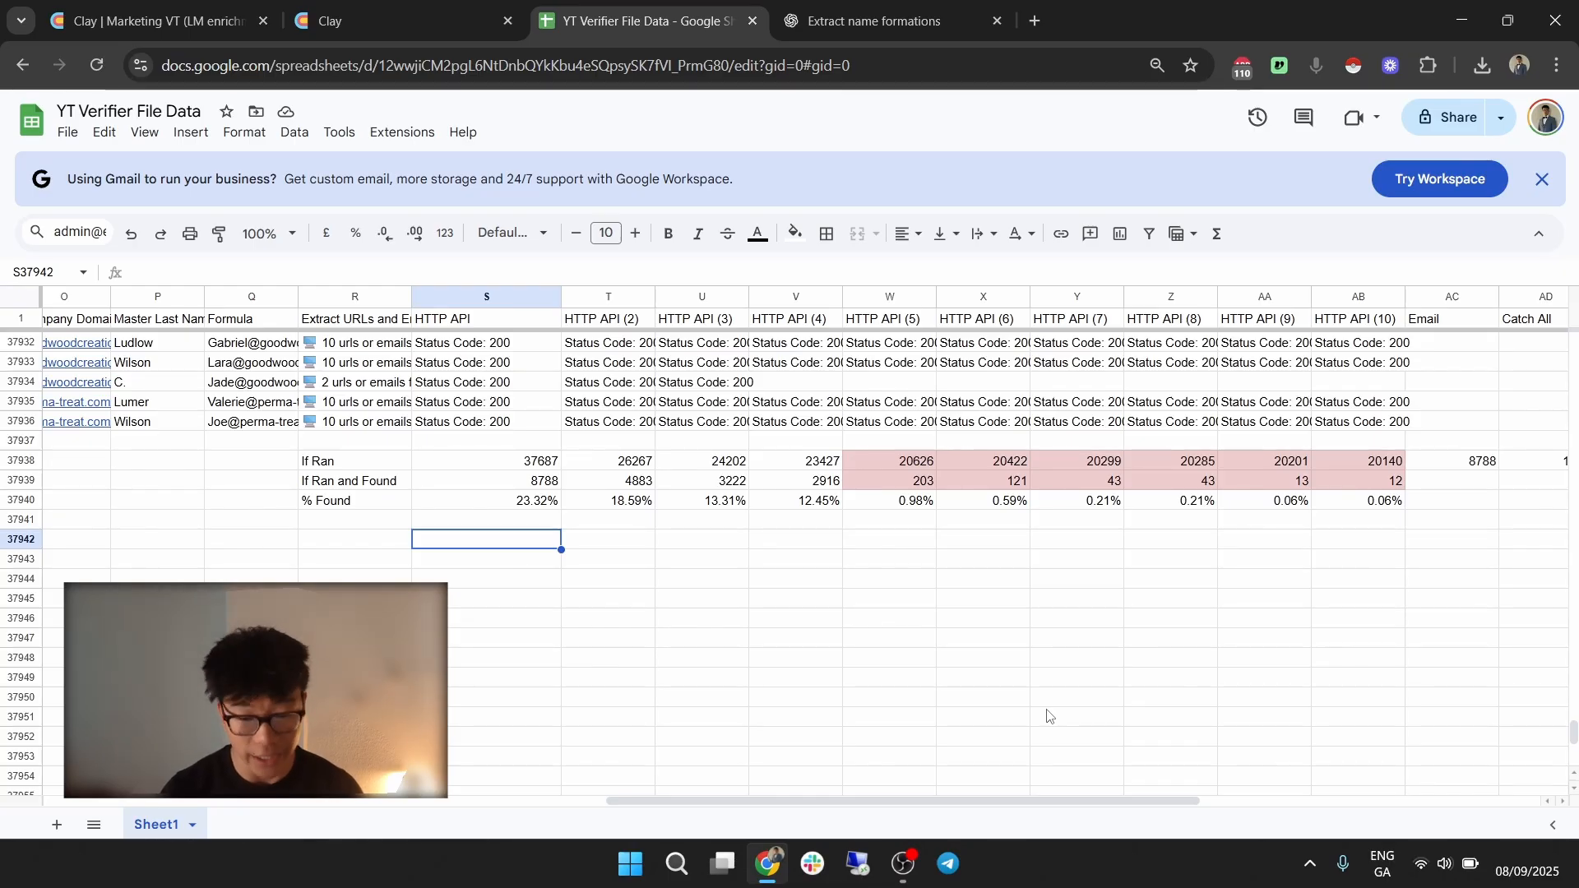
click(873, 20)
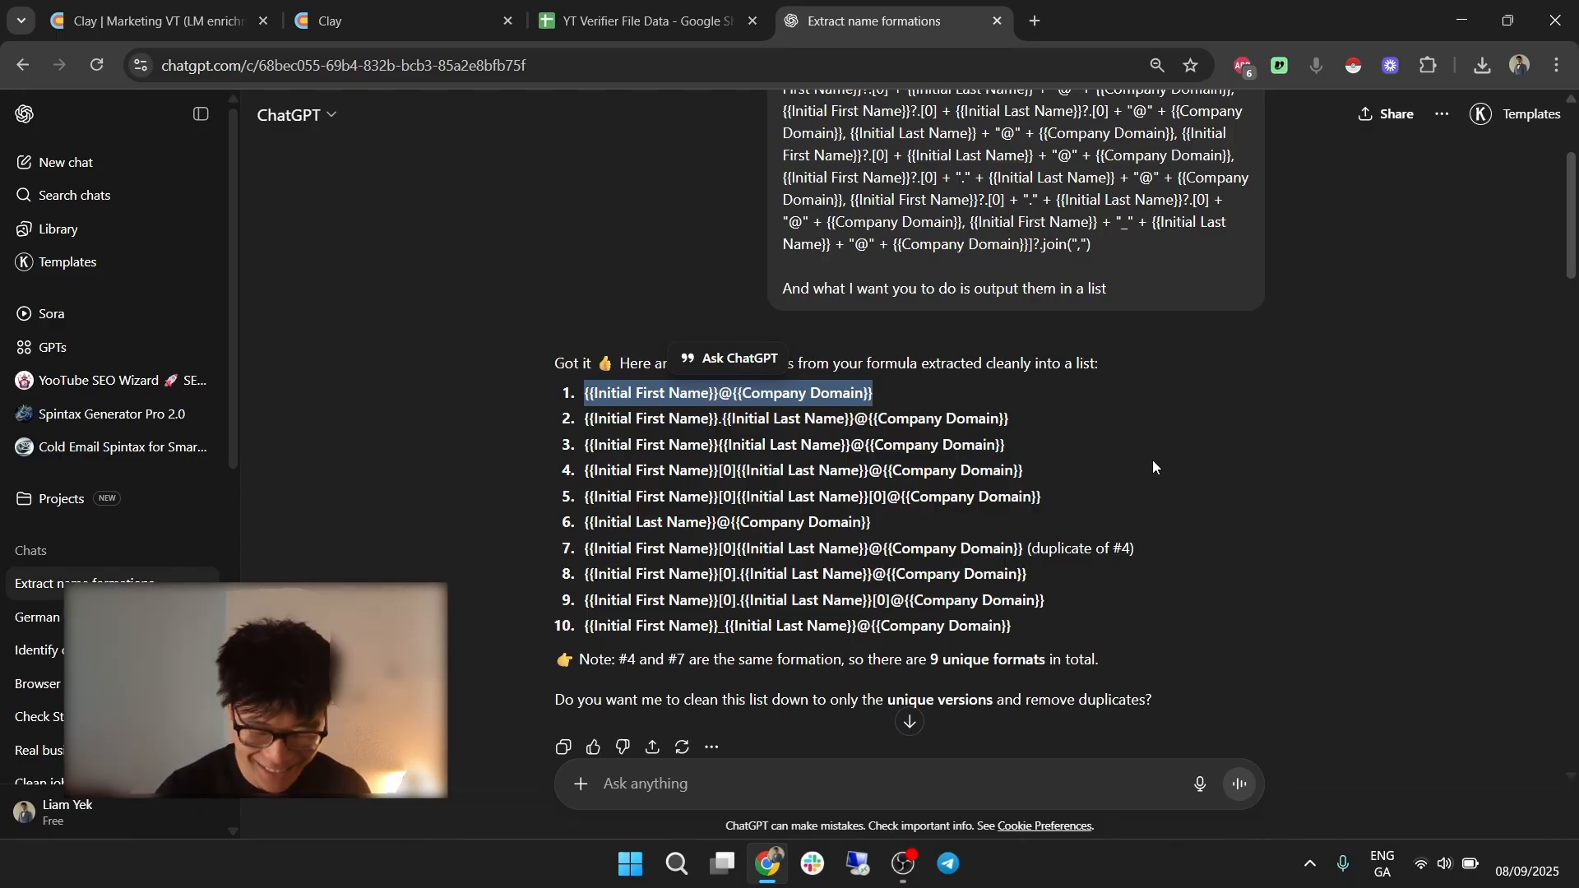
click(990, 492)
drag(595, 393, 901, 395)
click(901, 395)
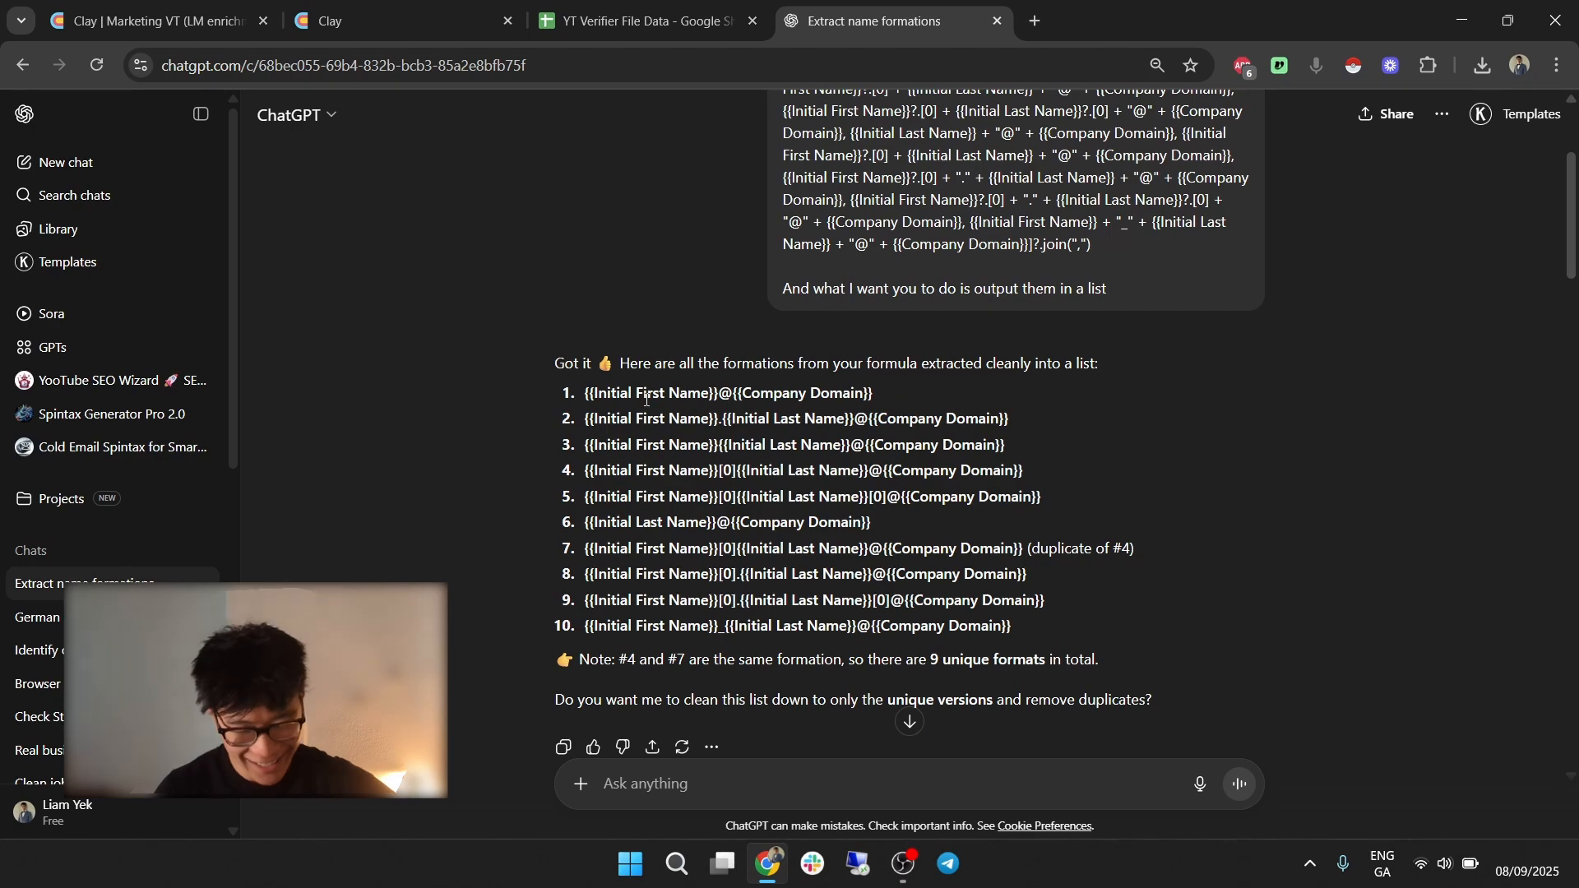
Highlight the name parts of the second and third email formats and the [0] initial index in the fourth.
drag(593, 418, 710, 419)
click(810, 448)
drag(592, 420, 827, 424)
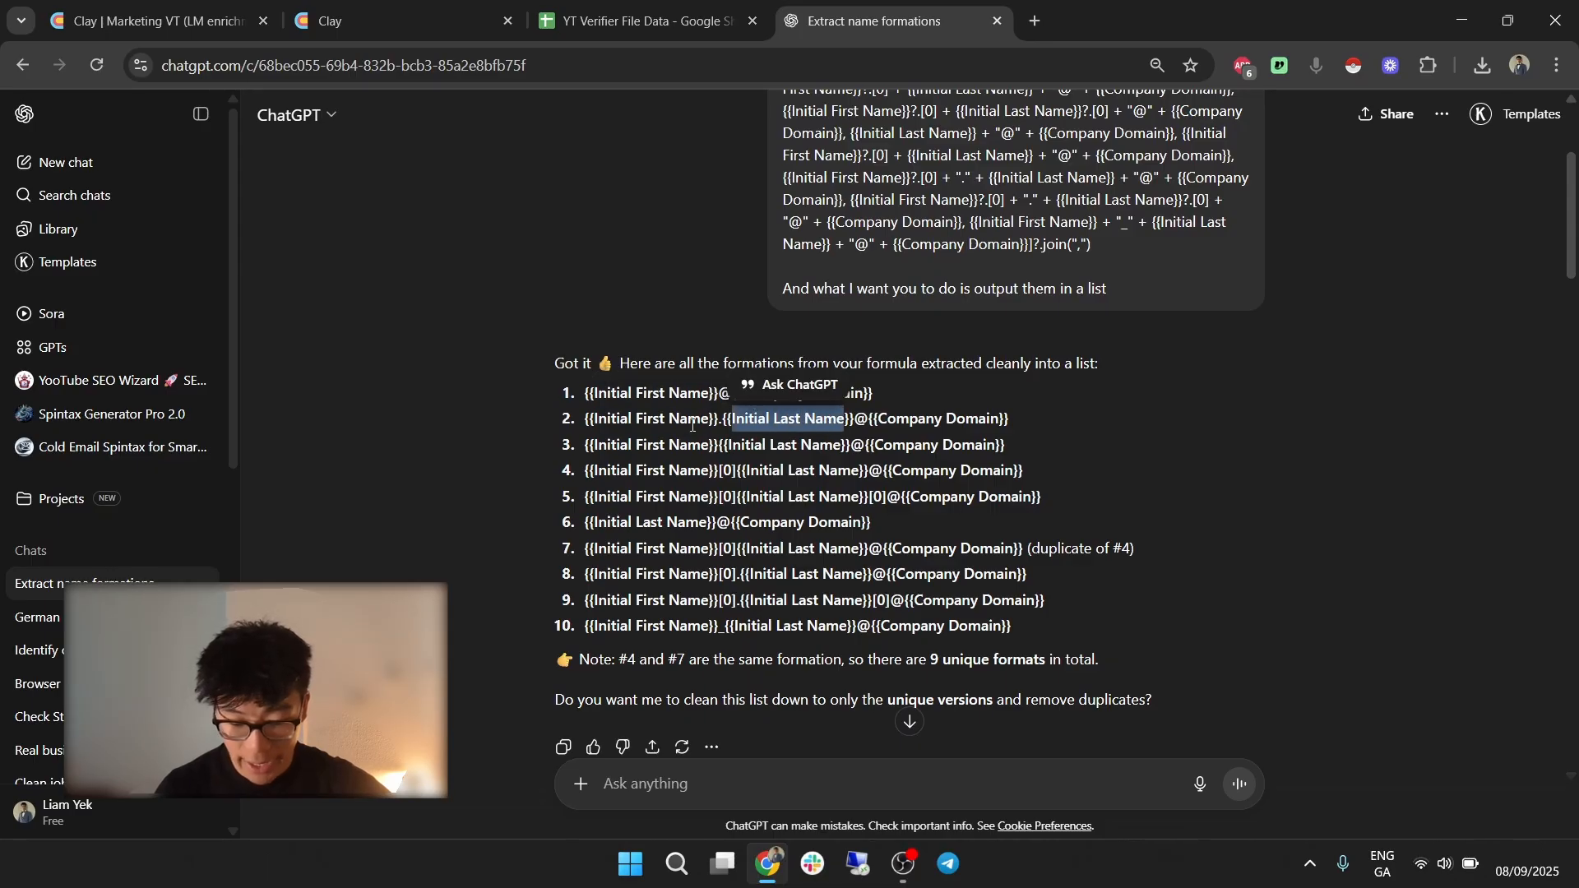
click(717, 424)
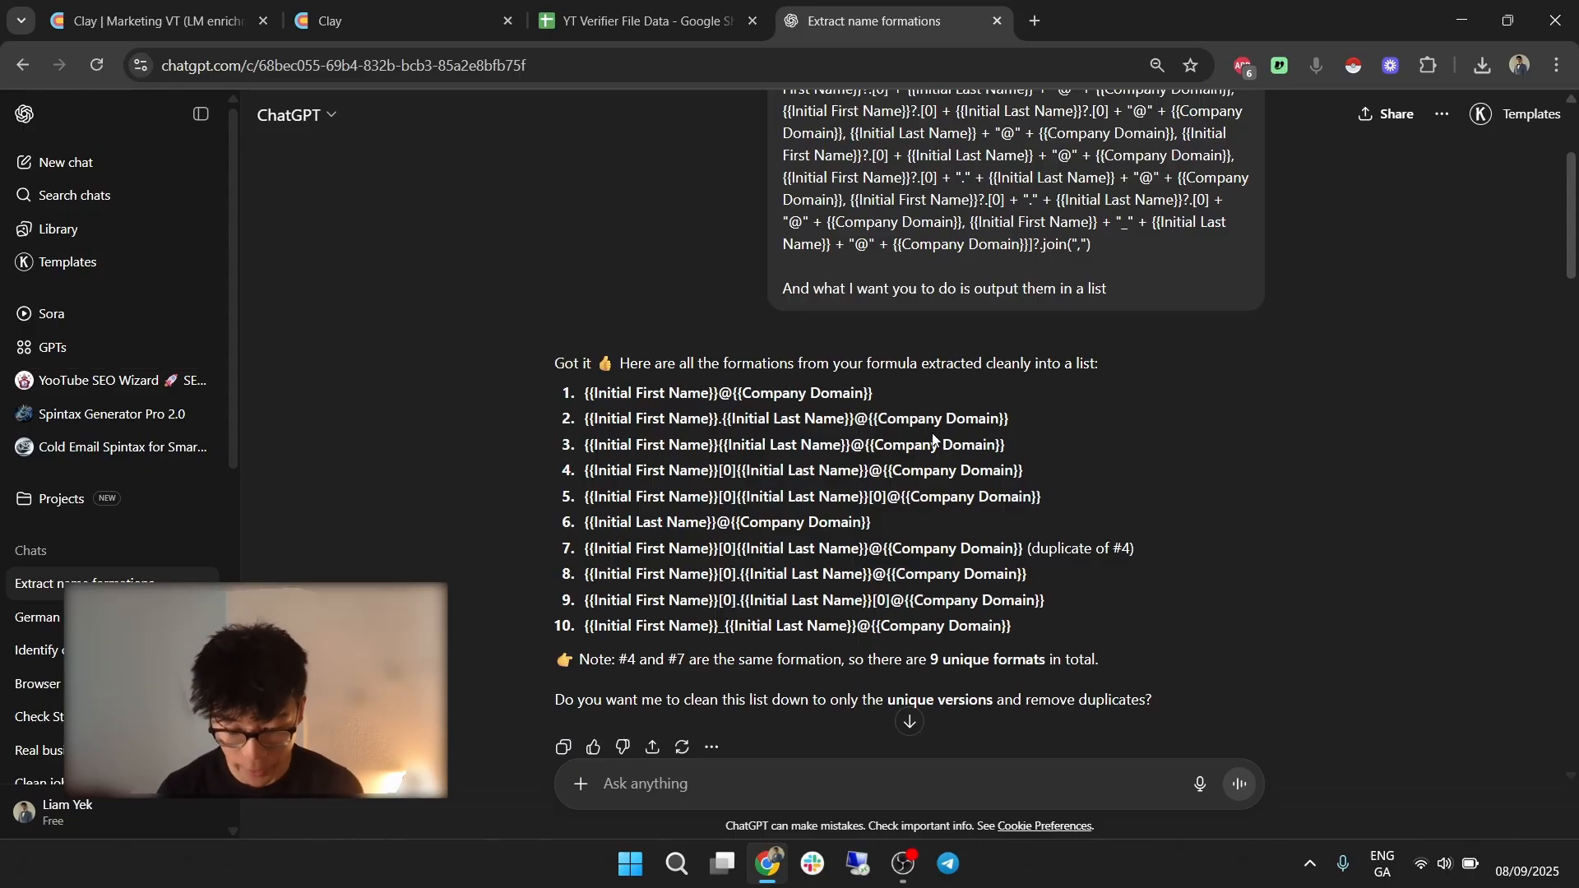
drag(594, 445, 728, 446)
click(857, 440)
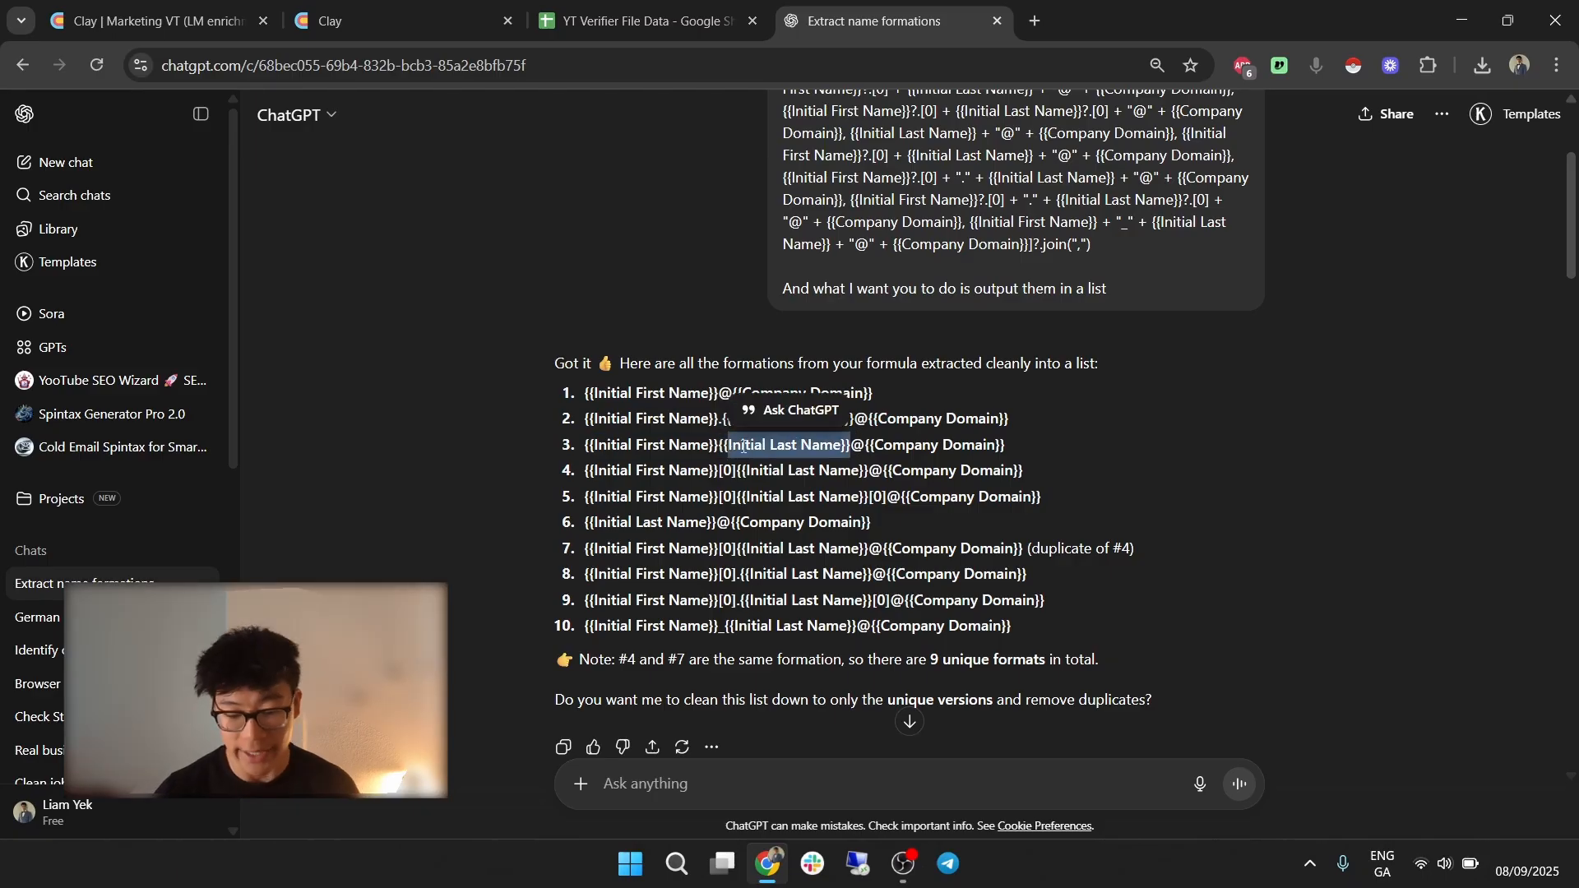
click(744, 446)
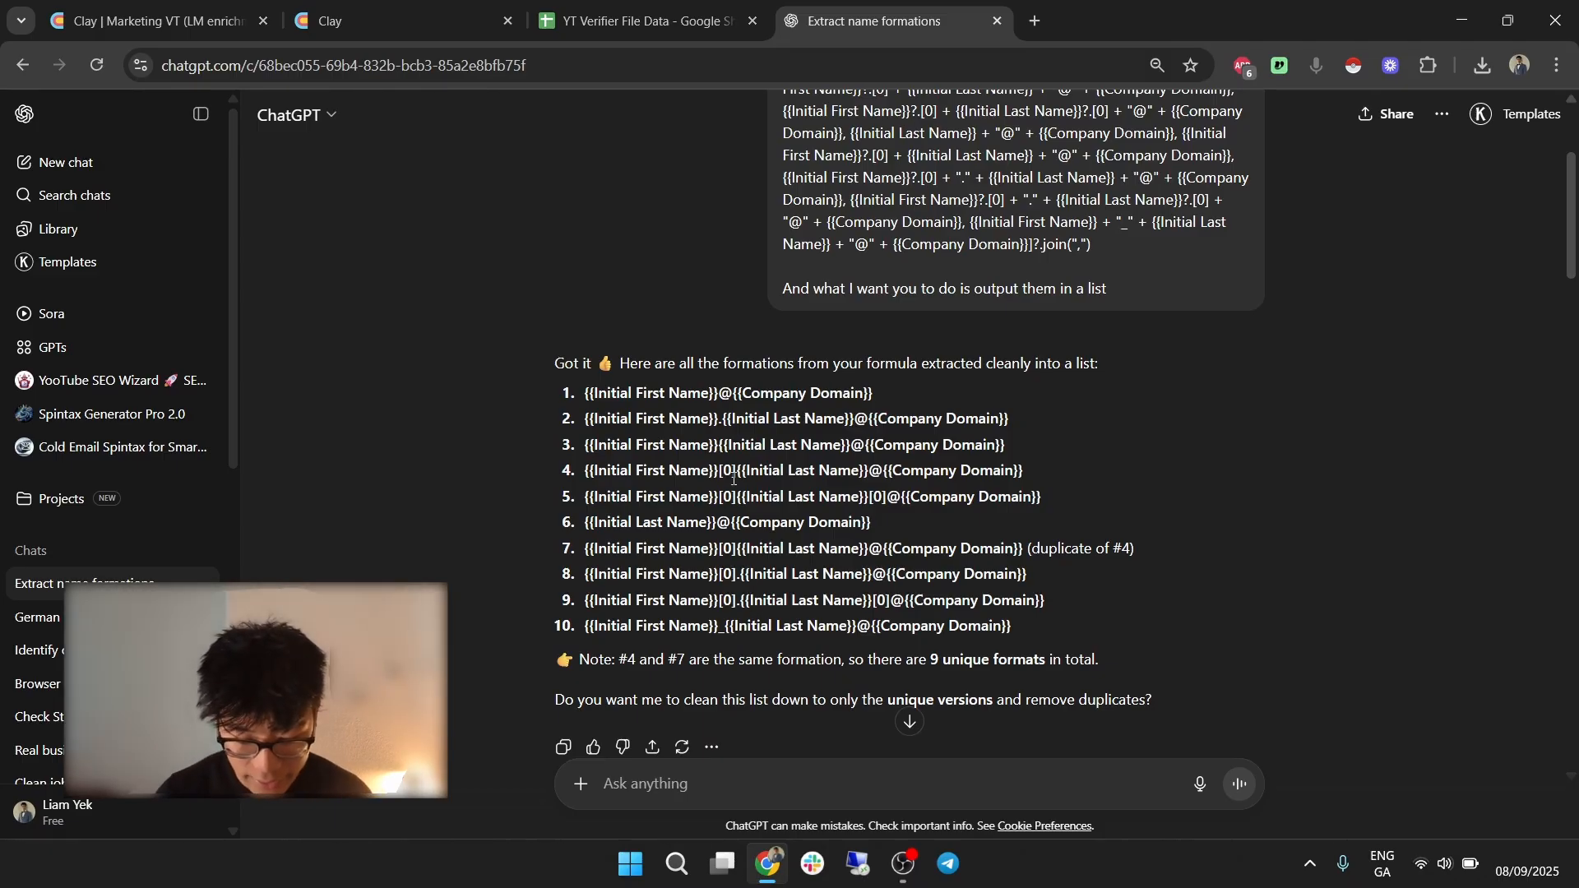
drag(733, 474, 727, 475)
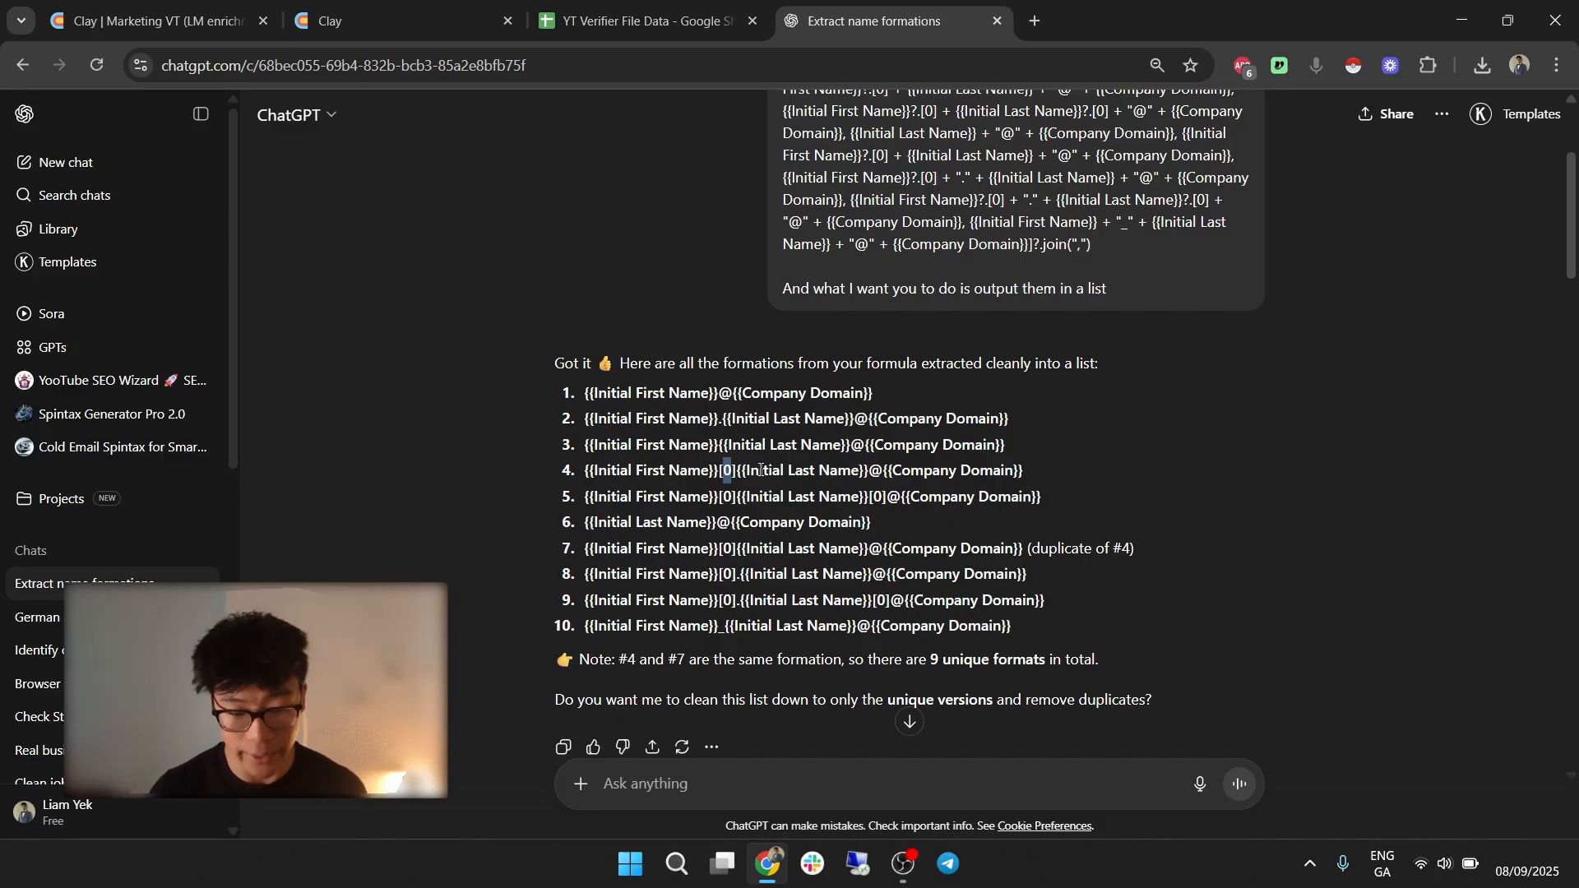
Switch to the YT Verifier File Data sheet in Google Sheets and highlight the summary figures for HTTP API through HTTP API (4).
click(634, 21)
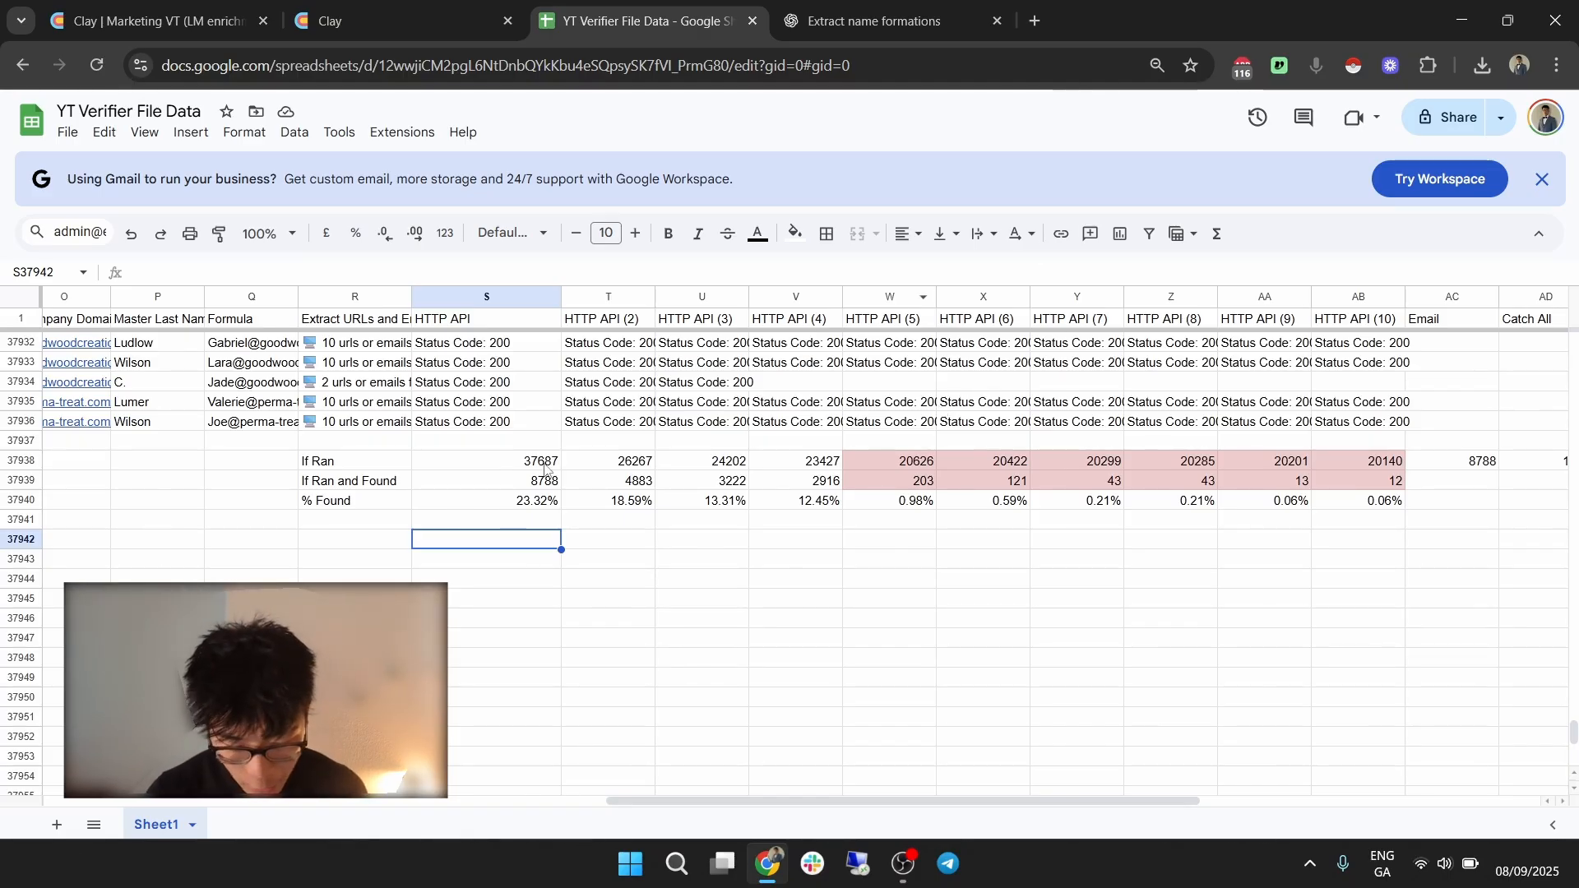
drag(536, 466, 810, 503)
click(896, 560)
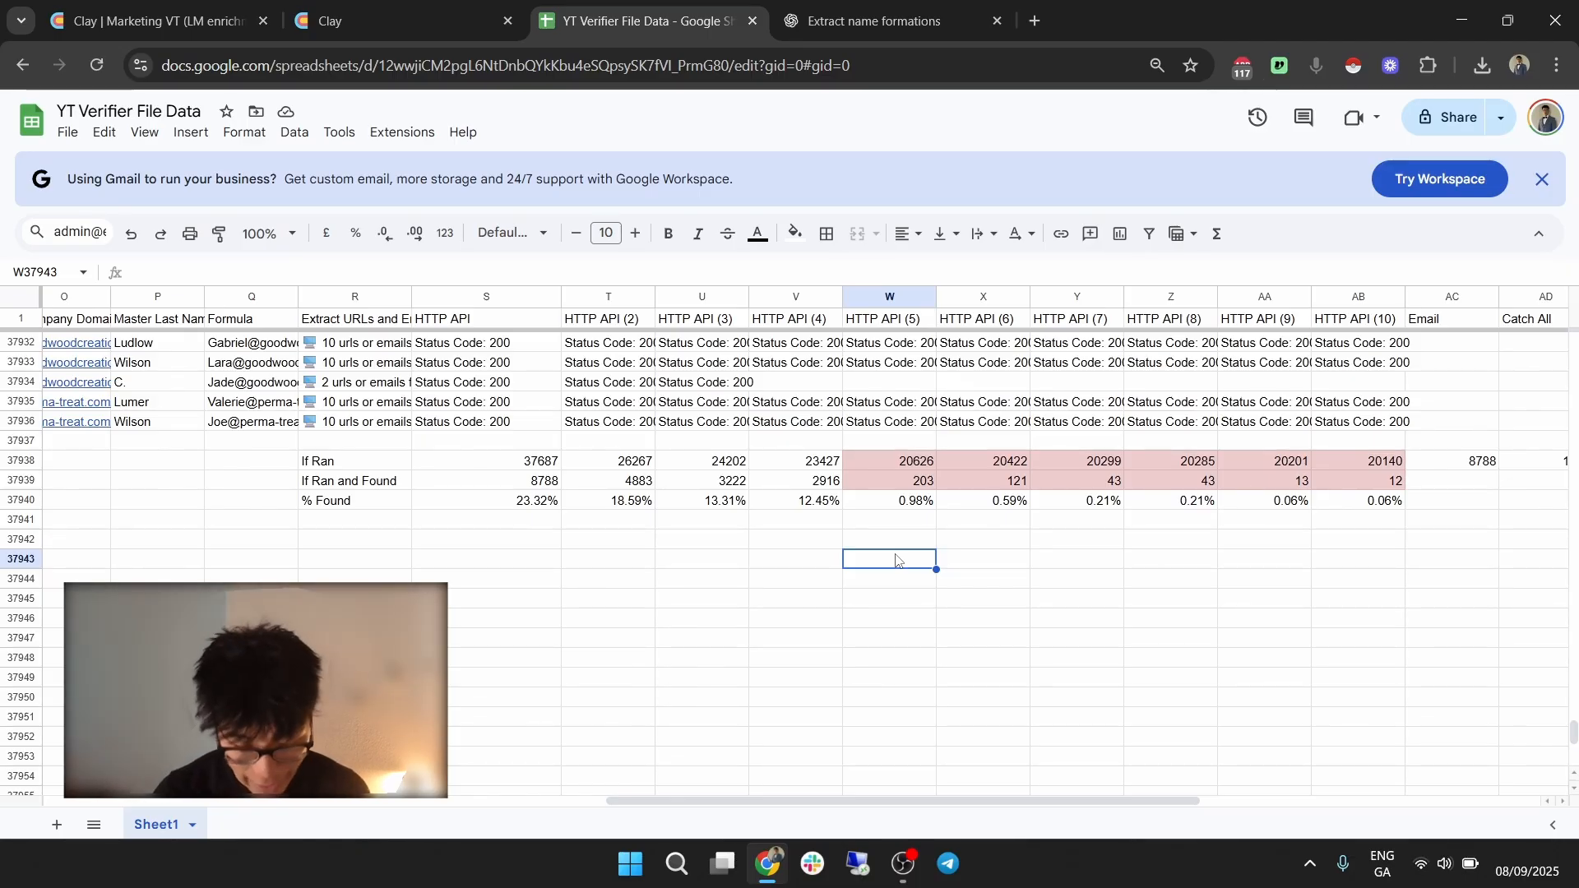
Inspect the status code entries and the If Ran and If Ran and Found formulas for the first two HTTP API columns.
scroll(784, 603, up, 2)
click(514, 352)
drag(516, 470, 514, 483)
click(648, 466)
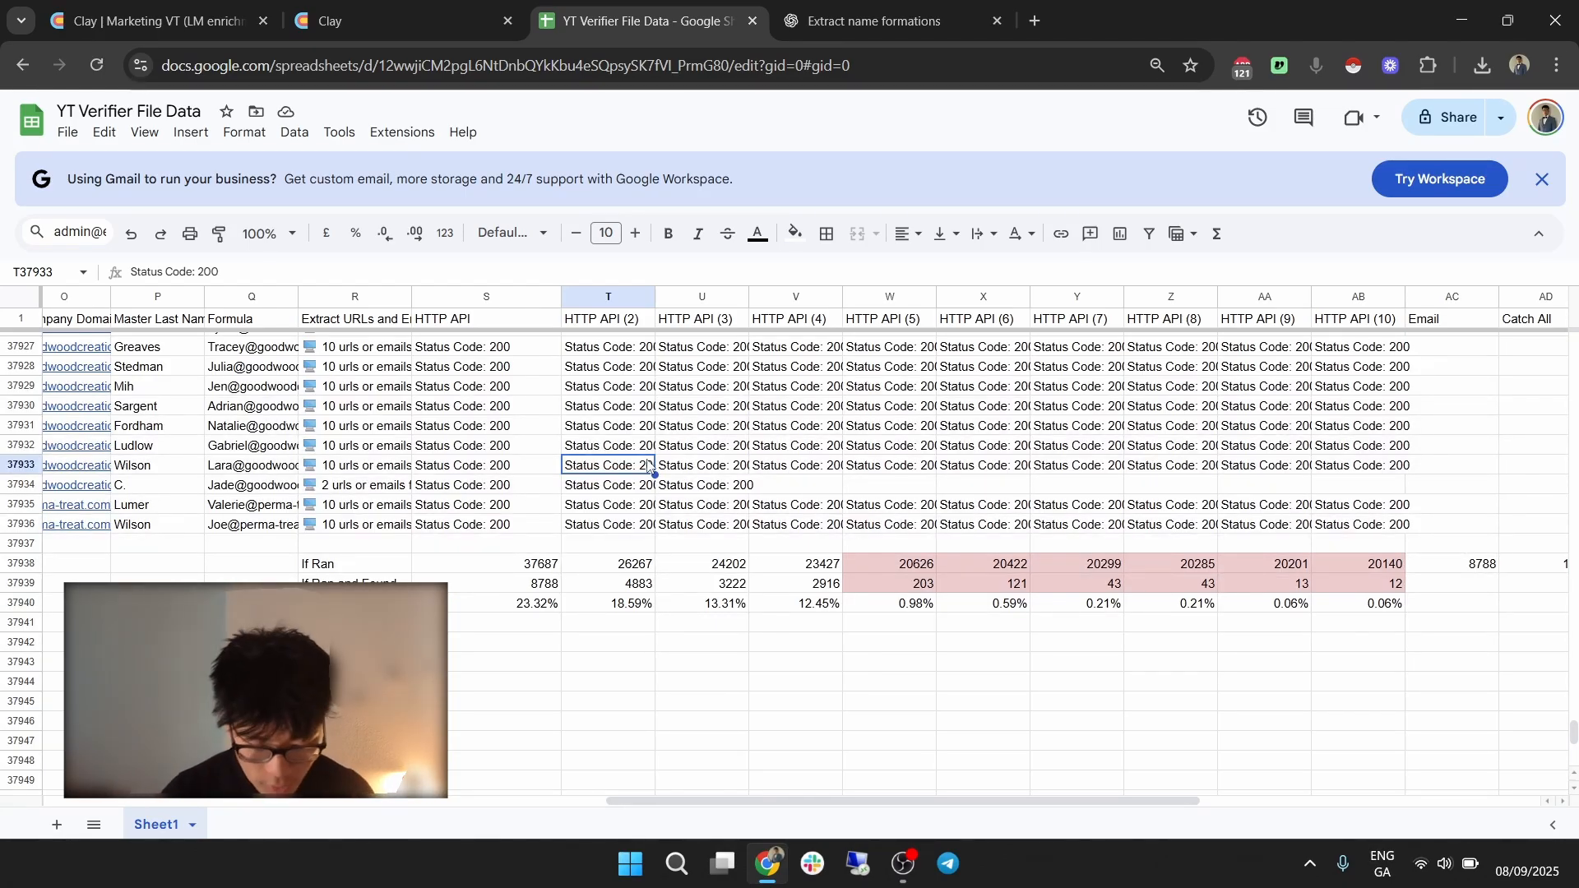
click(636, 569)
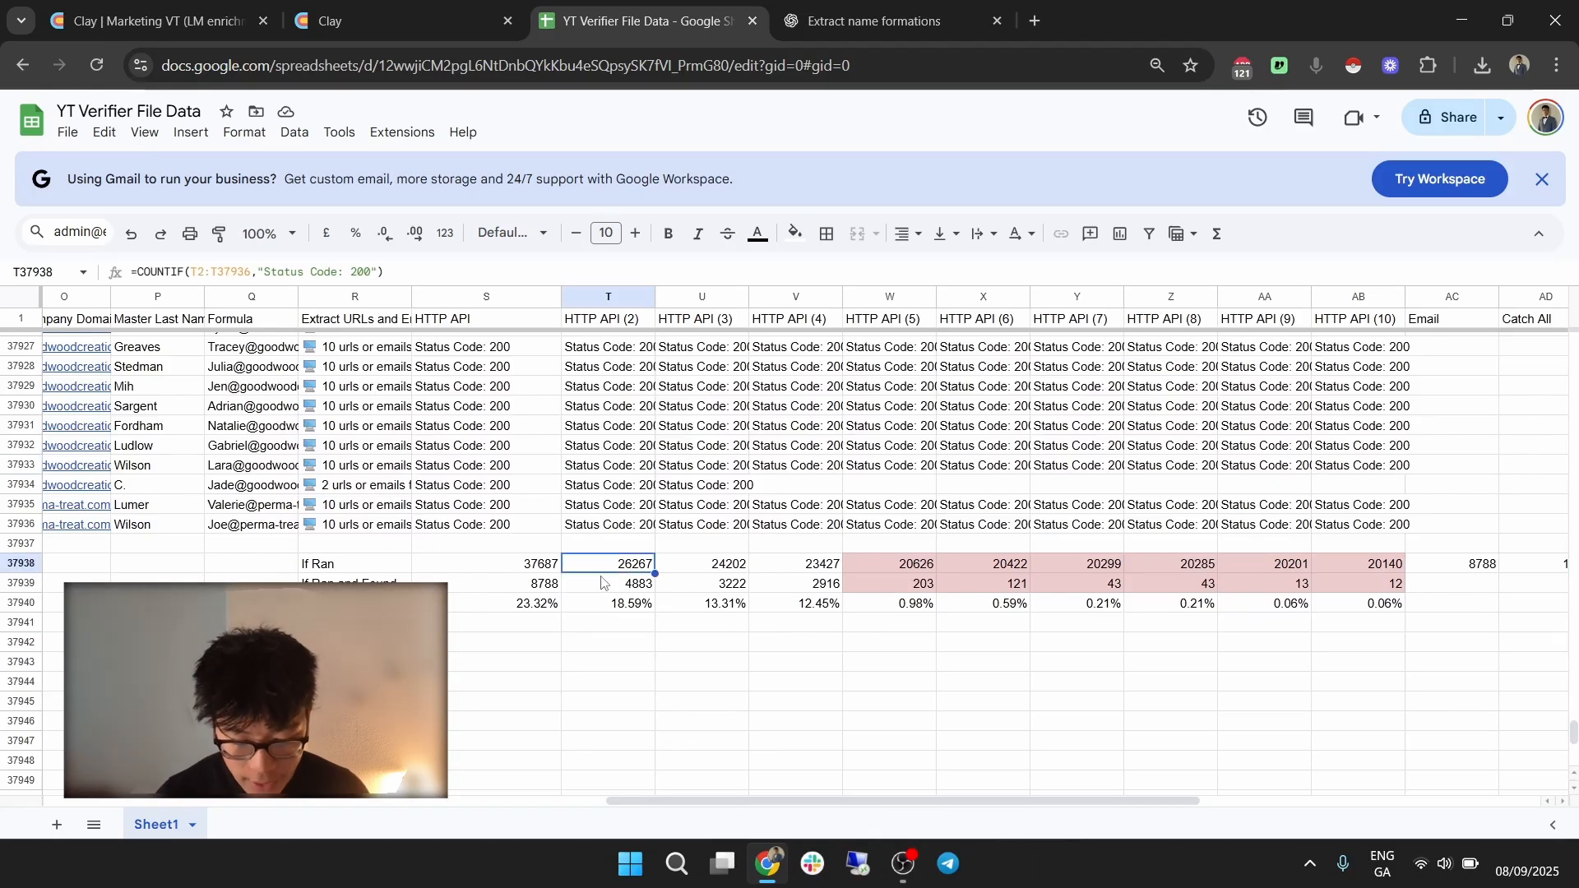
click(543, 567)
shift+click(633, 567)
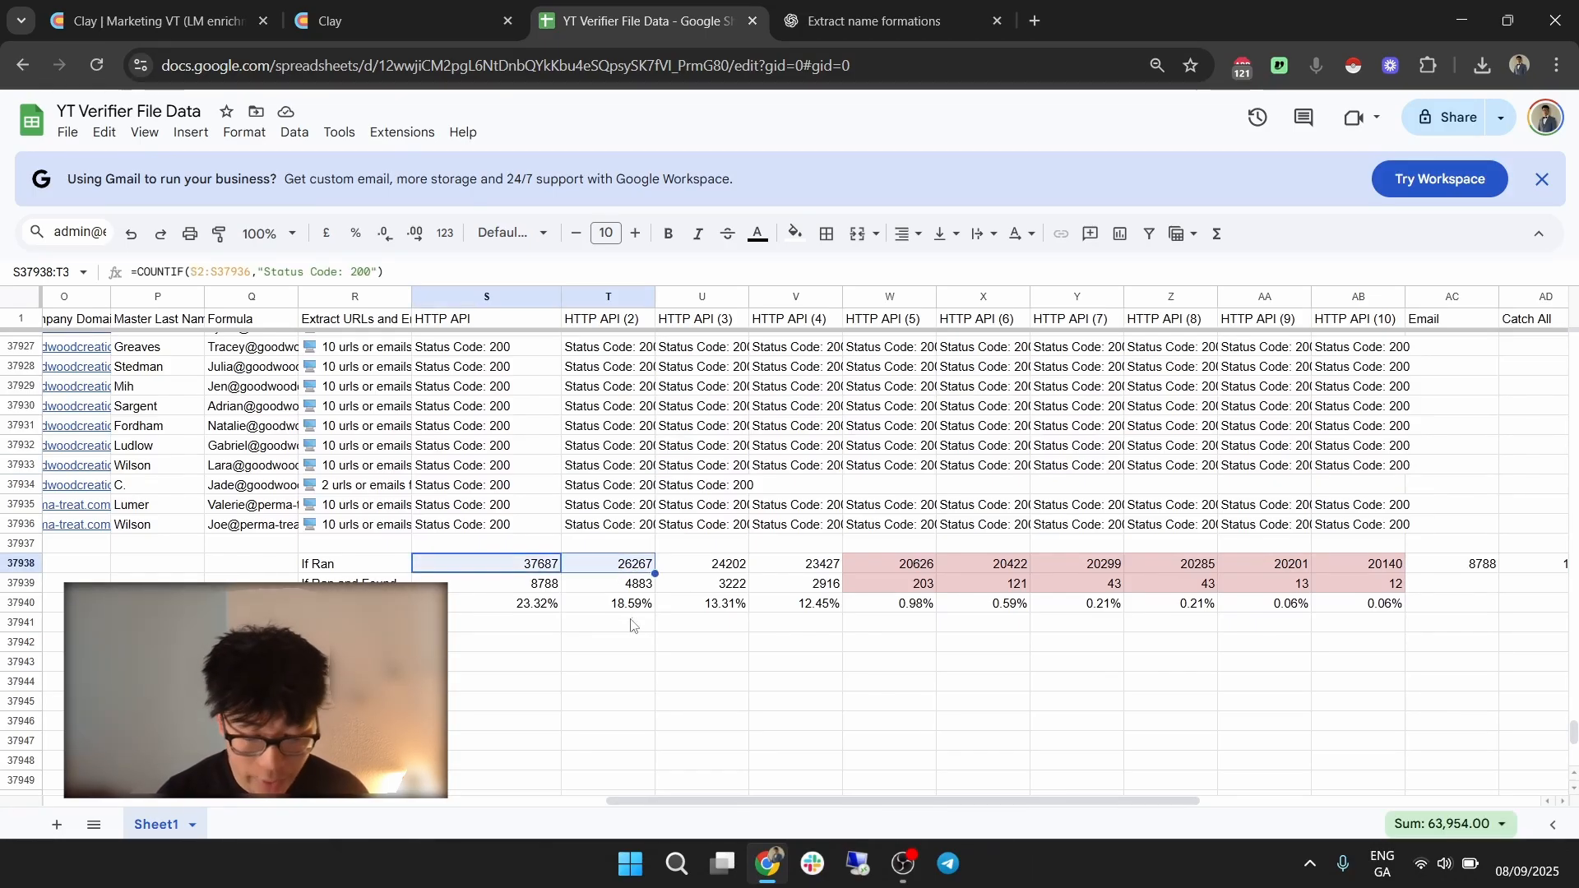
key(shift+Left)
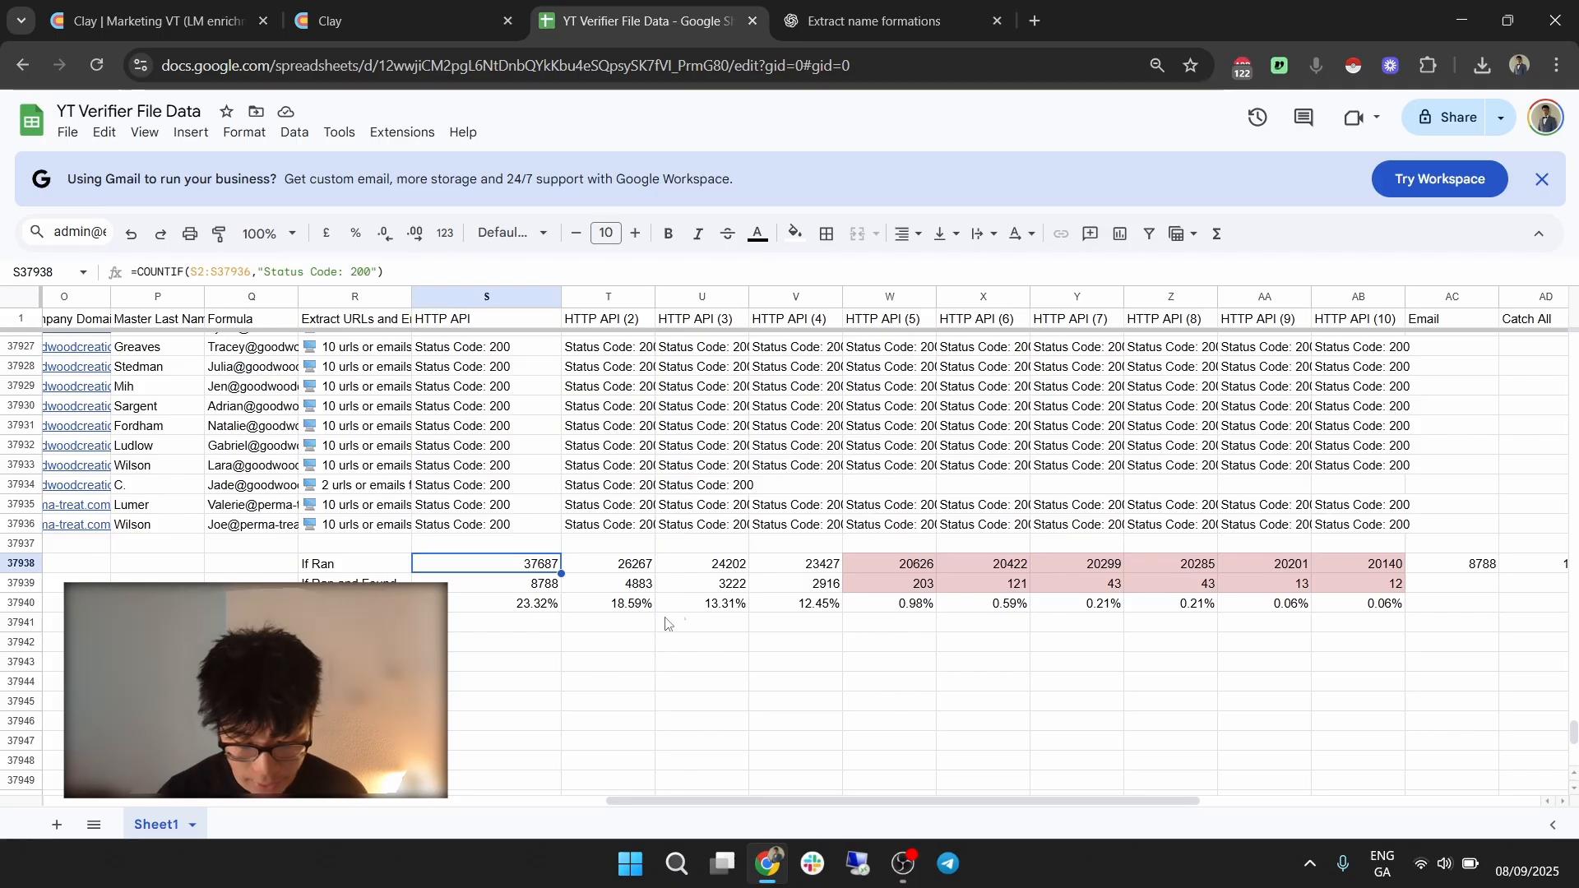
click(542, 588)
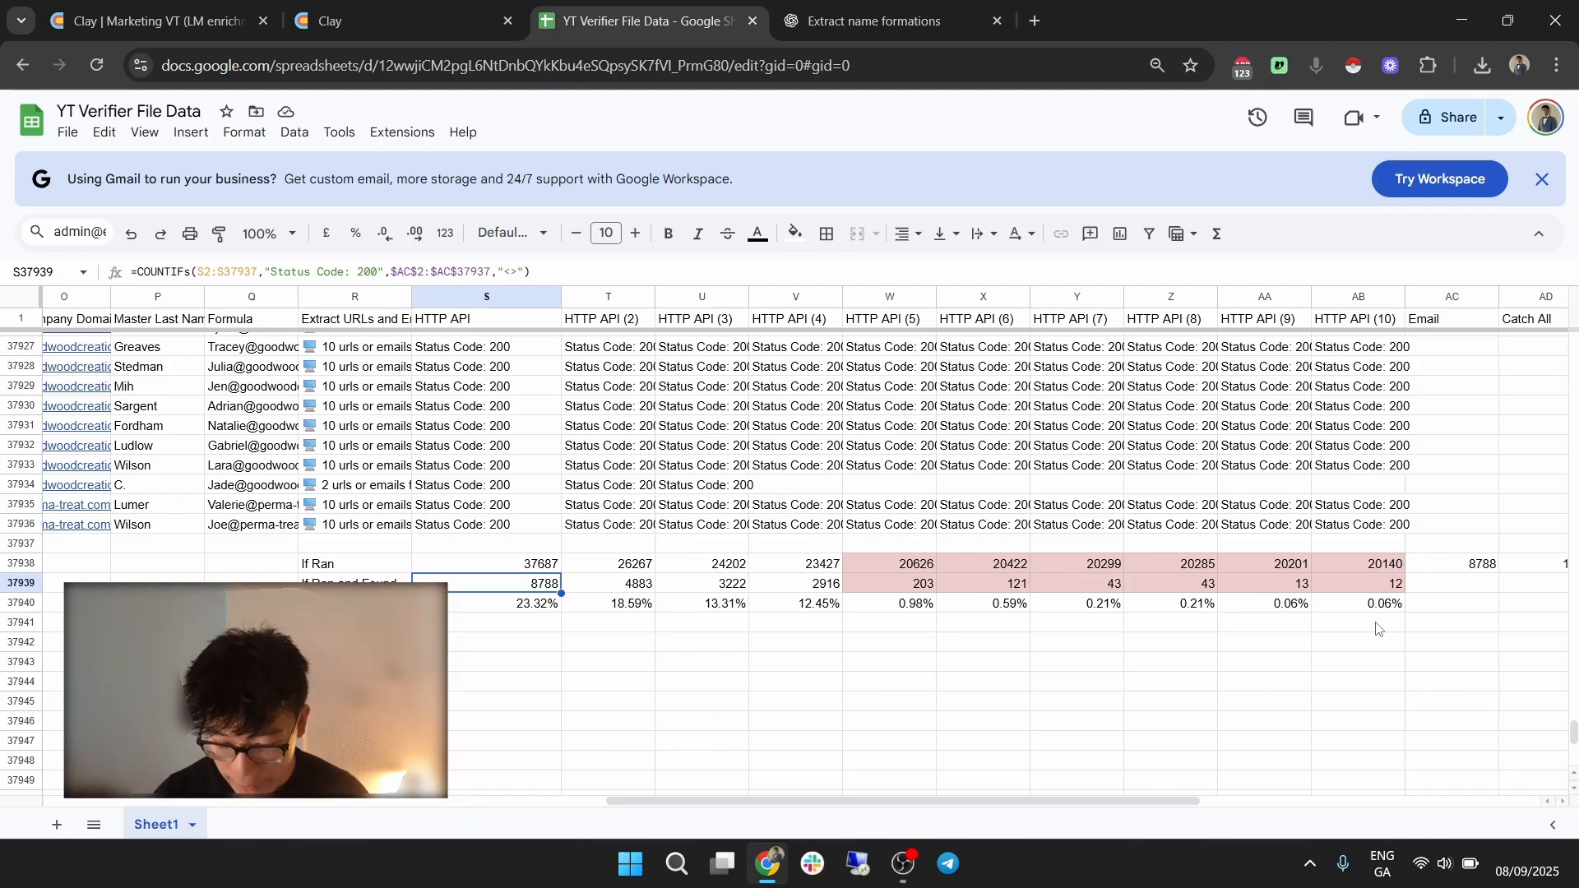
Review the summary figures of the remaining HTTP API columns and the If Ran and Found formula for HTTP API (11).
drag(1033, 802, 1125, 823)
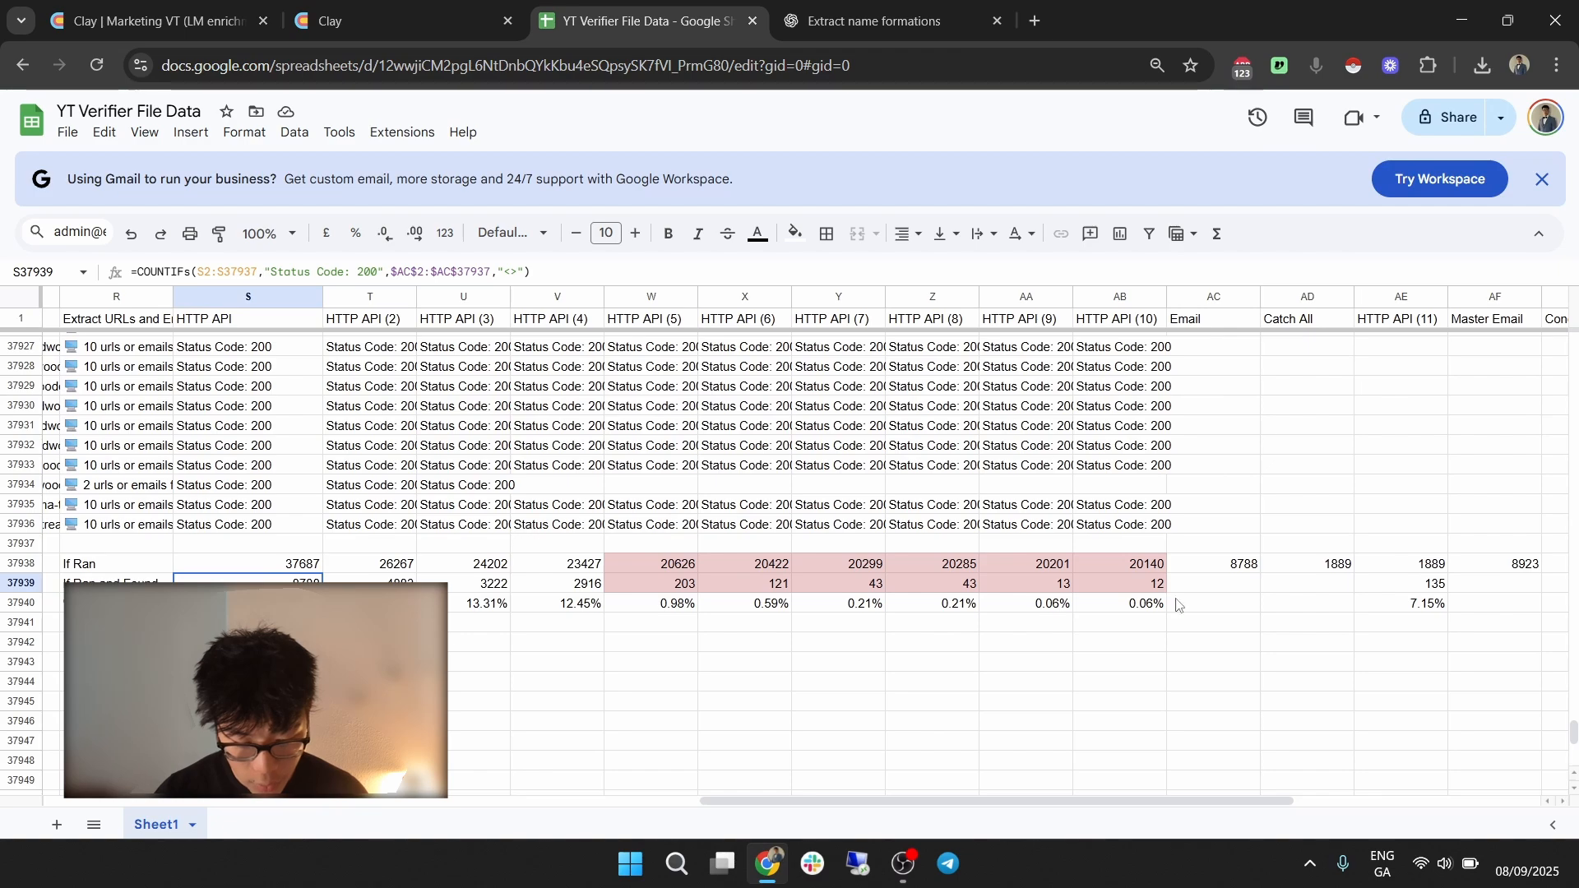
key(shift+Right)
key(shift+Right)
key(shift+Right)
key(shift+Right)
key(shift+Right)
click(1034, 683)
click(1364, 590)
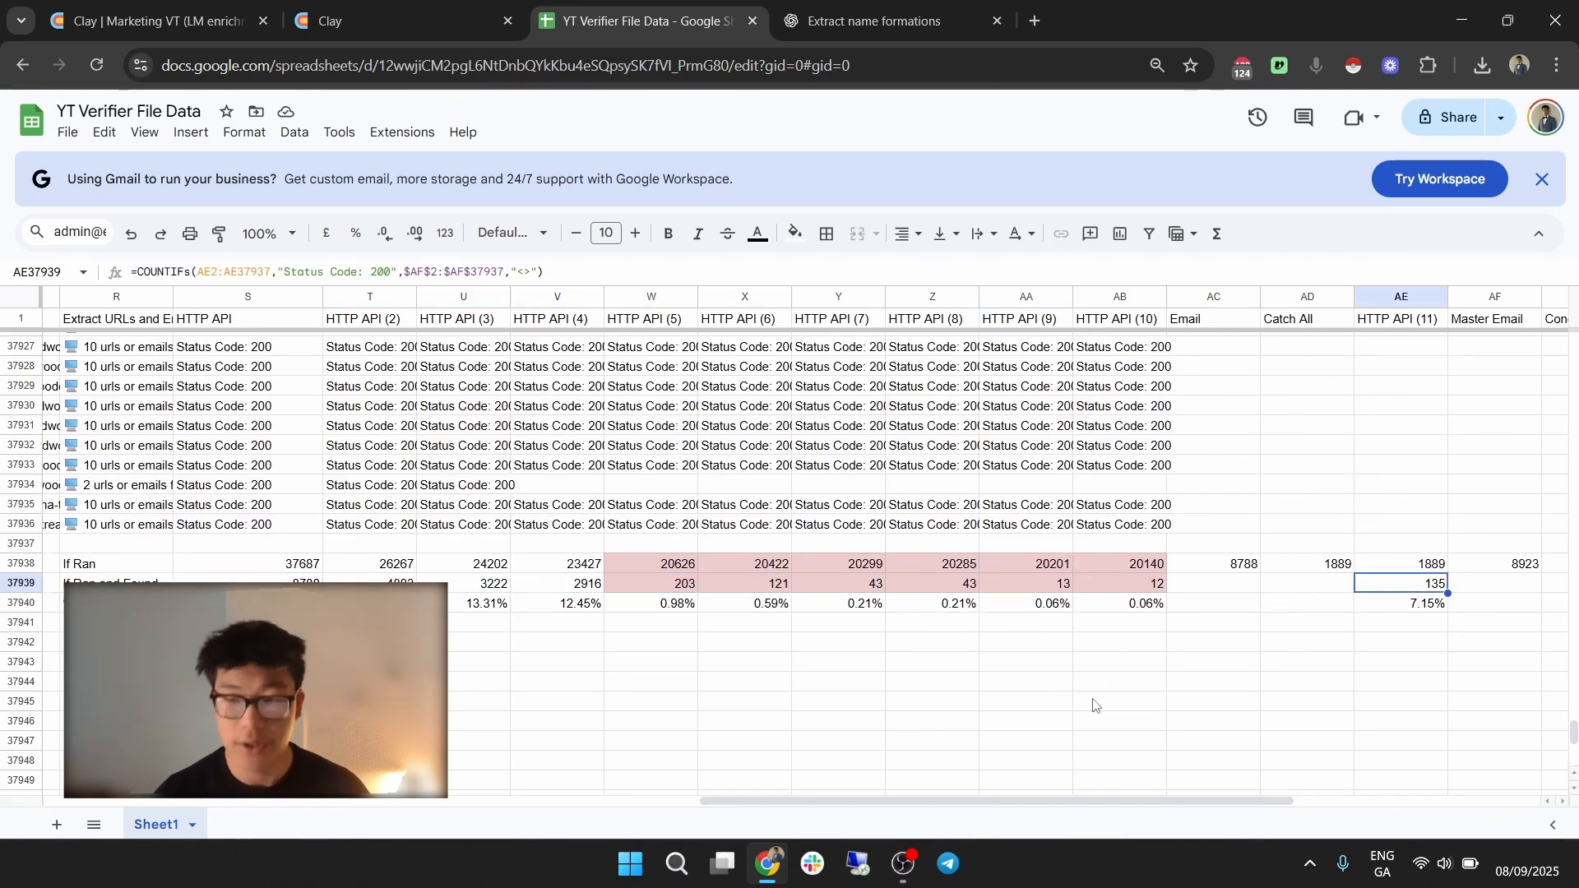
Highlight the If Ran counts of the Catch All and HTTP API (11) columns to compare them.
drag(1079, 800, 1034, 791)
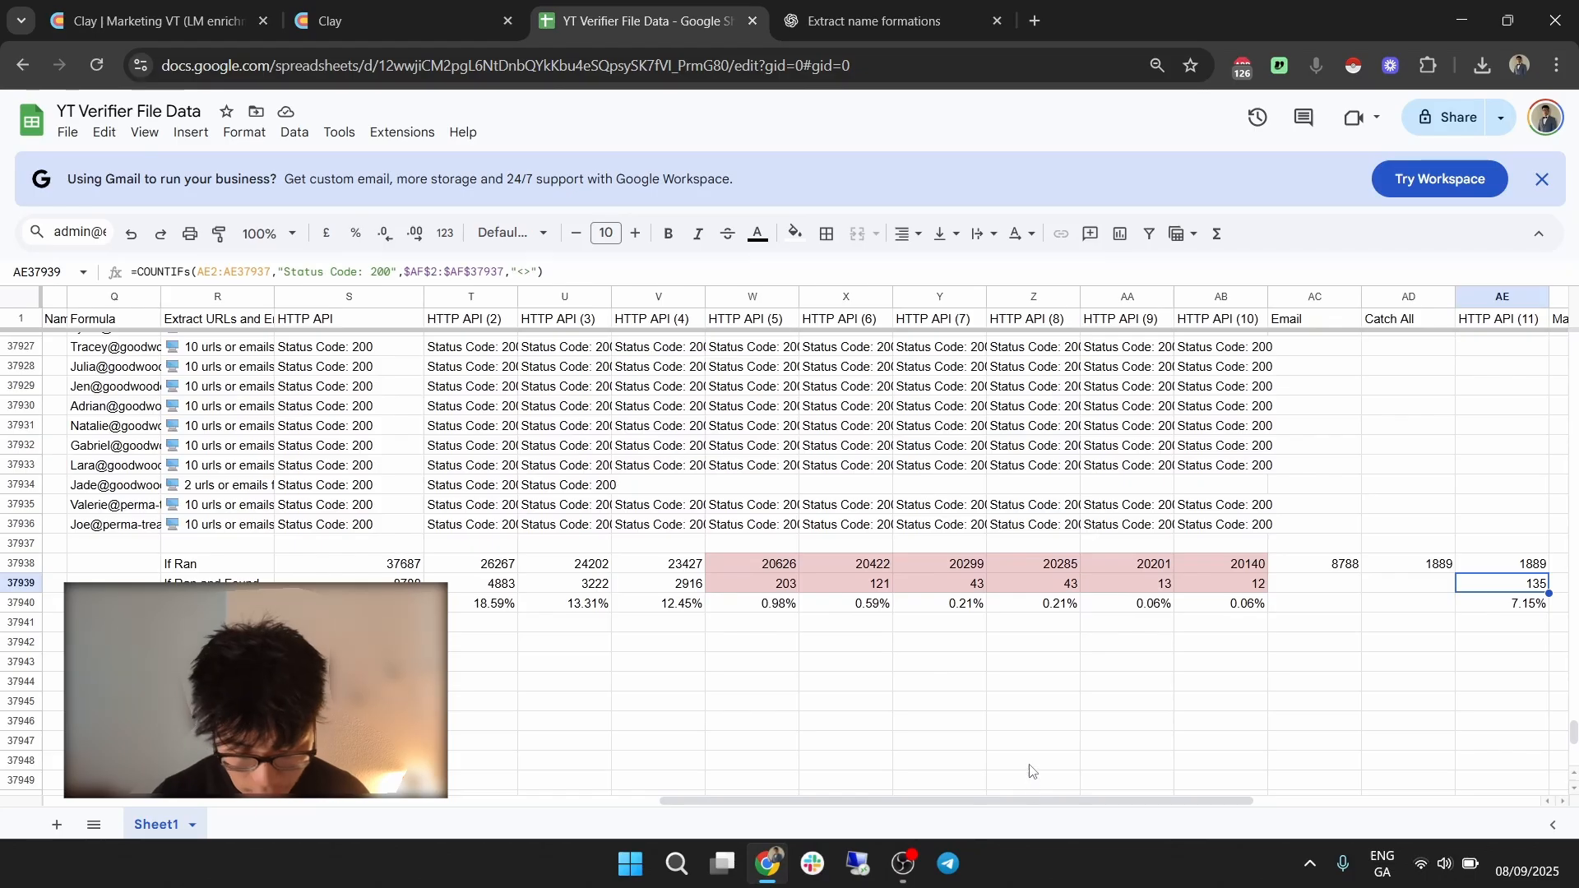
click(1508, 565)
drag(1431, 564, 1505, 564)
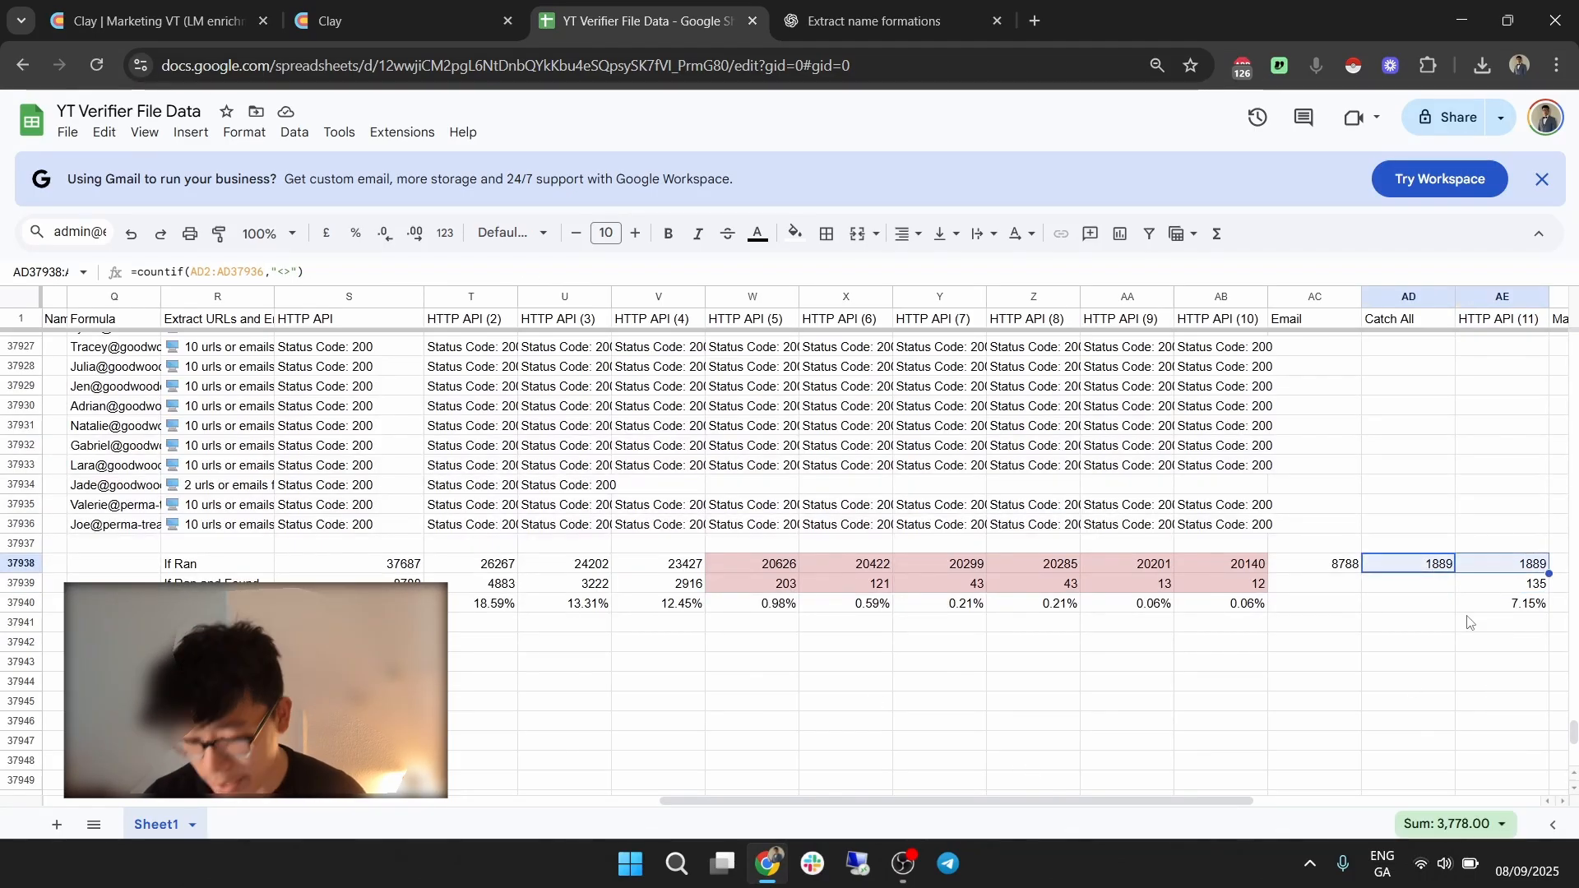
click(1375, 631)
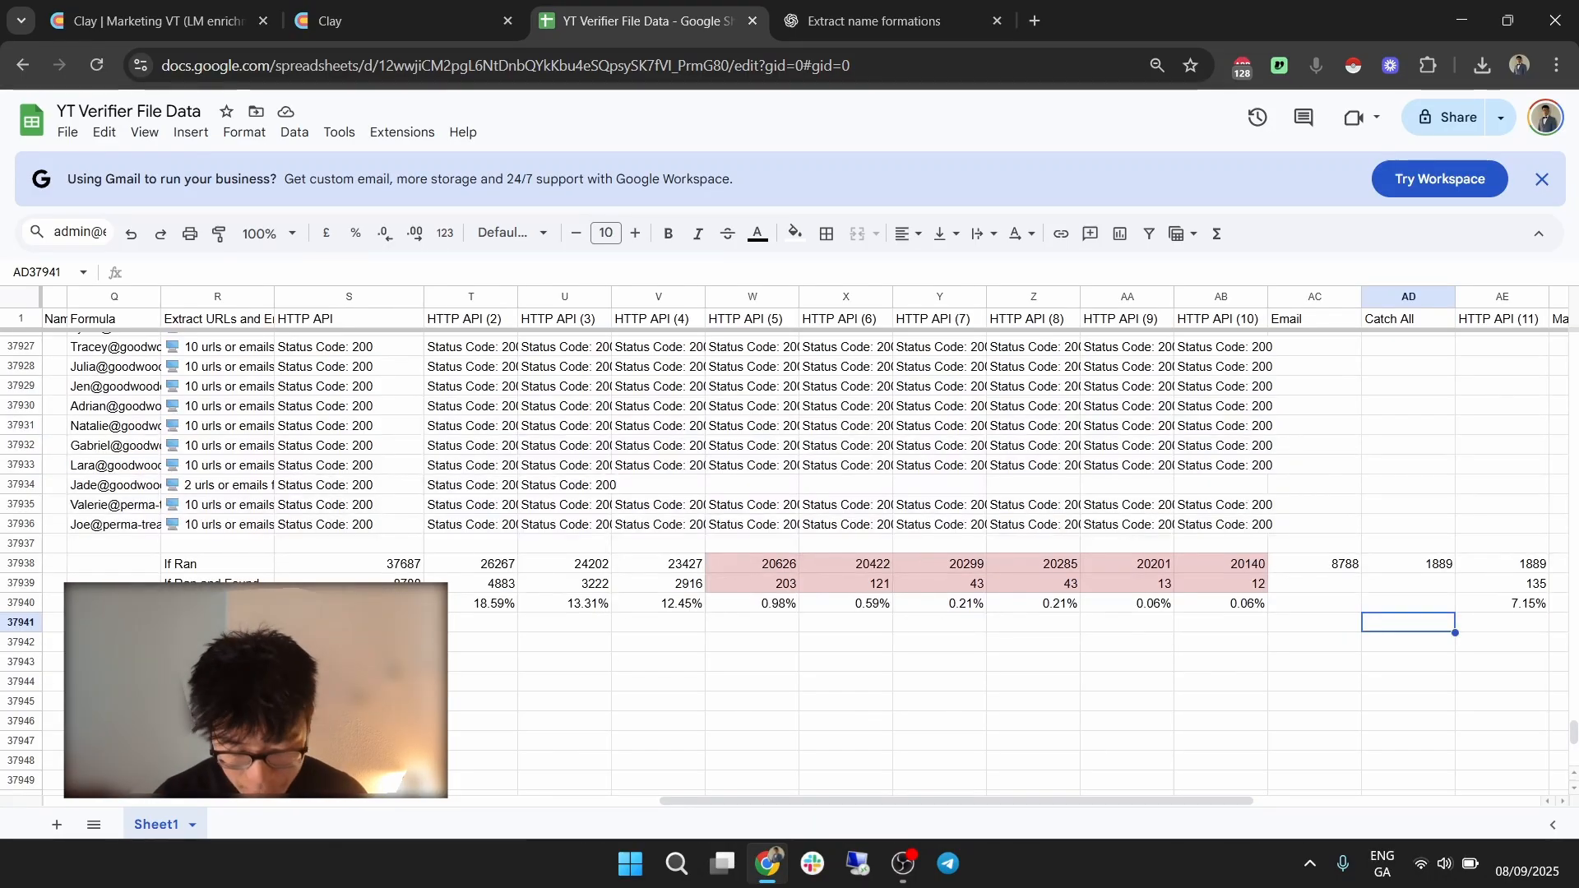
Recheck the If Ran and Found and If Ran counts in the first HTTP API column.
click(412, 587)
click(476, 655)
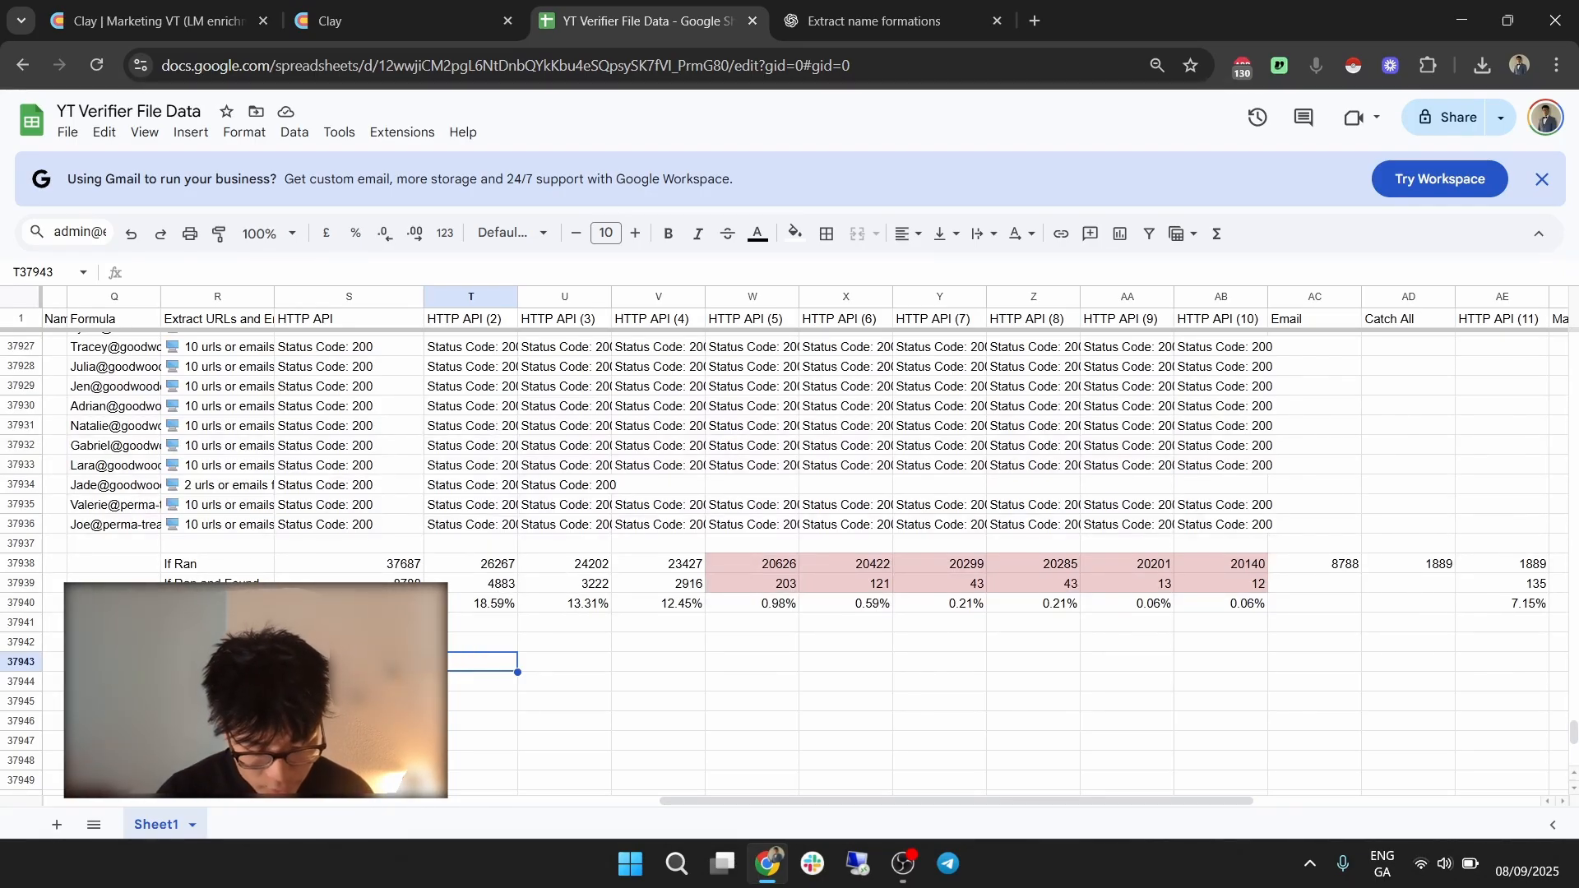
click(400, 570)
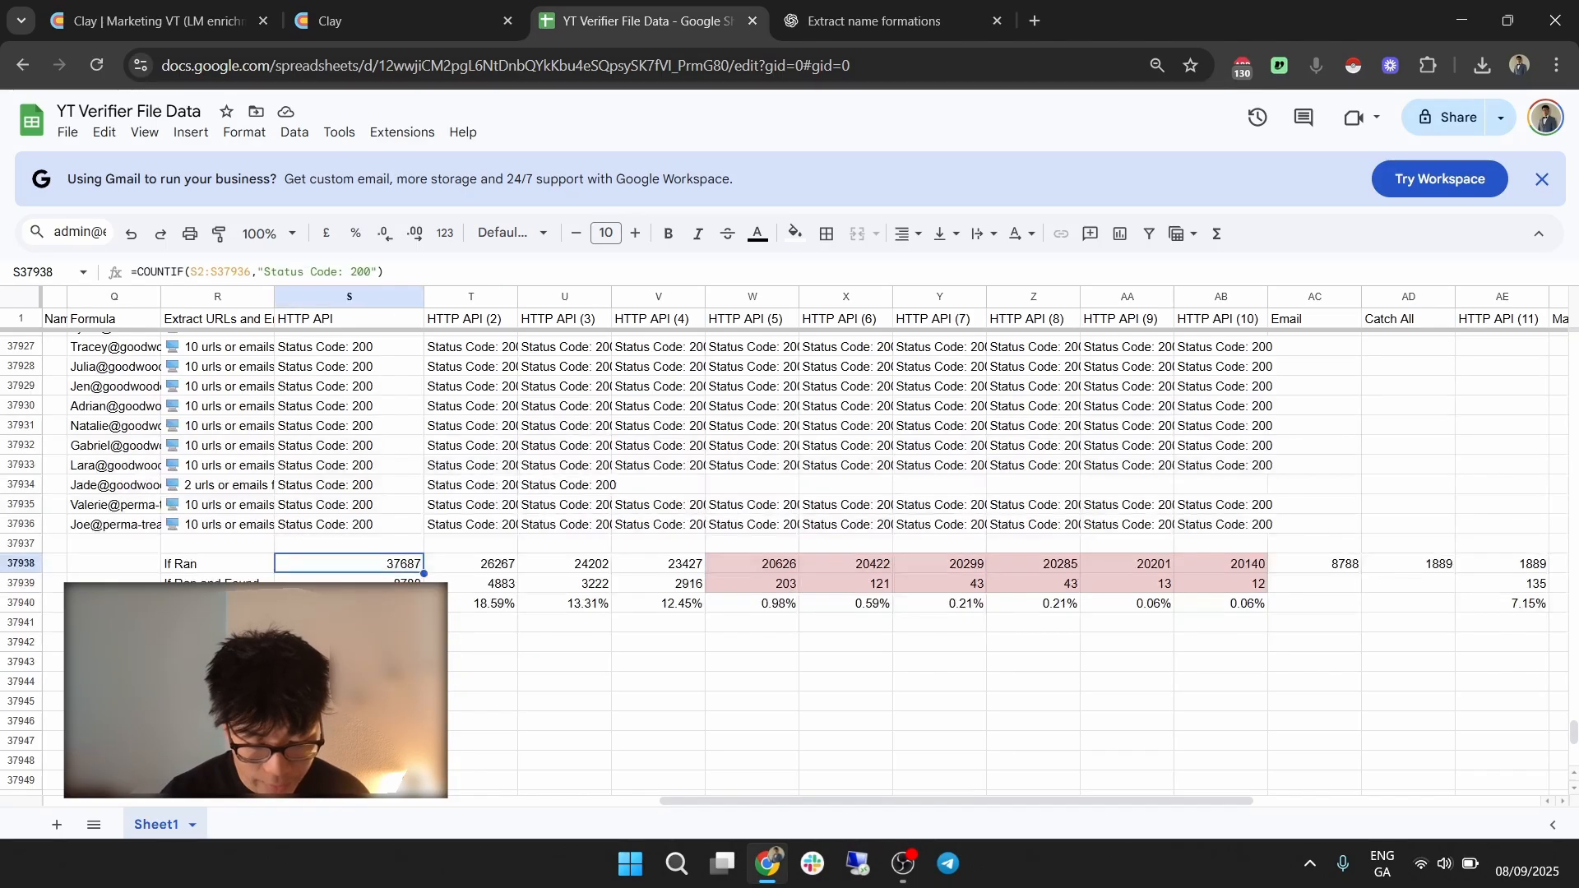
Review the If Ran, If Ran and Found and percentage figures of the first HTTP API column and HTTP API (2).
click(403, 603)
click(400, 623)
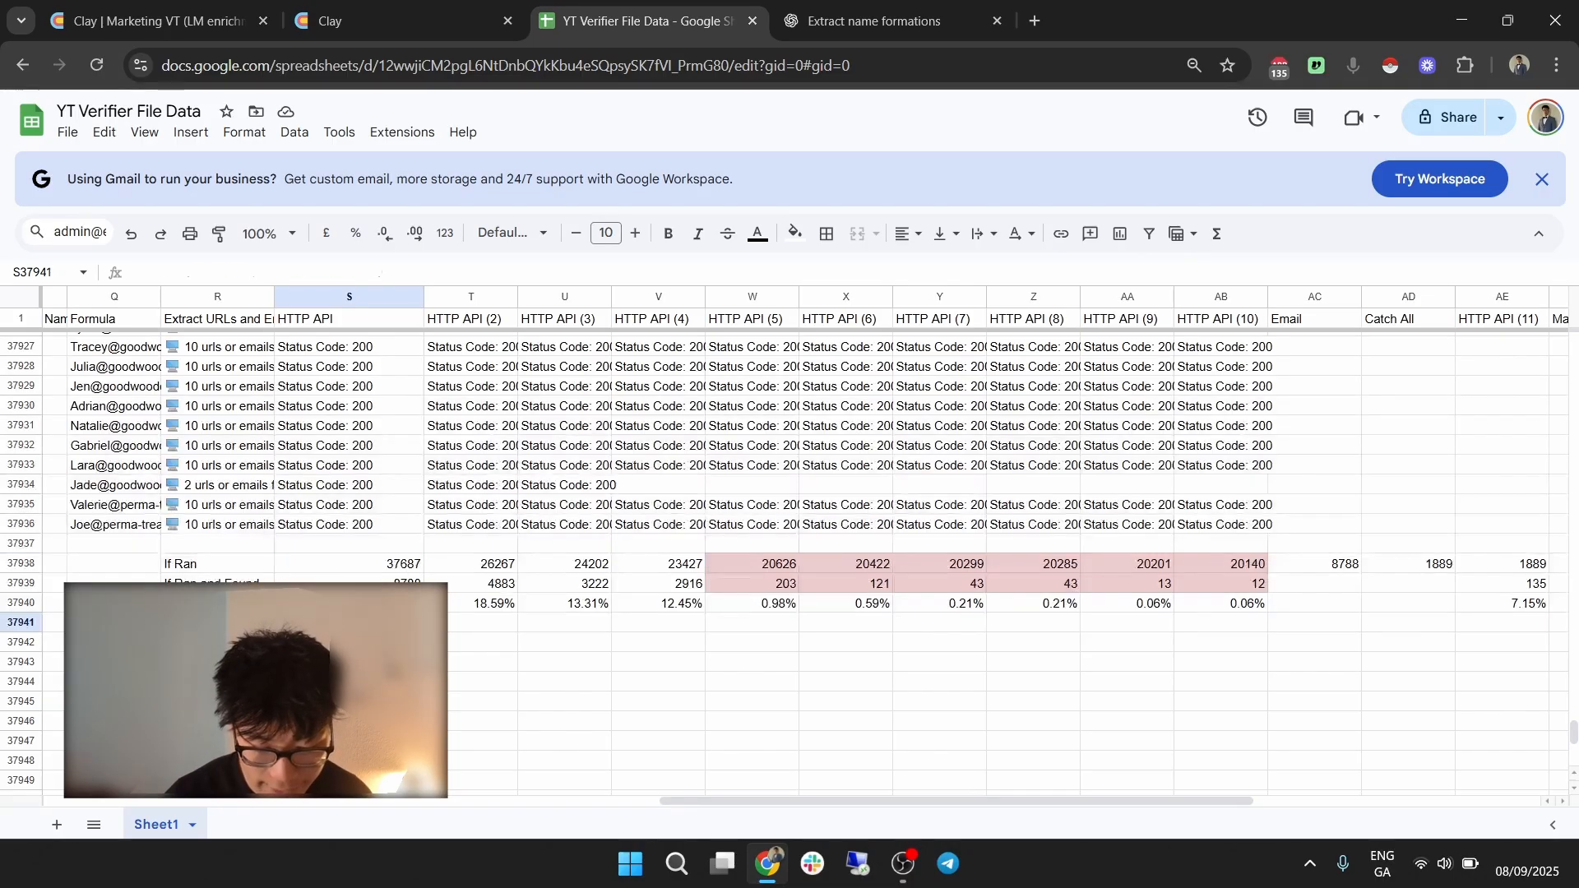
drag(375, 565, 393, 603)
click(488, 630)
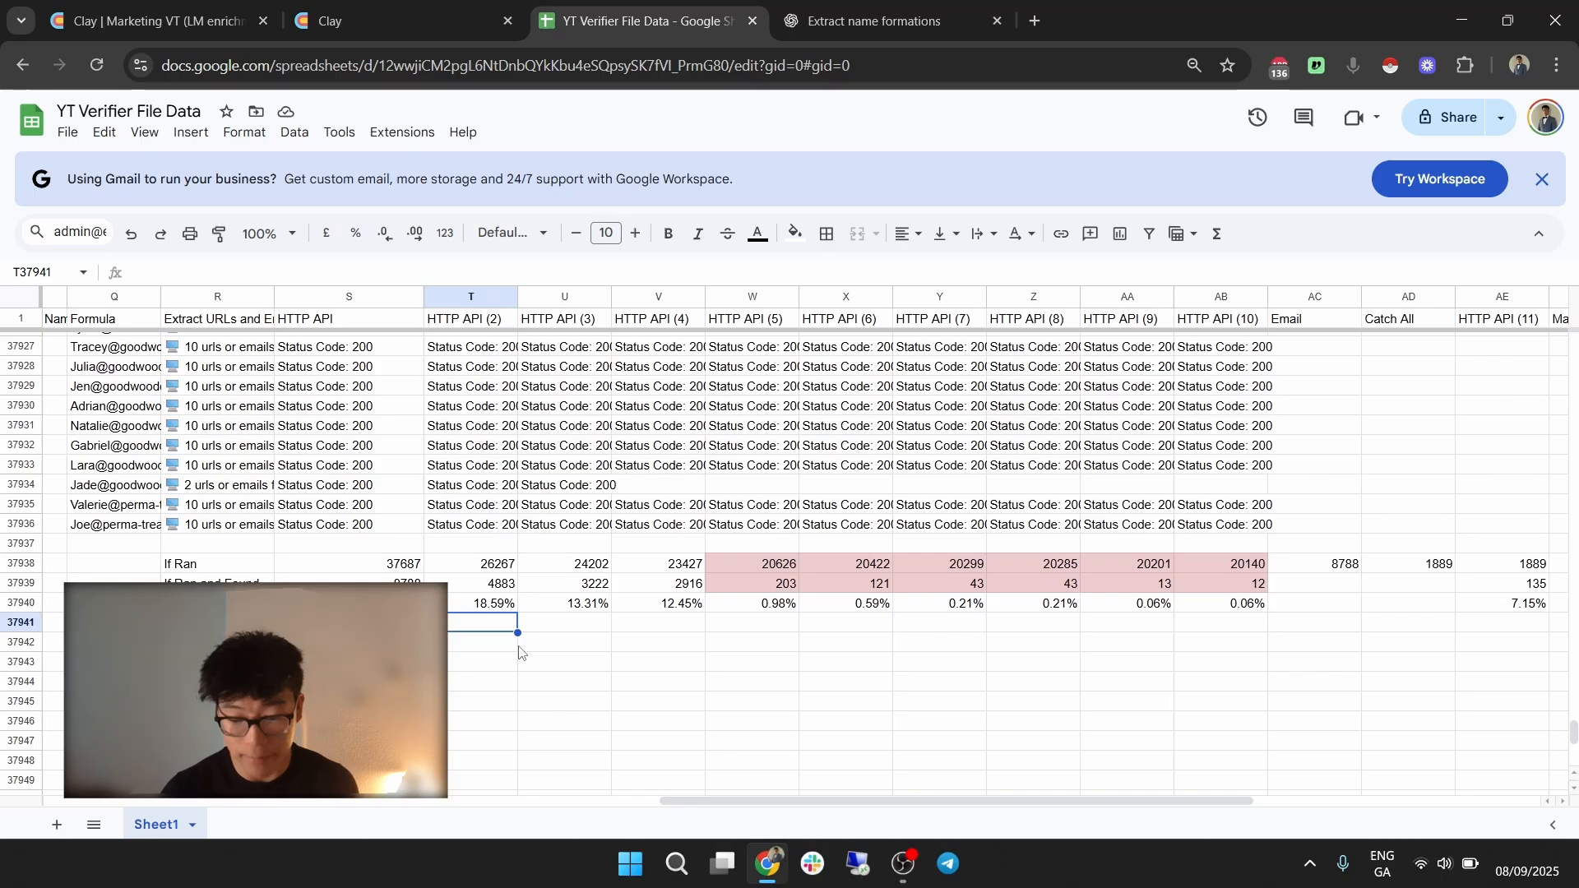
drag(503, 566, 501, 586)
click(545, 654)
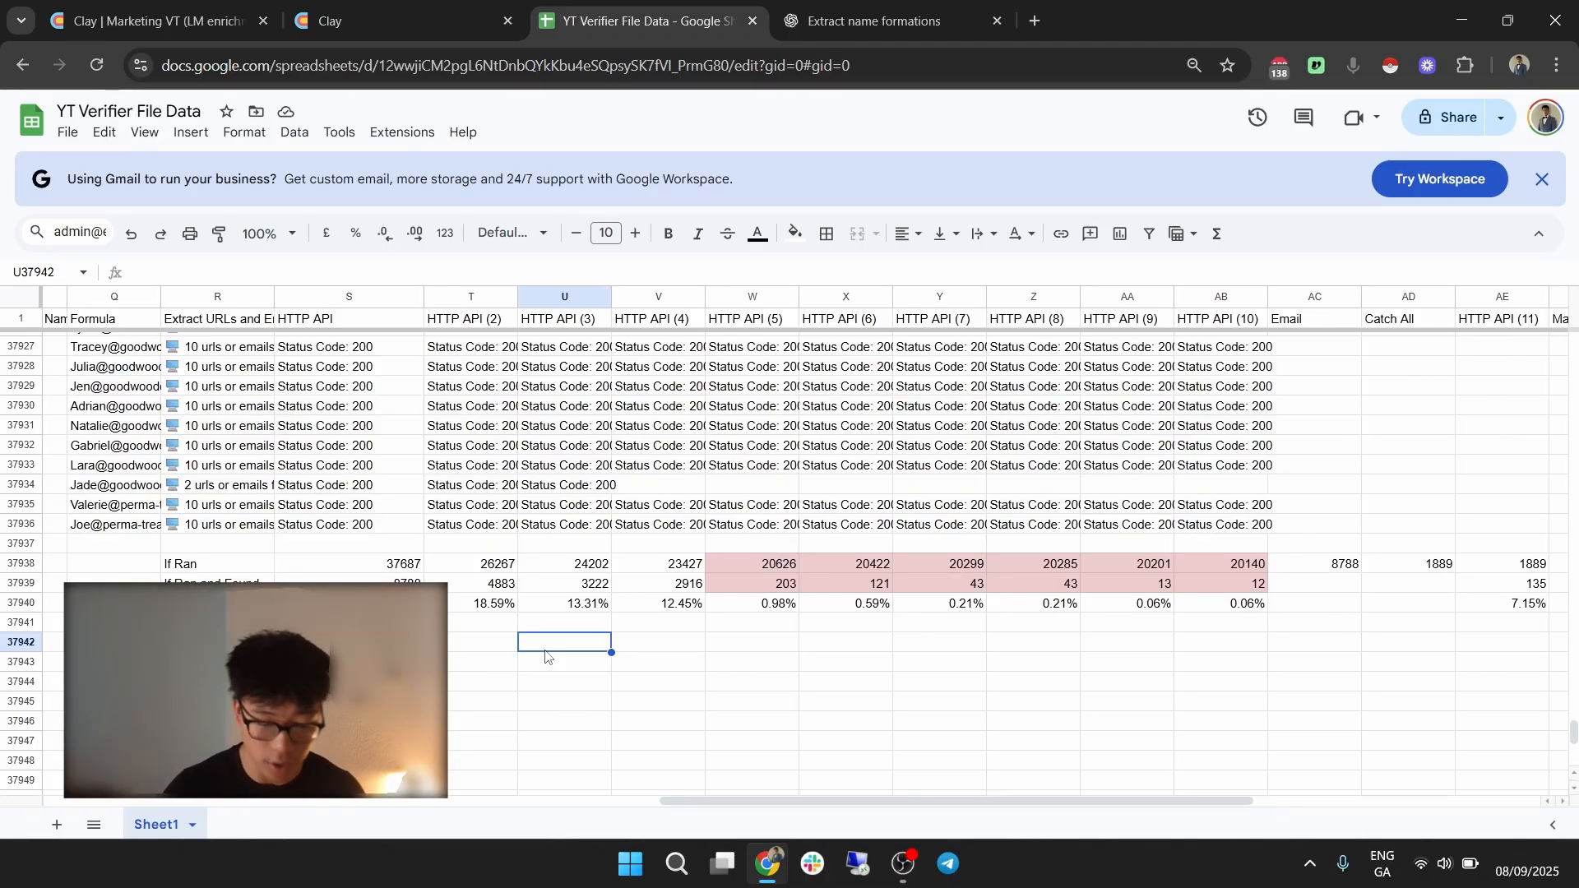
Inspect the success-rate formula that divides If Ran and Found by If Ran in the HTTP API (2) column.
click(490, 607)
click(488, 627)
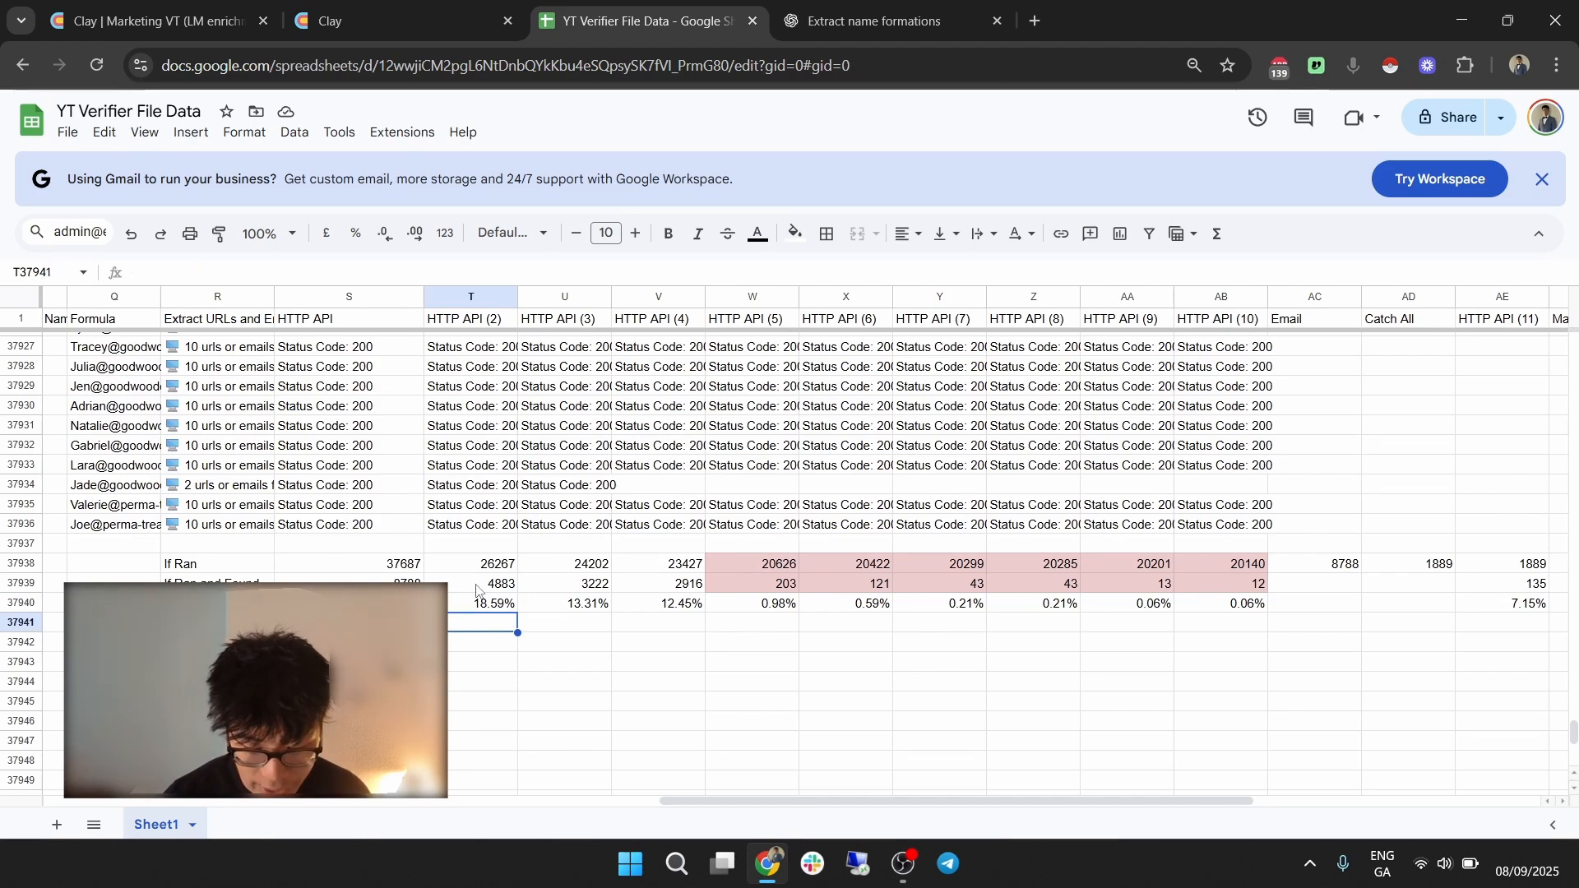
key(Up)
key(Up)
click(560, 643)
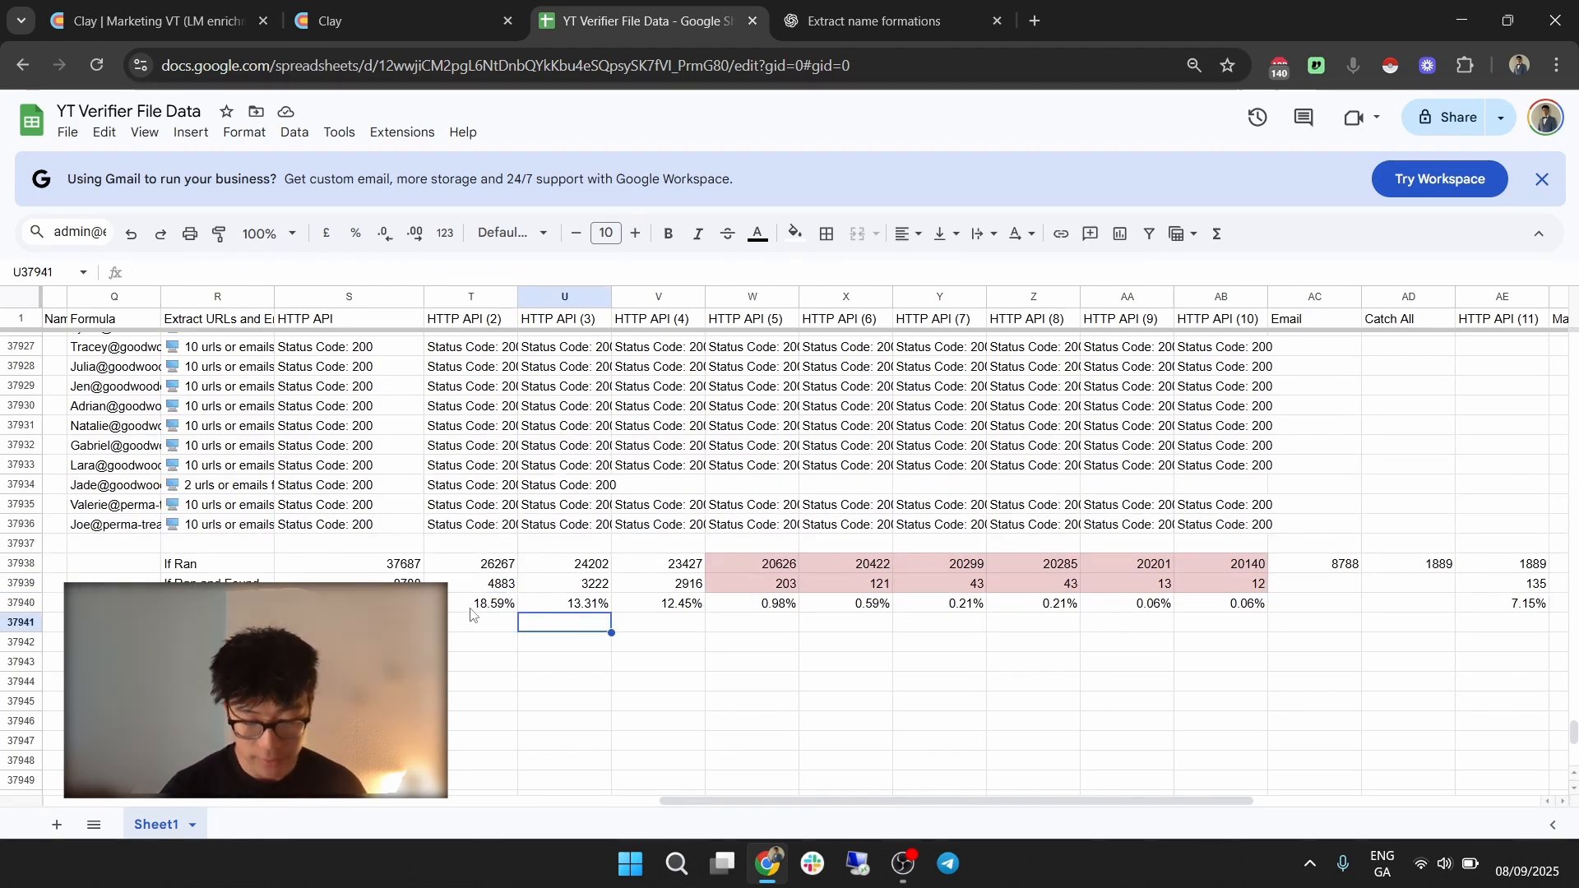
click(472, 613)
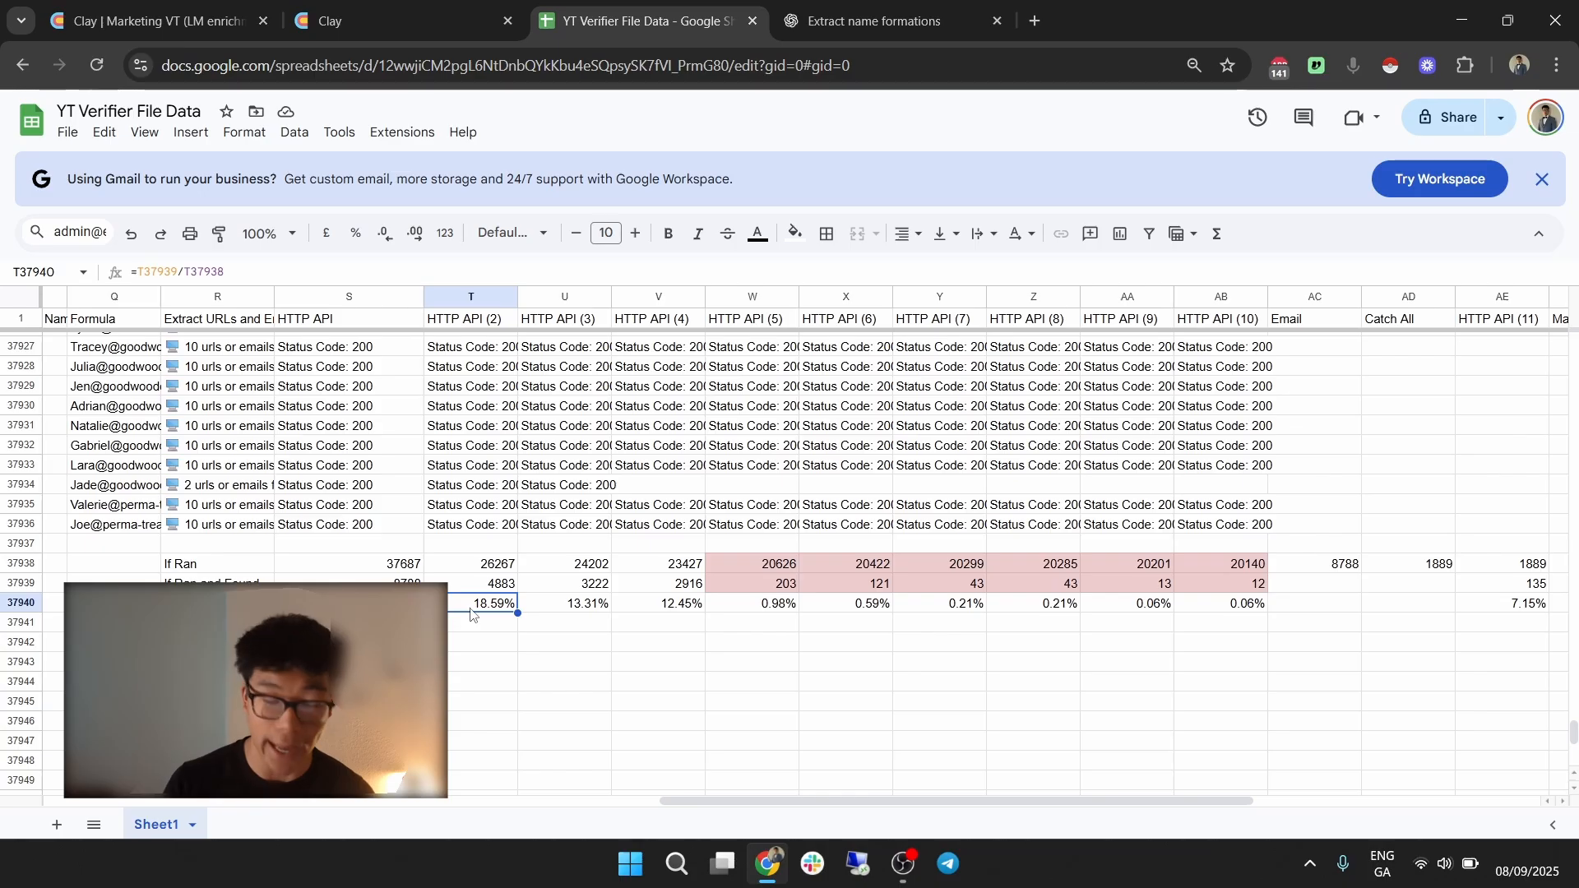
click(461, 627)
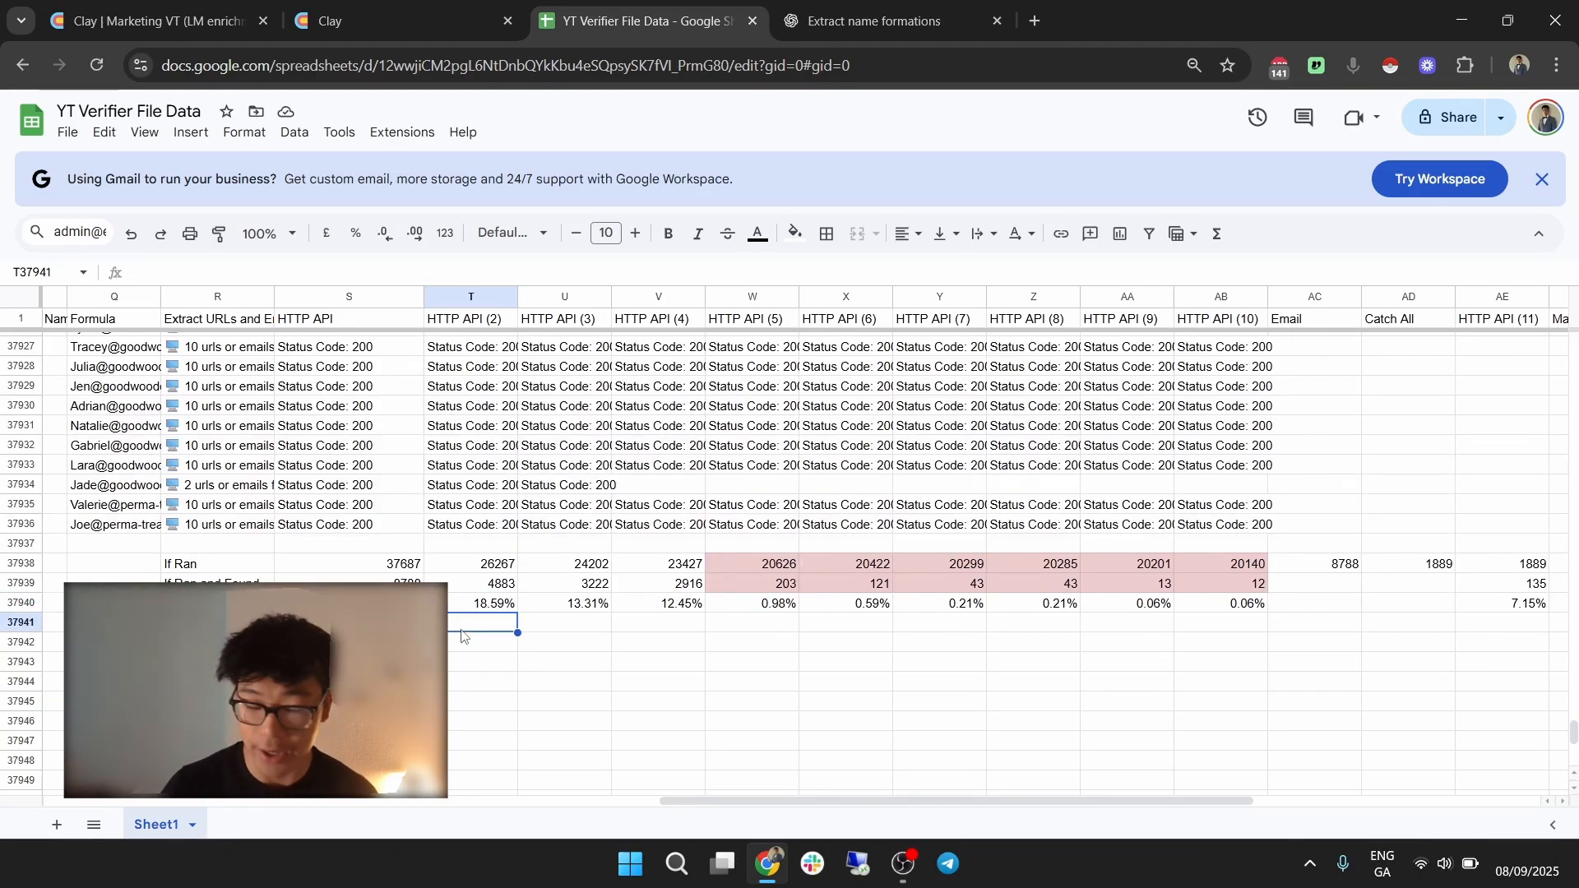
key(Up)
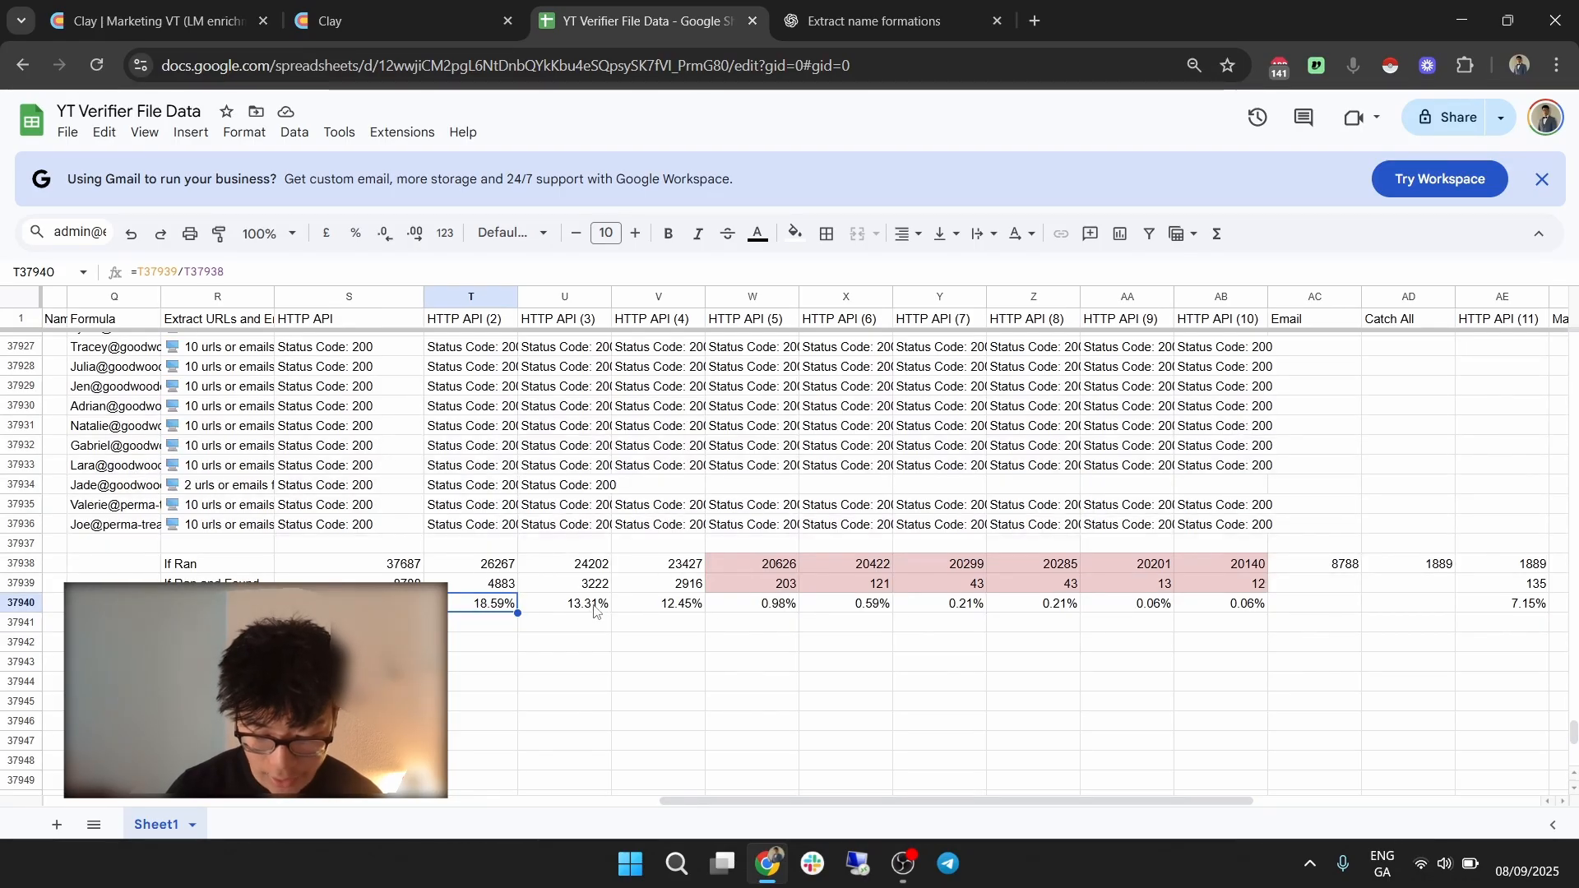
Highlight the summary figures of the first four HTTP API columns to compare them.
click(644, 624)
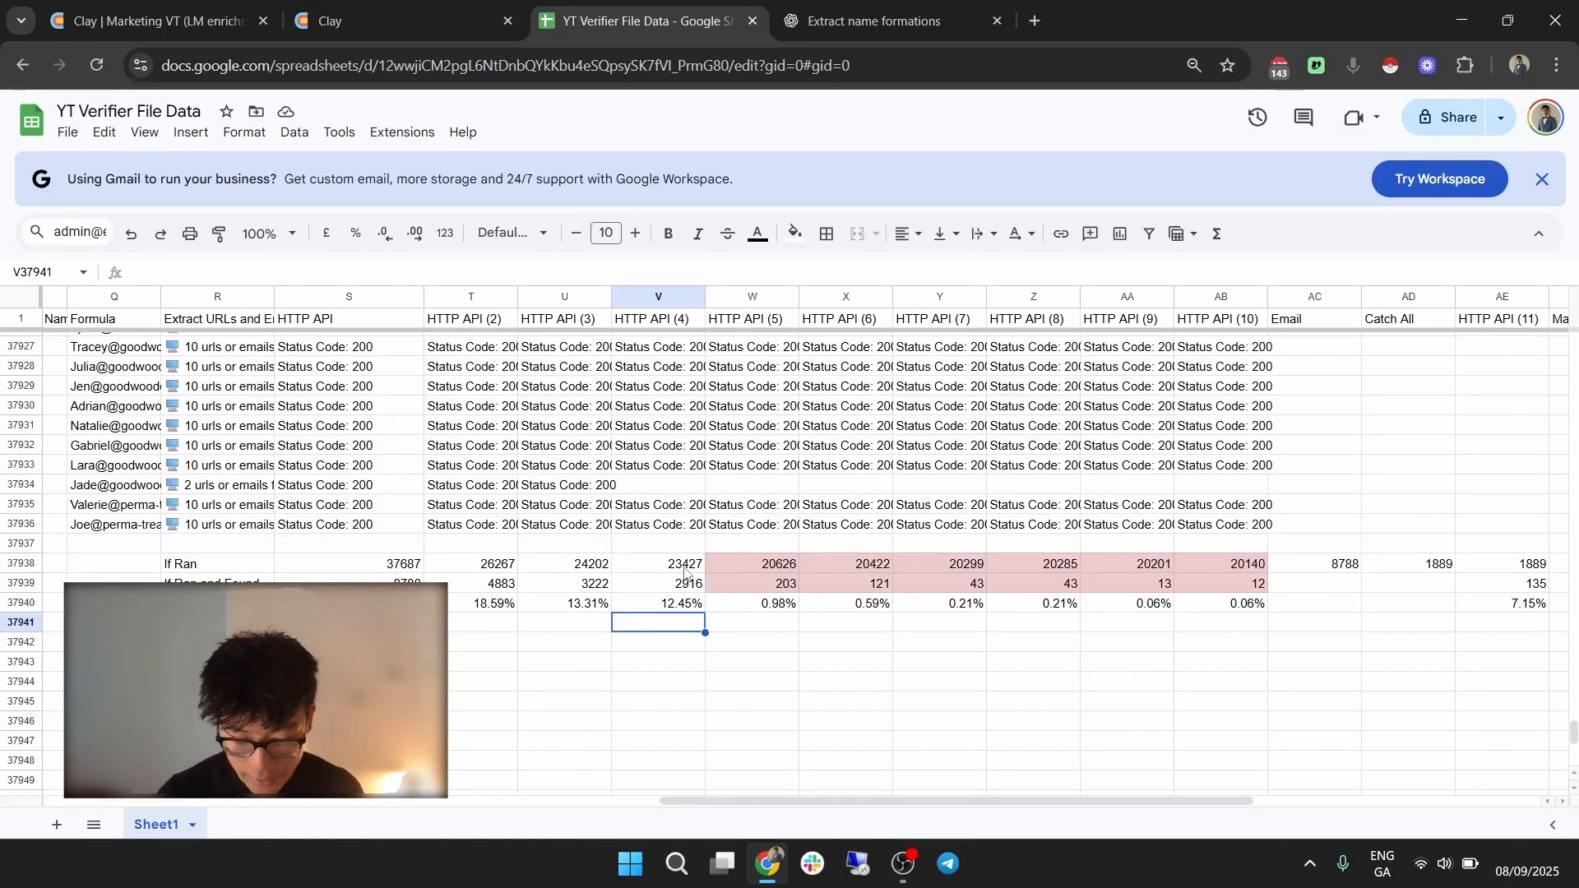
drag(414, 570, 646, 635)
click(620, 663)
Switch to the ChatGPT conversation and examine the first four email formats in the extracted list.
key(ctrl+Tab)
drag(594, 393, 862, 393)
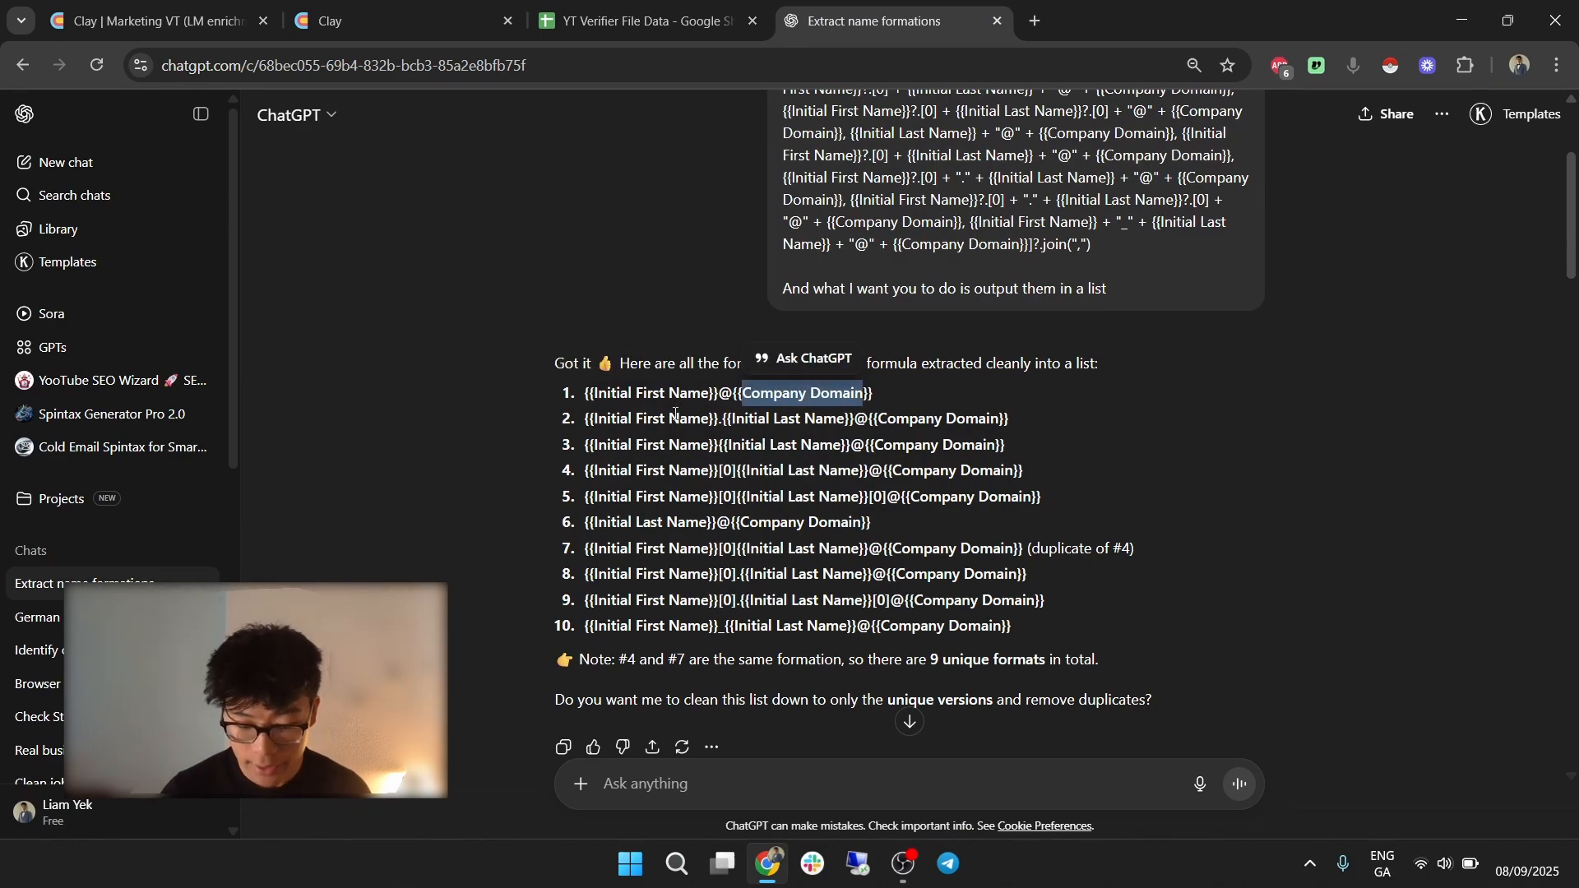
drag(594, 420, 771, 421)
click(891, 425)
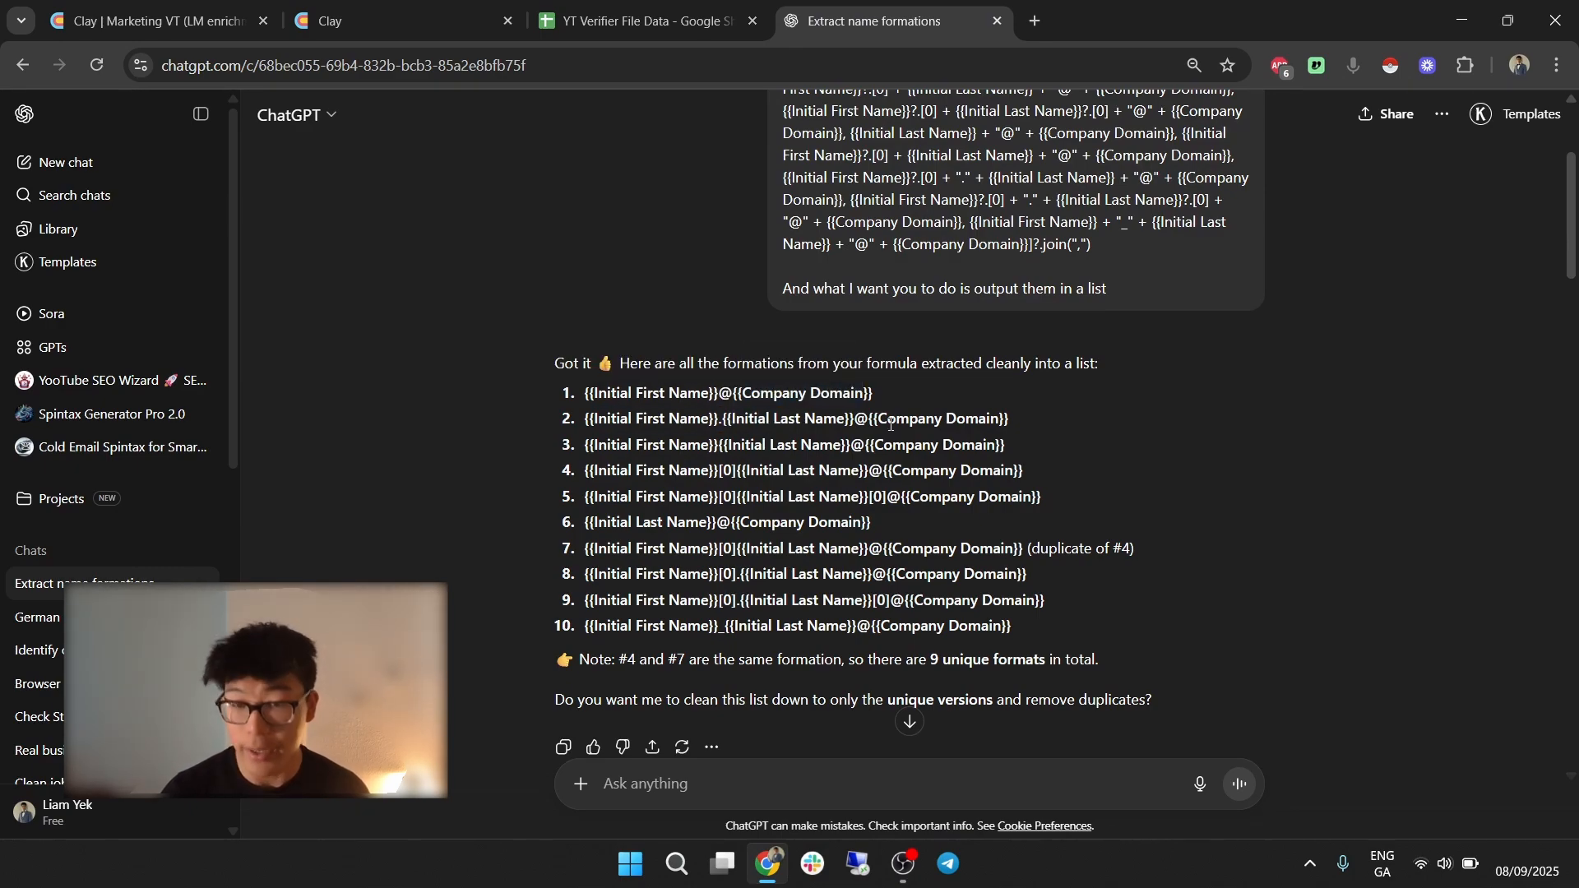
drag(593, 445, 813, 448)
click(755, 446)
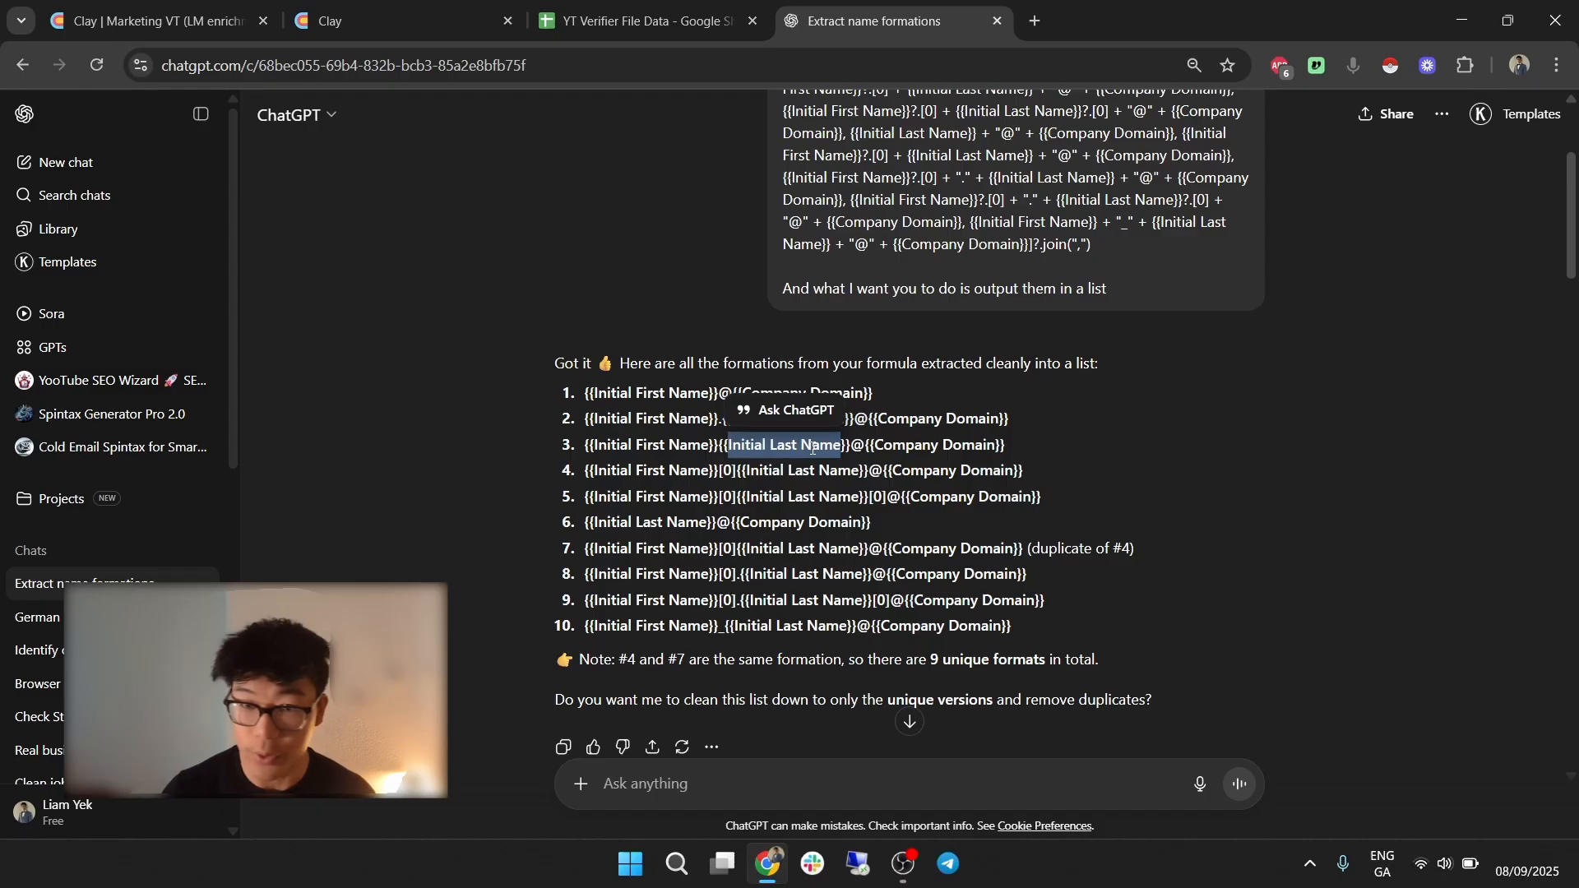
drag(594, 471, 704, 470)
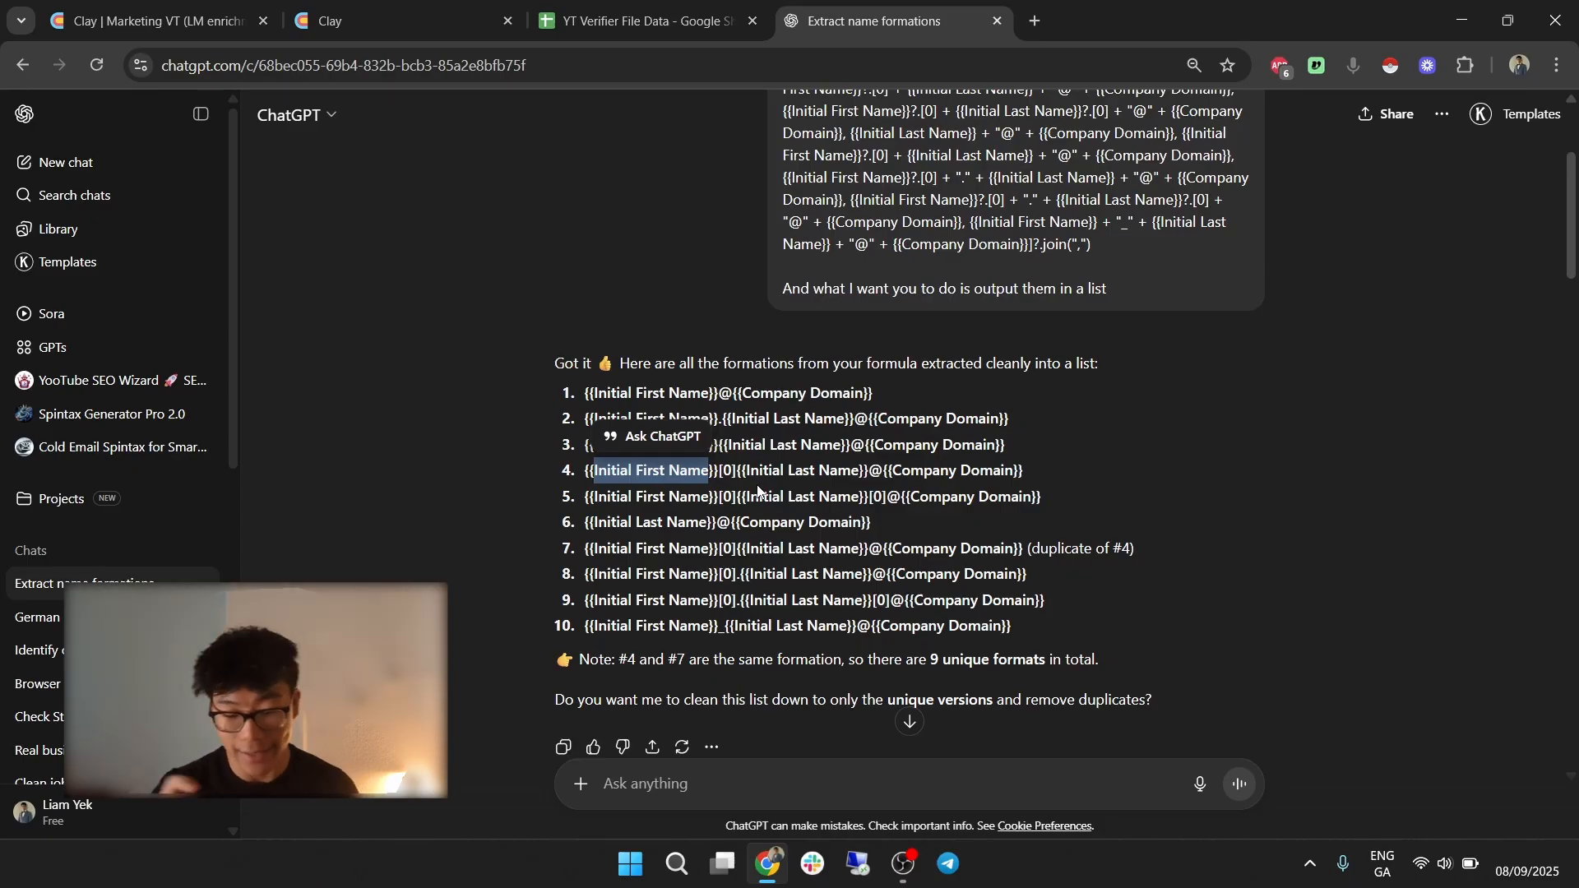
Return to the YT Verifier File Data spreadsheet and compare the counts and percentages of HTTP API (5) through HTTP API (10).
click(641, 21)
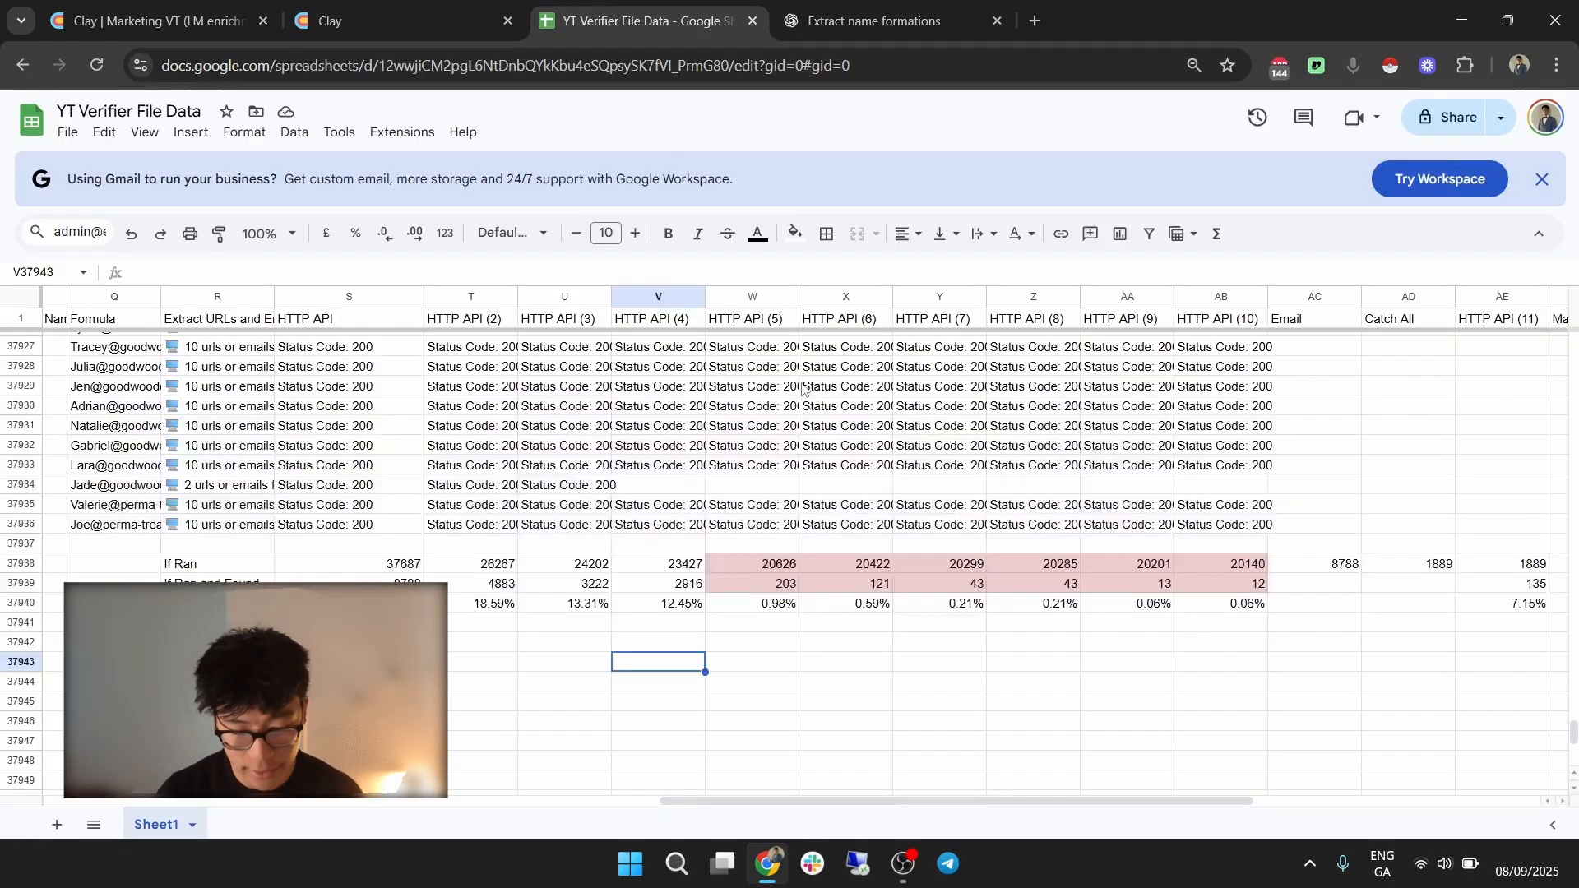
click(851, 685)
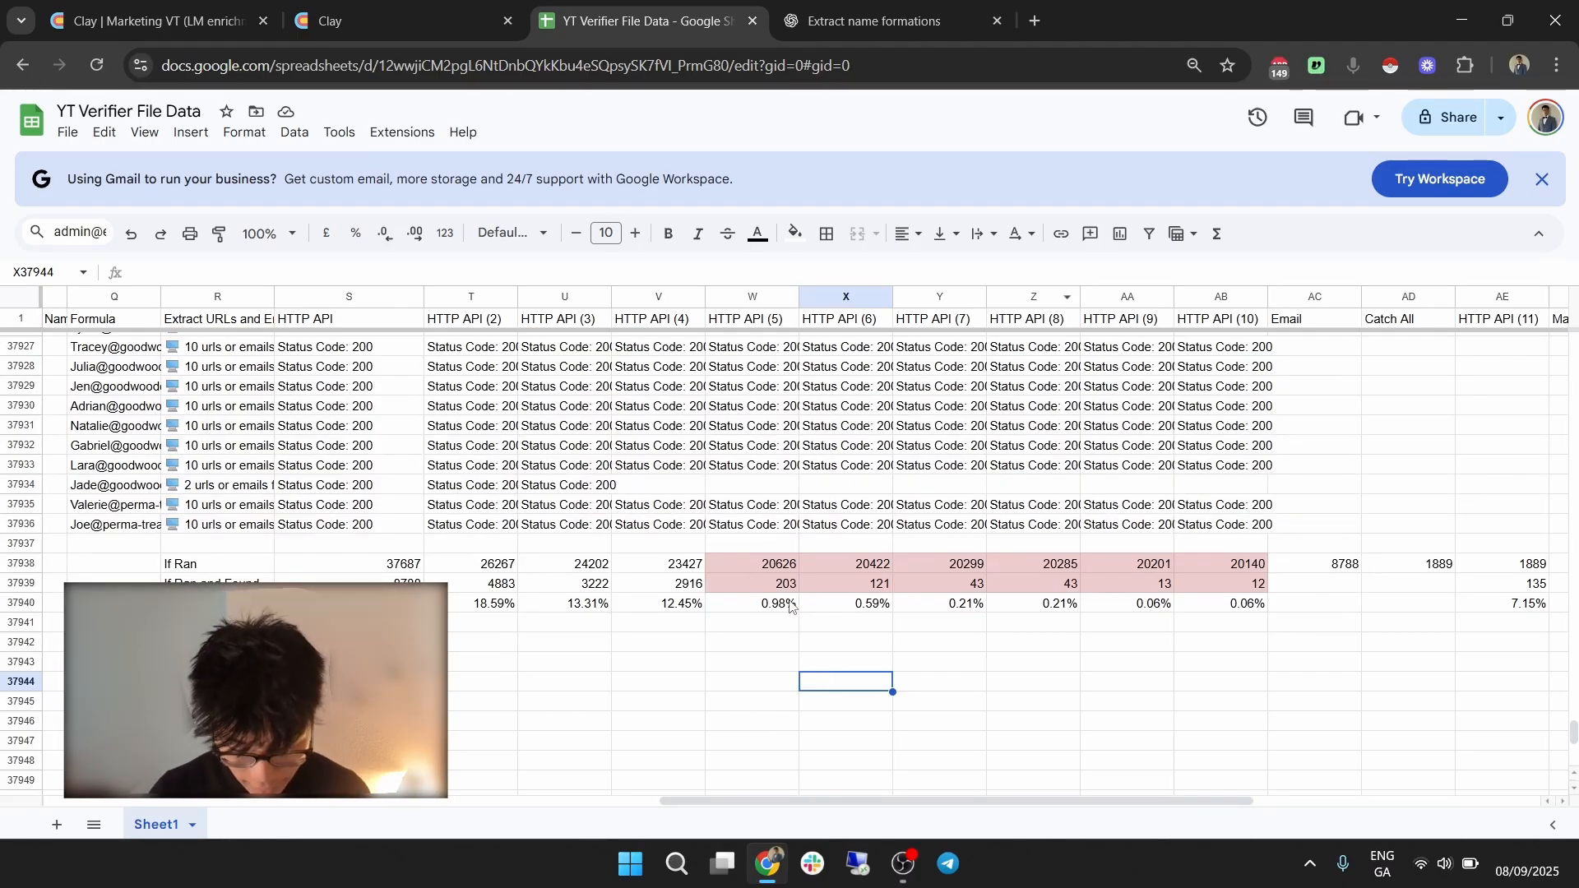
click(771, 622)
drag(765, 605, 871, 604)
click(889, 623)
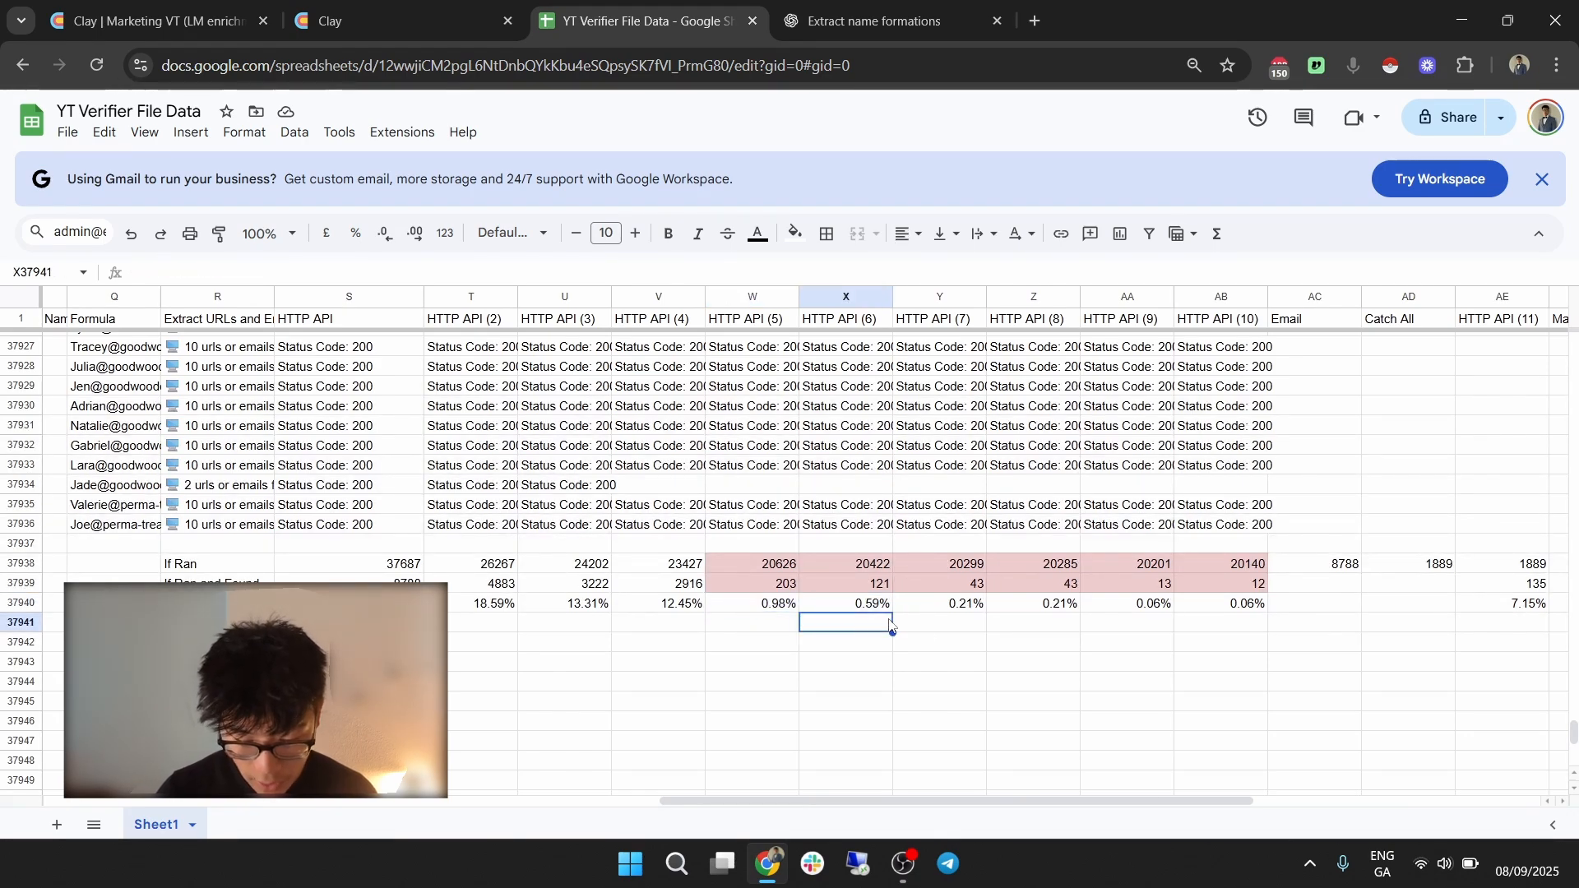
drag(757, 565, 1207, 602)
click(902, 645)
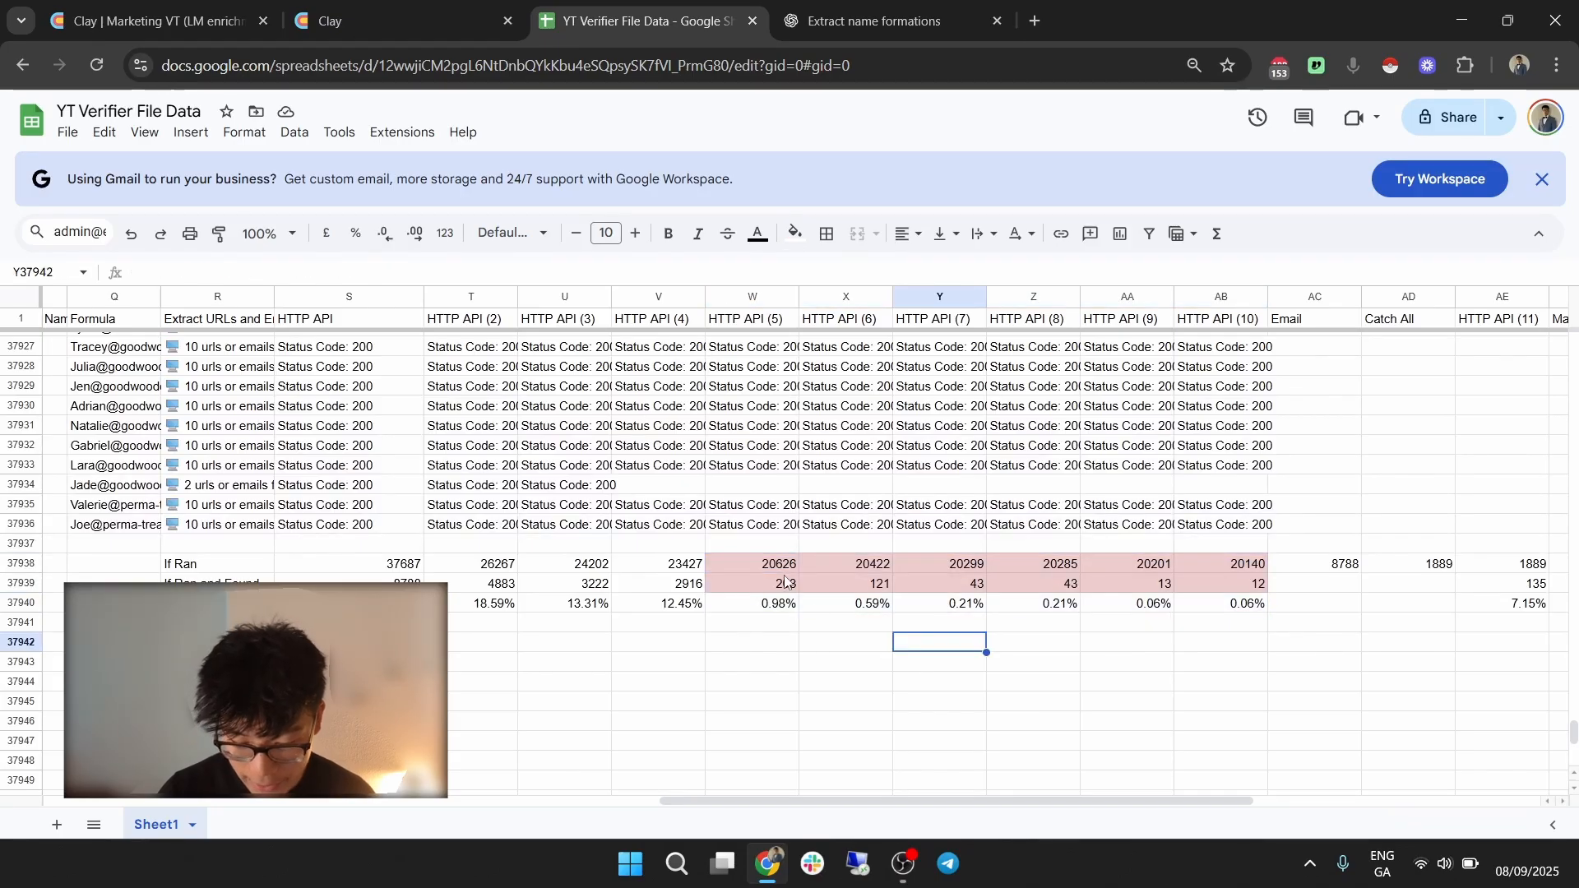
Check the If Ran and Found count of HTTP API (5) and the summary figures of HTTP API (9) and (10).
click(785, 584)
click(752, 623)
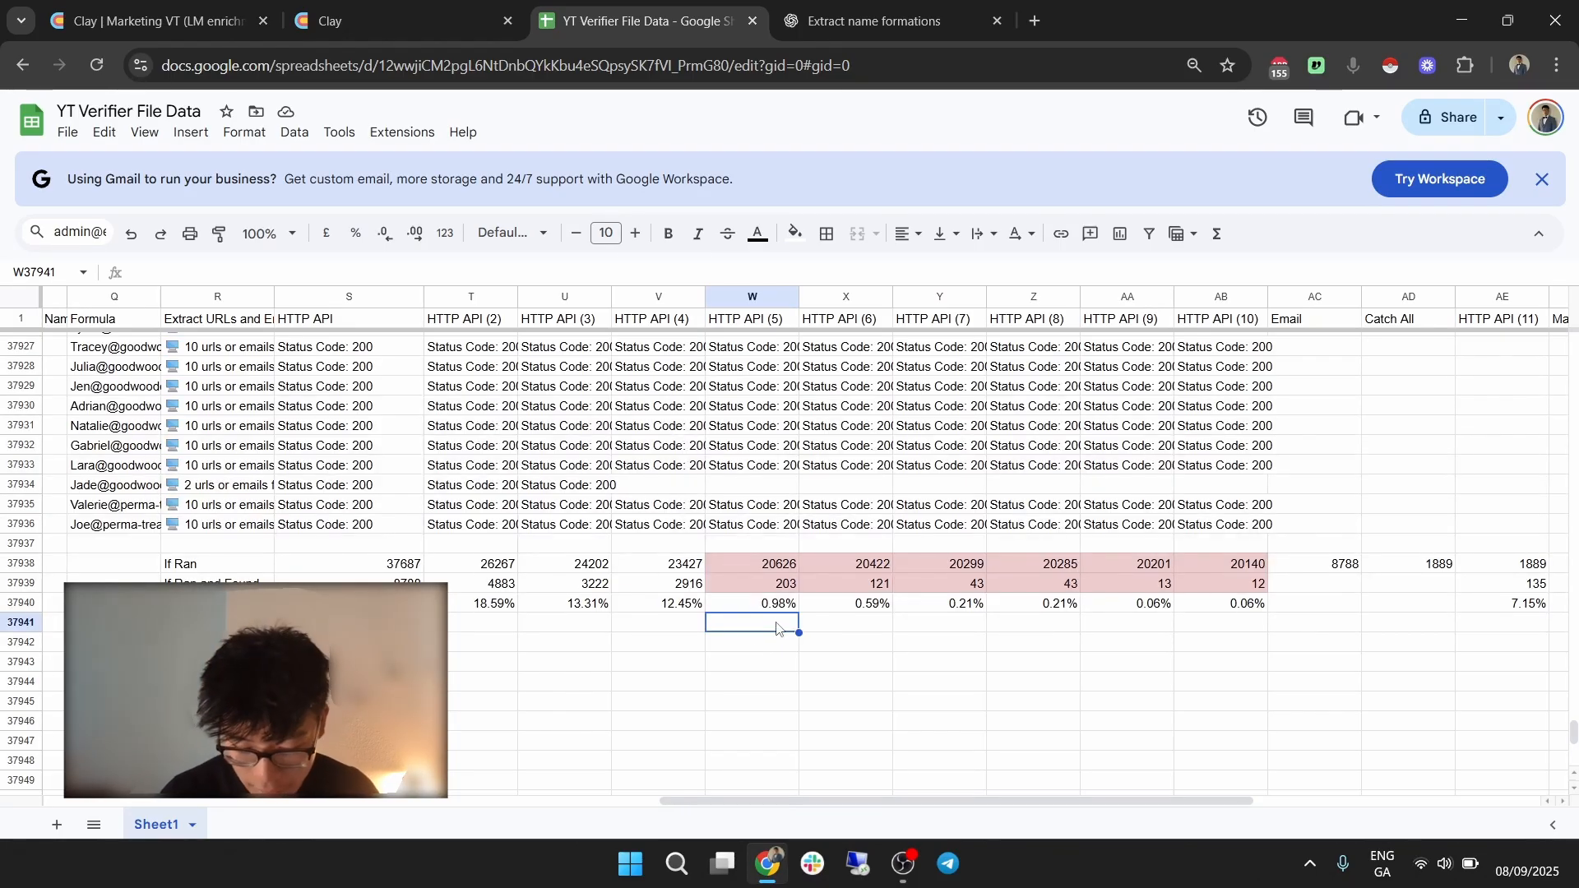
drag(1248, 570, 1120, 630)
click(1152, 625)
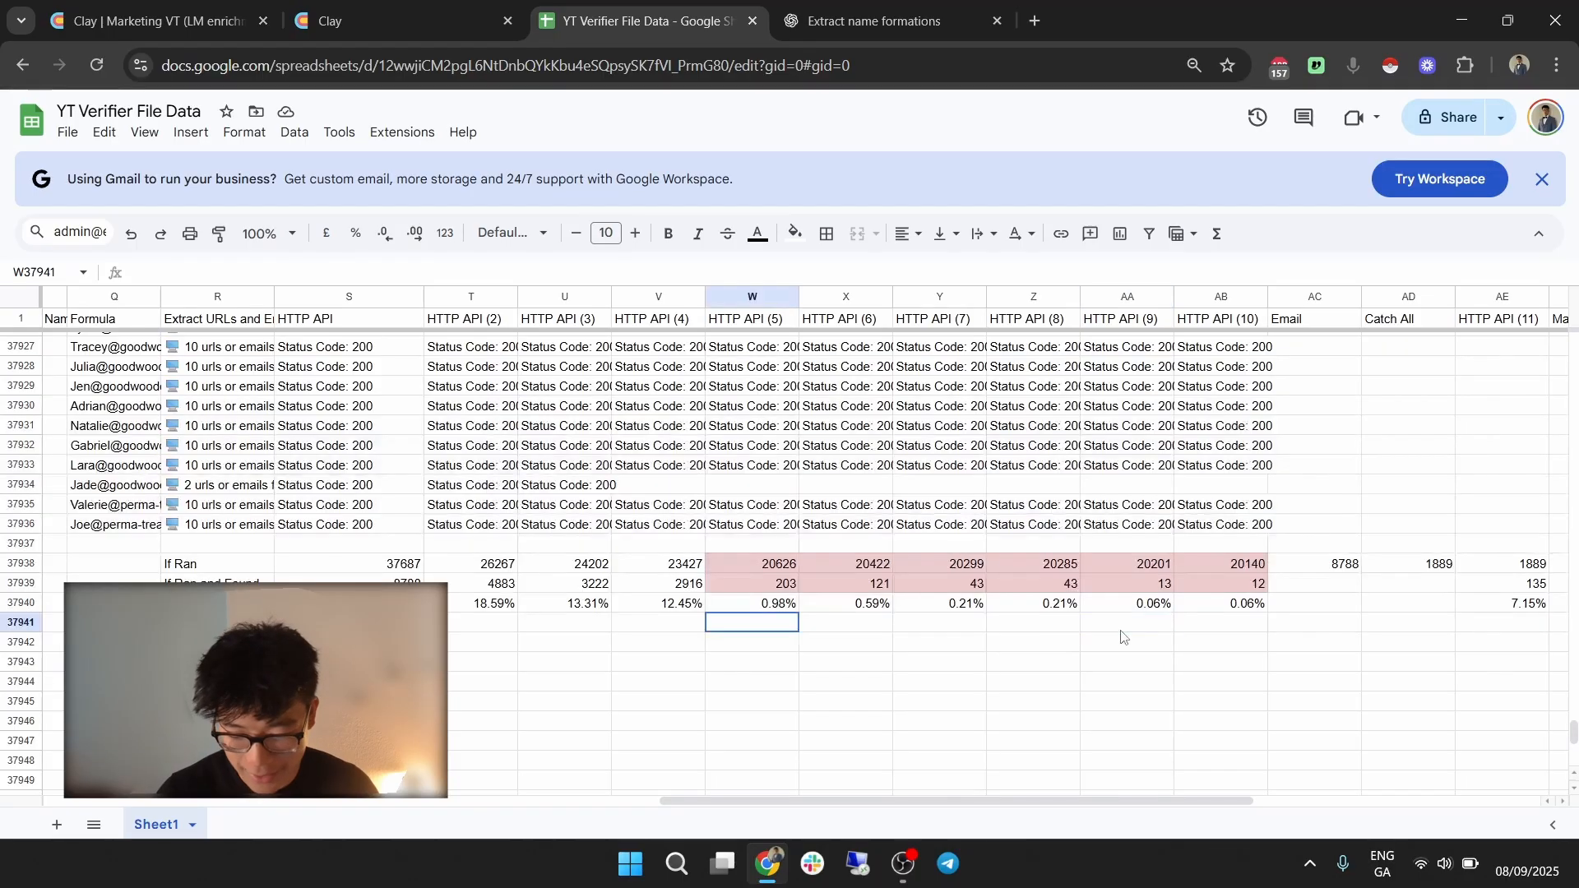
click(1094, 694)
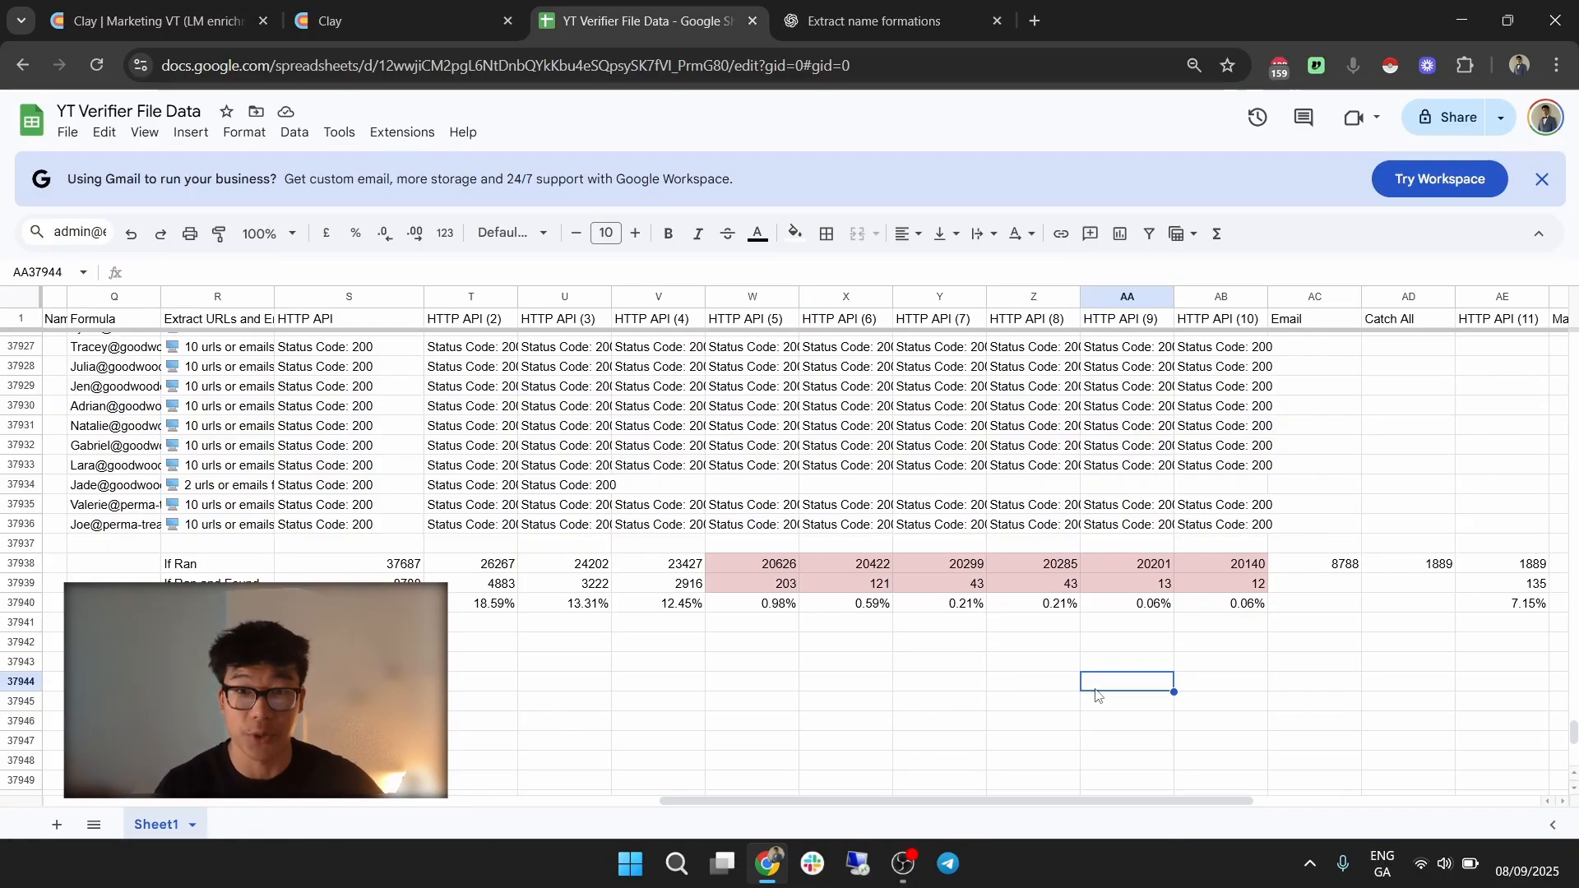
Highlight the Catch All and HTTP API (11) summary figures and check the Master Email column's summary.
drag(1048, 802, 1226, 806)
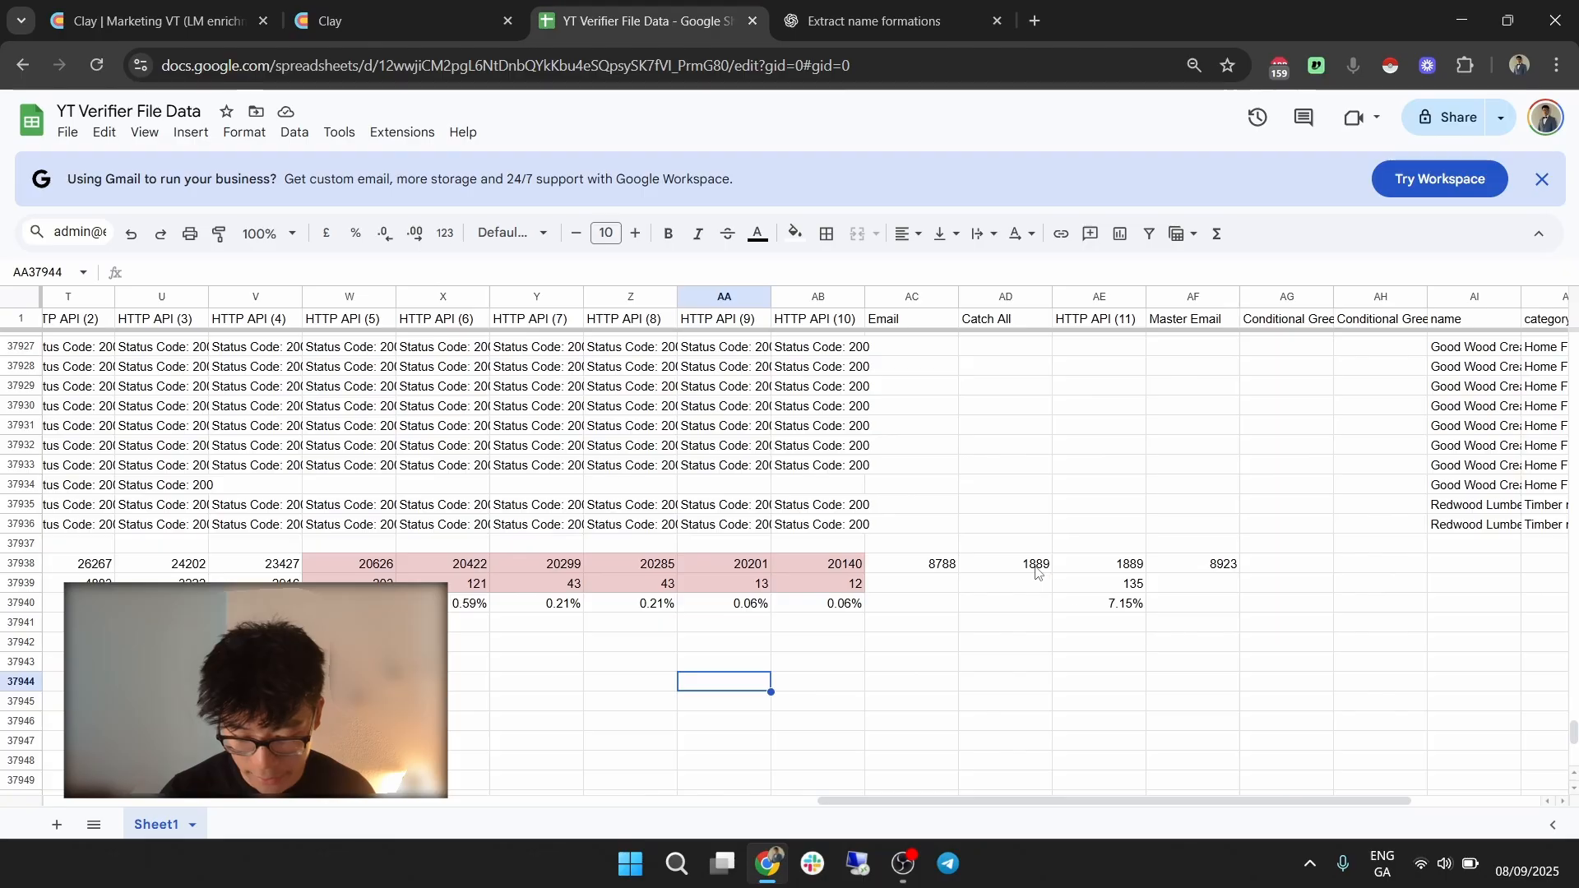
drag(1019, 564, 1111, 605)
click(1219, 586)
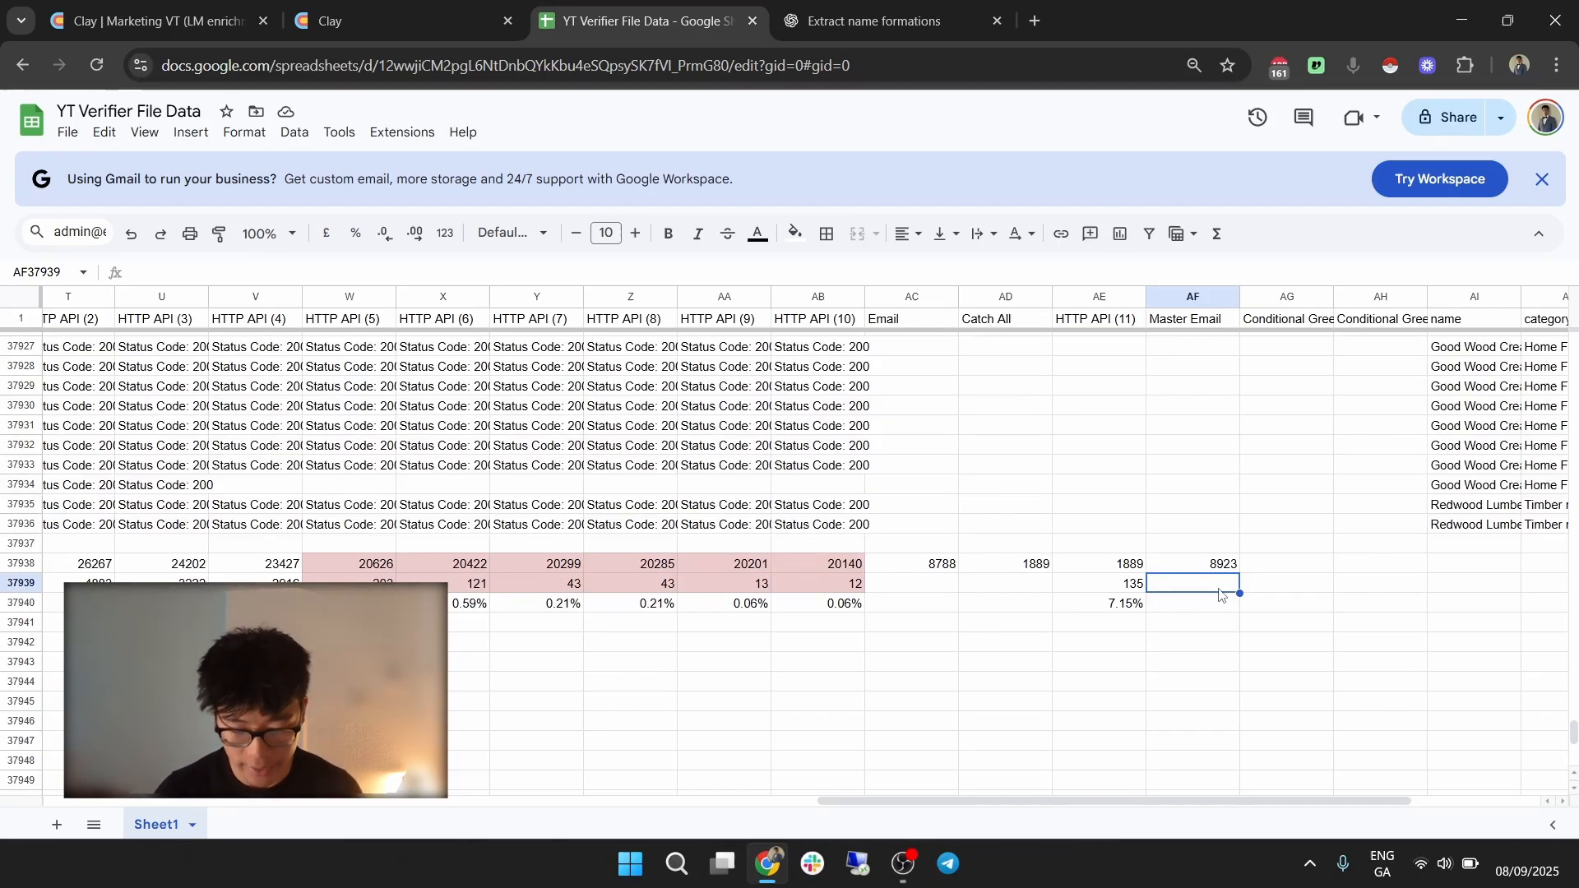
Recheck the summary figures and percentages from HTTP API through HTTP API (4).
drag(1244, 803, 1020, 771)
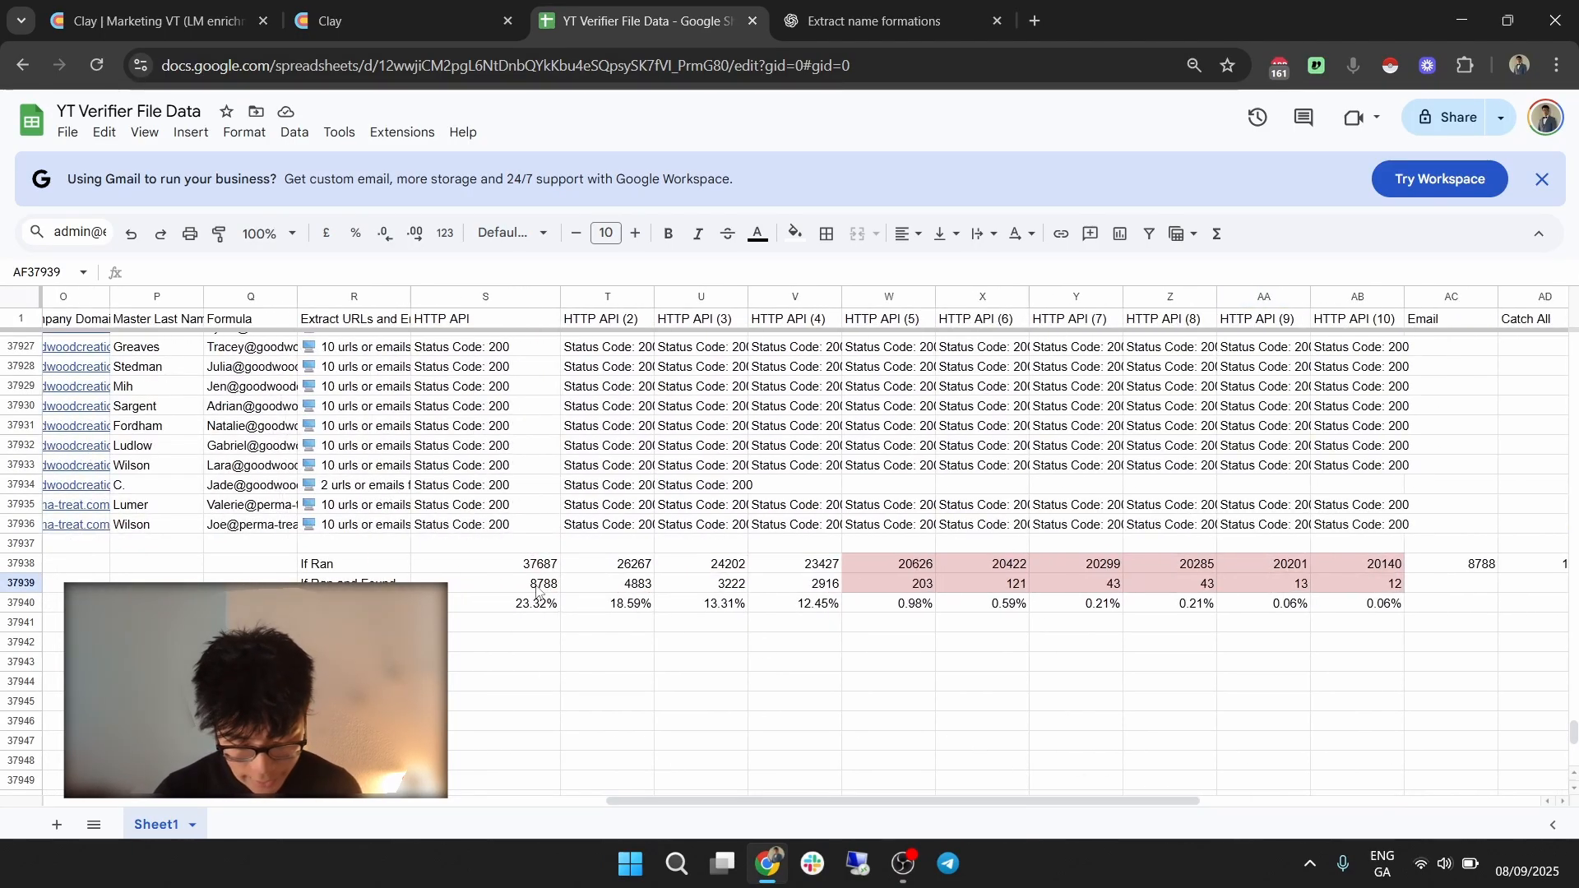
drag(493, 565, 793, 604)
click(793, 681)
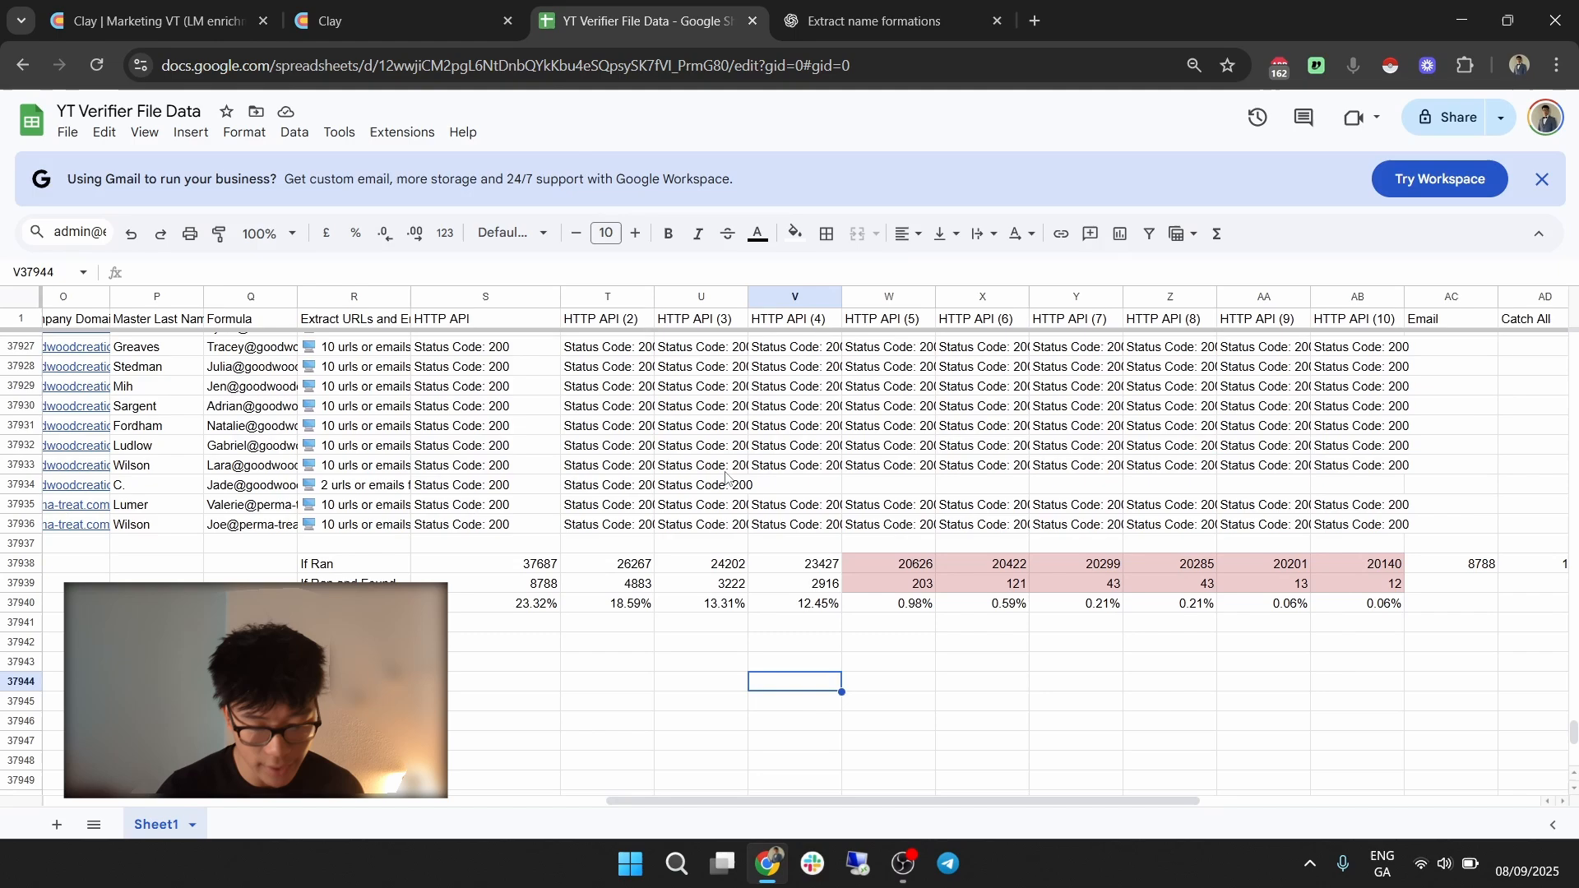
Switch to the Clay home page, create a new workbook and start a Find companies search in it.
click(403, 18)
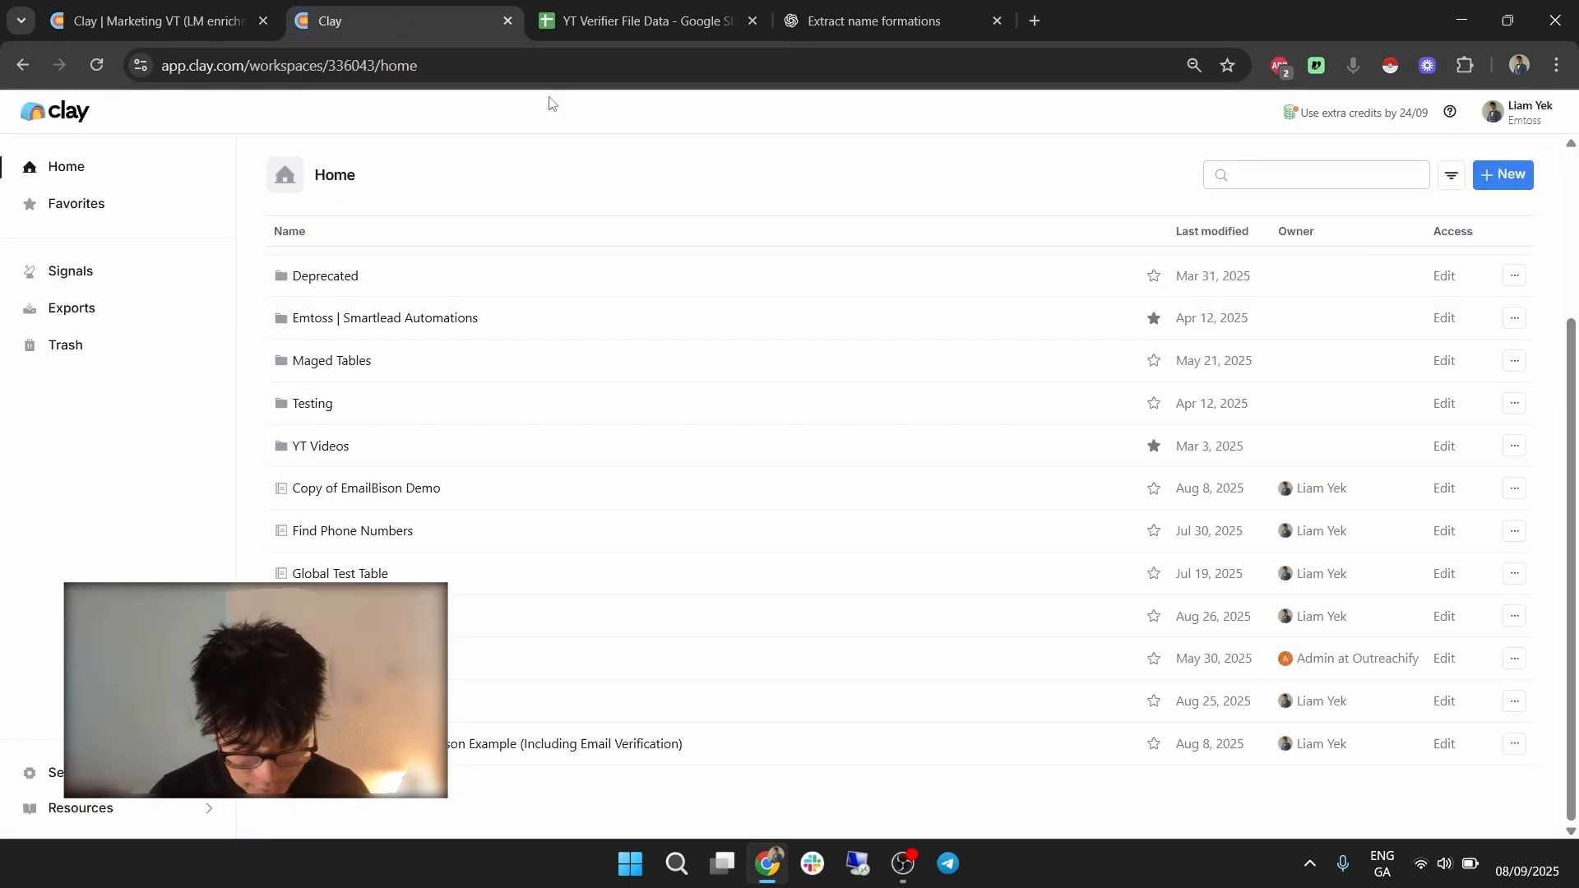
click(1488, 175)
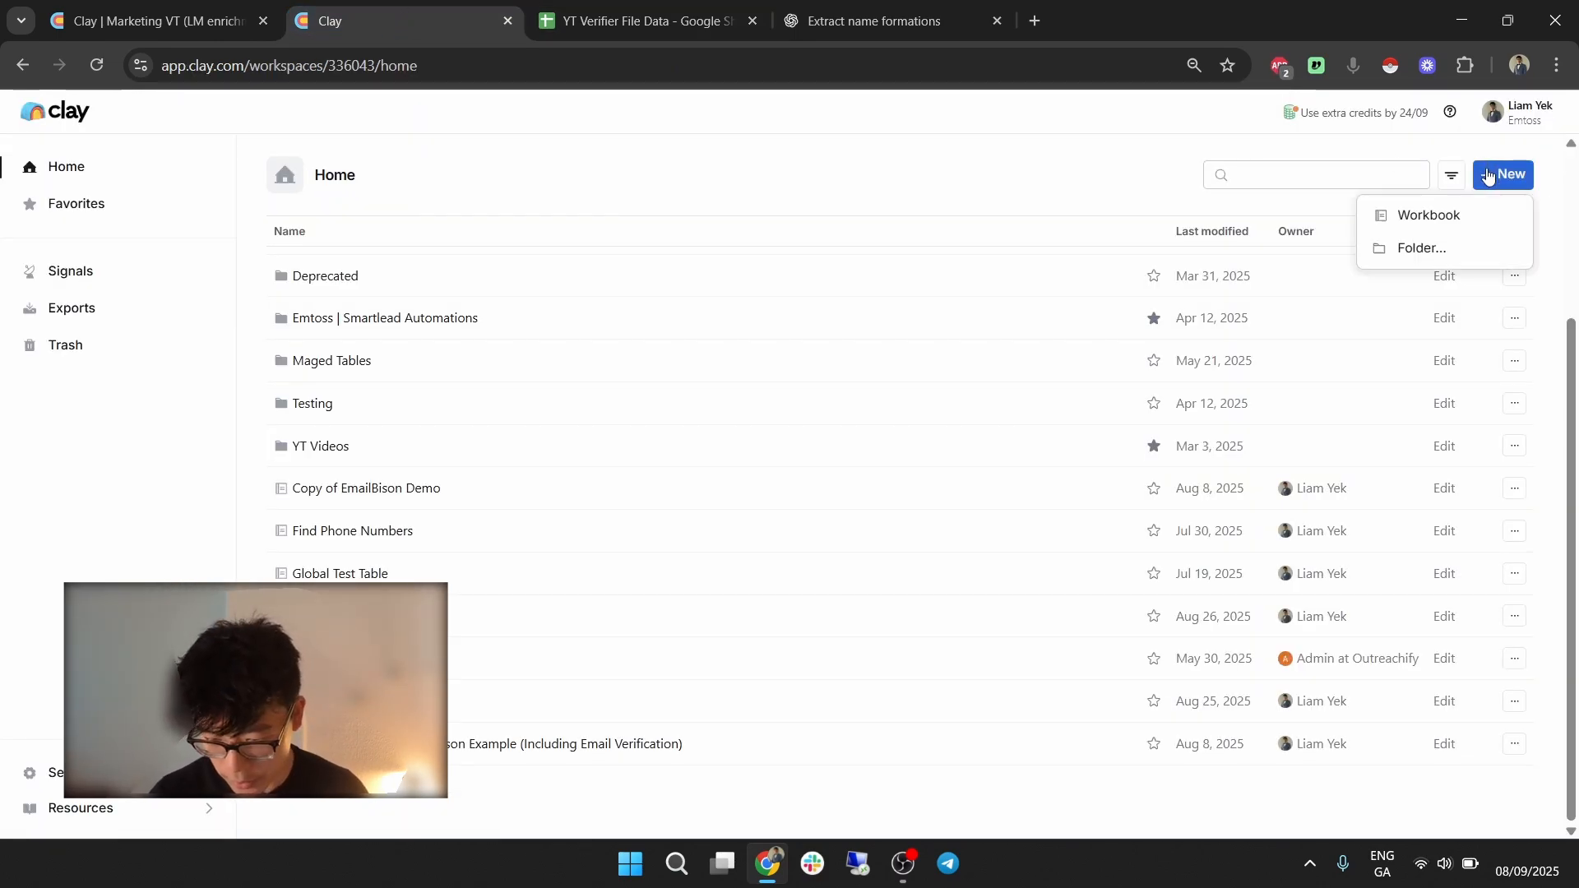
click(1472, 216)
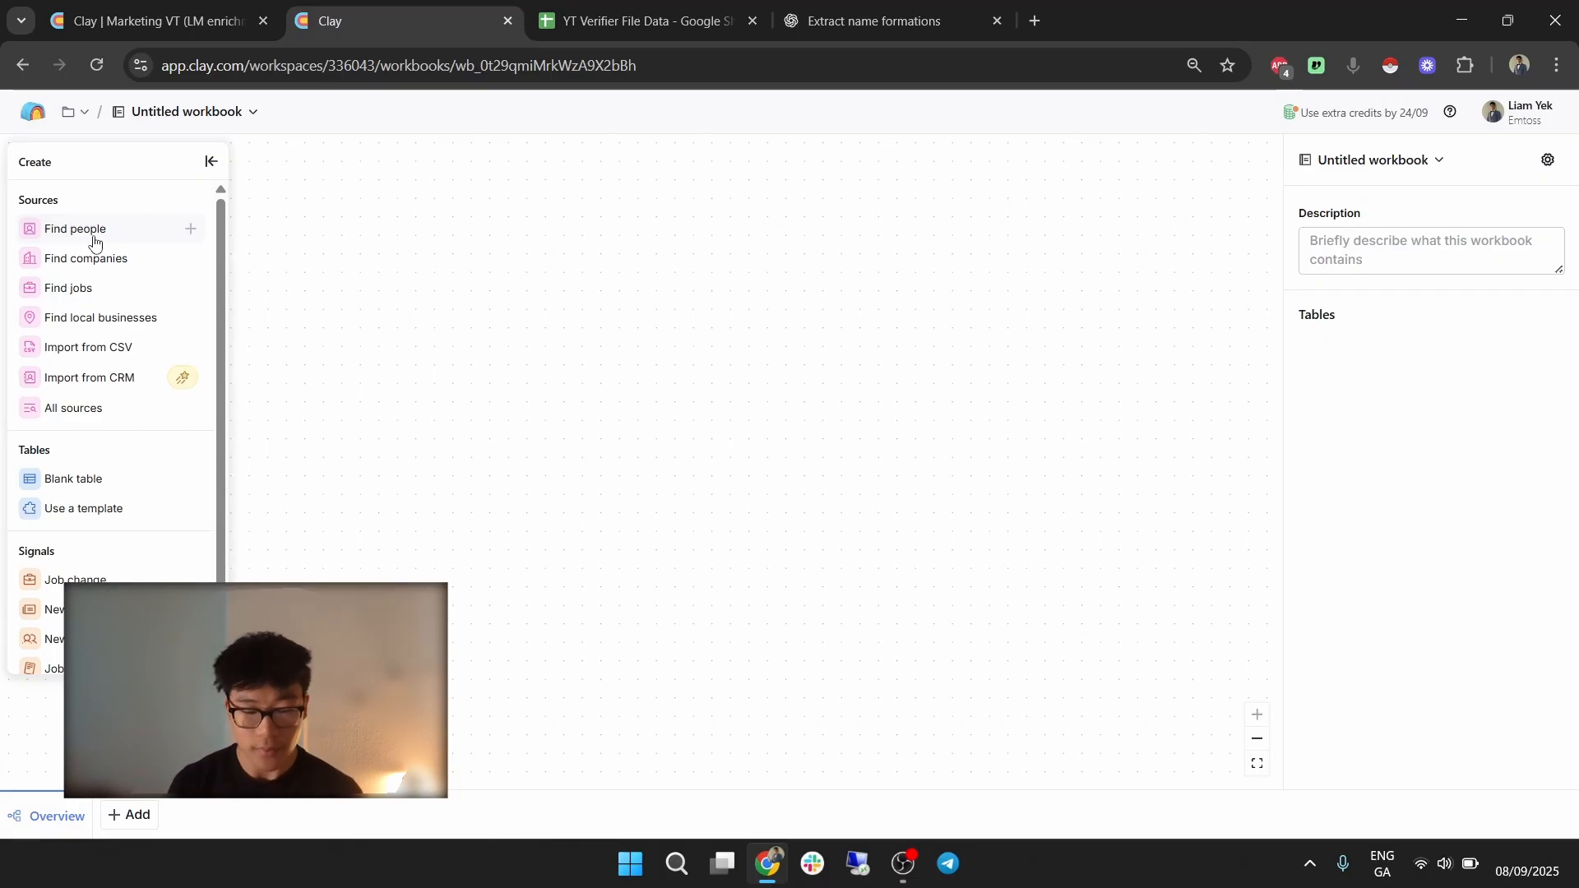
click(104, 259)
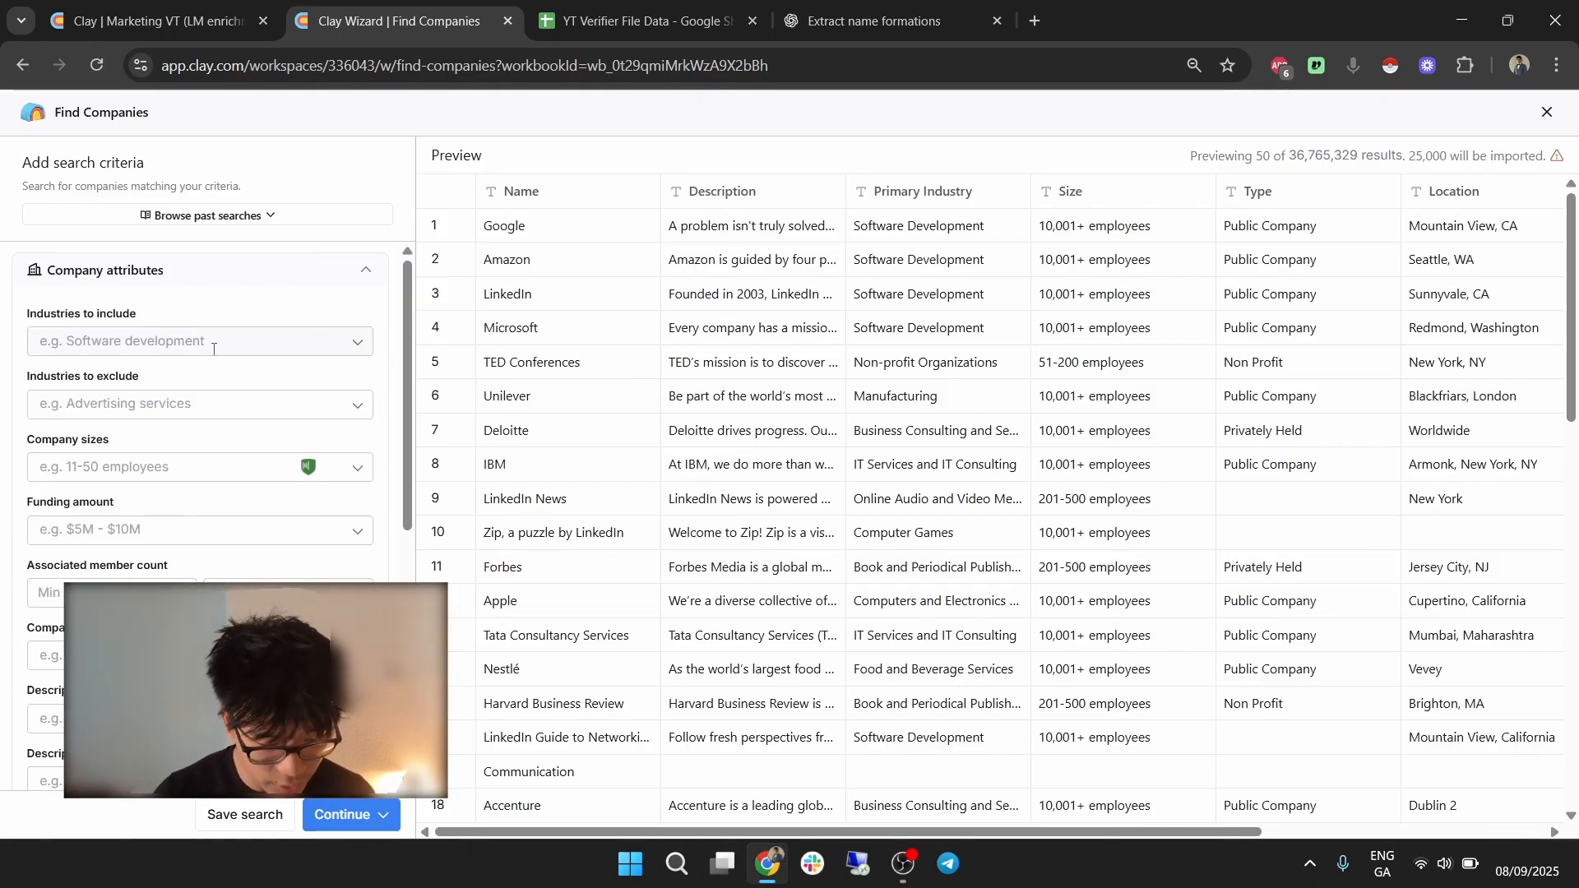
Filter the company search to the Advertising Services industry and company sizes of 11-50 and 51-200 employees.
click(178, 338)
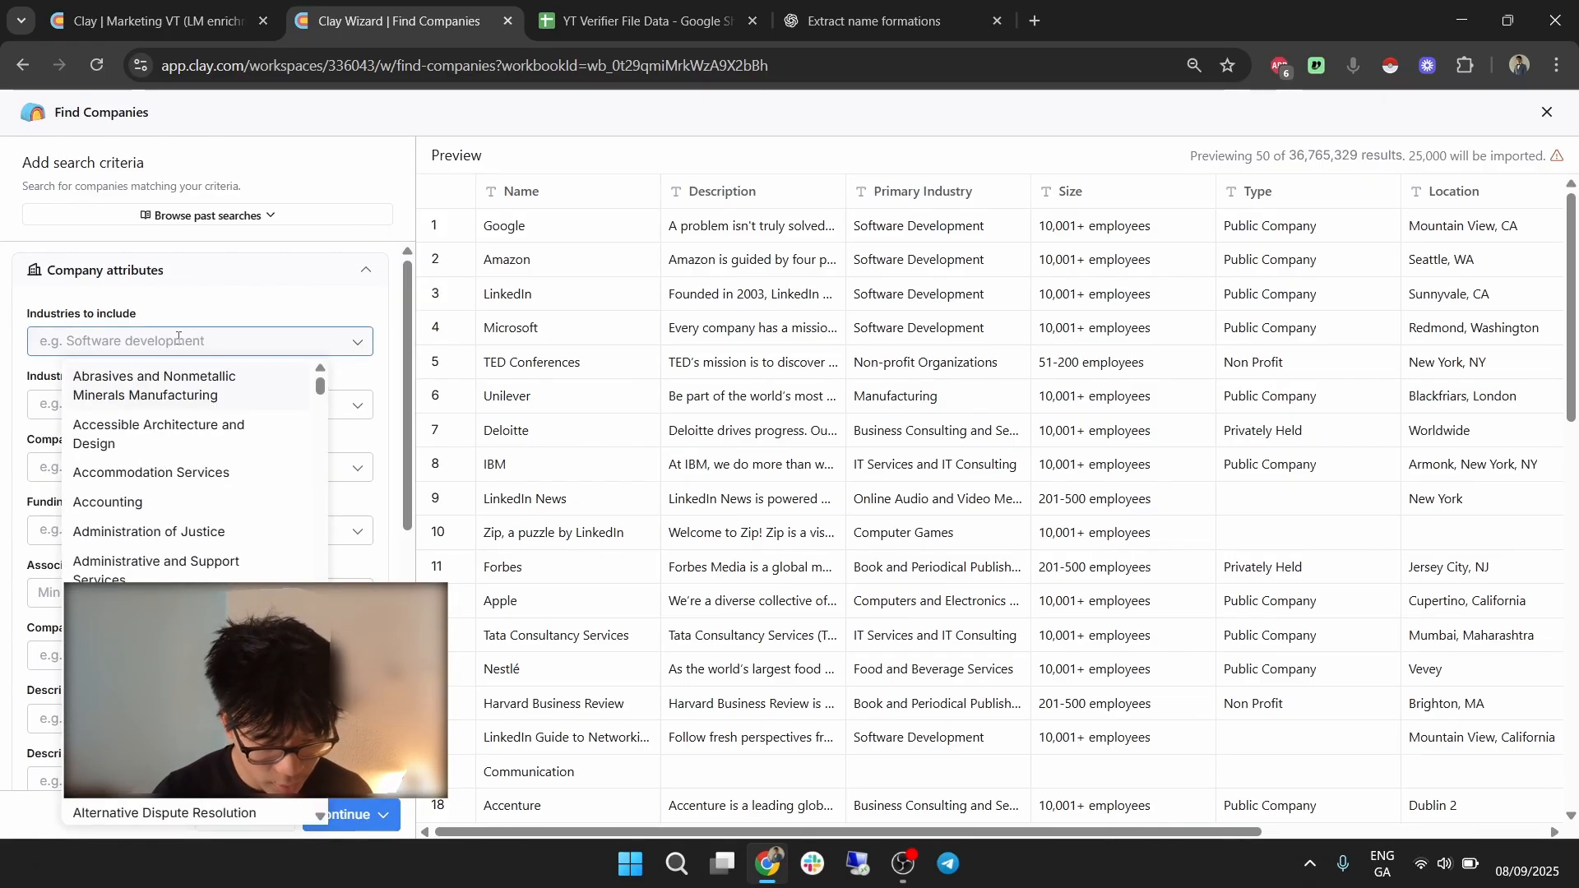
text(adver)
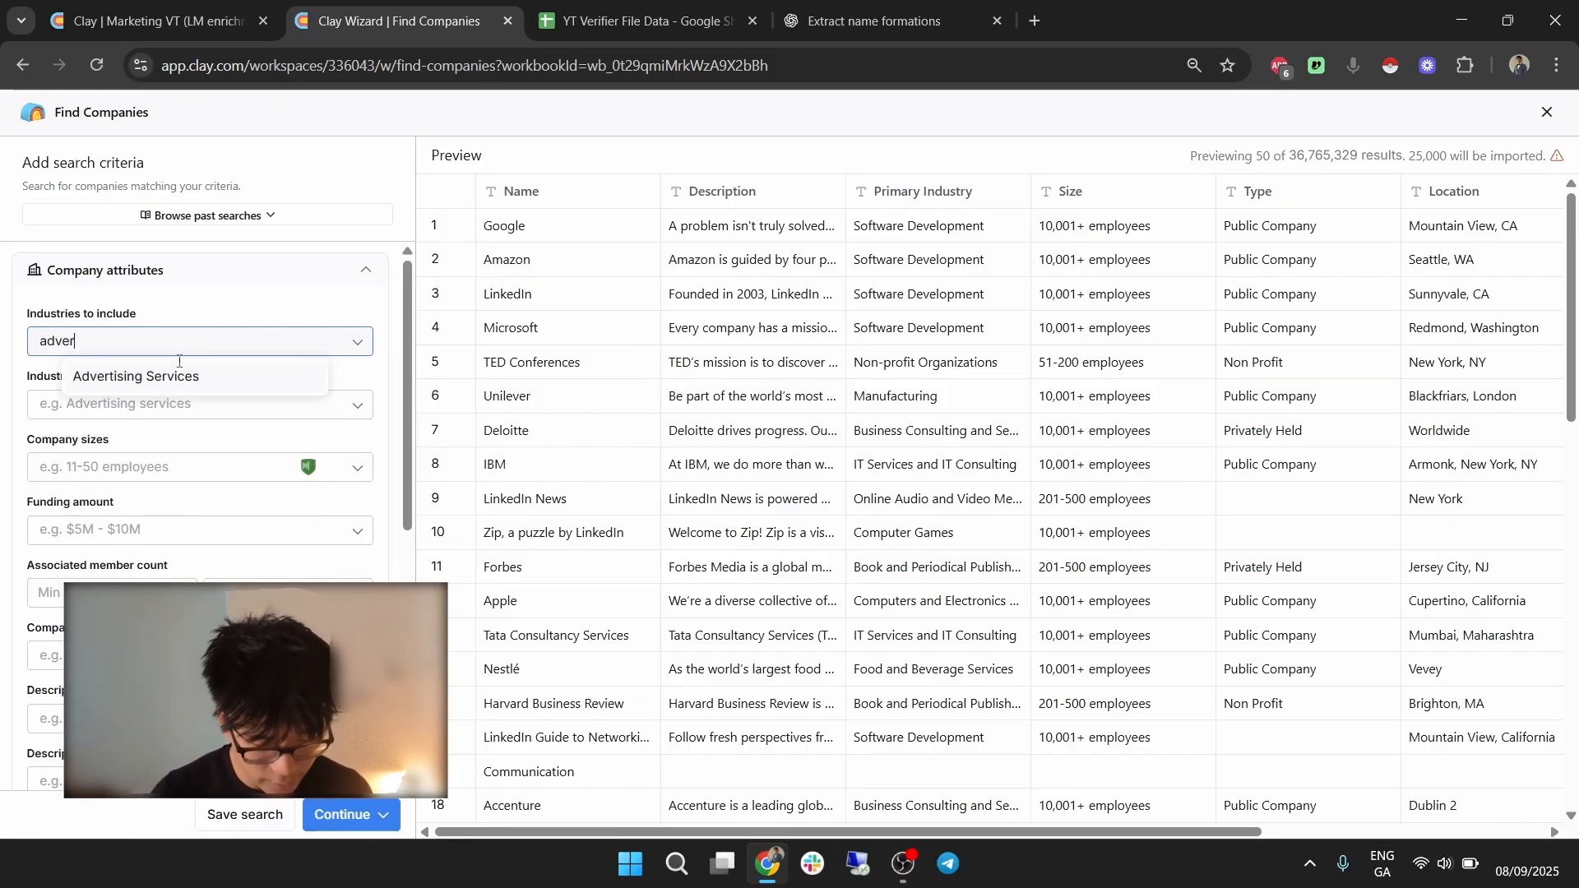
click(178, 376)
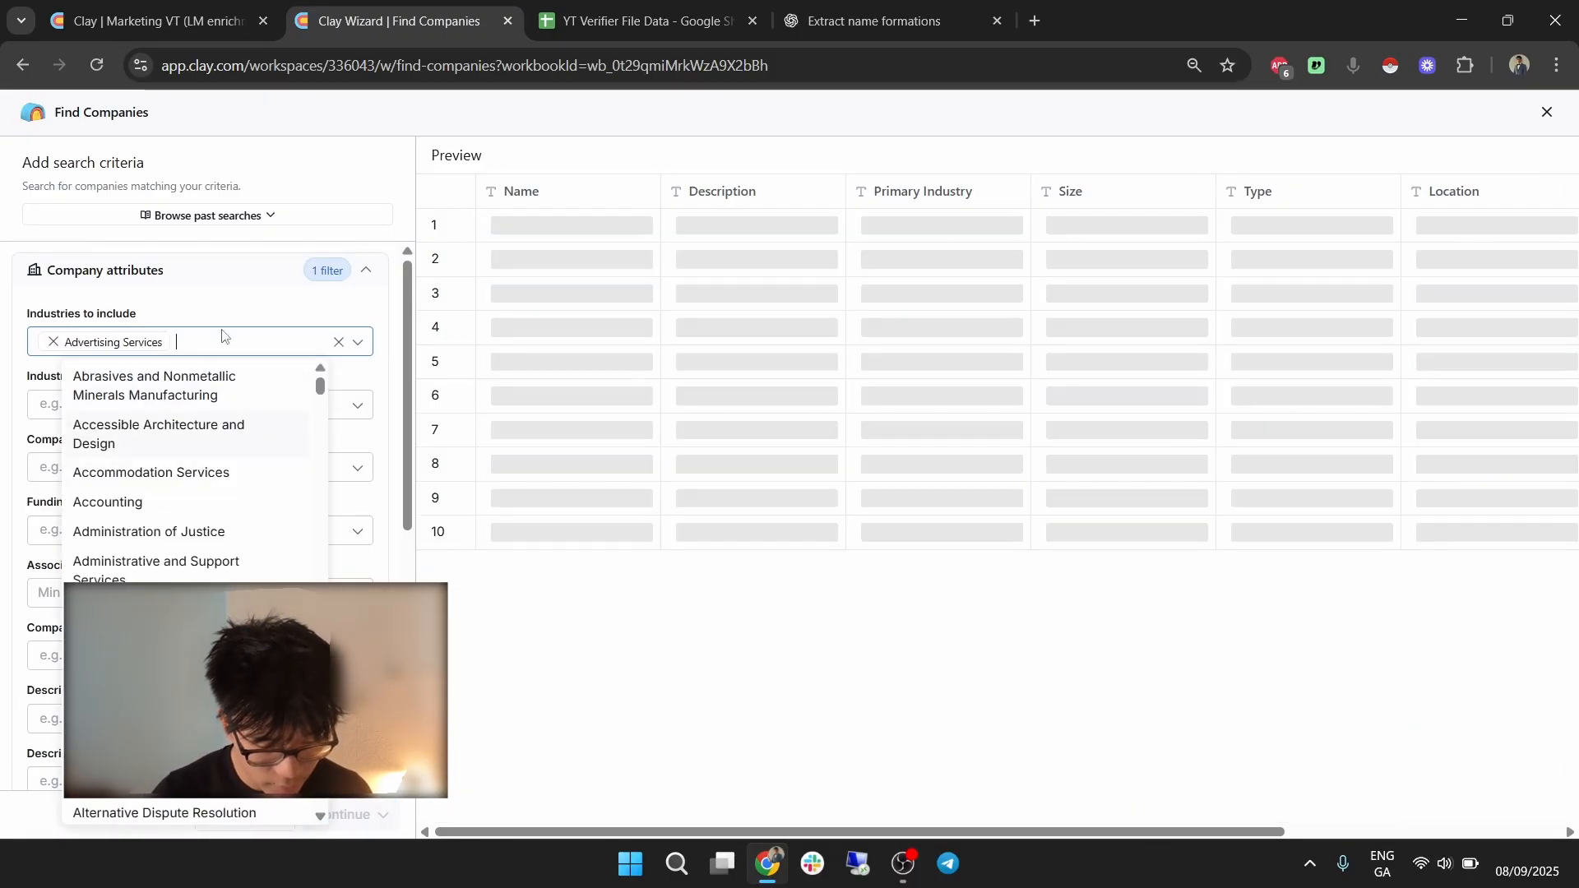
click(167, 469)
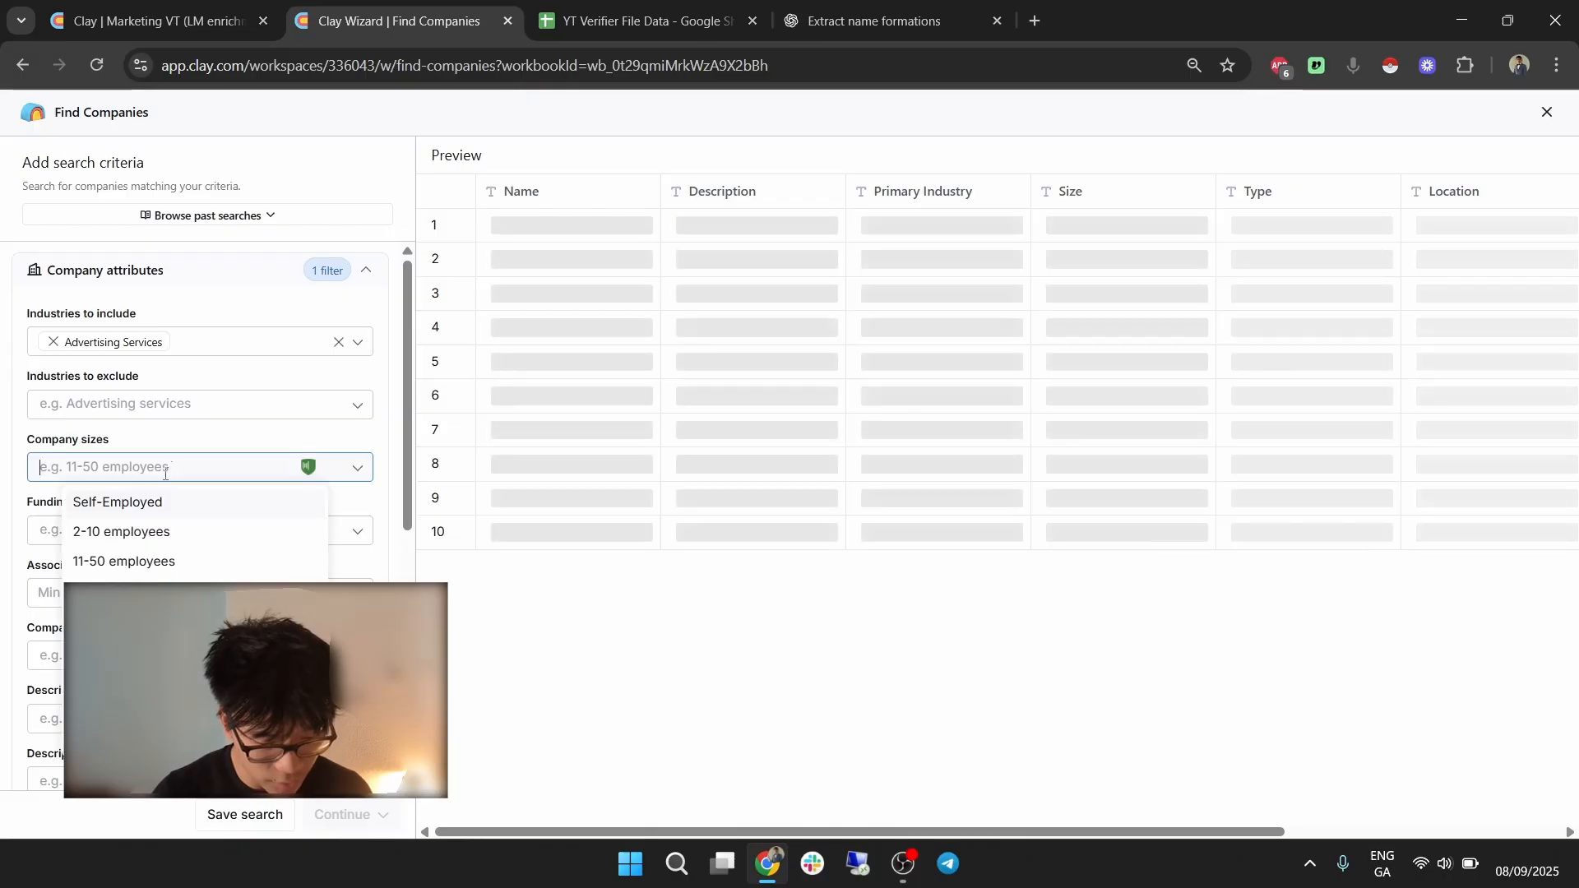
click(159, 566)
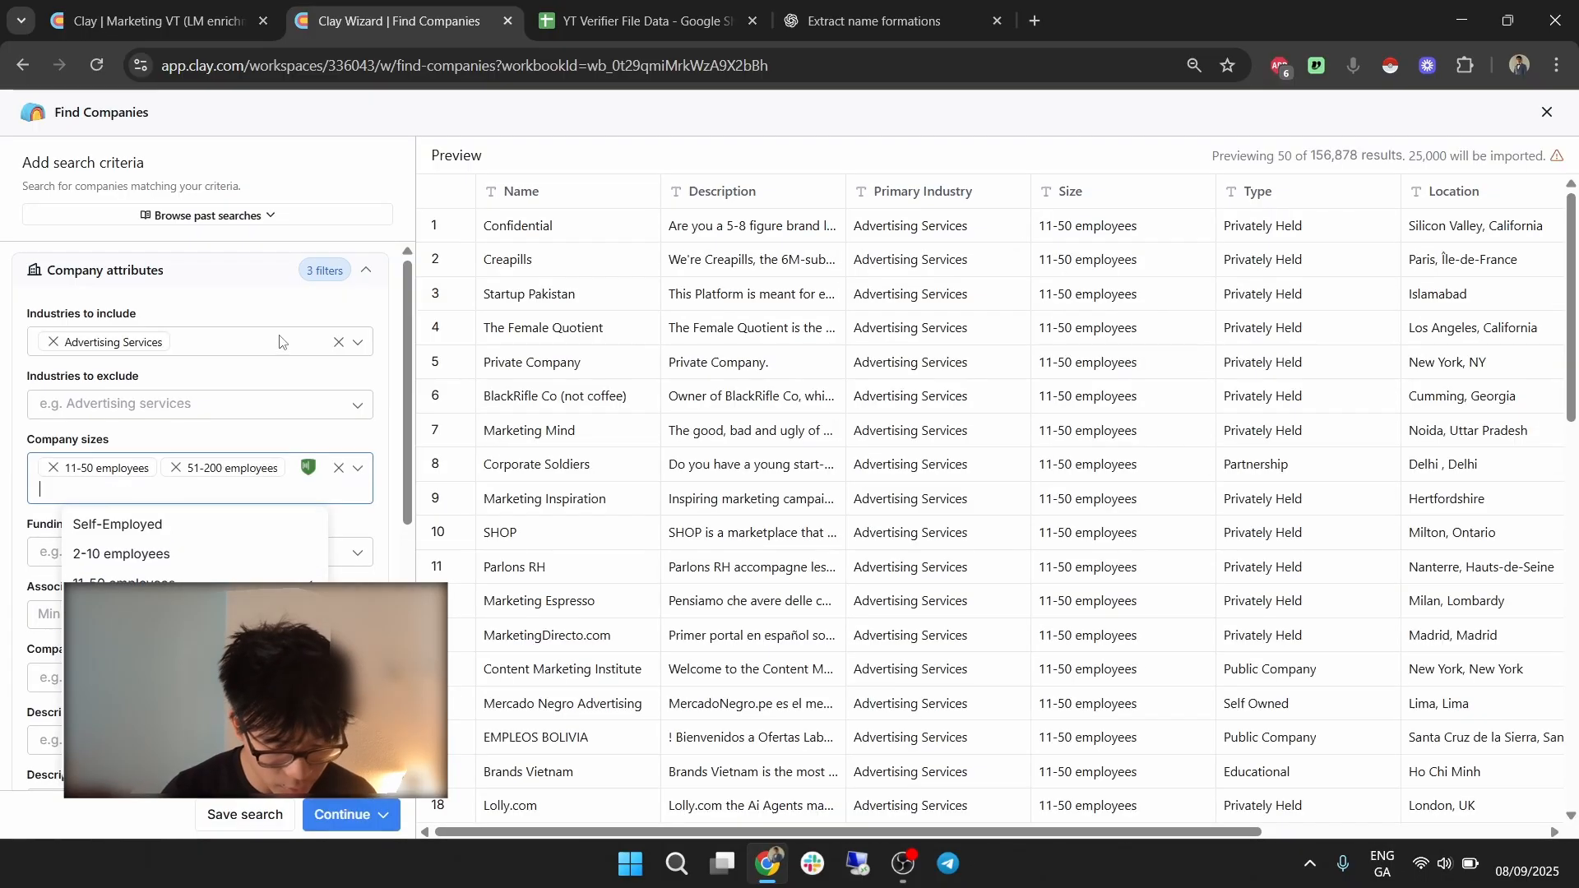
click(250, 270)
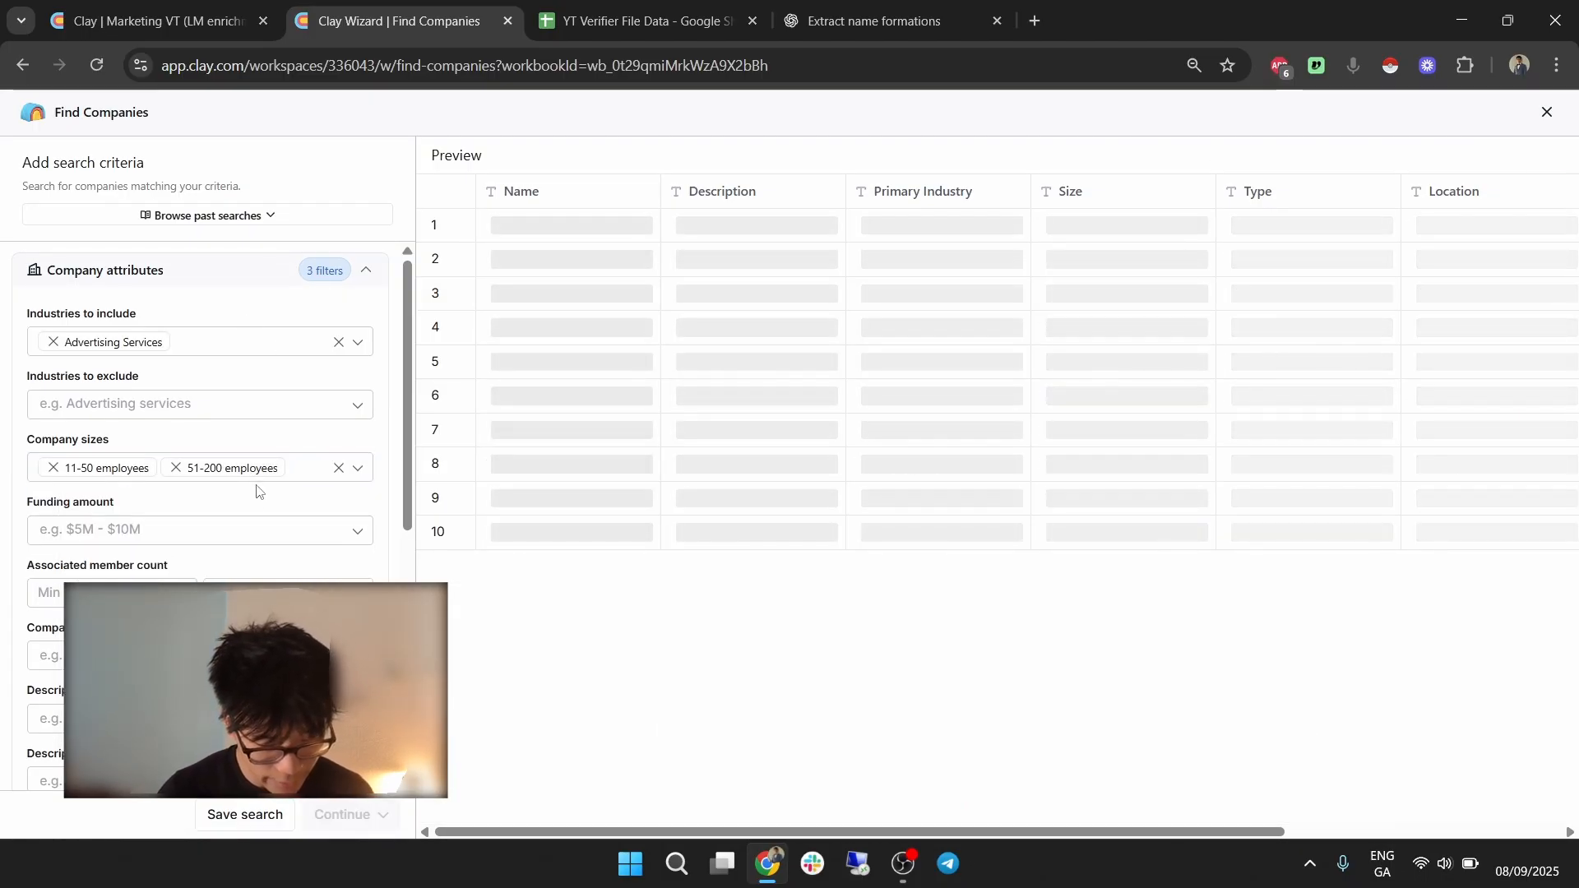
scroll(259, 510, down, 1)
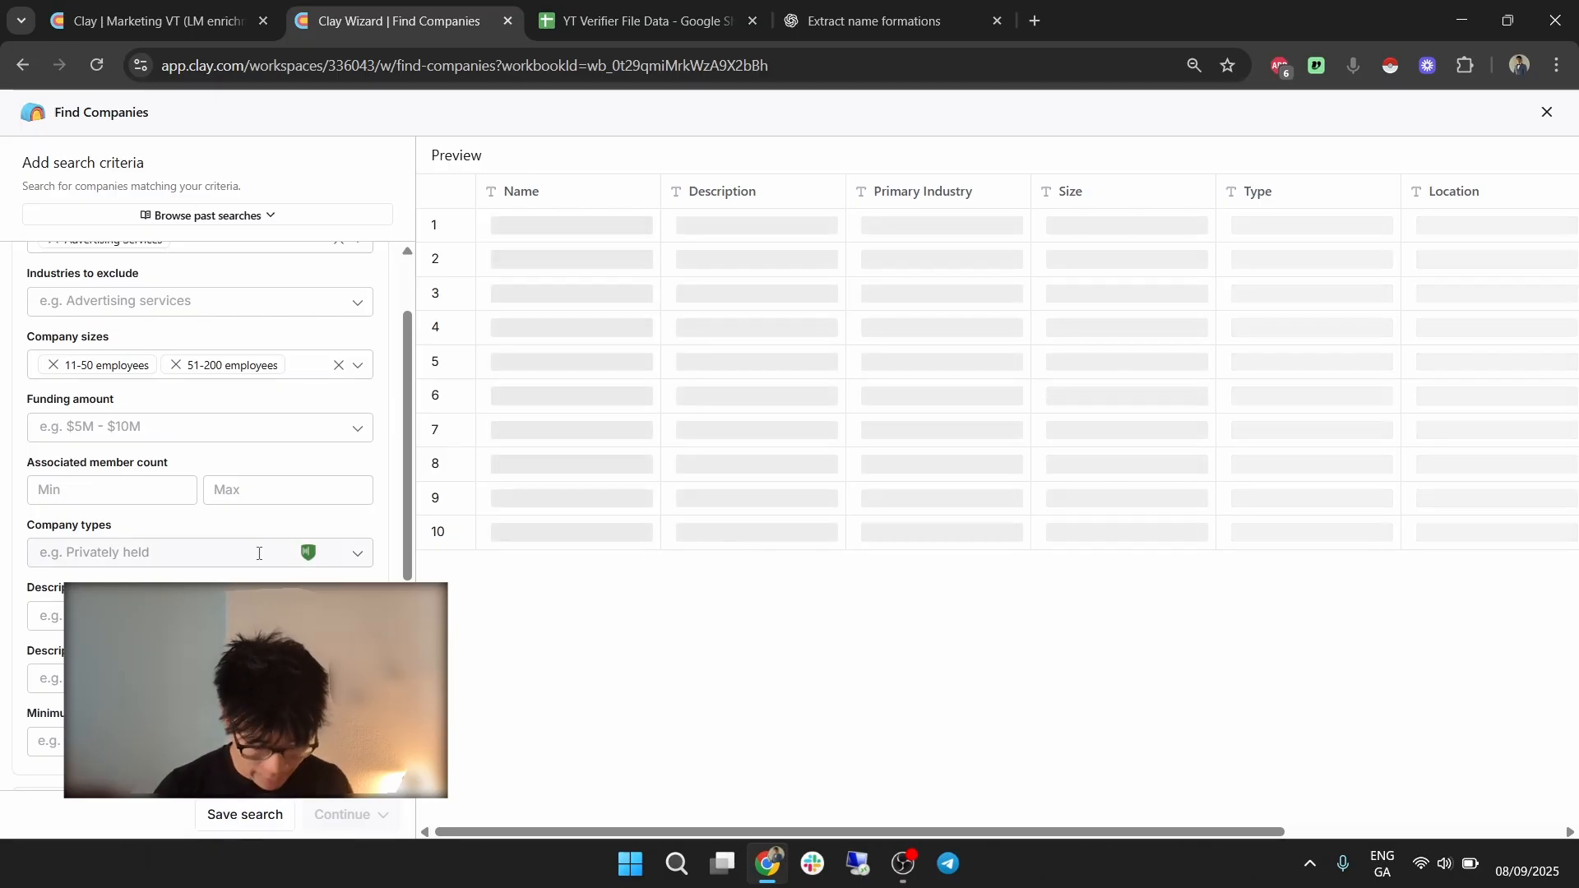
Restrict the company search's location to include only the United States.
scroll(258, 553, down, 3)
scroll(256, 567, down, 1)
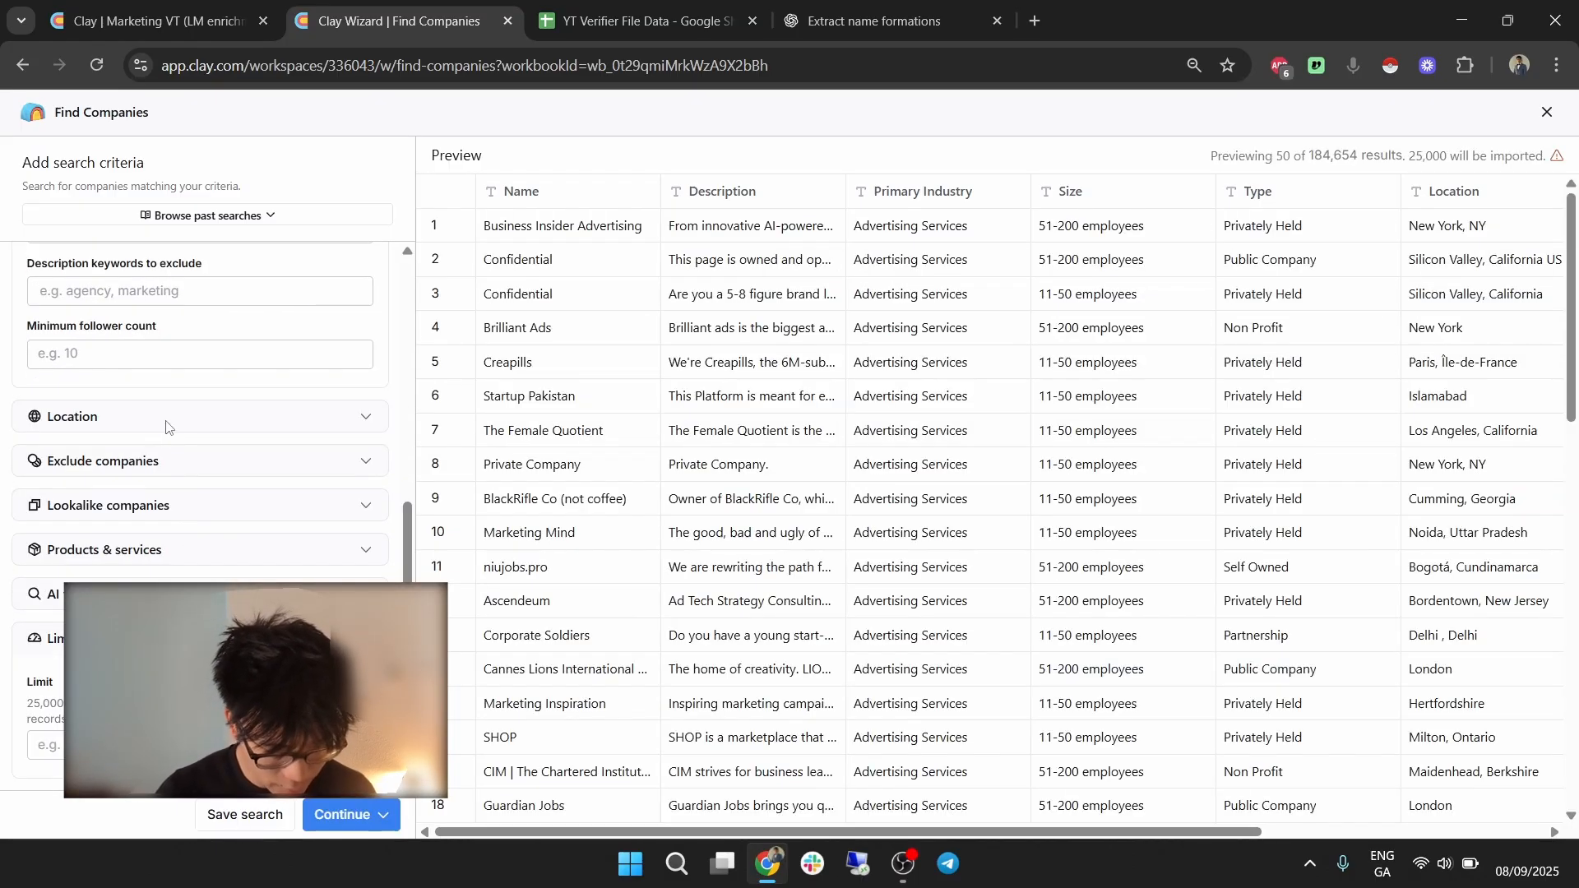
click(168, 421)
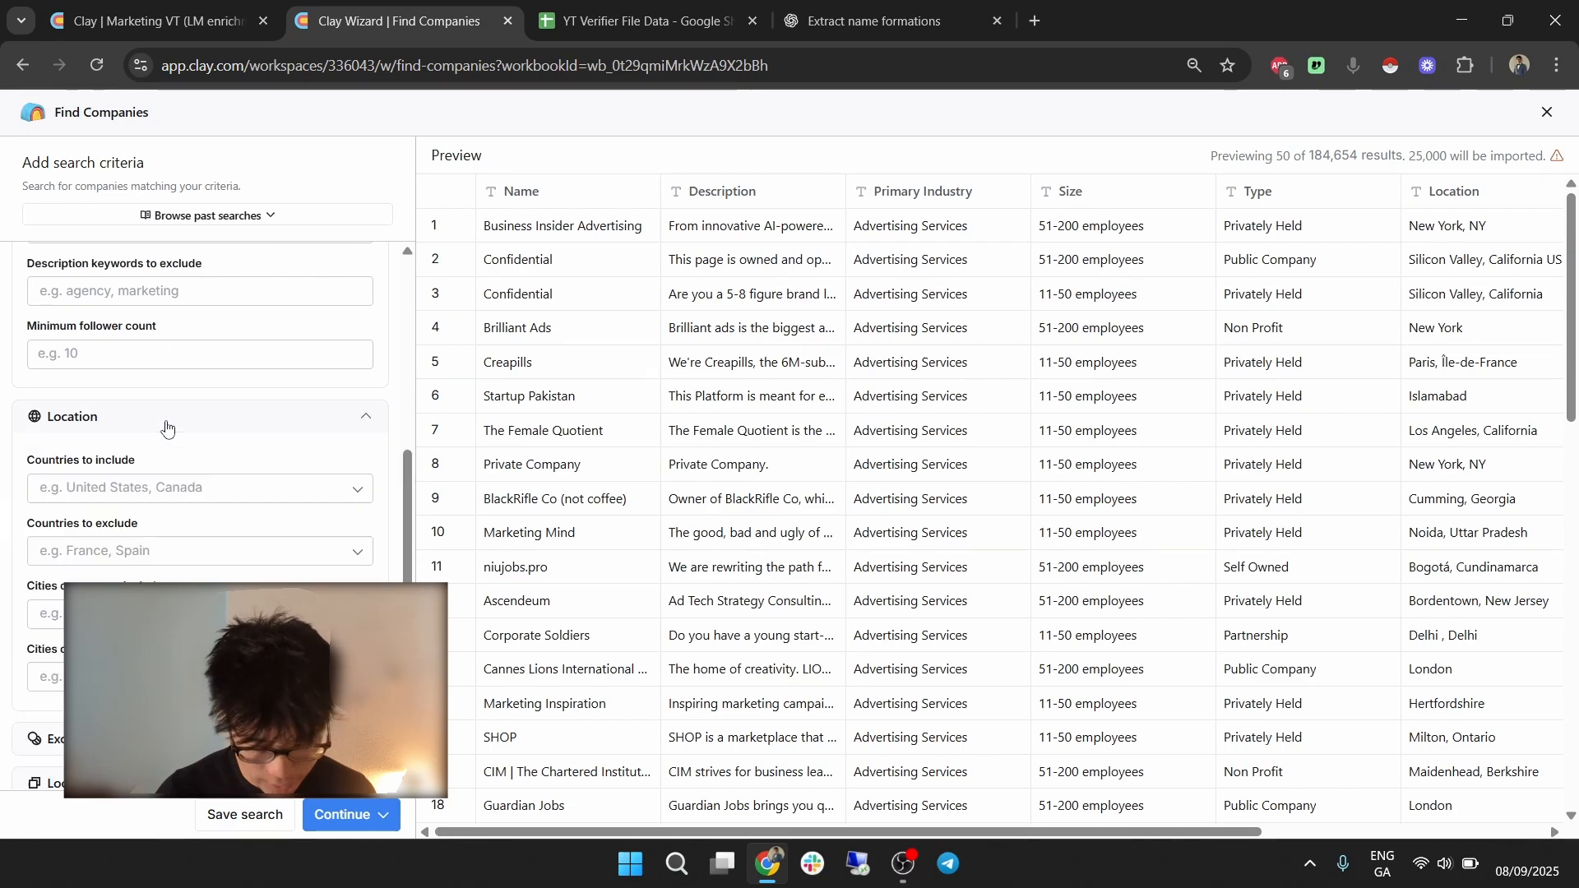
click(135, 484)
text(uni)
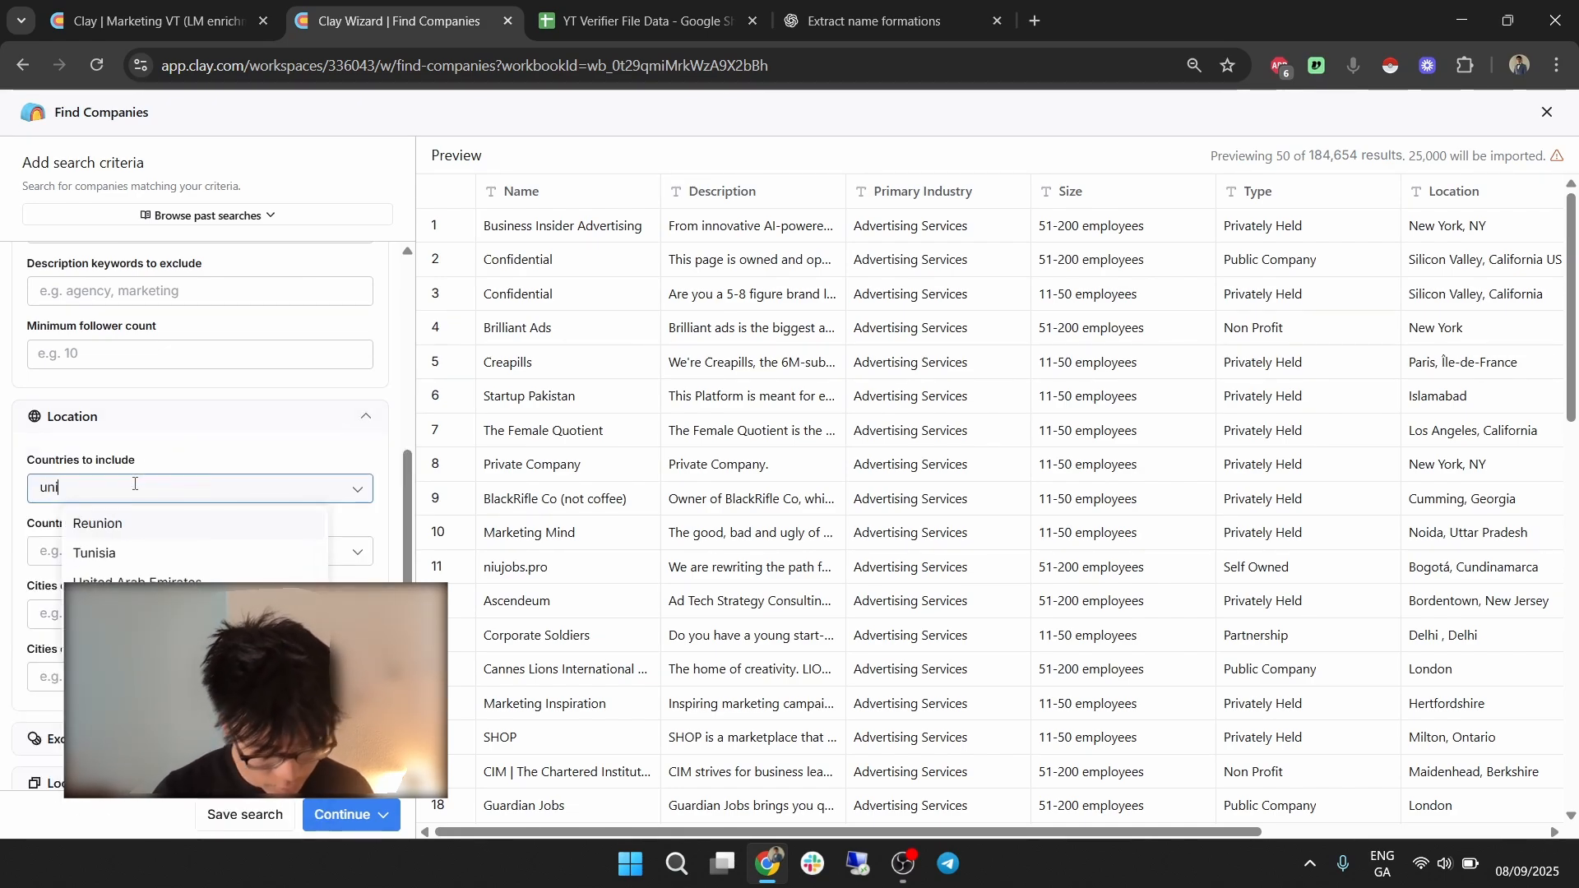
click(164, 642)
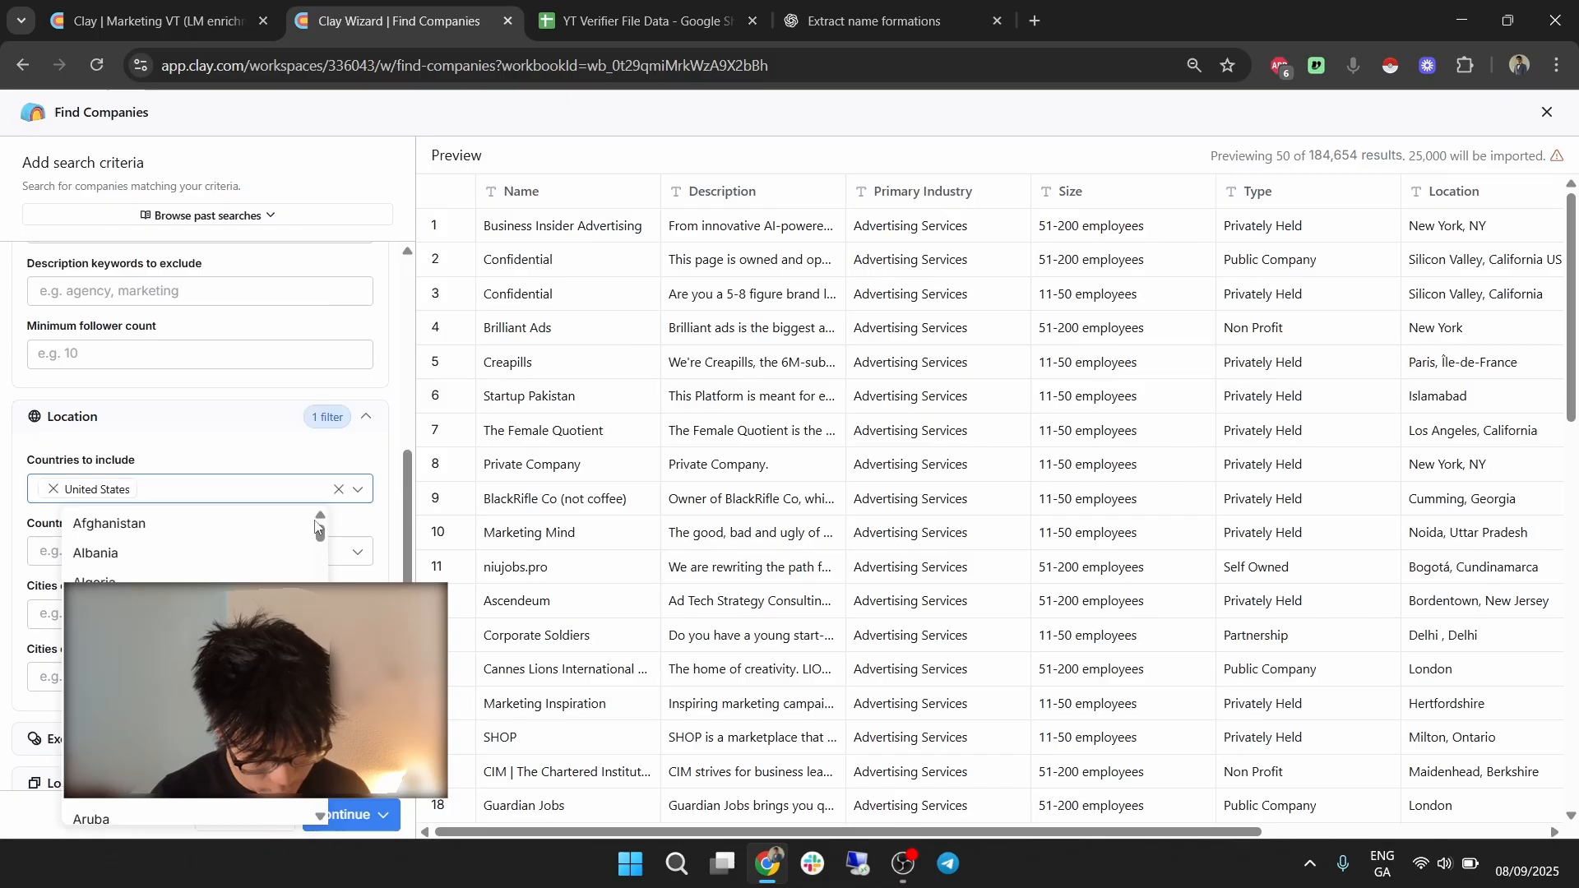
click(235, 433)
Limit the company search to 200 results.
scroll(234, 434, down, 1)
scroll(243, 494, down, 3)
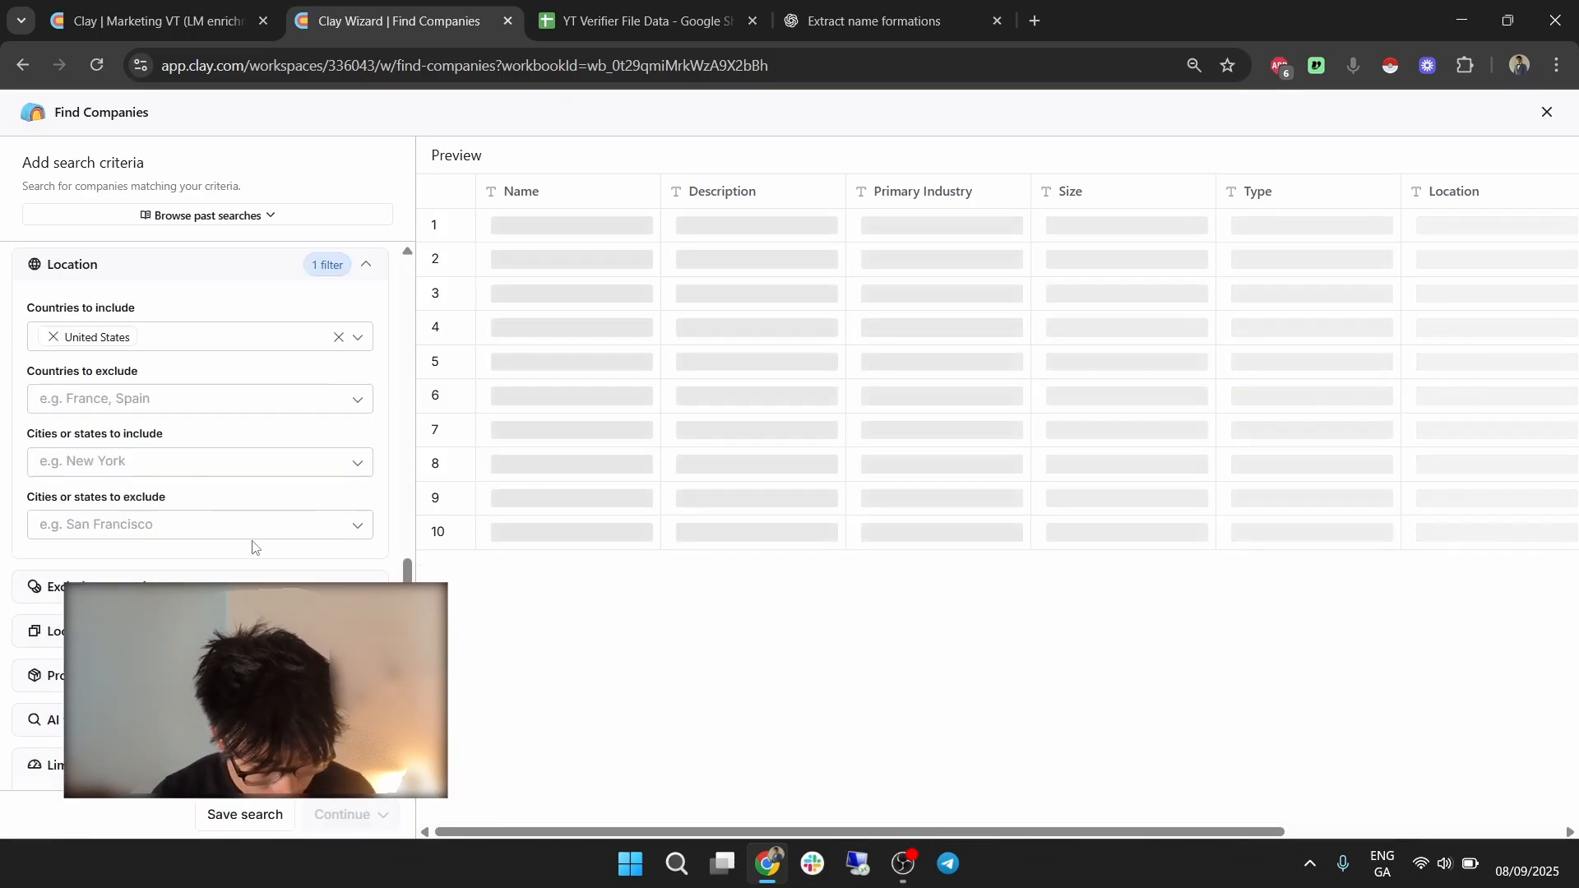
click(200, 745)
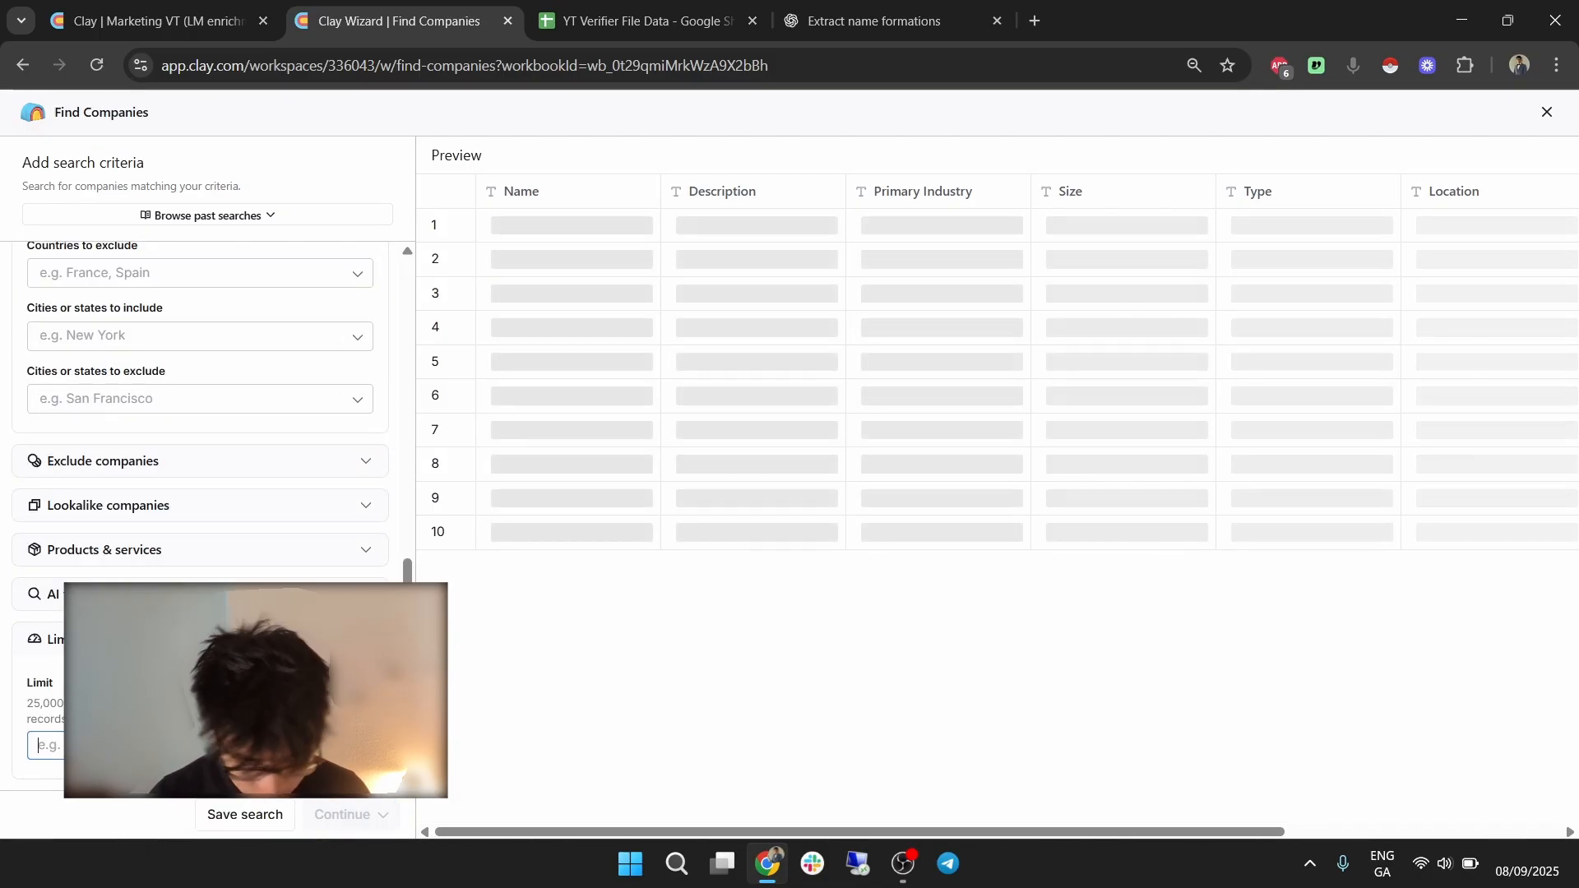
text(200)
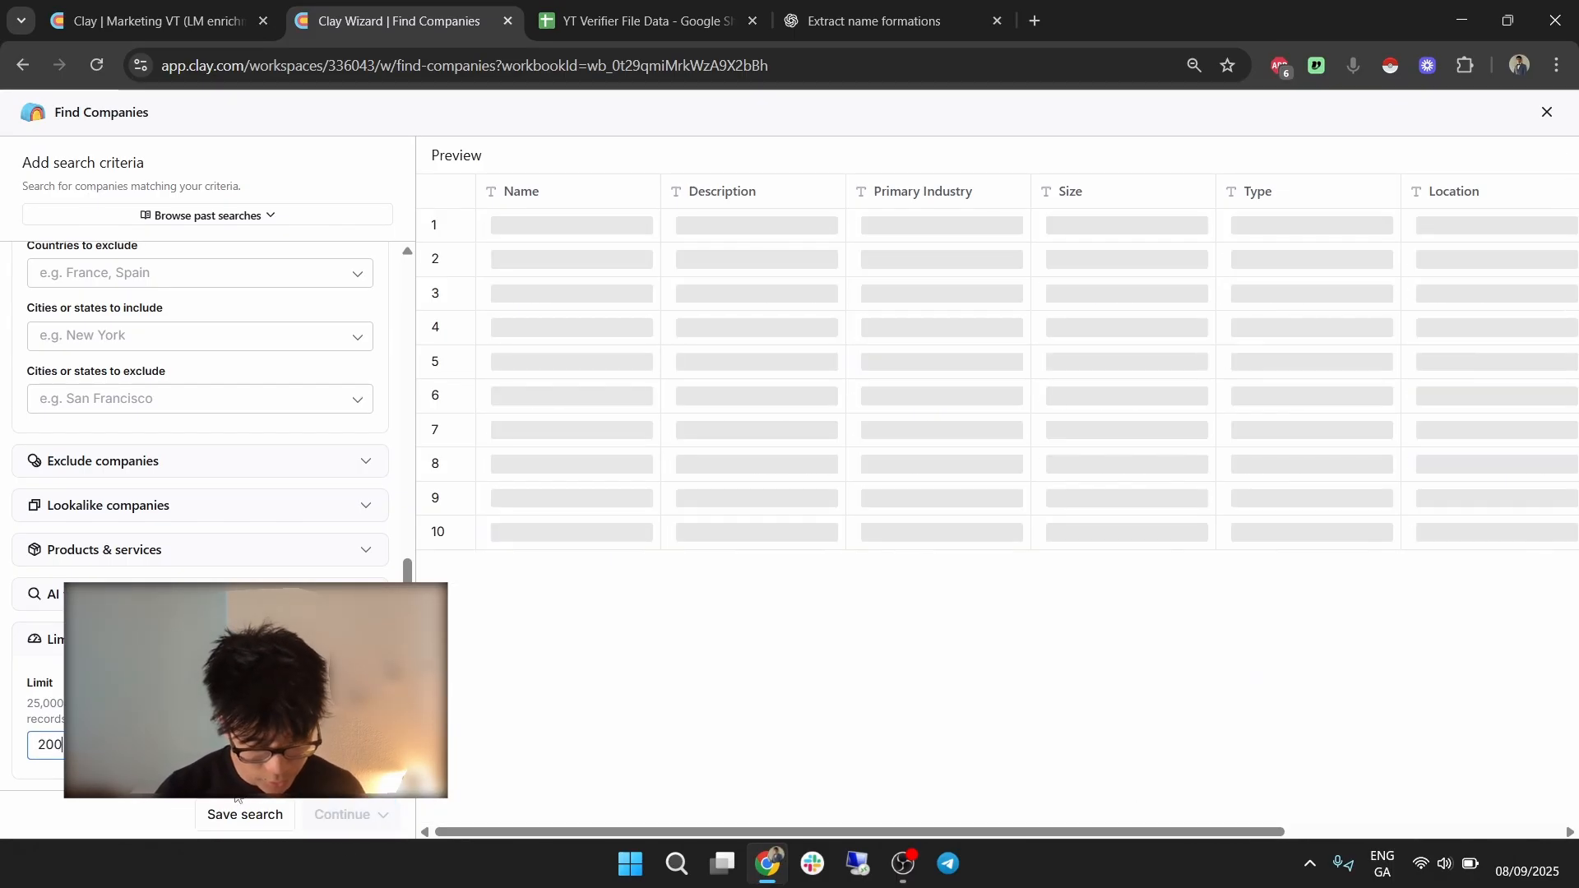
click(385, 816)
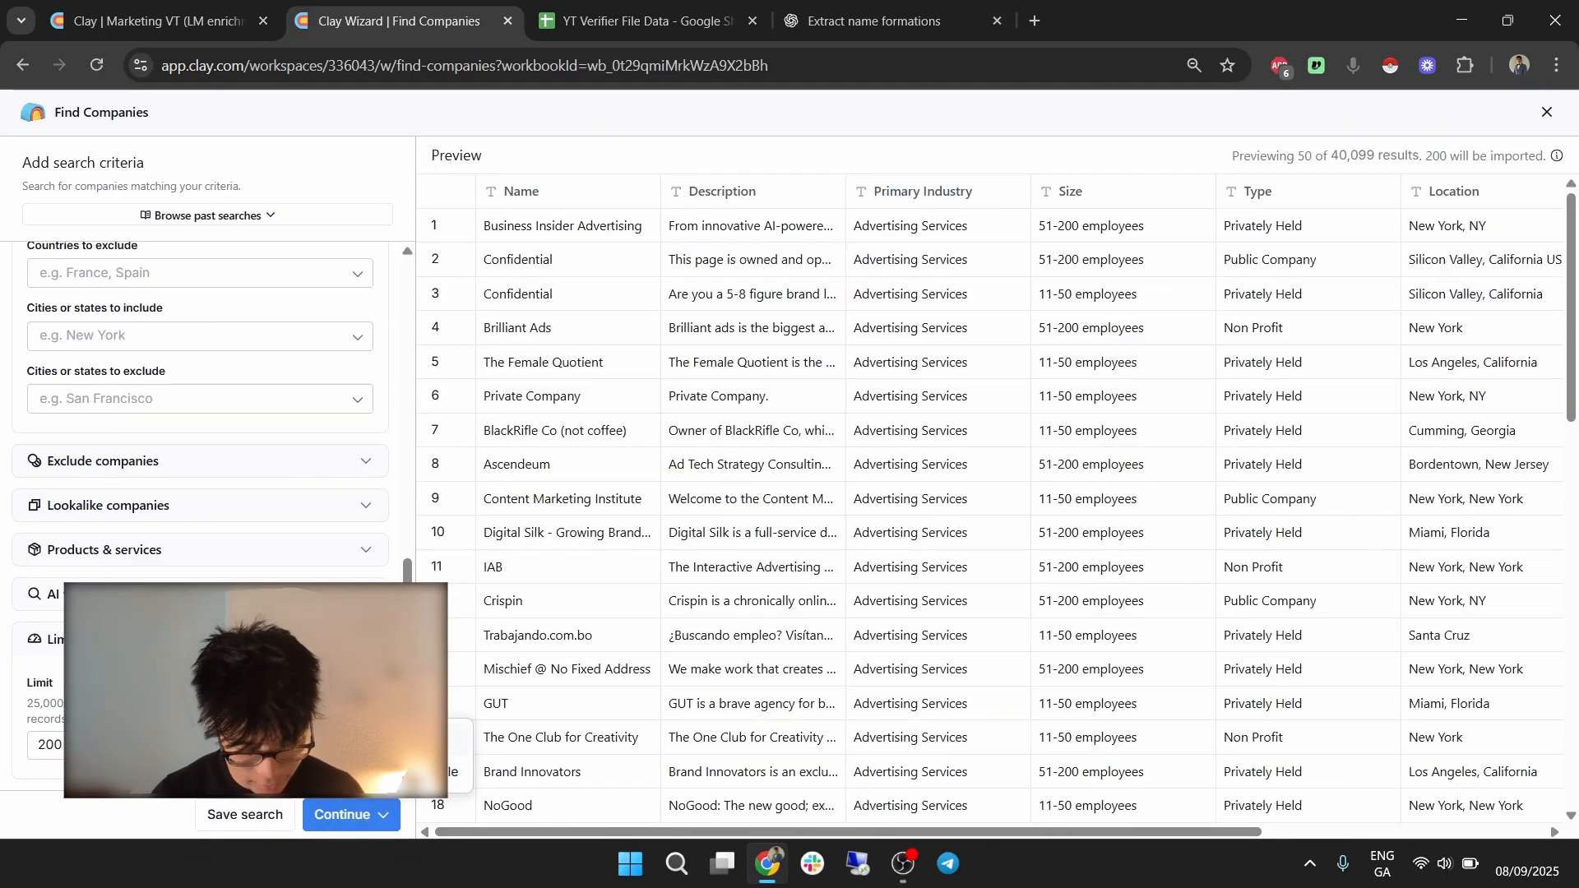
click(387, 771)
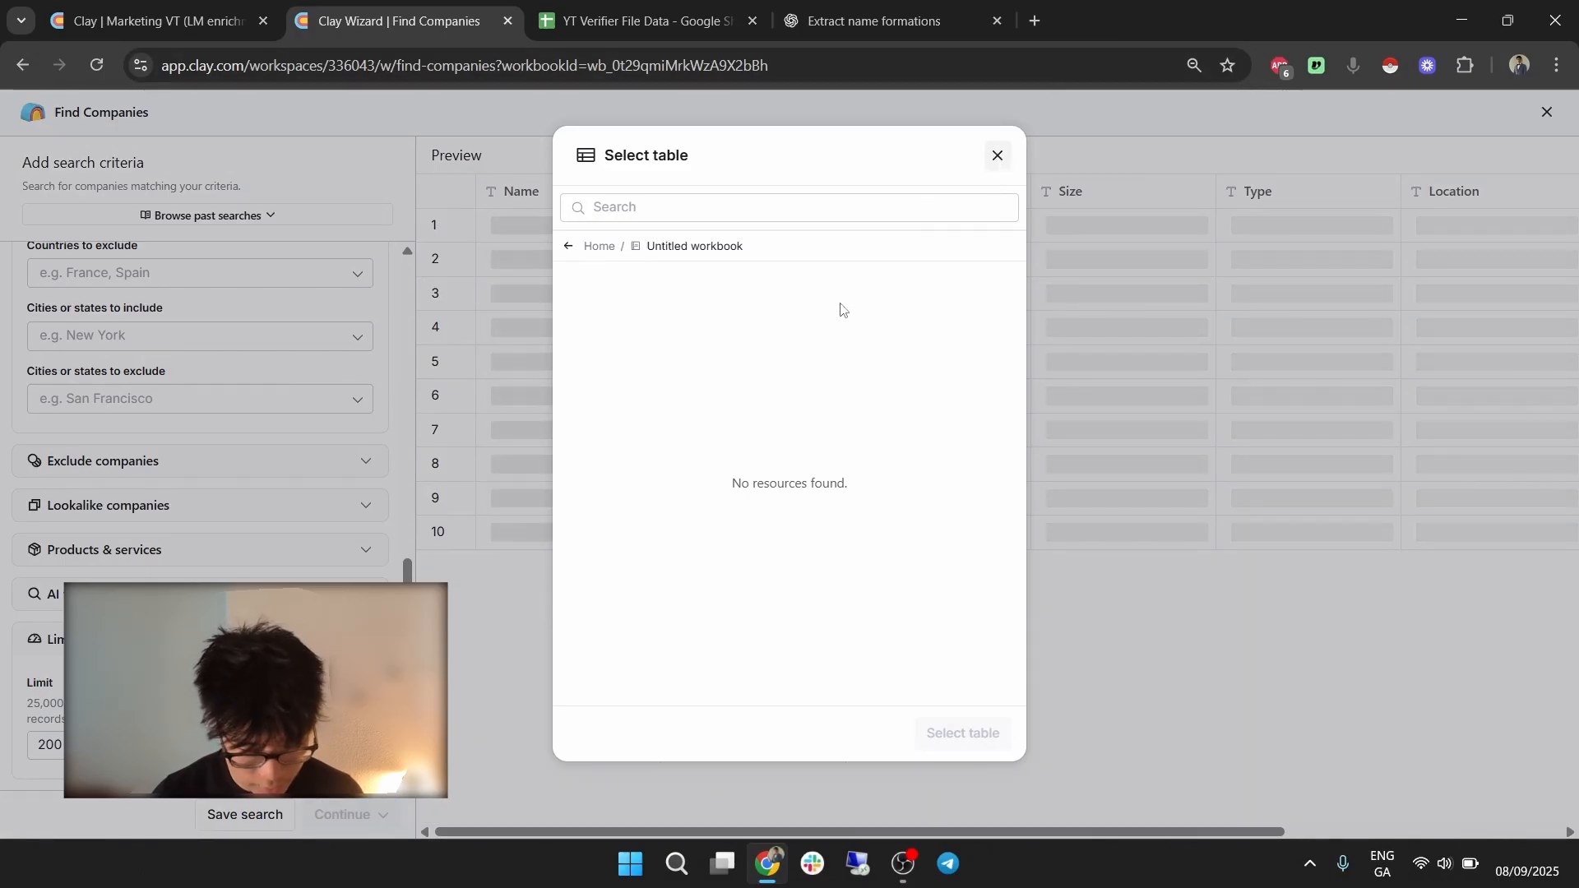
click(997, 155)
Import the found companies into a new table in the workbook, continuing without any additional enrichments.
click(387, 818)
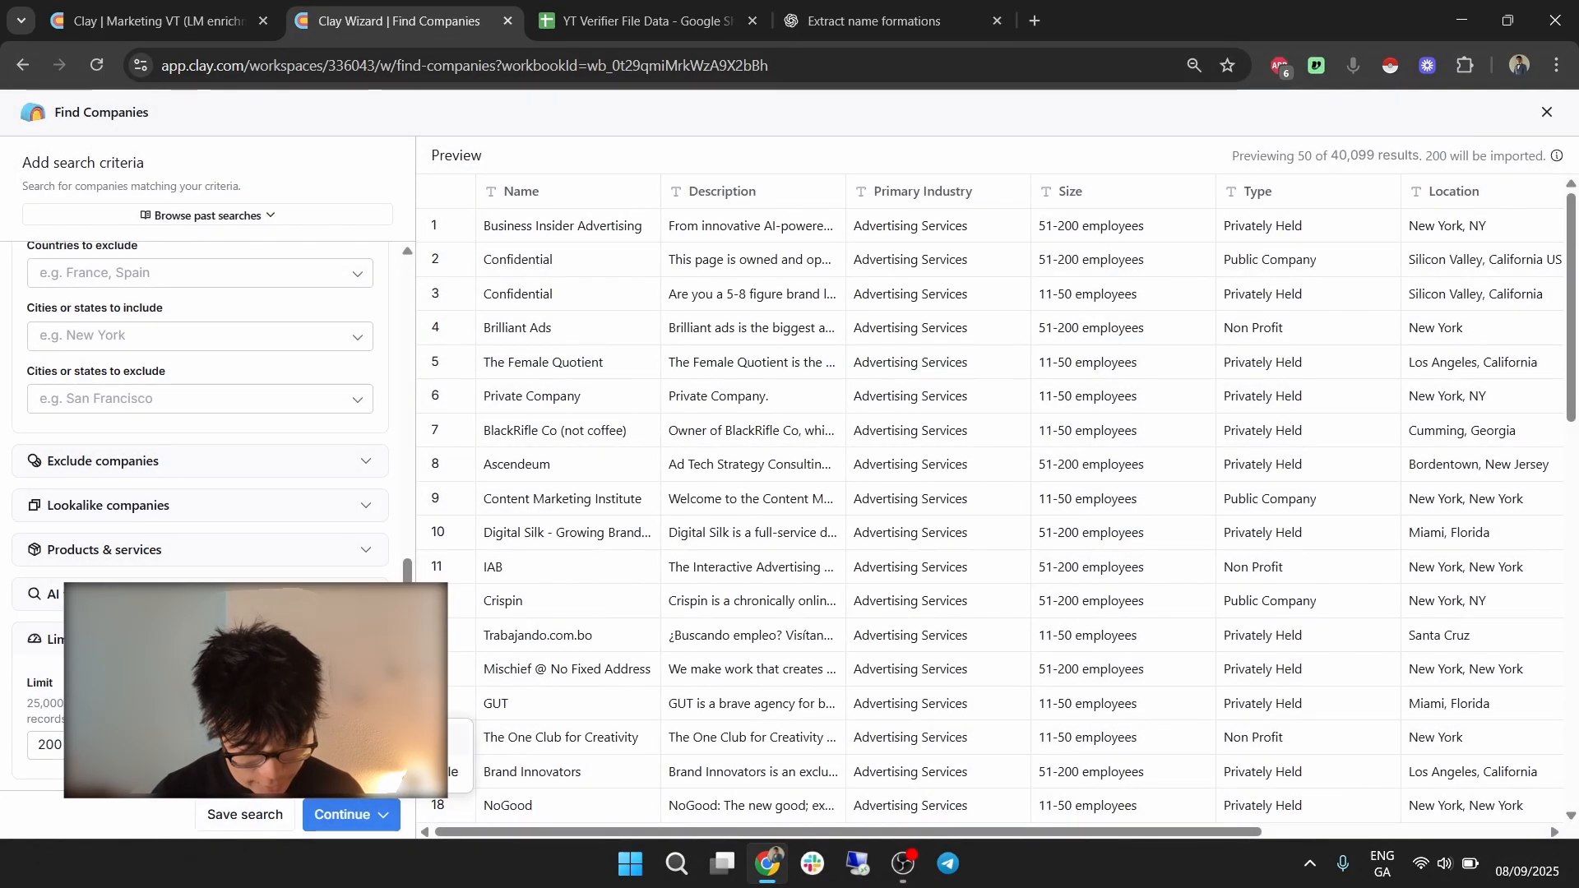
click(385, 738)
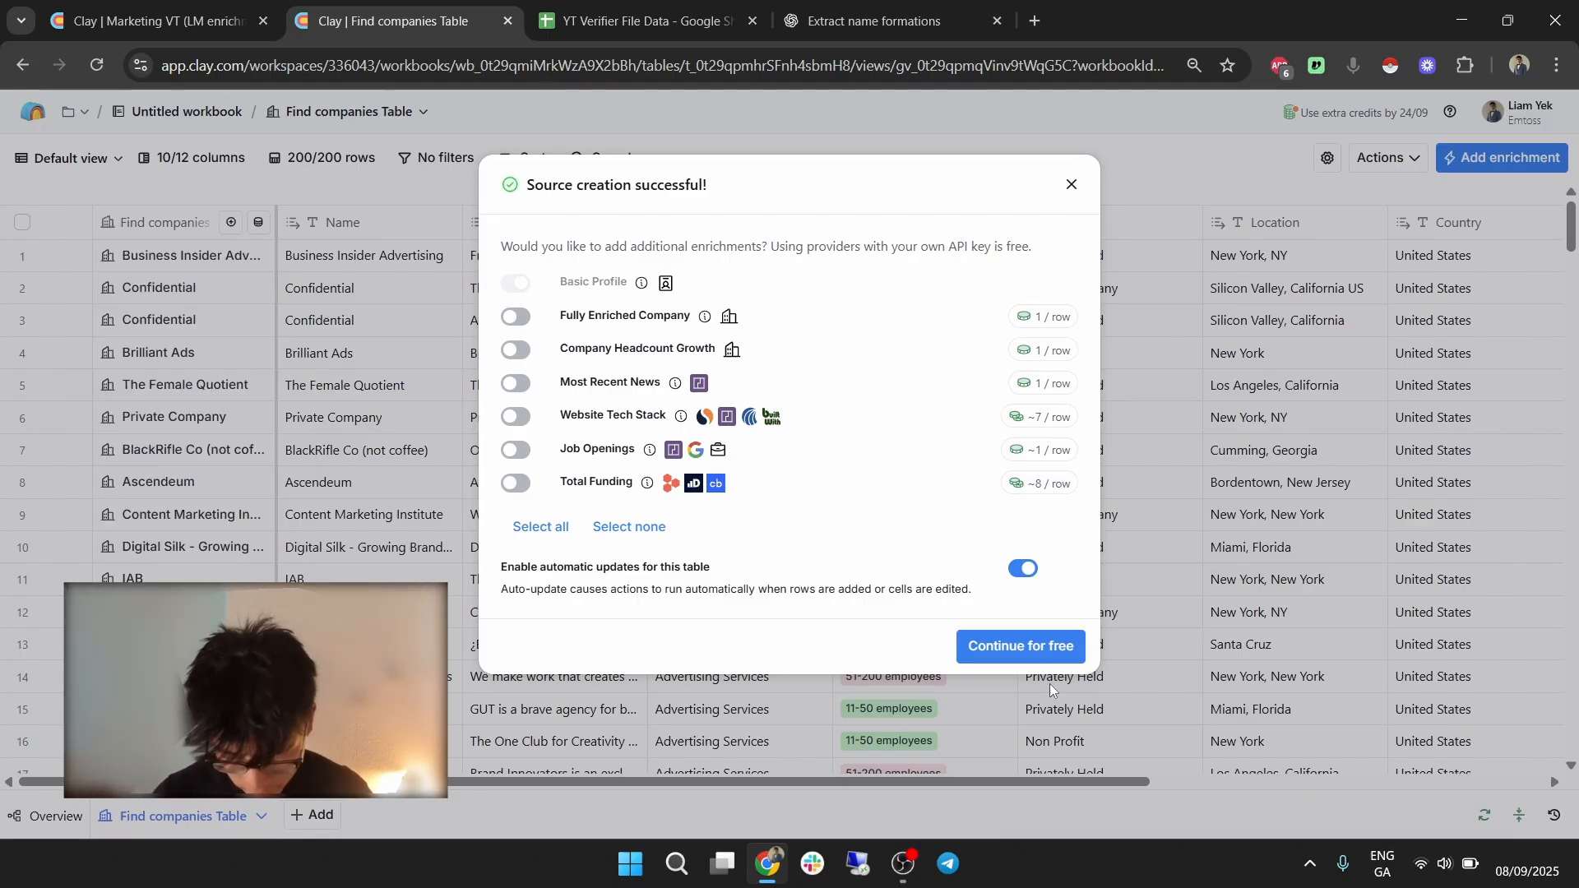
click(1025, 655)
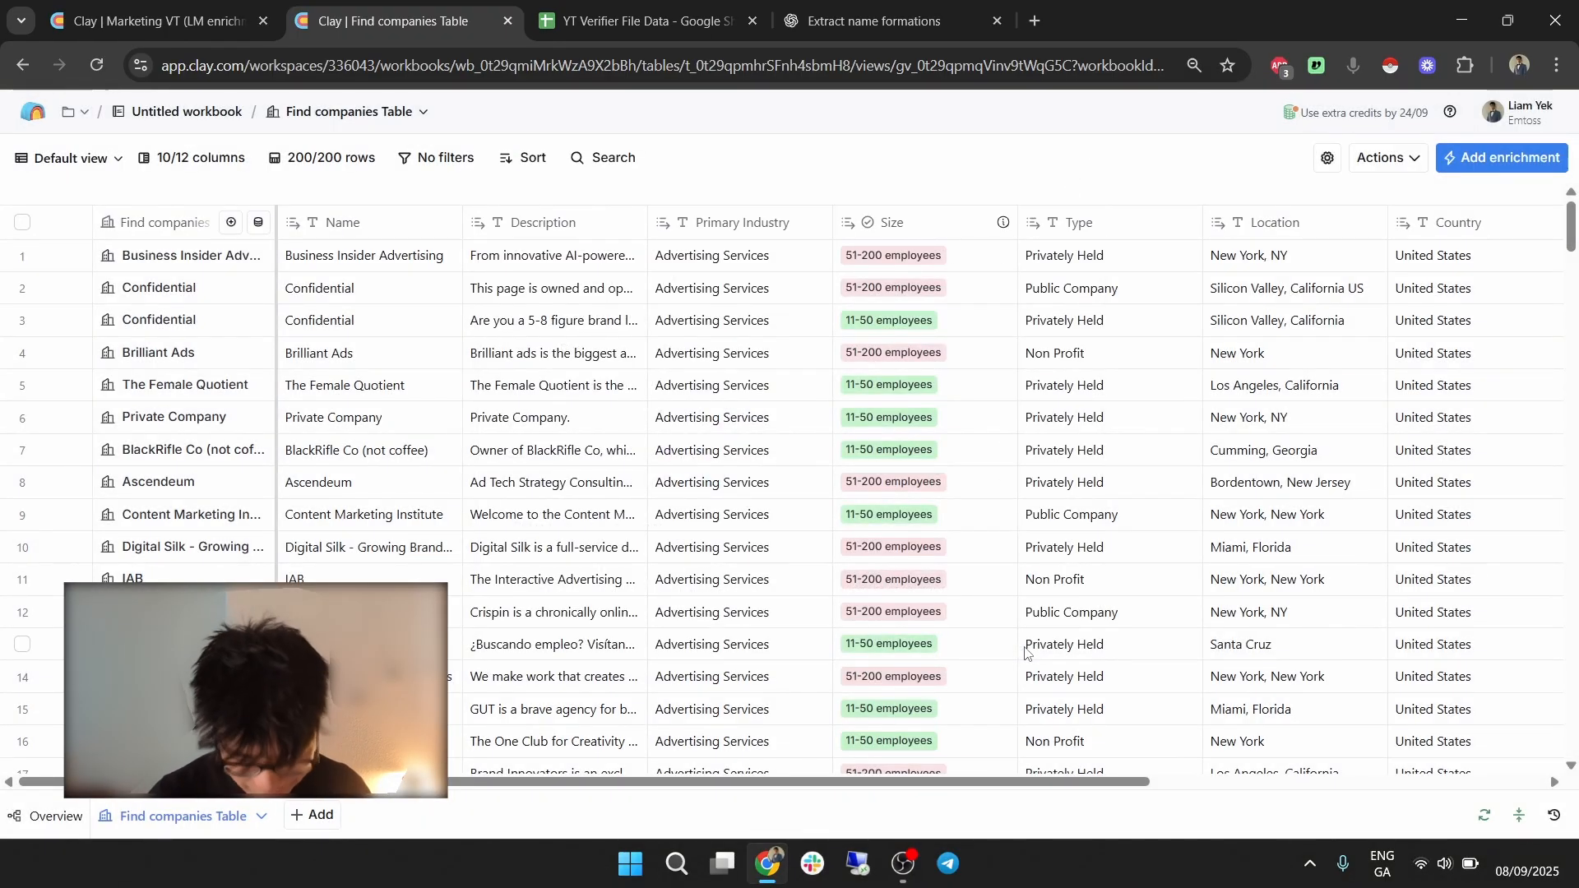
Start adding an enrichment column to the right of the Domain column and glance at the available templates.
drag(1140, 783, 1530, 798)
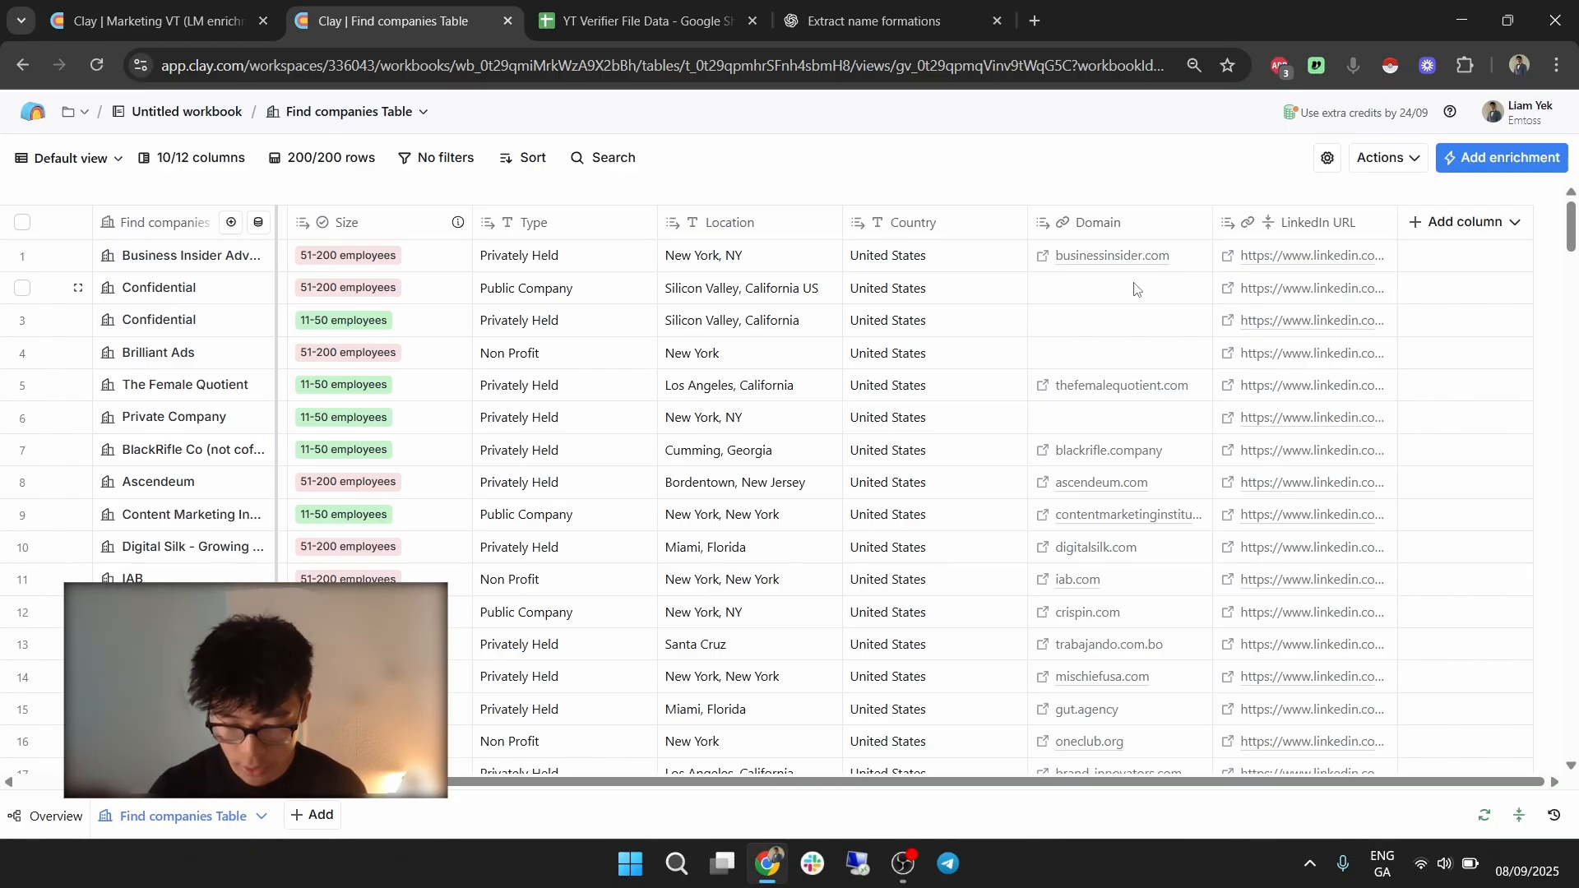
click(1176, 220)
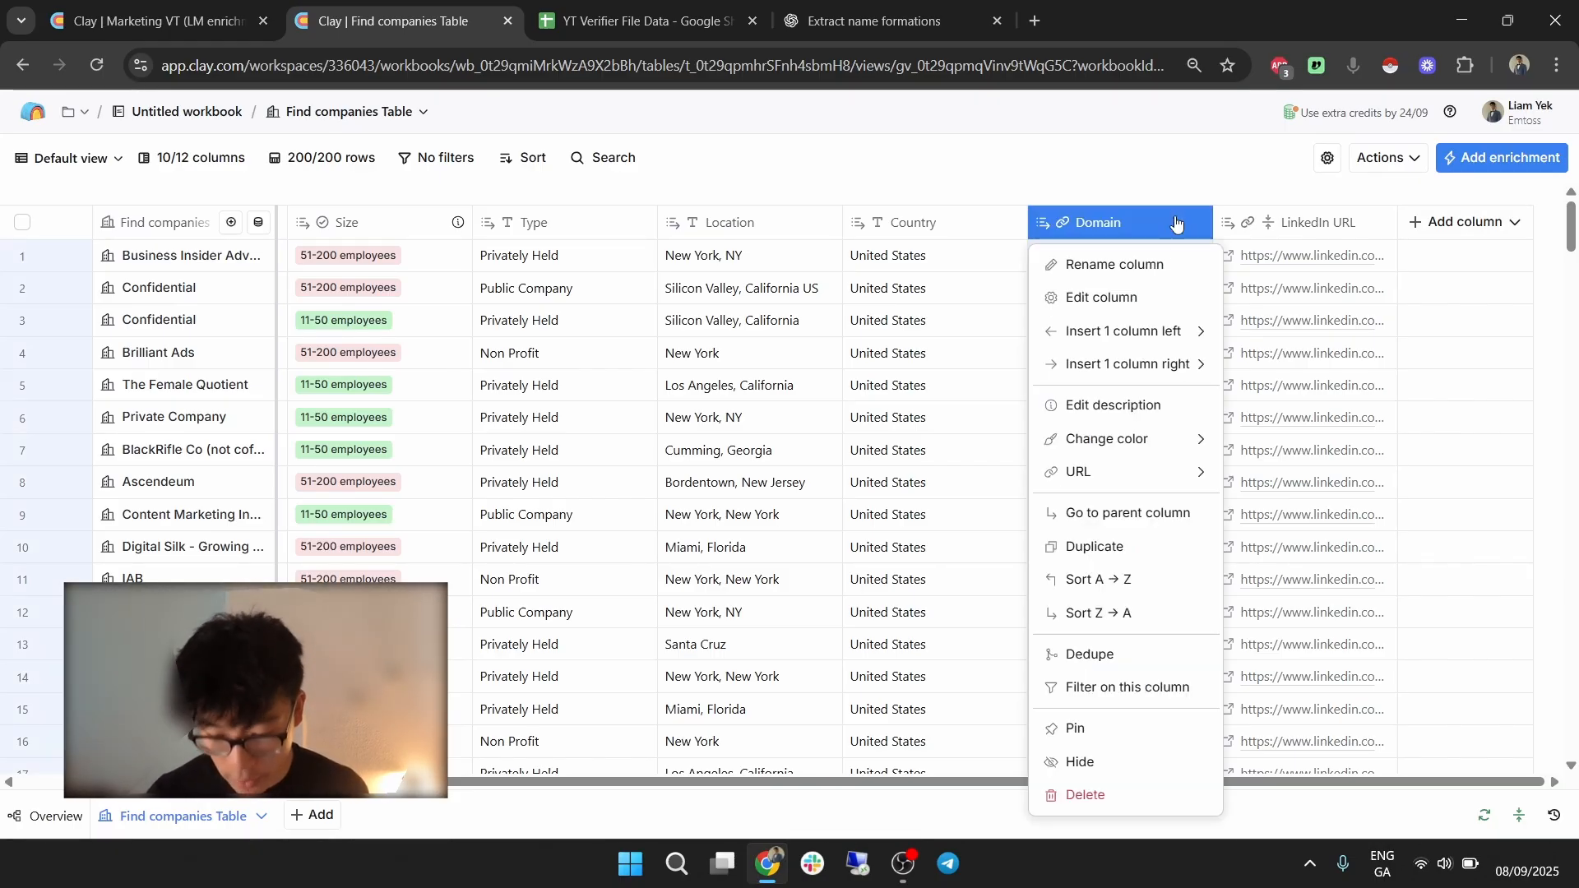
mouse_move(1185, 364)
click(1281, 306)
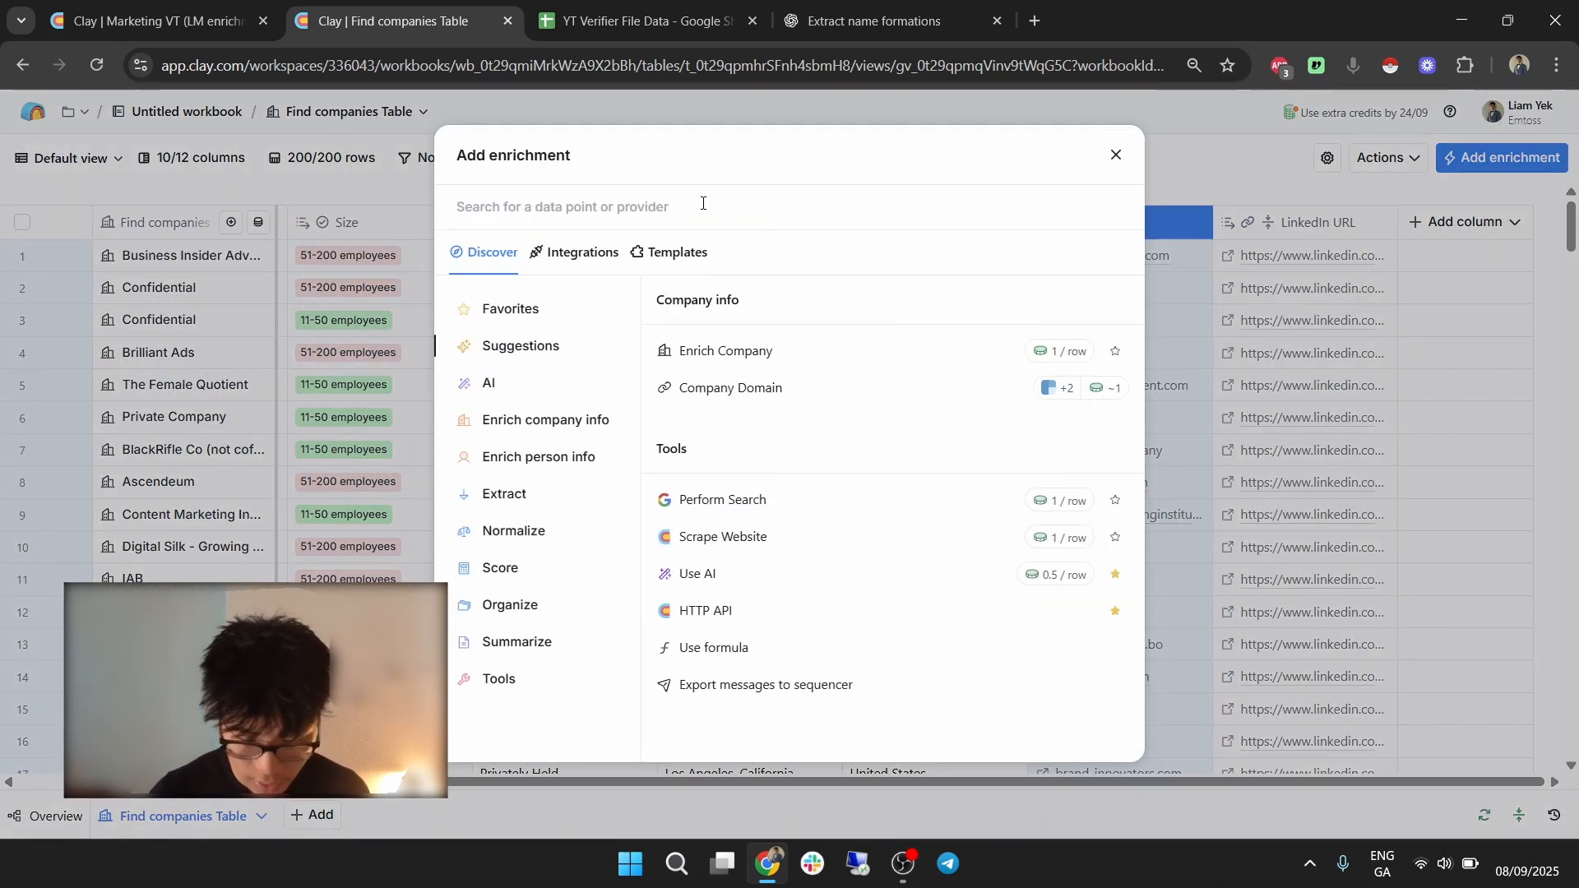
click(648, 248)
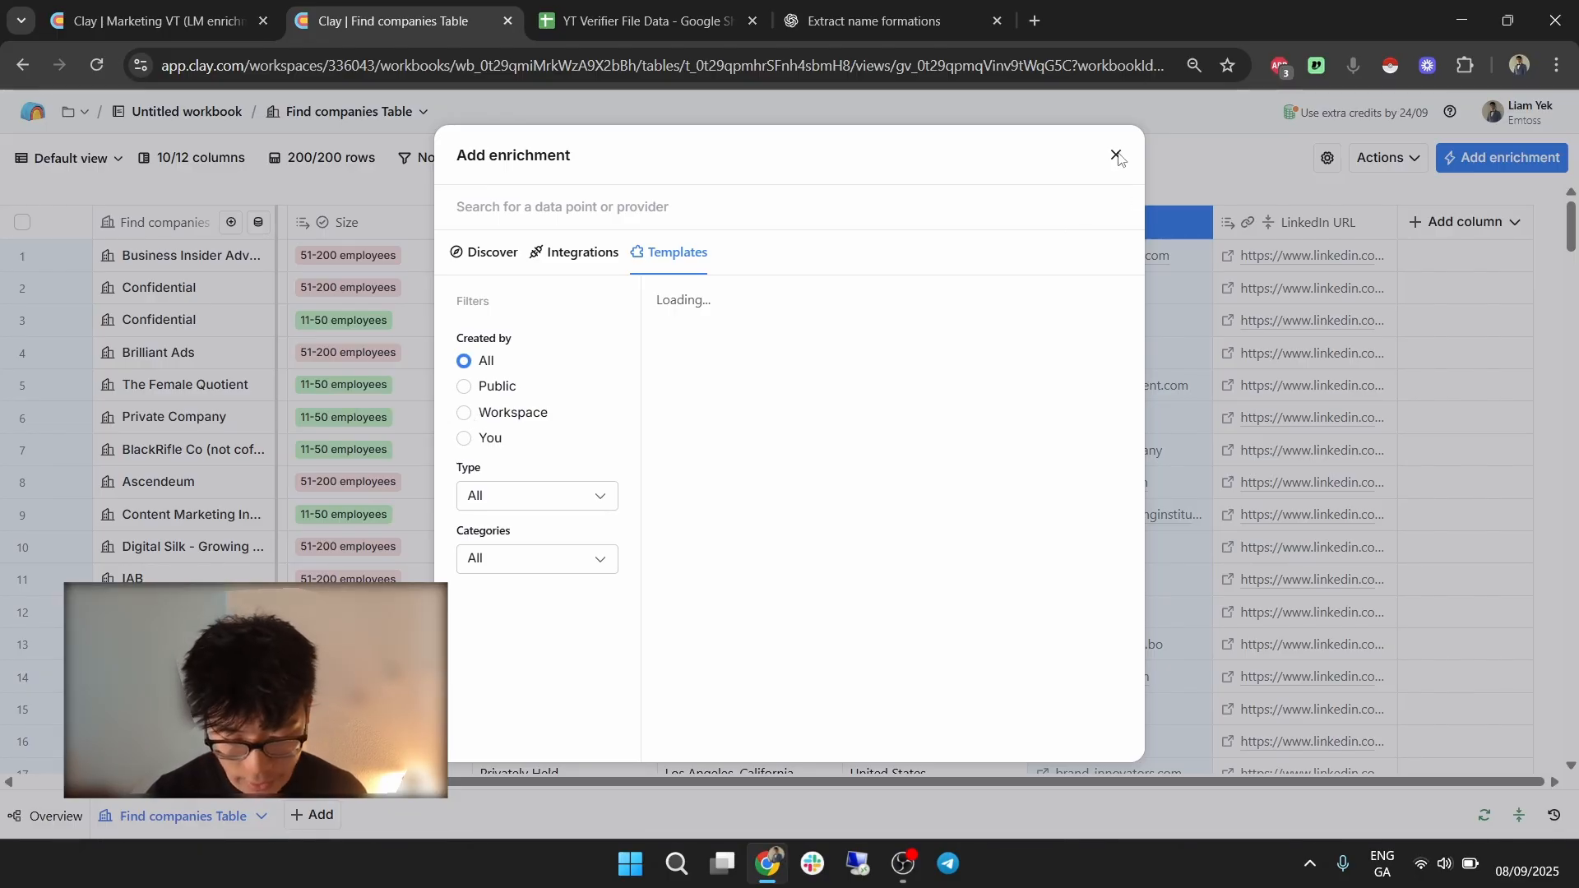
click(483, 255)
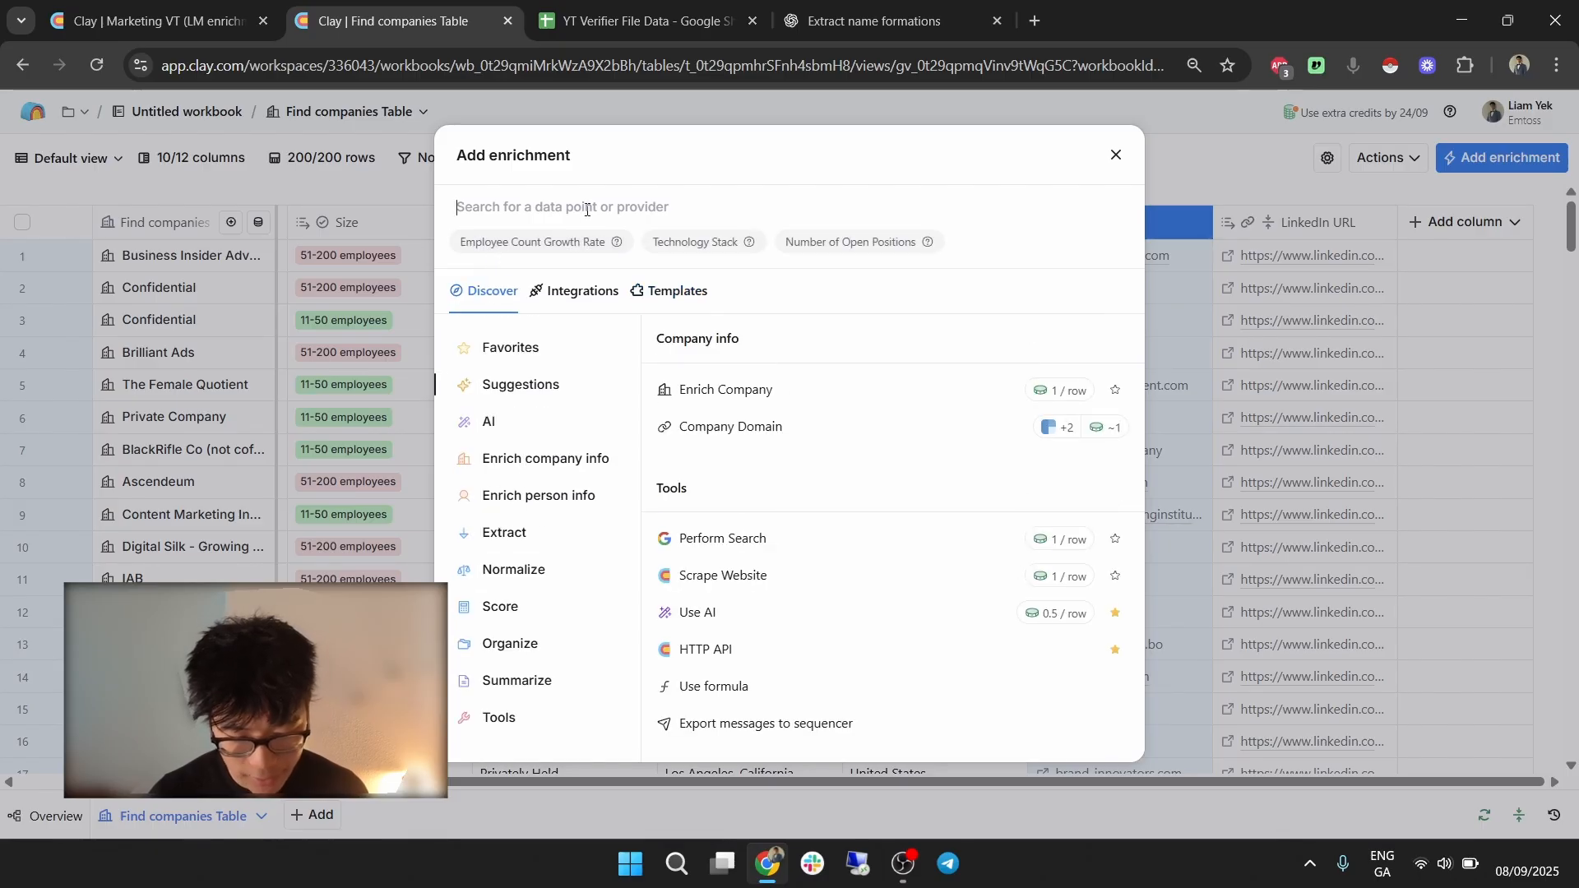
Search the enrichments for "claygent", choose Claygent (AI Web Researcher) and open its configuration settings.
click(587, 210)
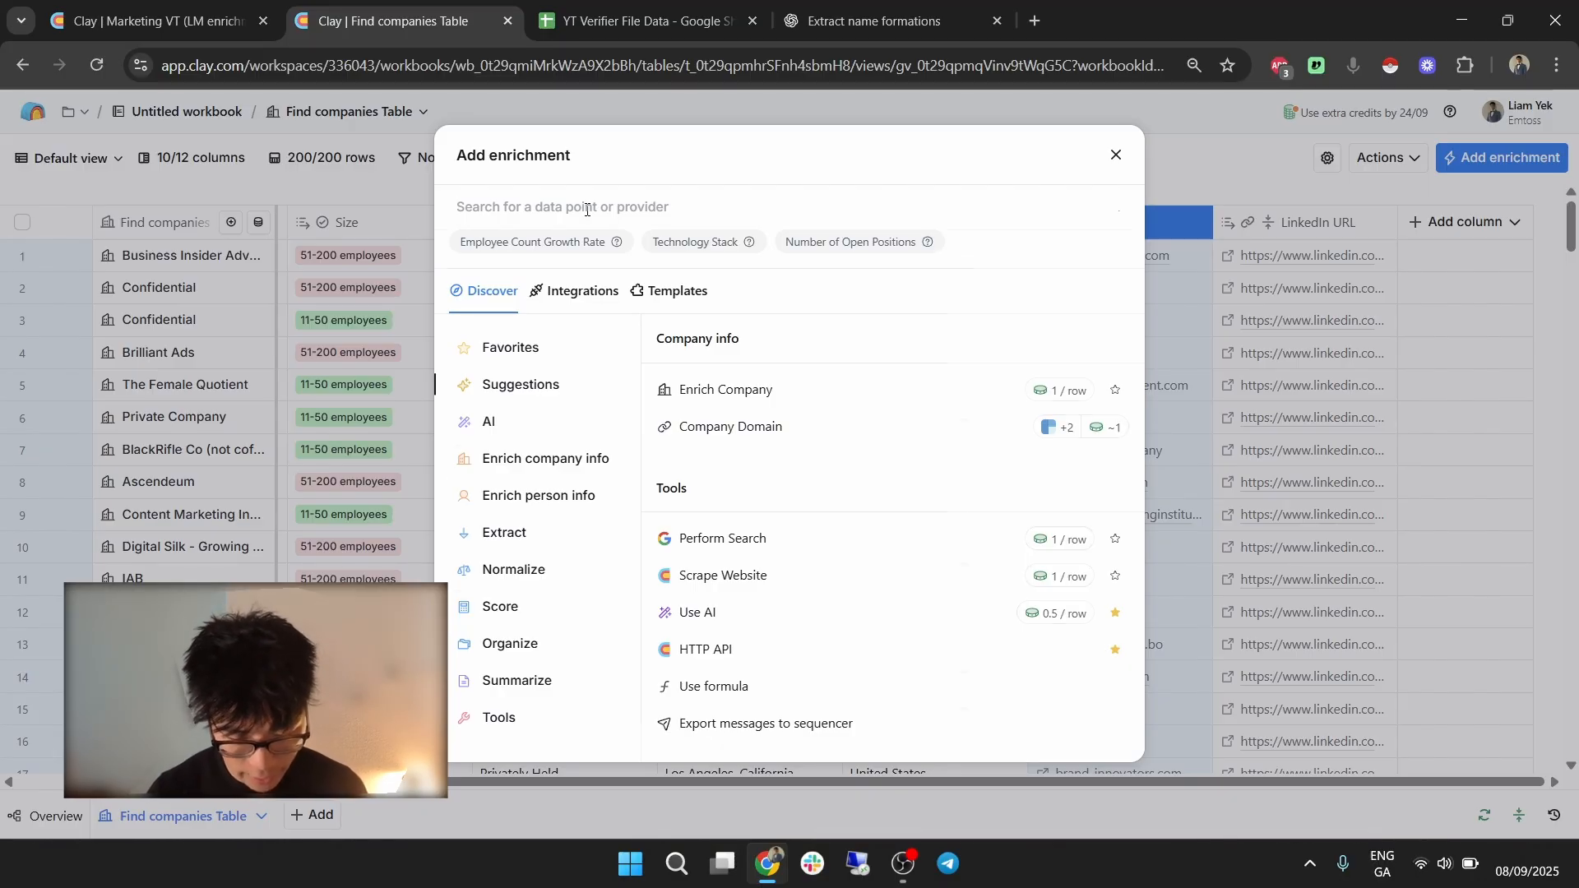
text(ai)
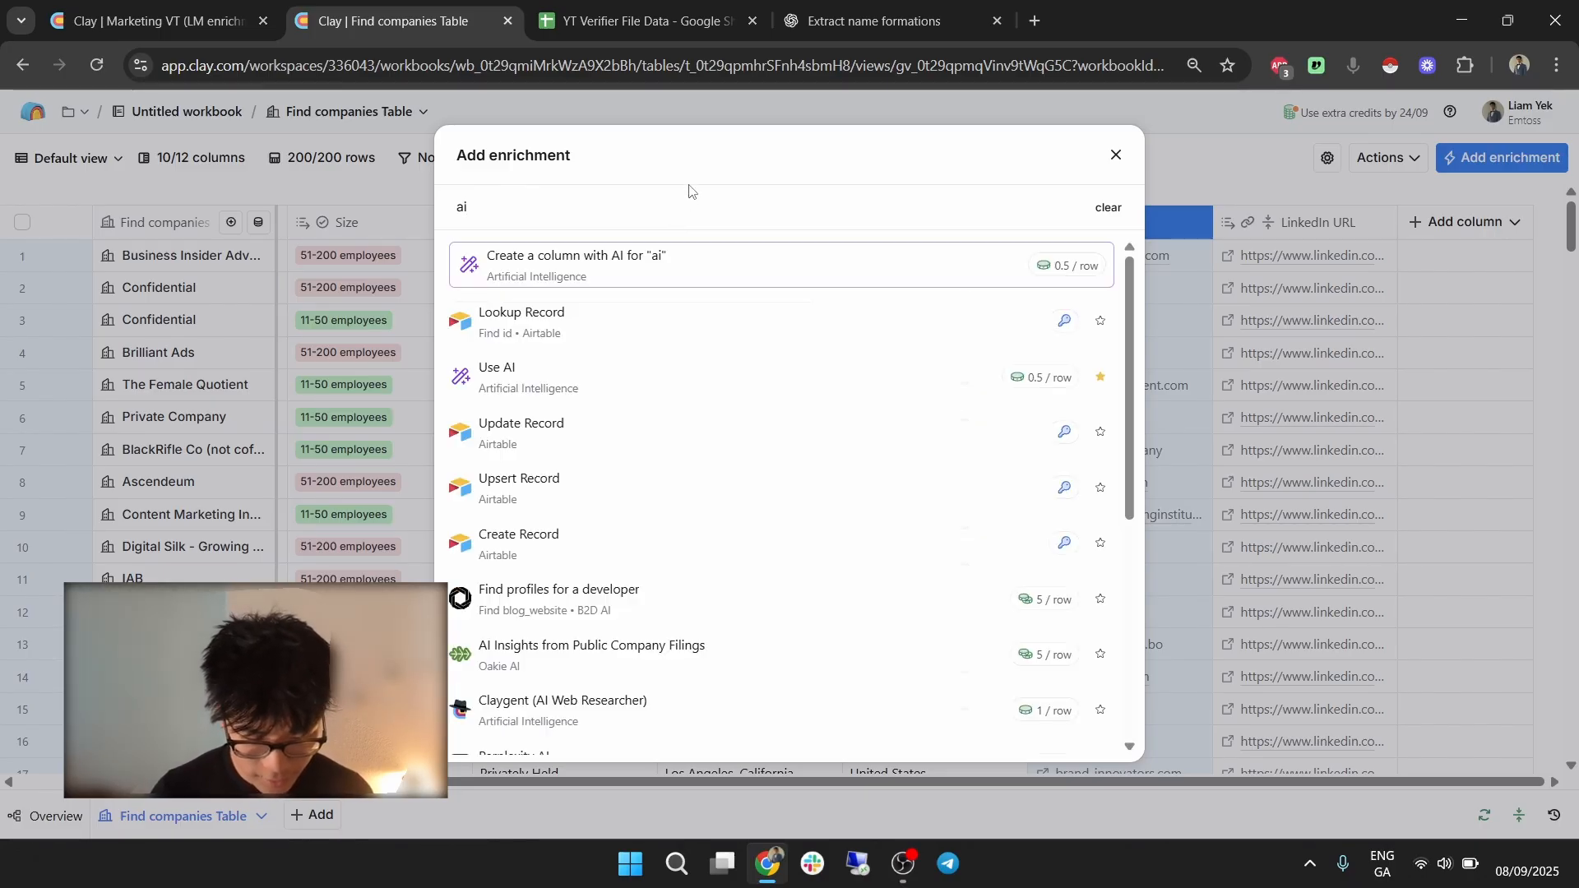
key(ctrl+a)
text(claygent)
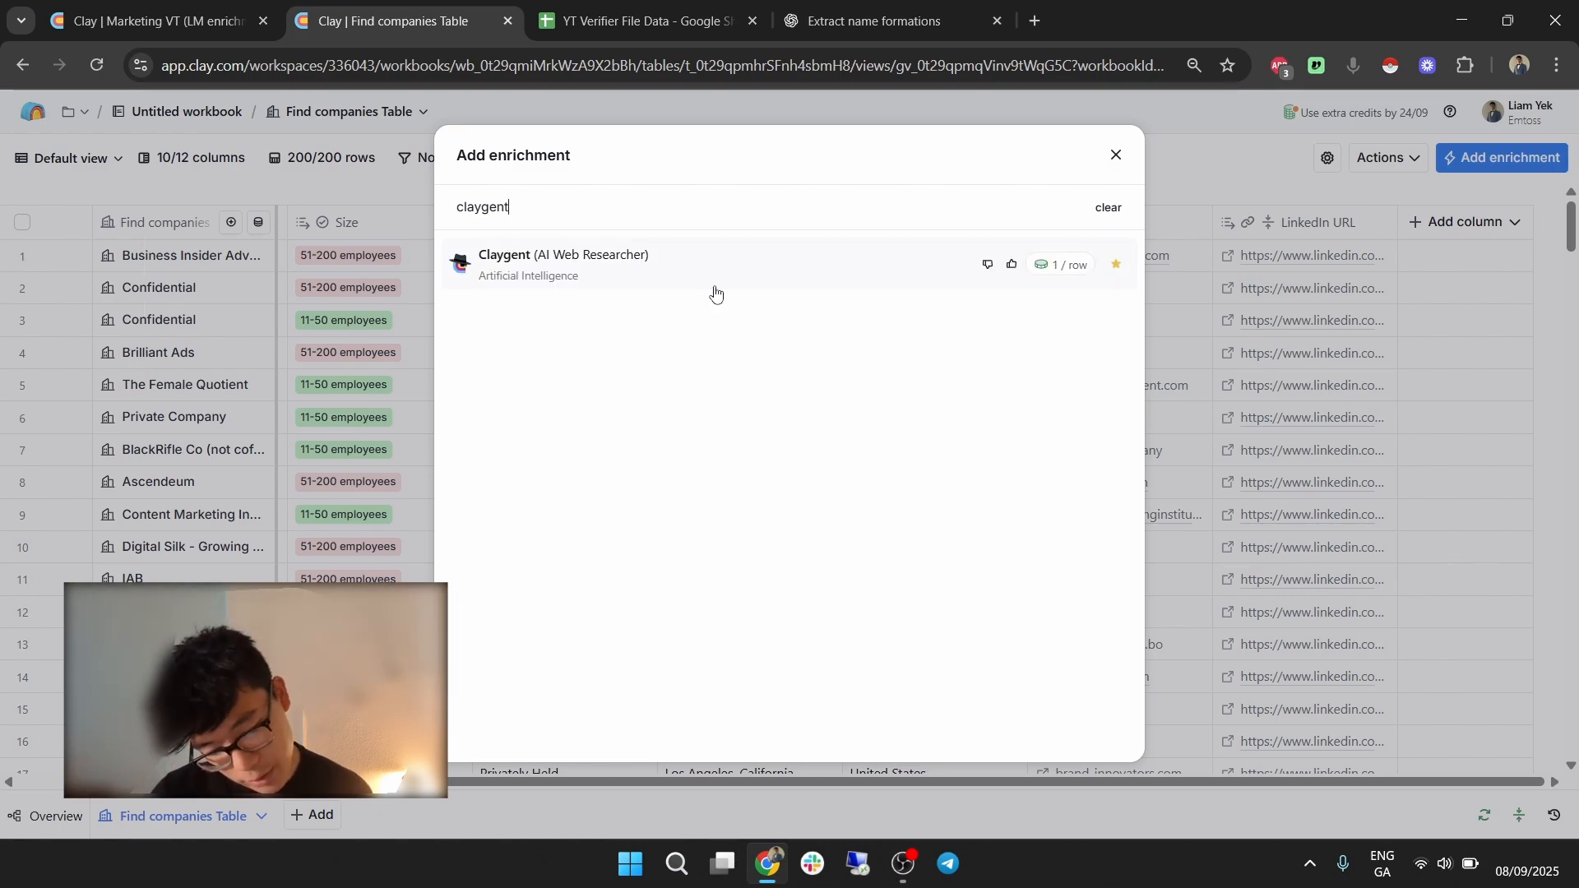
click(716, 292)
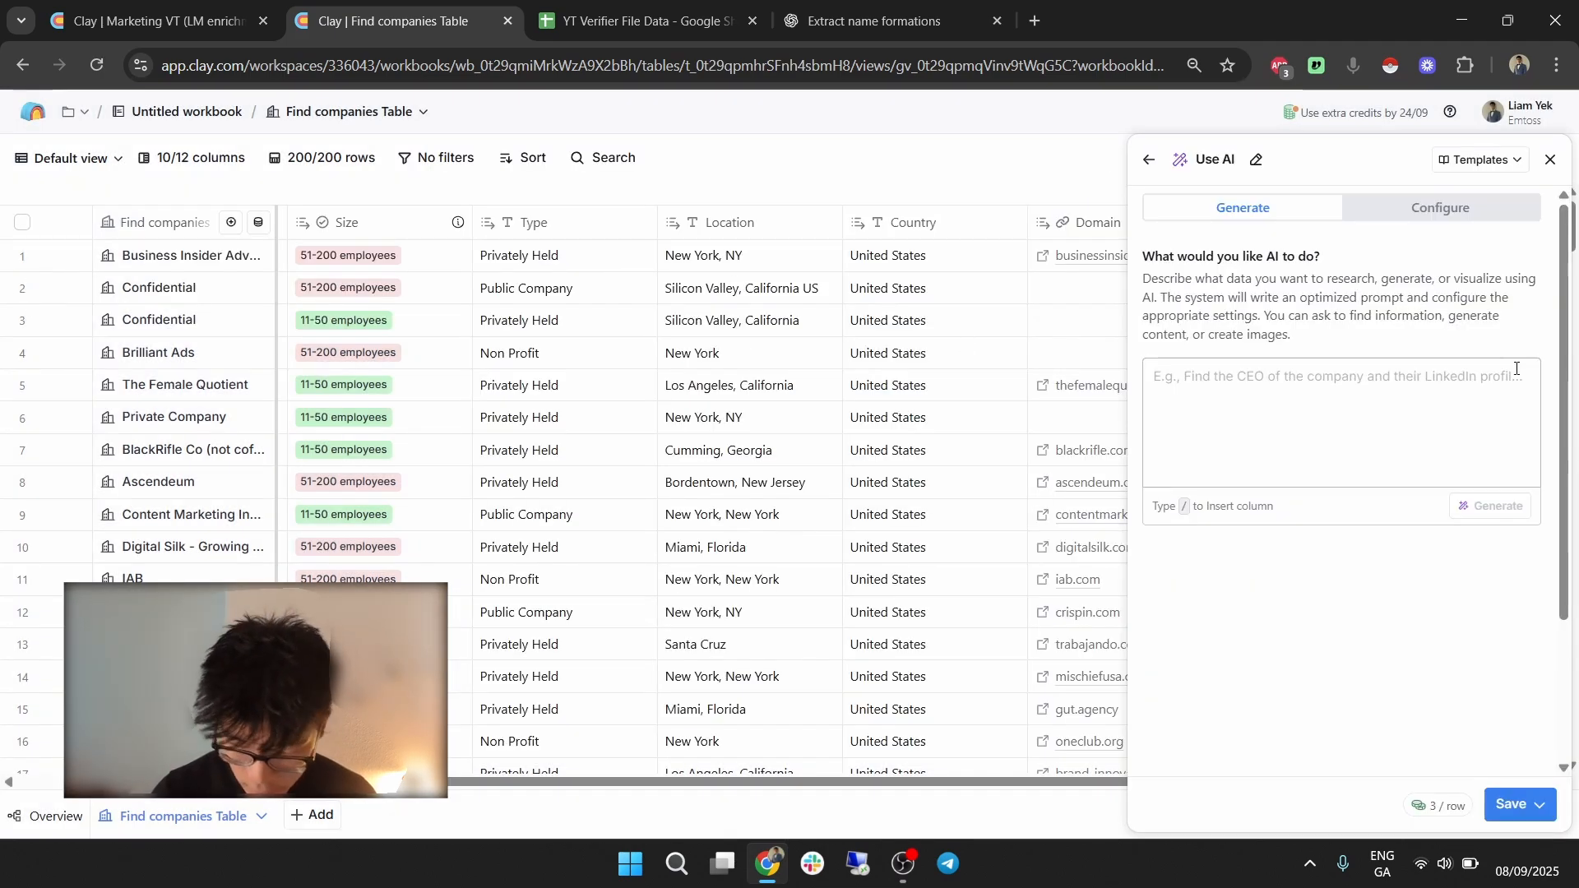
click(1505, 208)
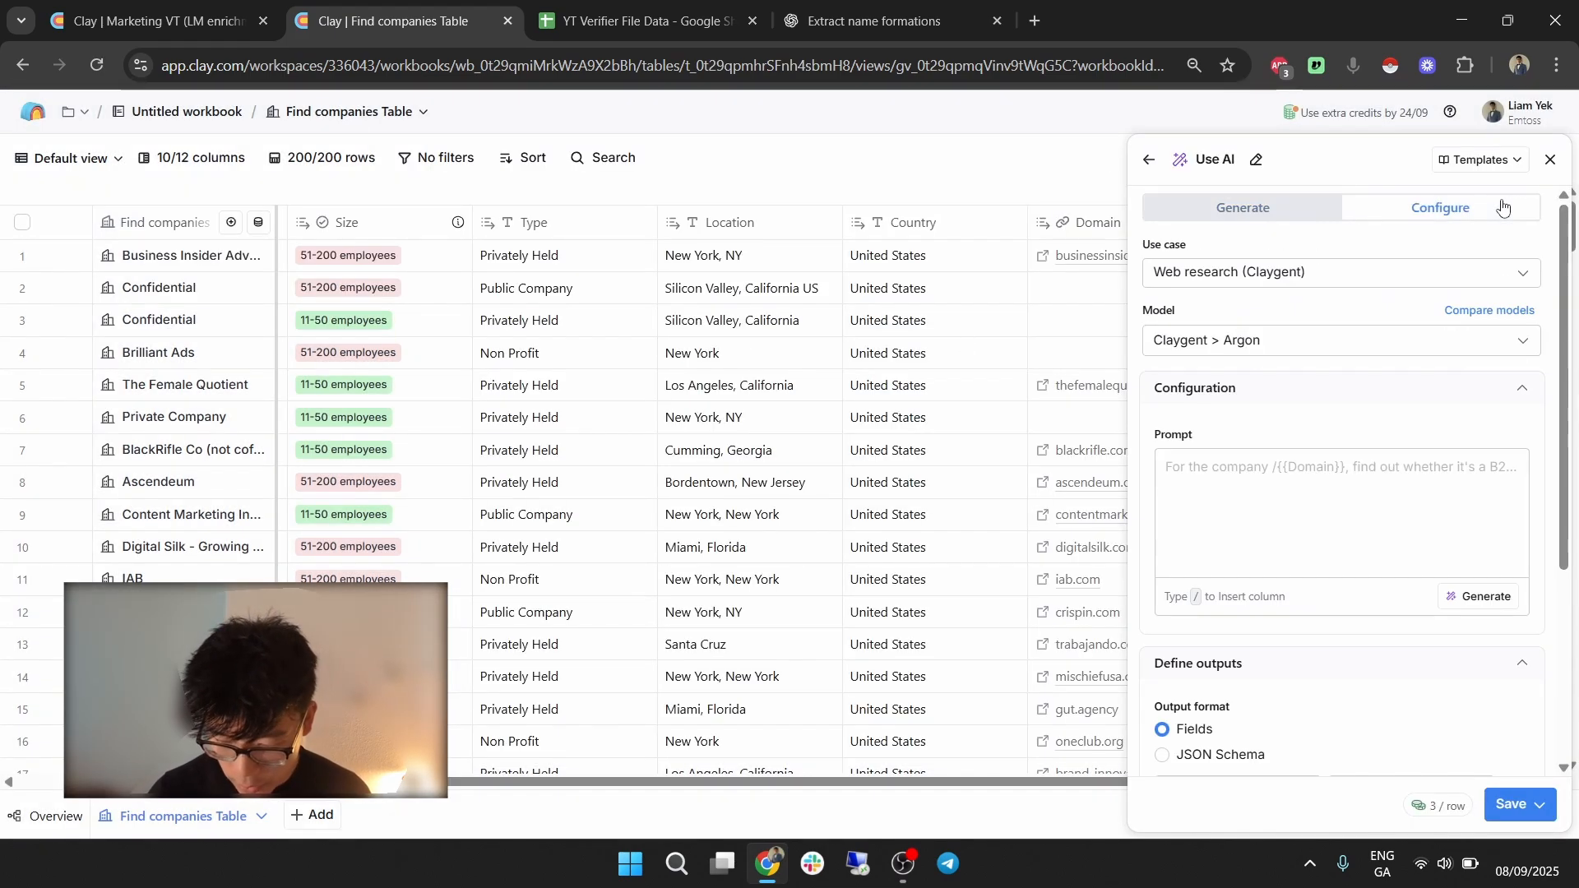
click(1353, 340)
click(1338, 301)
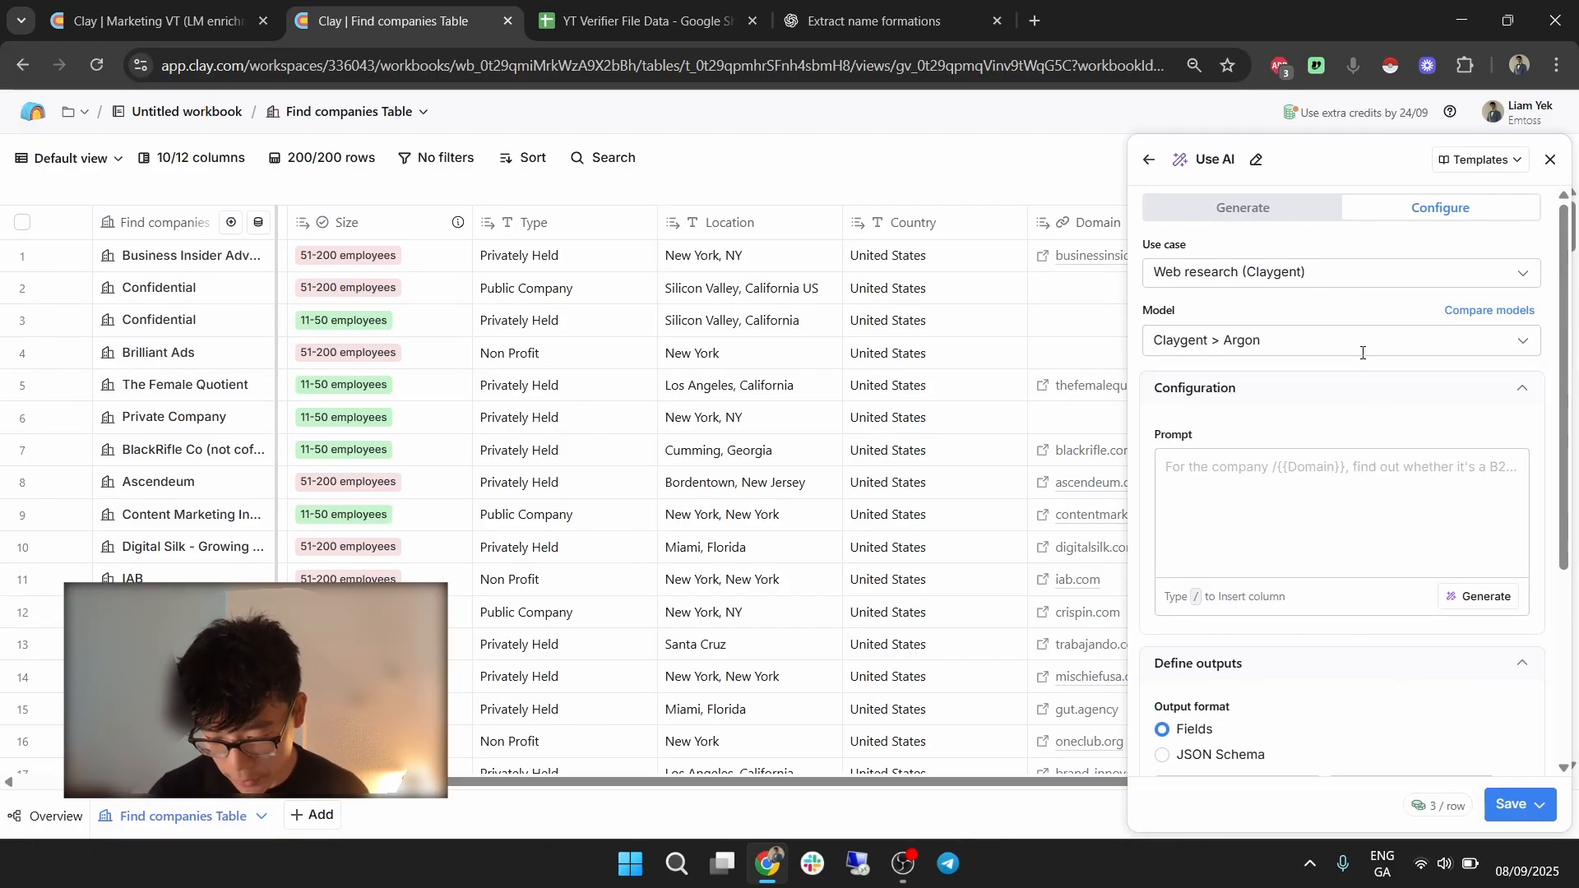
click(1485, 596)
click(1116, 227)
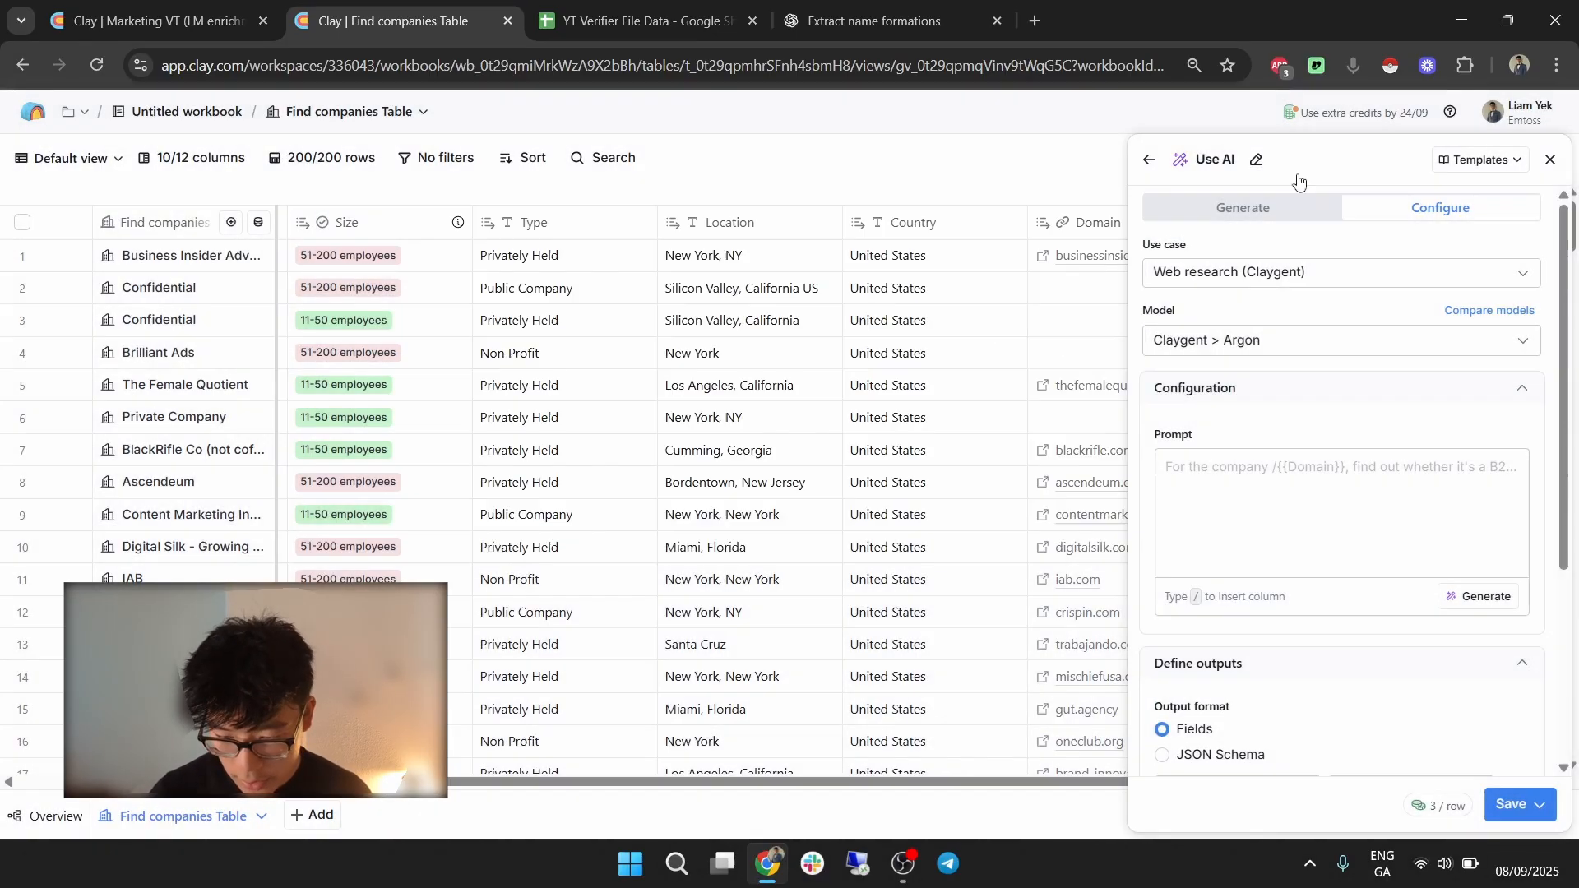
Dictate a goal into the Claygent prompt generator asking for only the company's website from LinkedIn, name and address, or none, and generate the prompt.
click(1353, 66)
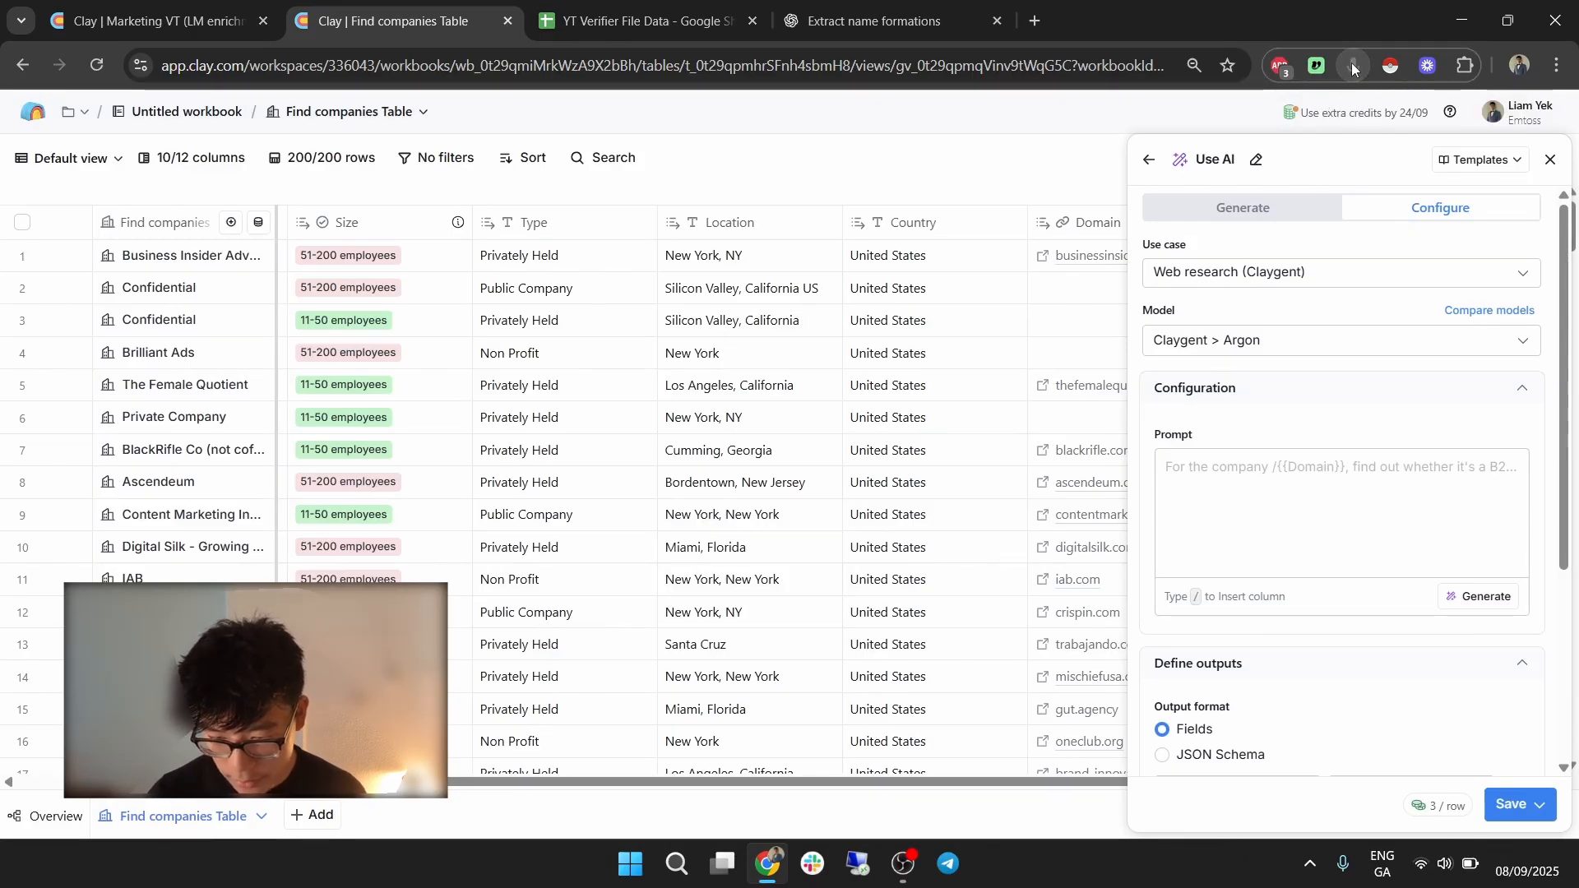
click(1367, 490)
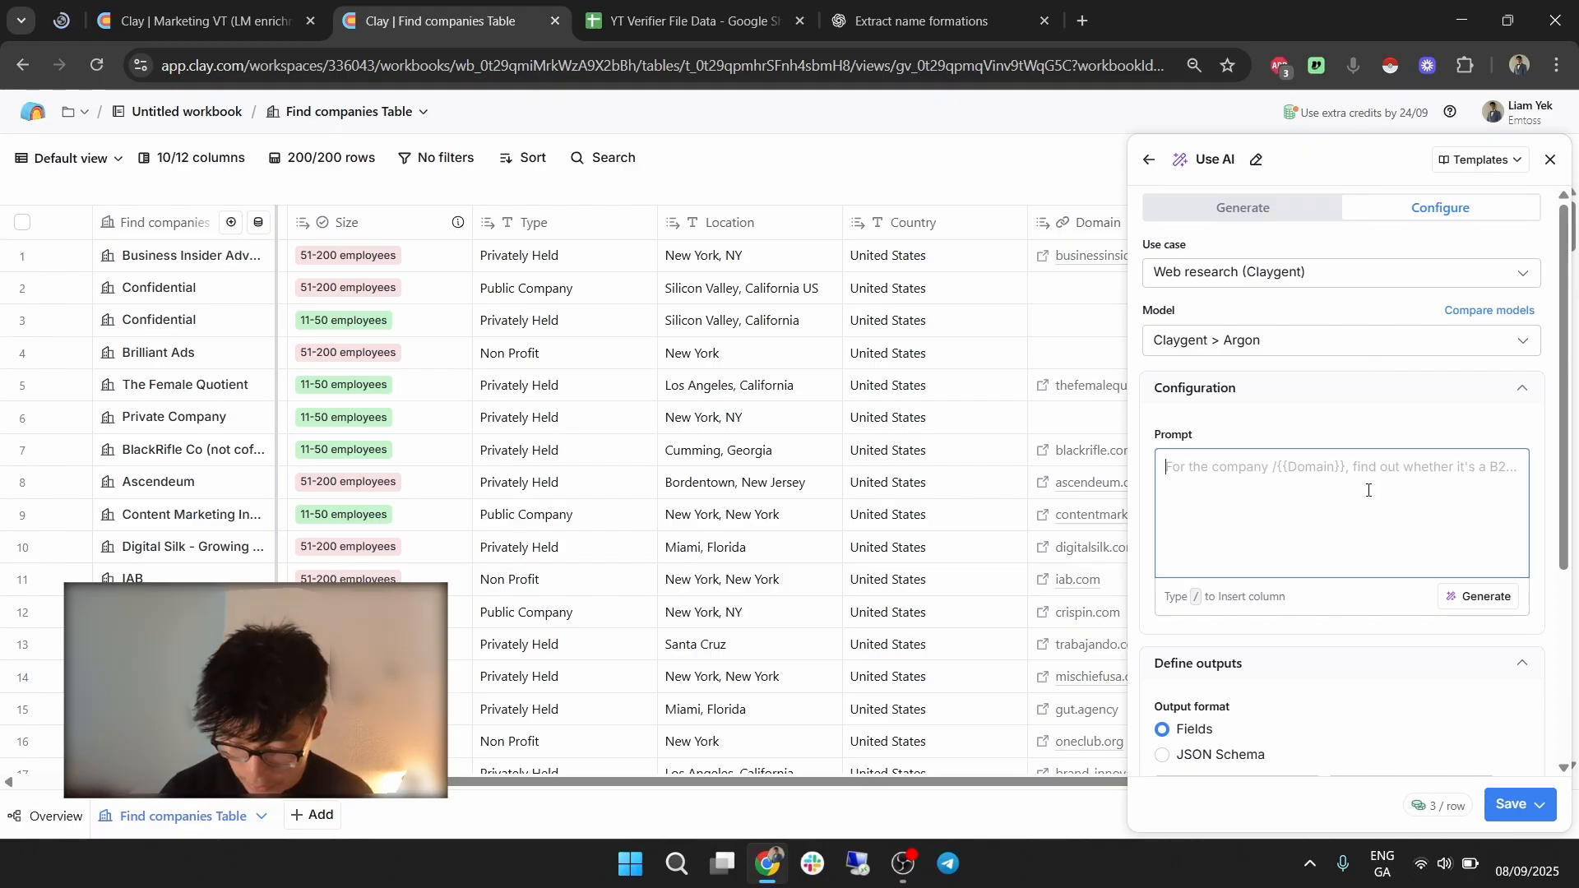
click(1478, 597)
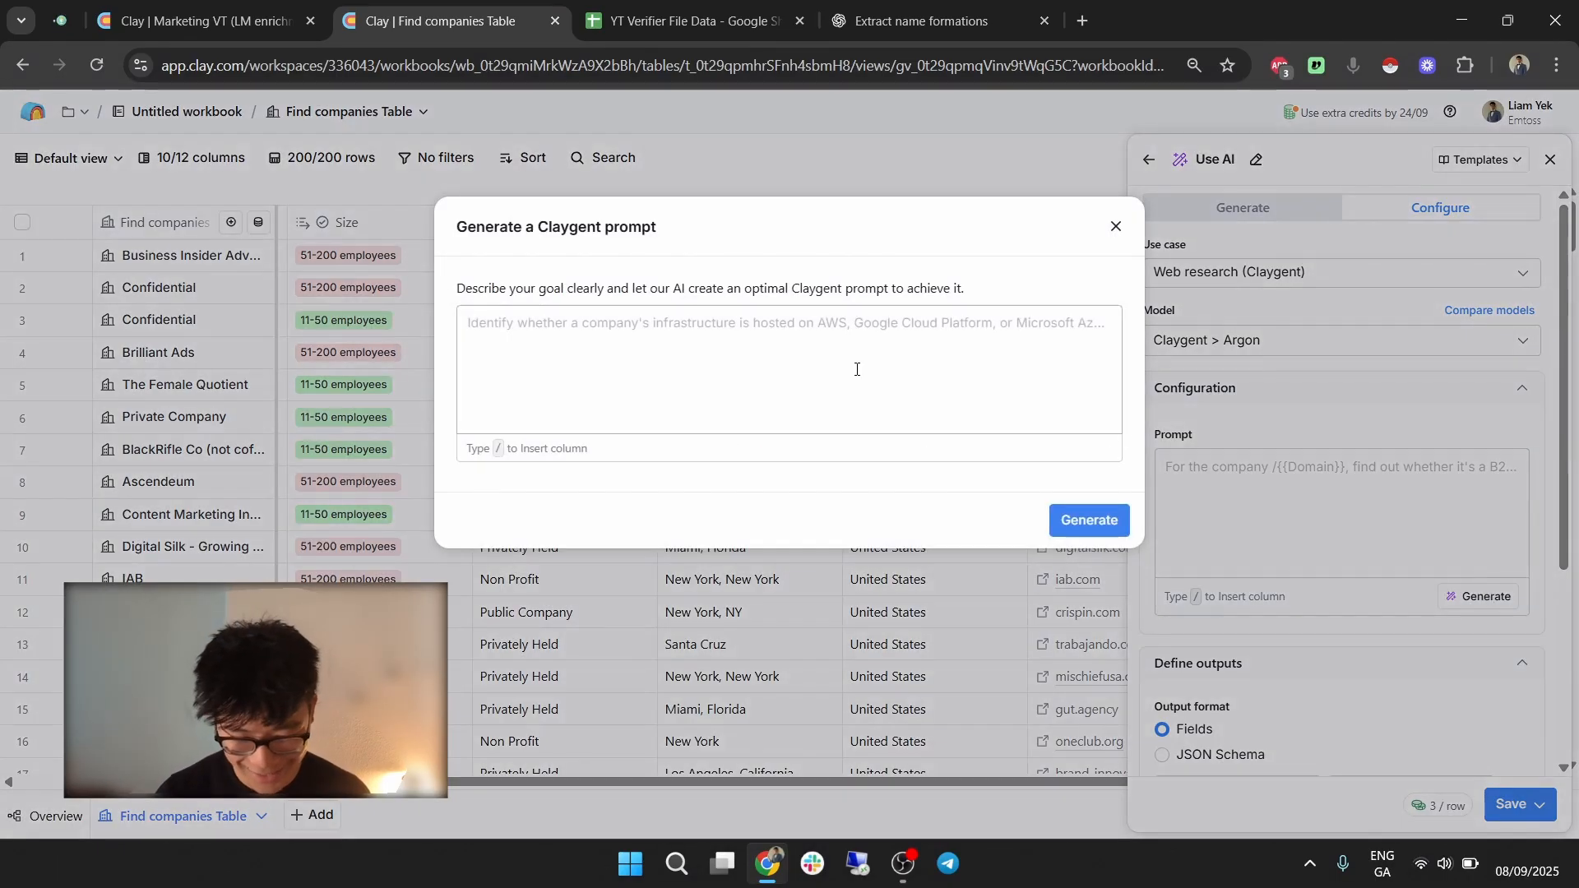
click(832, 408)
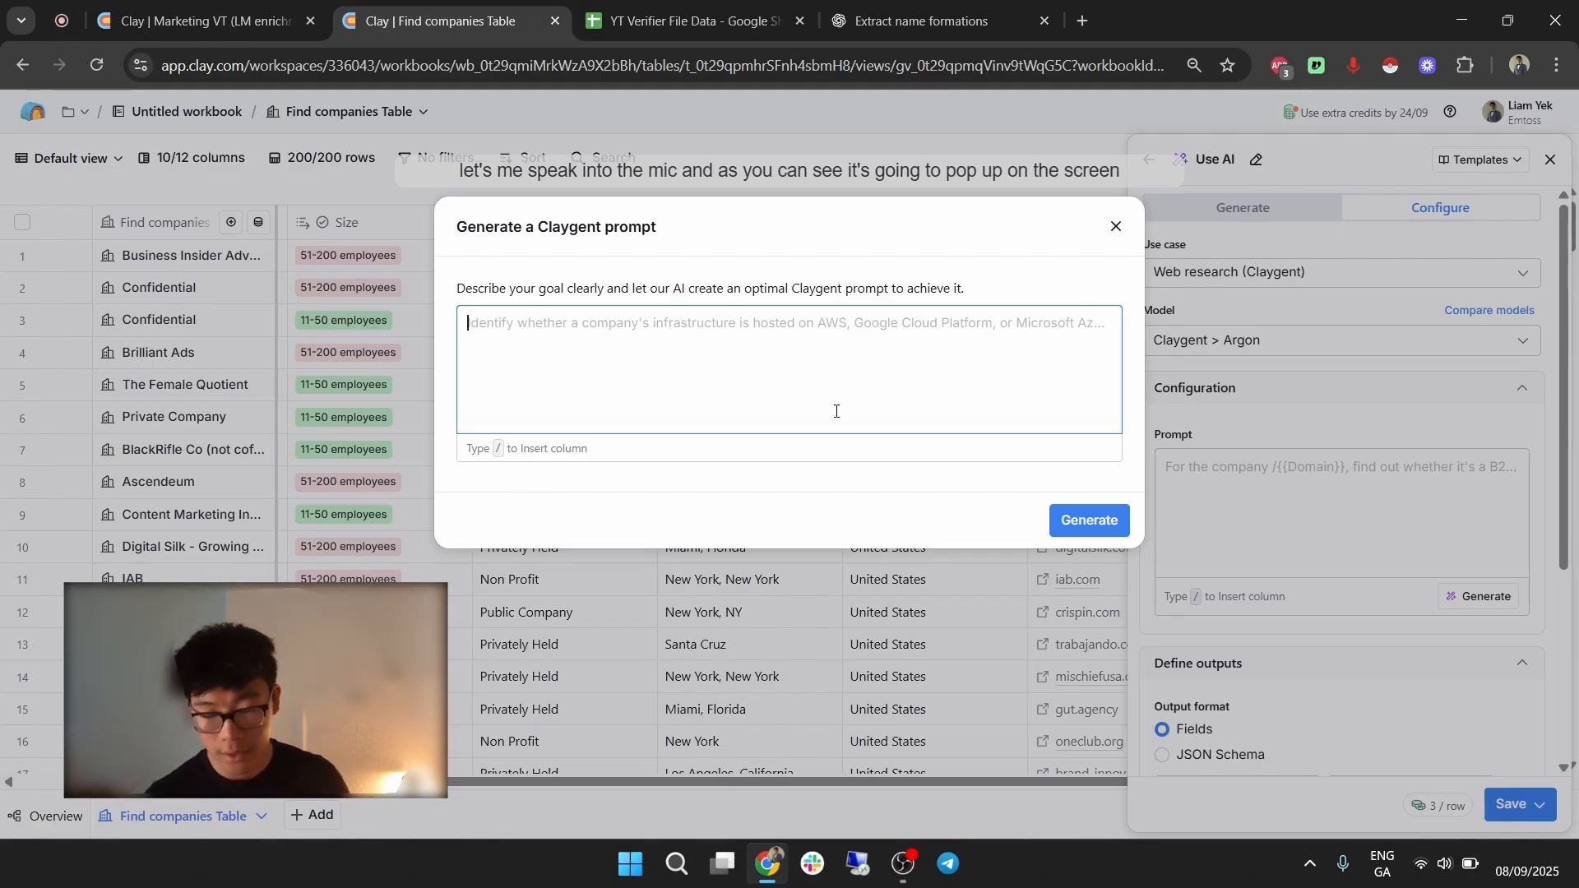
key(ctrl+a)
key(BackSpace)
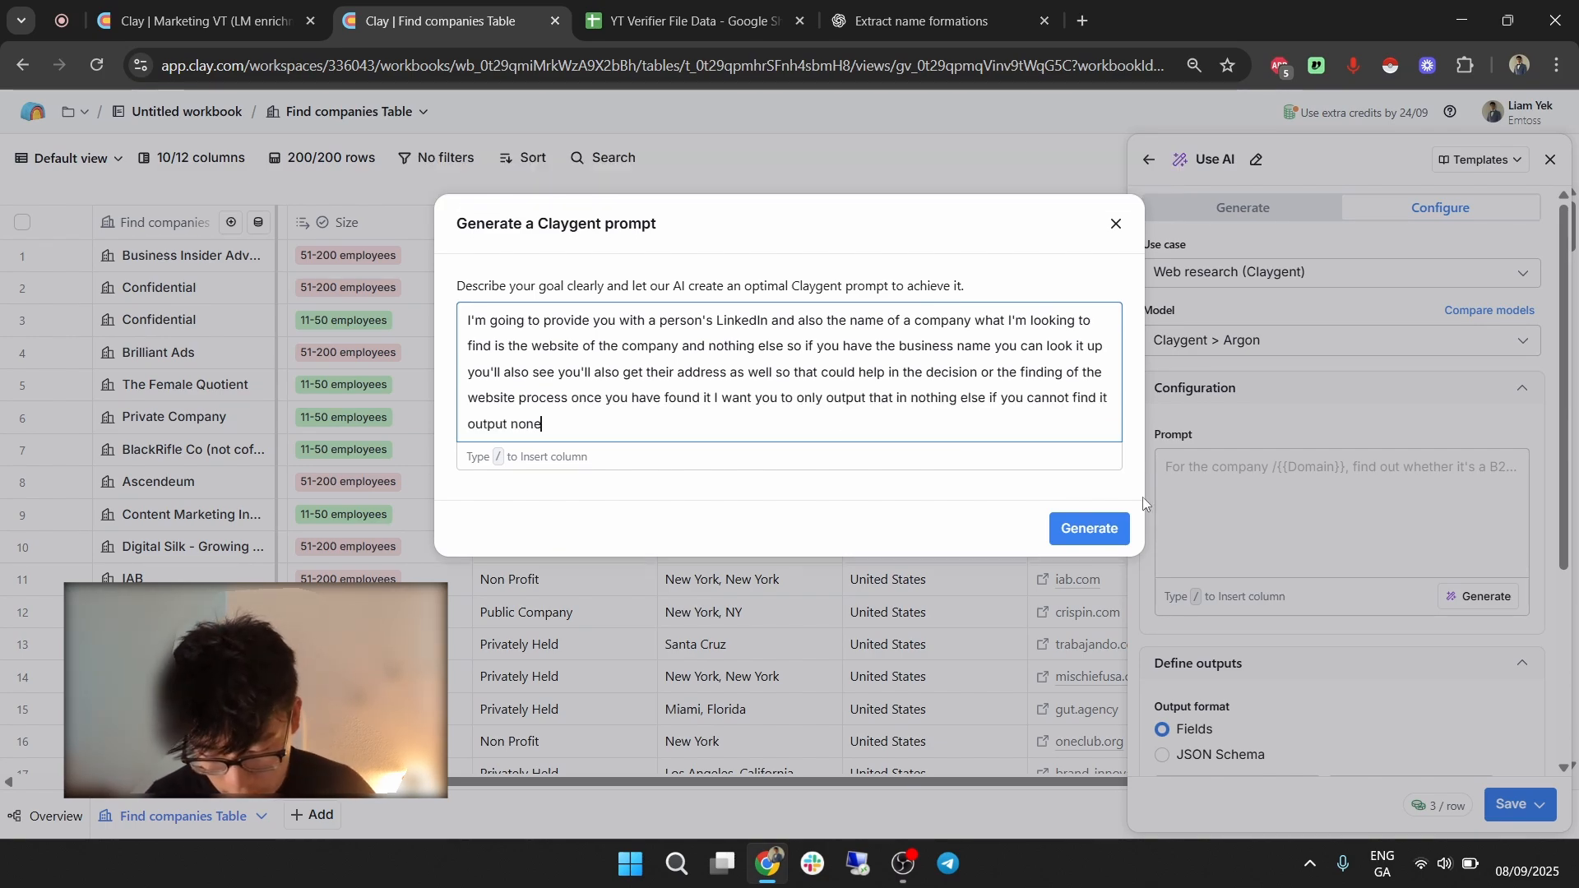
click(1124, 532)
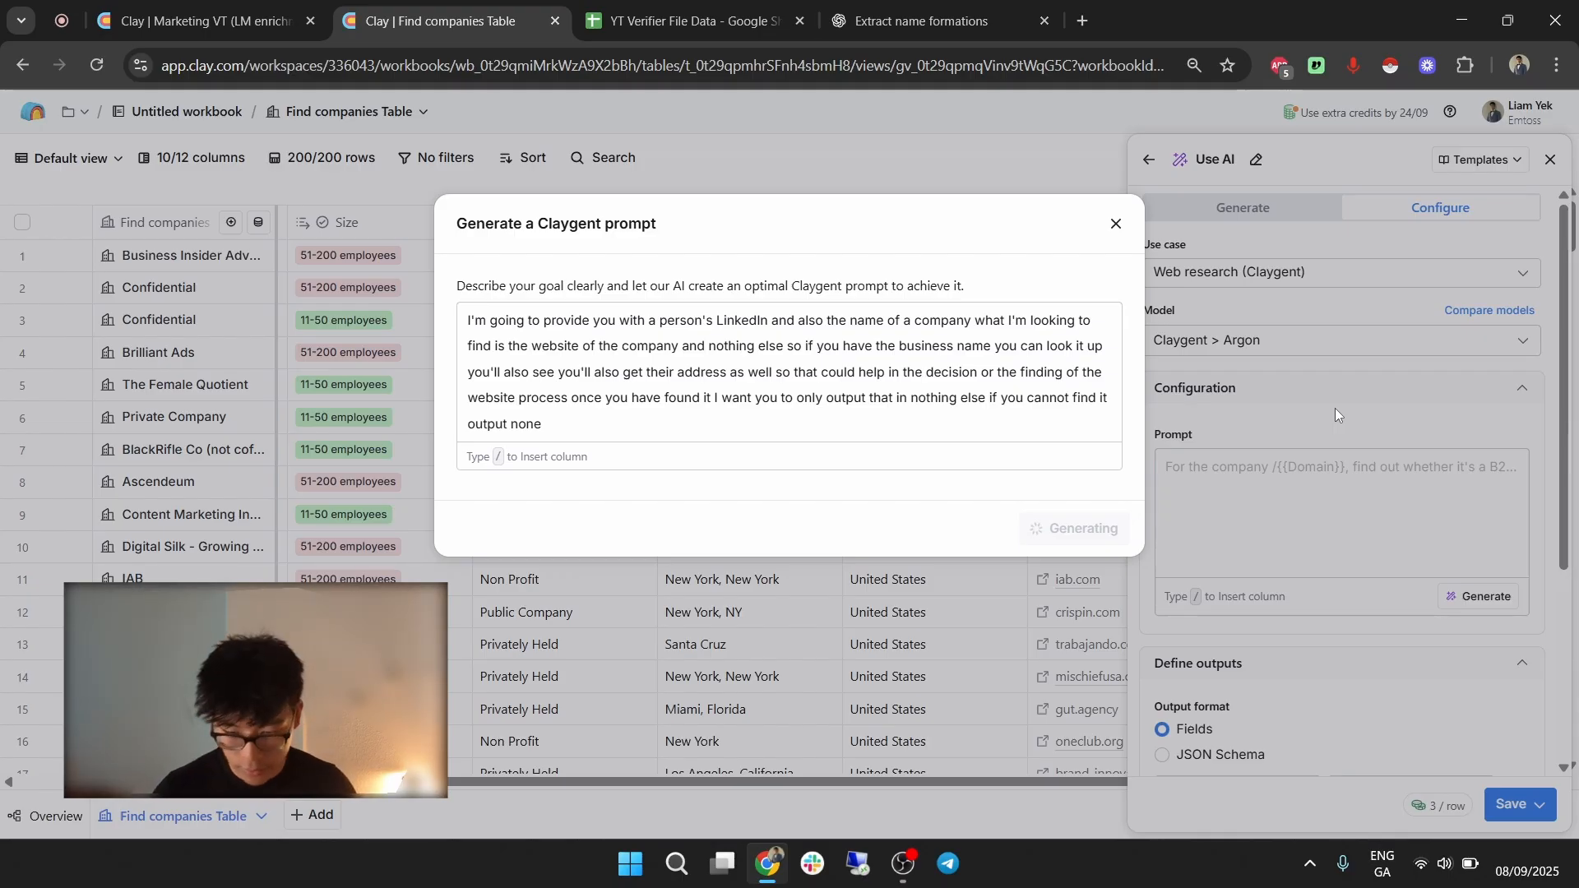
click(1355, 66)
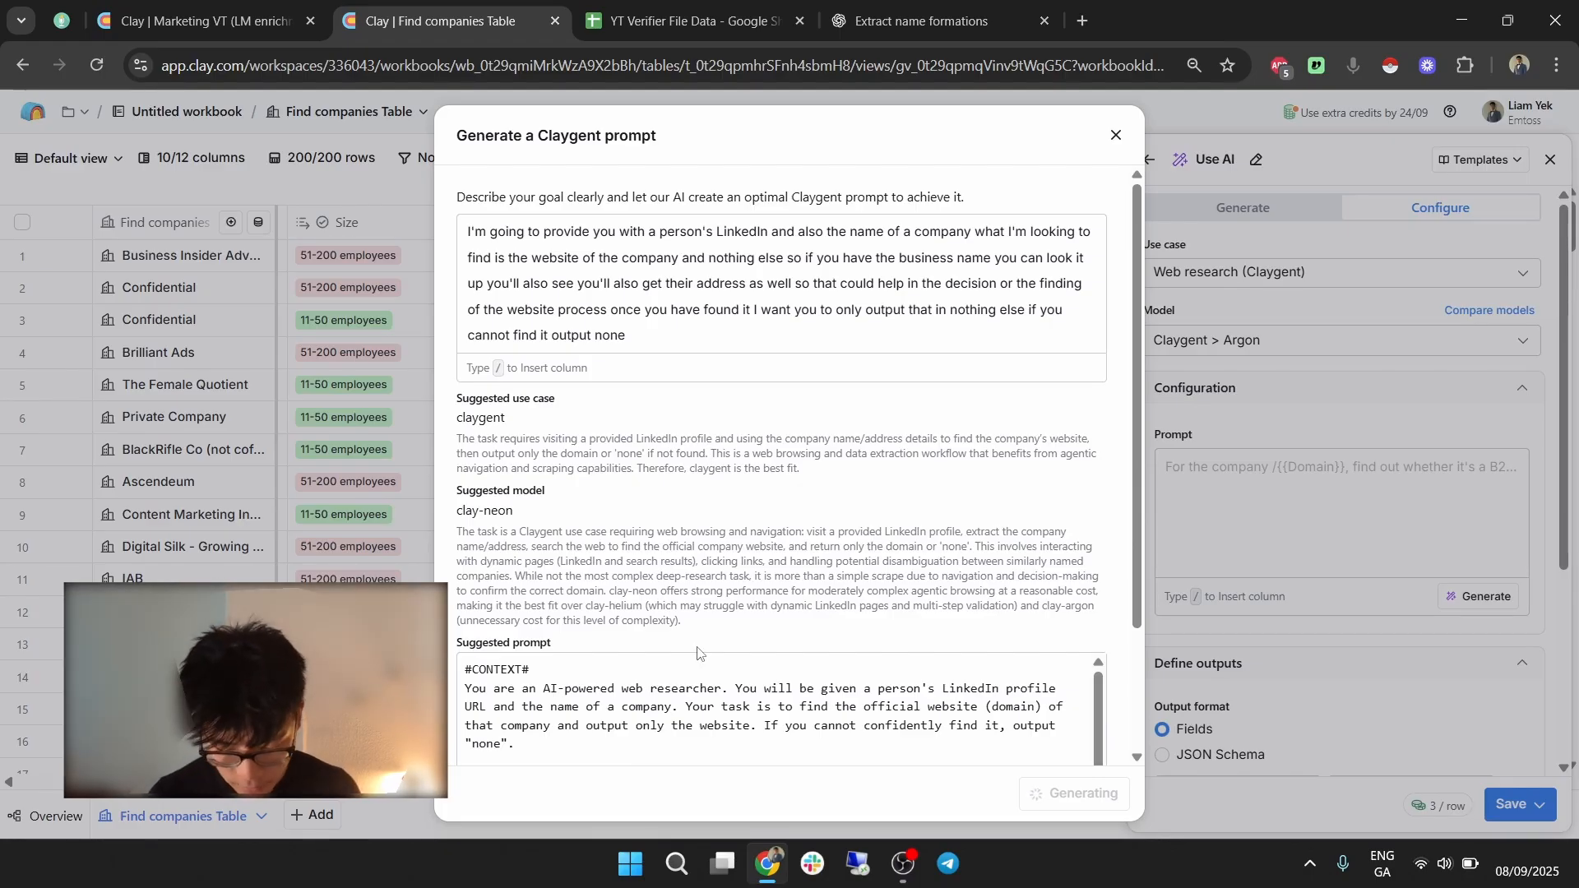
Review the suggested Claygent prompt and apply it to the column's configuration.
scroll(1004, 493, down, 2)
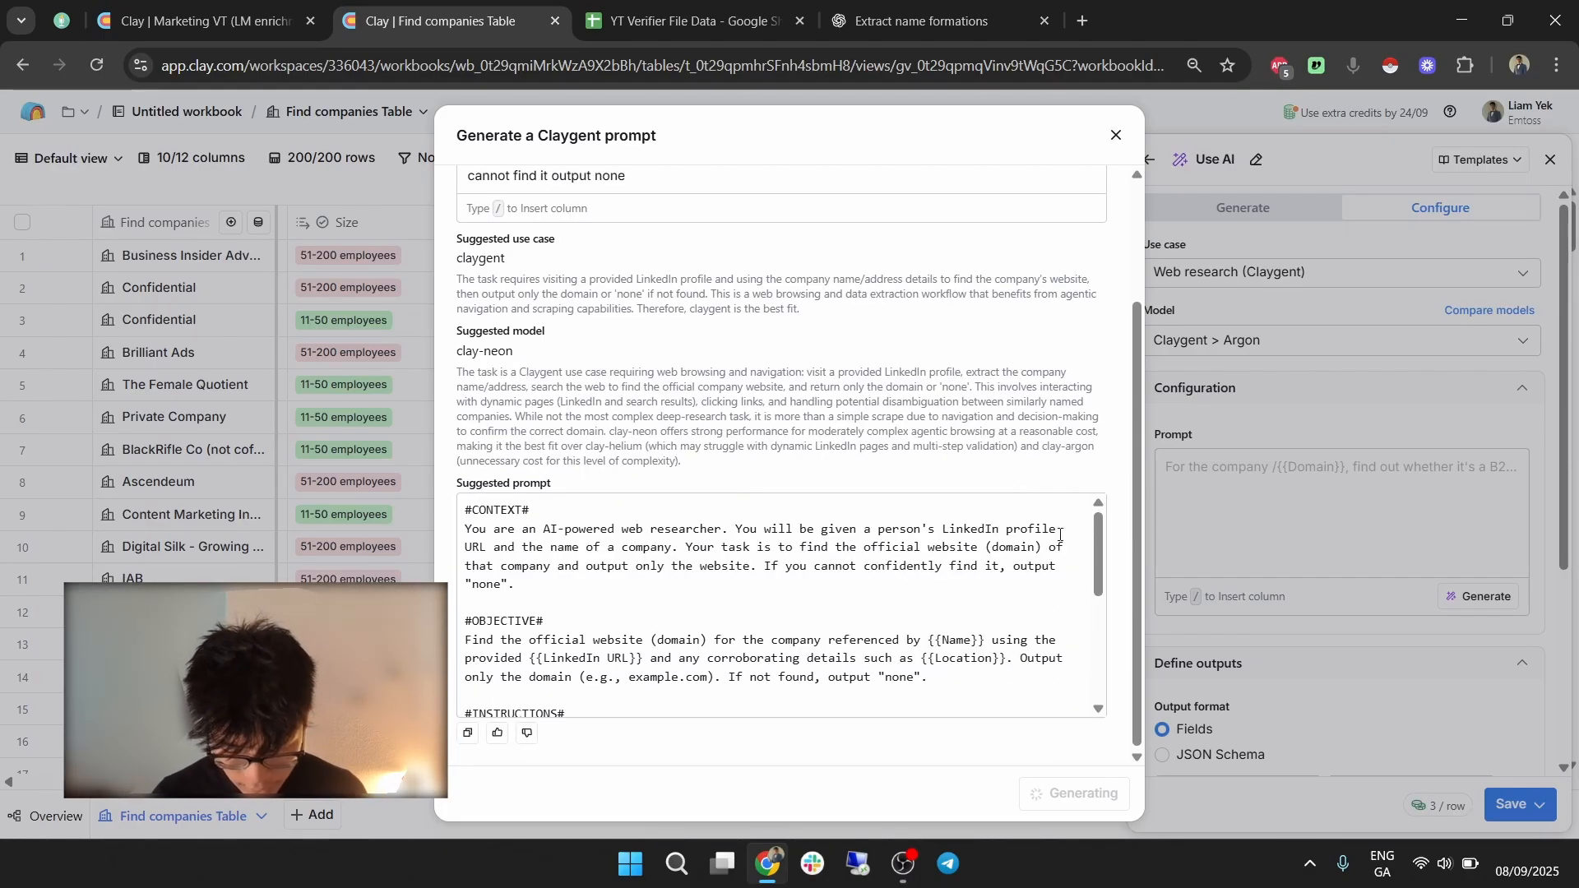
scroll(1060, 535, down, 4)
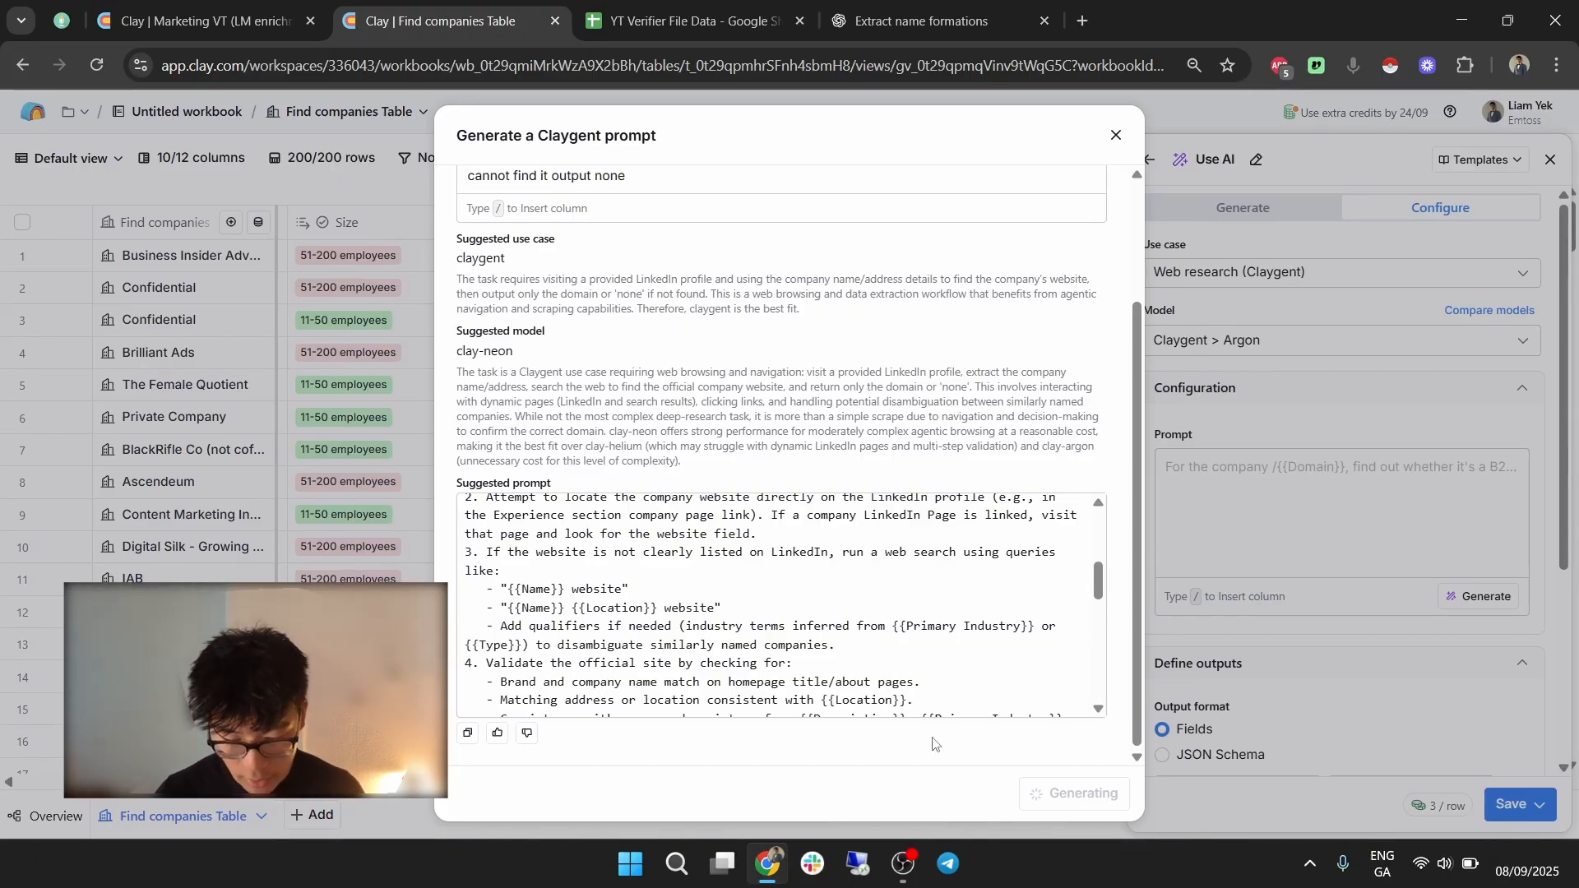
click(1074, 794)
Turn off the toggles on the LinkedIn URL and Location references in the prompt's OBJECTIVE section.
scroll(1369, 607, down, 2)
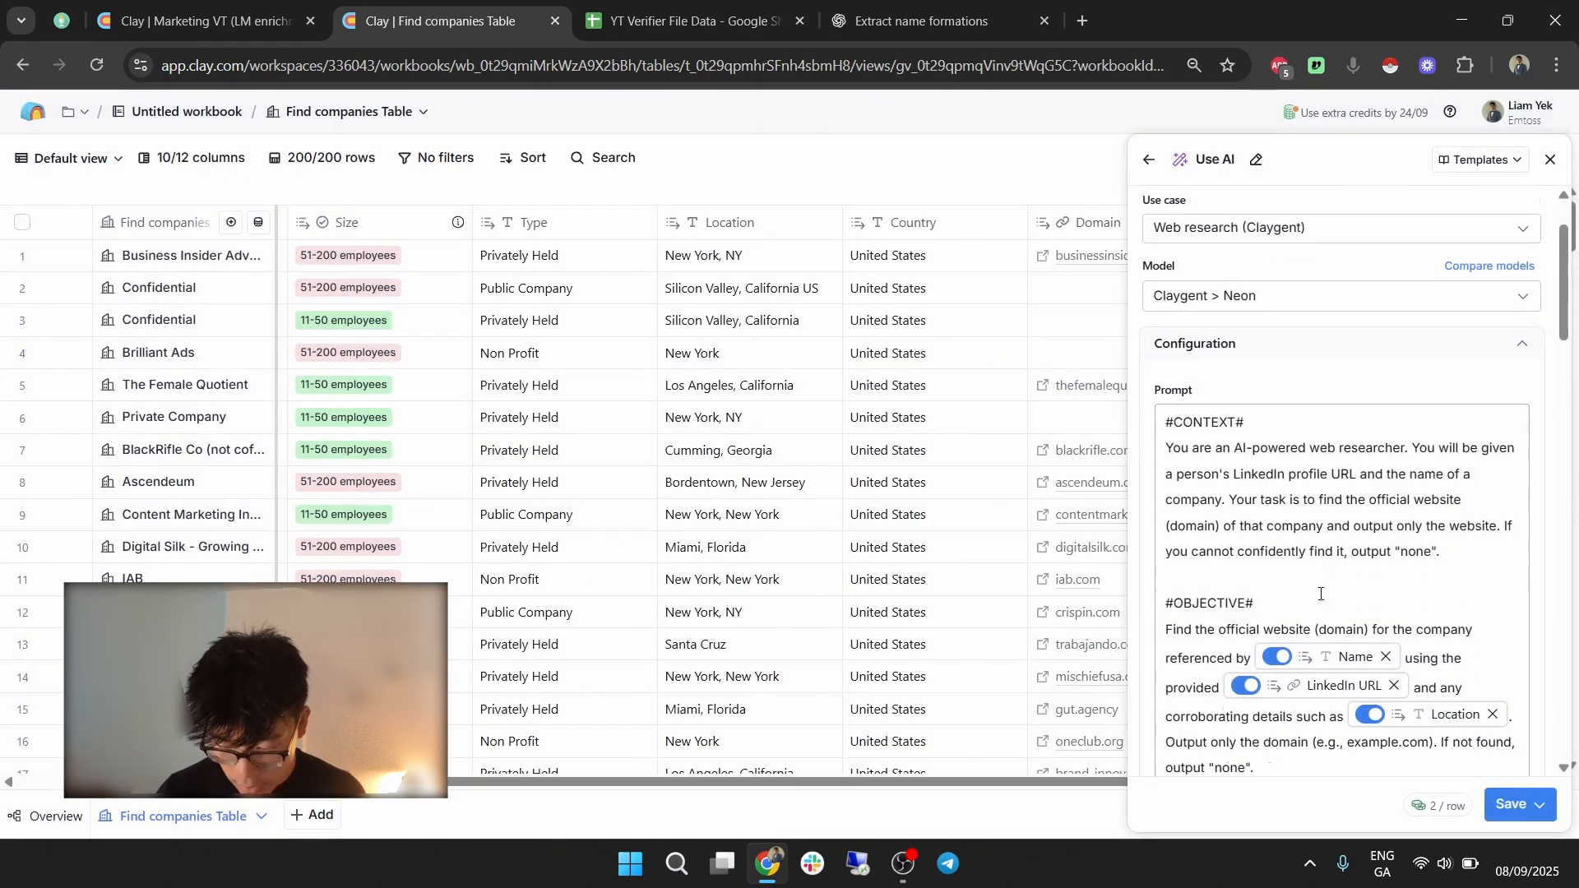
mouse_move(1282, 607)
click(1246, 627)
click(1369, 657)
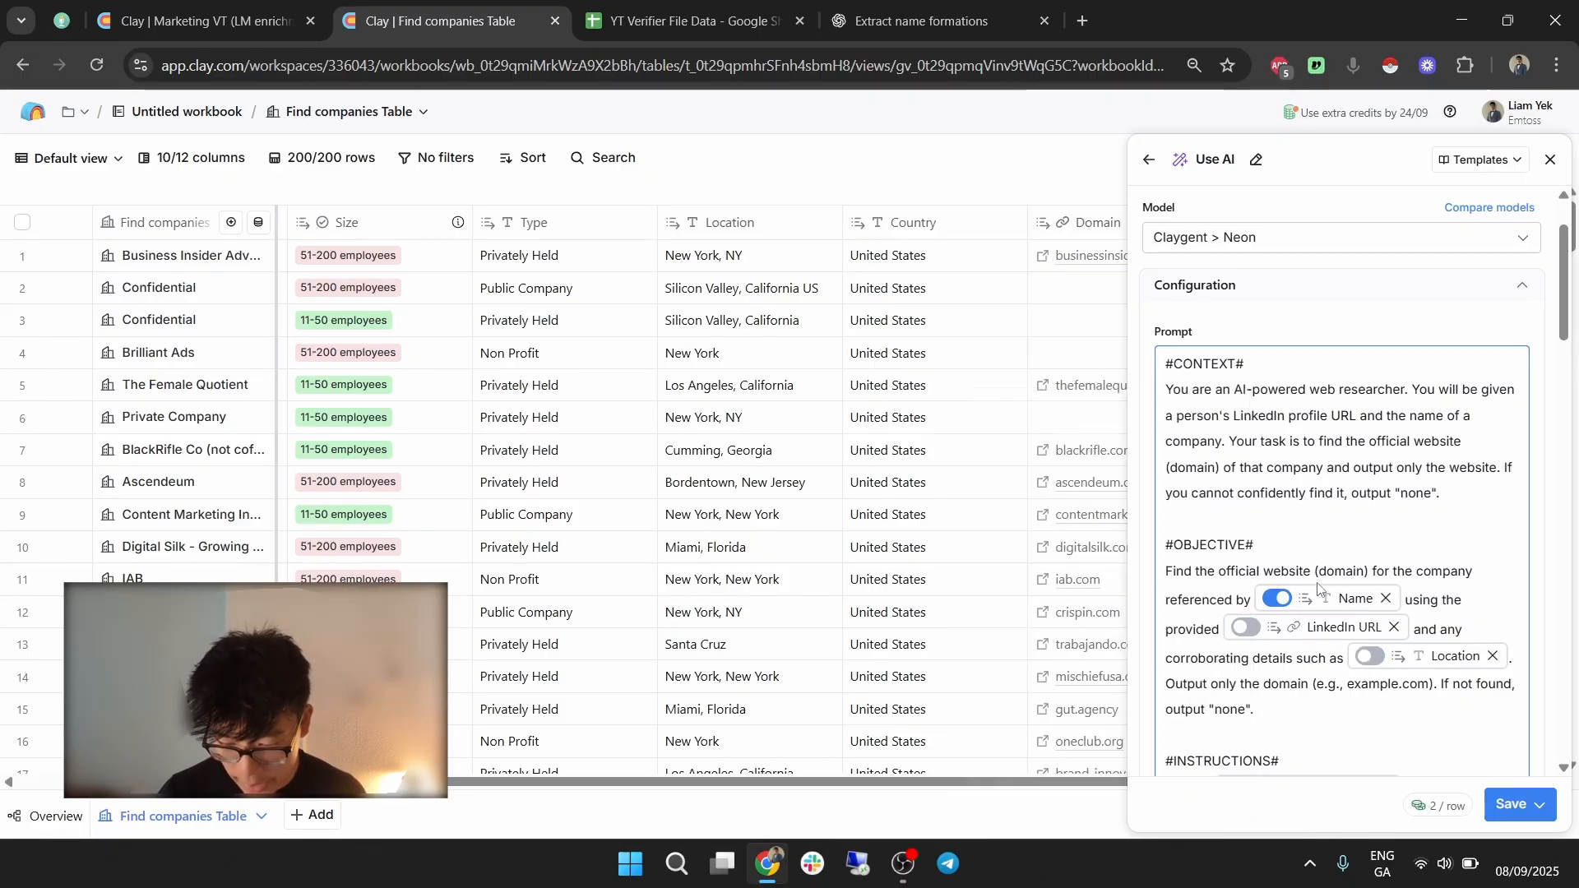
Switch the Claygent model to GPT 4o Mini and turn off the prompt's Size, Primary Industry, Description and Type references.
click(1239, 236)
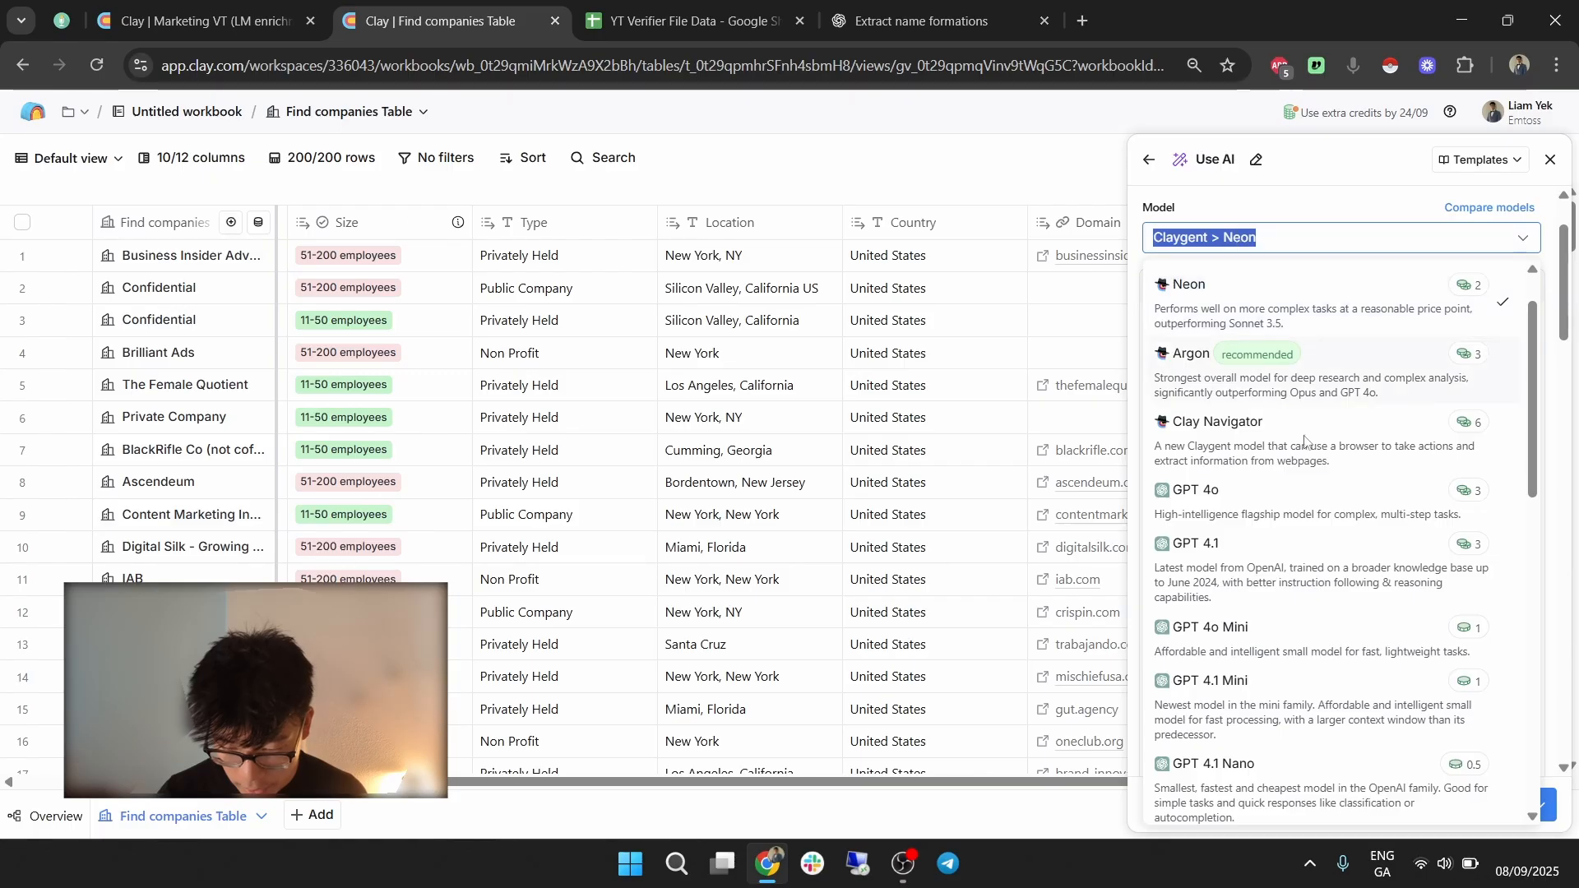
click(1357, 625)
scroll(1333, 607, down, 7)
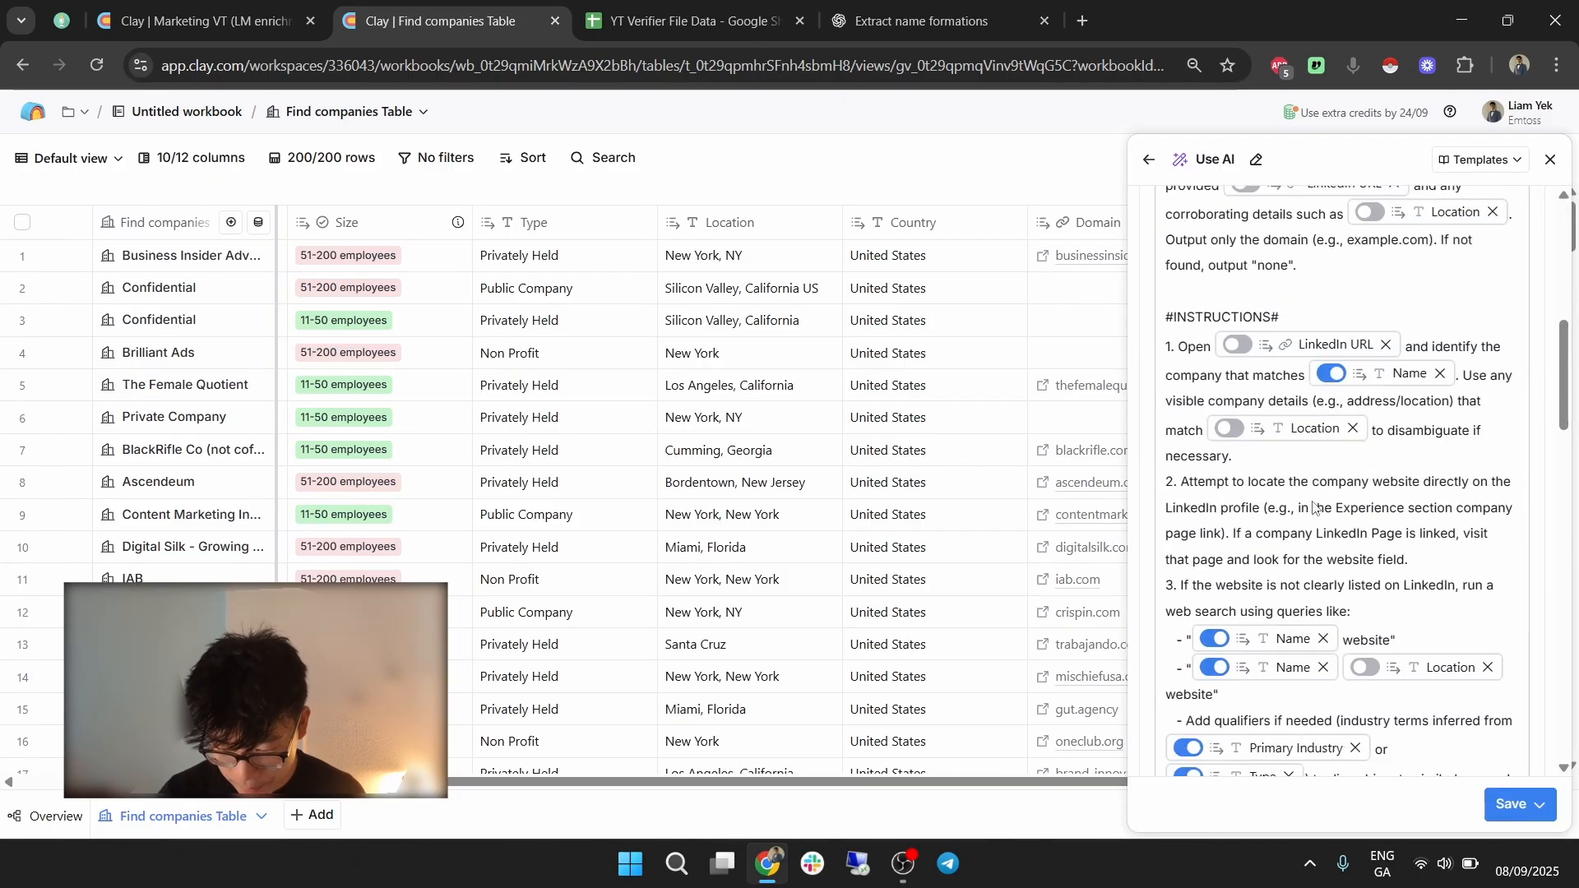
scroll(1357, 644, down, 5)
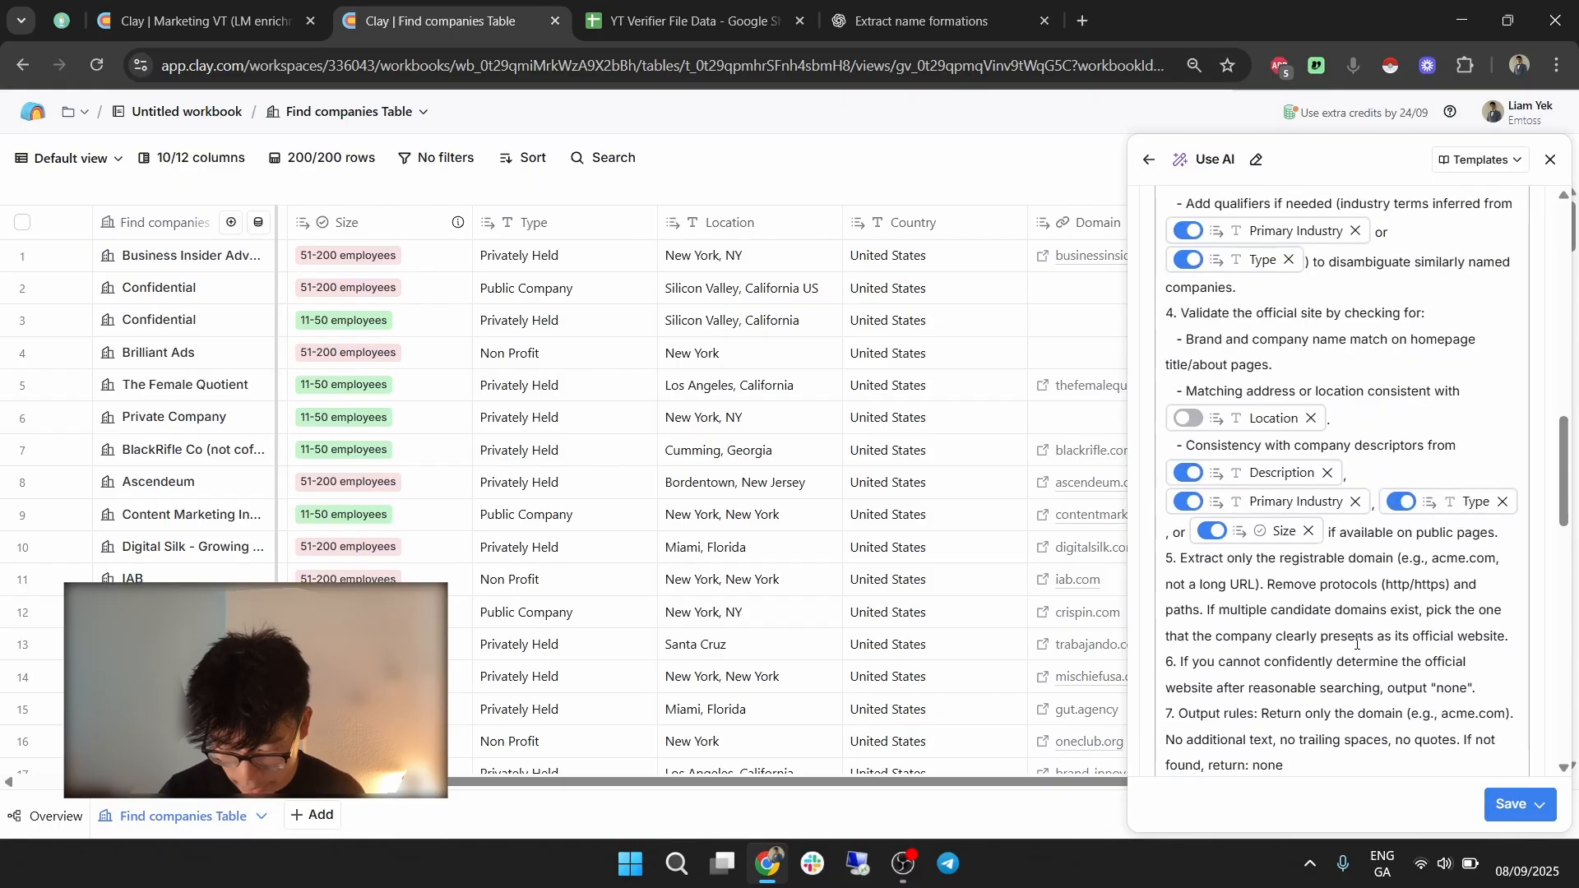
click(1216, 532)
click(1188, 503)
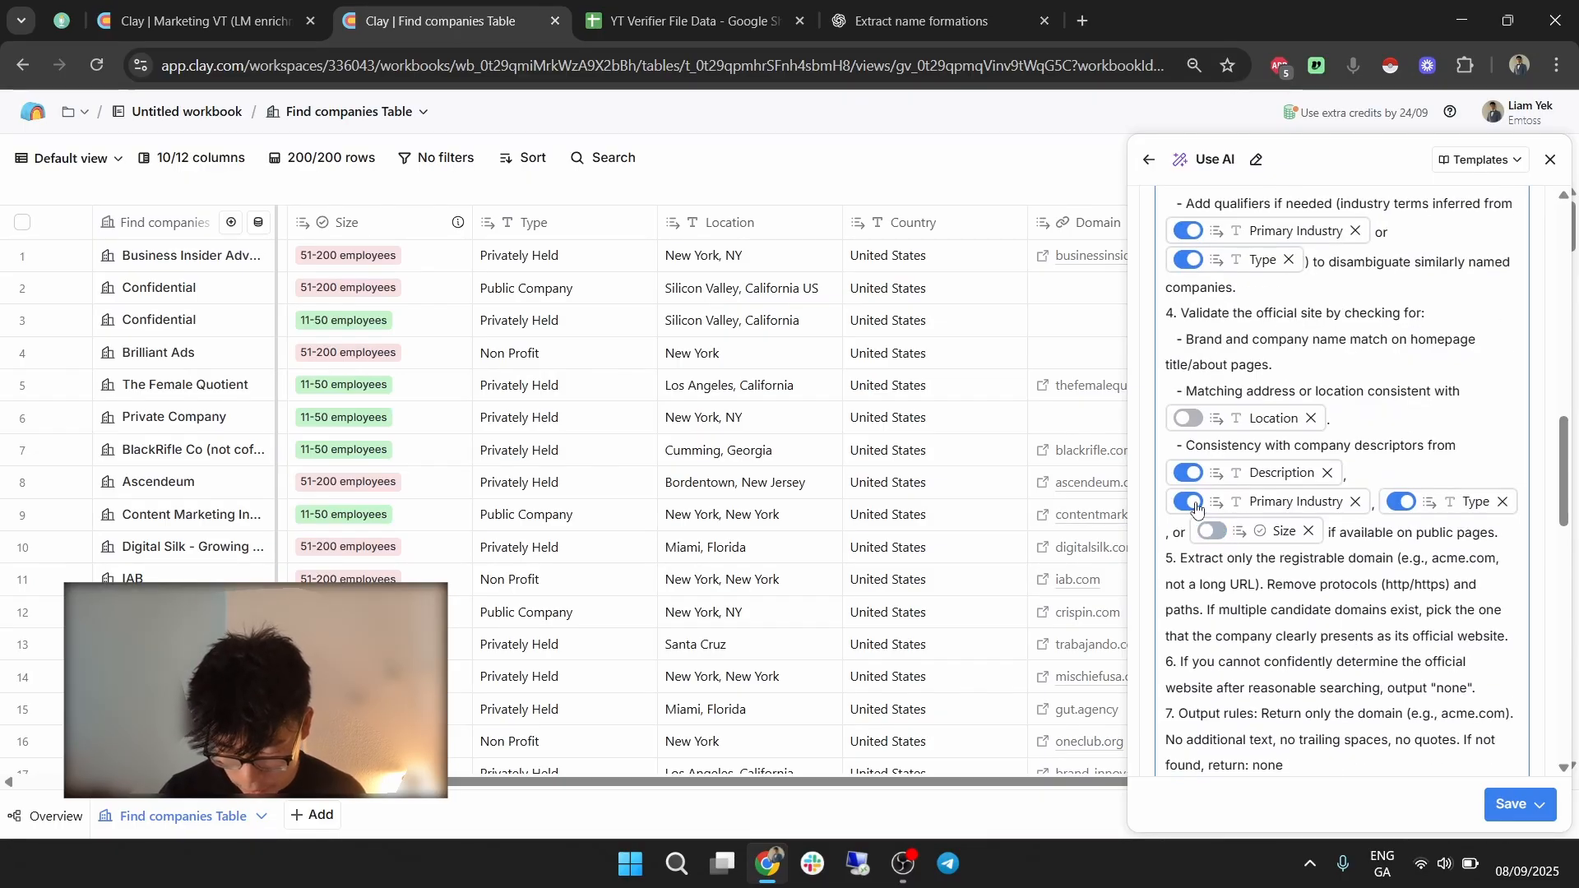
click(1193, 476)
click(1401, 501)
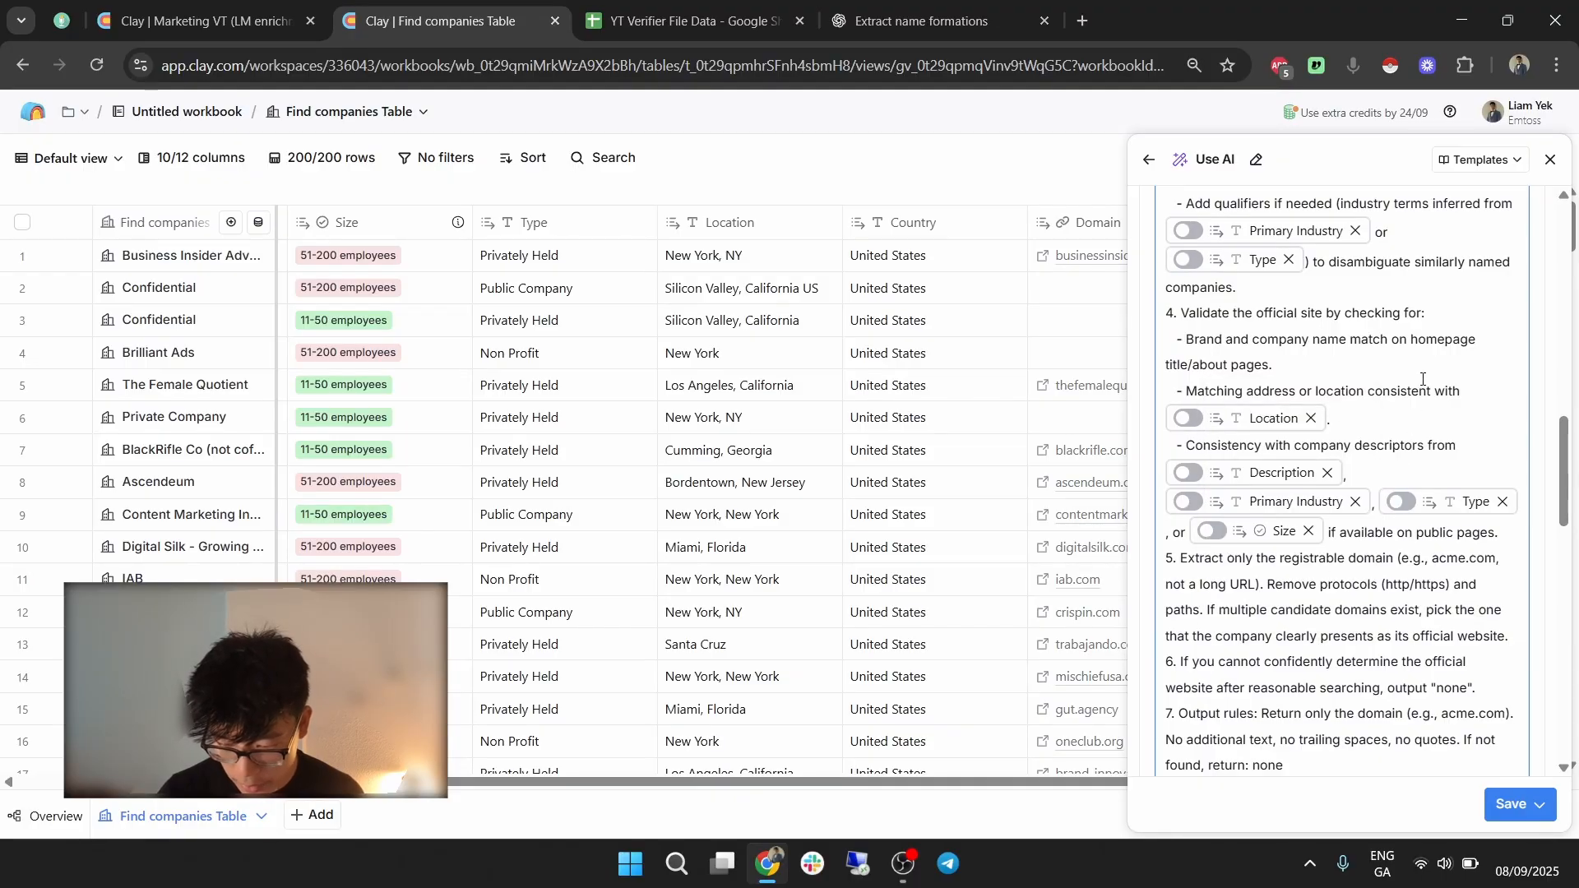
Generate a conditional run formula for the Claygent column from the description "Only run if website is empty", referencing the Find companies website field.
scroll(1424, 395, up, 4)
scroll(1422, 461, down, 10)
scroll(1422, 470, down, 10)
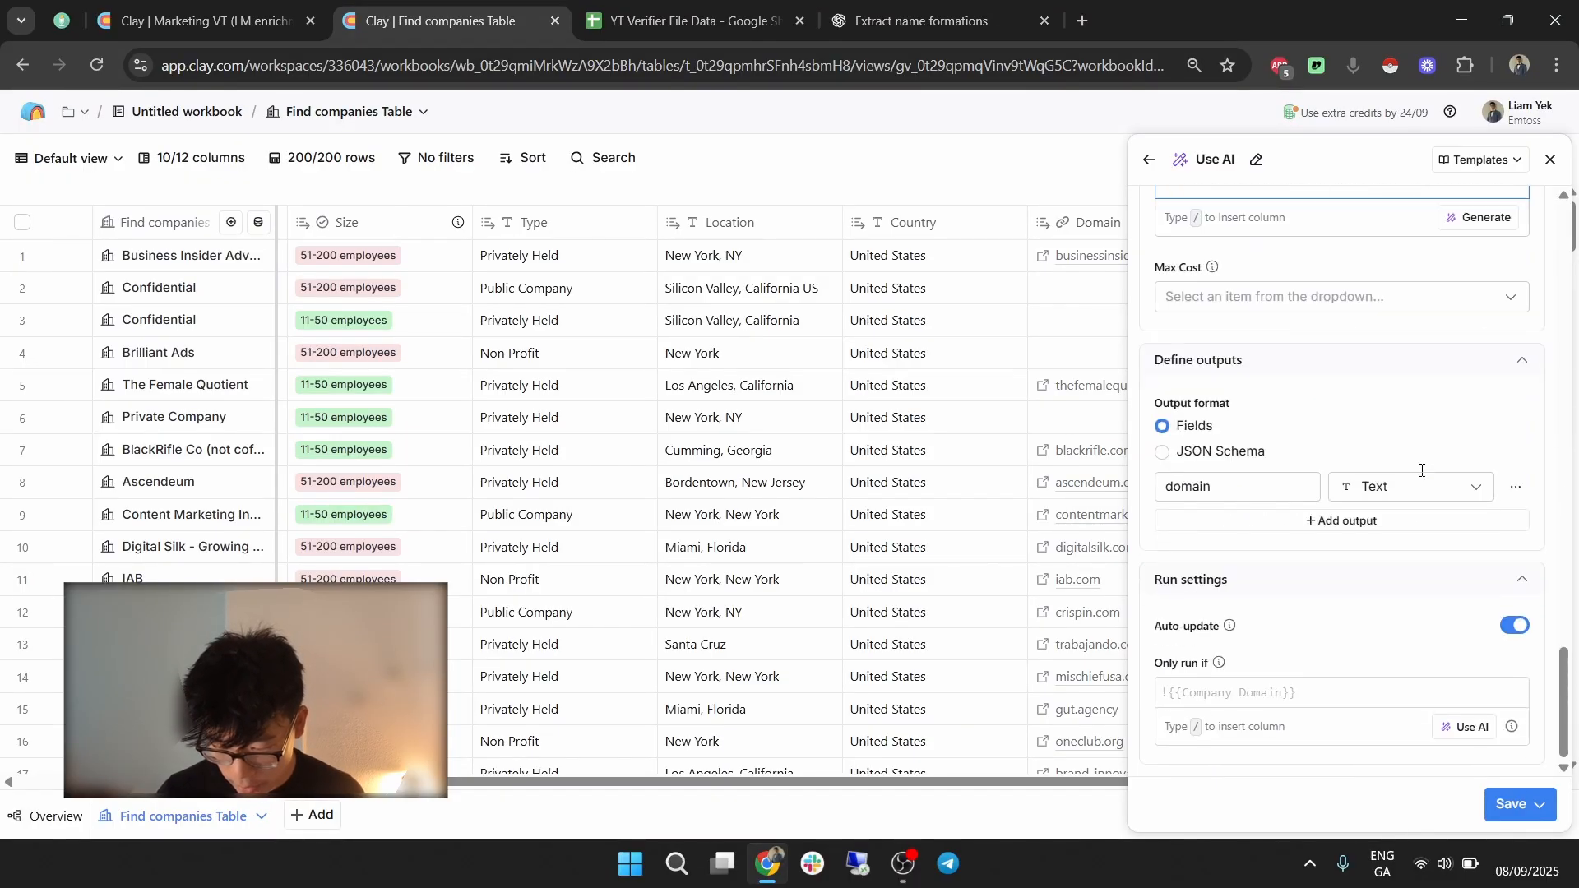
scroll(867, 592, right, 5)
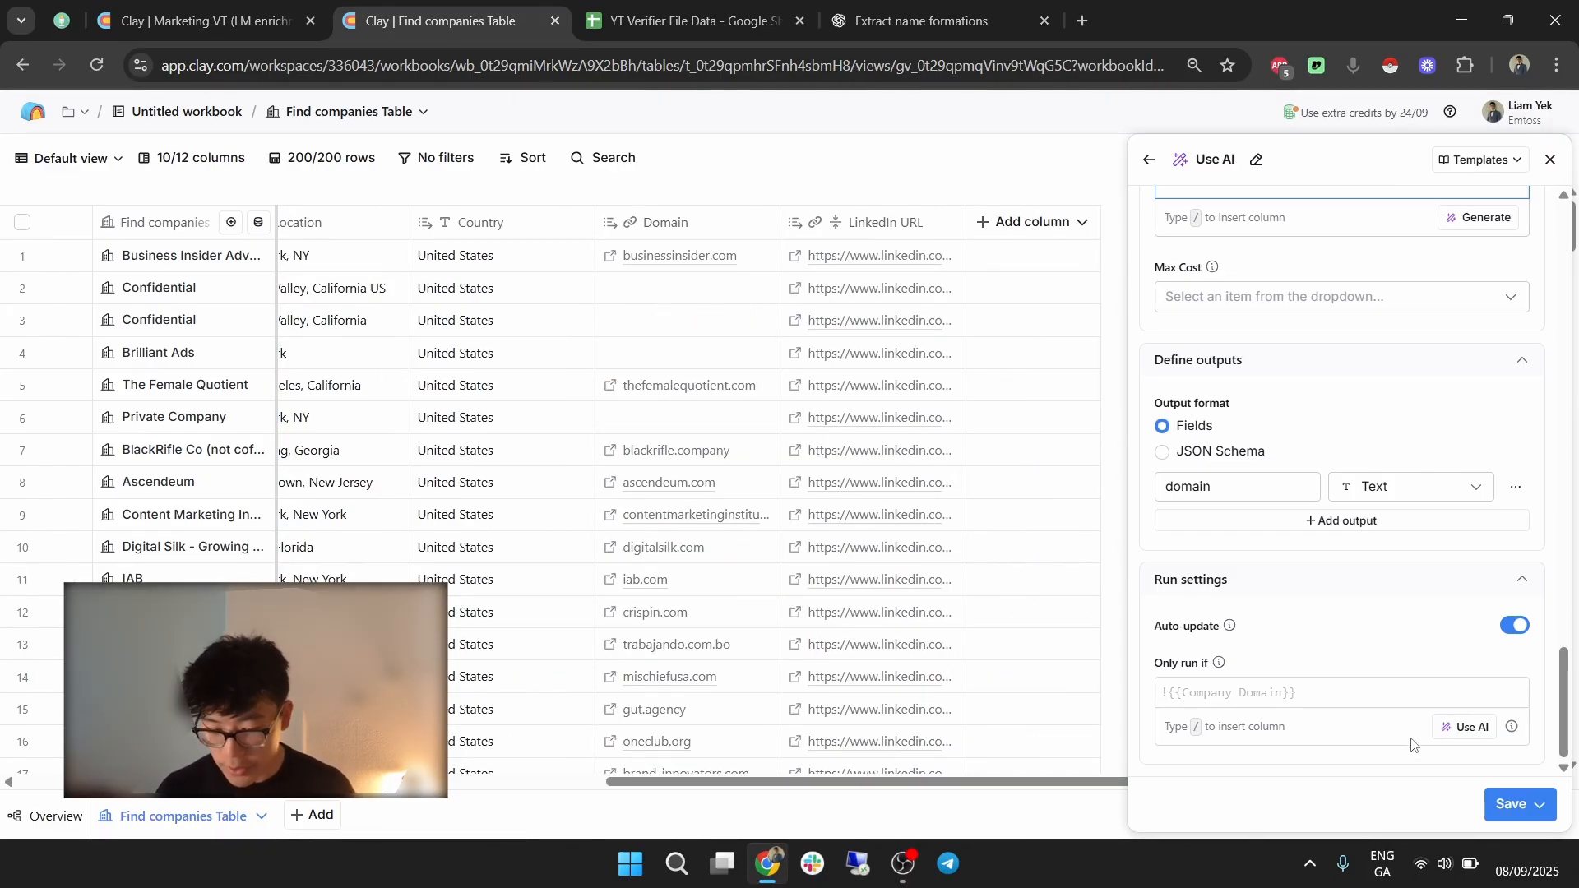
click(1469, 730)
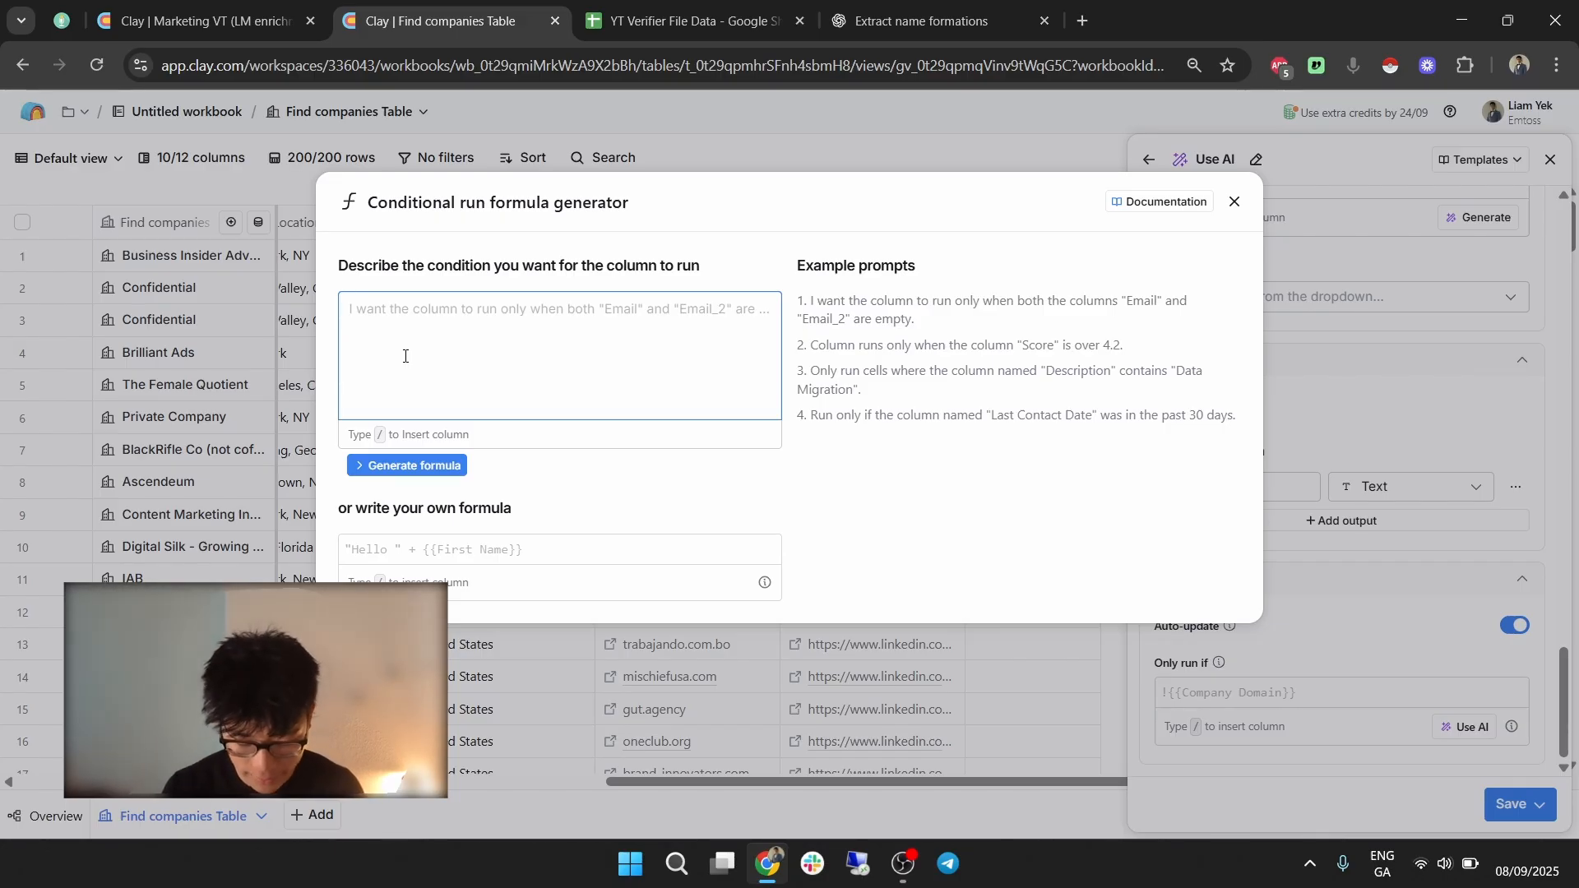
text(Only run if )
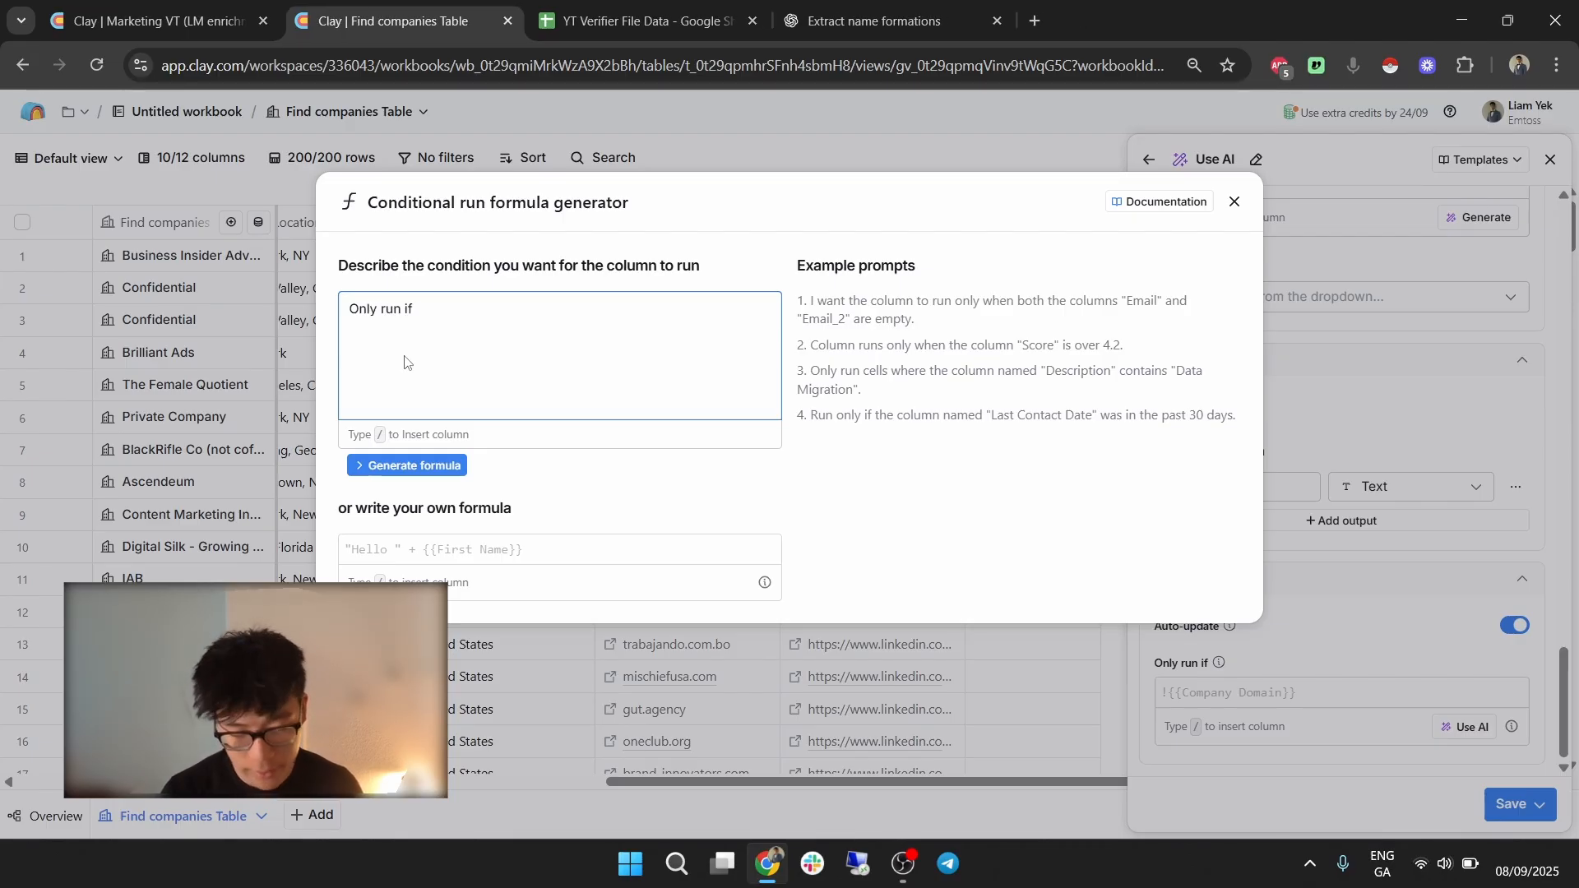
text(/web)
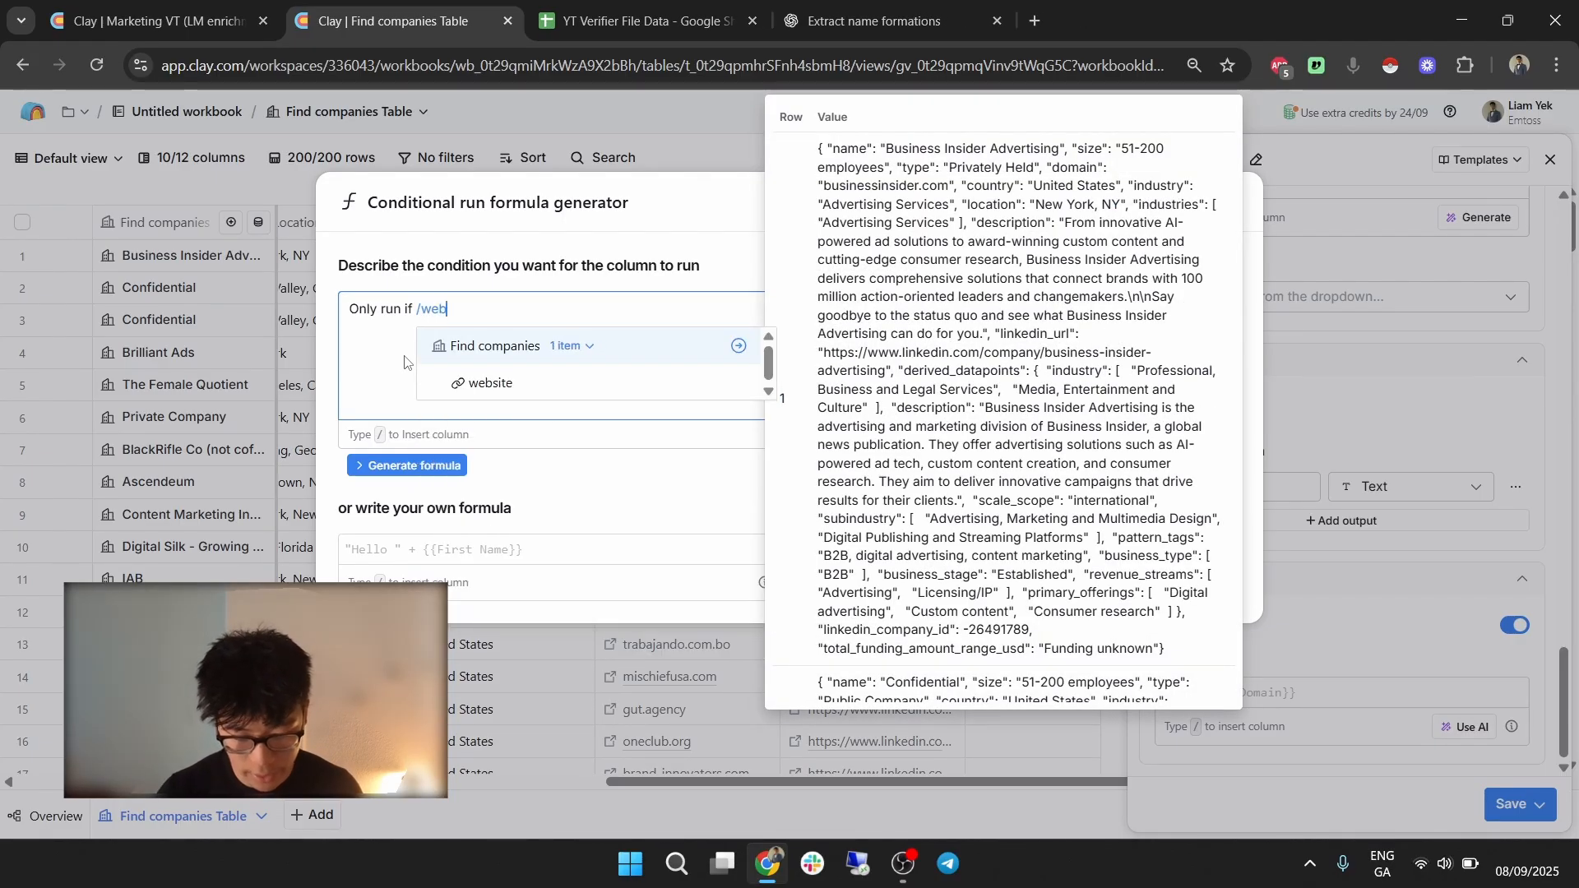
click(448, 375)
text(is empty)
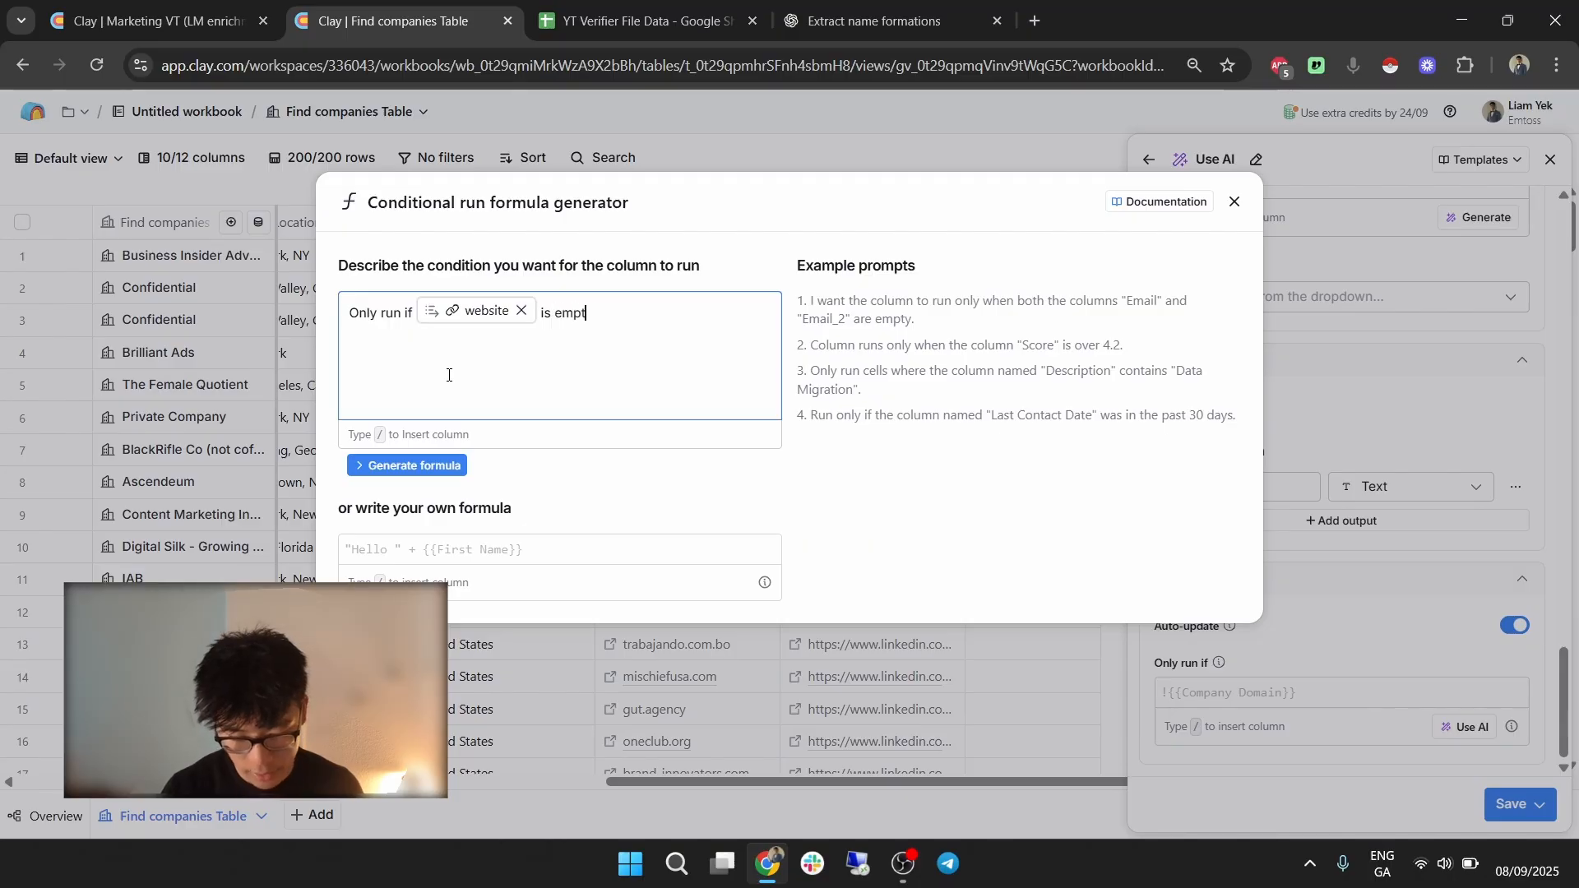
click(448, 466)
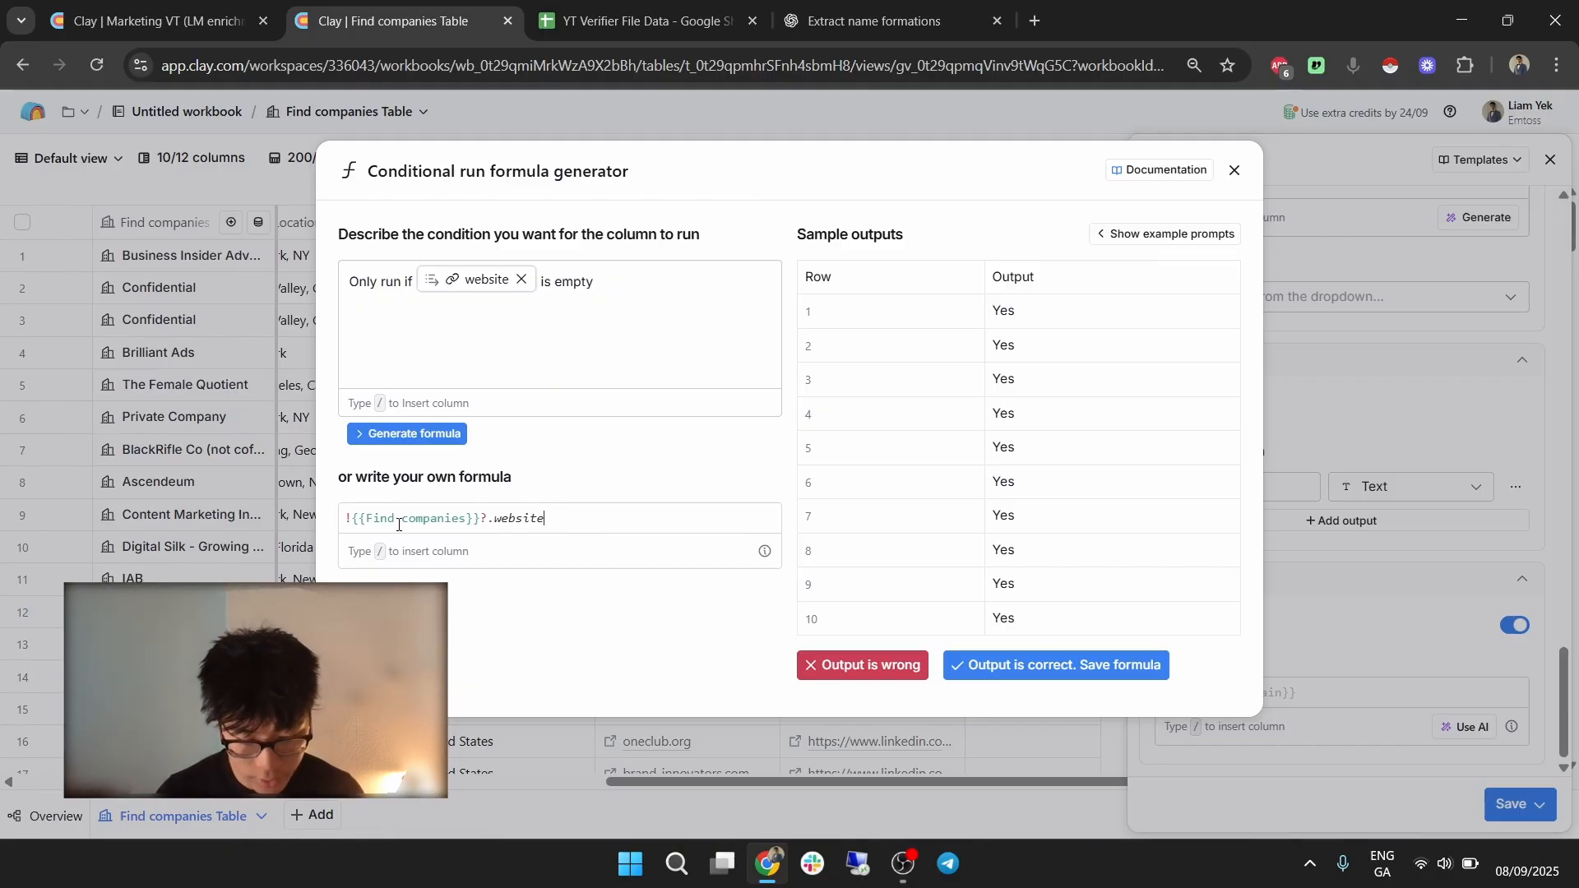
Replace the website reference in the run condition with the Domain column, regenerate the formula and save it as the run condition.
key(ctrl+a)
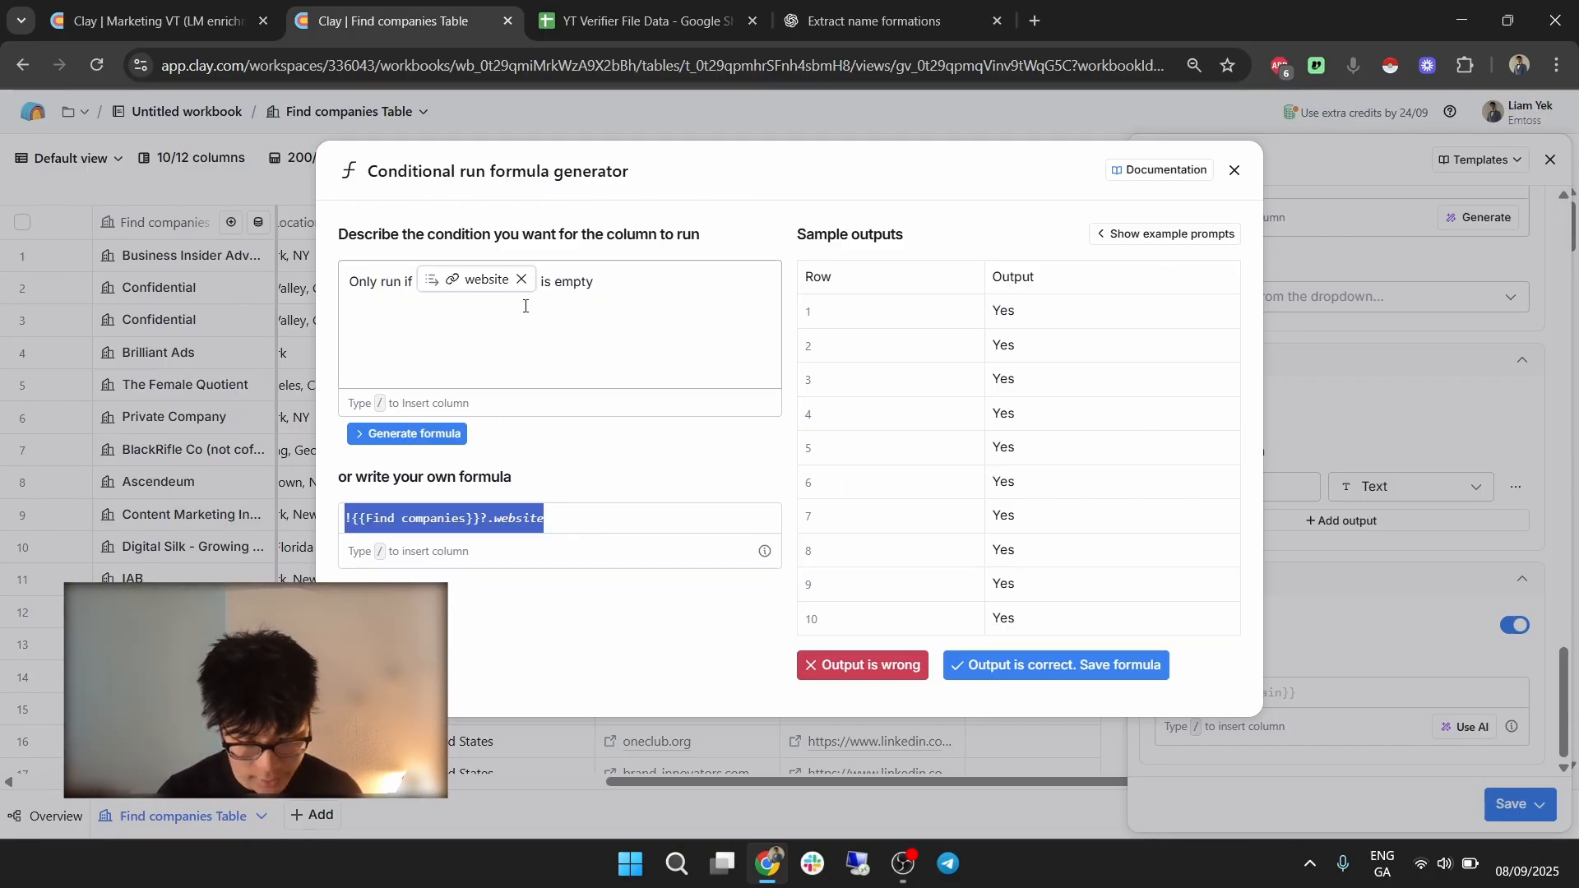
click(522, 280)
text(/)
scroll(592, 592, down, 1)
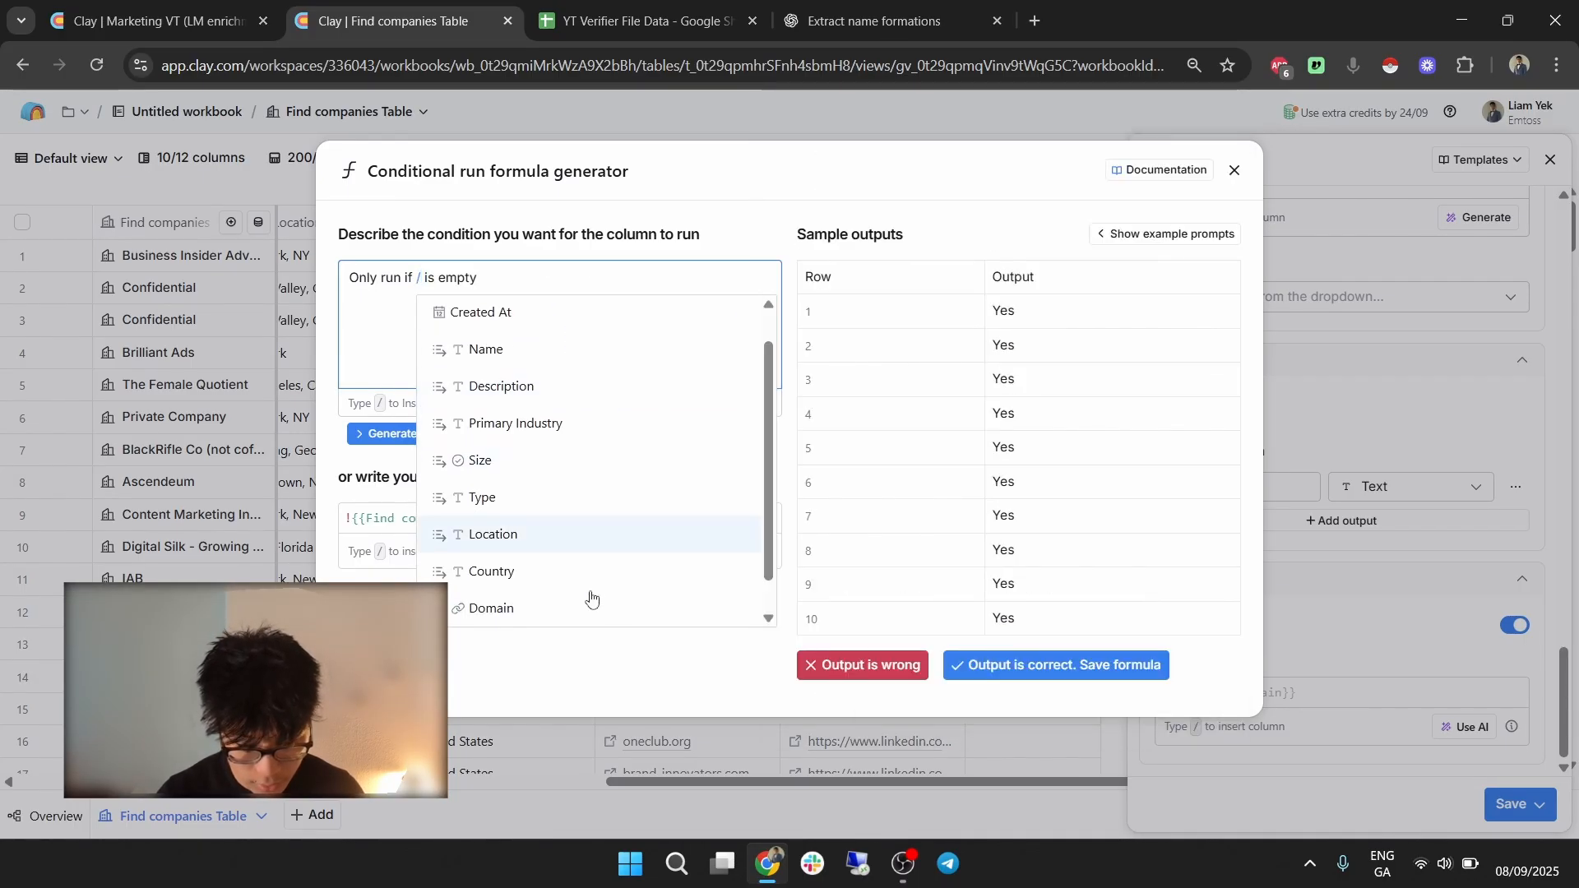
click(589, 605)
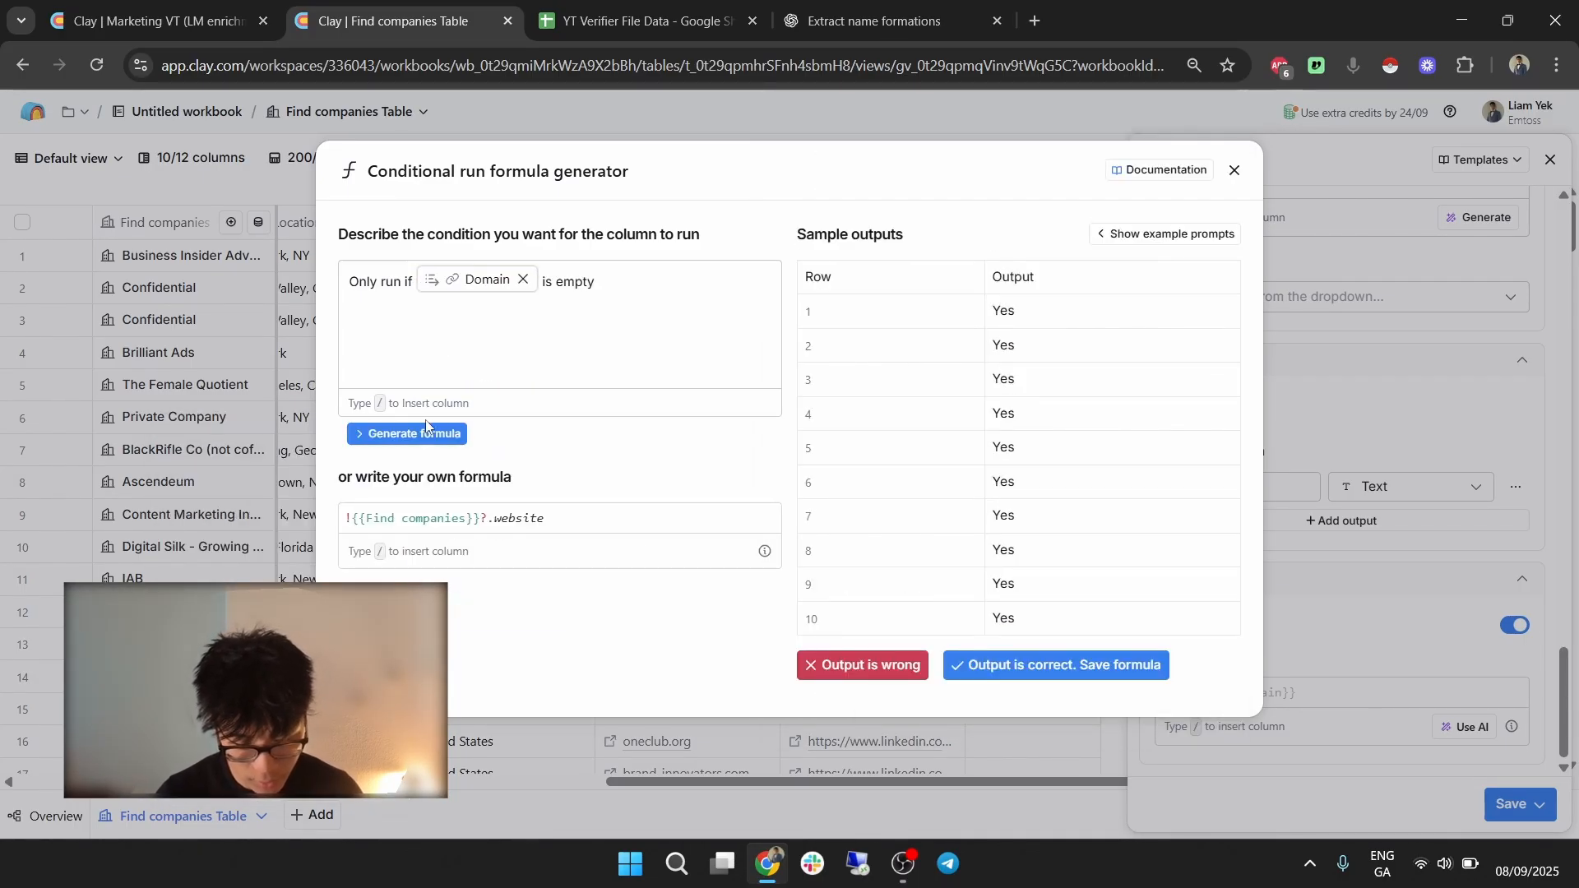
click(416, 433)
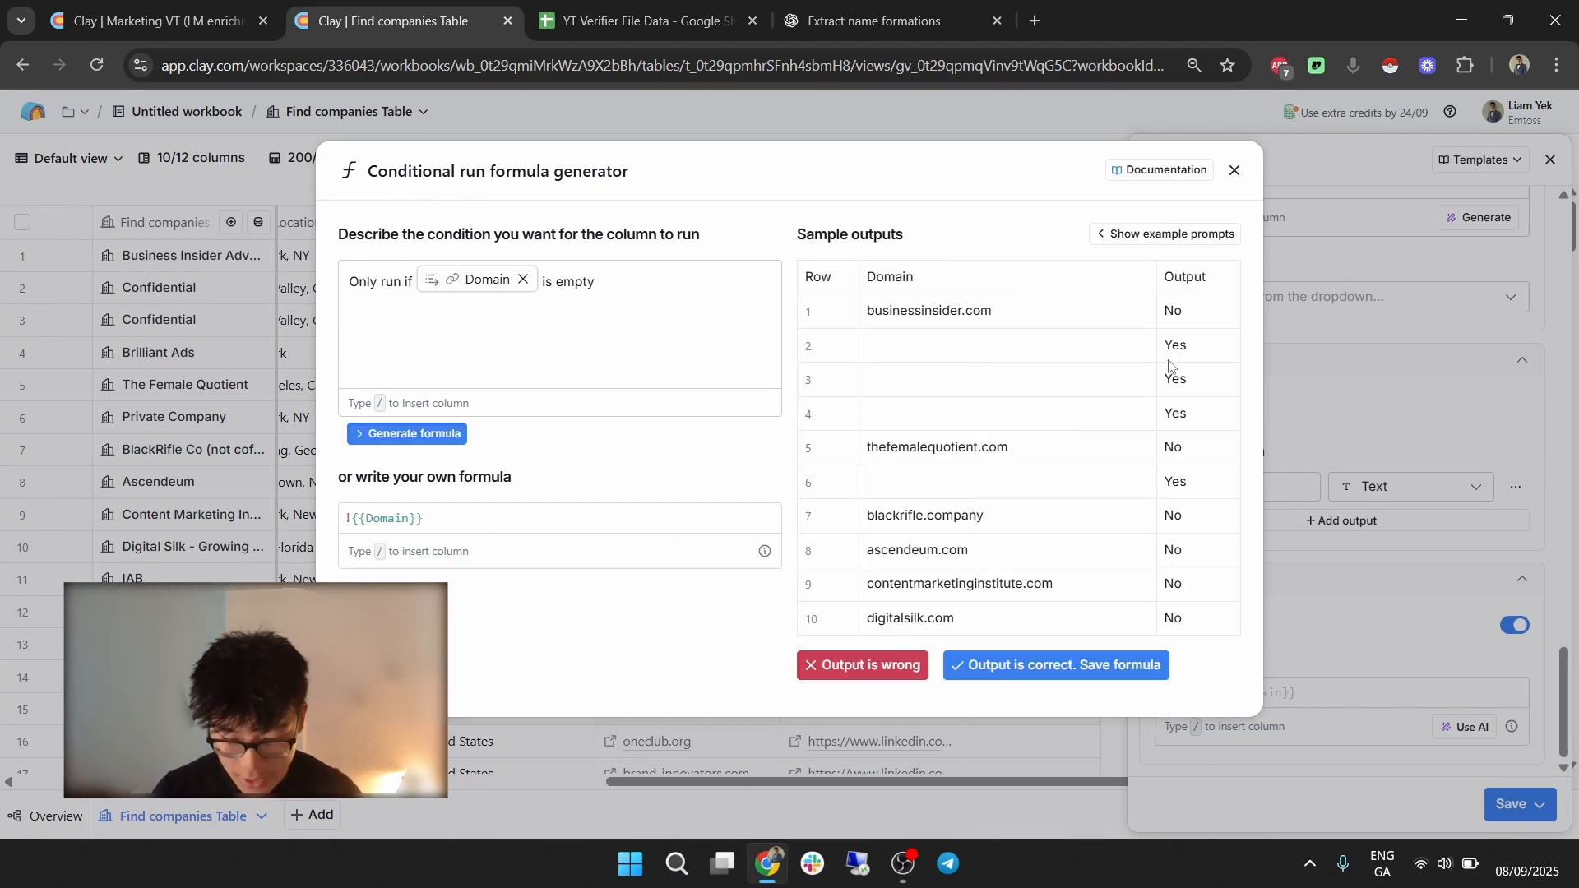
drag(1186, 316, 1173, 310)
click(1038, 231)
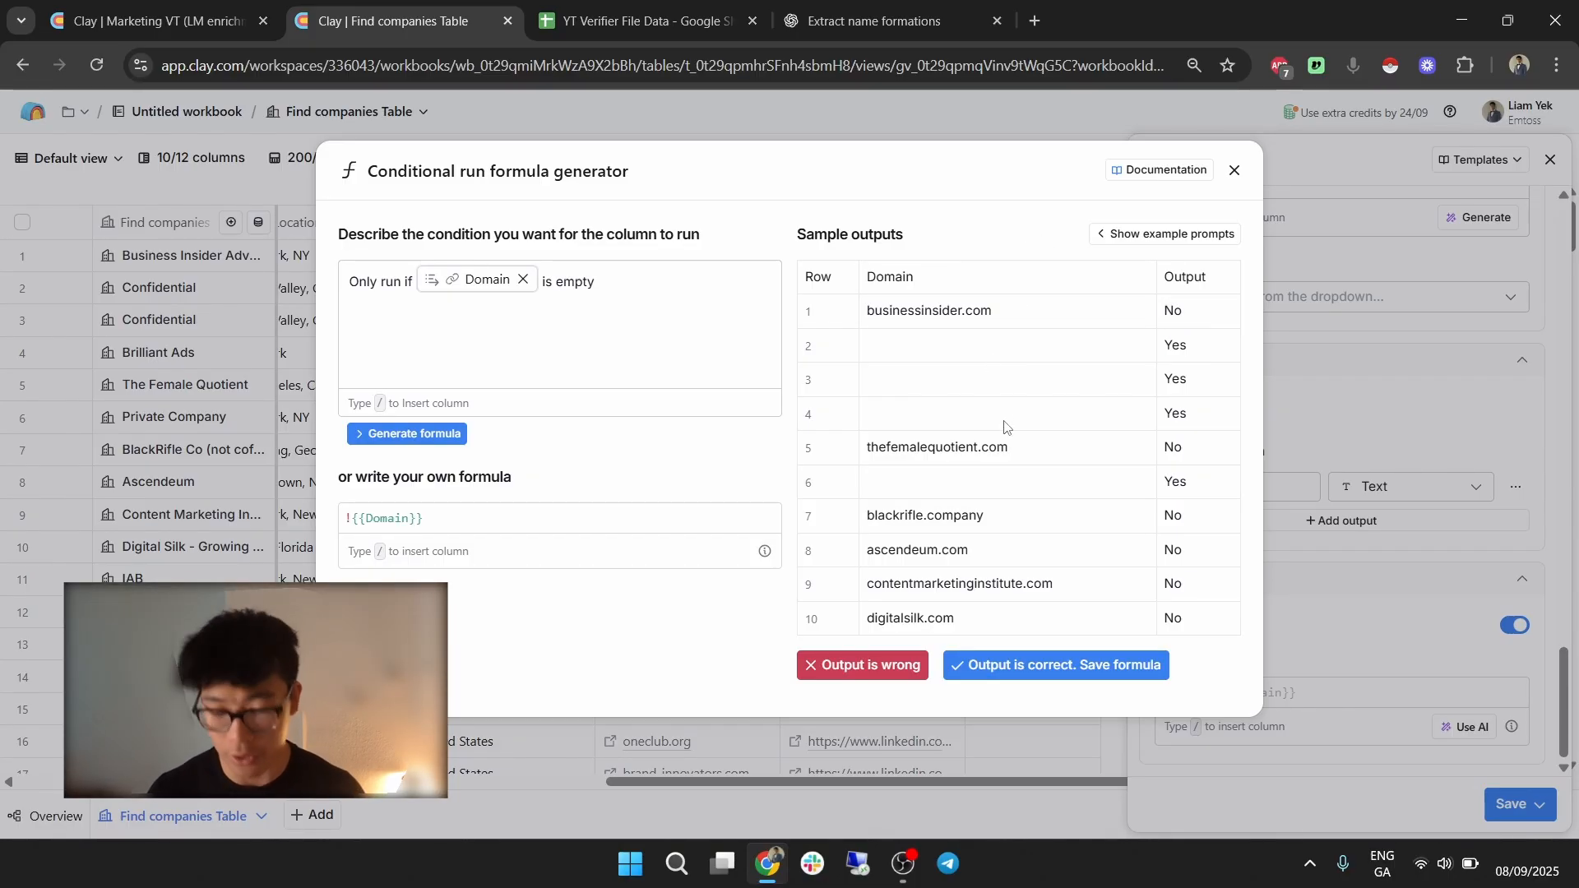
click(1048, 667)
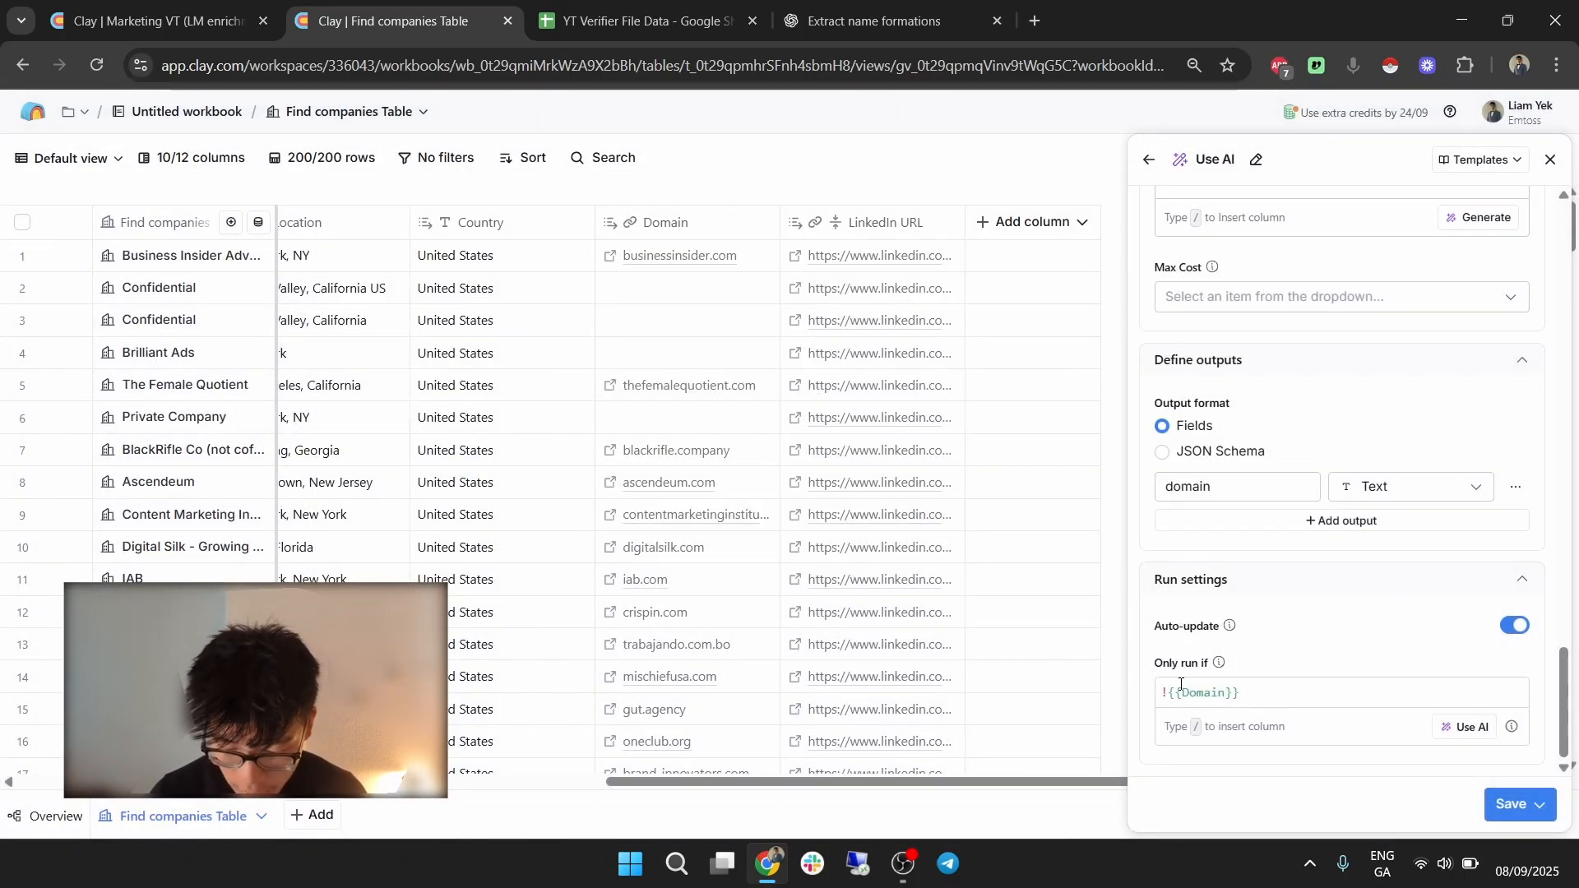
Save the Claygent column, run it on the first 10 rows and close its settings.
click(1281, 625)
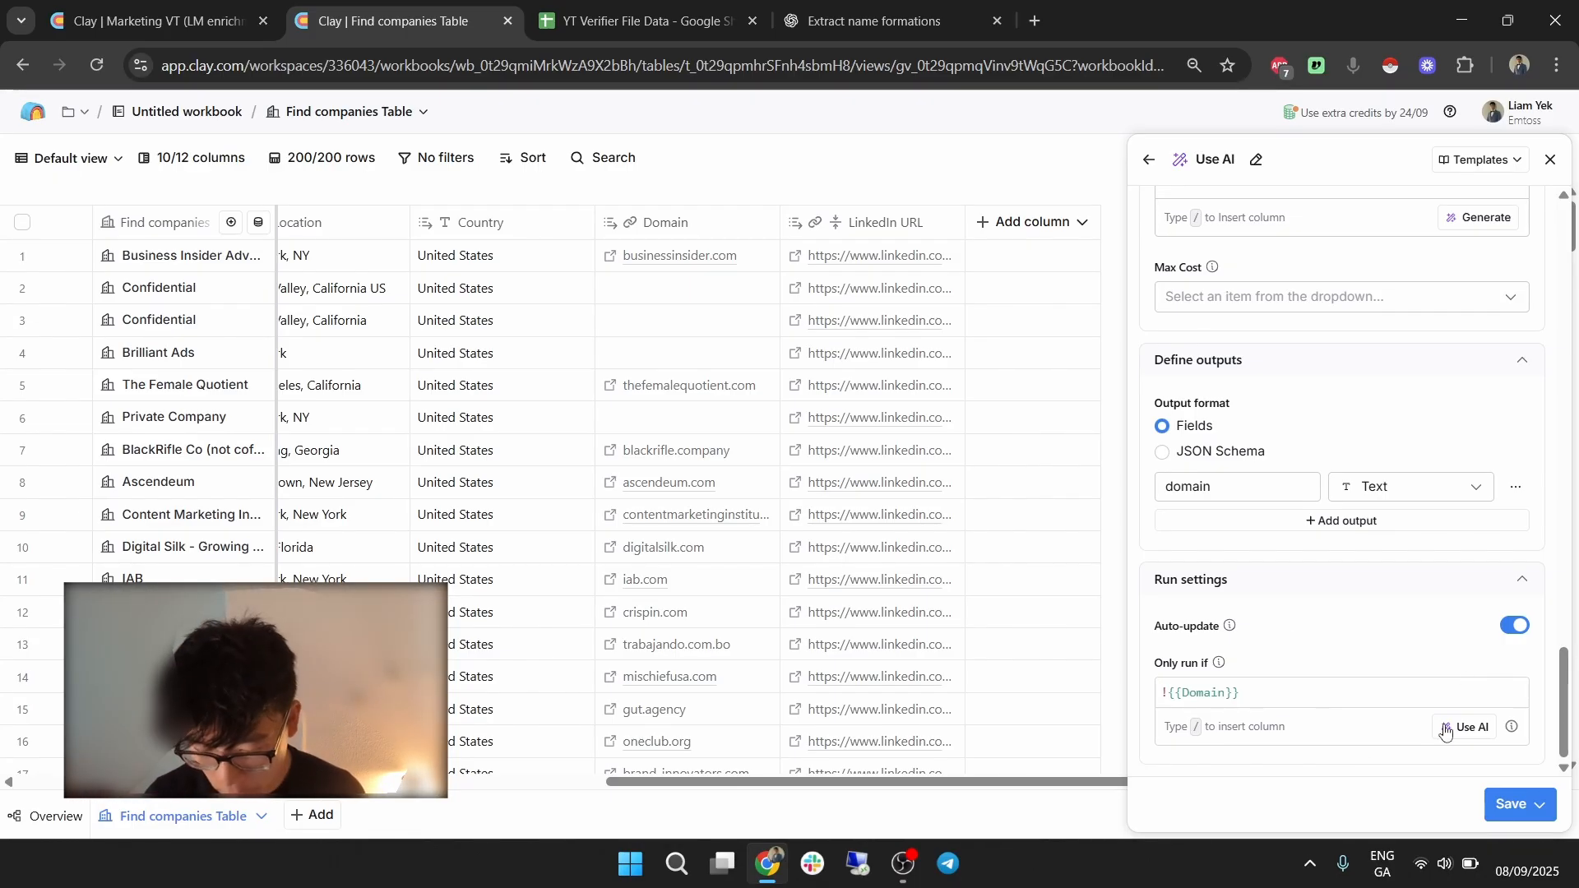
click(1540, 804)
click(1452, 722)
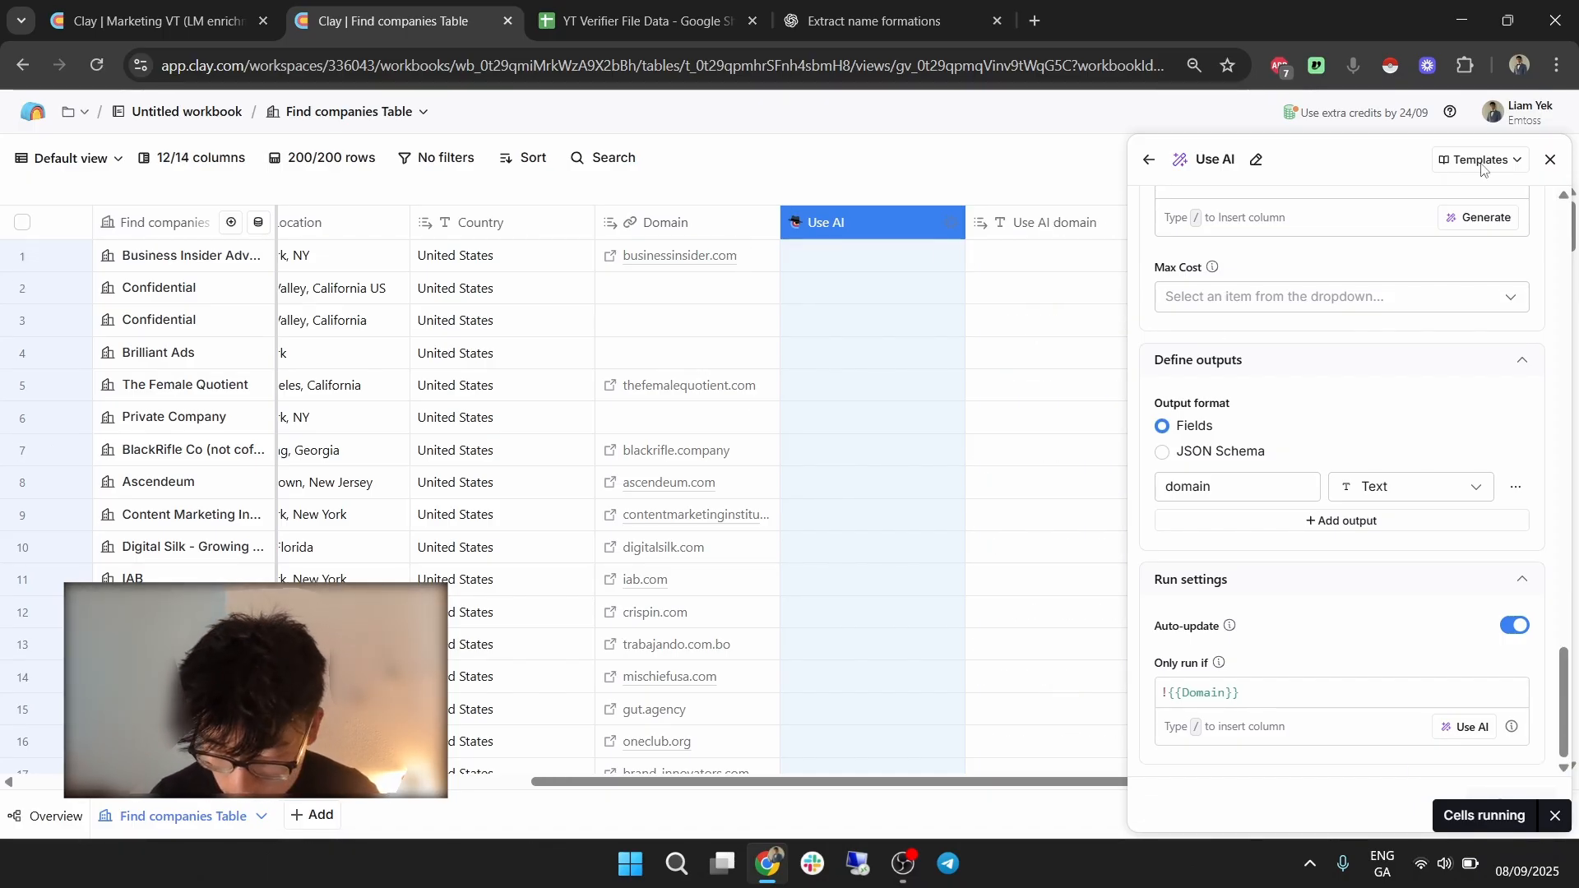
click(1548, 162)
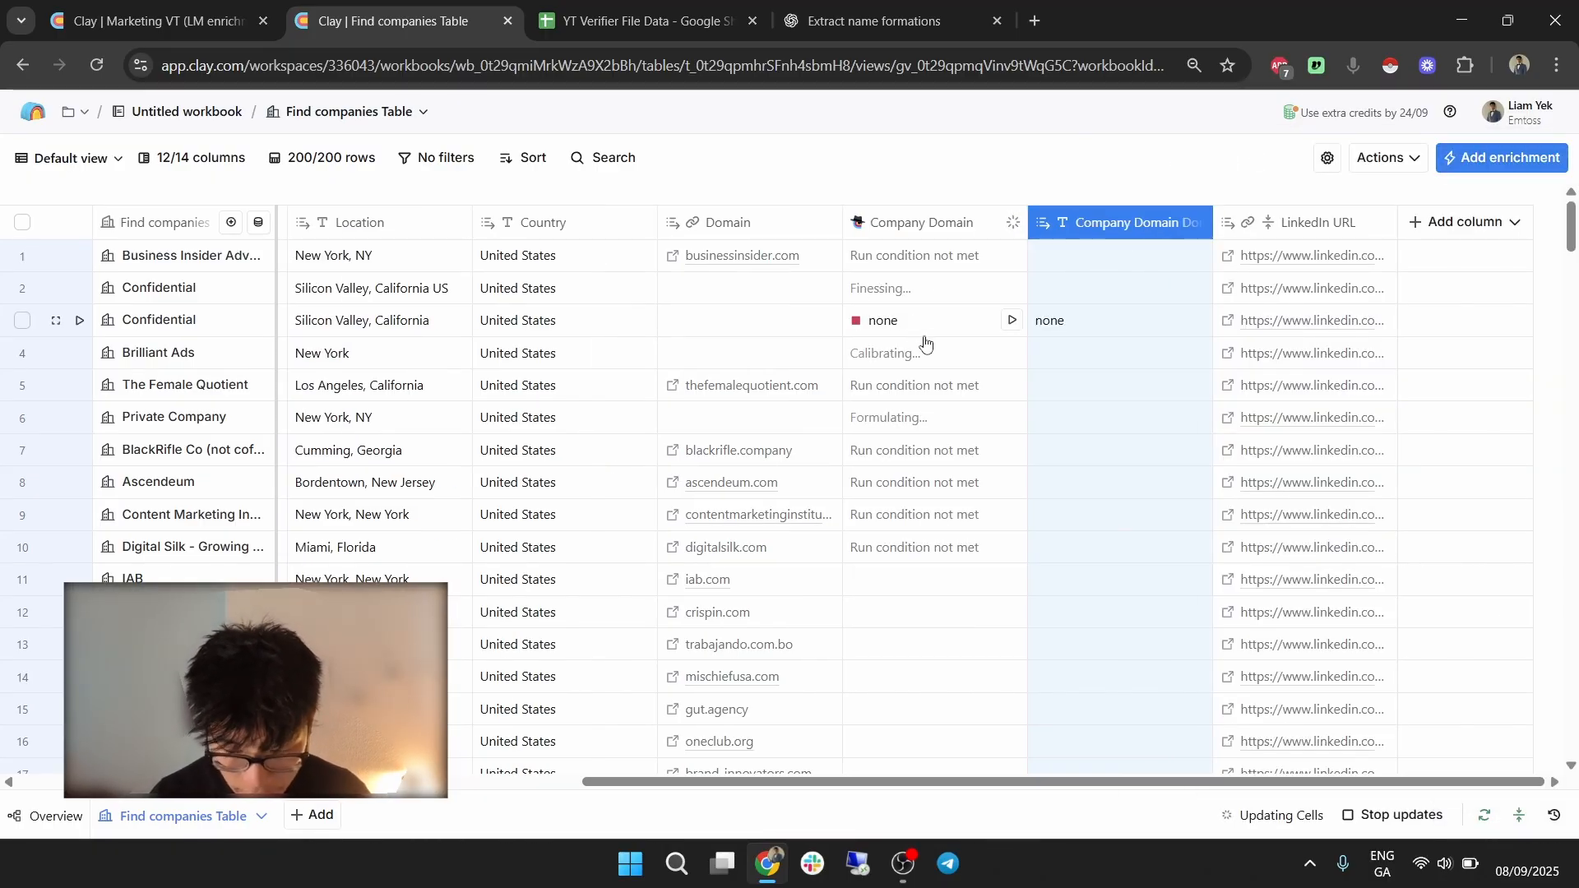
Check the Company Domain column's model settings and the reasoning and steps taken for the row 3 result.
click(930, 224)
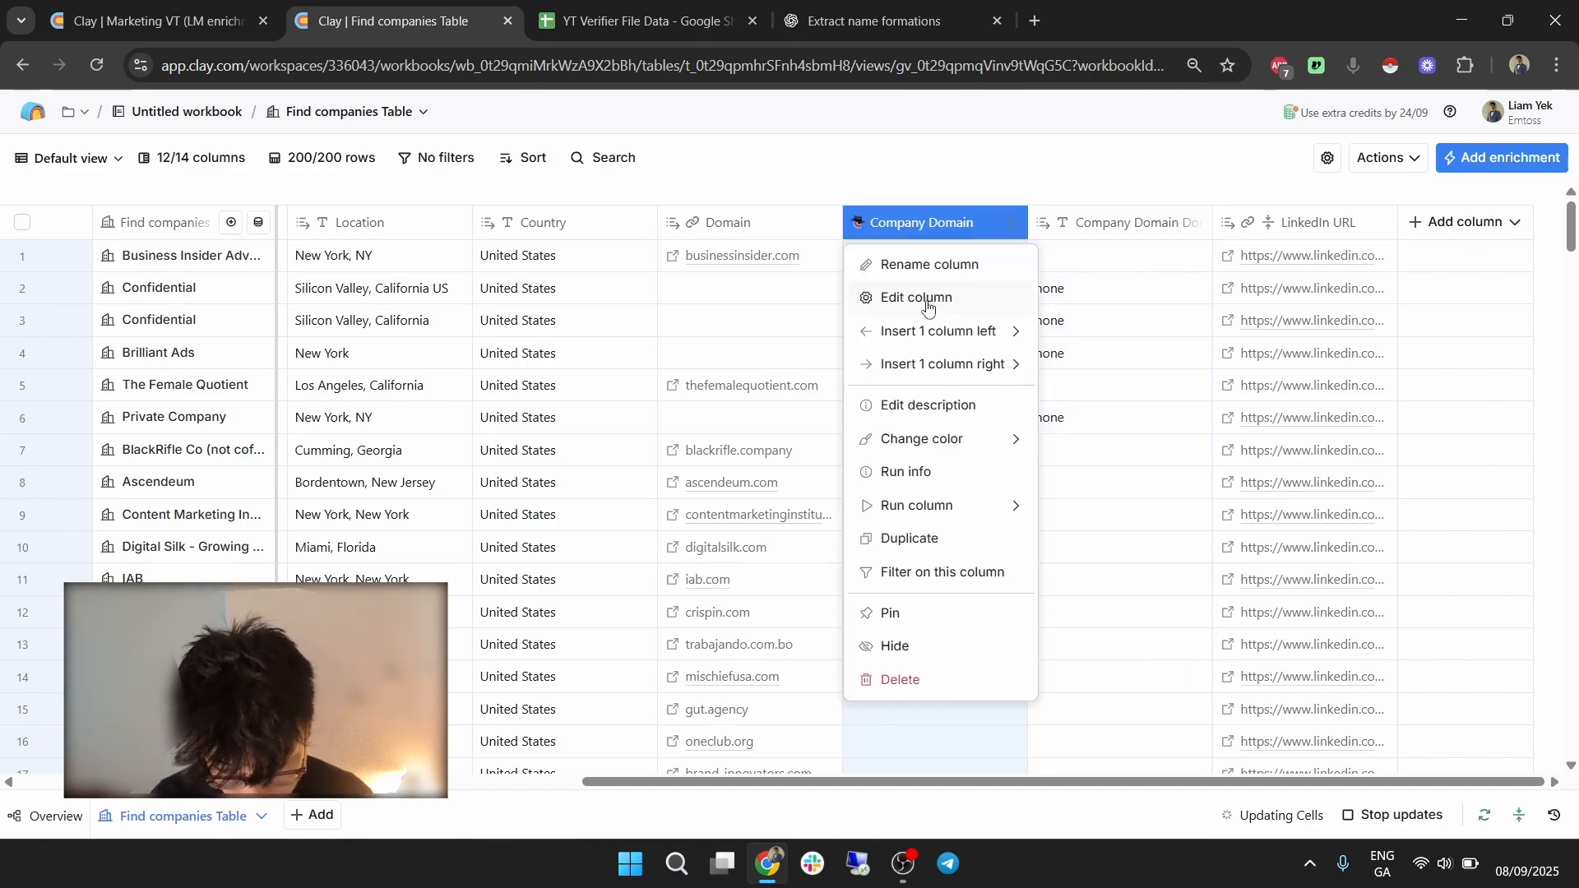
click(928, 299)
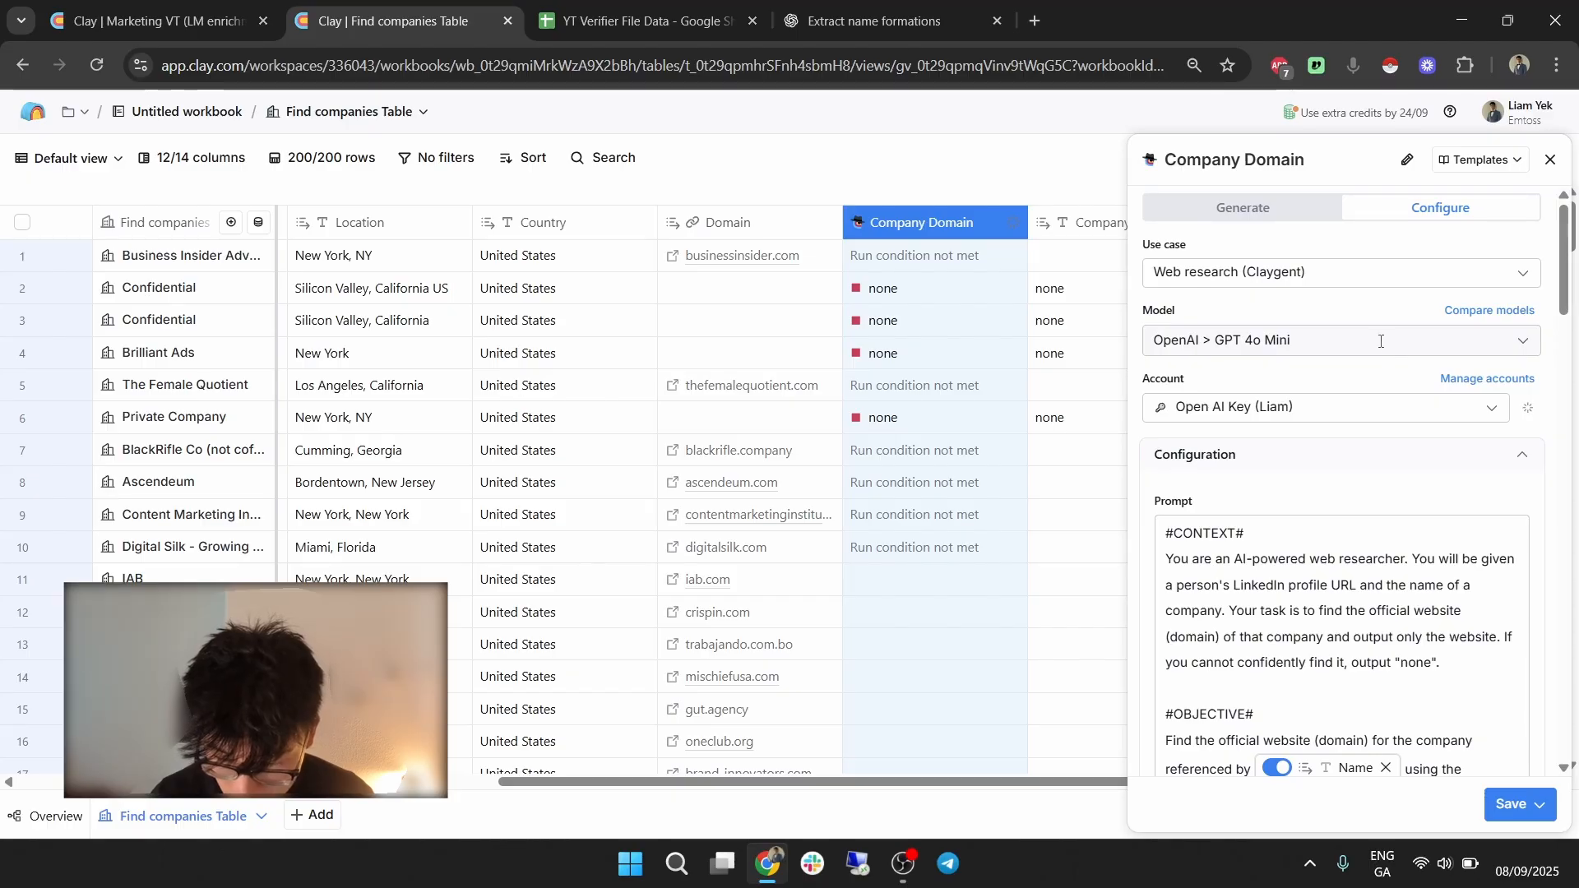
click(1550, 159)
click(906, 330)
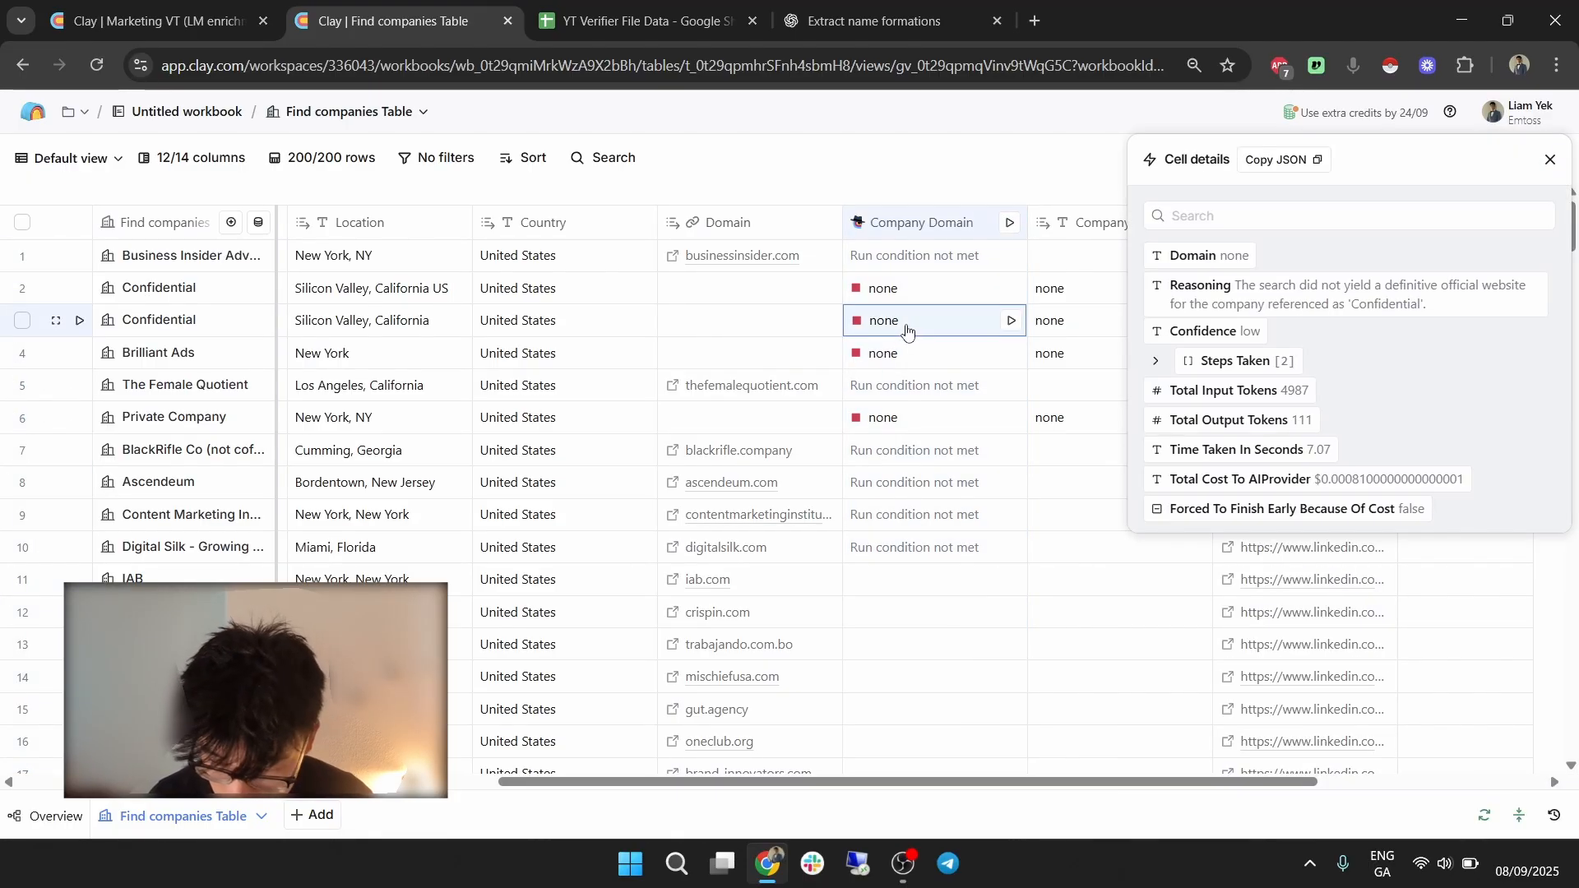
click(1274, 375)
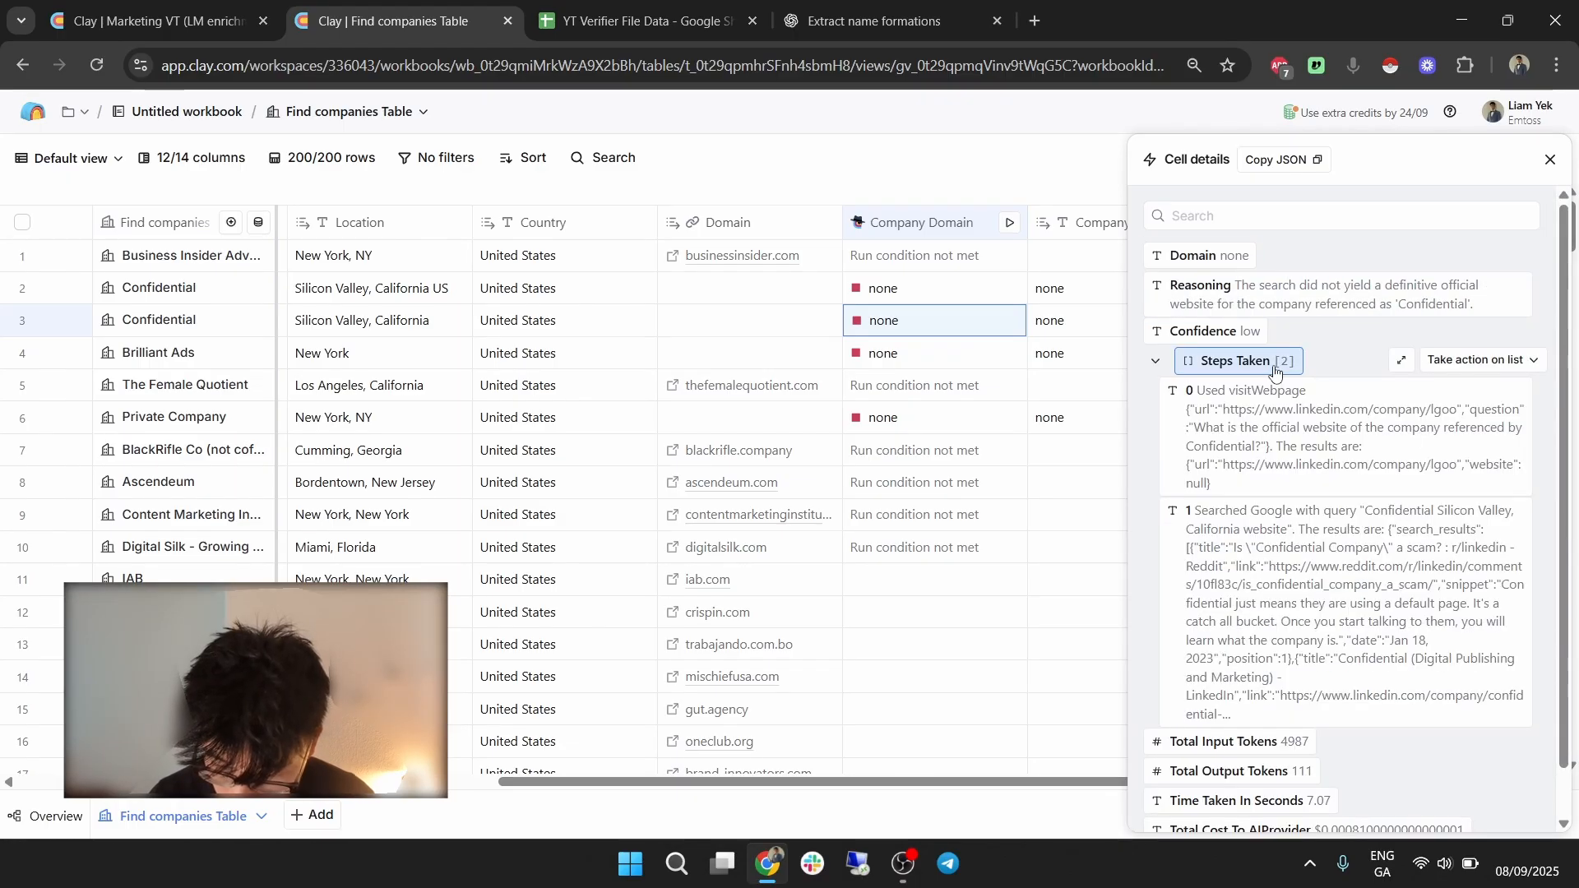
click(1551, 160)
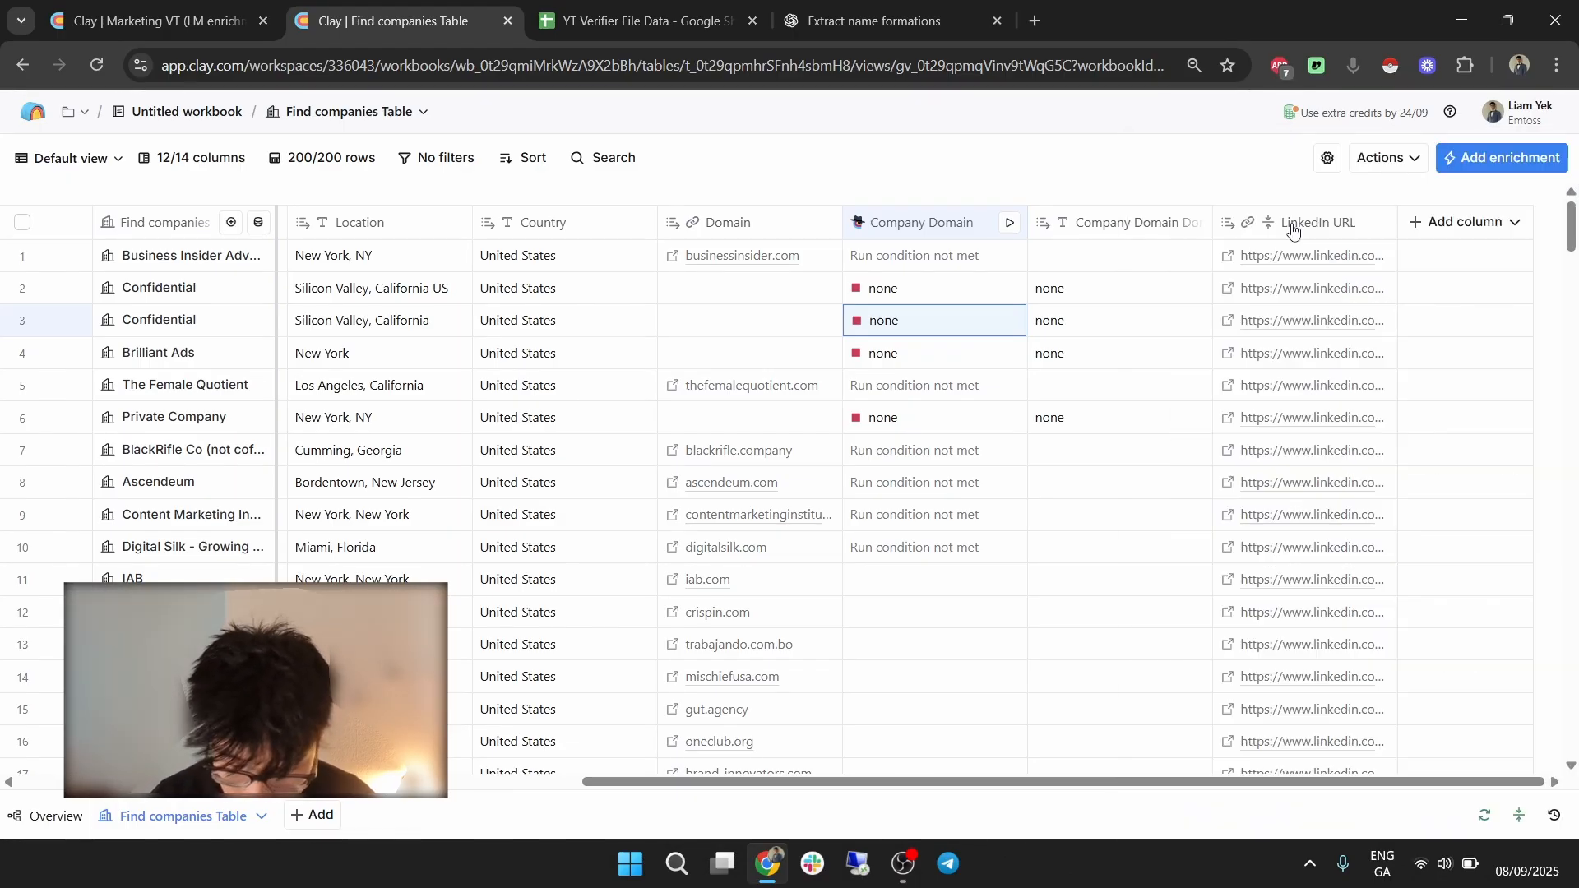
Run the Company Domain column on all rows that haven't run or have errors.
click(962, 233)
mouse_move(987, 505)
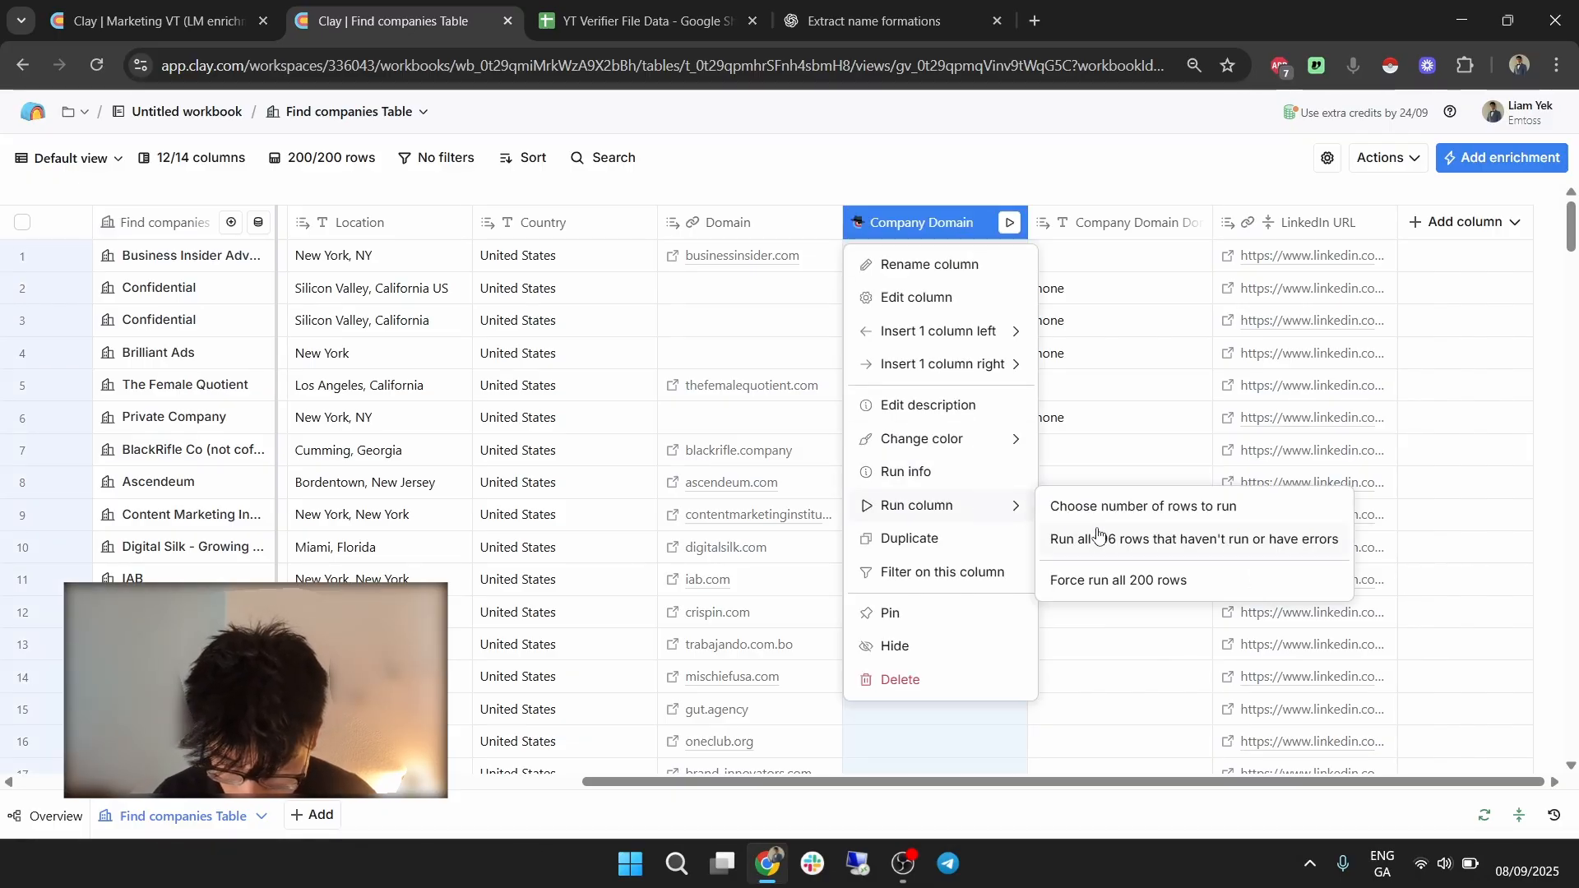
click(1097, 535)
Look through the Company Domain results down the table for companies without a listed domain.
scroll(1110, 553, down, 3)
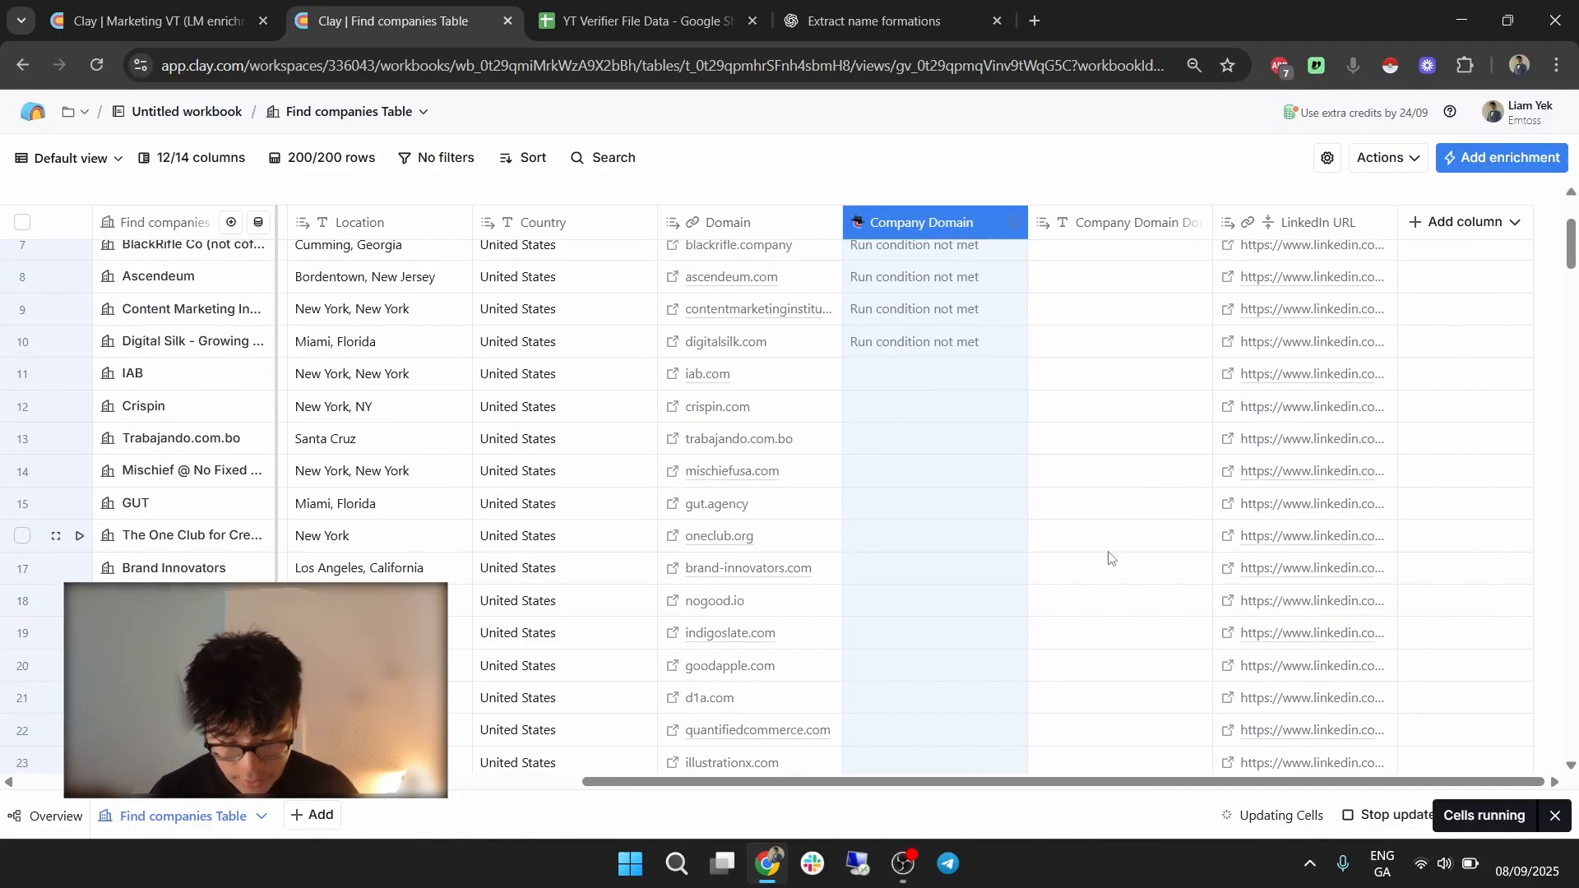
scroll(1075, 588, down, 10)
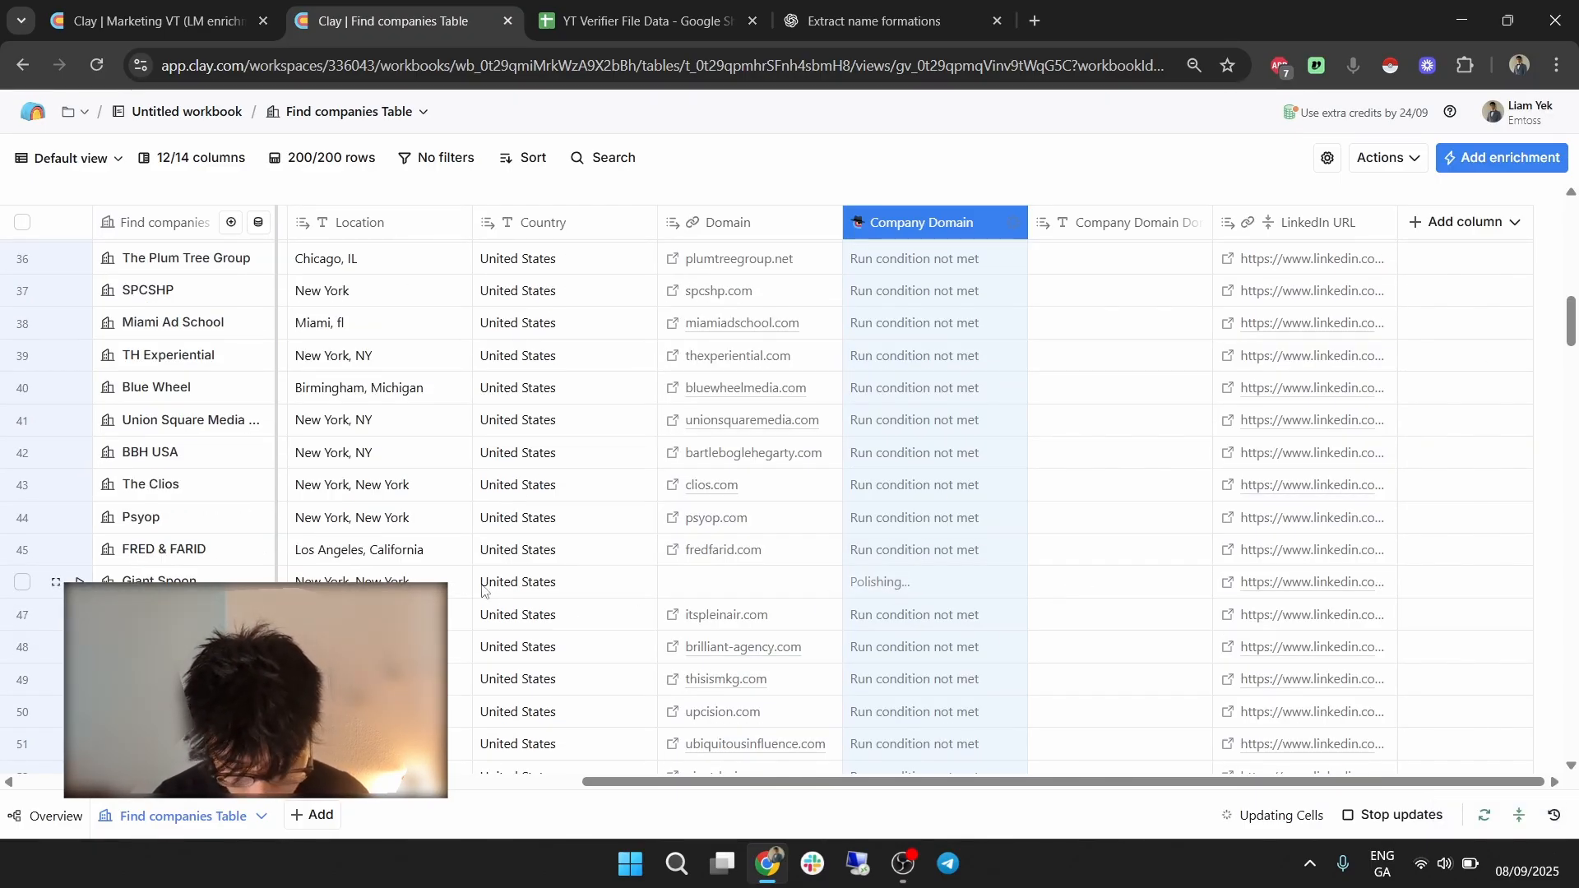
scroll(956, 630, down, 1)
scroll(938, 574, down, 8)
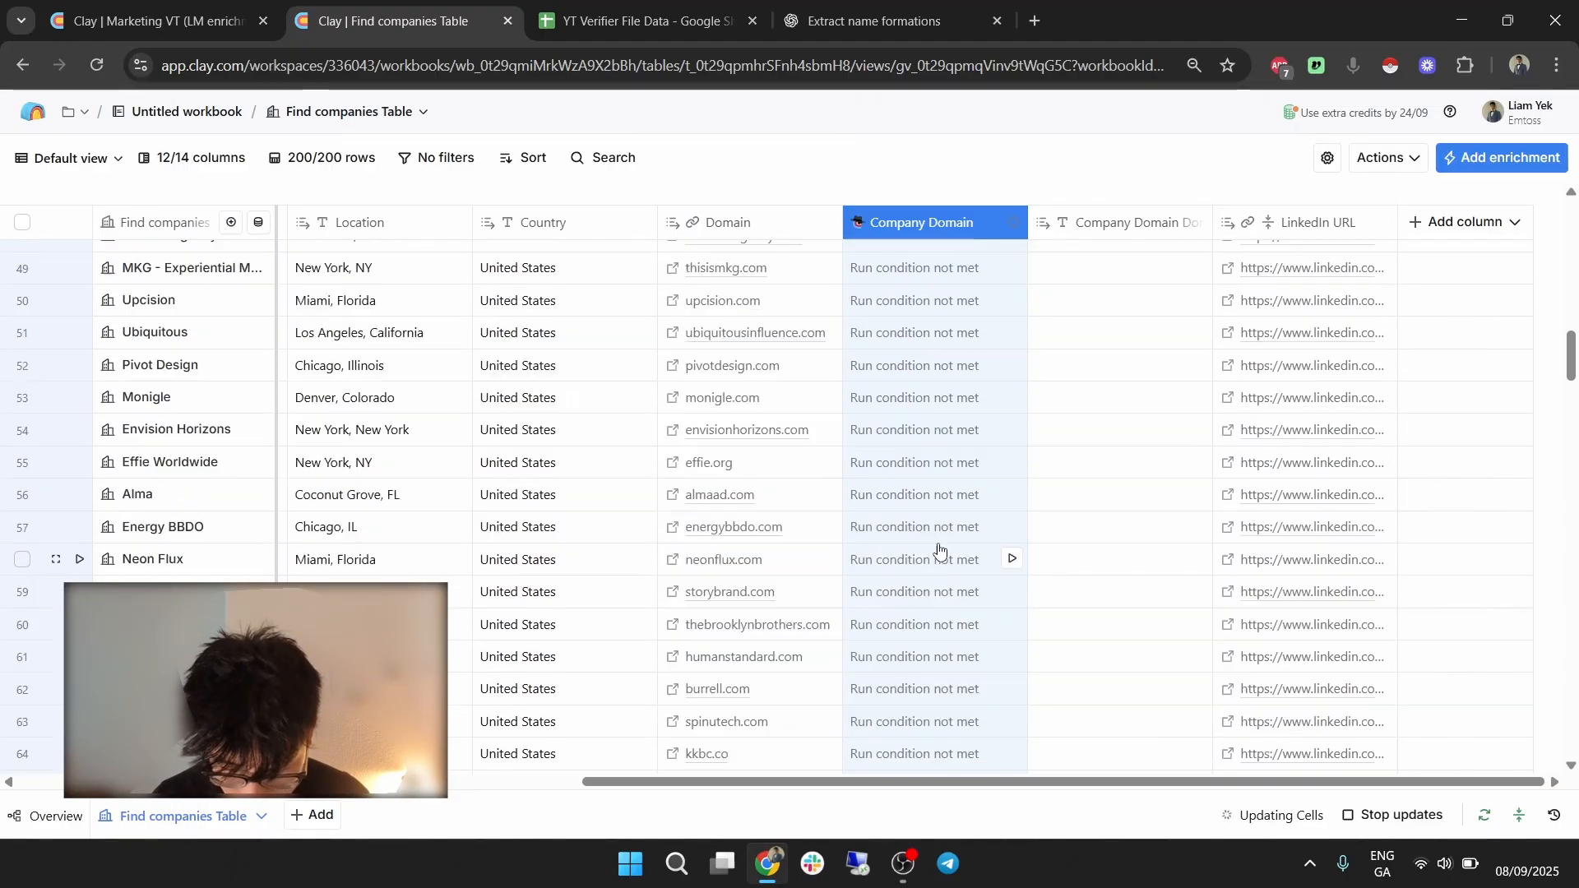
scroll(938, 550, down, 10)
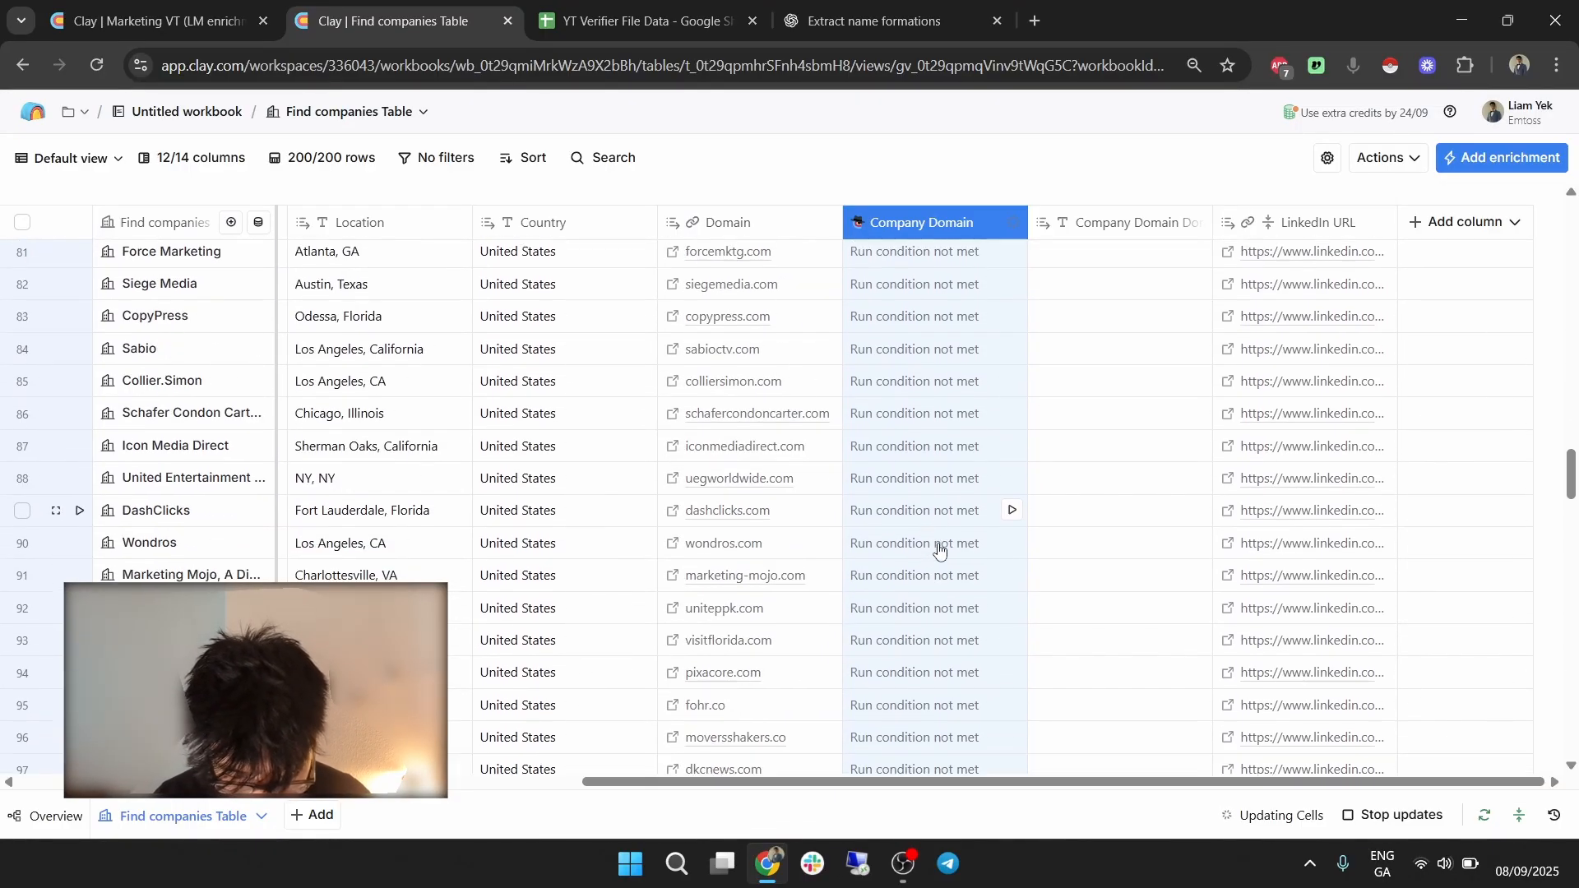
scroll(1016, 636, down, 15)
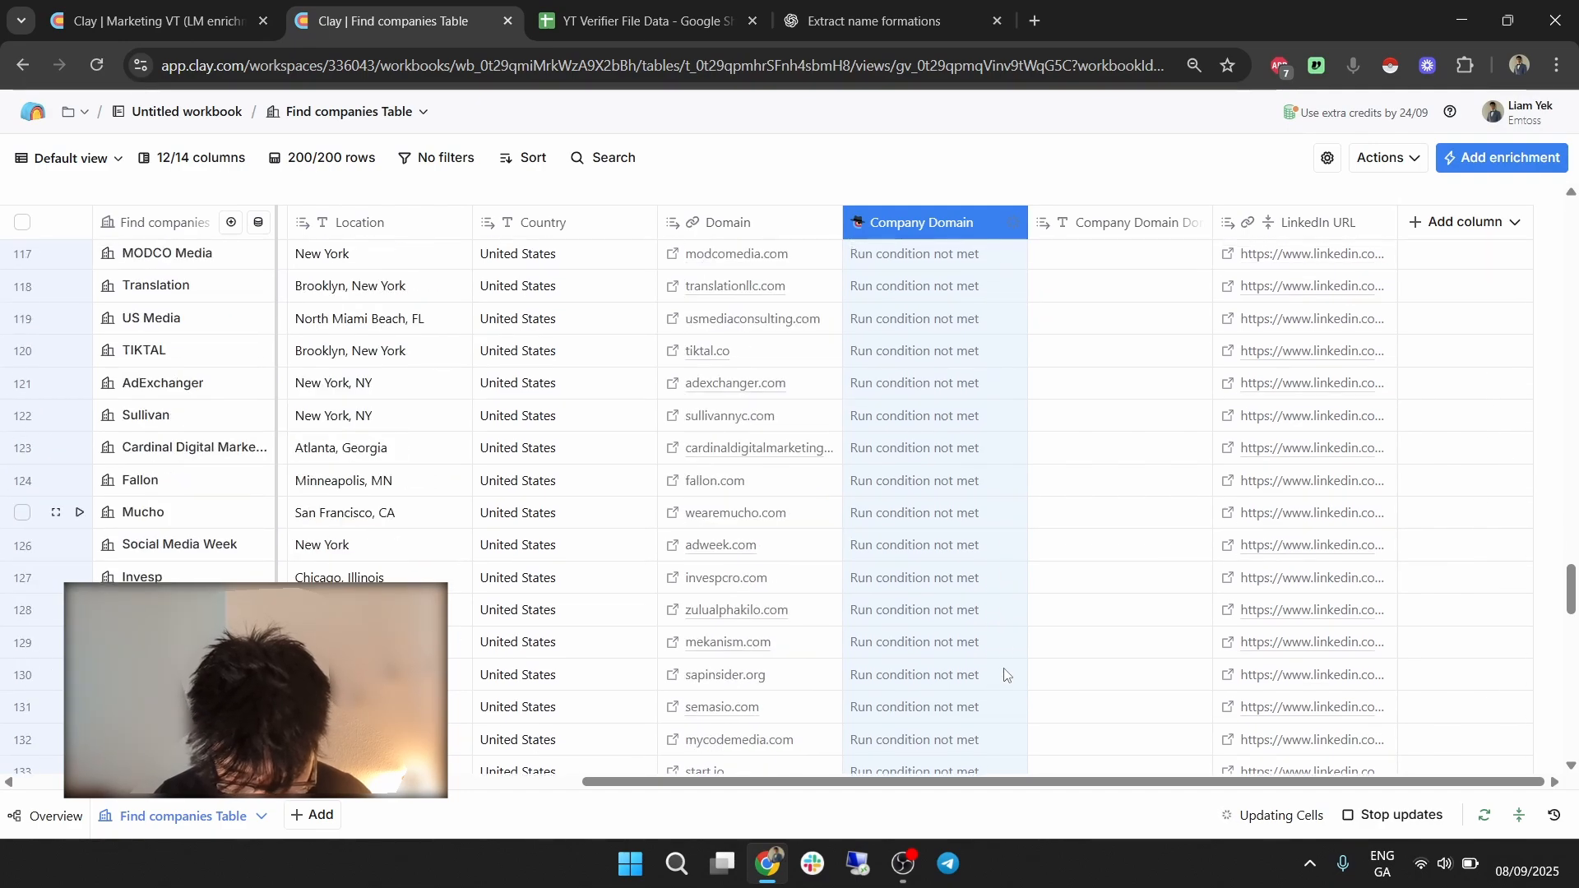
scroll(1005, 717, down, 4)
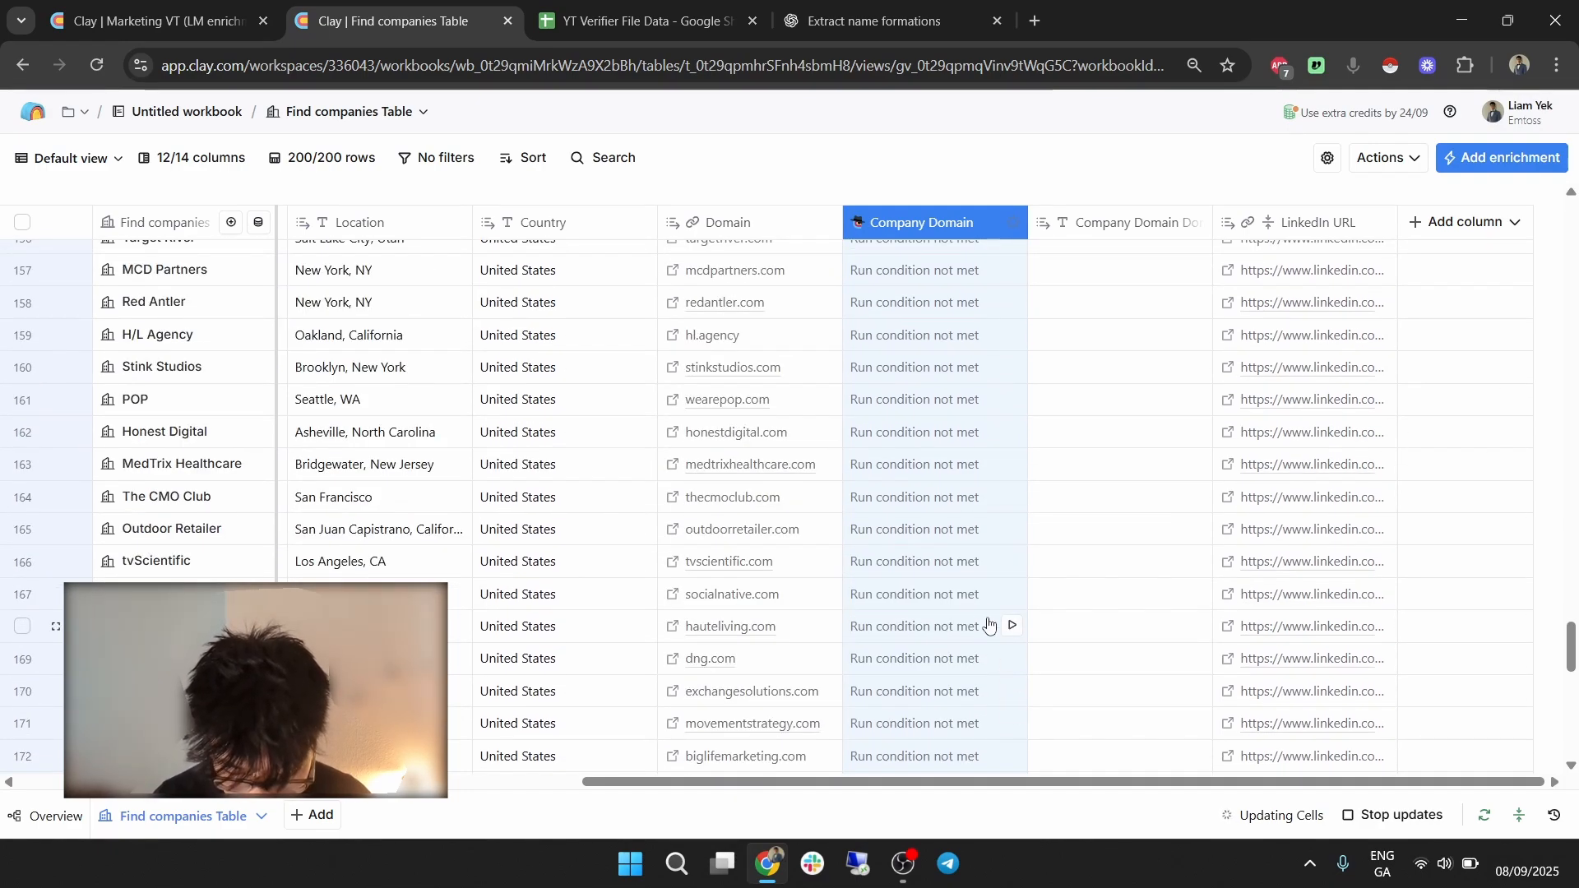
scroll(1004, 629, up, 4)
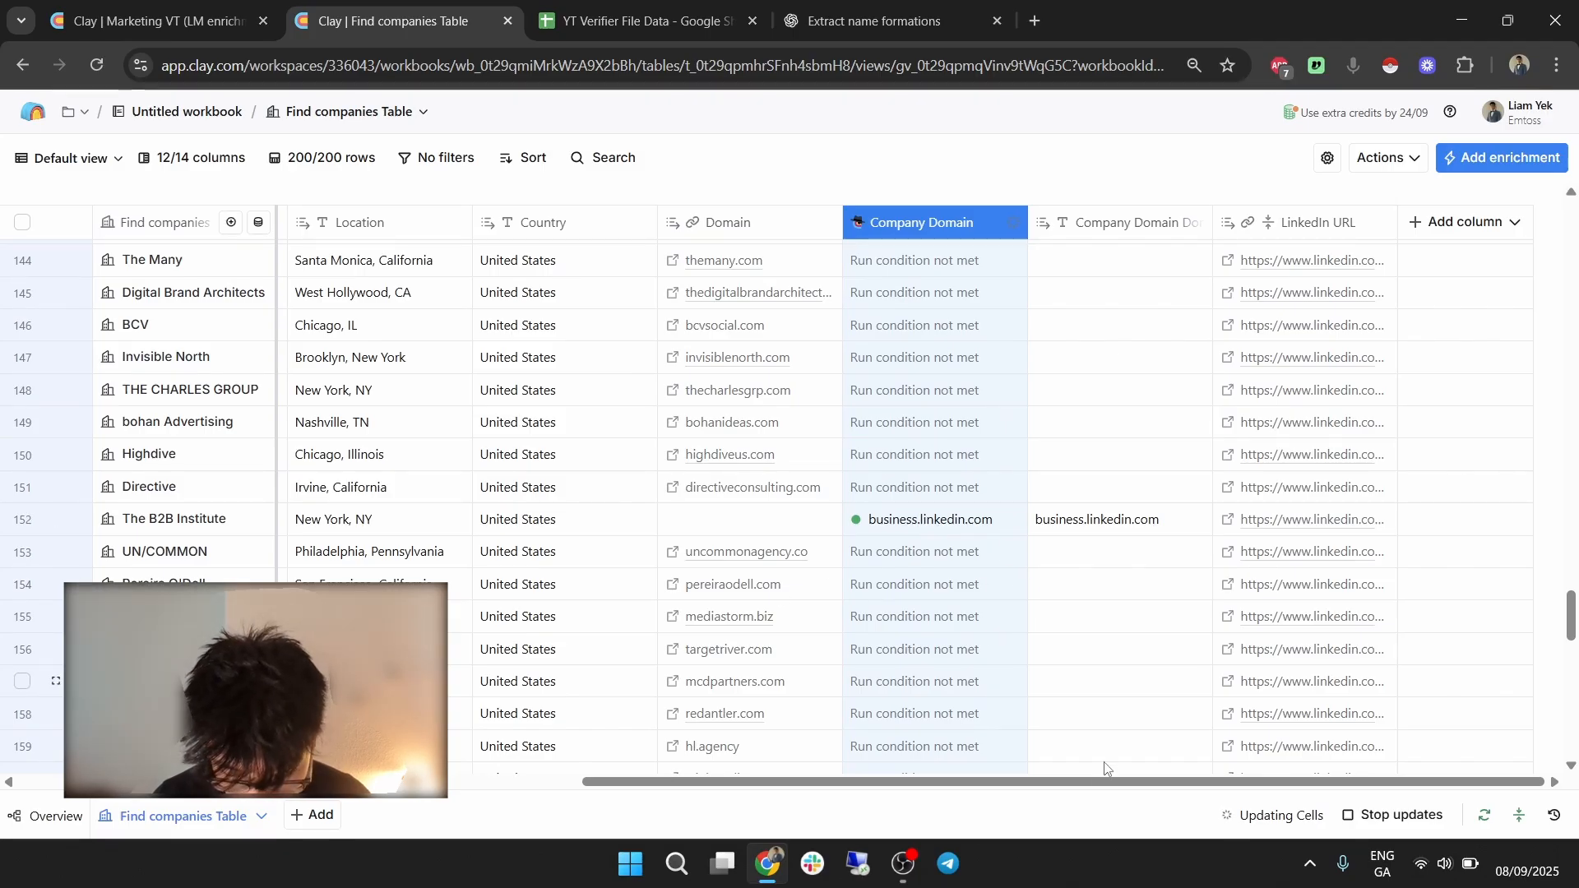
scroll(1035, 700, down, 1)
scroll(1034, 699, down, 12)
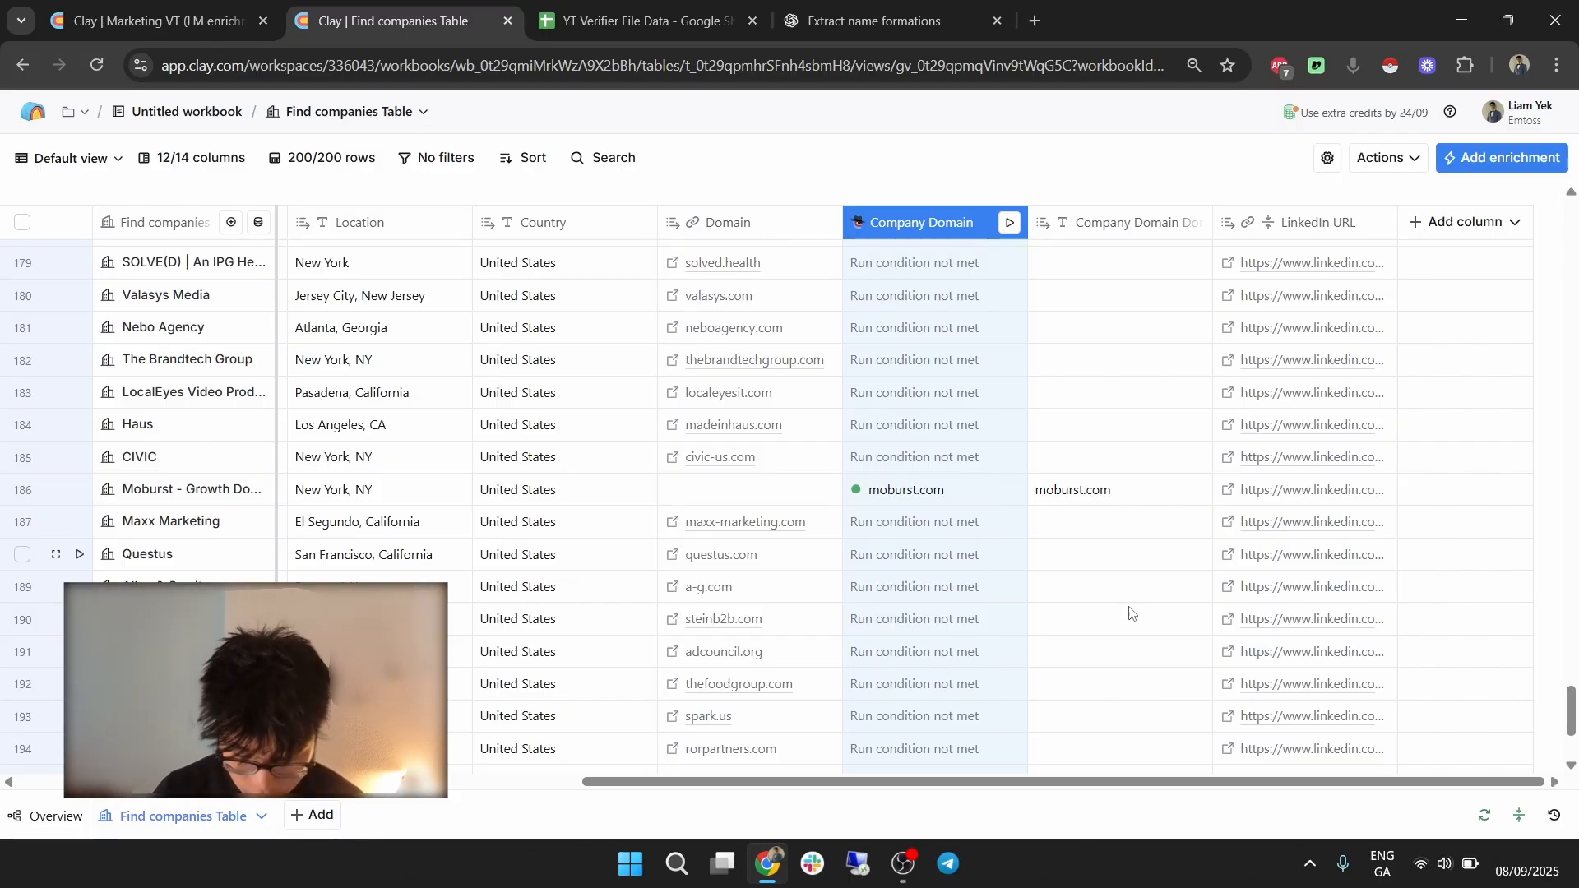
Merge Company Domain Domain, falling back to Domain, into a new text column, and move the LinkedIn URL column ahead of Domain.
scroll(1062, 597, down, 3)
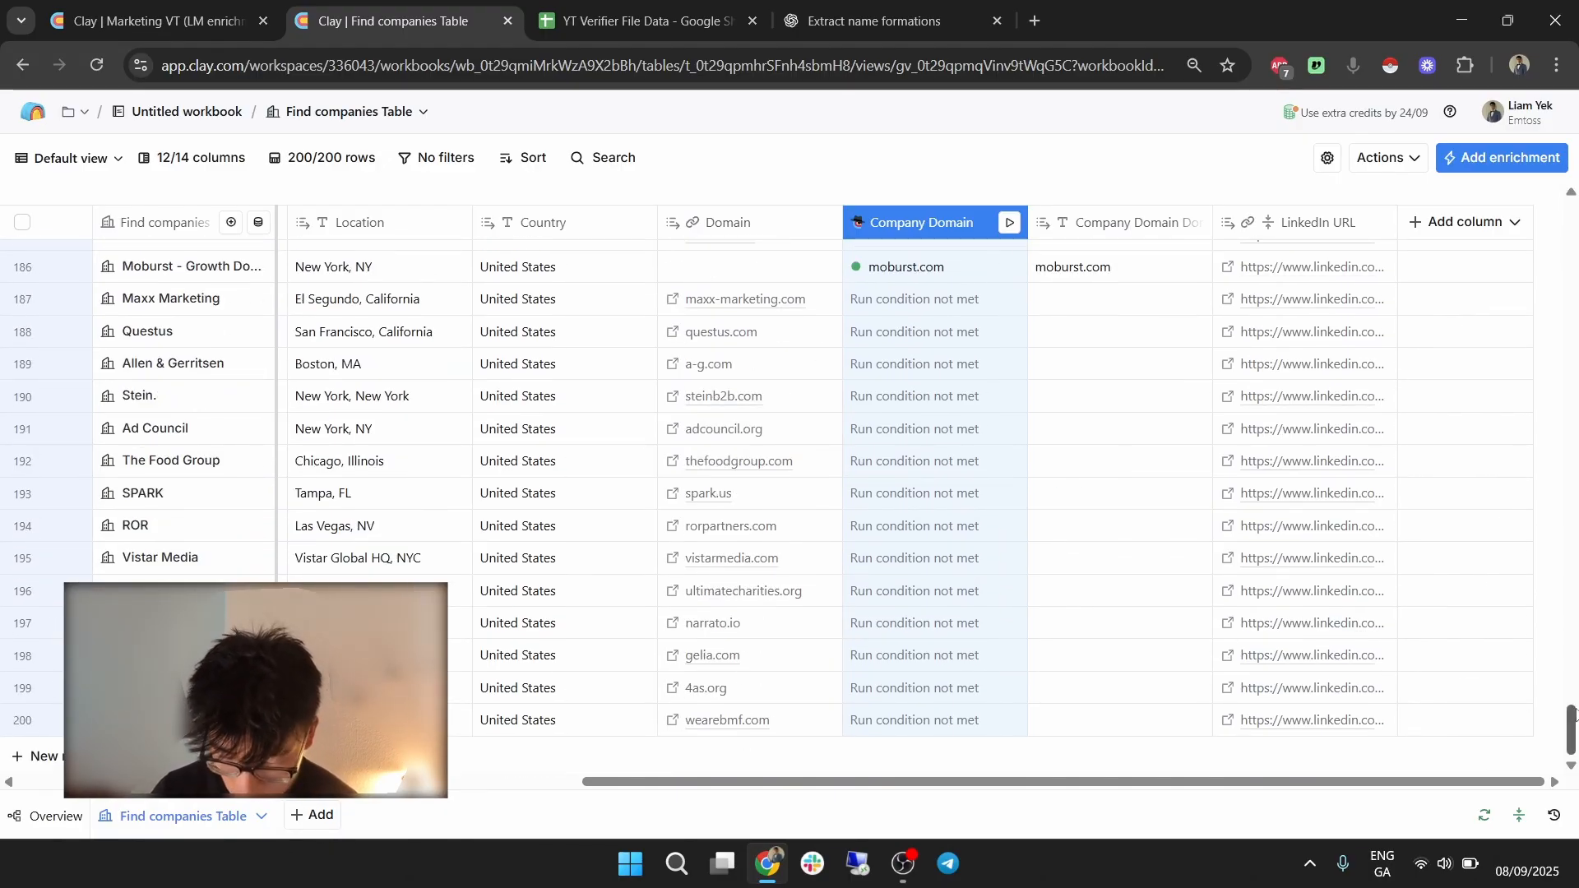
drag(1571, 716, 1523, 207)
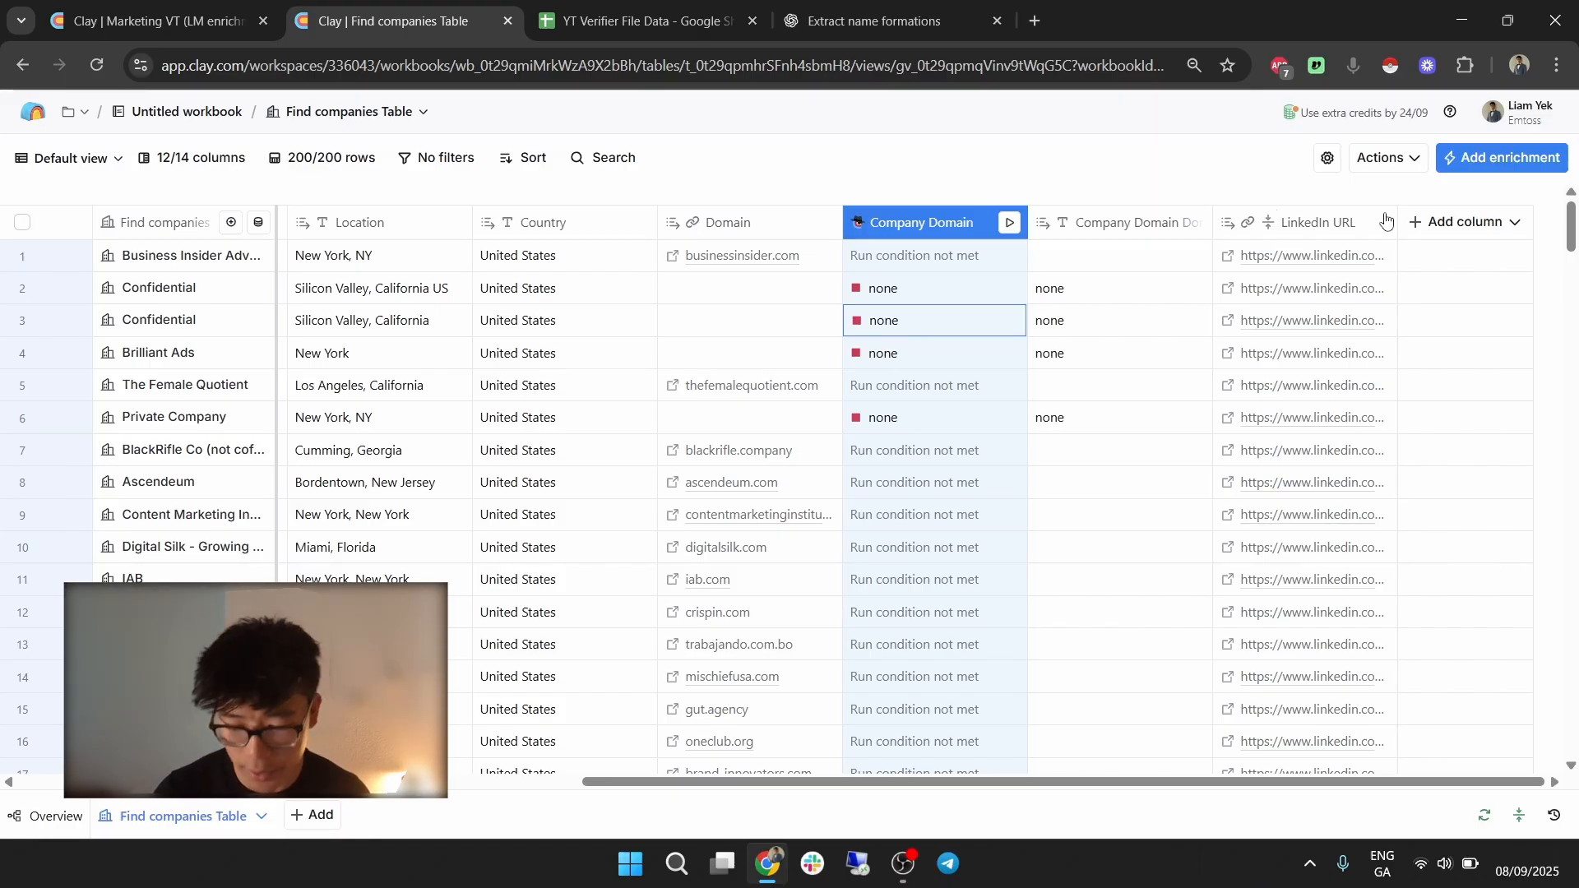
click(1413, 221)
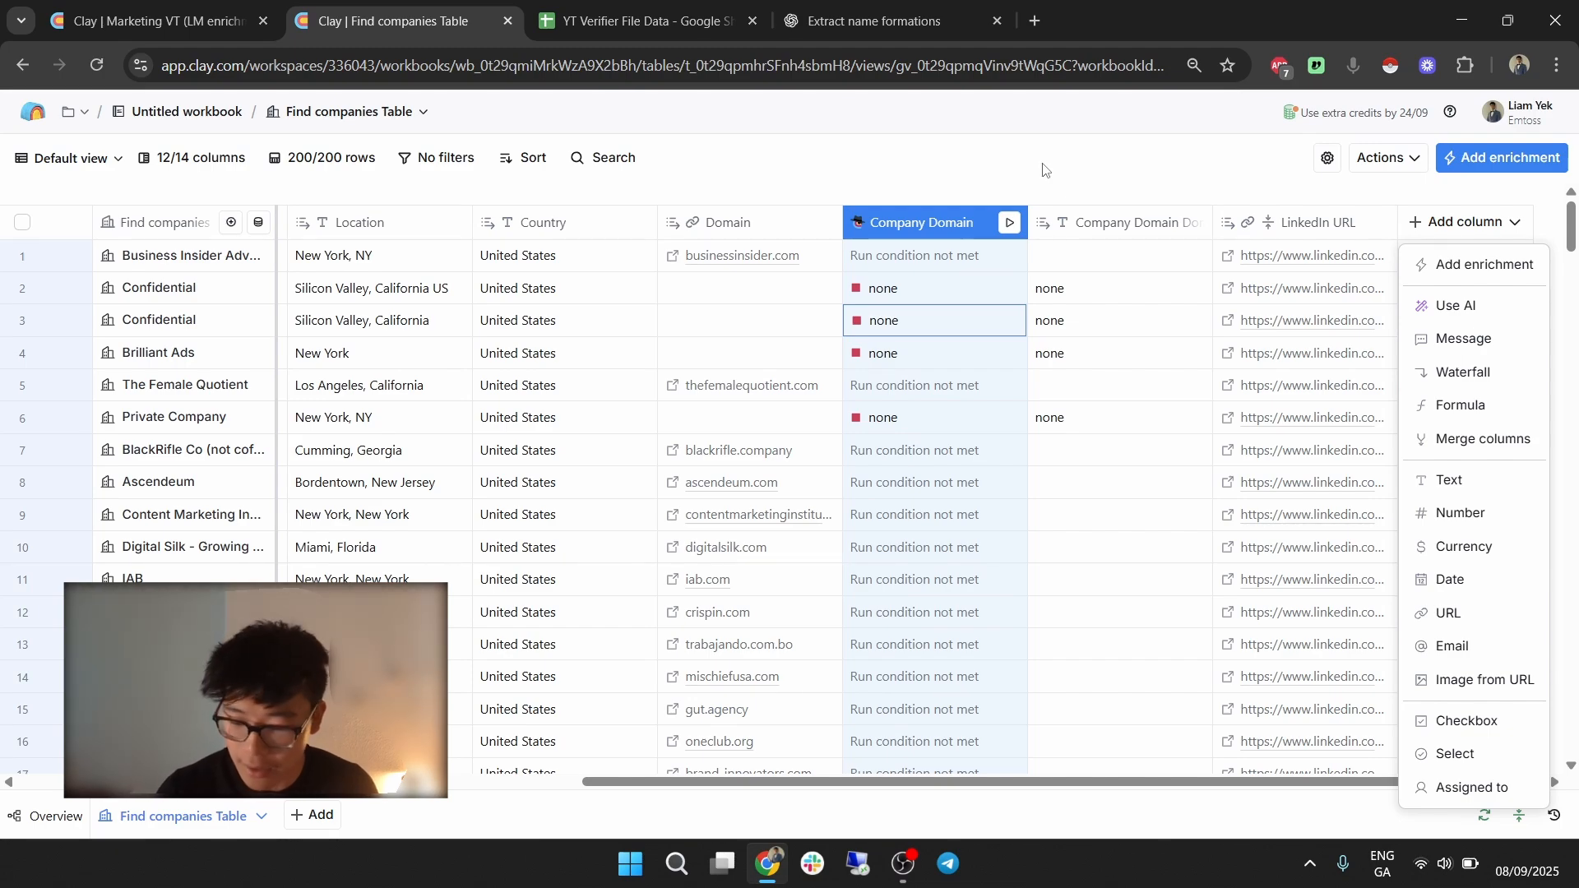
click(1504, 441)
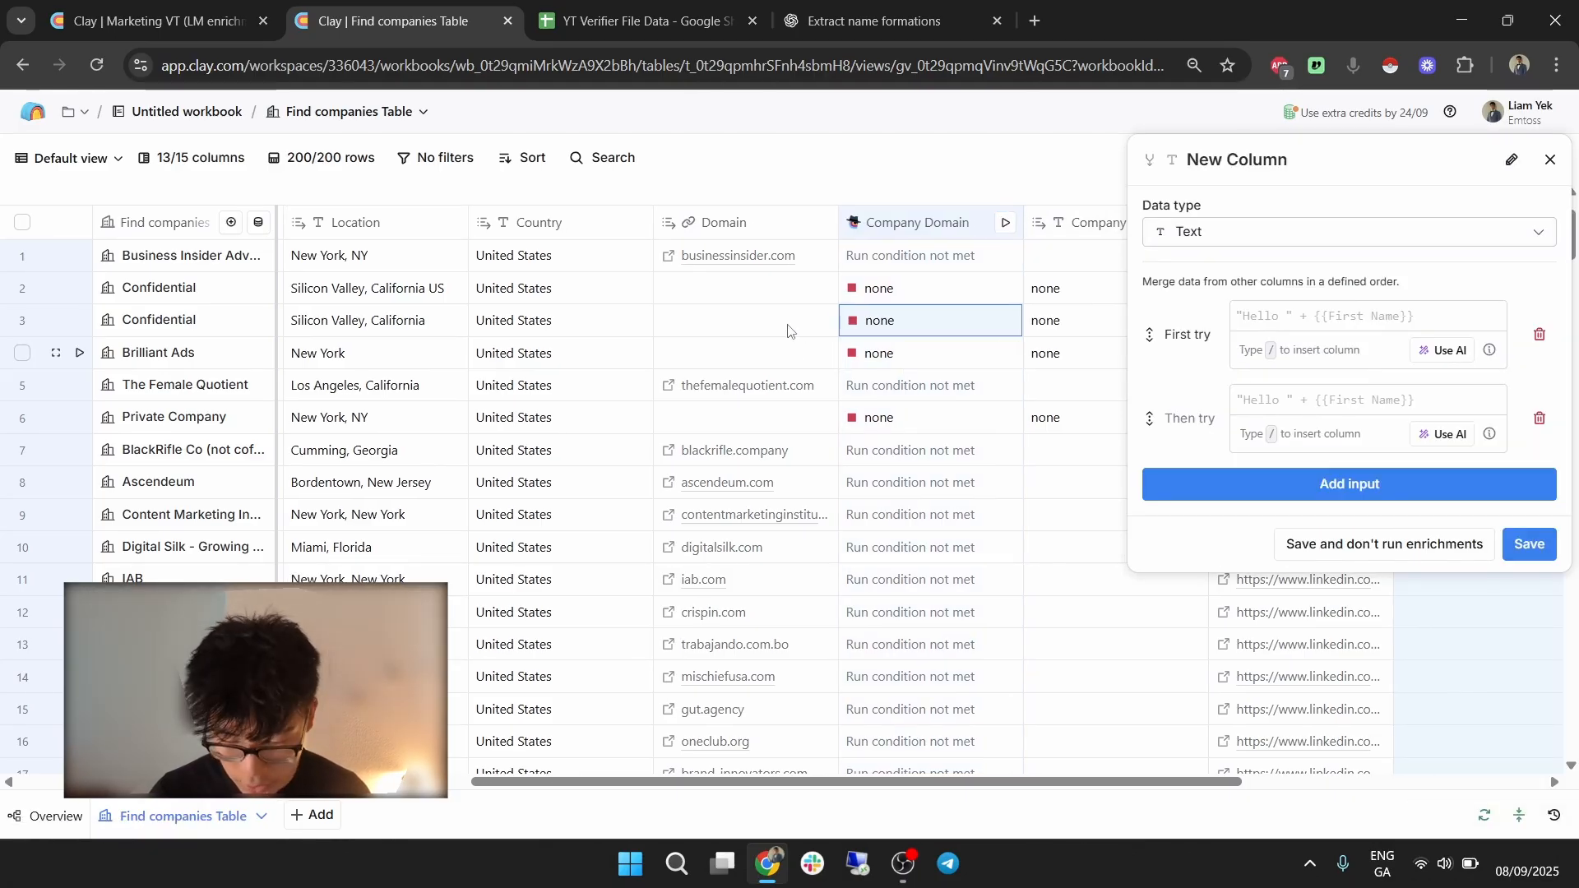
scroll(786, 336, down, 1)
scroll(789, 339, right, 3)
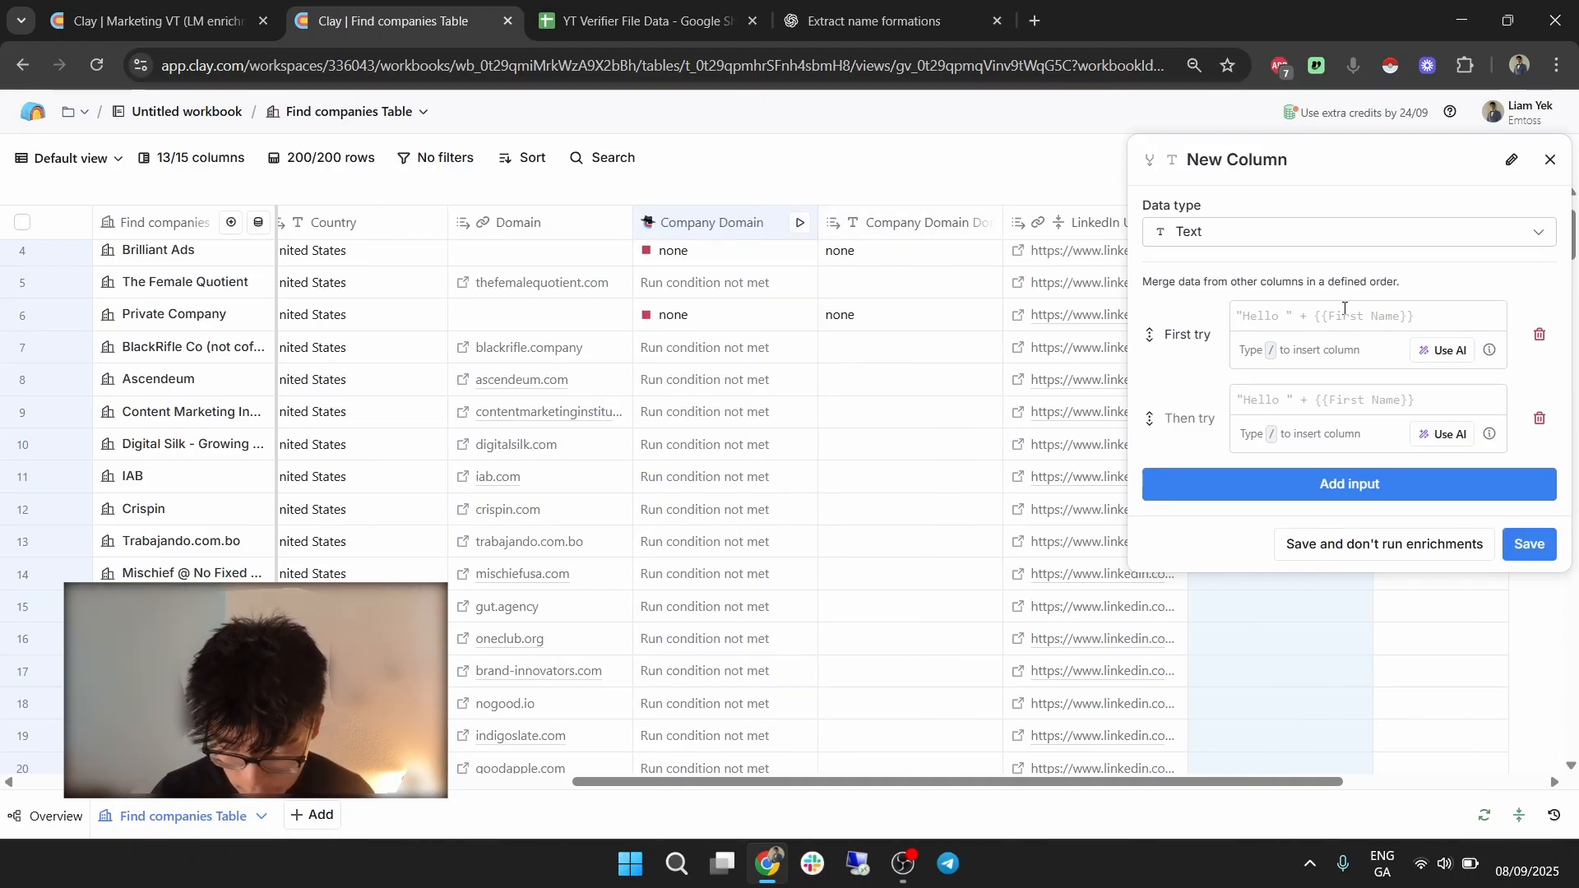
text(/com)
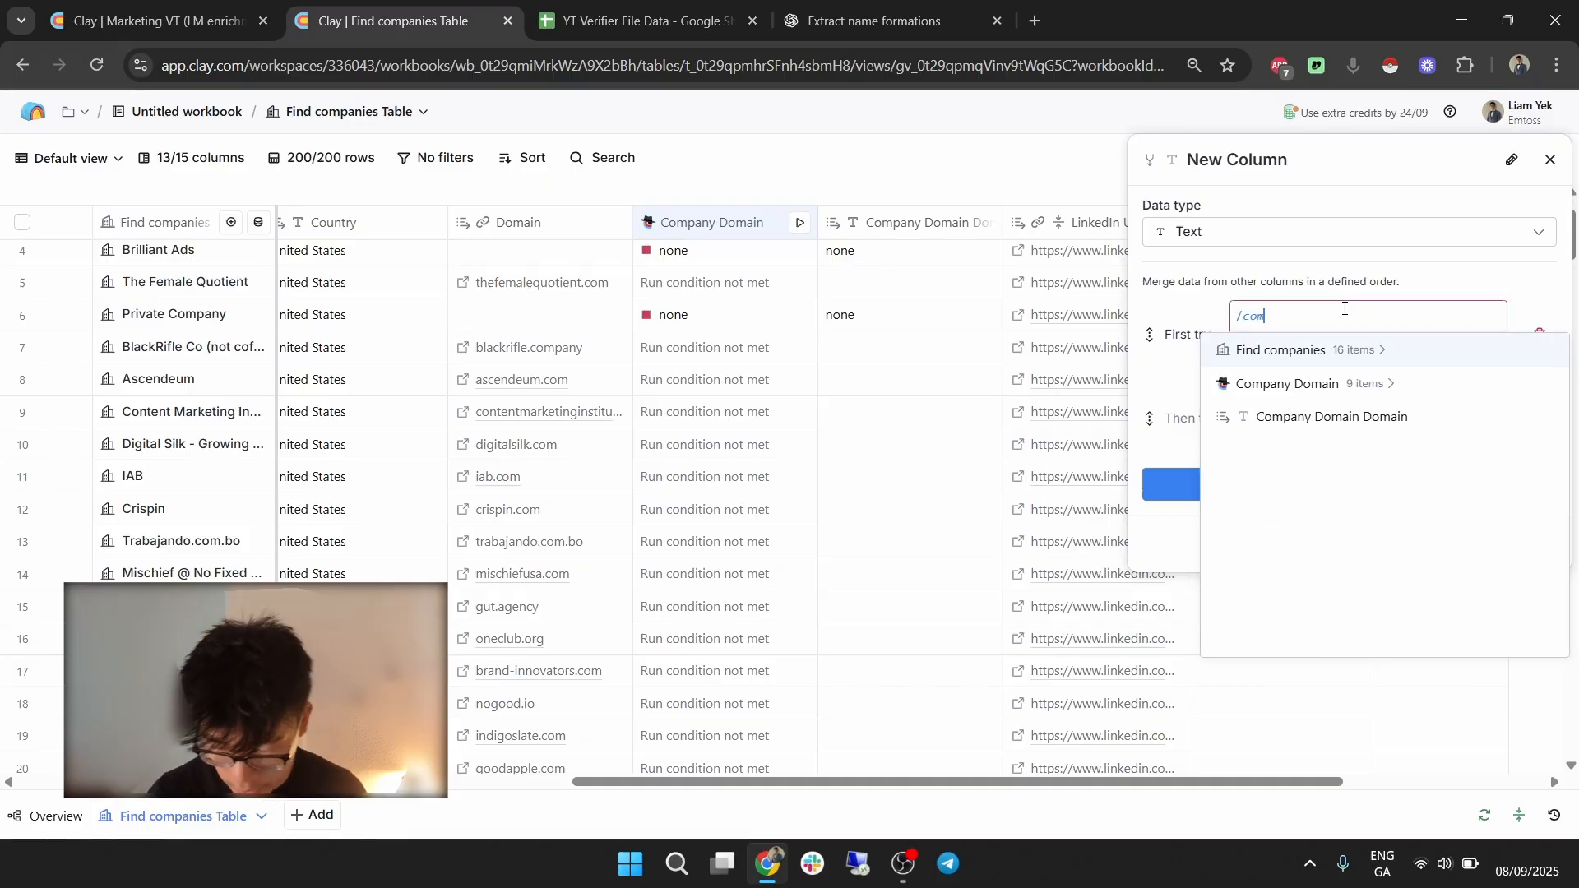
click(1376, 425)
text(/dom)
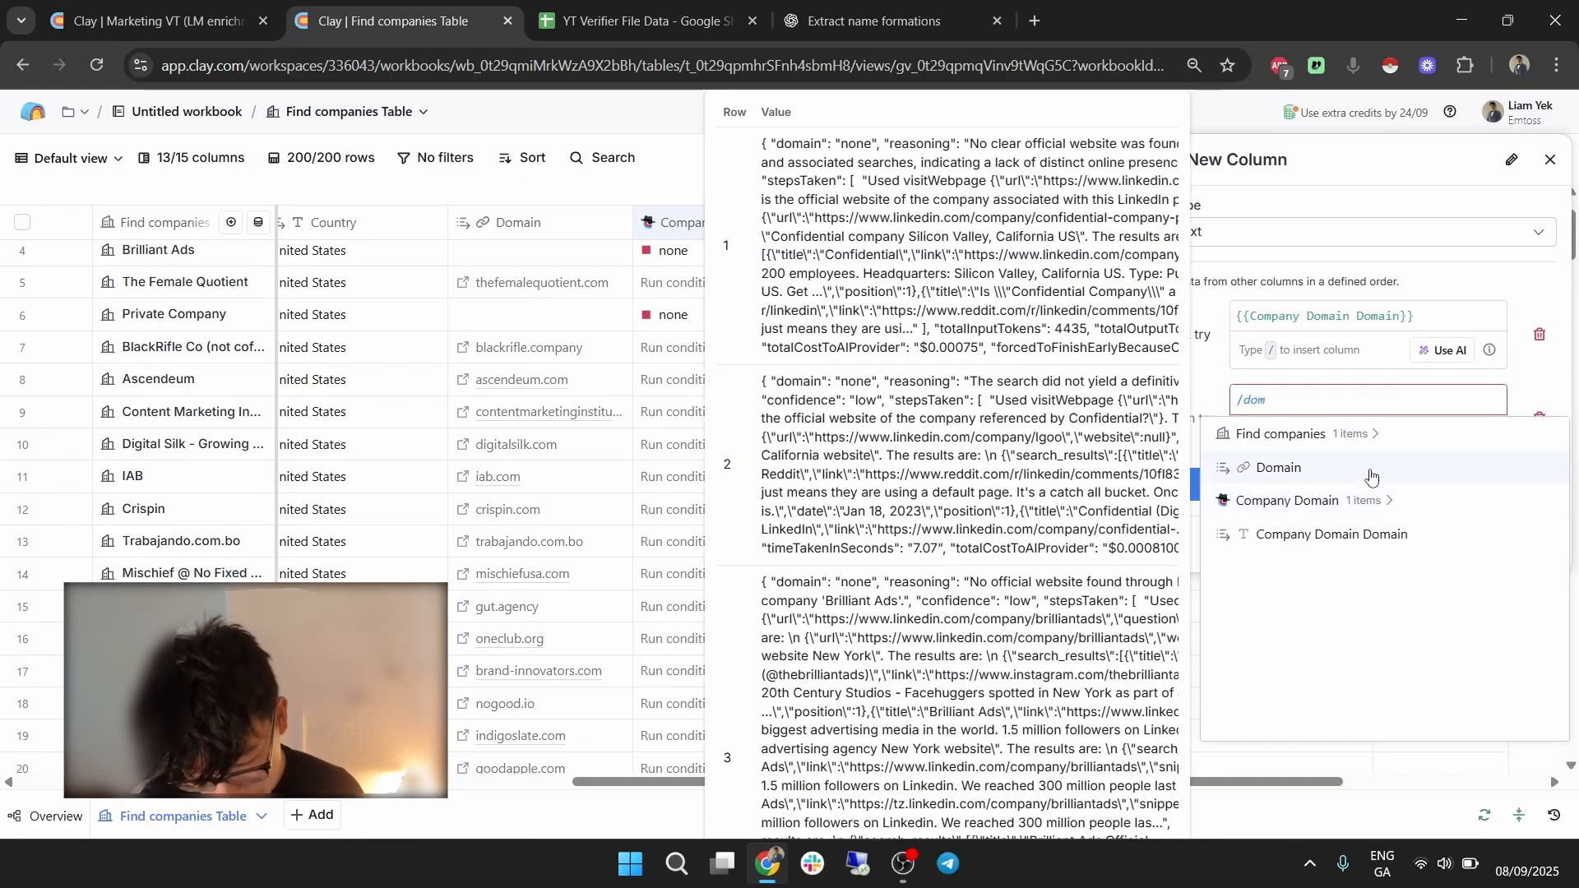
click(1279, 467)
click(1522, 543)
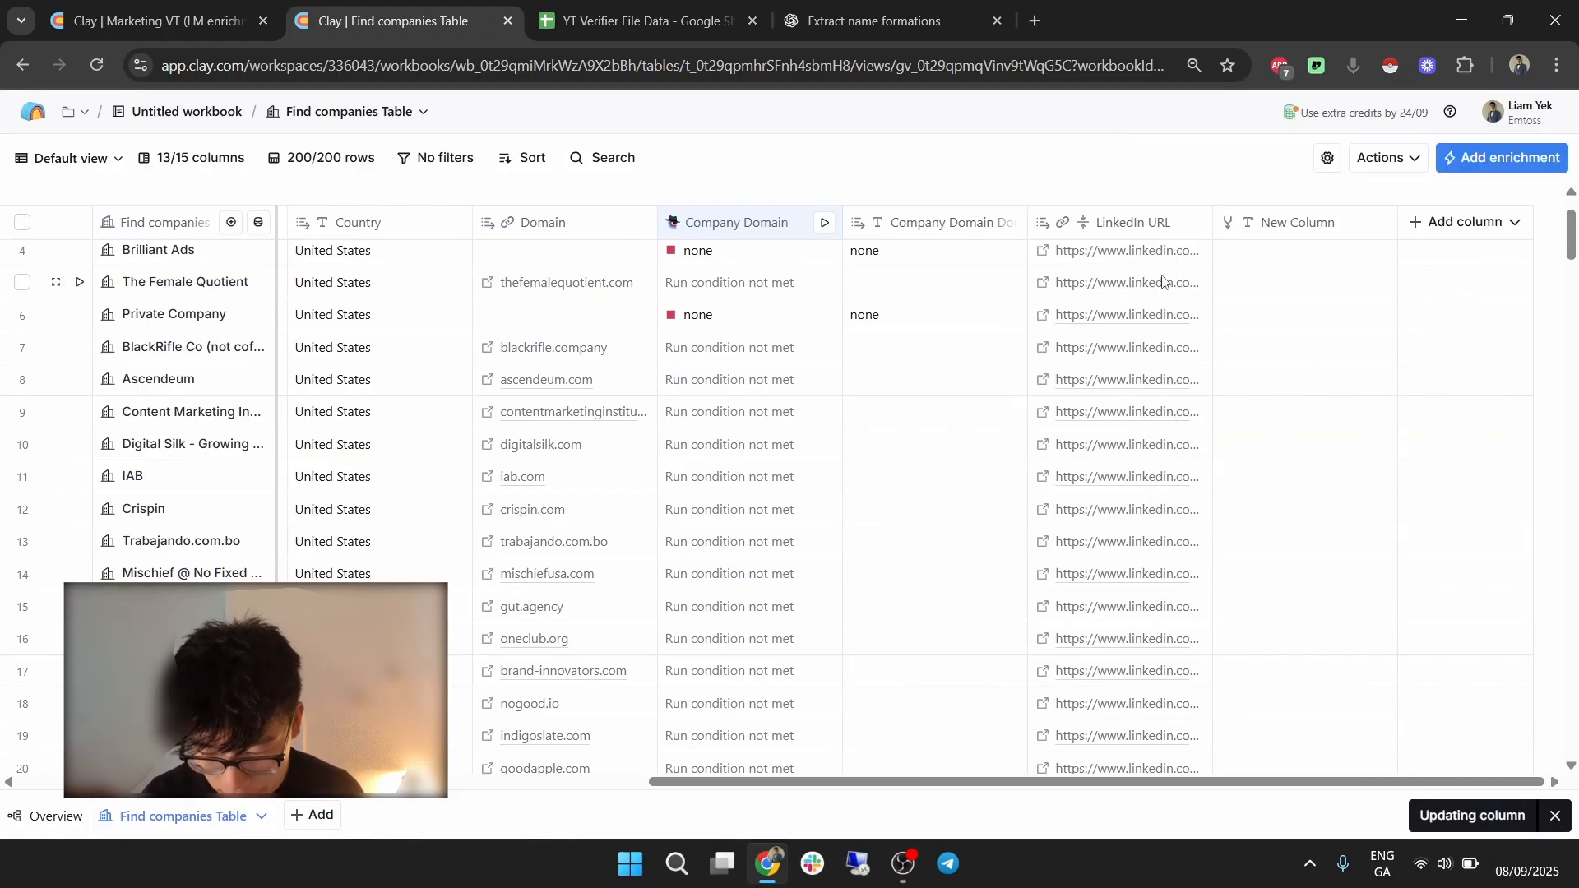
drag(1250, 220, 509, 222)
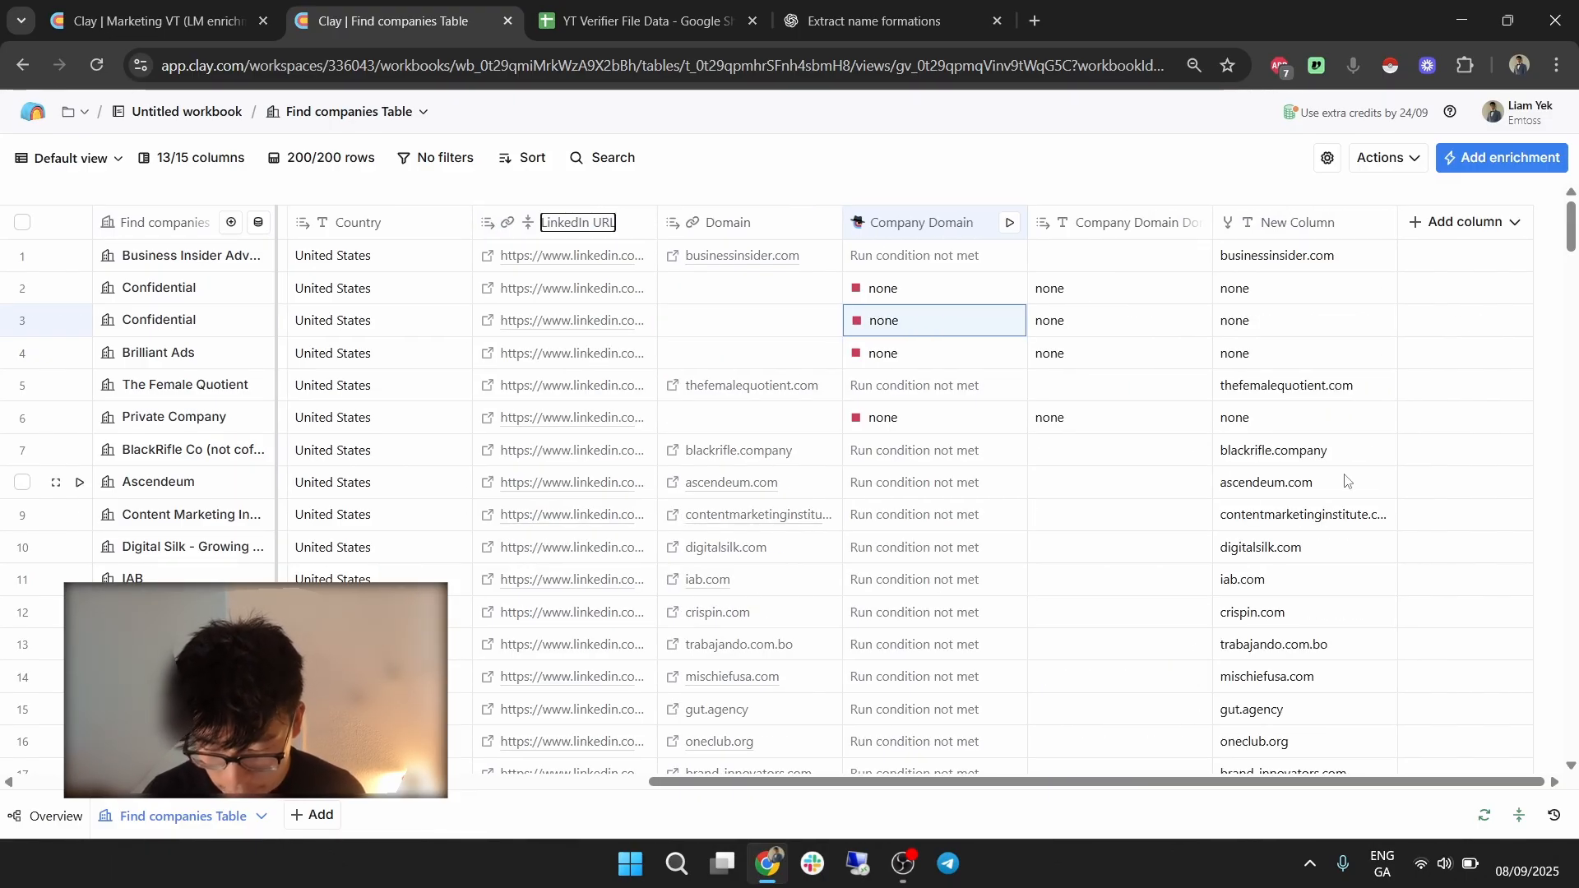
Set up a Check if URL is Valid enrichment on New Column that only runs if New Column has a value.
click(1466, 224)
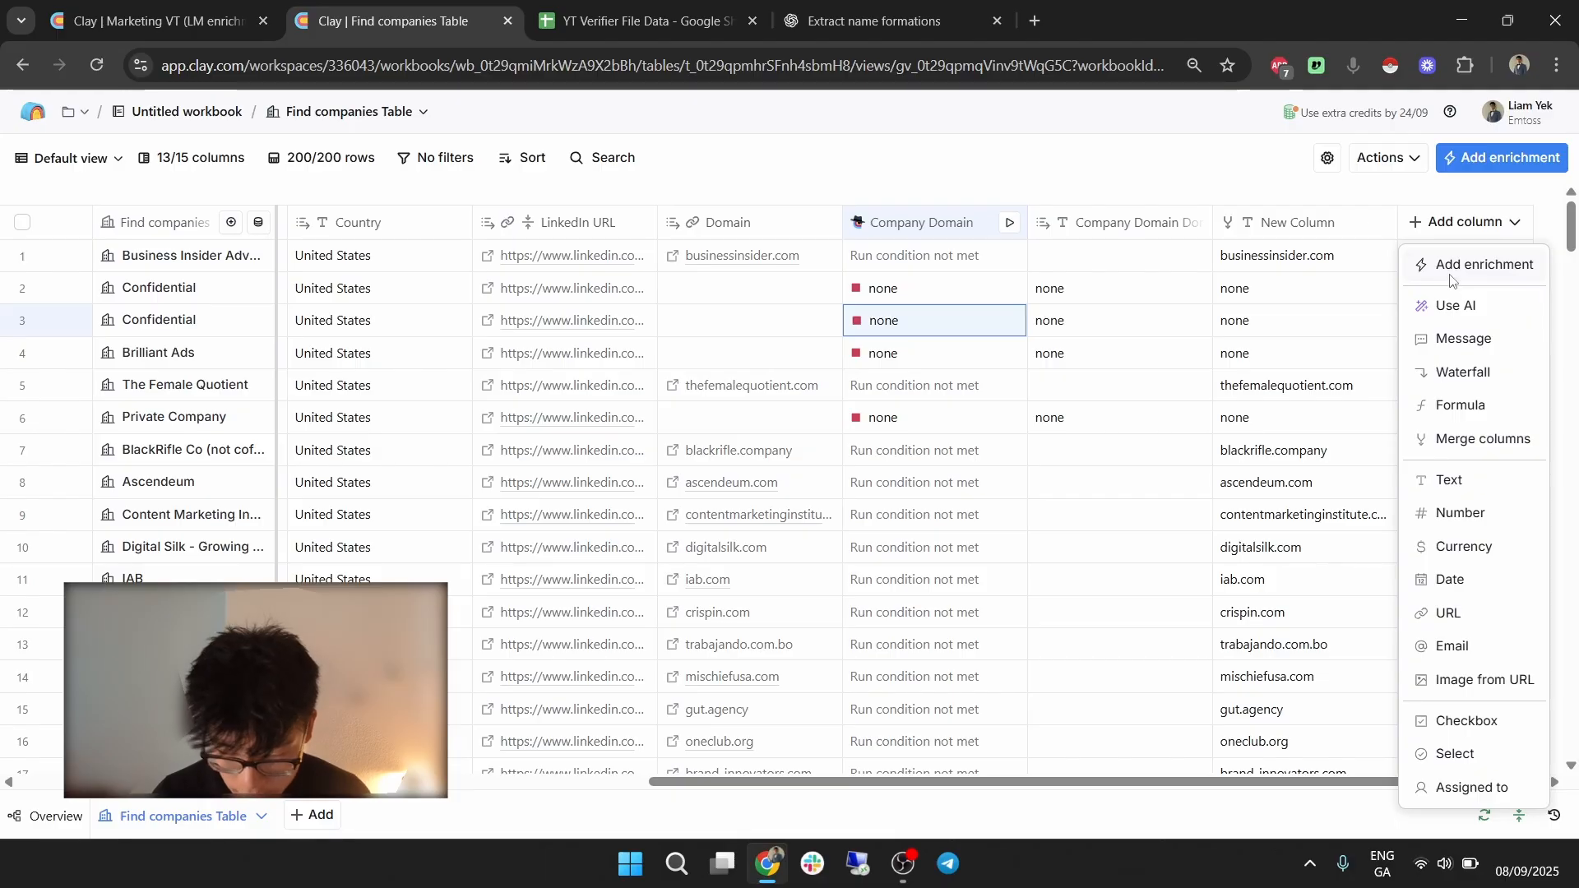
click(1473, 264)
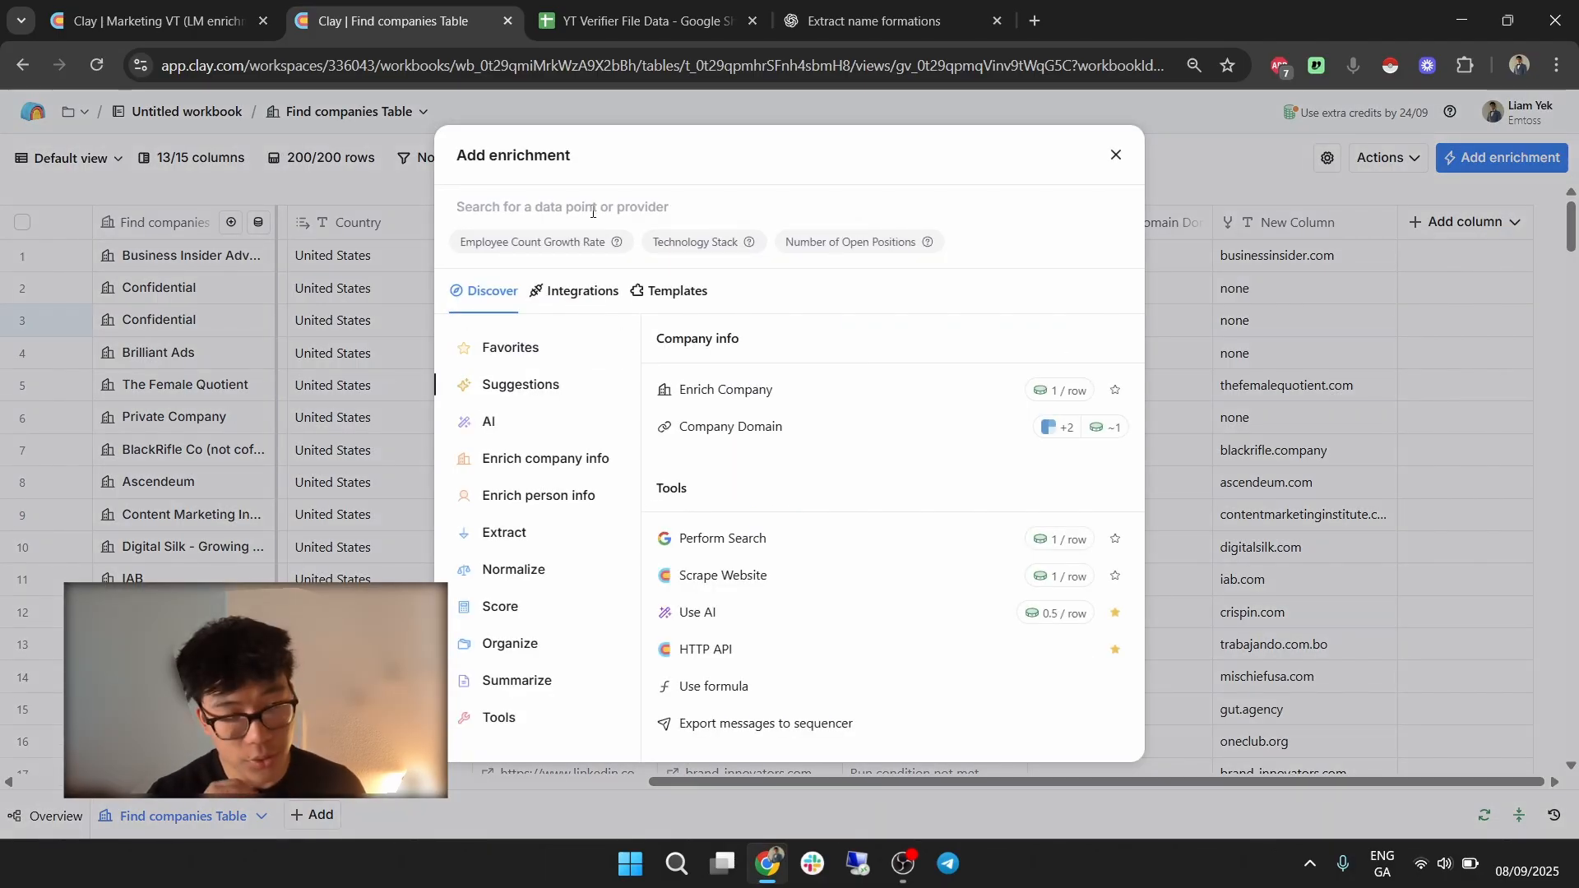
text(valid )
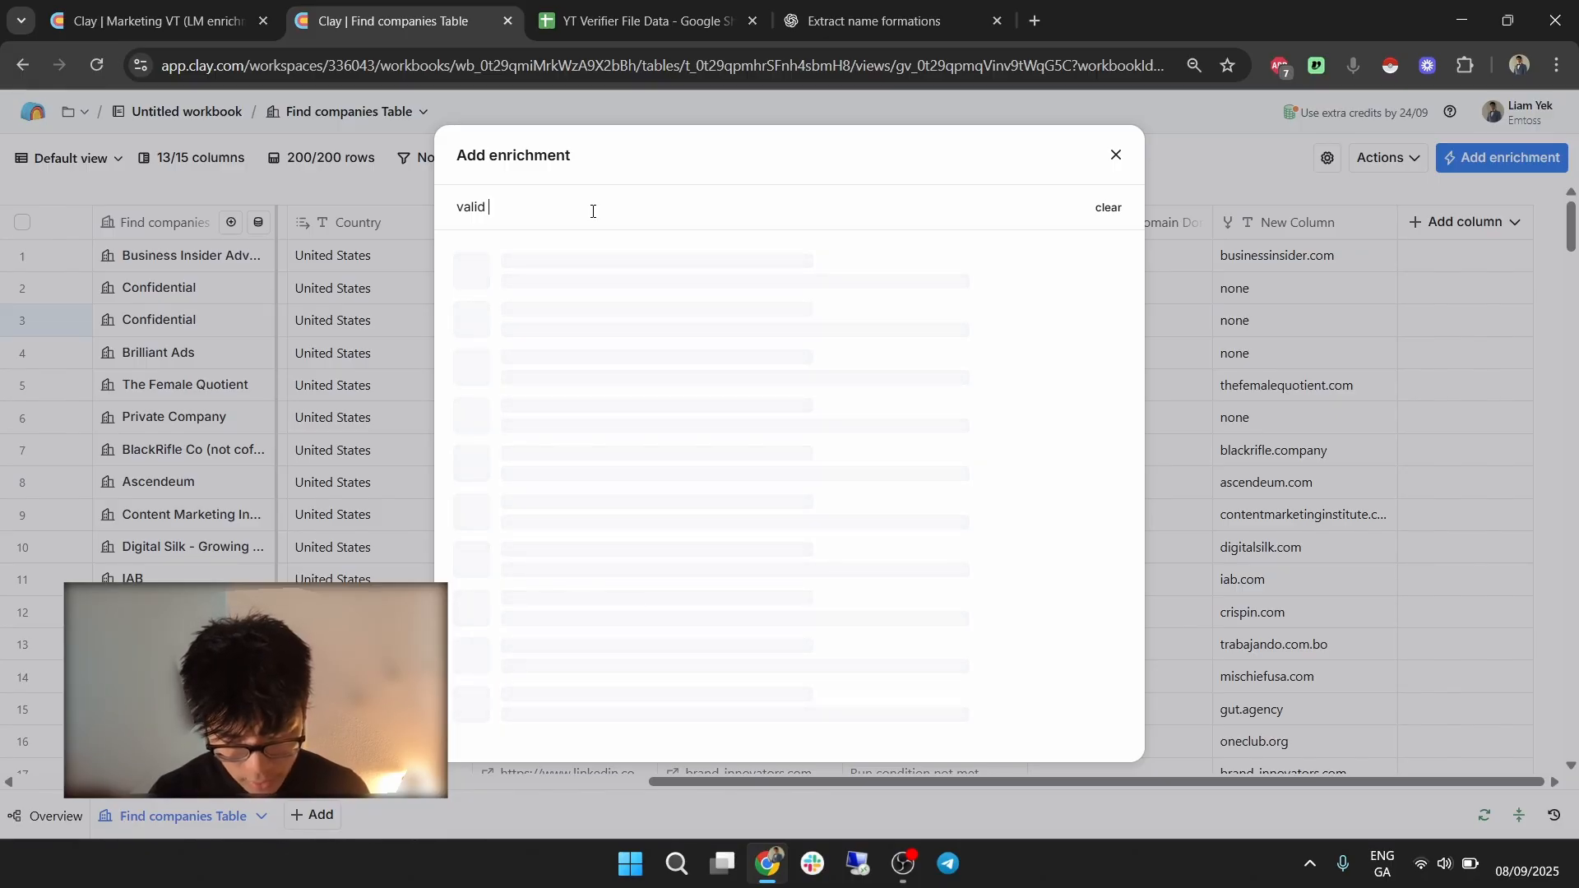
text(url)
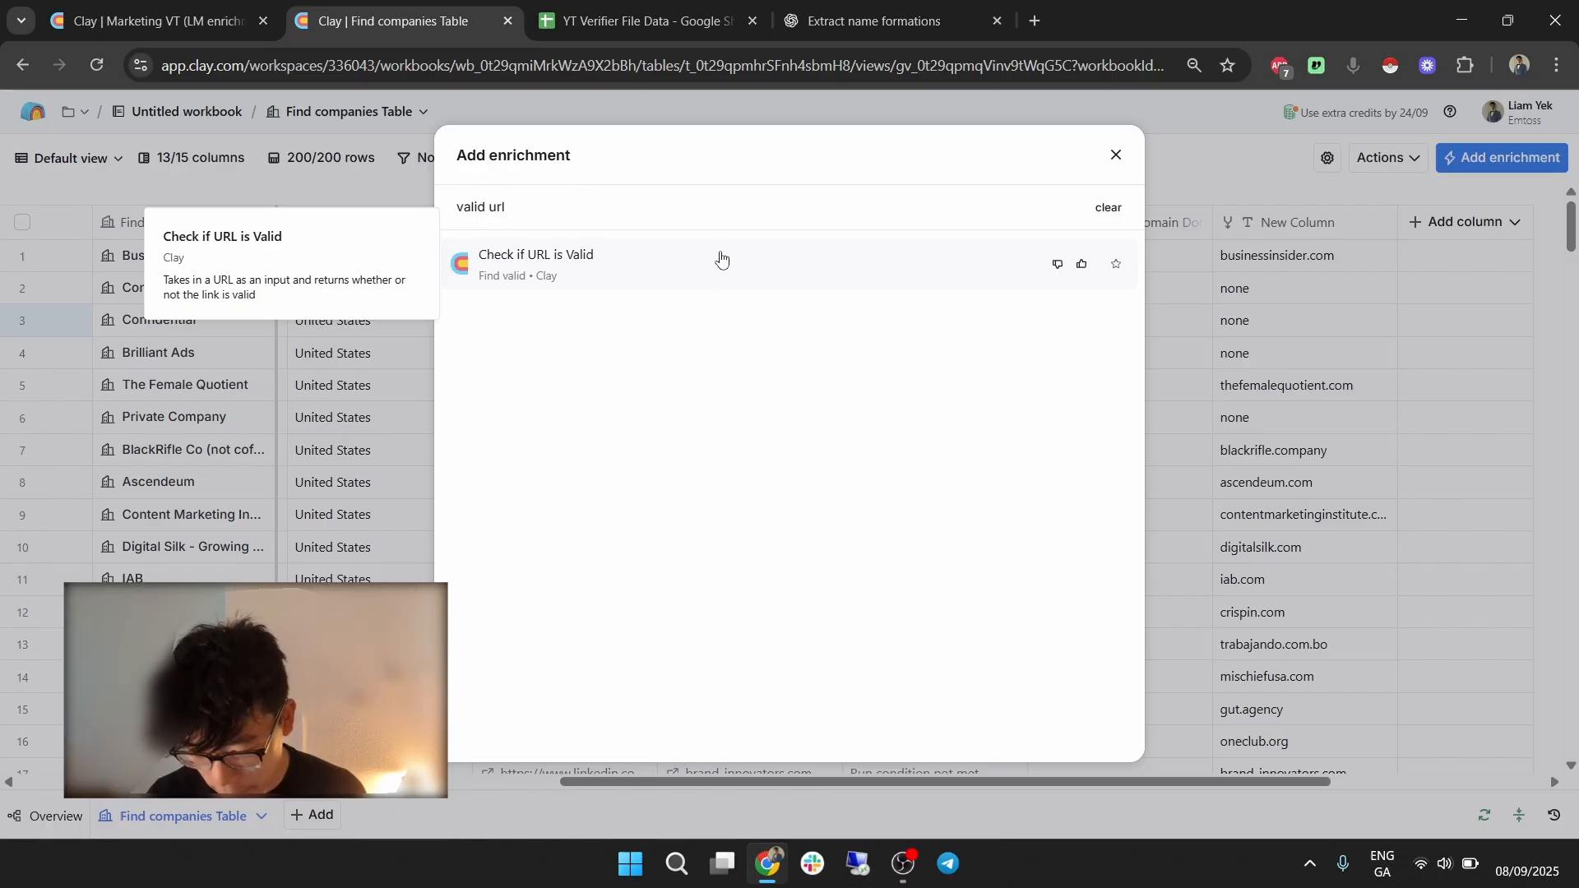
click(722, 257)
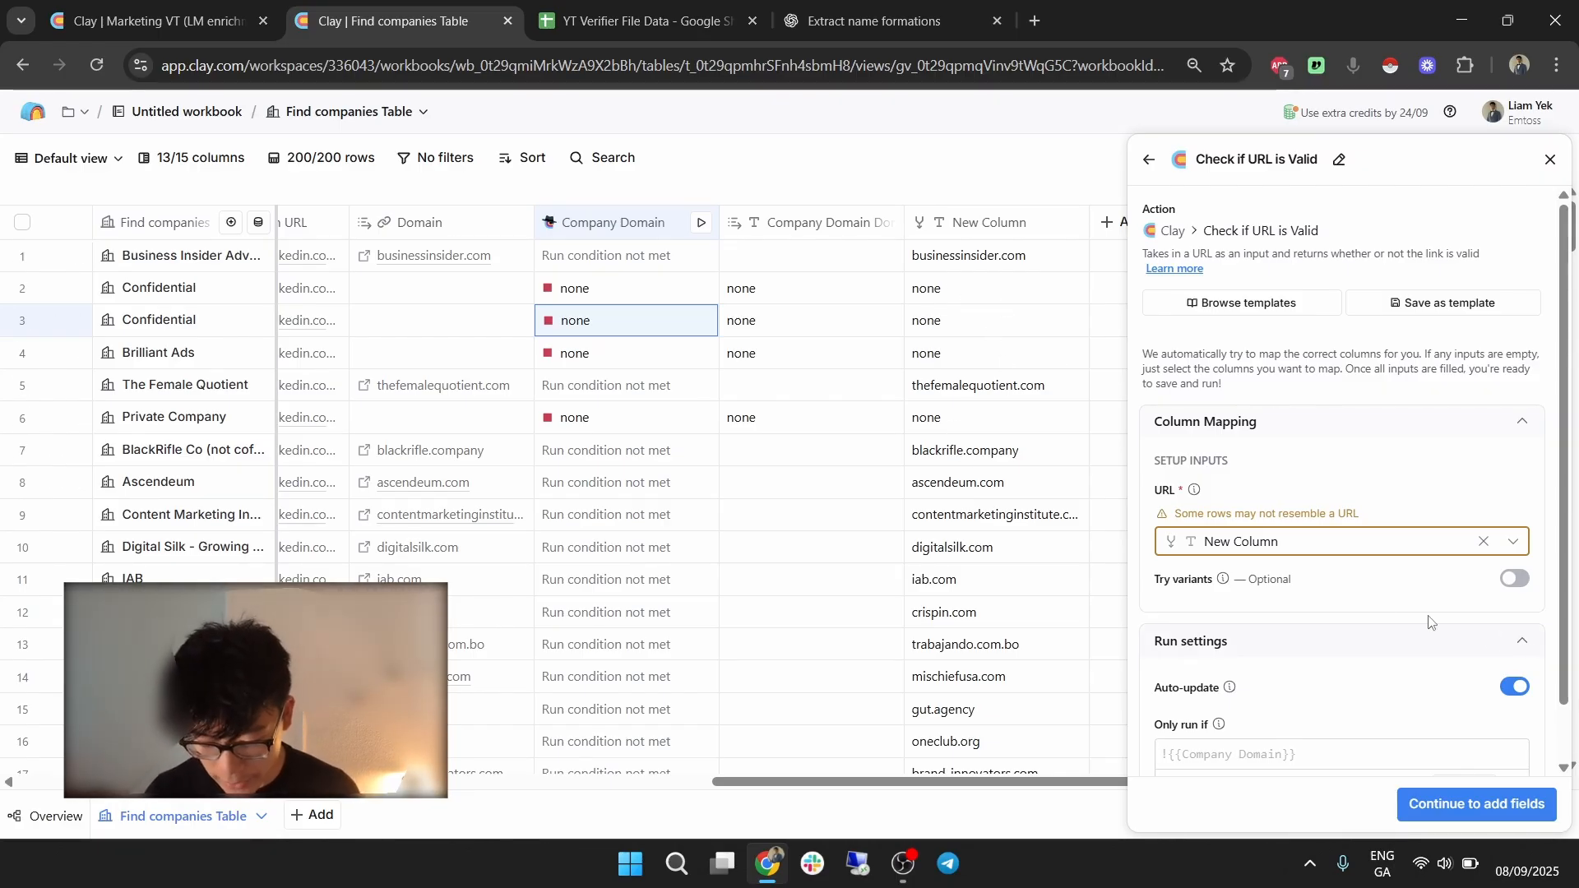
scroll(1374, 529, down, 2)
text(/new)
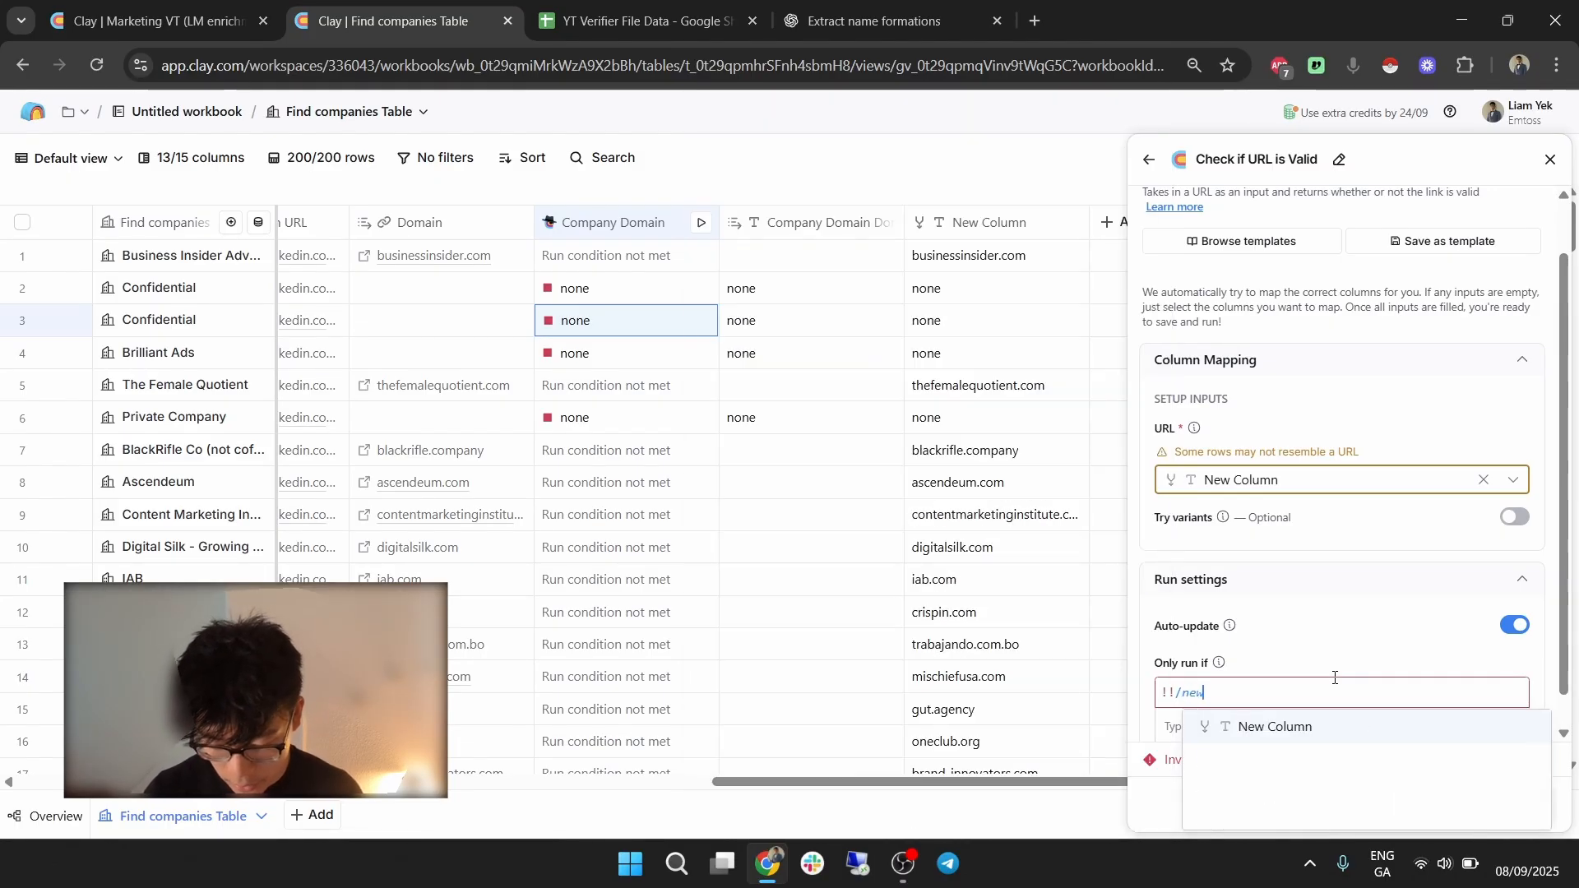
click(1329, 727)
Add the Valid output as a table column, then save and run the URL check on all 200 rows.
click(1526, 803)
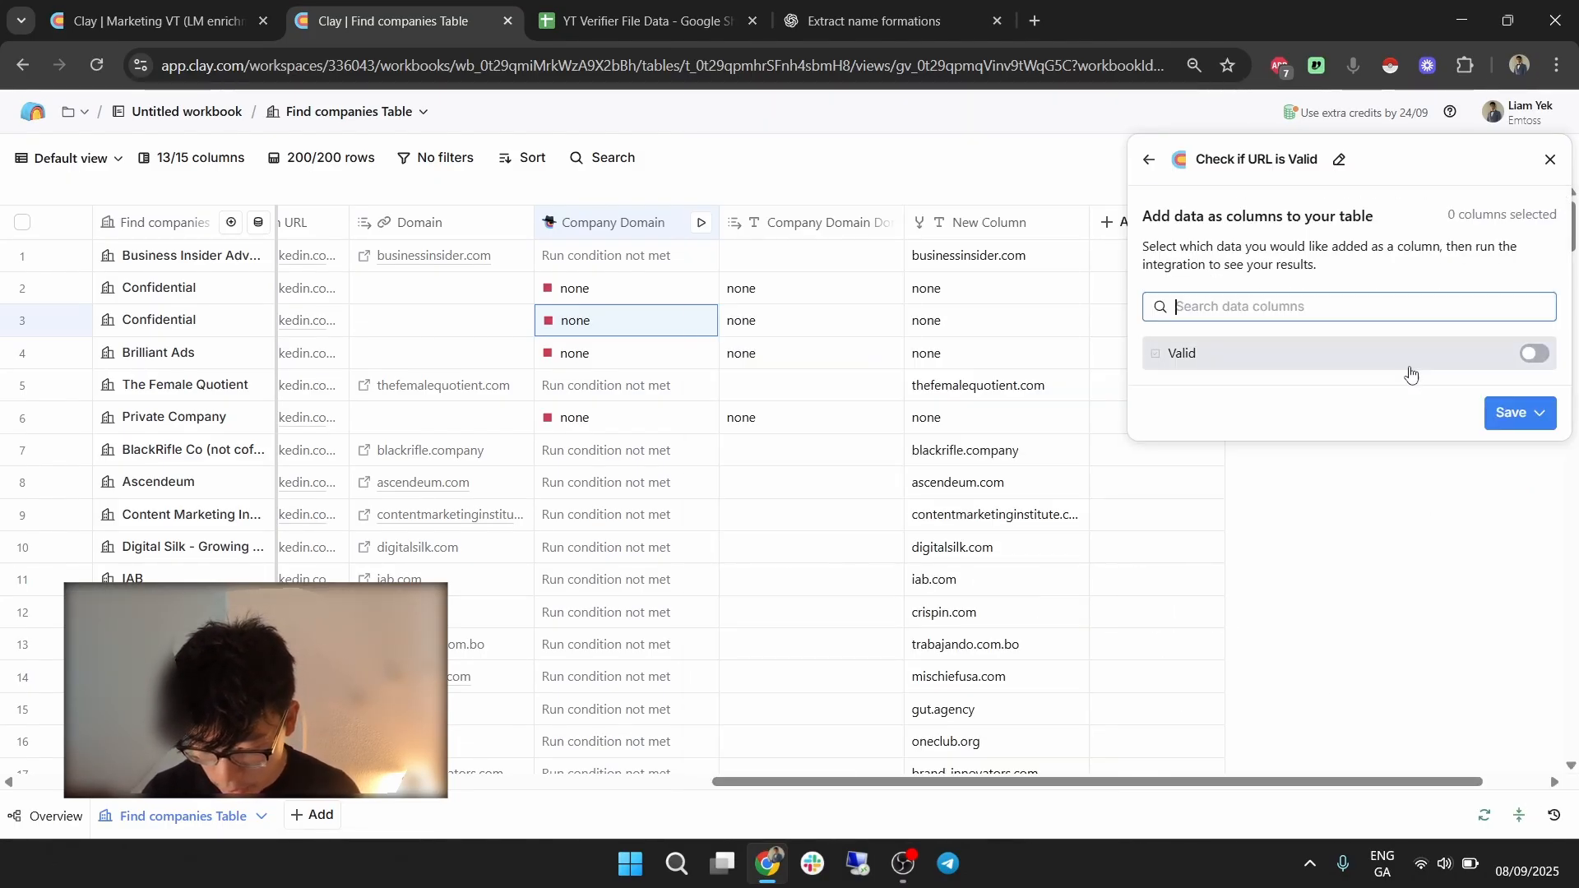
click(1533, 354)
click(1520, 413)
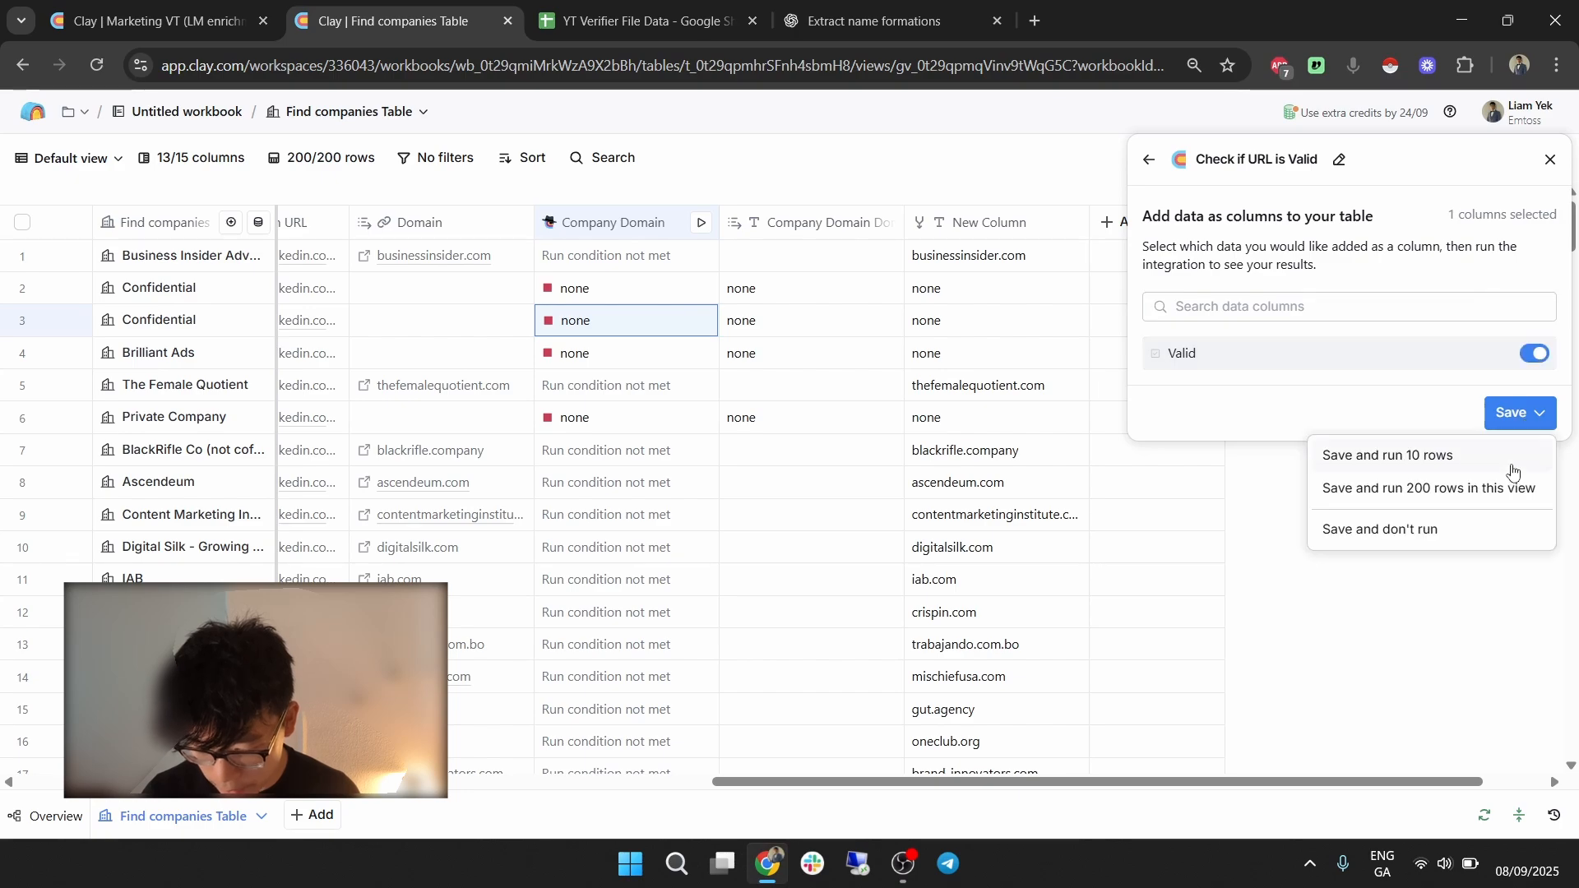
click(1493, 488)
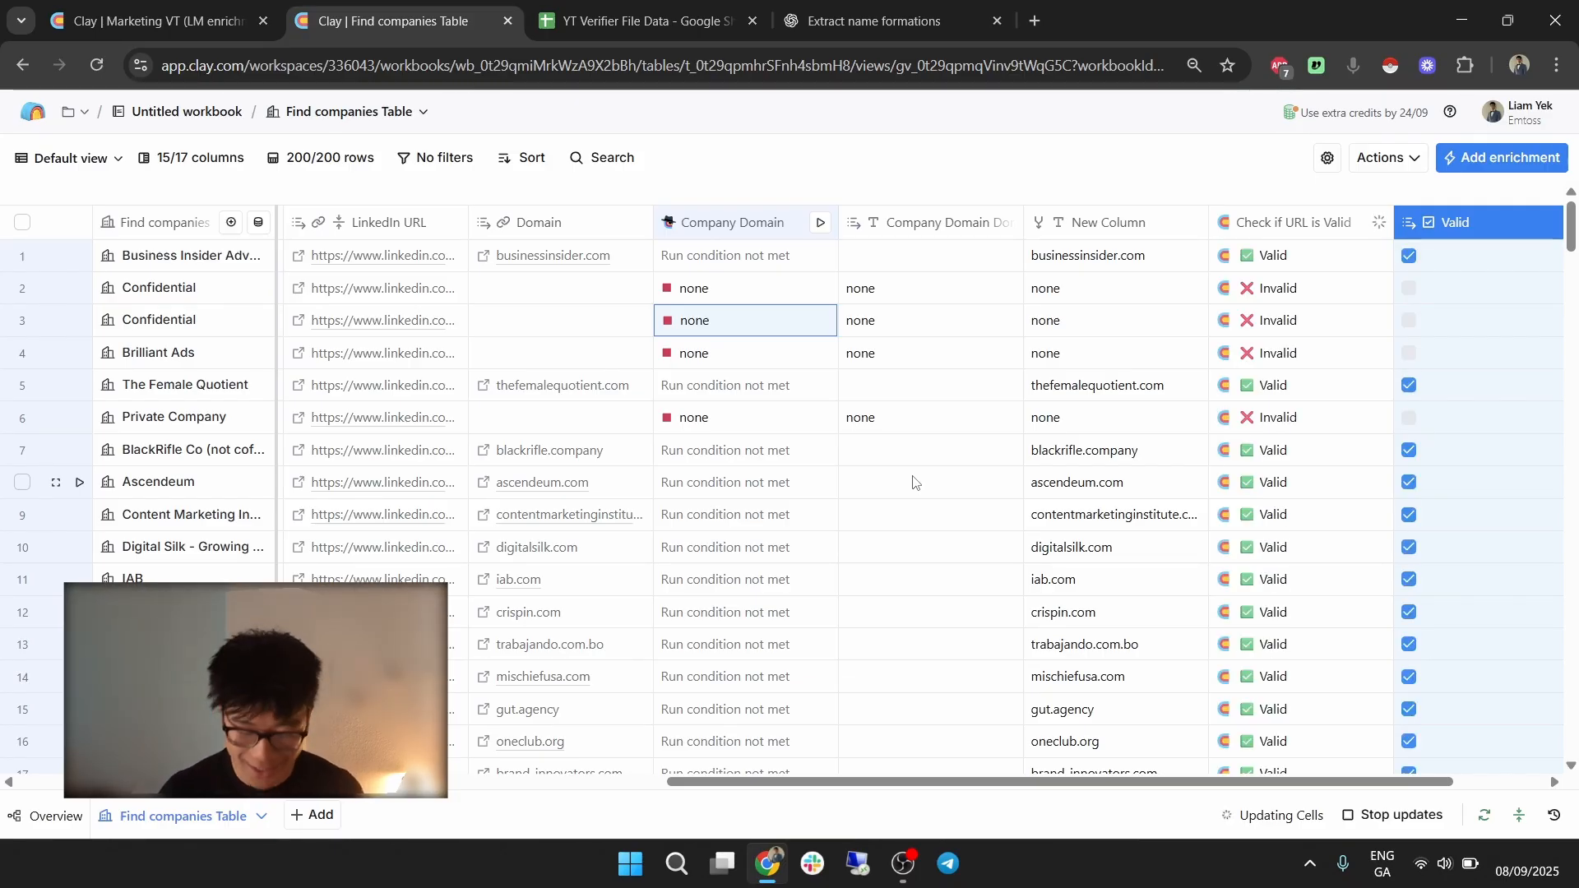
Open the URL check details for IllustrationX in row 23 and add Status Code as a new column.
drag(1326, 780, 1416, 778)
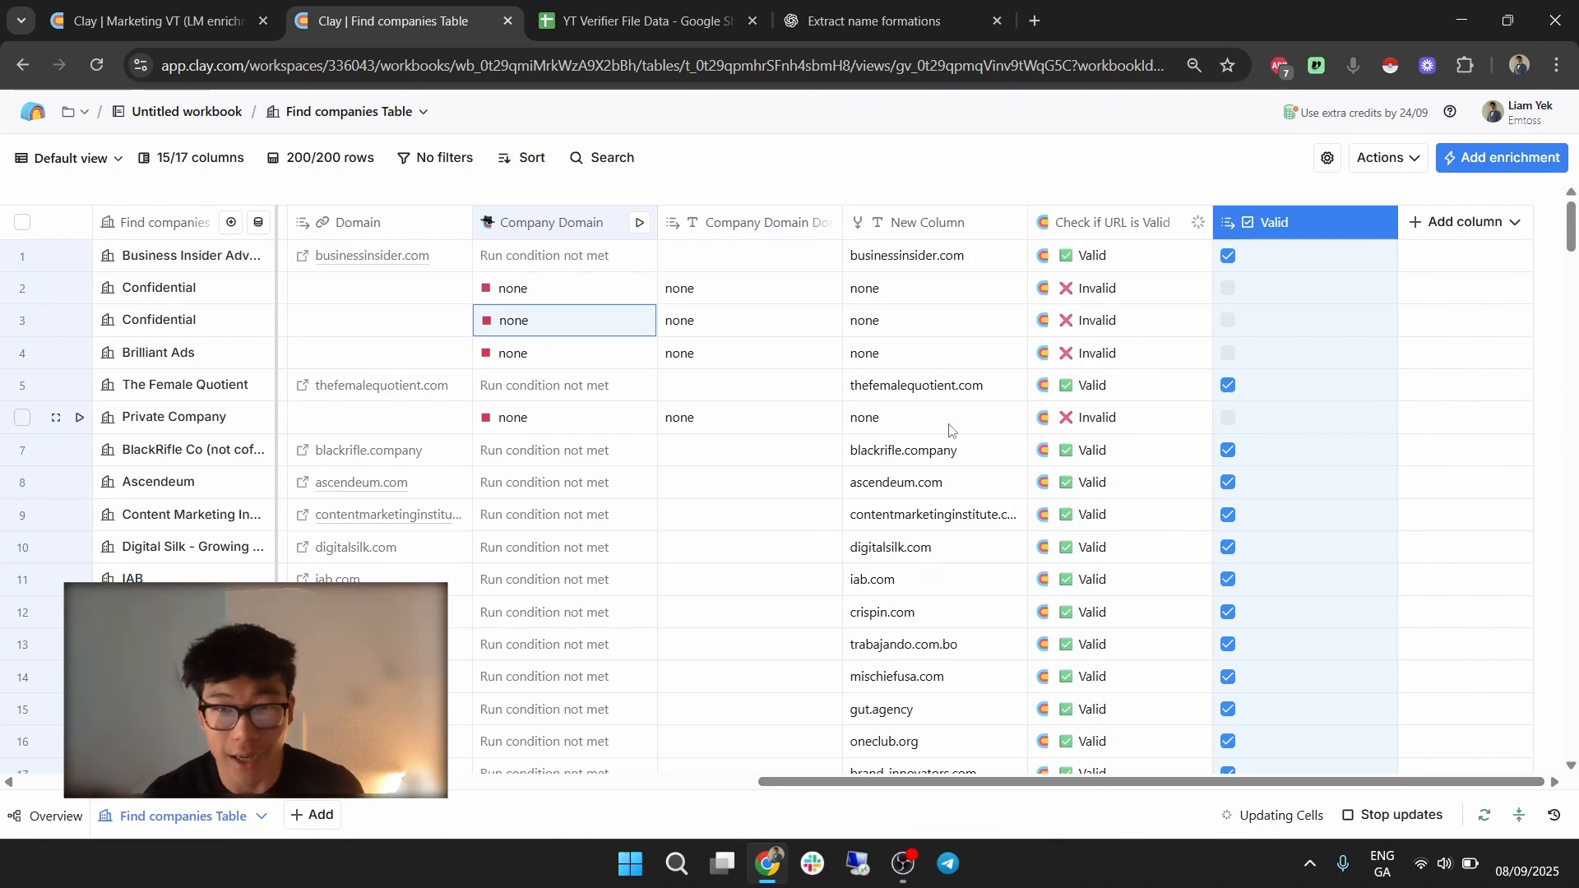
drag(1570, 249, 1569, 281)
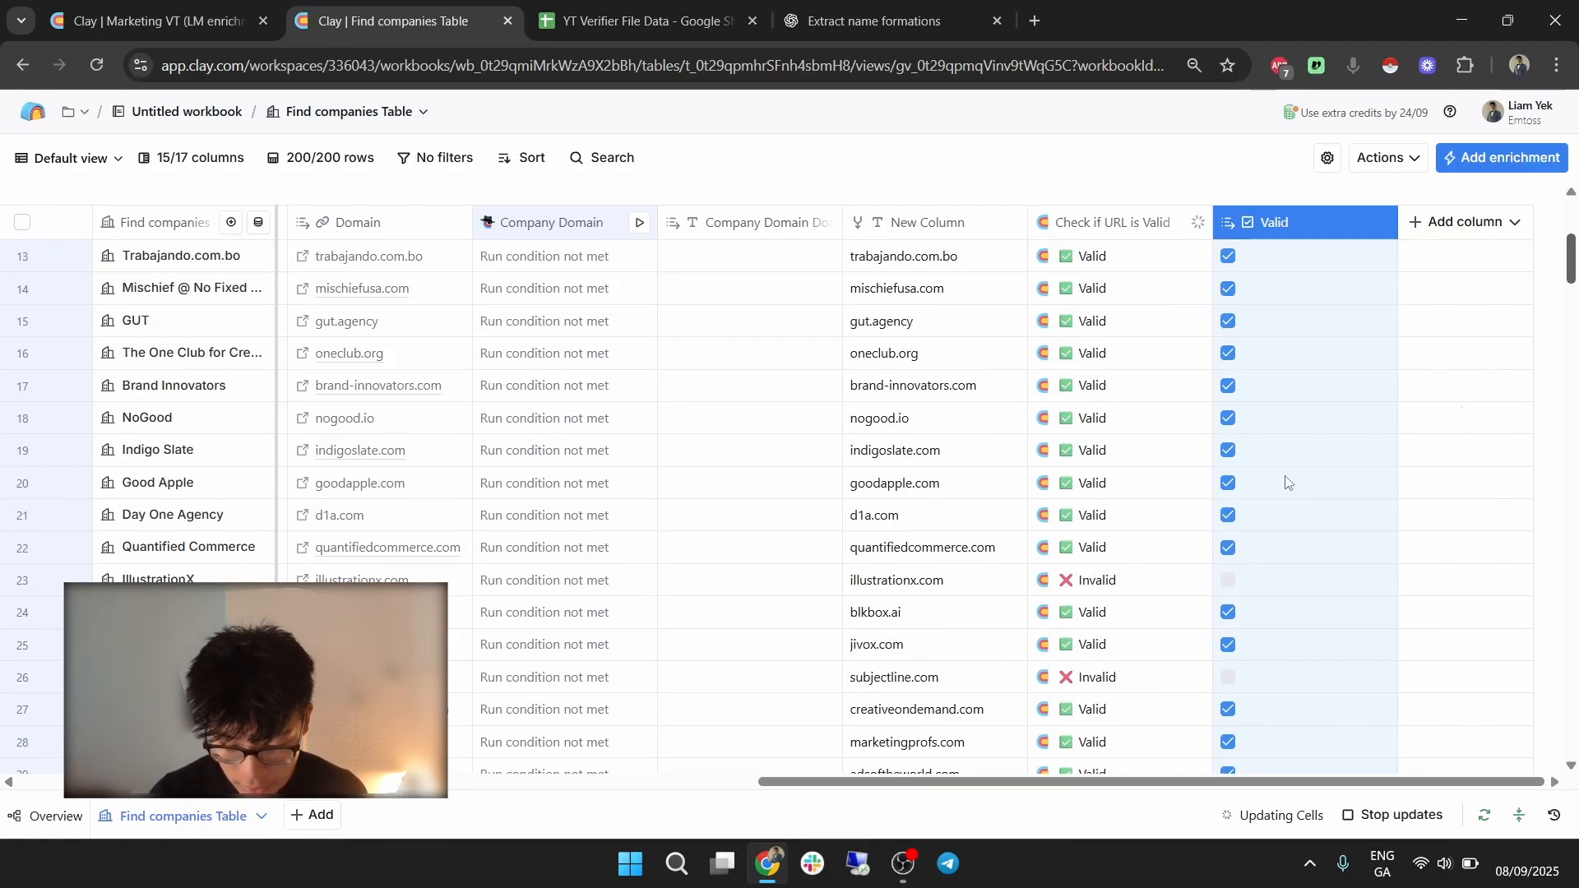
click(1121, 578)
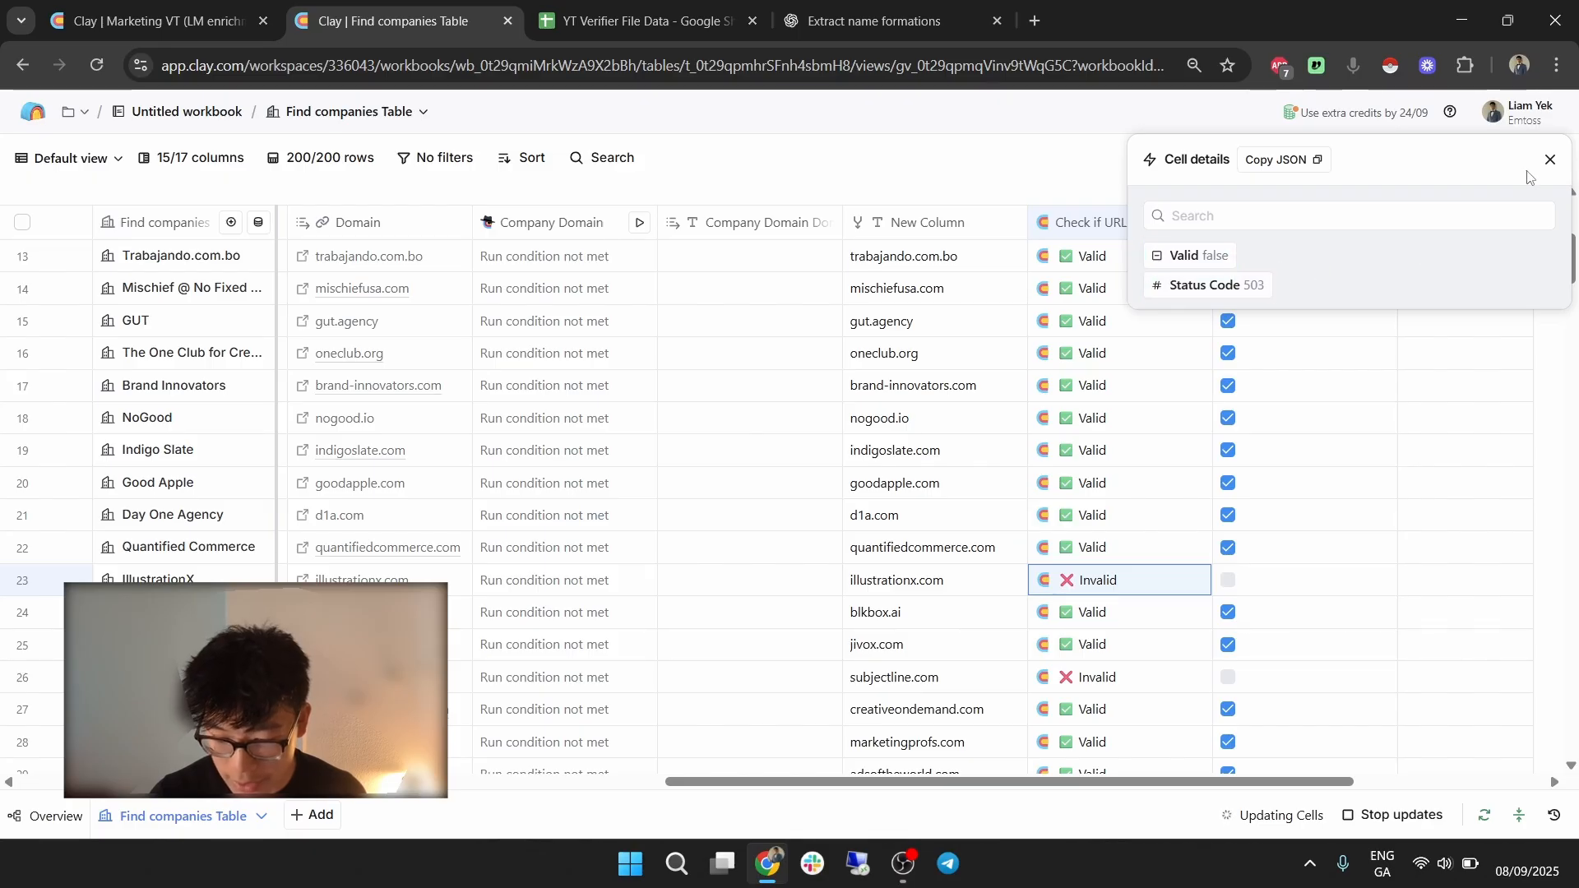
click(1505, 286)
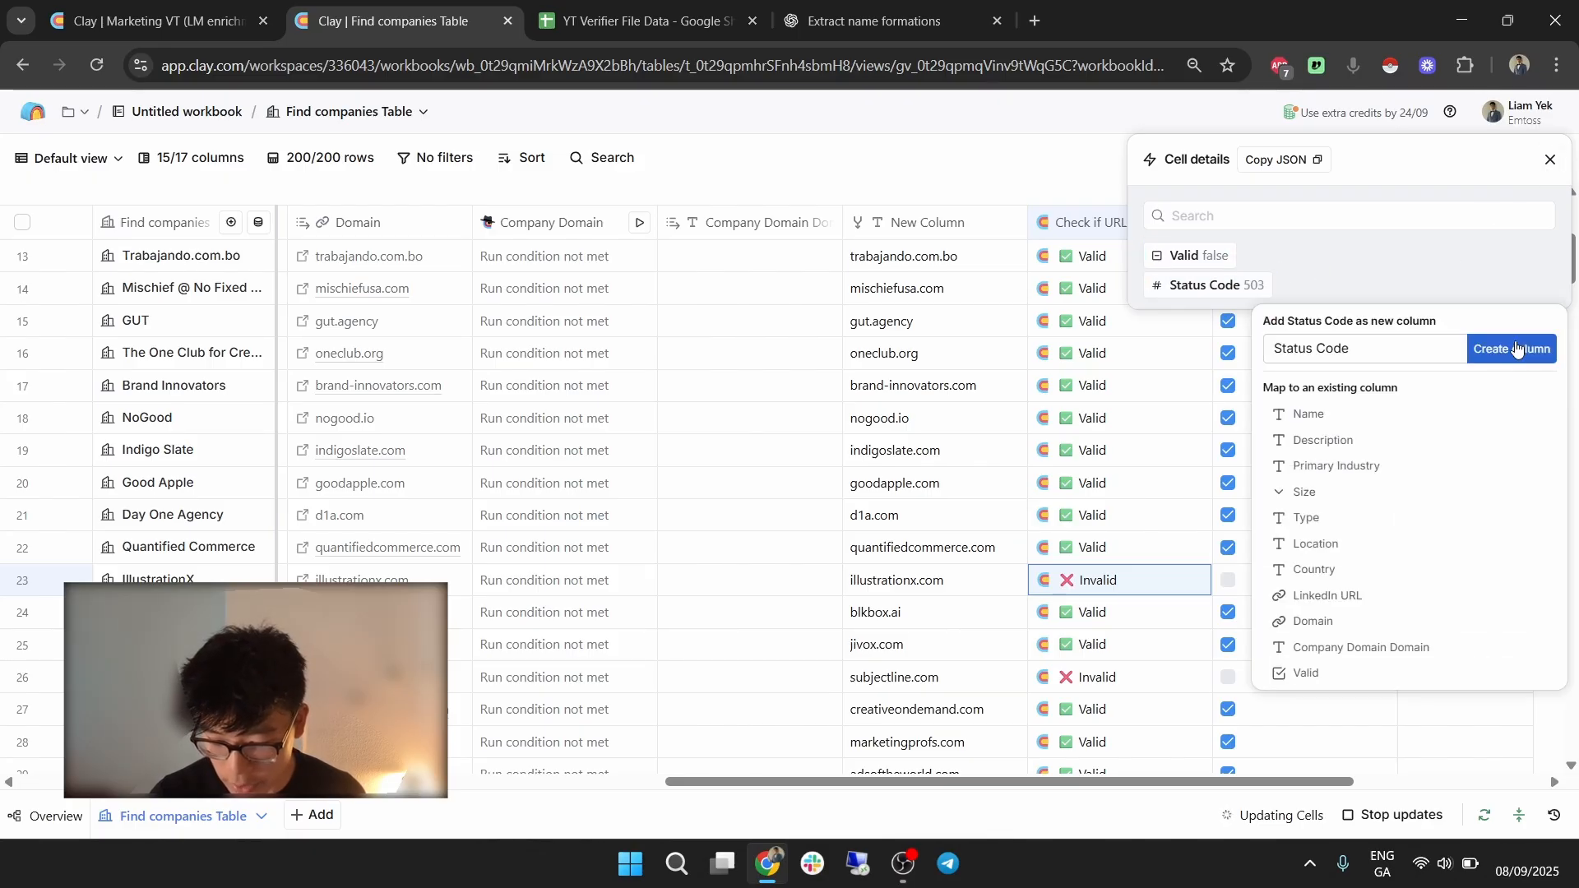
click(1512, 349)
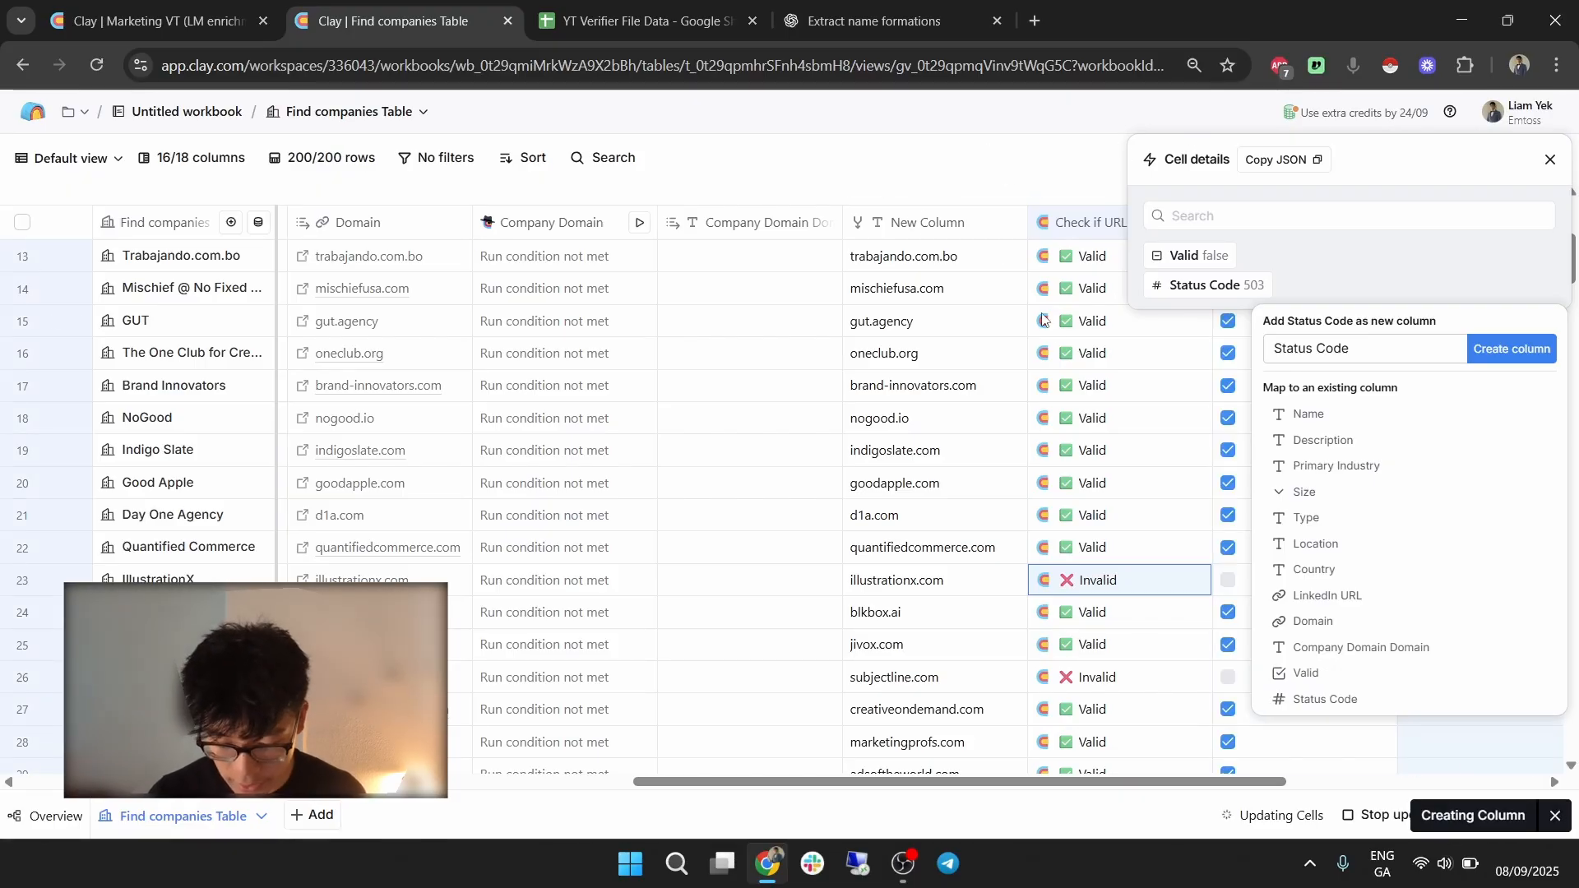
click(1549, 159)
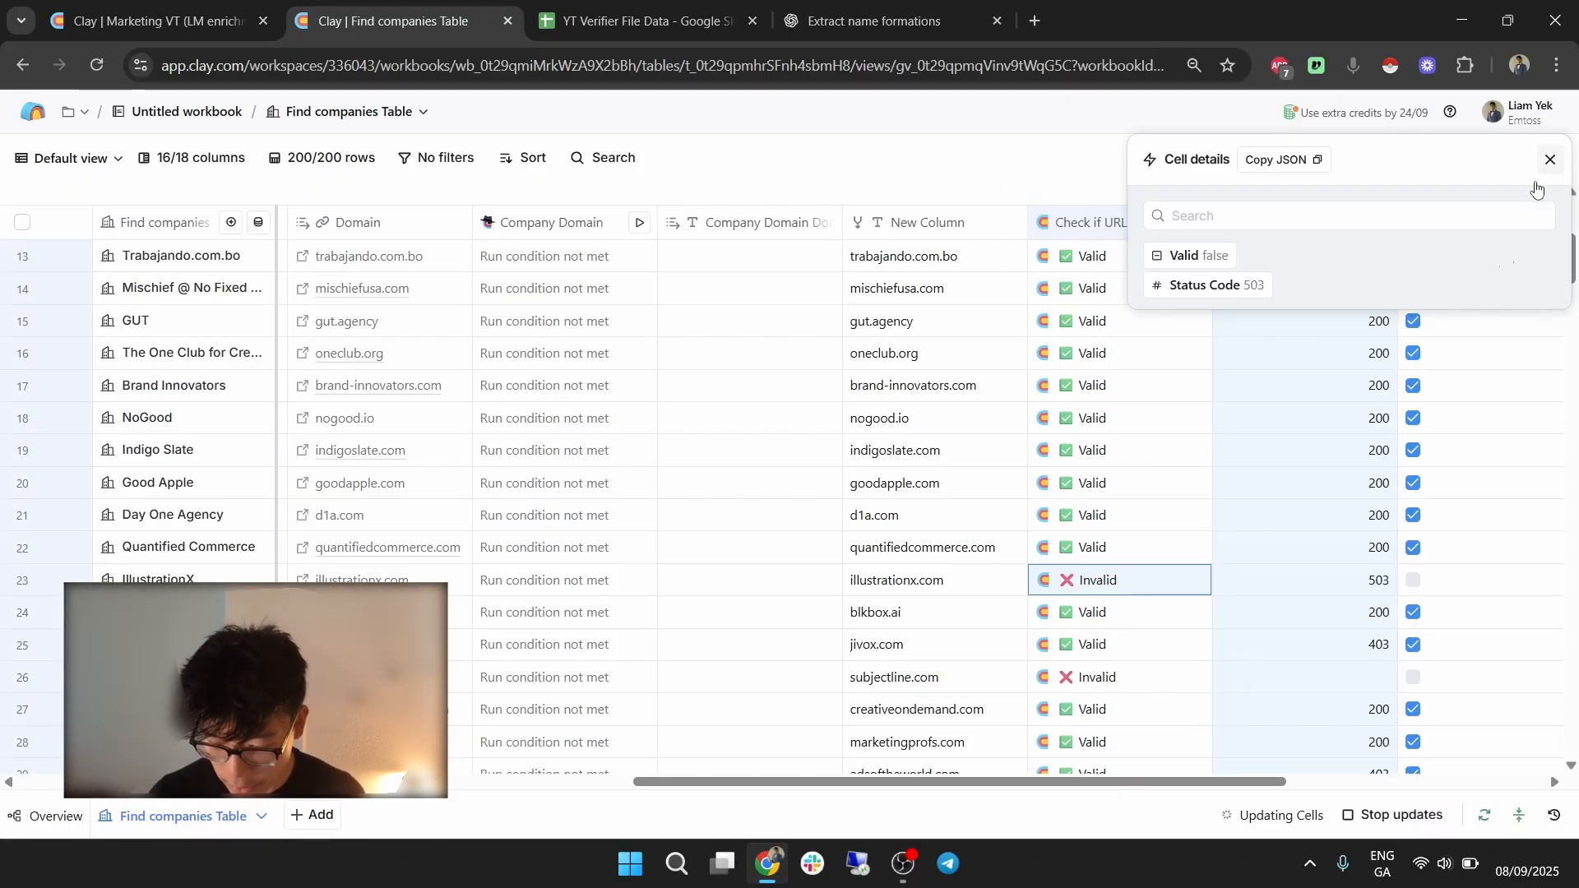
Inspect the URL check error for SubjectLine.com in row 26 and look through the status codes further down the table.
scroll(1278, 566, down, 1)
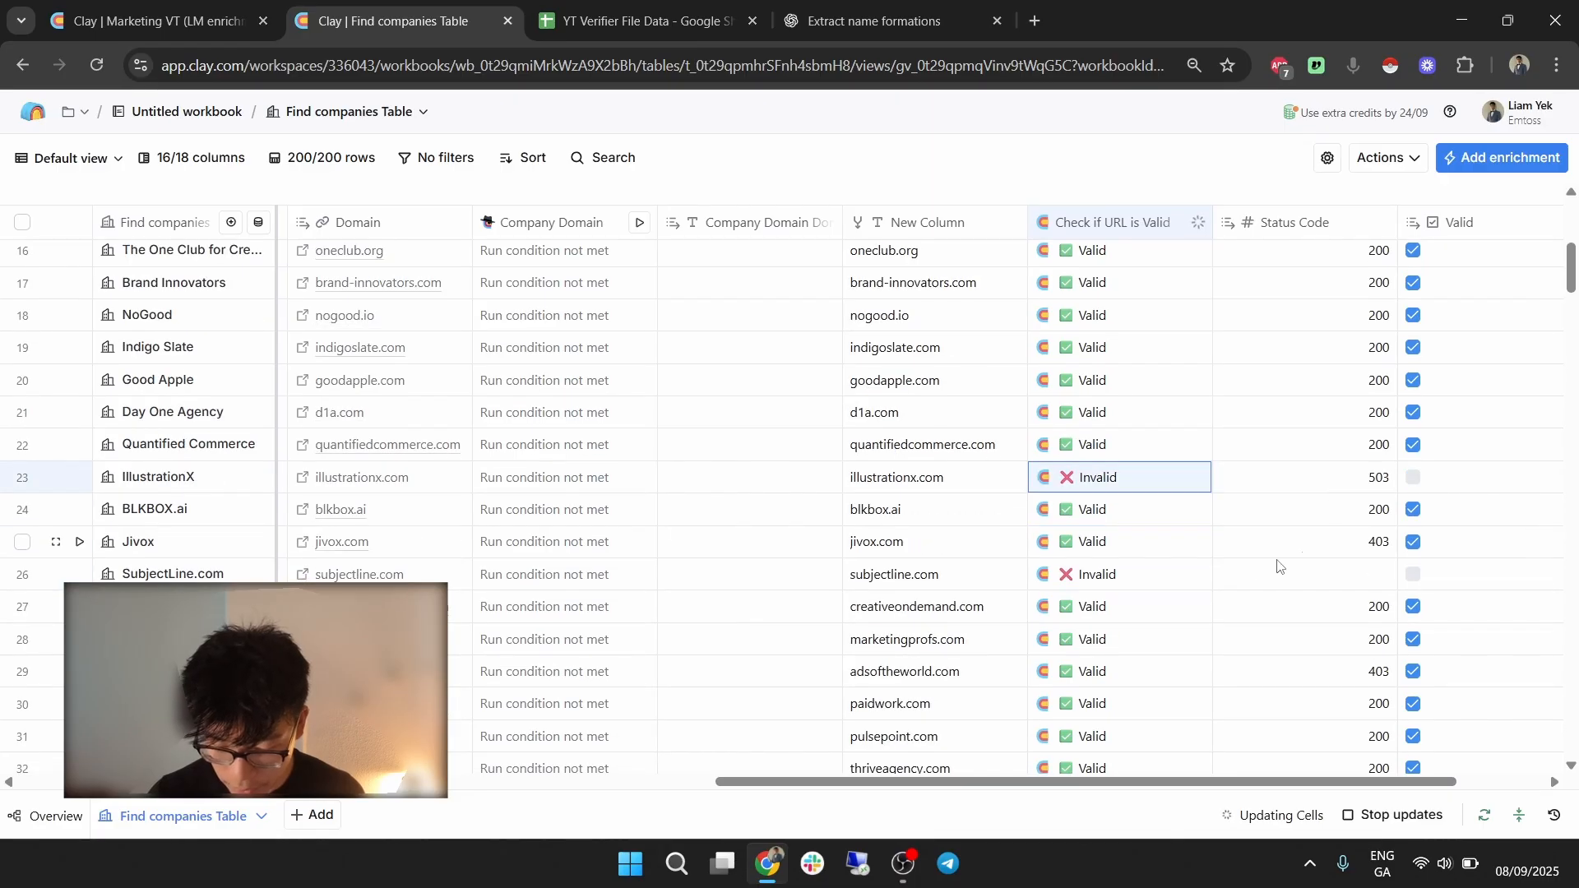
click(1135, 575)
mouse_move(1255, 289)
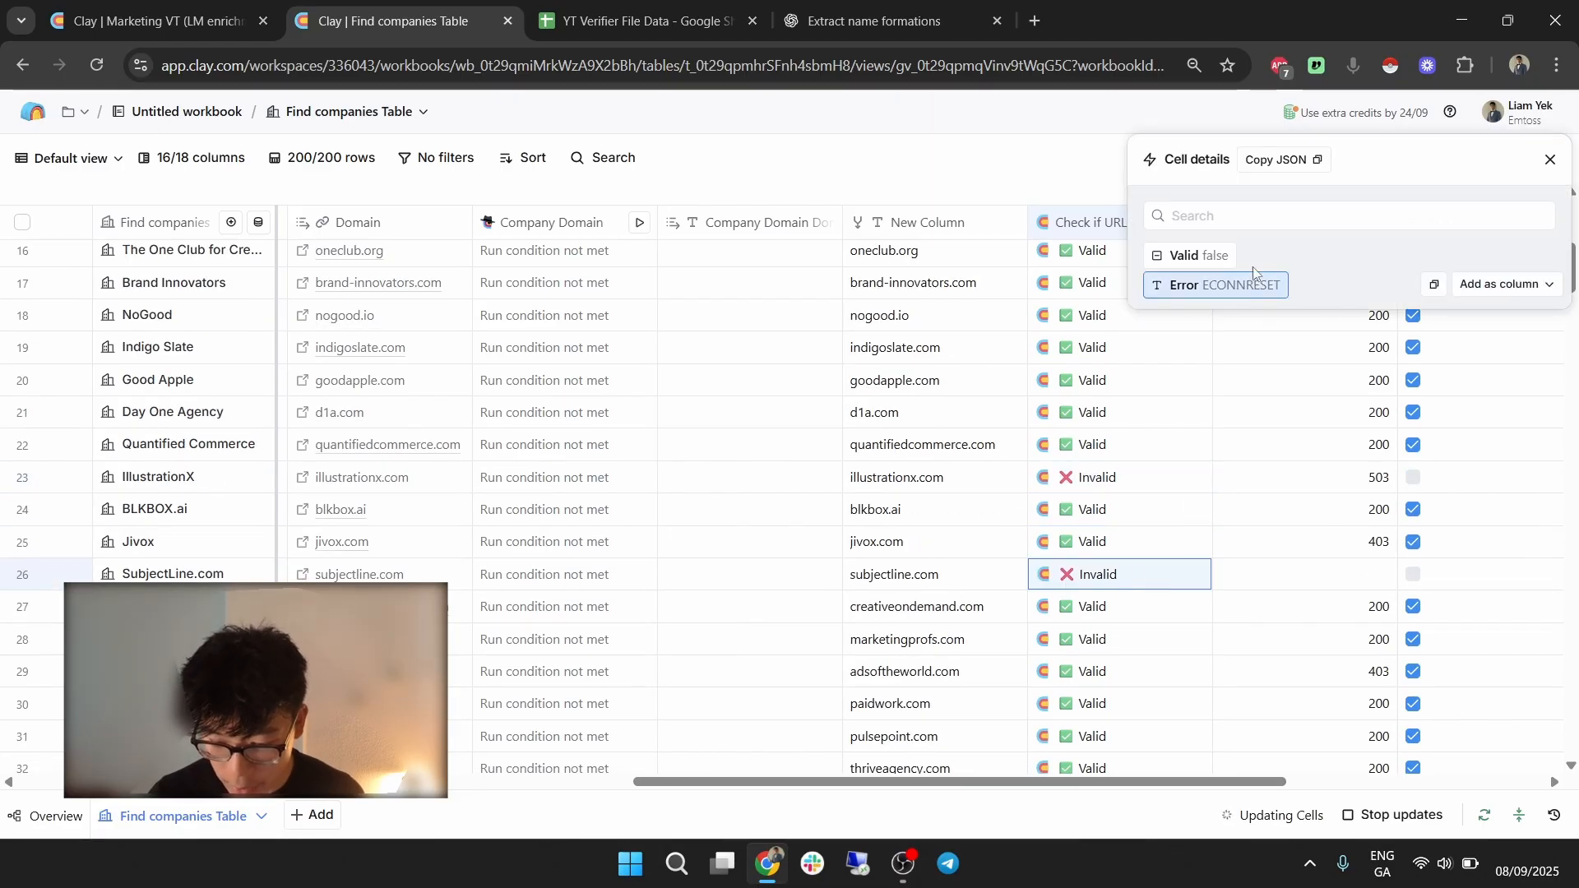
click(1549, 160)
scroll(1215, 502, down, 1)
scroll(1214, 500, down, 3)
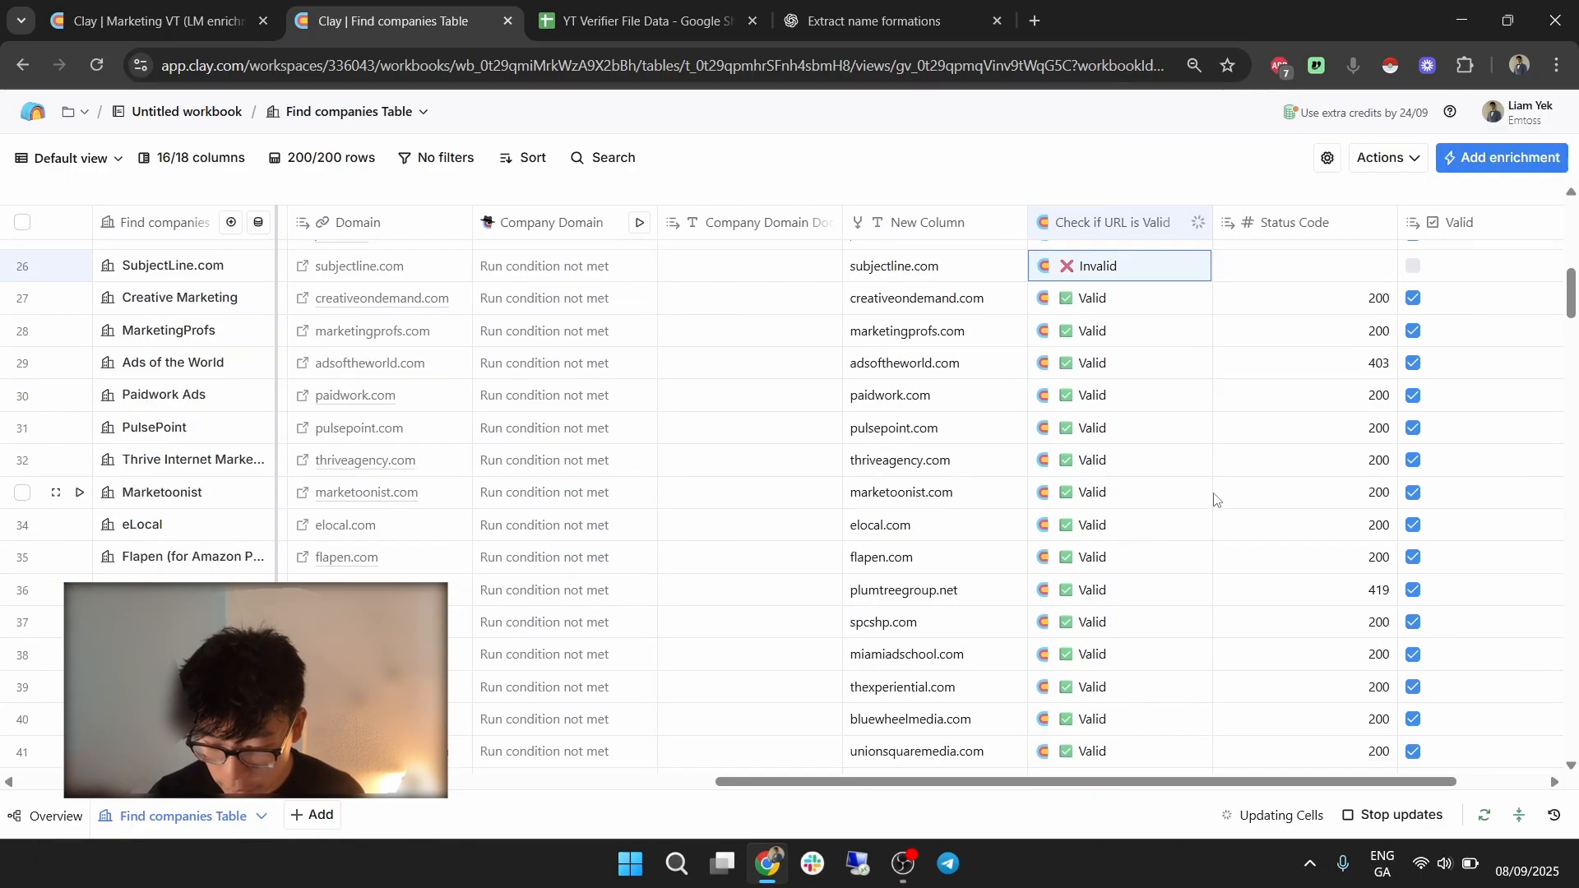
scroll(1288, 458, down, 1)
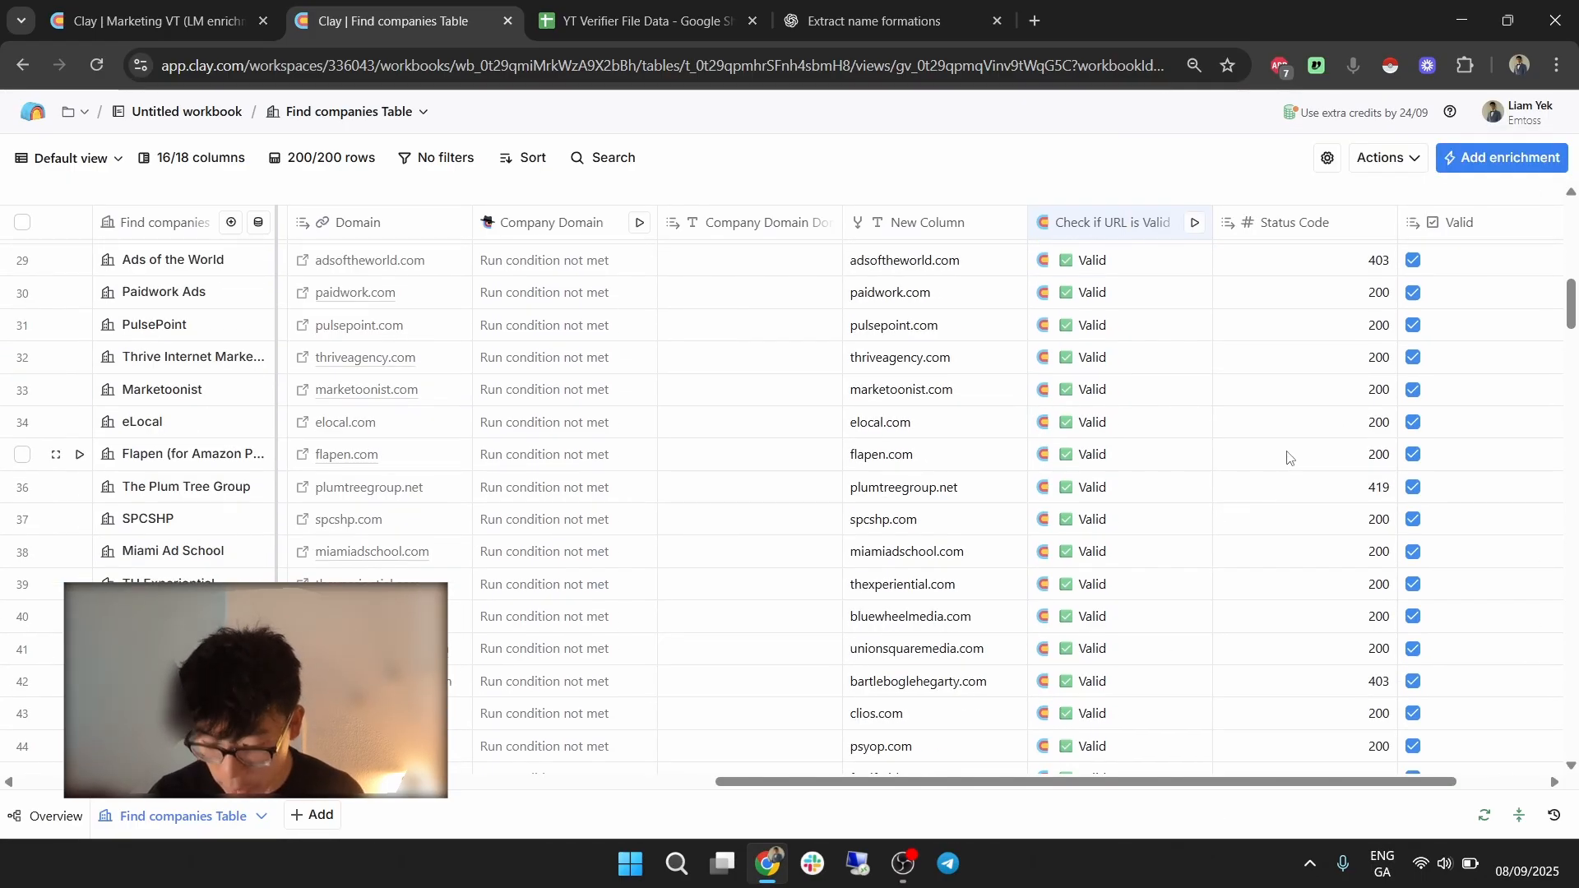
scroll(1288, 459, down, 7)
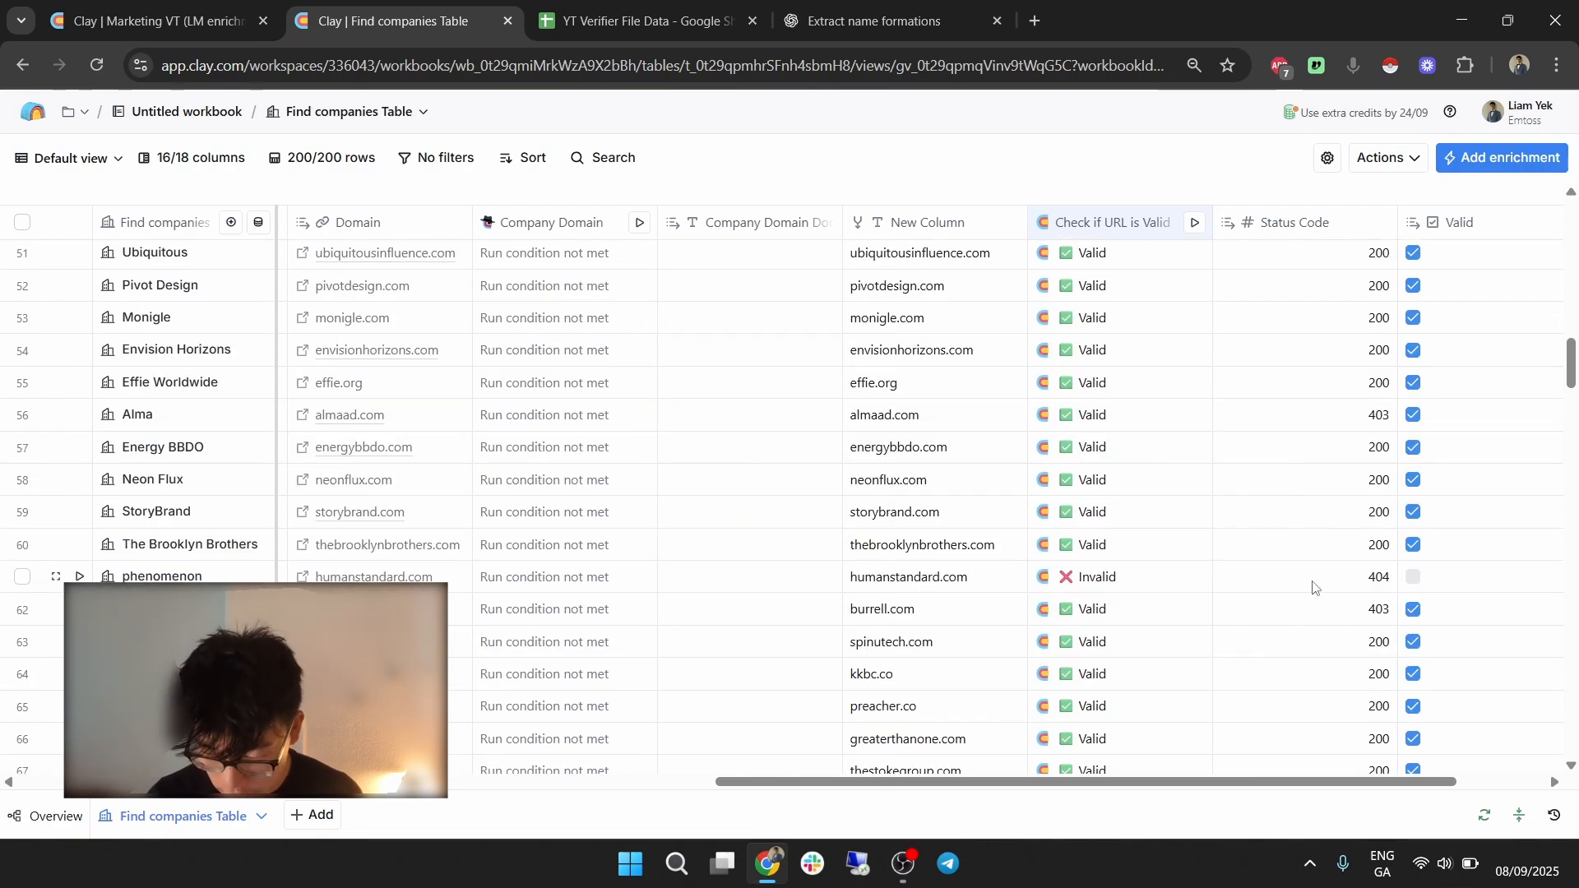
Copy humanstandard.com from row 61, open it in a new browser tab to test the site, and close the tab.
click(940, 583)
key(ctrl+c)
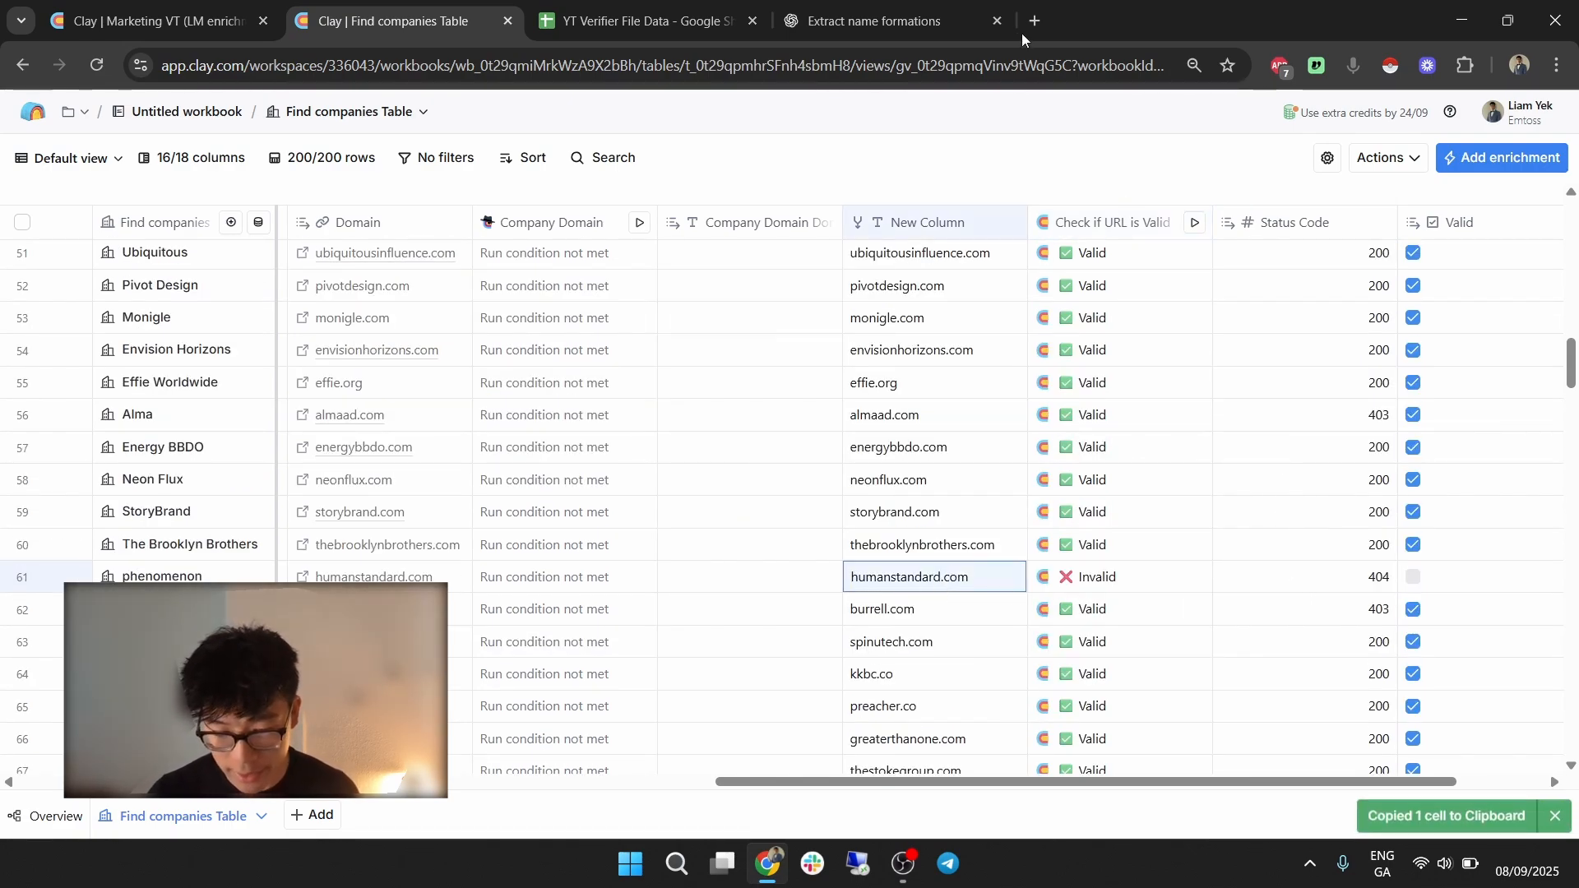
click(1034, 21)
key(ctrl+v)
key(Return)
drag(1025, 26, 362, 17)
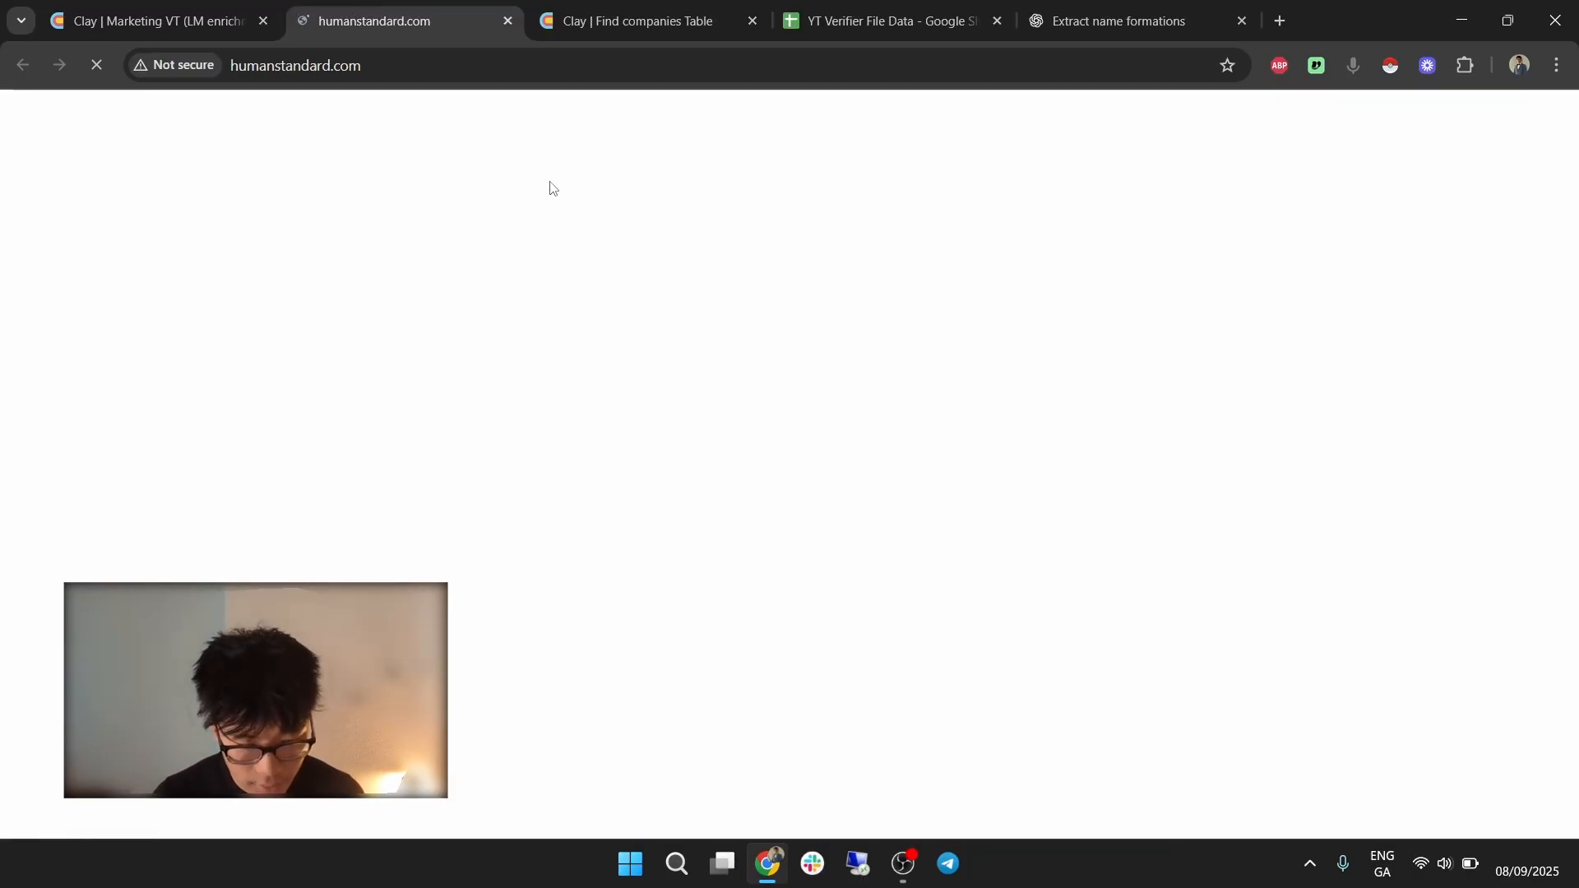
click(507, 22)
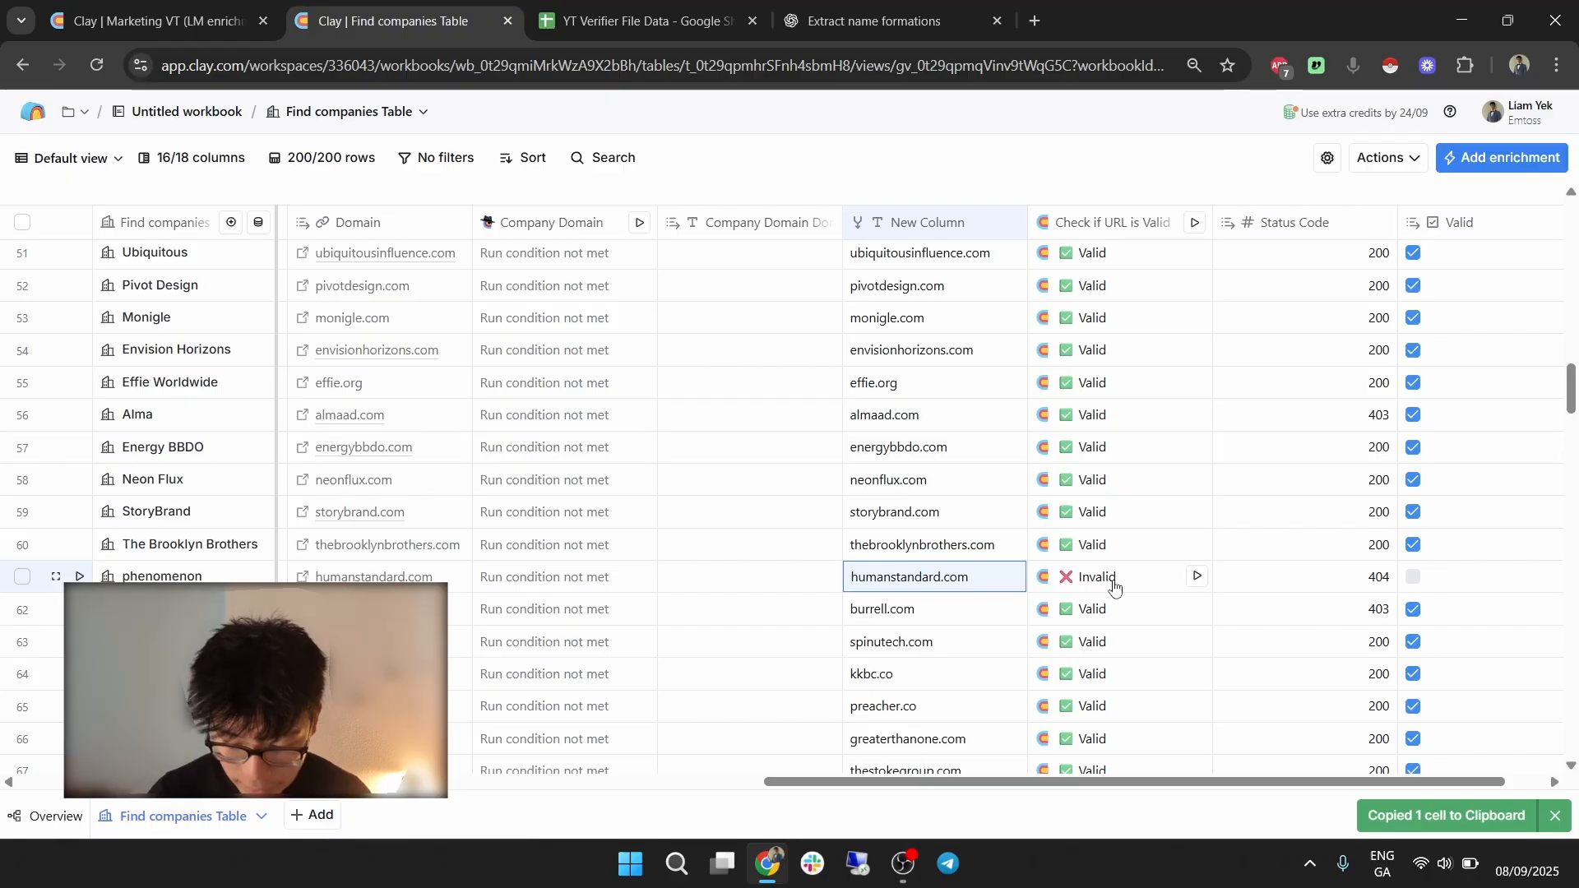
Look through the status codes and URL check results around rows 45 to 76 for another invalid domain.
scroll(1436, 537, down, 4)
scroll(1436, 538, right, 1)
scroll(1381, 610, down, 1)
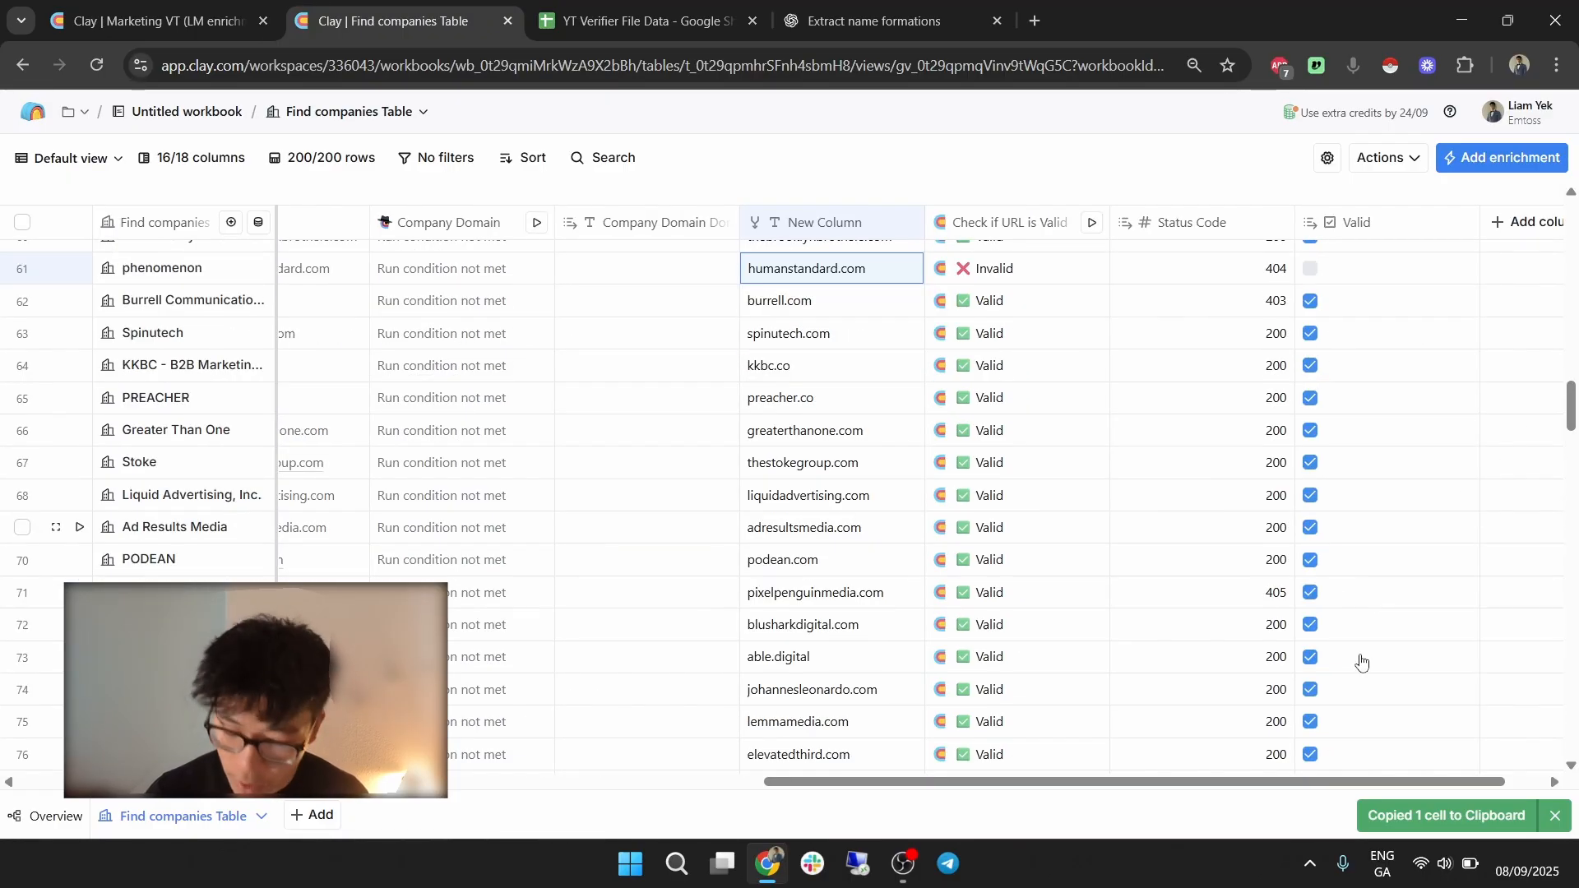
scroll(1362, 663, down, 3)
scroll(1364, 634, up, 3)
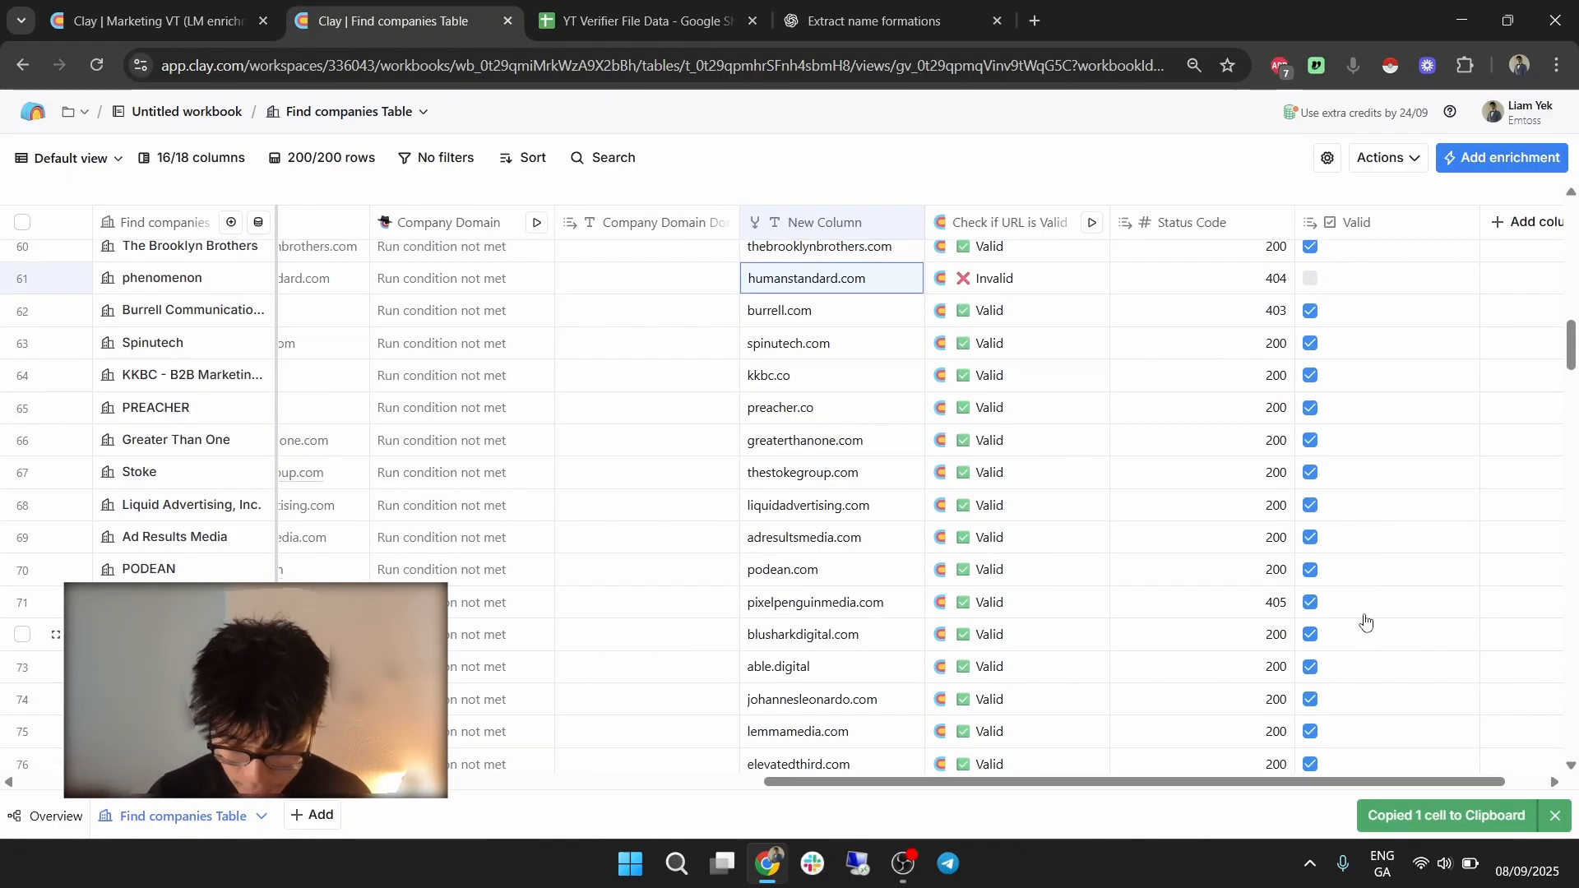
scroll(1373, 596, up, 3)
scroll(859, 629, up, 3)
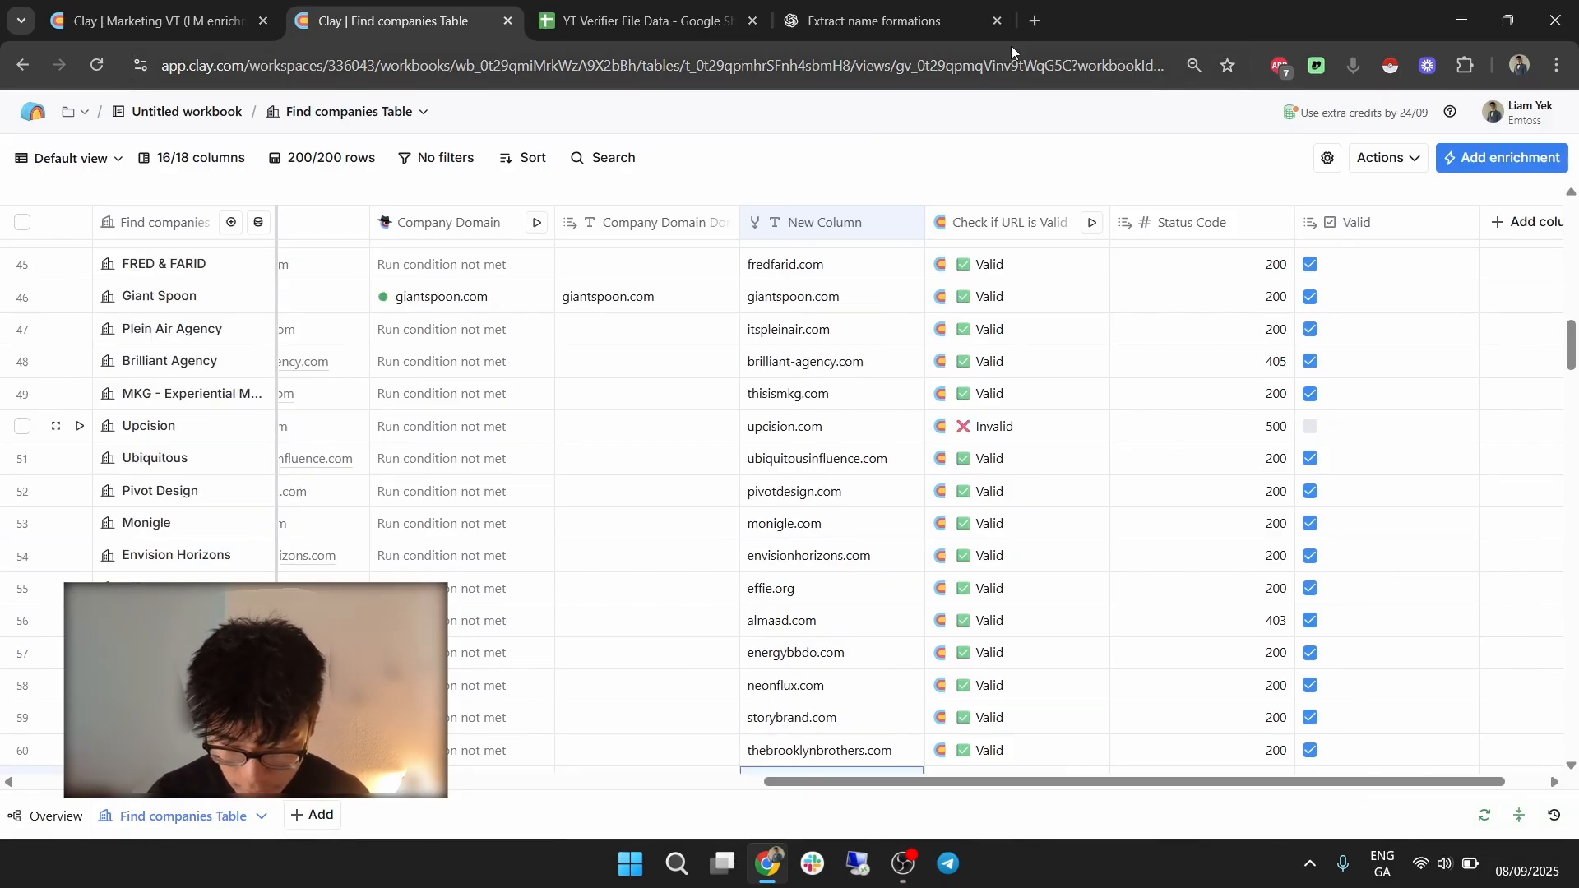
Copy upcision.com from row 50, open it in a new browser tab to test the site, and close the tab.
key(ctrl+c)
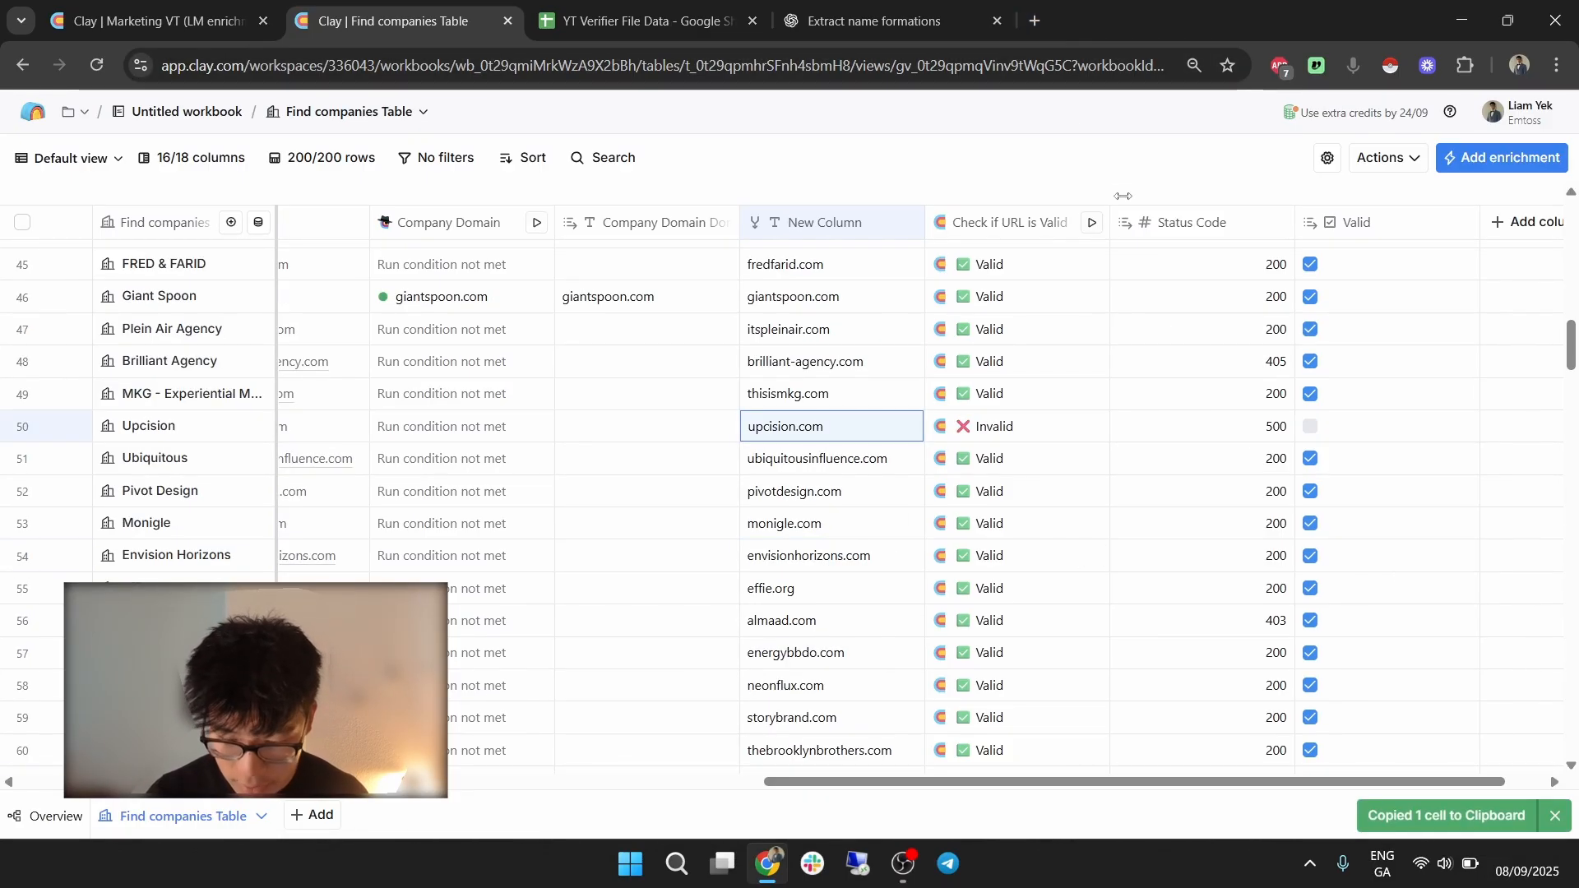
click(1035, 22)
key(ctrl+v)
key(Return)
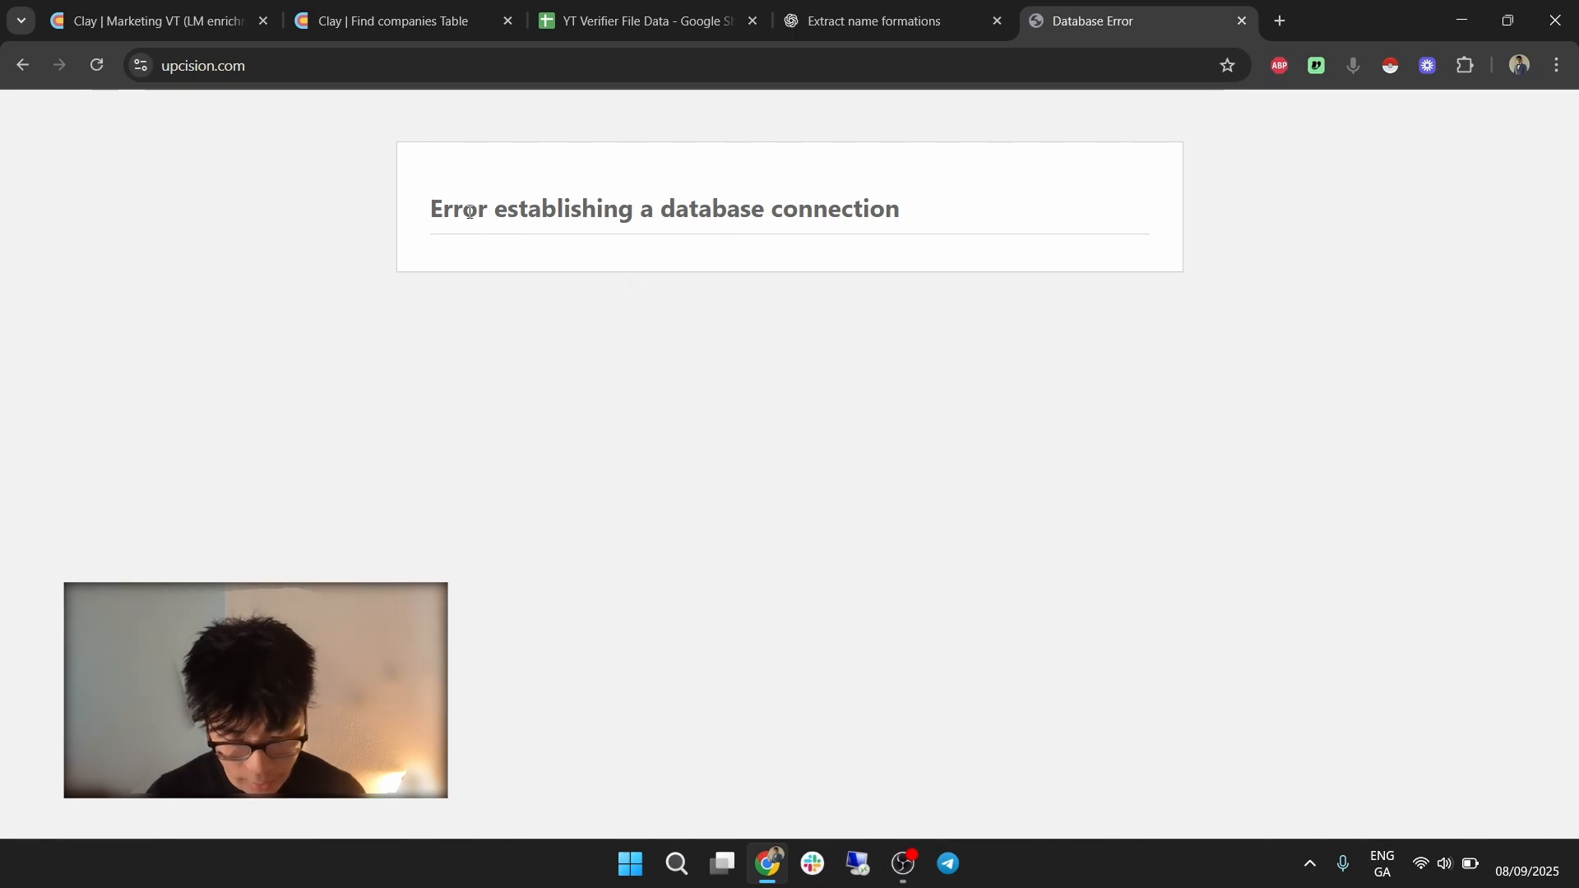
drag(430, 210, 909, 216)
click(910, 217)
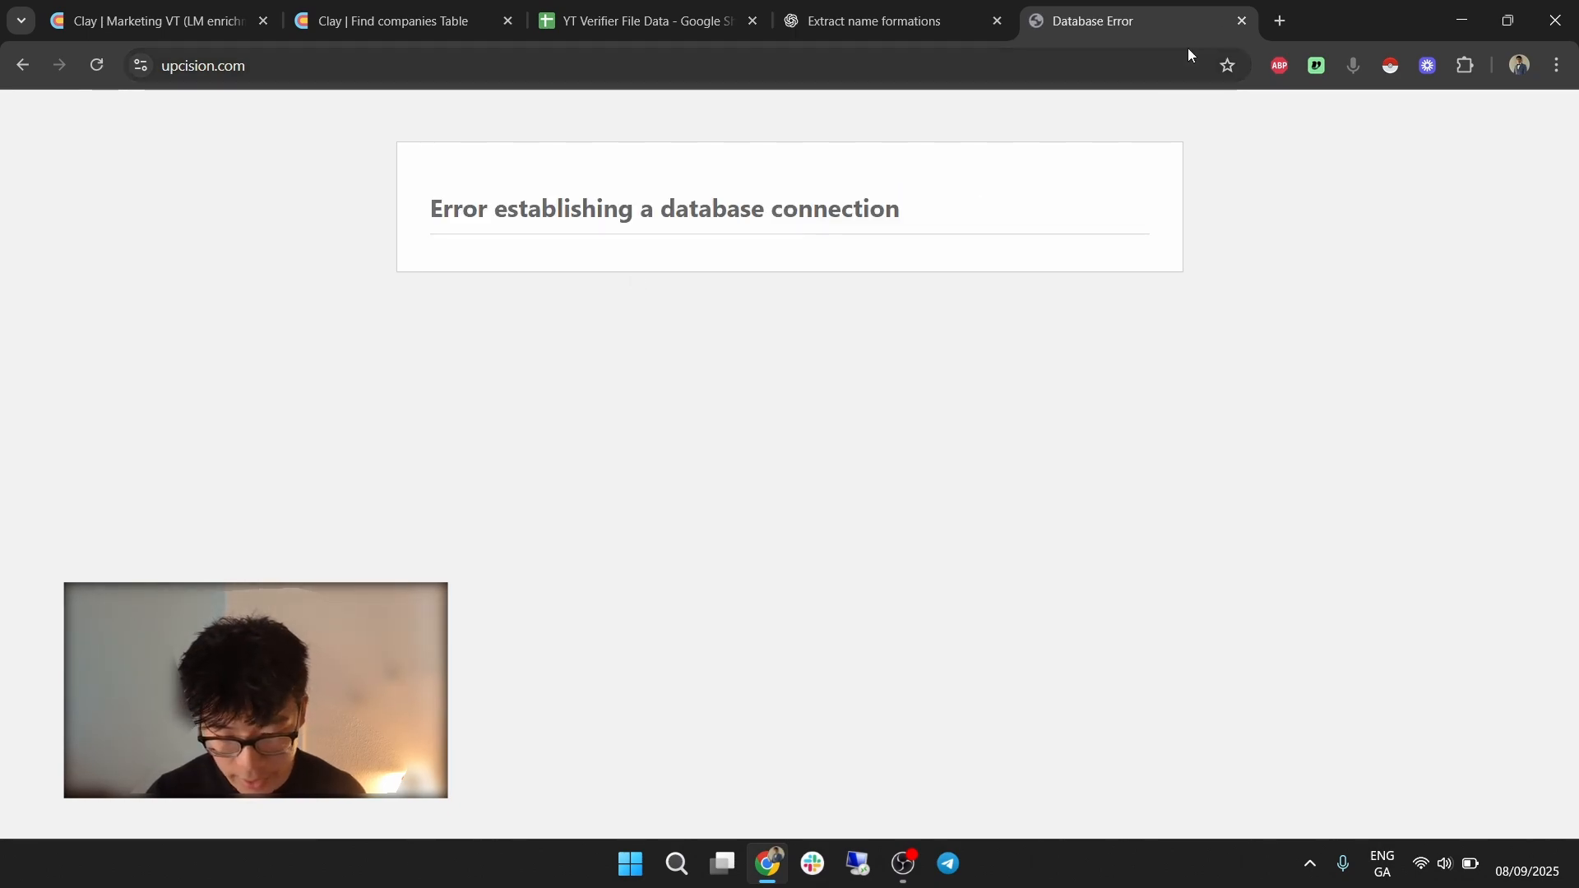
click(1242, 22)
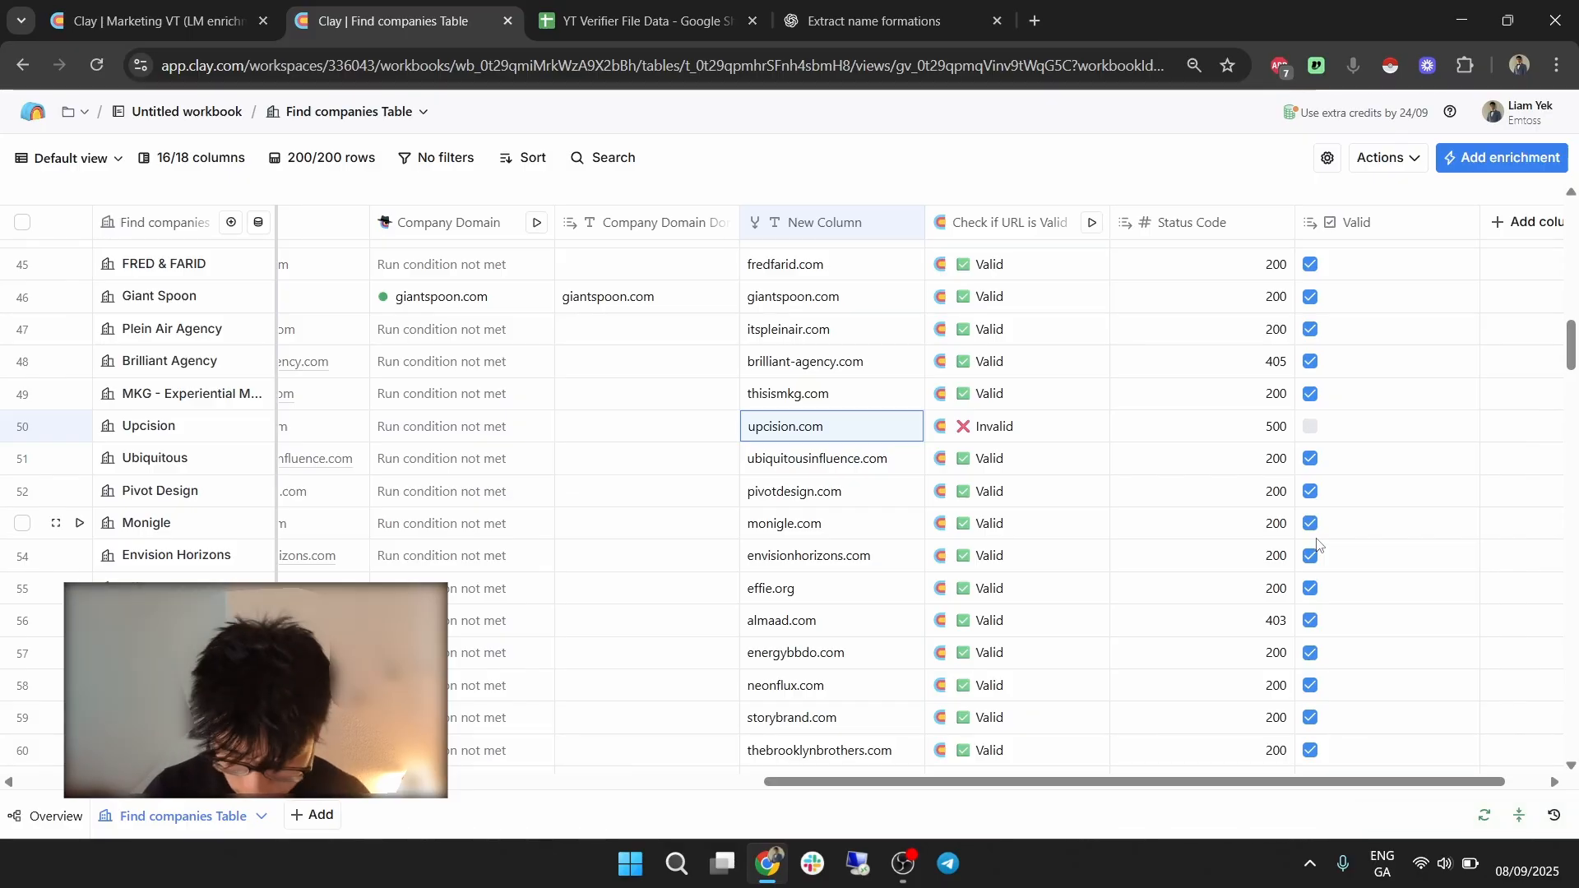
Insert Clearbit's Find Domain from Company Name enrichment directly after the Name column.
scroll(1345, 523, up, 3)
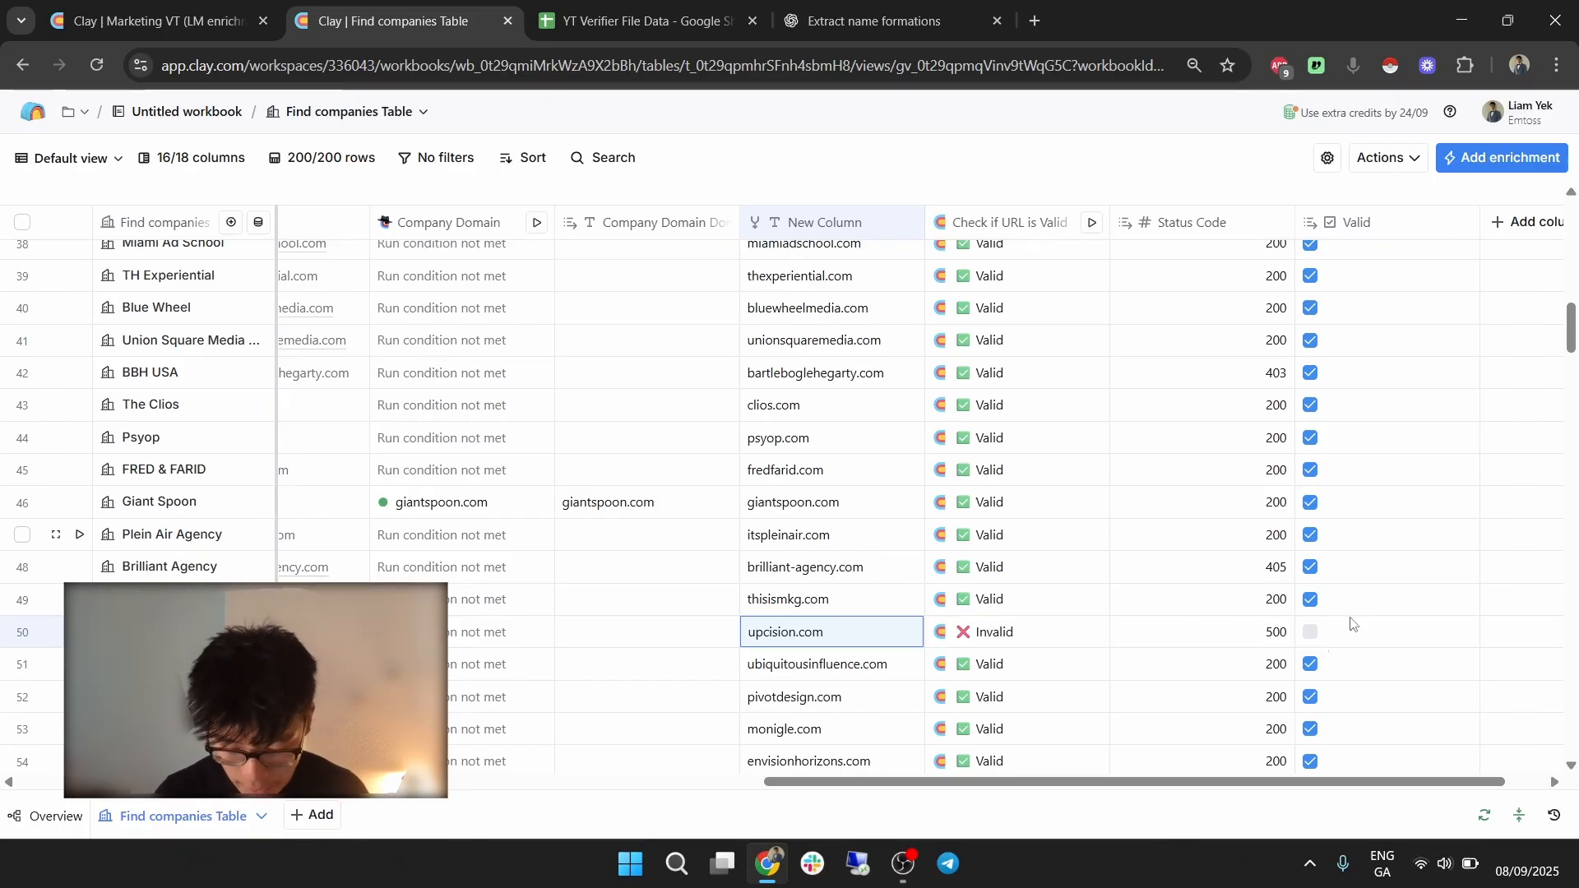
drag(1287, 783, 693, 741)
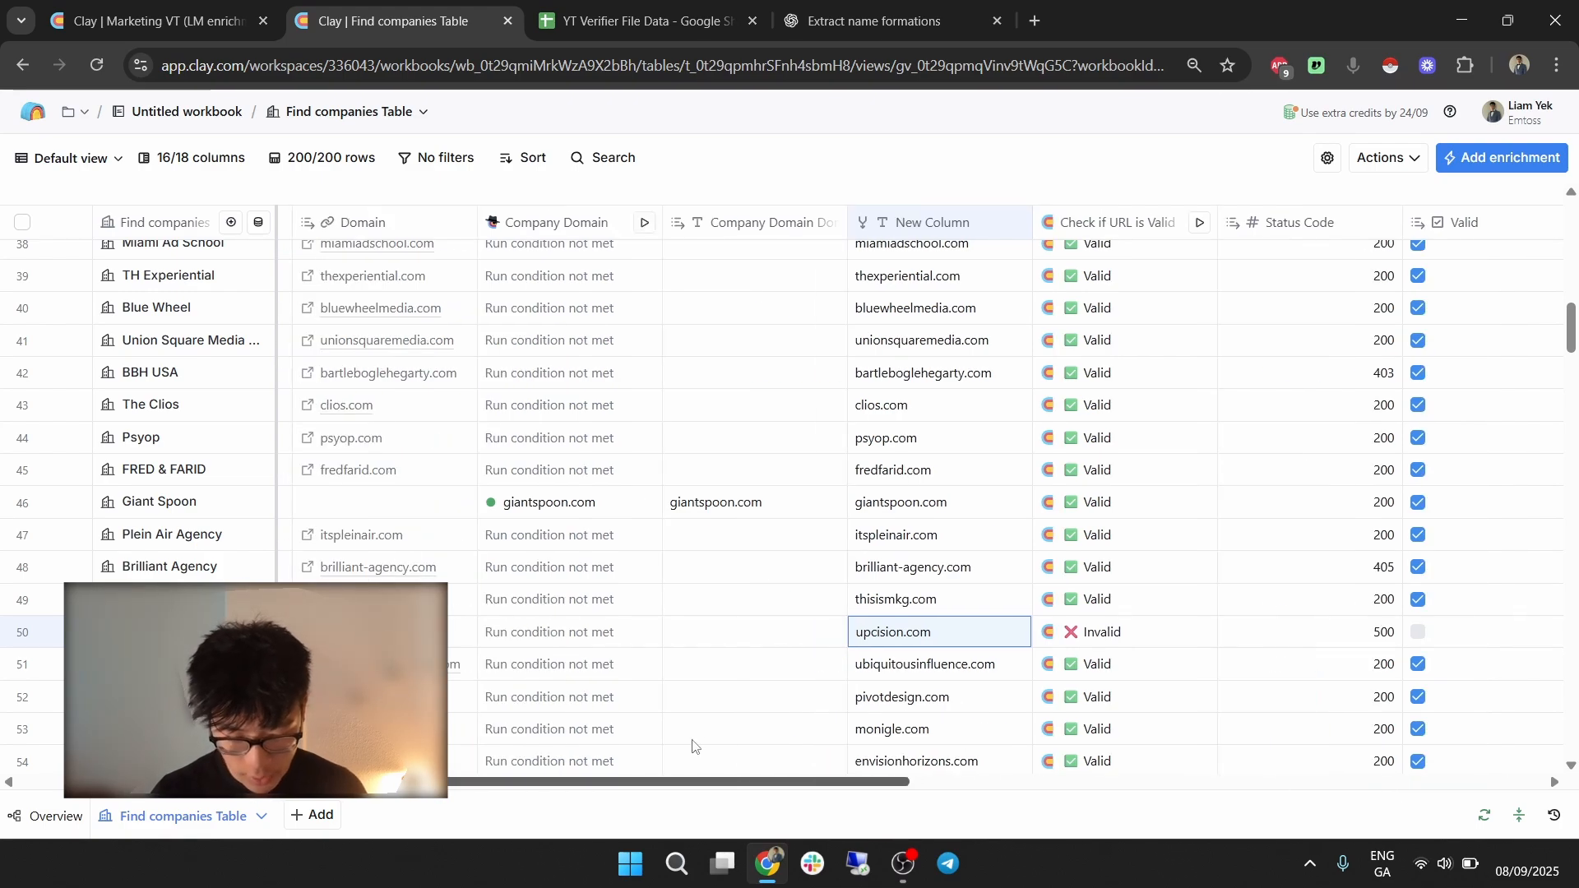
scroll(692, 745, left, 10)
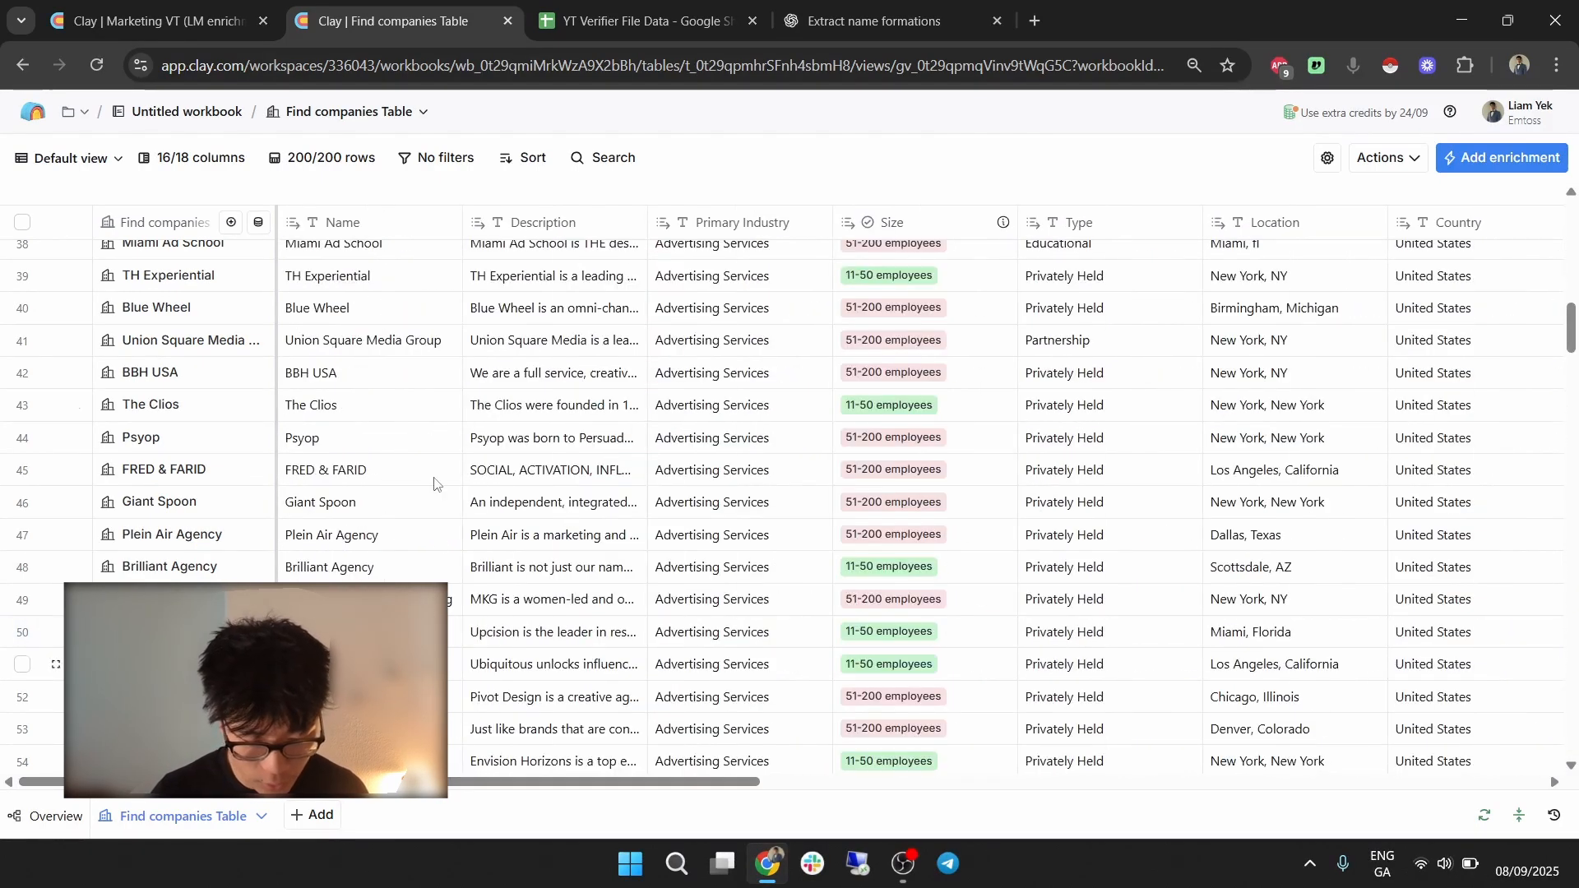
click(377, 222)
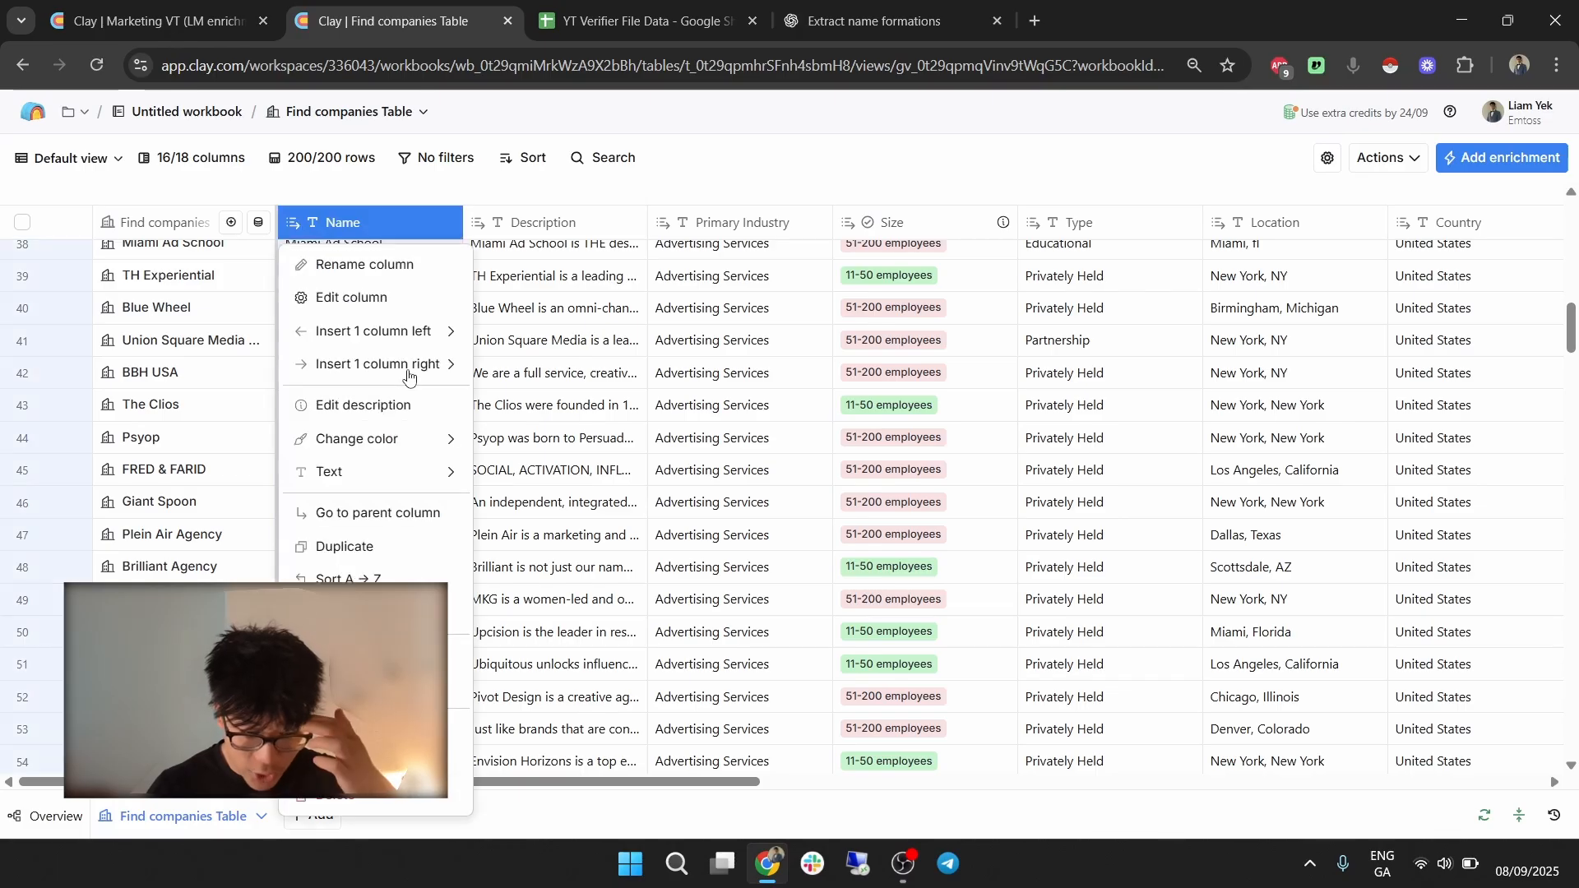
mouse_move(416, 367)
click(554, 298)
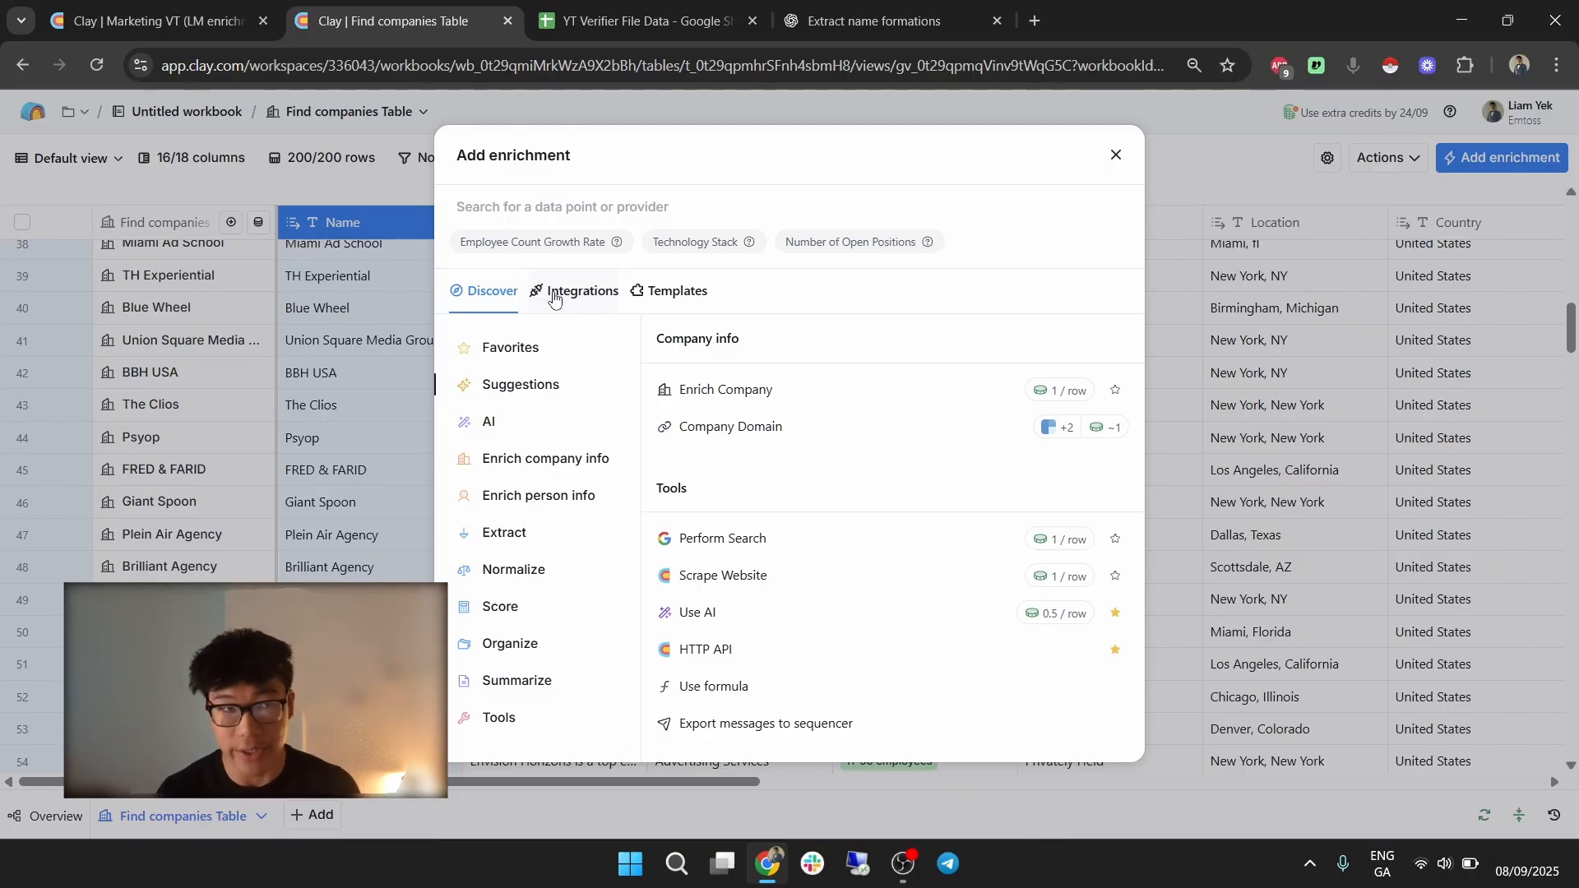
text(clearbit)
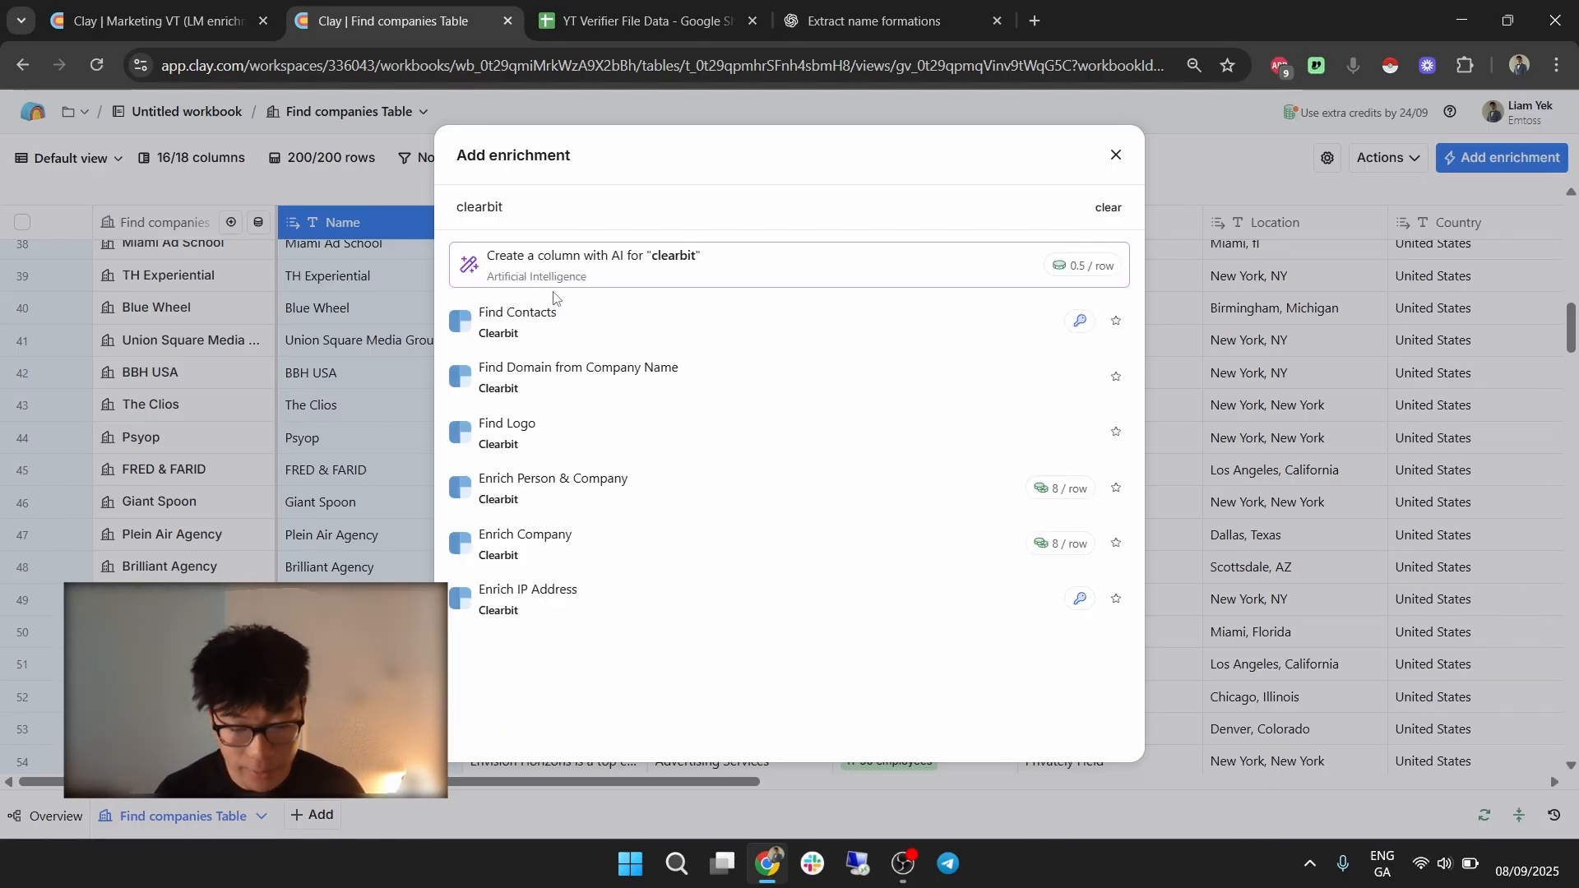
click(787, 394)
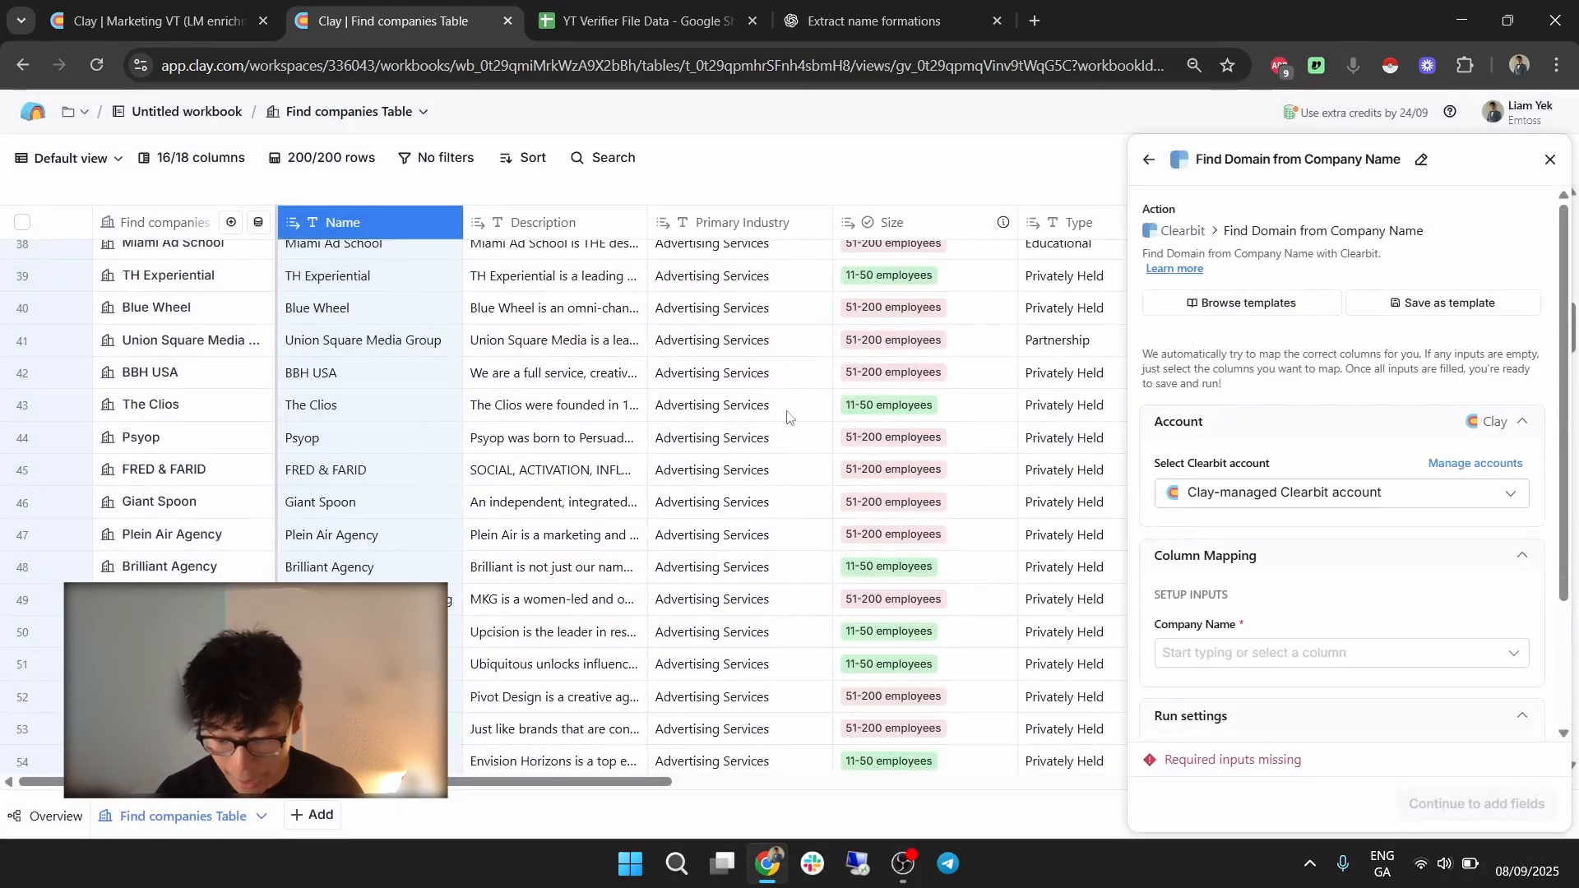
Map the enrichment's Company Name input to the Name column, keep Domain as the output column, and save and run it.
click(1341, 650)
click(1233, 750)
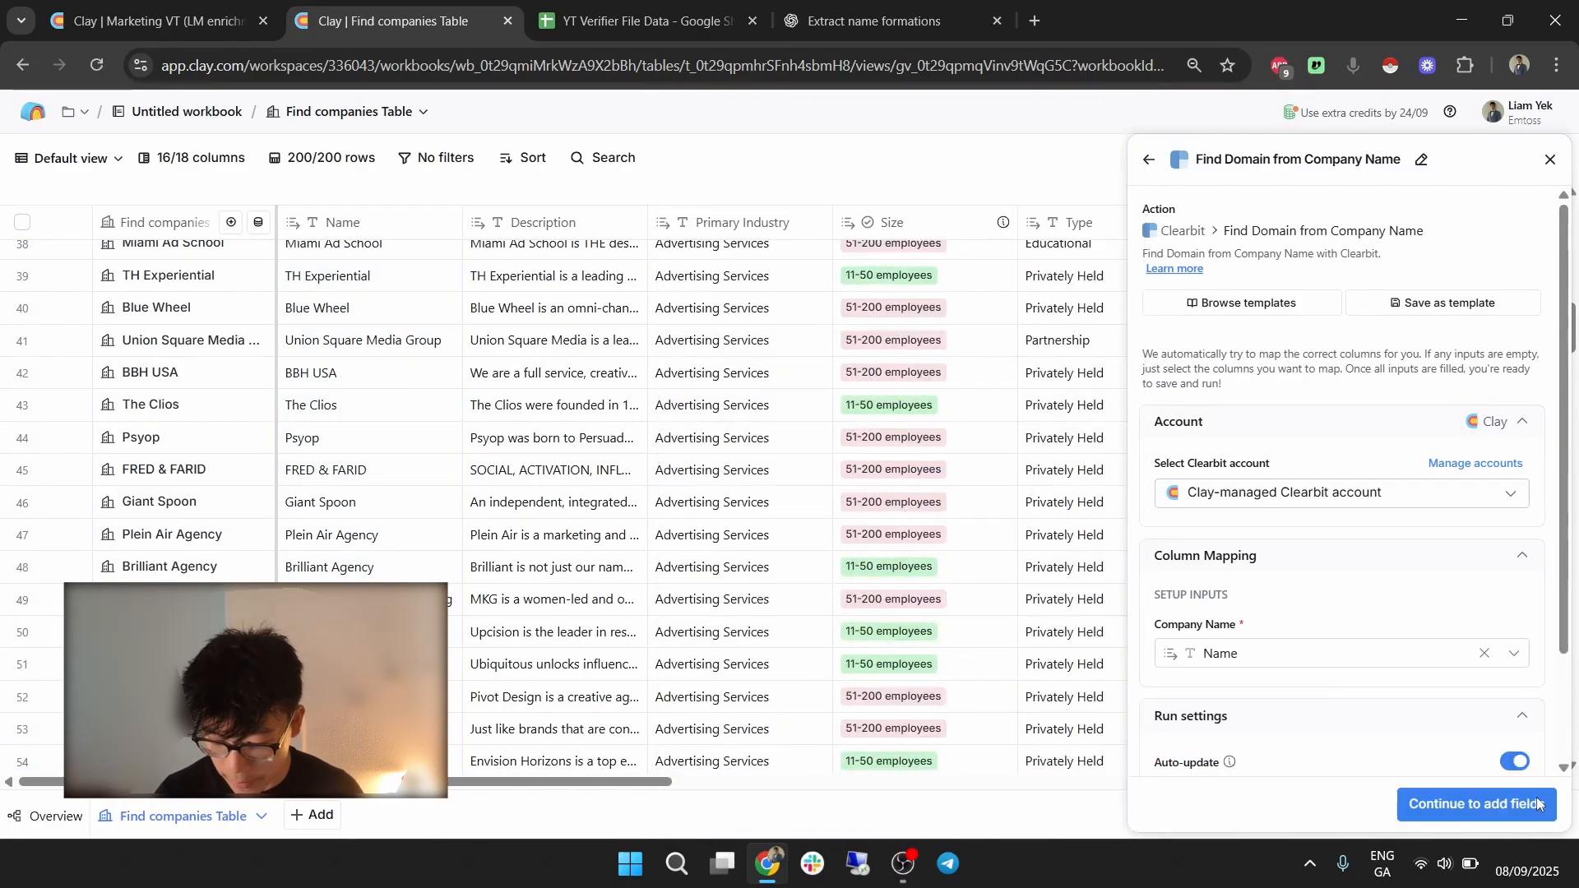
click(1534, 806)
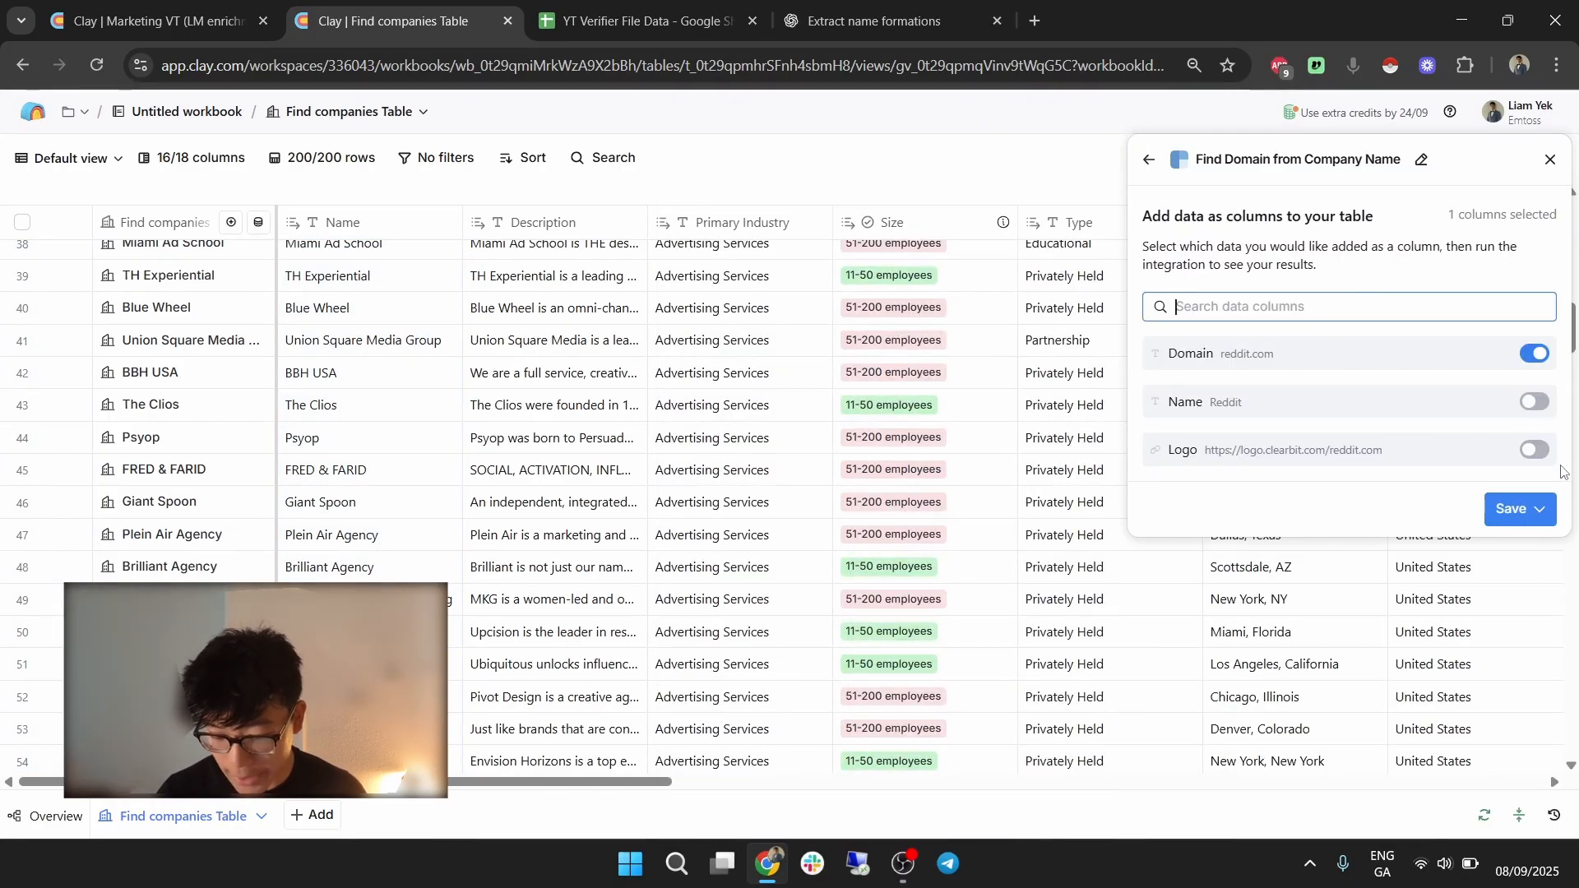
click(1549, 504)
click(1451, 596)
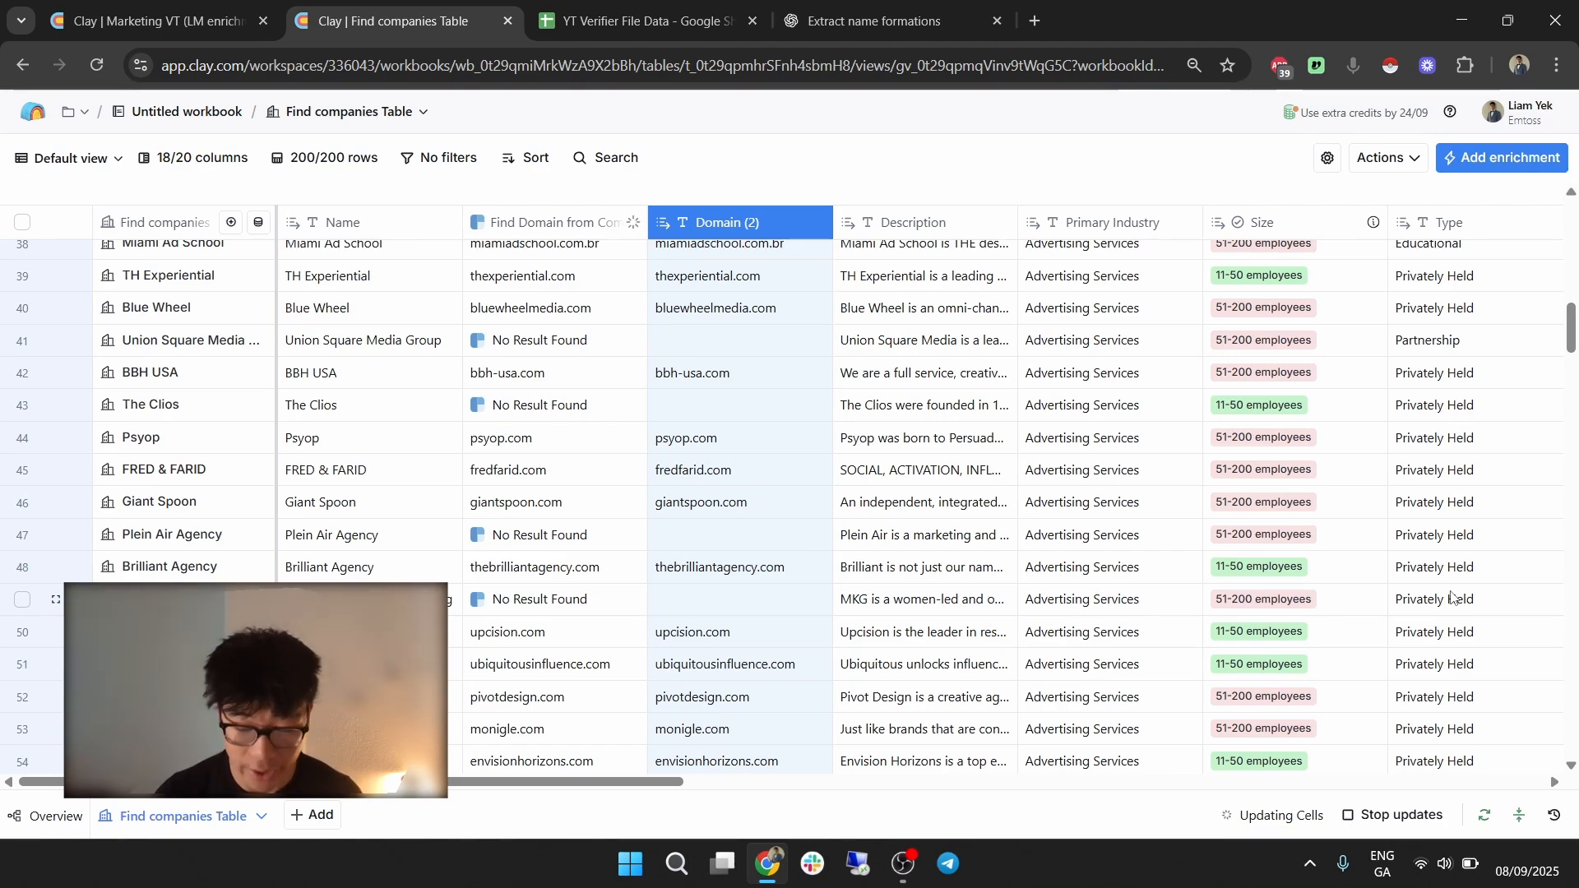
Start a new enrichment column after Valid using the workspace template Find People at Company W/ Domain.
drag(618, 786, 640, 782)
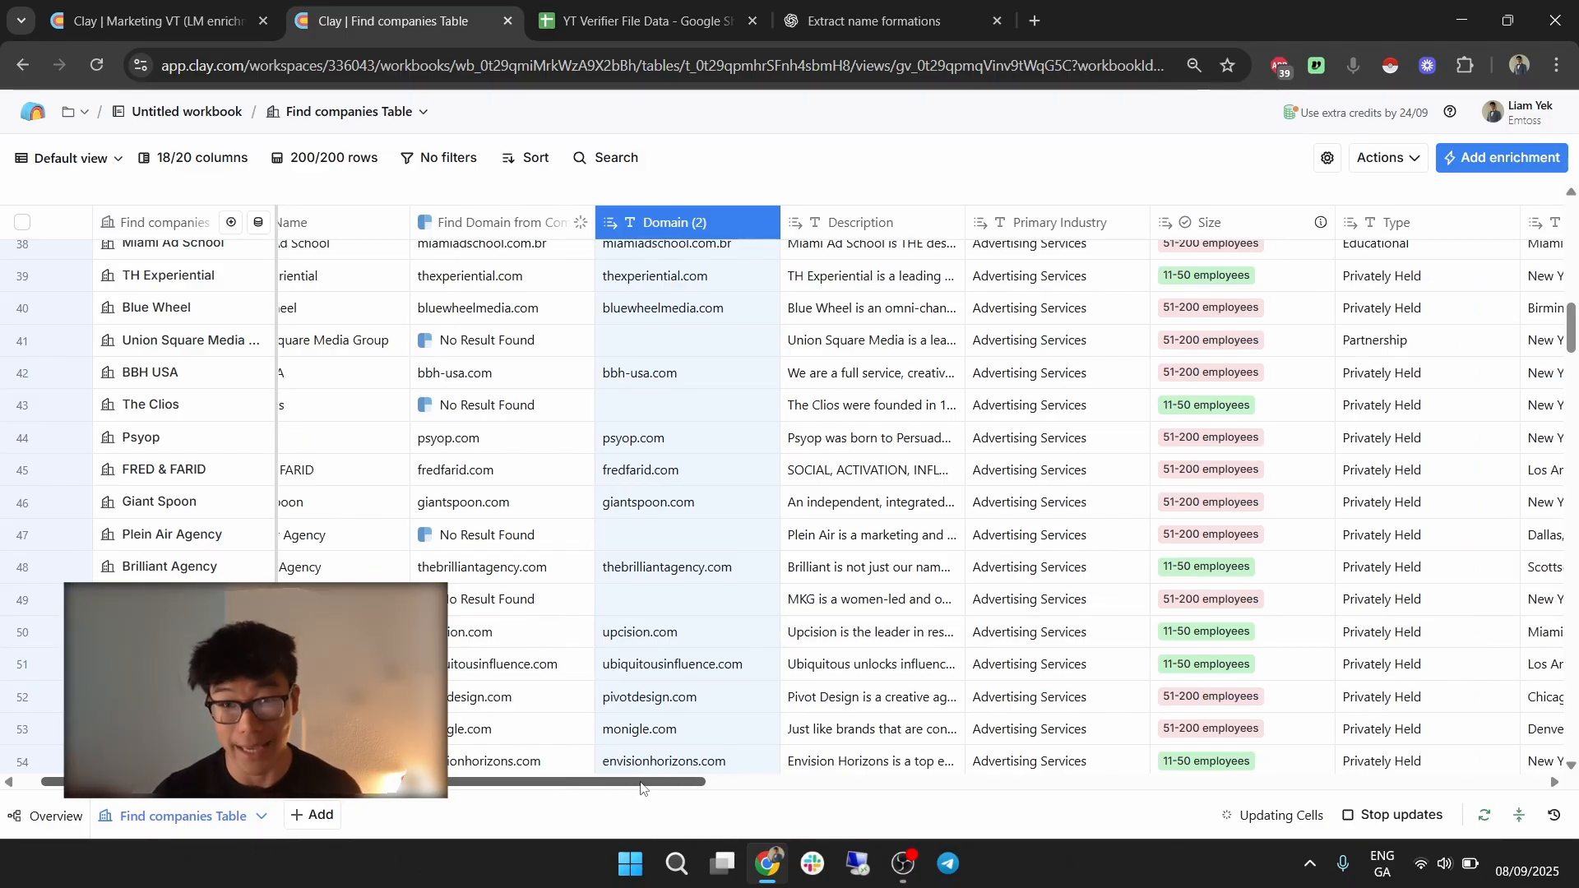
drag(641, 787, 1575, 743)
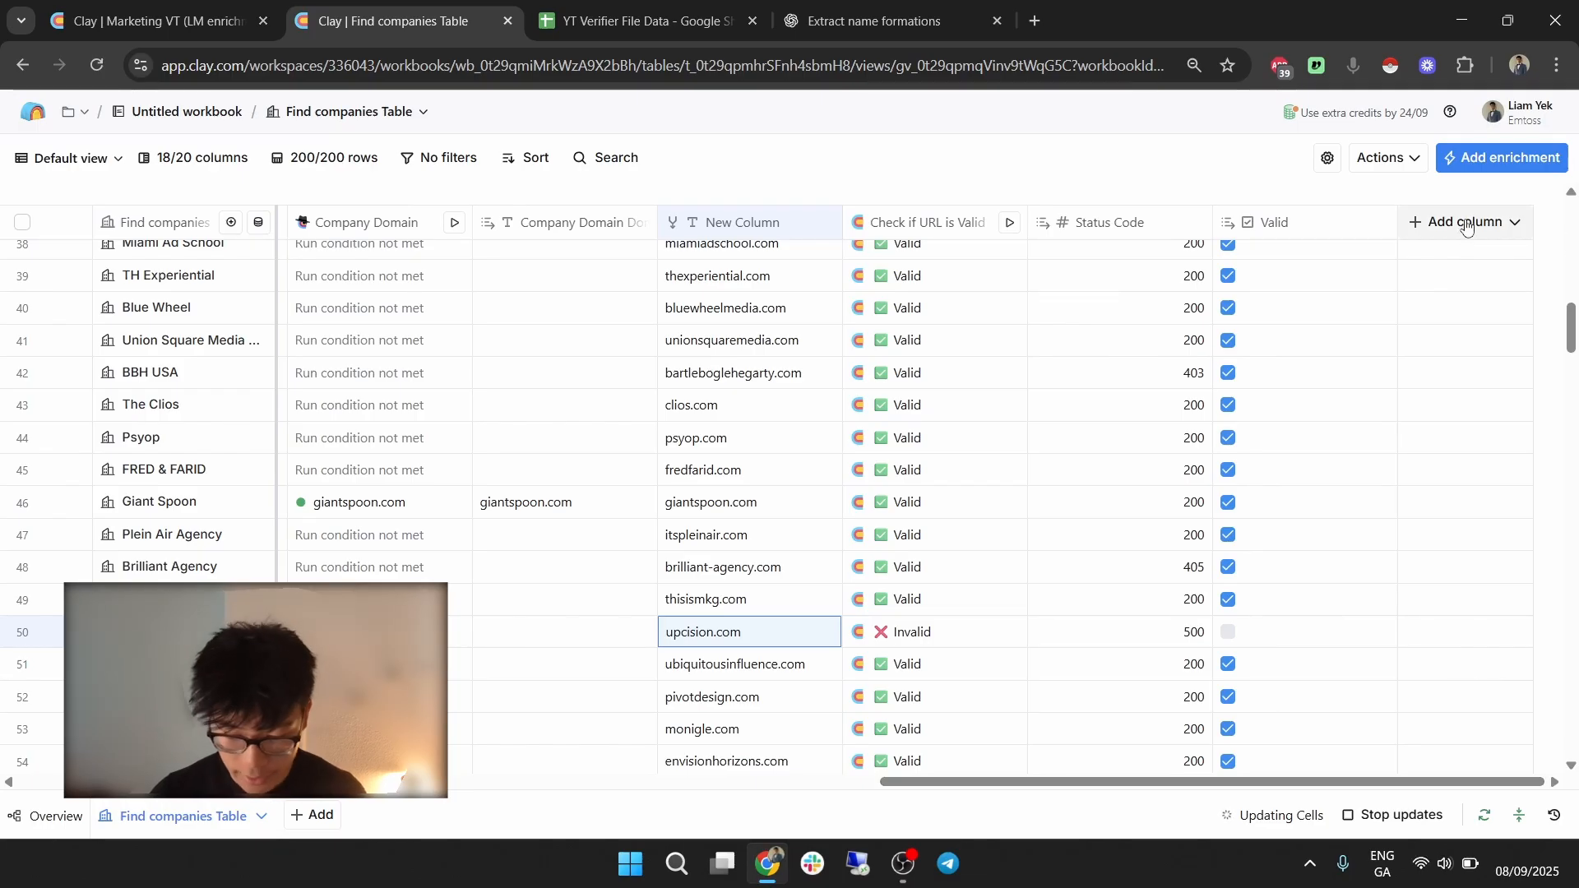
click(1462, 222)
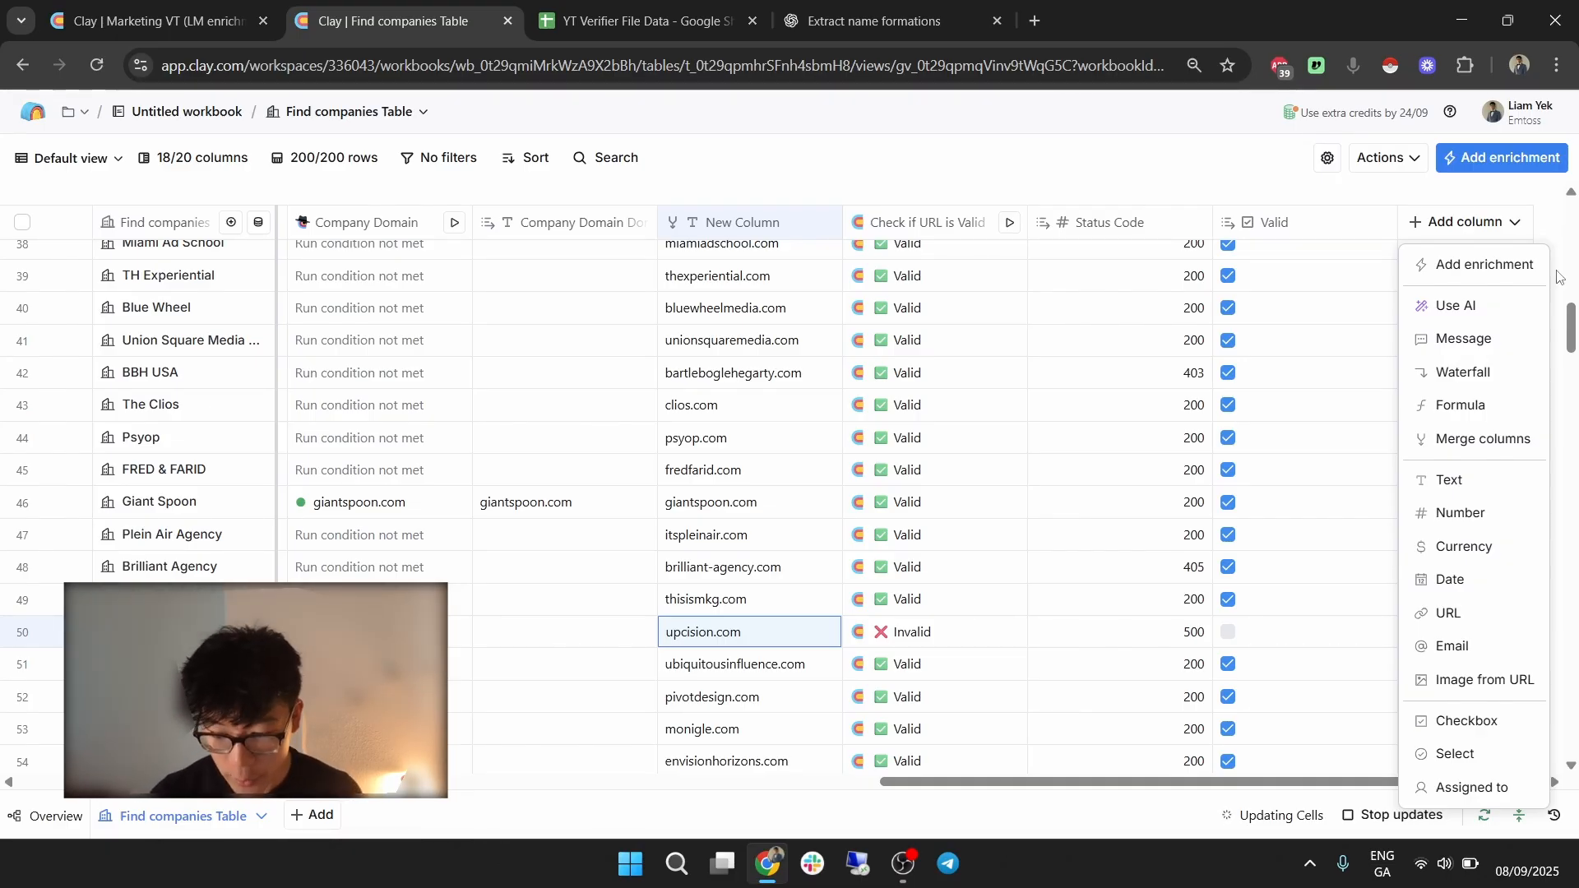
click(1475, 275)
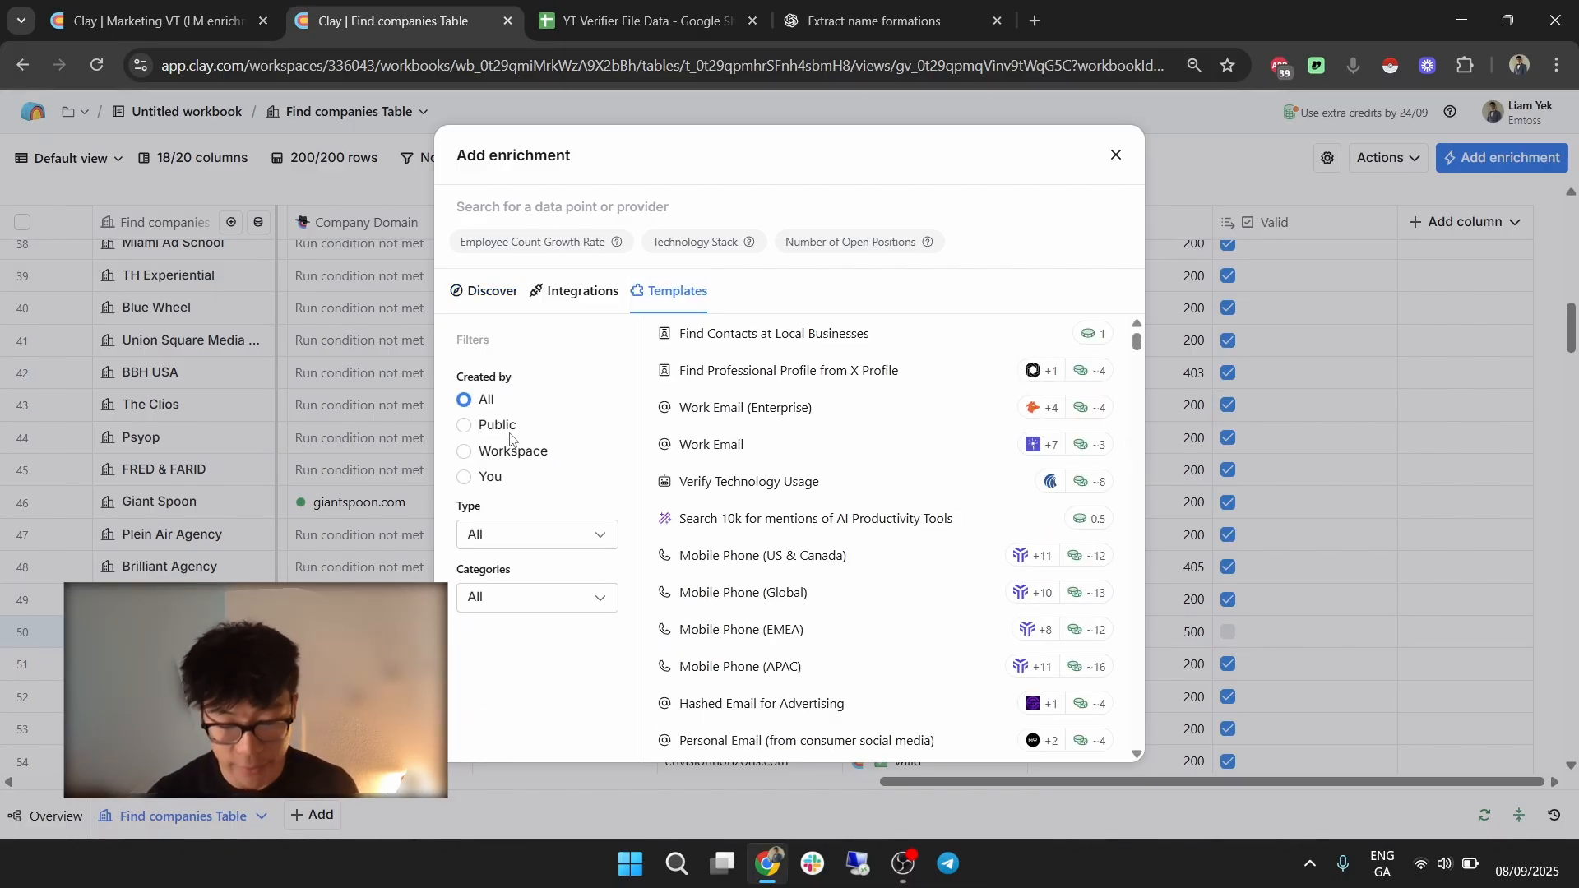
click(467, 452)
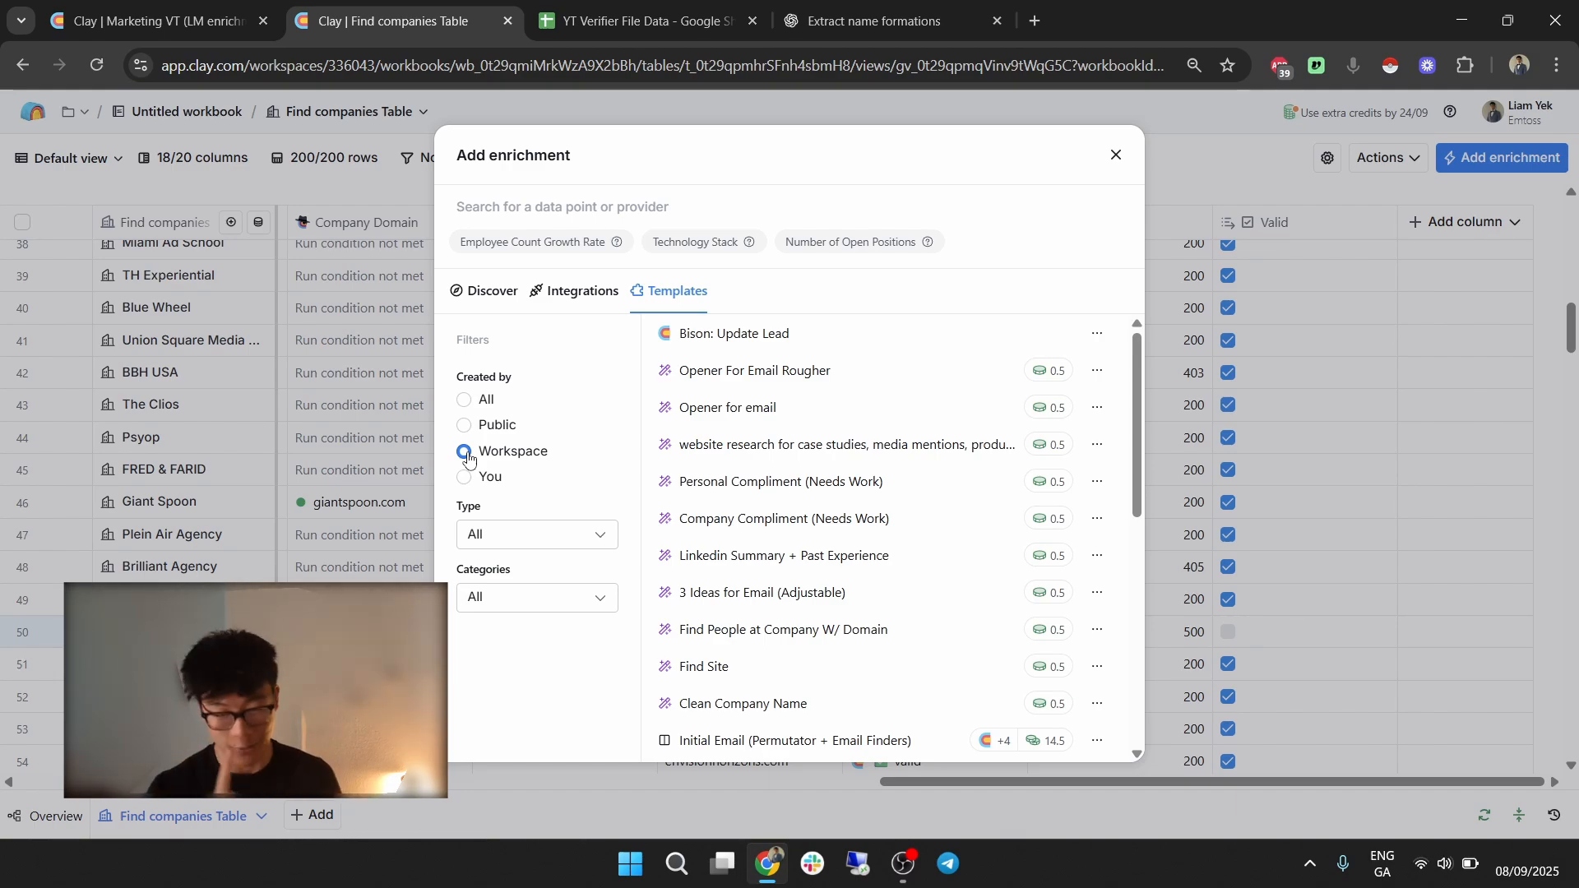
mouse_move(940, 513)
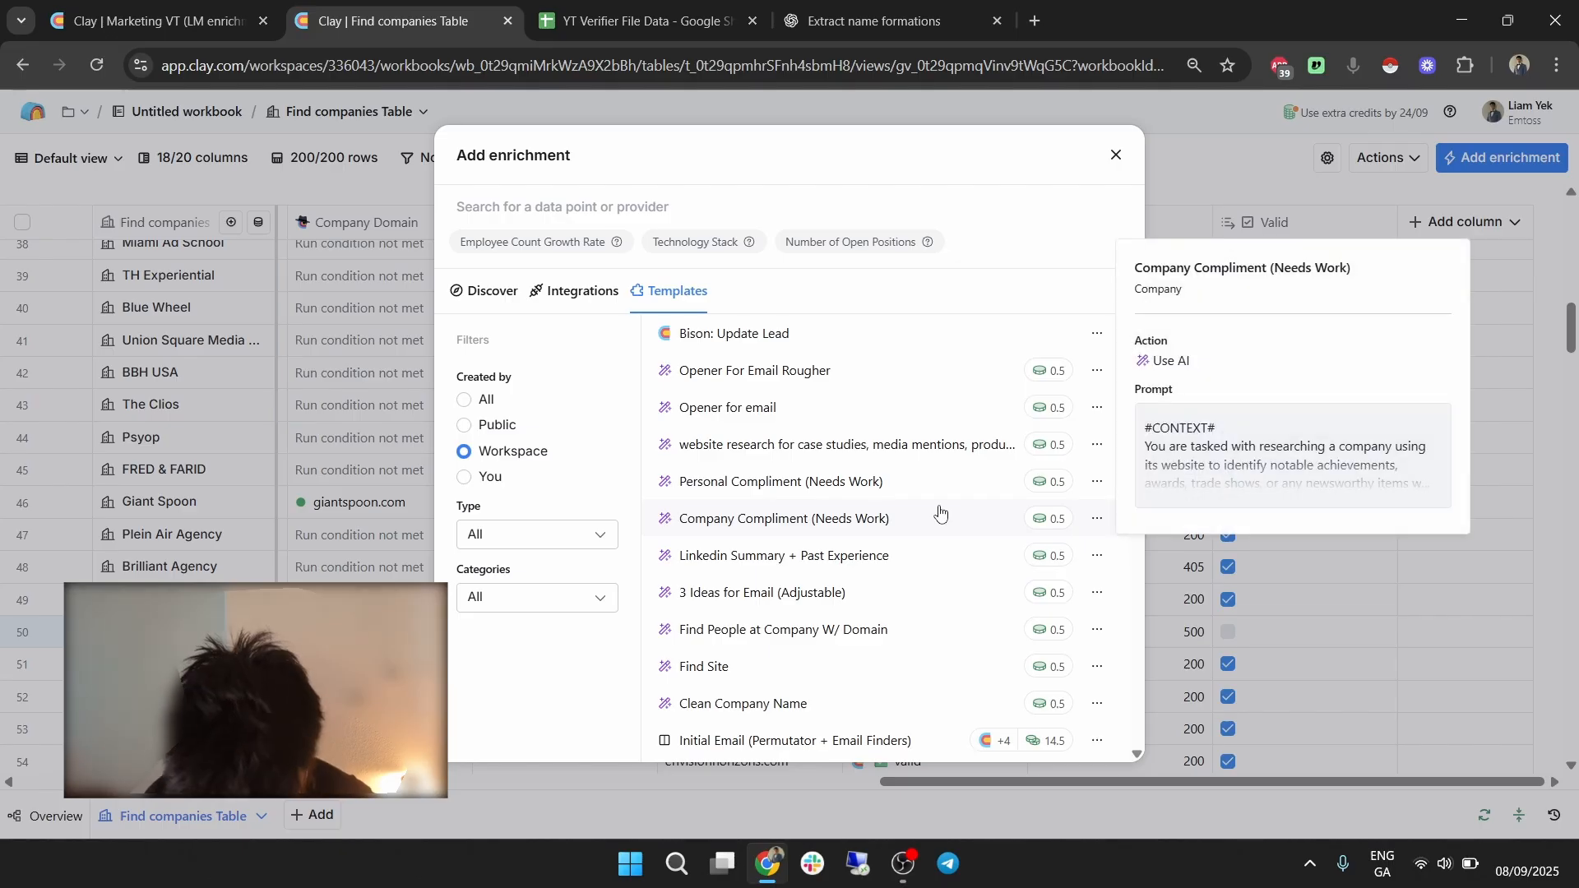
scroll(940, 513, down, 4)
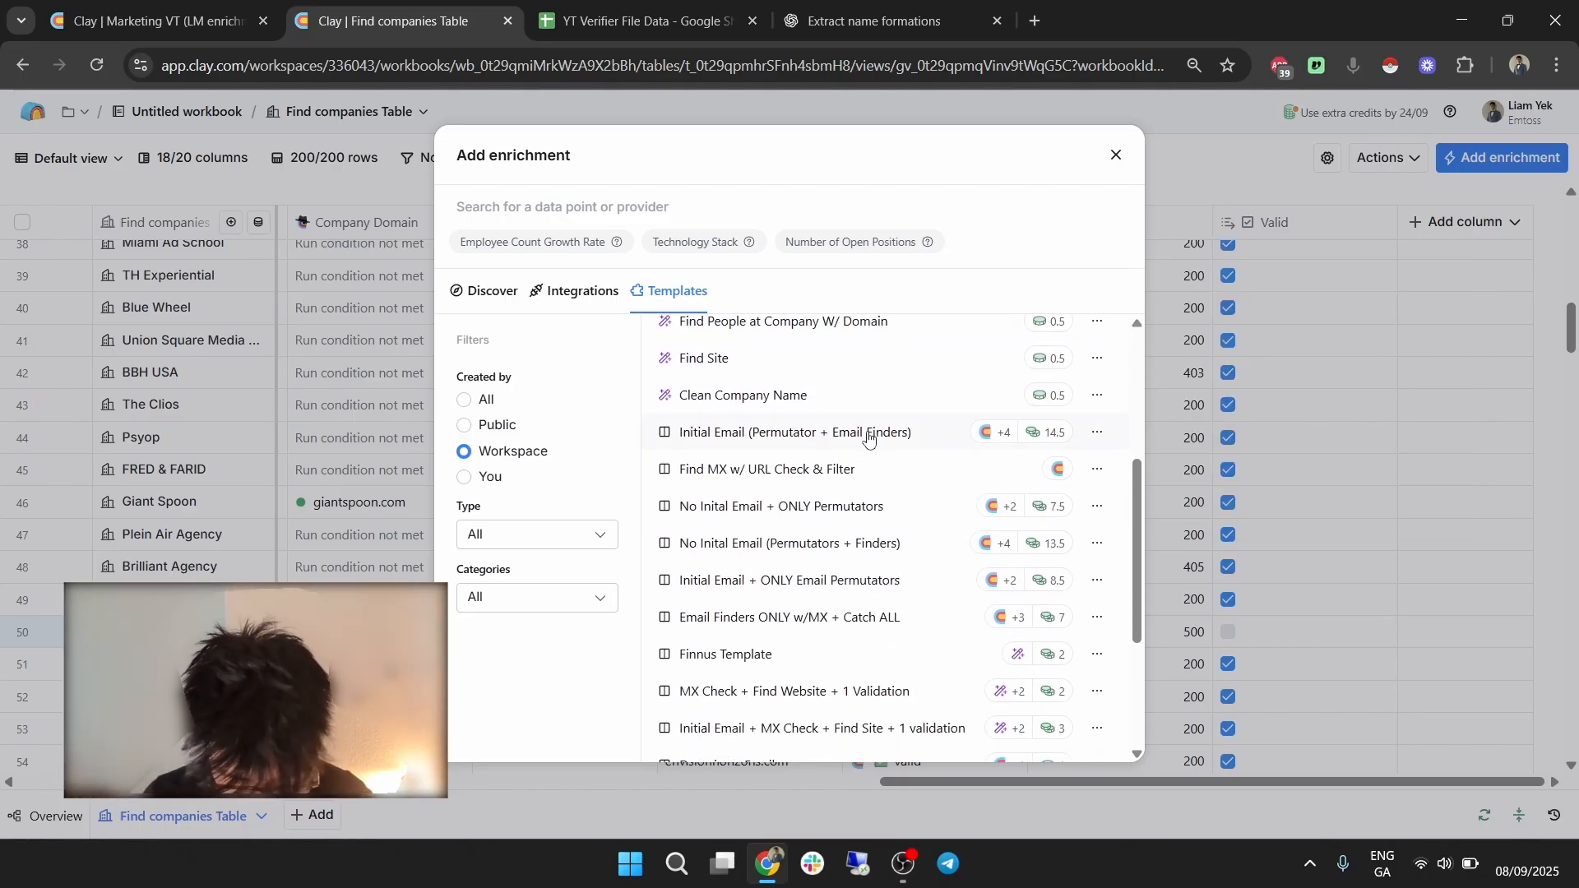
scroll(869, 443, up, 3)
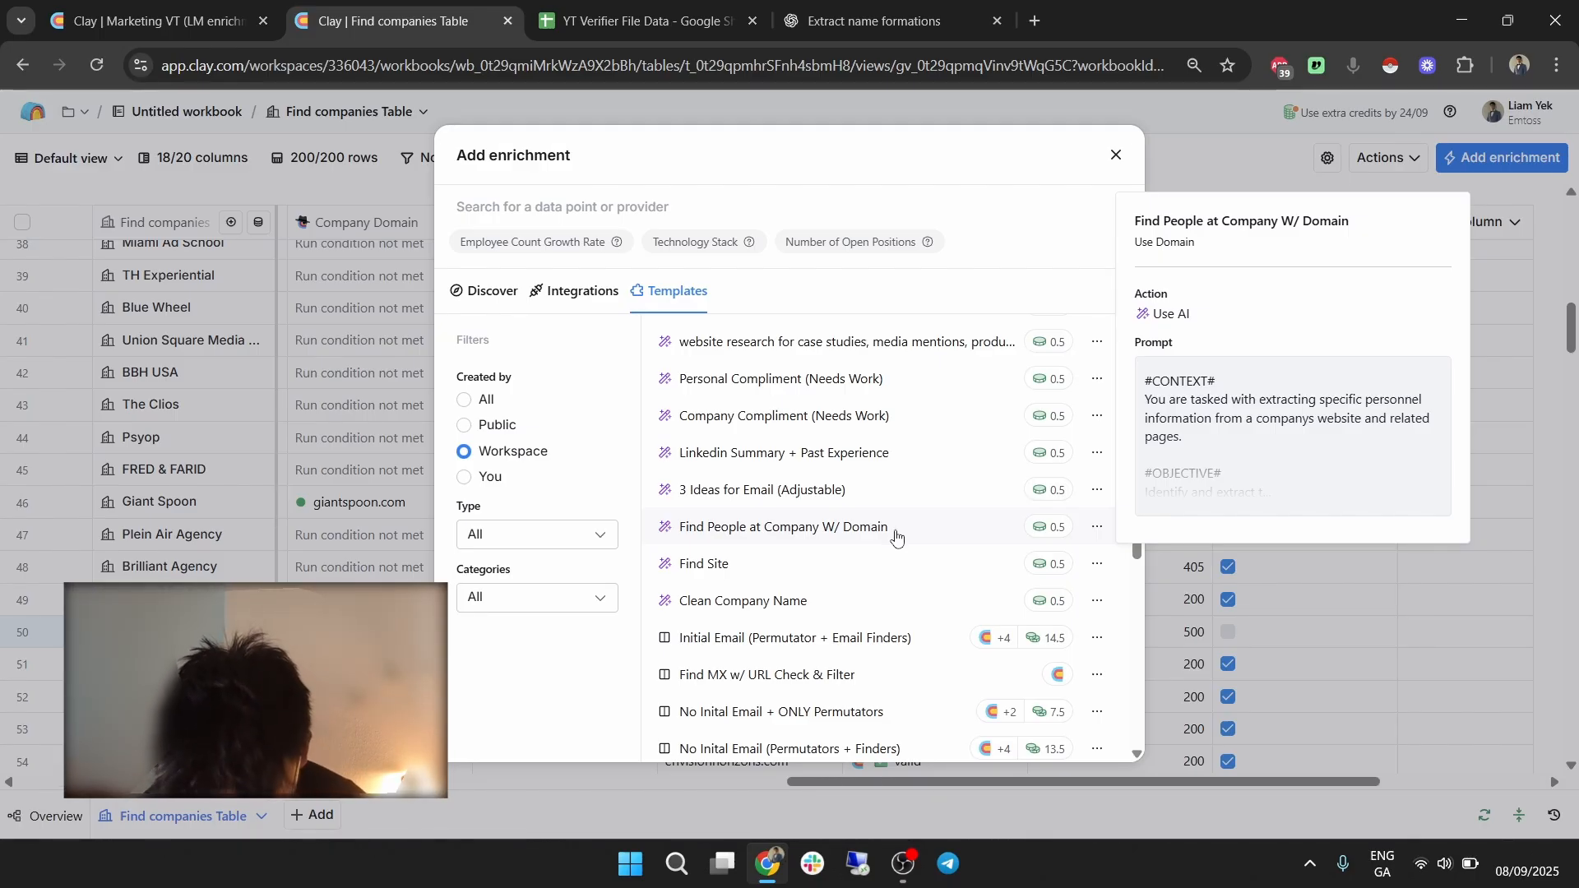
click(896, 537)
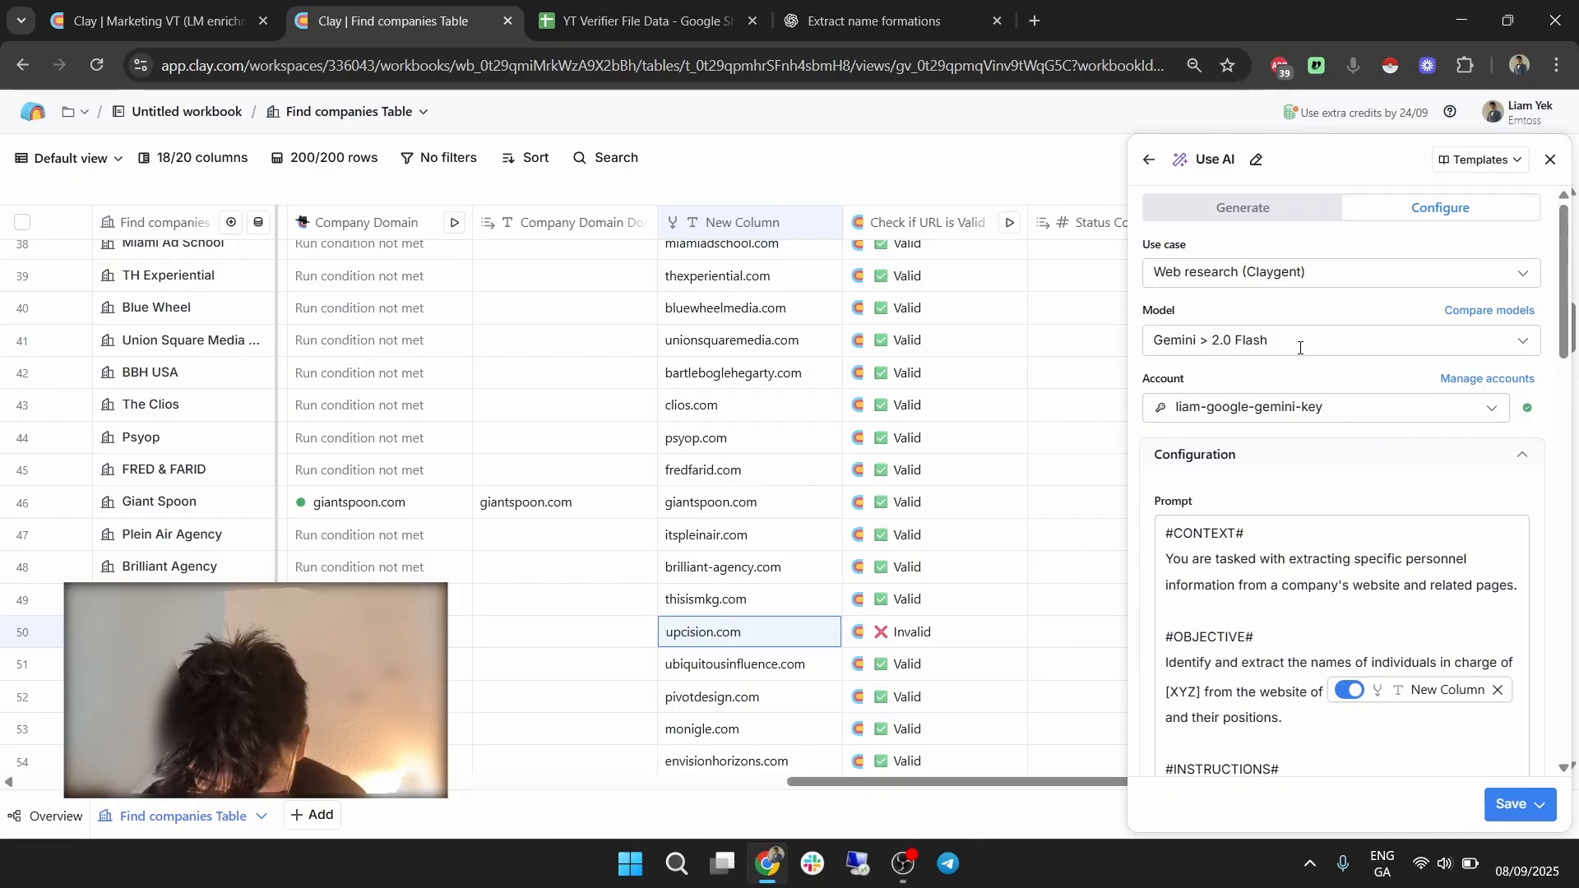
Set the AI model of the people-finding enrichment to OpenAI GPT 4o Mini.
click(1297, 337)
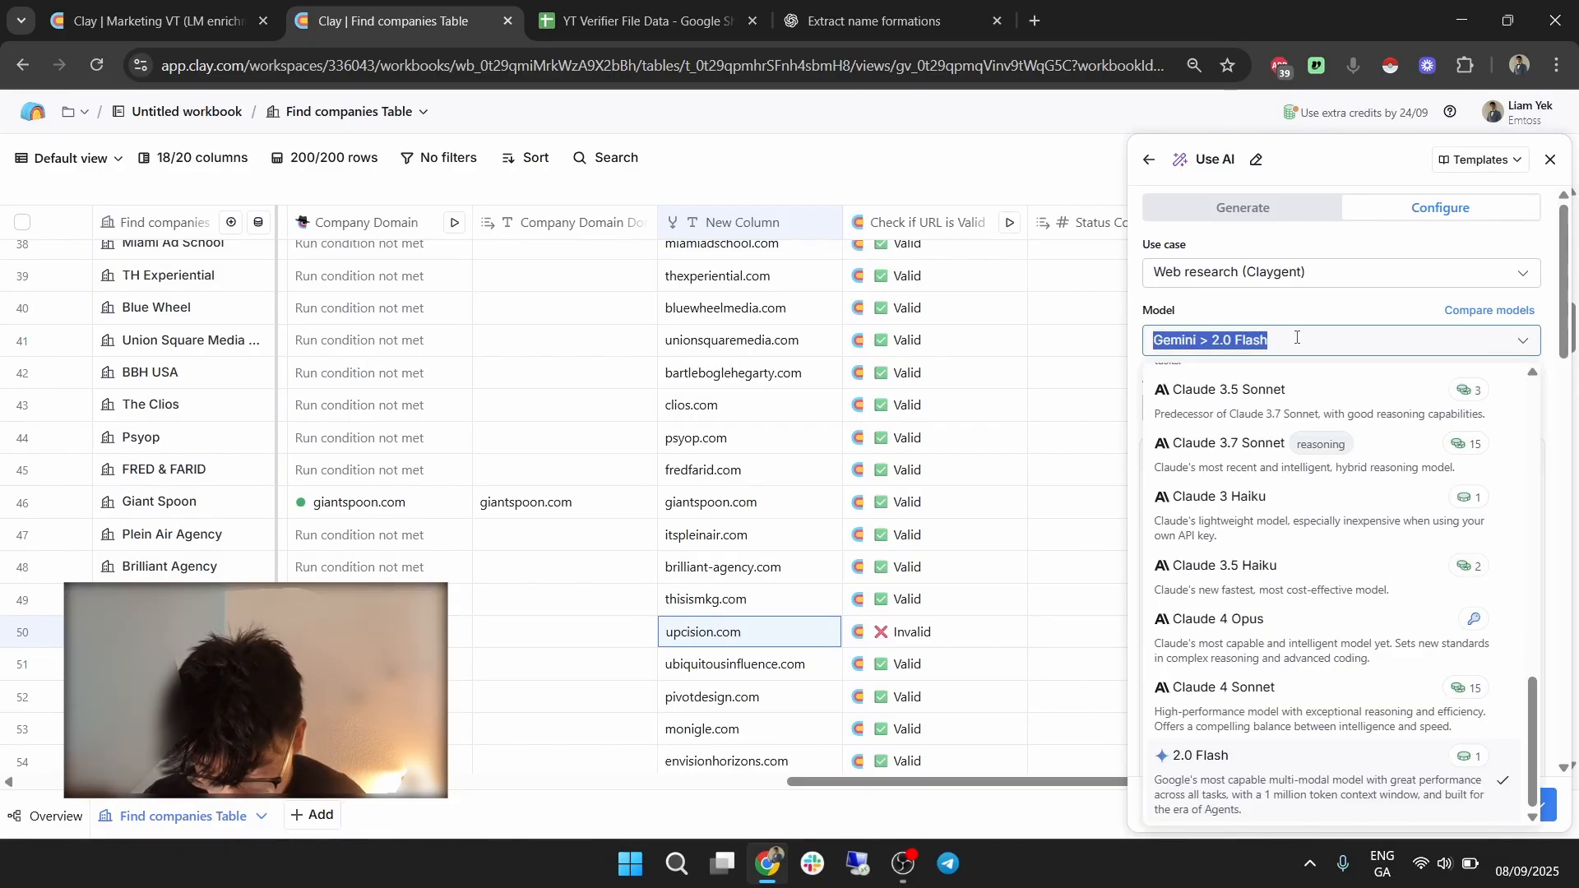
scroll(1308, 539, up, 5)
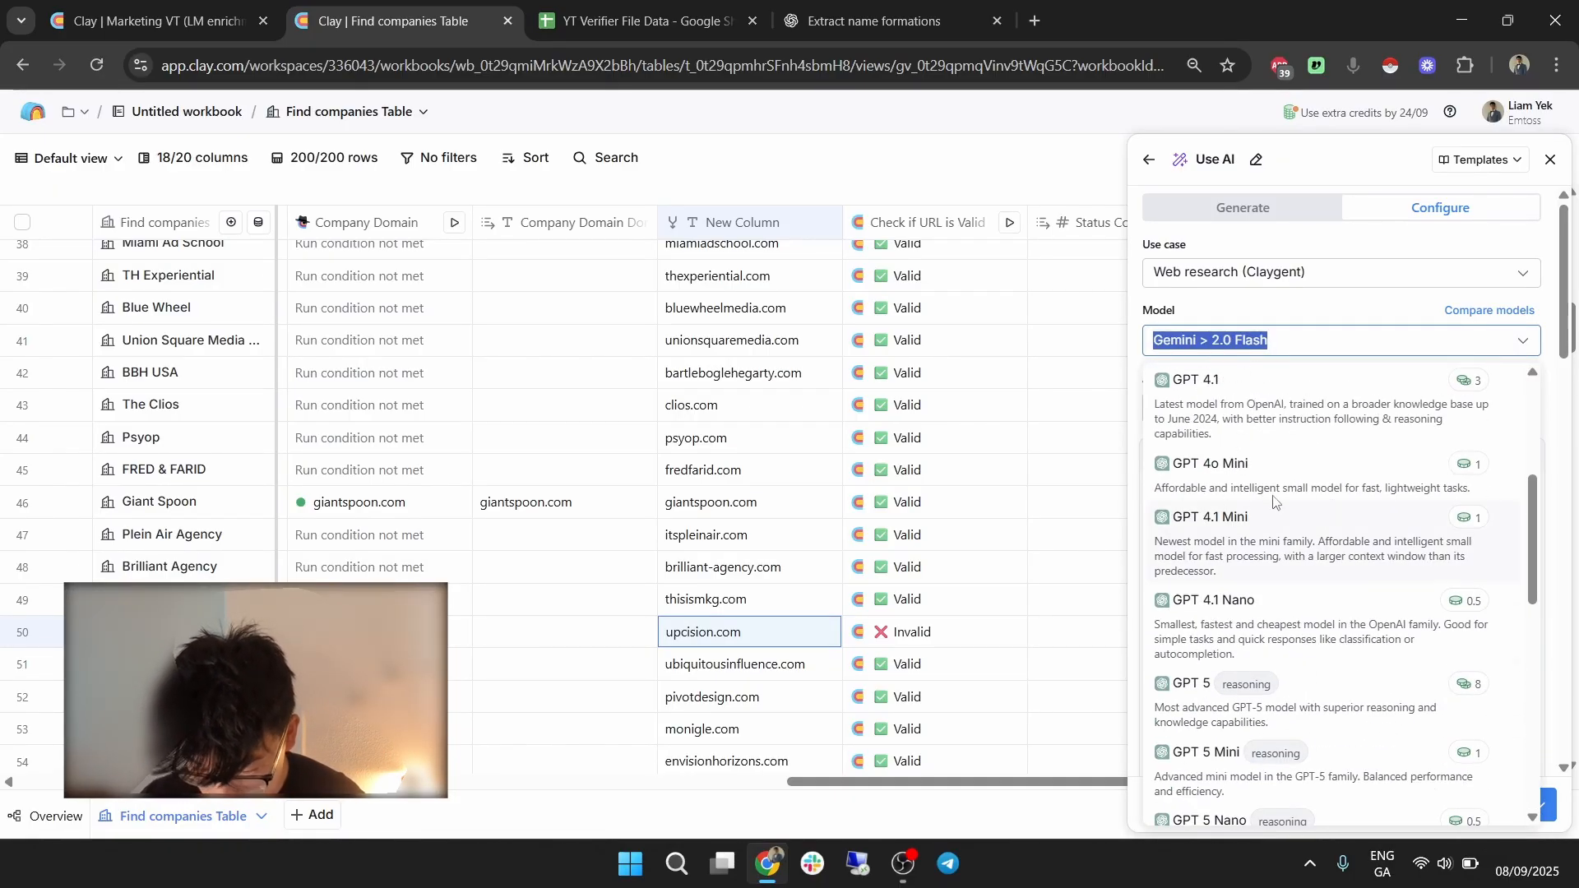
key(Escape)
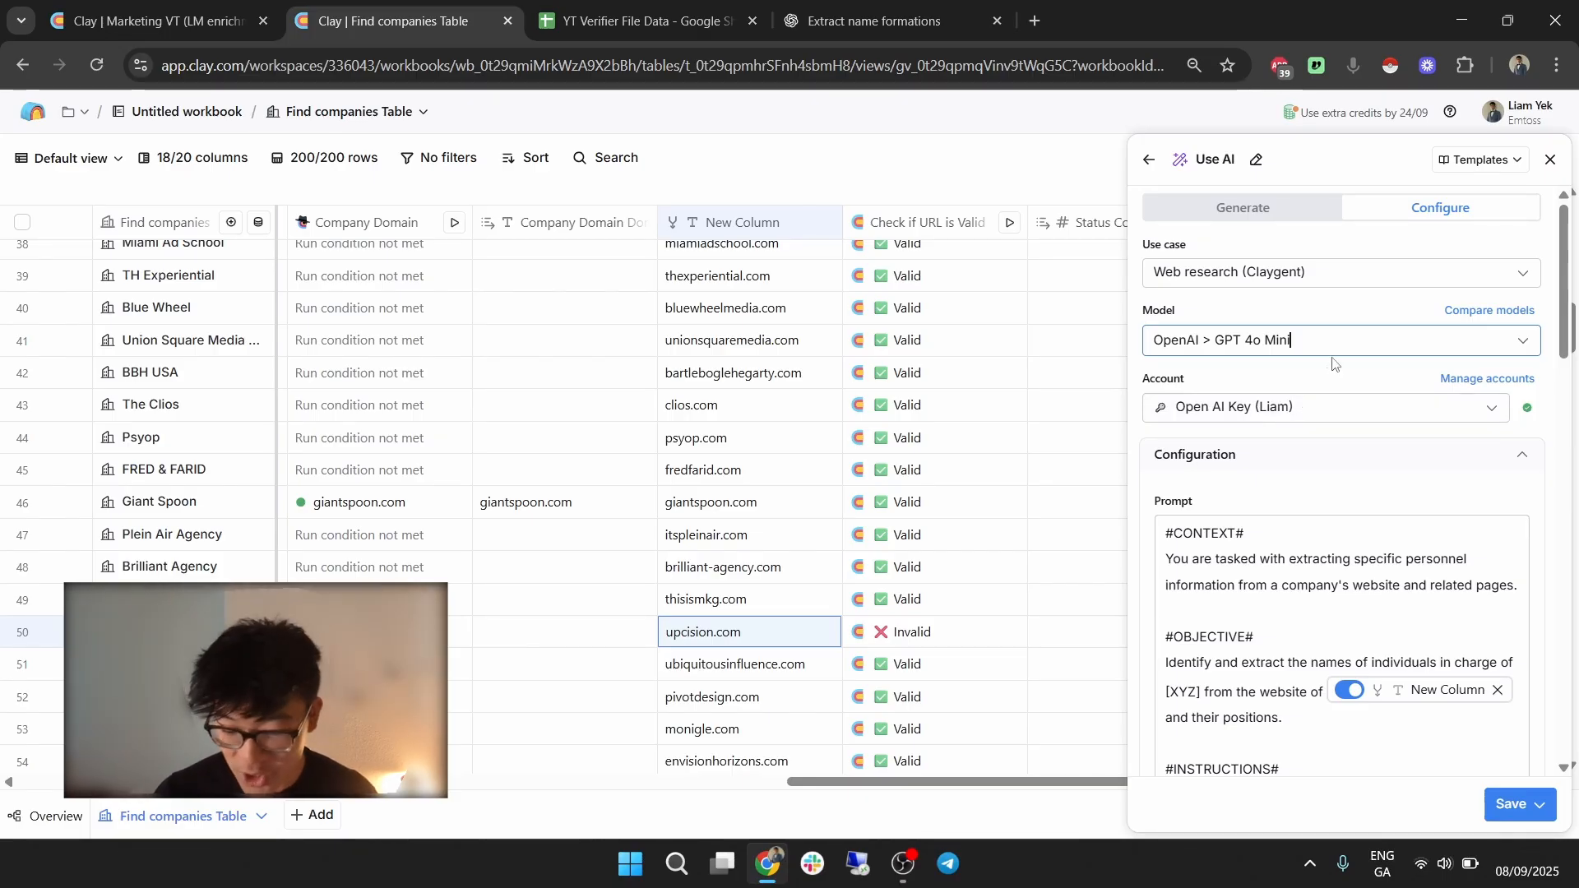
Rename the merged domain column from New Column to Master Domain.
scroll(1295, 380, down, 2)
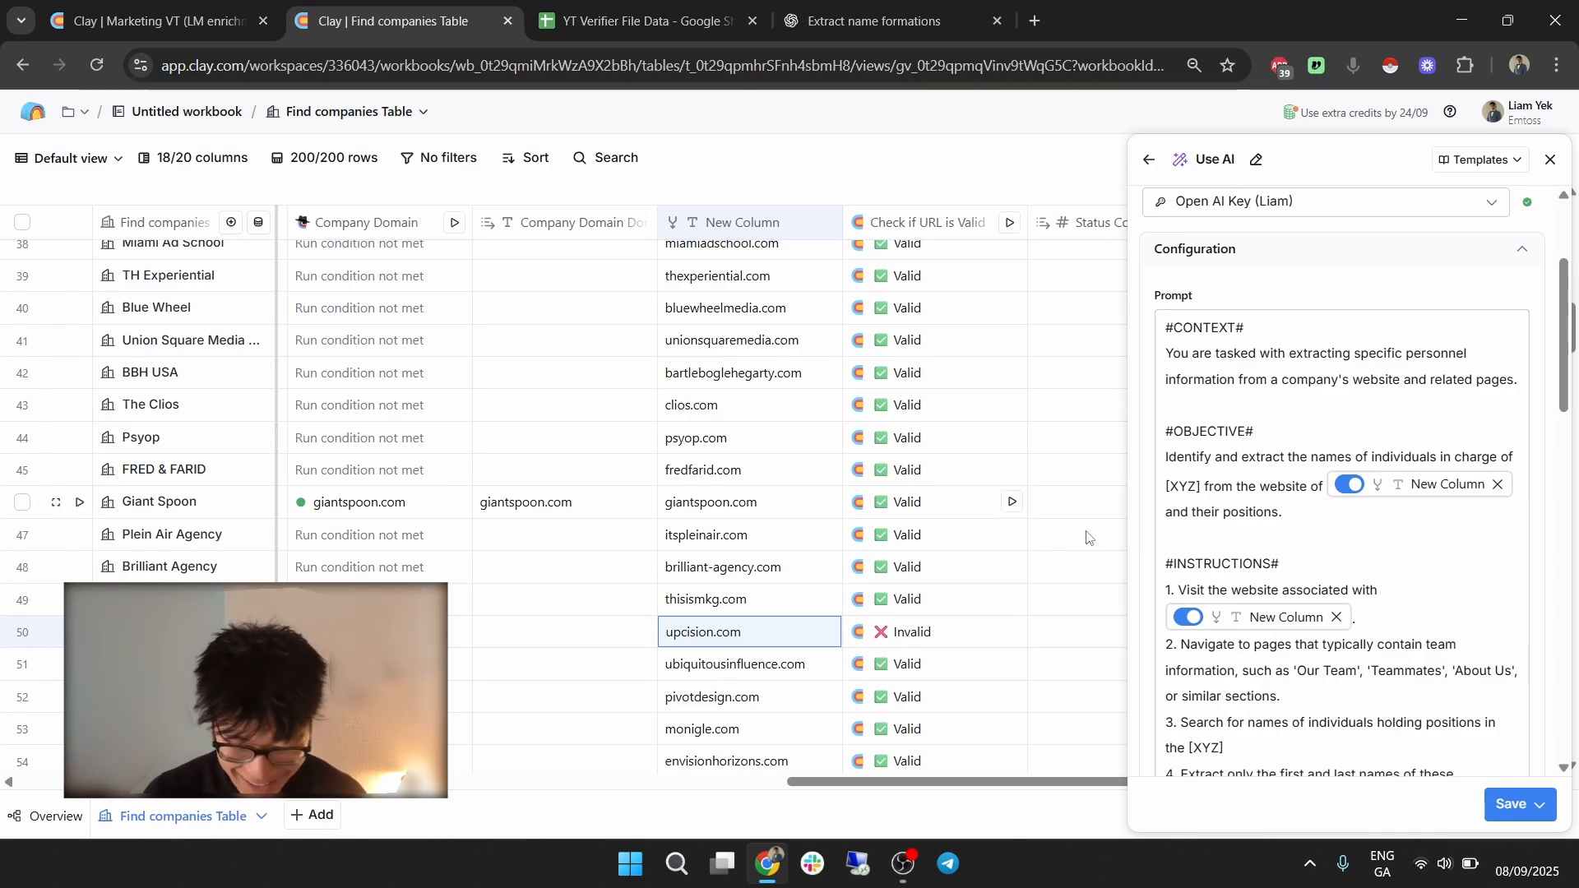
click(765, 222)
click(764, 262)
text(Mas)
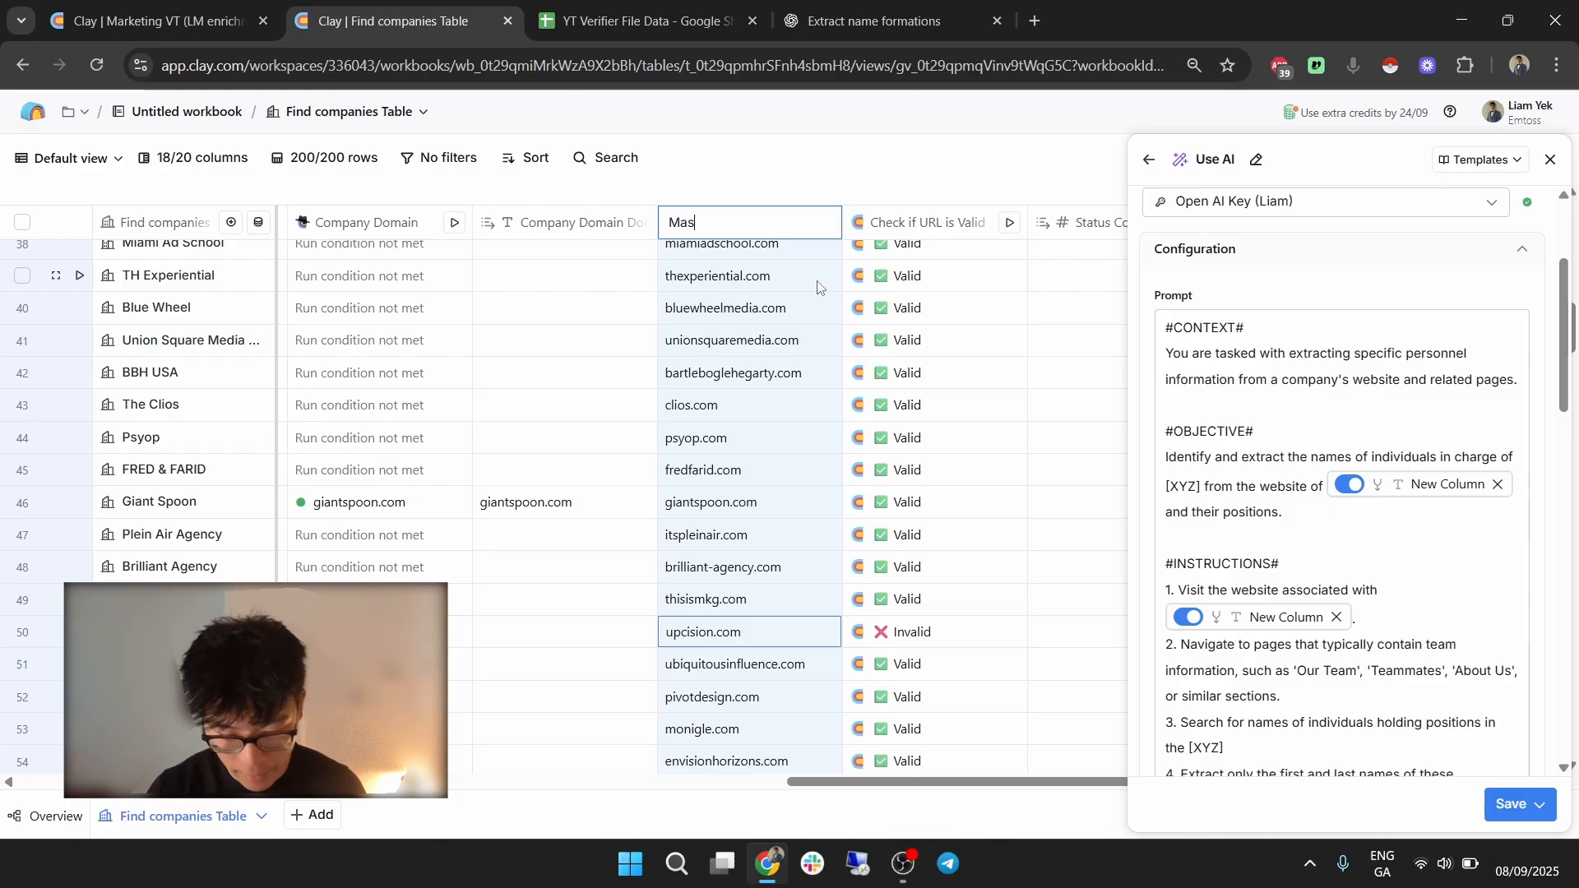
text(ter Domain)
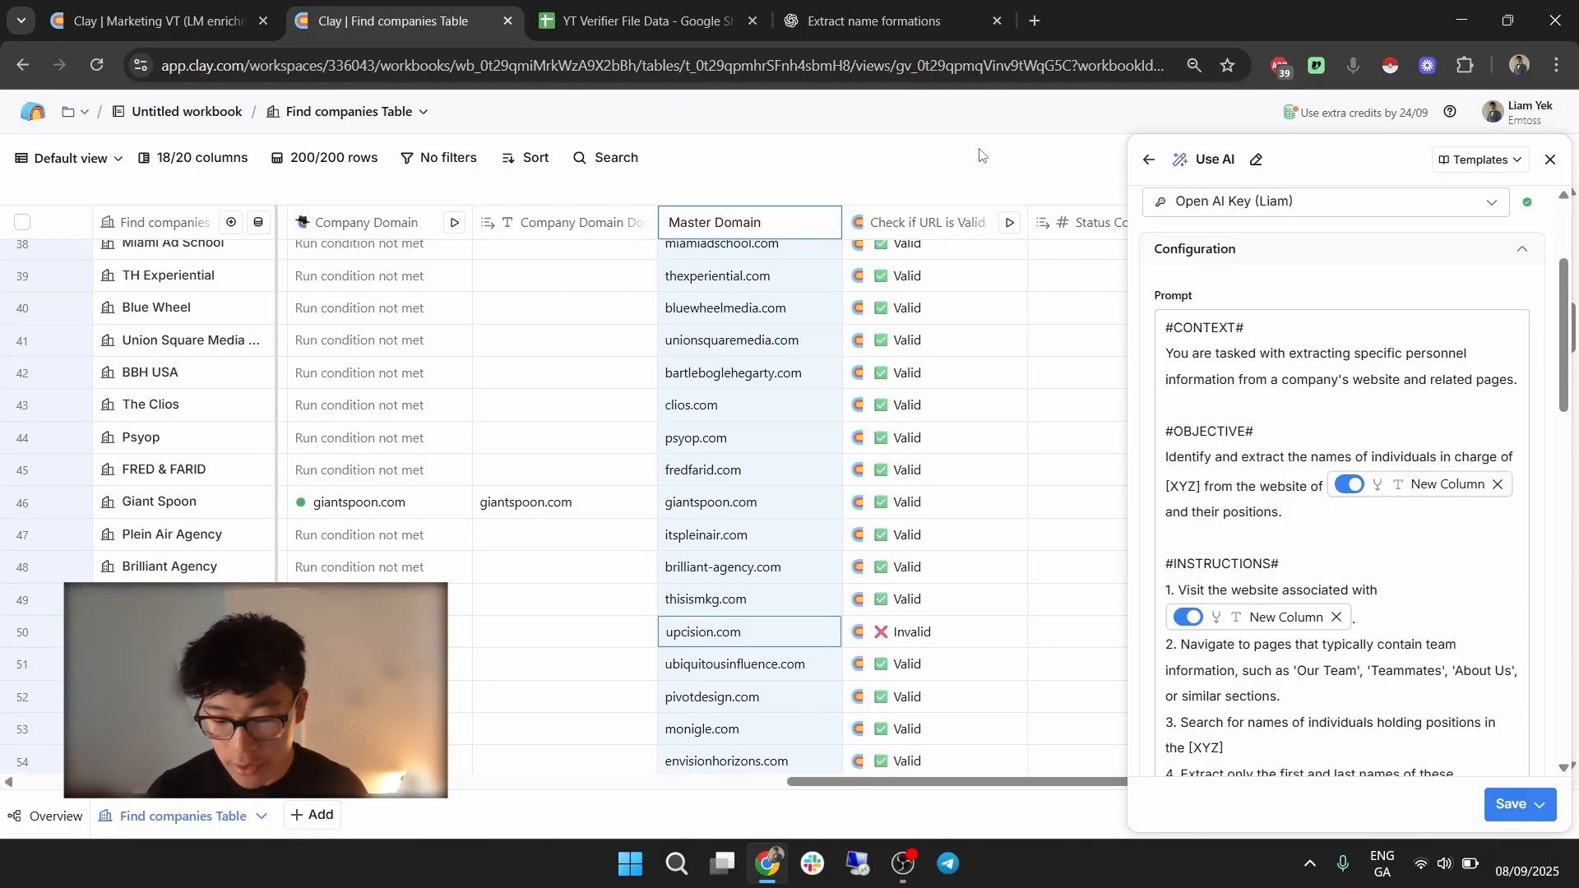
key(Return)
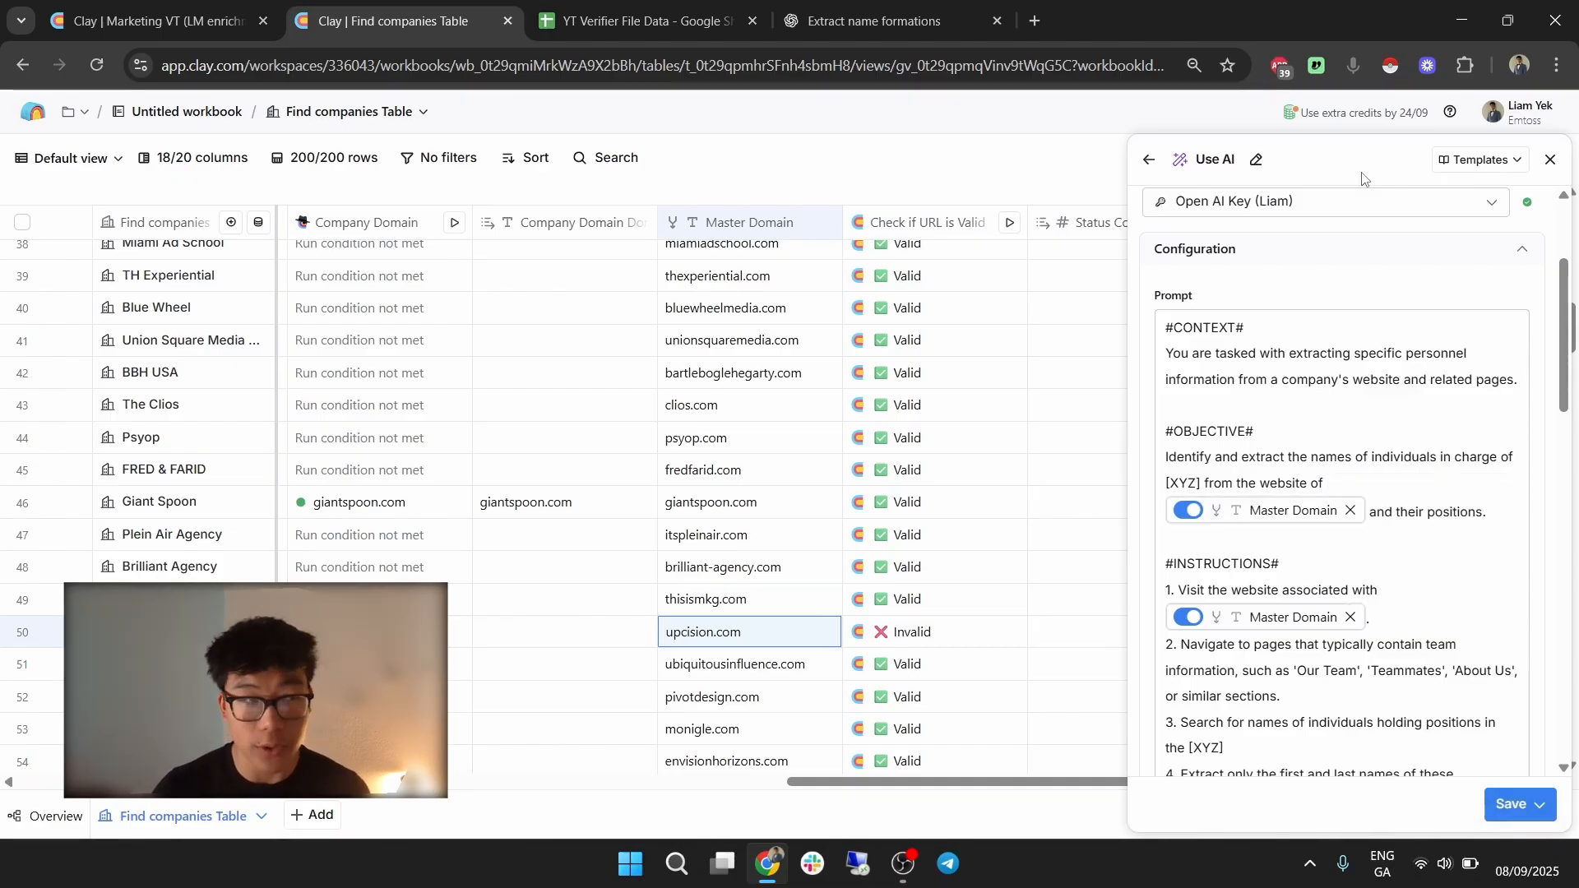
click(740, 229)
mouse_move(861, 447)
click(906, 177)
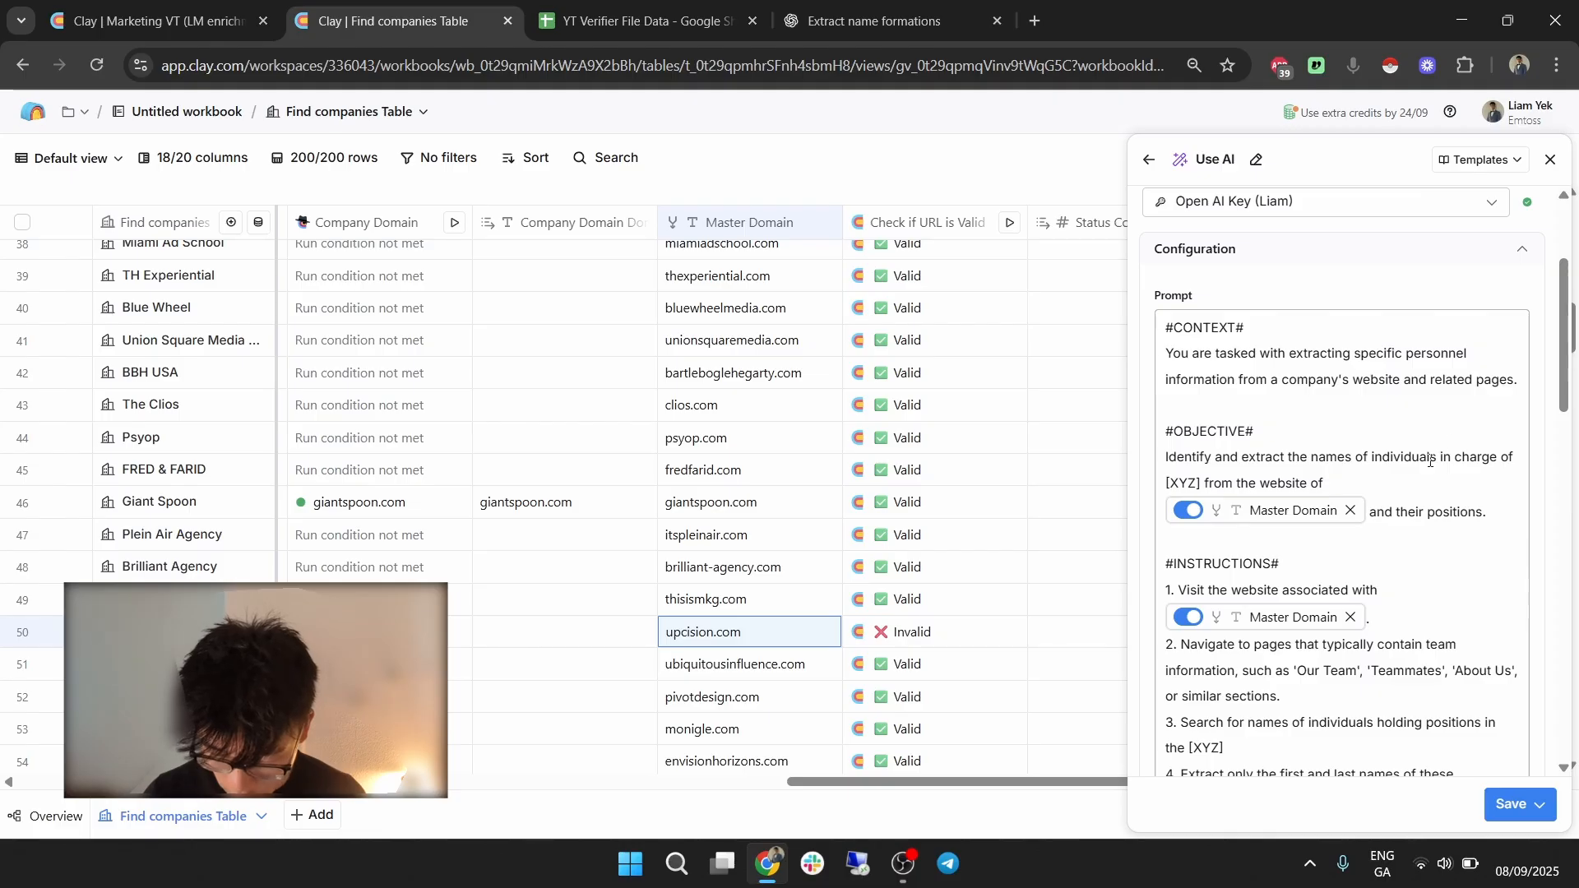
Review the enrichment's model settings and read through the context and objective sections of its people-finding prompt.
scroll(1320, 383, up, 3)
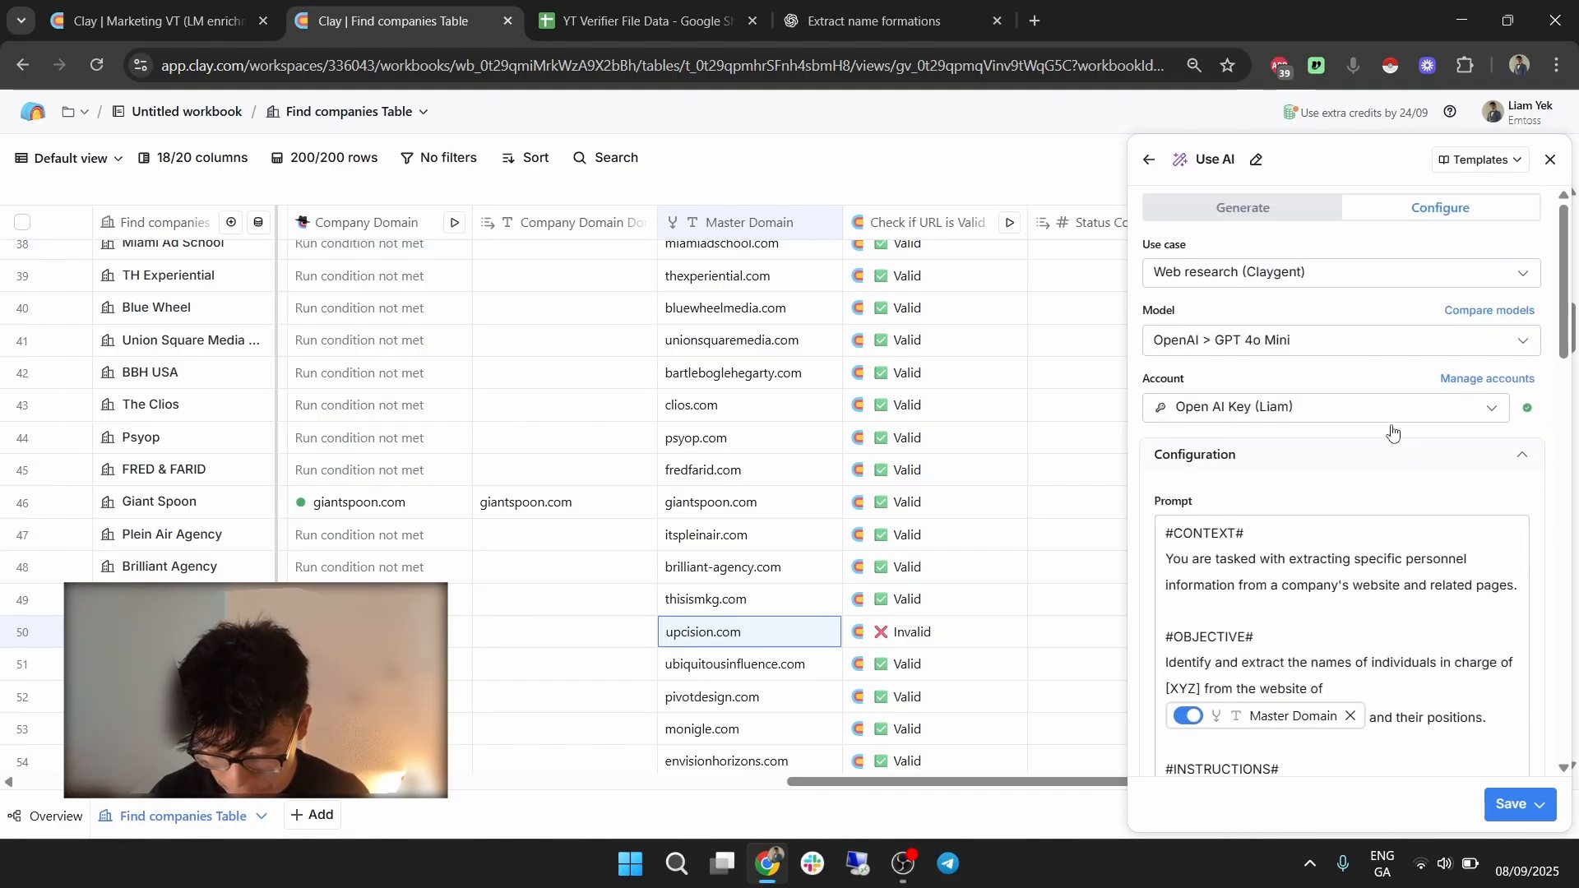
scroll(1392, 432, down, 3)
scroll(1353, 316, down, 2)
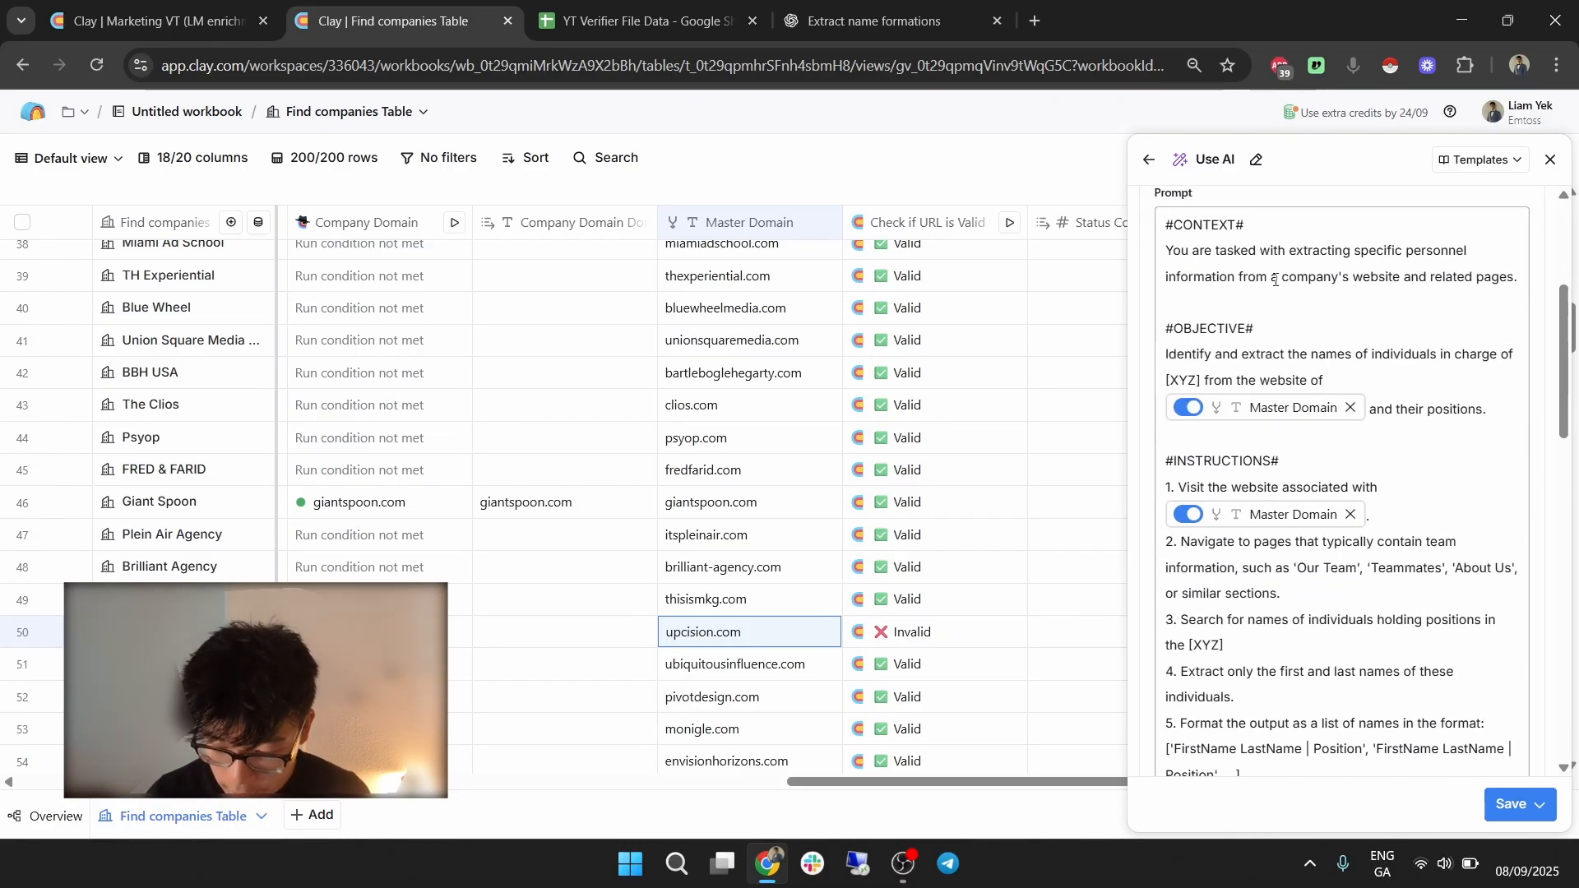
drag(1166, 226, 1465, 279)
click(1250, 228)
click(1466, 279)
drag(1195, 283, 1426, 279)
click(1459, 280)
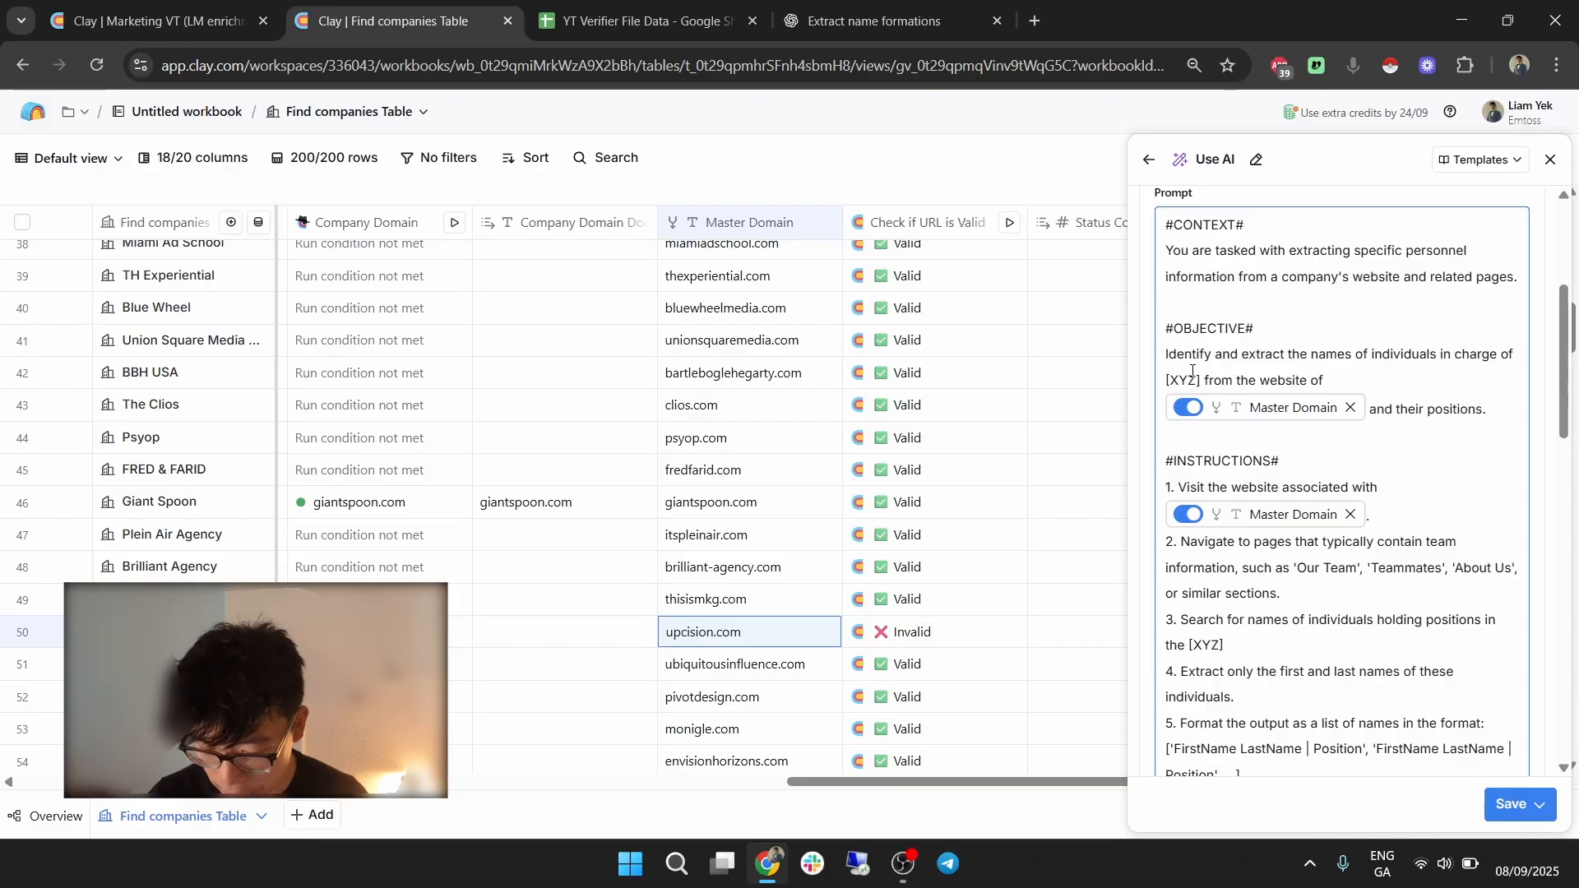
drag(1179, 354, 1352, 353)
click(1364, 354)
double_click(1333, 354)
click(1462, 353)
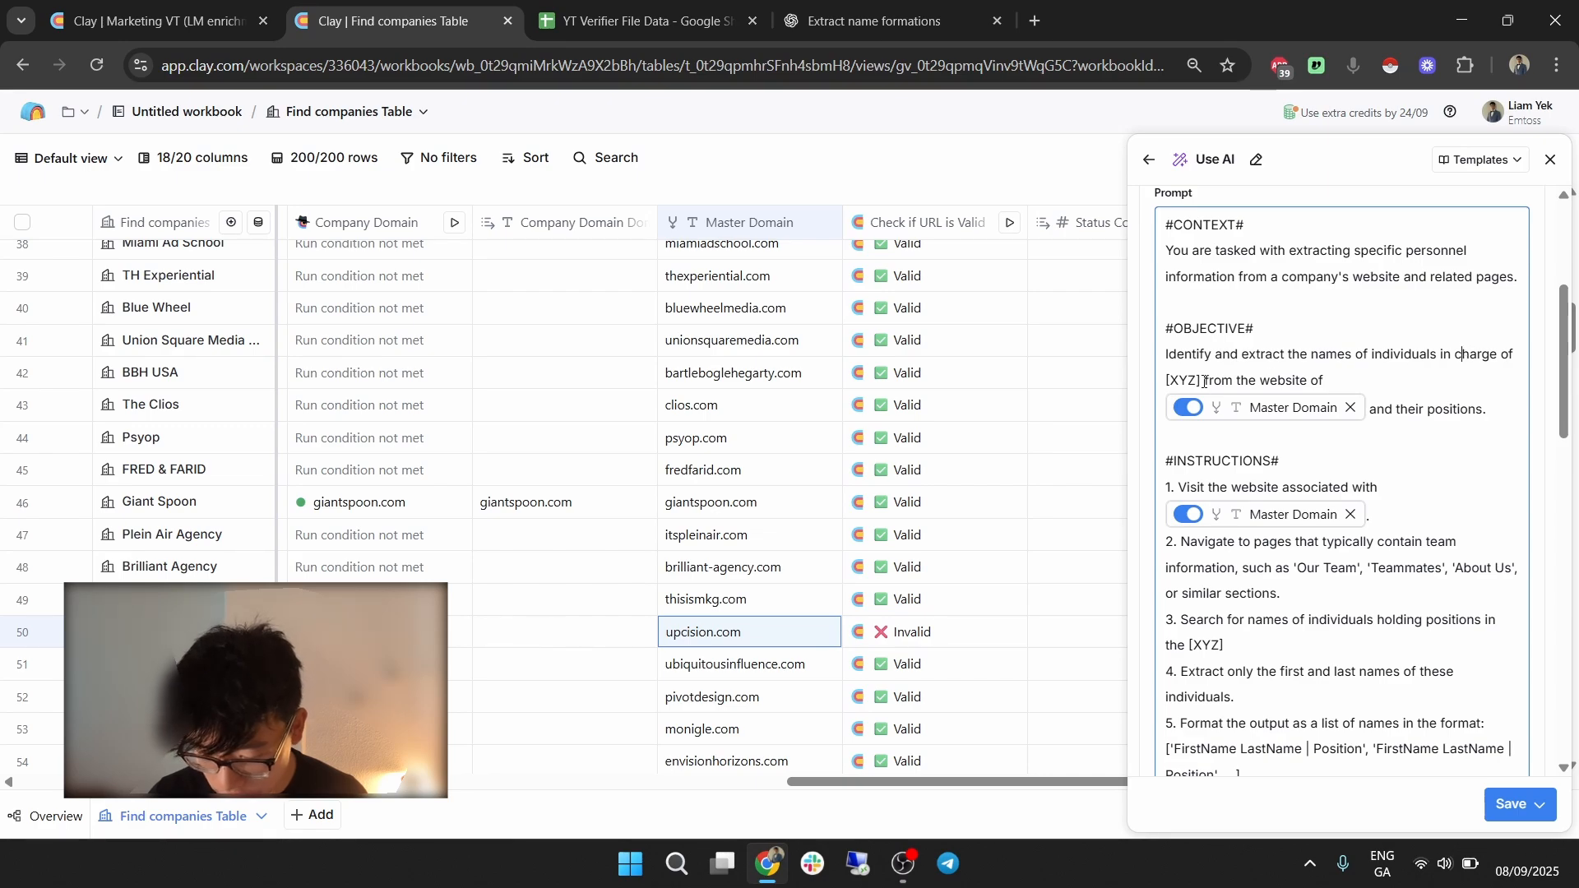
Replace the [XYZ] placeholder in the prompt's objective with "all decision making processes in the company".
drag(1208, 381, 1165, 383)
key(BackSpace)
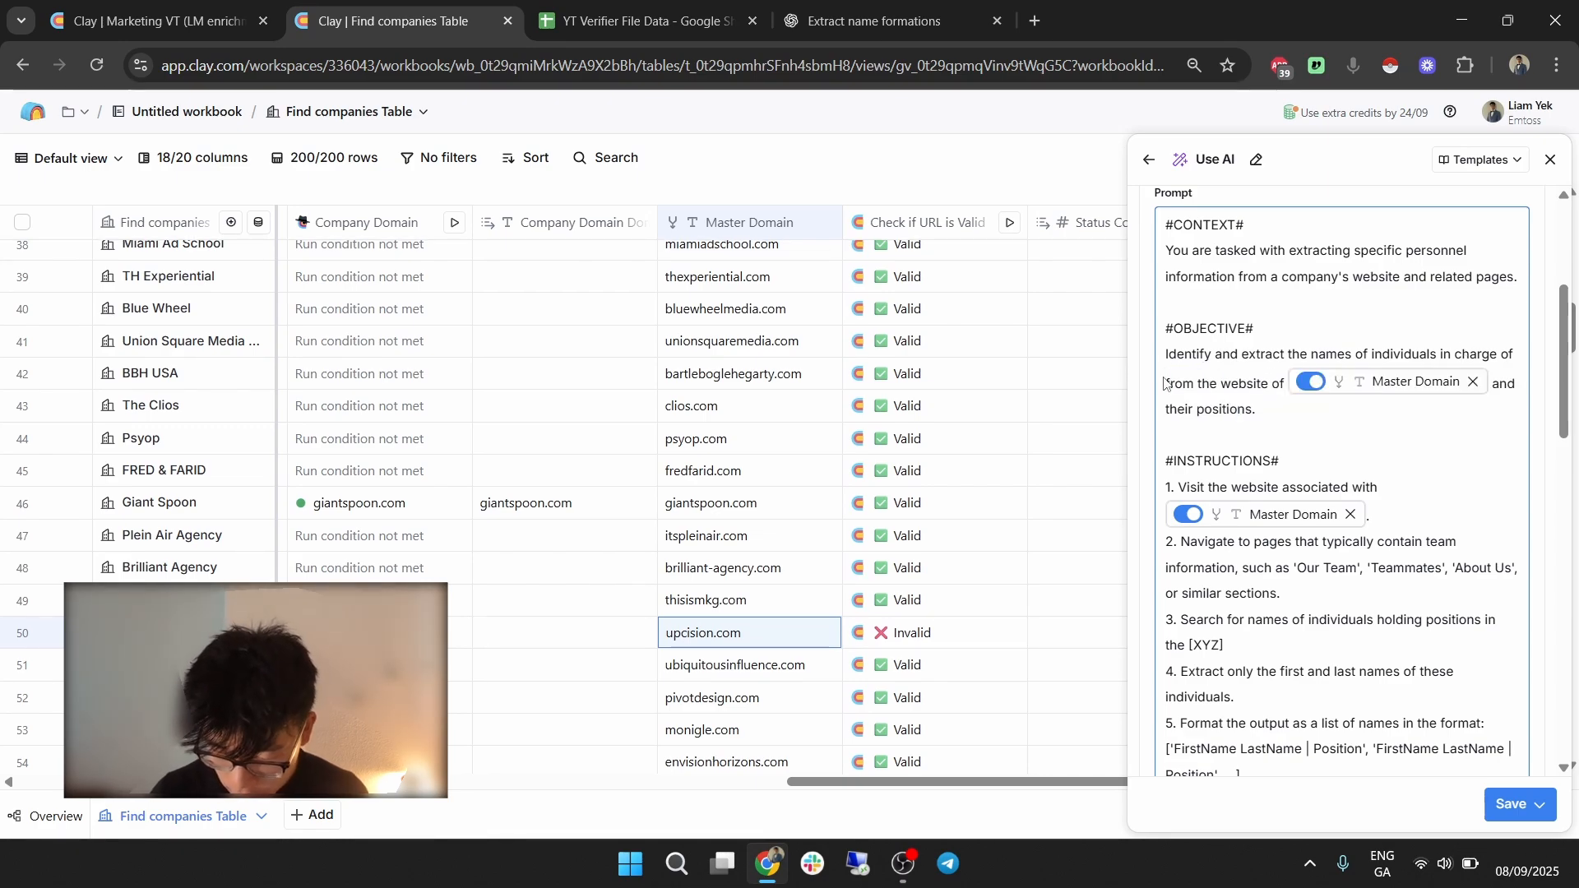
text(all decision ma)
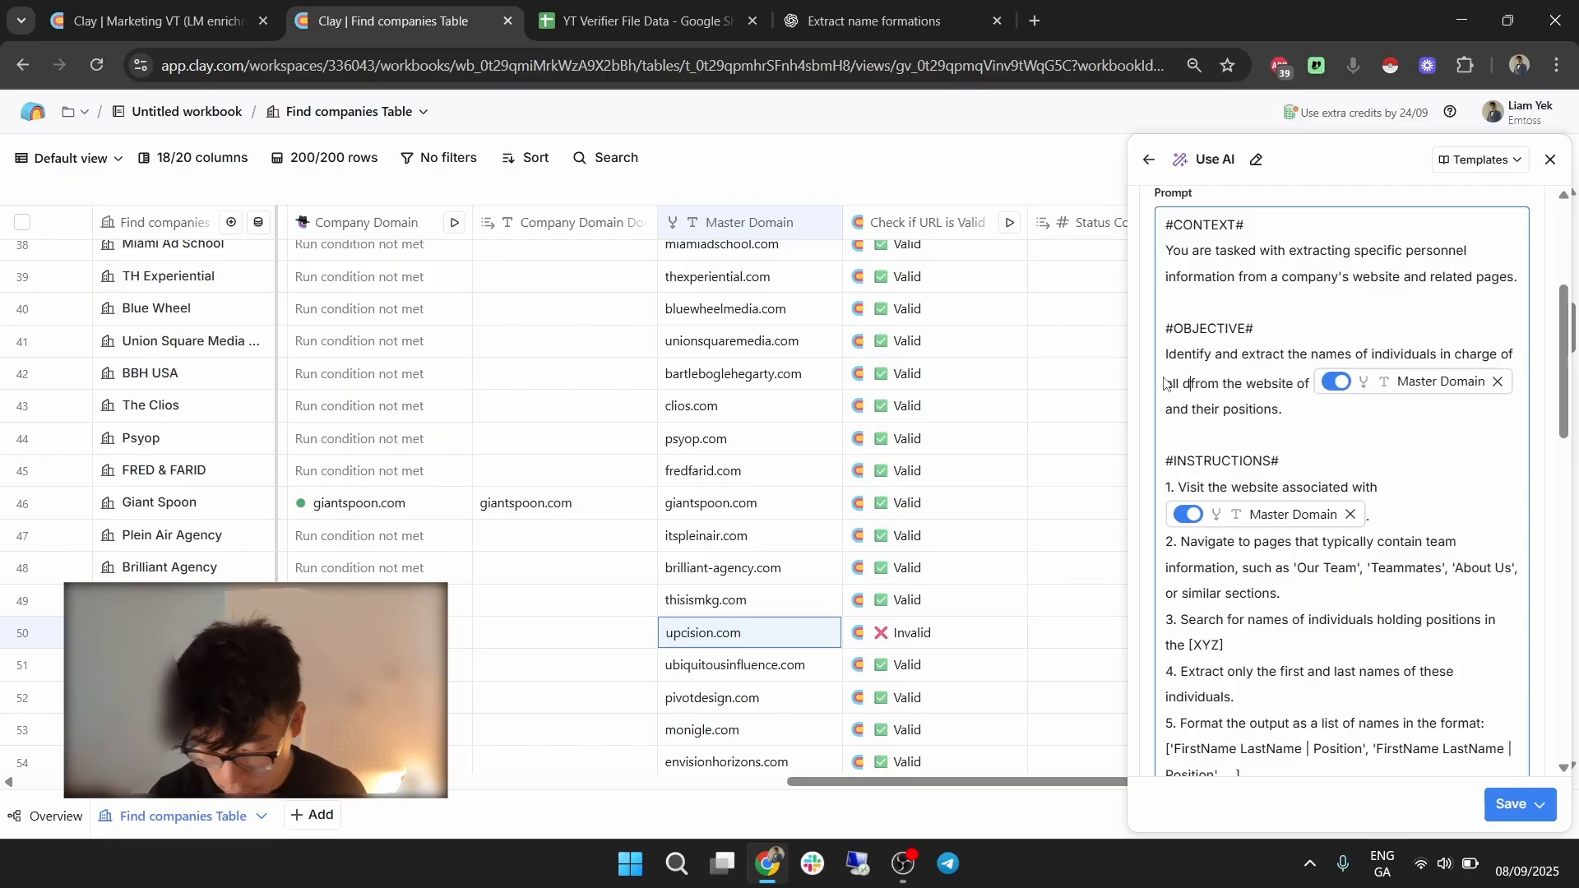
text(king proces)
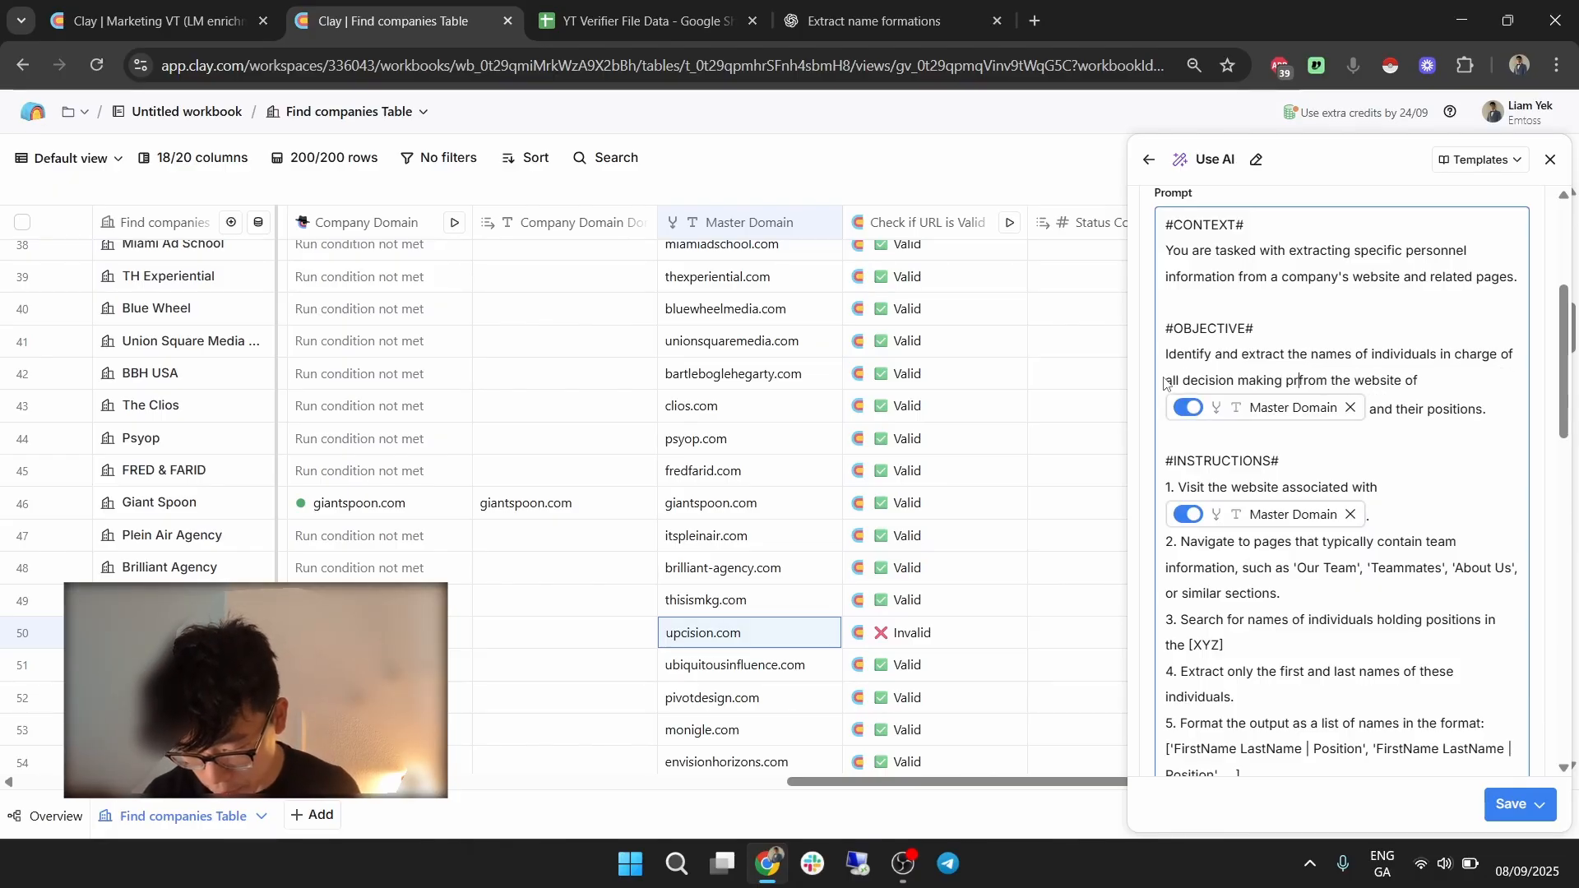
text(ses in the compan)
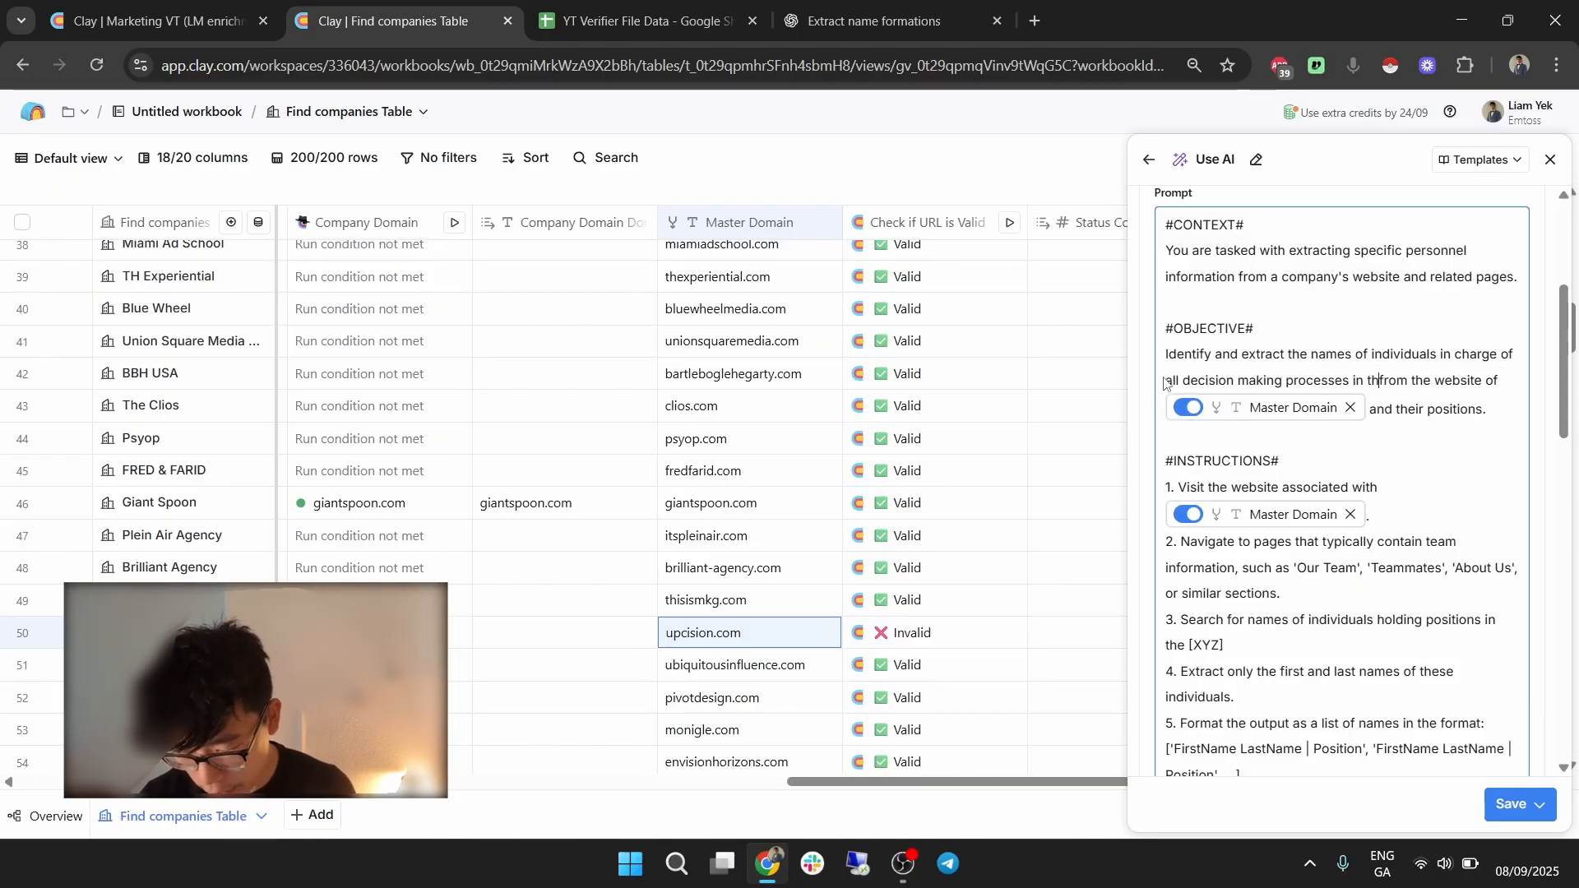
text(y )
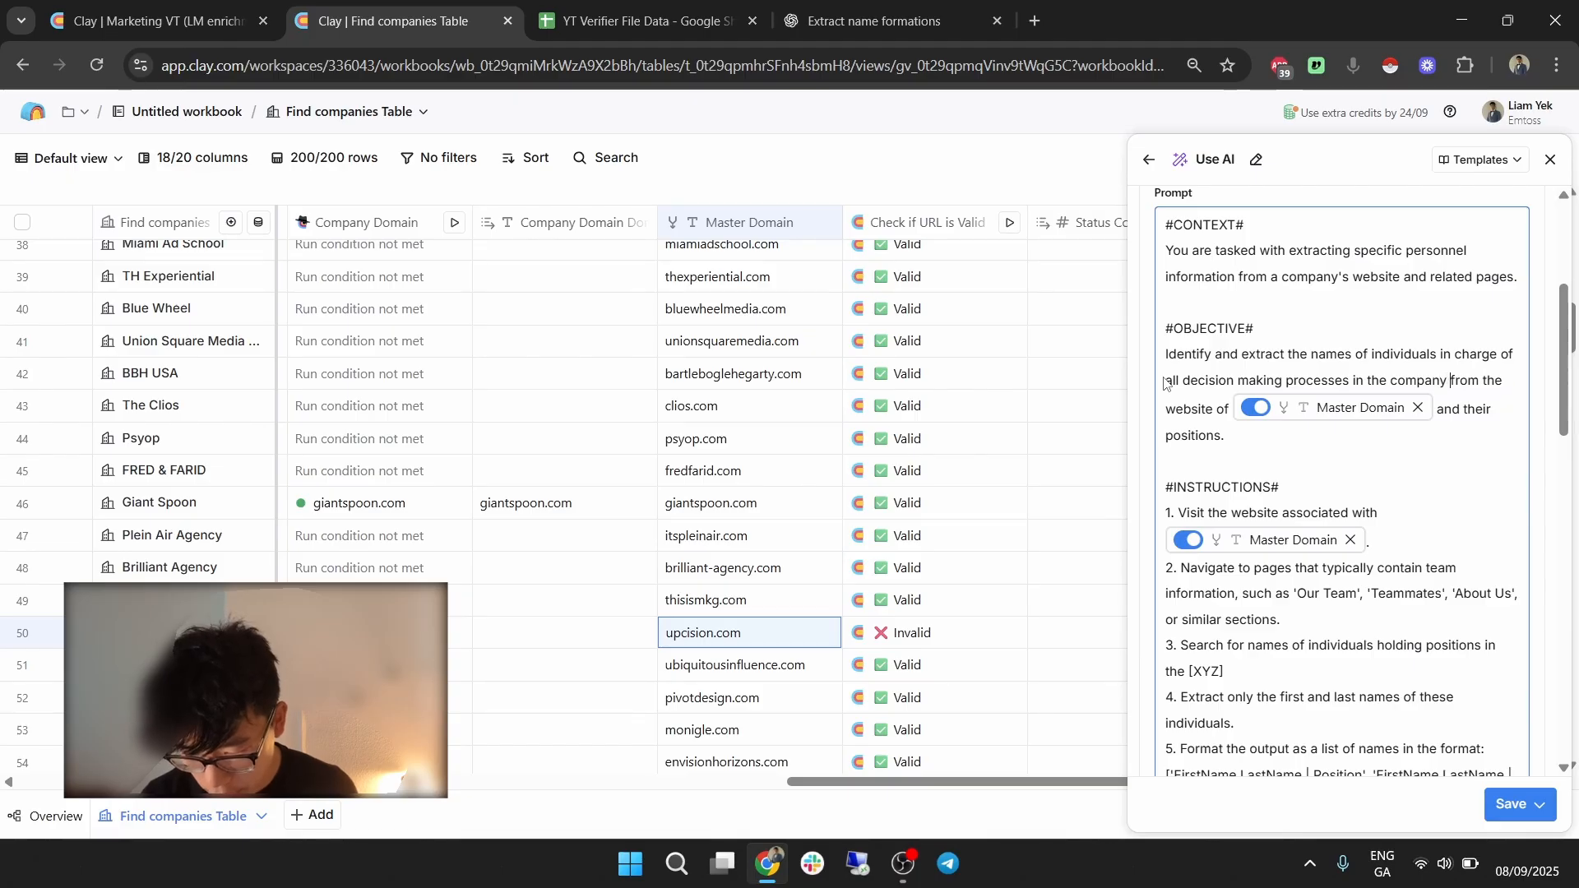
Extend the objective after "in the company" with "we're looking for anyone that is head, VP, c-suite and owner/ceo".
text(we're )
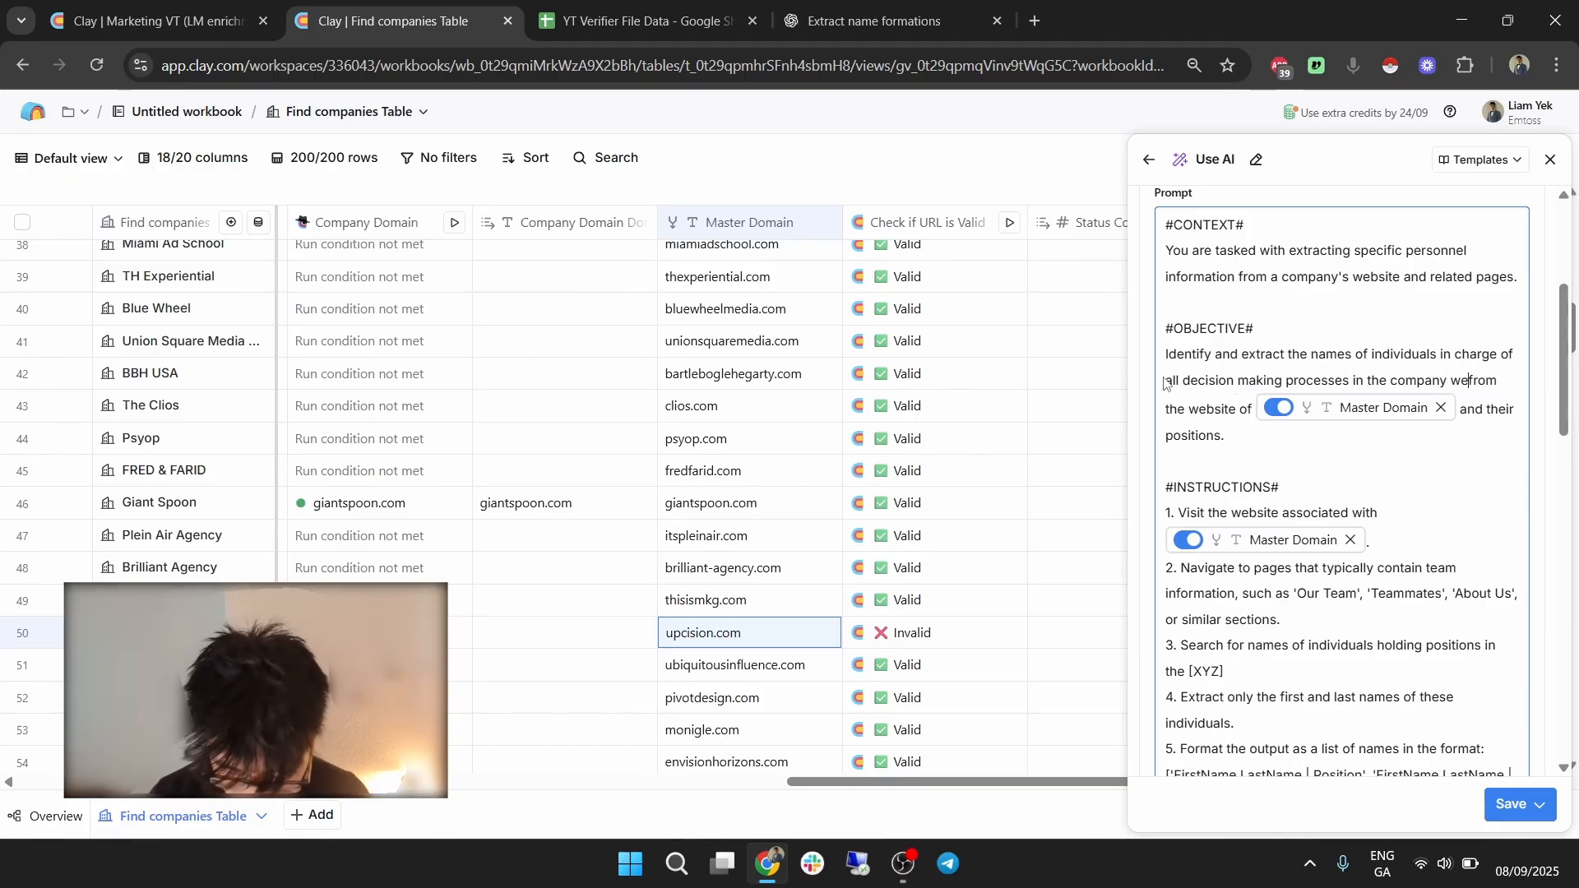
text(looking for an)
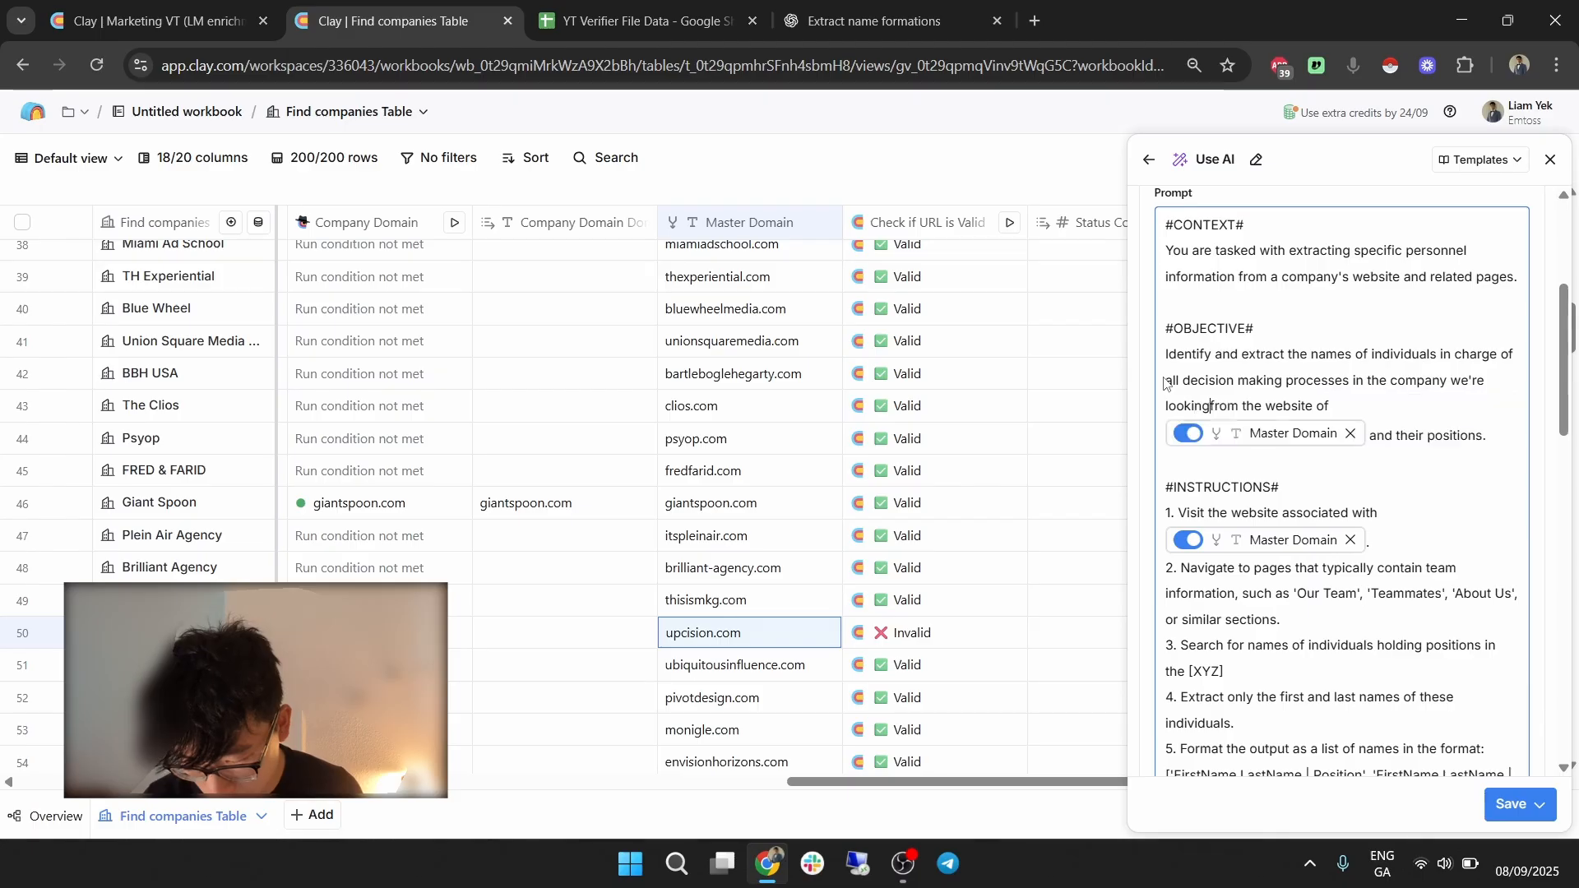
text(yone that is )
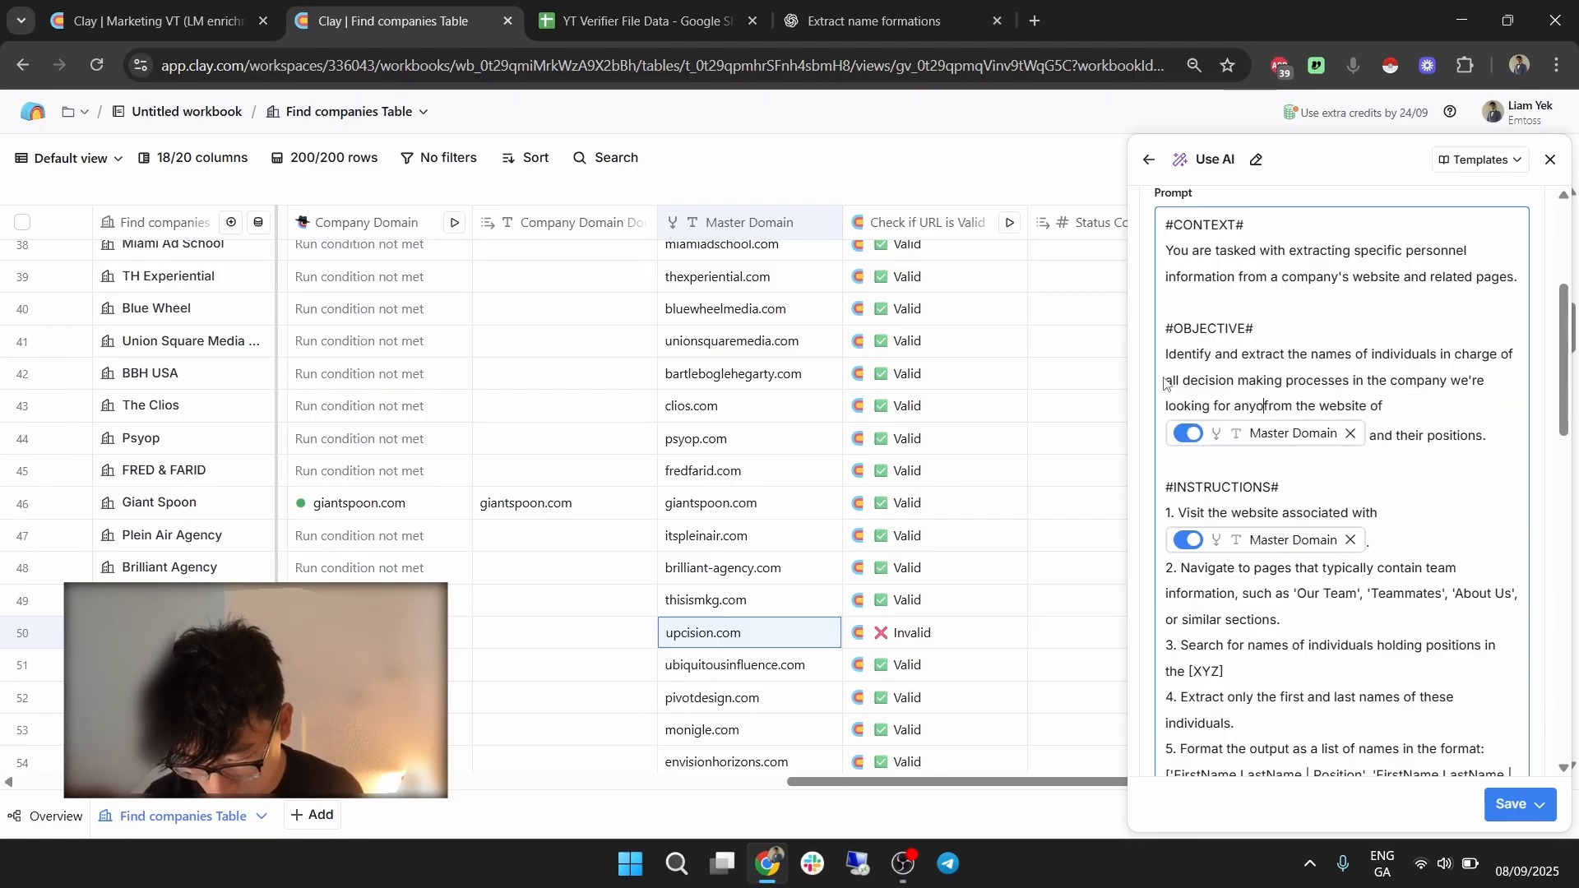
text(head, VP)
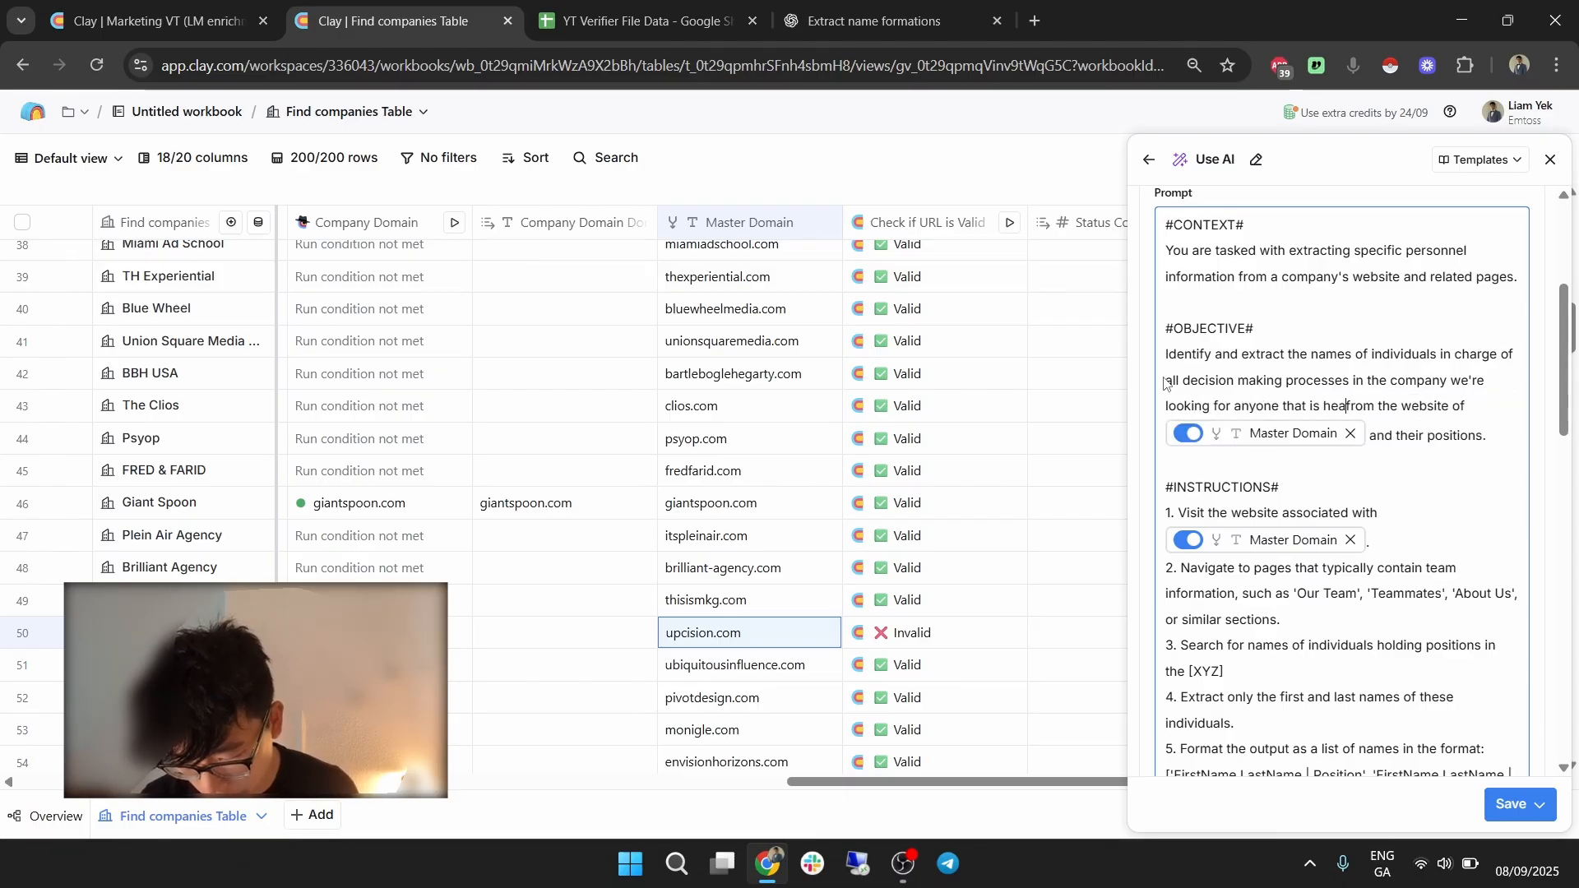
text( and owne)
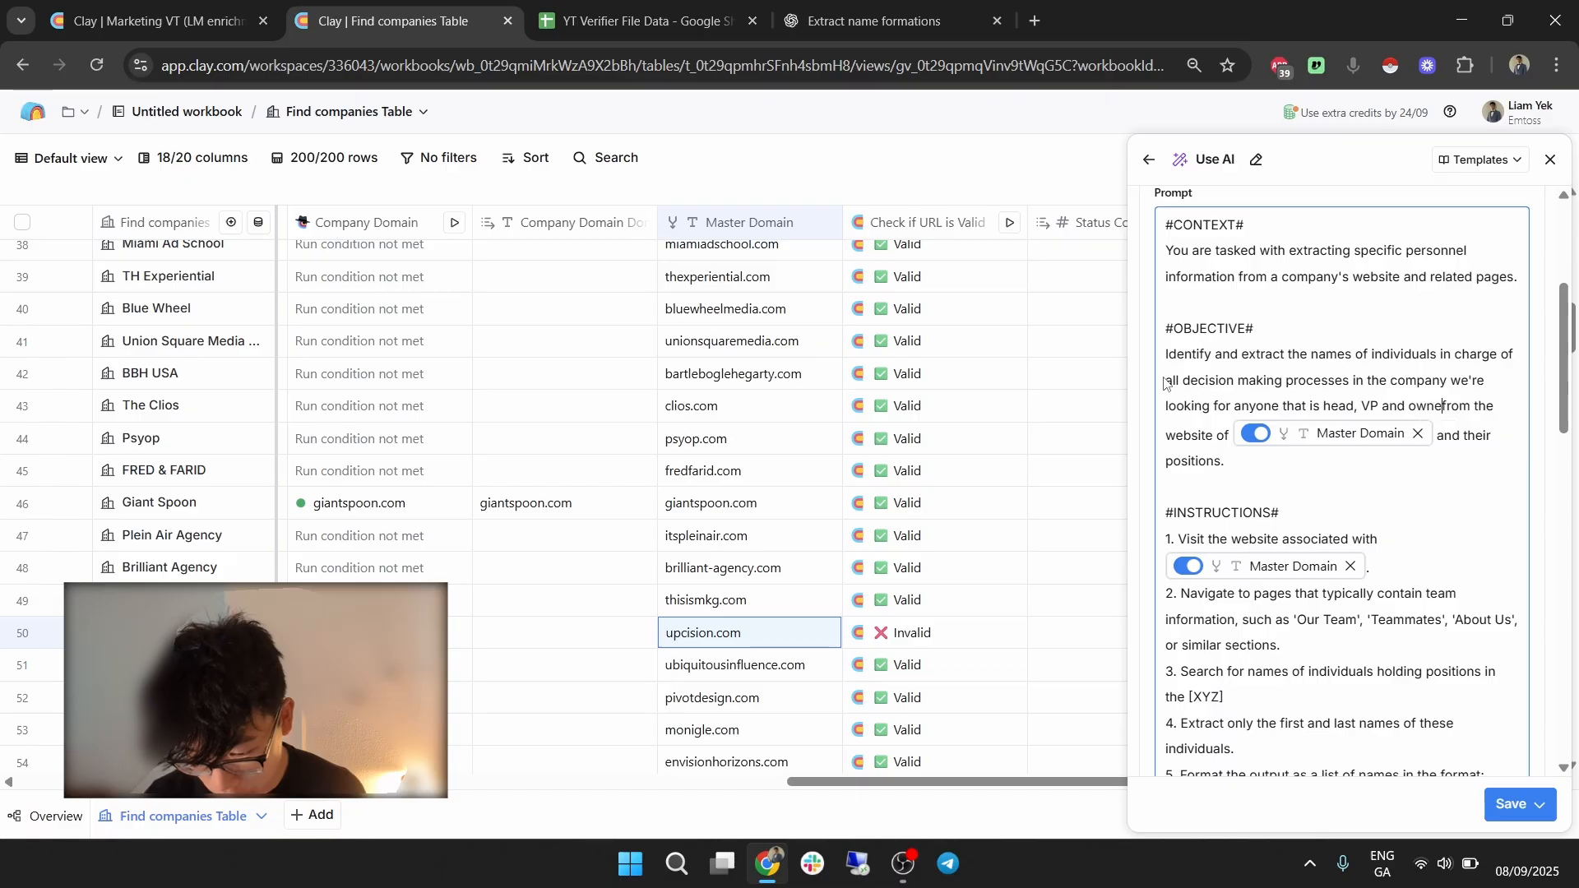
key(BackSpace)
key(BackSpace)
key(BackSpace)
key(BackSpace)
key(BackSpace)
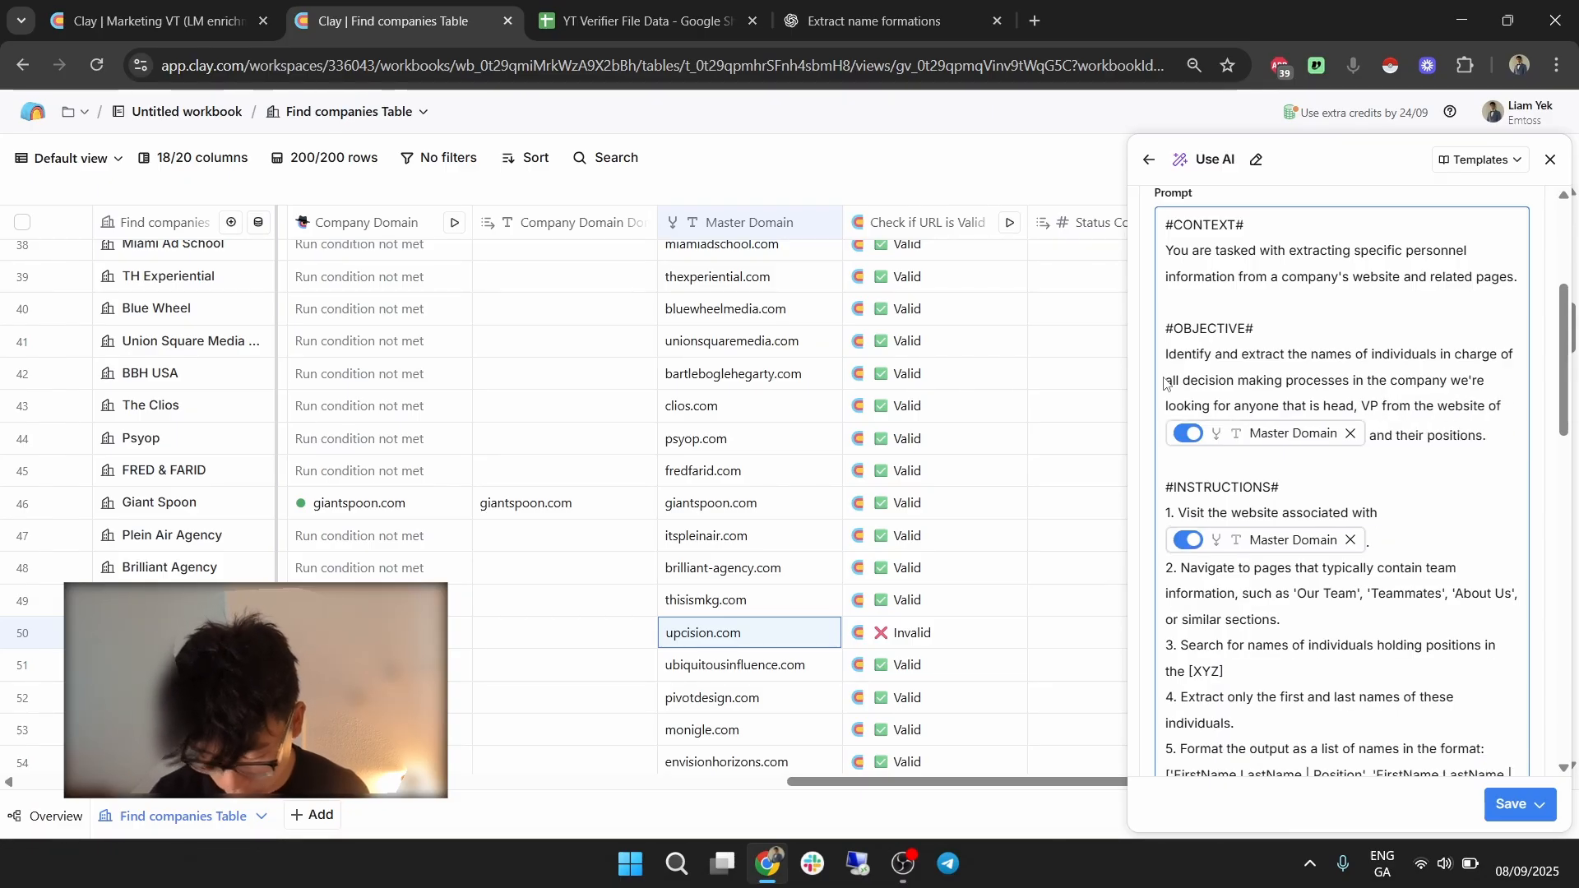
text(, )
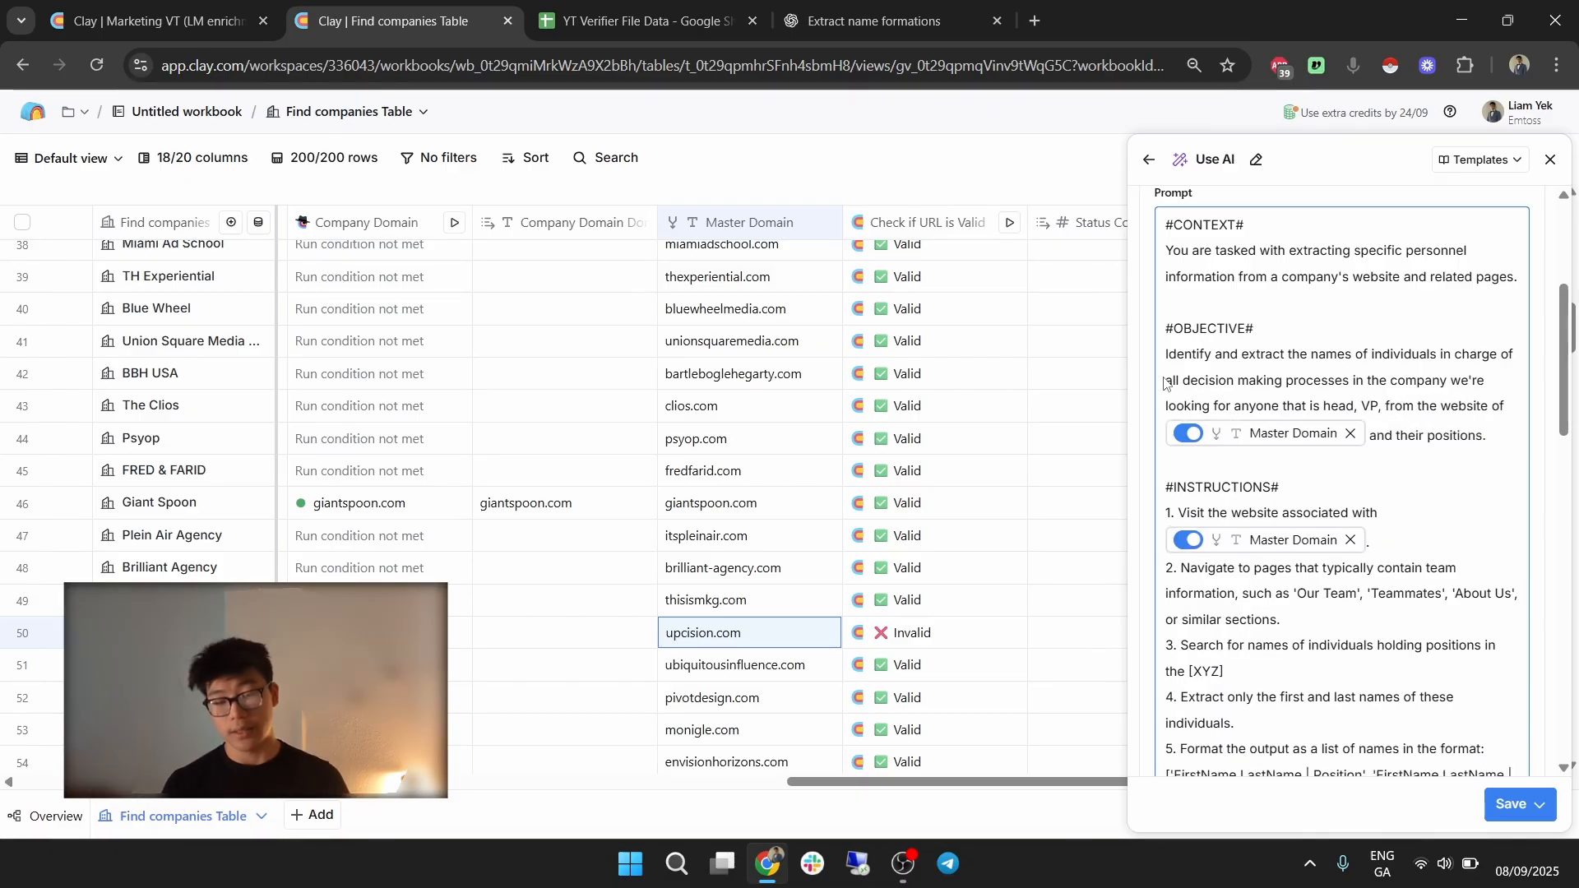
text(c-suite and )
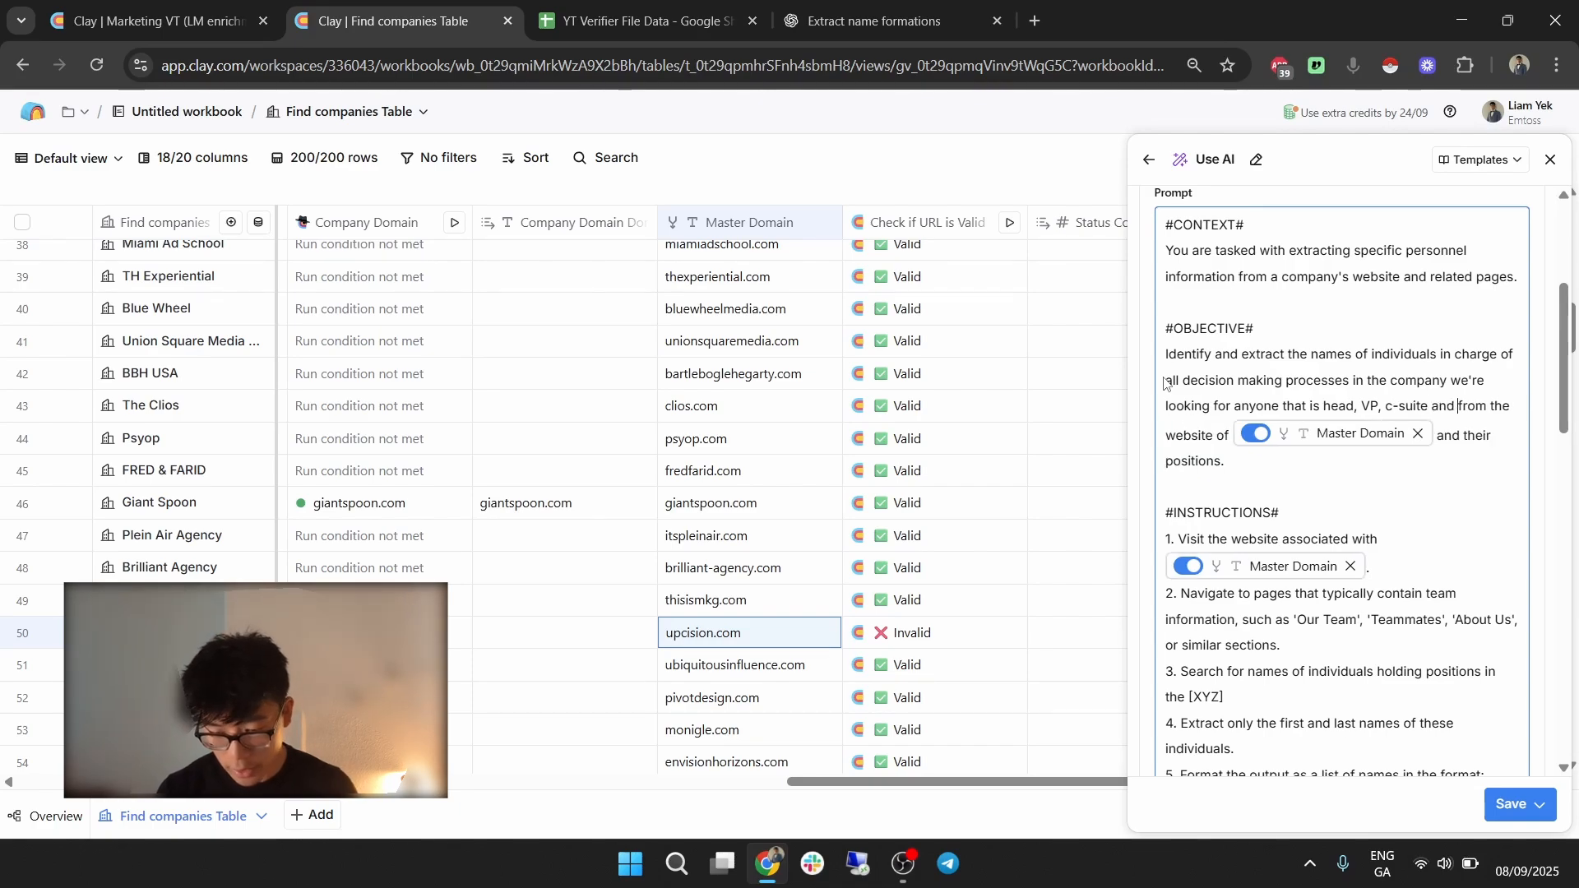
text(owner)
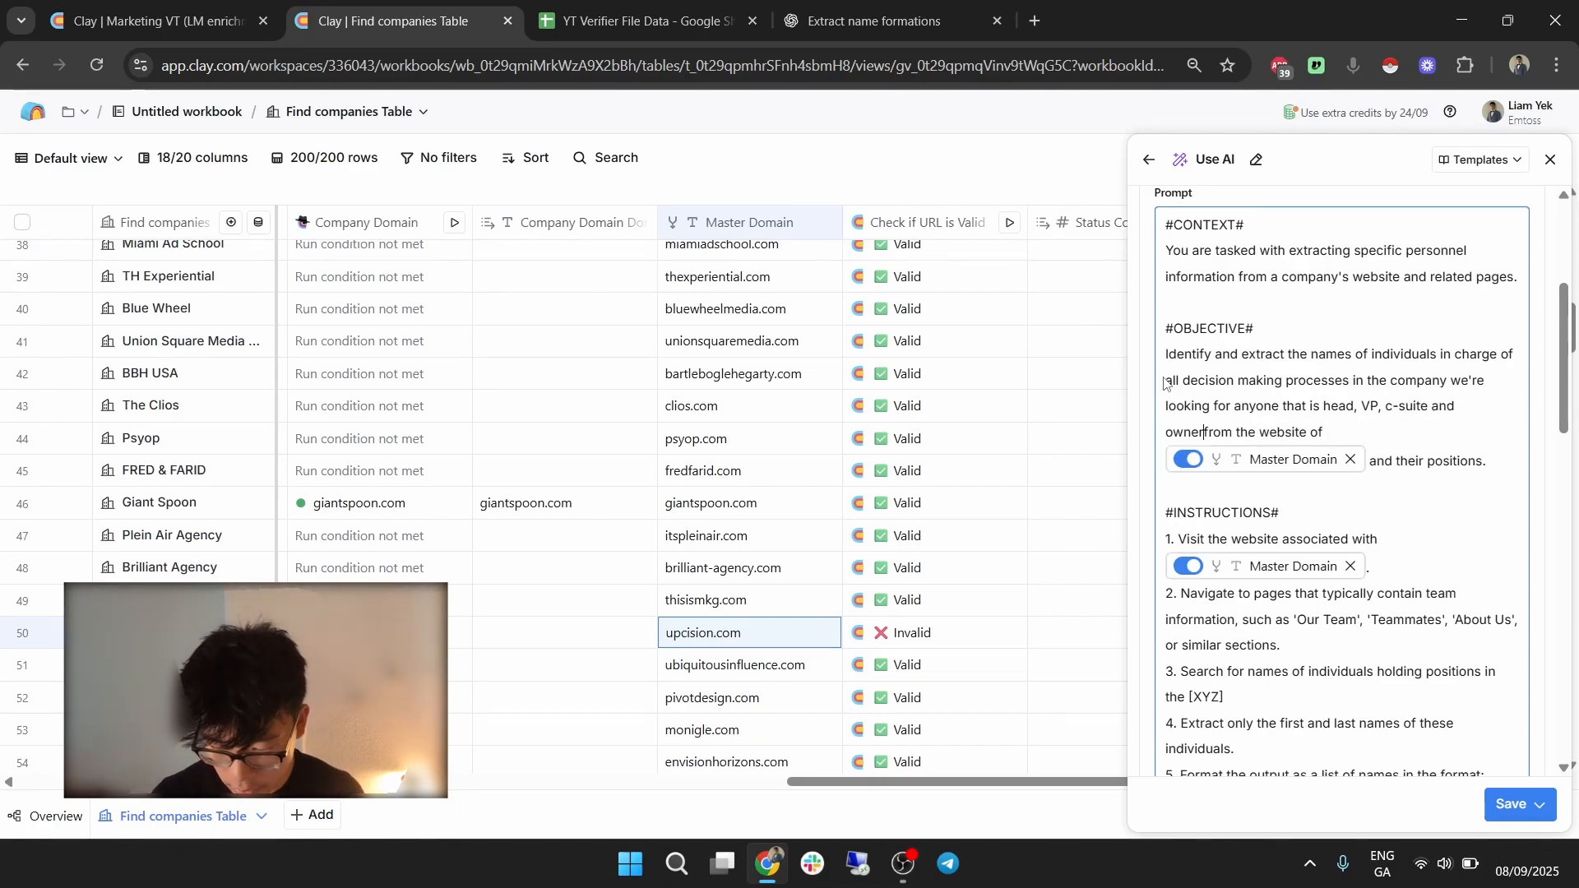
key(BackSpace)
text(/ceo)
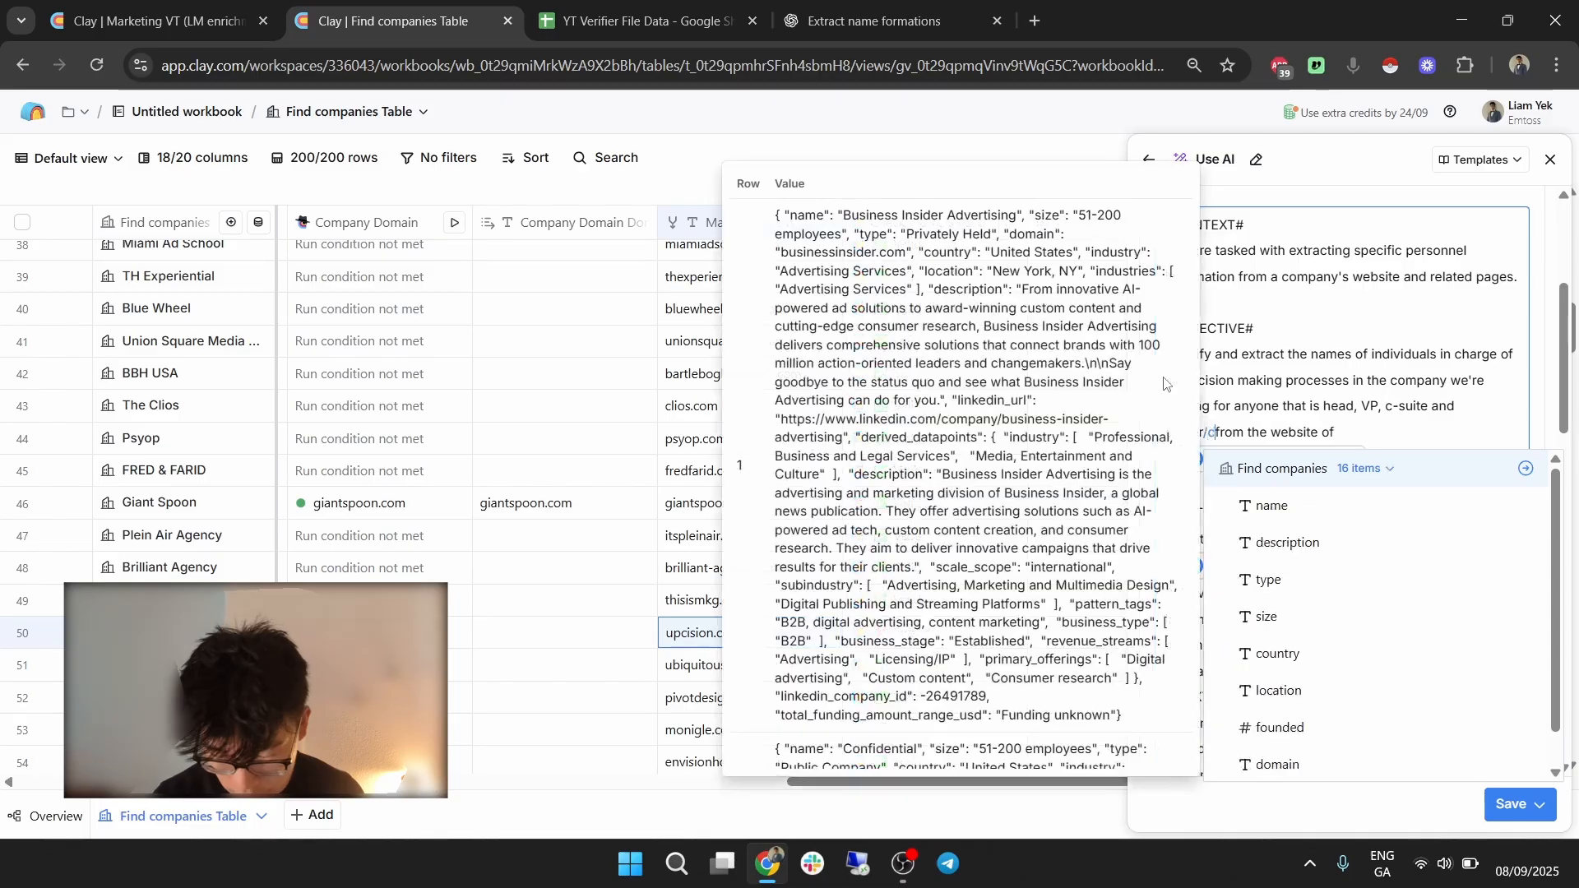
click(1245, 355)
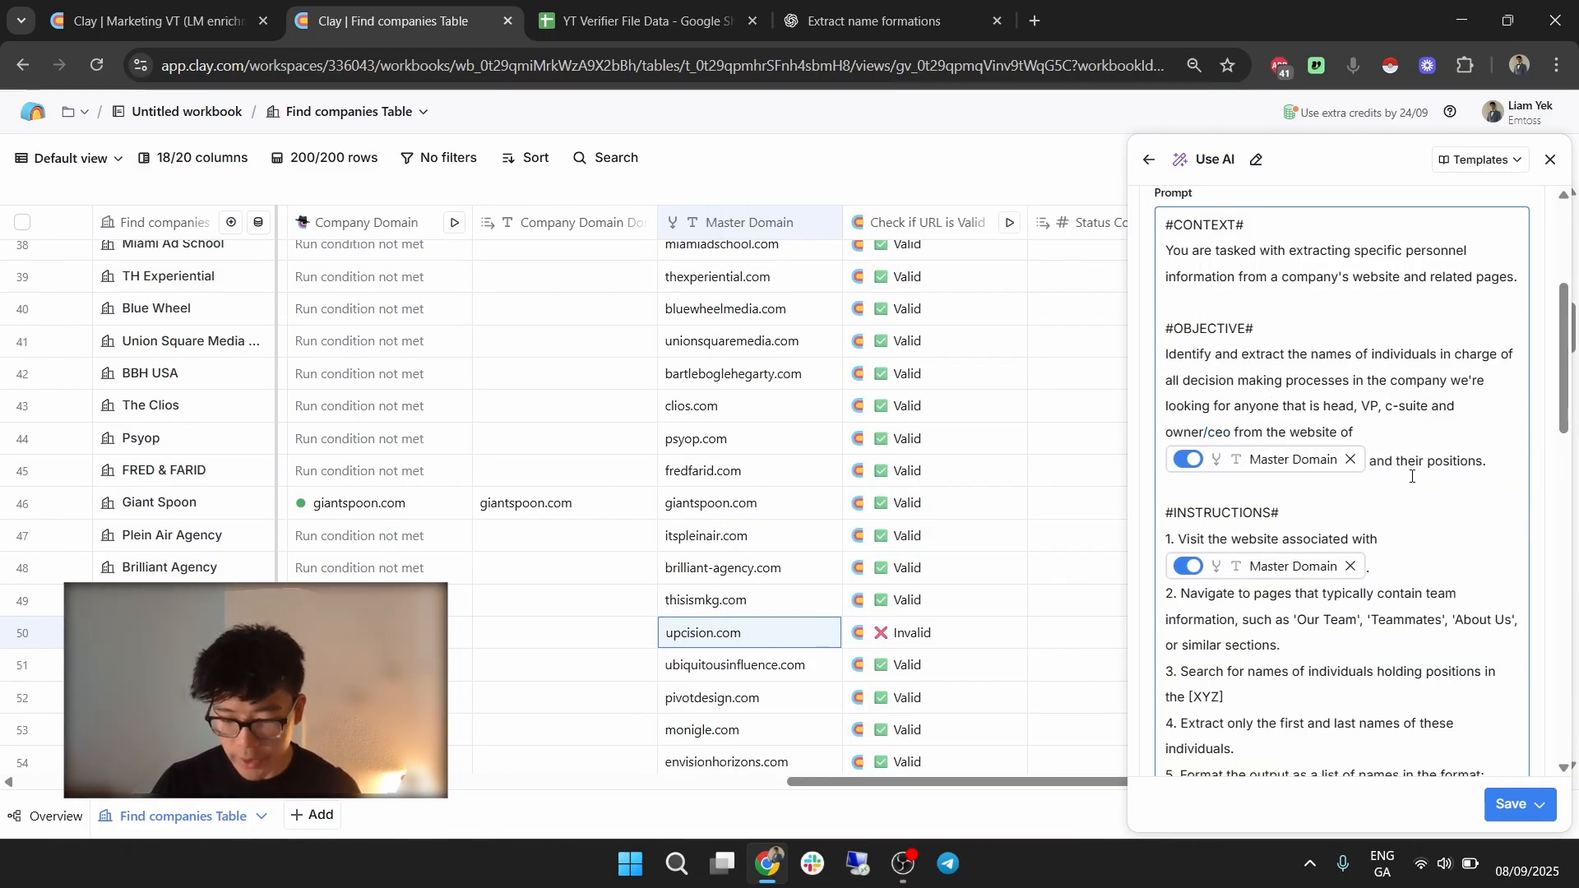
Copy "head, VP, c-suite and owner/ceo" from the objective over the [XYZ] placeholder in instruction 3 of the prompt.
scroll(1412, 466, down, 1)
double_click(1253, 437)
drag(1252, 437, 1371, 442)
click(1371, 444)
scroll(1371, 444, down, 2)
scroll(1326, 412, up, 1)
scroll(1326, 412, up, 1)
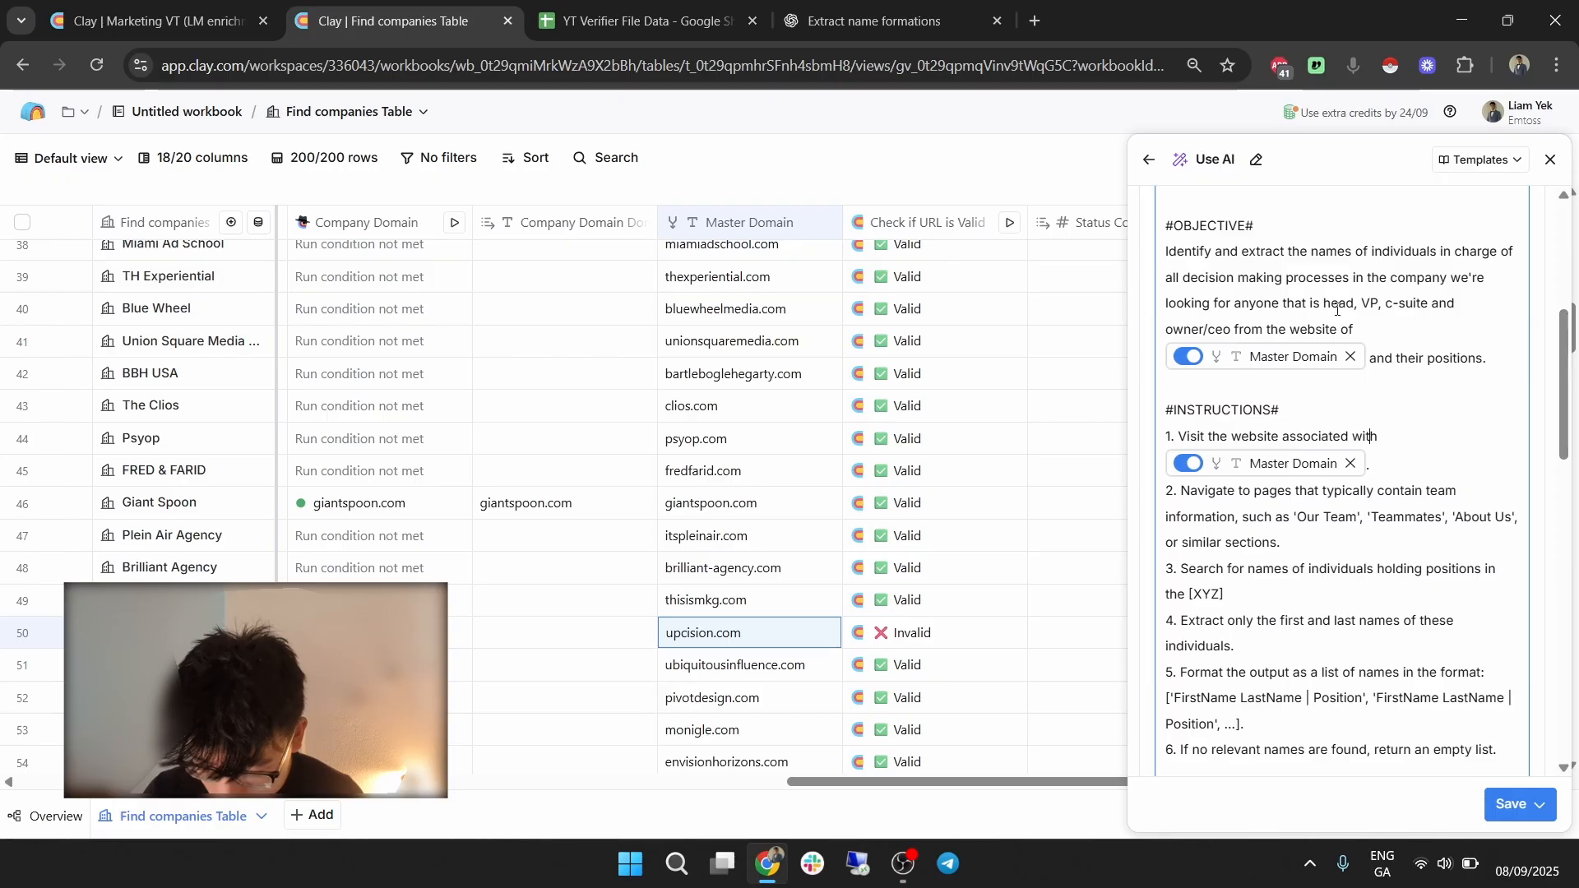
drag(1324, 303, 1221, 340)
key(ctrl+c)
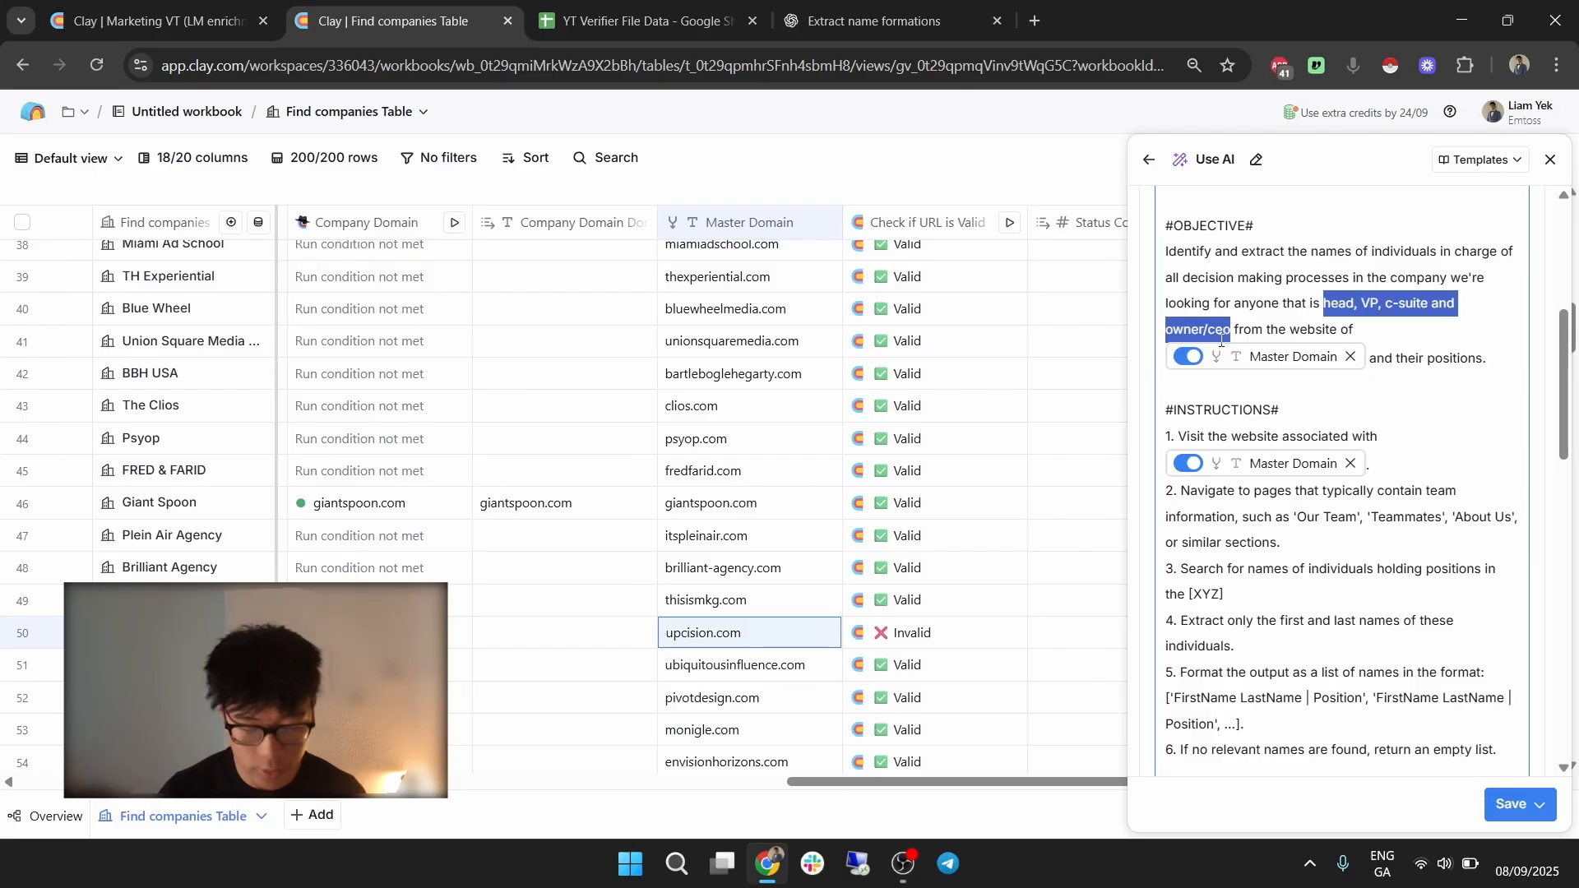
drag(1225, 595, 1190, 597)
key(ctrl+v)
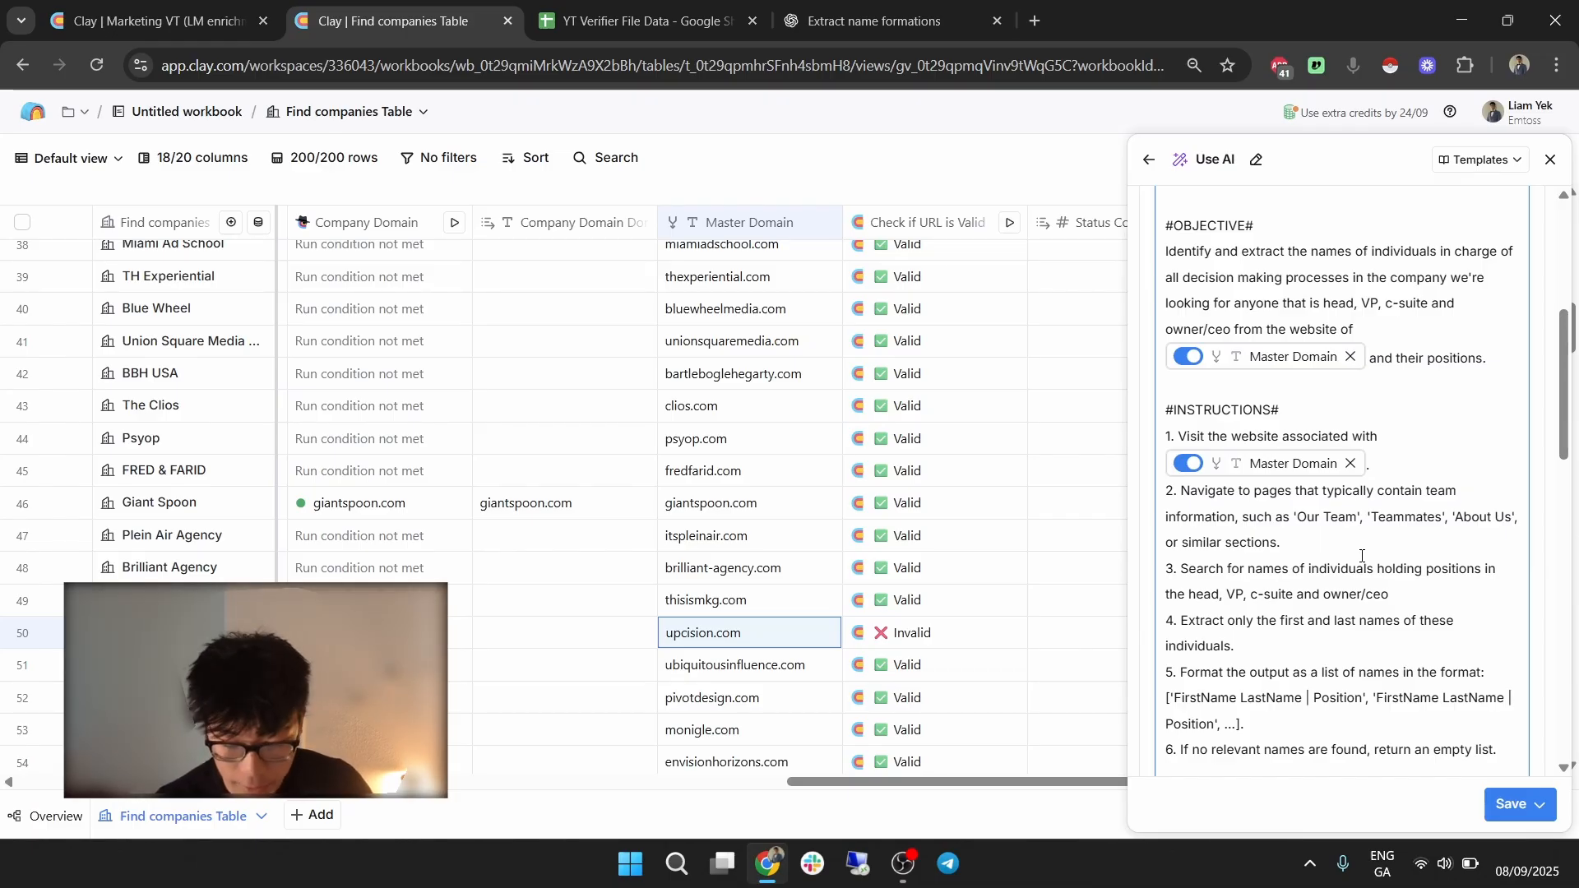
Review the rest of the prompt and the JSON output schema, including the name and position format of the personnel information.
scroll(1366, 551, down, 5)
scroll(1402, 518, down, 3)
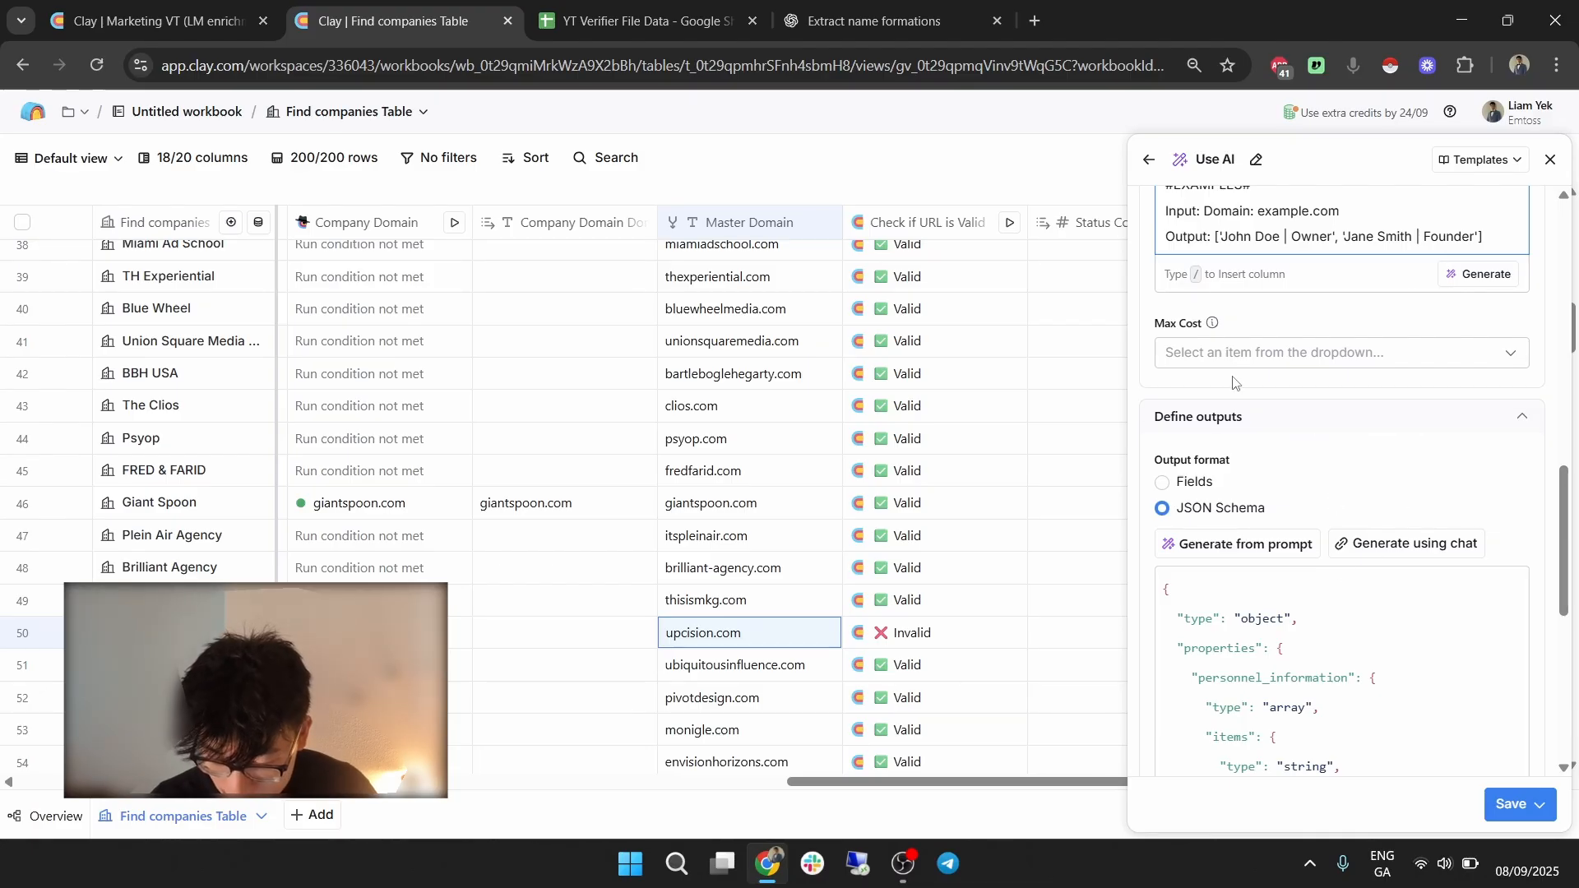
scroll(1316, 436, down, 6)
scroll(1316, 436, up, 2)
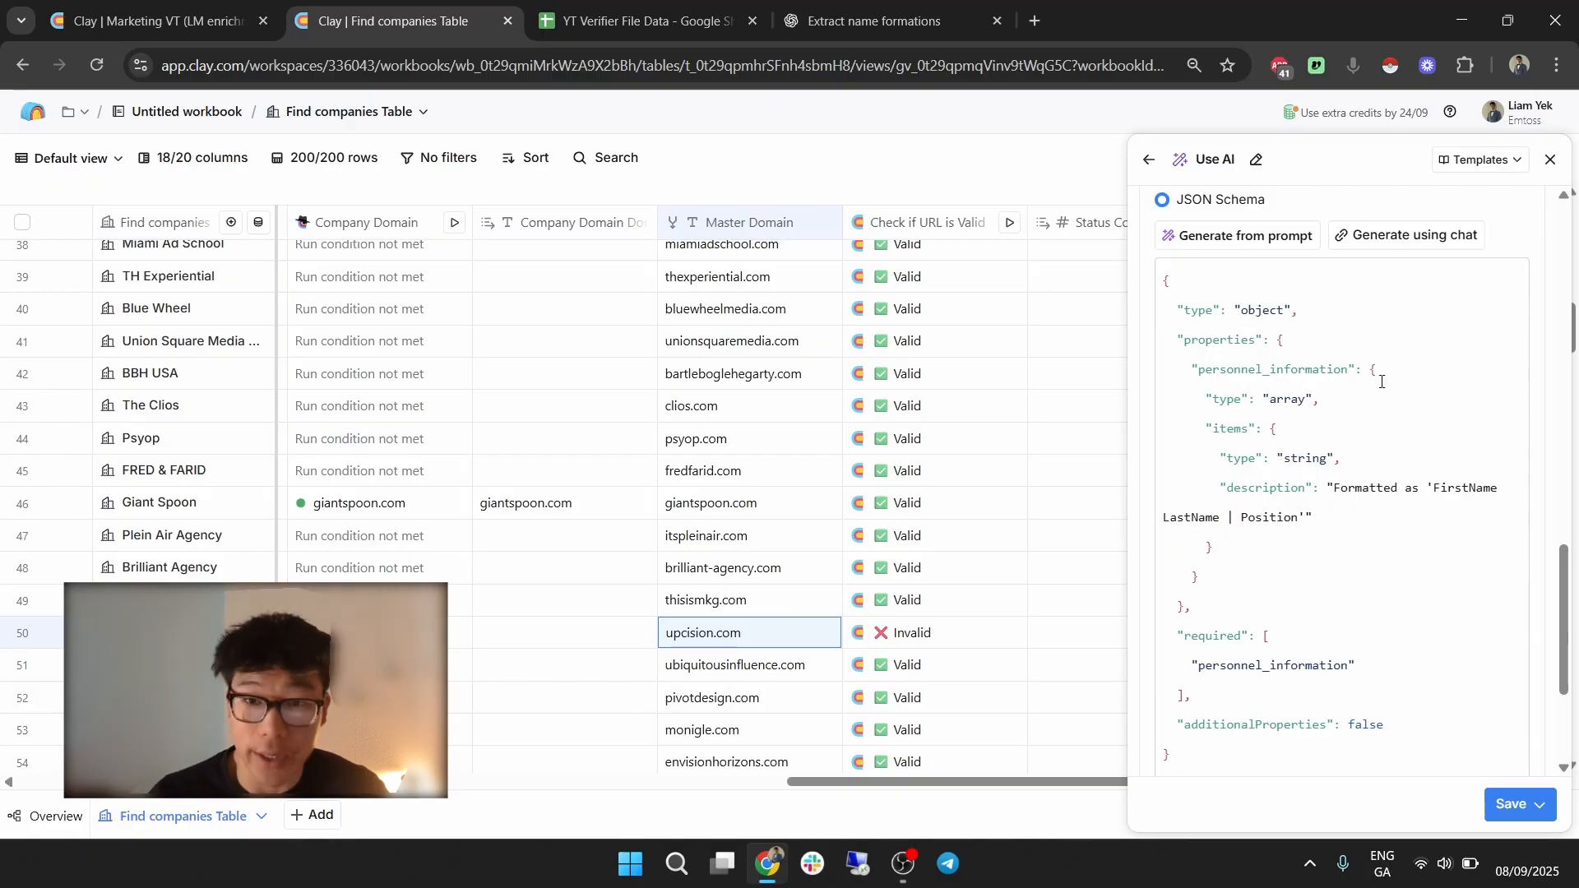
double_click(1378, 490)
click(1399, 496)
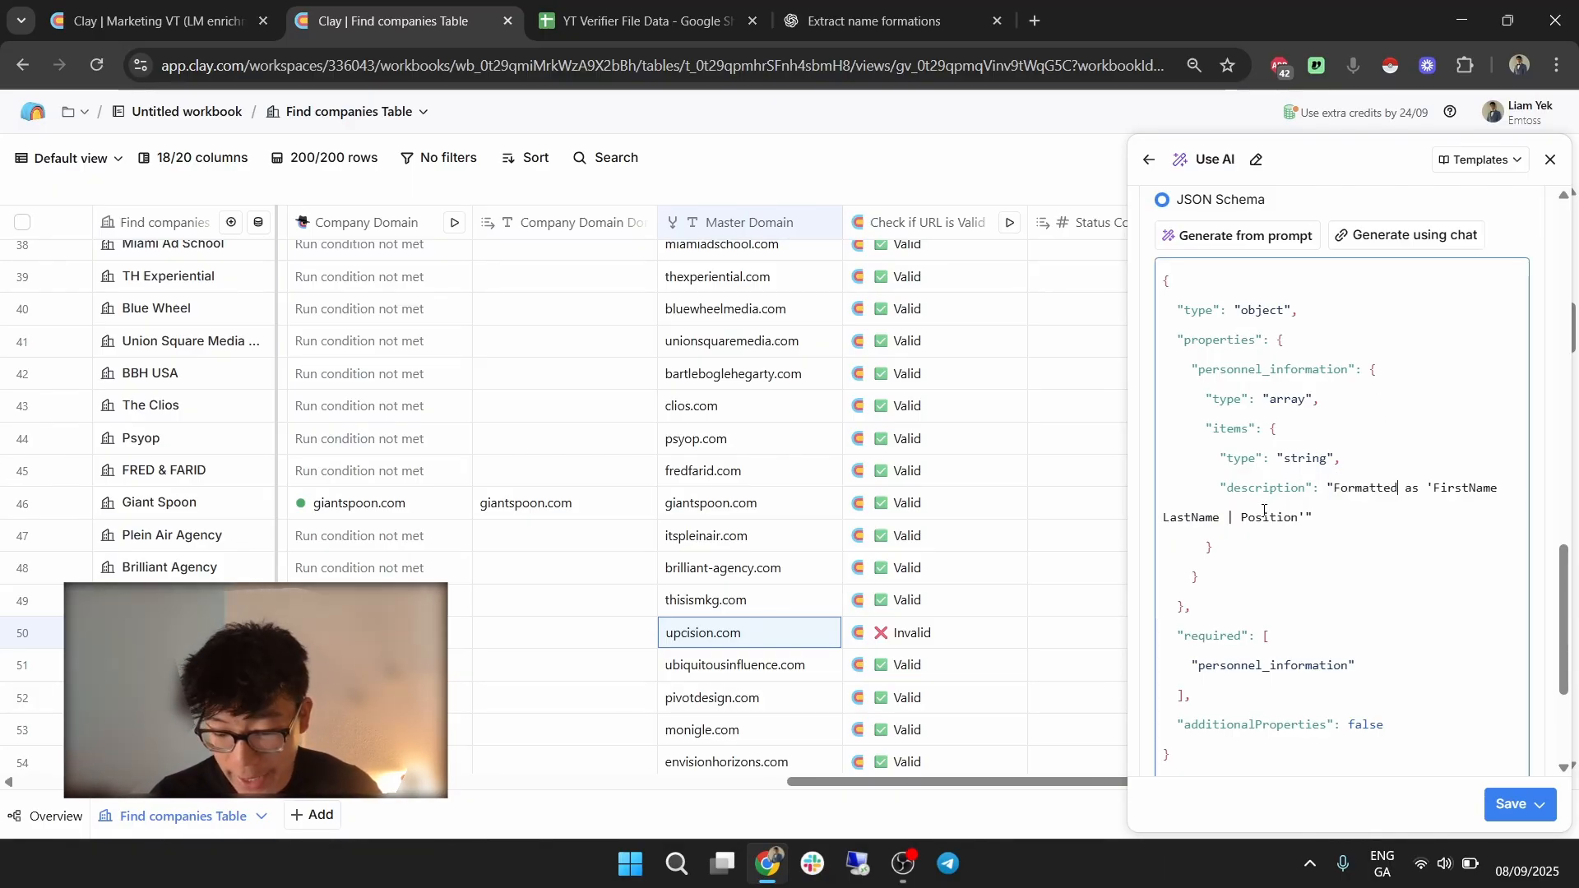
drag(1228, 520, 1299, 520)
click(1219, 610)
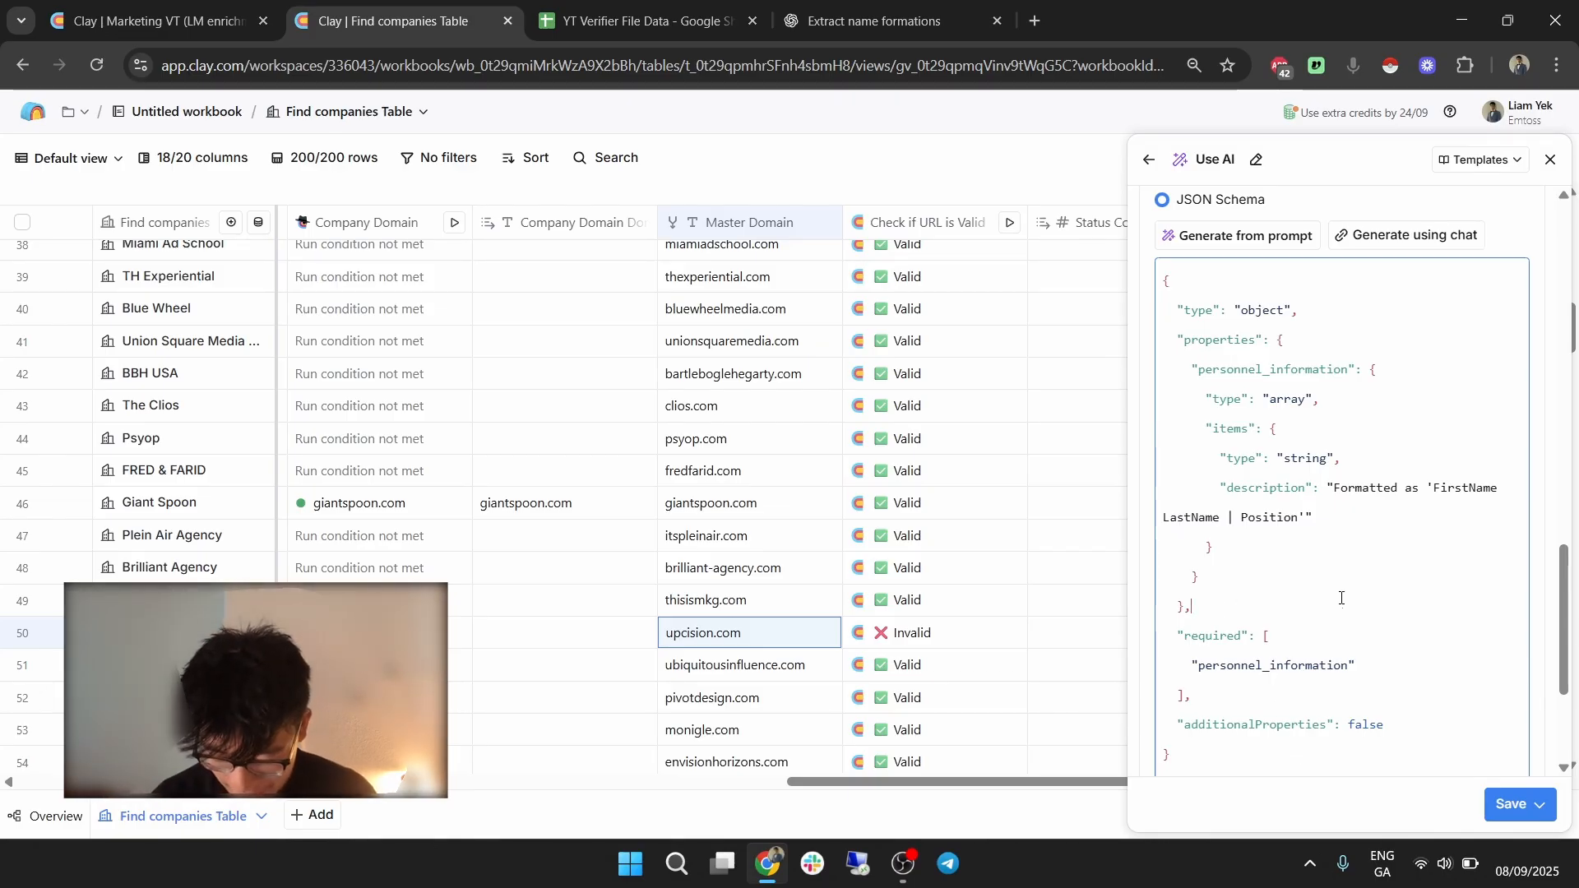
Set the enrichment's run condition so it only runs when the Valid column is true.
scroll(1341, 598, down, 1)
scroll(1368, 530, down, 2)
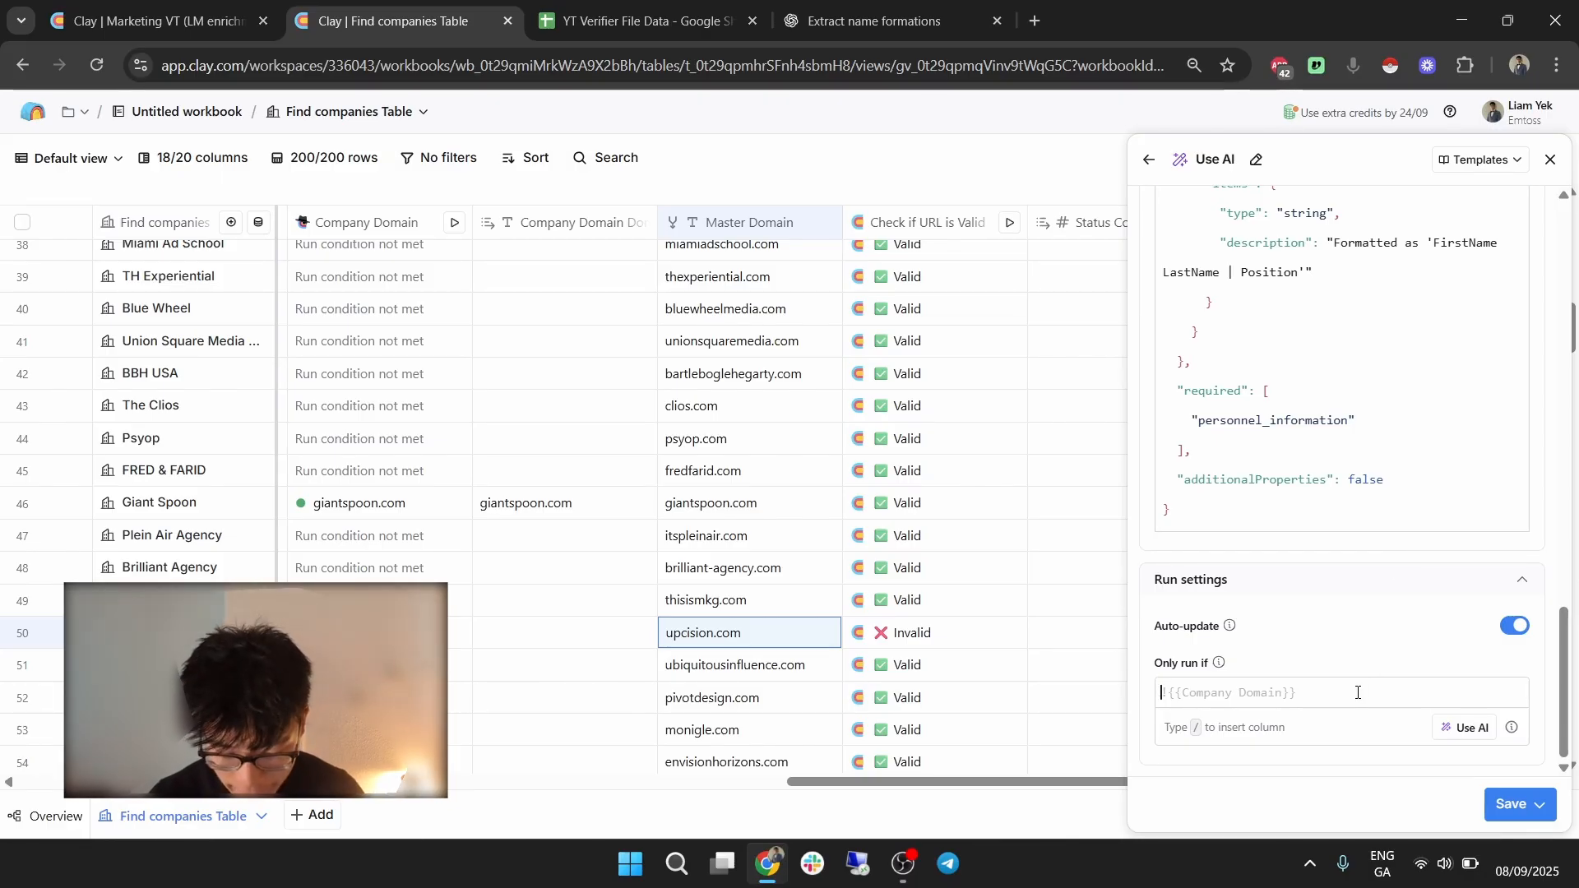
scroll(879, 653, right, 1)
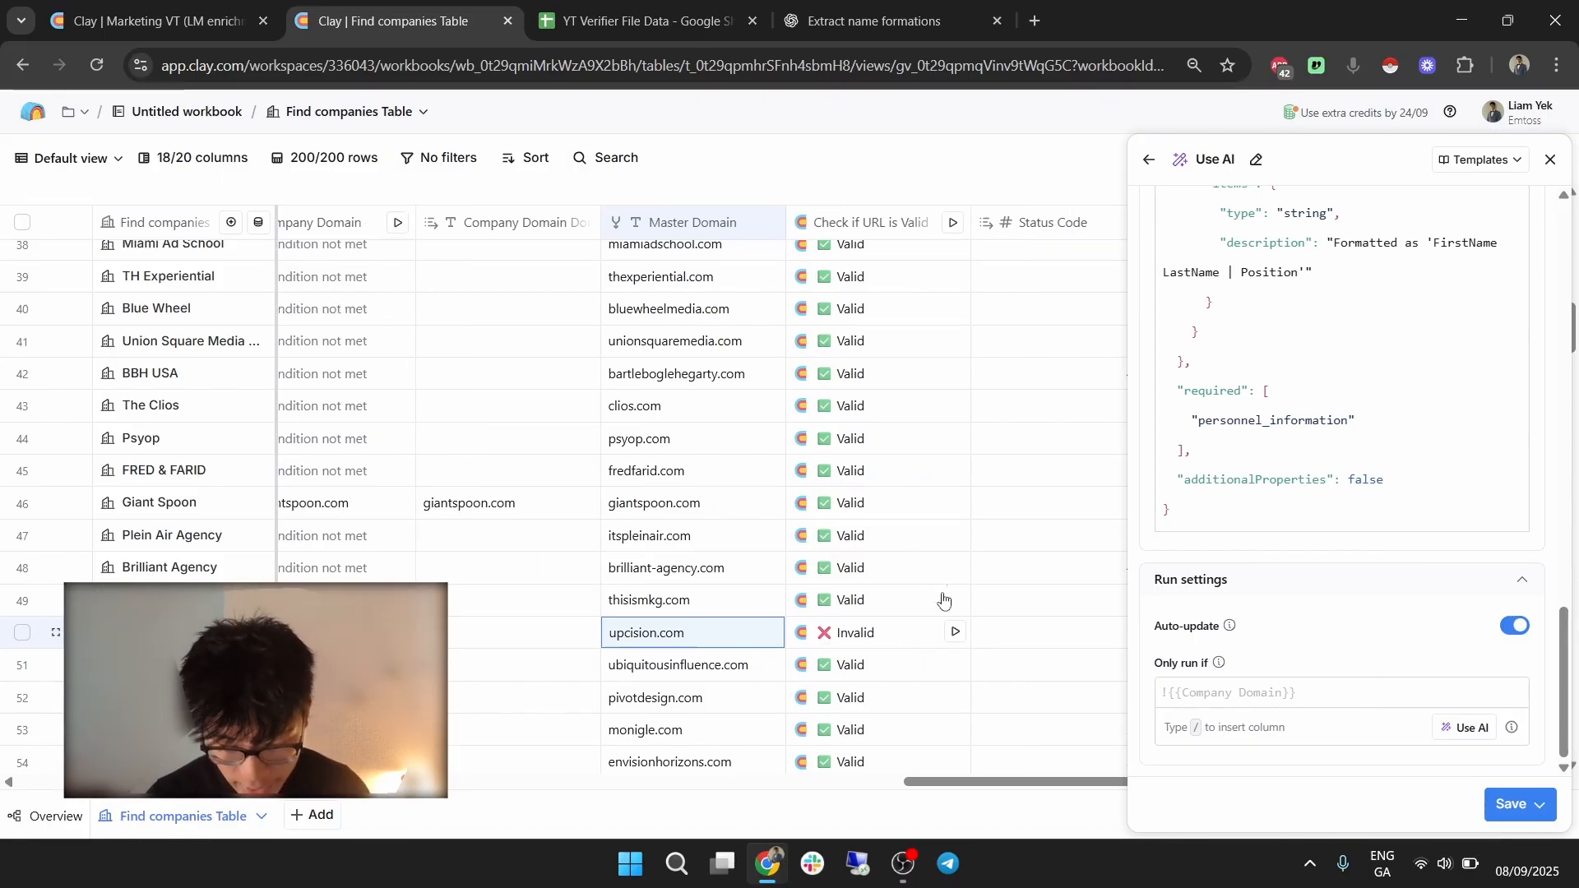
scroll(1038, 518, right, 4)
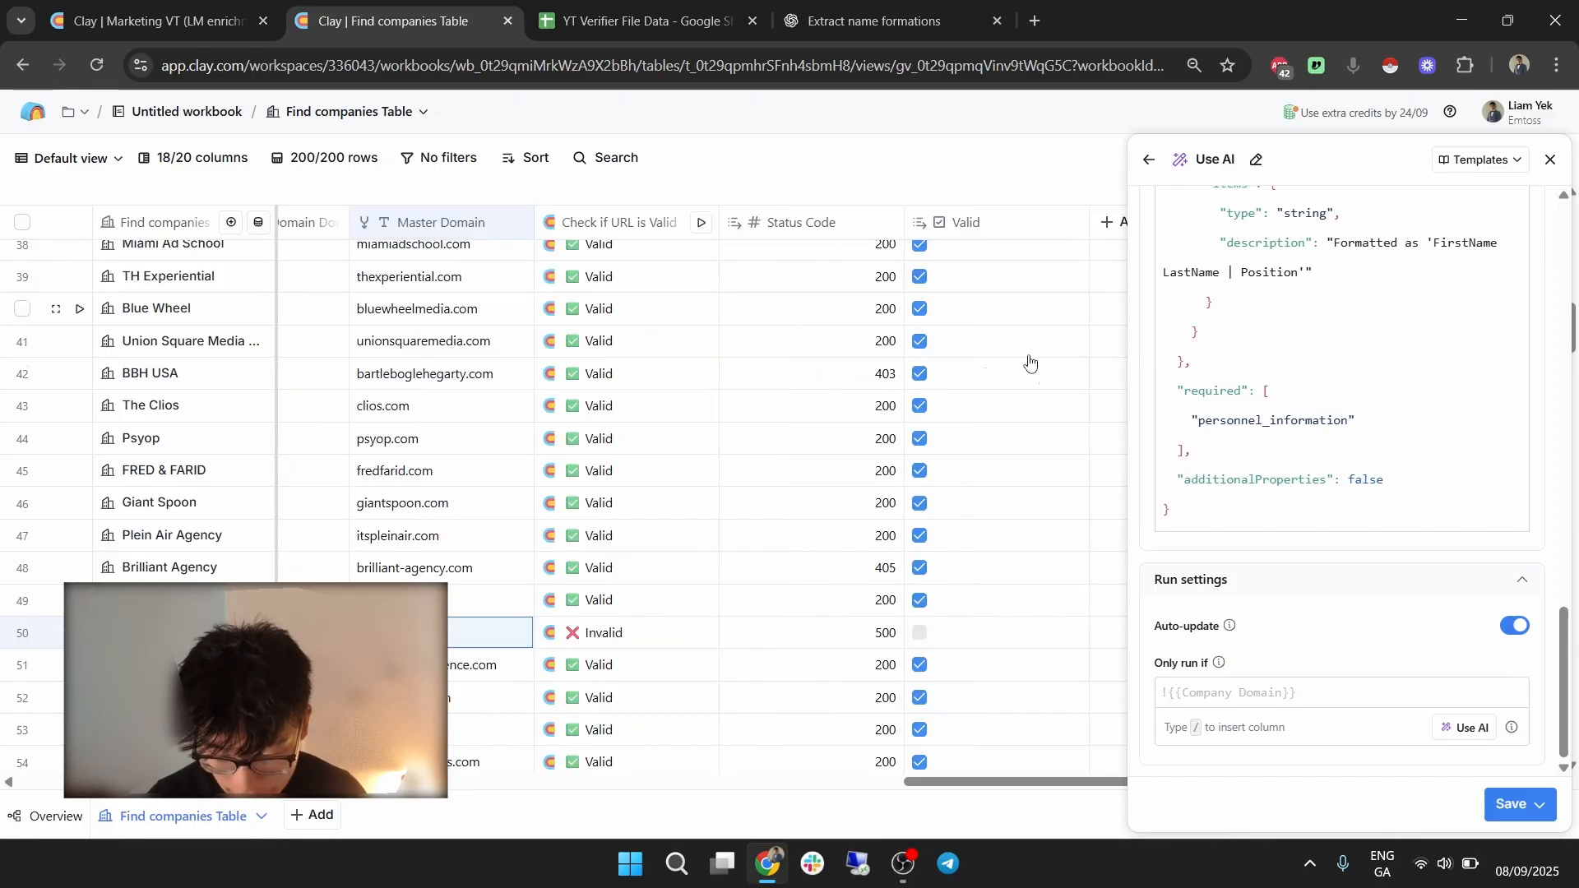
click(1305, 693)
text(/valid)
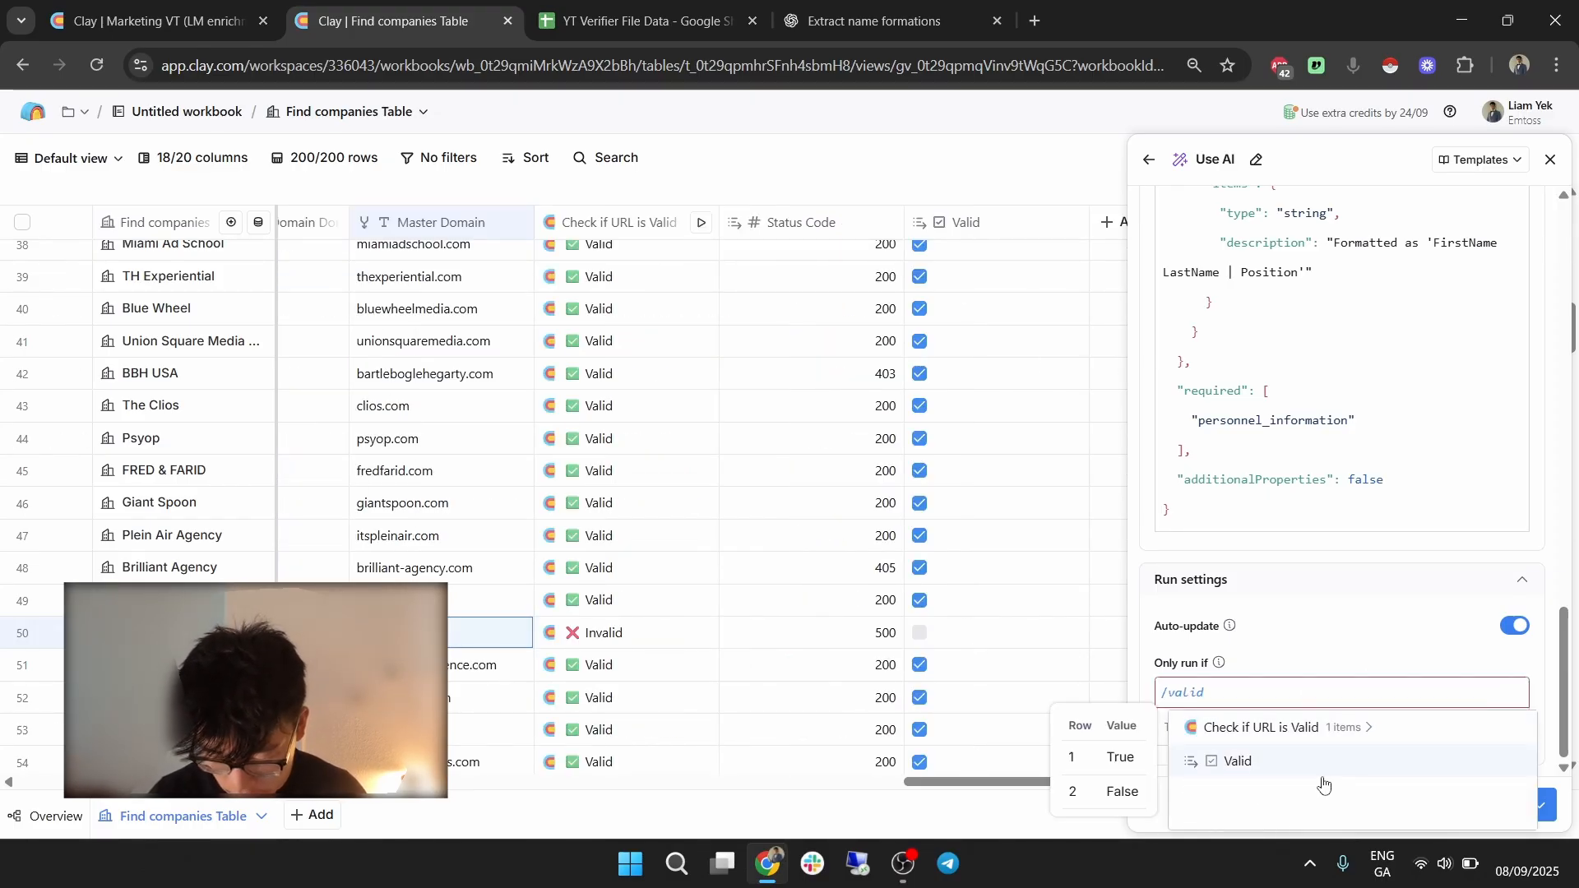
key(Return)
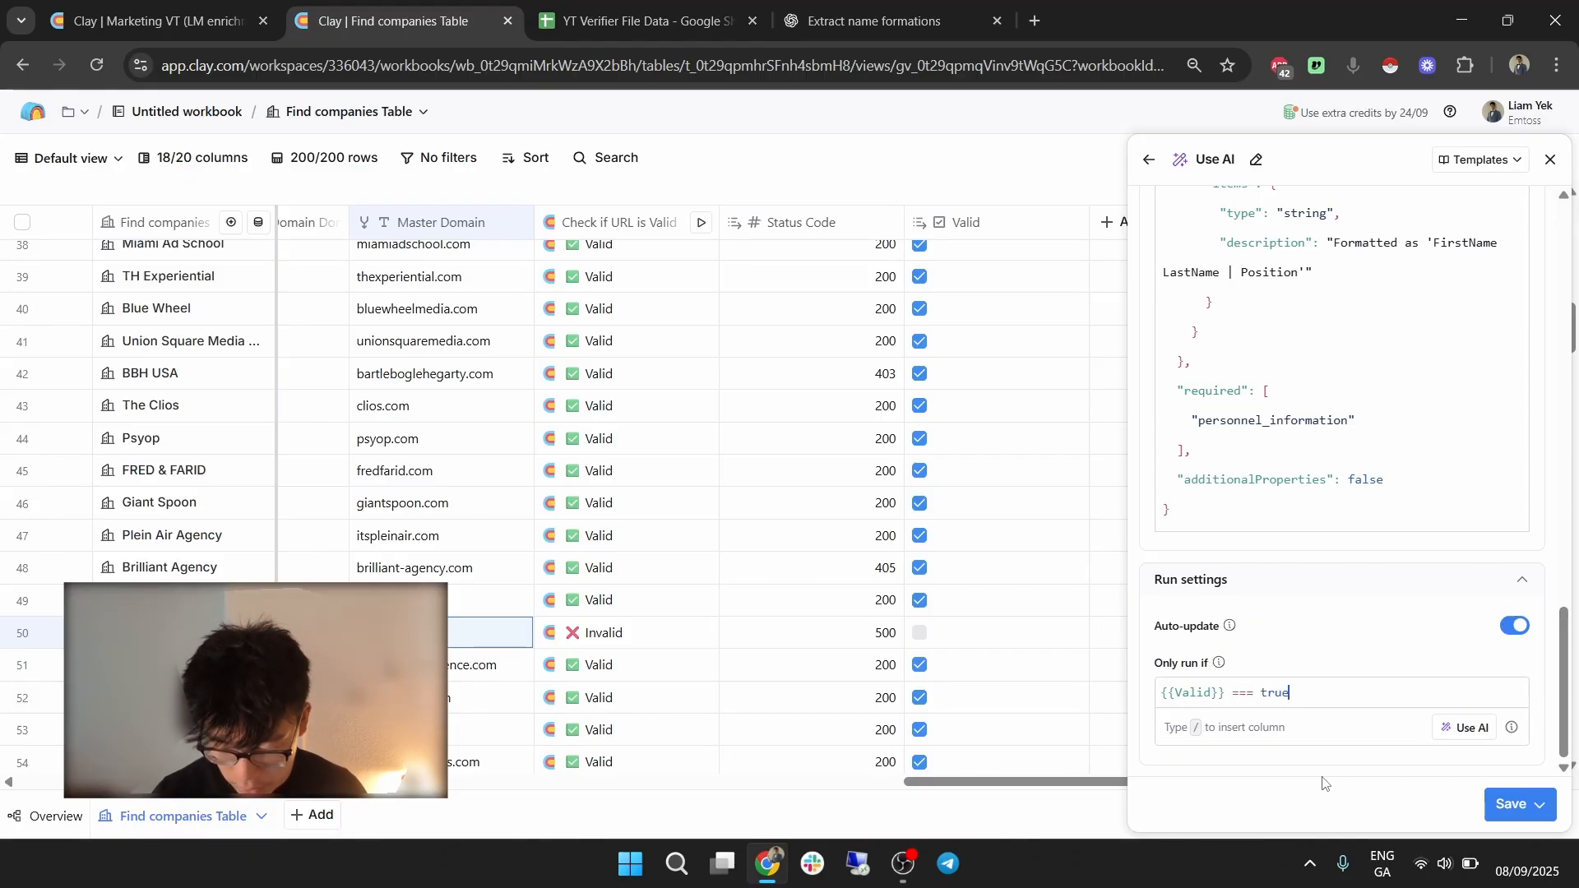
Save the people-finding enrichment and run it on the first 10 rows of the table.
click(1538, 804)
click(1461, 720)
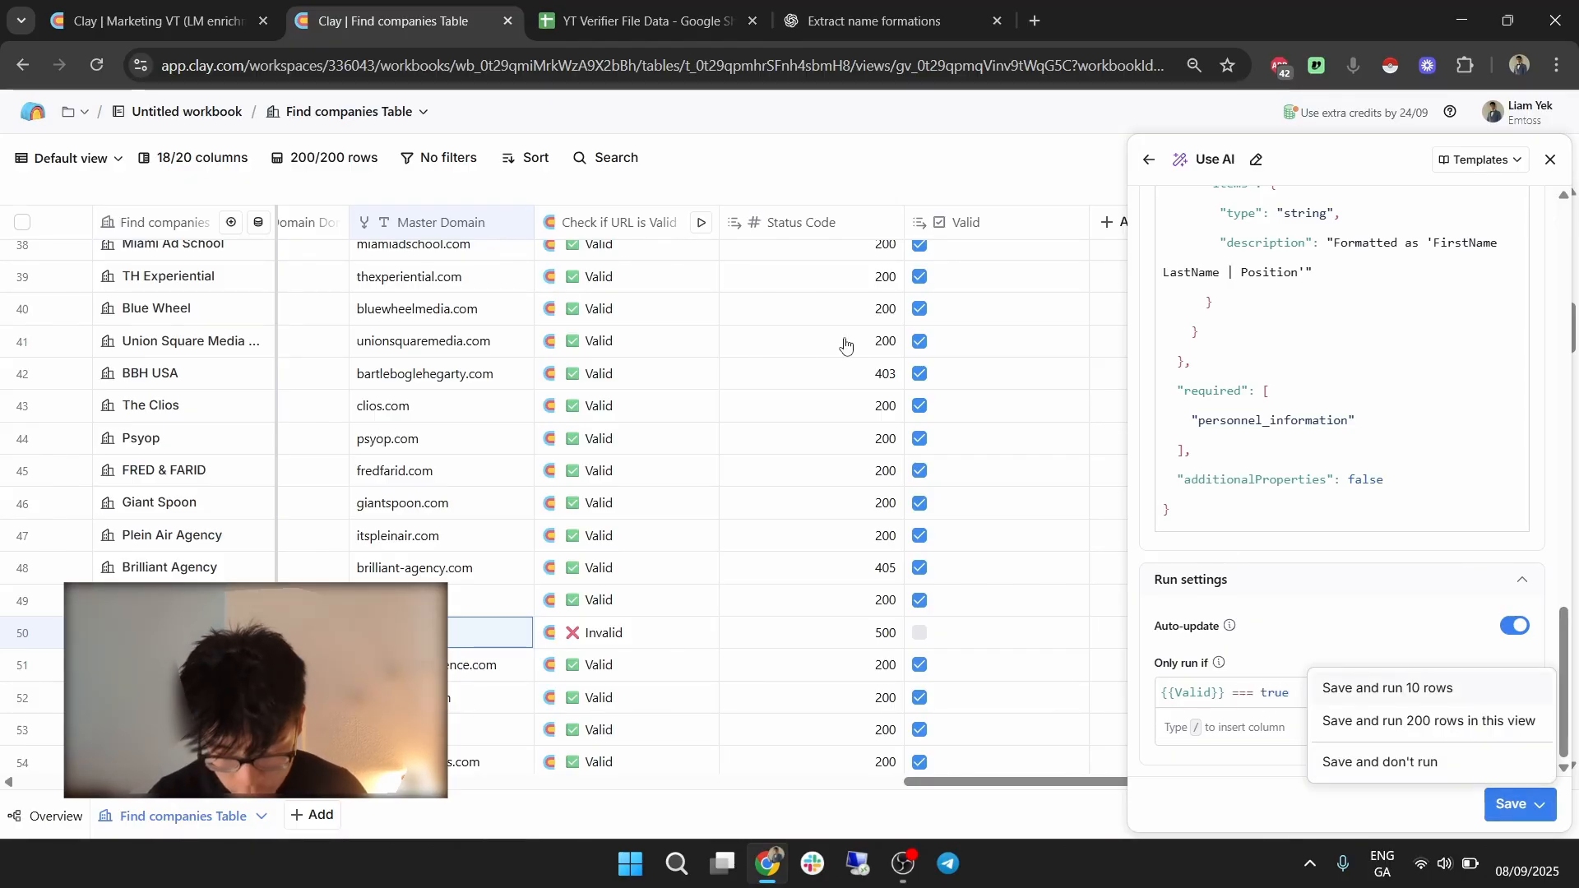
scroll(841, 388, up, 5)
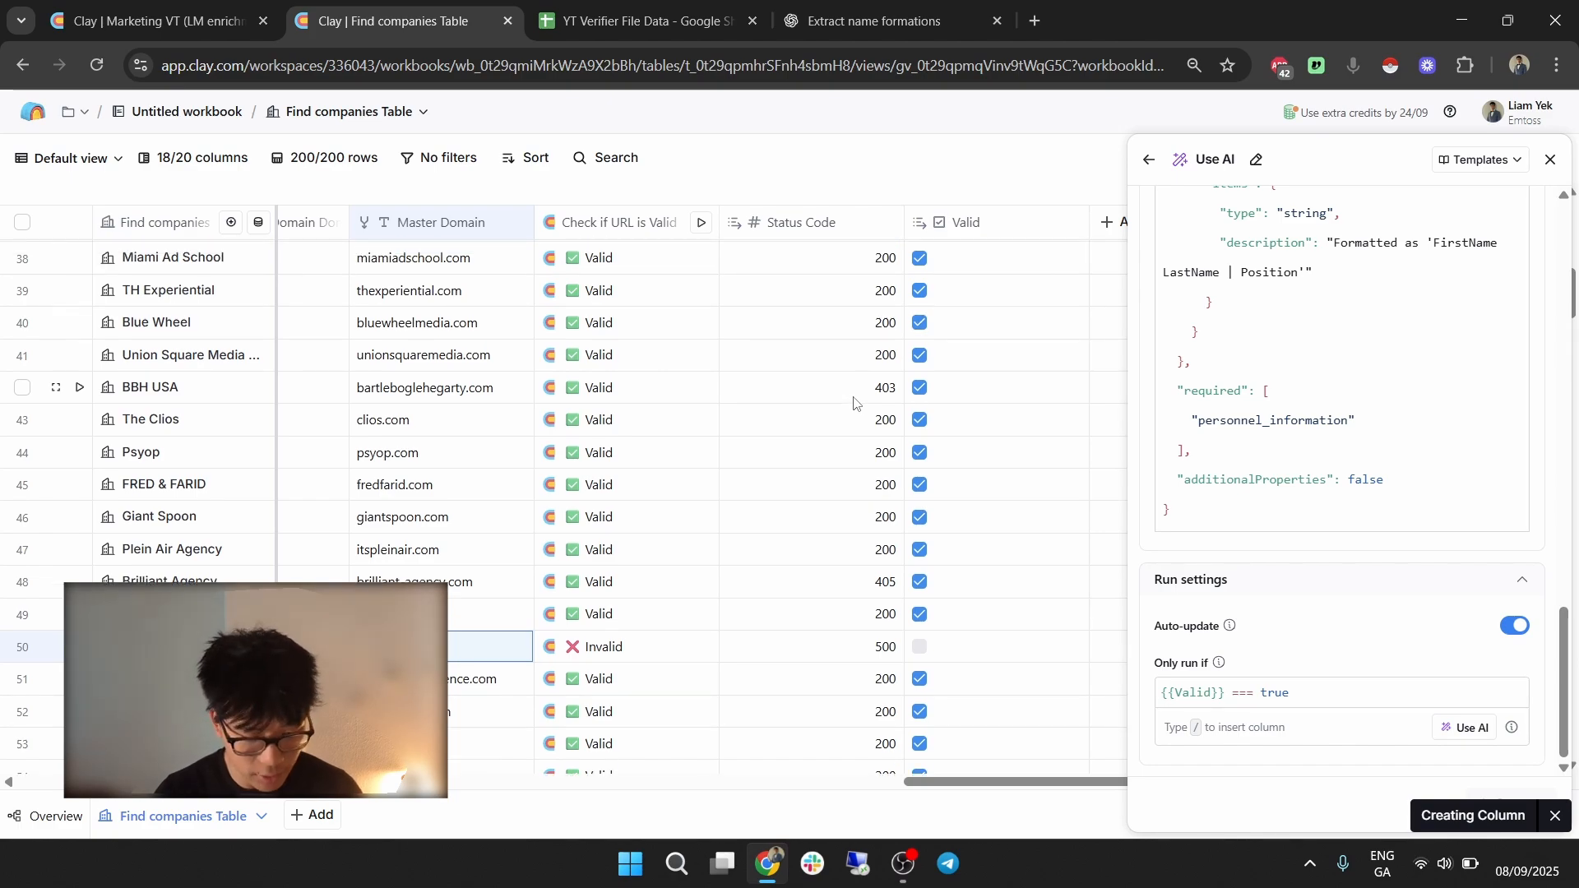
scroll(854, 403, up, 10)
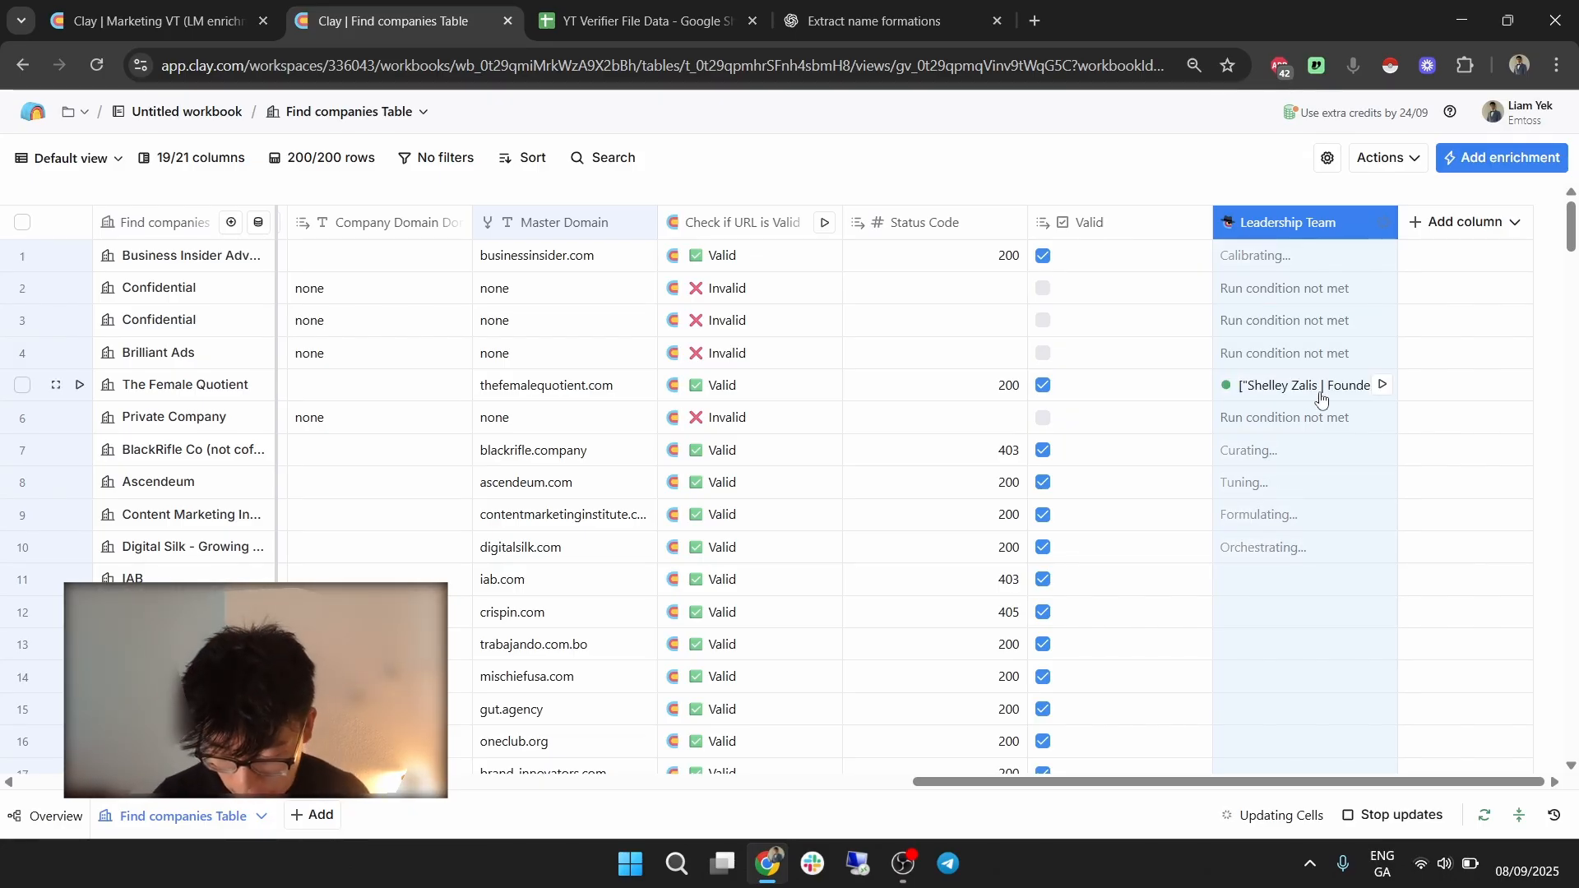
Inspect the Leadership Team cell details for The Female Quotient and BlackRifle Co, expanding the personnel information and checking the AI cost.
click(1225, 390)
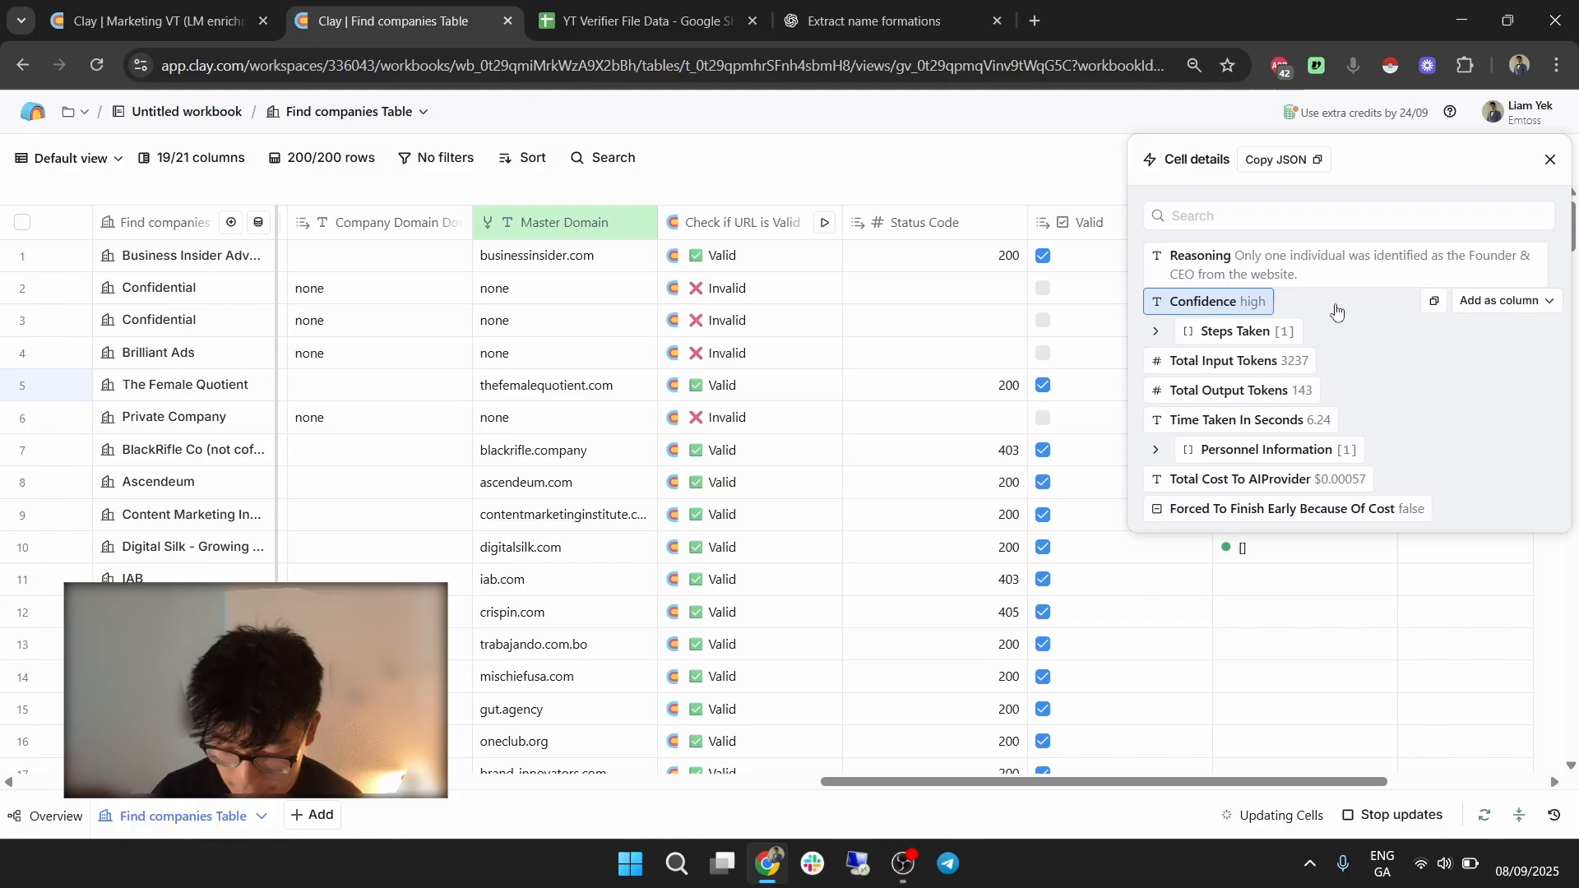
click(1339, 458)
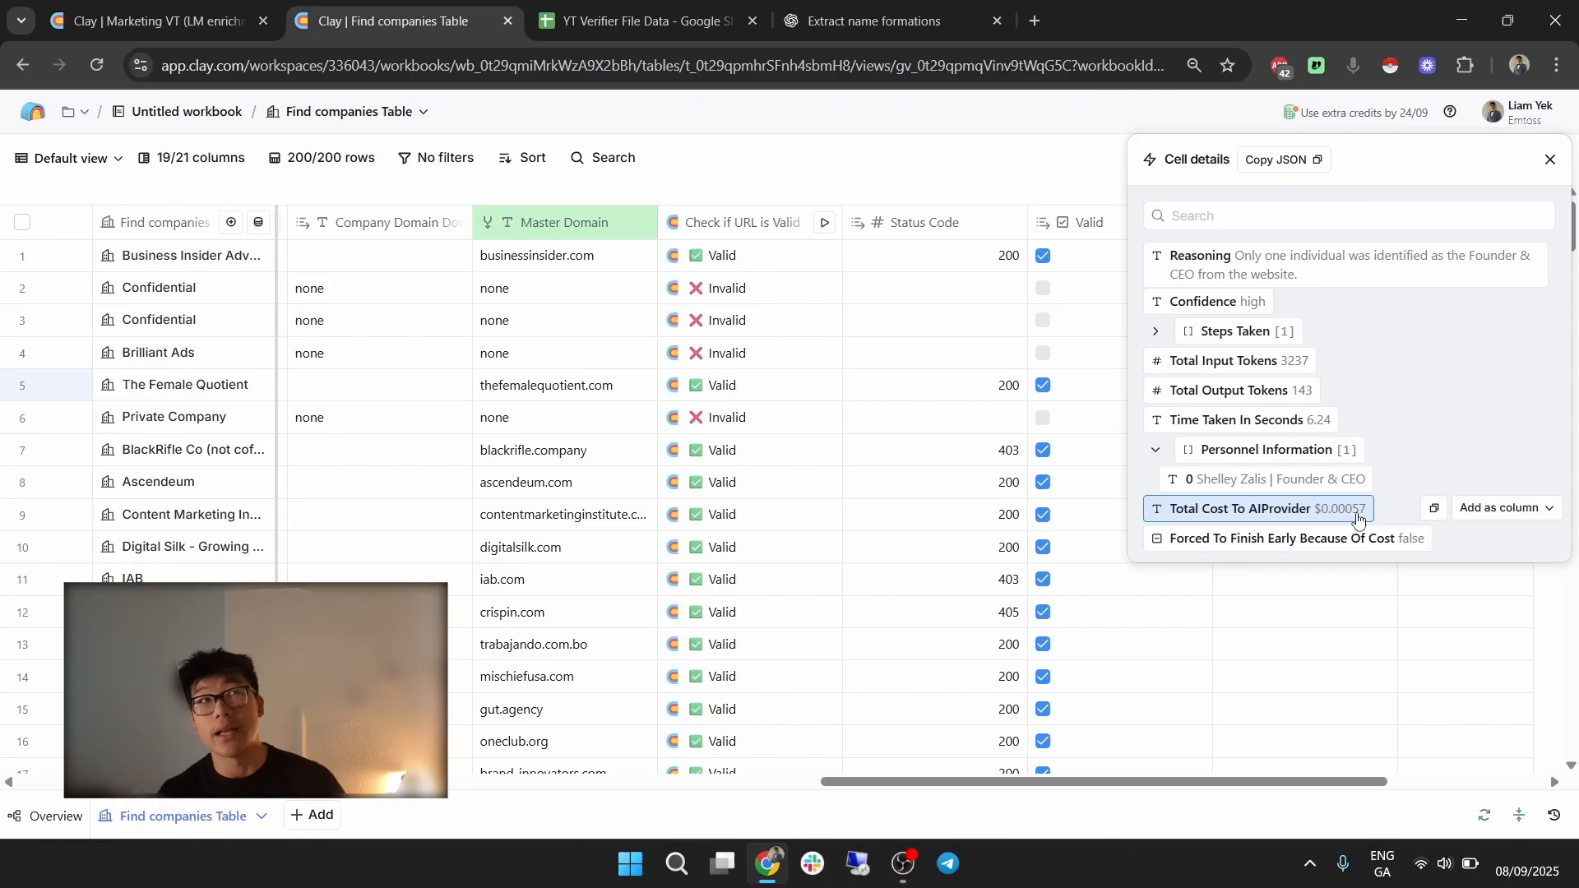
click(1550, 159)
click(1306, 451)
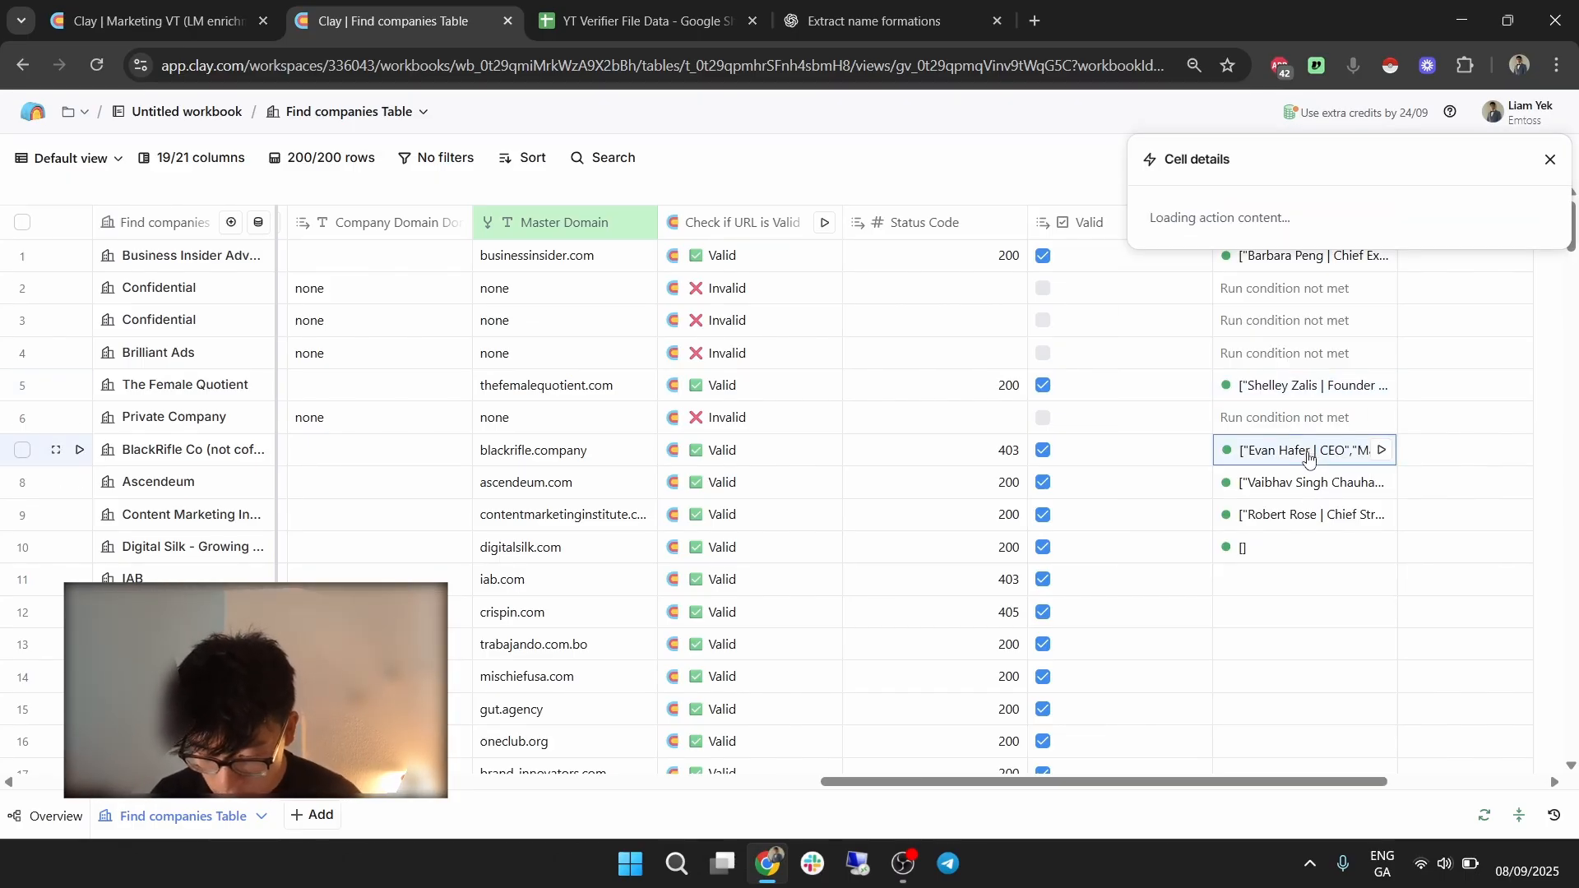
click(1351, 489)
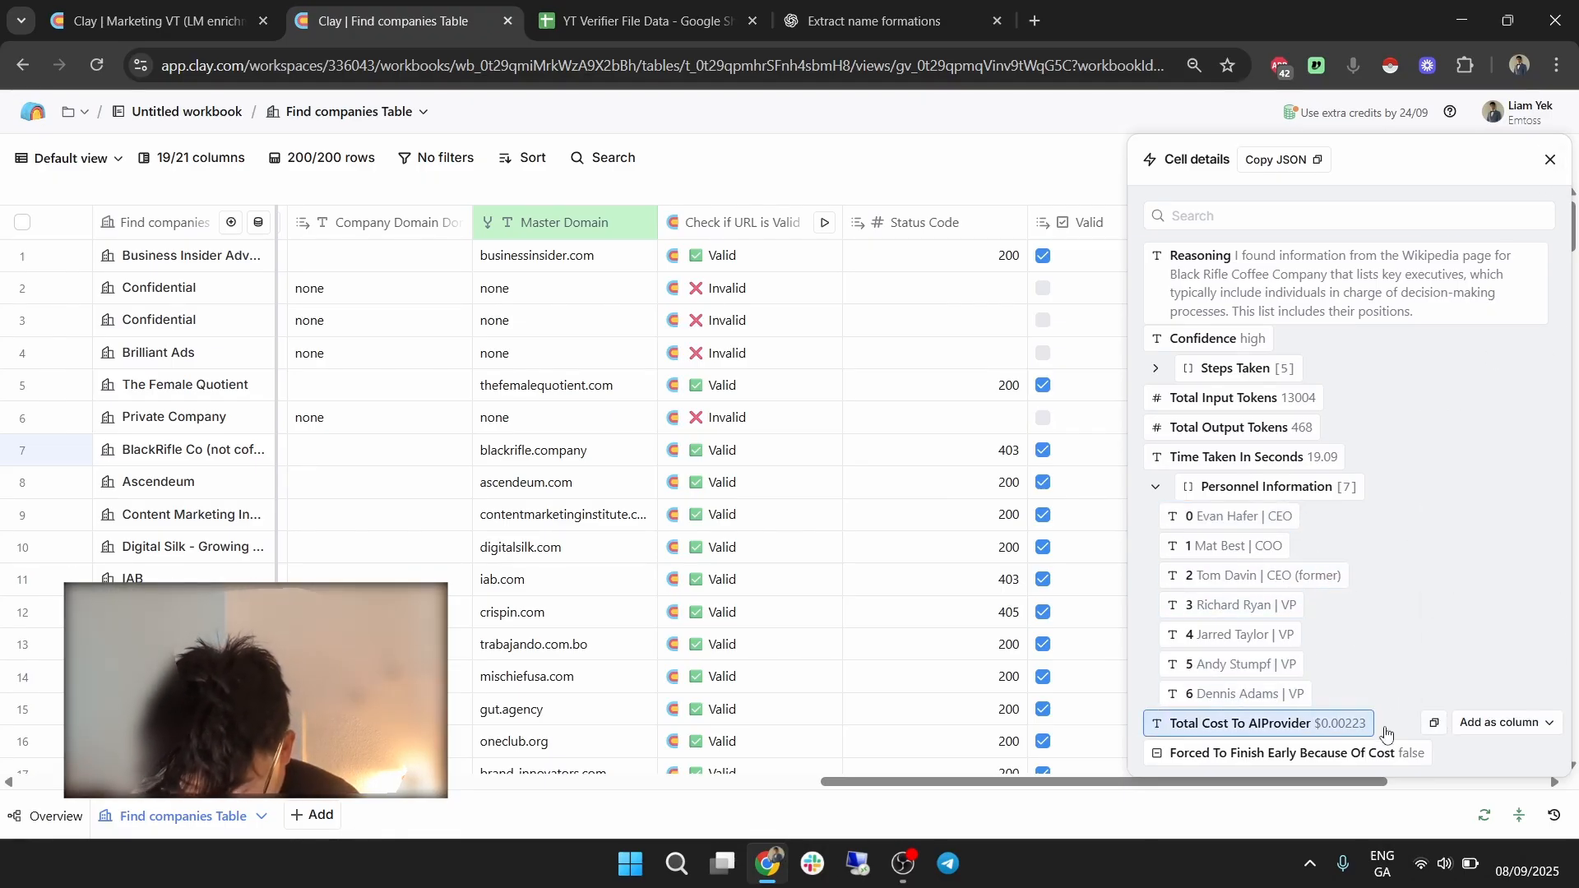
Inspect the Leadership Team cell details for Ascendeum, expanding its personnel information.
click(1551, 160)
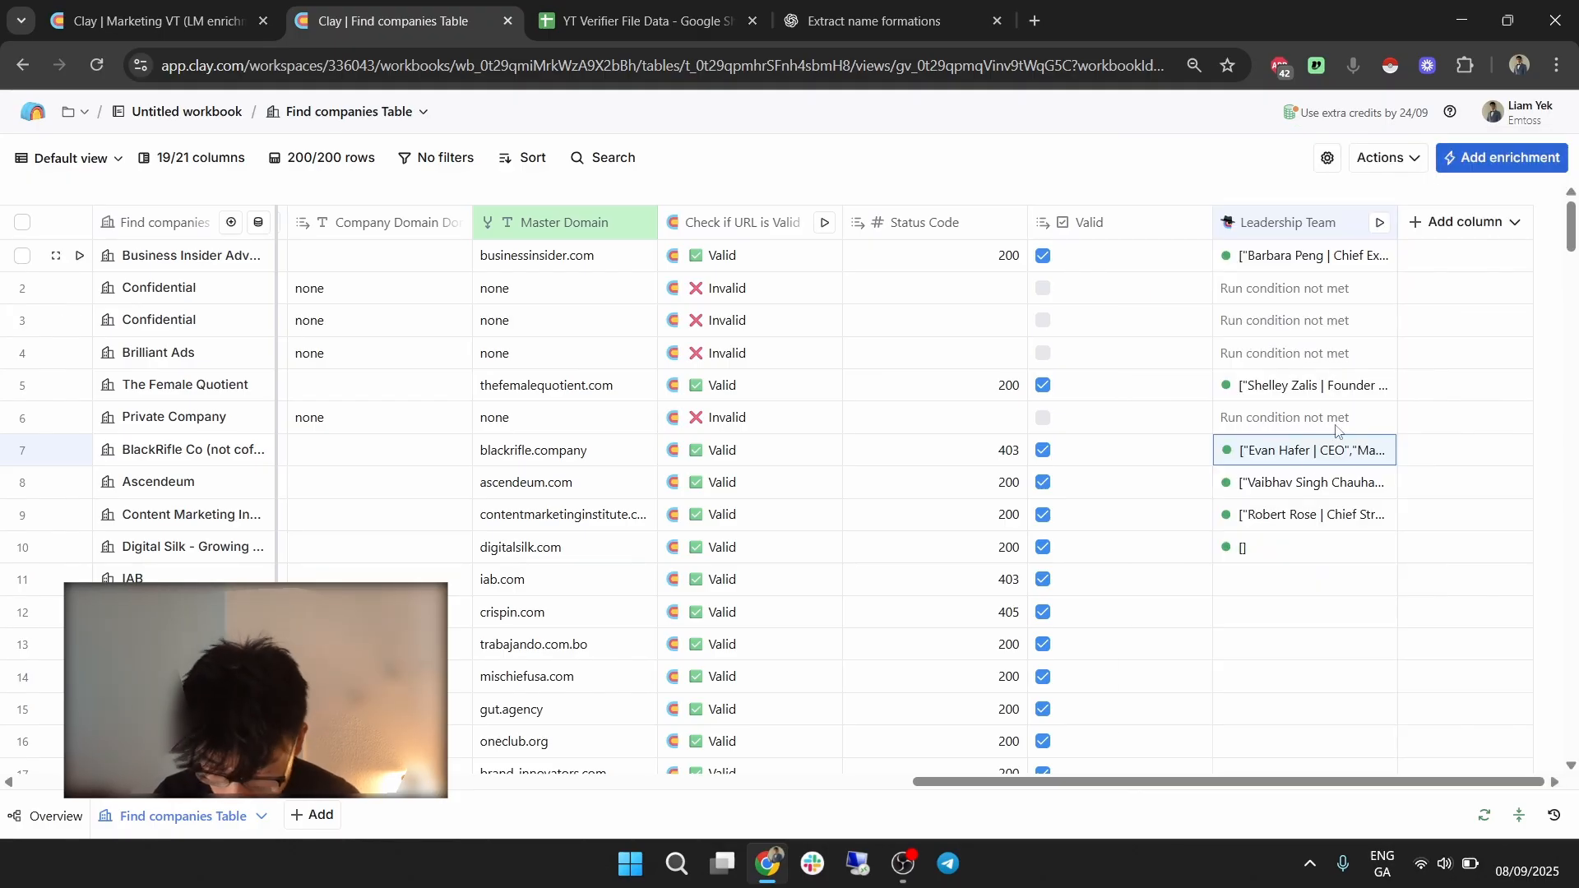
click(1304, 485)
click(1305, 488)
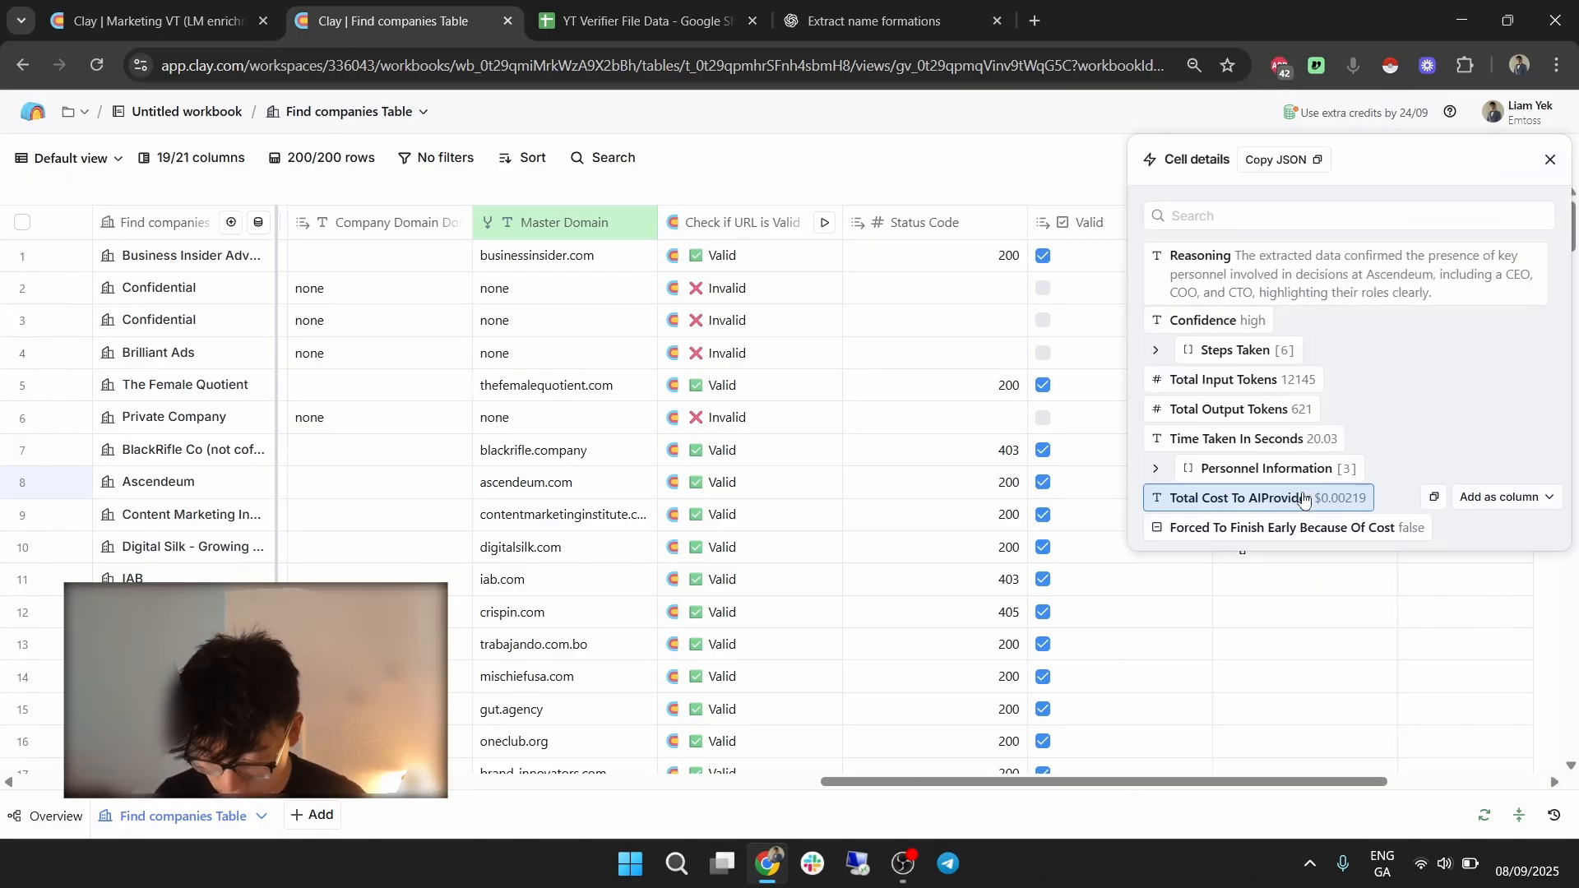
click(1372, 473)
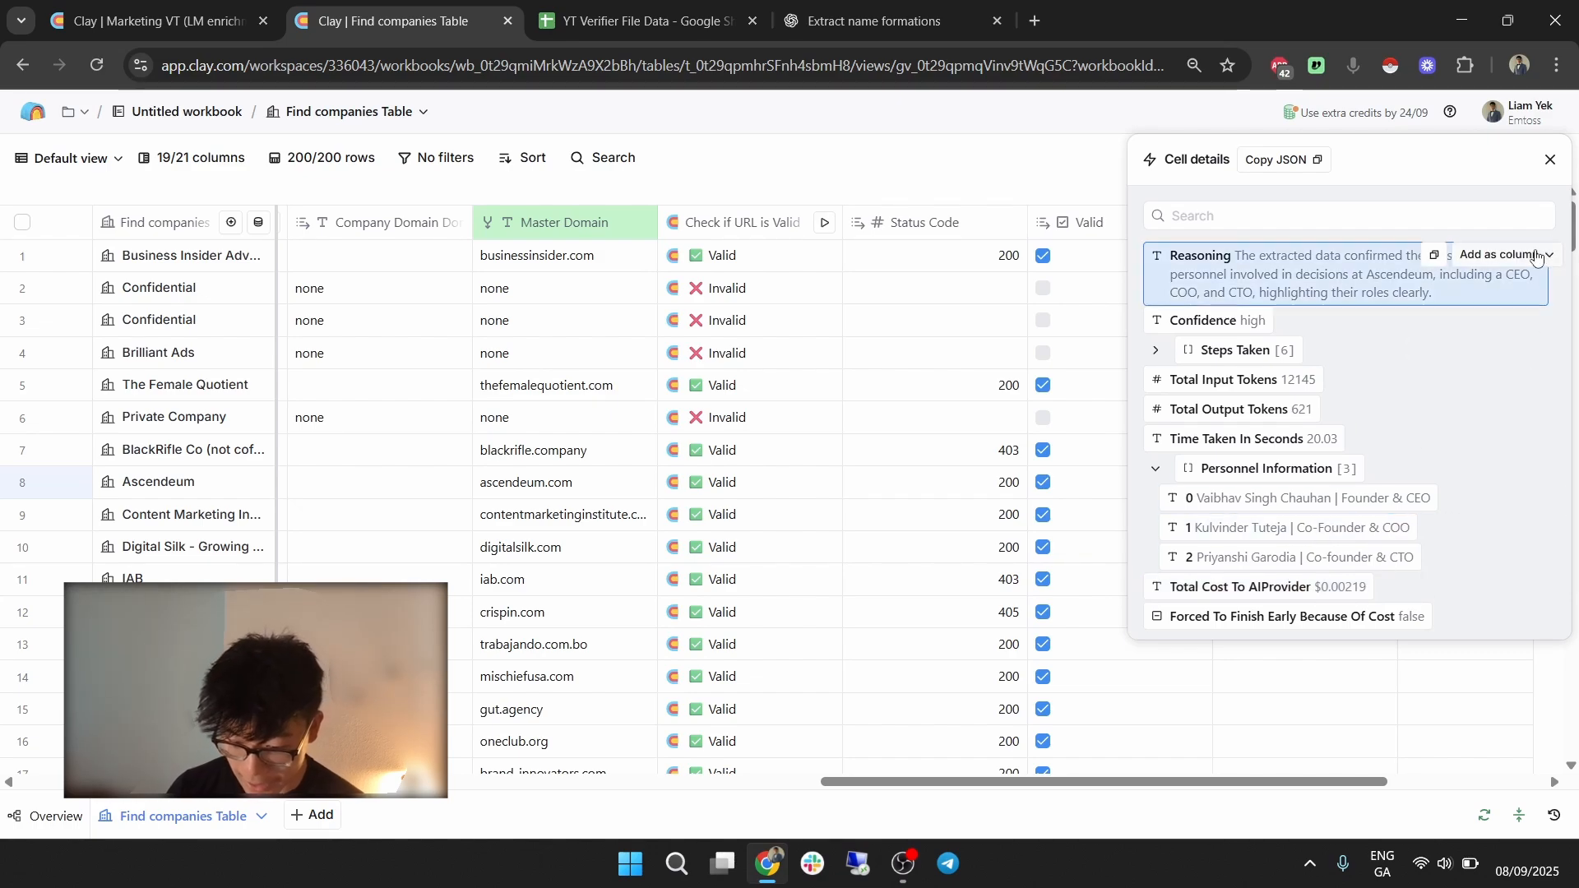
click(1551, 159)
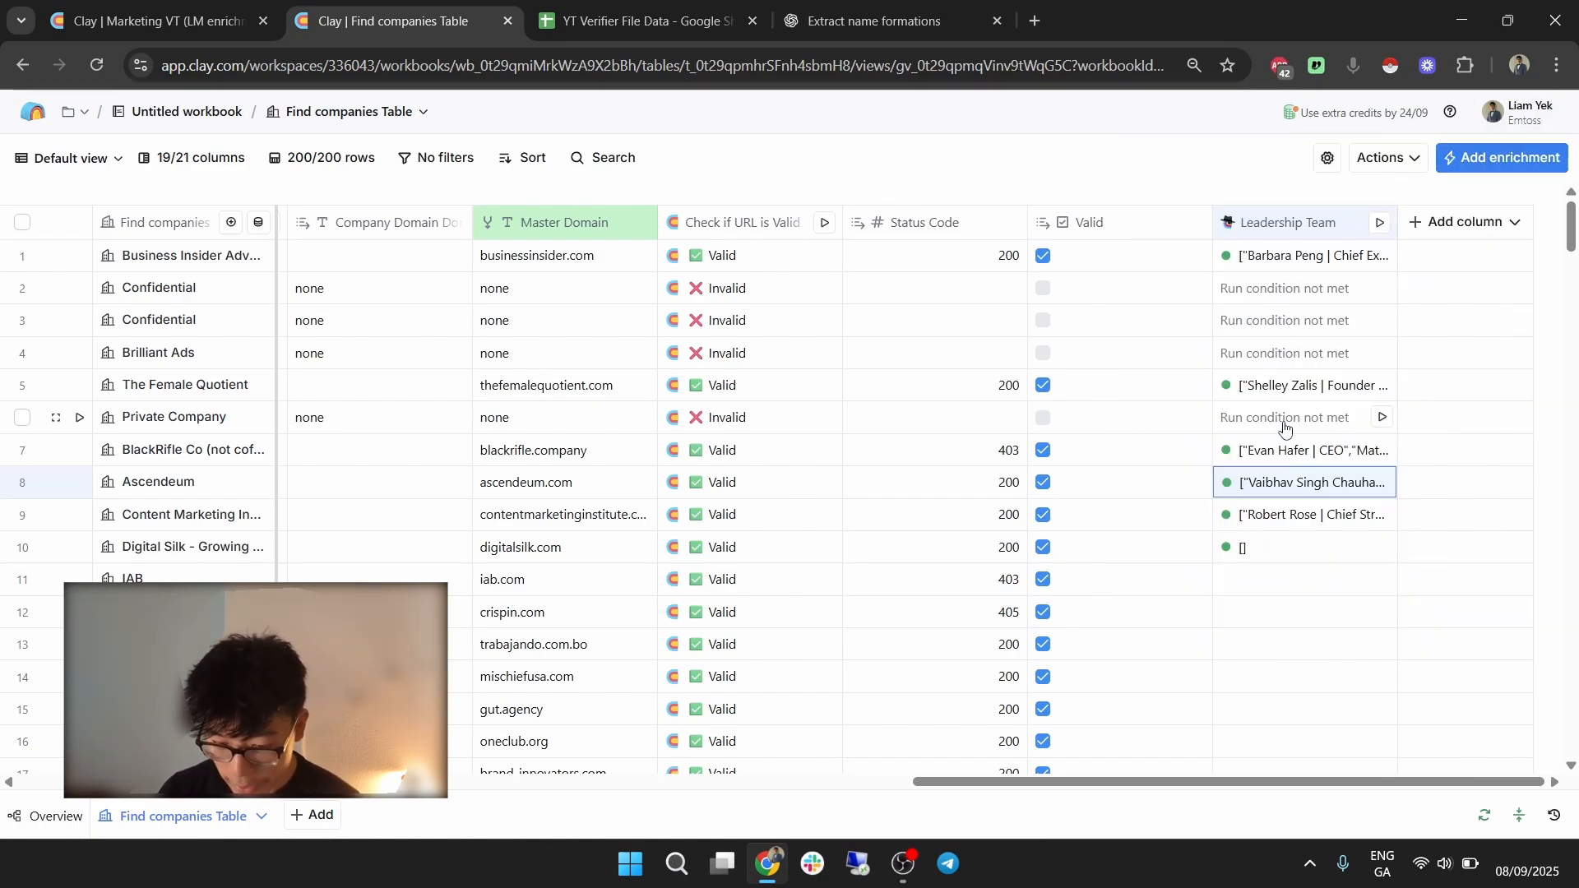
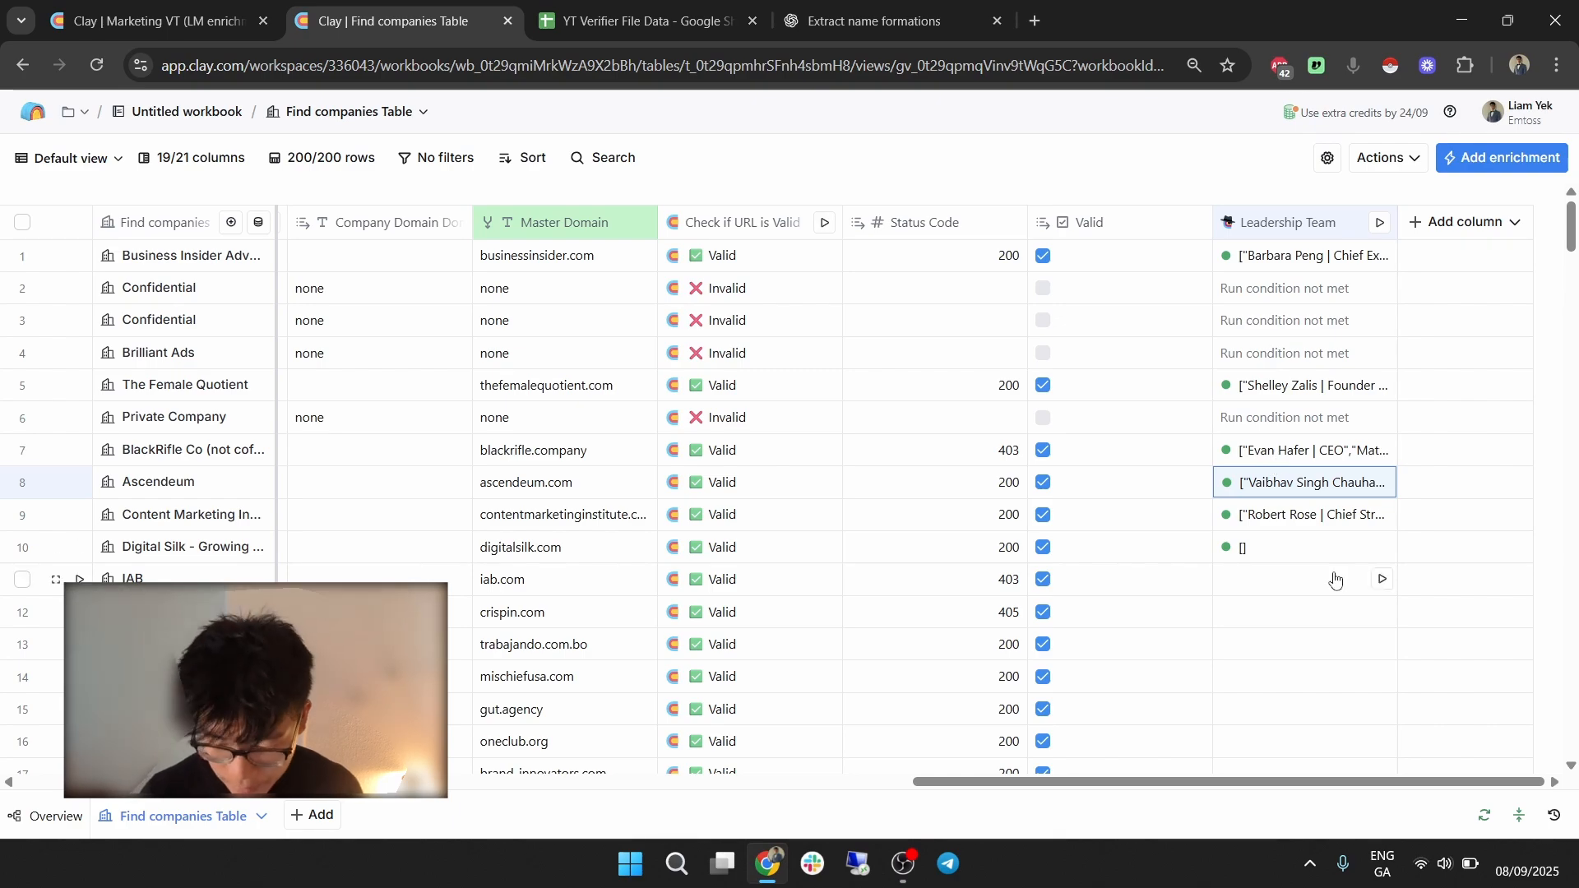
Expand the personnel information in Business Insider Advertising's Leadership Team cell and copy the cell details as JSON.
click(1325, 269)
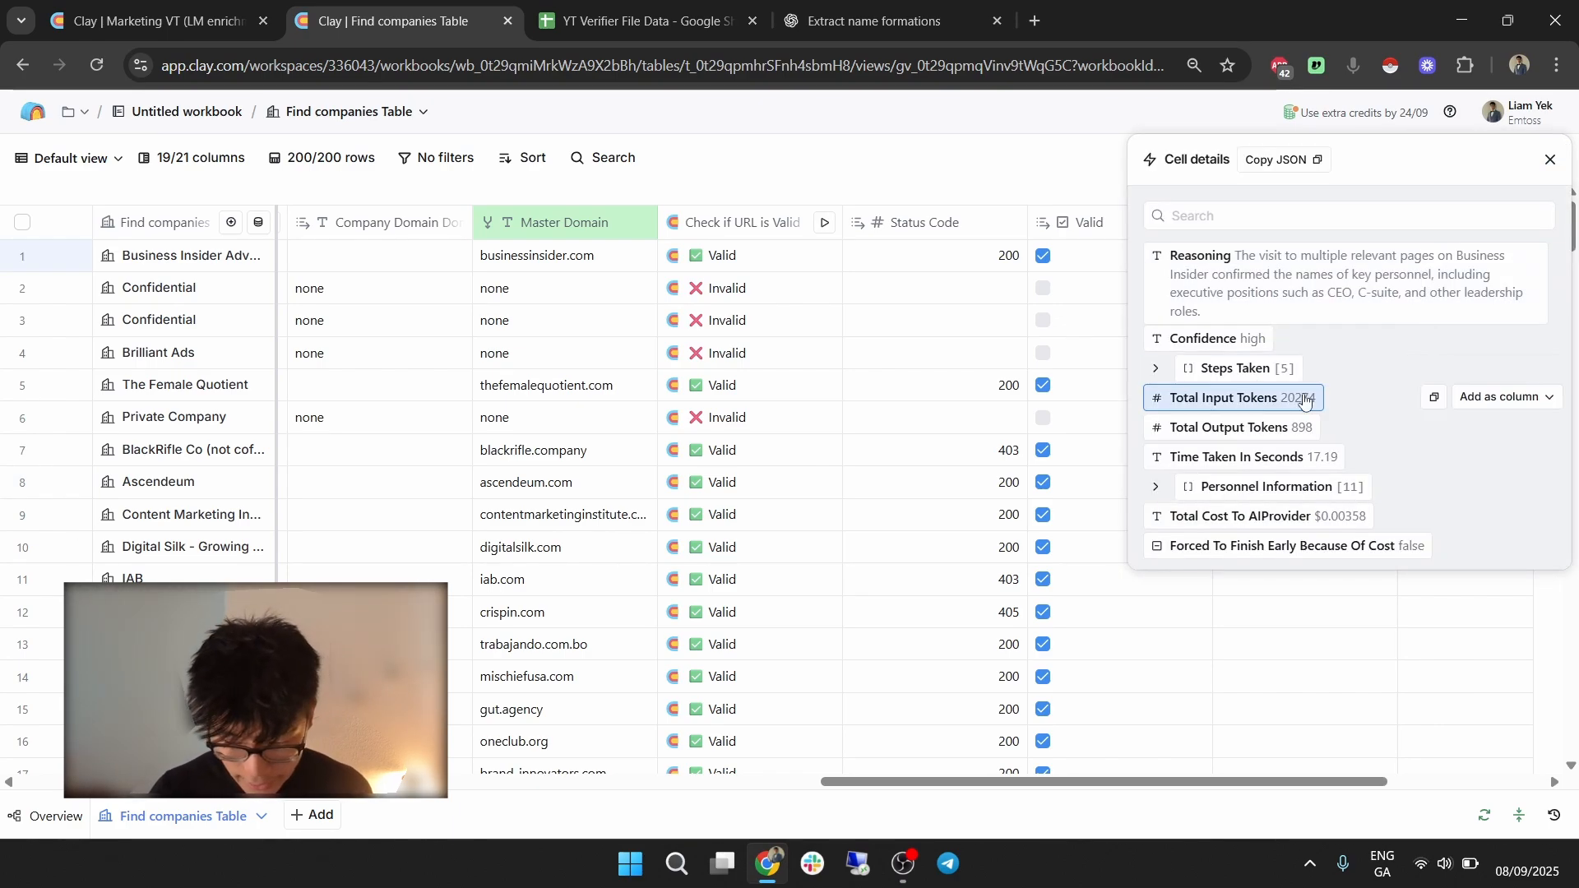
click(1303, 487)
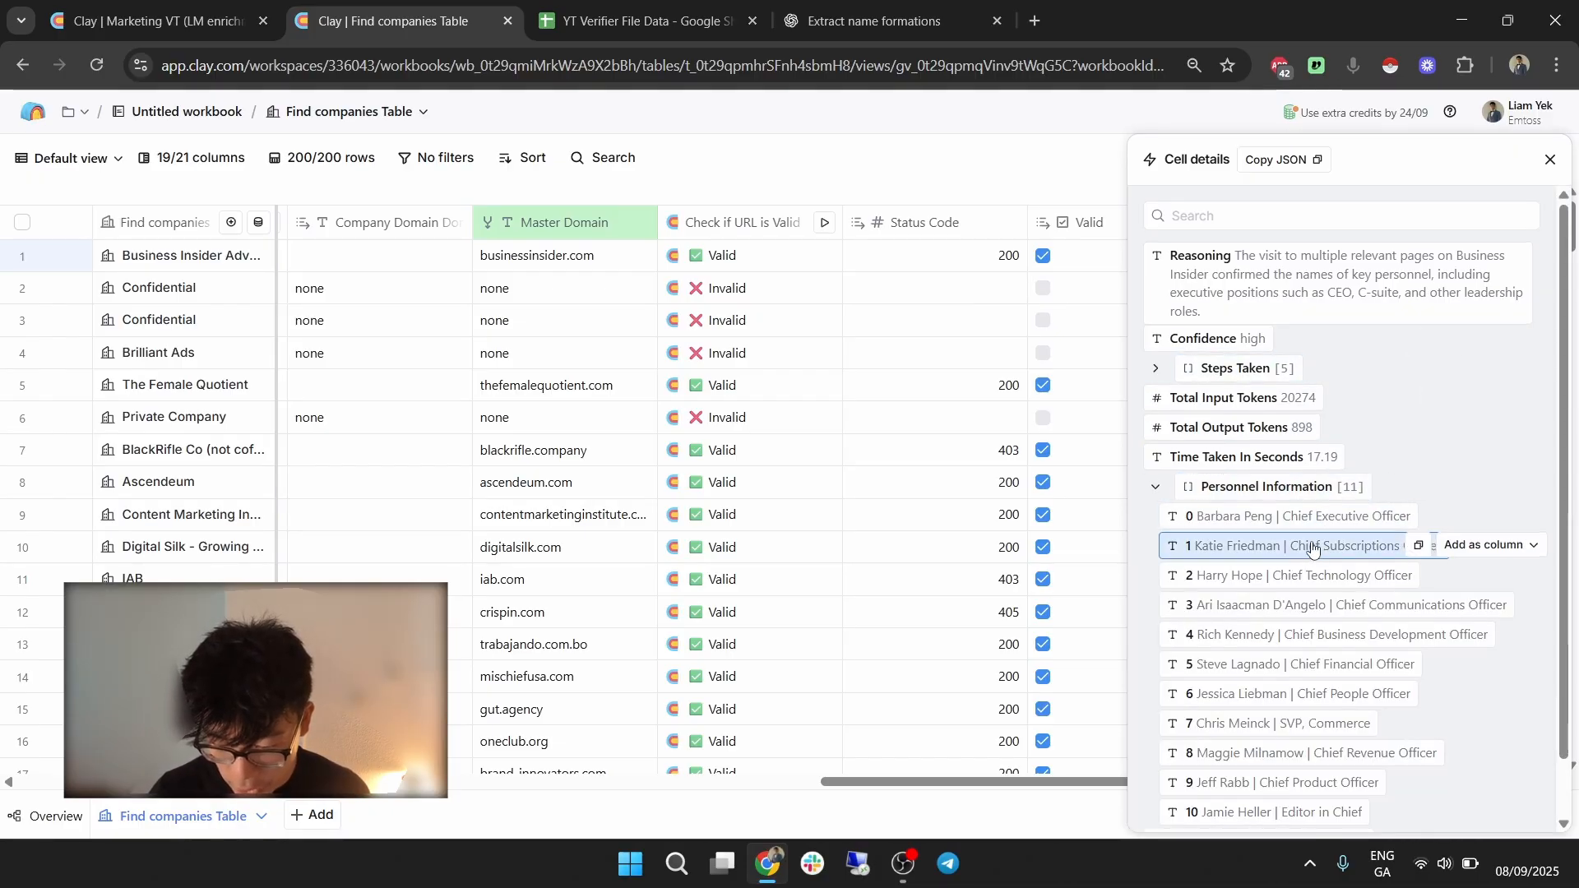
scroll(1314, 549, down, 1)
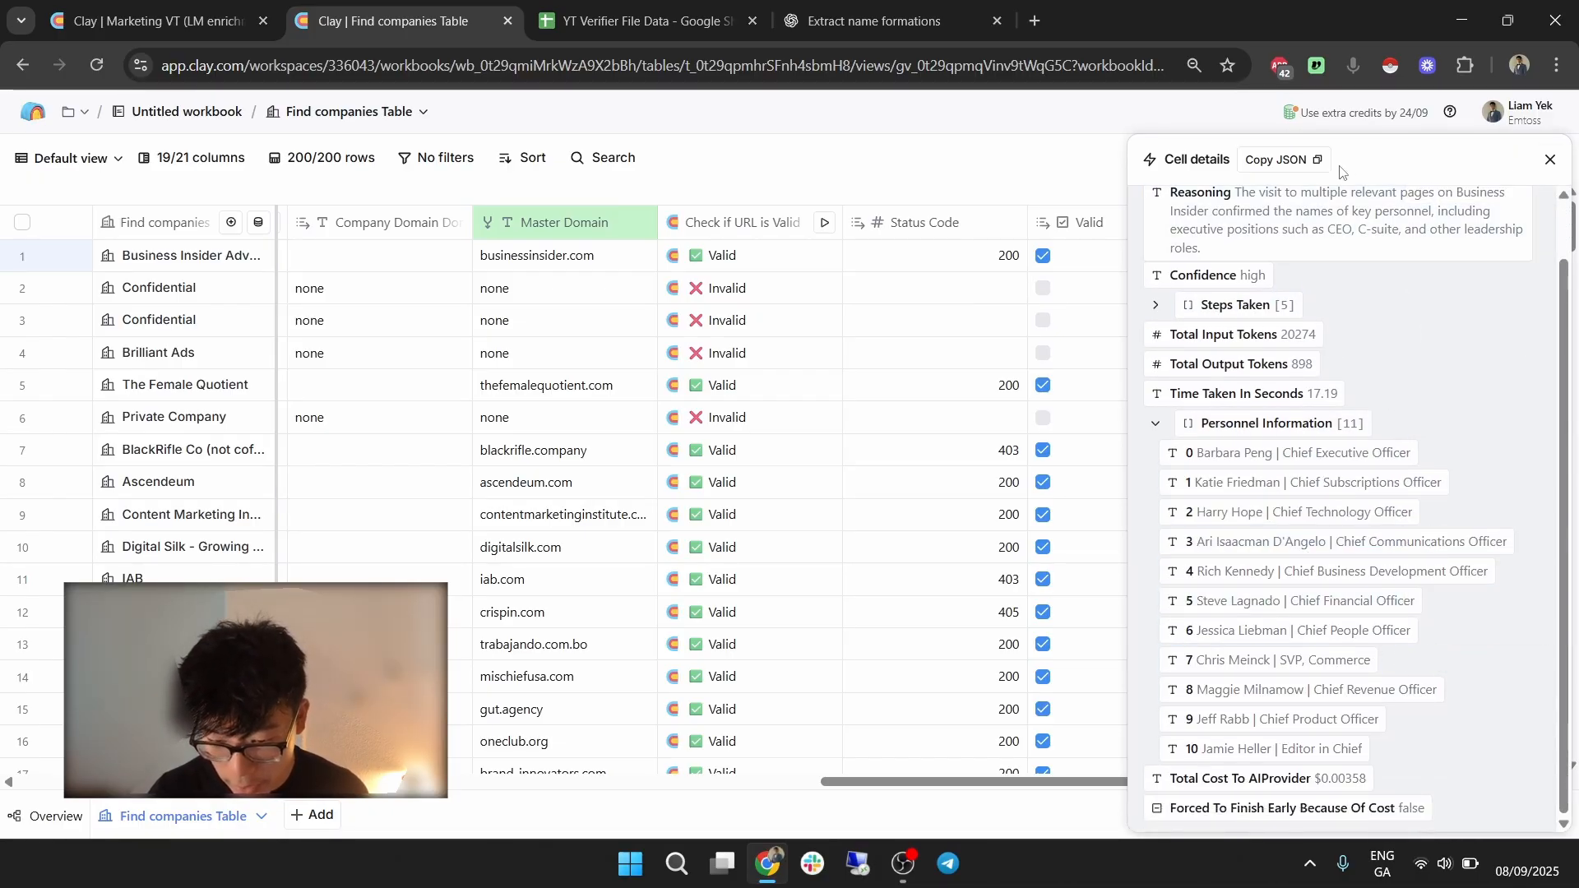
click(1303, 161)
Search the web for a JSON formatter, paste the copied cell JSON into JSON Formatter & Validator and accept the site's cookies.
click(646, 19)
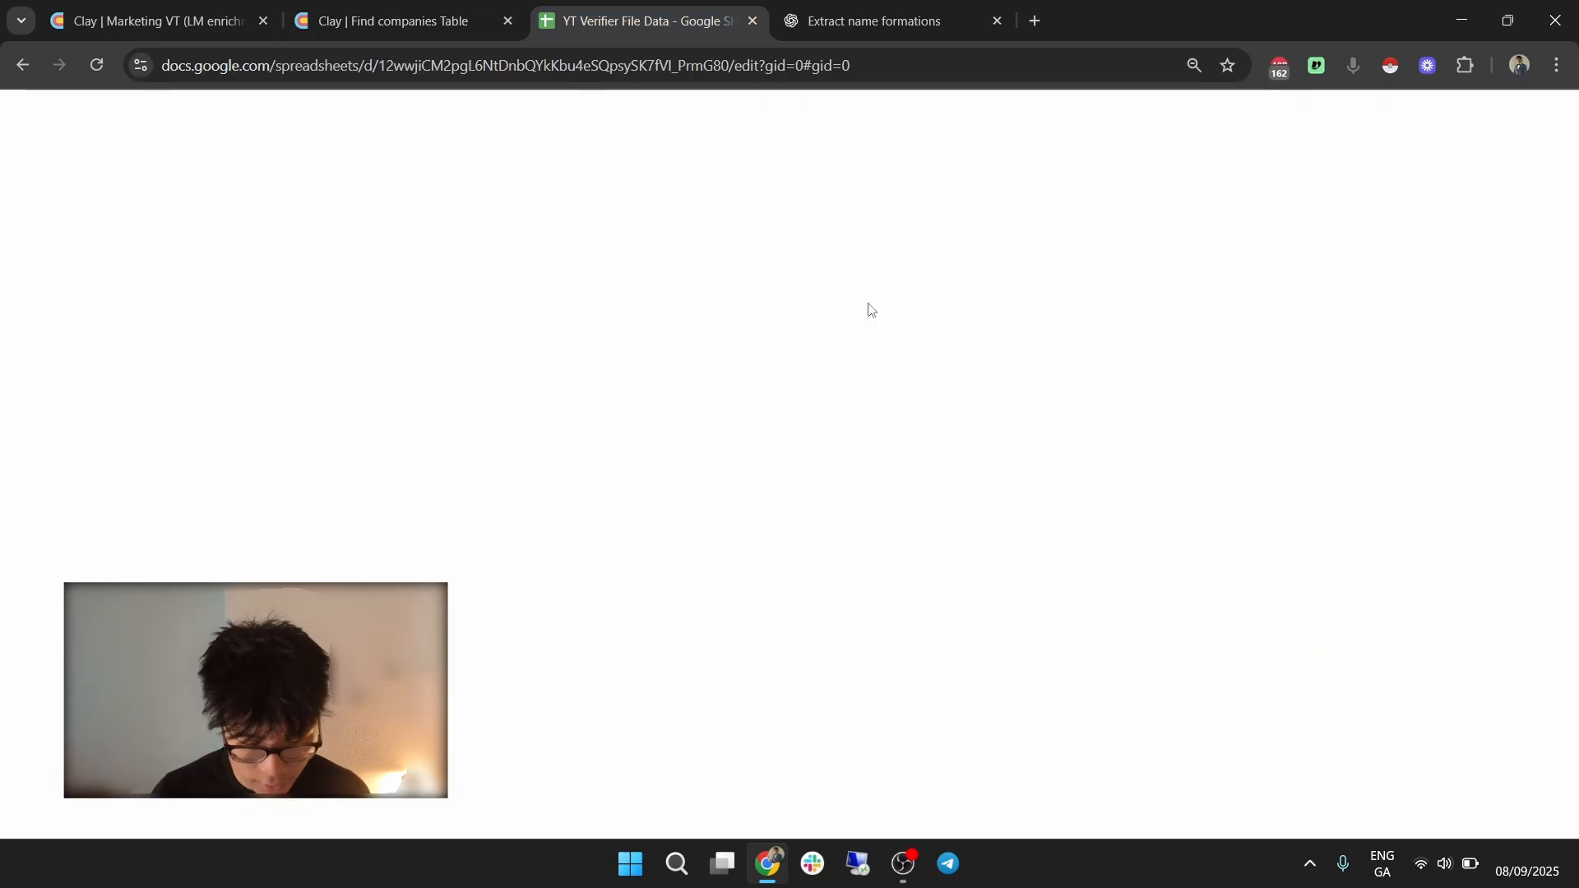
click(1033, 22)
text(json for)
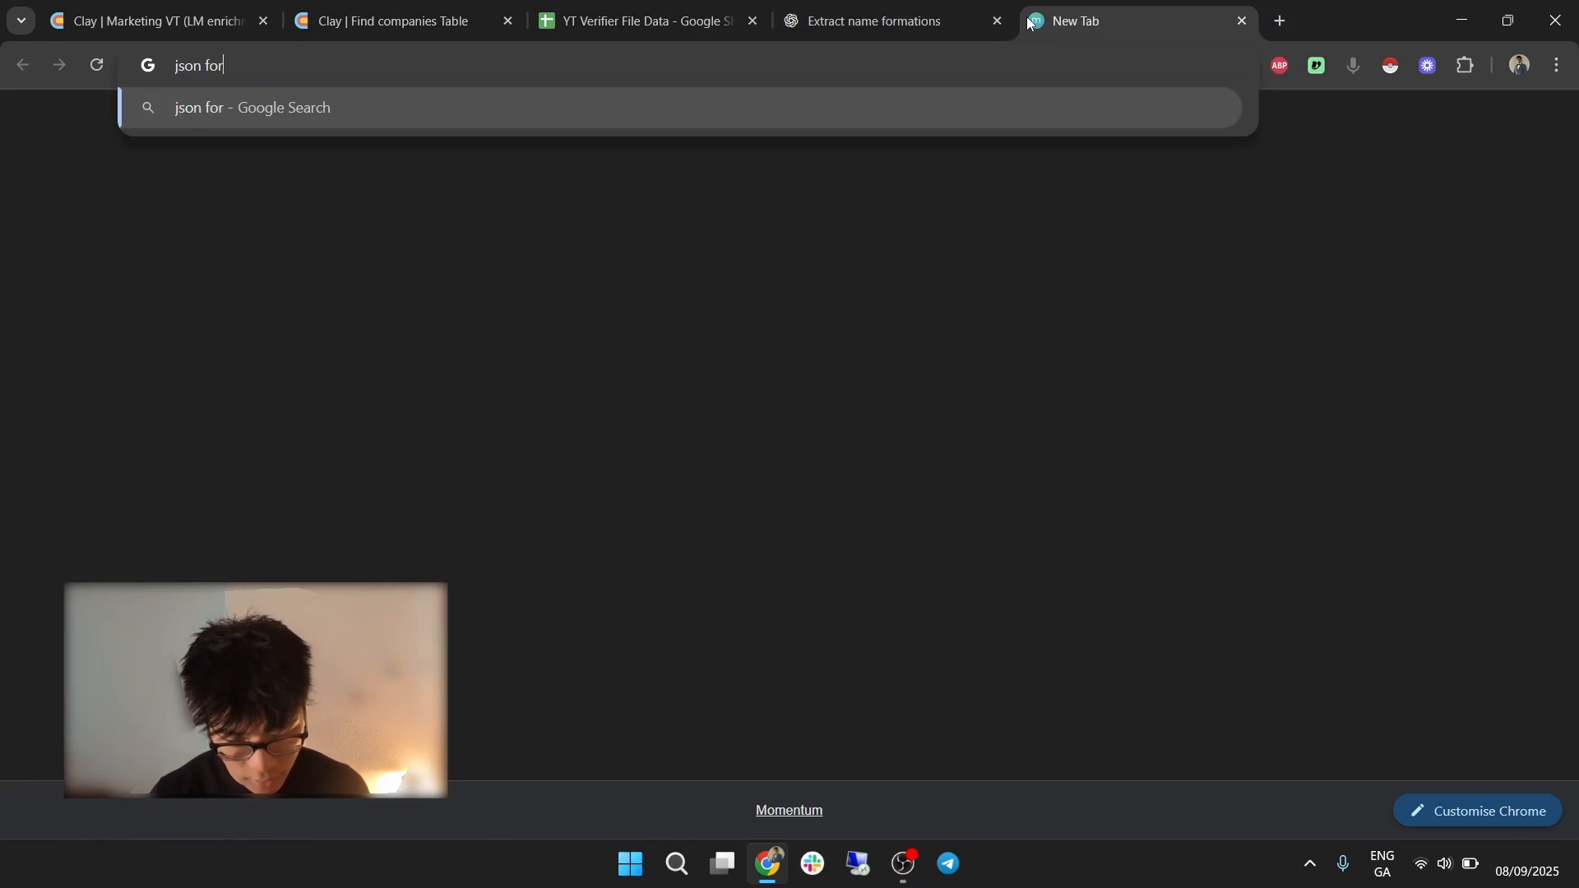
text(matter)
key(Return)
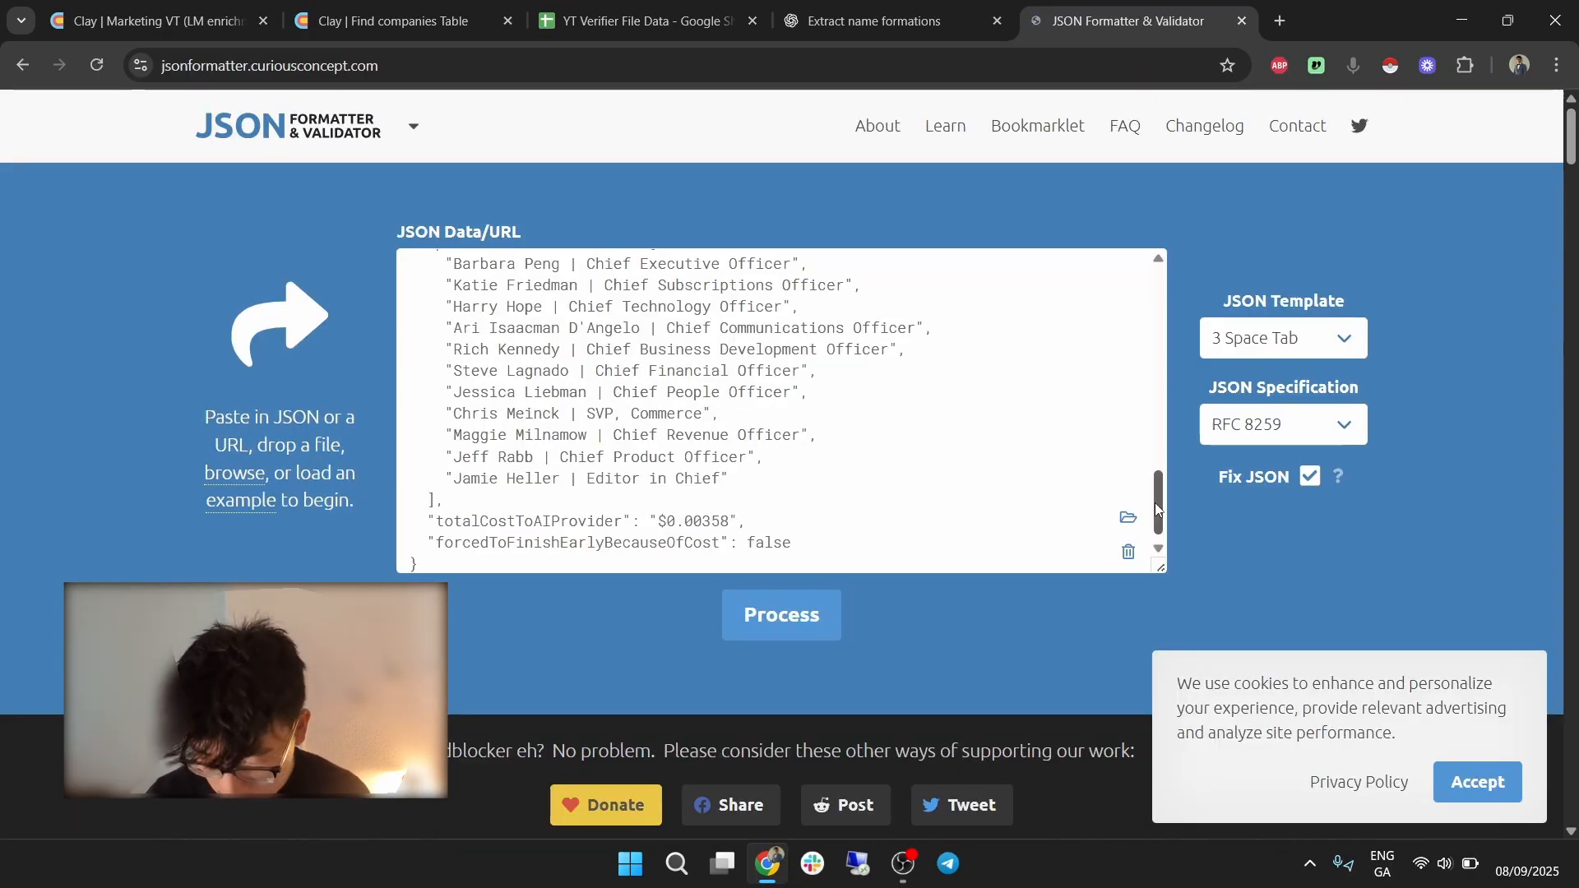
drag(1156, 504, 1155, 498)
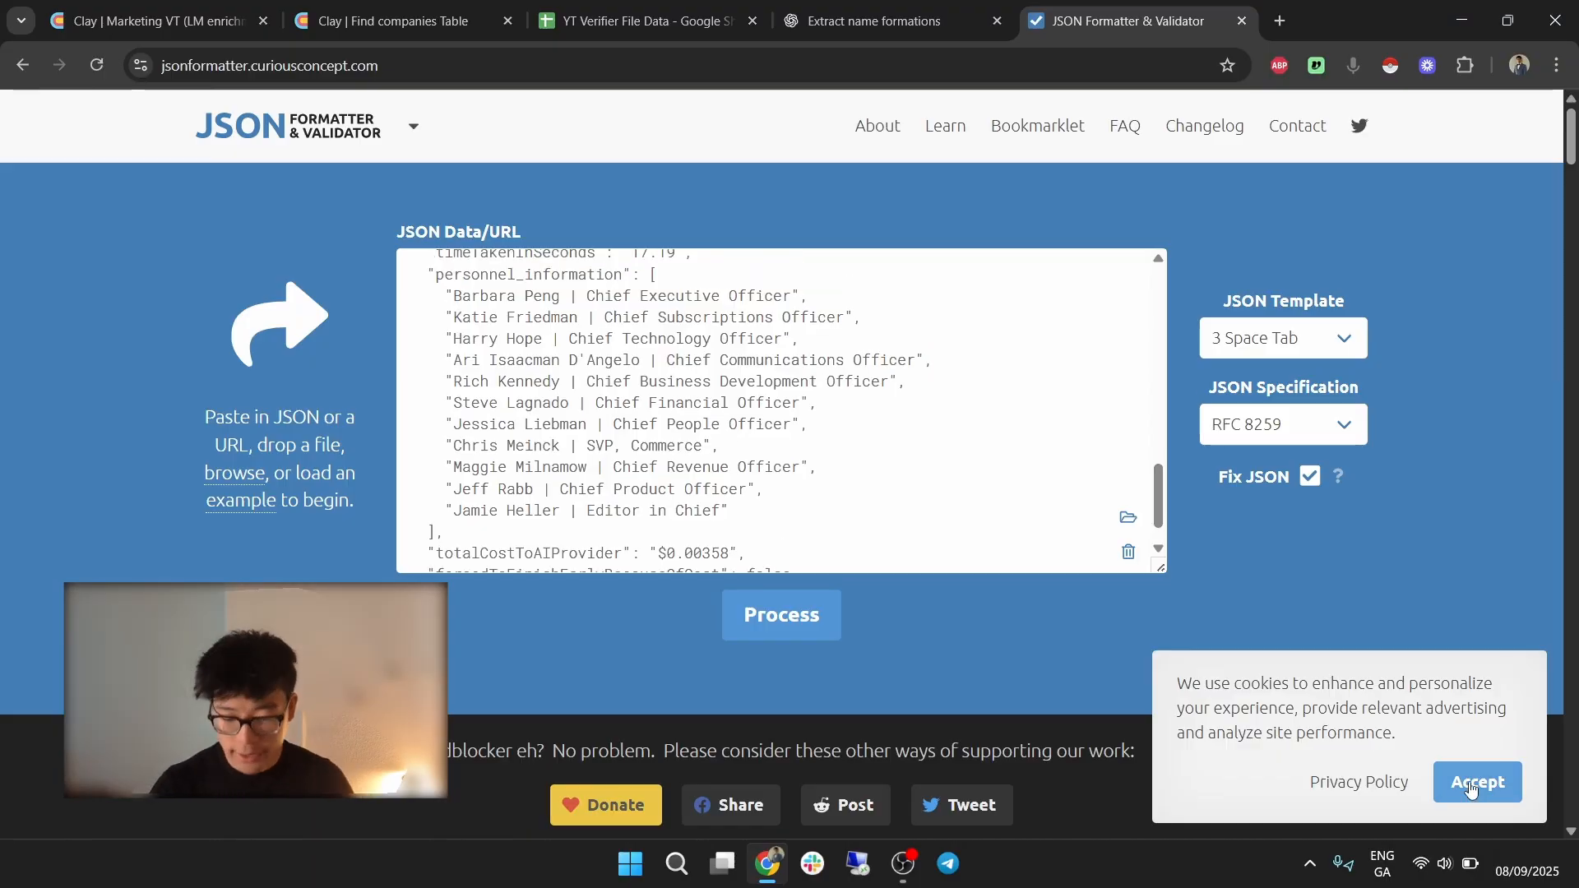
click(1471, 785)
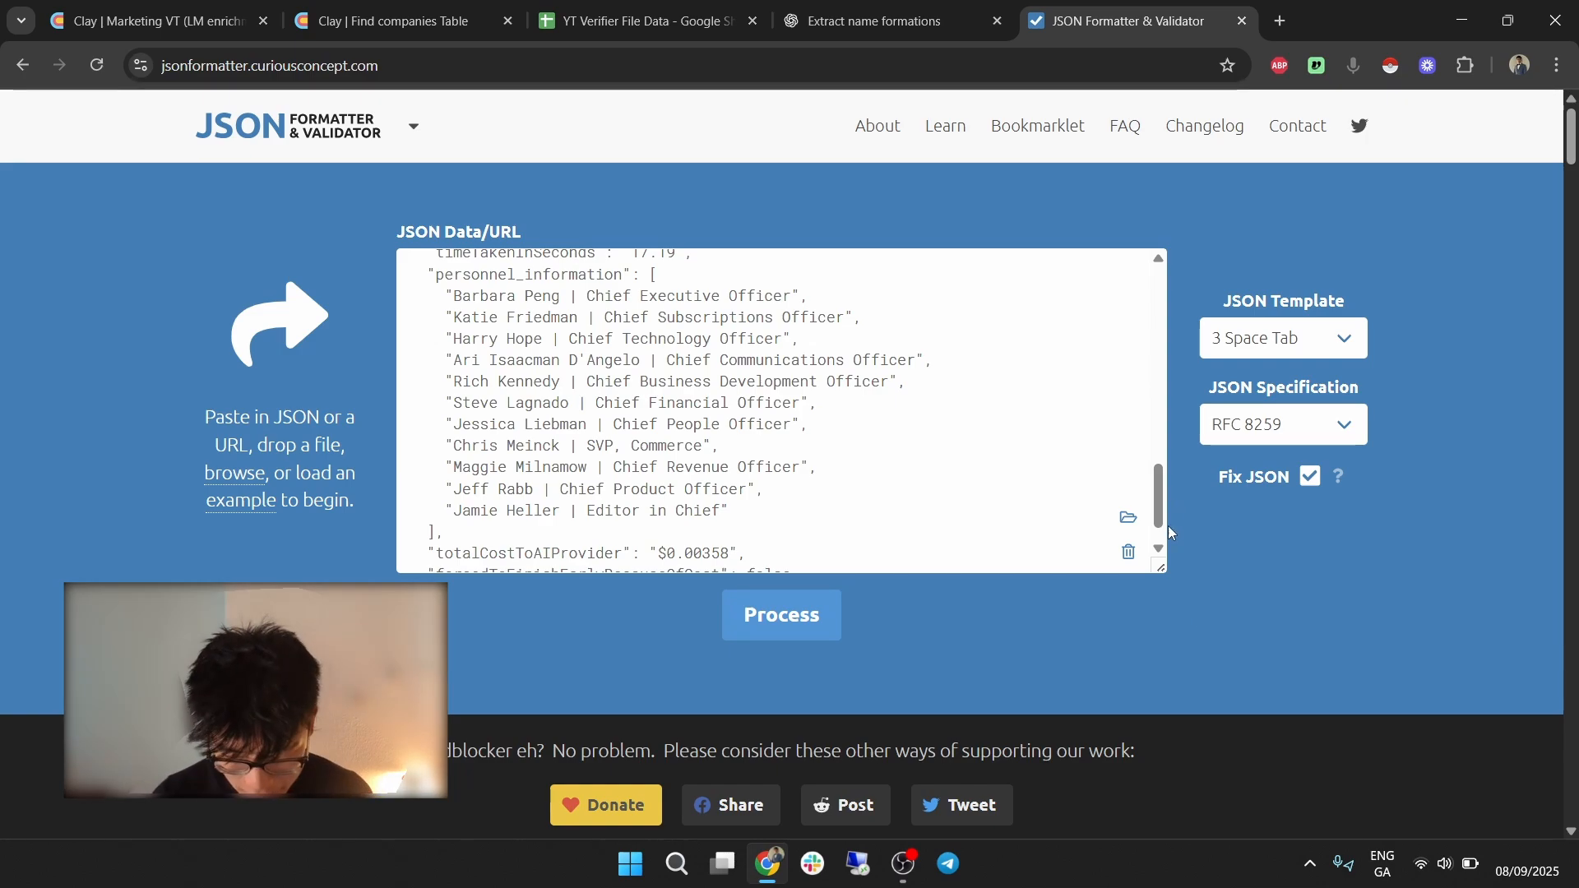
Examine the personnel_information array in the formatted JSON, highlighting its key and the list of name and position entries.
mouse_move(1162, 500)
mouse_down()
mouse_move(1156, 229)
mouse_move(1160, 514)
mouse_move(1162, 488)
mouse_up()
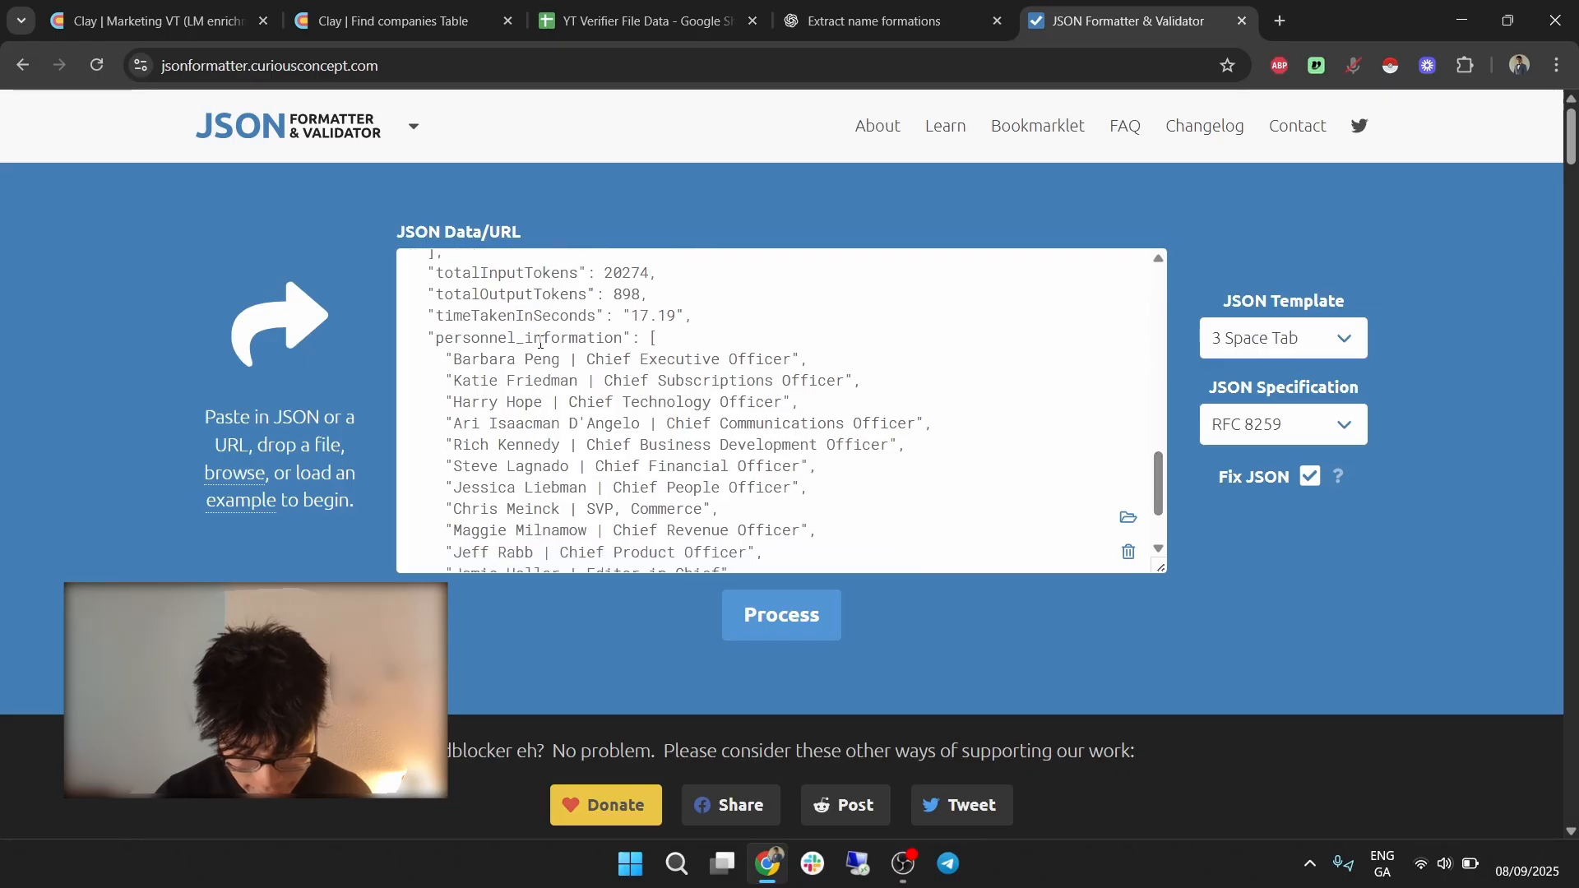
double_click(473, 338)
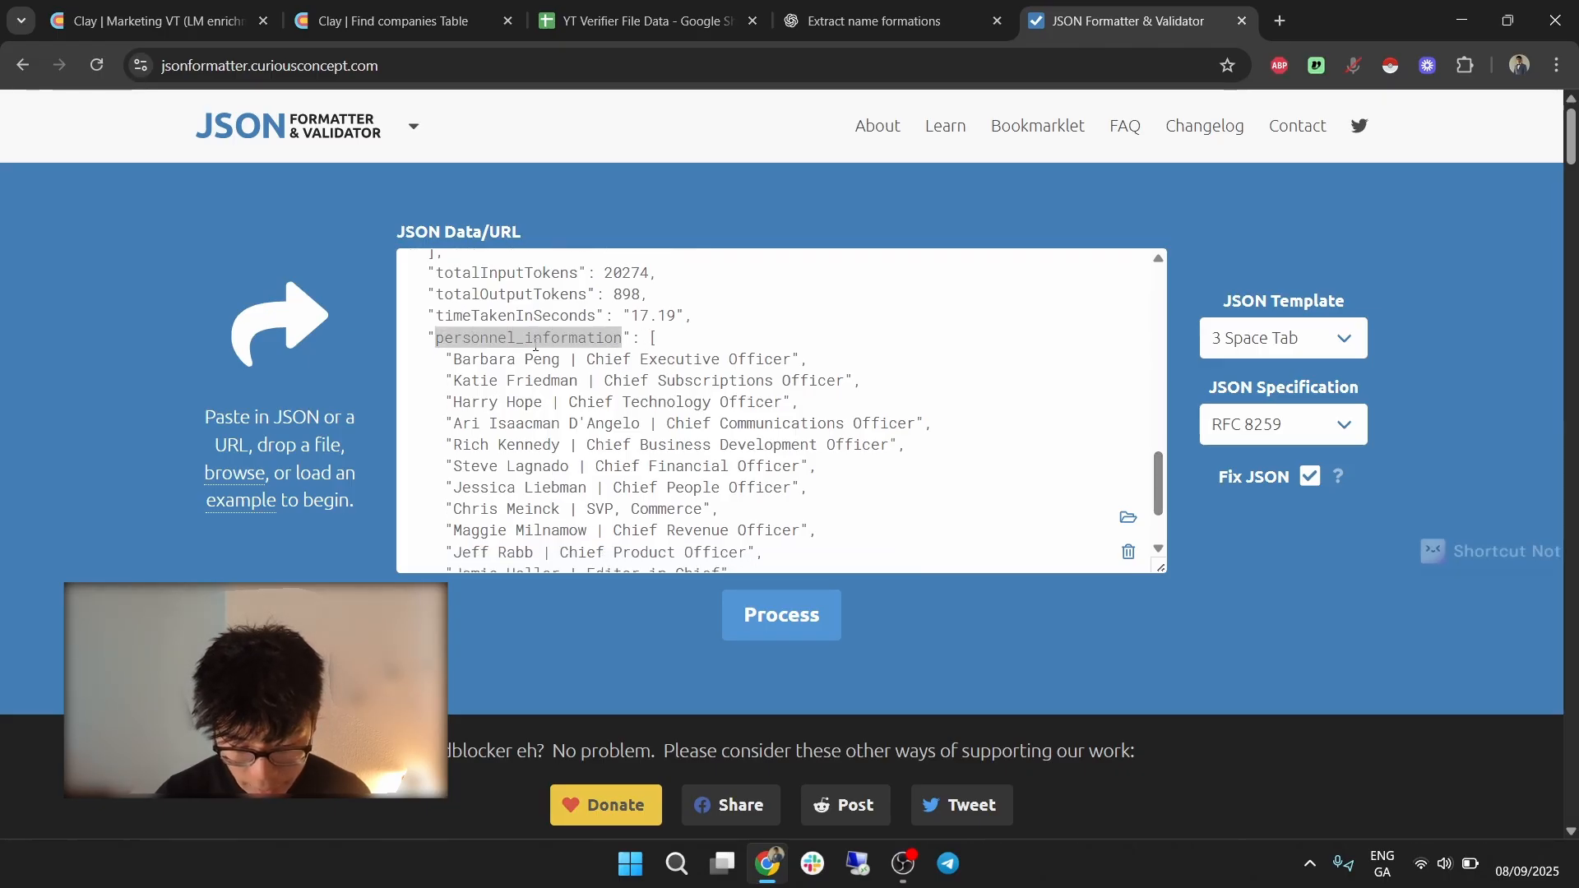
click(634, 344)
drag(652, 339, 437, 496)
scroll(527, 428, up, 2)
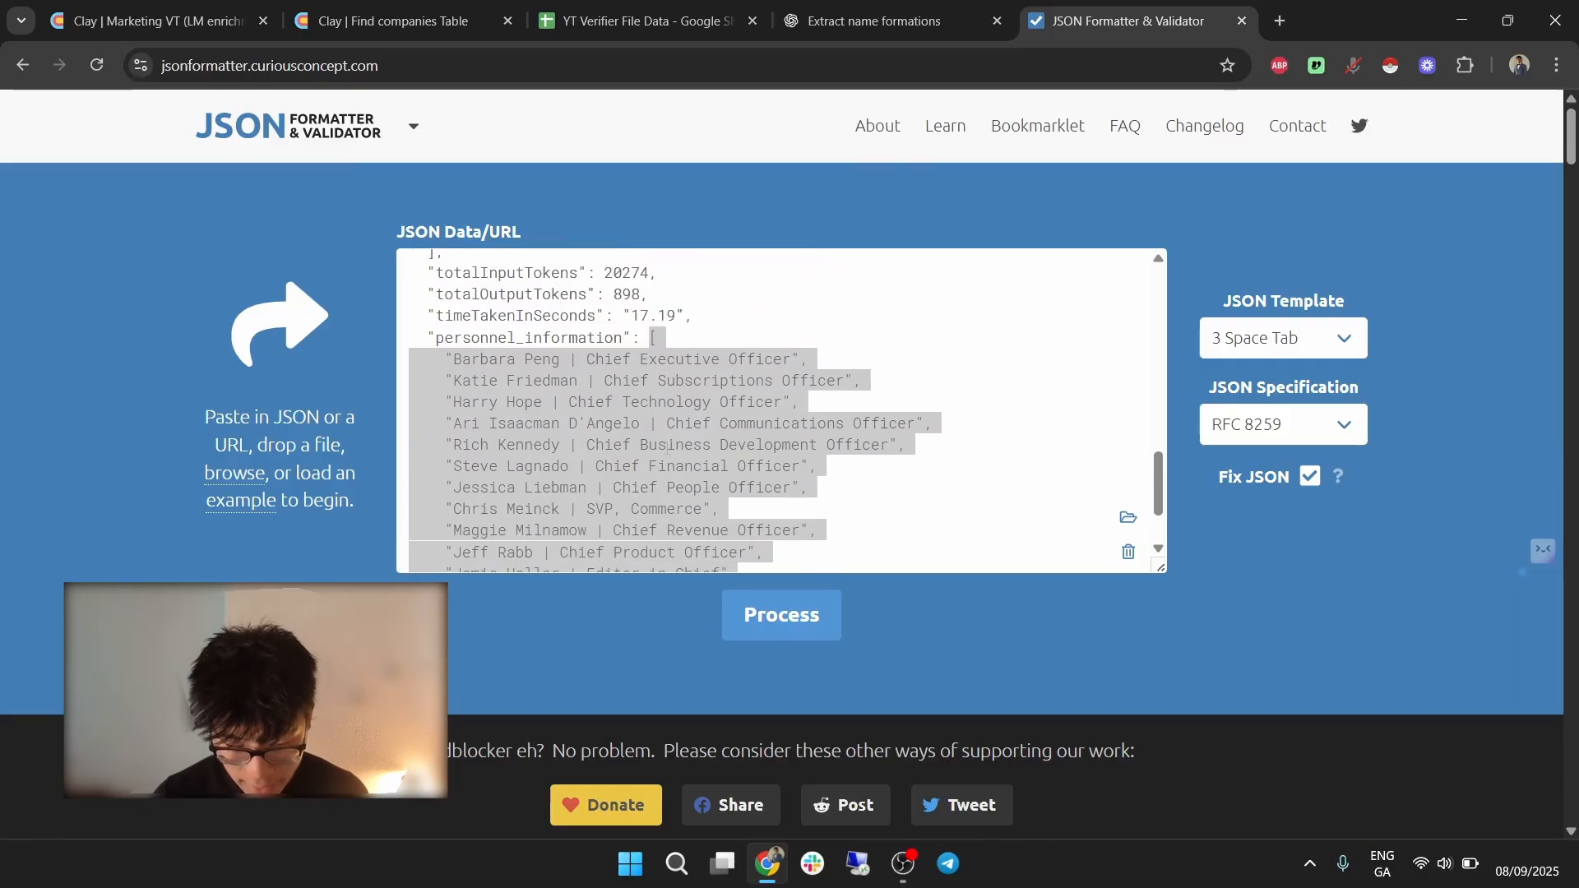
click(617, 413)
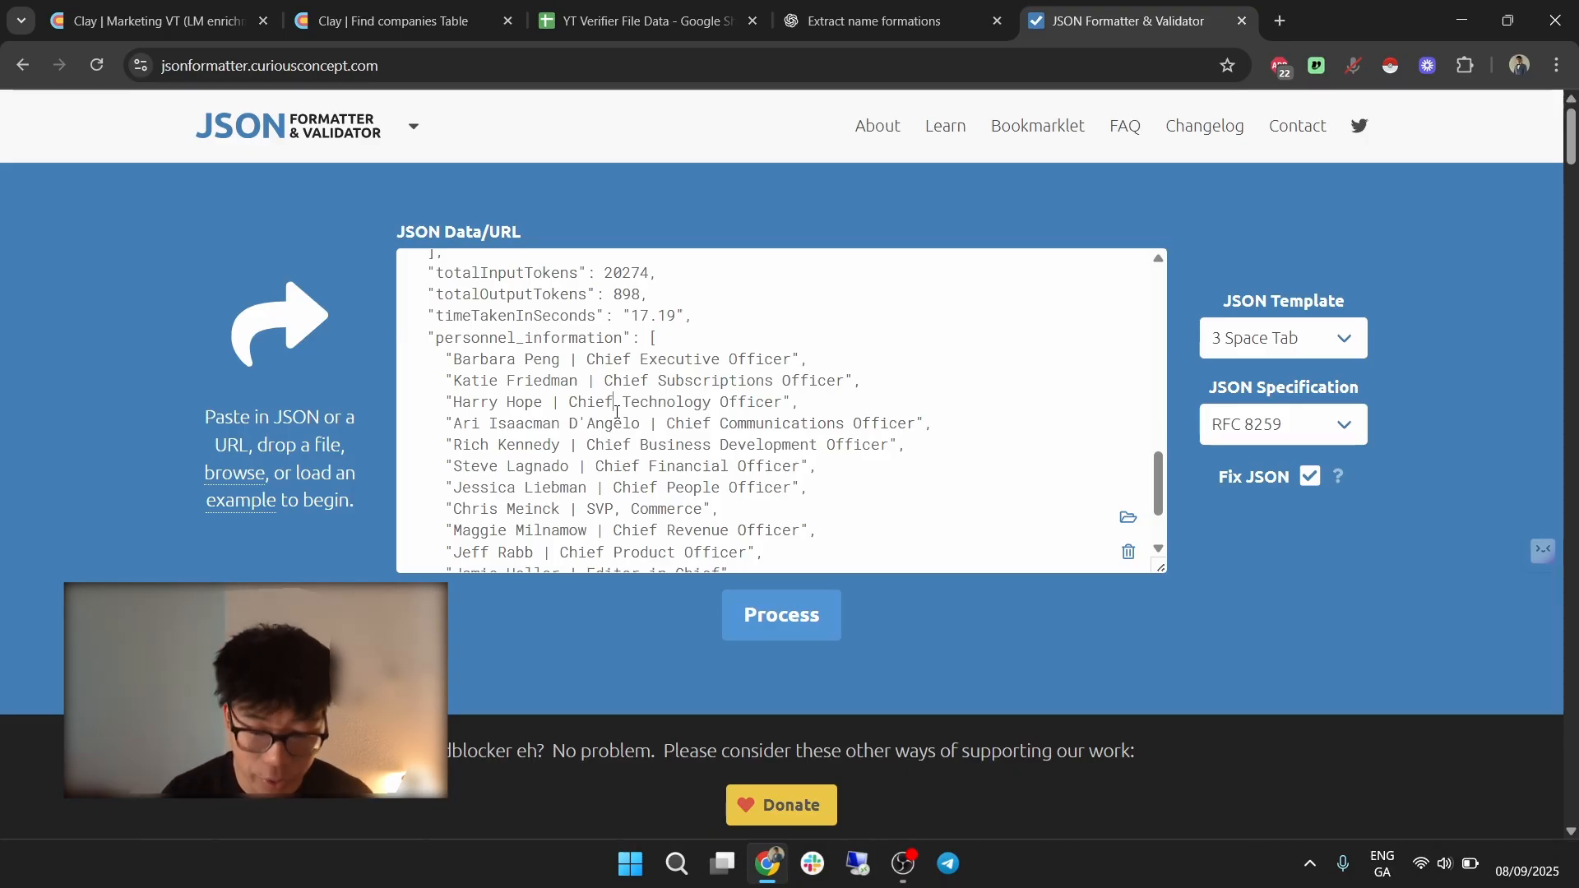
Switch back to the Find companies Table in Clay, close the cell details and create a new blank table in the workbook.
click(213, 7)
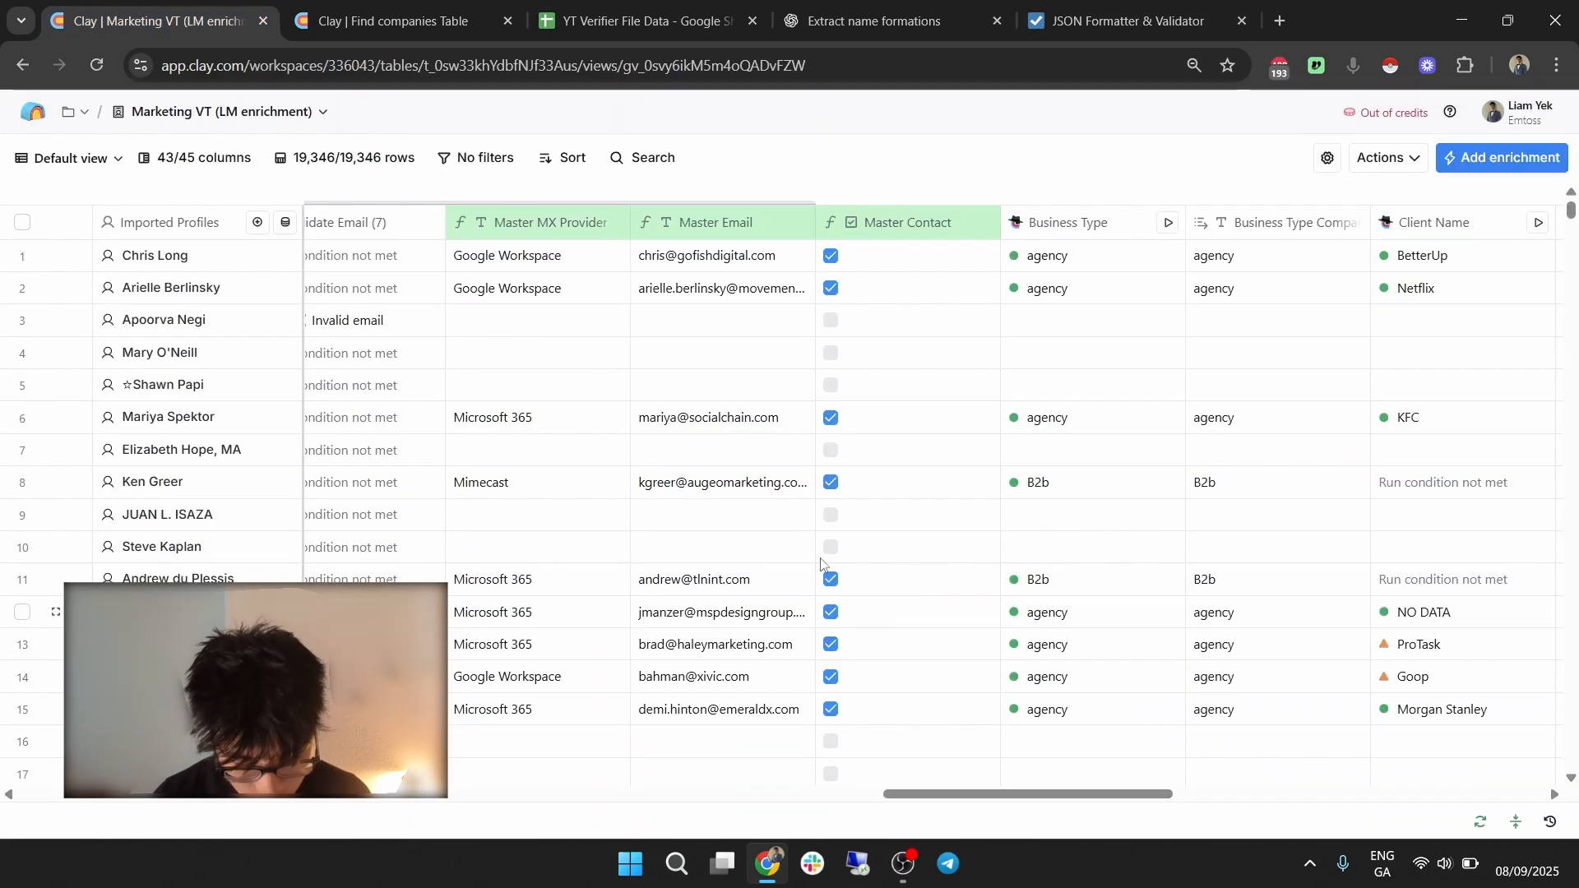
click(386, 21)
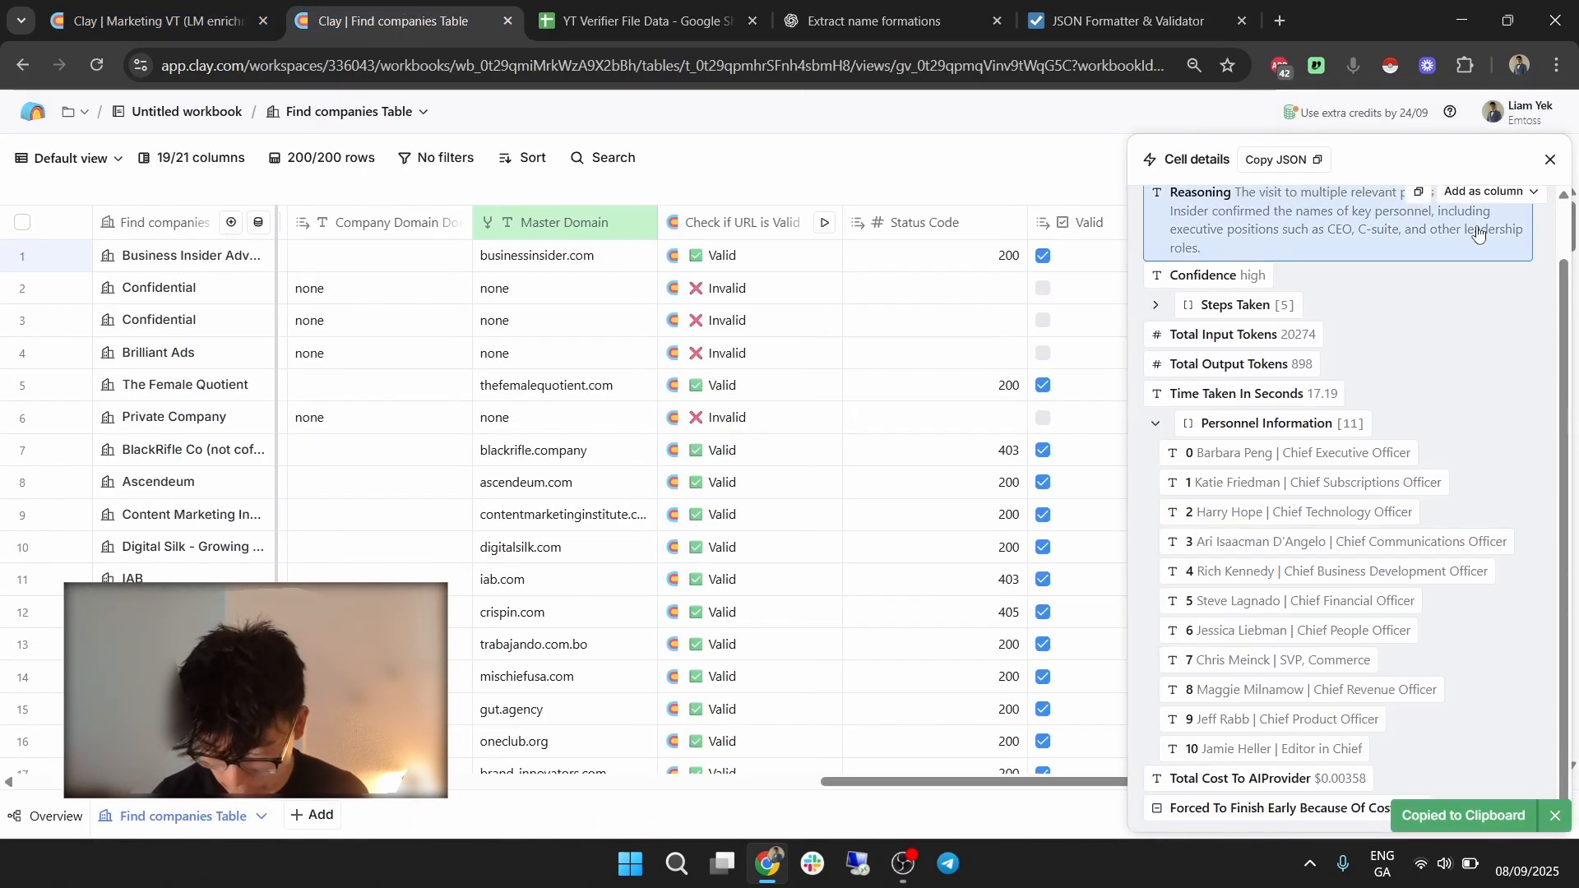
click(1549, 160)
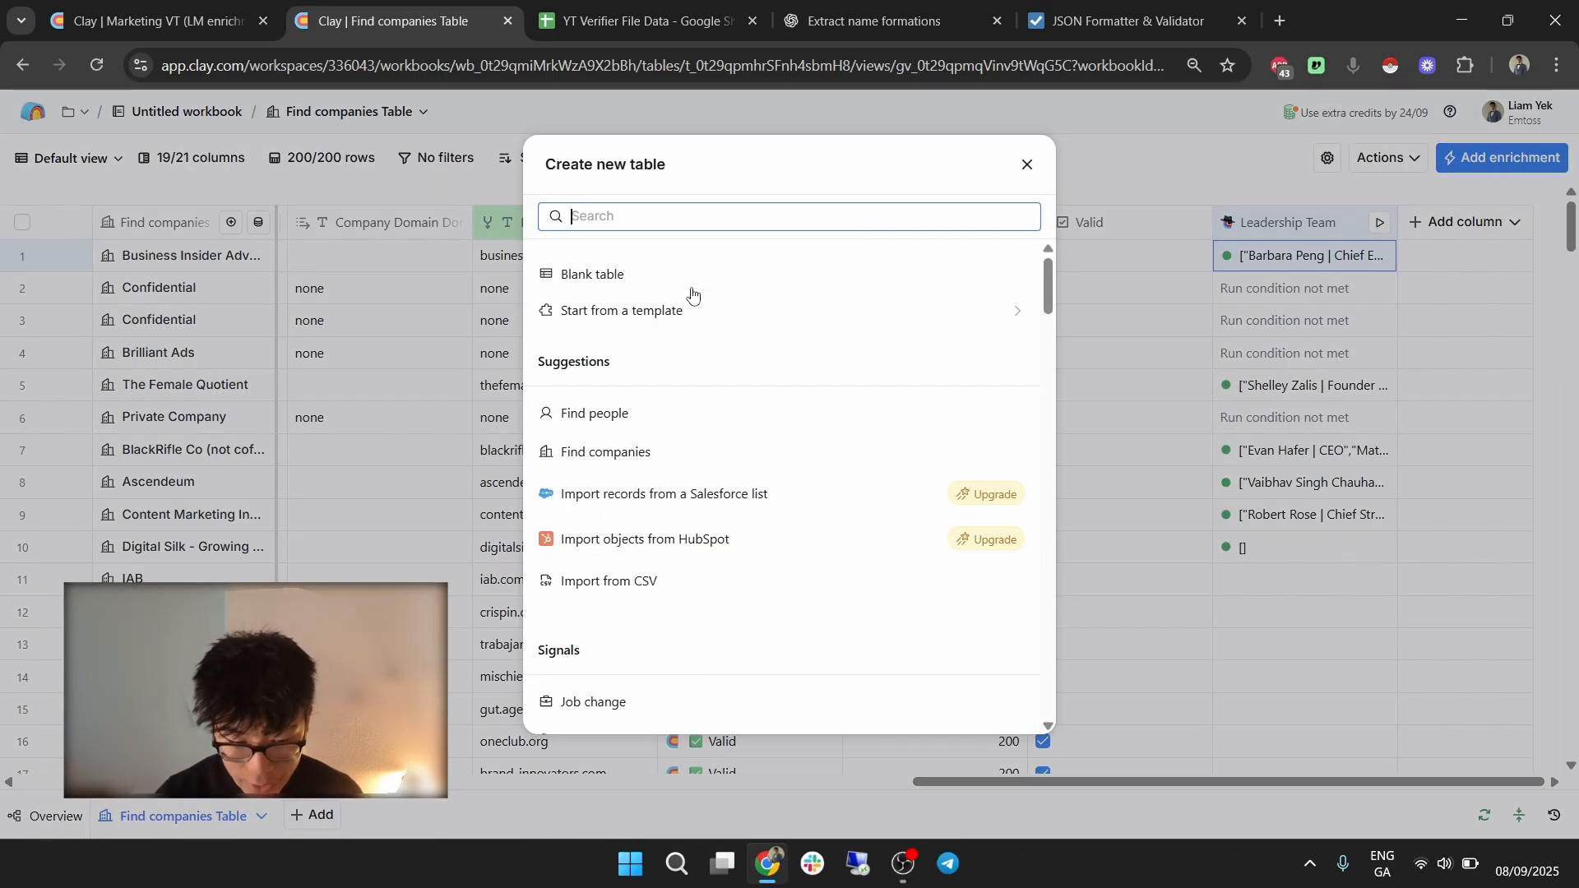
click(690, 288)
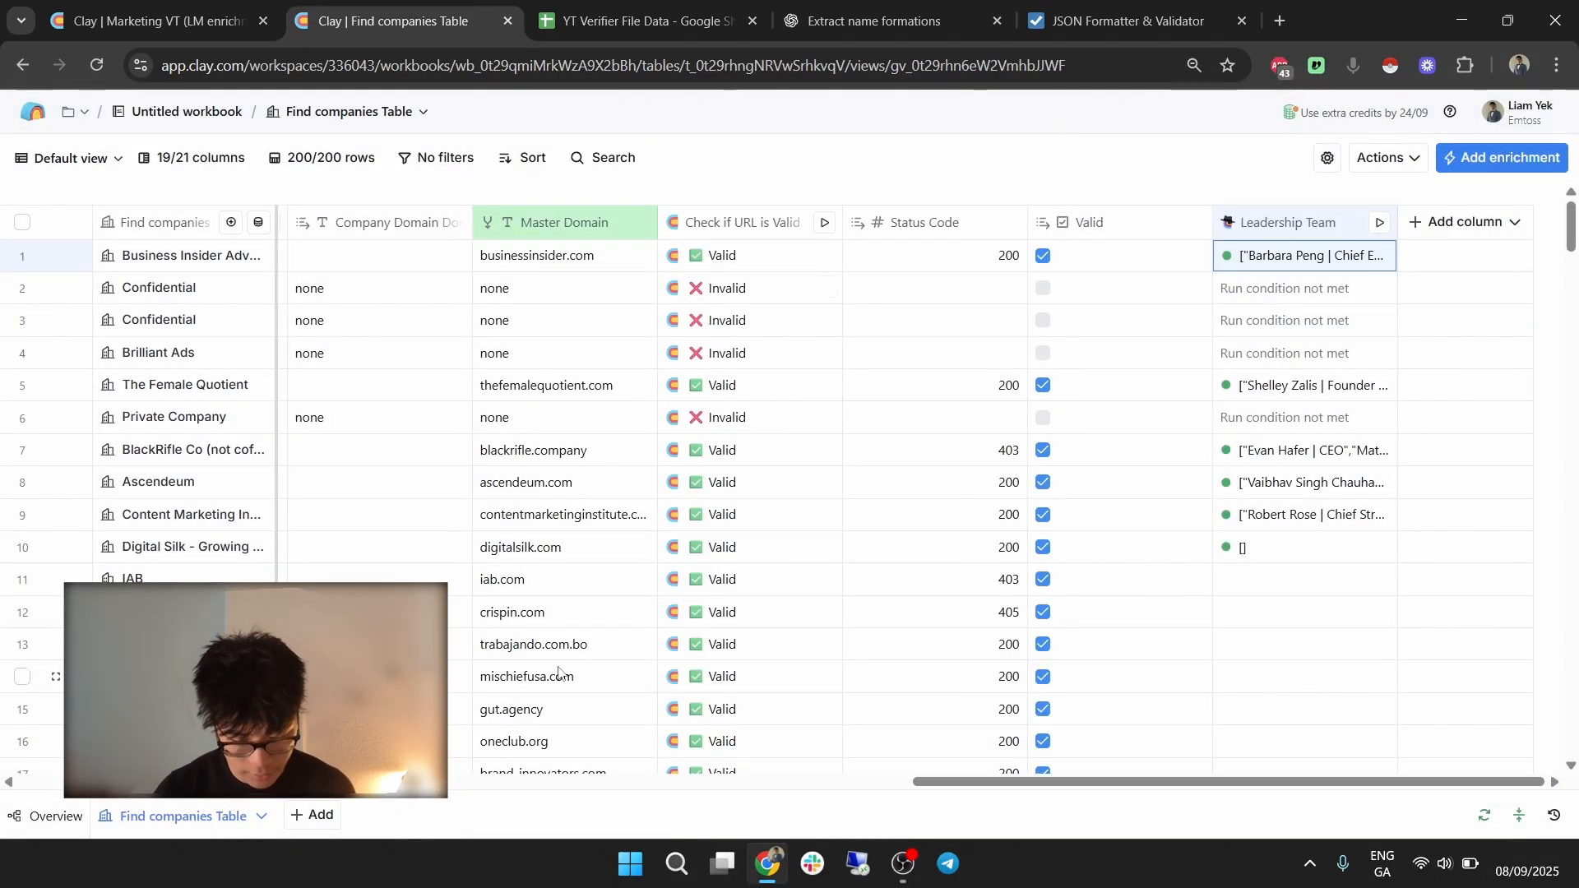
Rename the new blank table as Find People @ Find Companies.
click(333, 818)
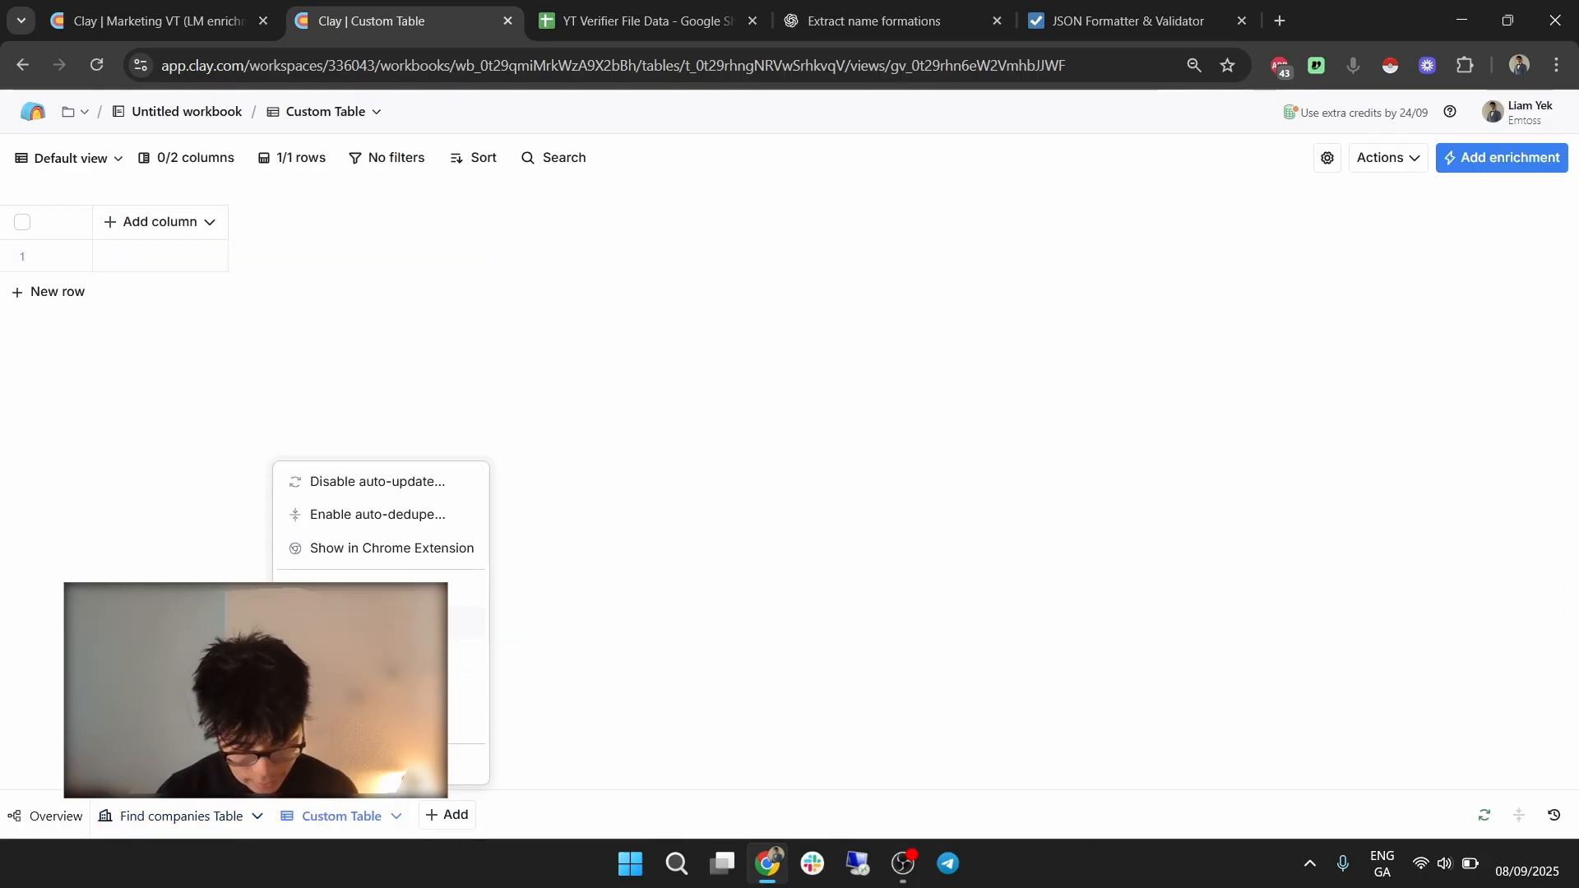
click(378, 622)
text(Find People @ Find Companies)
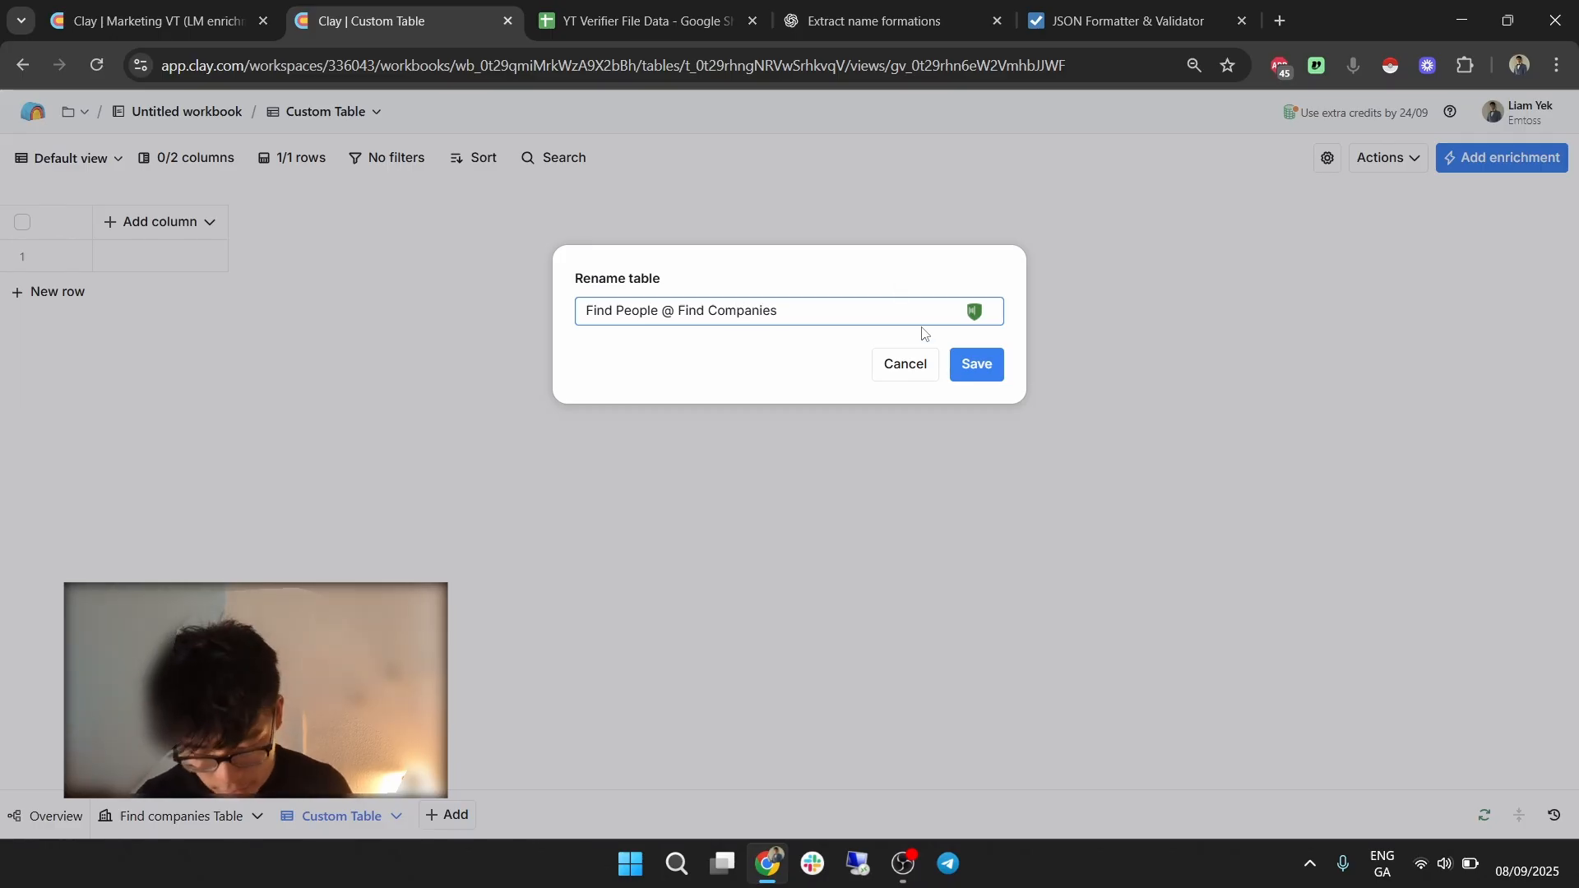
click(976, 366)
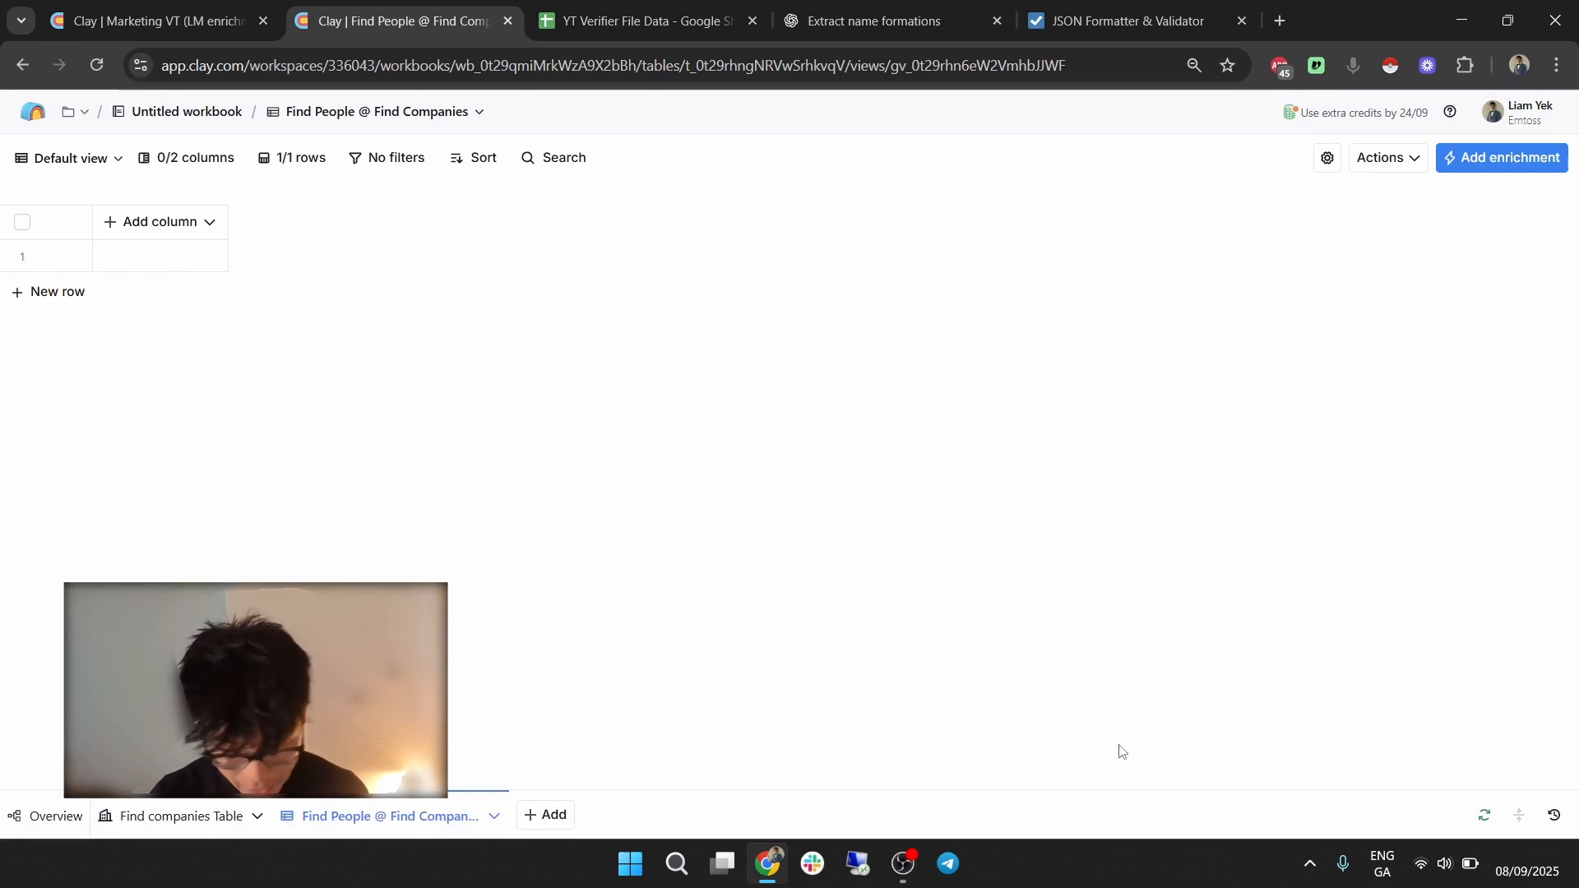
Start adding an enrichment column to the Find companies Table and search the enrichments for "send data".
click(180, 814)
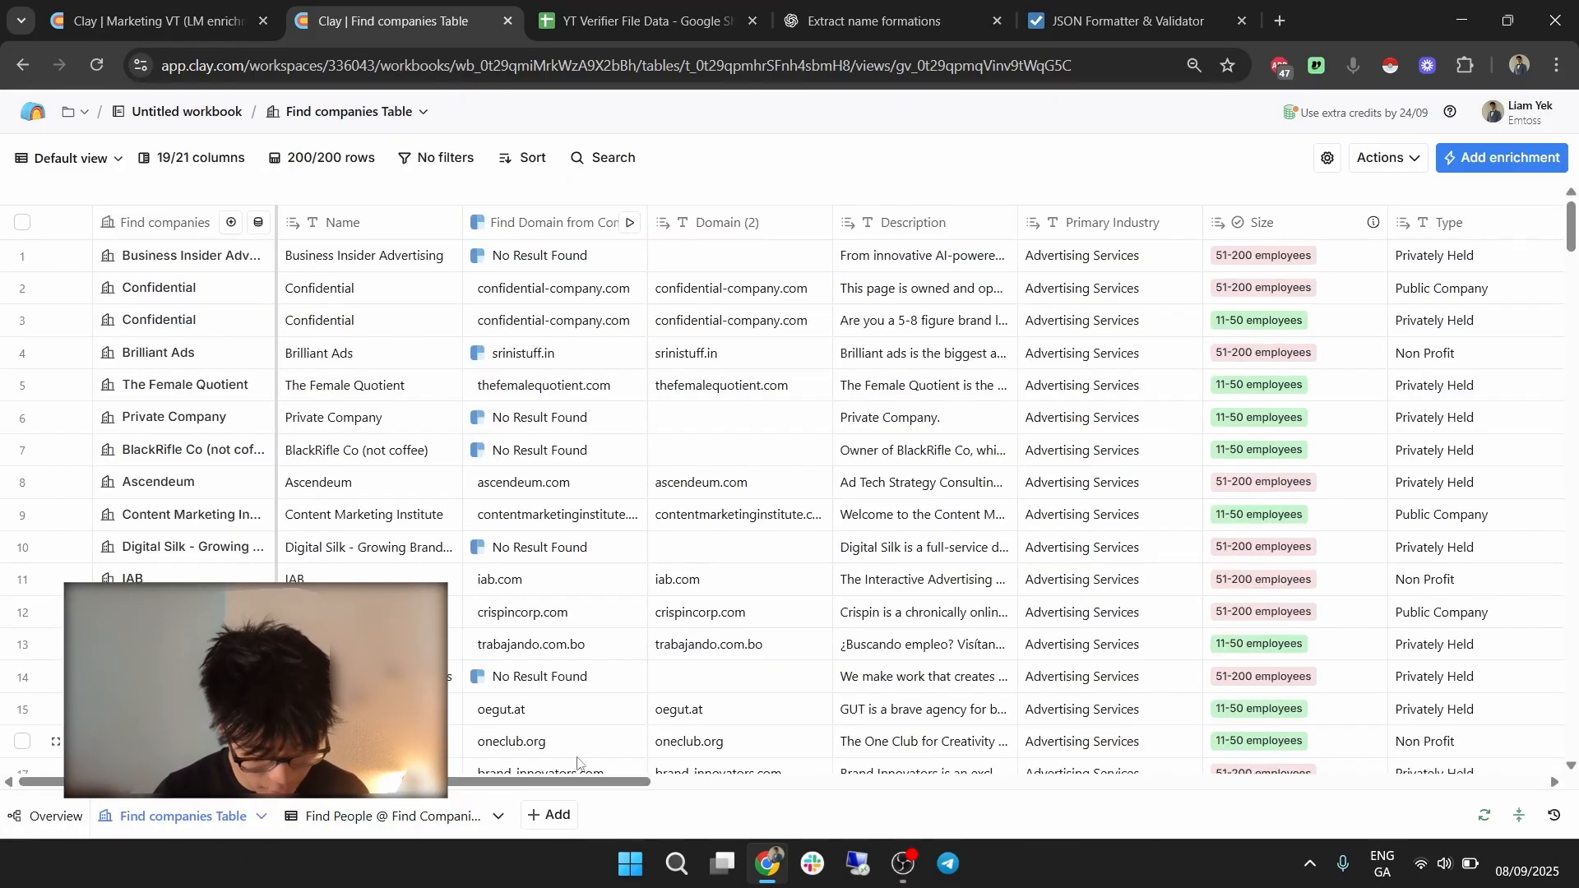
drag(395, 782, 1433, 768)
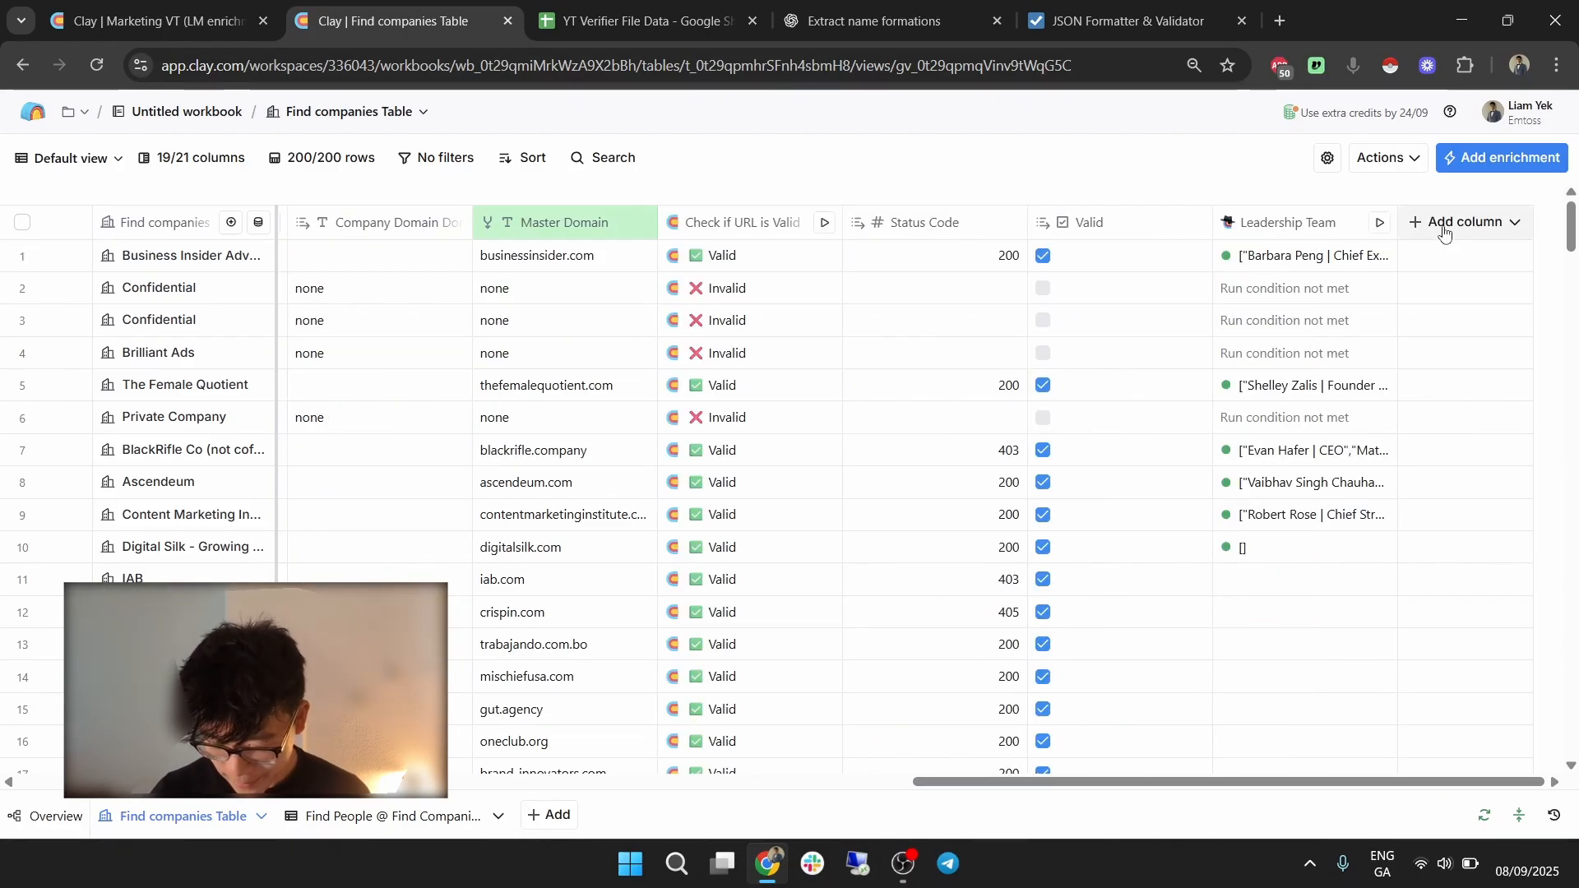
click(1452, 234)
click(1448, 267)
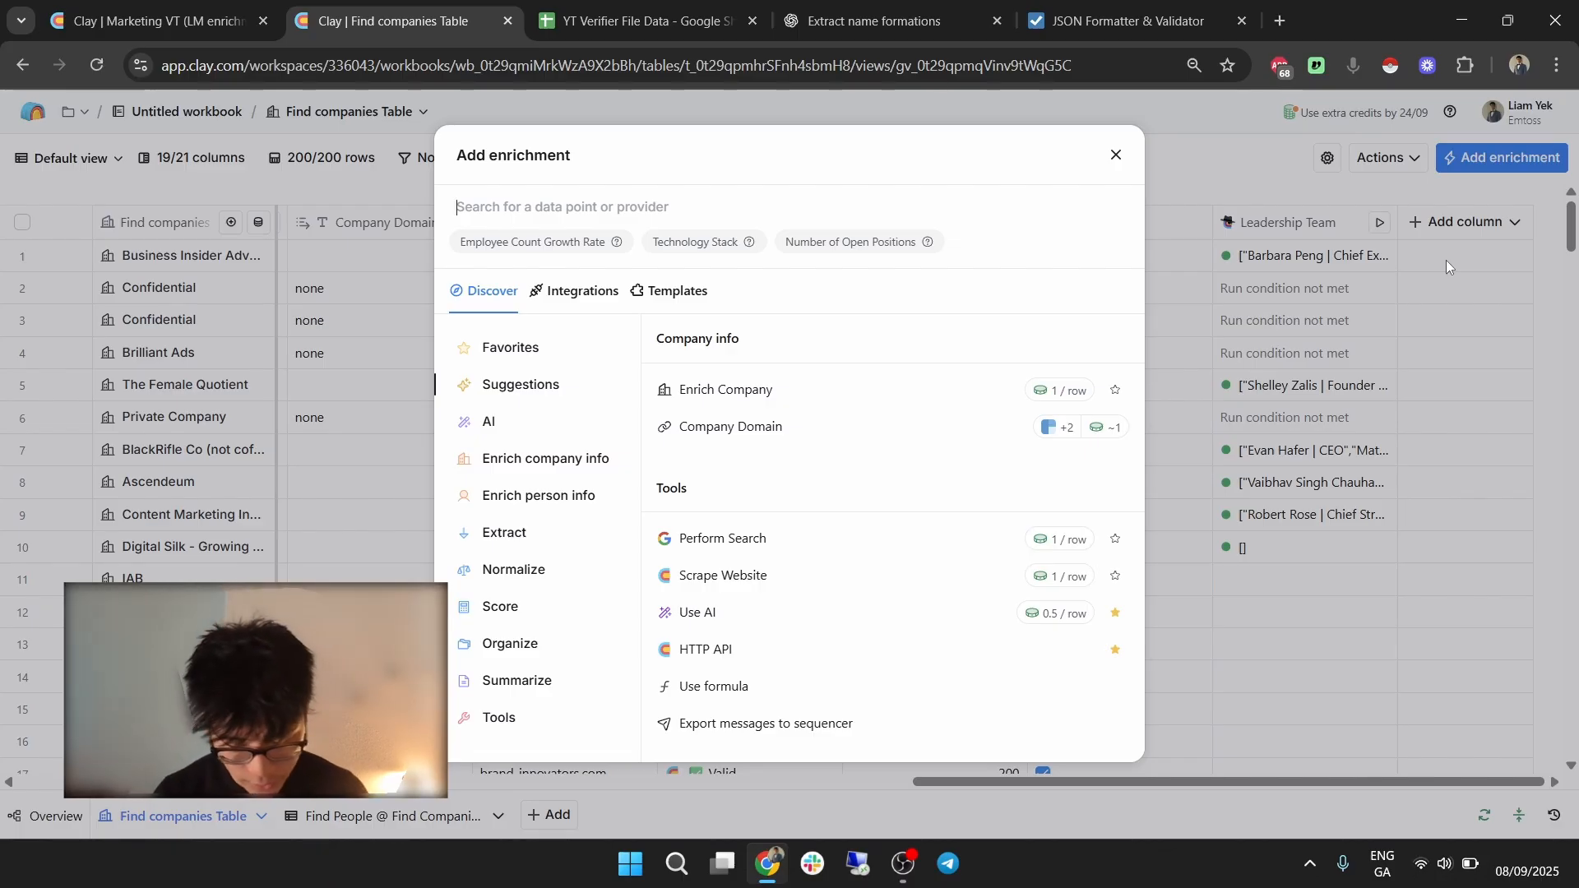
text(send data)
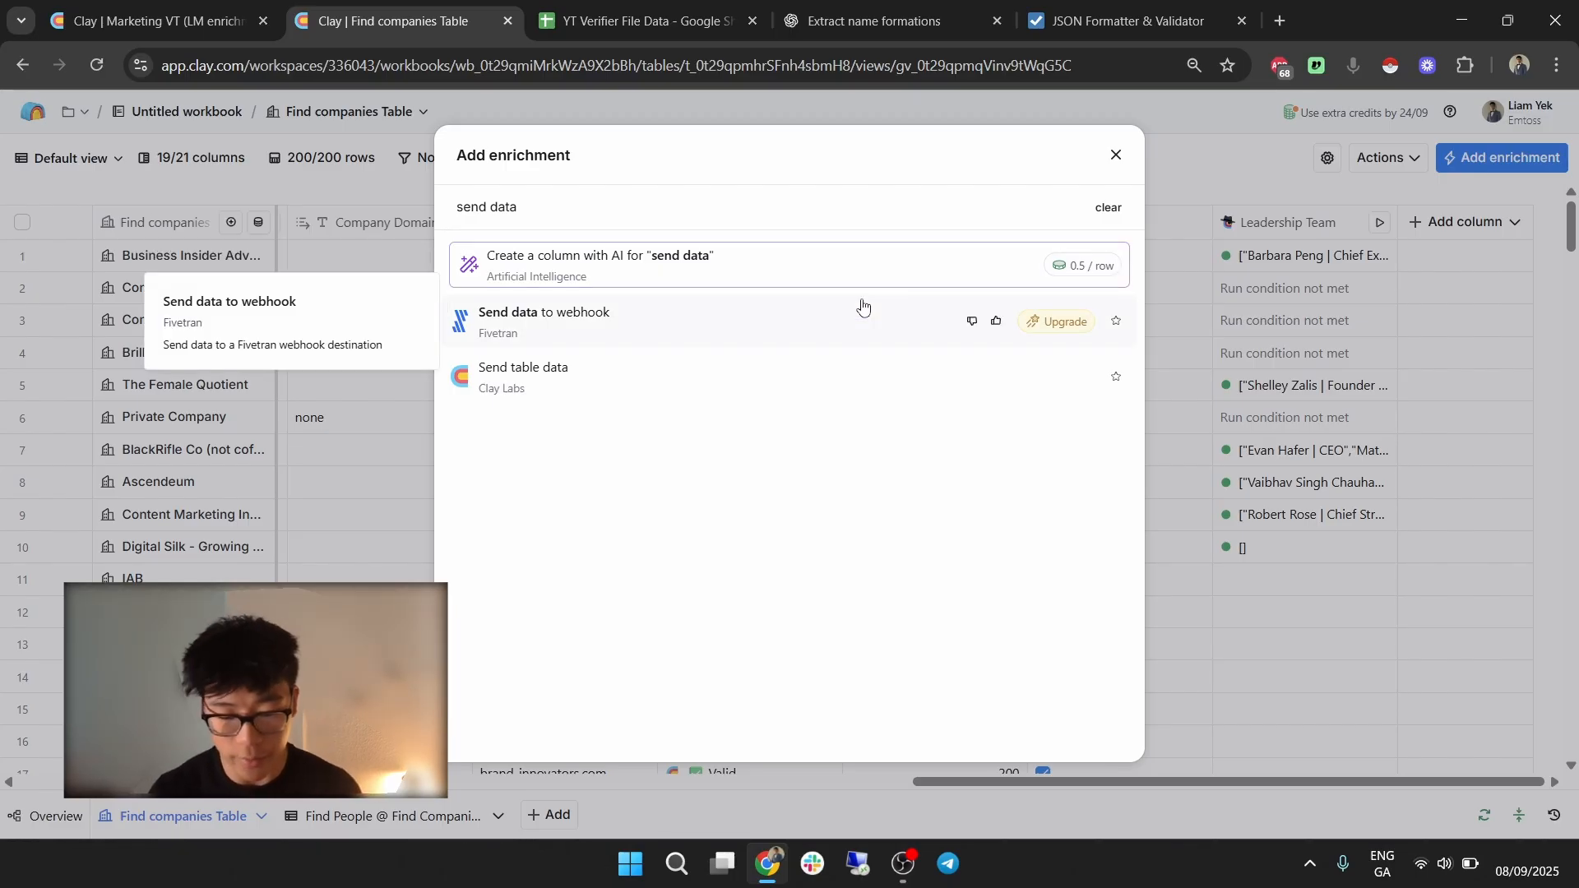
Add a Send table data enrichment that sends all columns to the Find People @ Find Companies table.
click(794, 365)
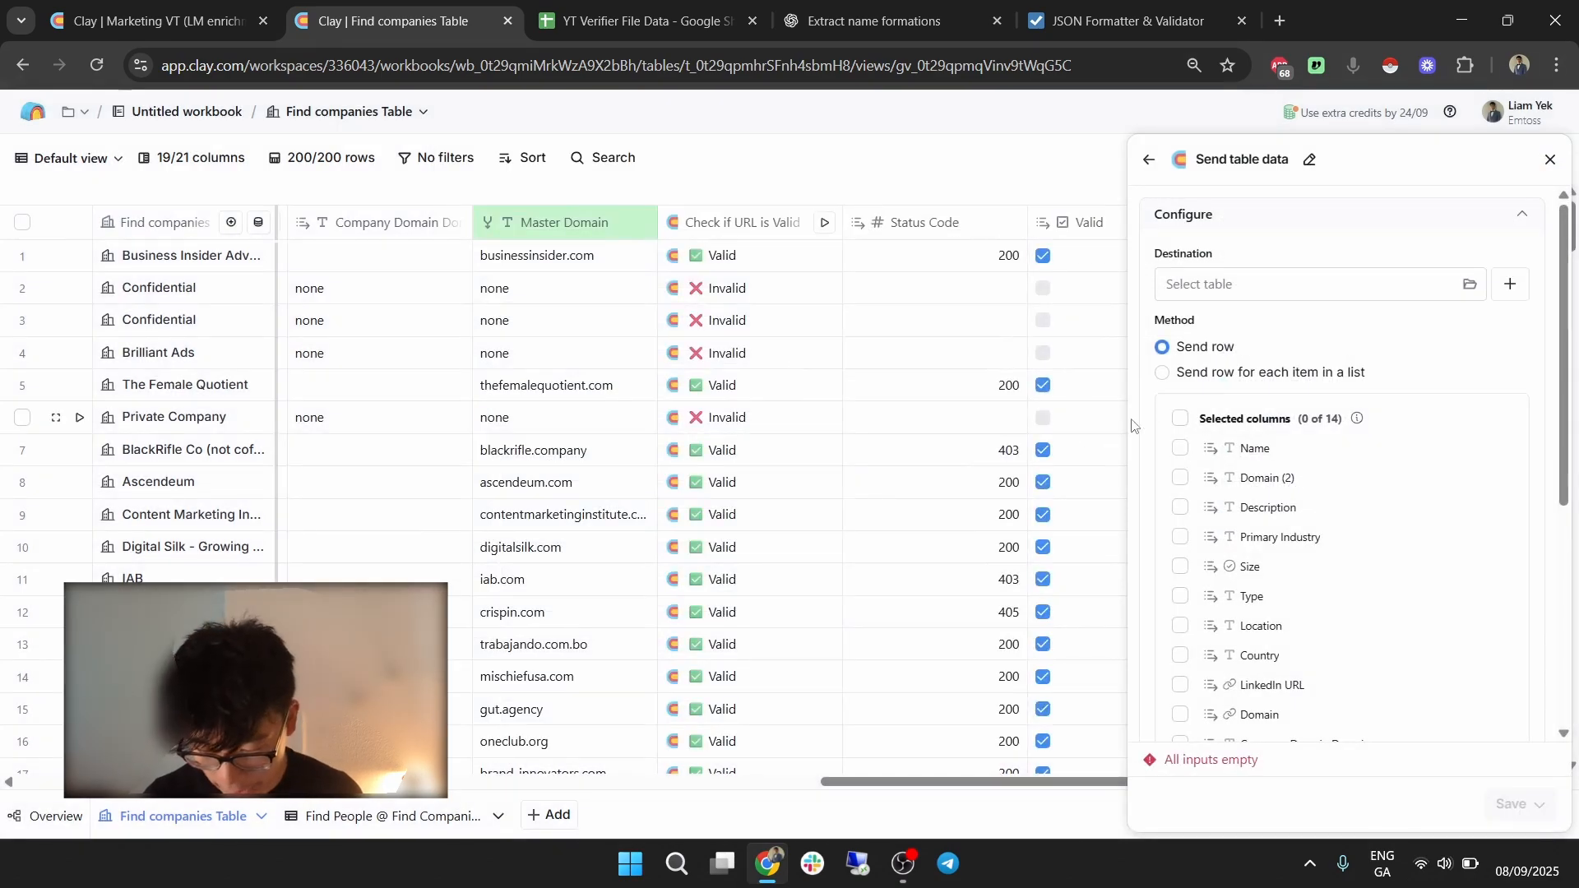
click(1181, 420)
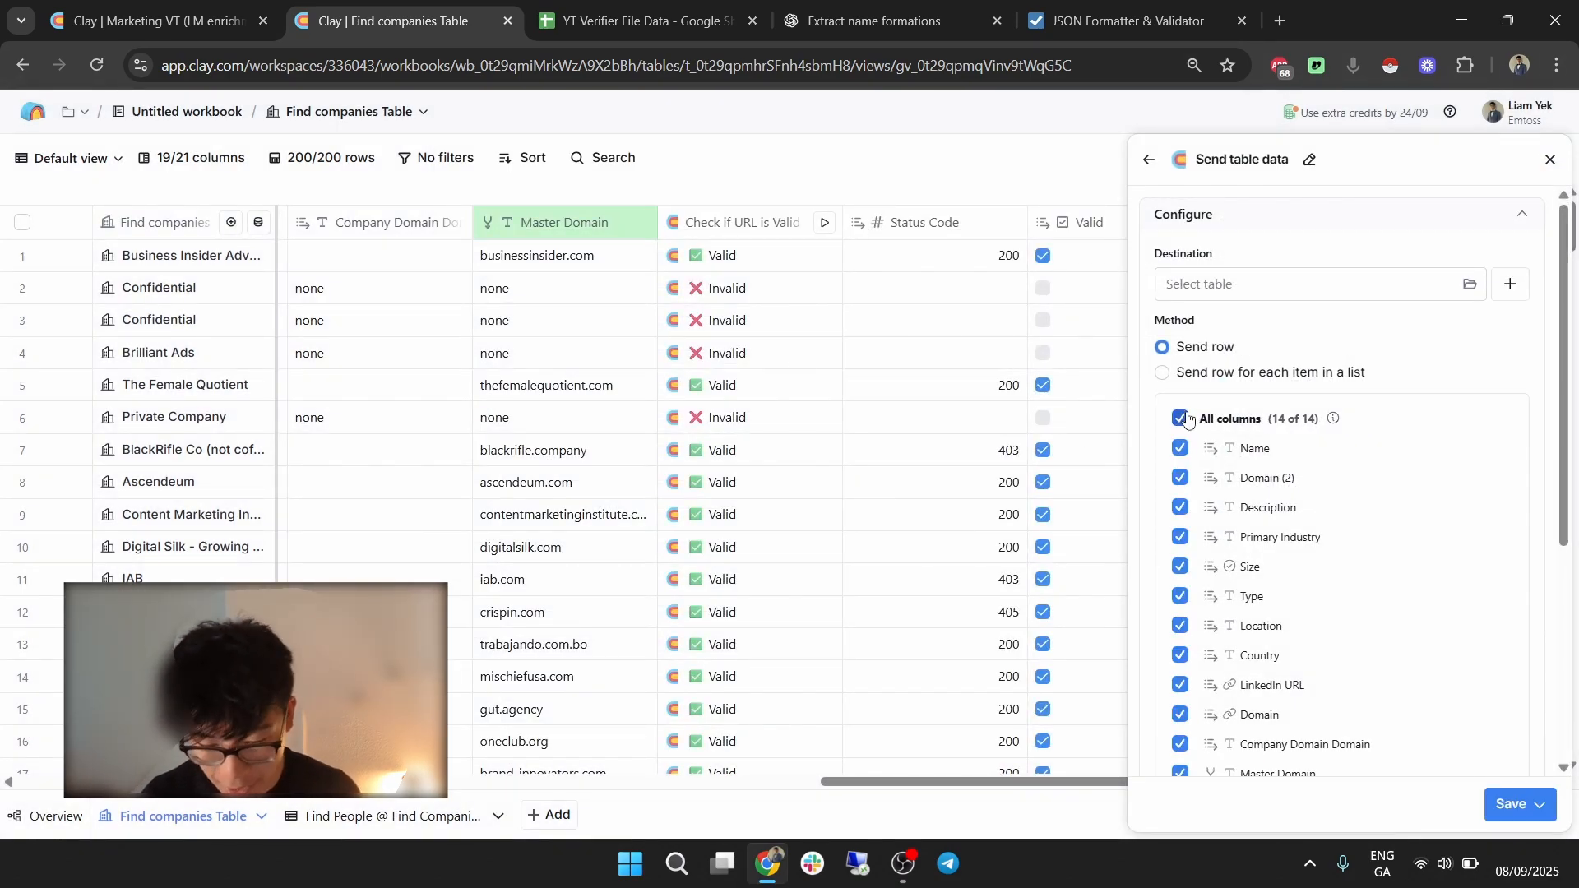
click(1262, 286)
click(794, 317)
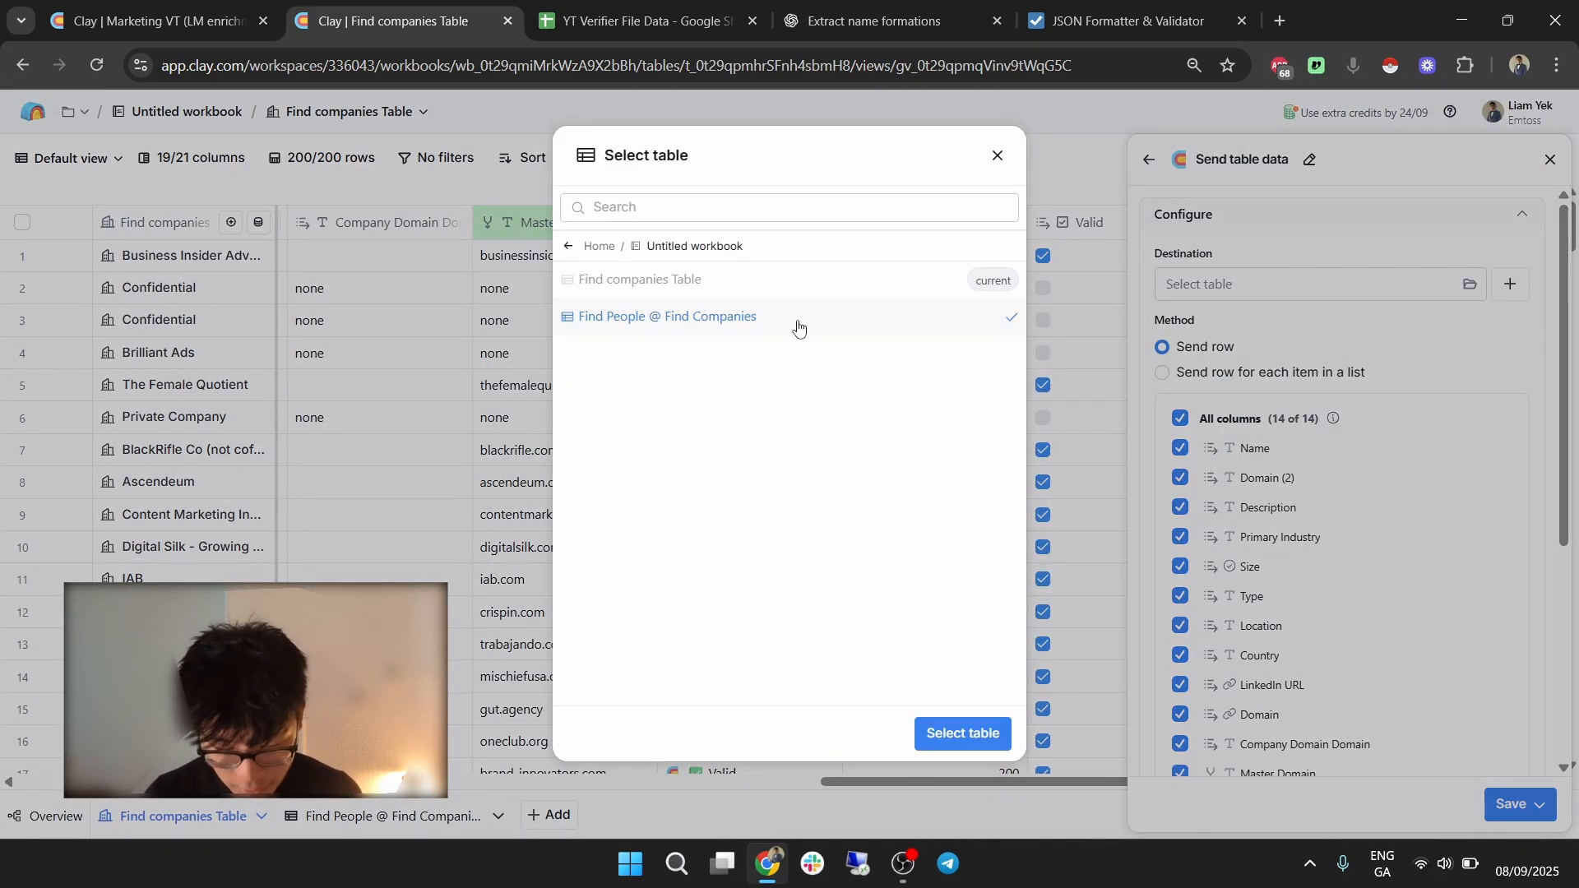
click(991, 735)
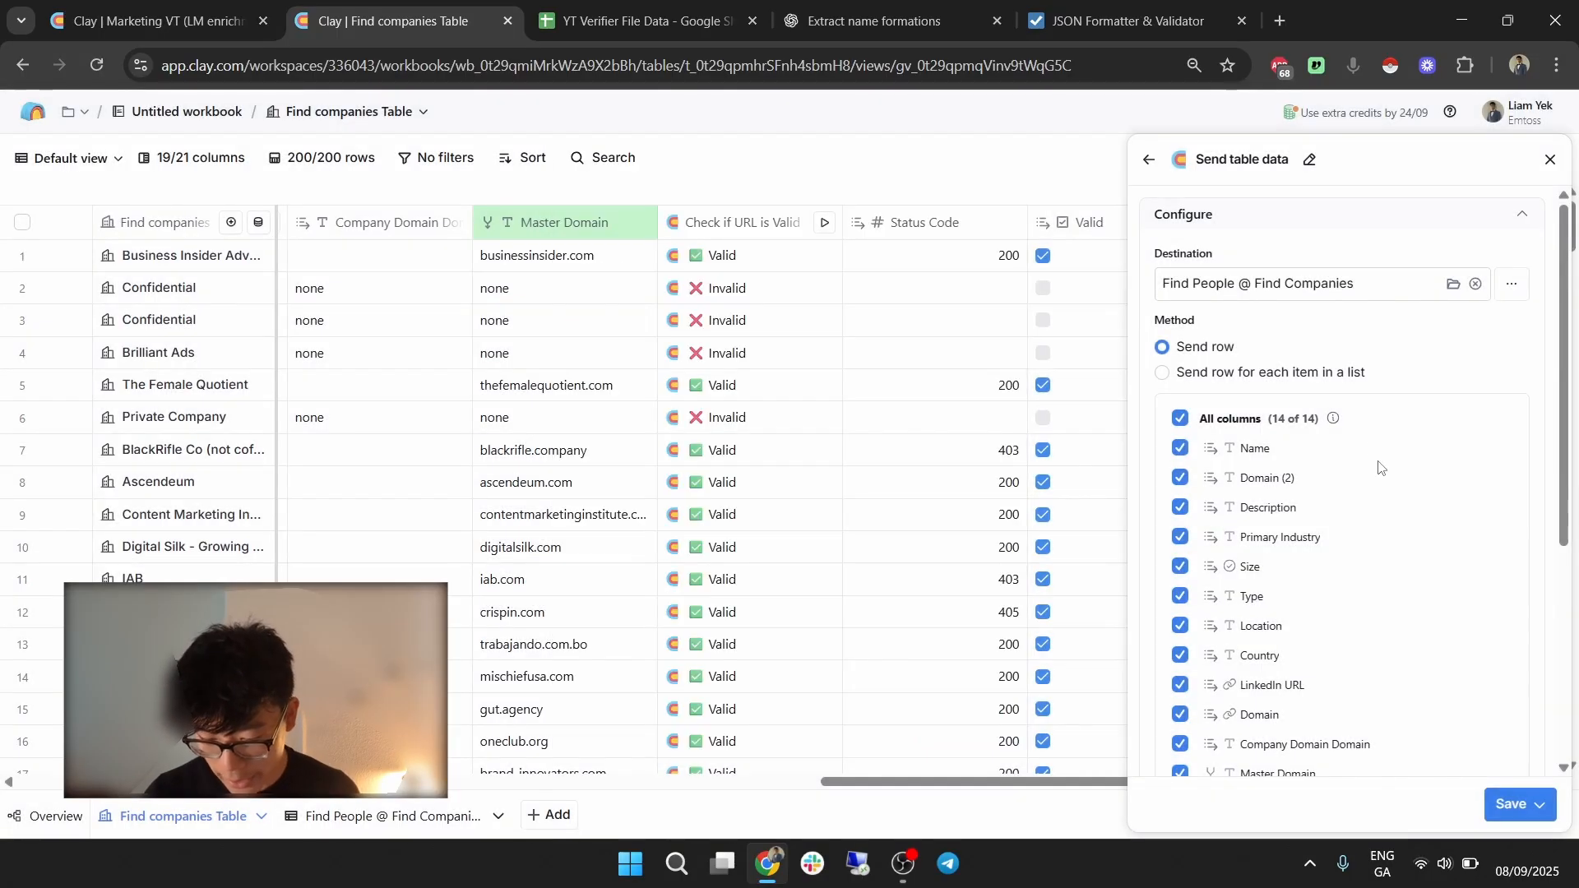
Set the enrichment's run condition to !!{{Leadership Team}}?.personnel_information?.[0].
scroll(1283, 534, down, 5)
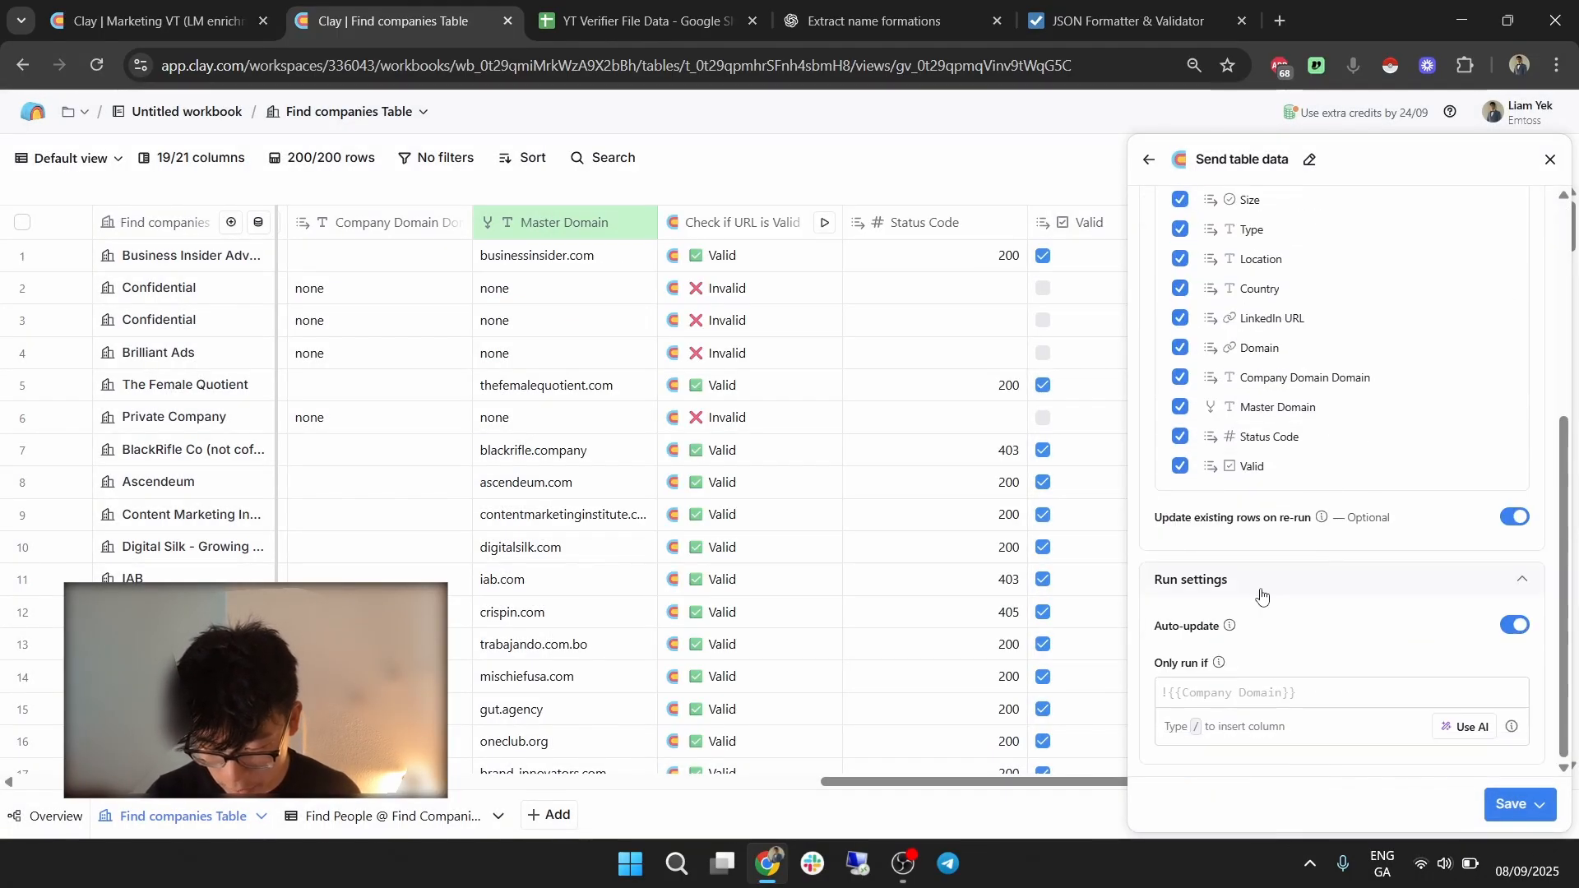
click(1295, 695)
text(!!/)
scroll(1352, 783, down, 2)
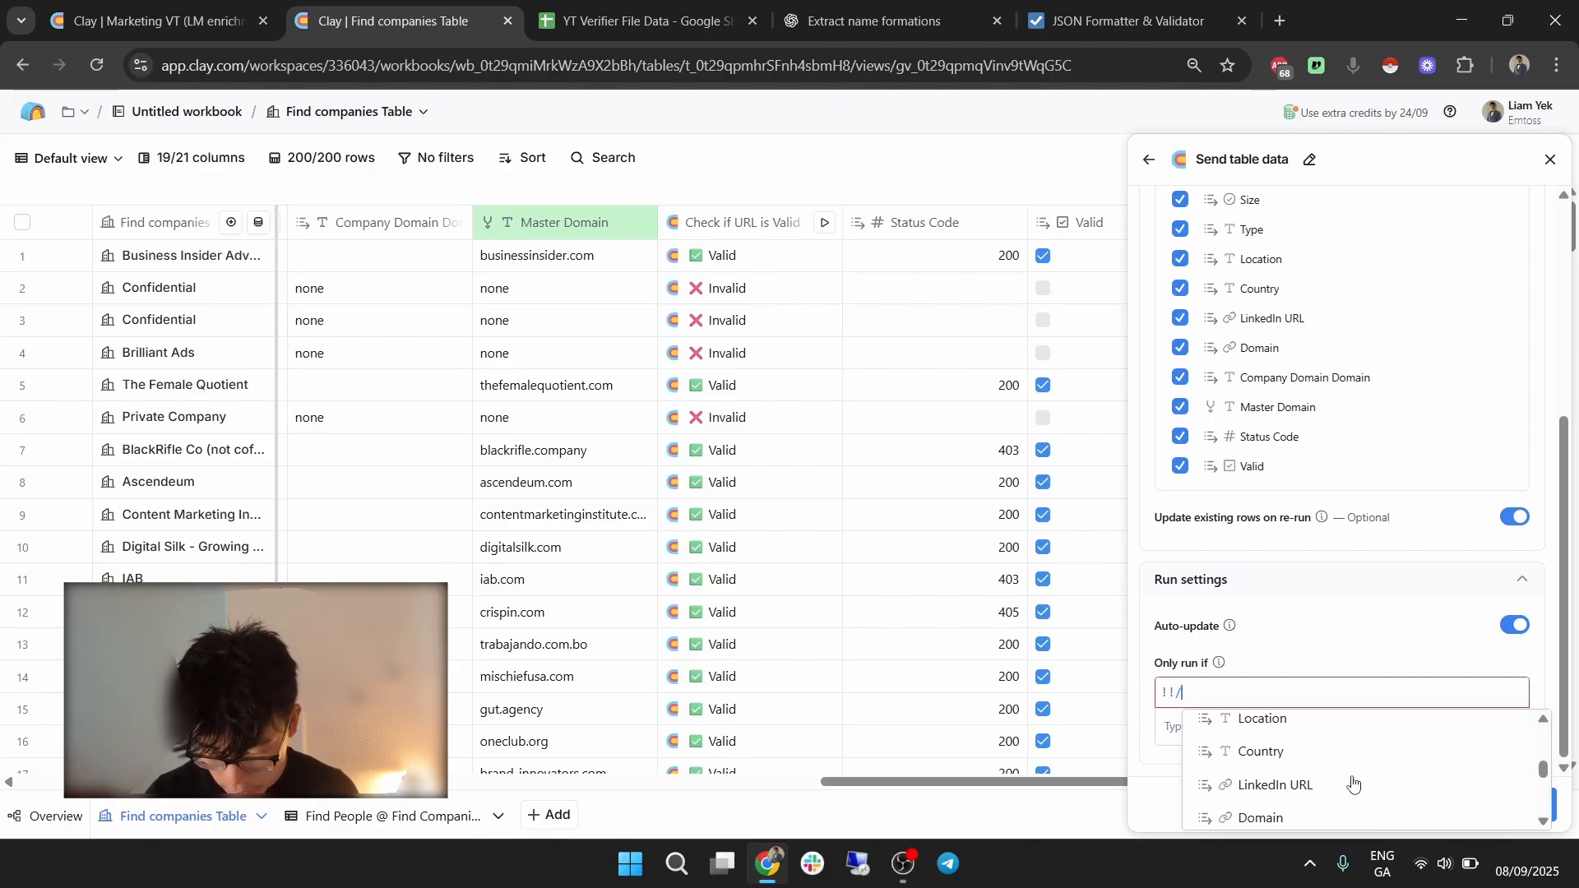
scroll(1350, 782, down, 2)
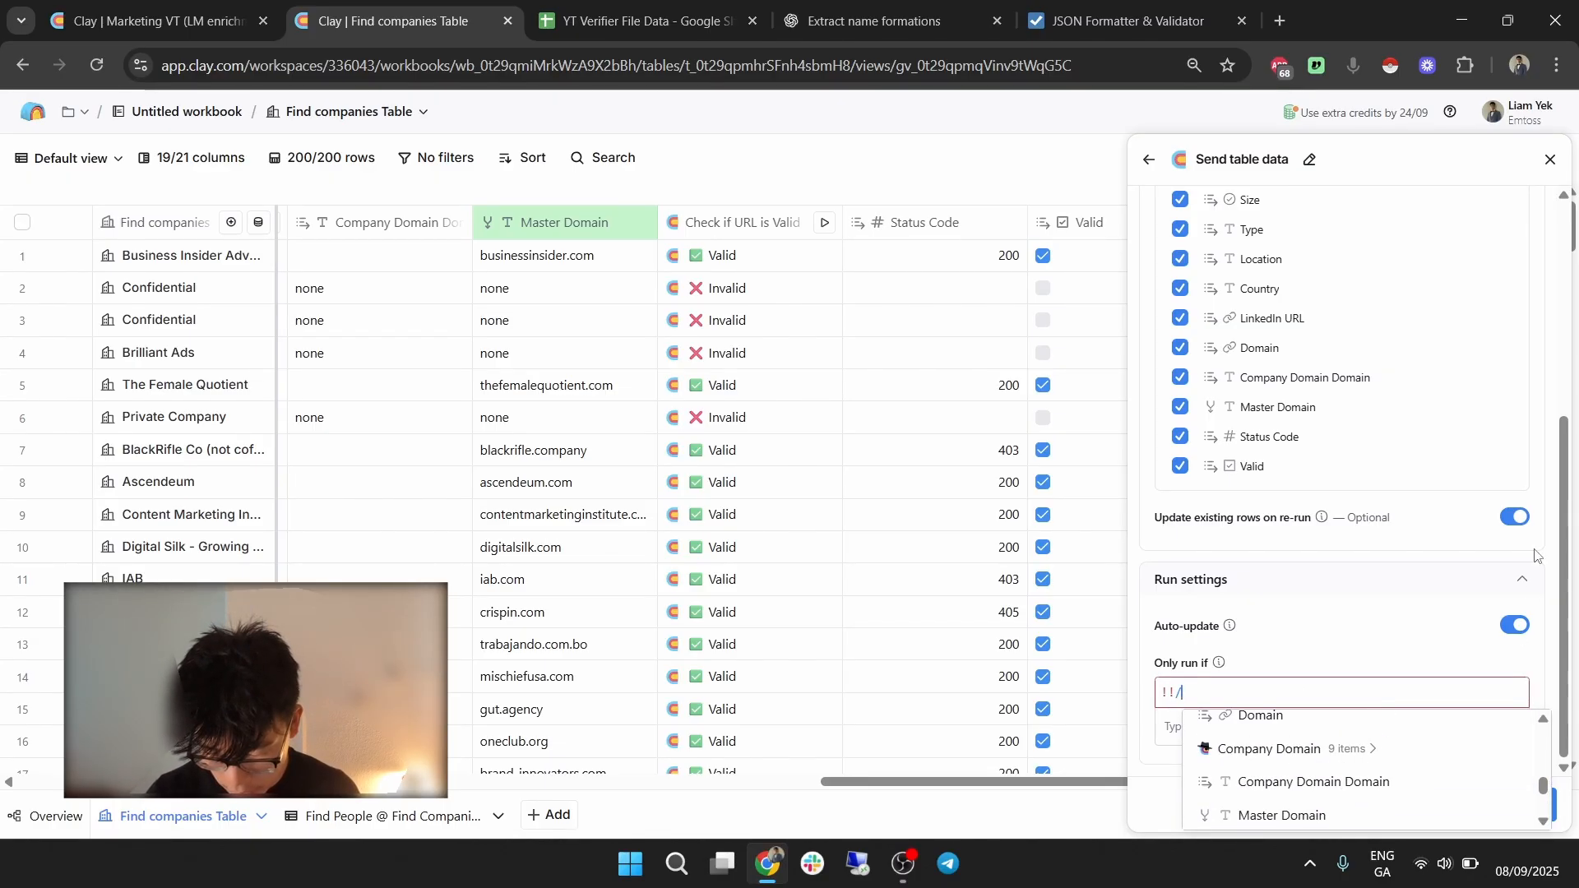
click(1349, 751)
scroll(1315, 790, down, 3)
scroll(1320, 785, down, 4)
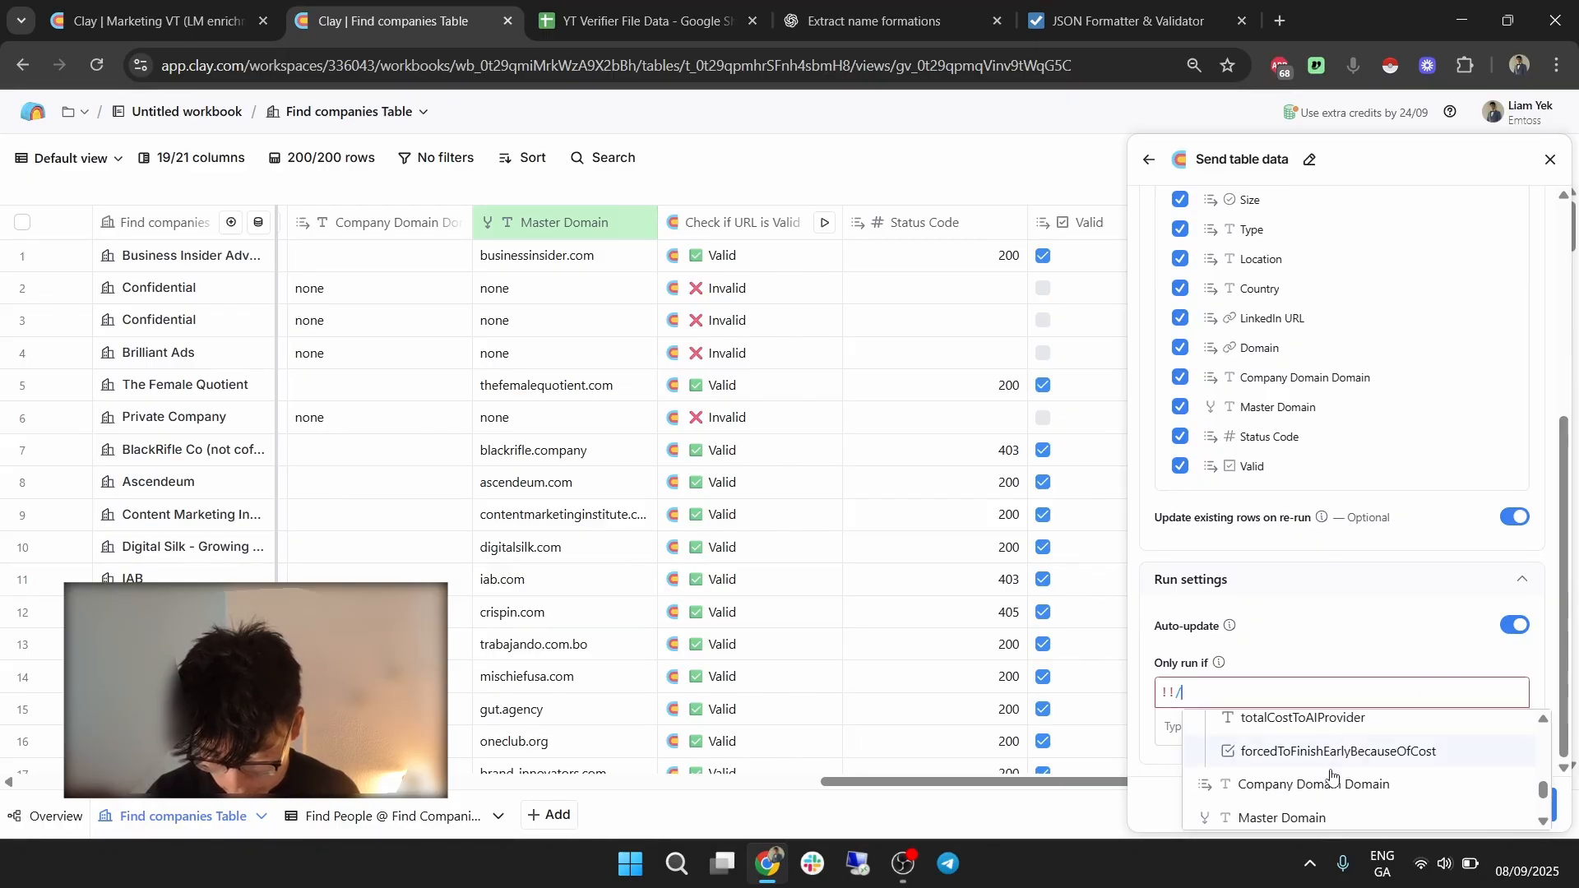
scroll(1341, 777, up, 6)
scroll(1350, 777, down, 5)
scroll(1337, 789, up, 4)
scroll(1334, 789, down, 3)
click(1334, 746)
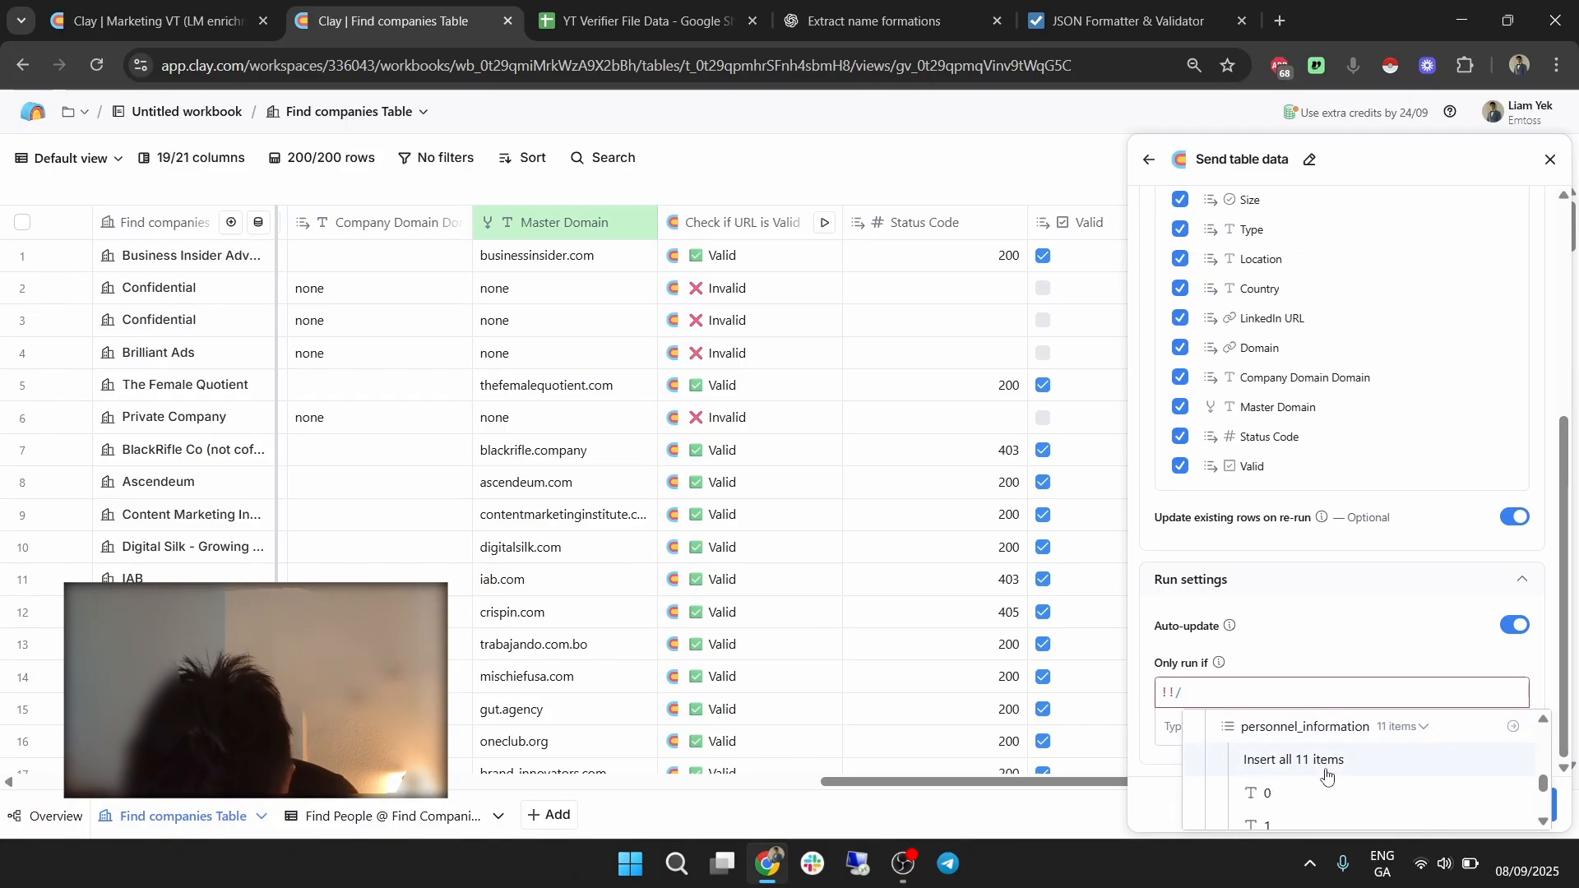
click(1315, 793)
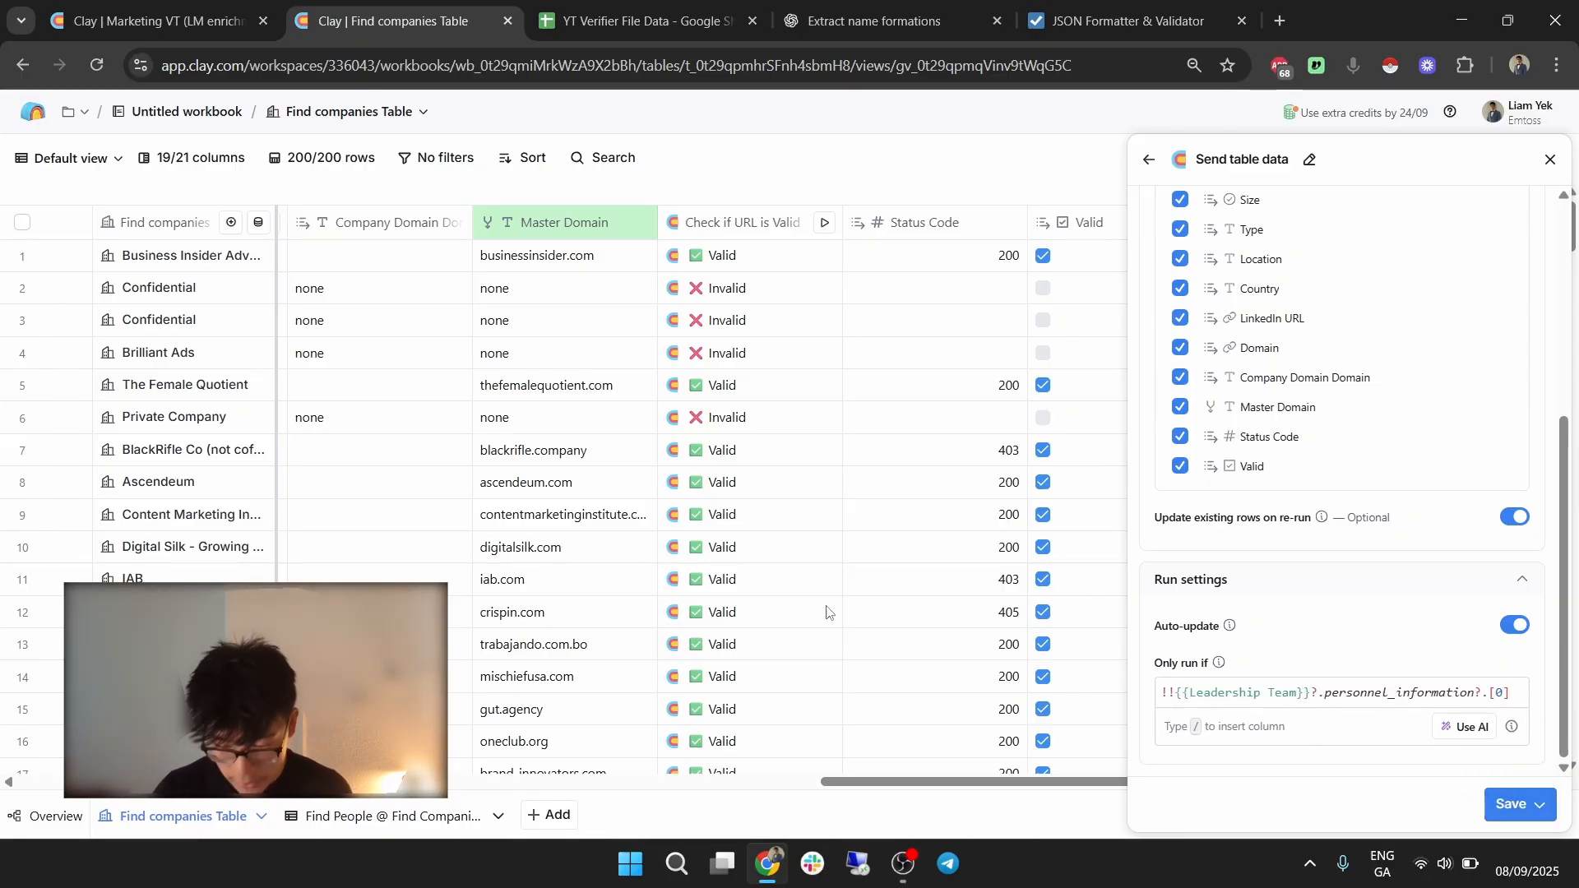
Check the Leadership Team results in the table, and save the Send table data enrichment and run it on 10 rows.
scroll(775, 568, right, 3)
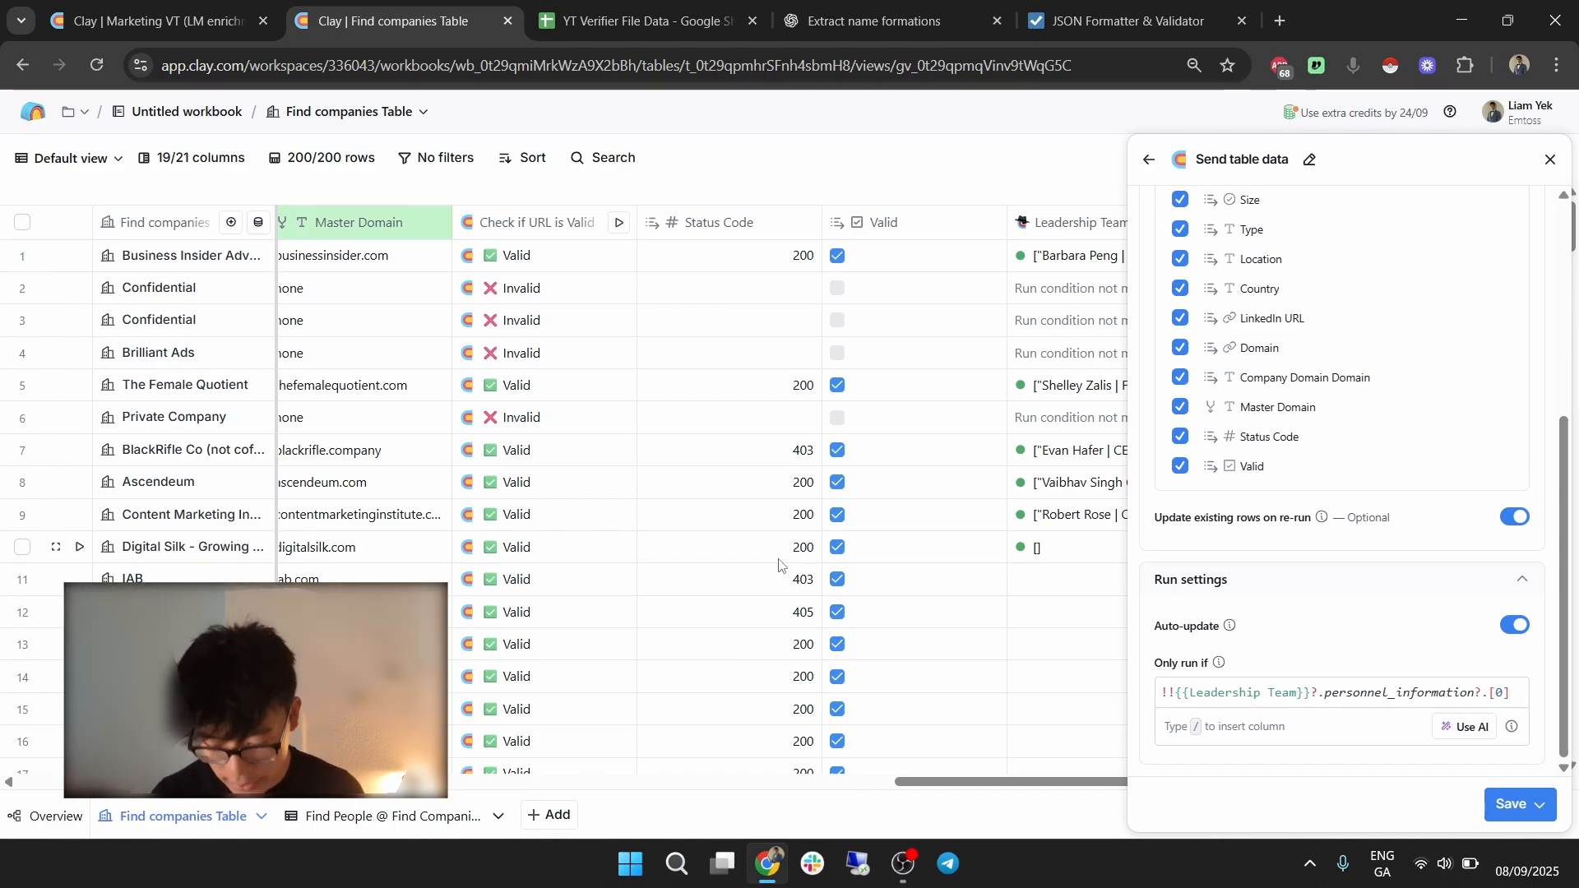
click(1539, 805)
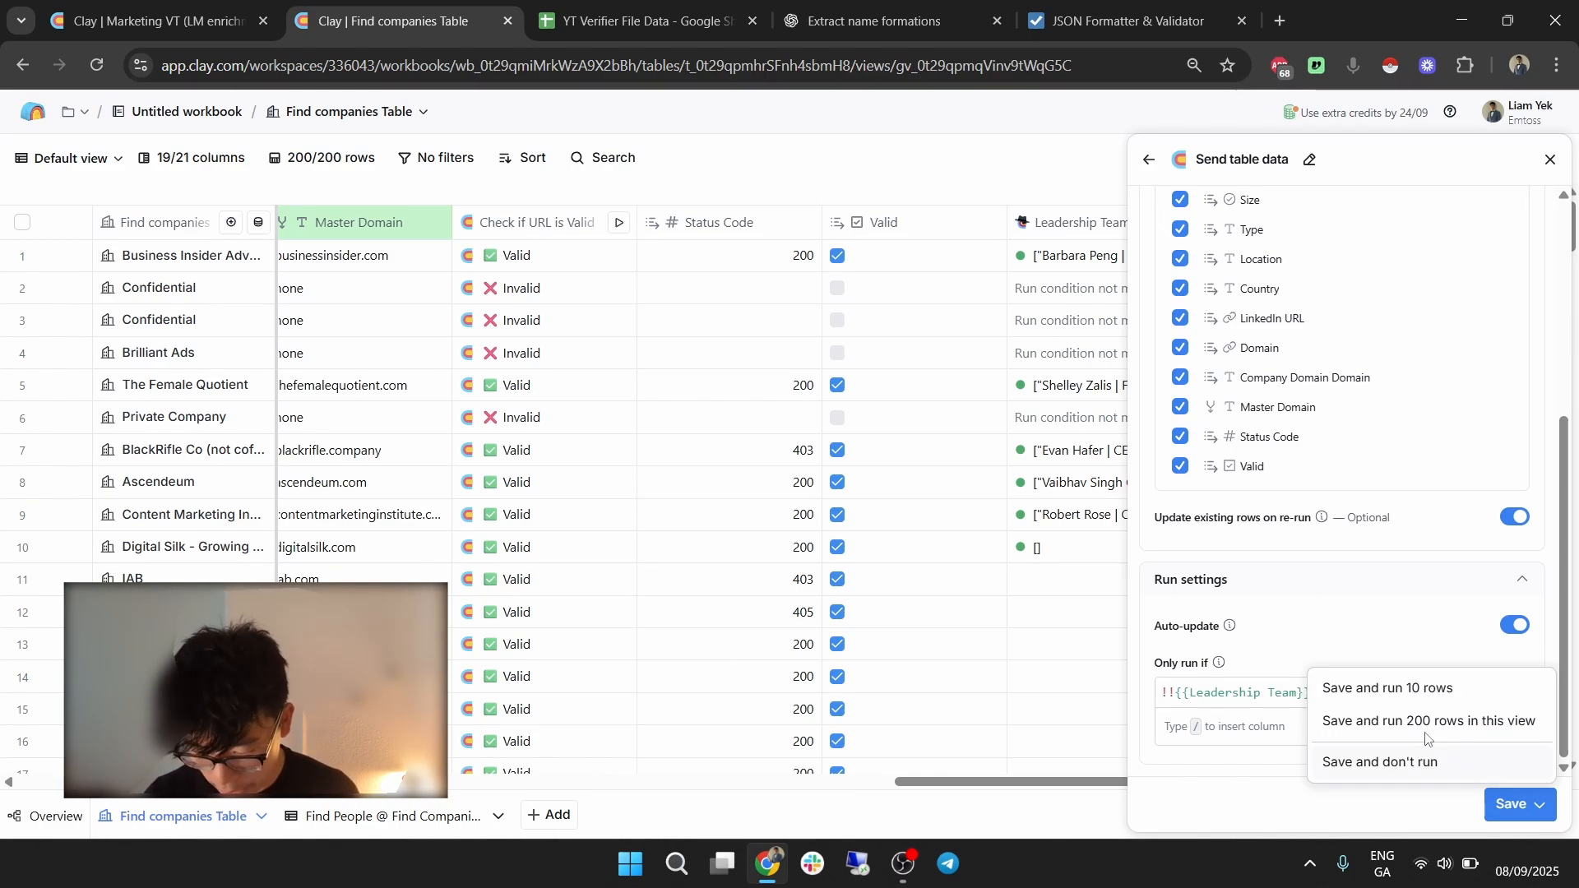
click(1417, 691)
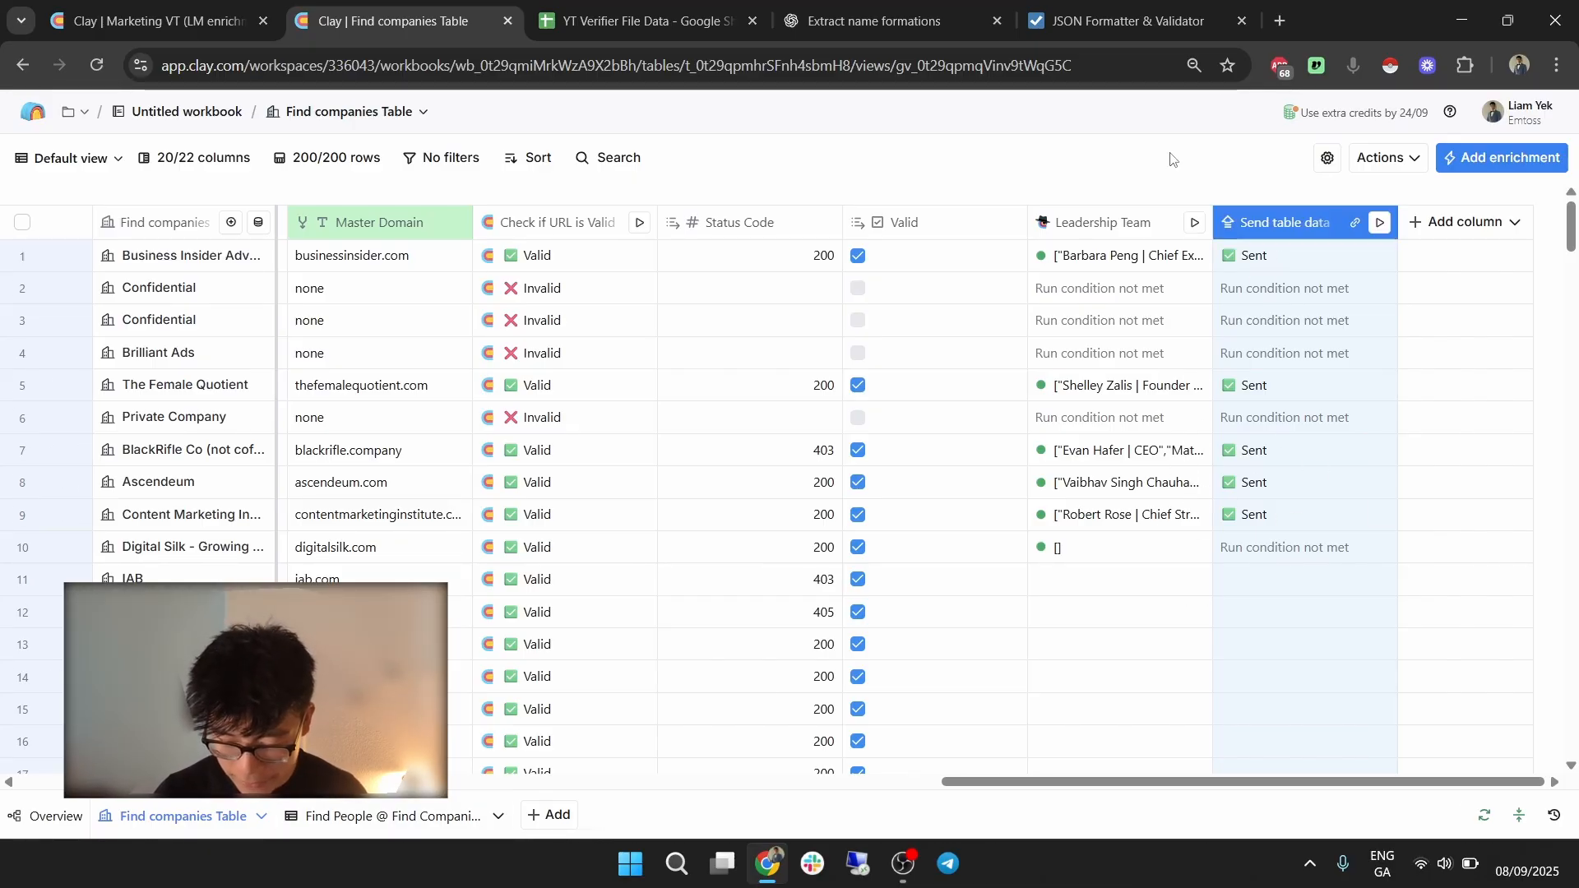
Delete all rows from the Find People @ Find Companies table.
click(339, 822)
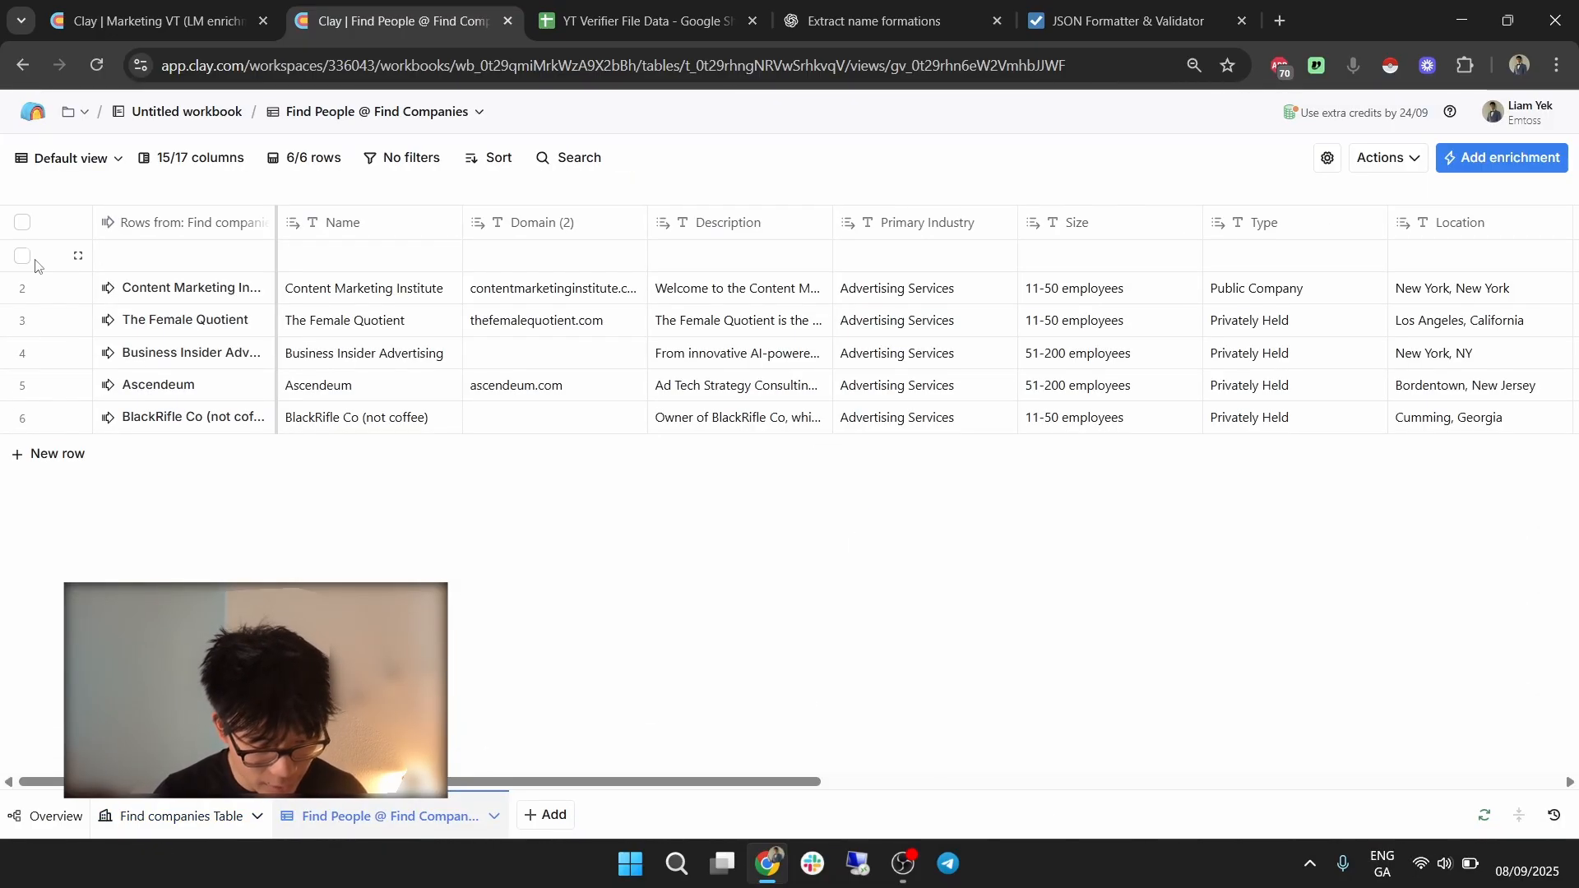
click(22, 222)
click(1522, 158)
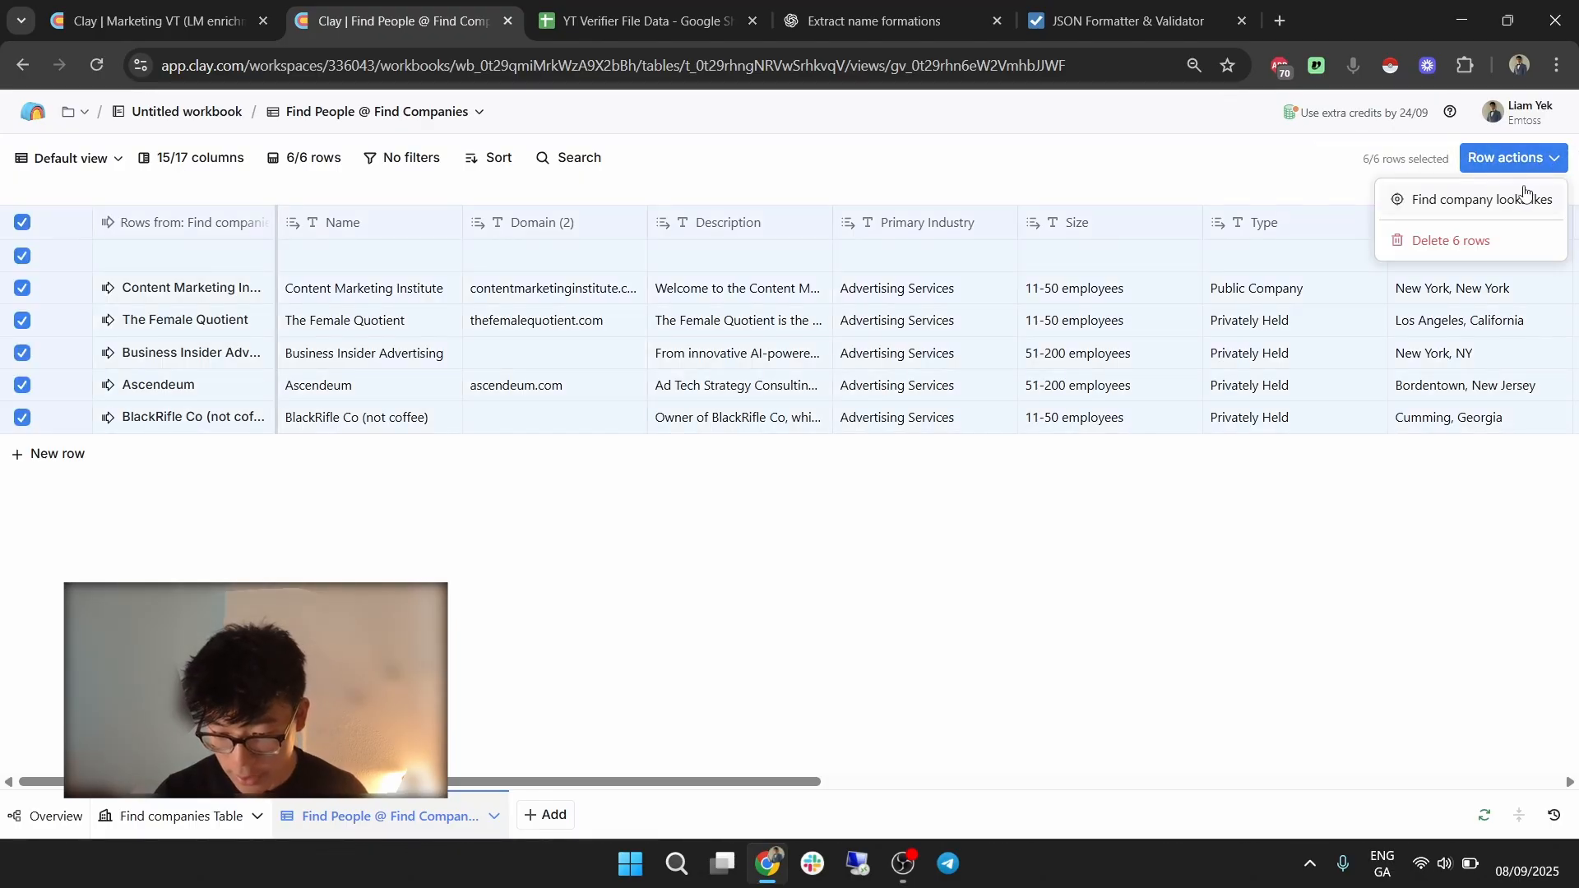
click(1451, 240)
click(968, 356)
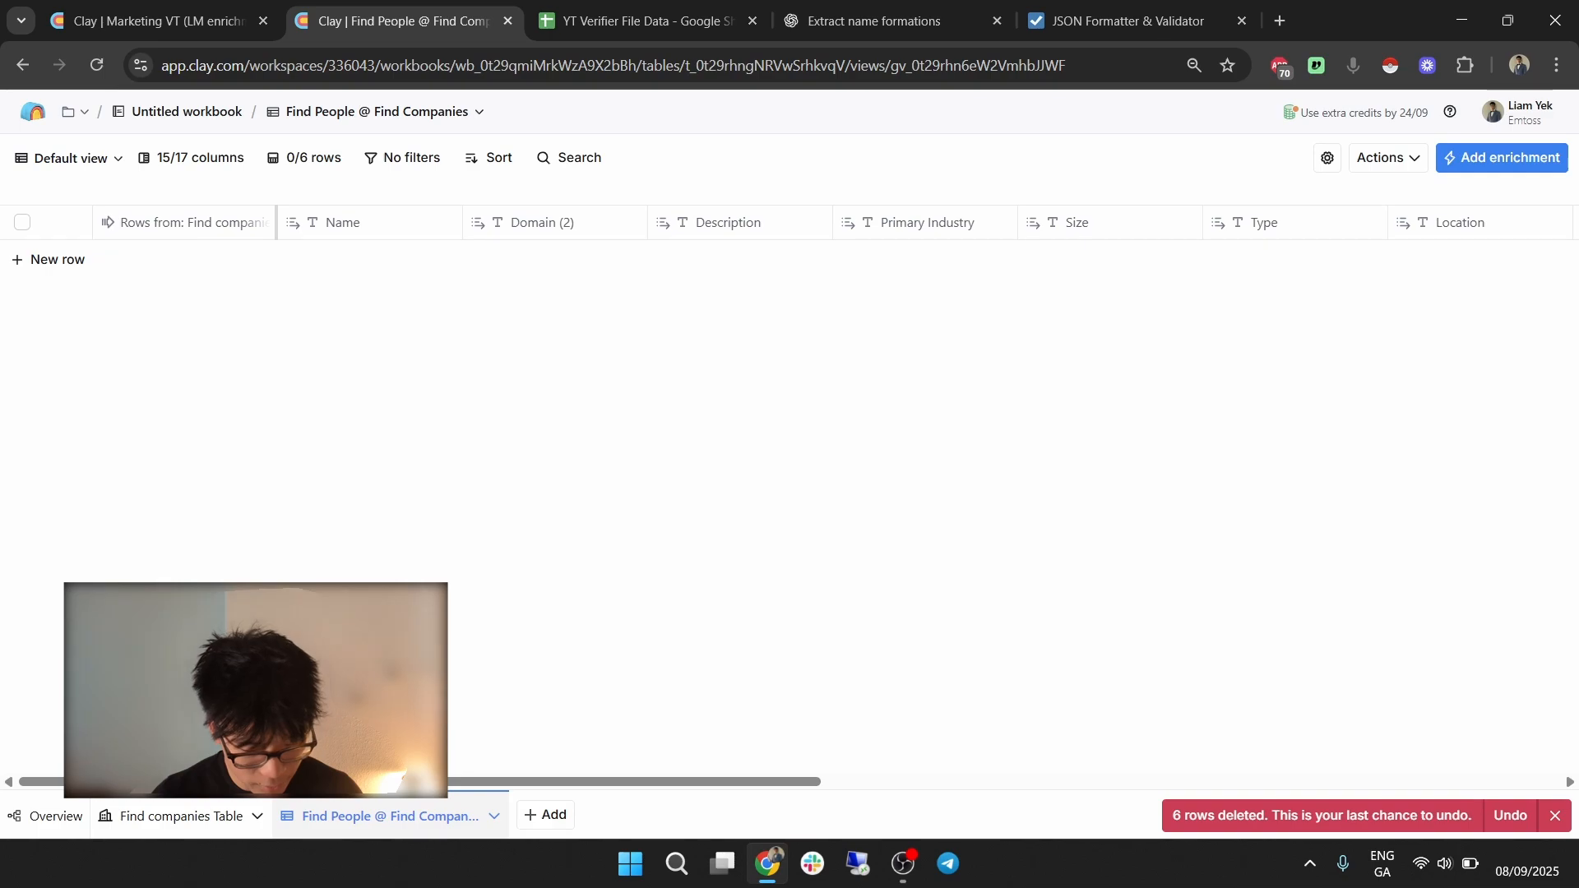
In Find companies Table, change the Send table data column's method to Send row for each item in a list.
click(190, 810)
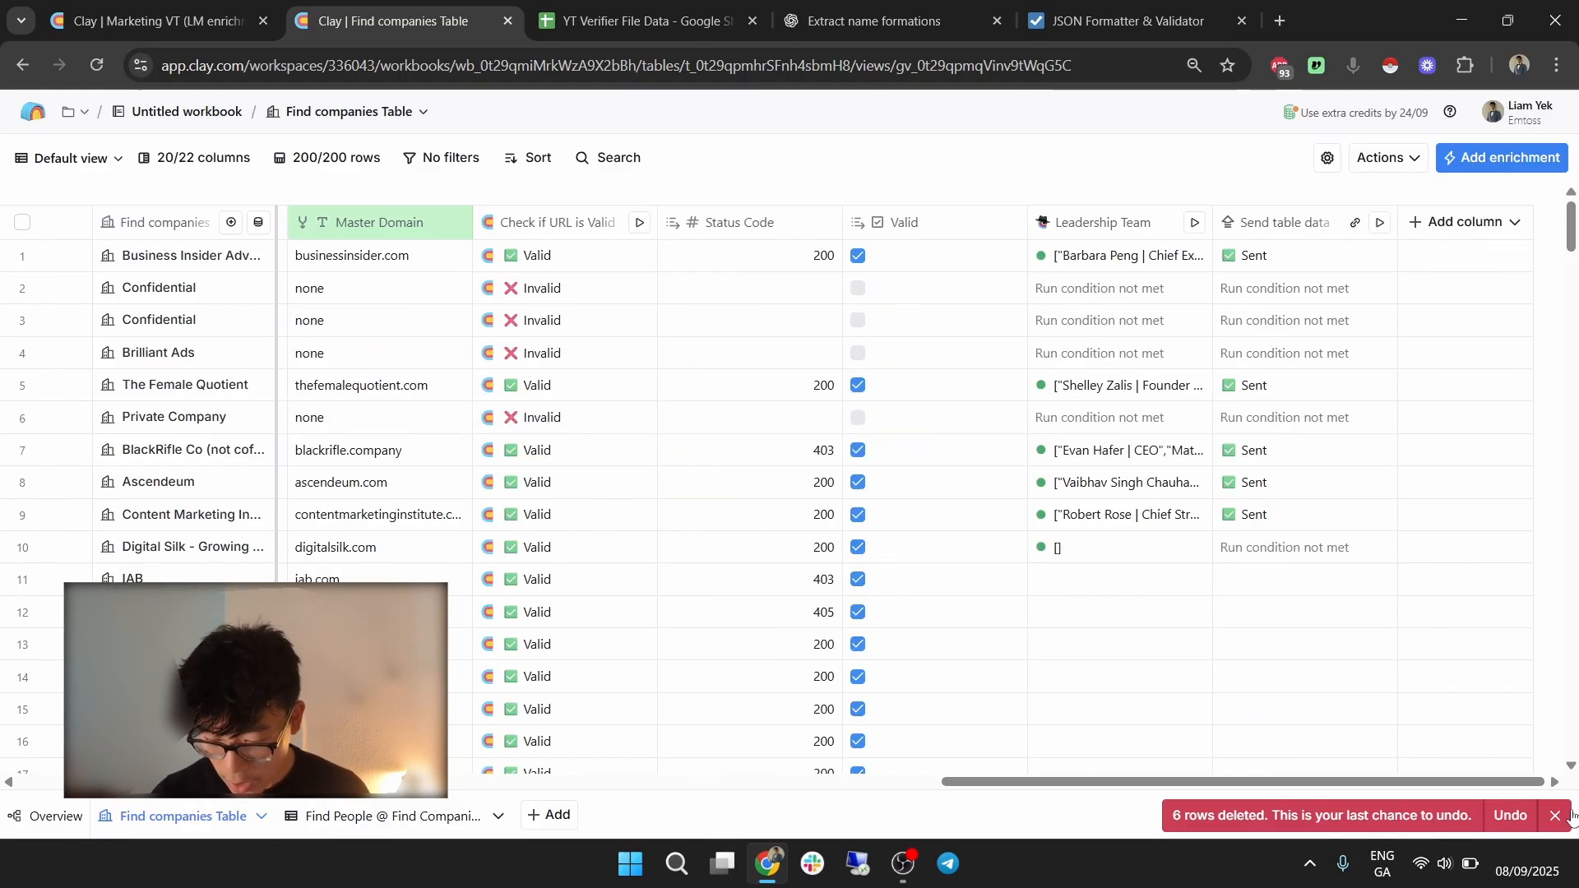
click(1287, 222)
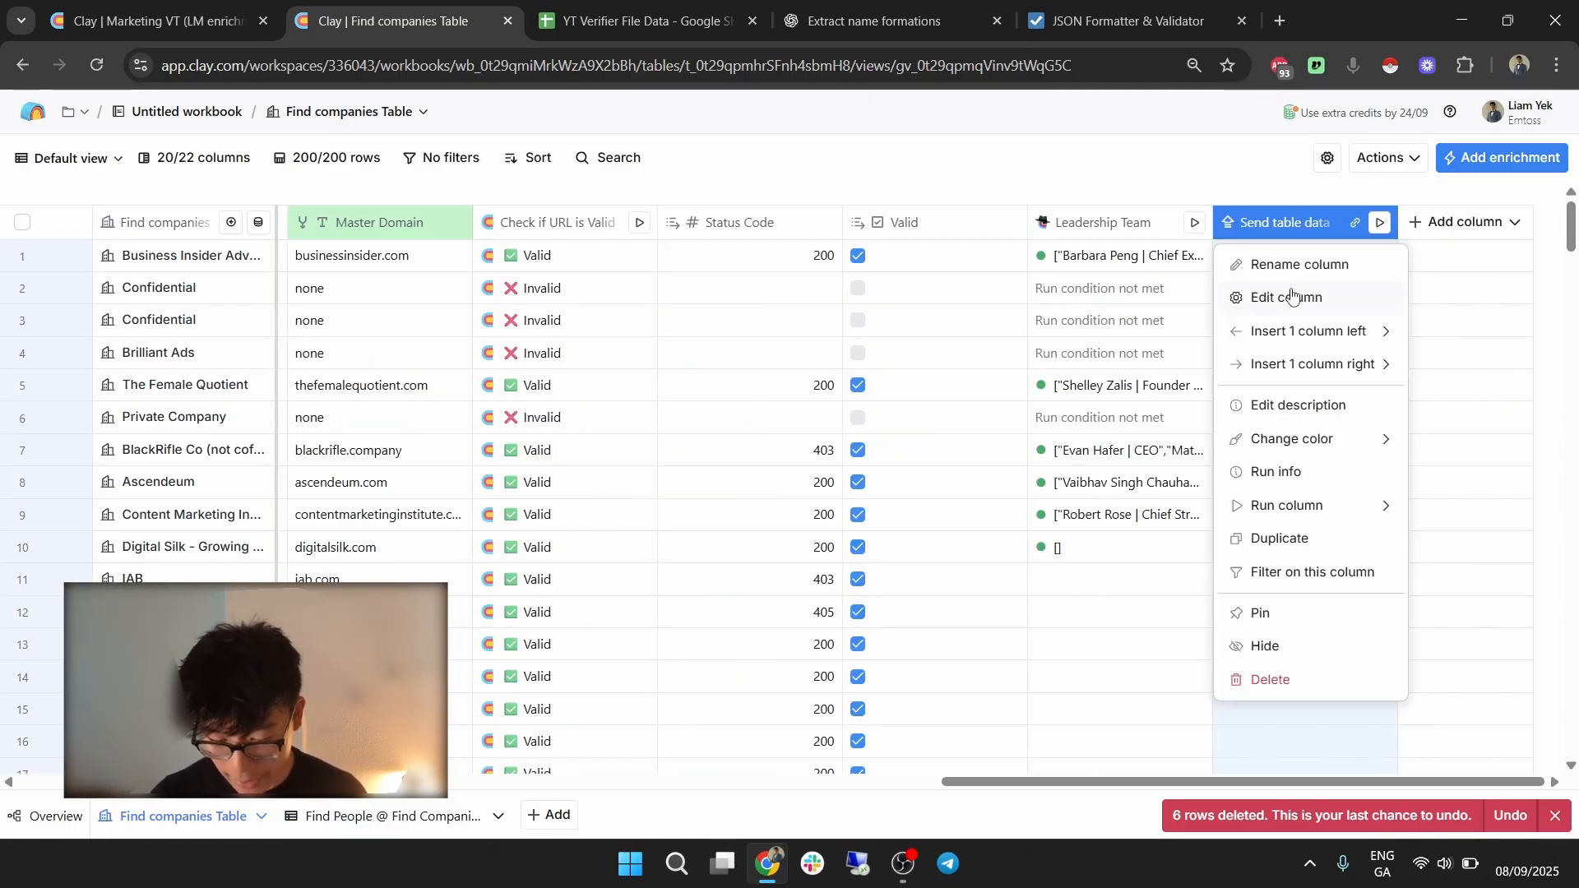
click(1292, 297)
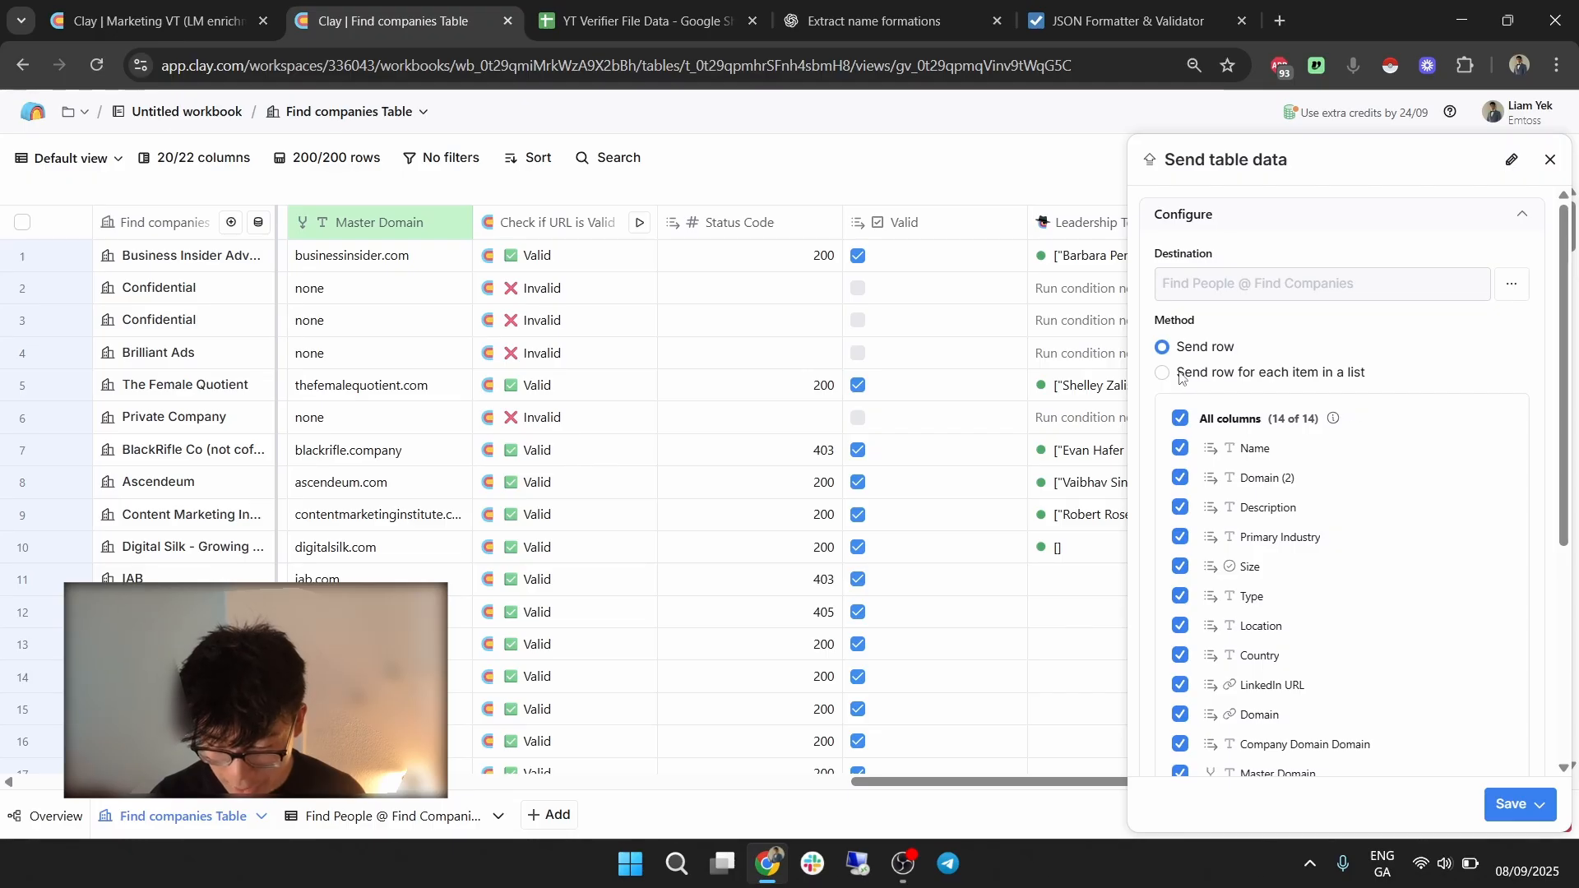
click(1166, 381)
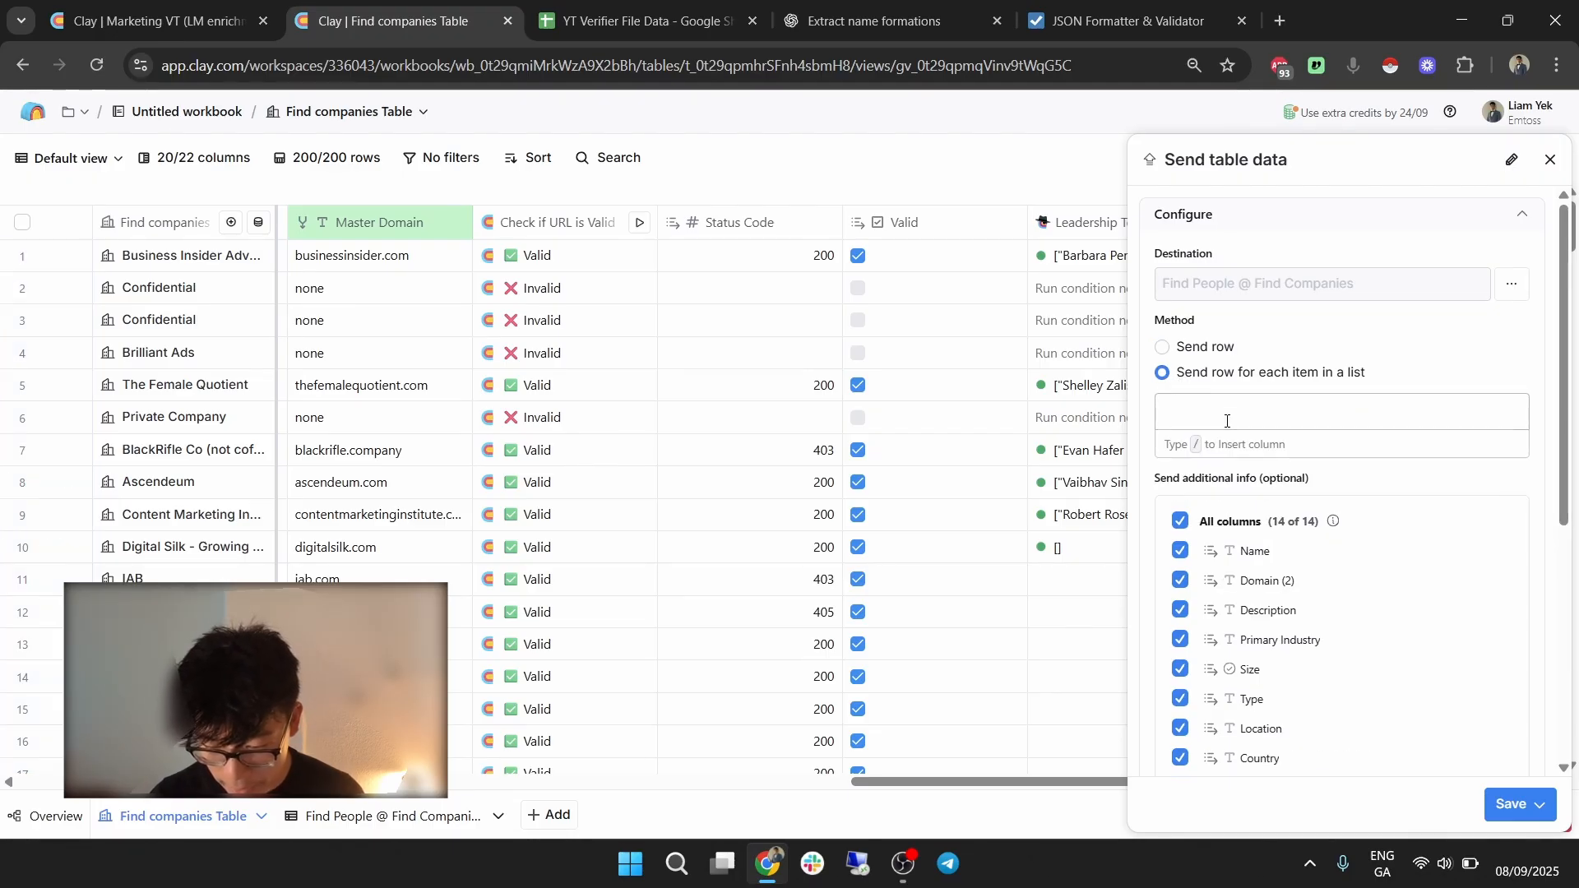
Use the Leadership Team column's personnel_information as the list to send, and save and run 10 rows.
click(1227, 422)
text(/)
scroll(1375, 658, down, 3)
scroll(1375, 695, down, 5)
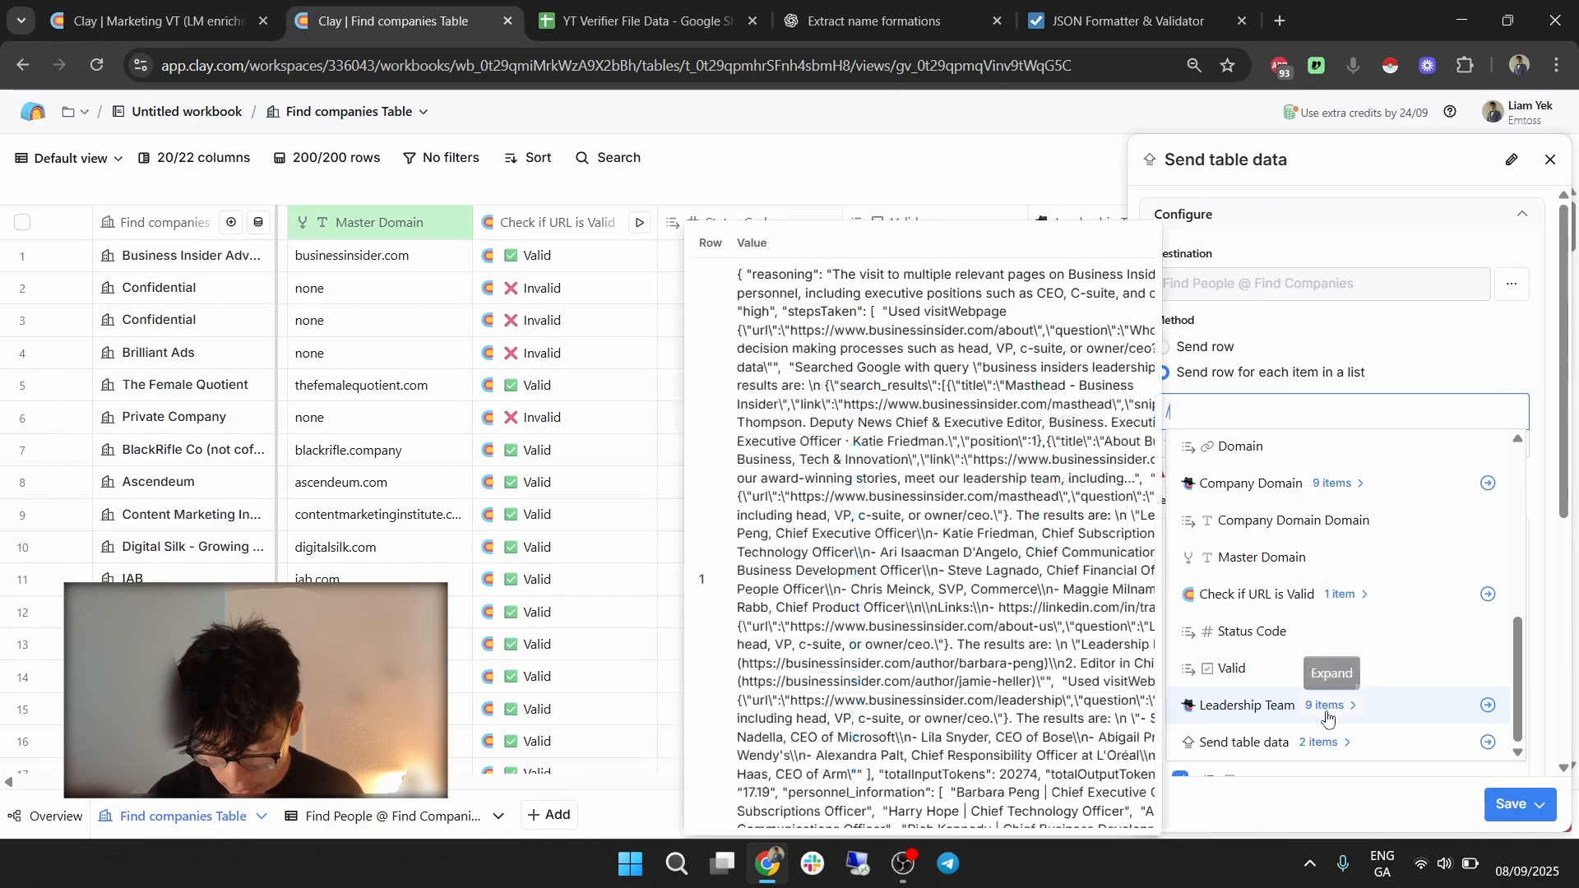
click(1327, 701)
scroll(1340, 708, down, 7)
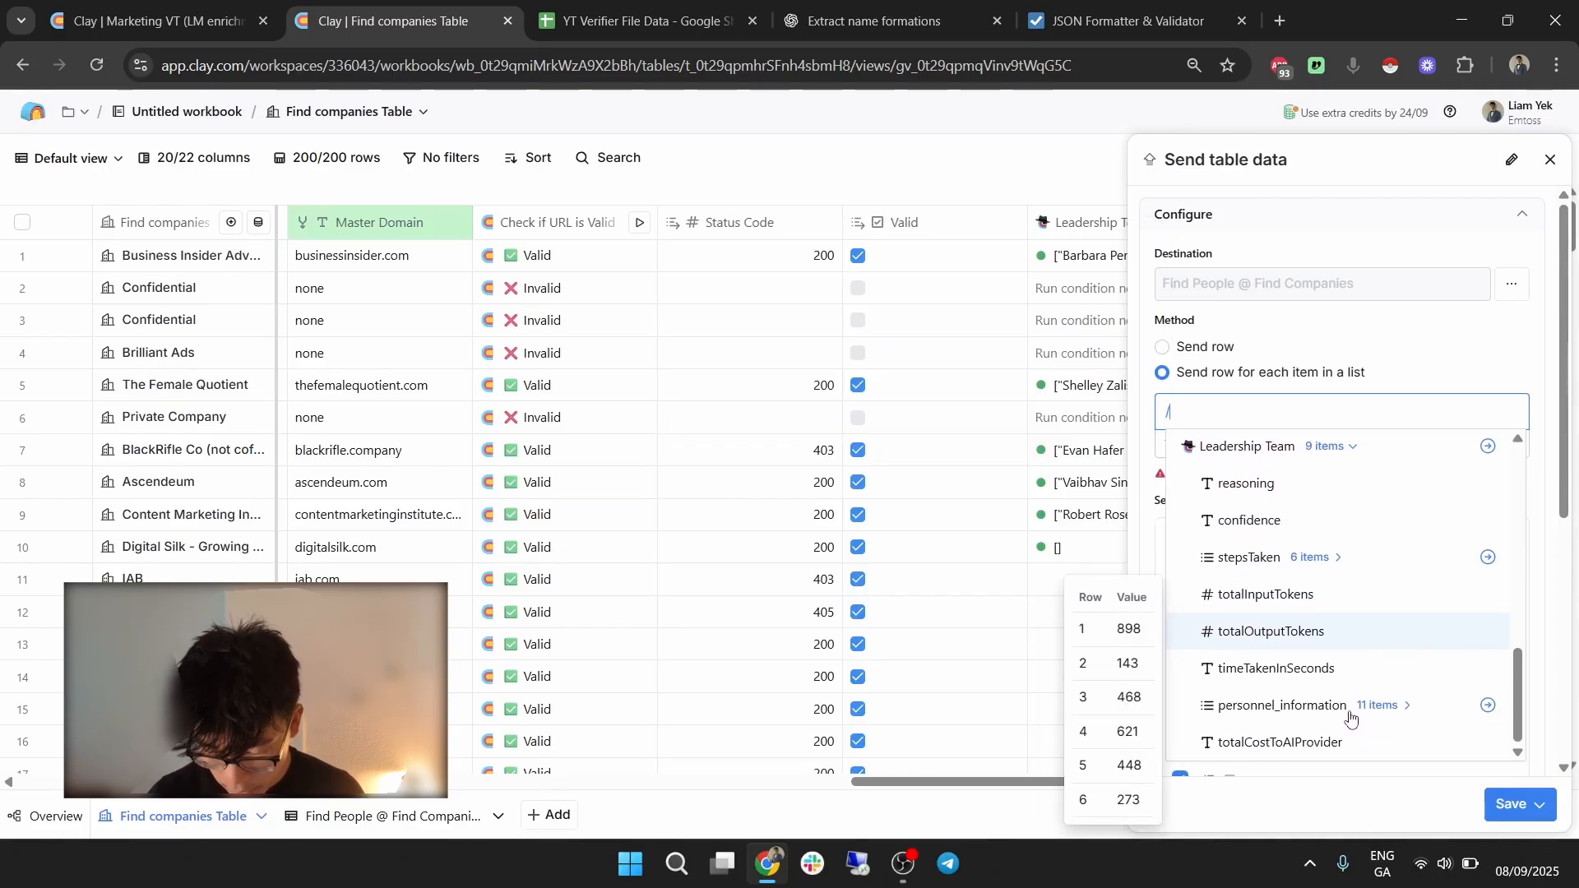
click(1487, 705)
click(1538, 805)
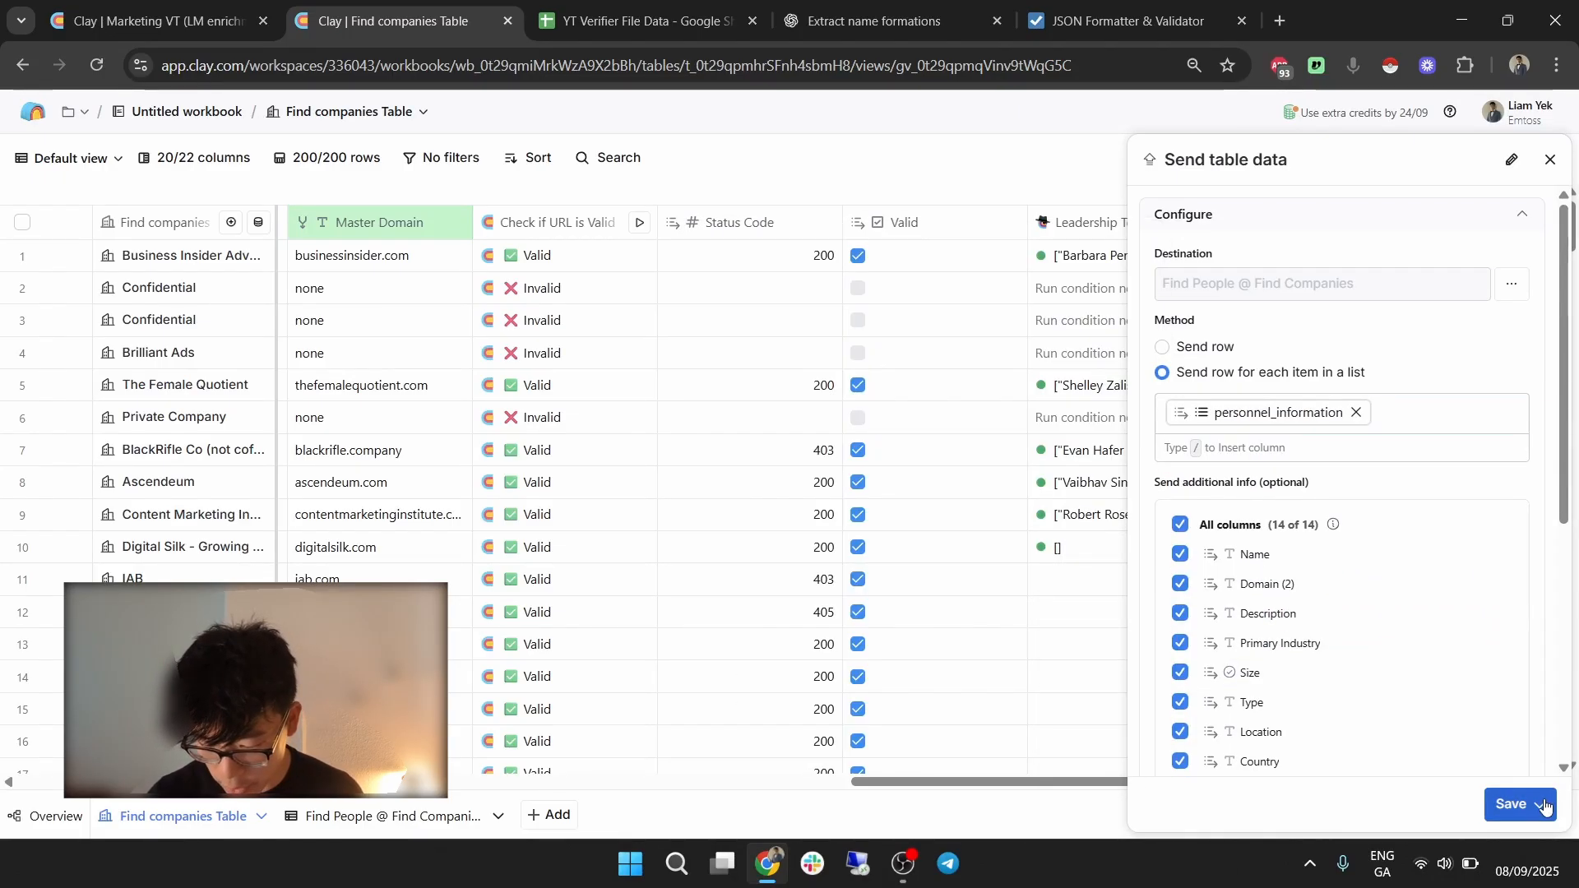
click(1388, 688)
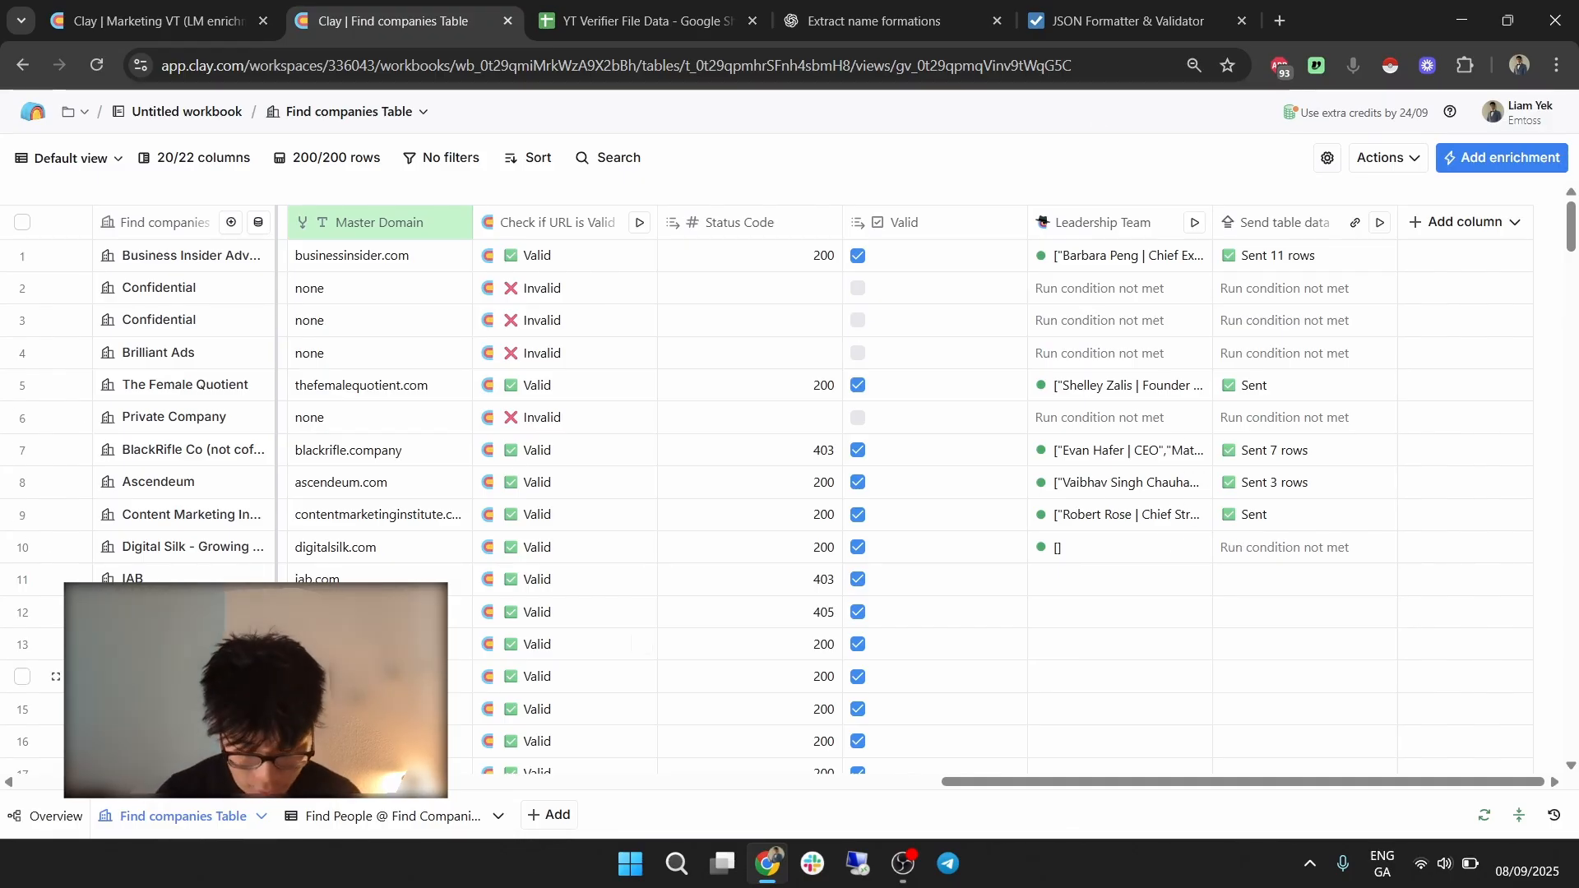
Examine the rows received in the Find People @ Find Companies table and the cell details of the second row.
click(411, 822)
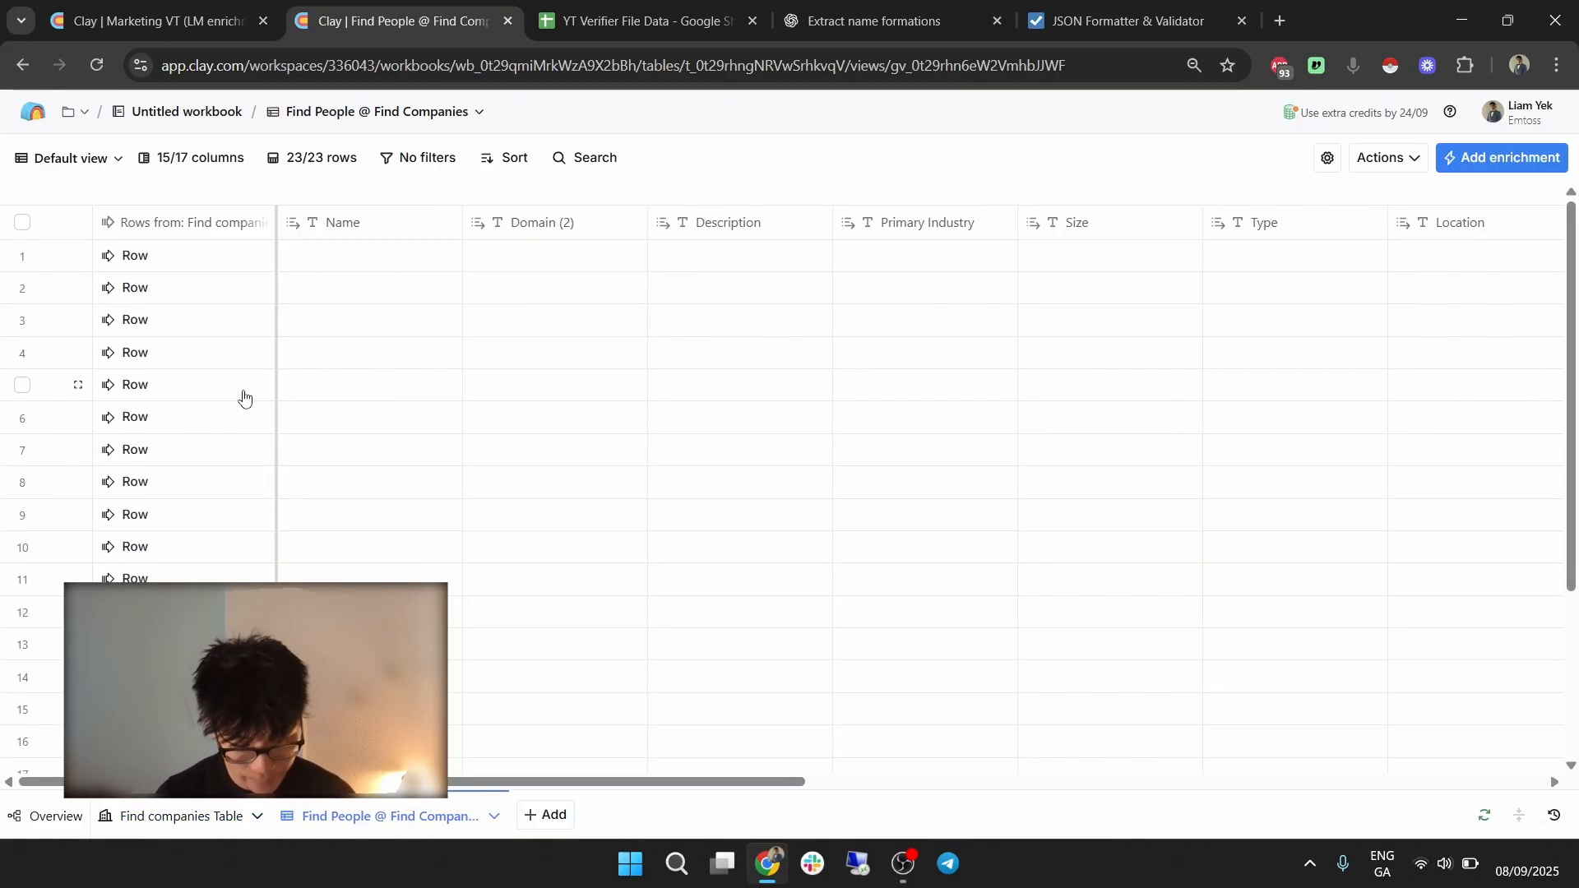
scroll(957, 518, down, 3)
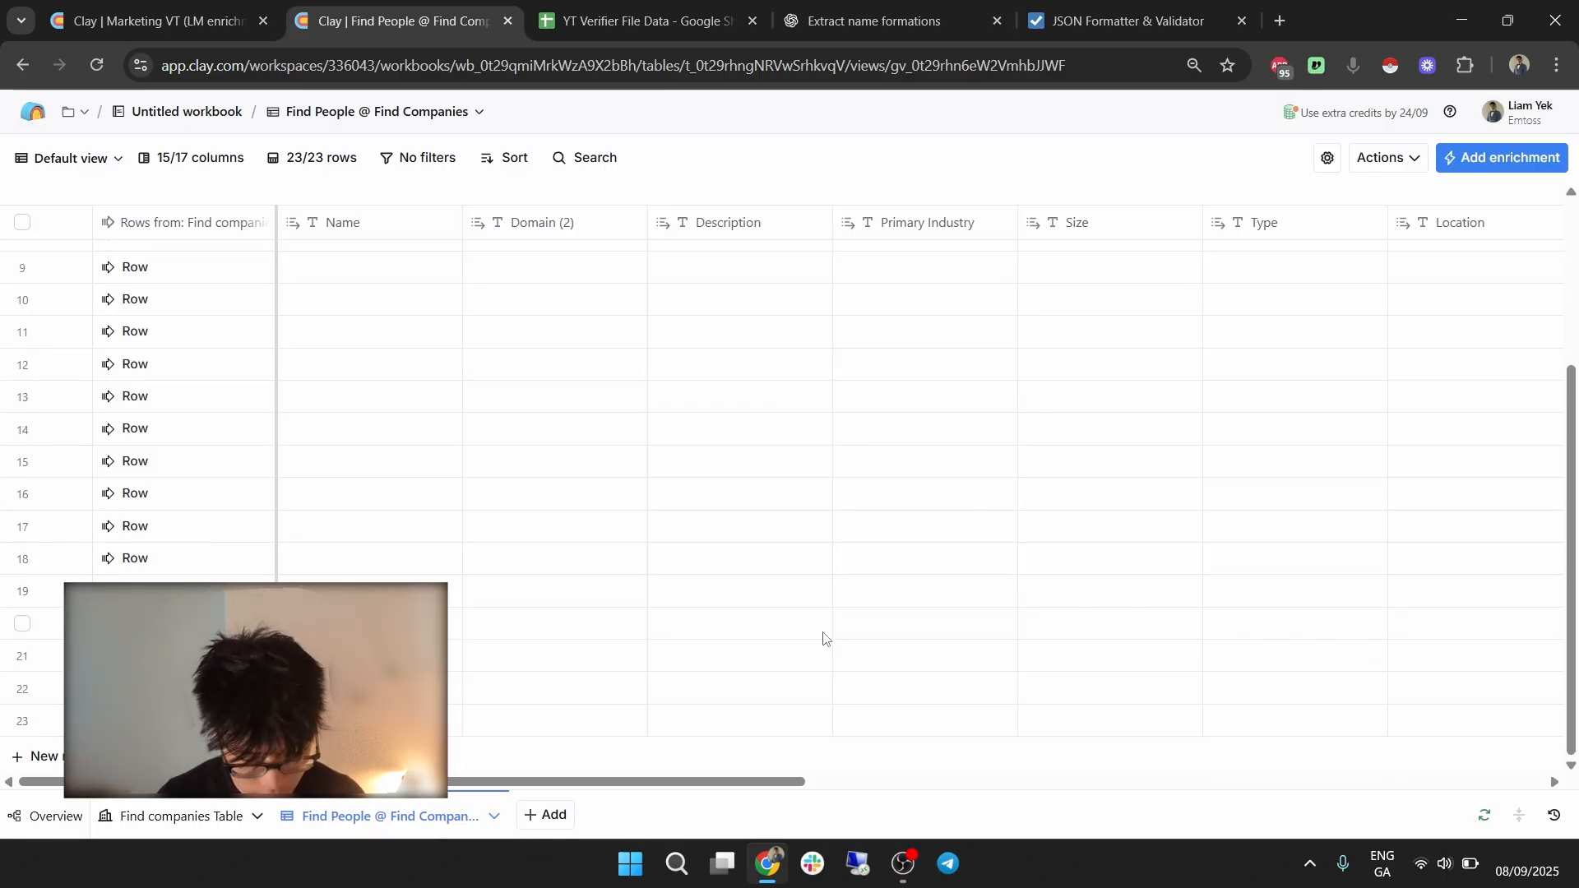
scroll(352, 470, up, 3)
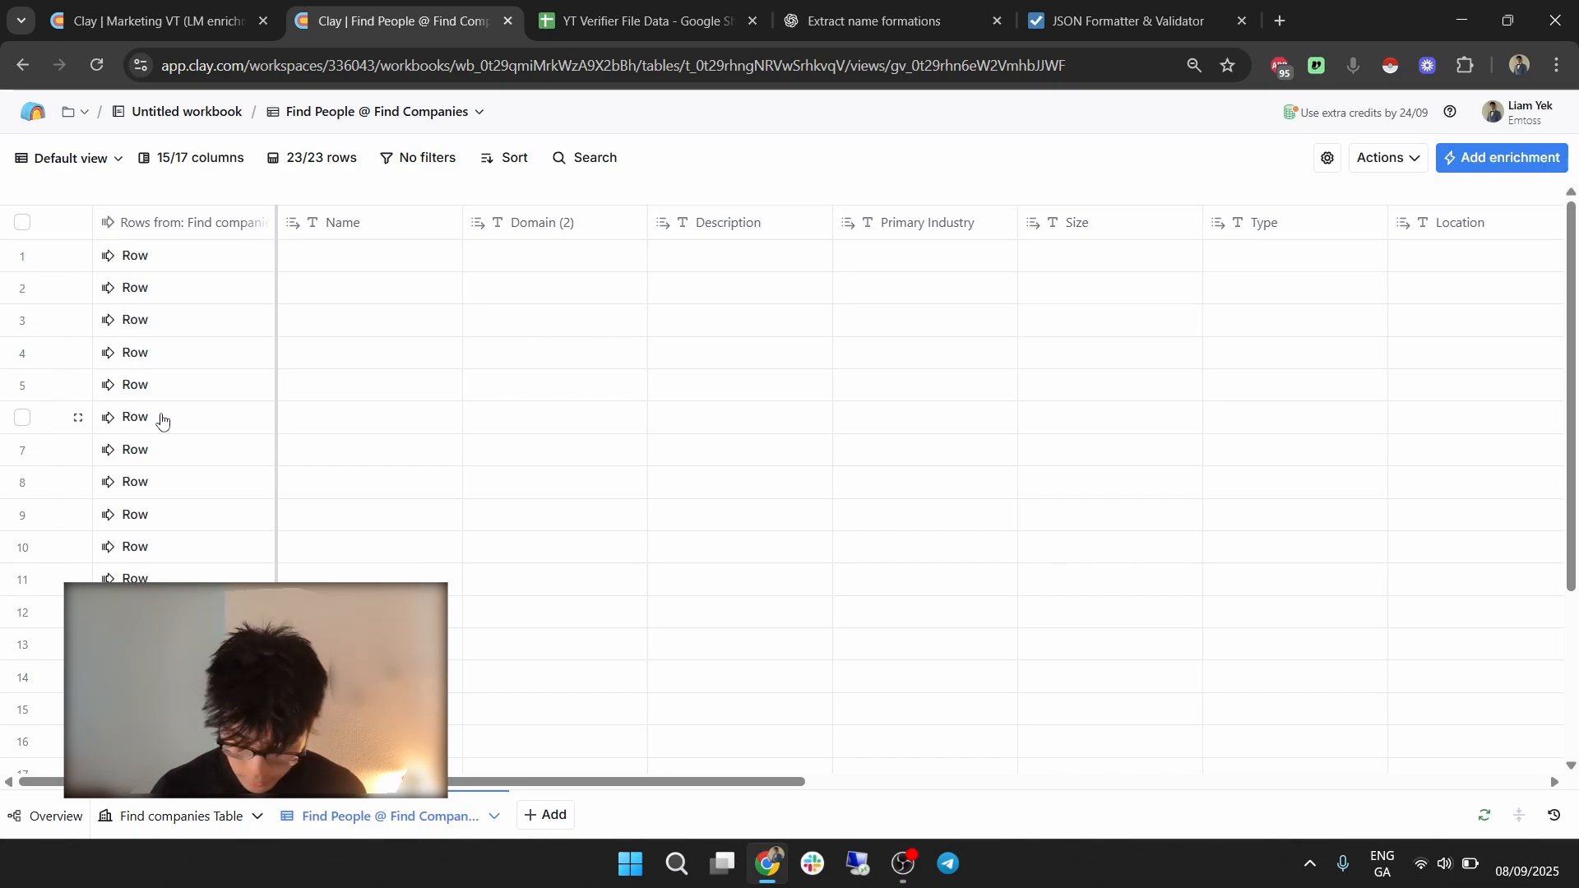
click(503, 333)
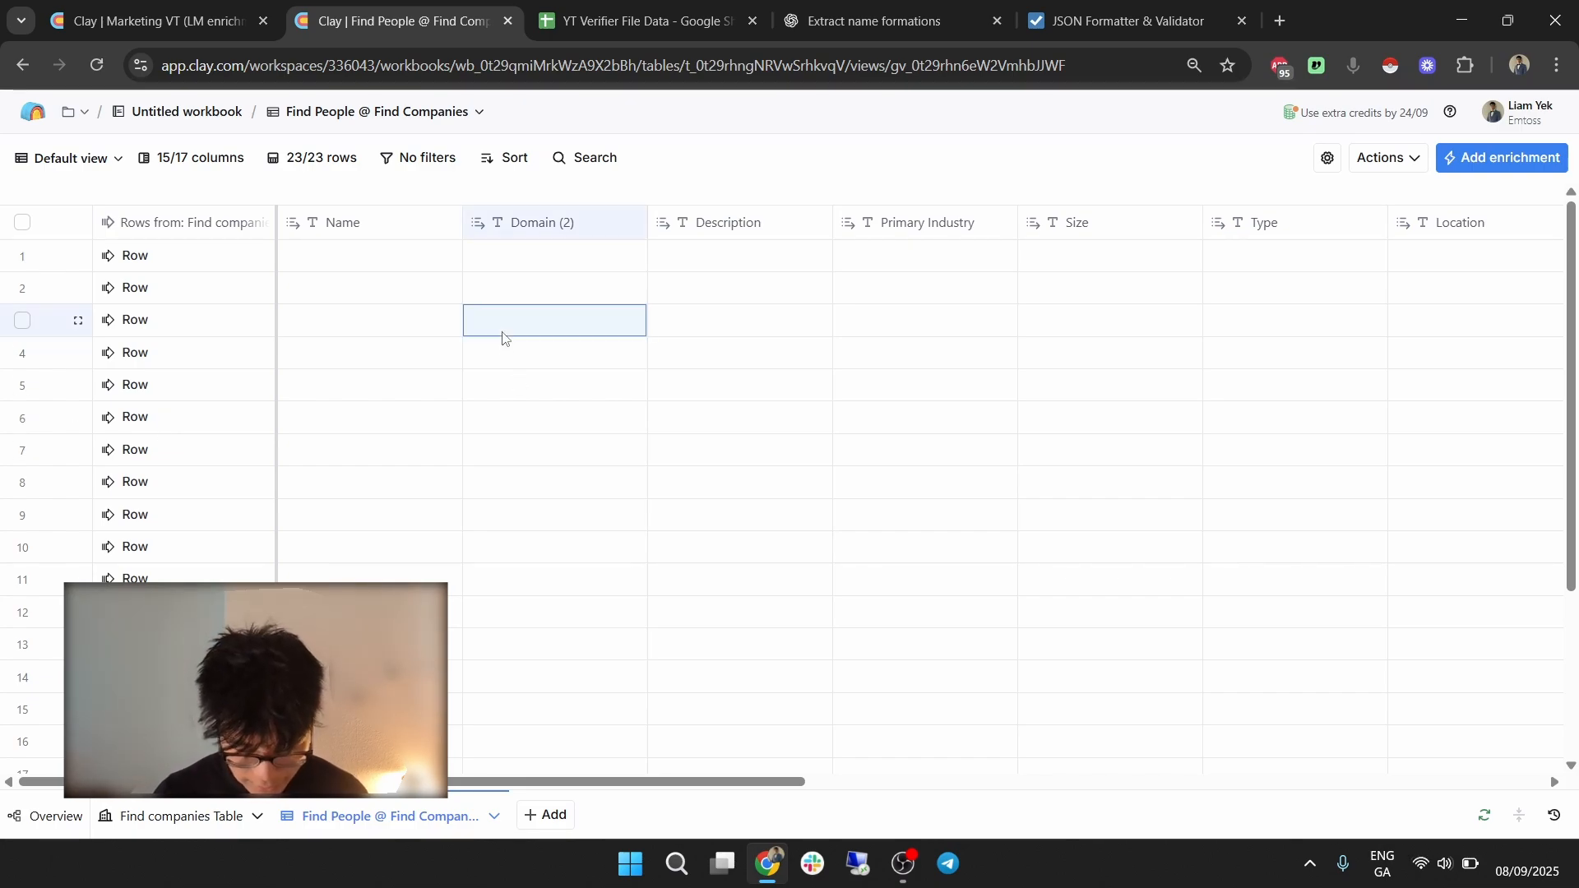
click(163, 296)
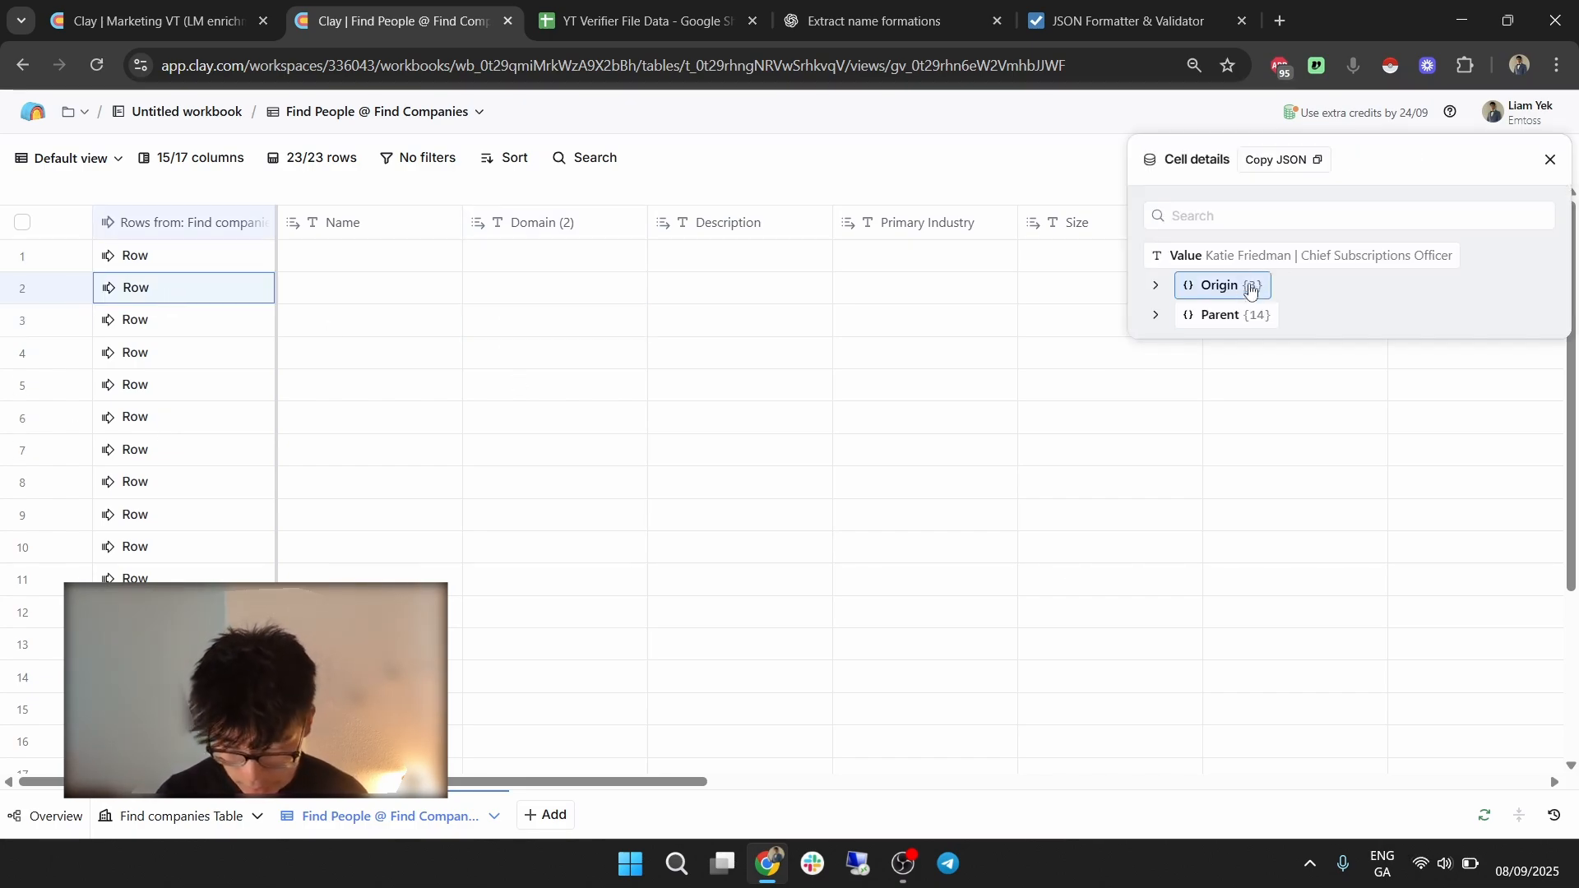
click(1551, 162)
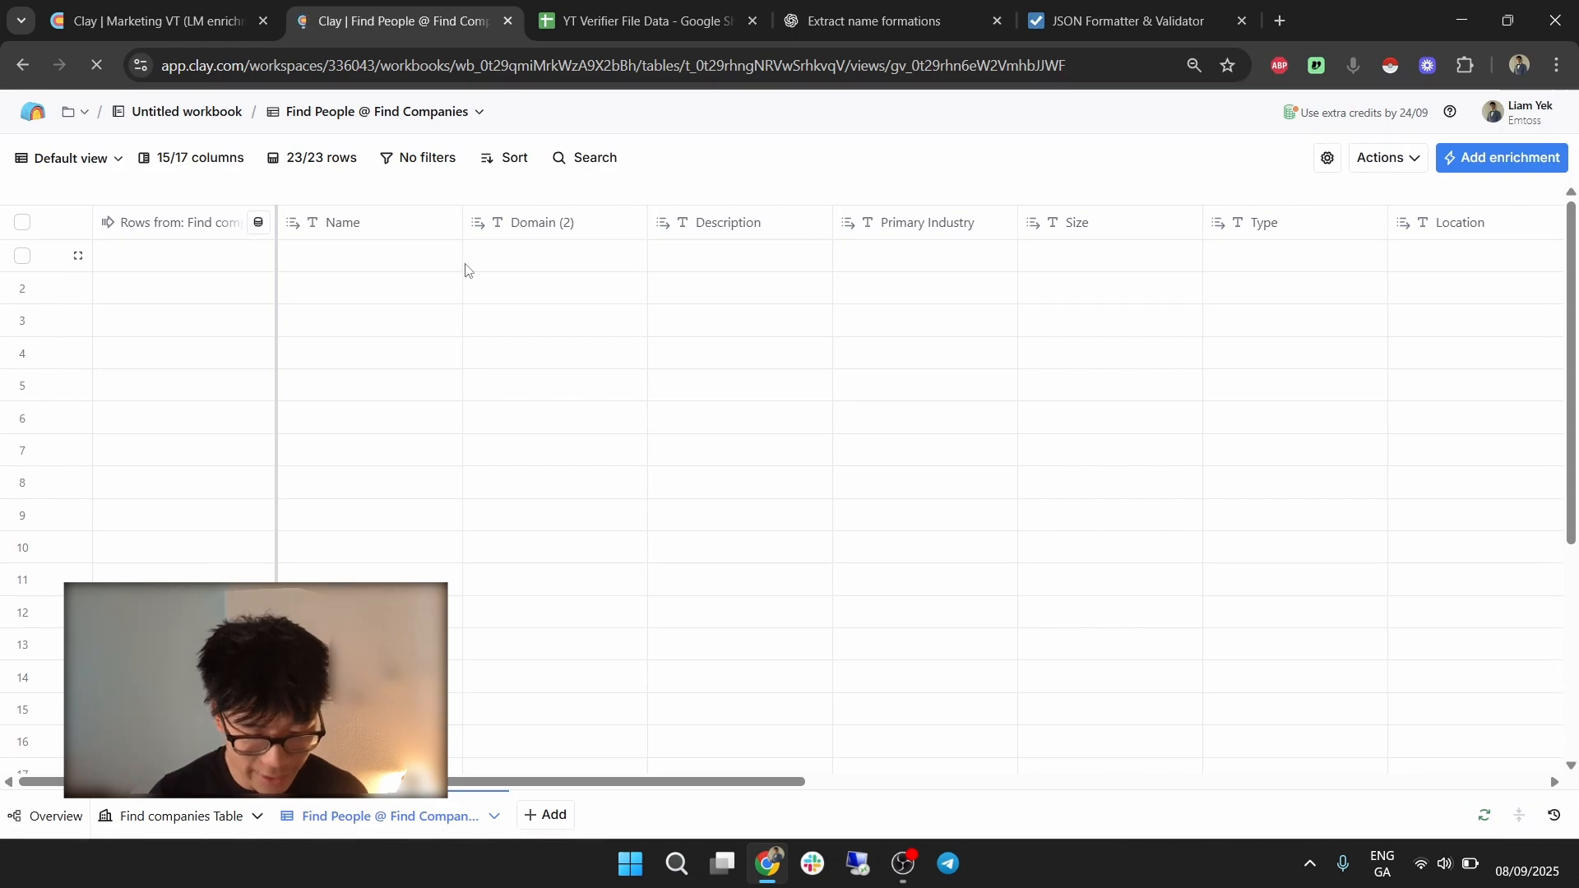
Delete the 14 columns from Name through Valid in the Find People @ Find Companies table.
click(420, 225)
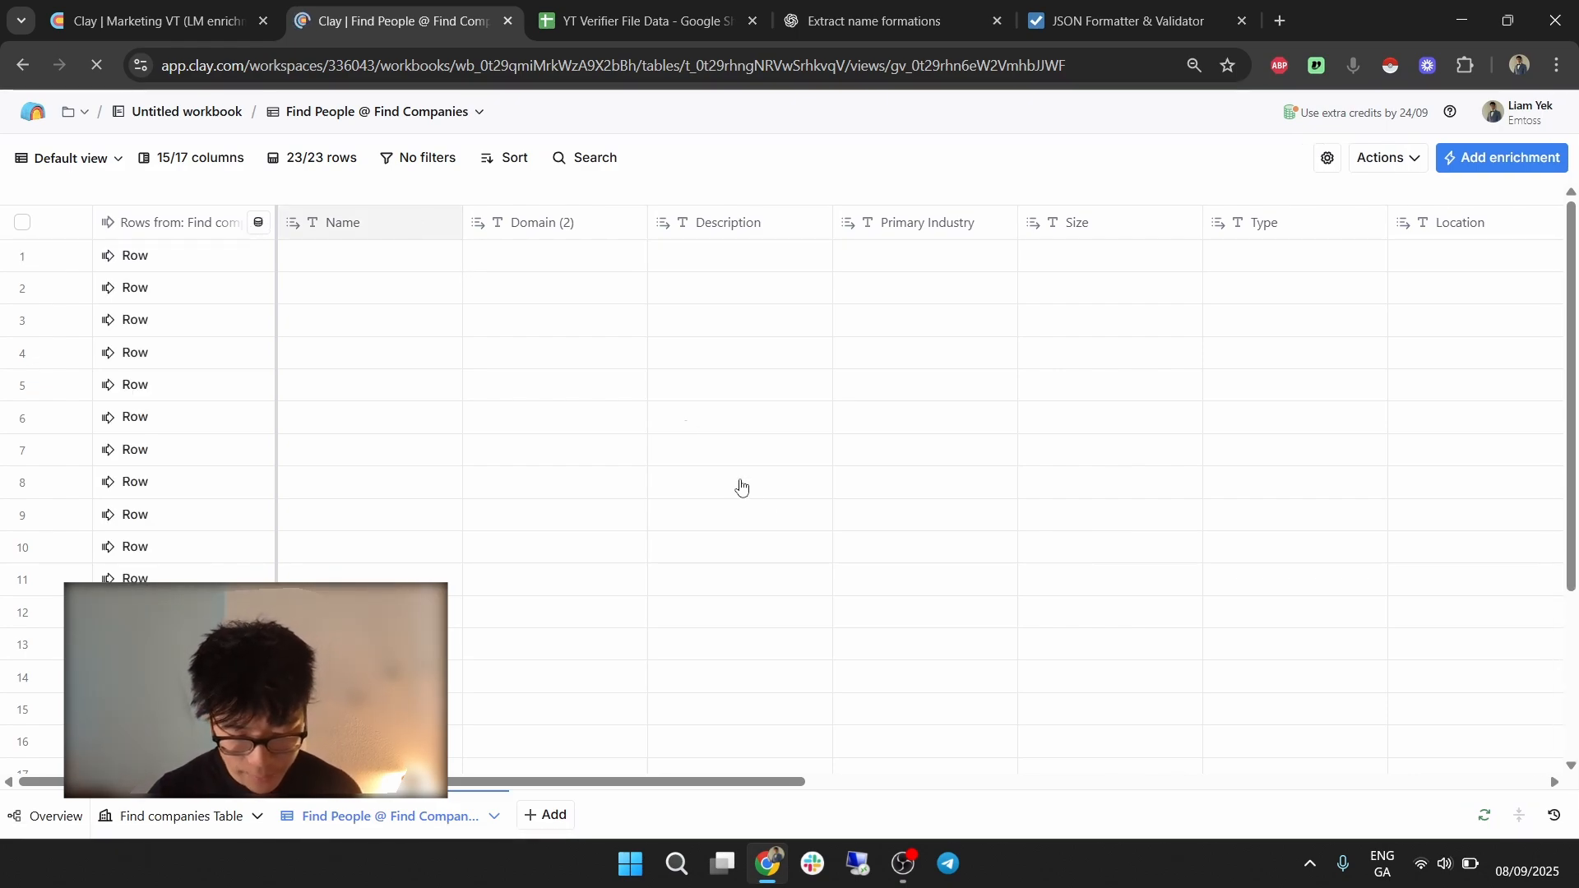
drag(787, 788, 1508, 737)
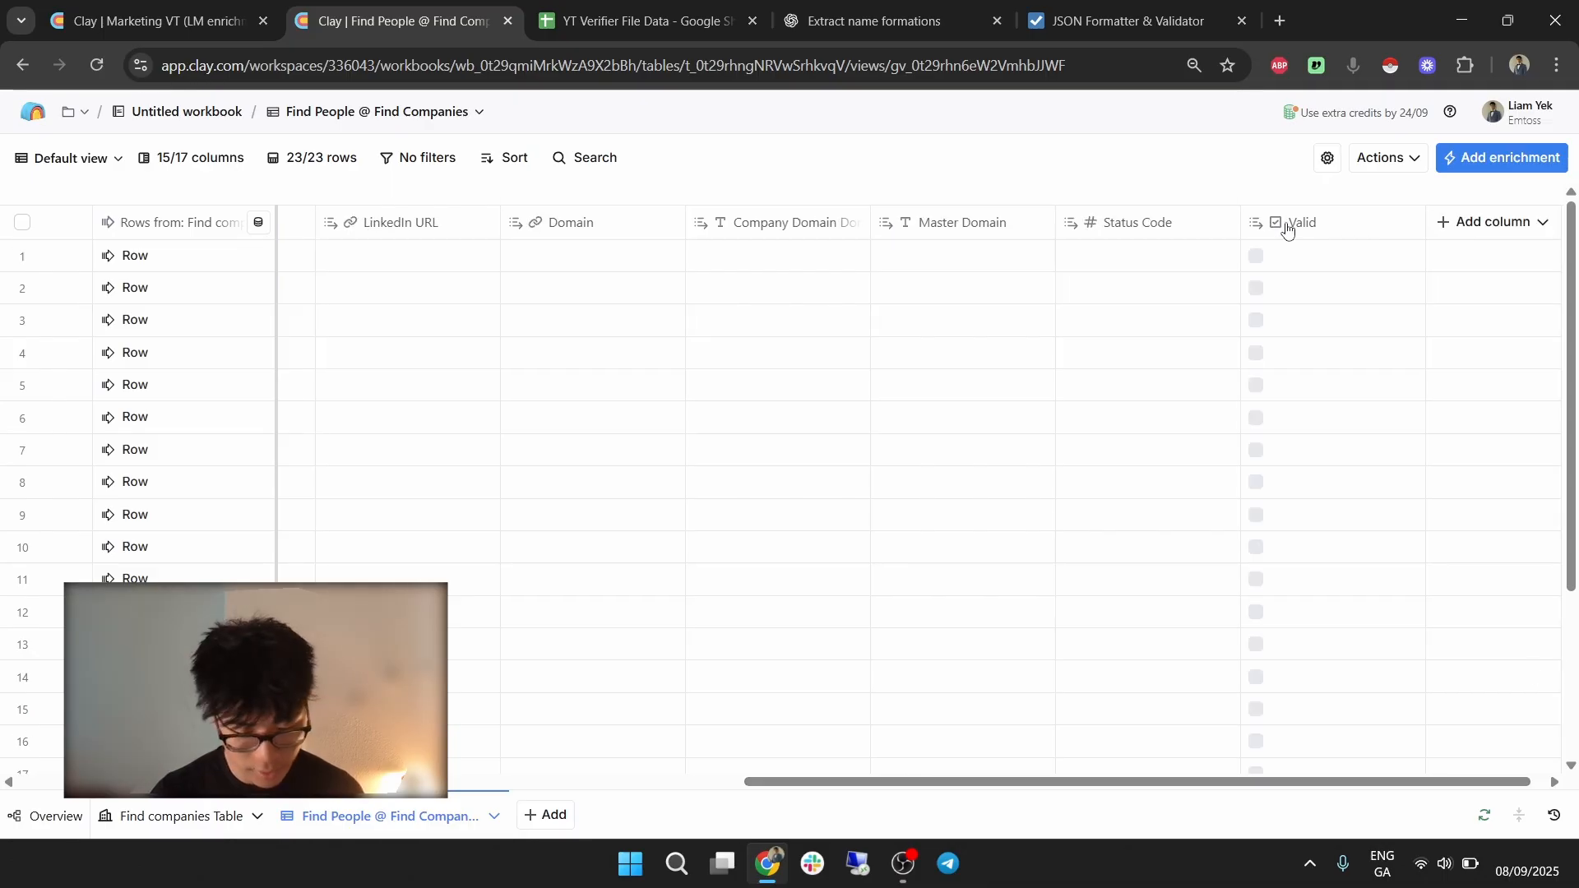
shift+click(1288, 230)
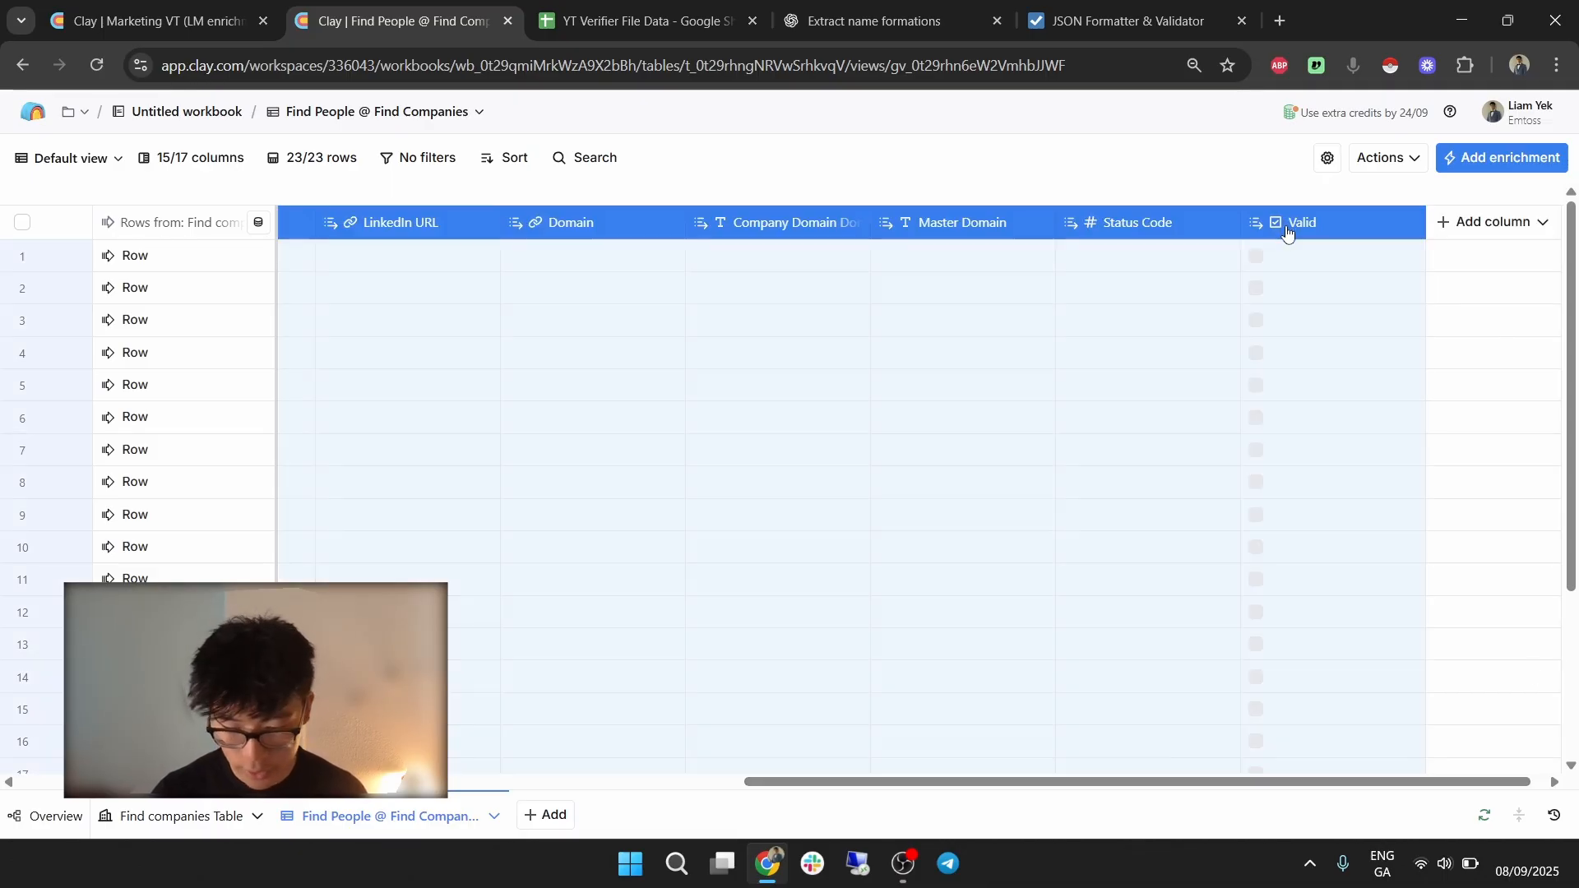
right_click(1288, 230)
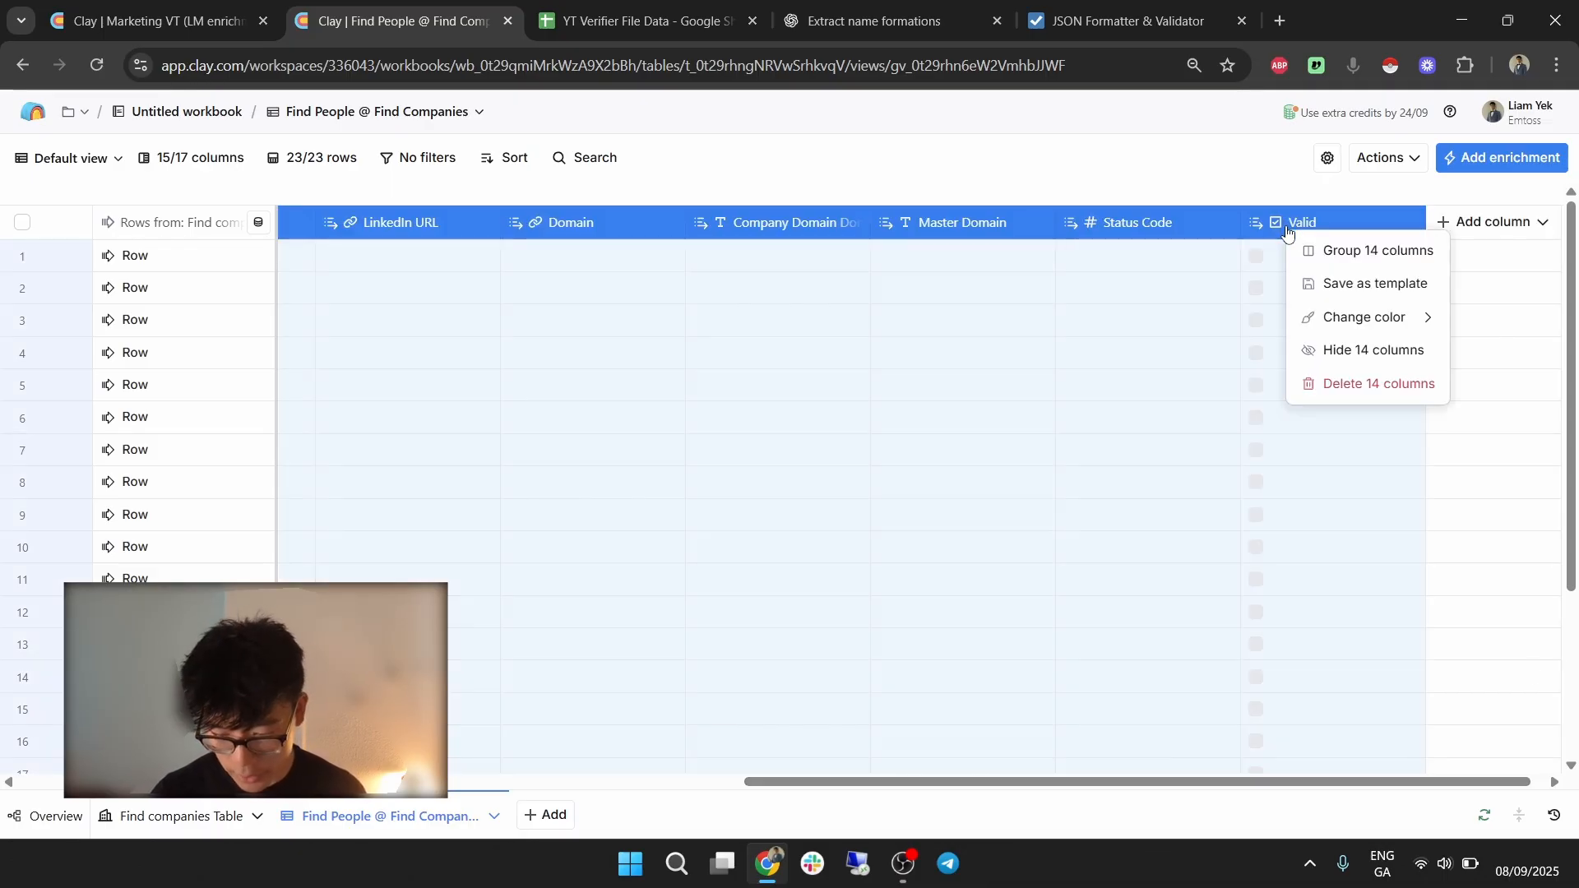
click(1355, 387)
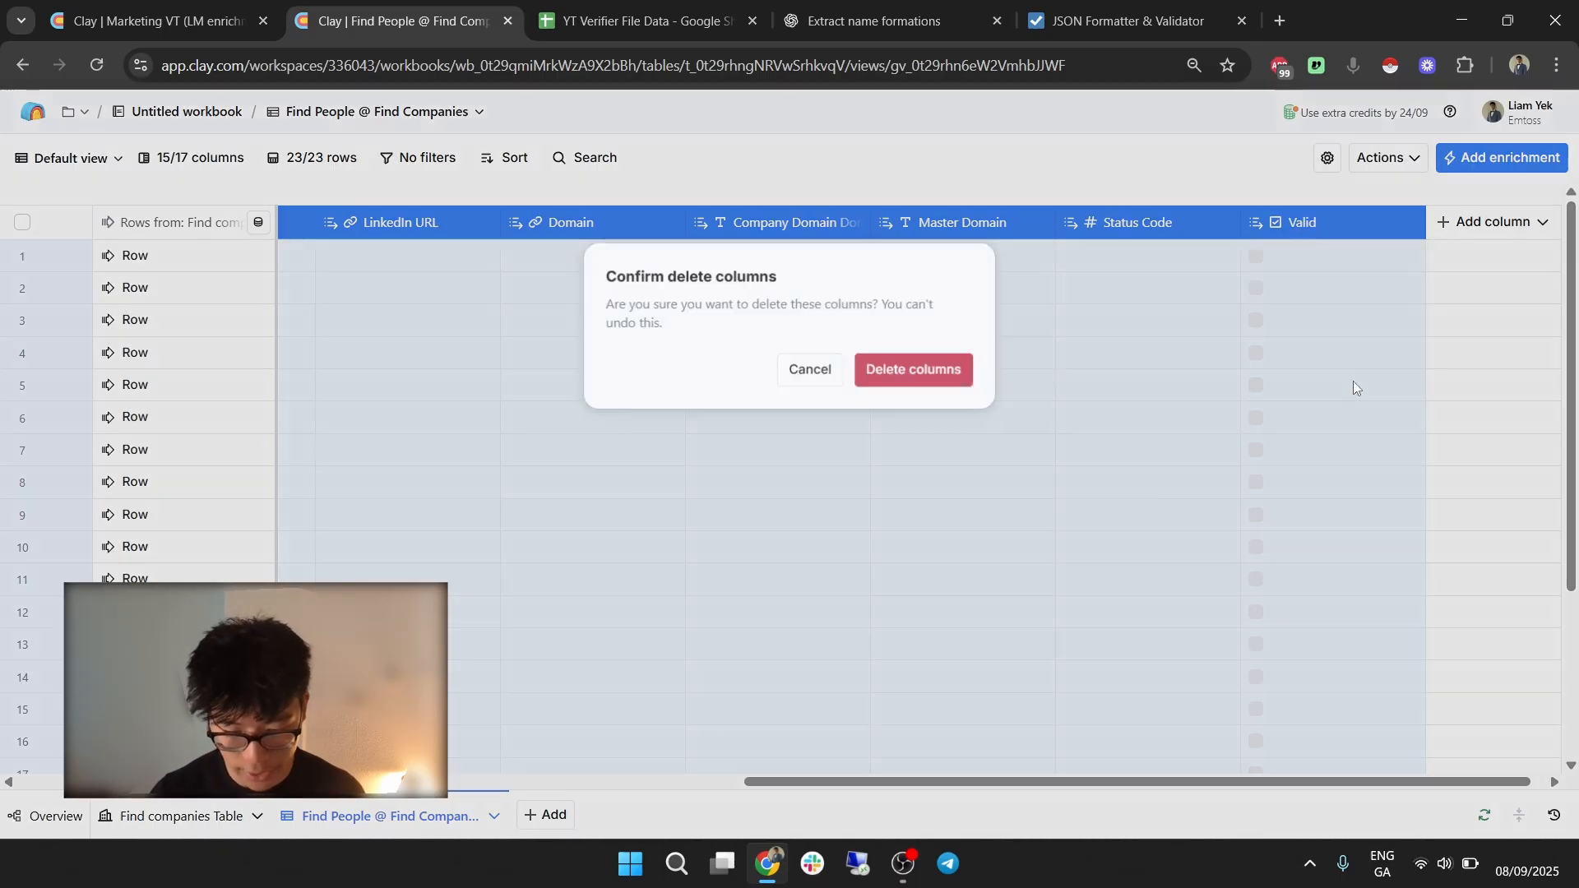
click(953, 376)
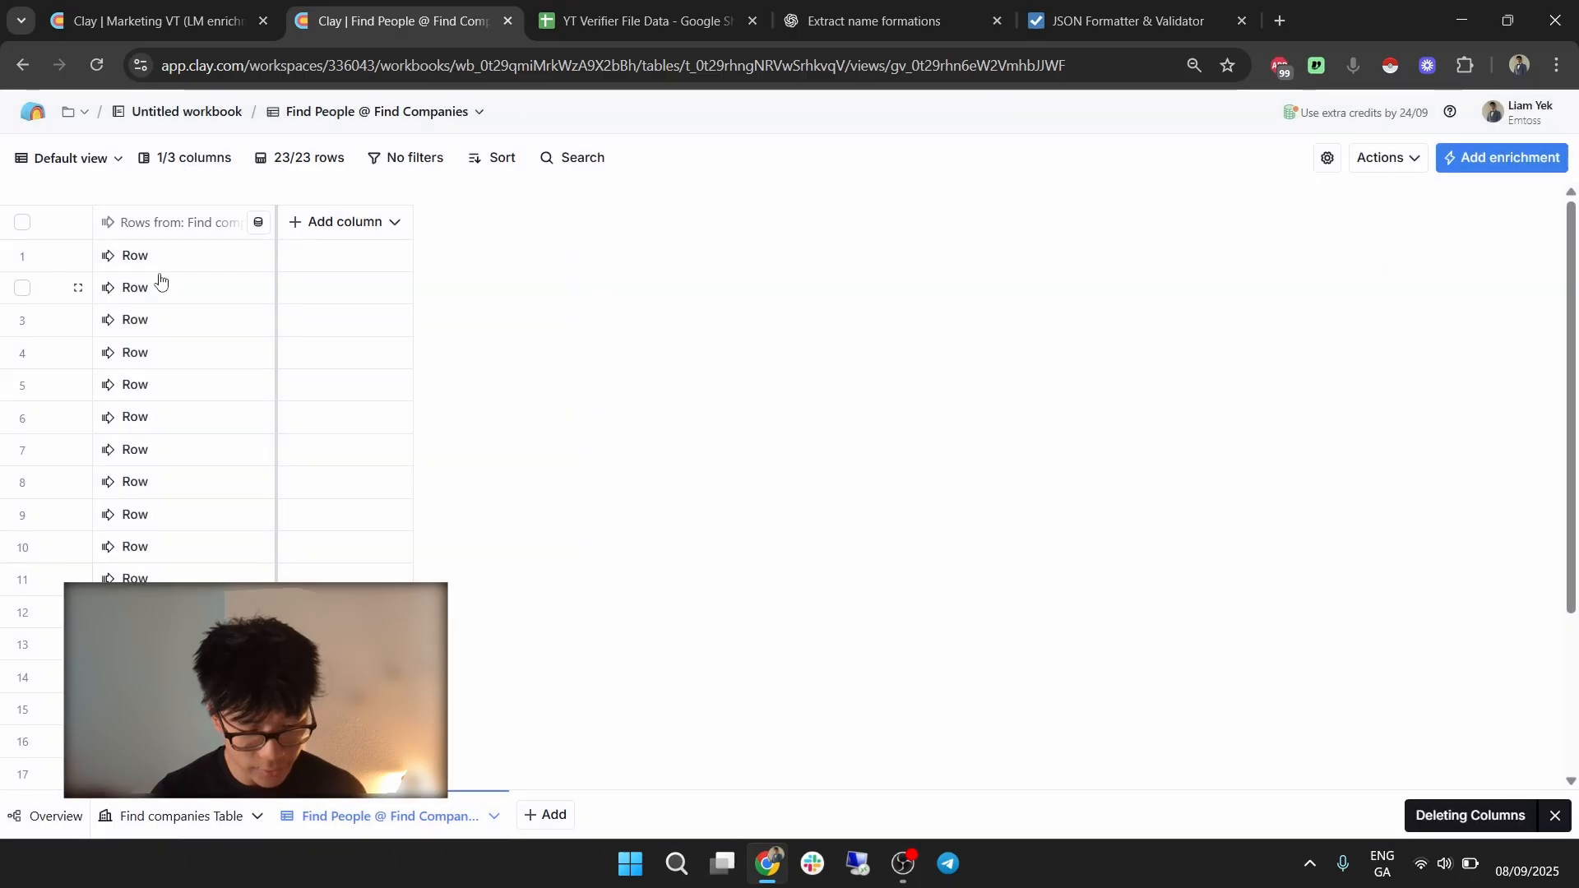
Add Master Domain from the Parent data in the second row's cell details as a column.
click(155, 282)
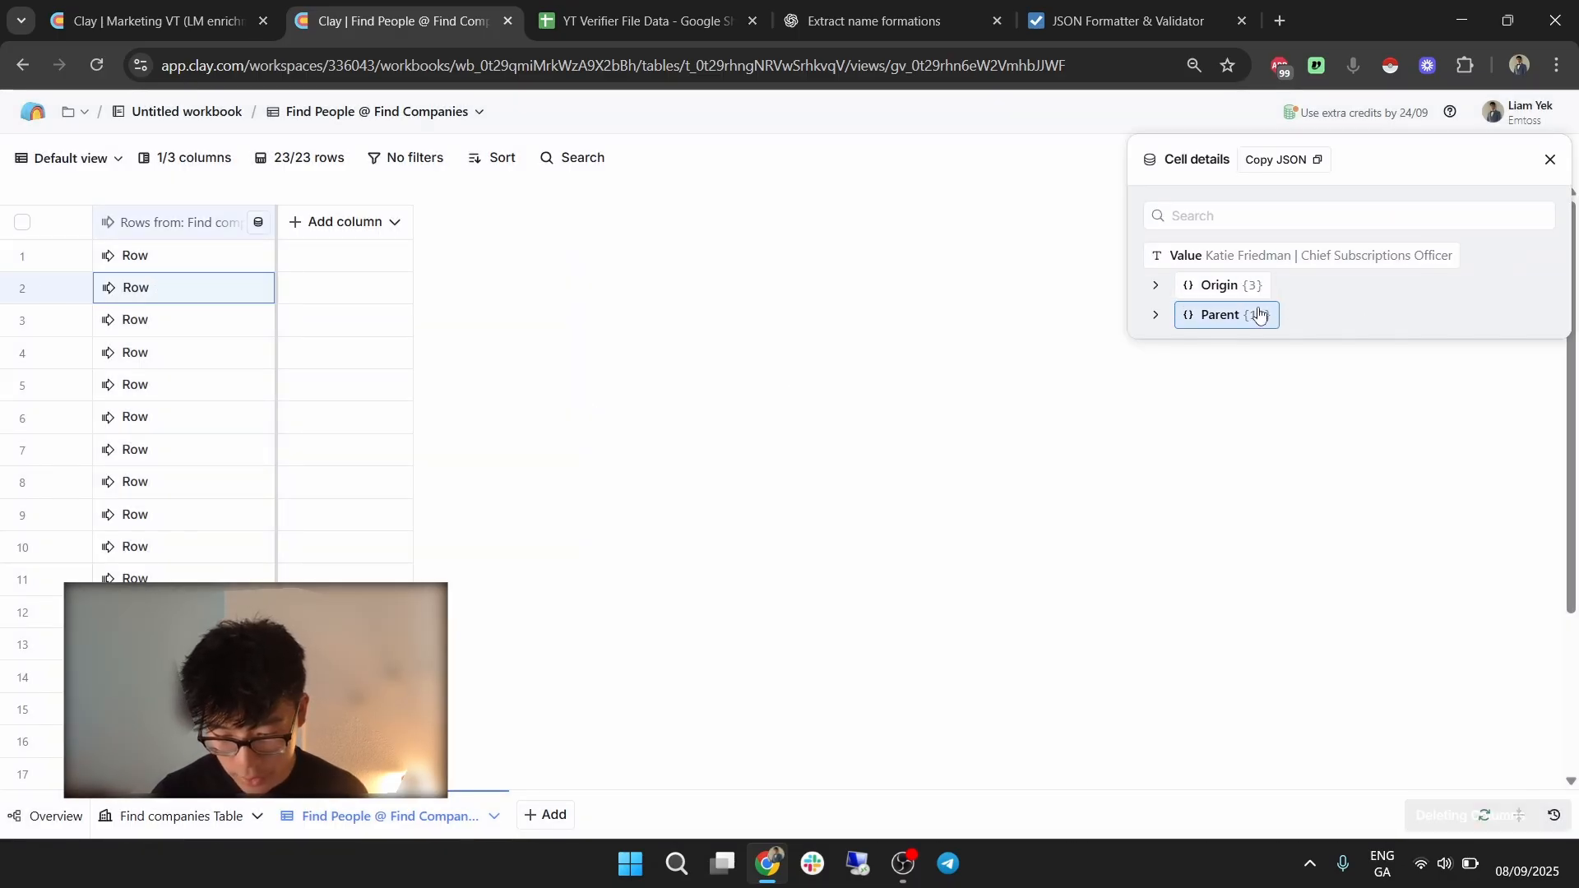
click(1257, 313)
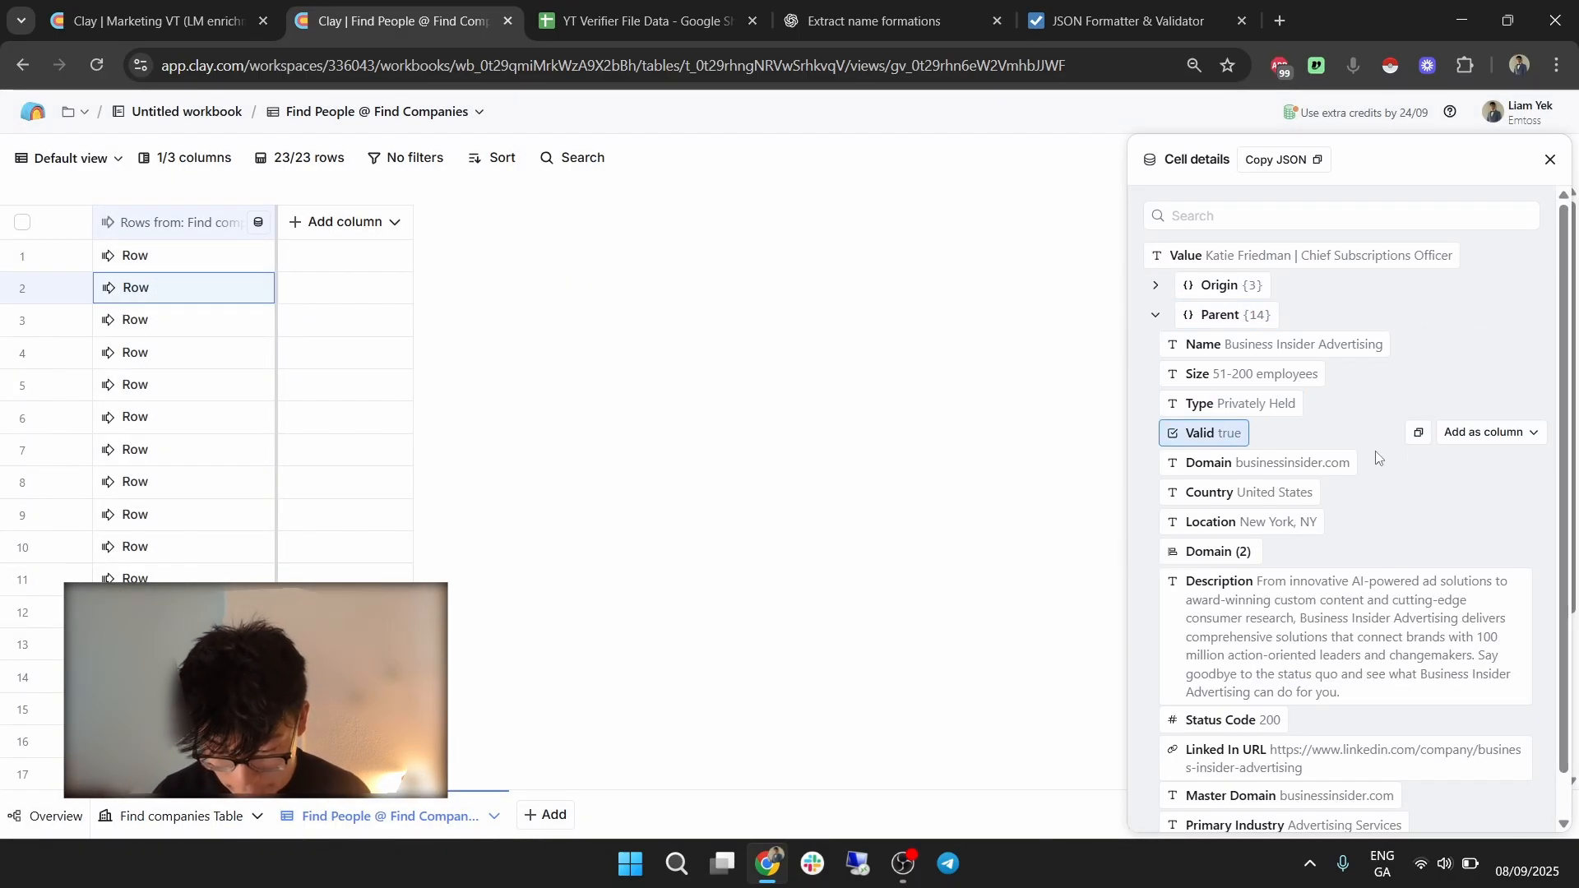
scroll(1357, 493, down, 1)
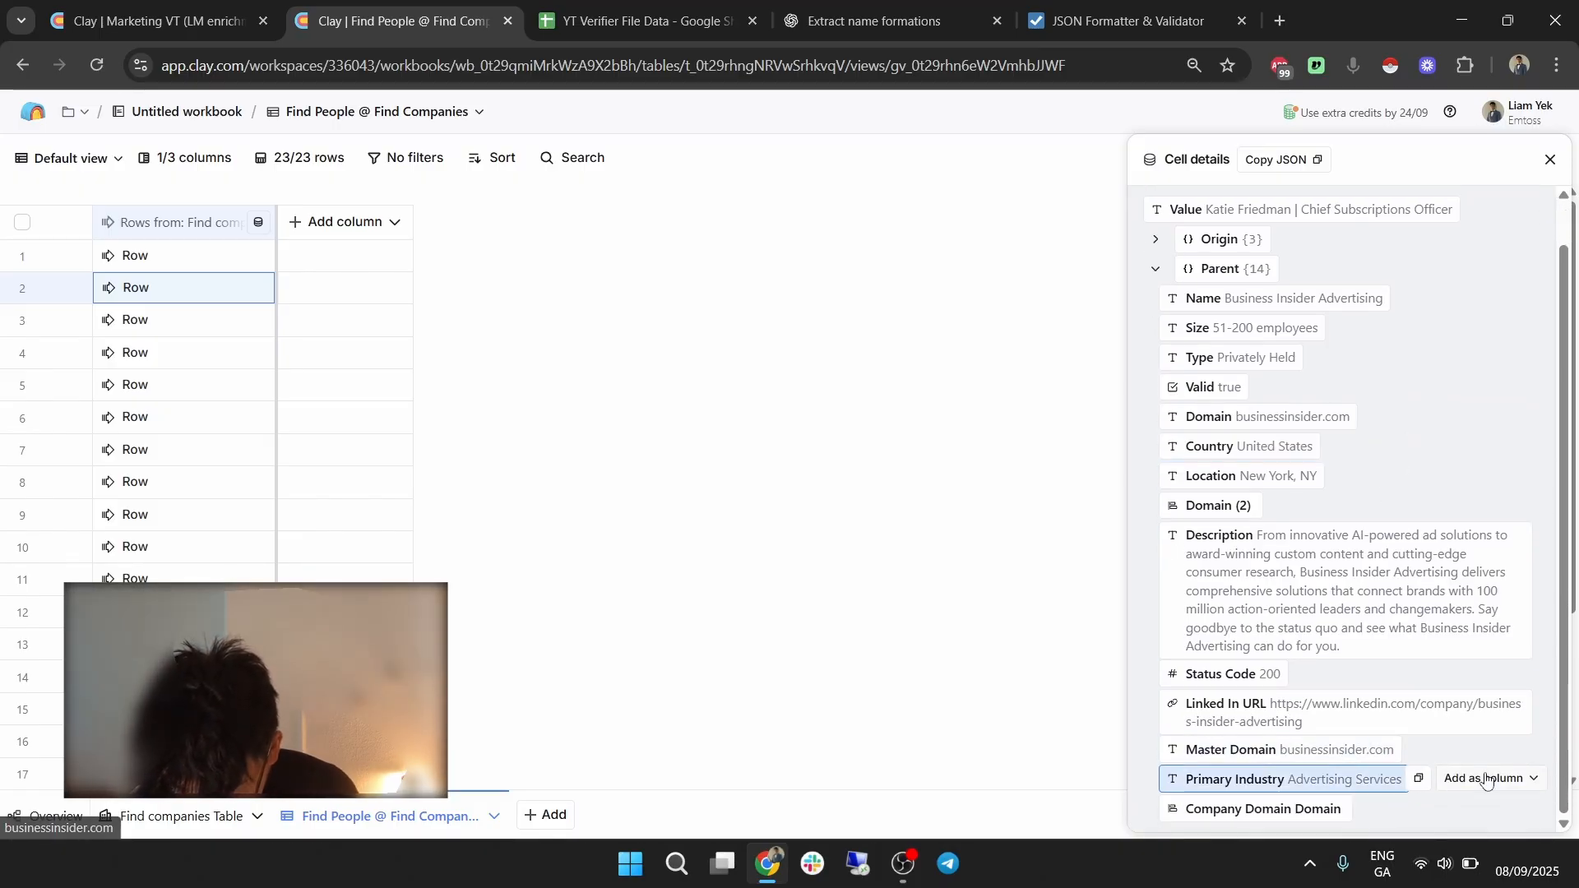
click(1497, 750)
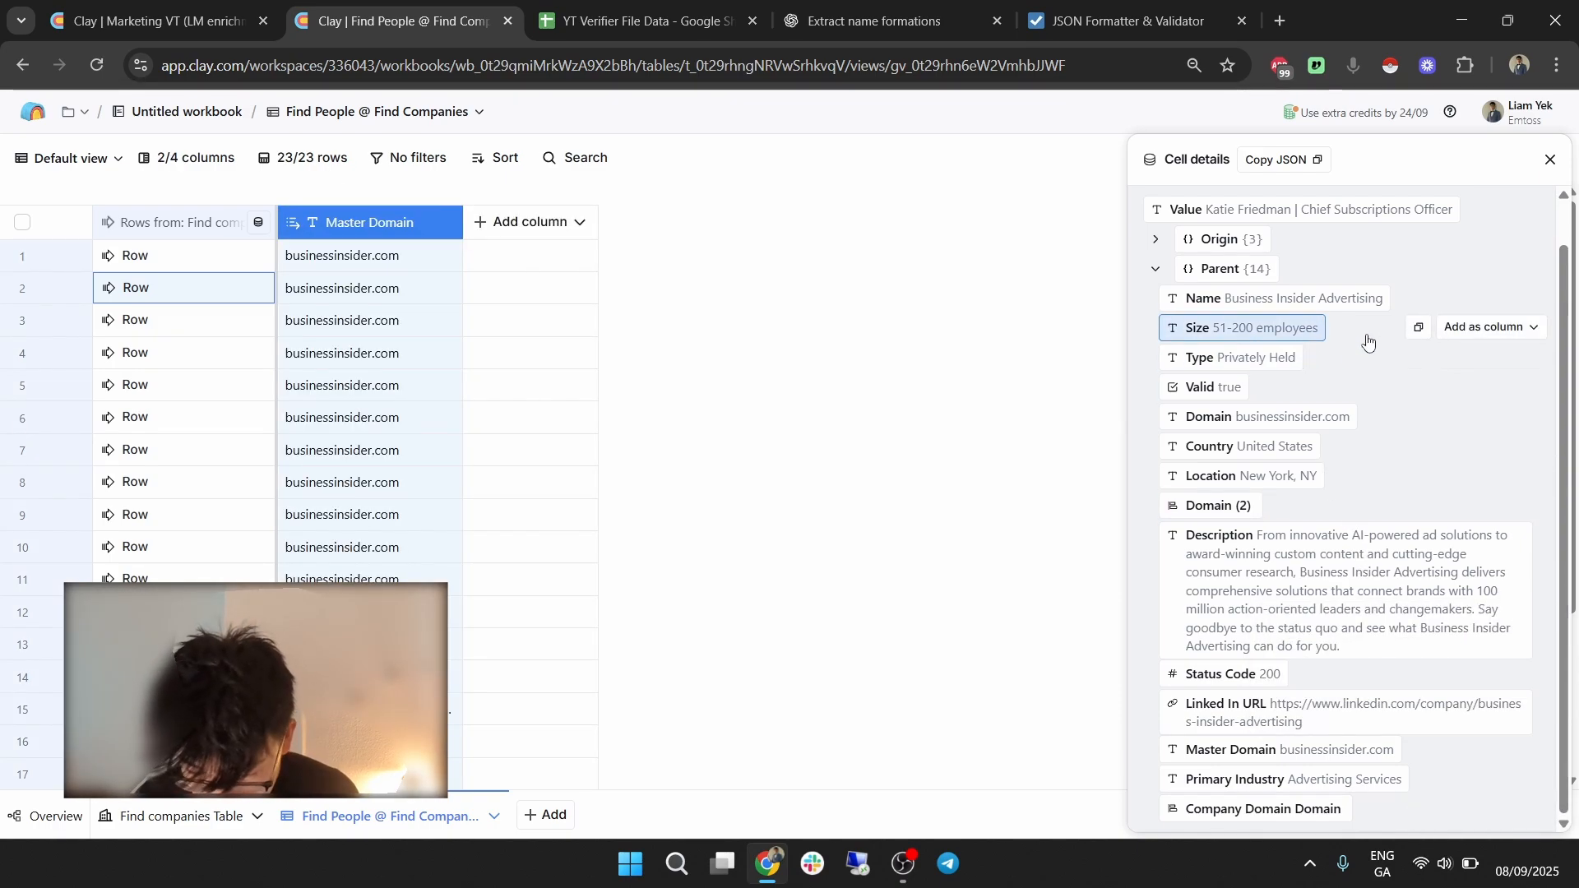
click(1550, 158)
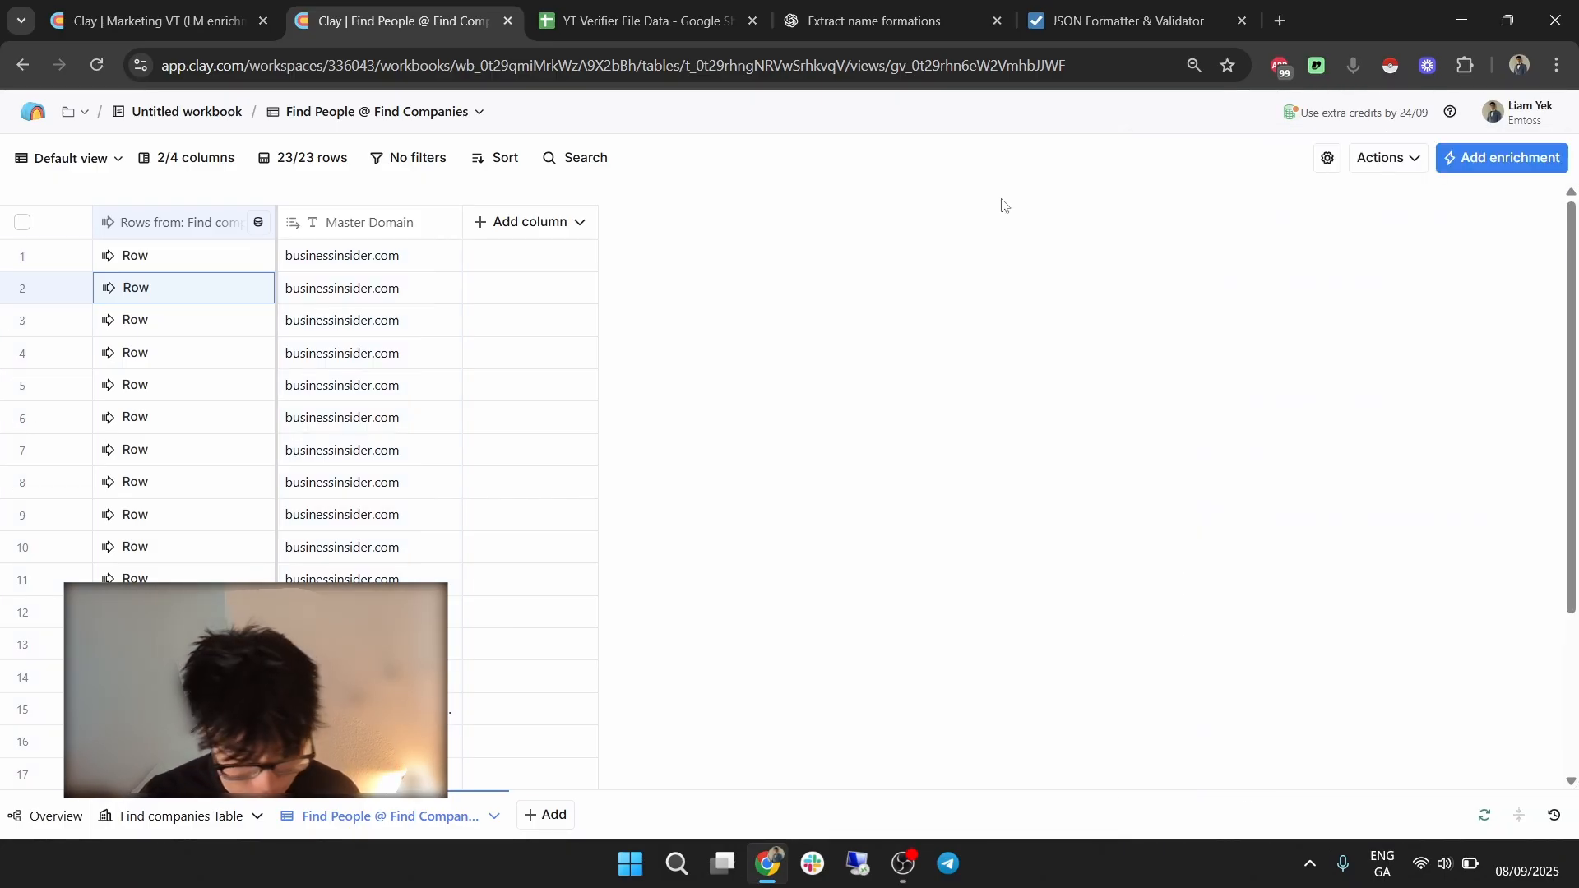
Create a formula column from the source row's value with the prompt "split by | get the first item", and save the generated formula.
click(508, 226)
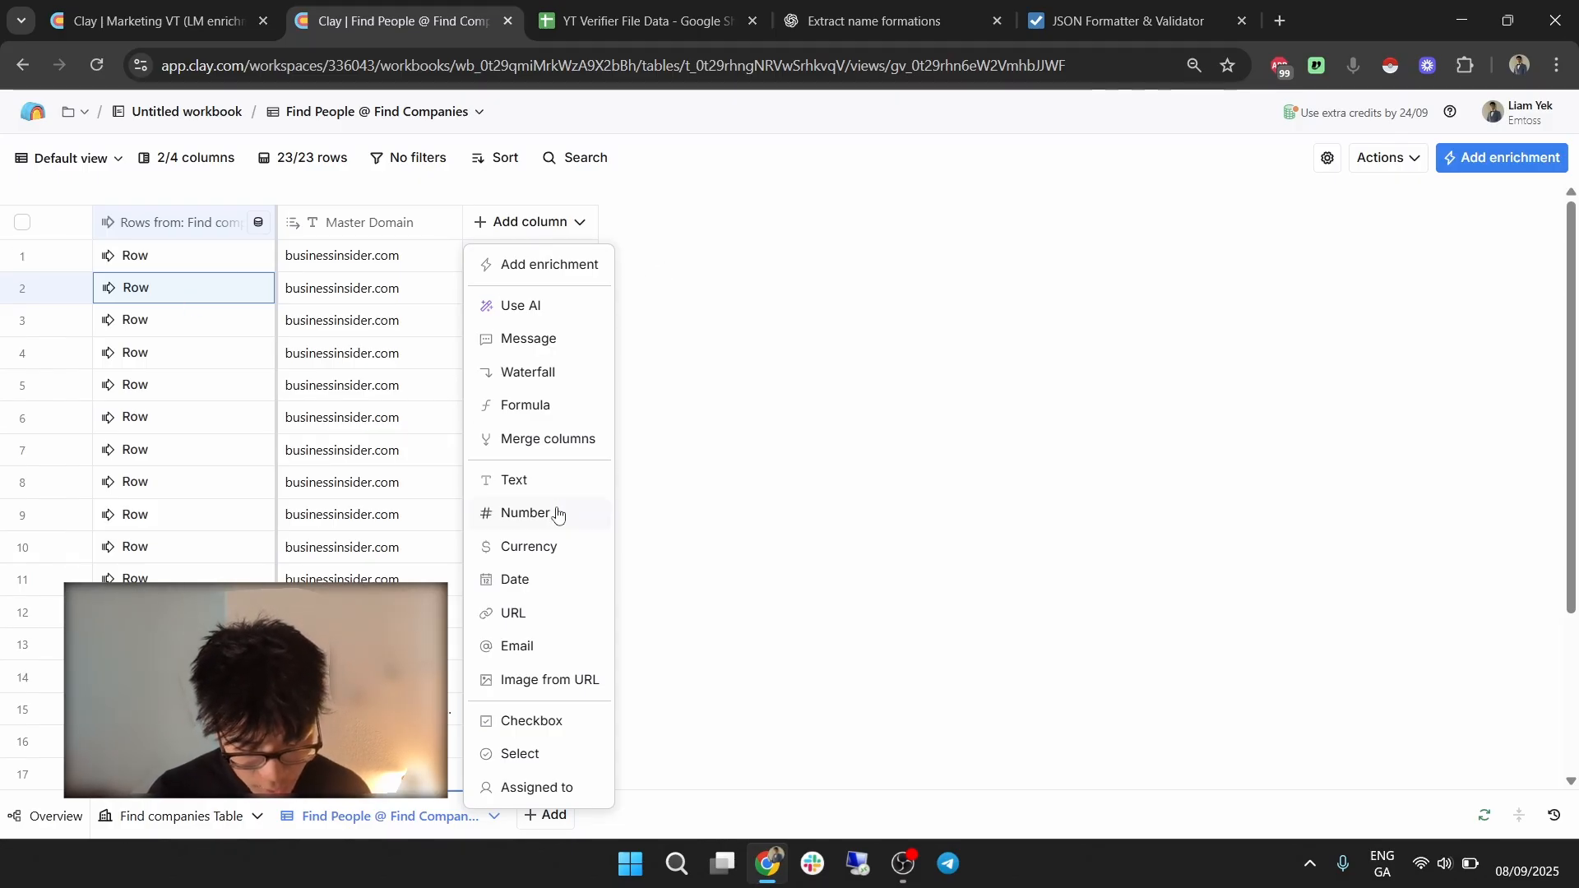
click(541, 404)
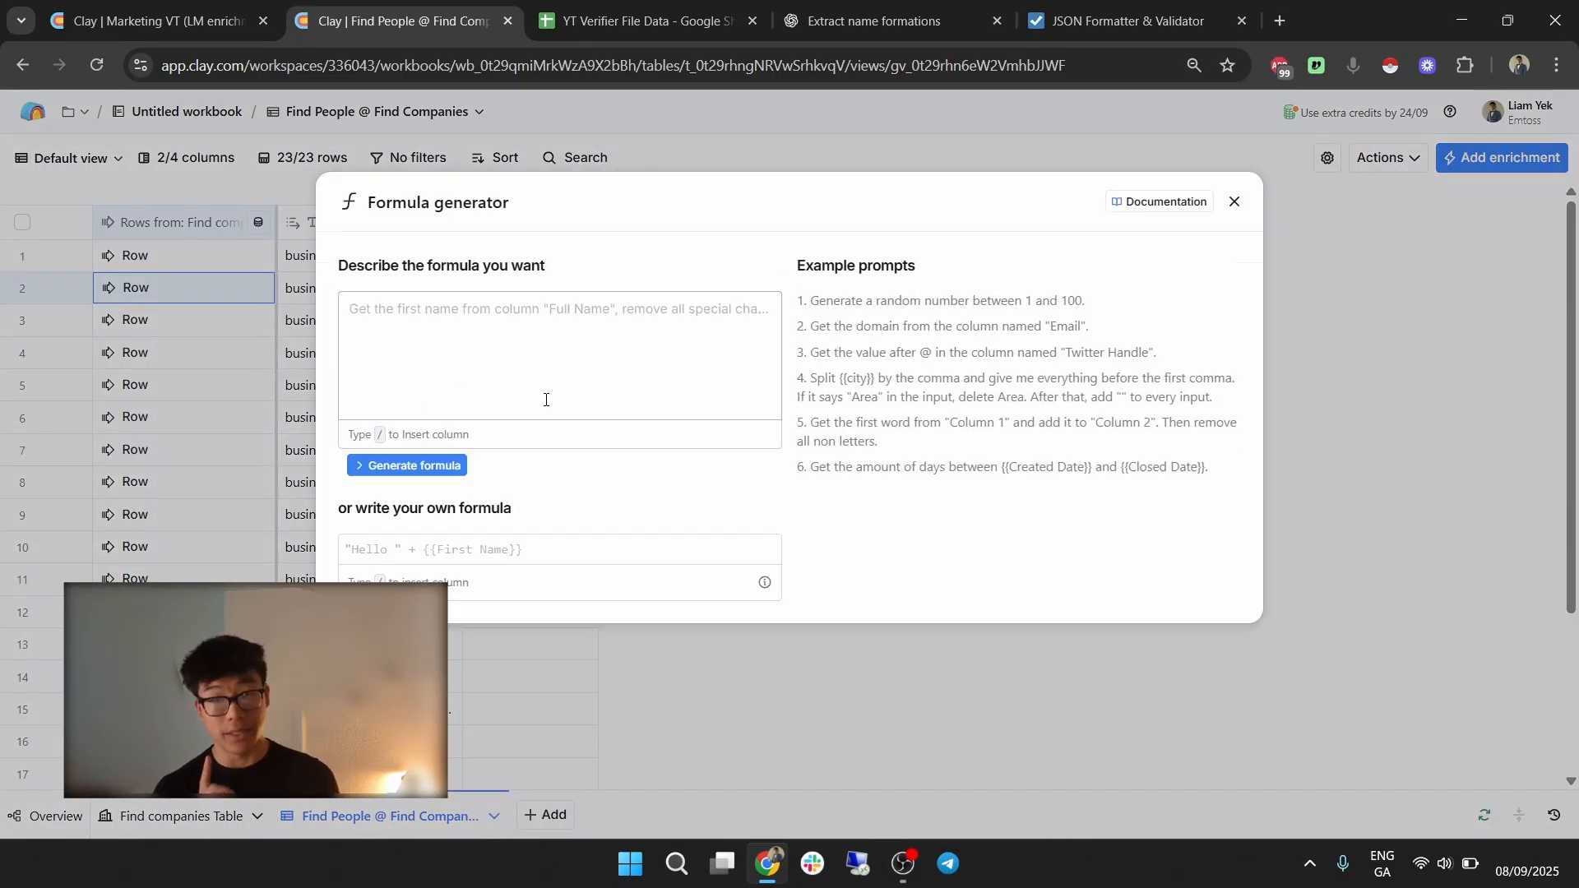
click(546, 400)
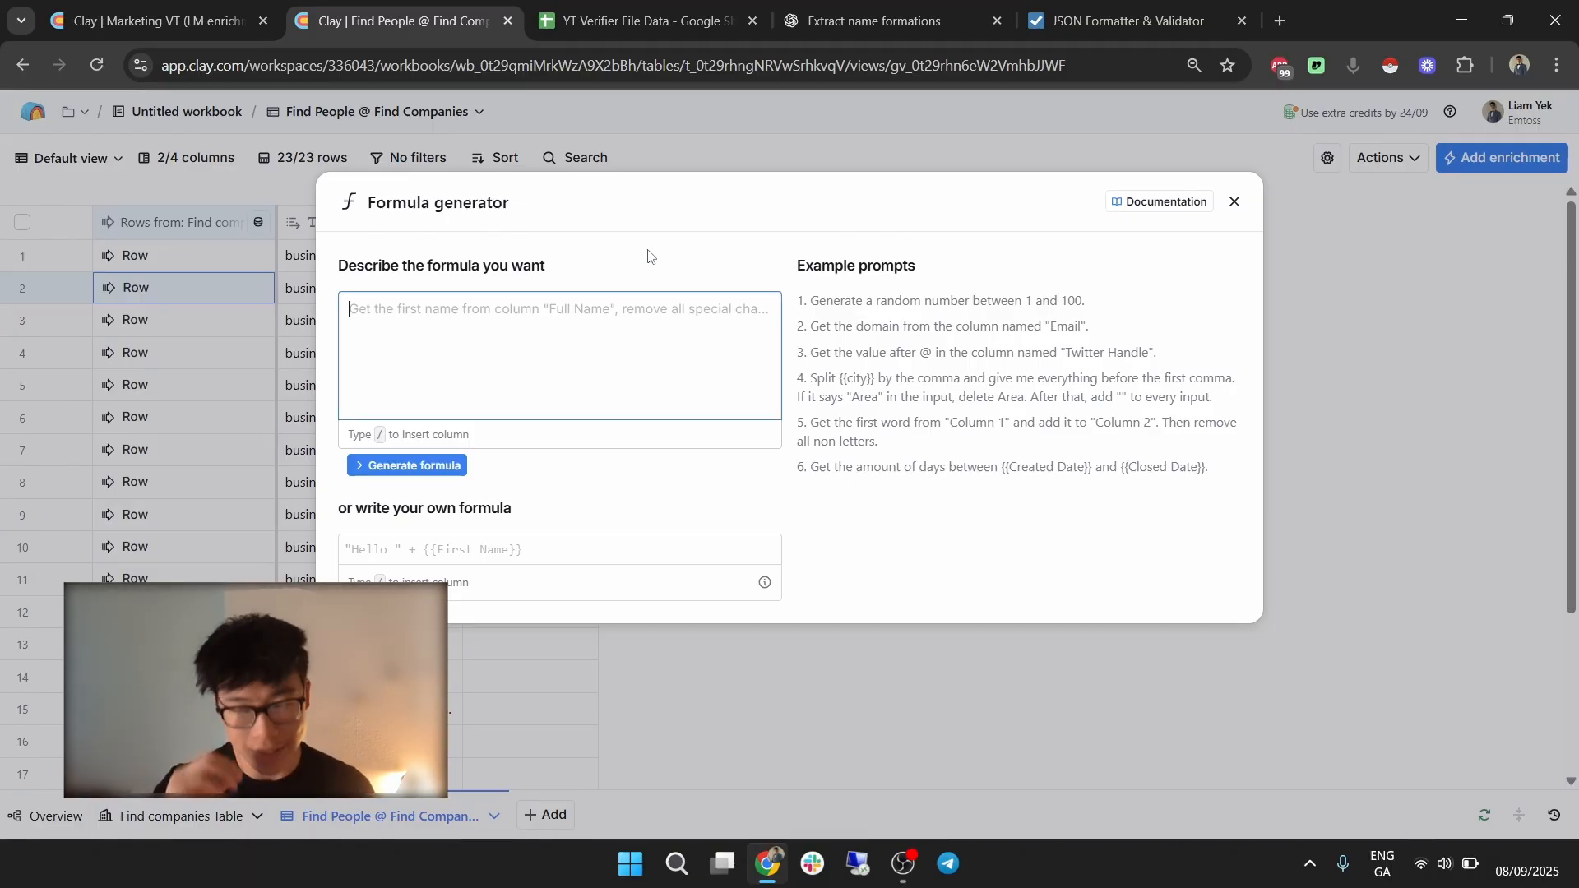
text(/)
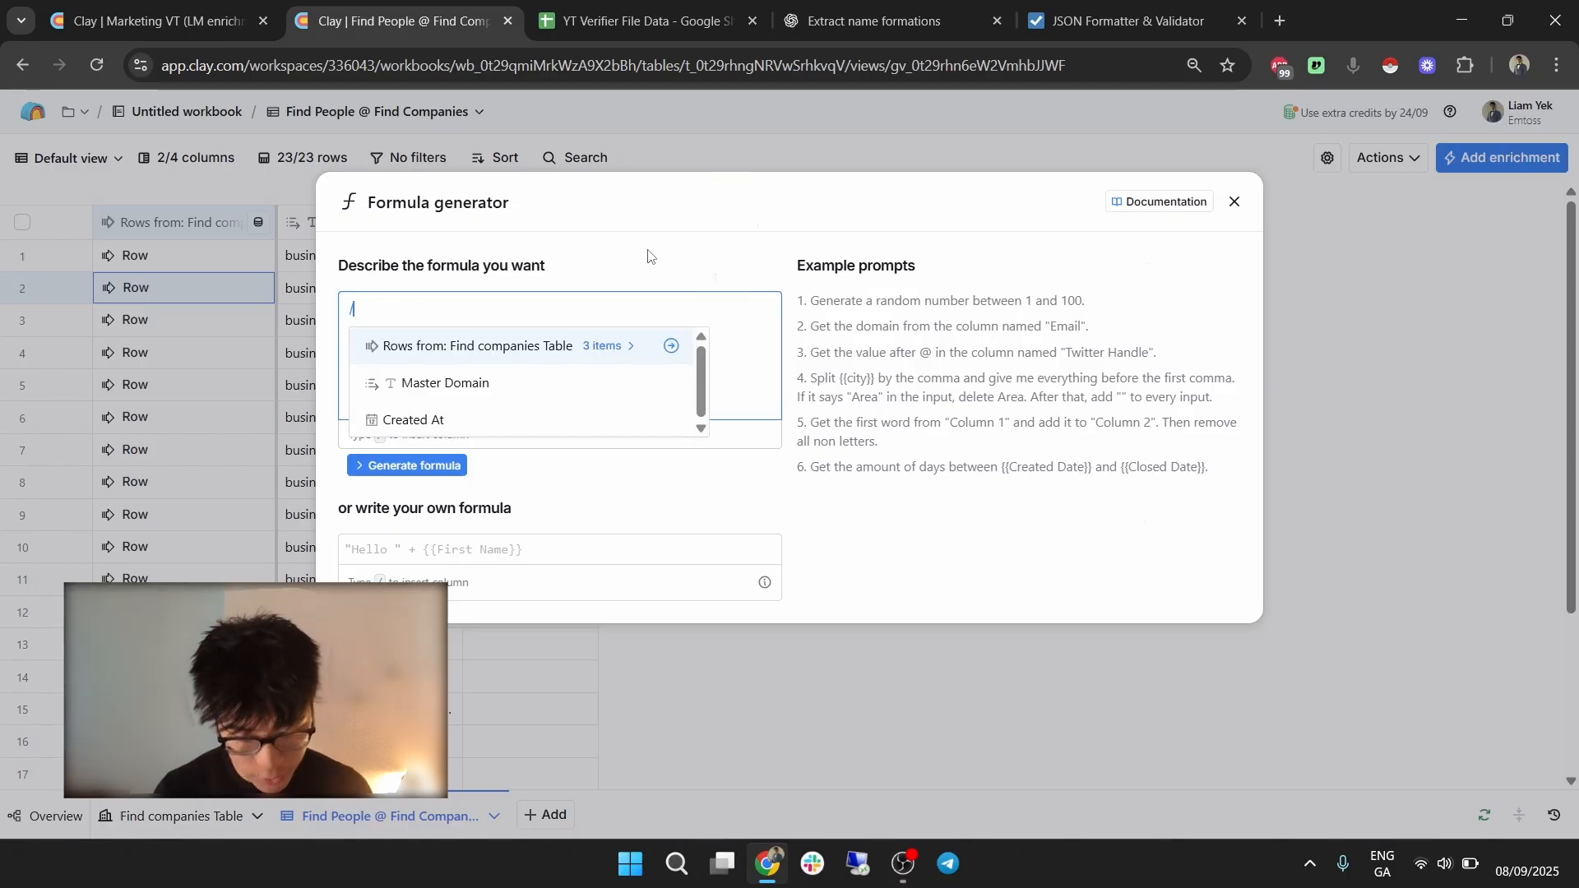
click(577, 338)
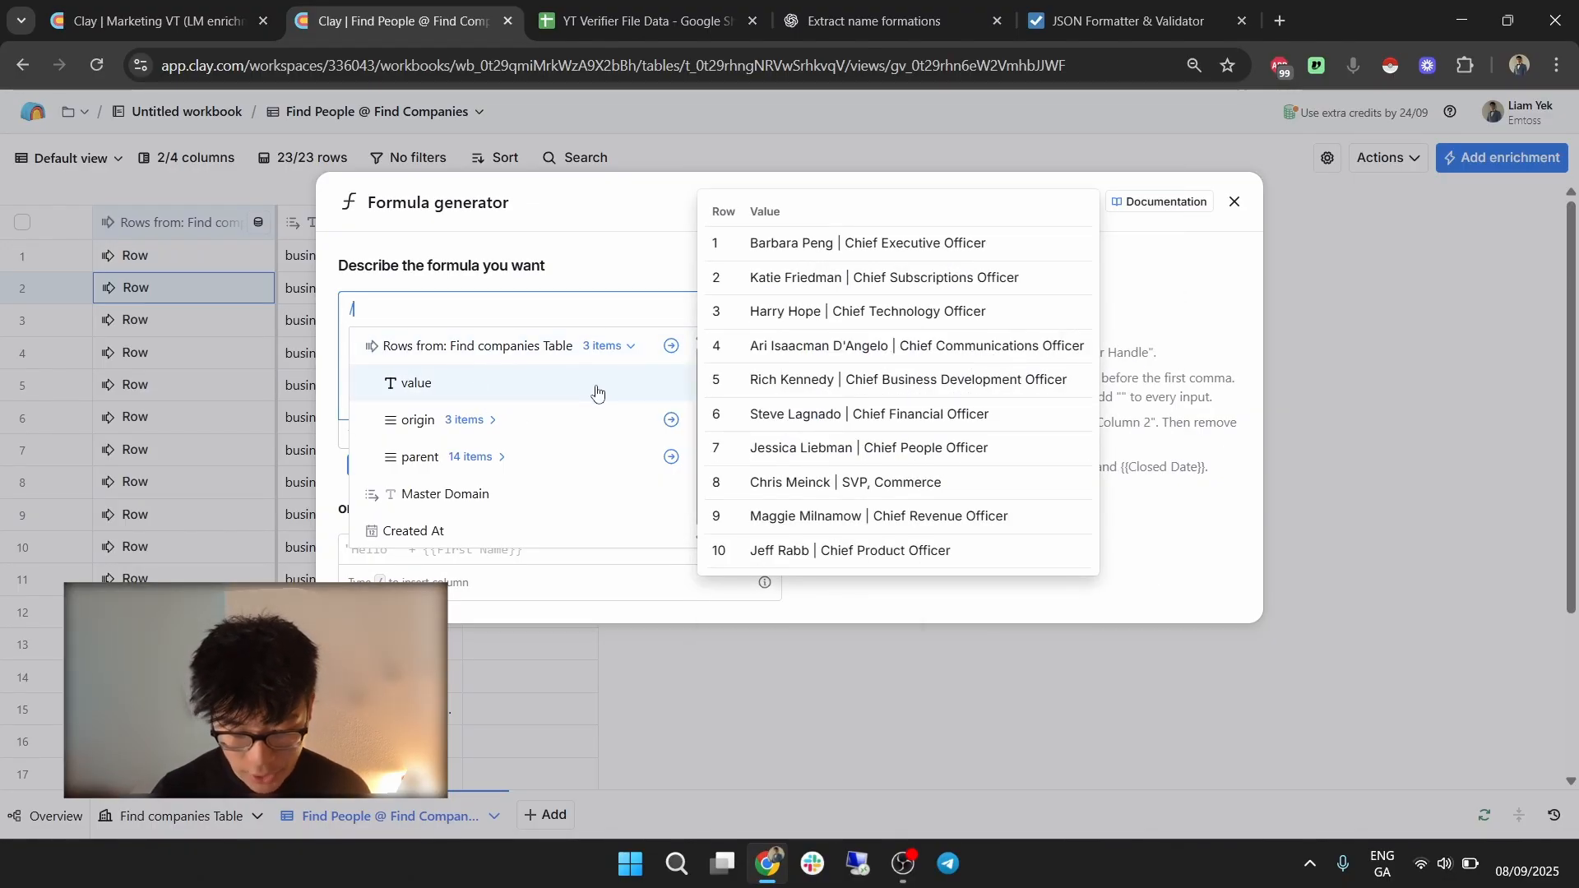
click(597, 392)
text(split by )
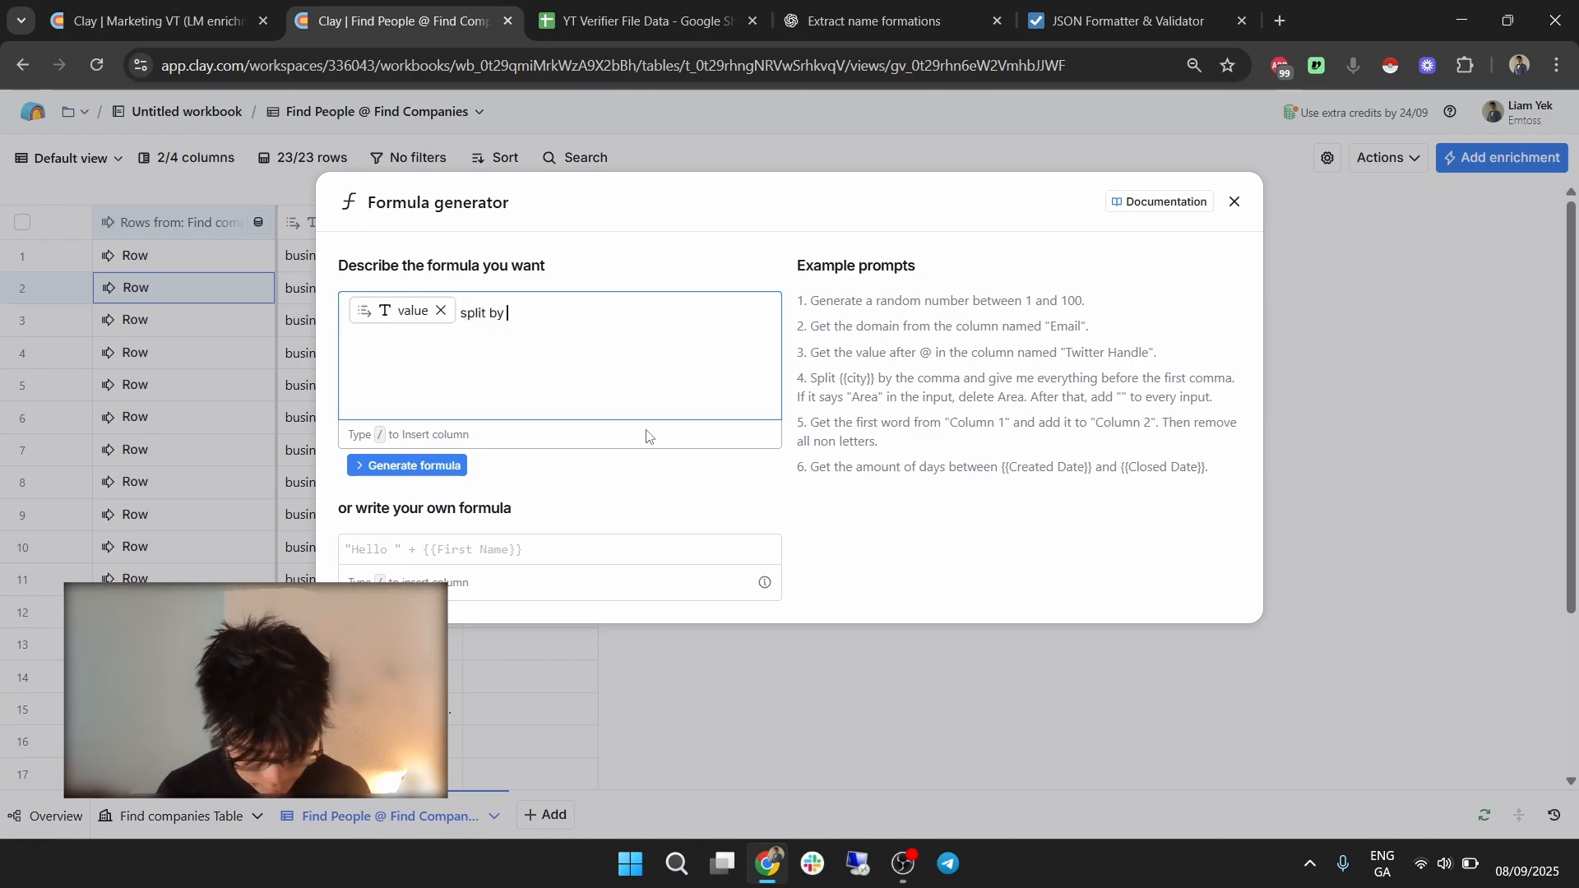
text(| get the first item)
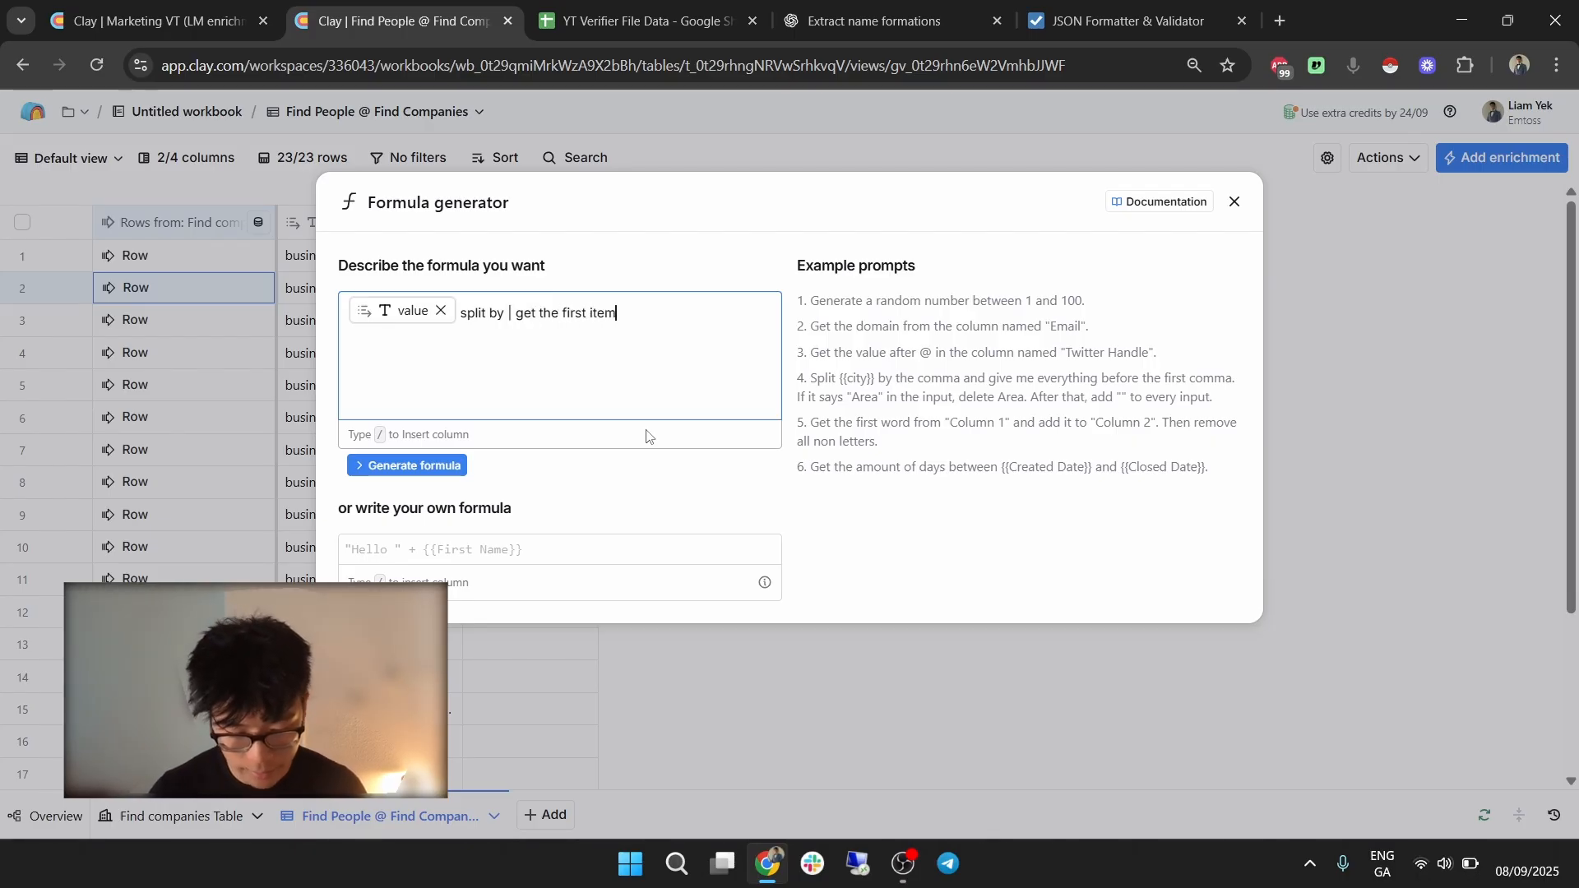
click(441, 480)
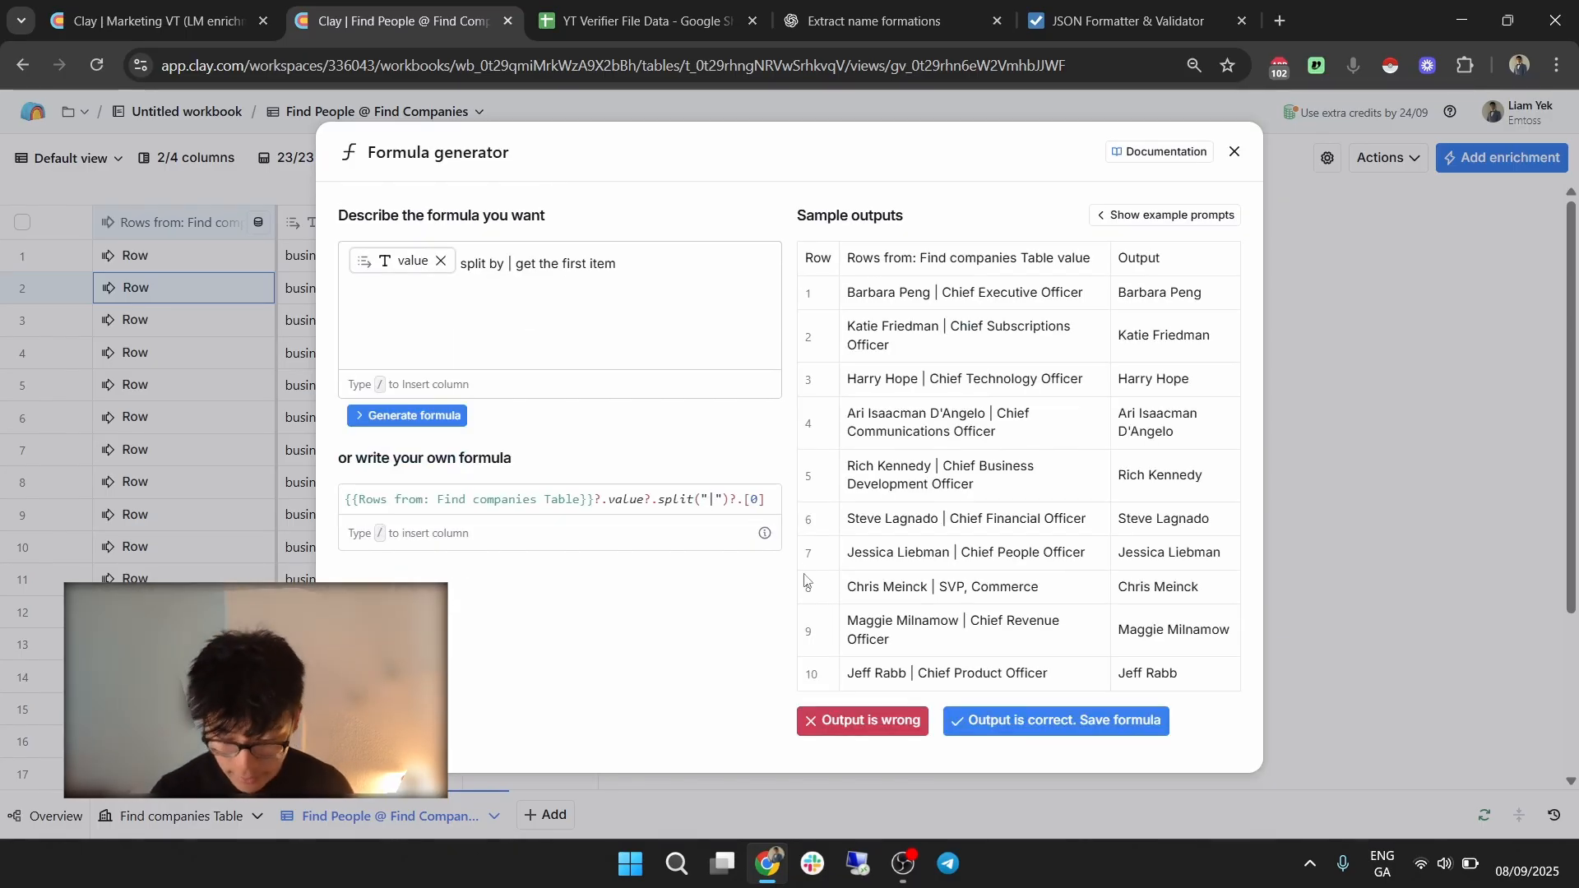
click(1093, 721)
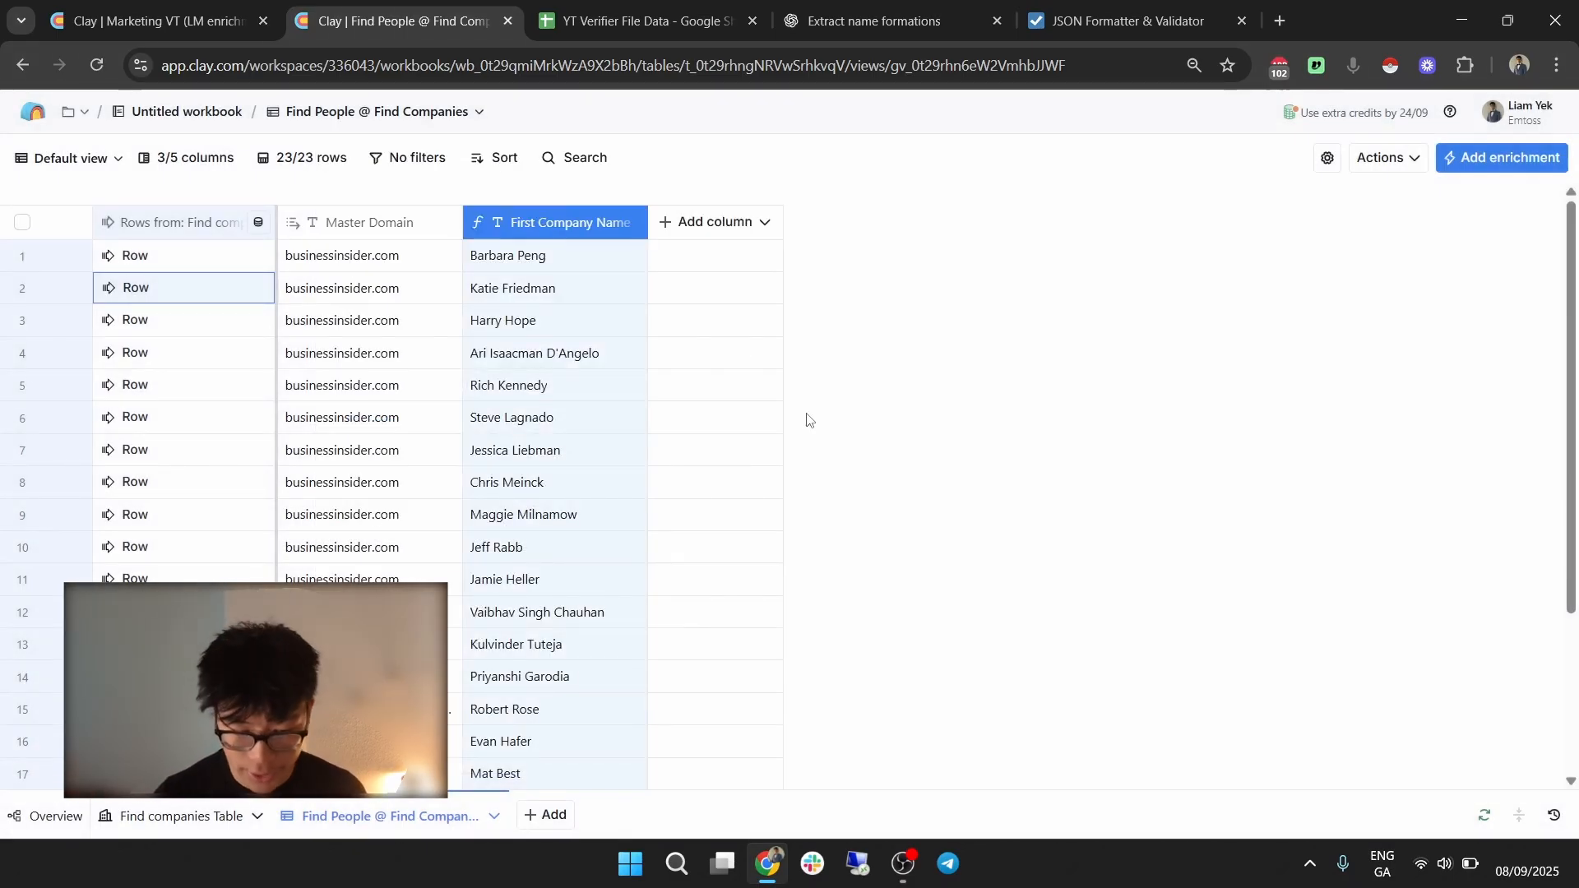
Rename the new formula column as Full Name.
double_click(594, 222)
text(Full)
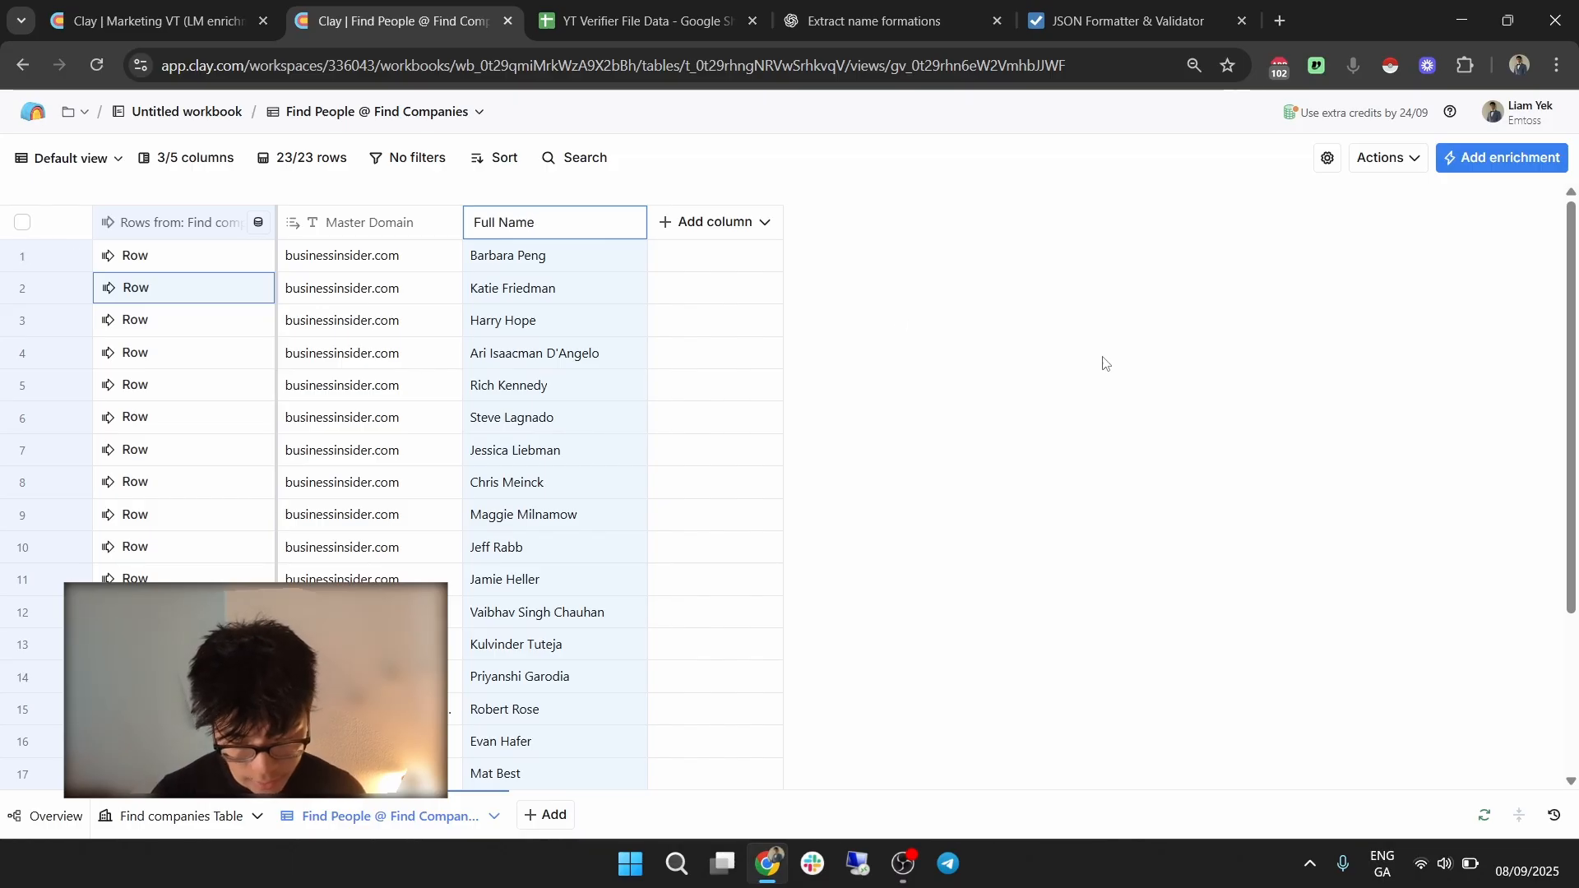
key(Return)
Duplicate the Full Name column and name the copy Position.
click(550, 226)
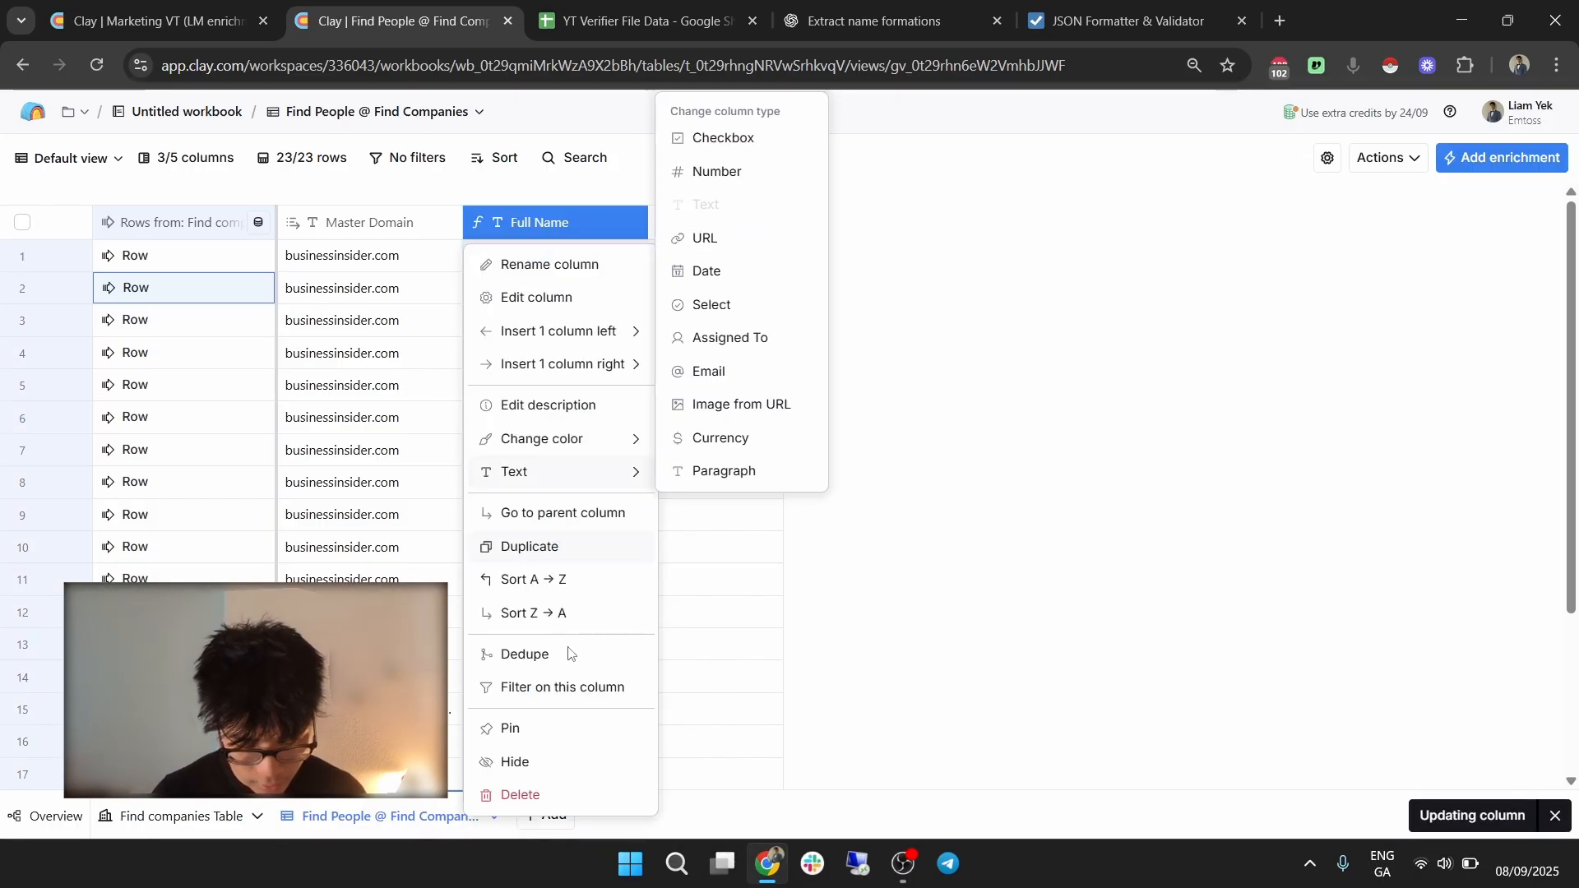
click(600, 556)
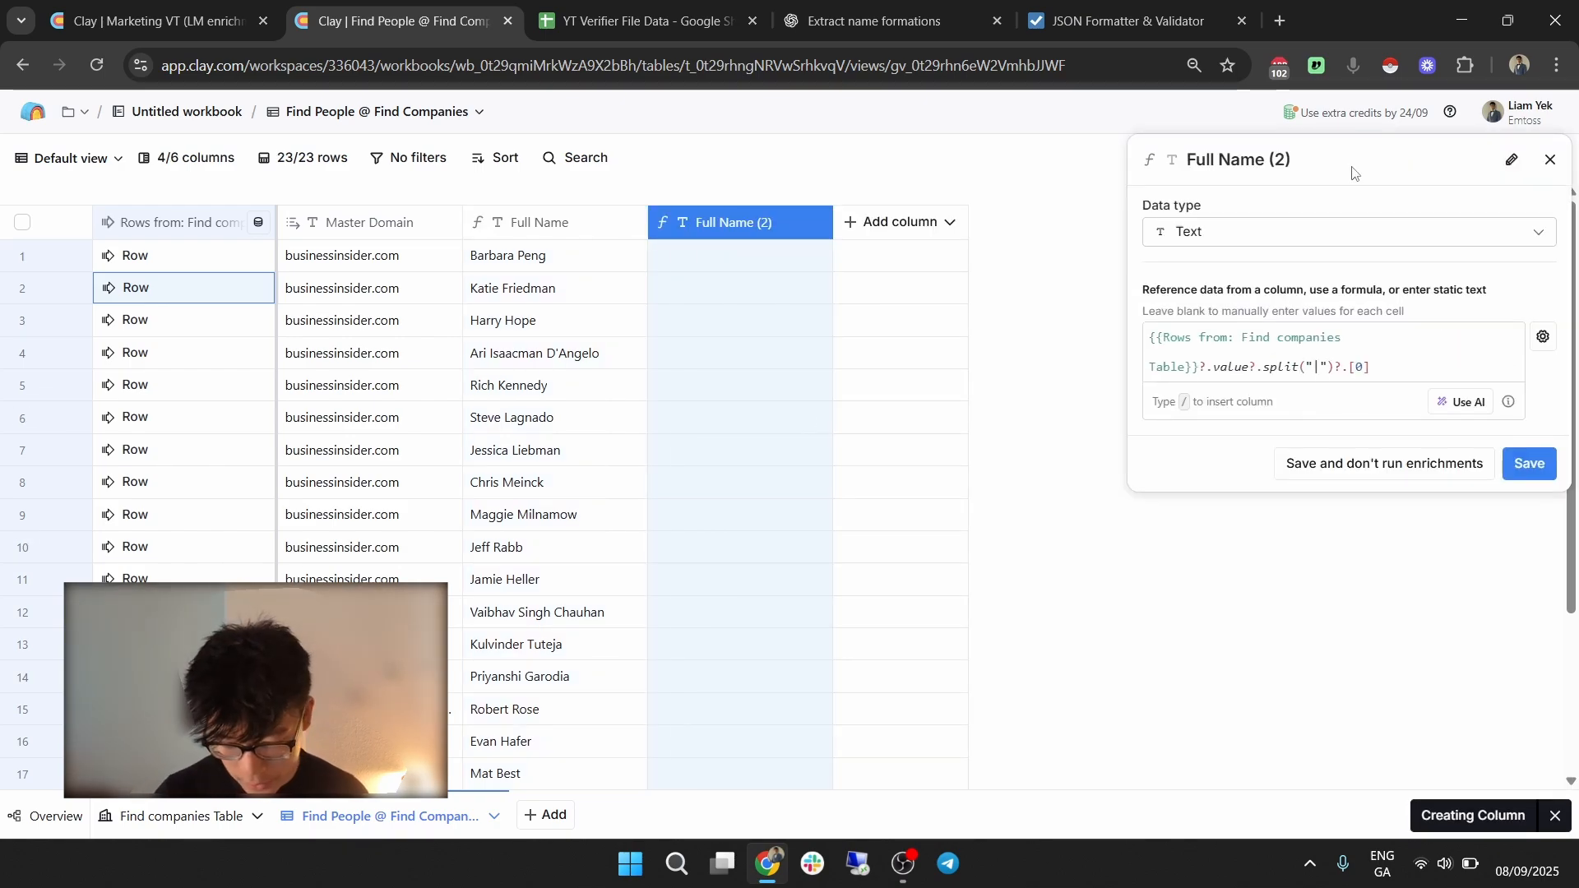
click(1512, 159)
text(F)
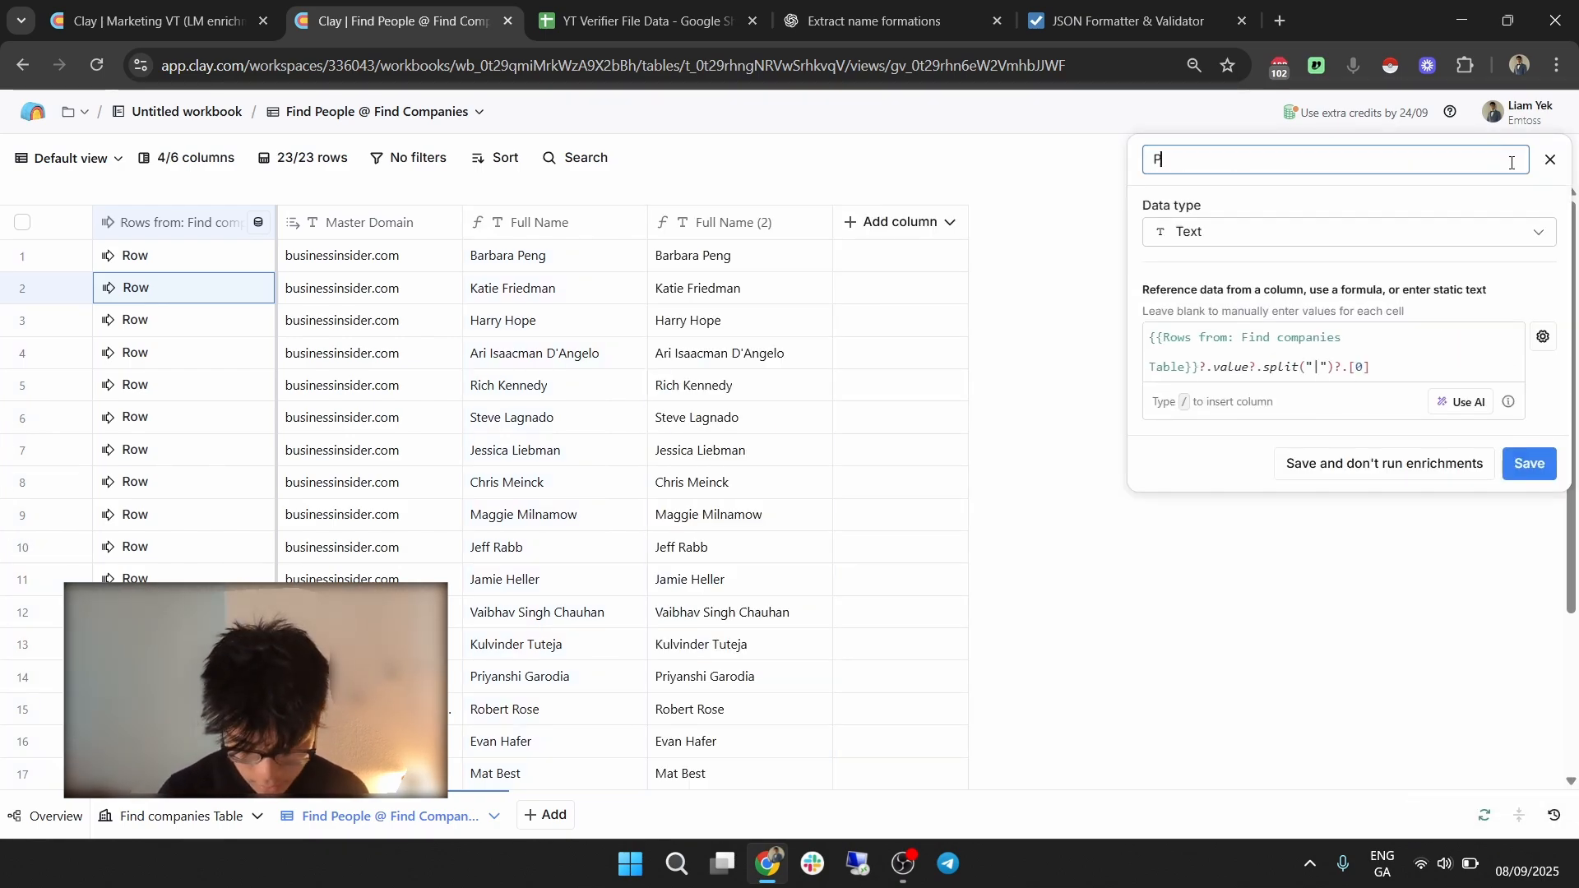
text(osition)
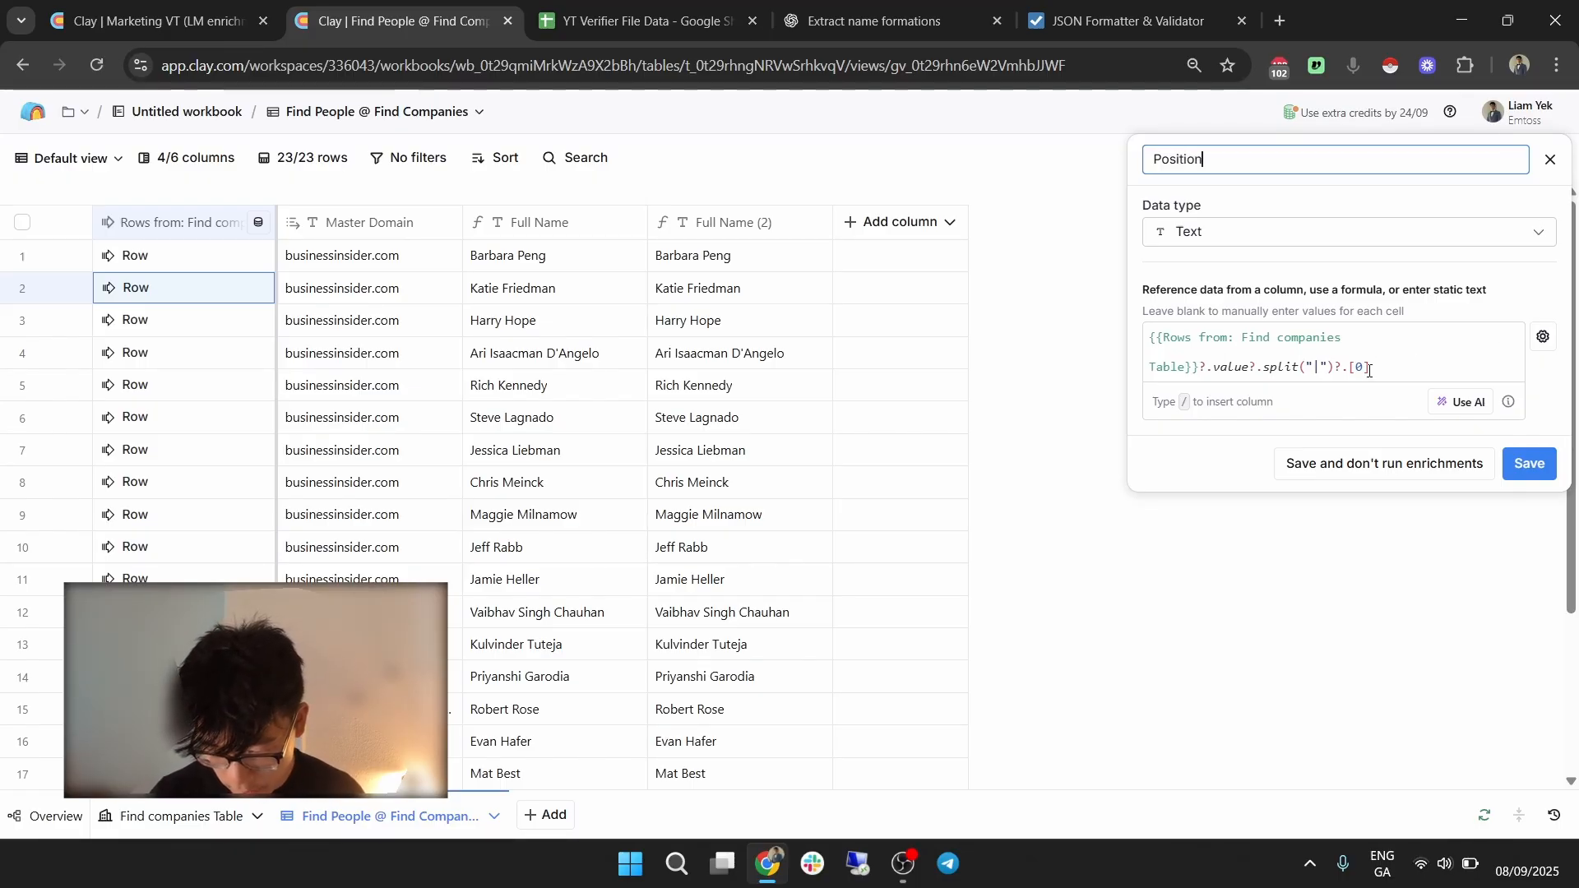
Change the Position formula's split index to [1] and save the column.
click(1359, 368)
text(1)
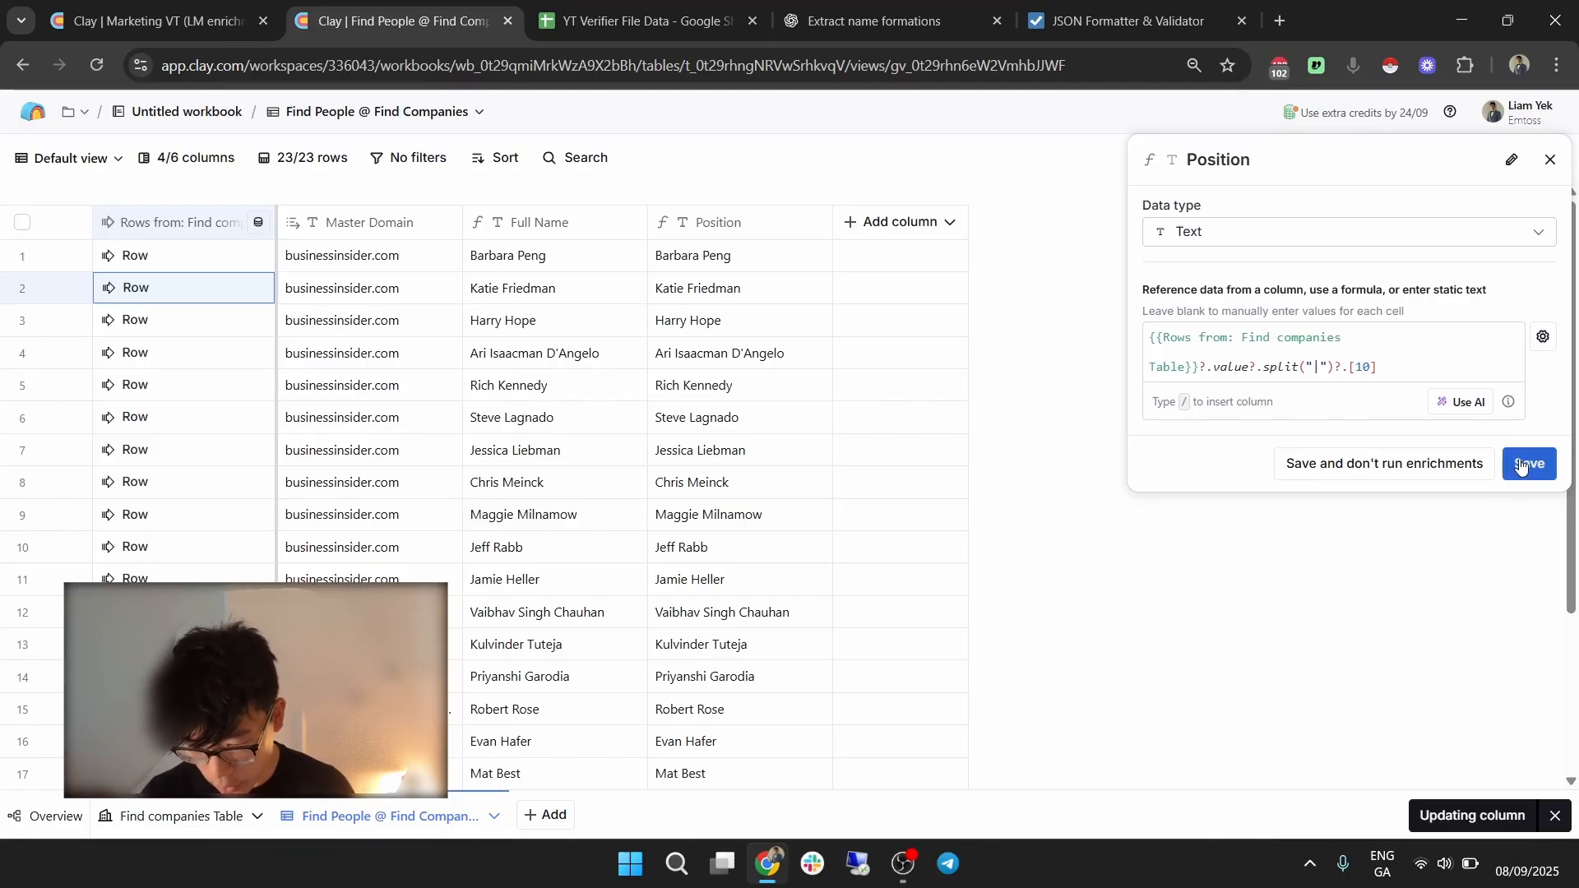
key(Delete)
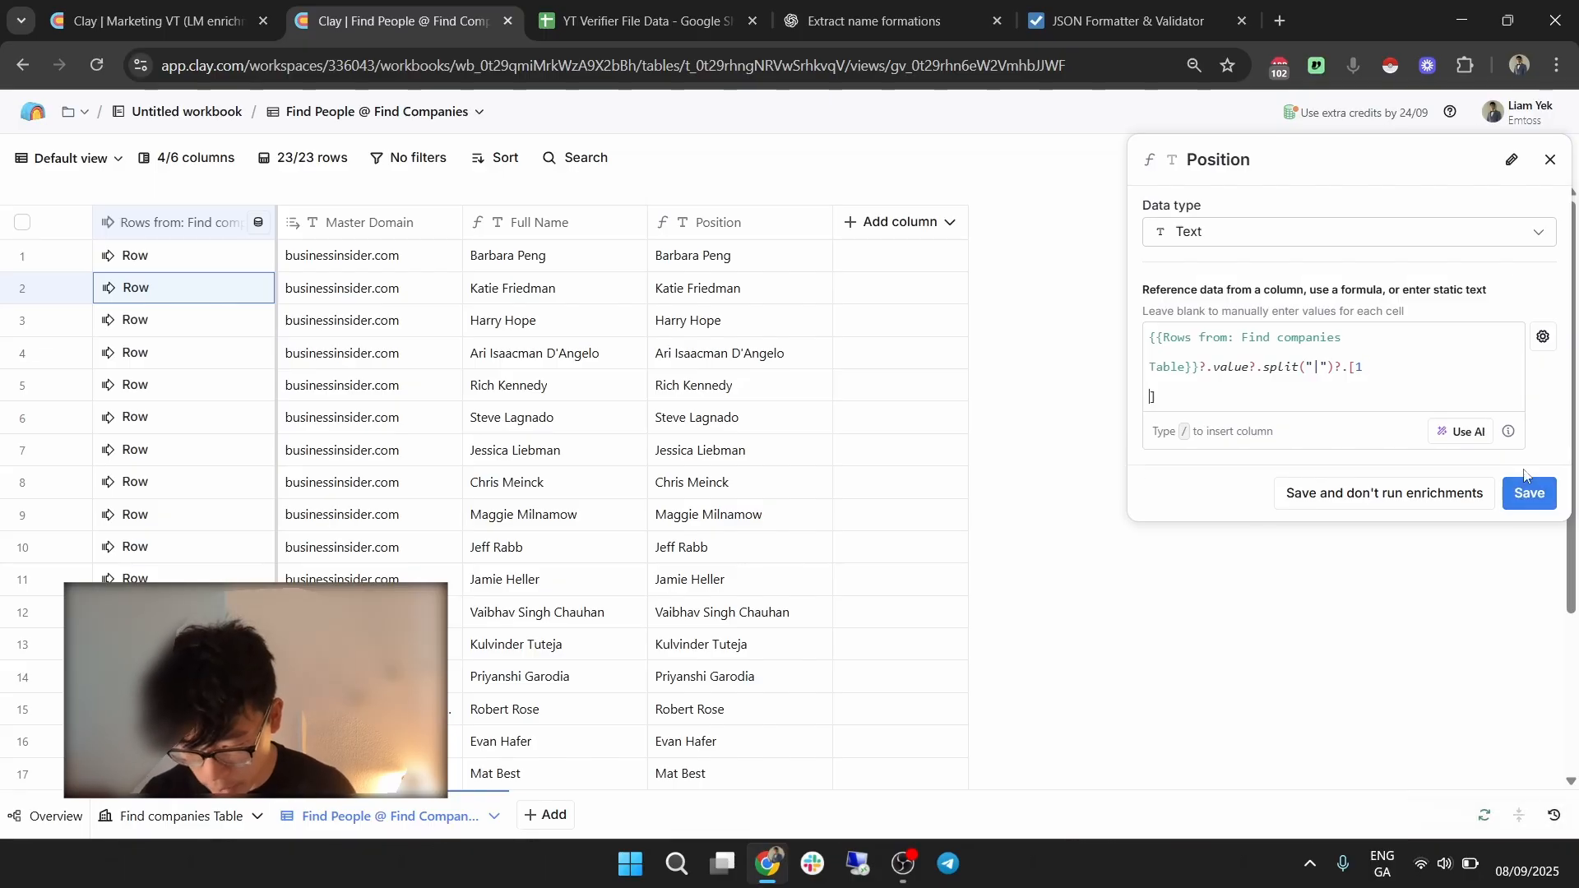
click(1525, 463)
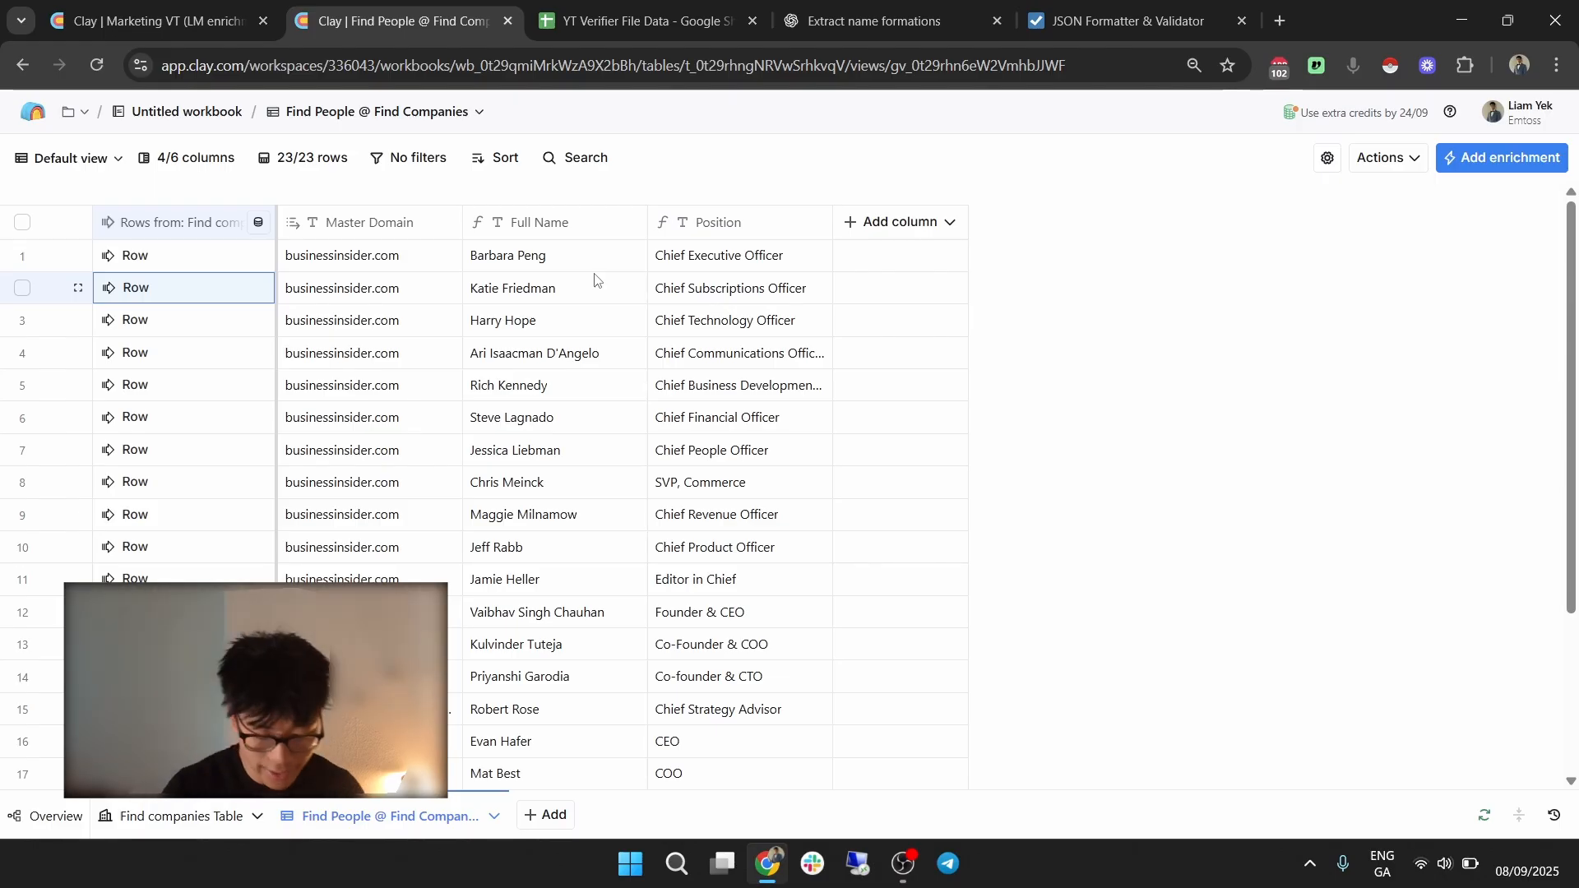
Open the enrichment catalogue from a new column and search it for "domain forma" and "url" to look for a domain formatting enrichment.
key(XF86MonBrightnessDown)
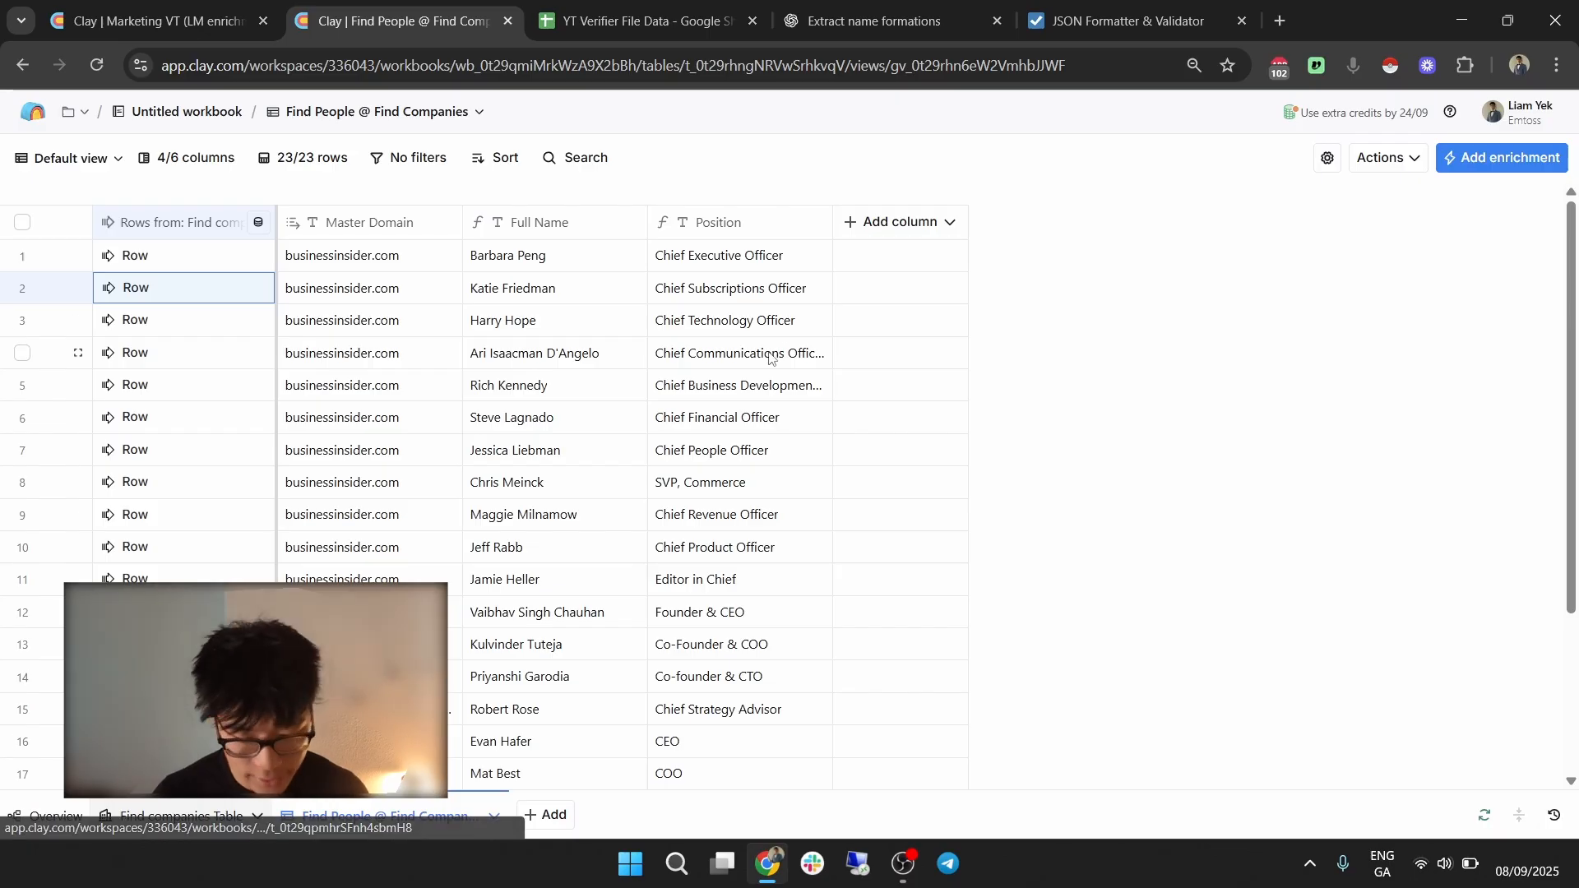
click(896, 223)
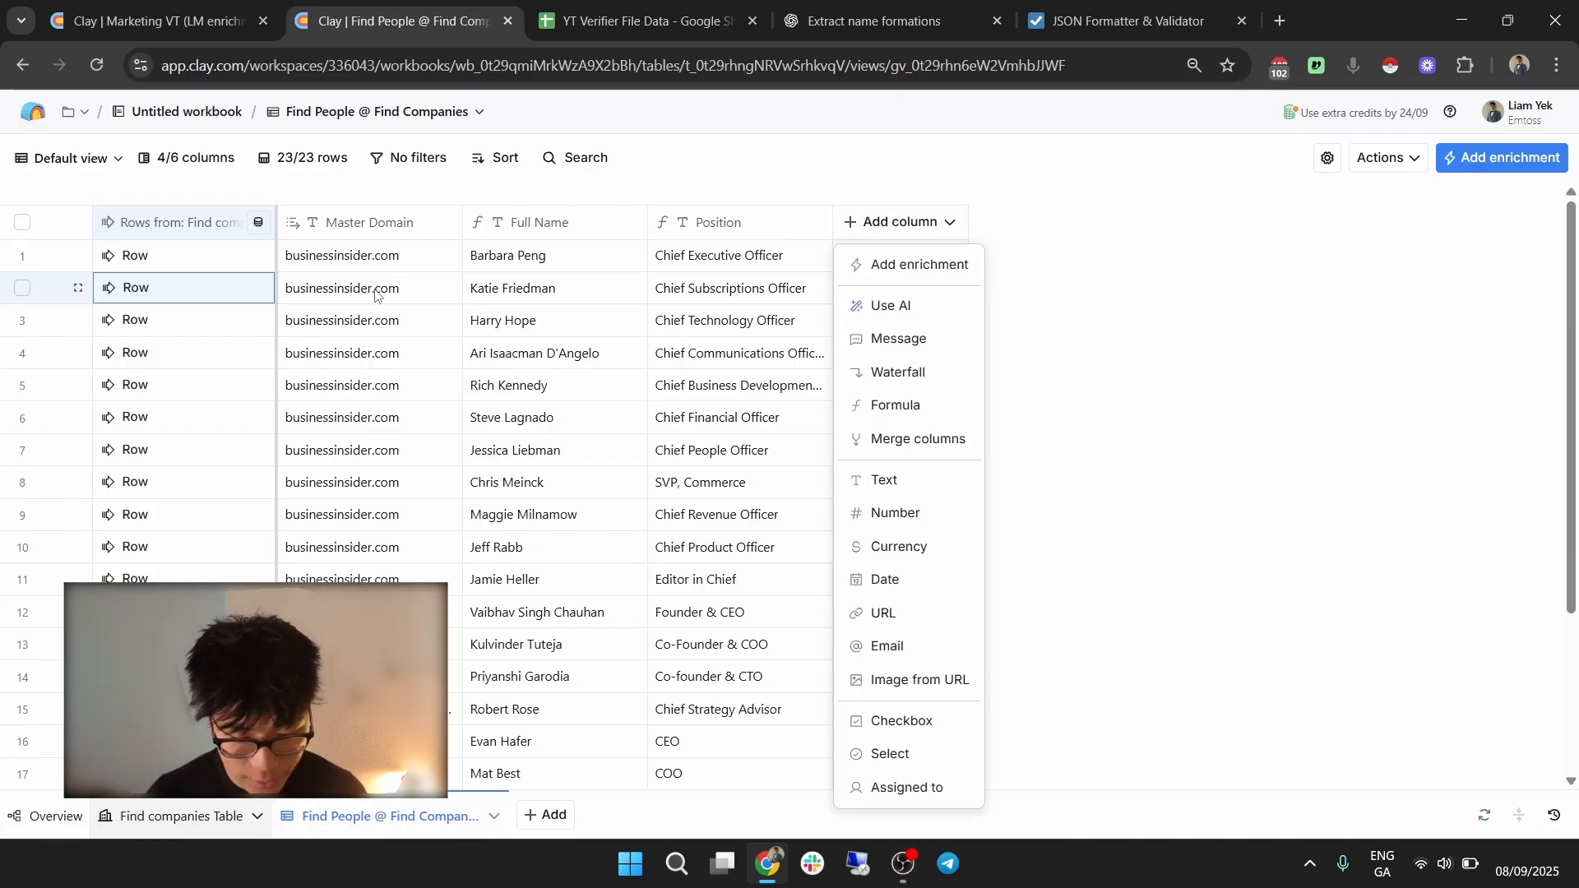
click(913, 265)
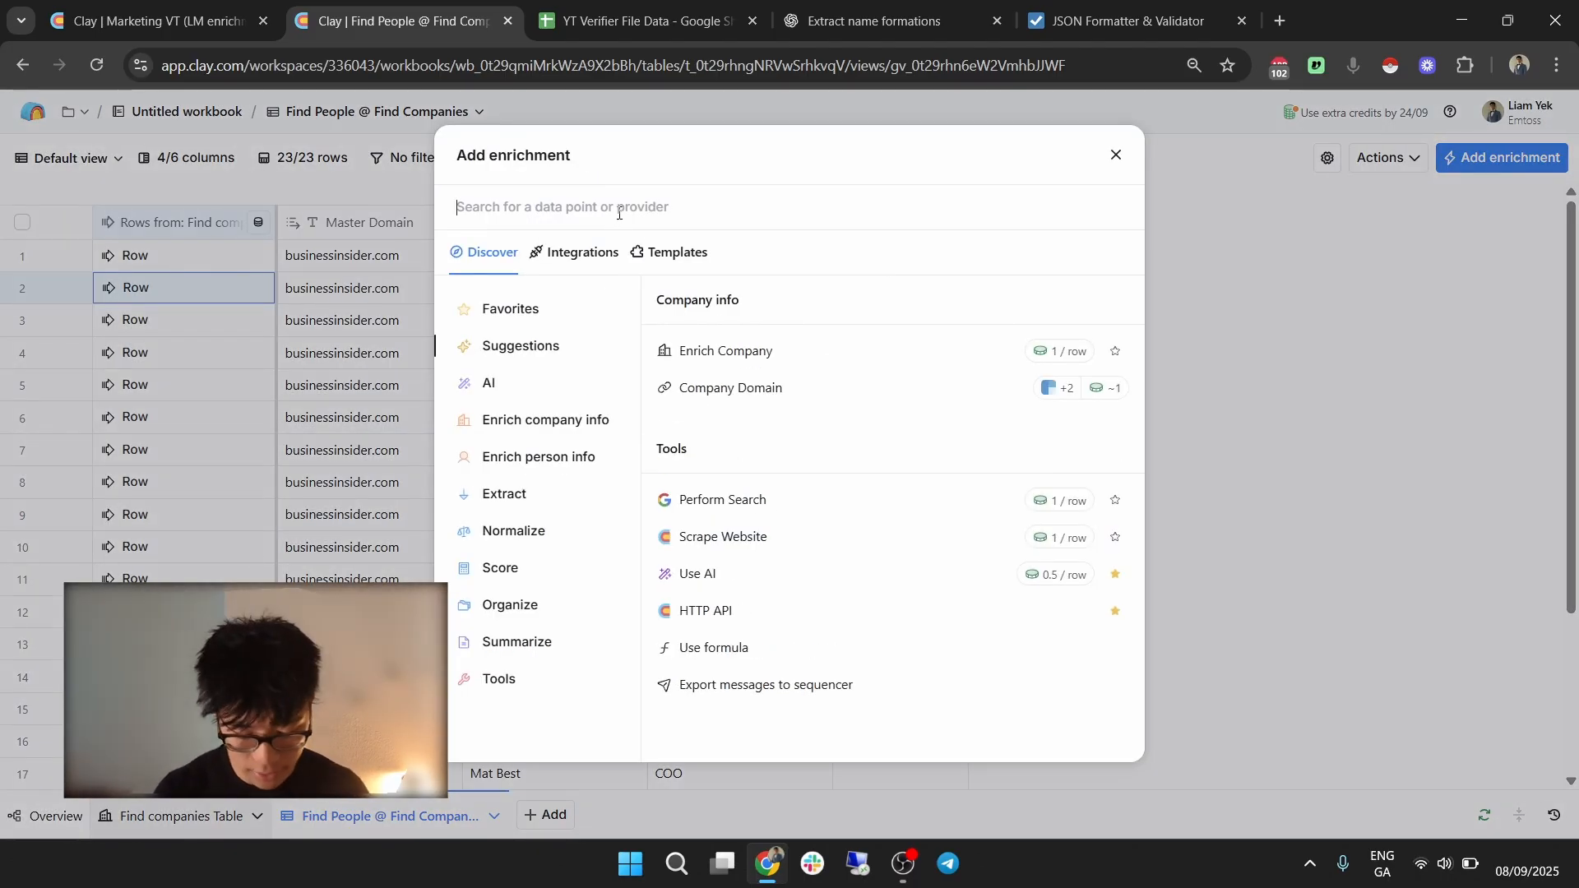
text(domain forma)
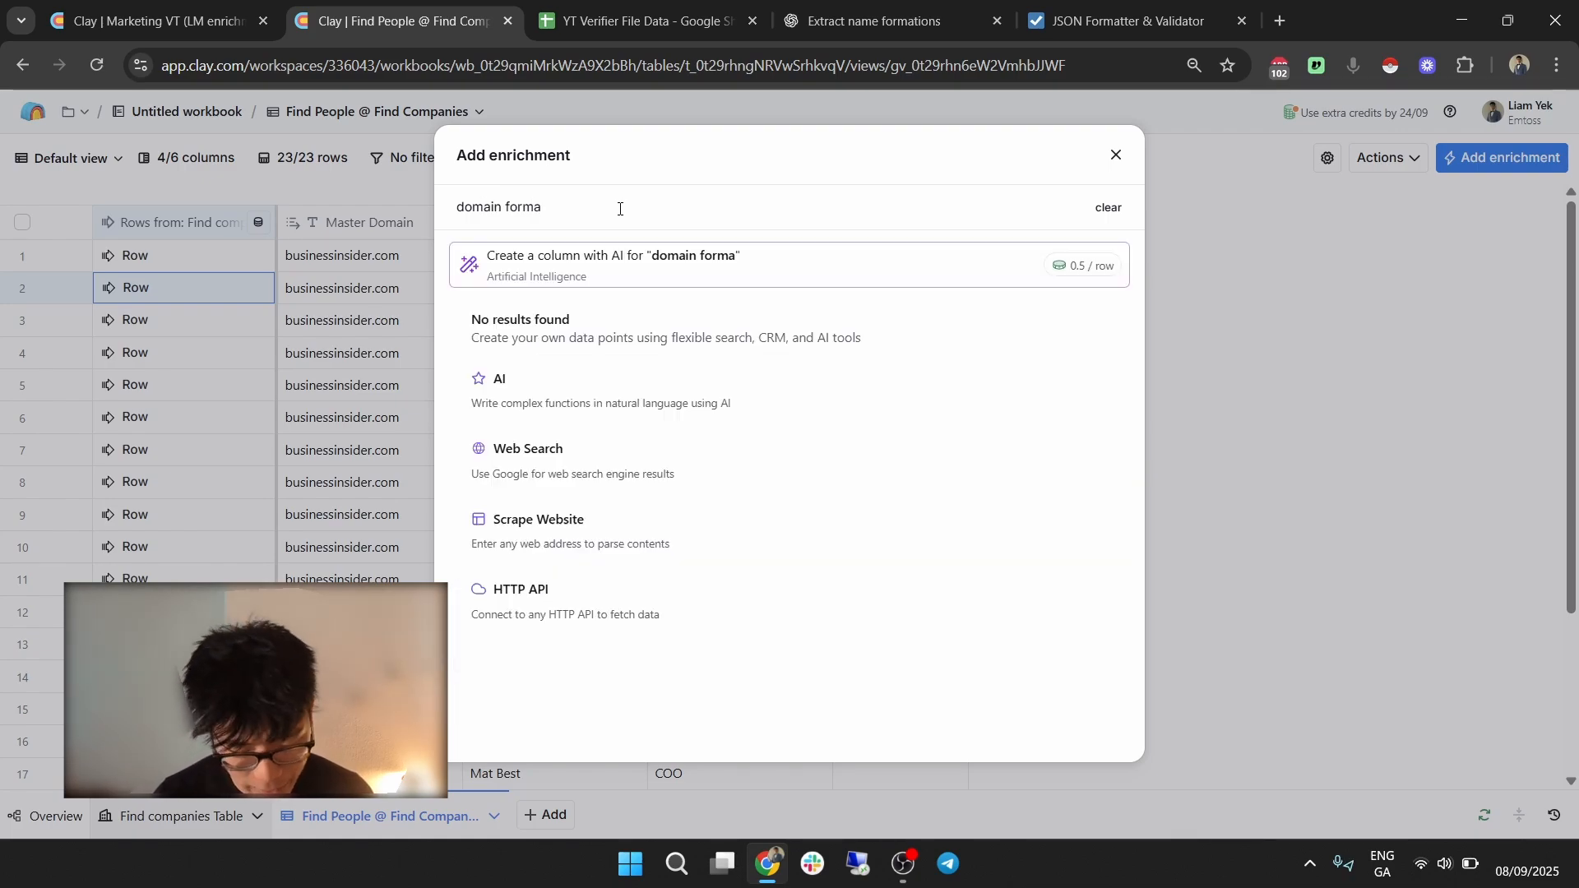
key(ctrl+a)
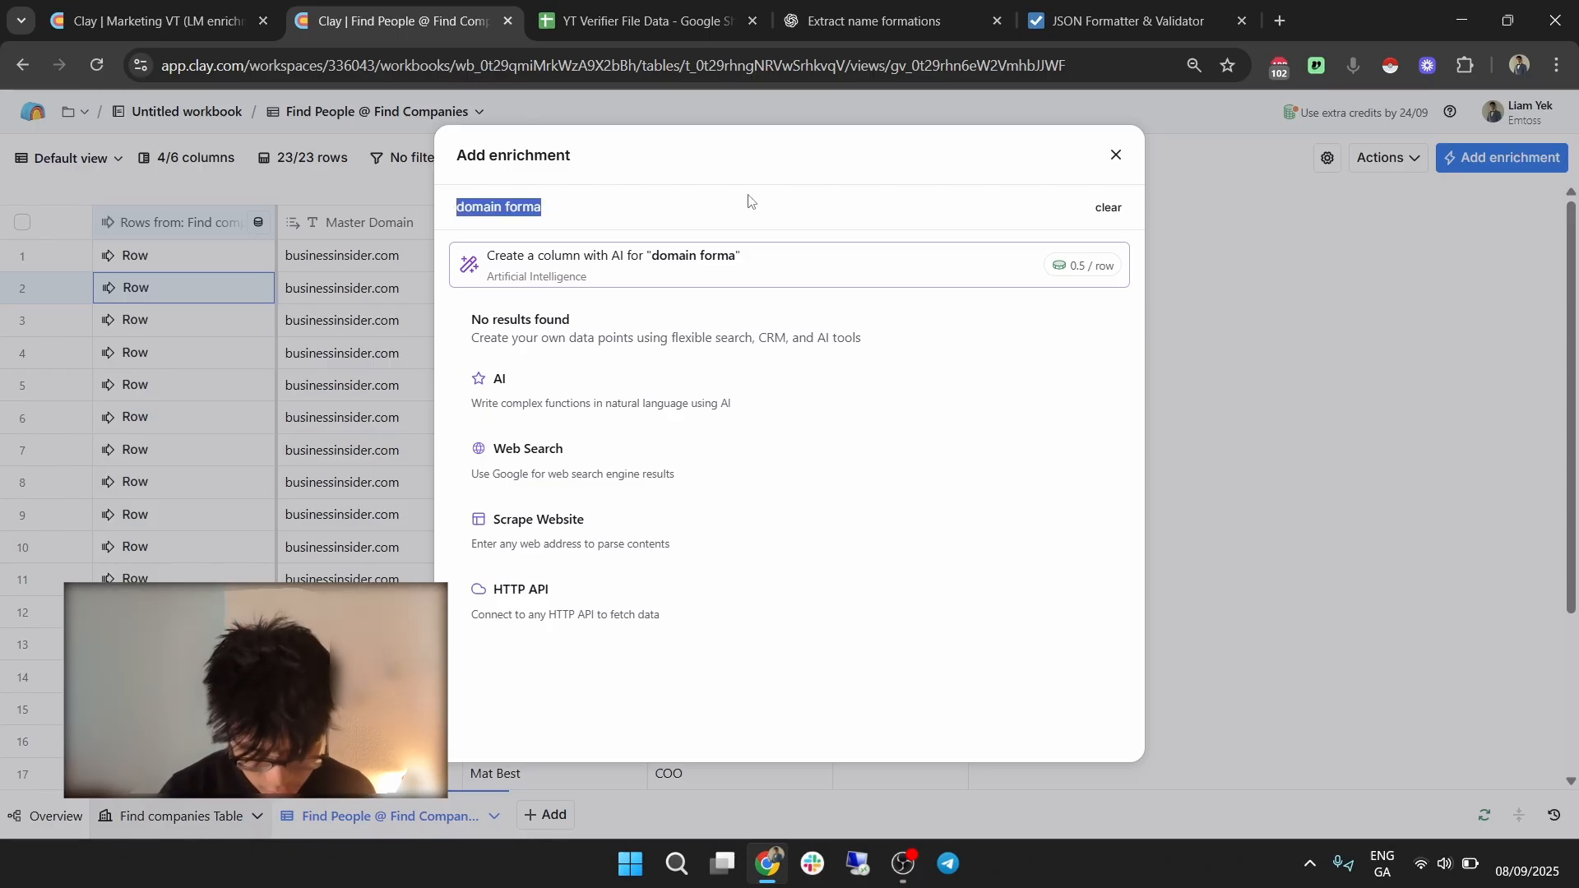
text(url)
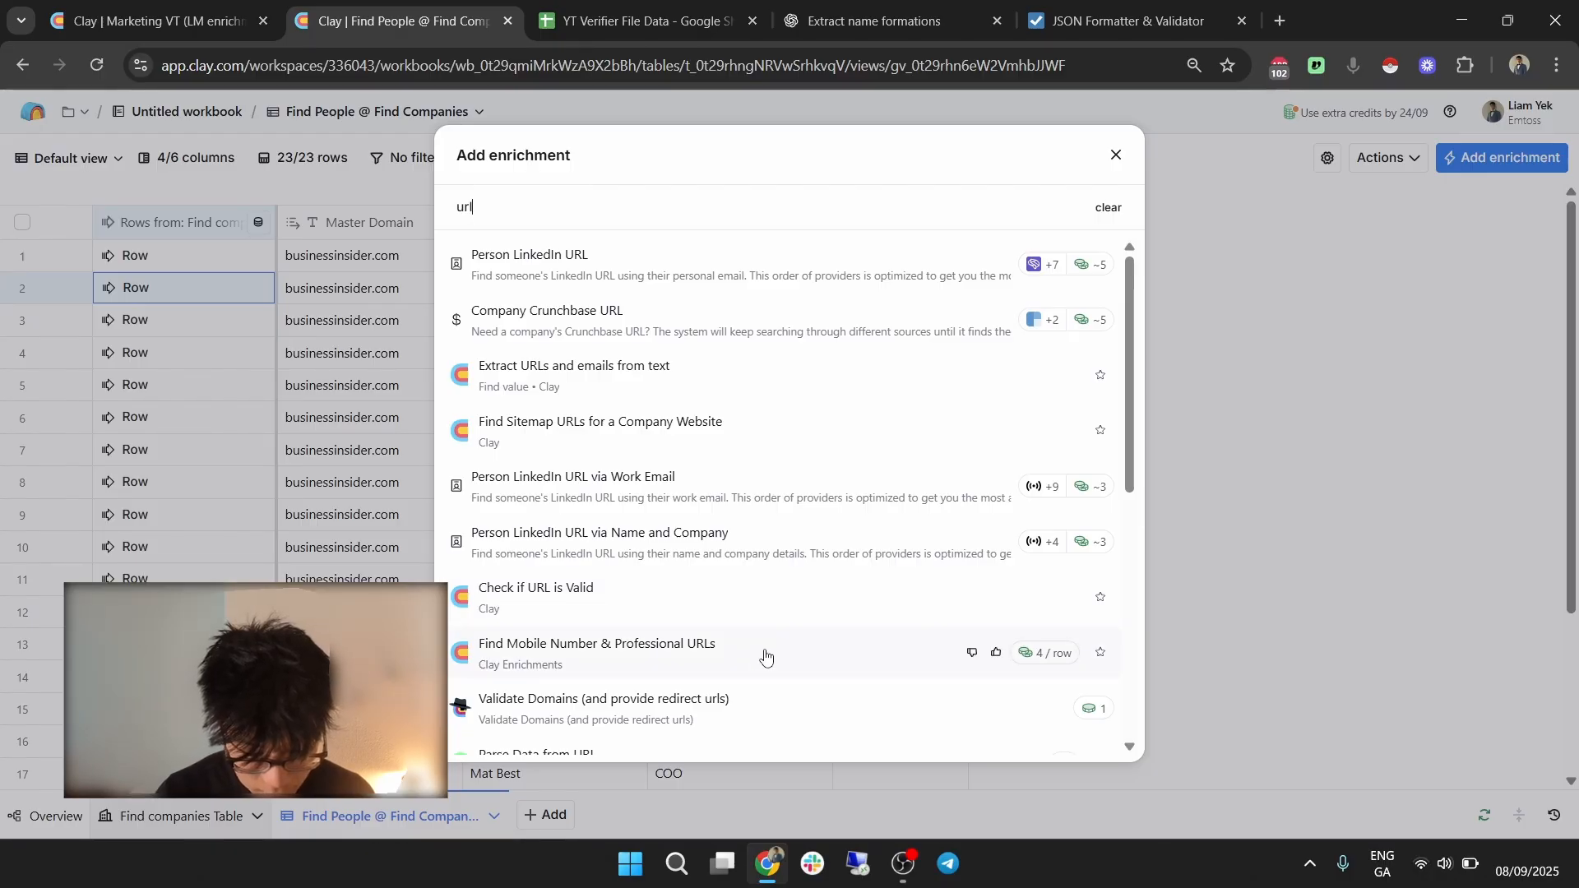
scroll(751, 606, down, 5)
scroll(748, 605, up, 3)
scroll(748, 605, up, 2)
scroll(749, 606, down, 2)
scroll(716, 485, up, 4)
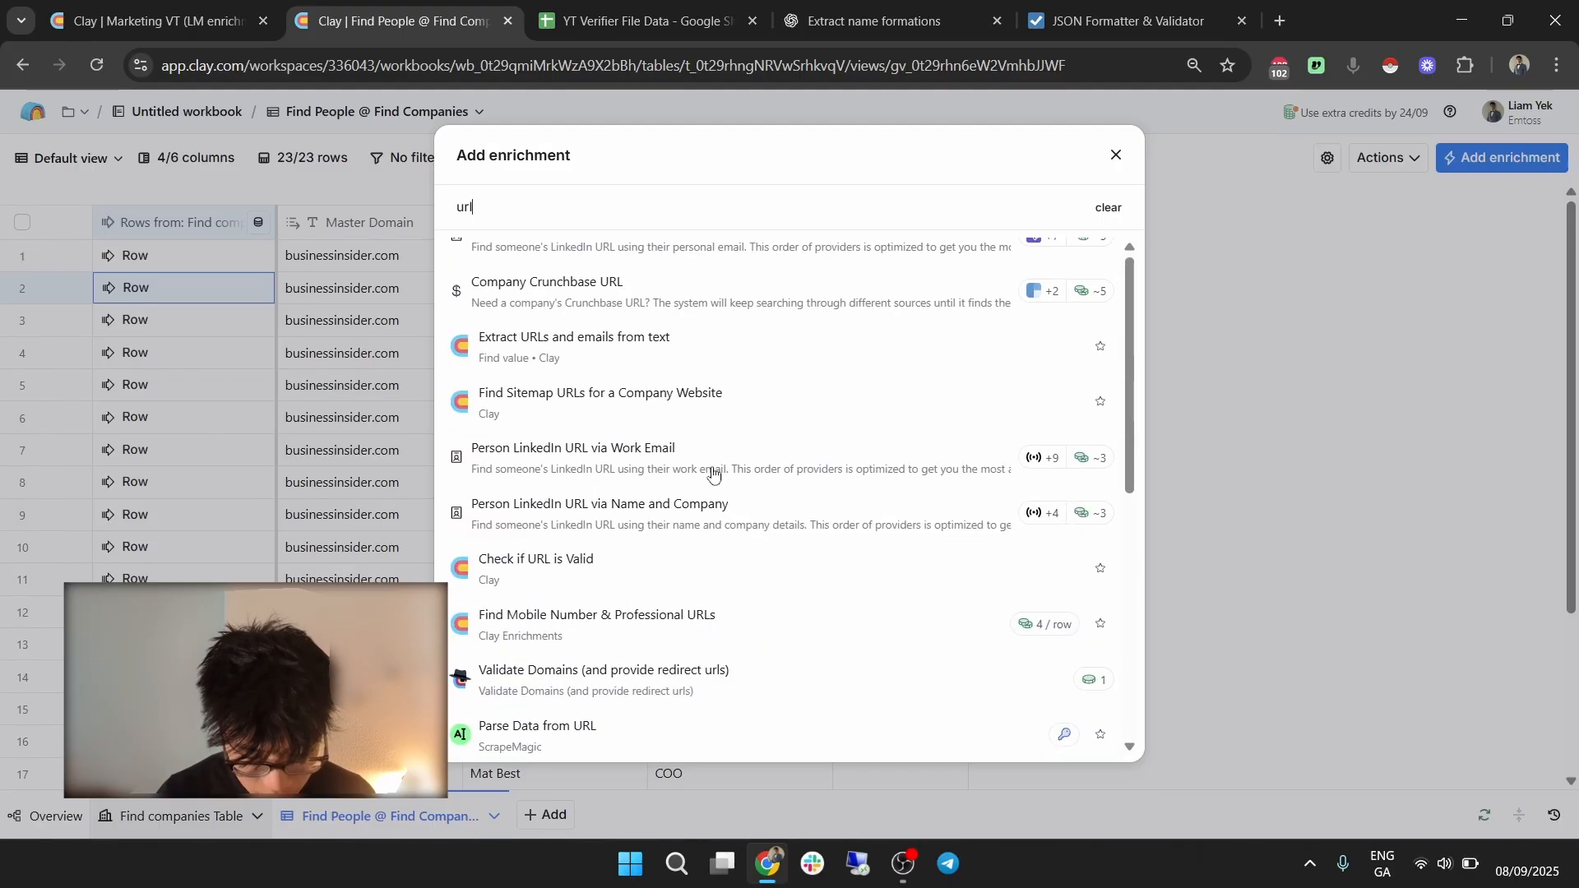
Check the Marketing VT (LM enrichment) table for the enrichment used to clean up domains.
click(181, 6)
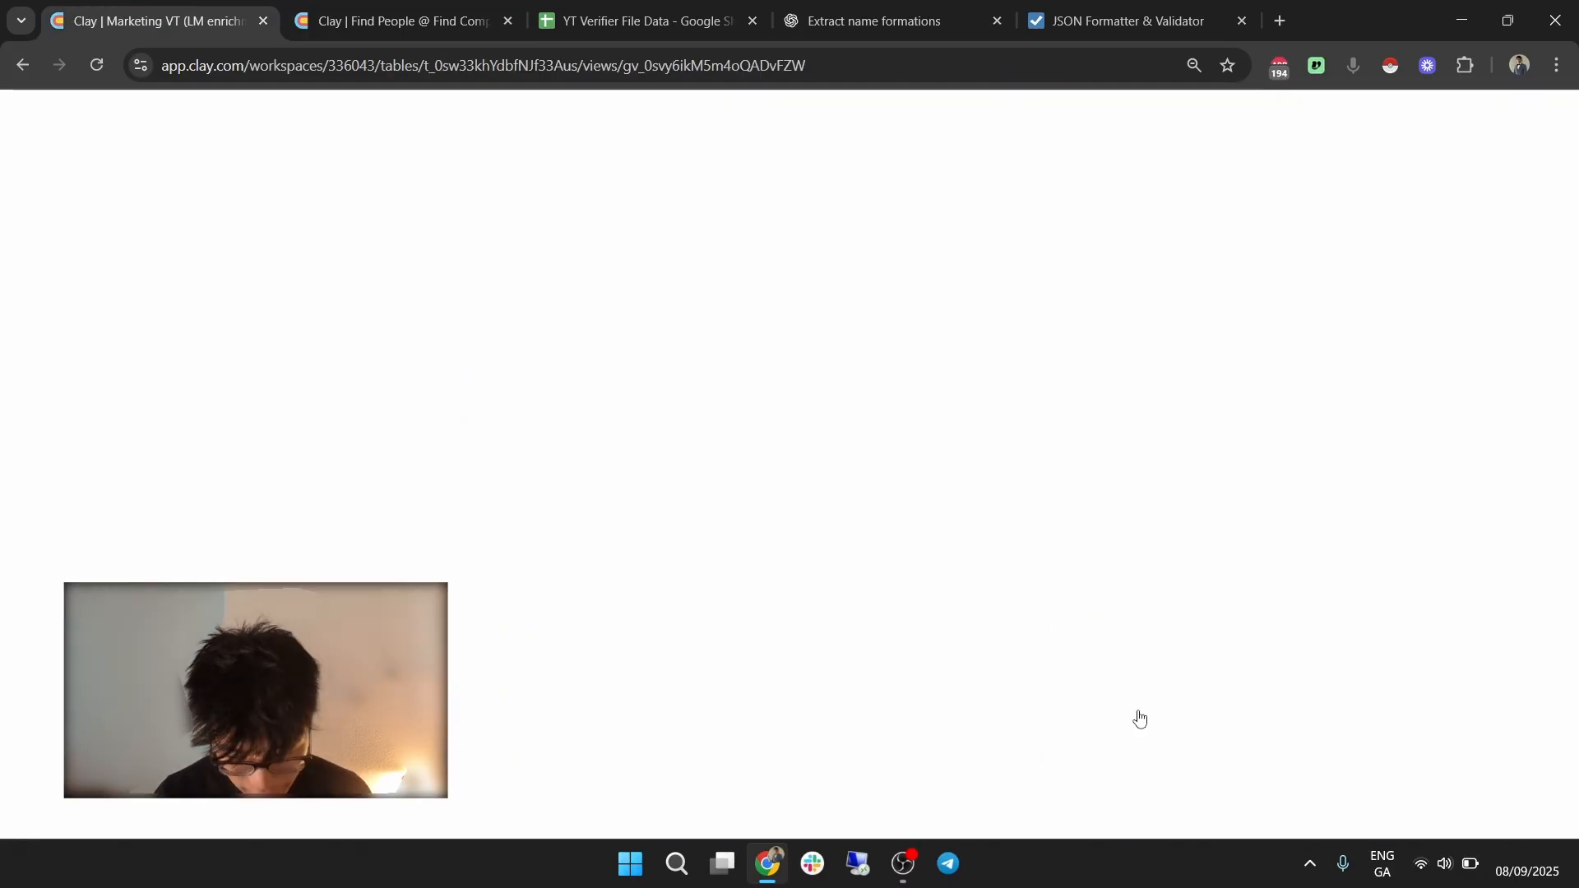
scroll(1020, 797, right, 3)
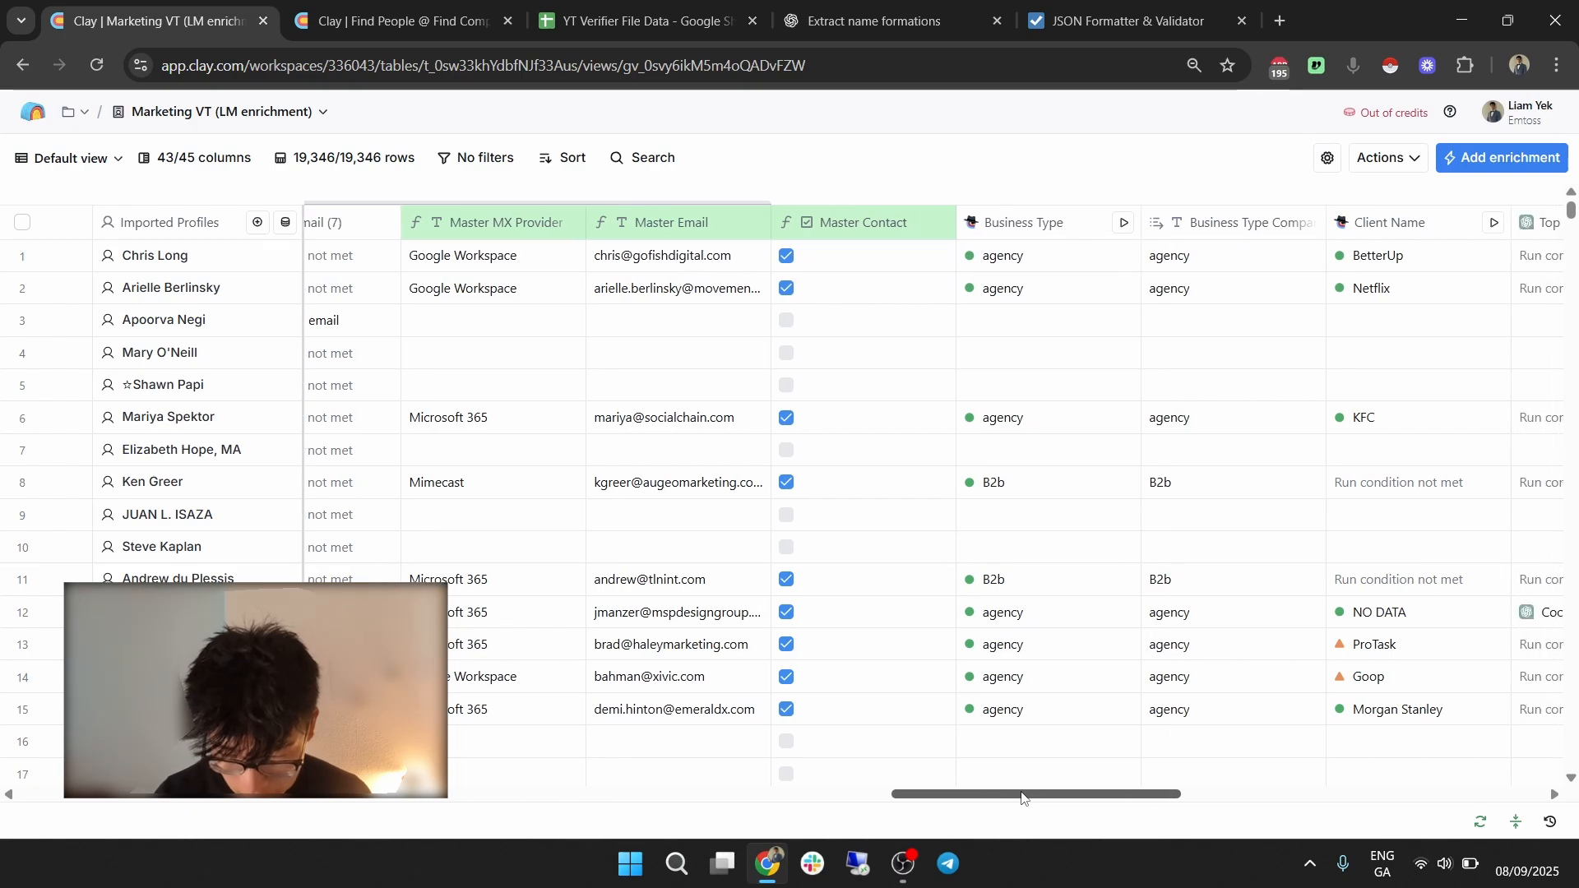
drag(879, 797, 505, 734)
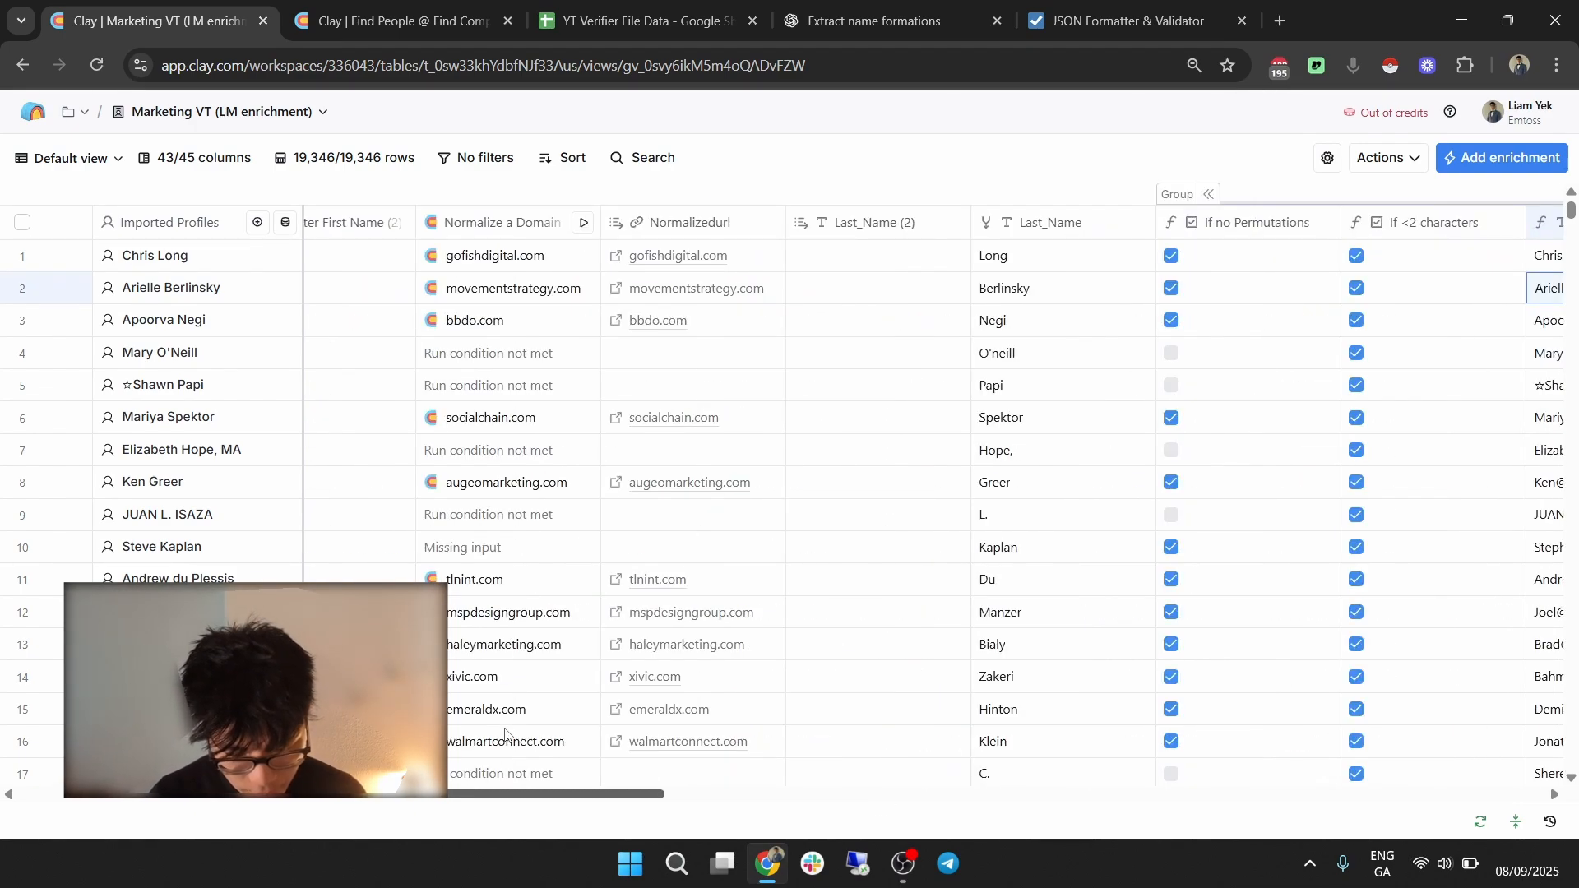
Return to the Find People table and find and select the Normalize a Domain enrichment.
click(427, 23)
drag(668, 212, 371, 220)
text(normali)
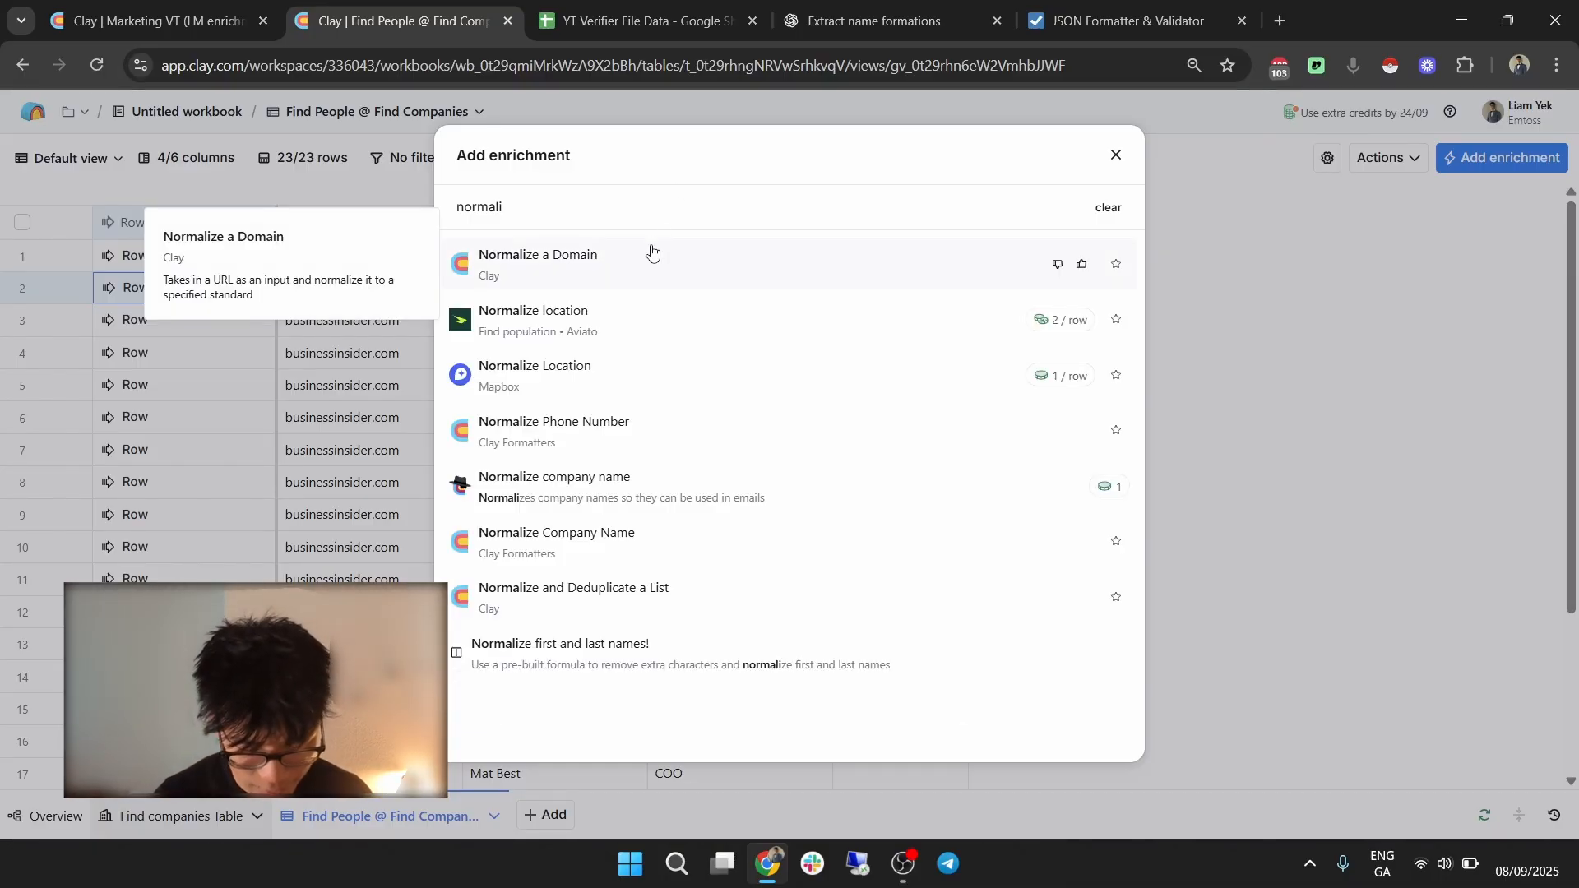
click(650, 255)
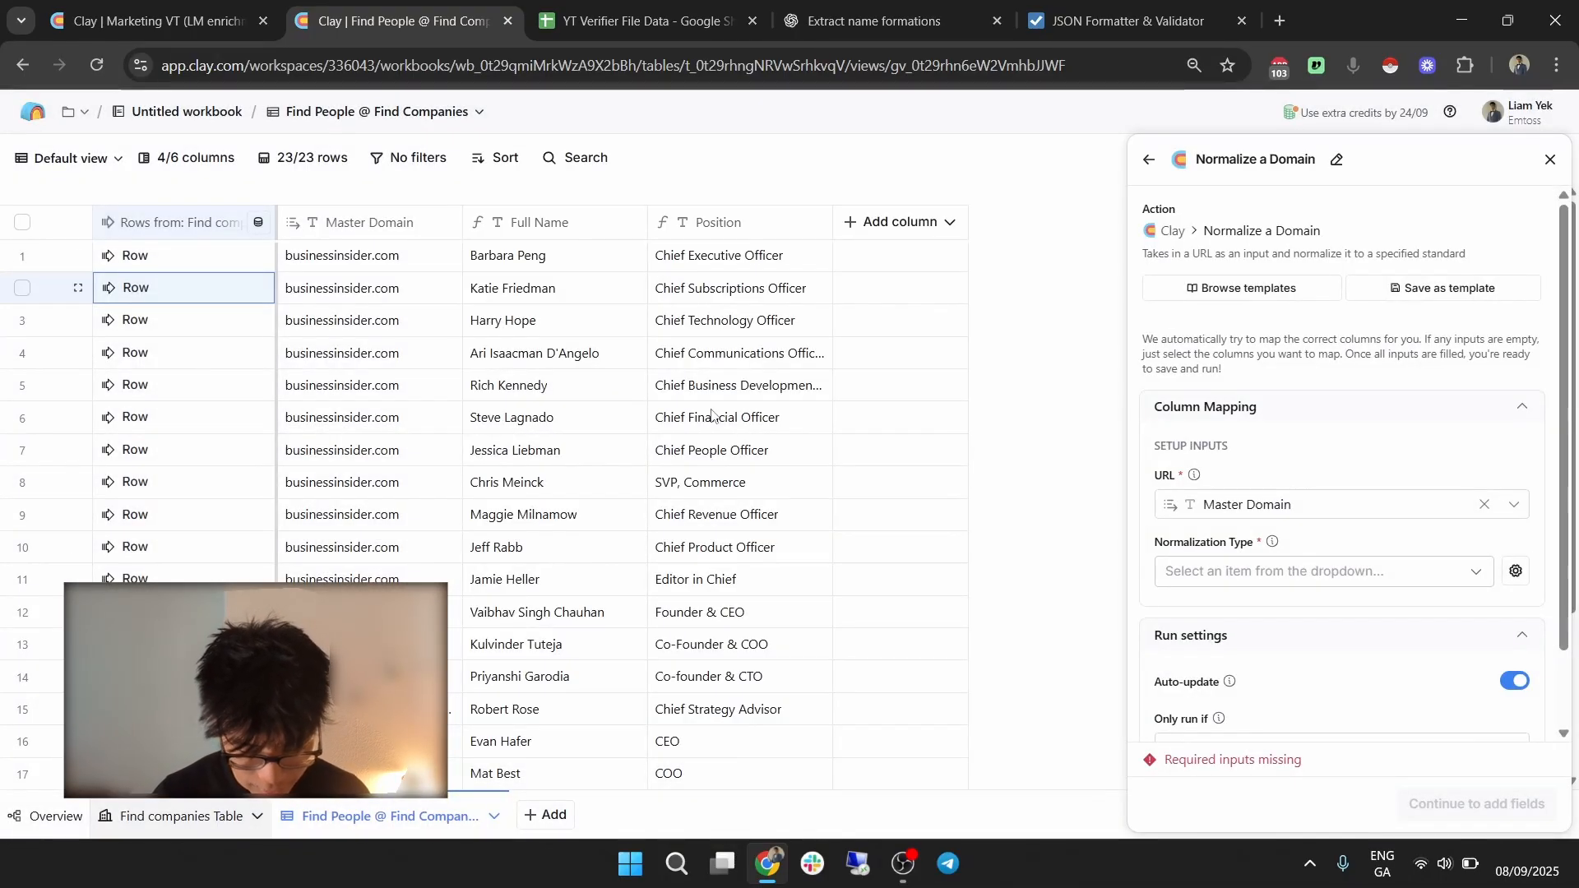
Set the normalization type to isolate the domain and restrict runs with the condition !!{{Master Domain}}.
scroll(1357, 456, down, 1)
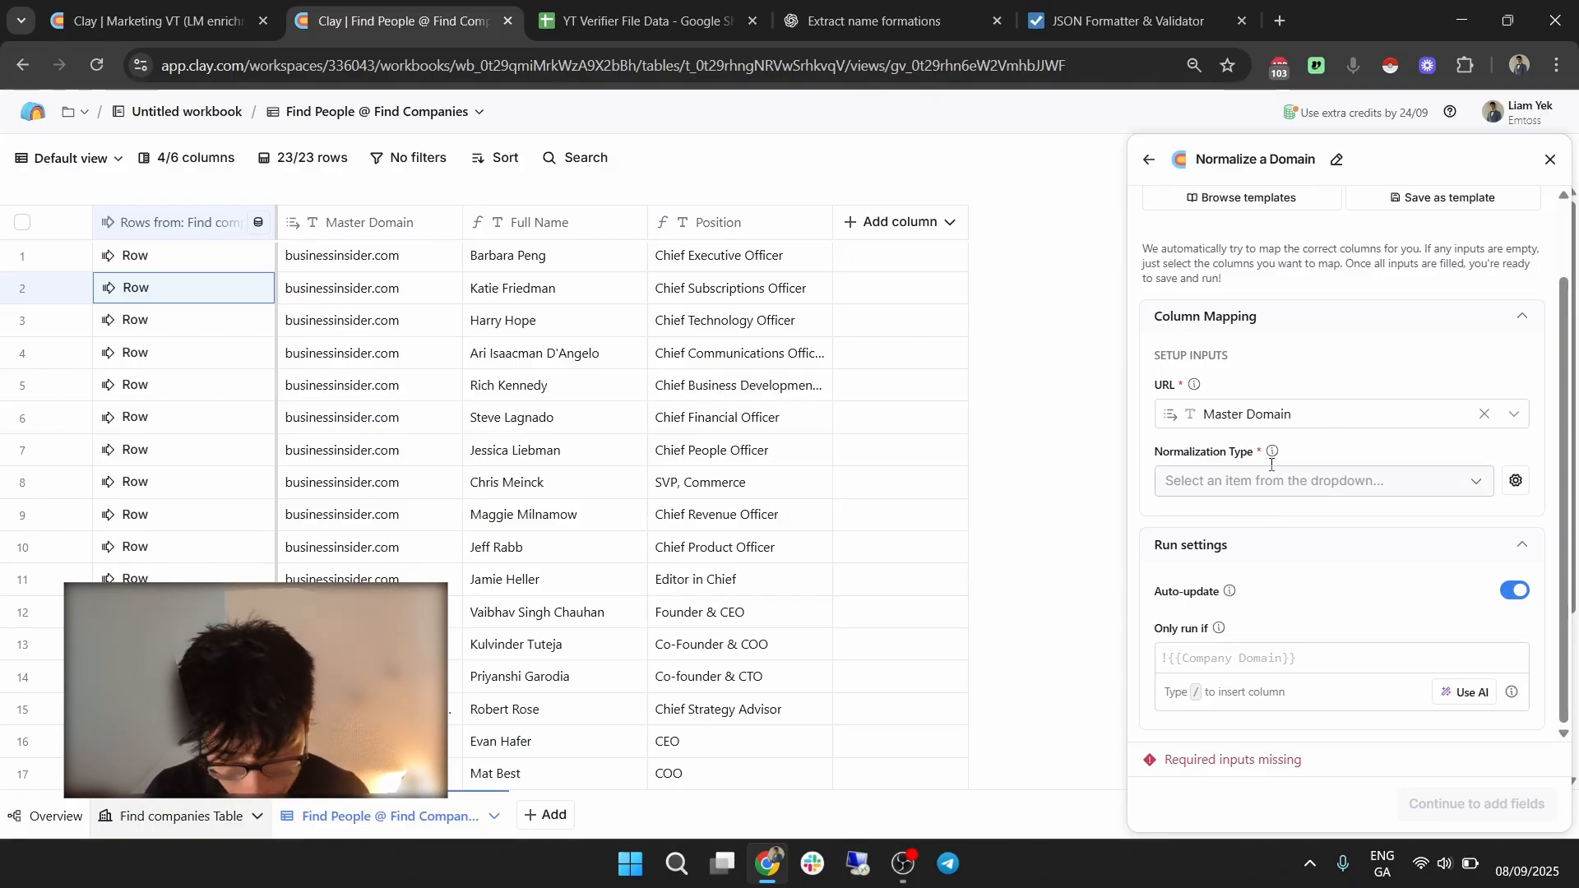
click(1314, 482)
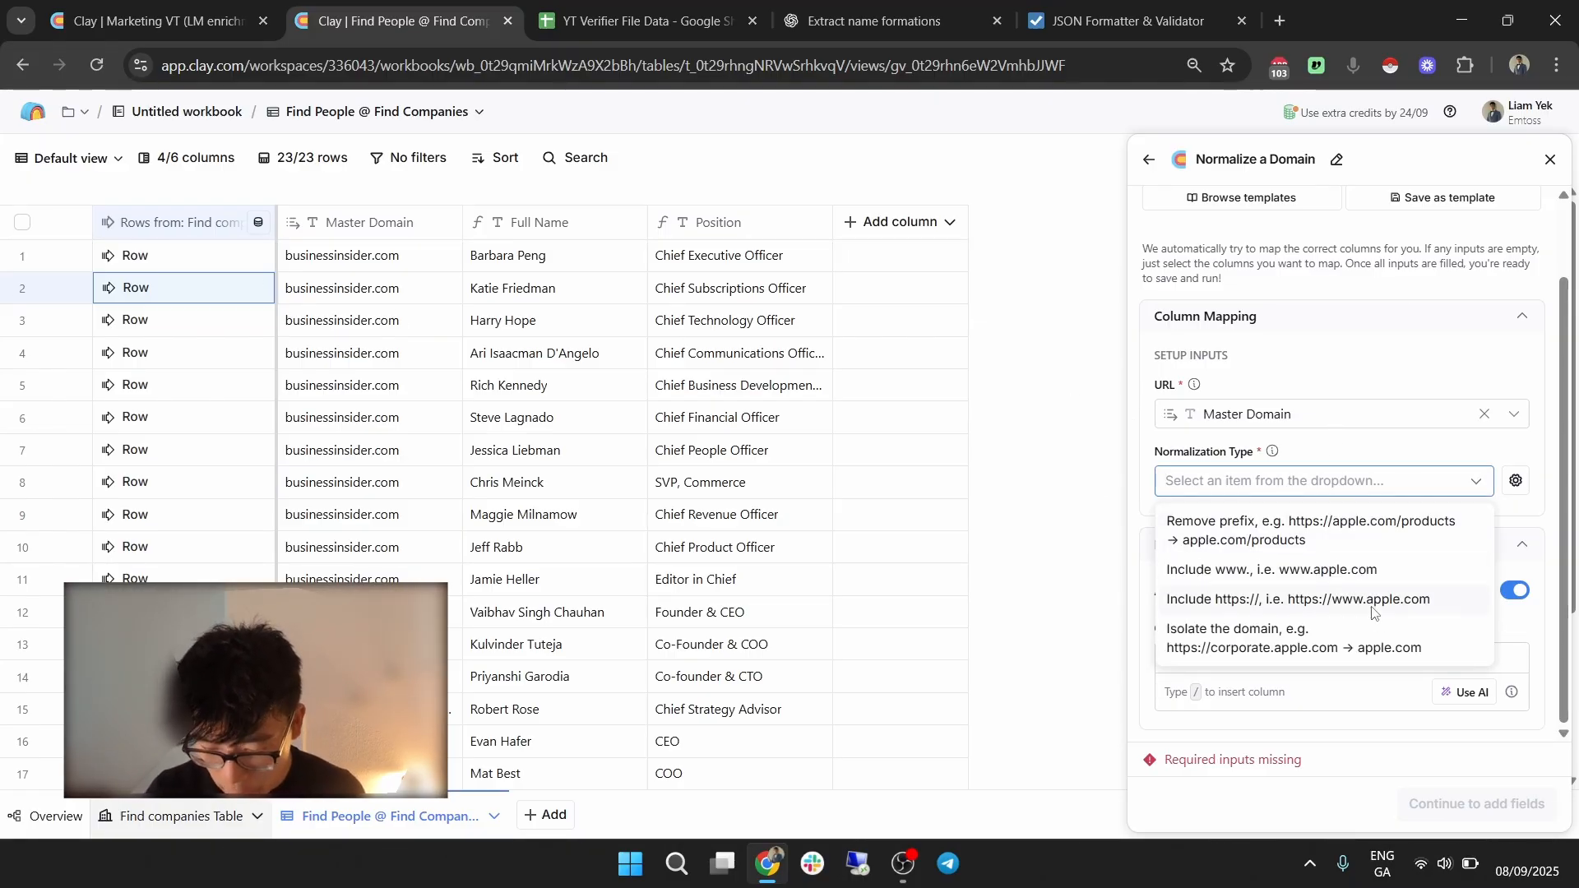
click(1377, 643)
click(1353, 689)
text(!!/)
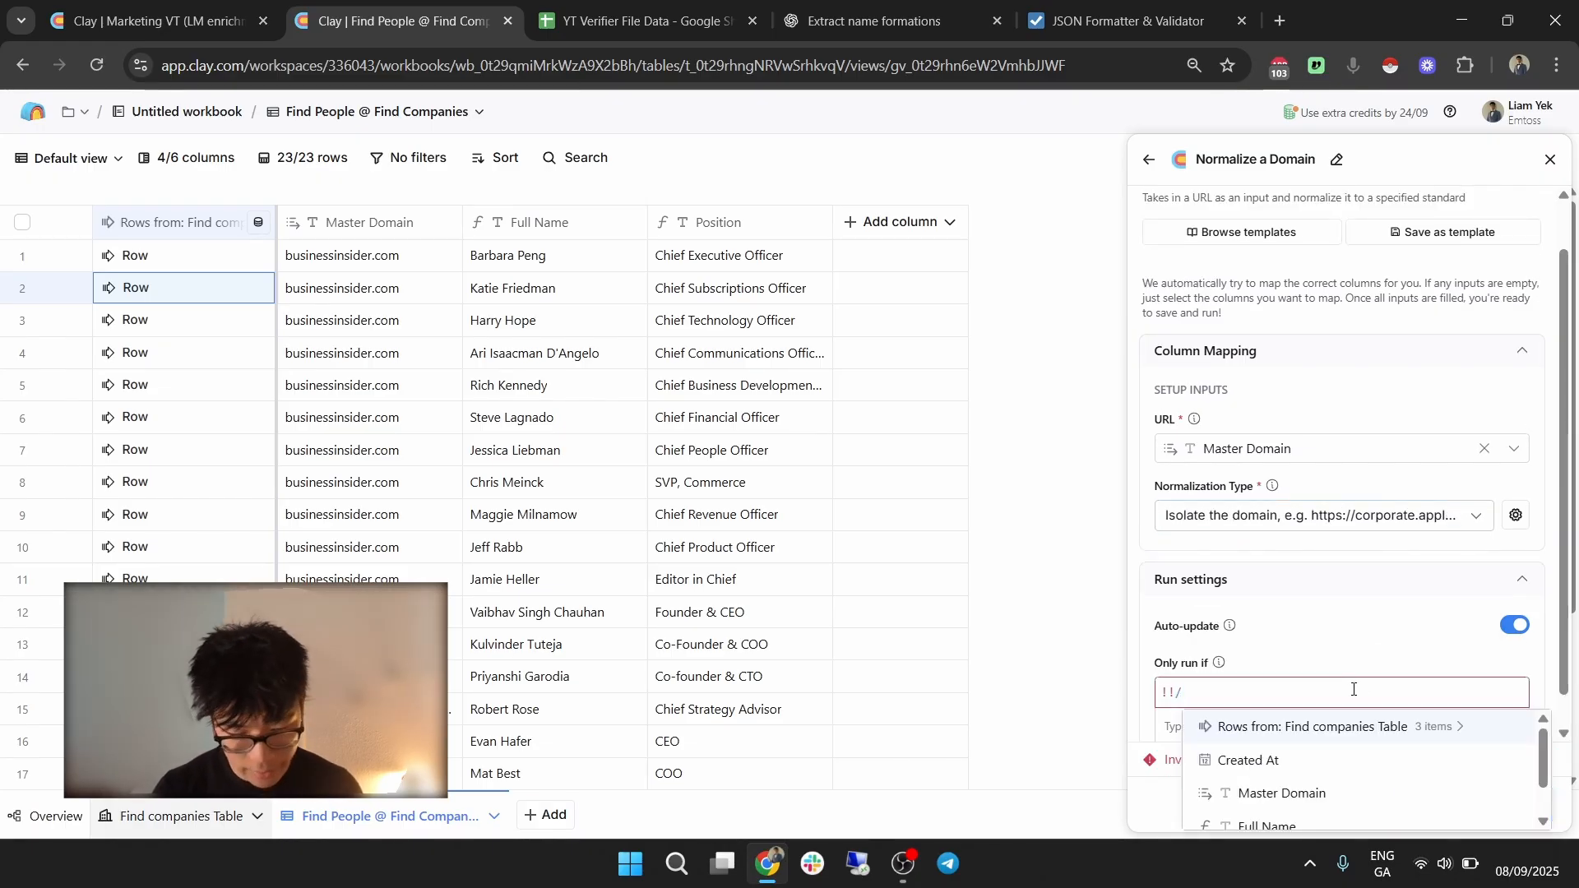
text(mas)
click(1350, 763)
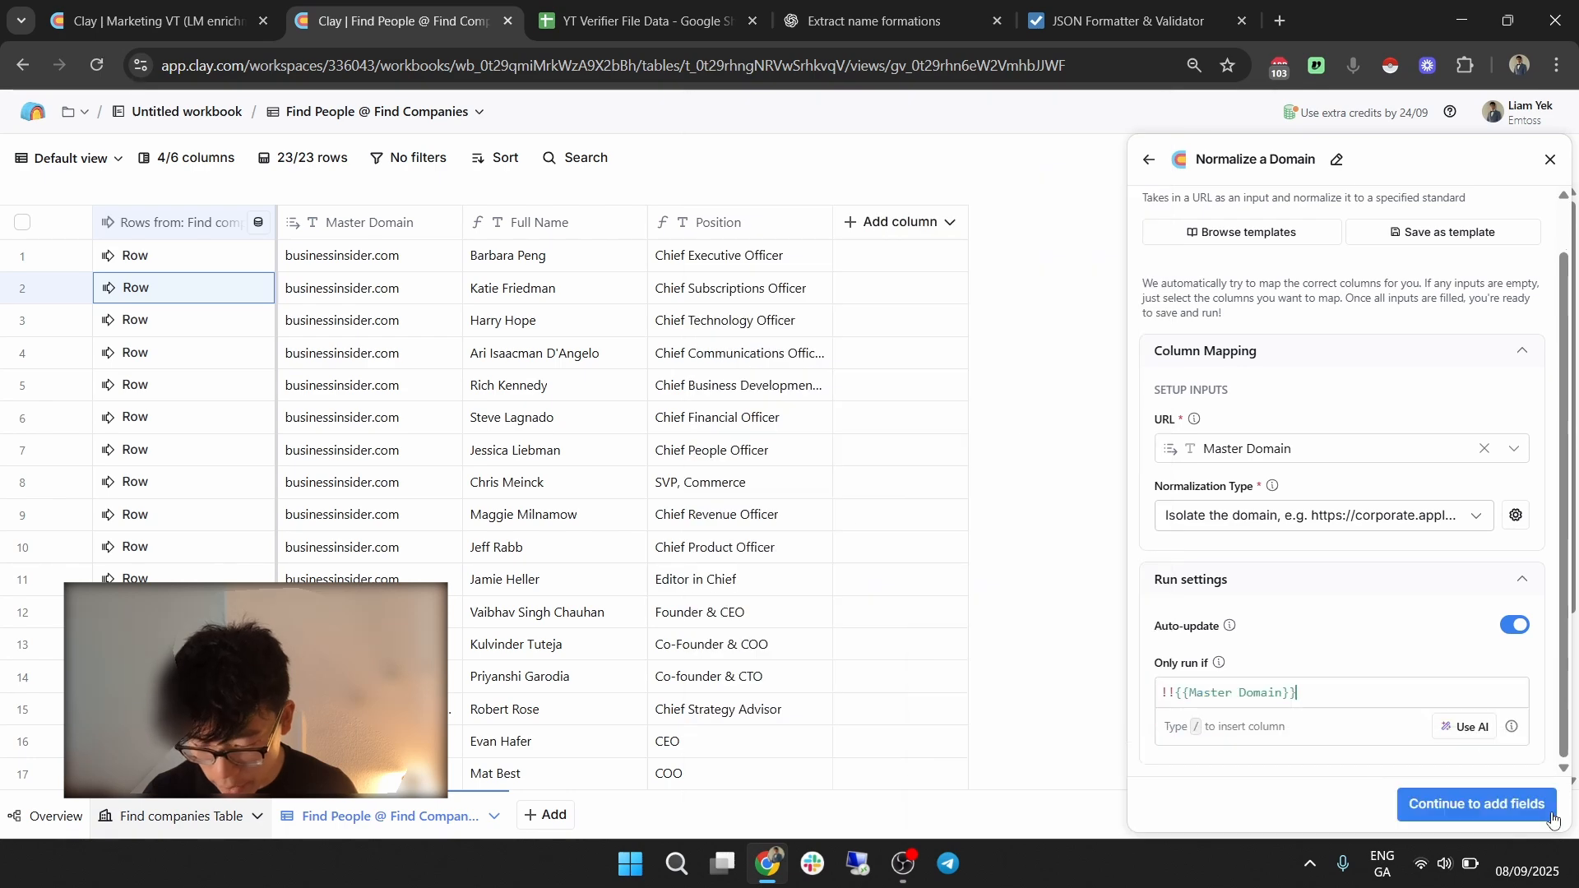
Include Normalized Url as an output column, save and run the enrichment, and look through the rows.
click(1552, 816)
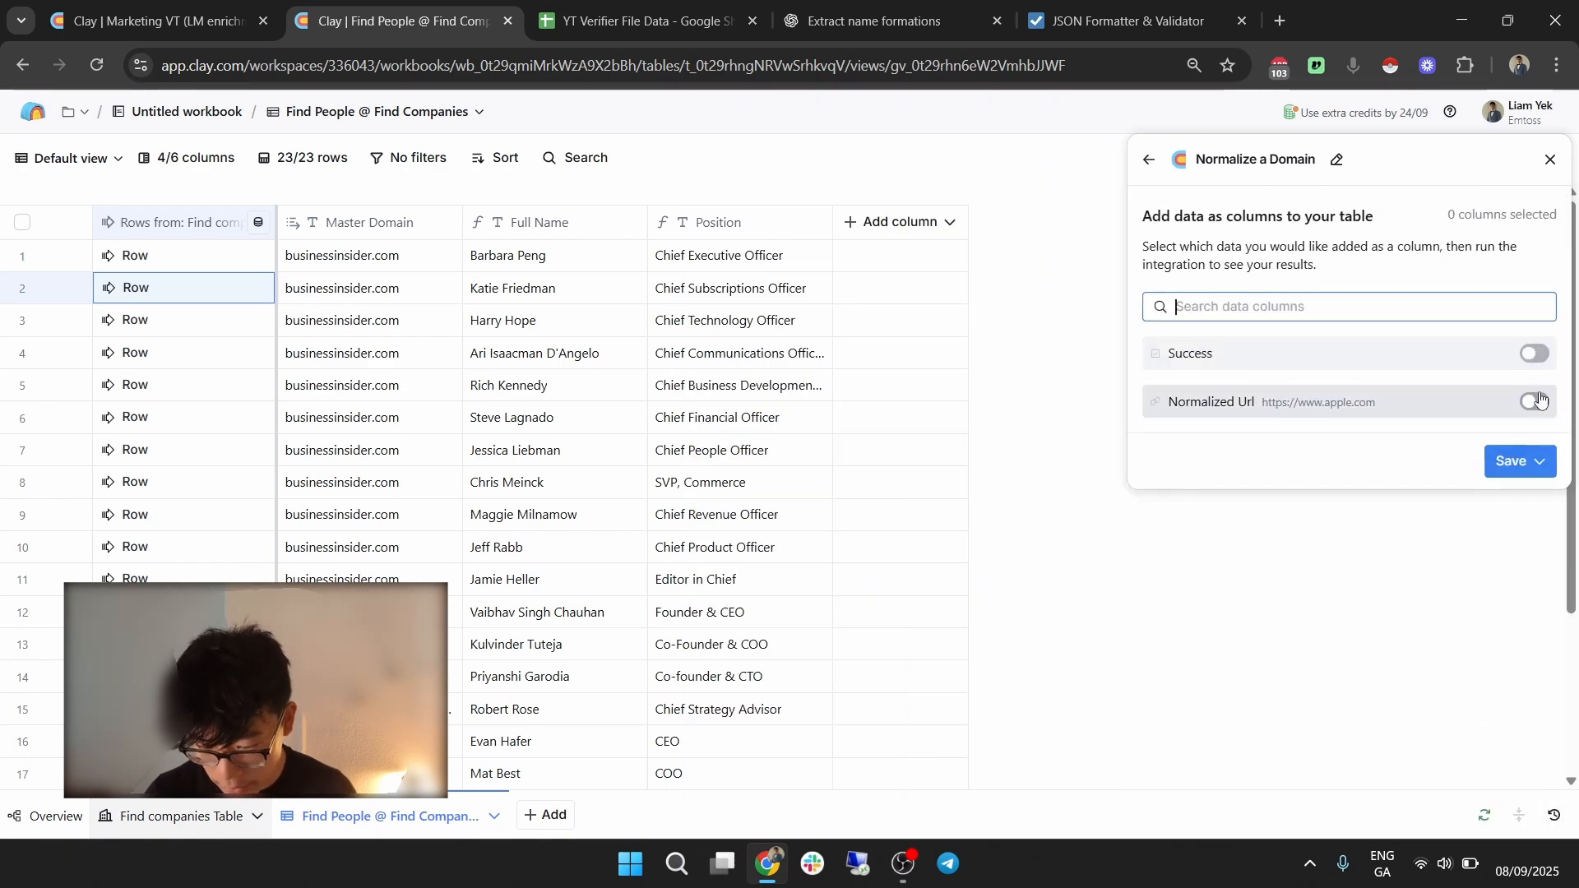
click(1534, 401)
click(1538, 461)
click(1499, 529)
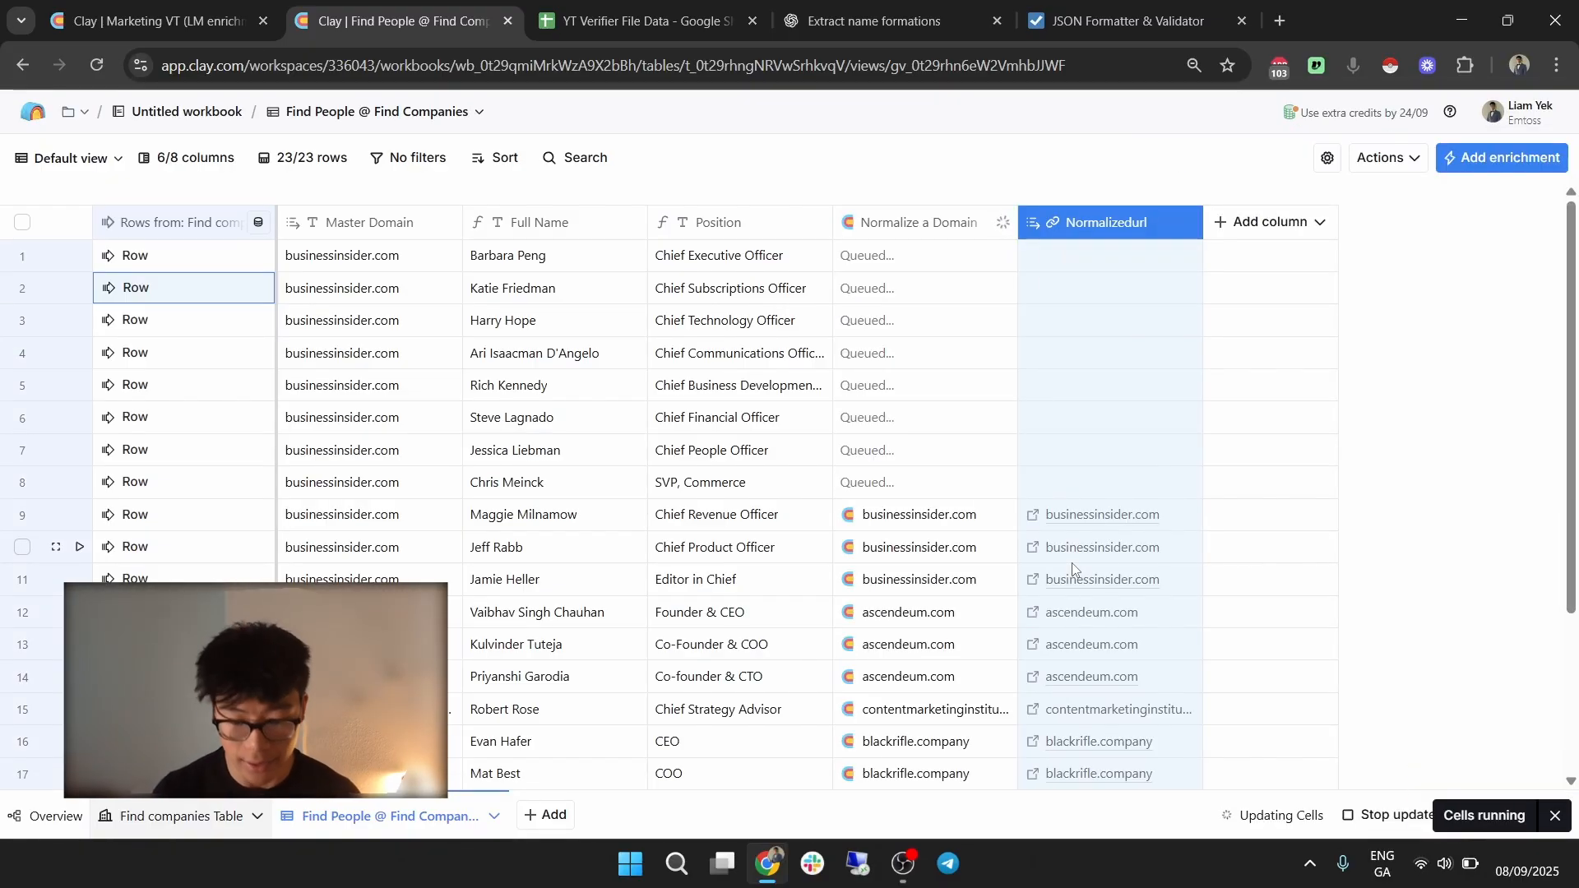
scroll(1223, 546, down, 1)
scroll(1223, 546, down, 3)
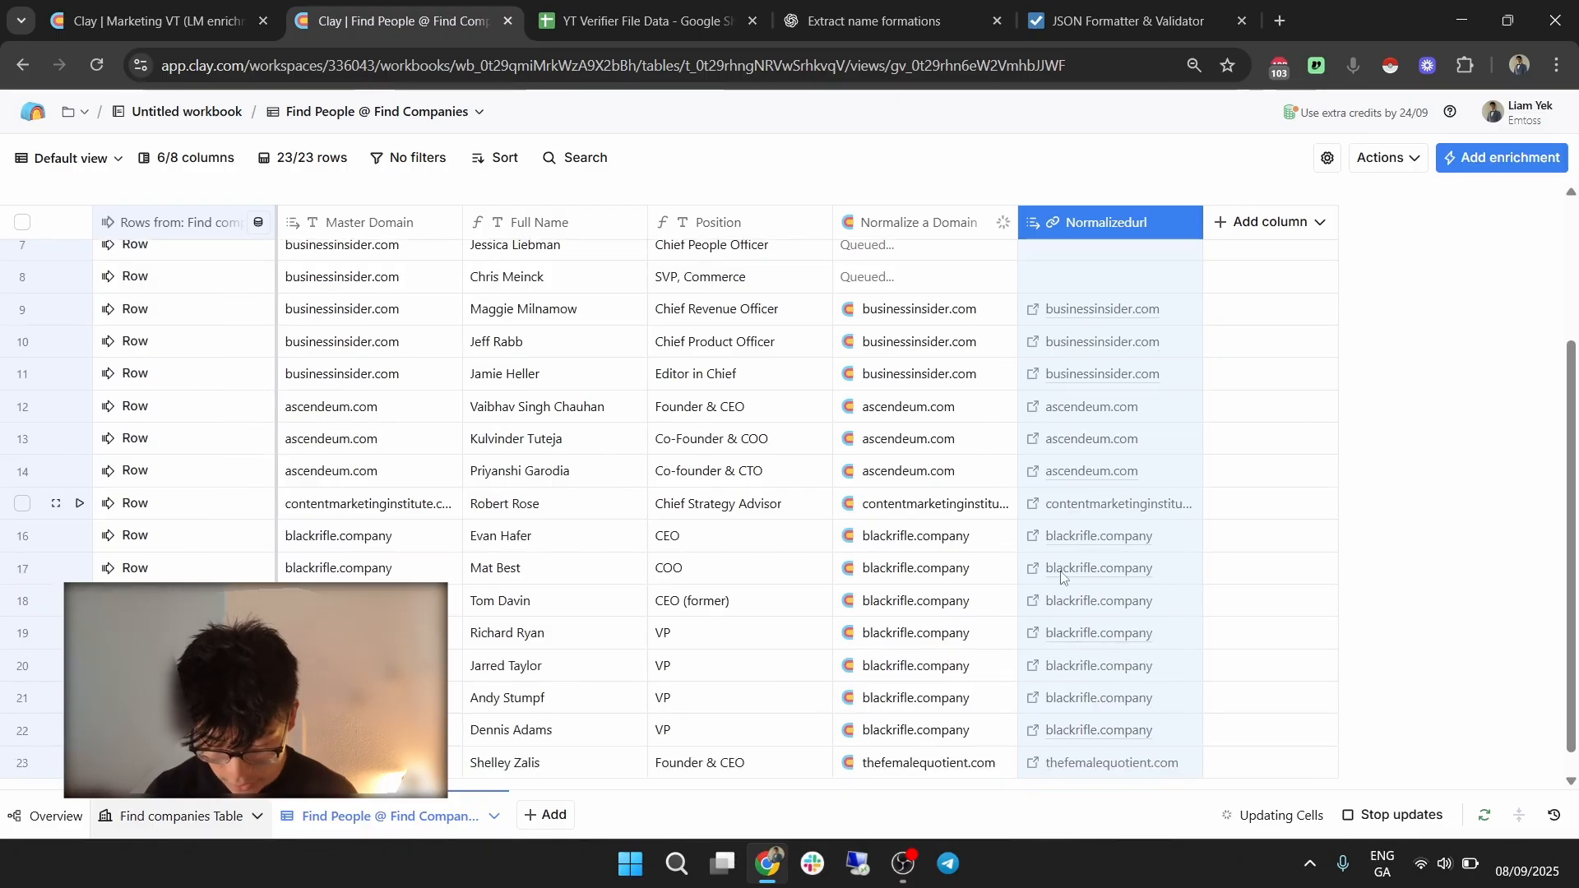
scroll(1332, 639, up, 4)
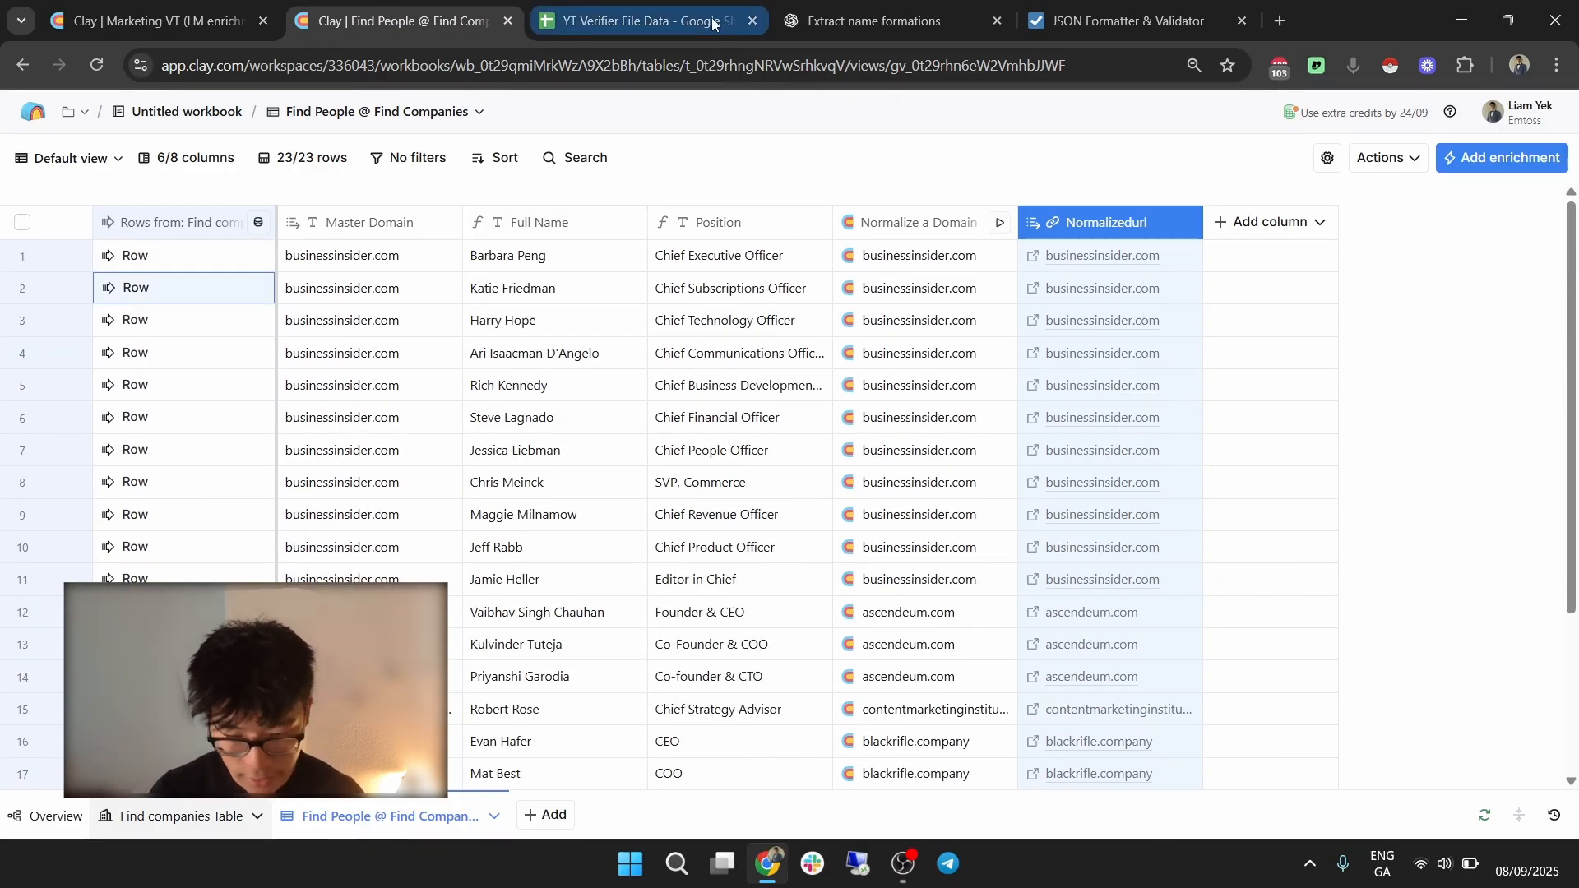
Review the name and domain columns in the Marketing VT (LM enrichment) table, and return to the Find People table.
click(173, 6)
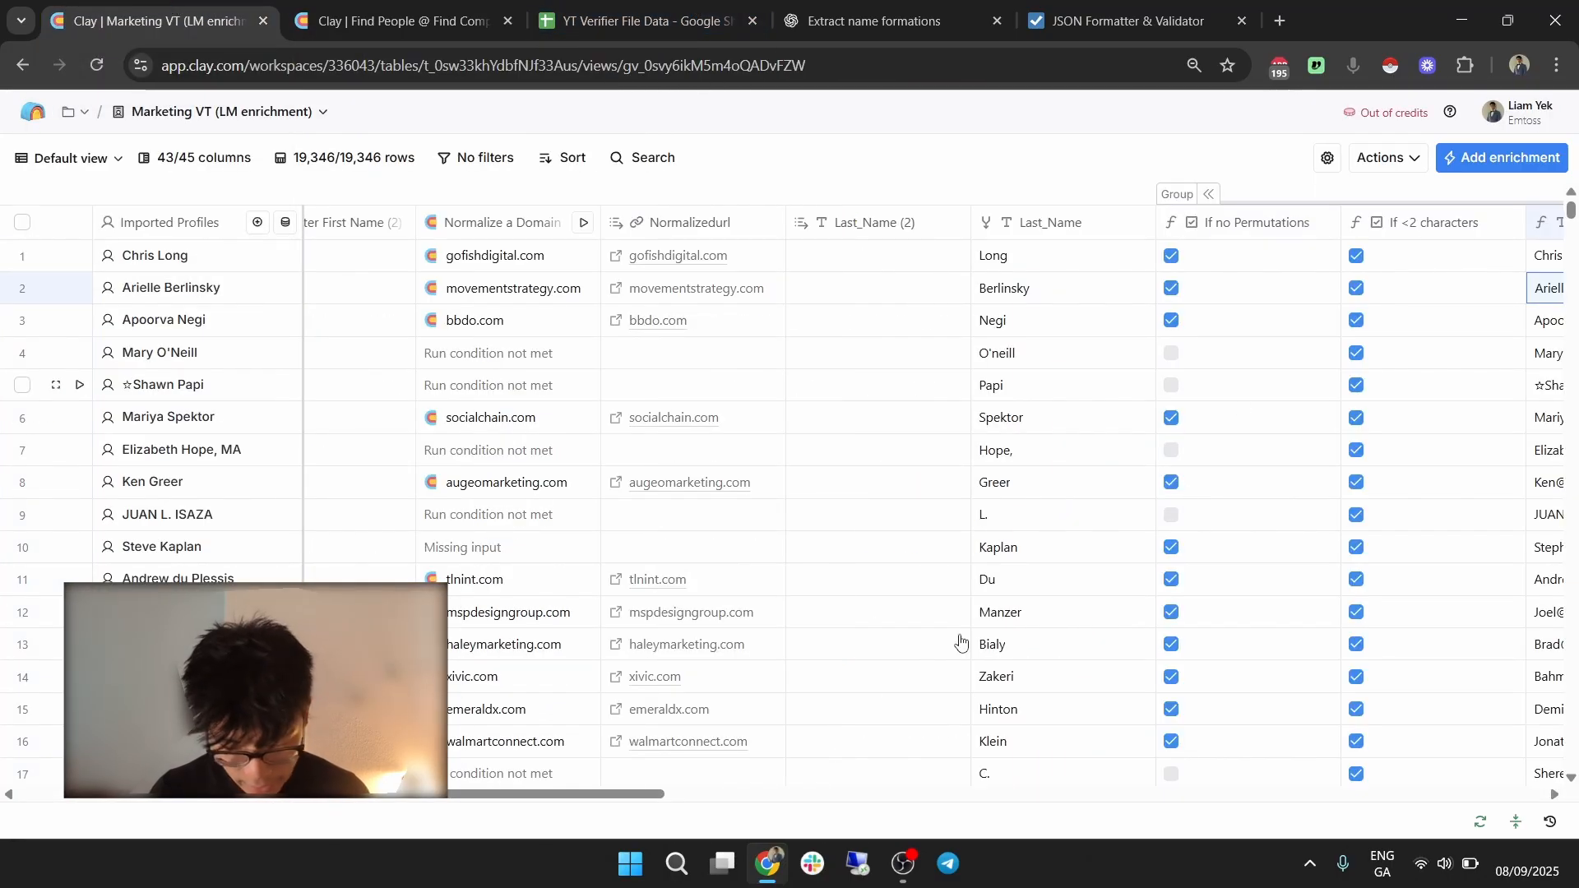
drag(604, 796, 629, 796)
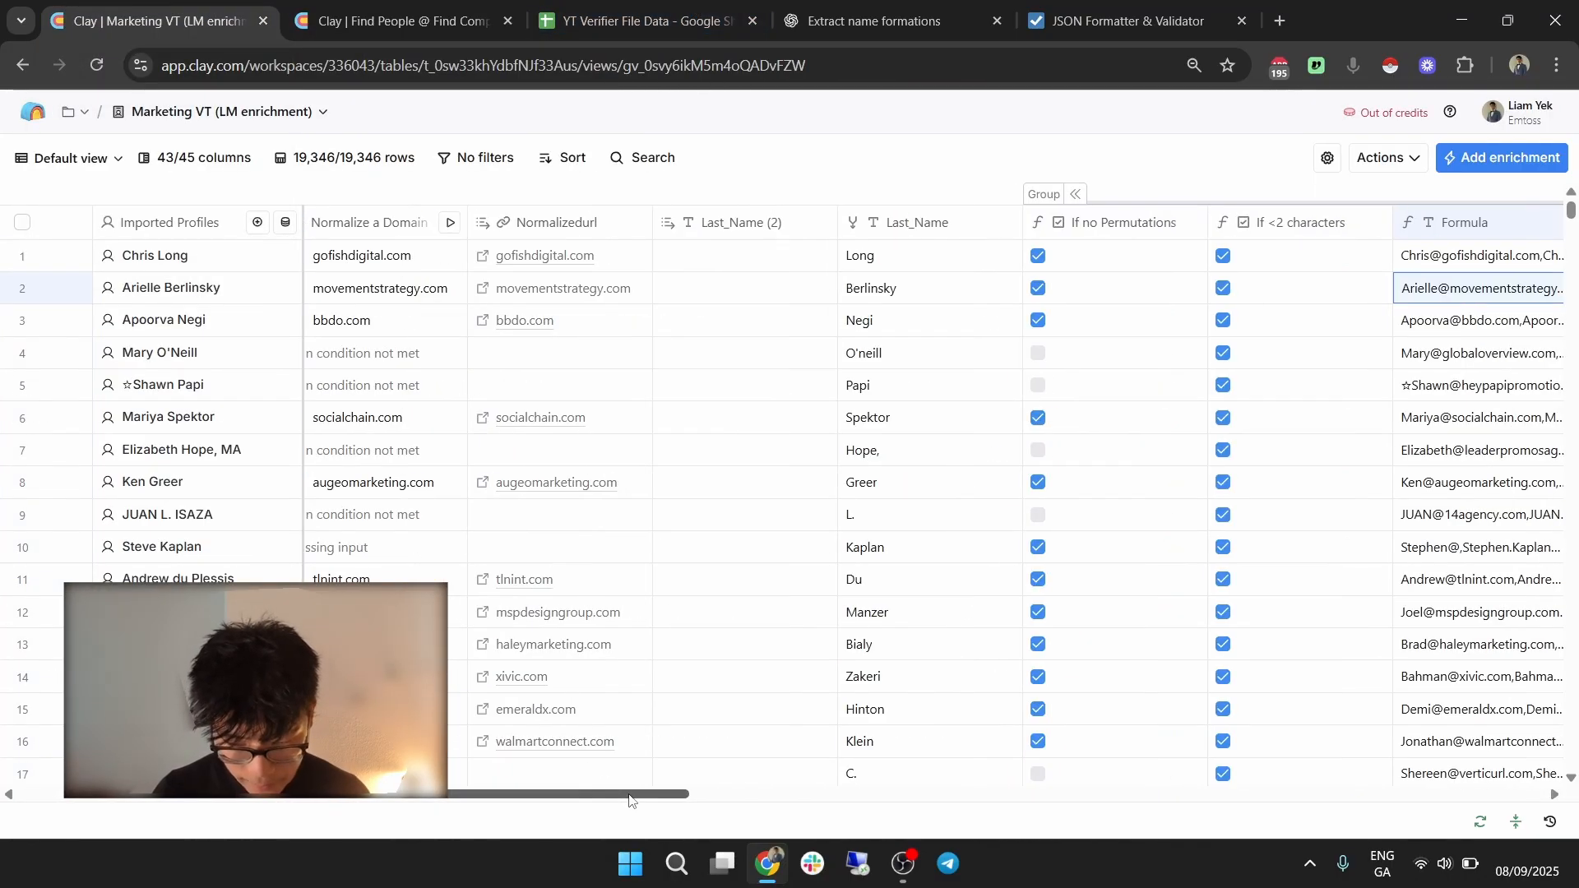
drag(629, 796, 547, 796)
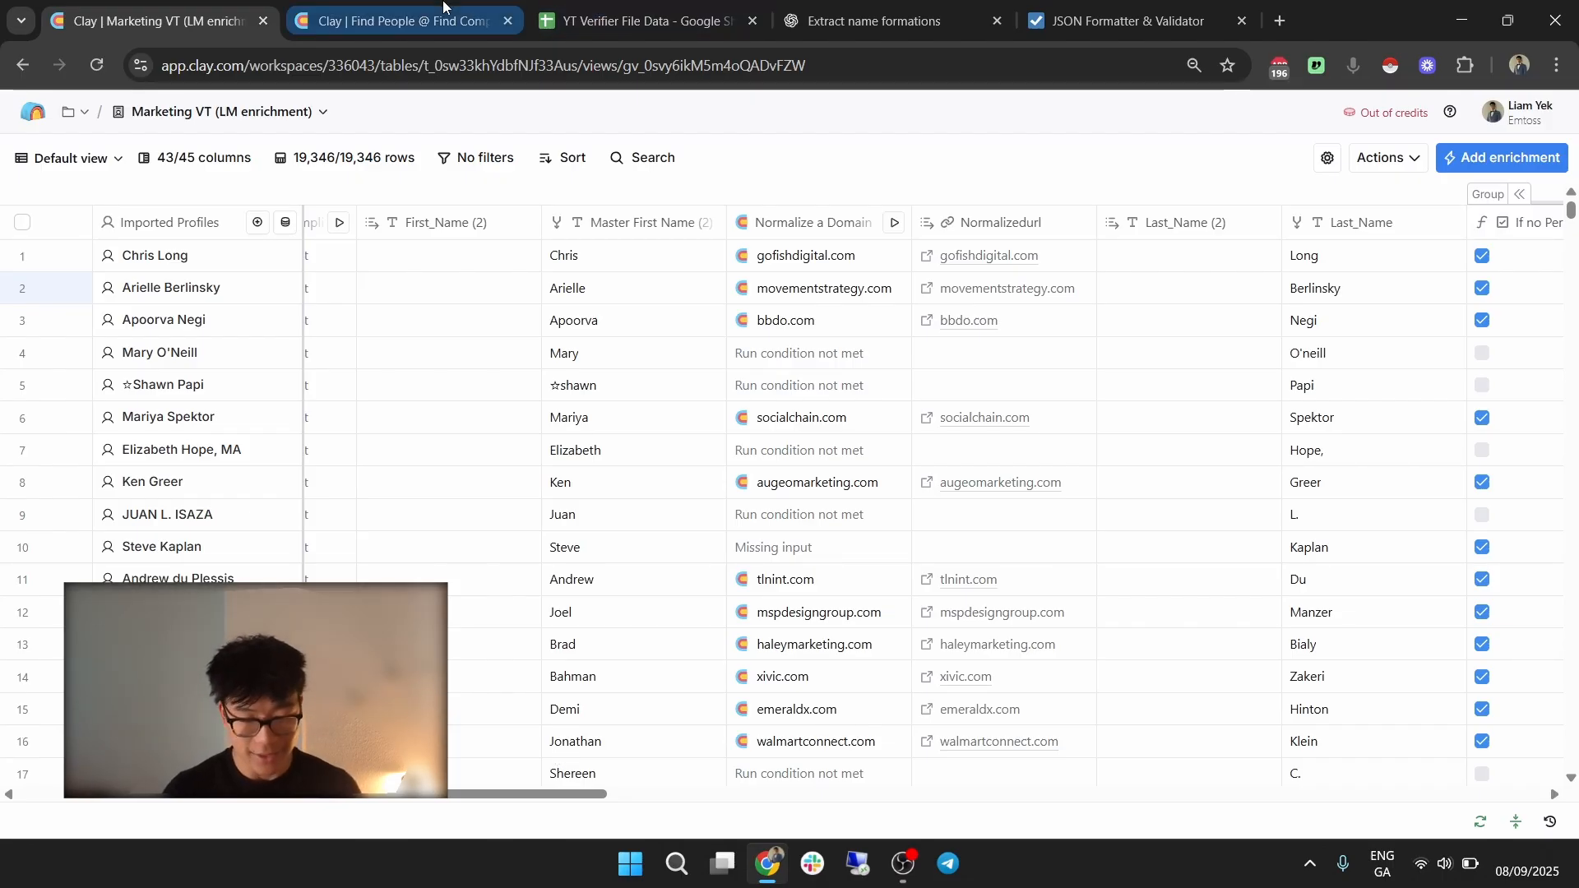
click(394, 20)
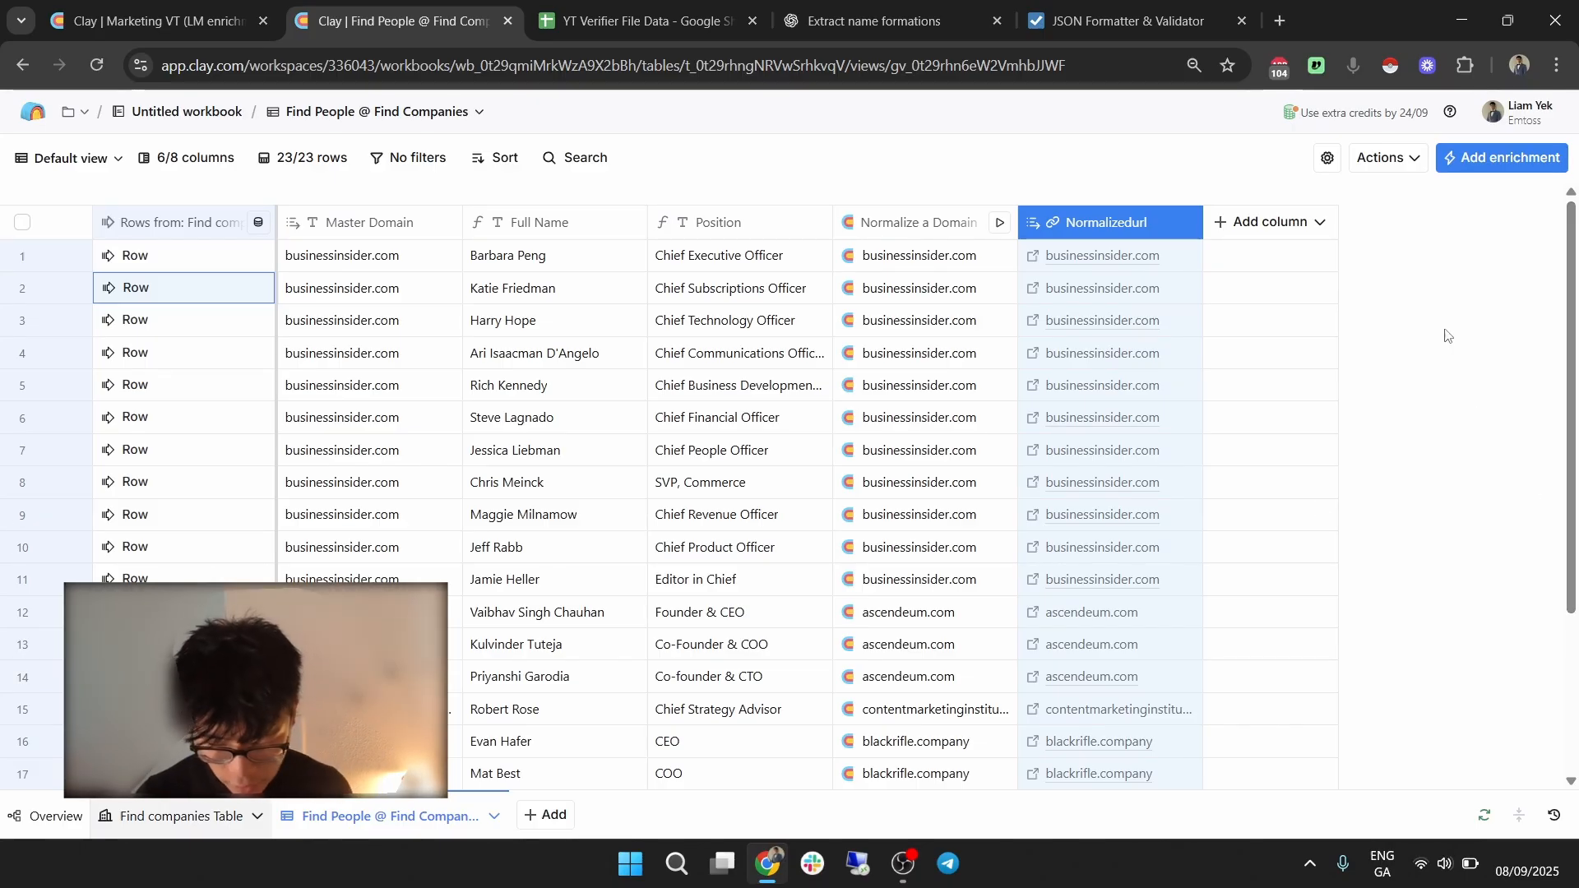
click(1274, 235)
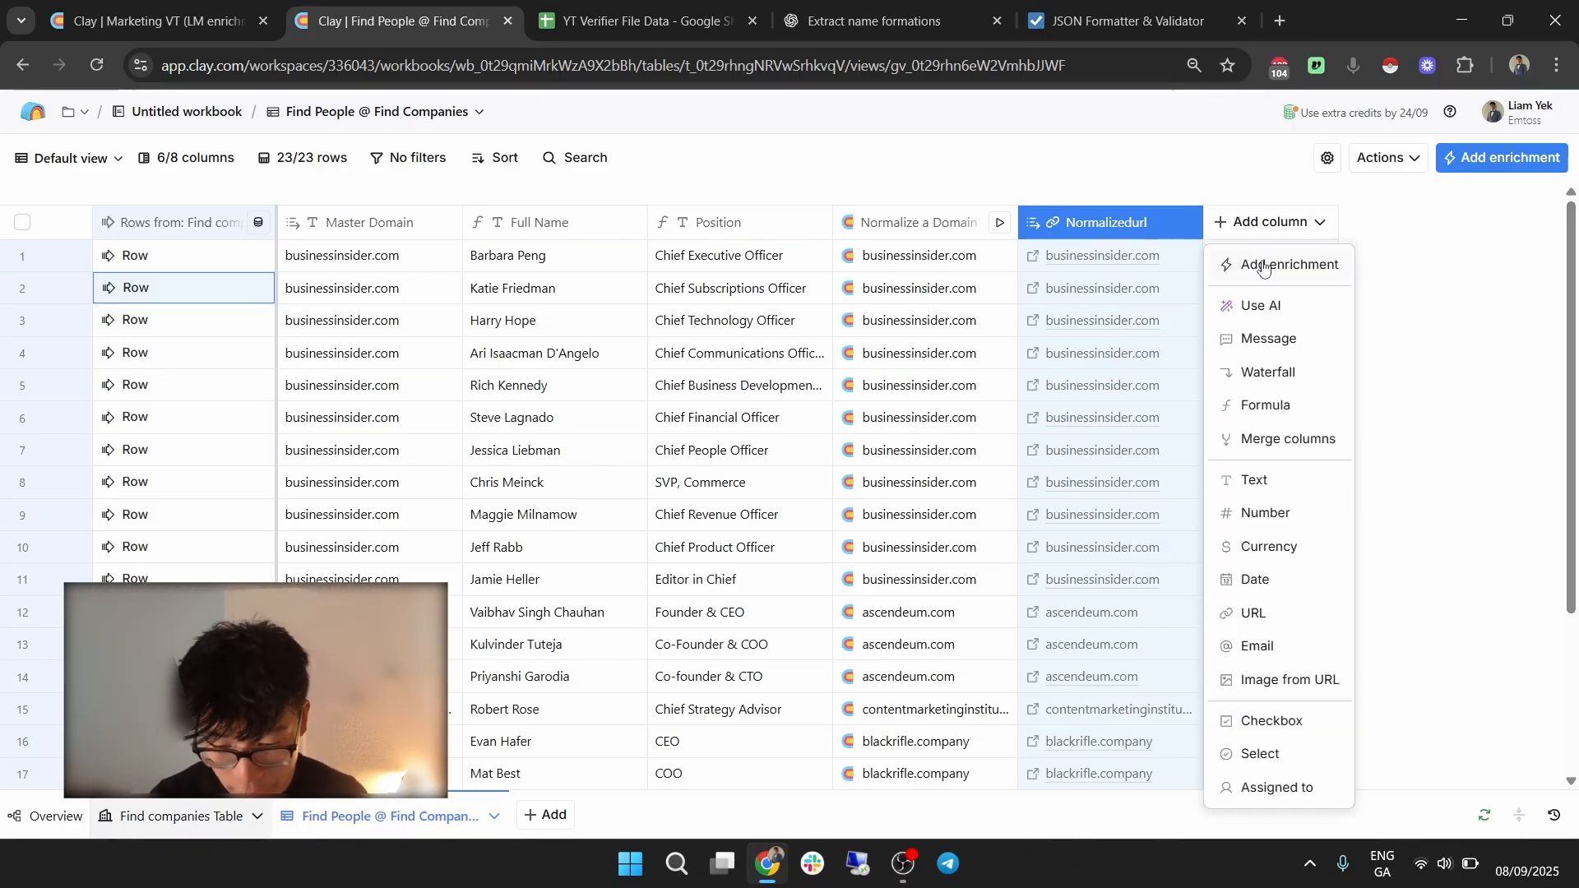
click(1260, 308)
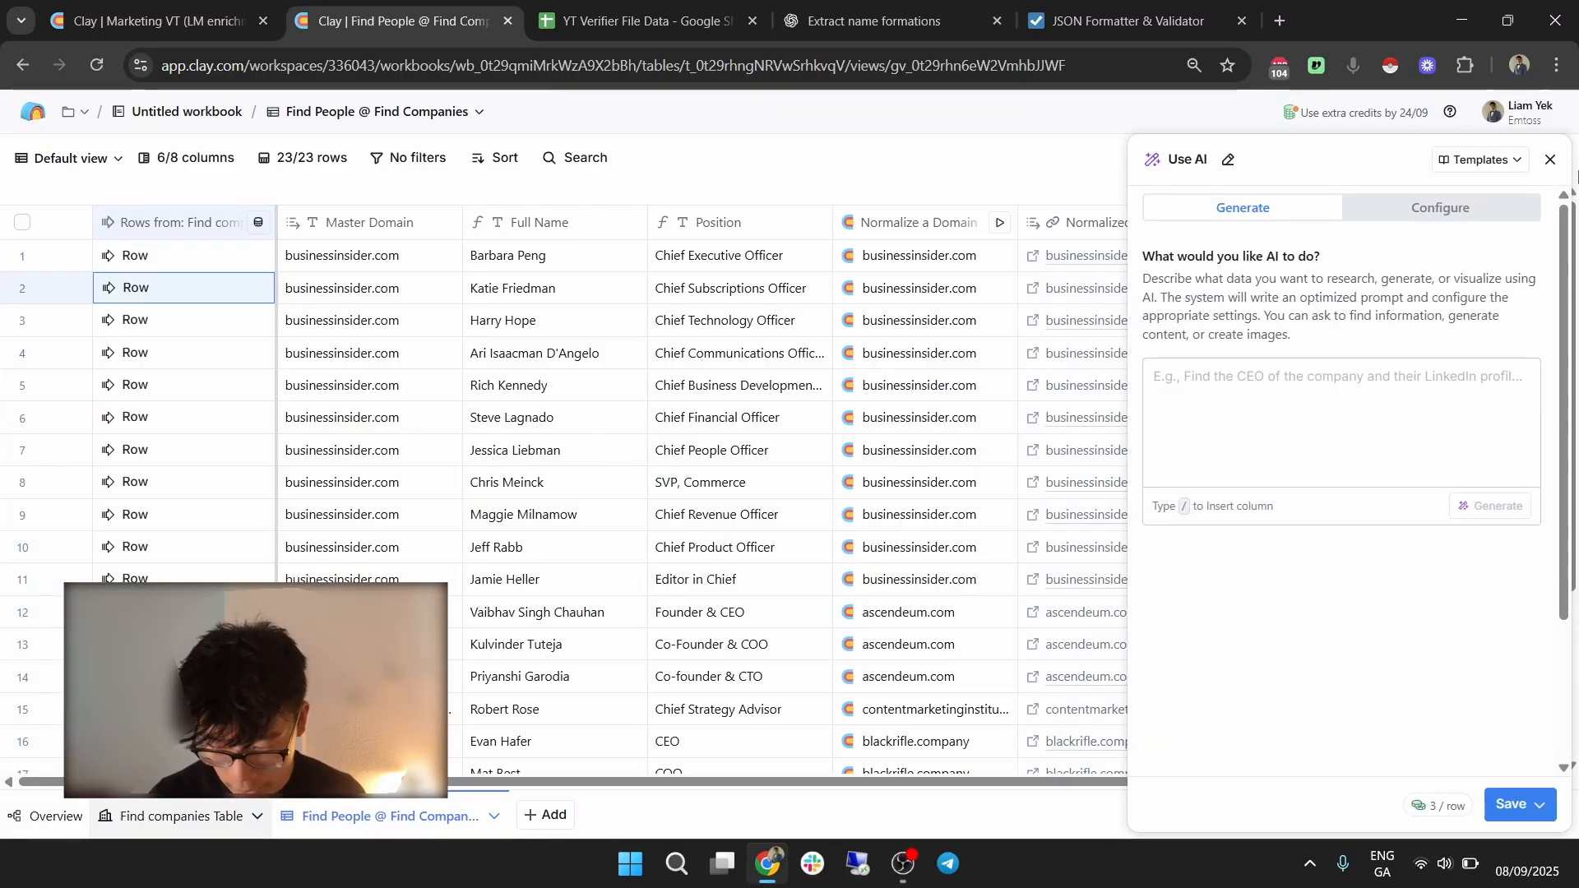
click(1549, 160)
Start a Use AI enrichment column and choose OpenAI GPT 4o Mini as its model in the manual configuration.
click(1229, 235)
click(1226, 264)
text(ai)
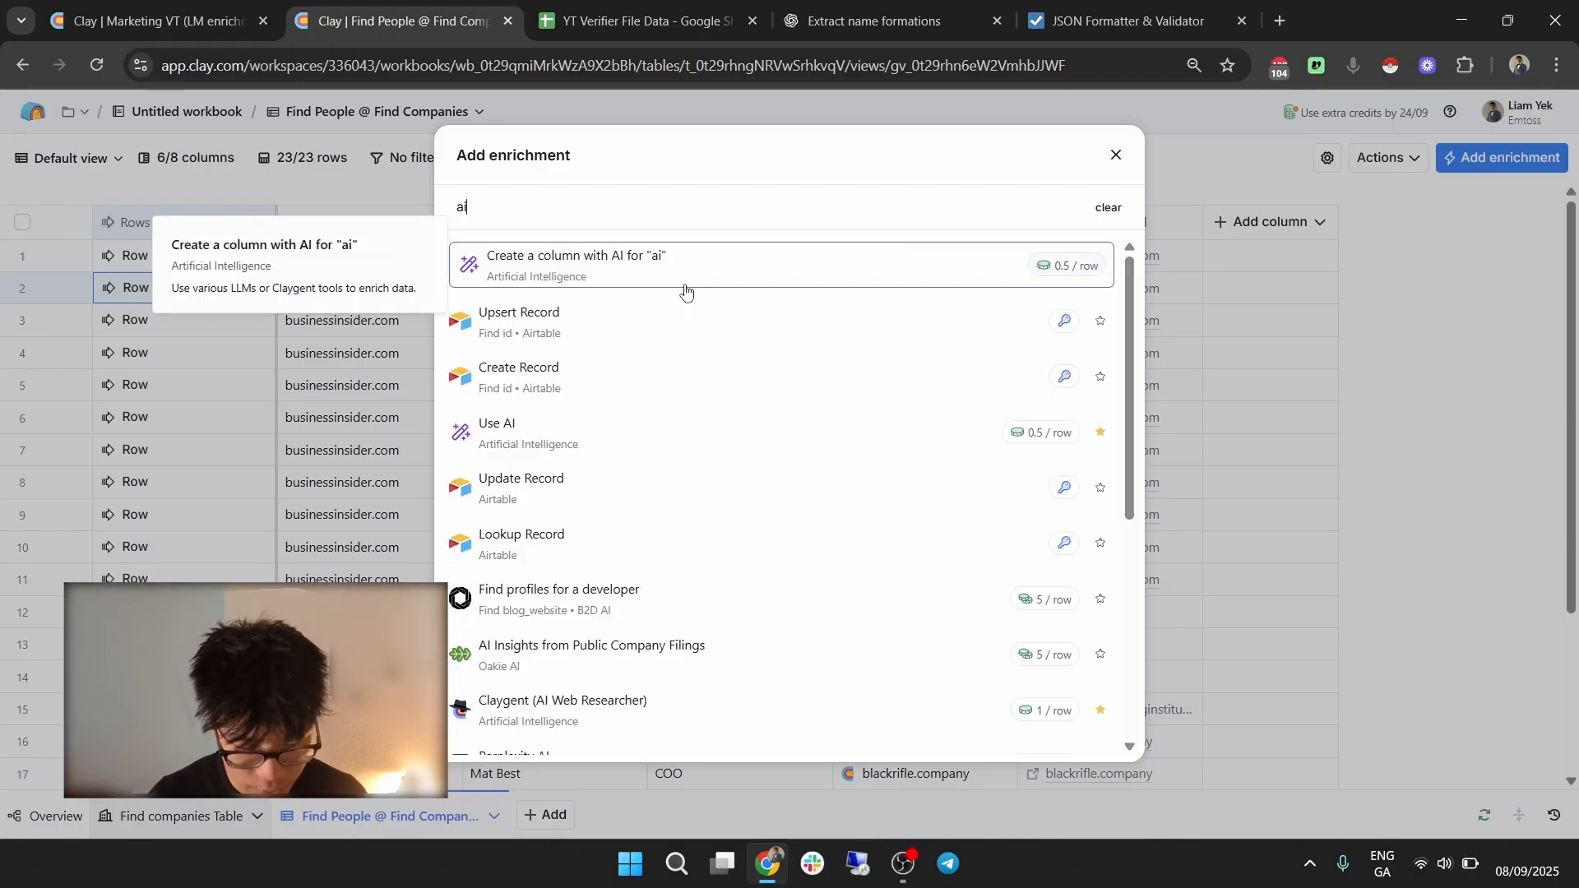
click(582, 450)
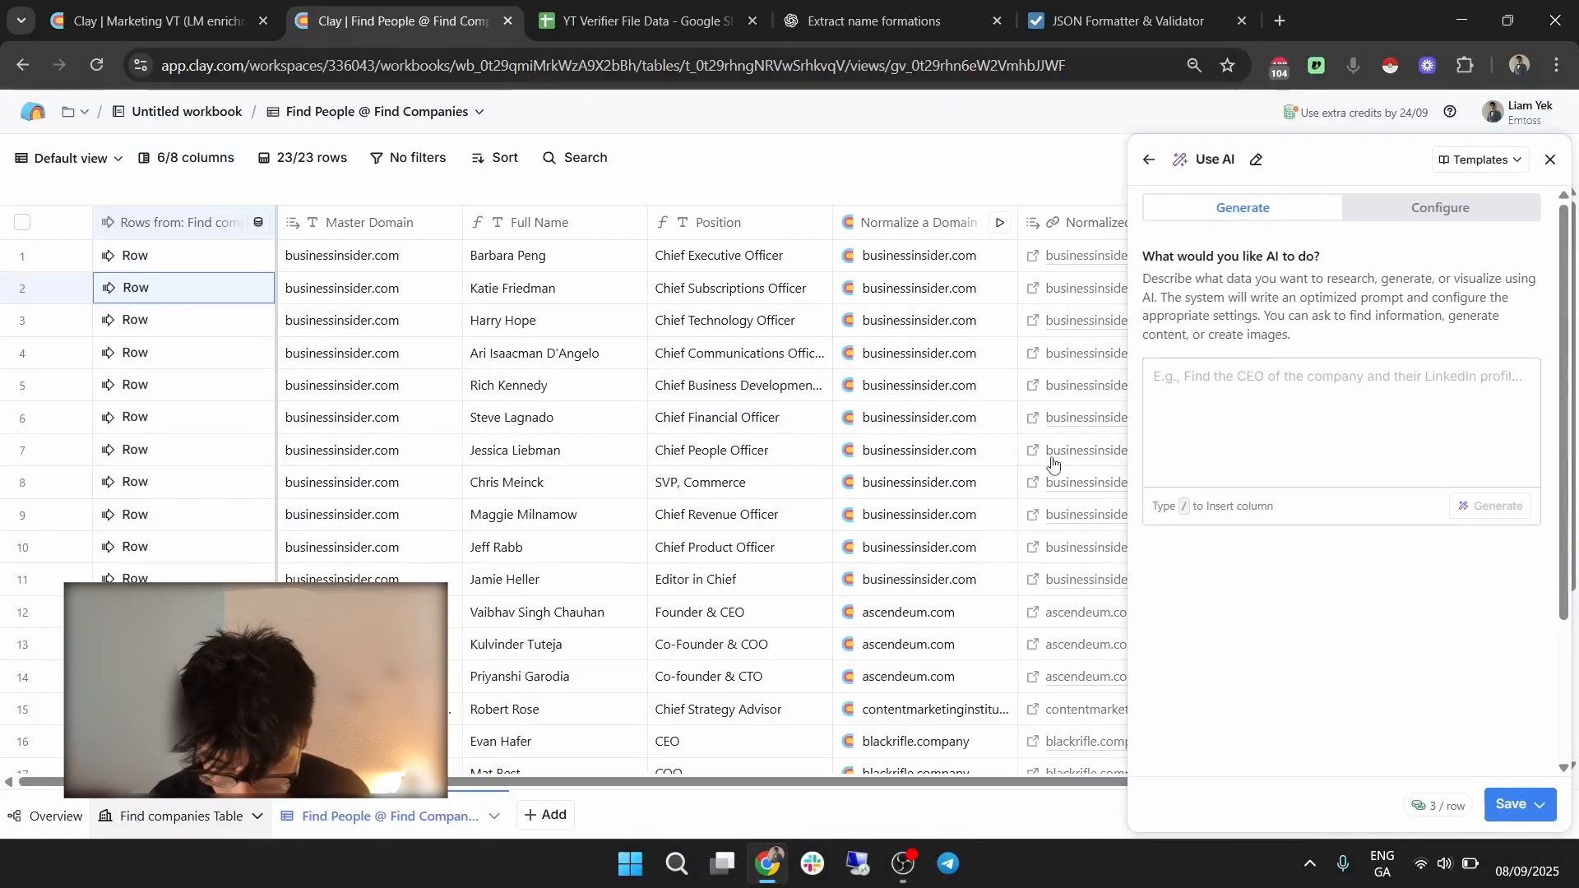
click(1375, 223)
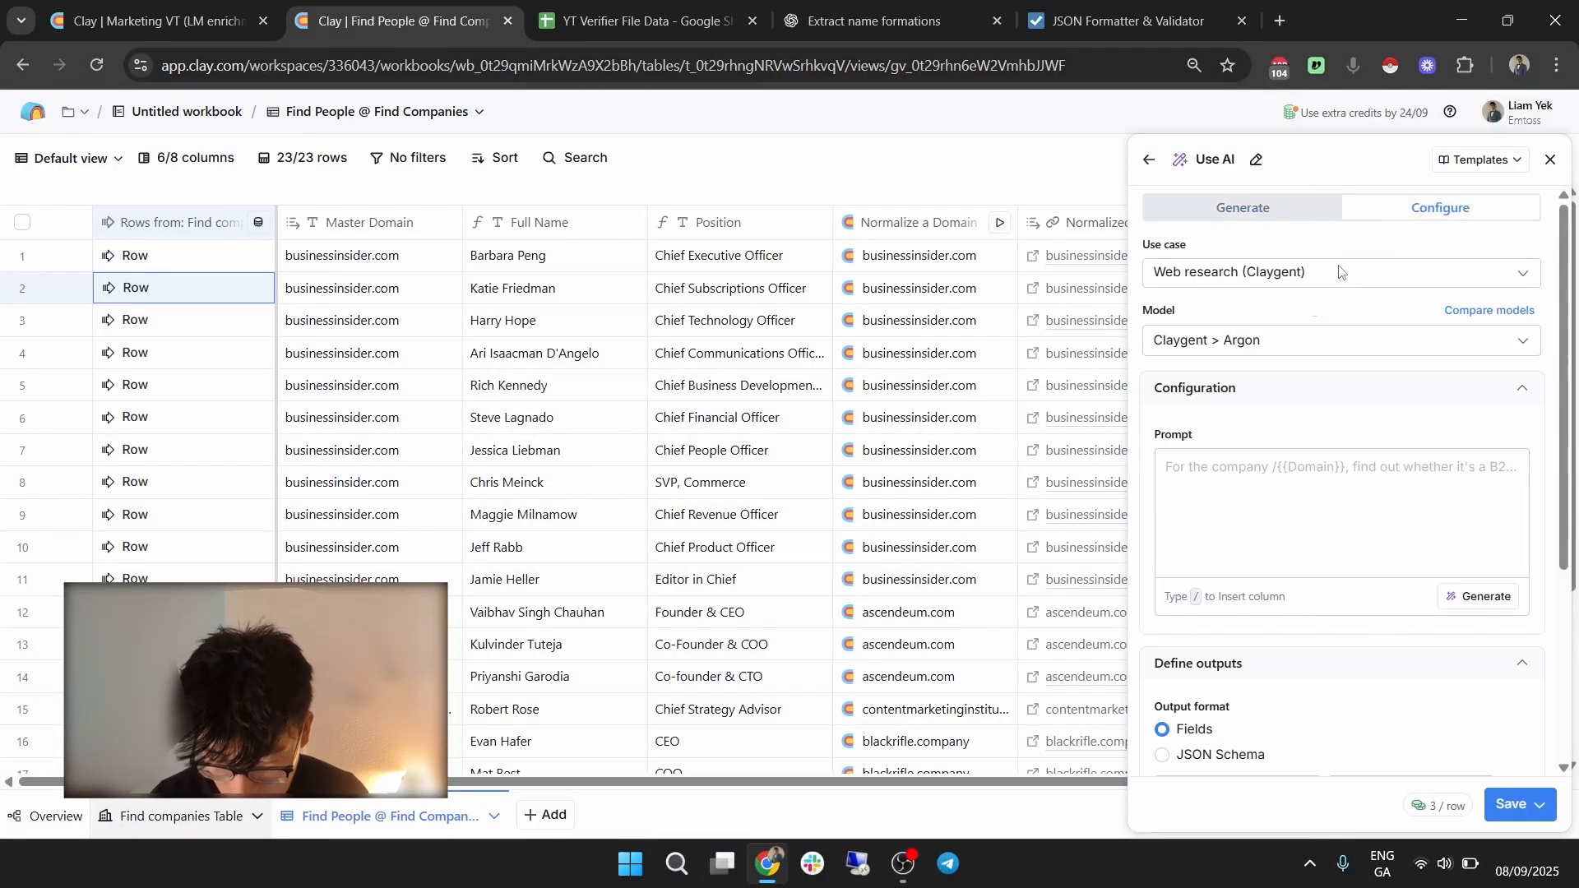
click(1234, 341)
scroll(1345, 503, down, 2)
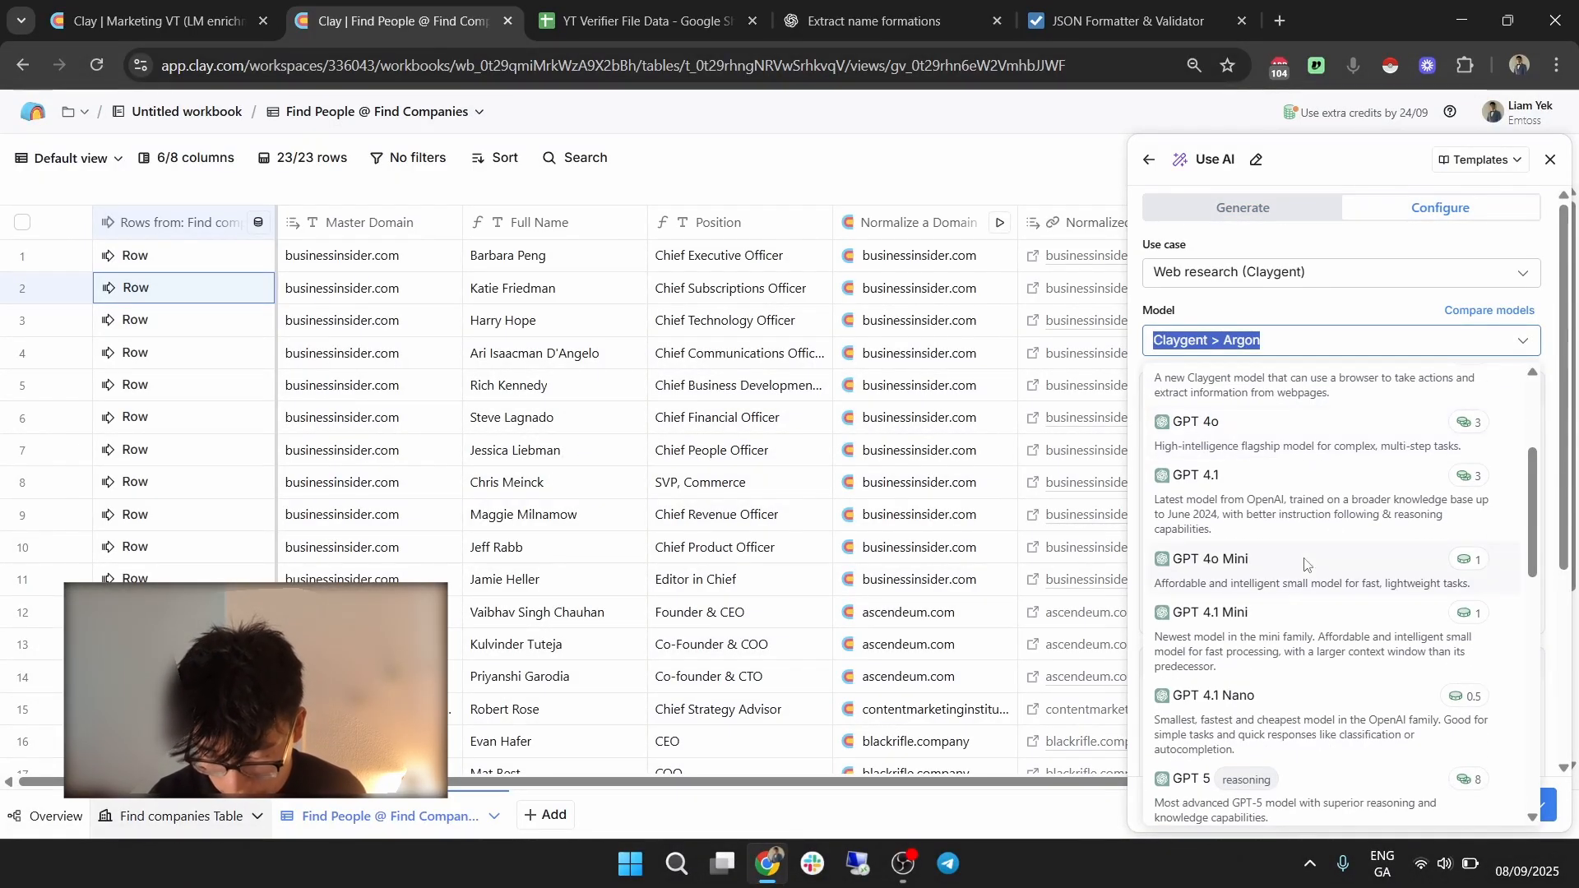
click(1310, 561)
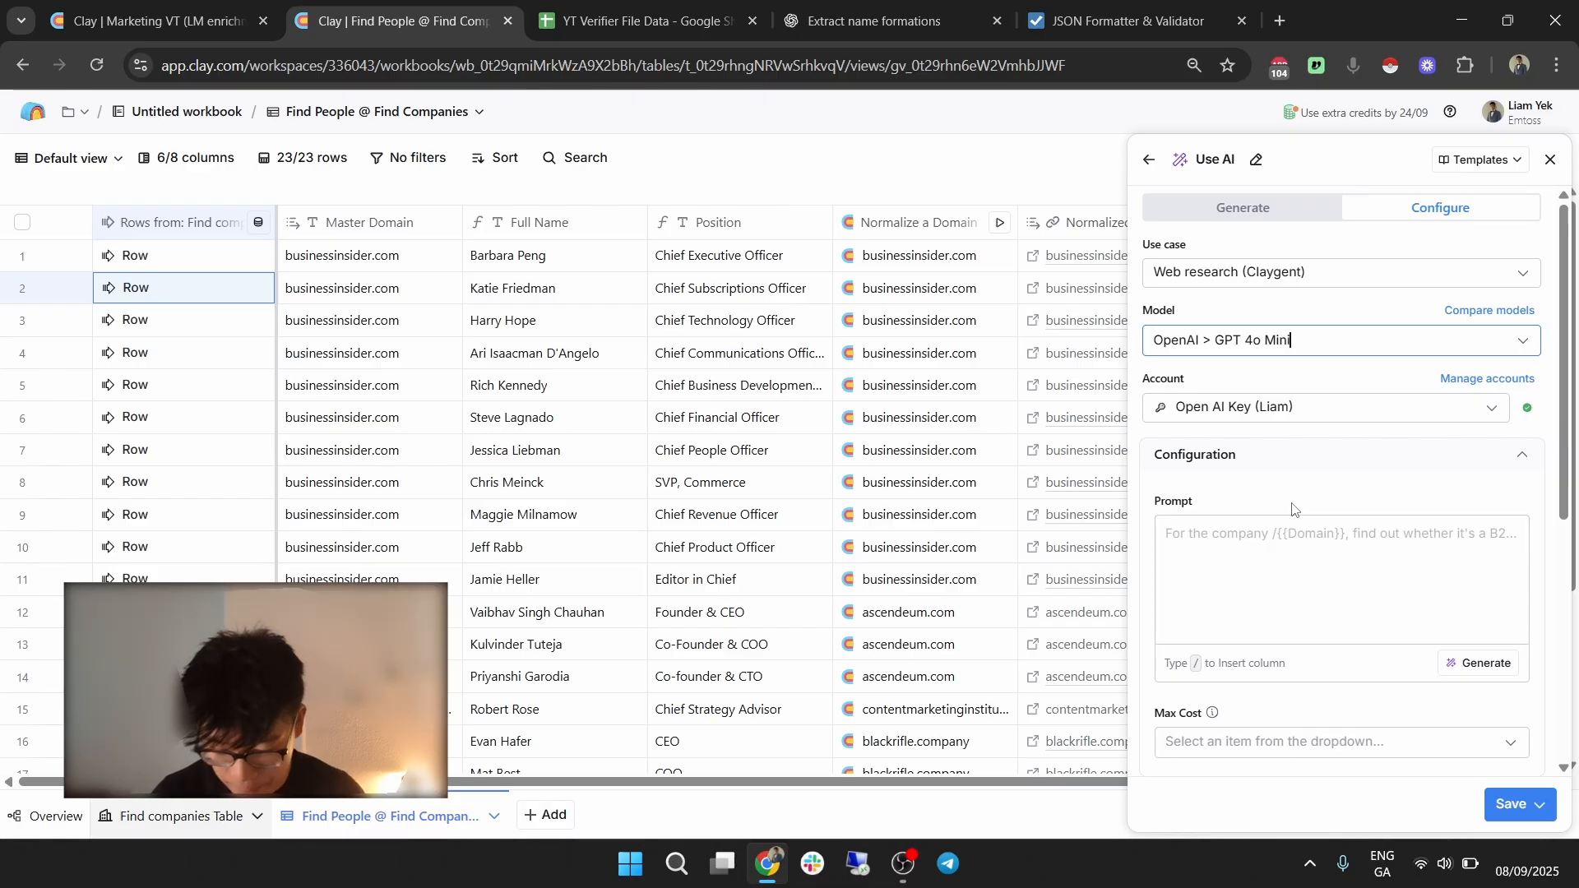
Start the prompt with "I'm going to provide you with a person's full name" and insert the Full Name column after it.
scroll(1308, 477, down, 1)
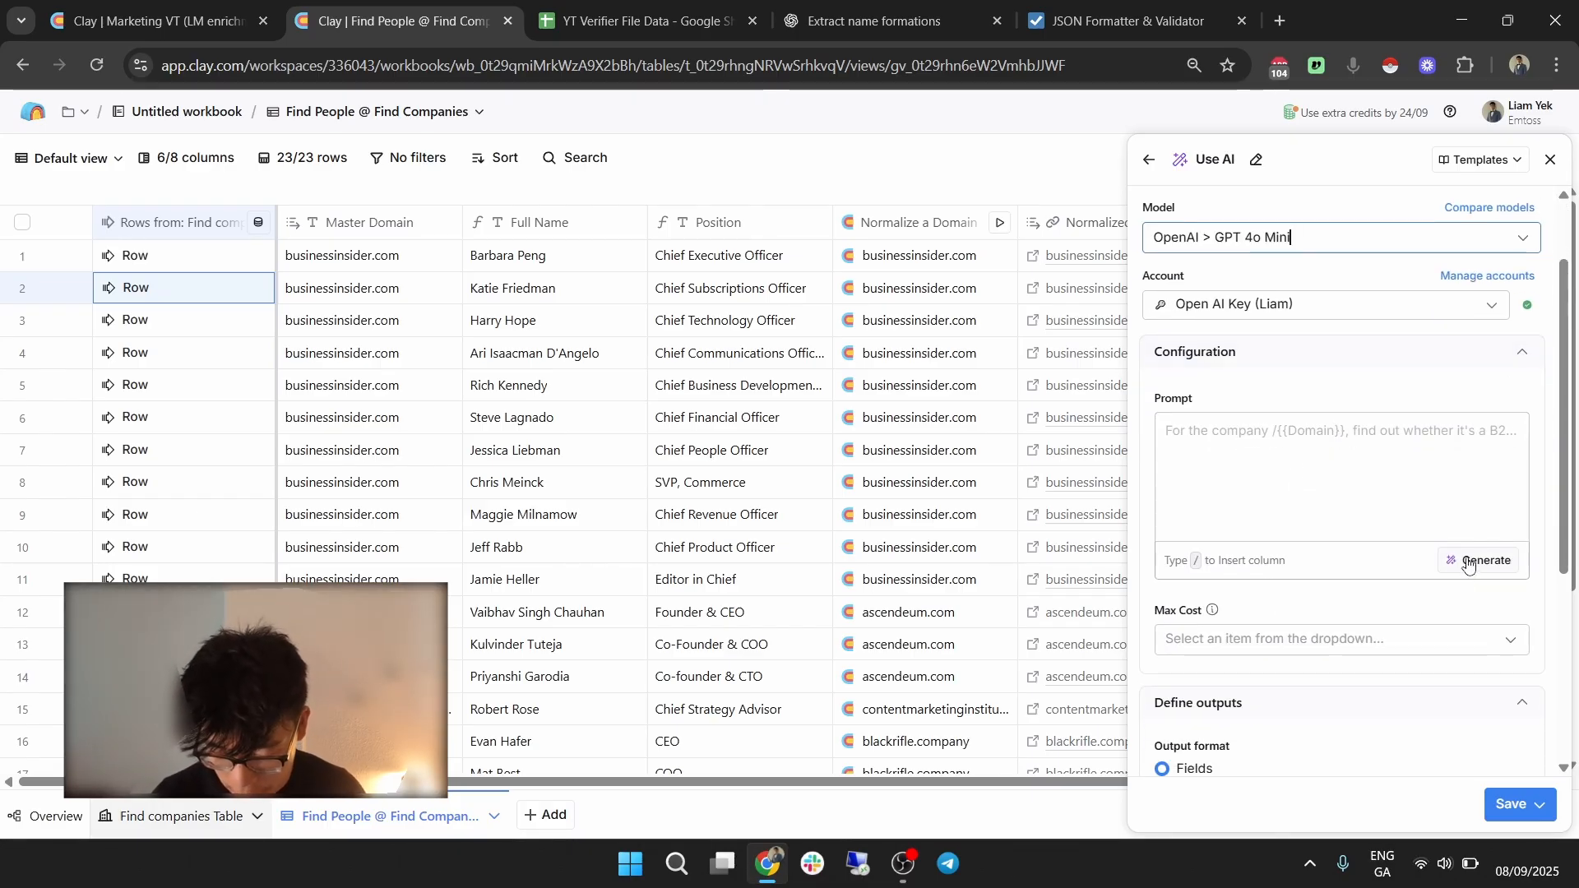
click(1341, 468)
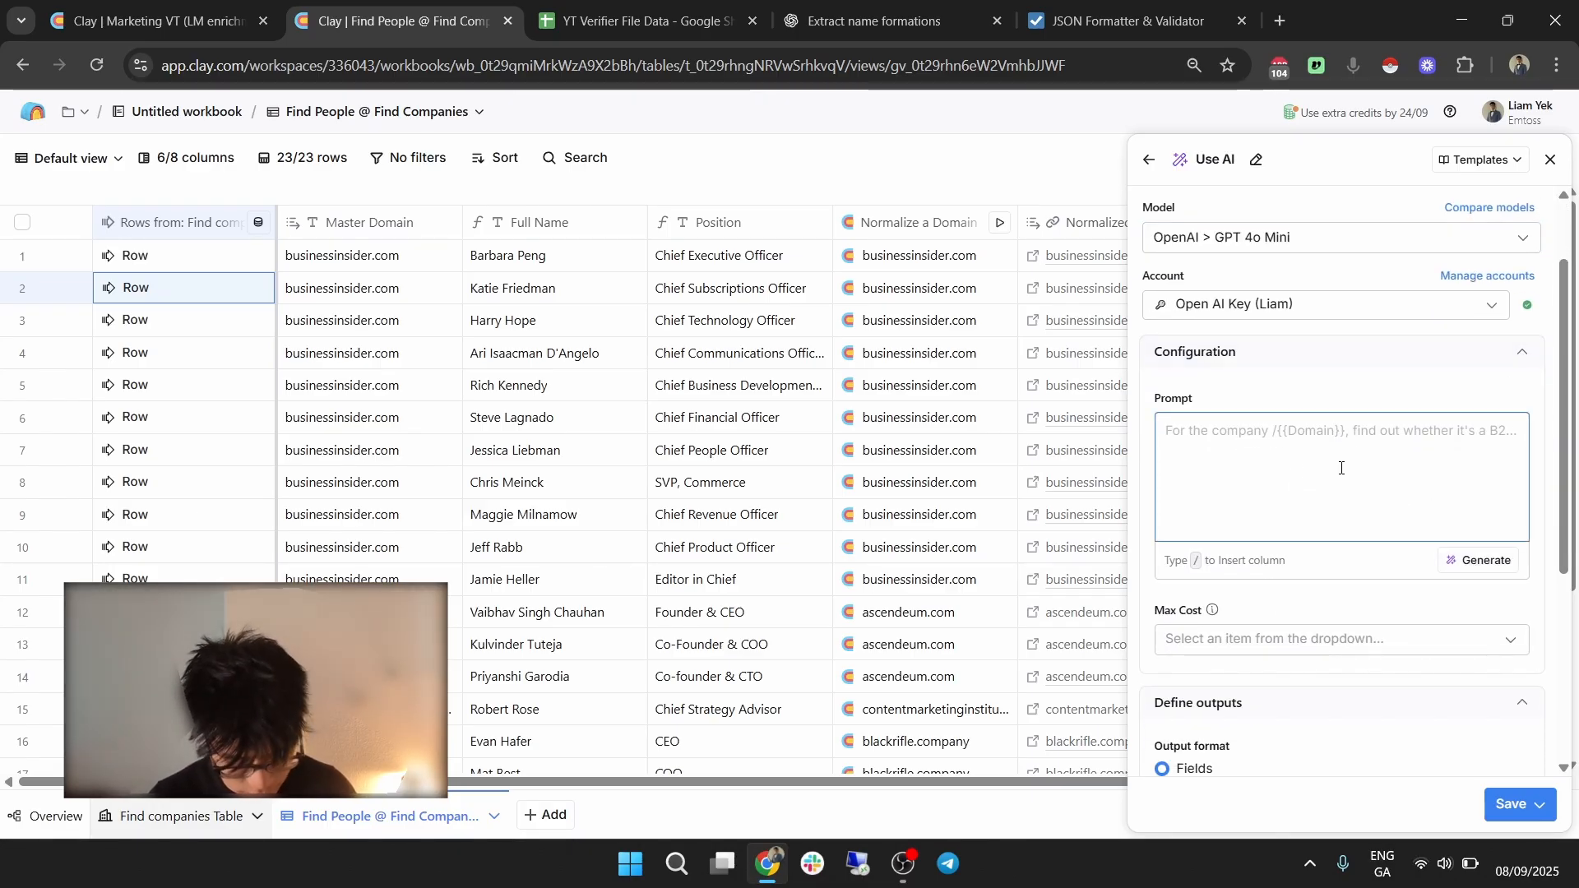
key(super)
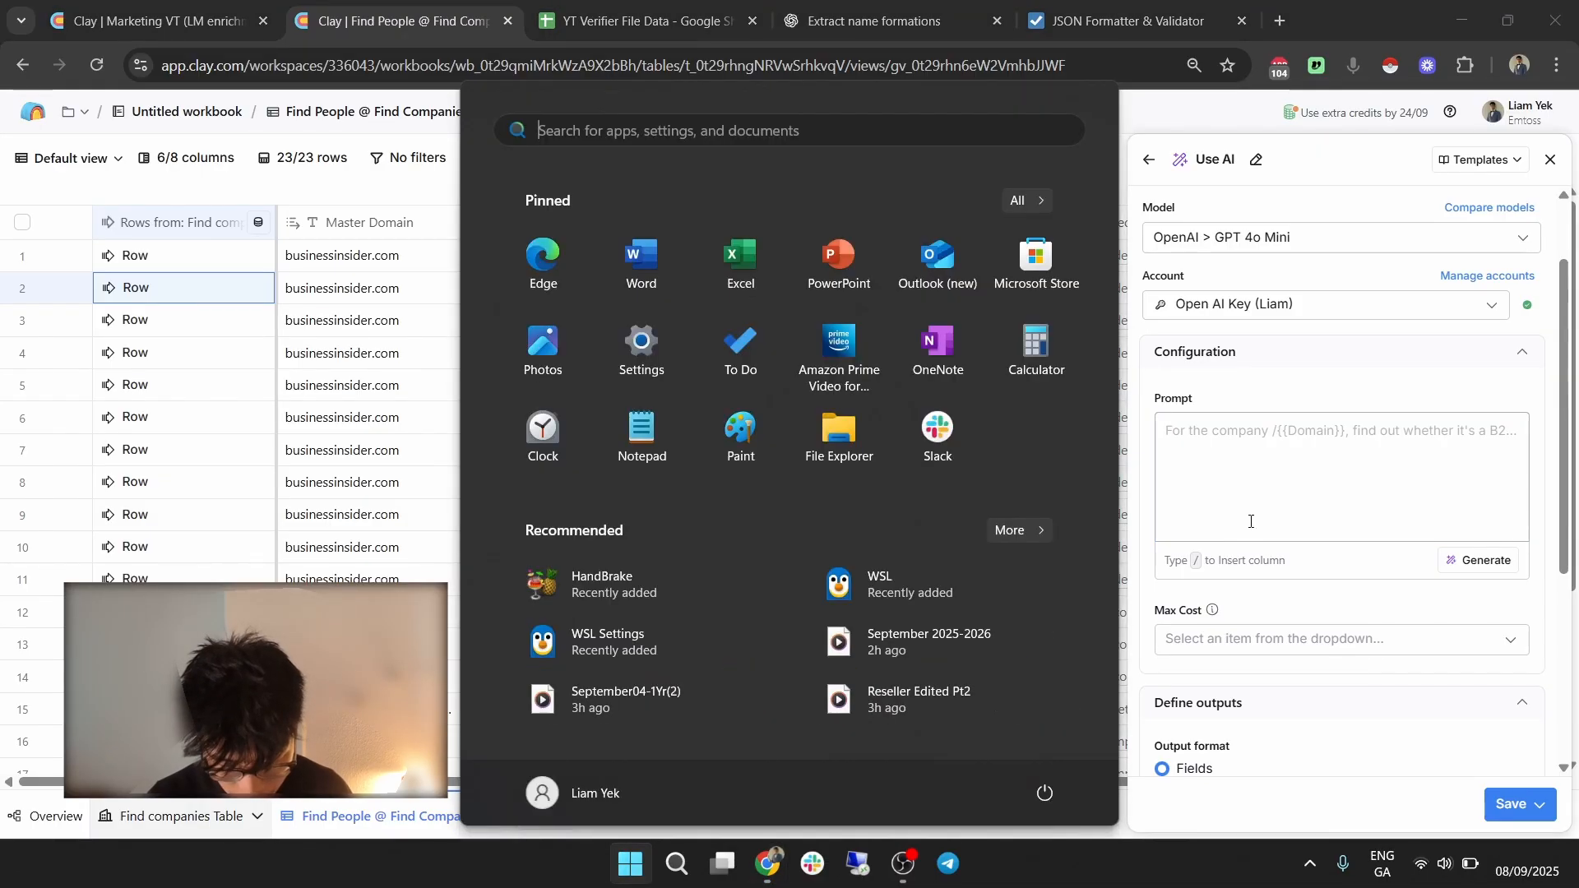
click(1264, 482)
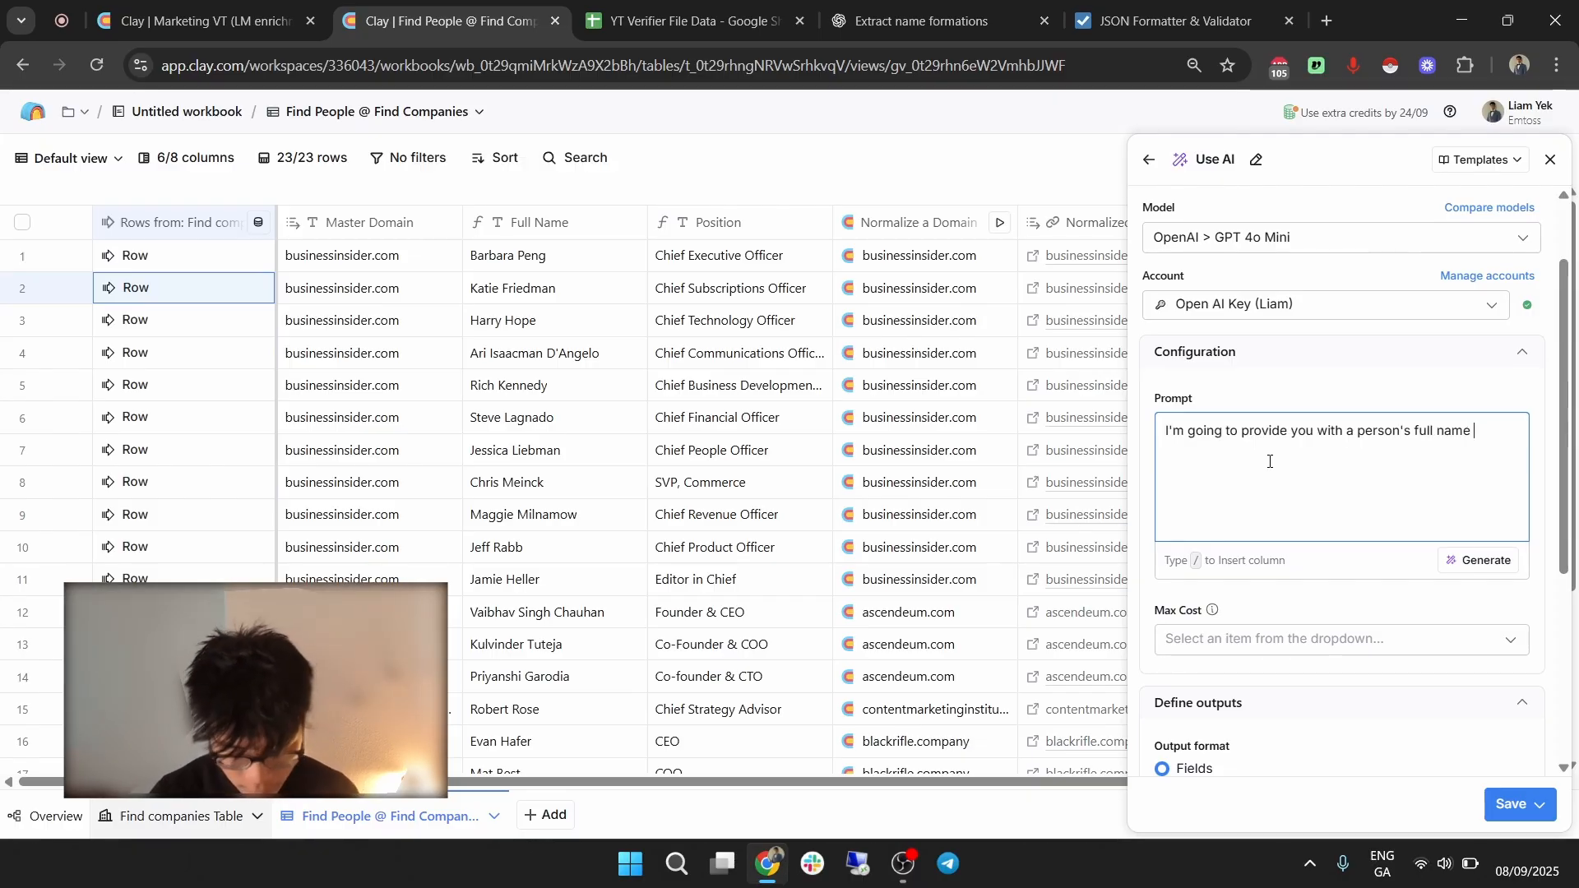
text(/)
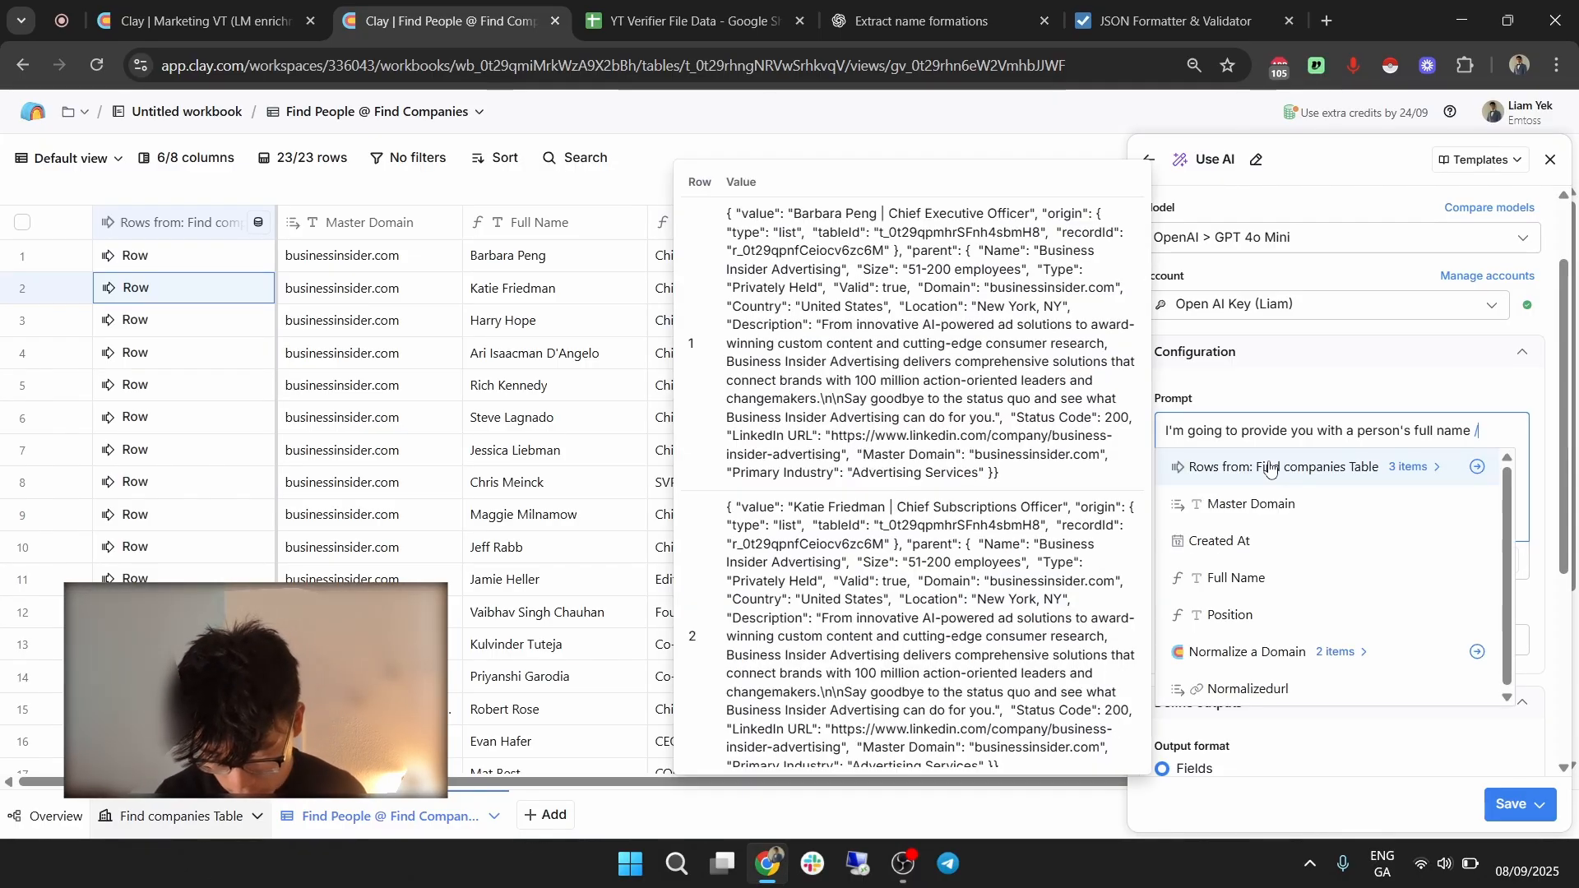
text(ful)
key(Return)
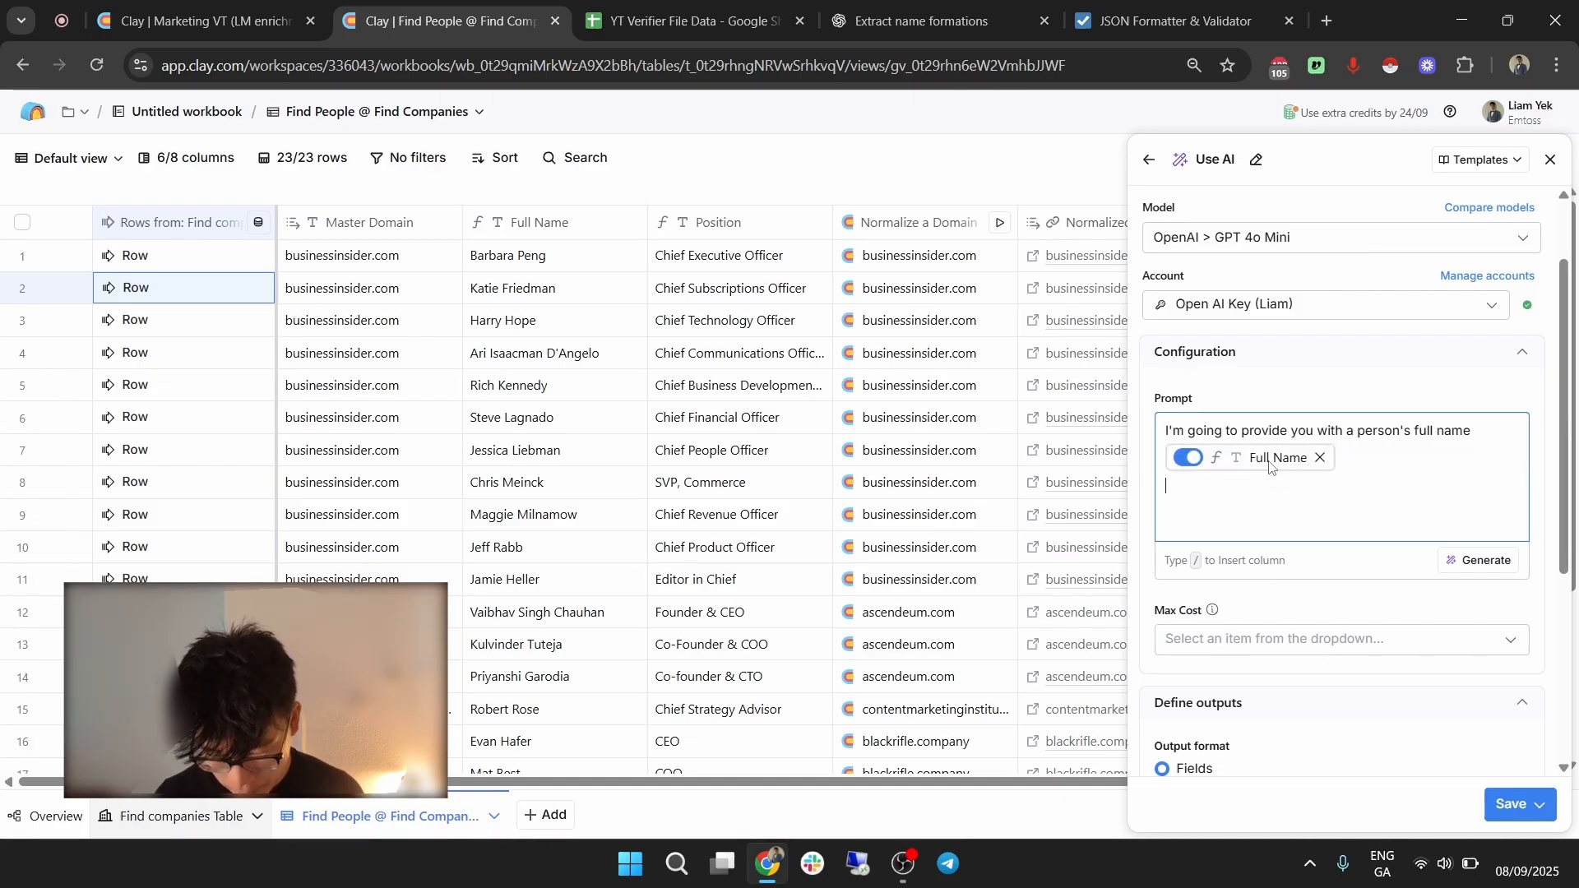
Generate a Claygent prompt from that text, asking for separate first and last name only, without middle names, single letters or punctuation.
key(ctrl+a)
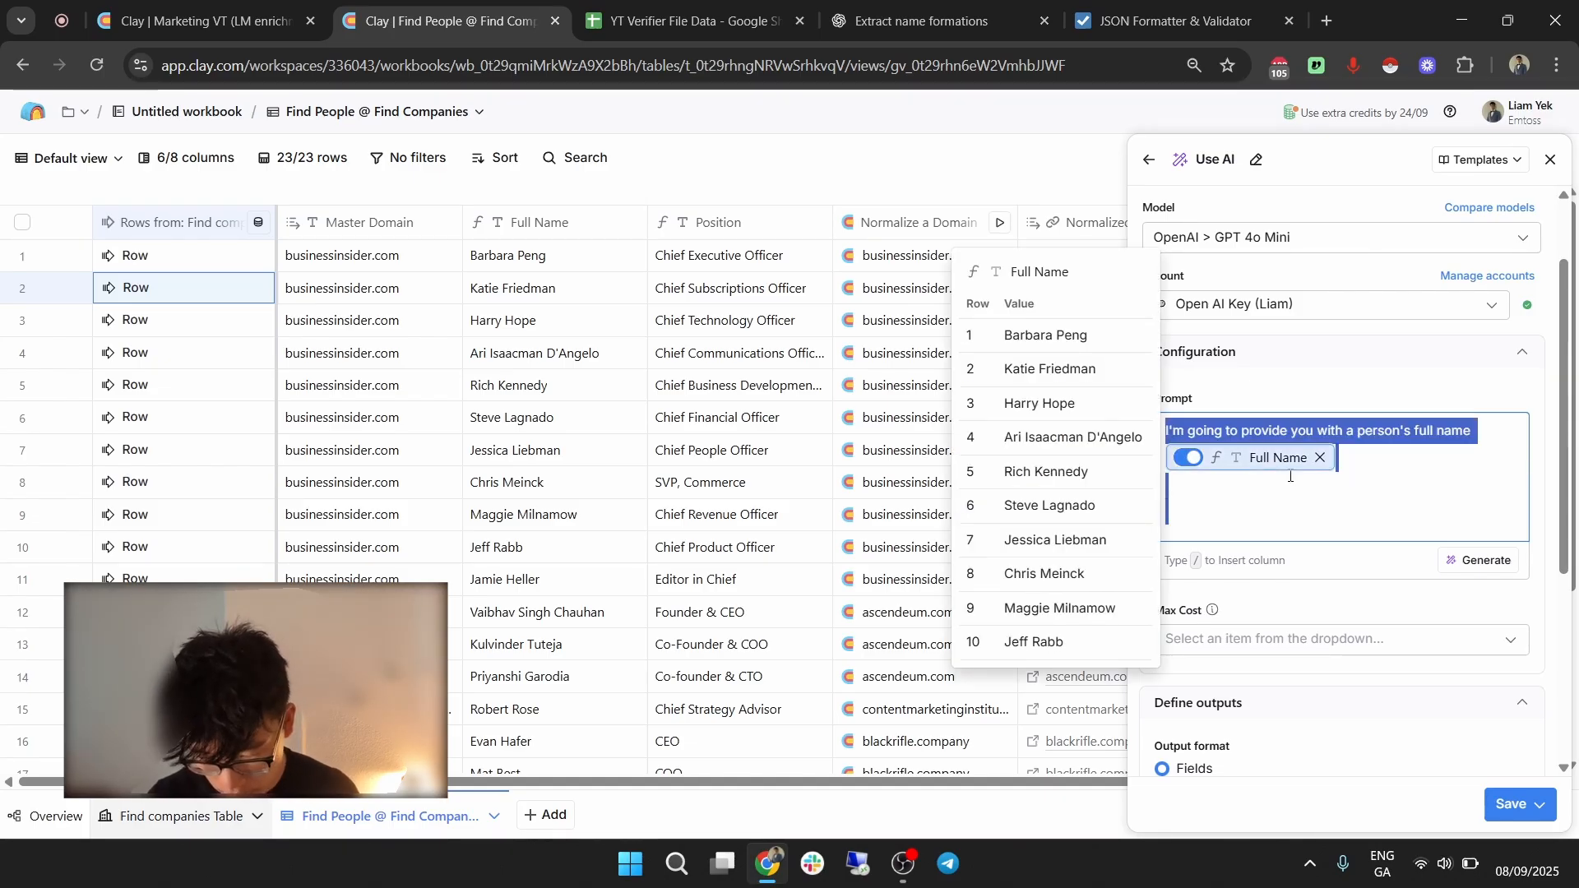
click(1480, 560)
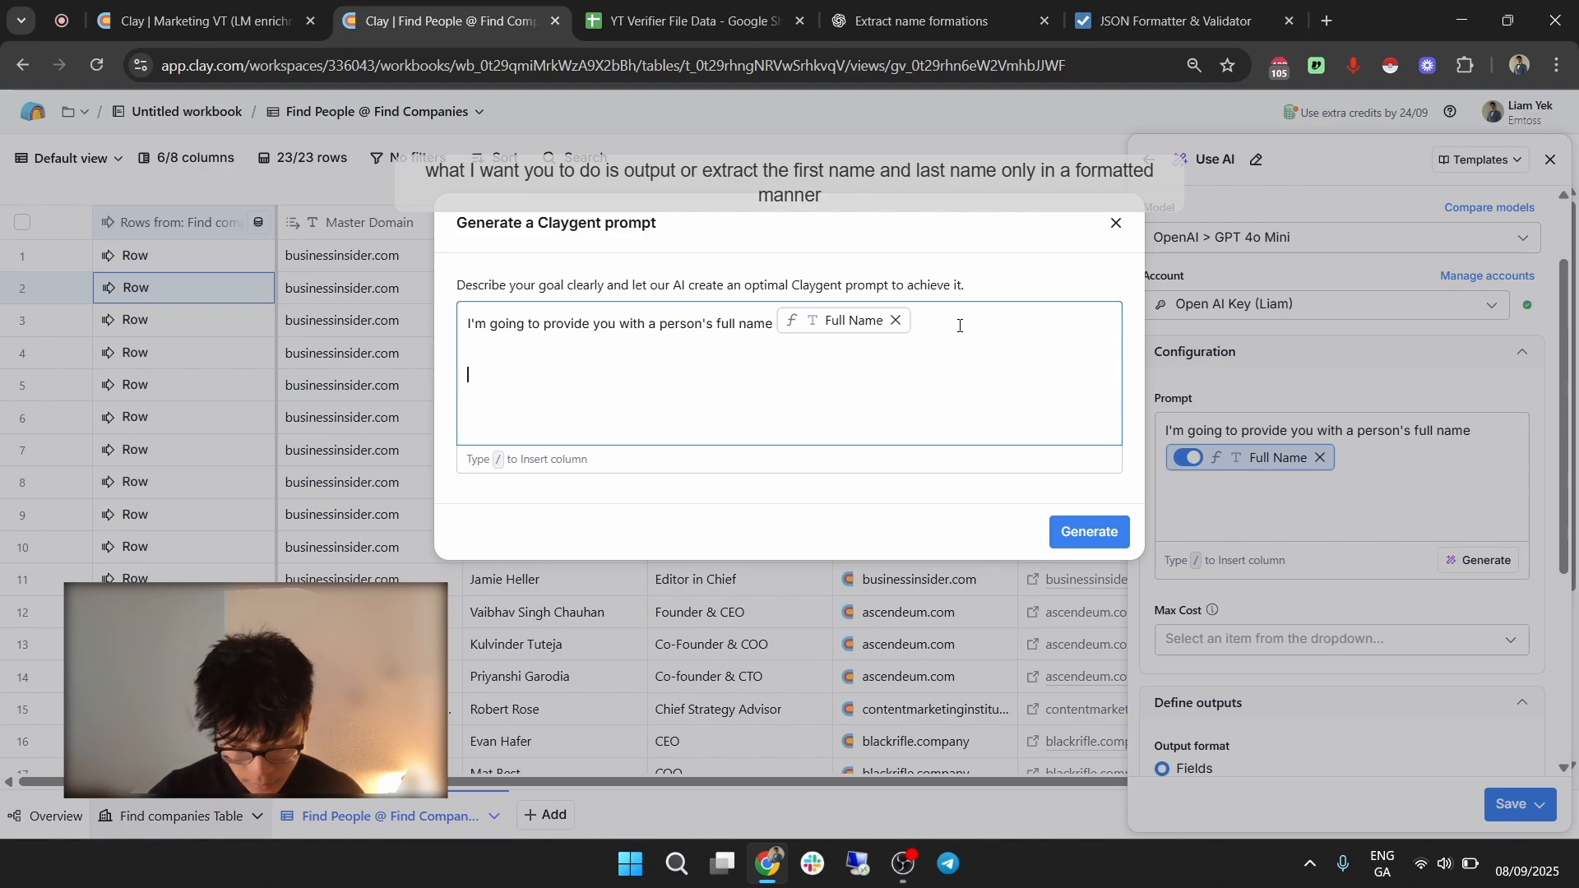
text(What I want you to do is output or extract the first name and last name only in a formatted manner)
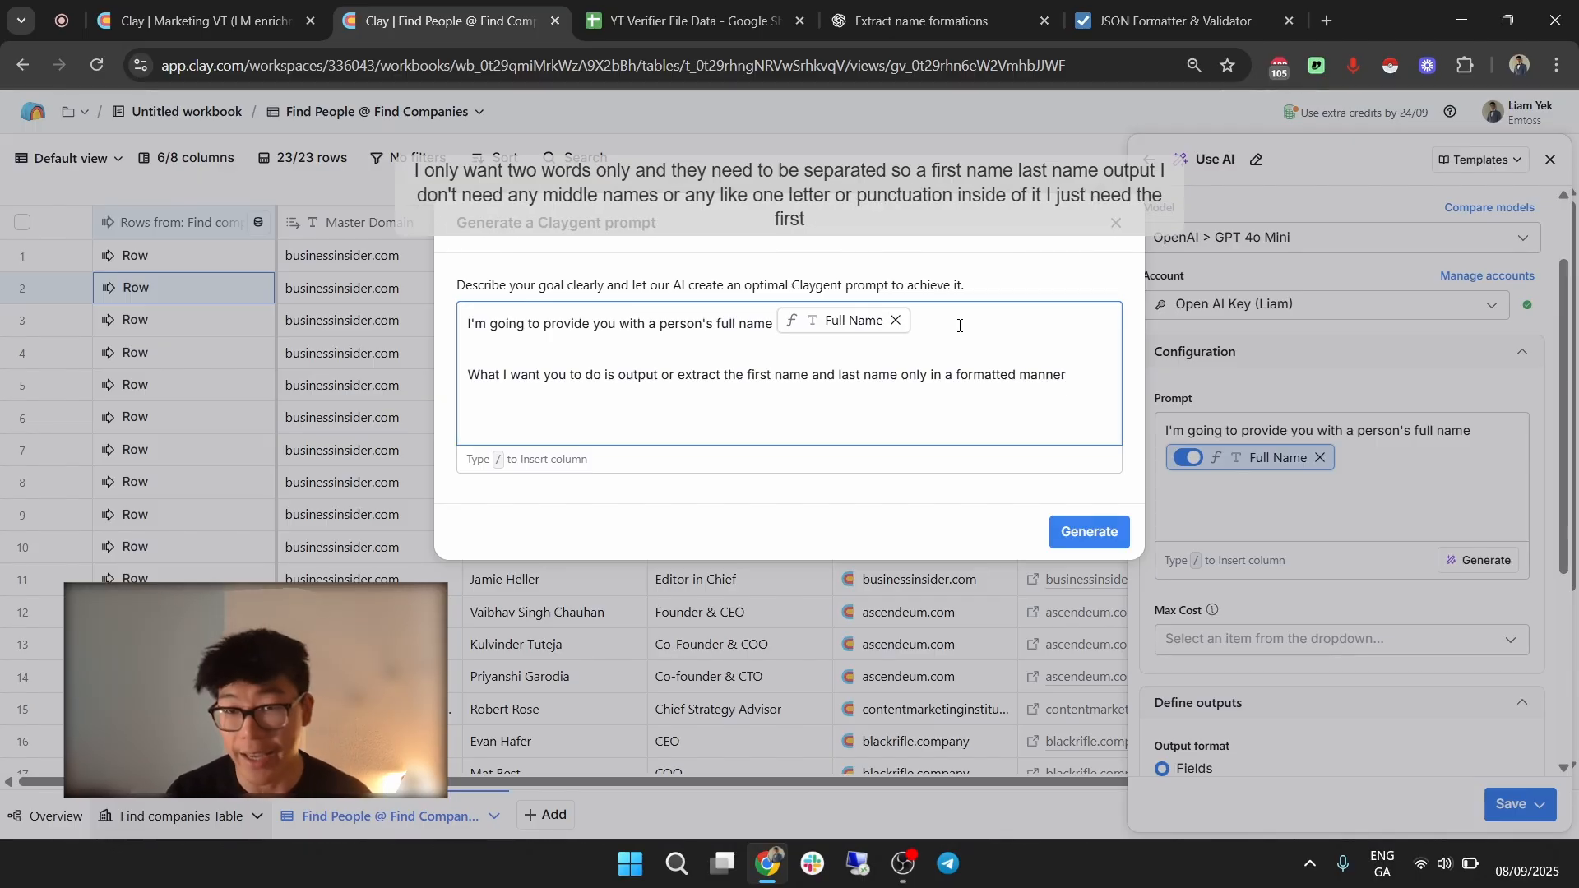
text(I only want two words only and they need to be separated so a first name last name output I don't need any middle names or any like one letter or punctuation inside of it I just need the first and last name)
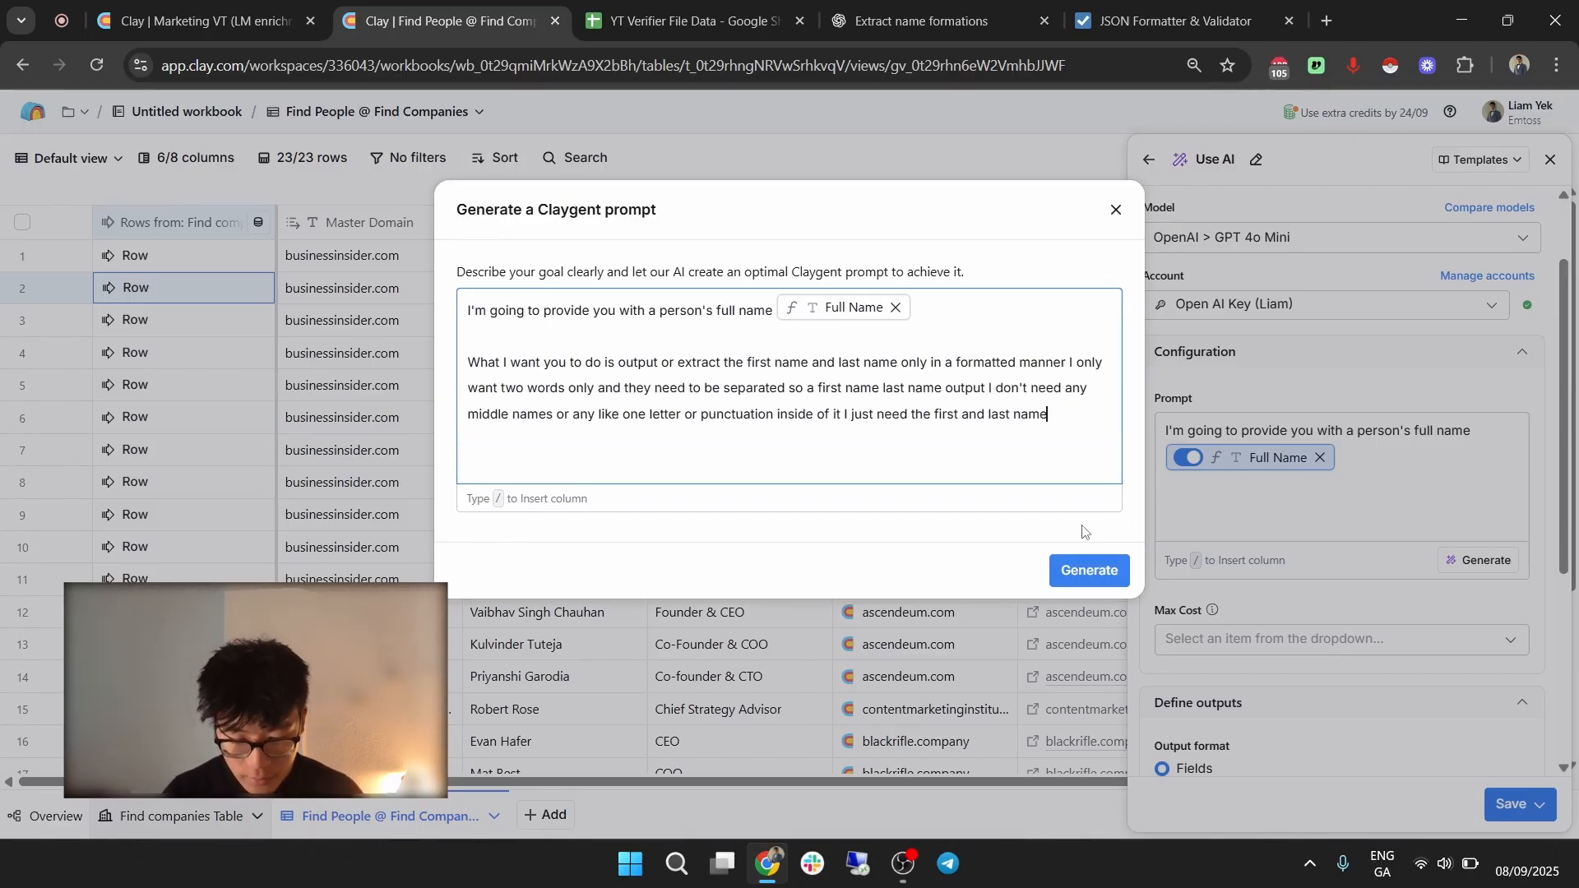
click(1086, 569)
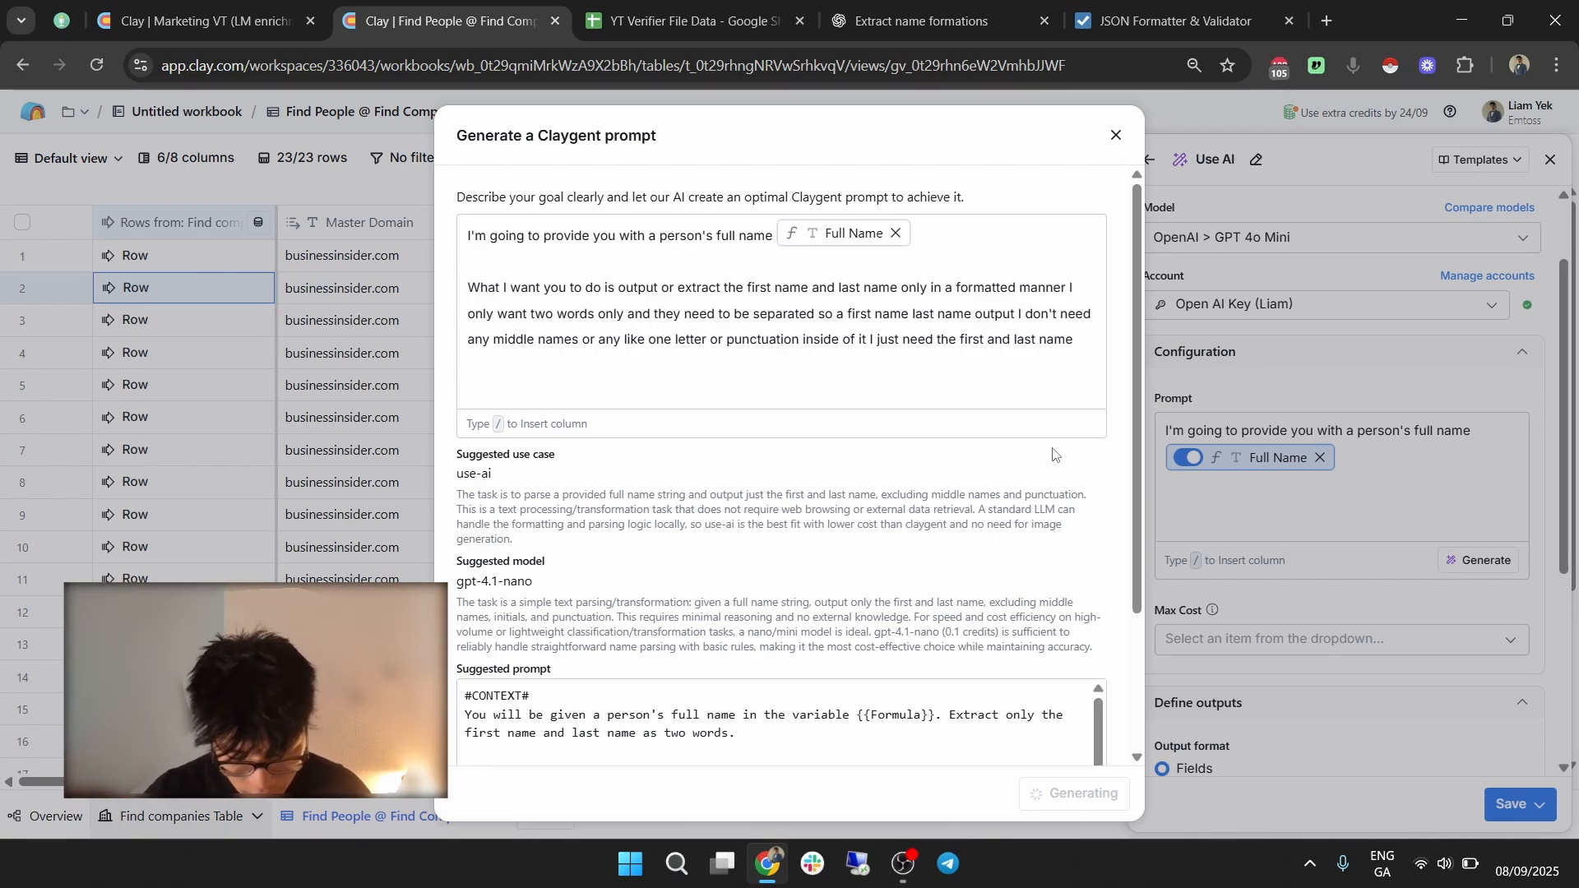
Look through the suggested prompt and output format, and accept the generated prompt.
scroll(899, 415, down, 2)
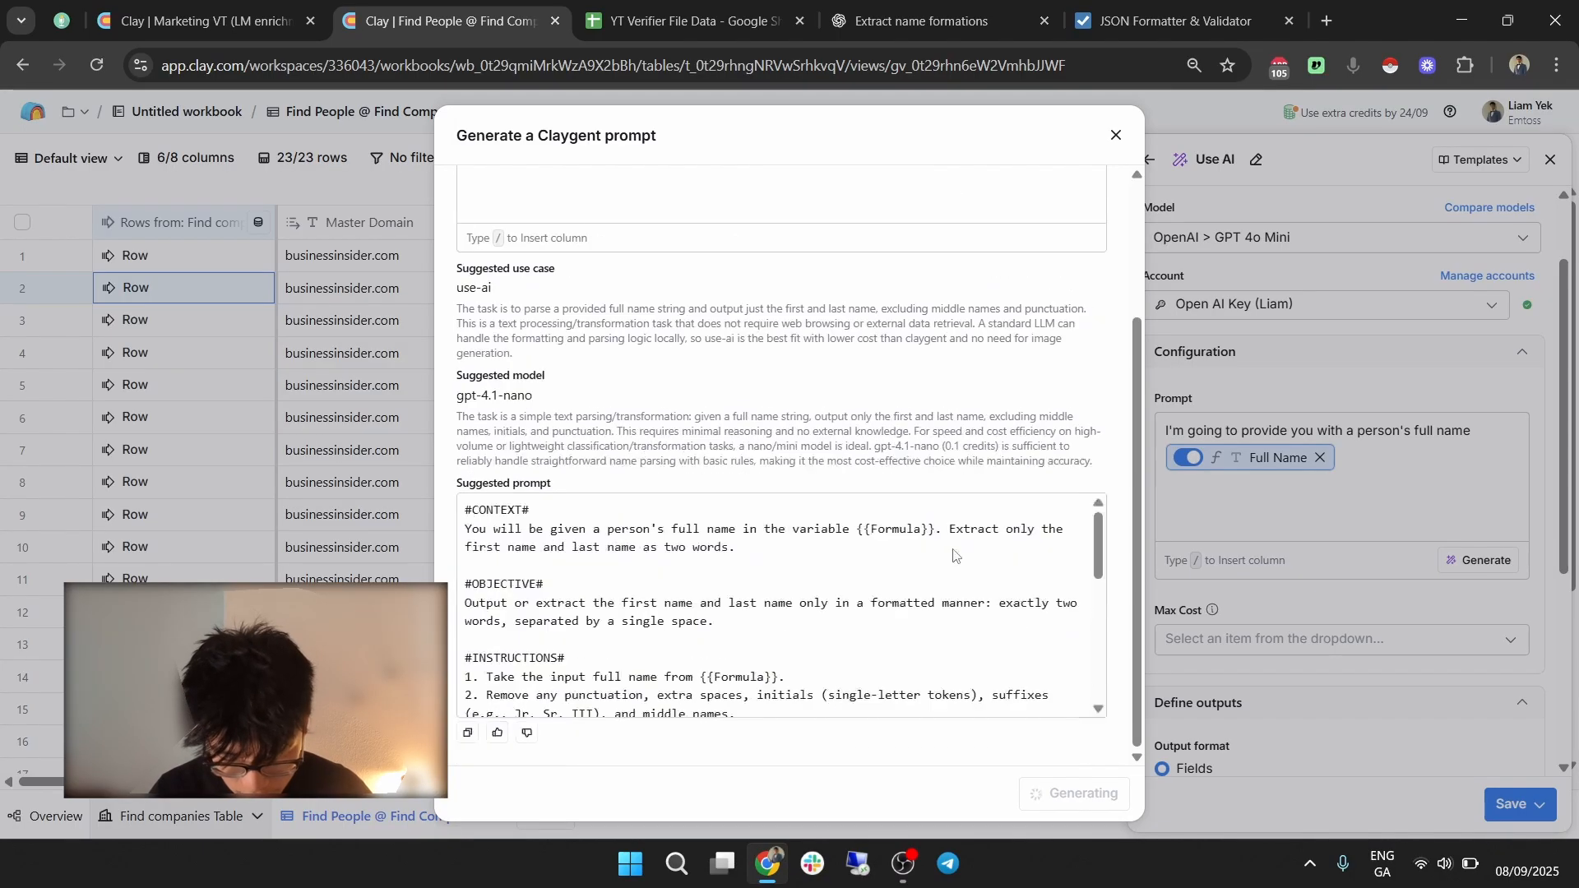
scroll(899, 415, down, 2)
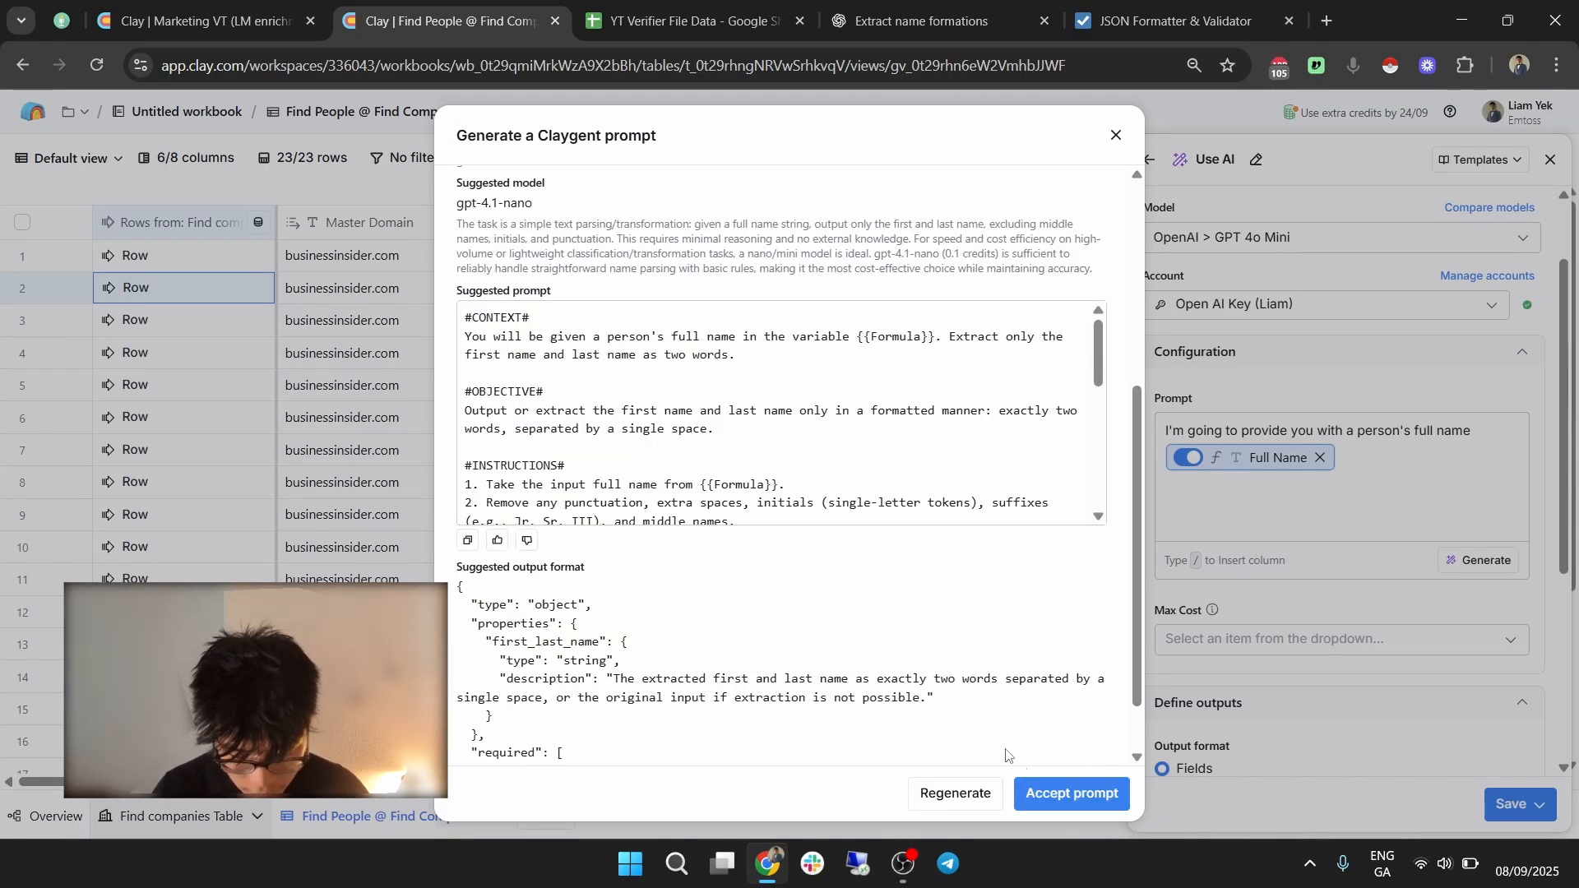
click(1036, 793)
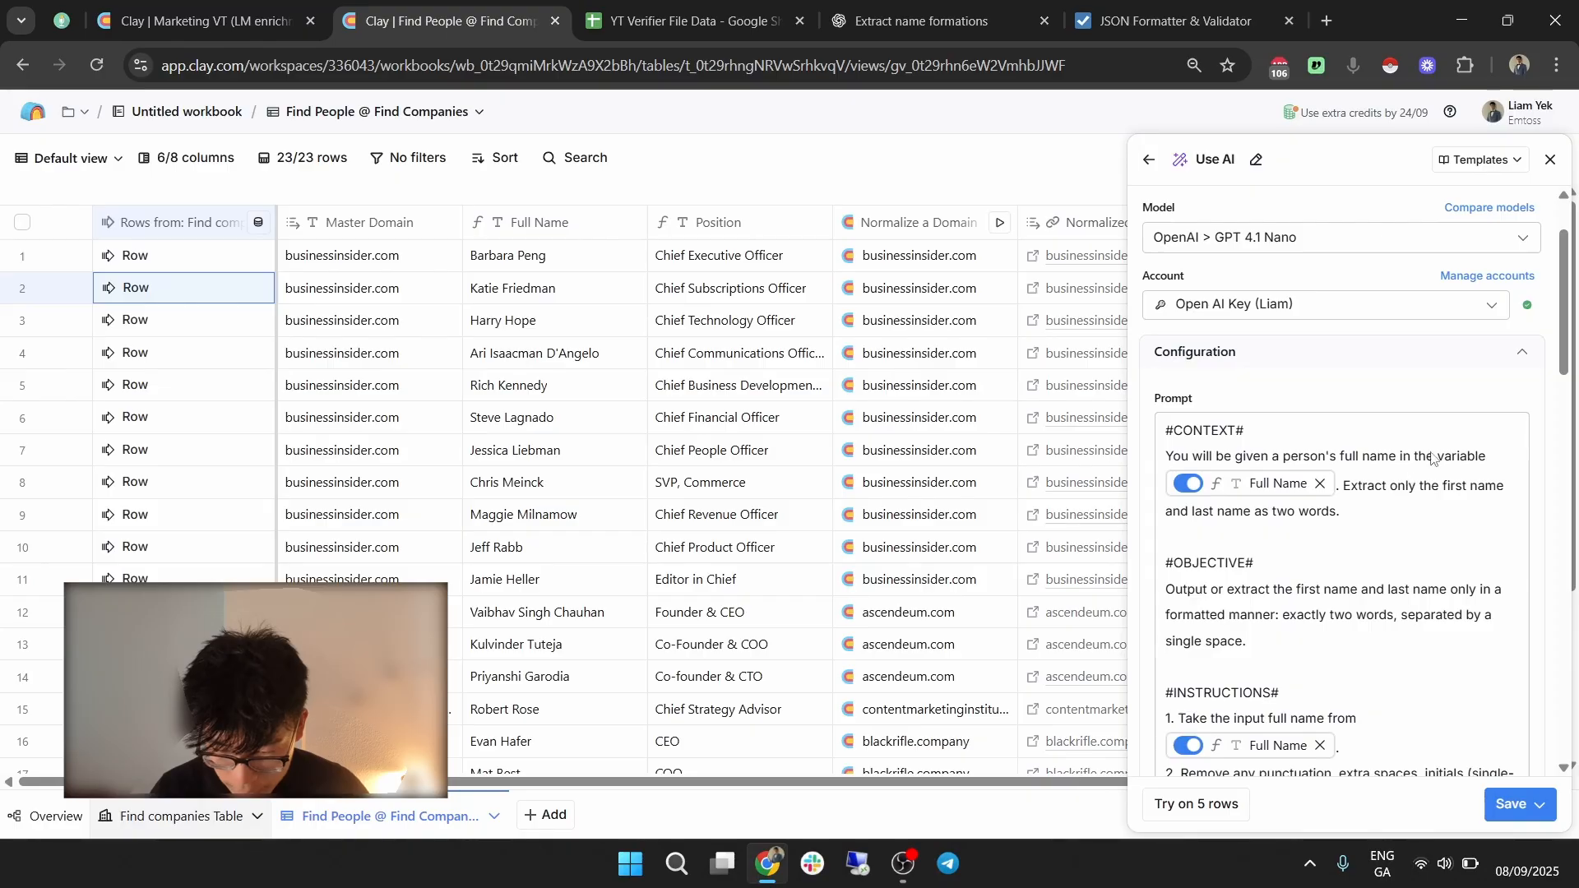
Switch the model back to OpenAI GPT 4o Mini.
click(1332, 246)
scroll(1328, 453, up, 1)
scroll(1326, 460, up, 1)
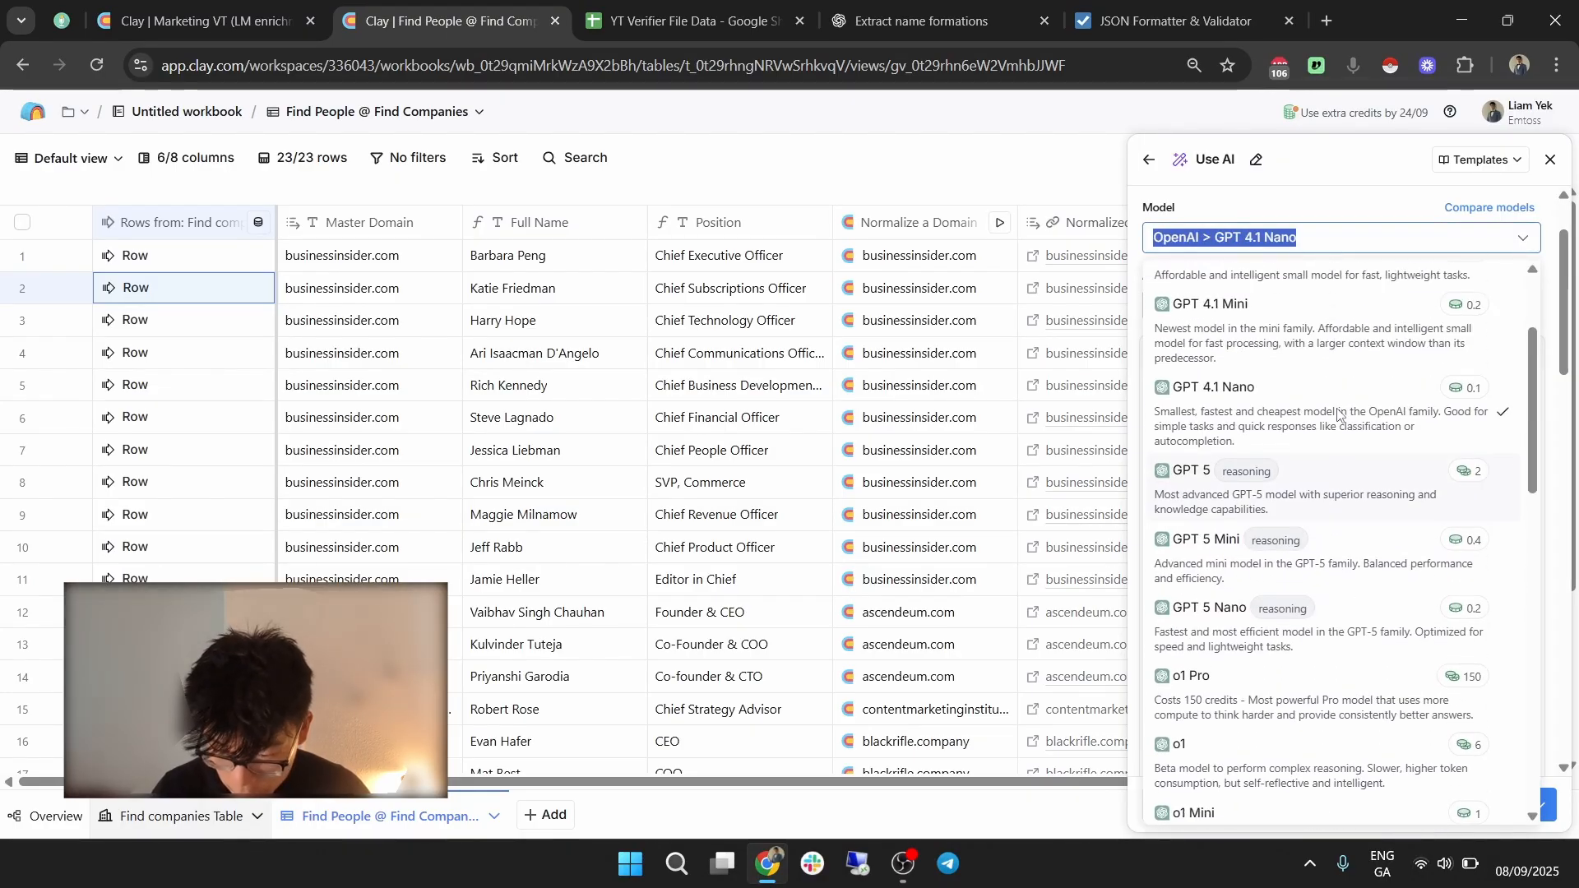
scroll(1322, 337, up, 1)
click(1318, 370)
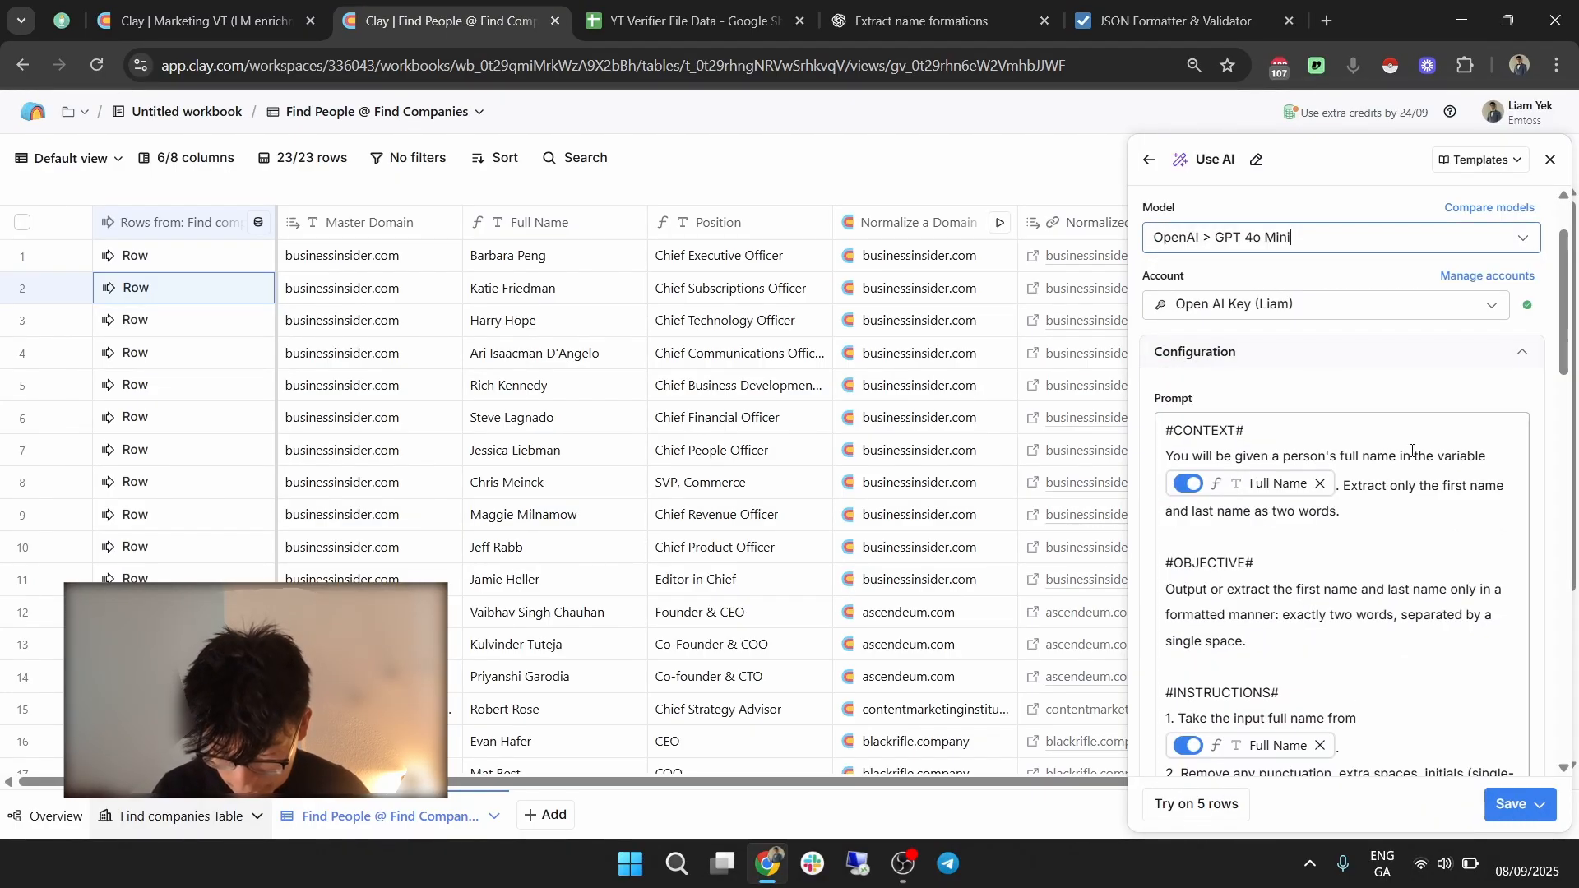
Rename the output field first_last_name as First_Name.
scroll(1381, 568, down, 10)
scroll(1411, 571, down, 5)
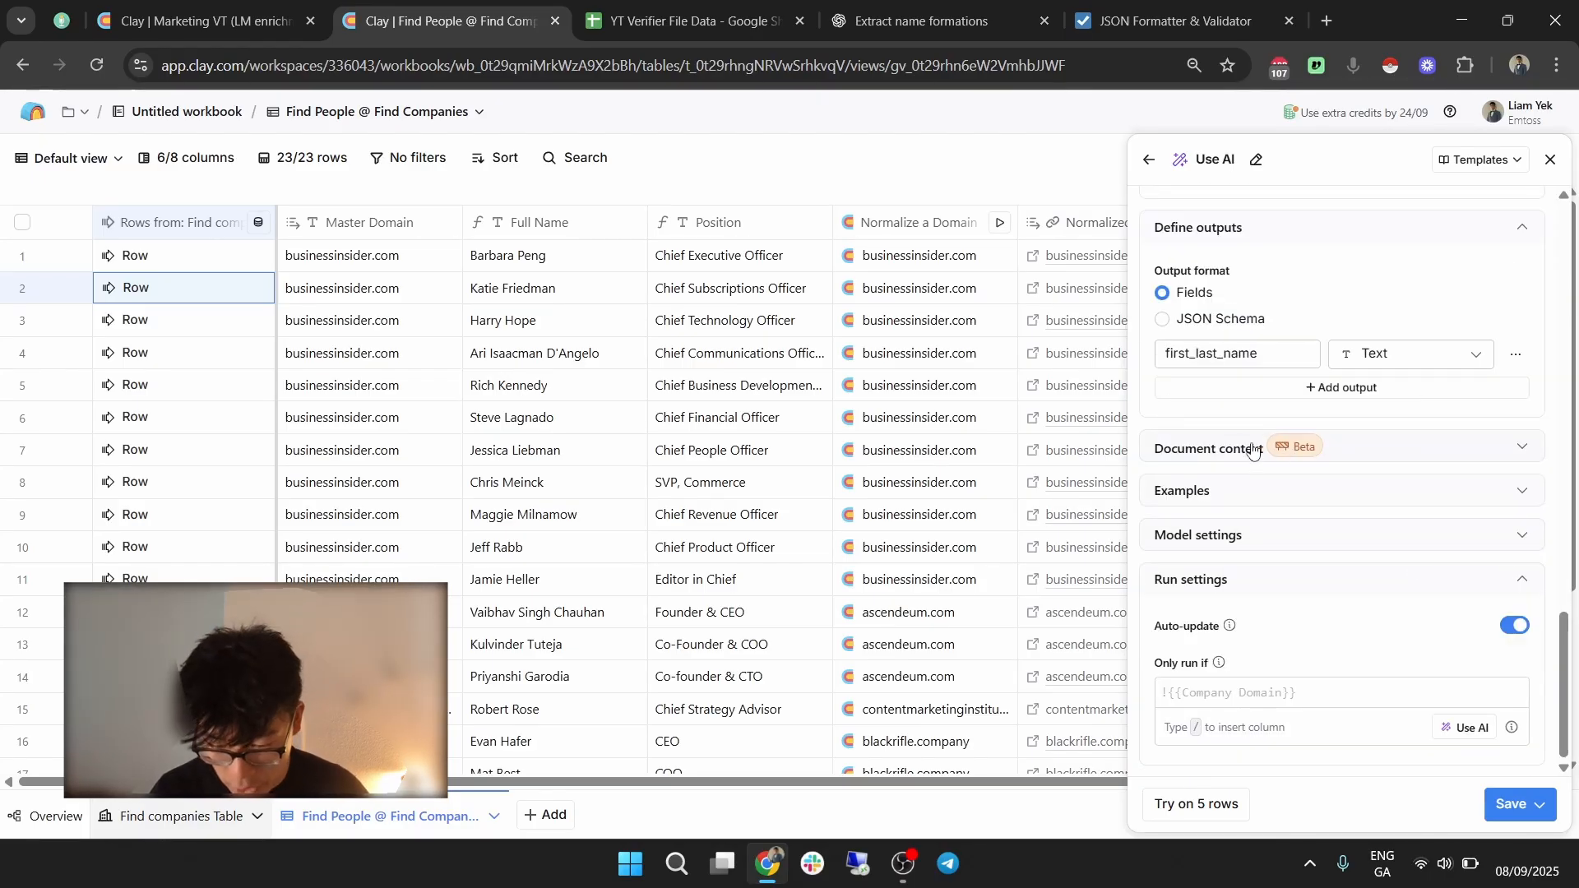
drag(1282, 352, 1143, 362)
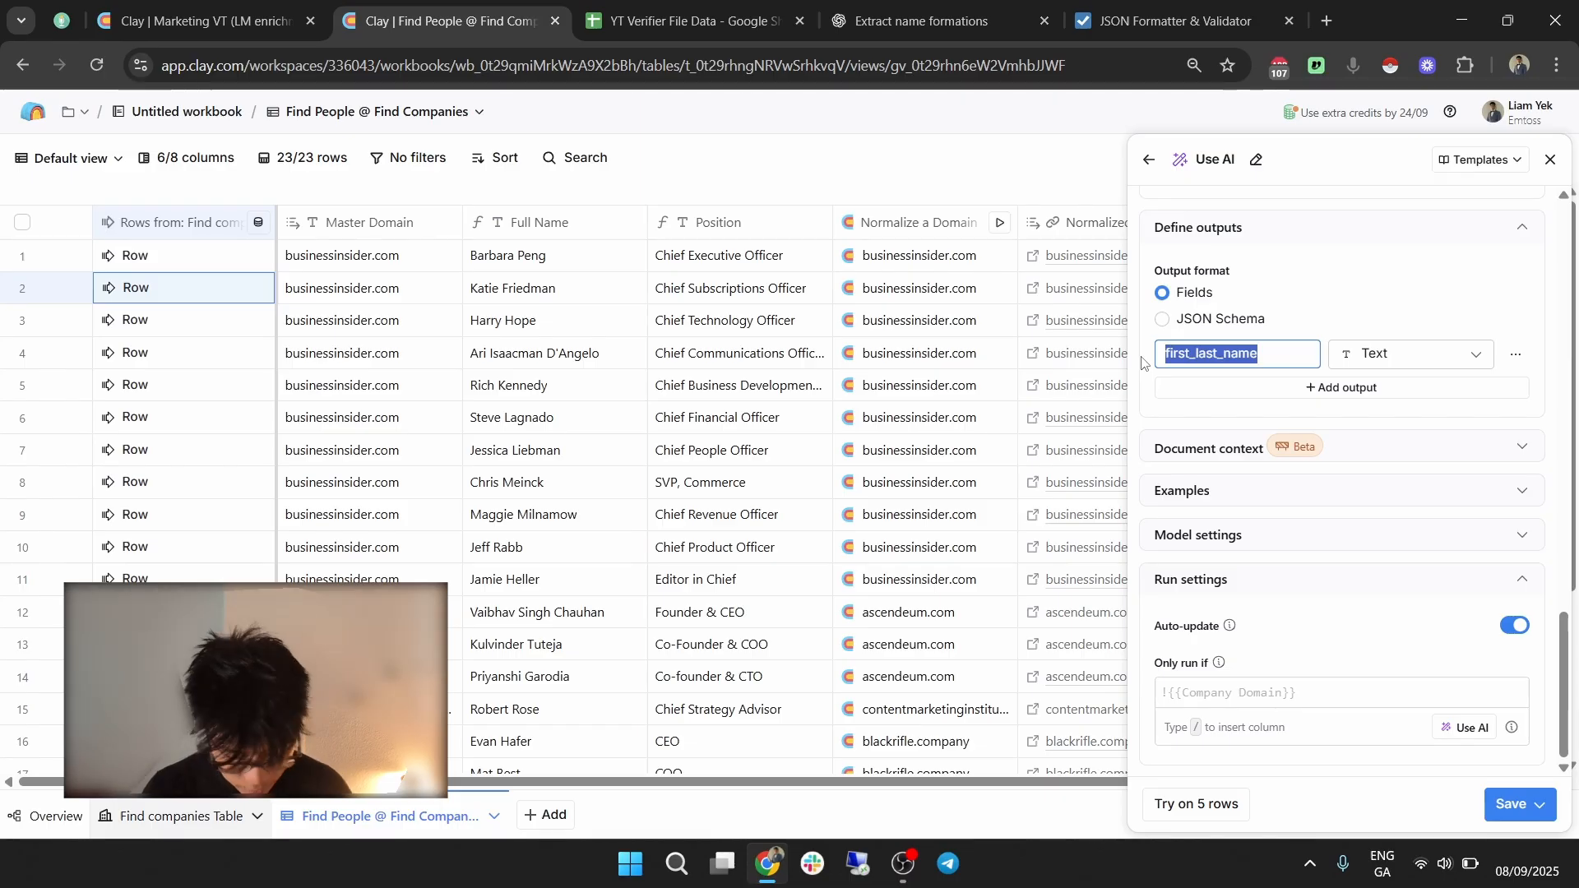
text(First Name)
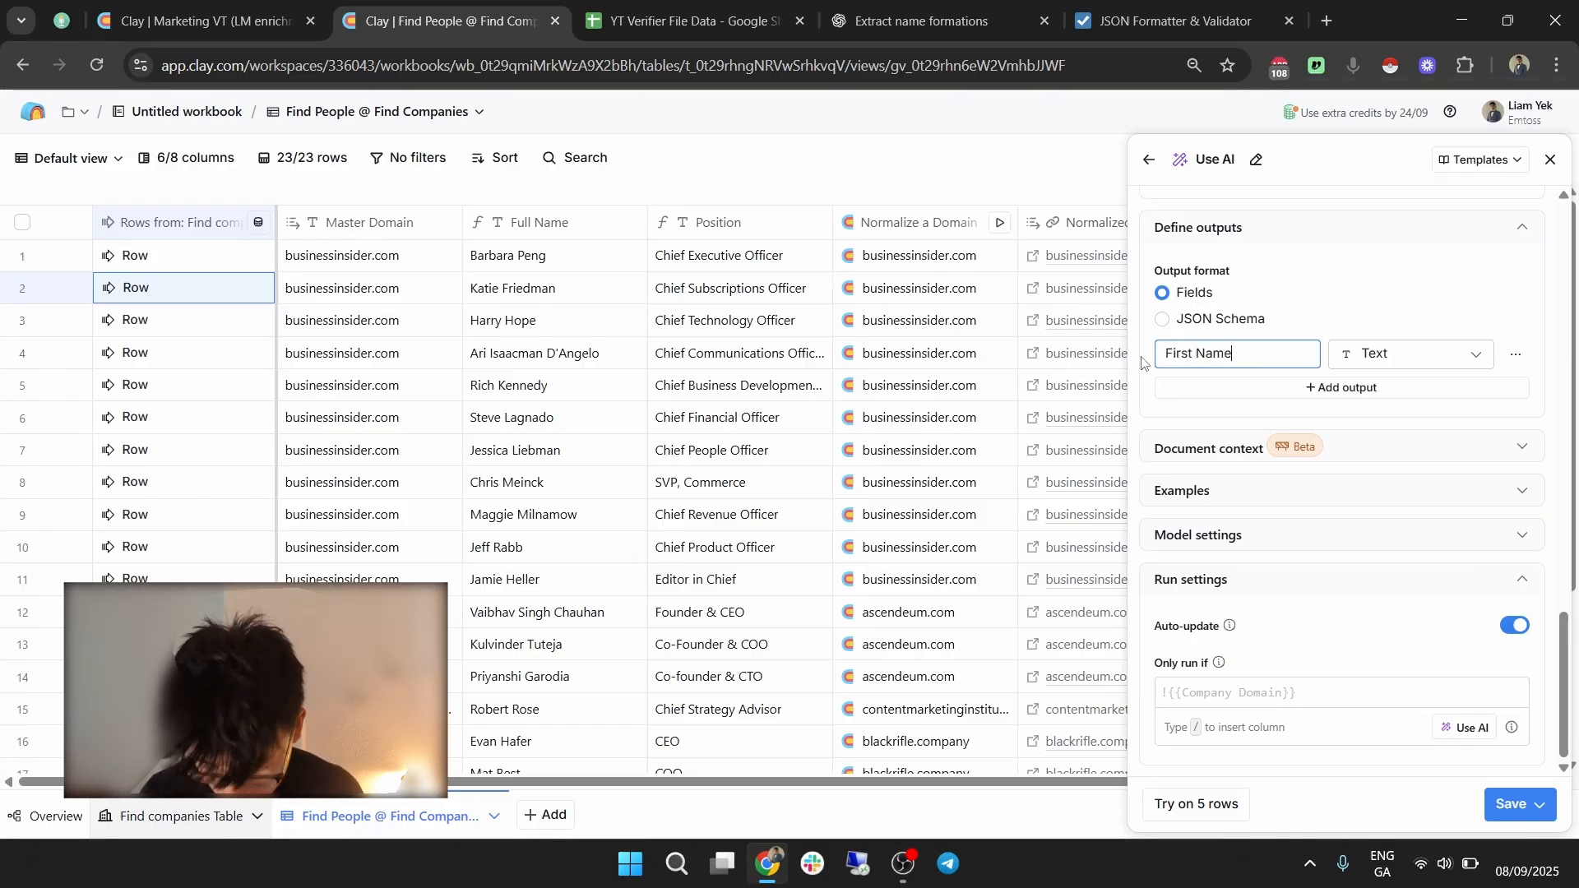
key(ctrl+Left)
key(BackSpace)
text(_)
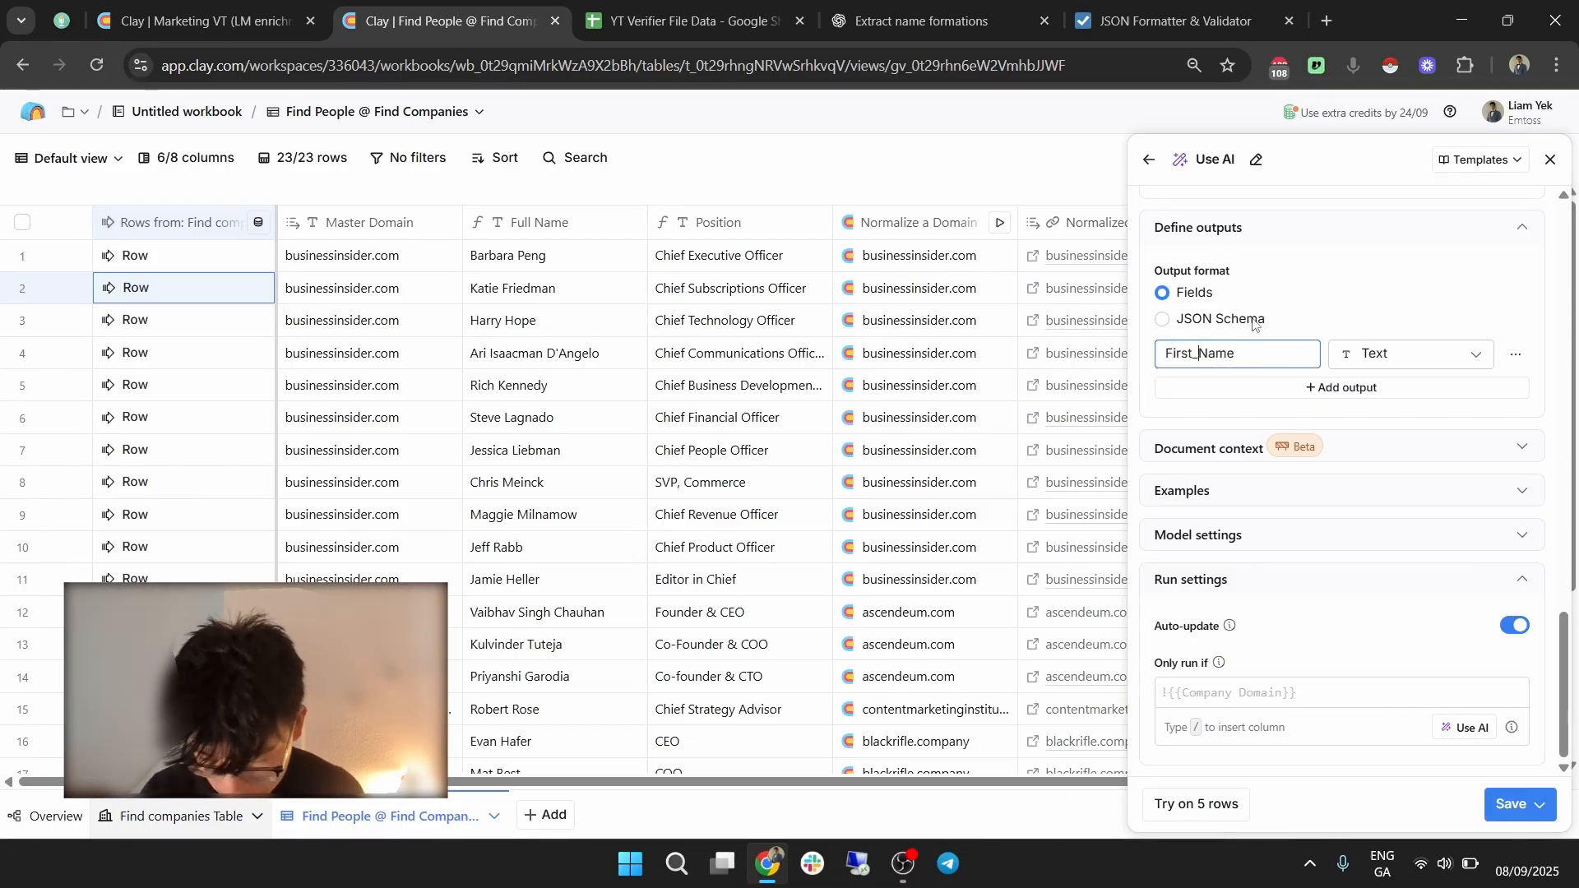
Add a second text output field named Last_Name, reusing the name of the first field.
key(ctrl+a)
key(ctrl+c)
click(1217, 387)
key(ctrl+a)
key(ctrl+v)
key(ctrl+a)
key(Home)
key(Right)
key(Right)
key(BackSpace)
key(BackSpace)
key(BackSpace)
key(BackSpace)
key(BackSpace)
text(Last)
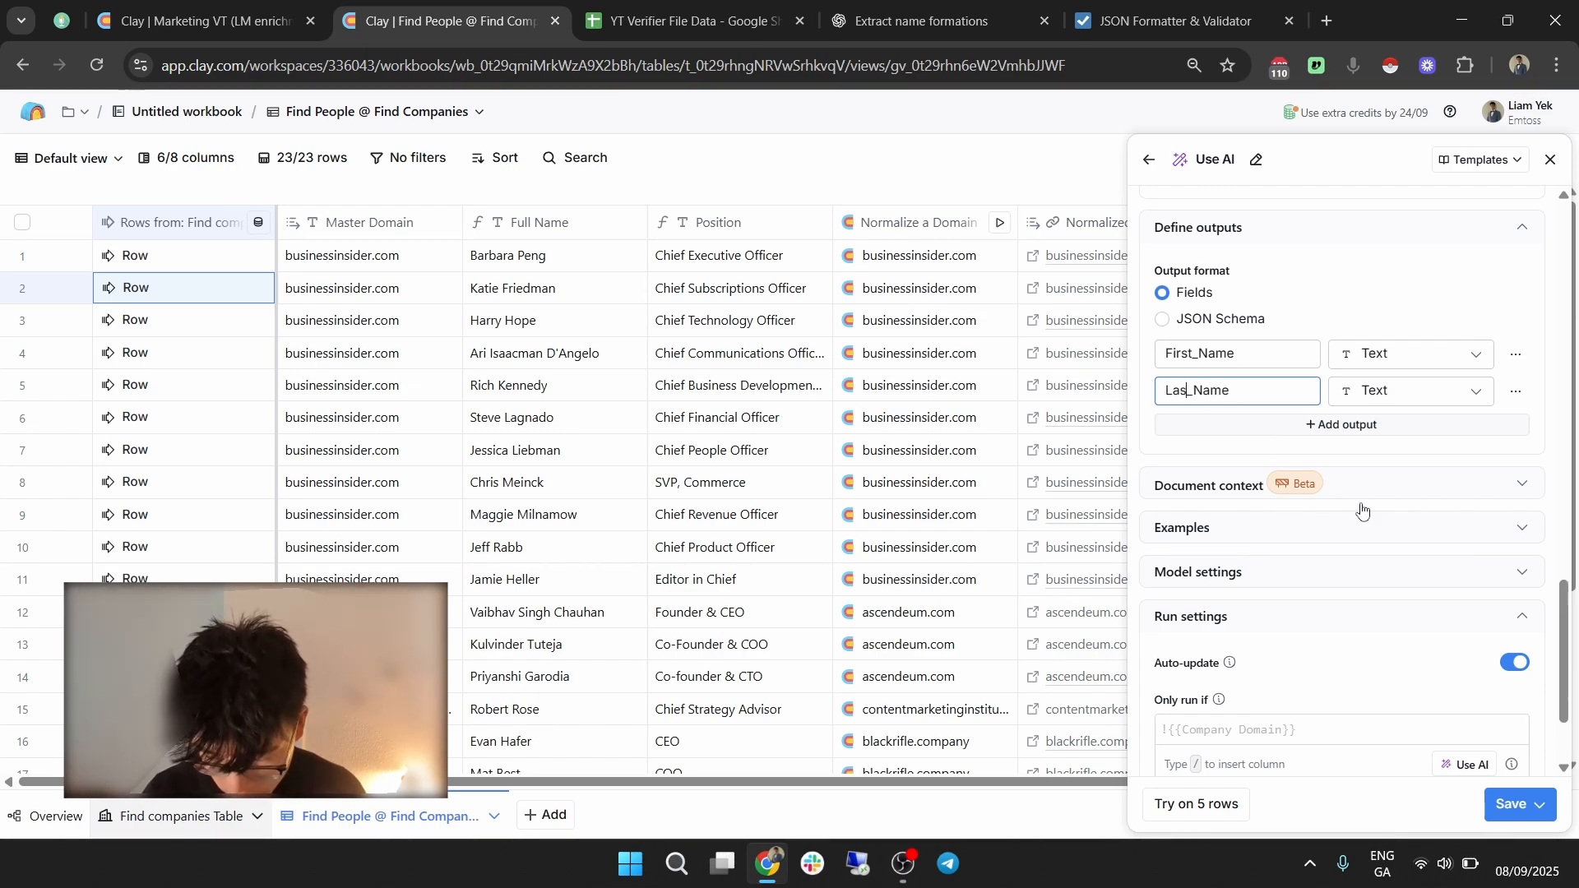
Relabel the output line of the first example in the prompt as "Output First Name".
scroll(1349, 506, up, 10)
scroll(1365, 510, up, 1)
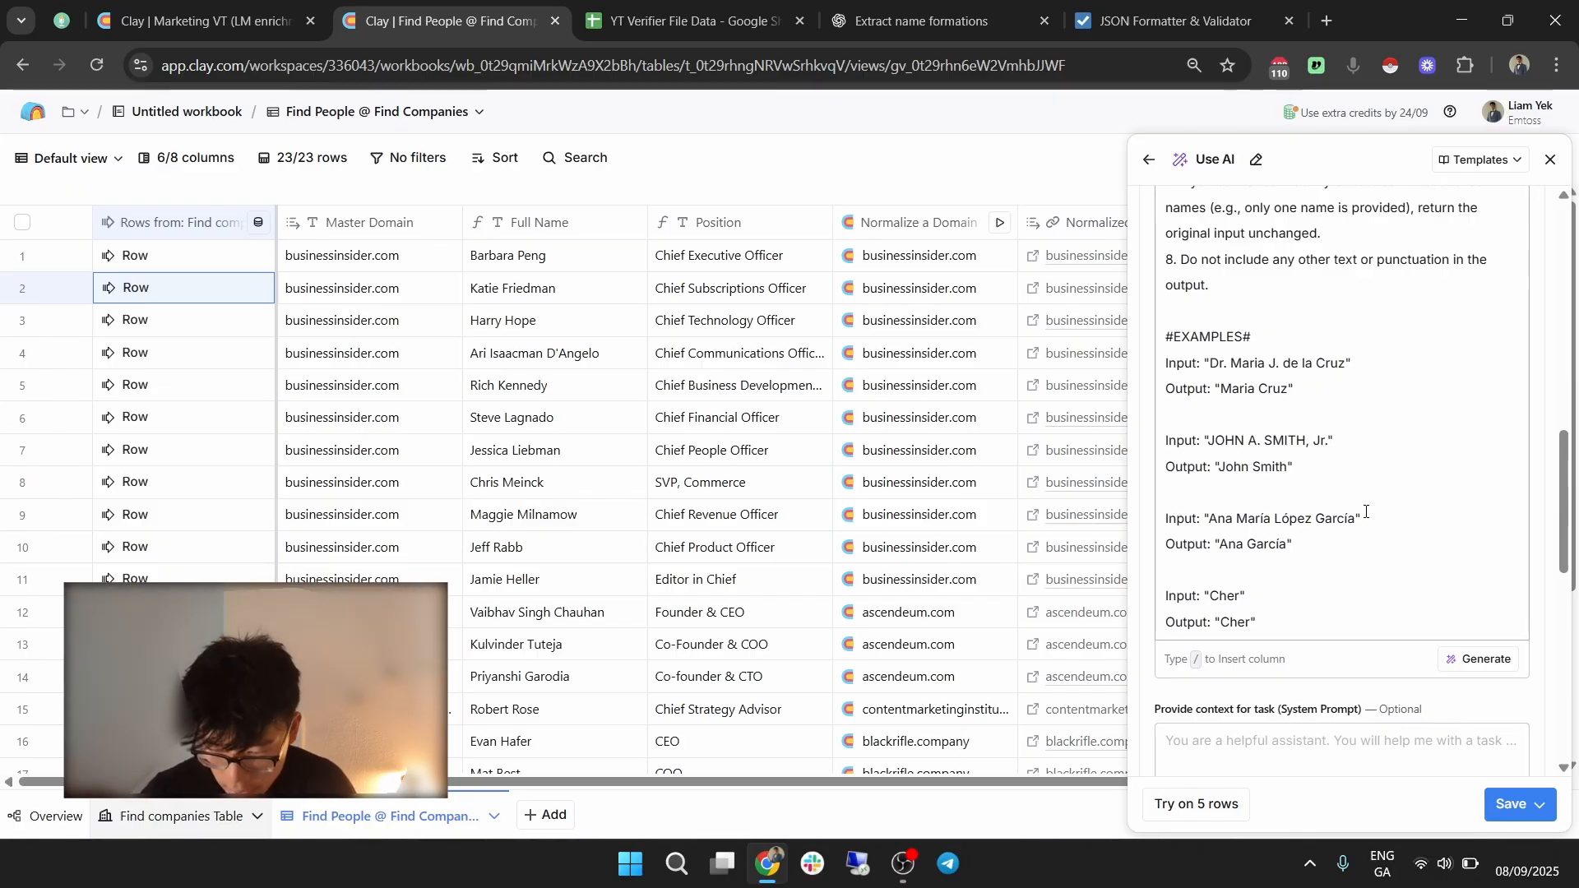
double_click(1185, 389)
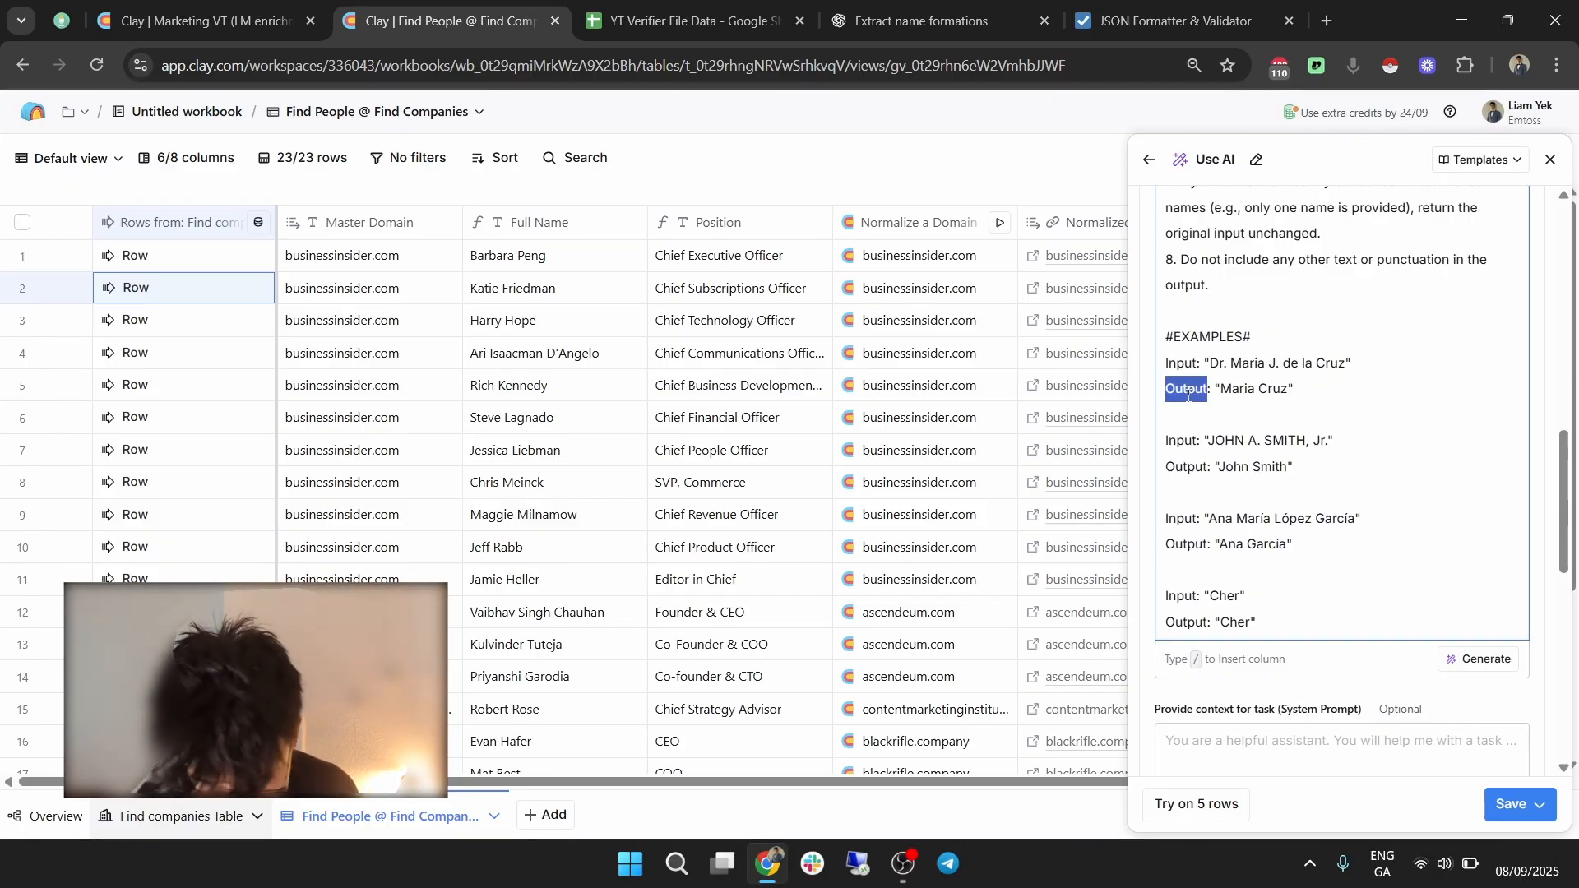
text(Fi)
key(BackSpace)
key(BackSpace)
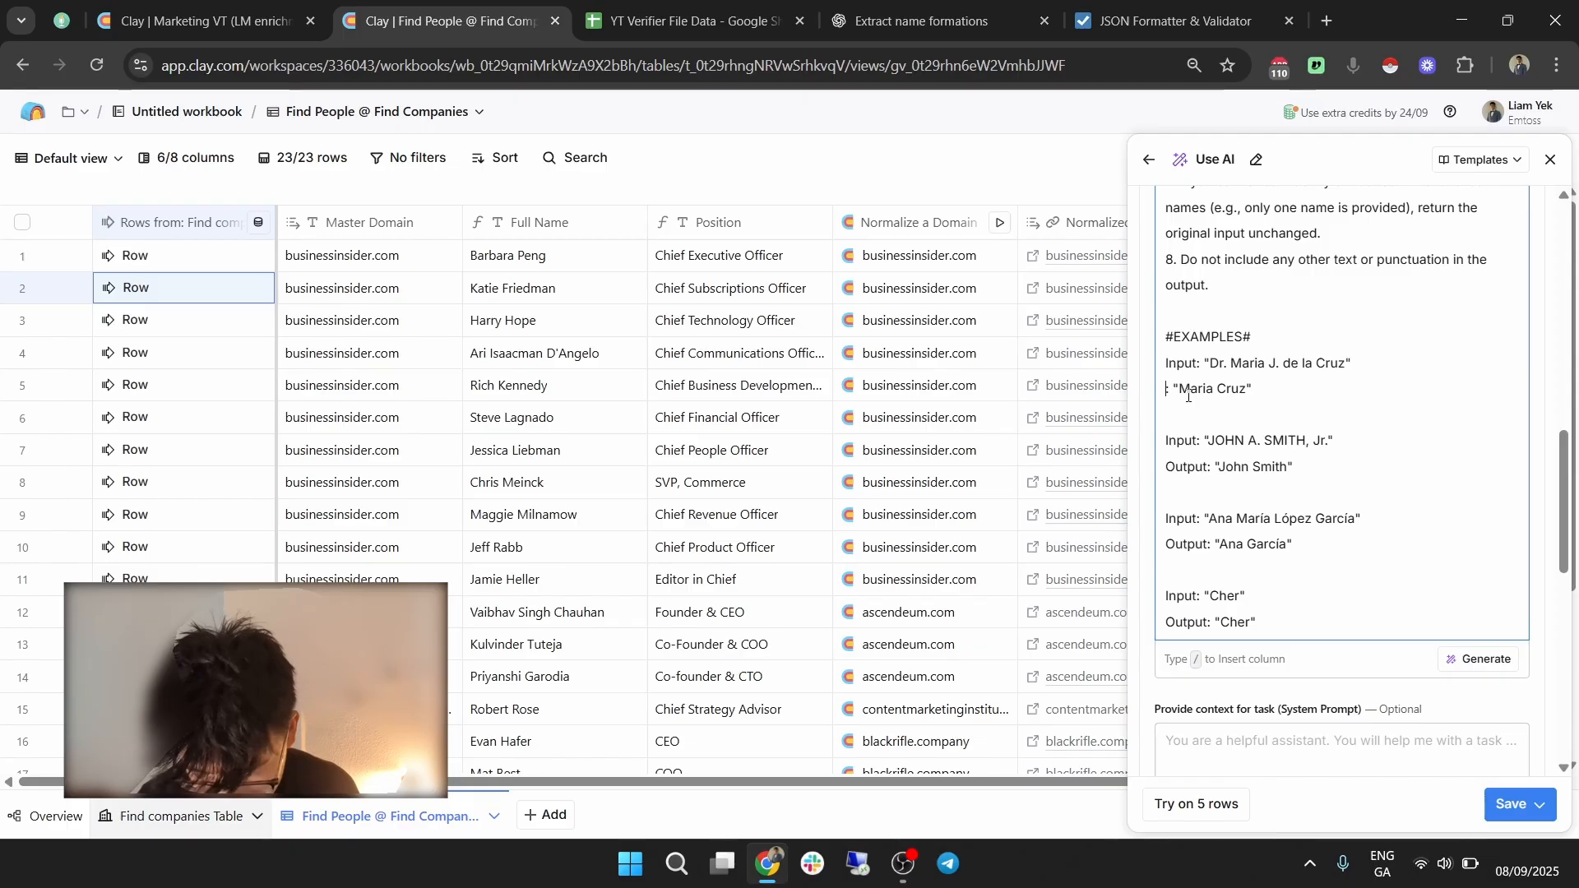
text(Output)
key(BackSpace)
key(BackSpace)
key(BackSpace)
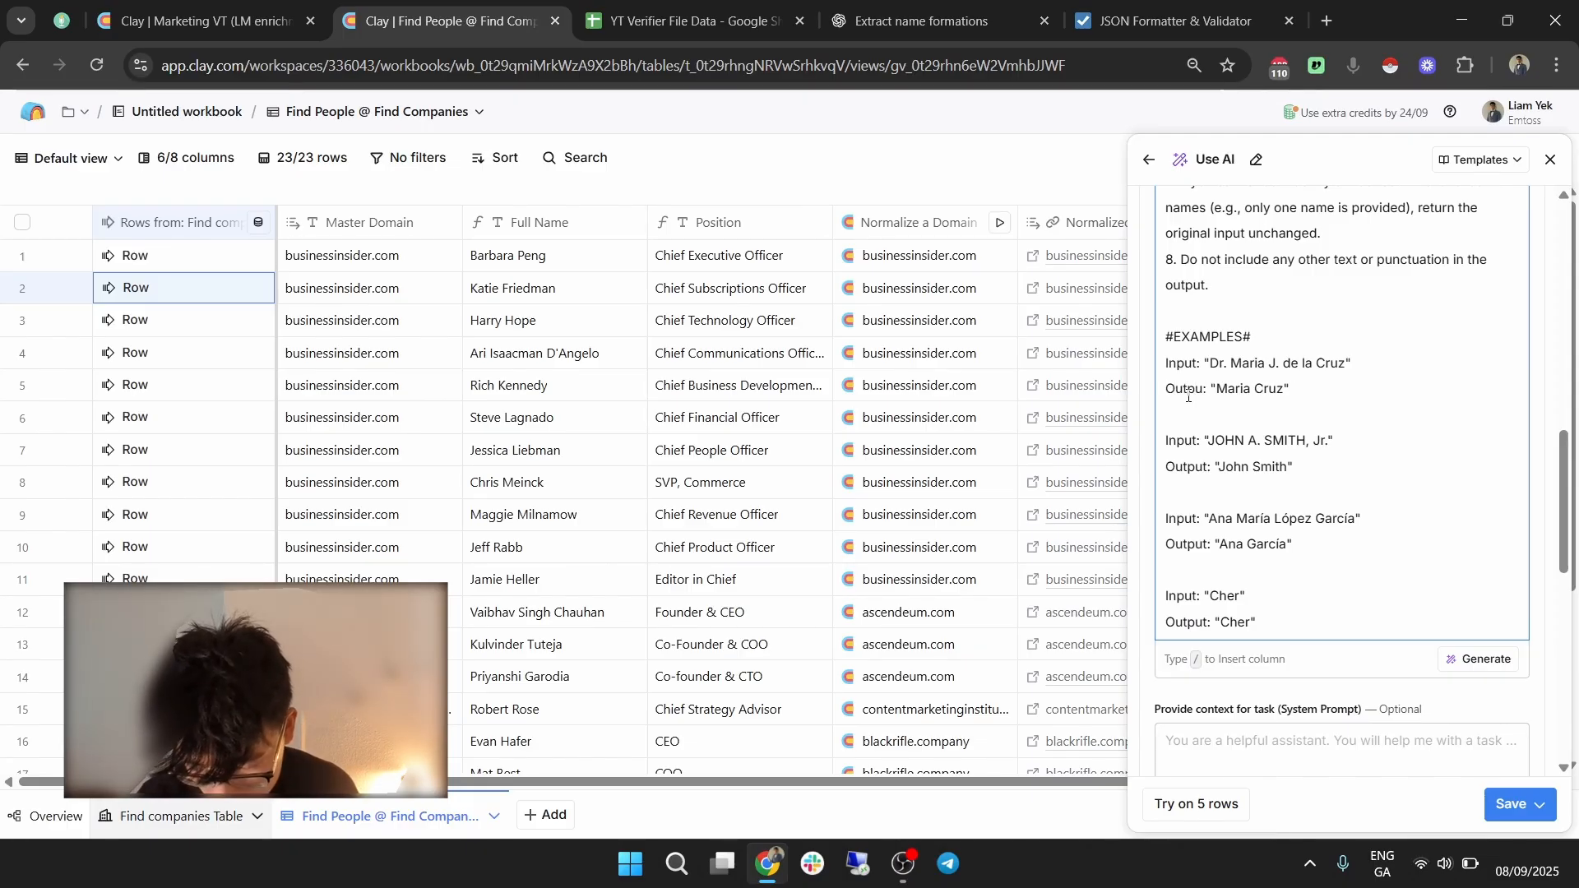
text(put F)
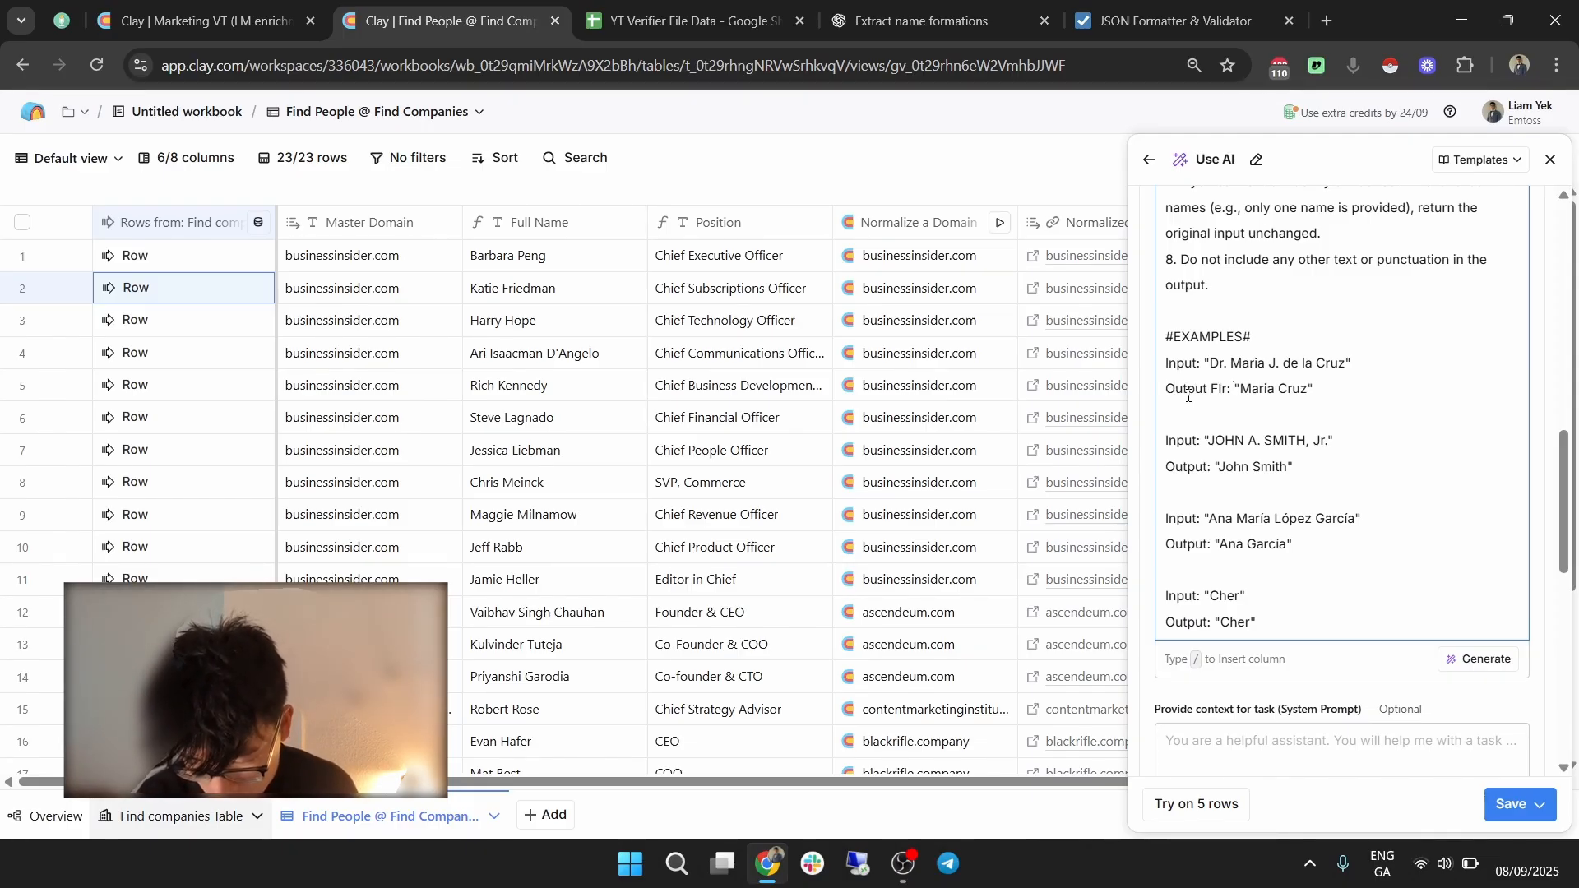
text(irst Name)
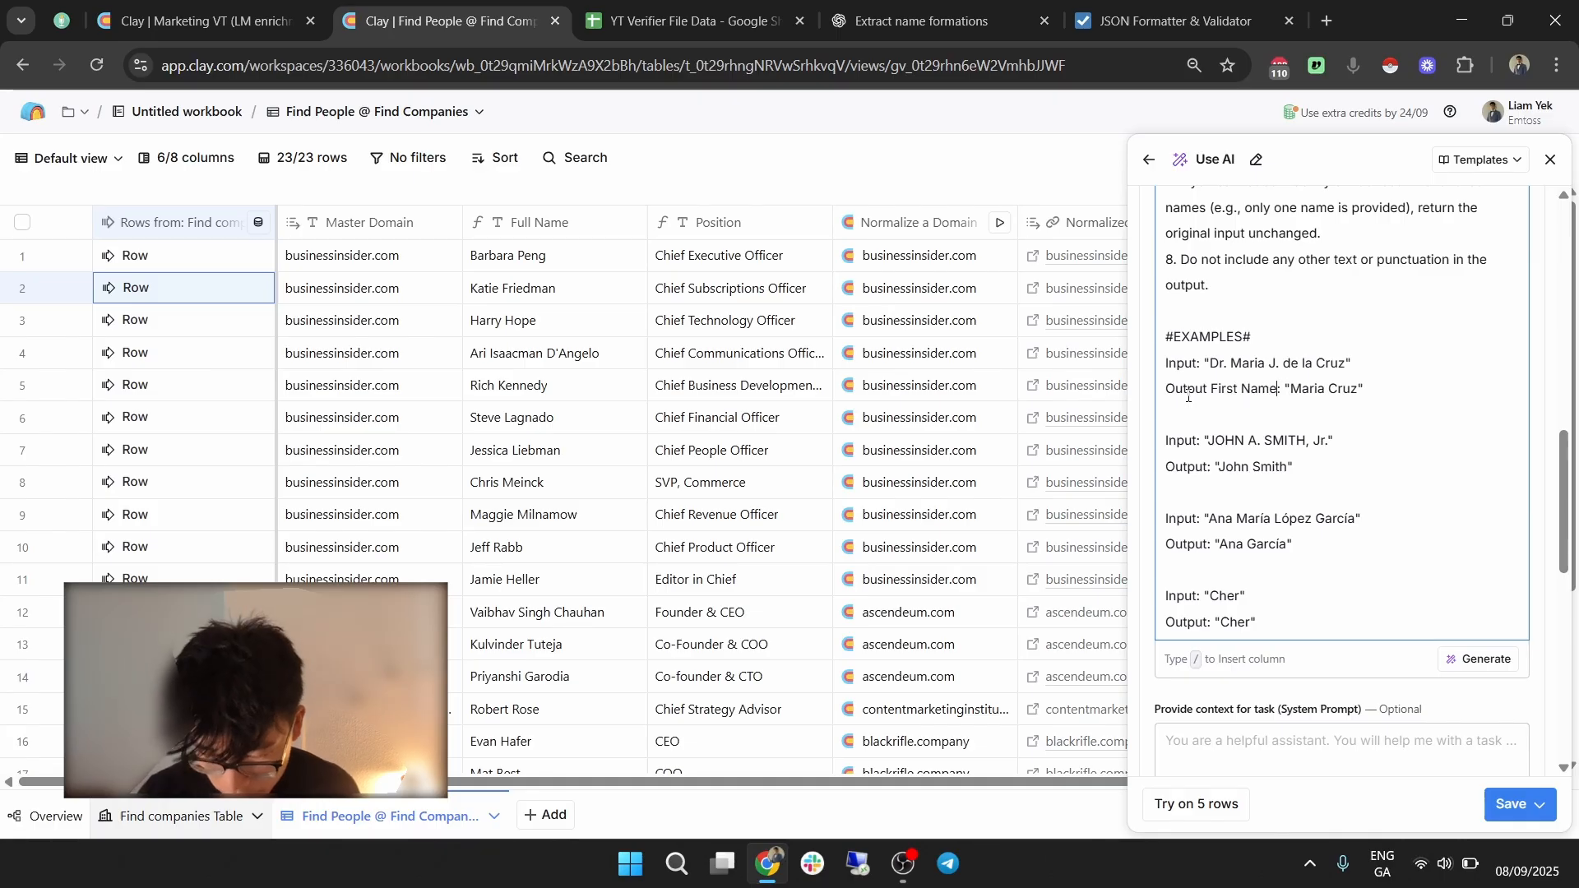
Duplicate the first example's Output First Name line directly beneath the original.
drag(1187, 395, 1360, 399)
key(ctrl+c)
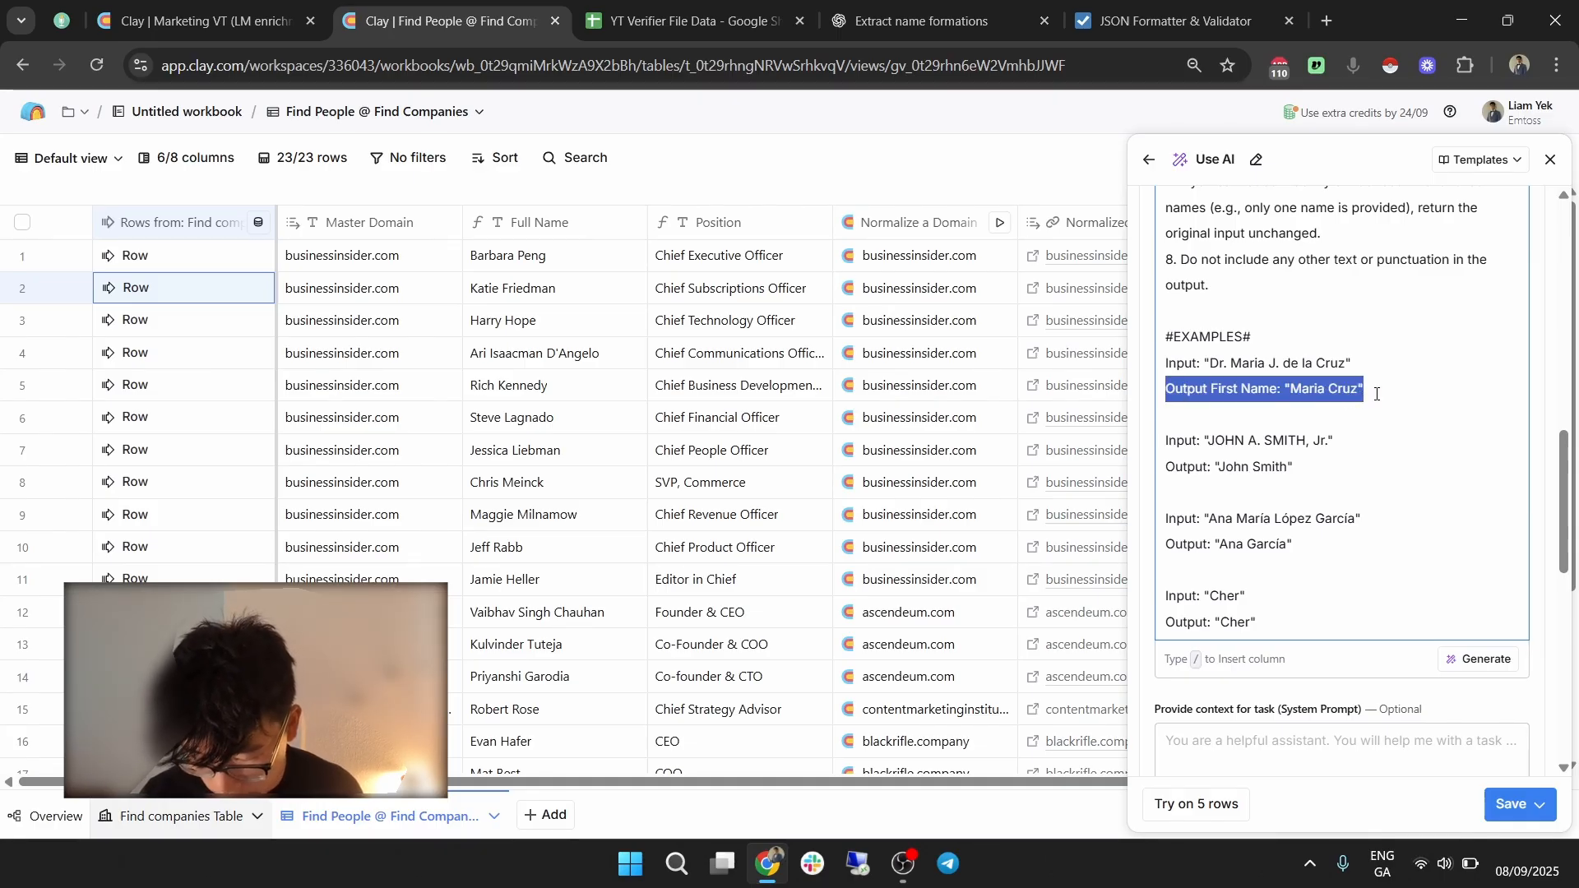
click(1376, 394)
key(Return)
key(ctrl+v)
key(Return)
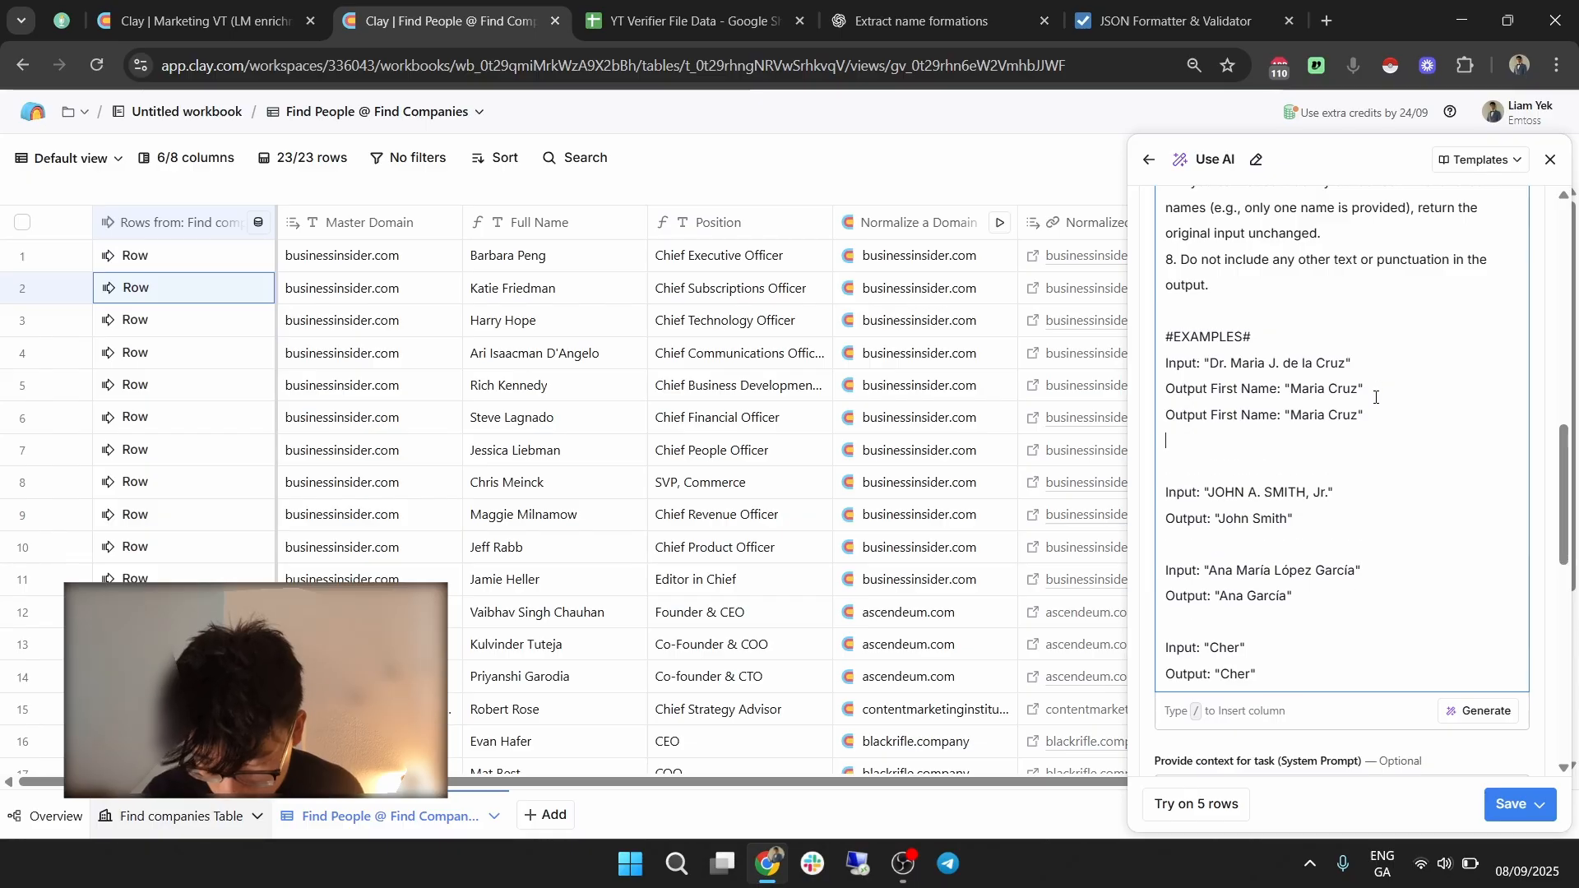
Keep only the first name in the original line, and turn the copy into an "Output Last Name" line with only the surname.
double_click(1314, 418)
key(BackSpace)
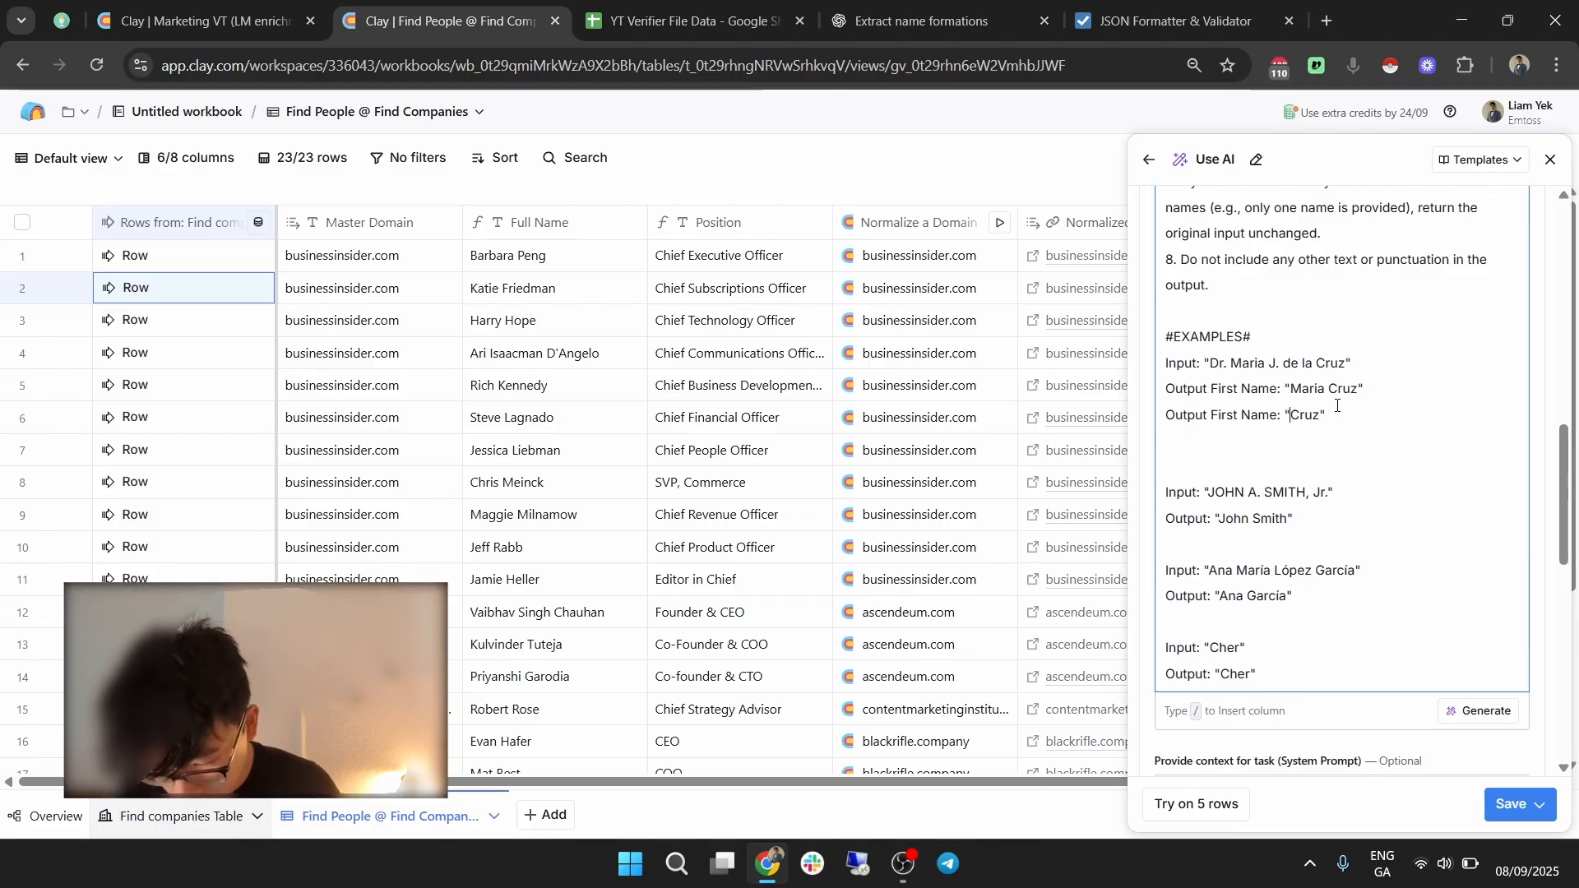
double_click(1345, 390)
key(BackSpace)
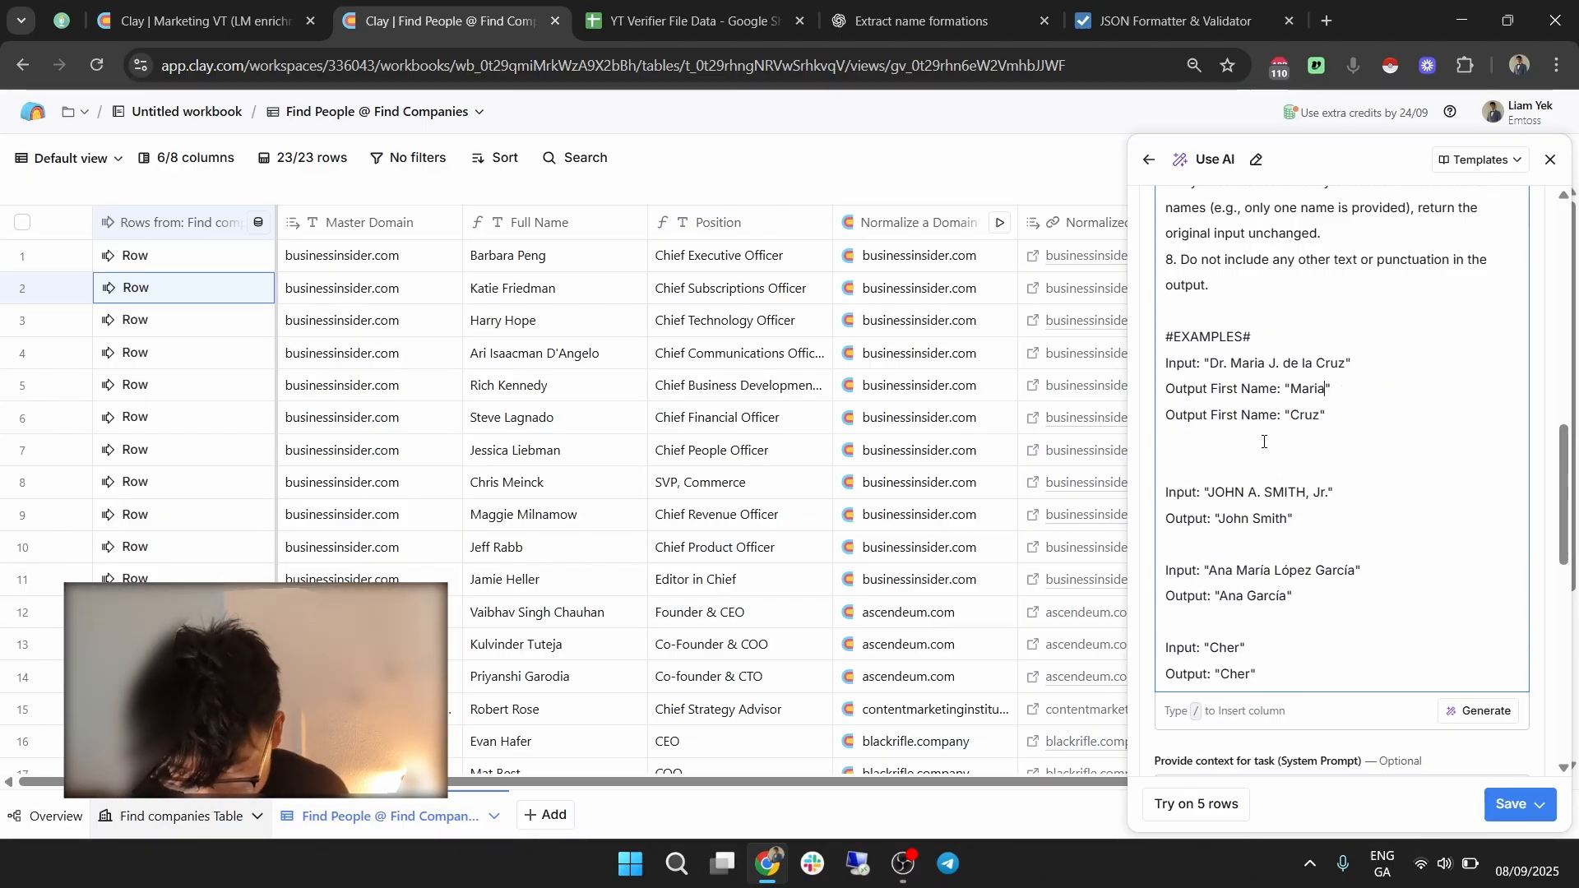
double_click(1224, 416)
key(BackSpace)
text(Last v)
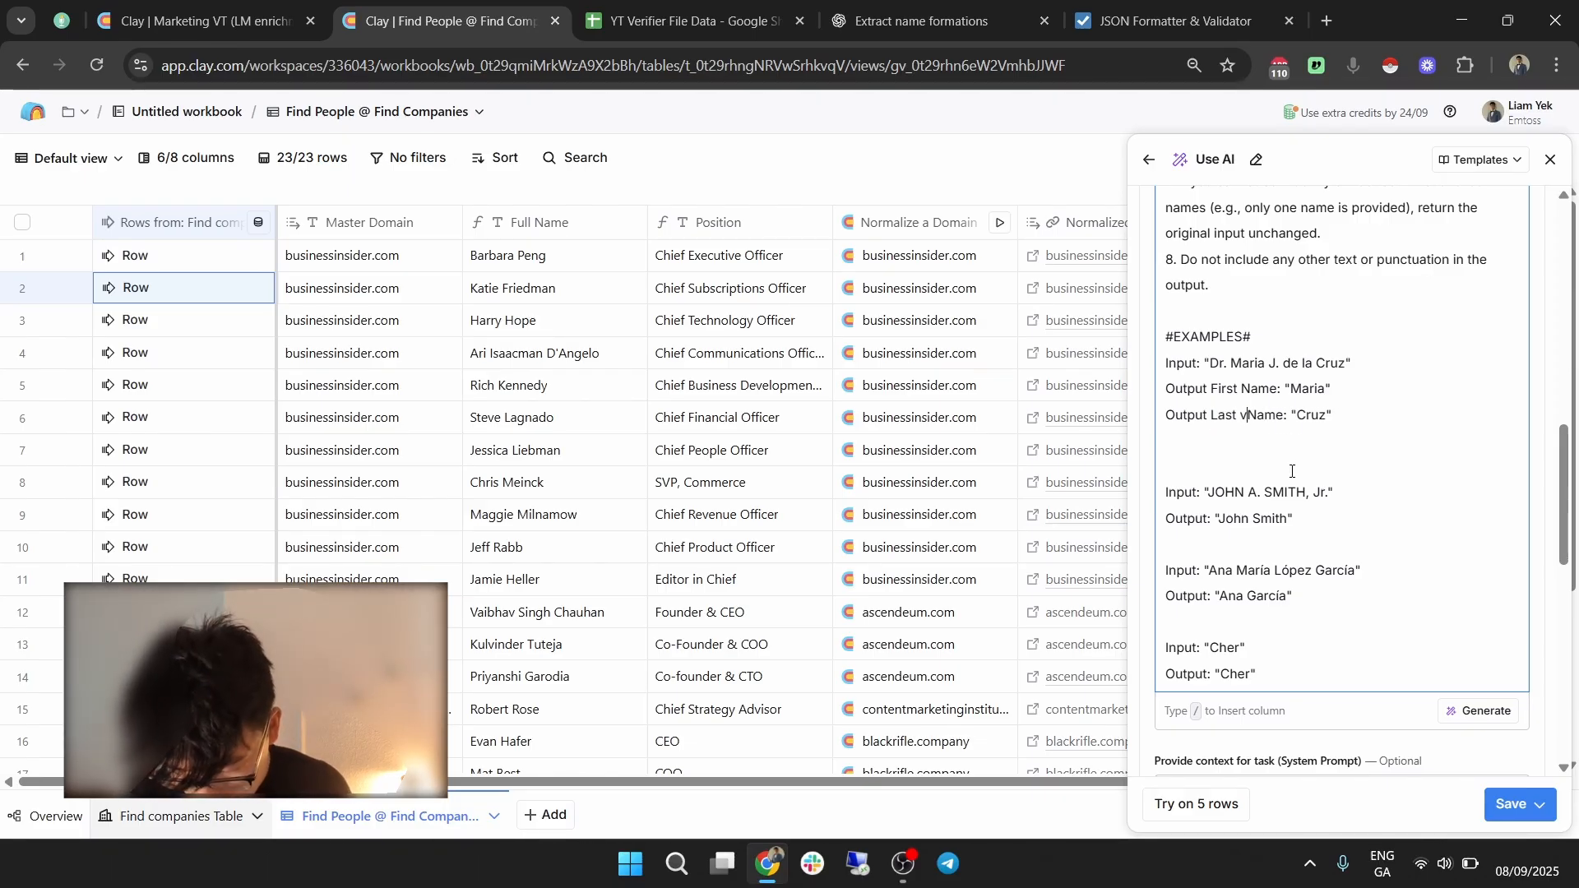
key(BackSpace)
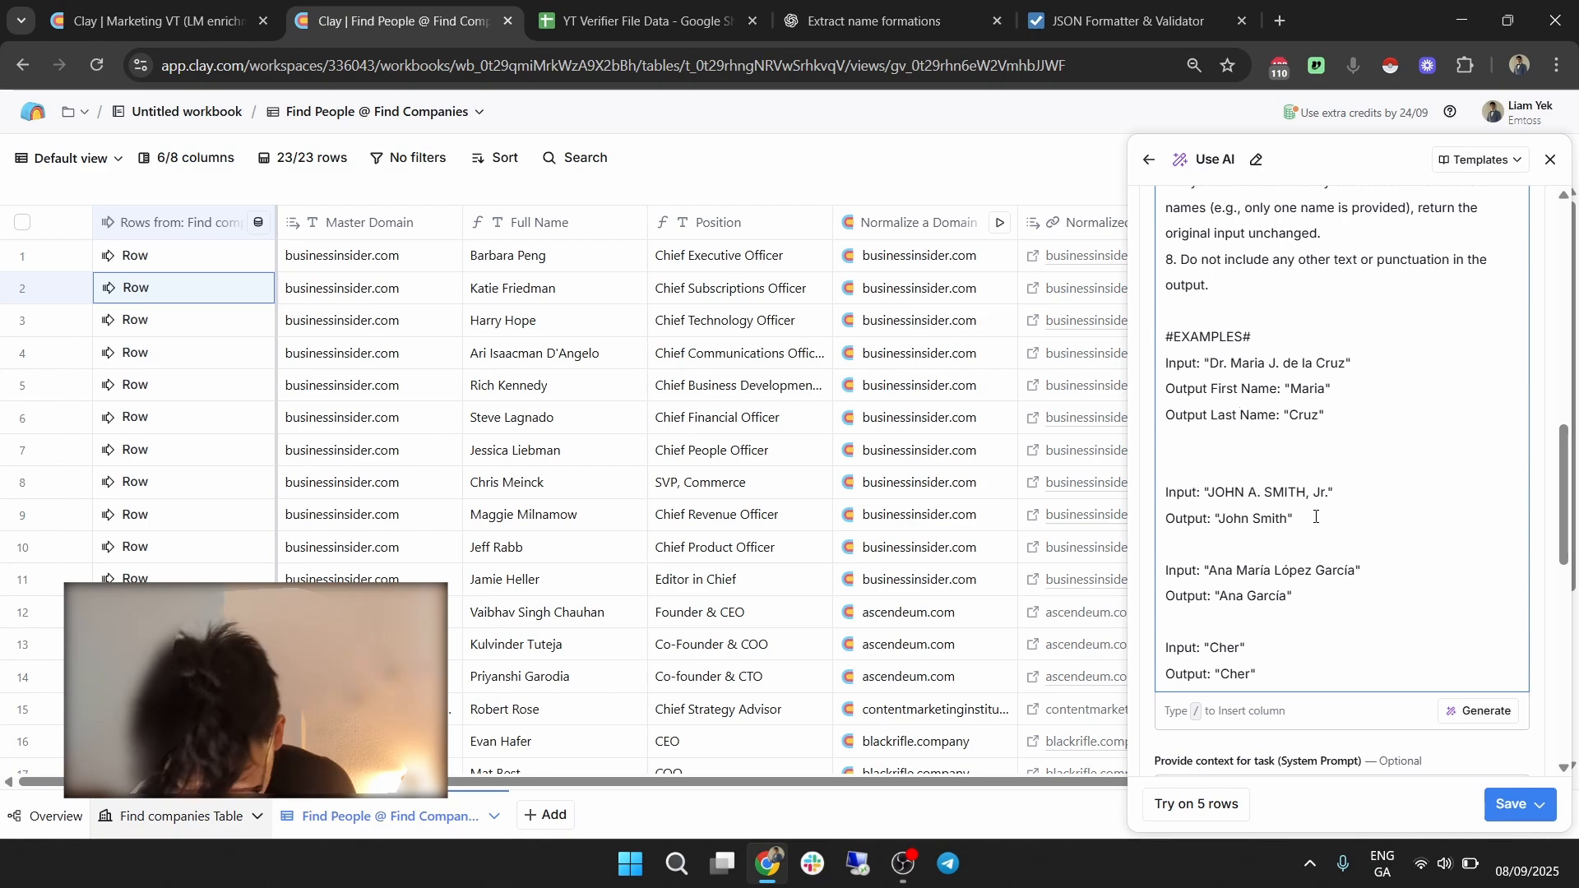
Replace the single output lines of the other three prompt examples with copies of the first example's Output First Name and Output Last Name lines.
drag(1325, 416, 1167, 389)
key(ctrl+c)
click(1306, 518)
key(shift+Home)
key(ctrl+v)
scroll(1303, 522, down, 1)
drag(1302, 523, 1166, 520)
key(ctrl+v)
drag(1262, 624, 1177, 626)
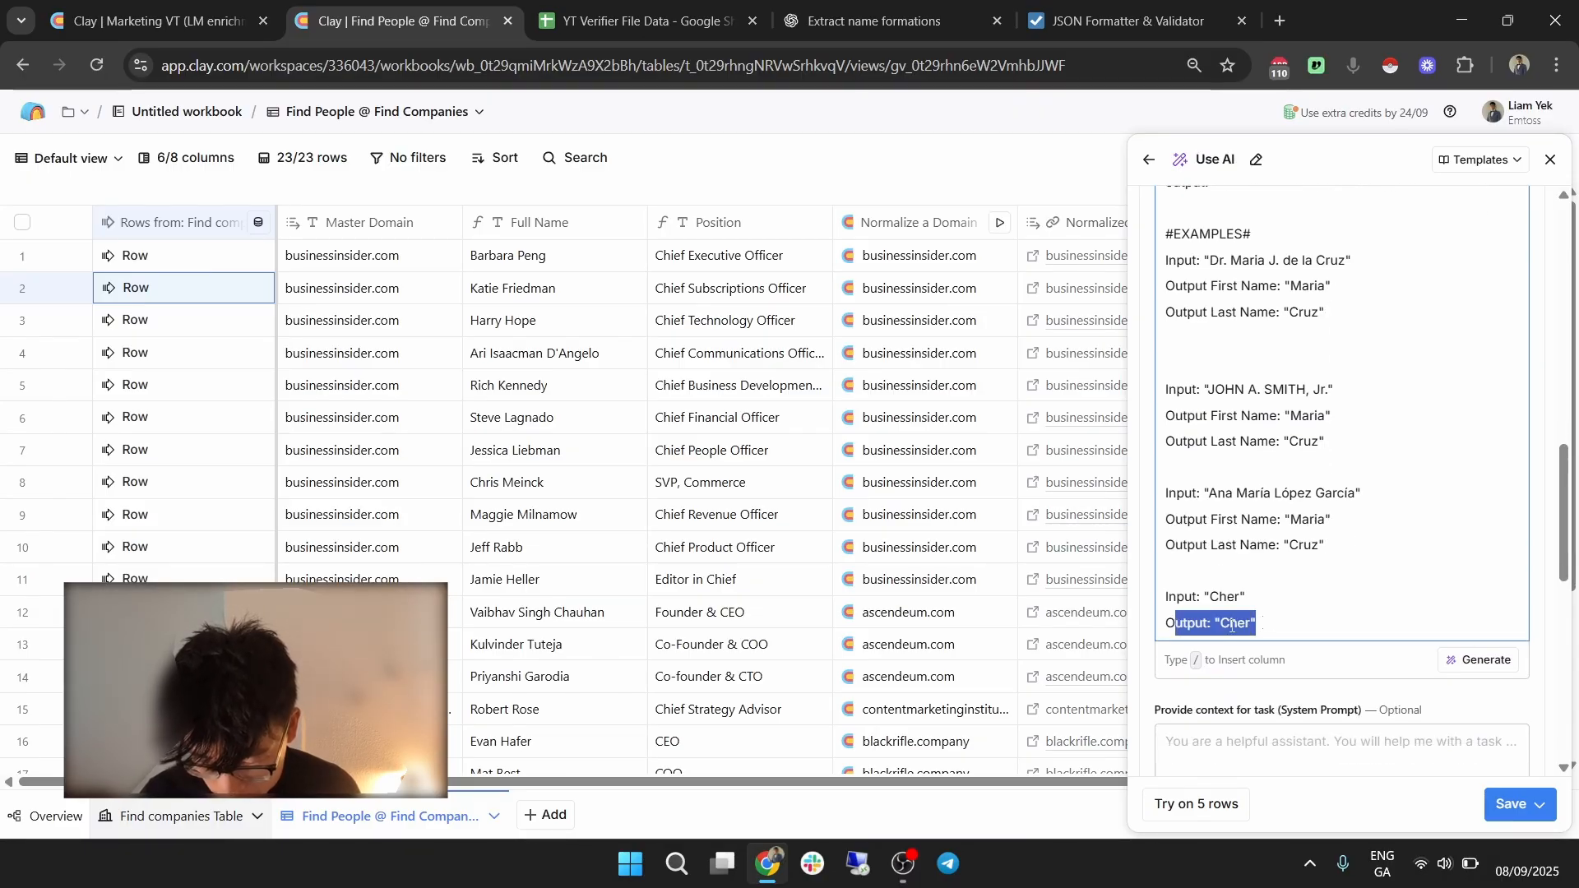
key(BackSpace)
key(BackSpace)
key(ctrl+v)
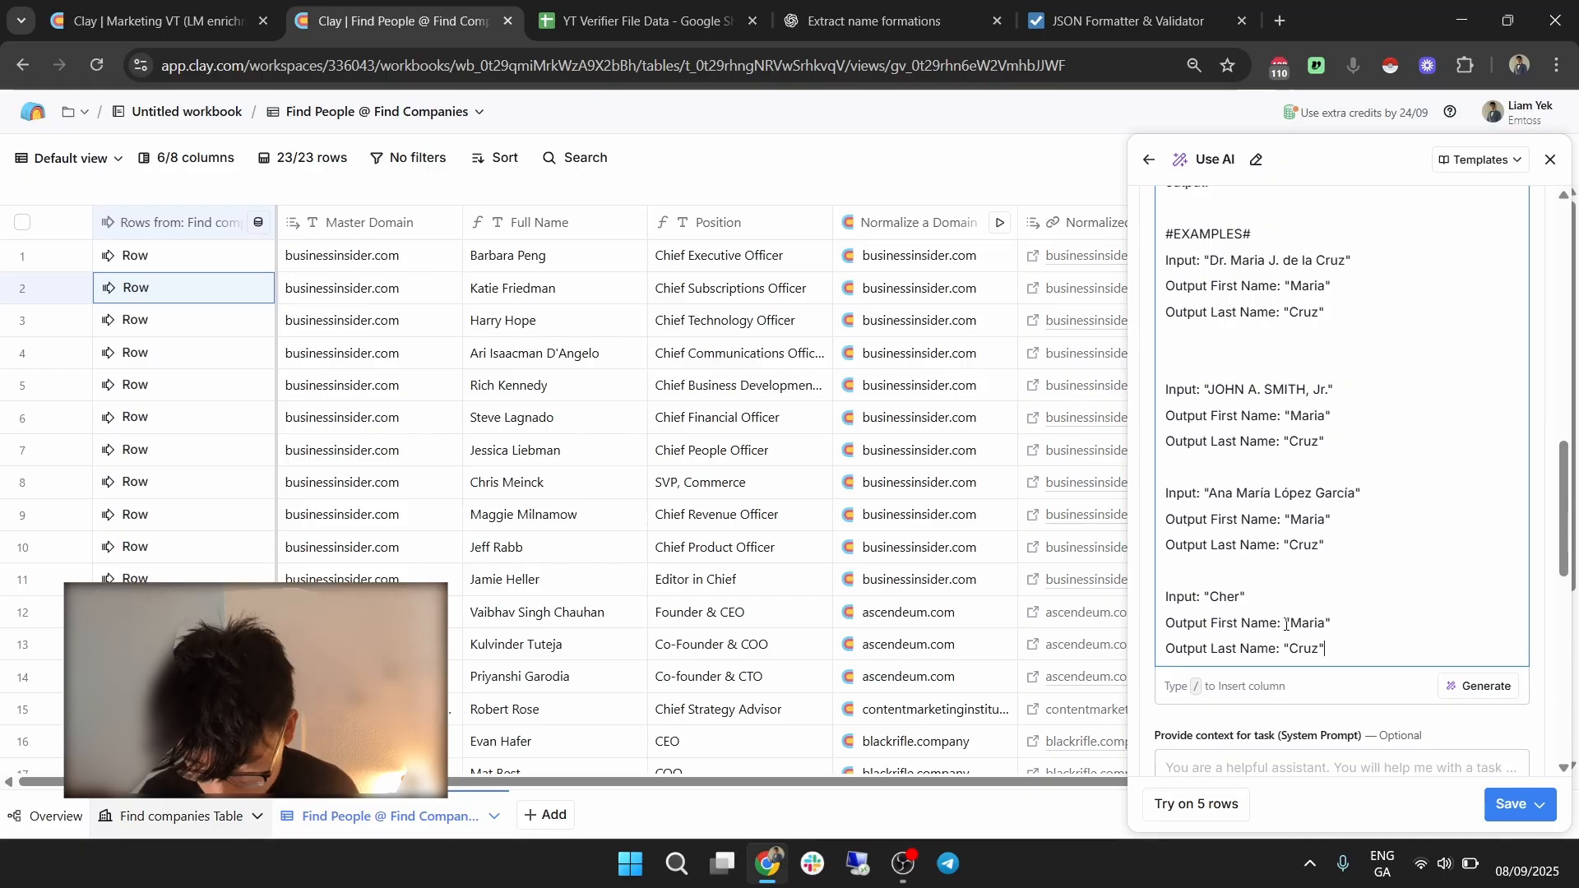
In the fourth prompt example, set Output First Name to the single input name and leave Output Last Name empty between the quotes.
double_click(1306, 627)
text(Che)
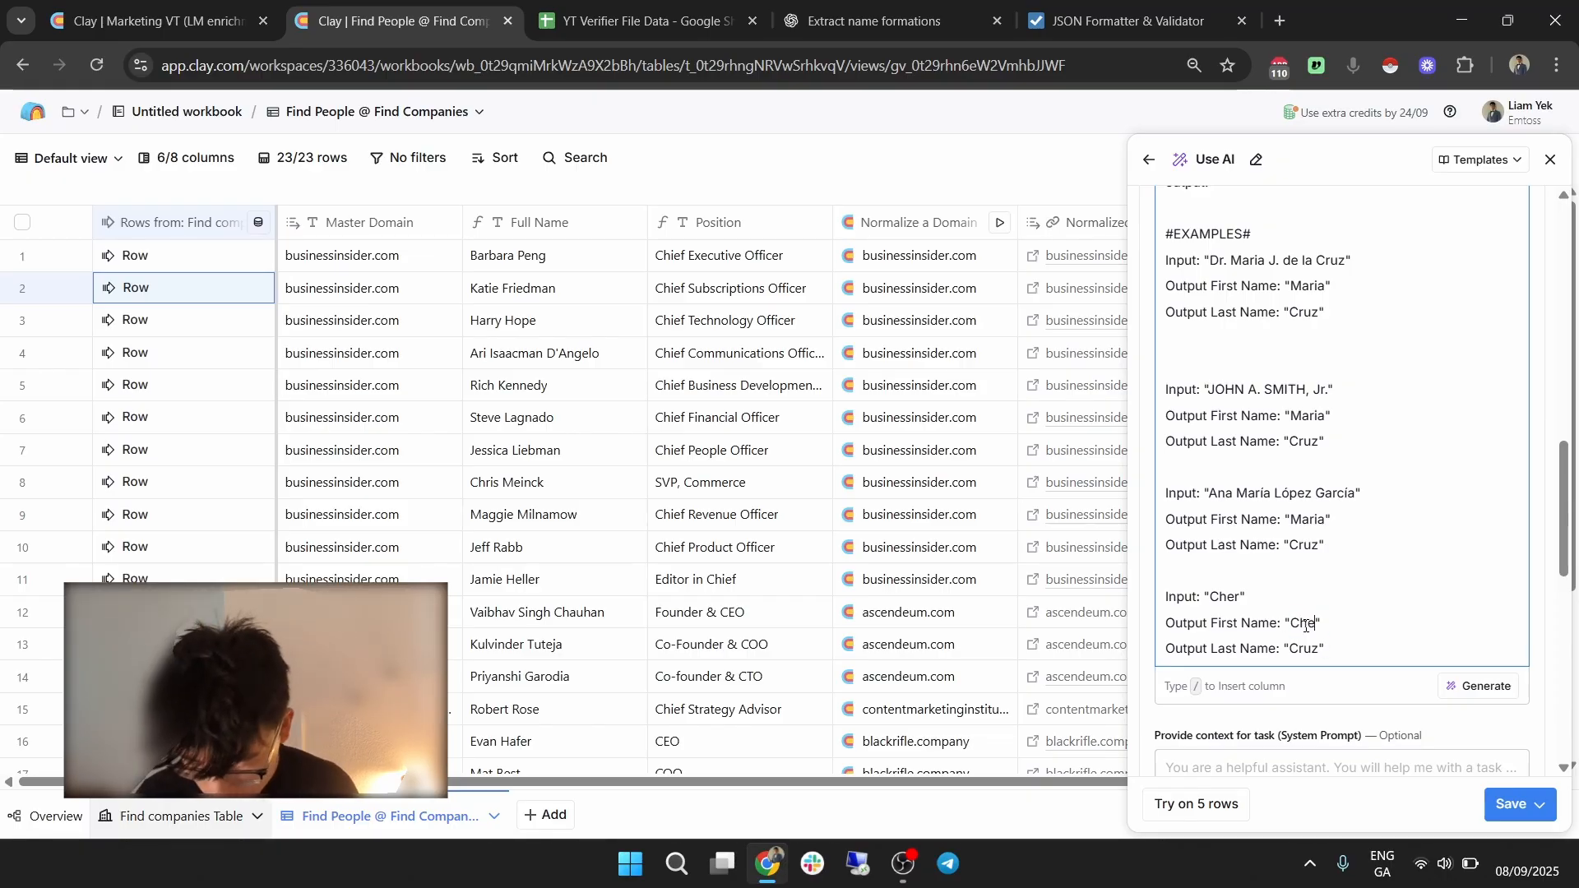
text(r)
double_click(1304, 649)
key(BackSpace)
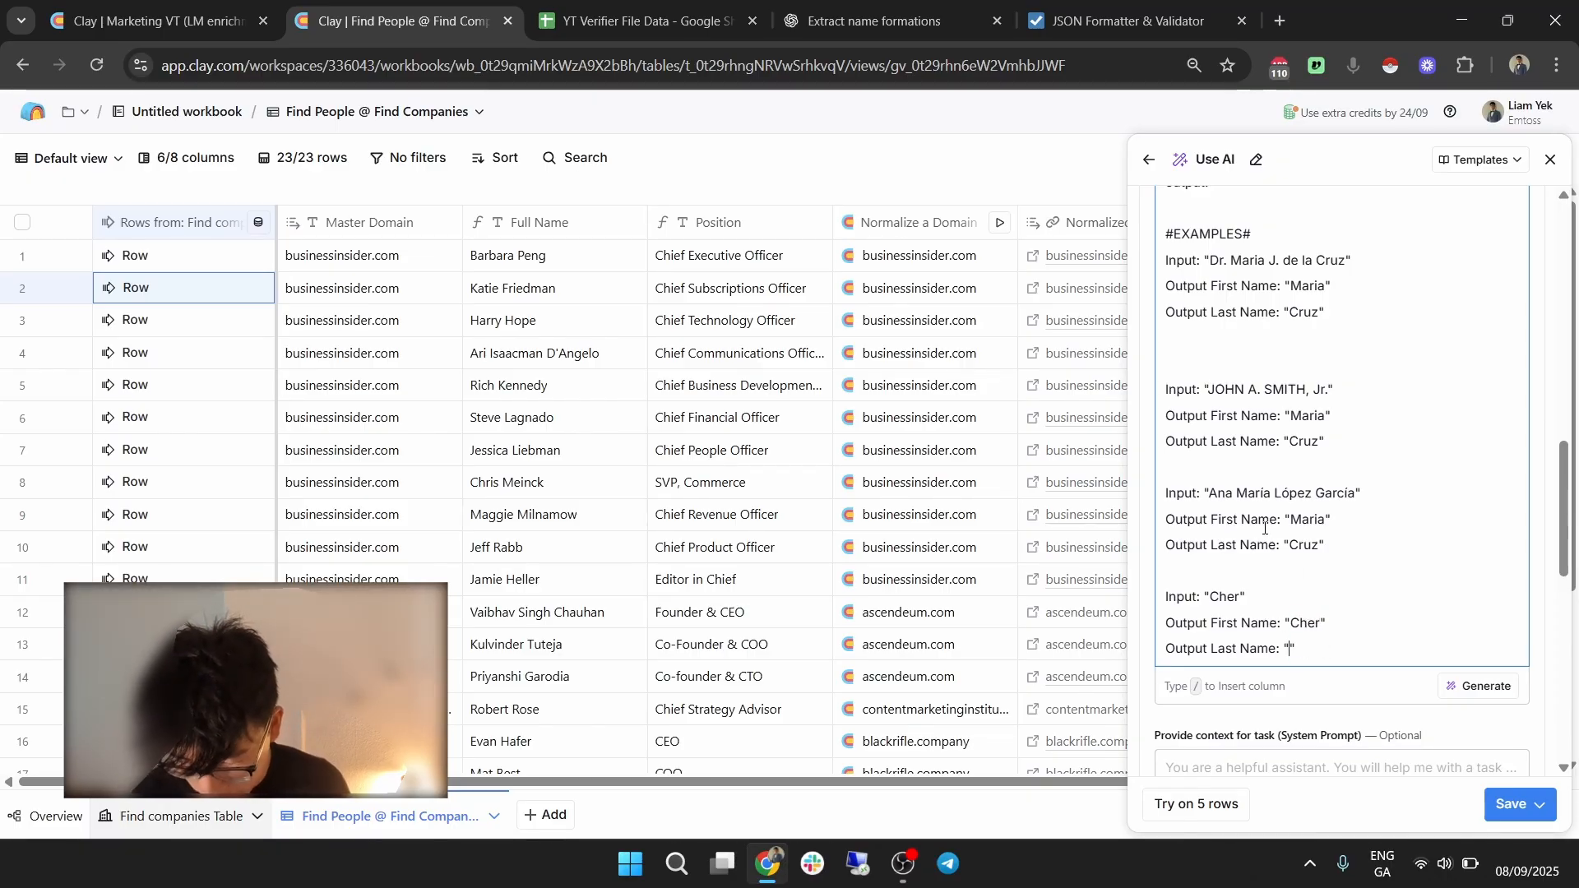
In the third prompt example, set Output First Name to the input's first given name and Output Last Name to its final surname.
double_click(1304, 519)
text(An)
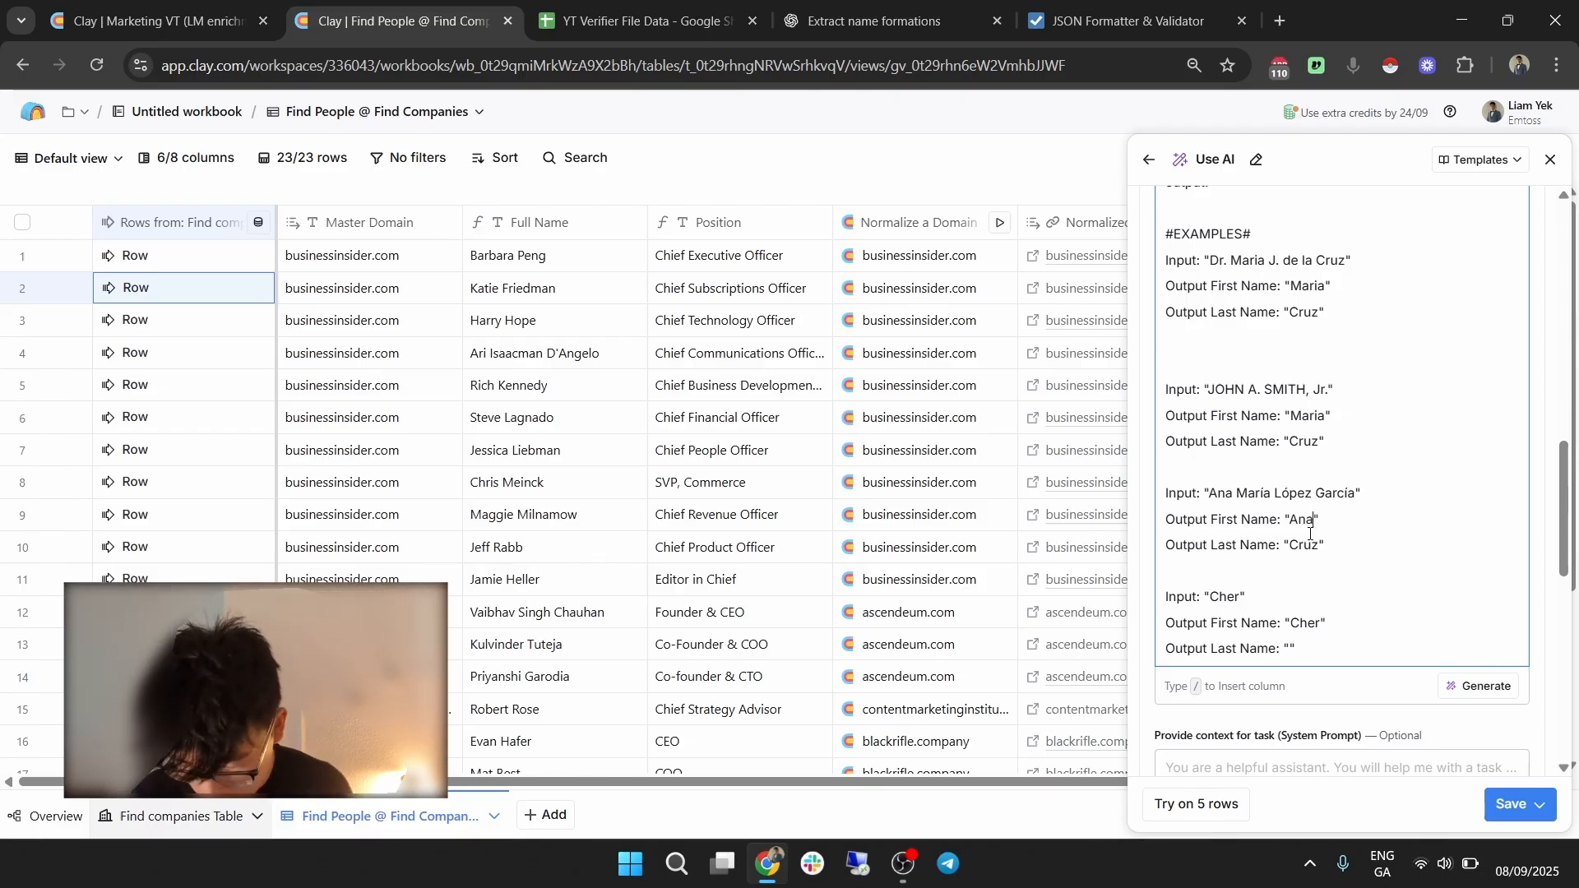
double_click(1341, 497)
key(ctrl+c)
double_click(1308, 546)
key(ctrl+v)
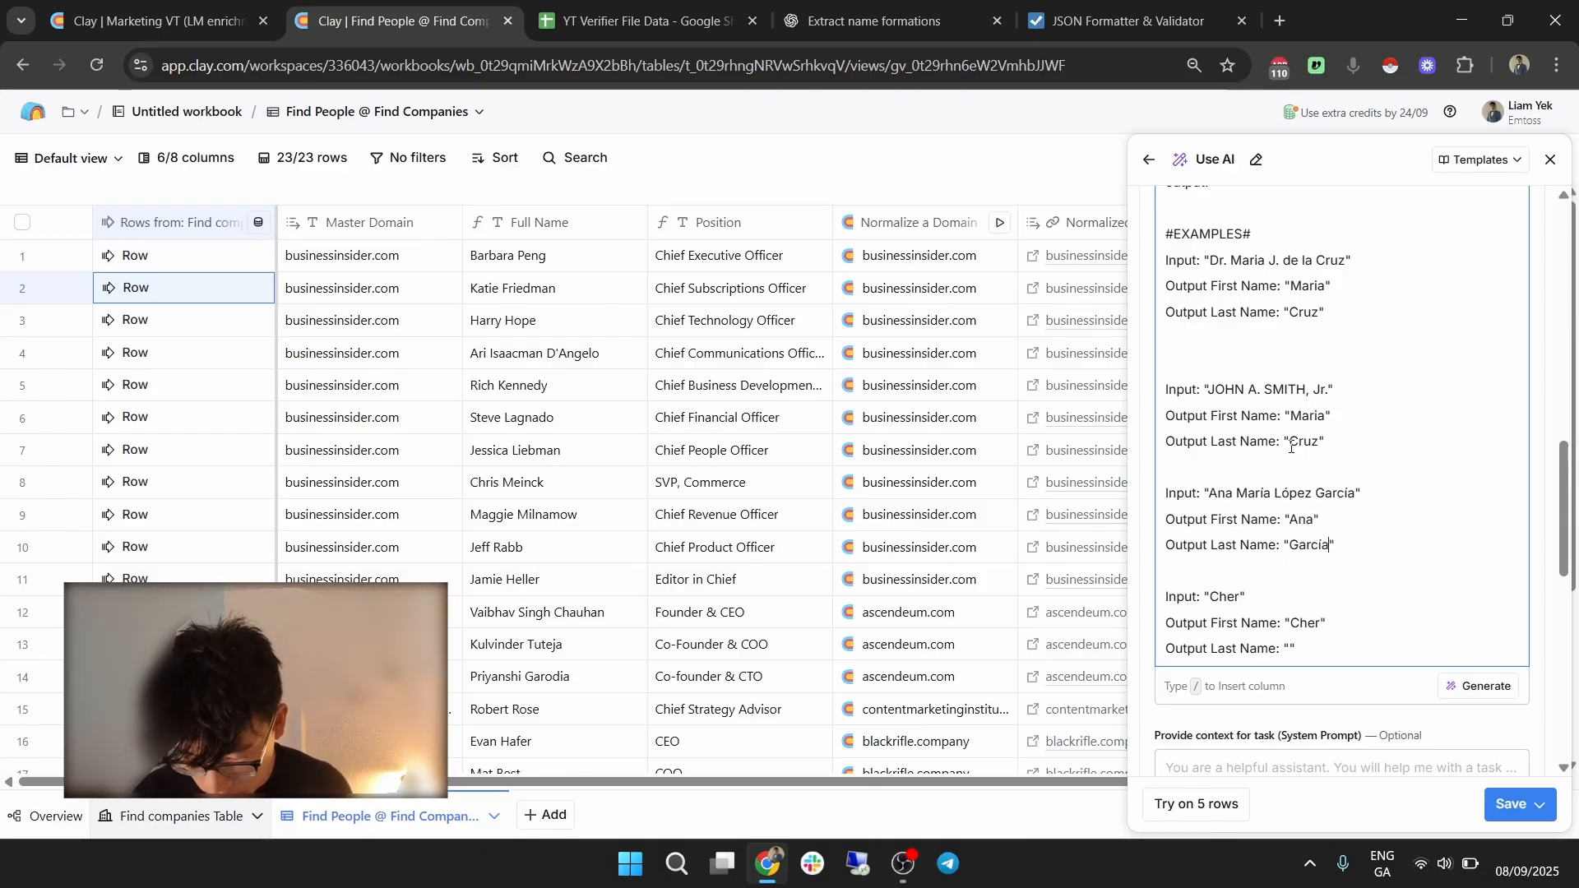
Fill the second prompt example's outputs with the first name and surname in normal capitalization, without the middle initial and suffix.
double_click(1306, 416)
text(J)
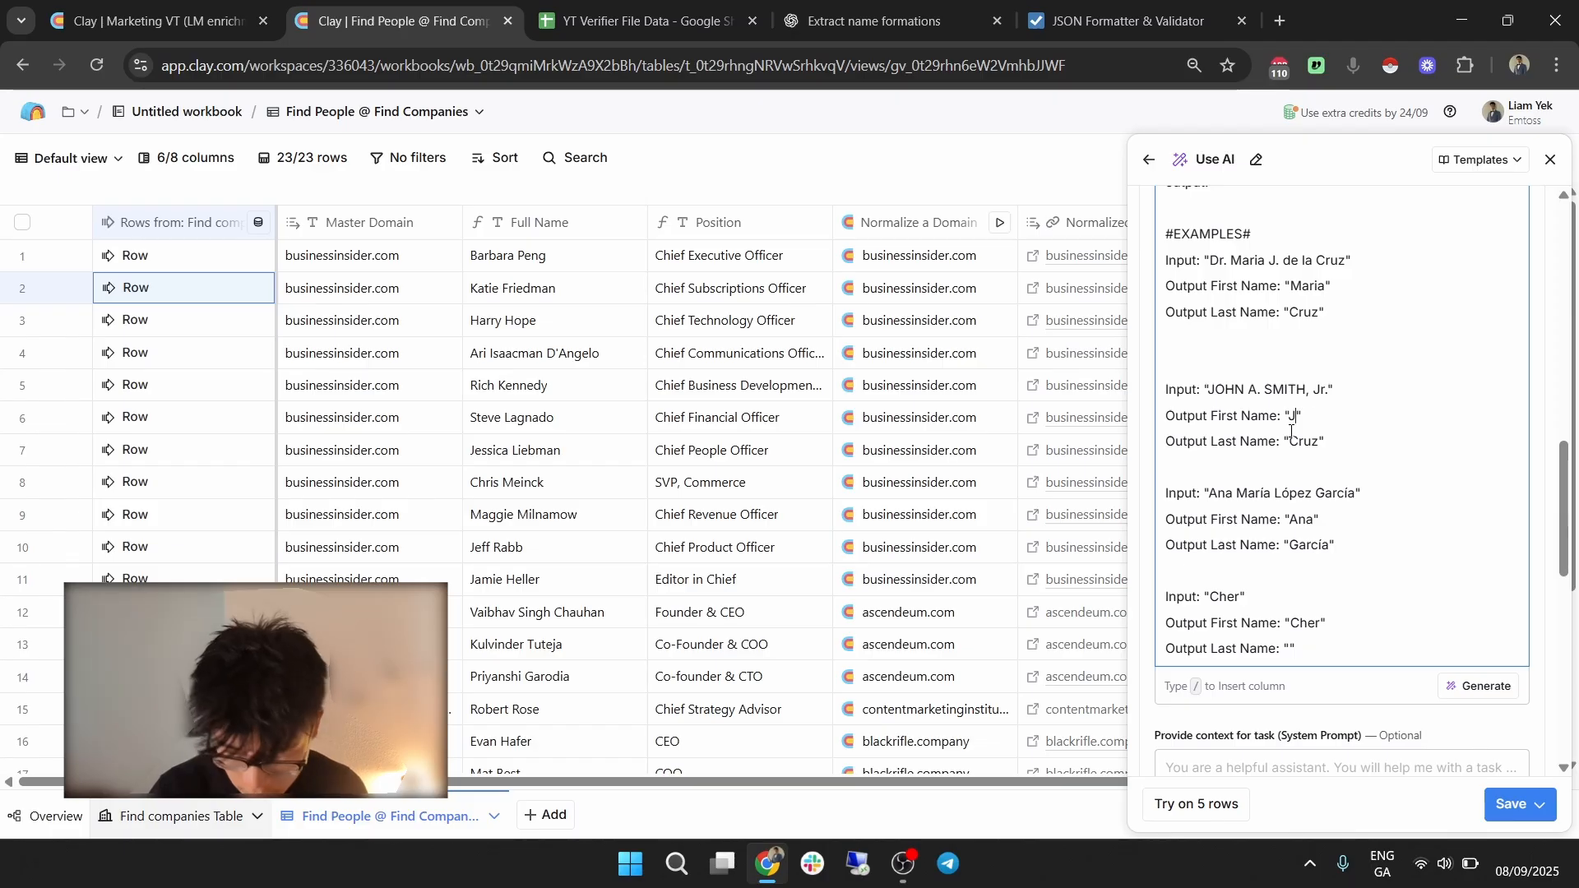
text(oha+n)
key(BackSpace)
key(BackSpace)
key(BackSpace)
key(BackSpace)
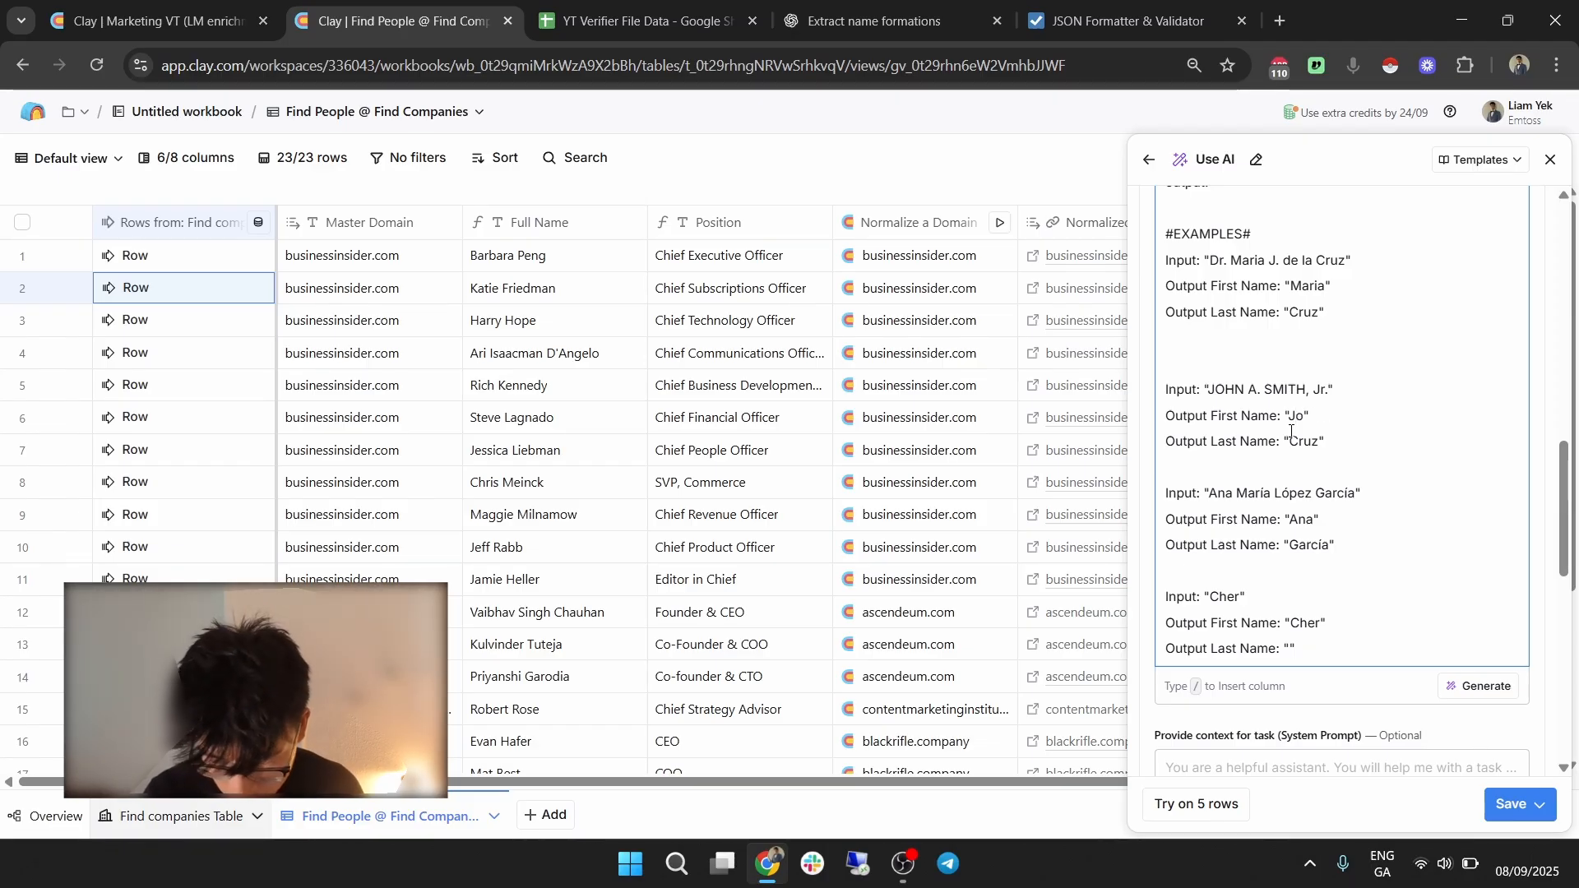
text(hn)
double_click(1296, 444)
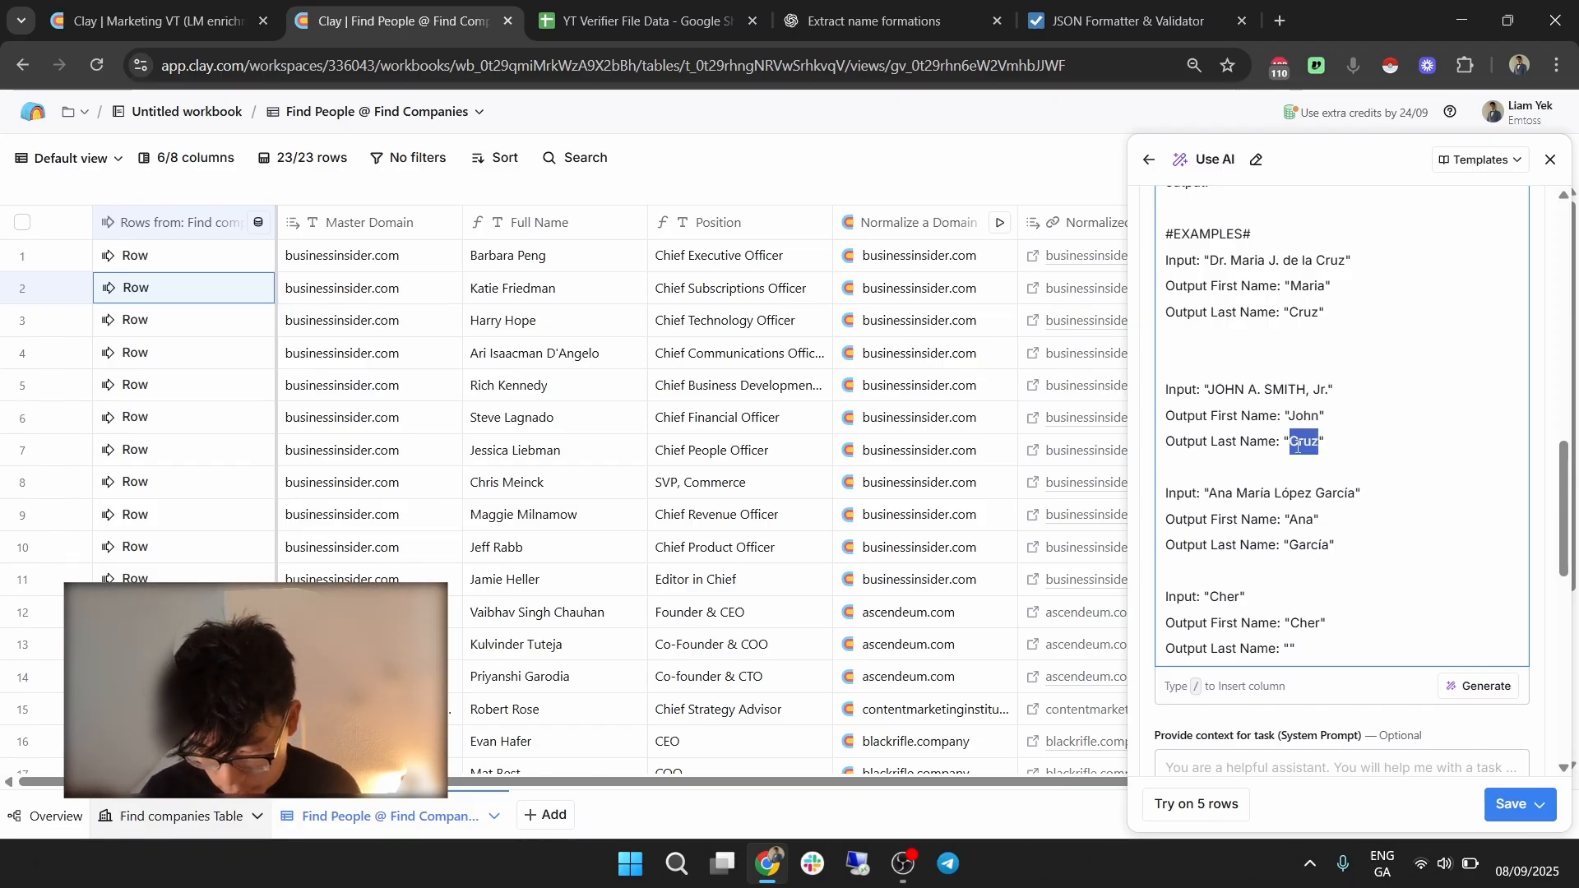
text(Smit)
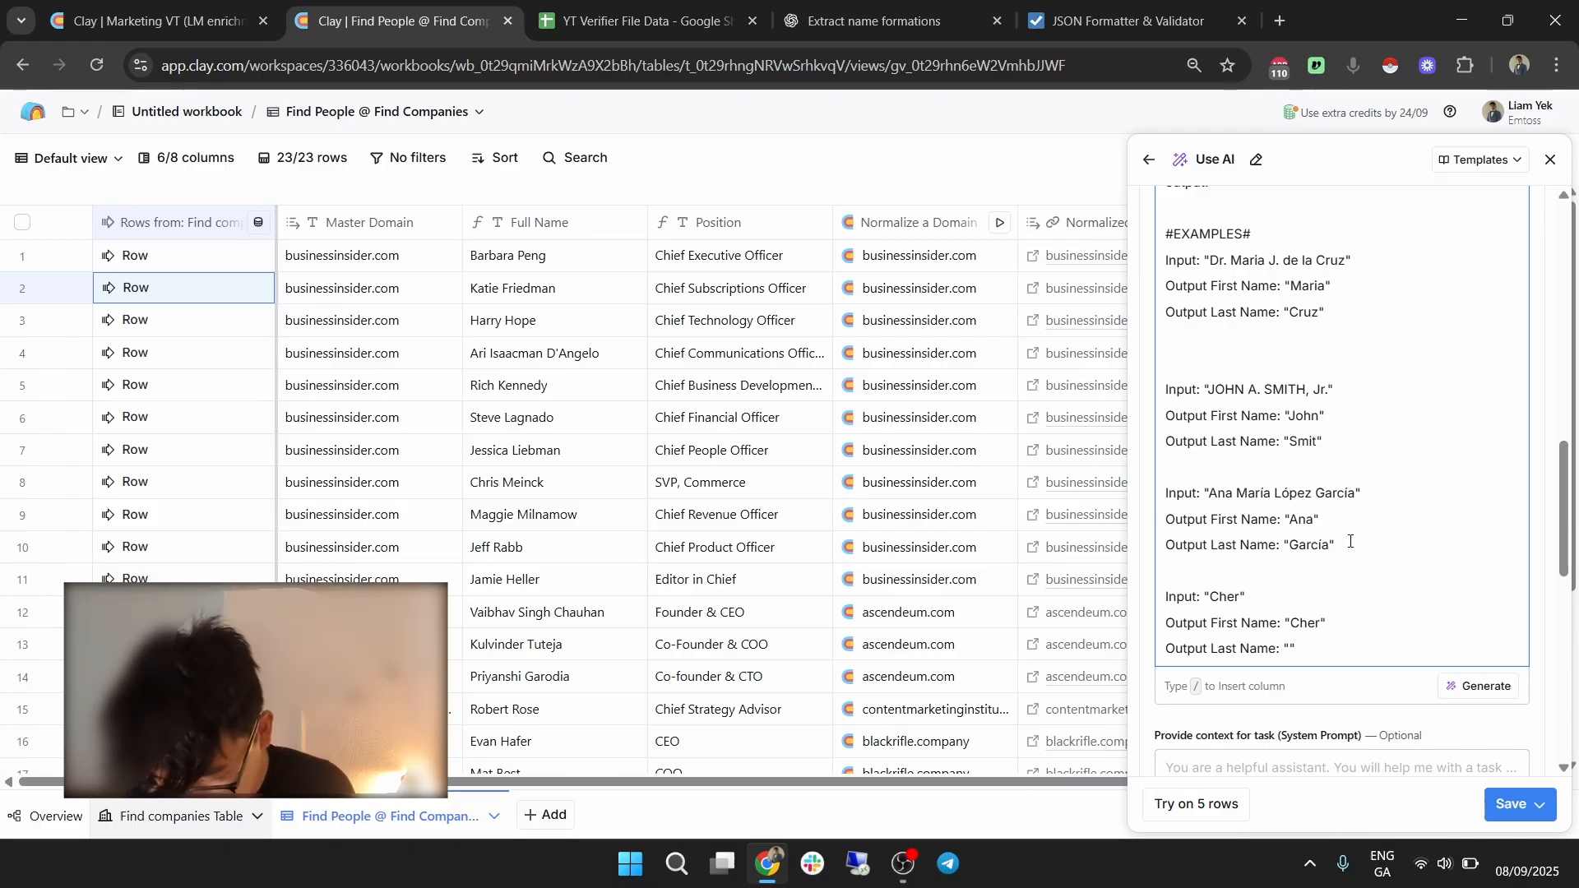
text(h)
Start an AI-generated run condition for the column with the description "split Full Name by a space", using the Full Name column reference.
scroll(1398, 543, down, 9)
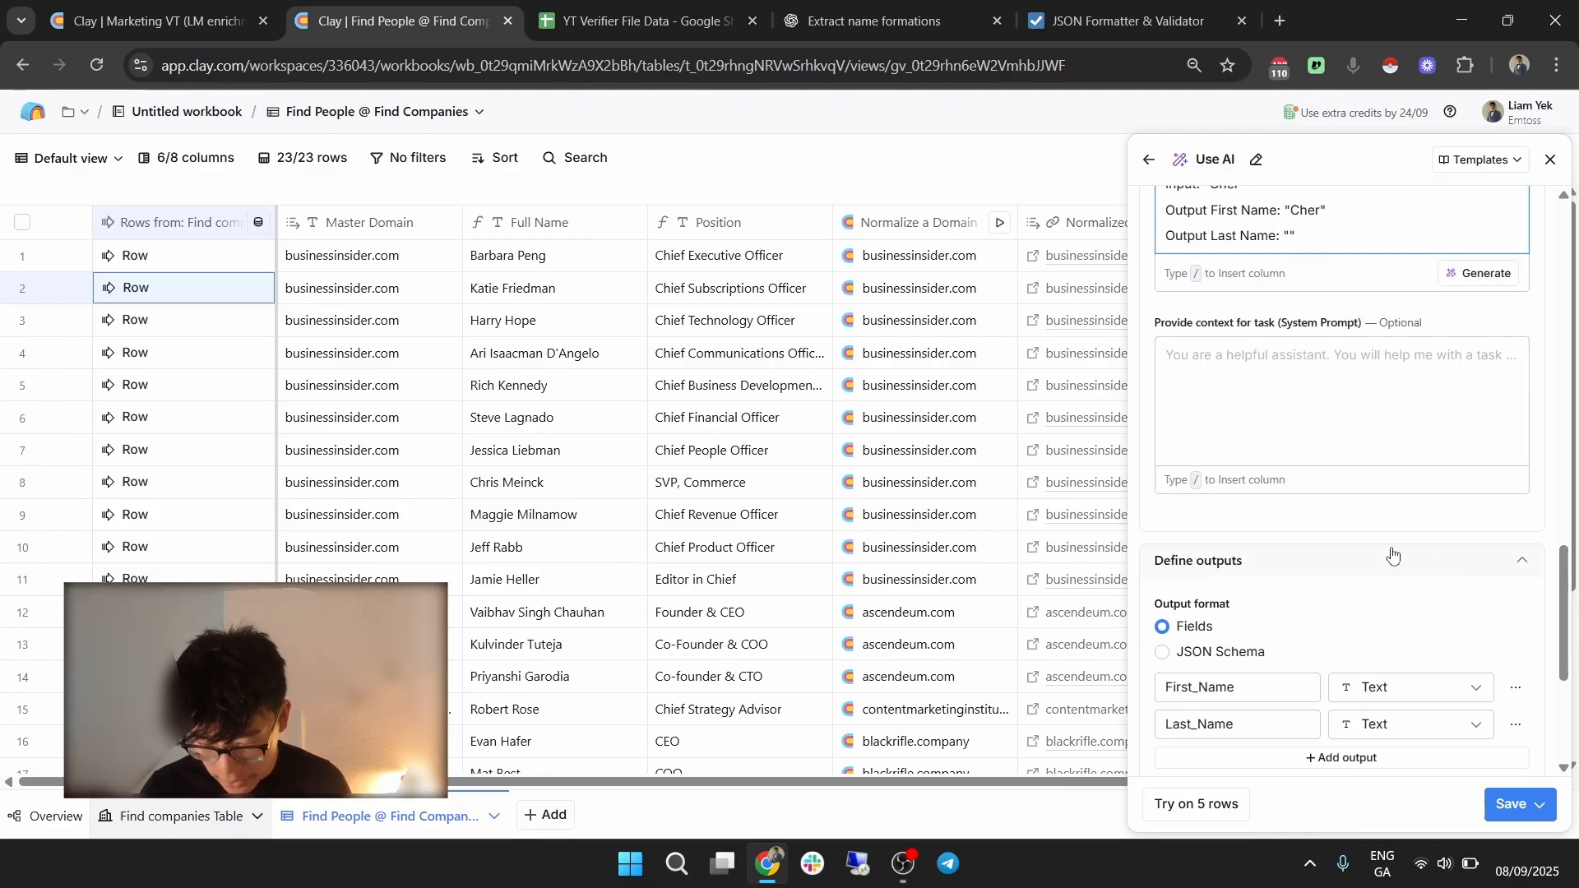
scroll(1408, 672, down, 1)
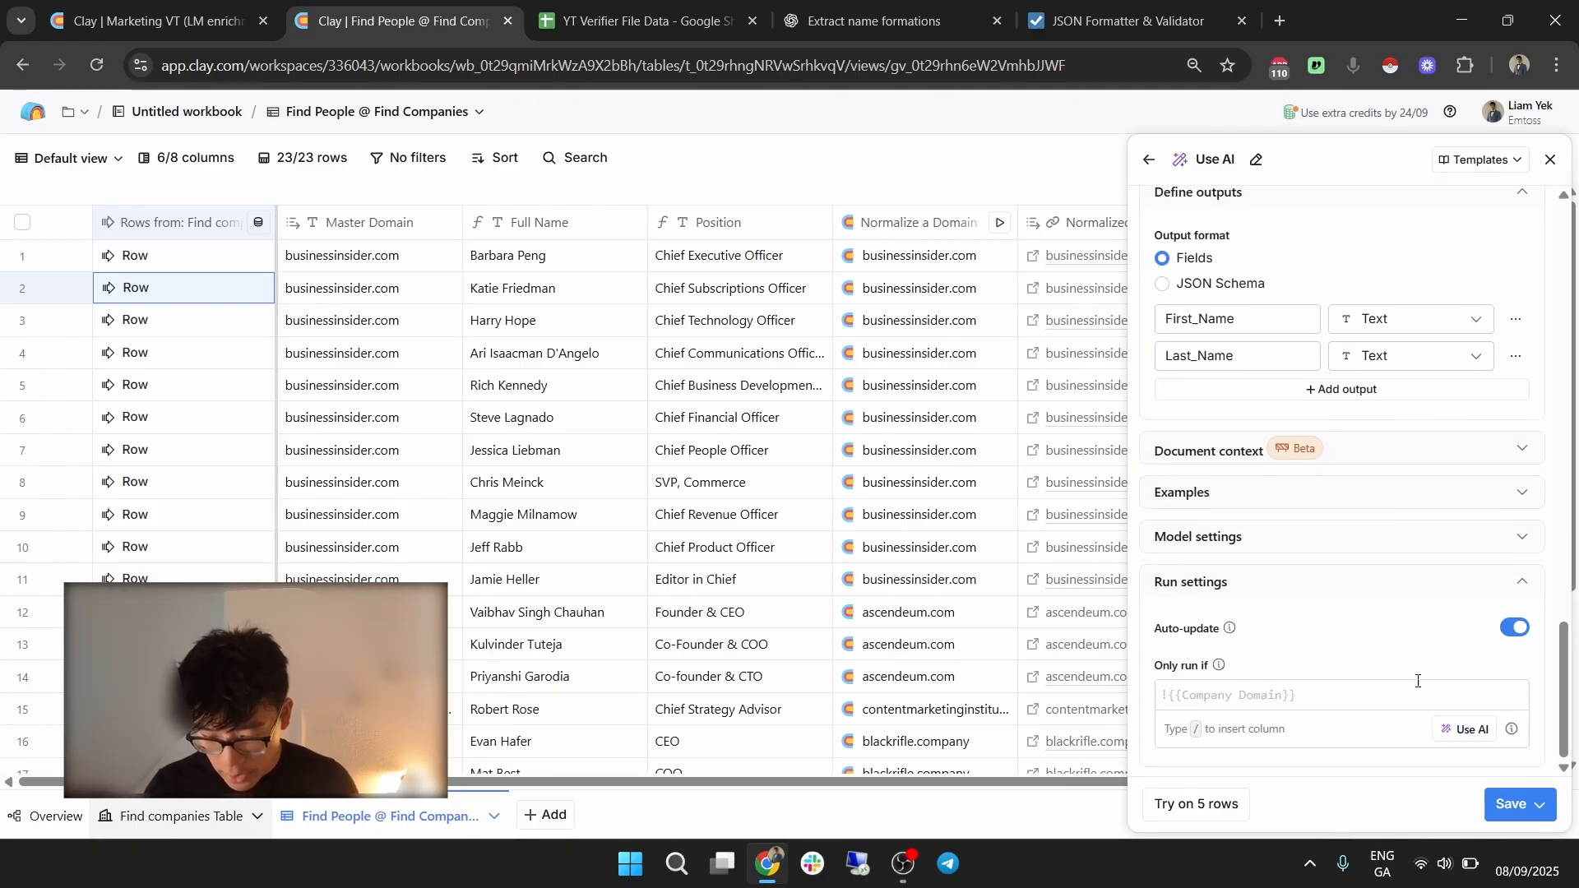
click(1454, 728)
text(split /)
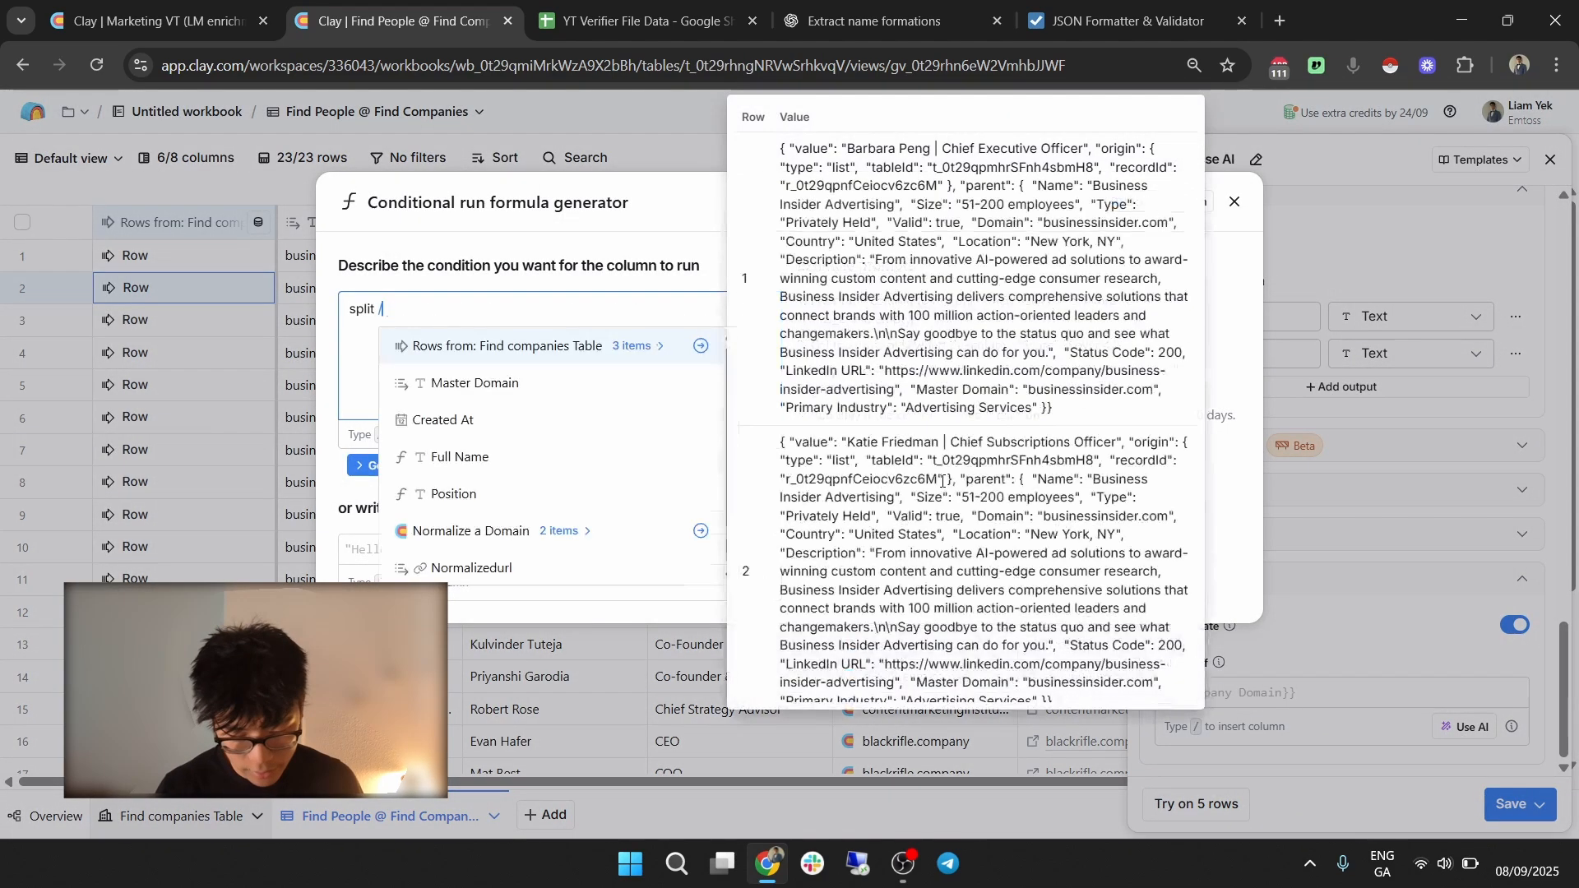
key(Escape)
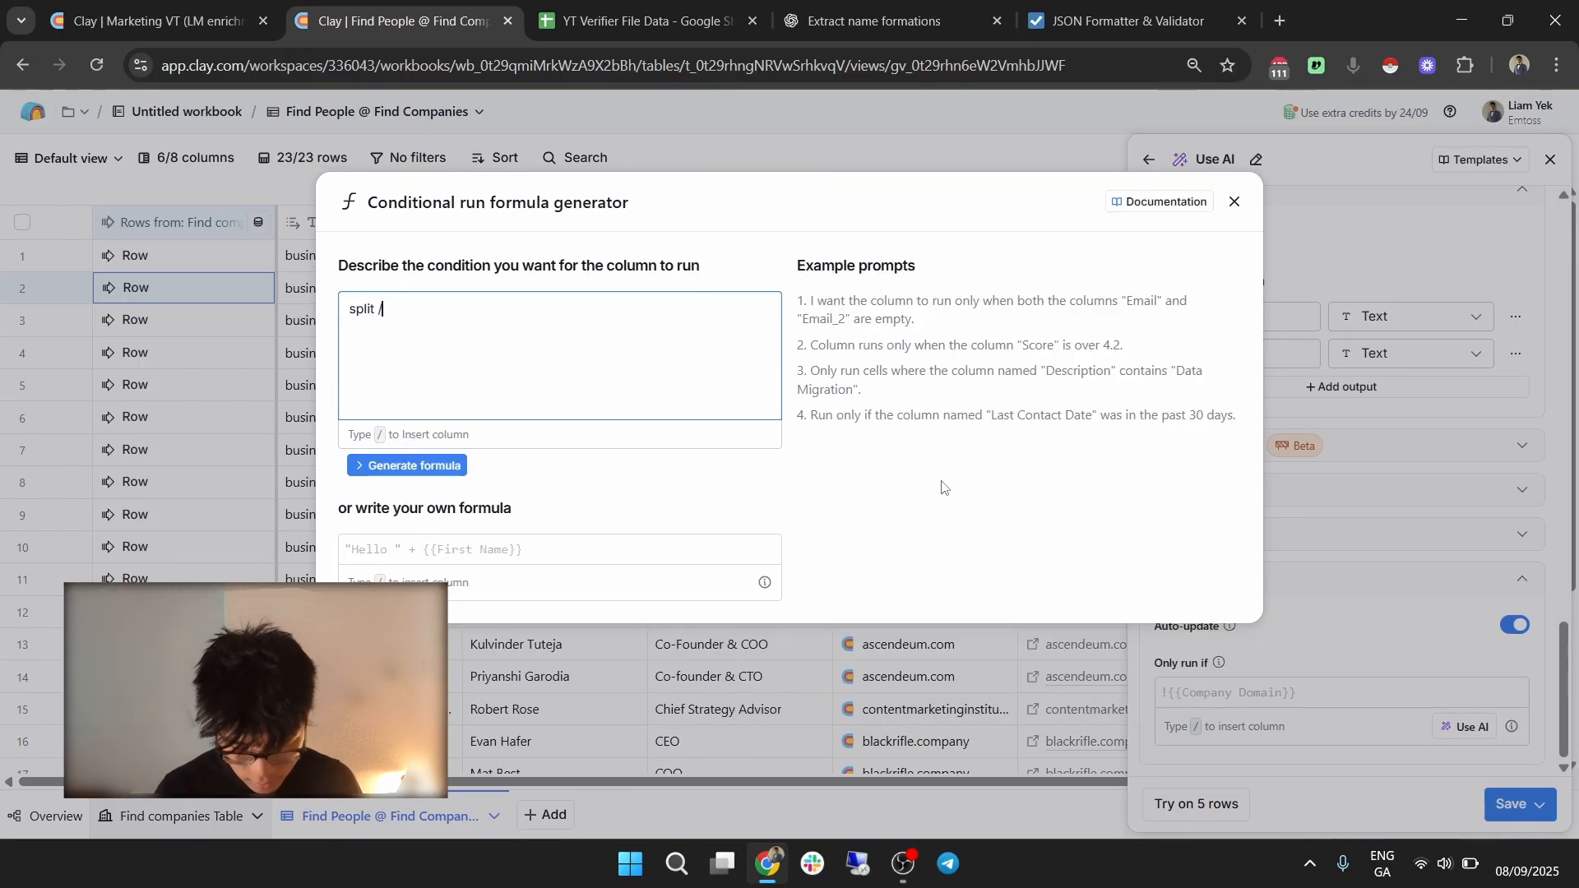
text(ma)
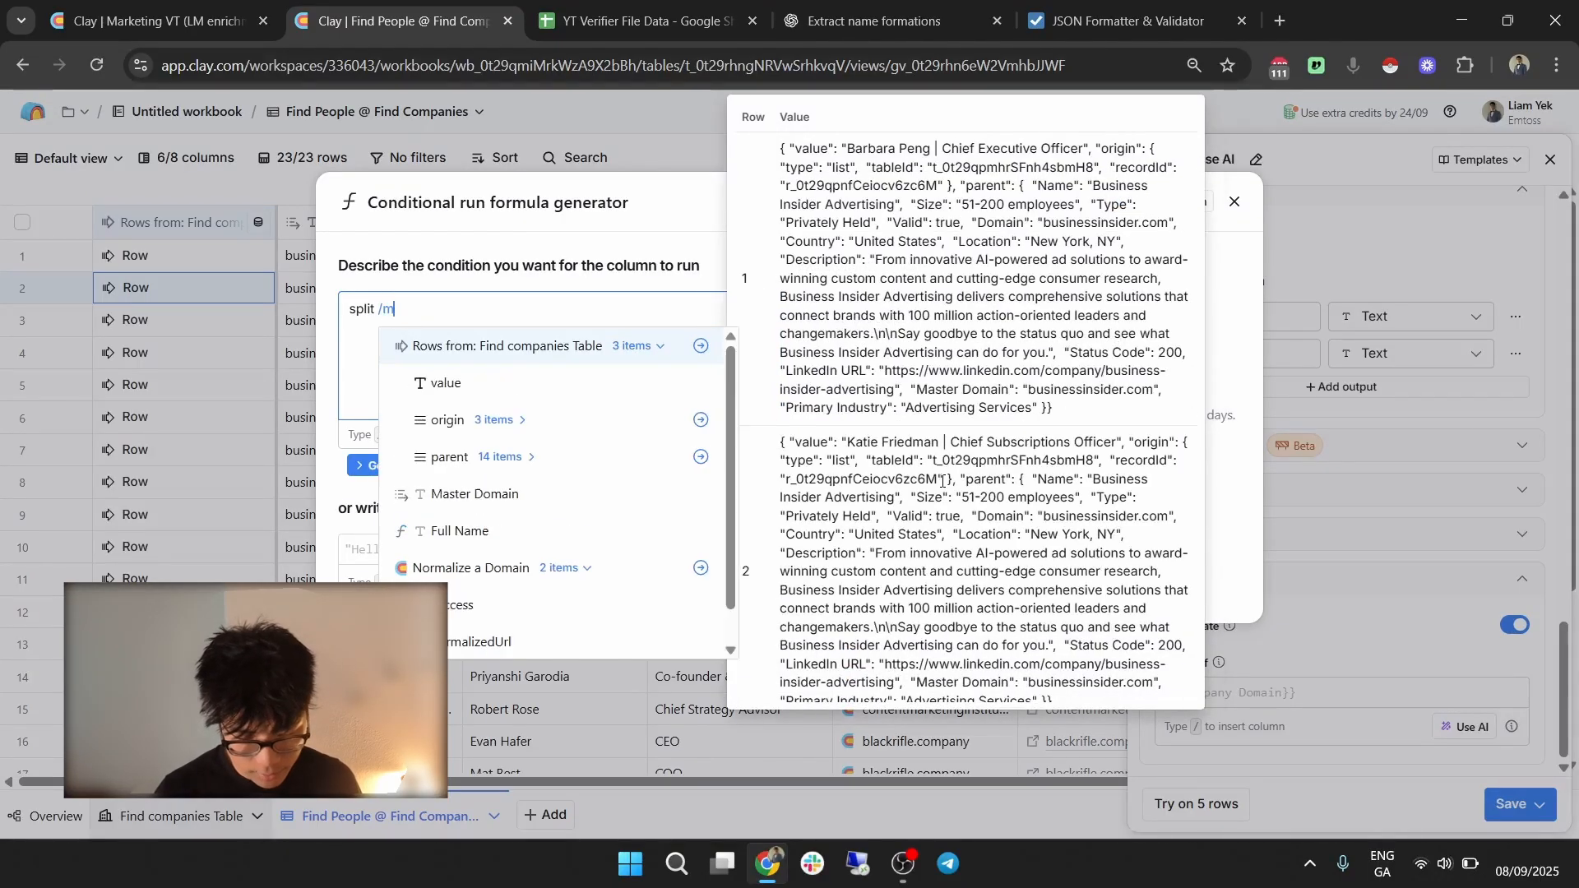
key(BackSpace)
key(BackSpace)
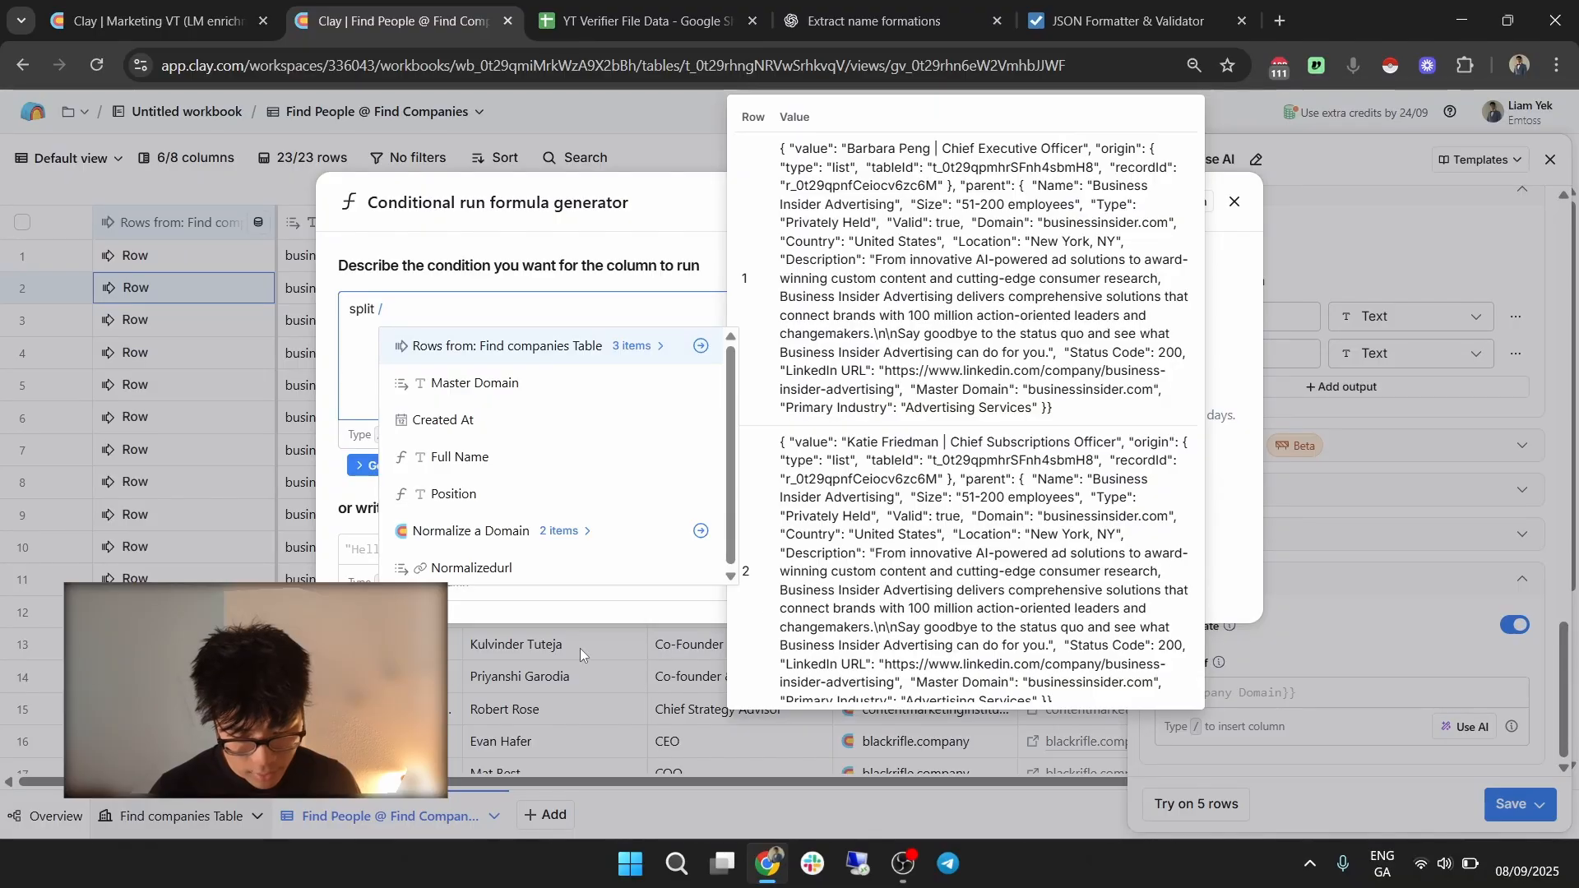
click(538, 457)
text(by a space)
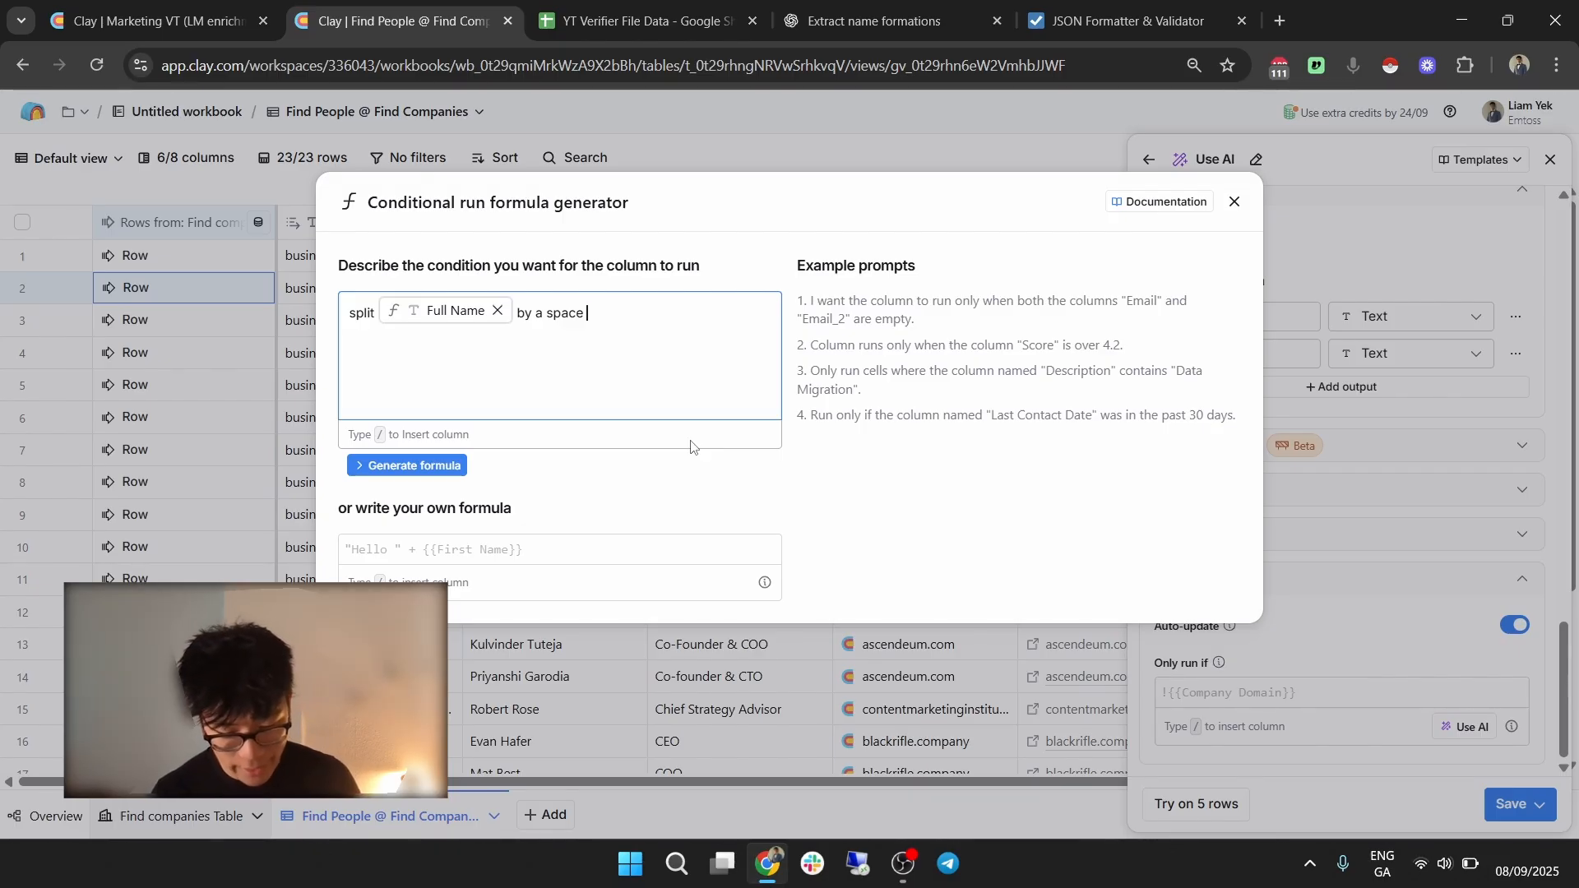
Complete the run condition description with "if there is more than 2 items run this".
text(if th)
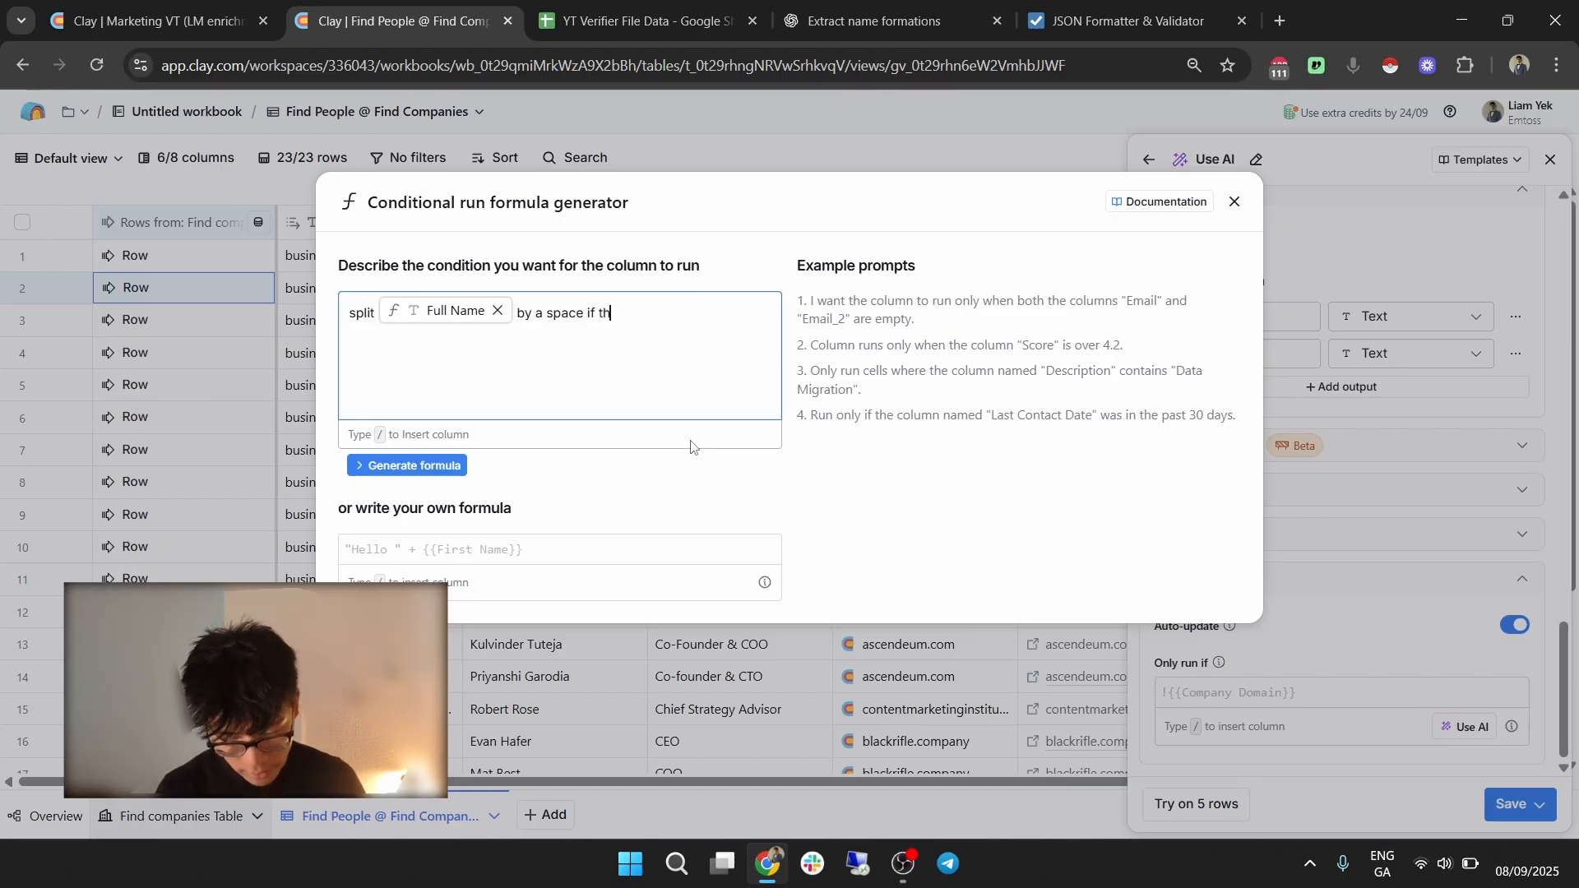
text(ere is more th)
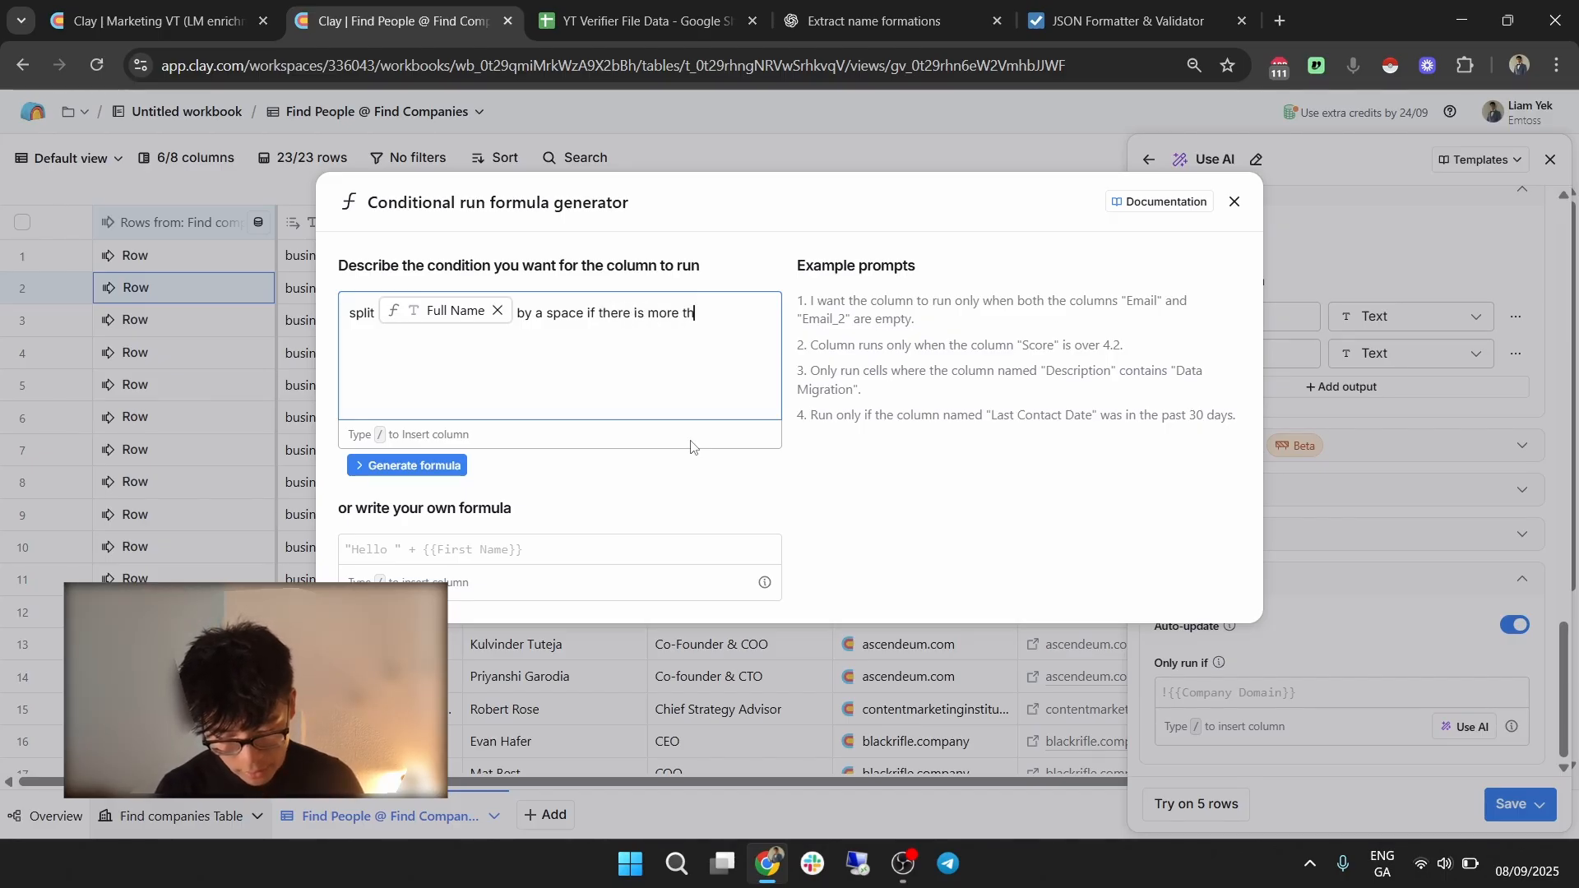
text(an 2 item)
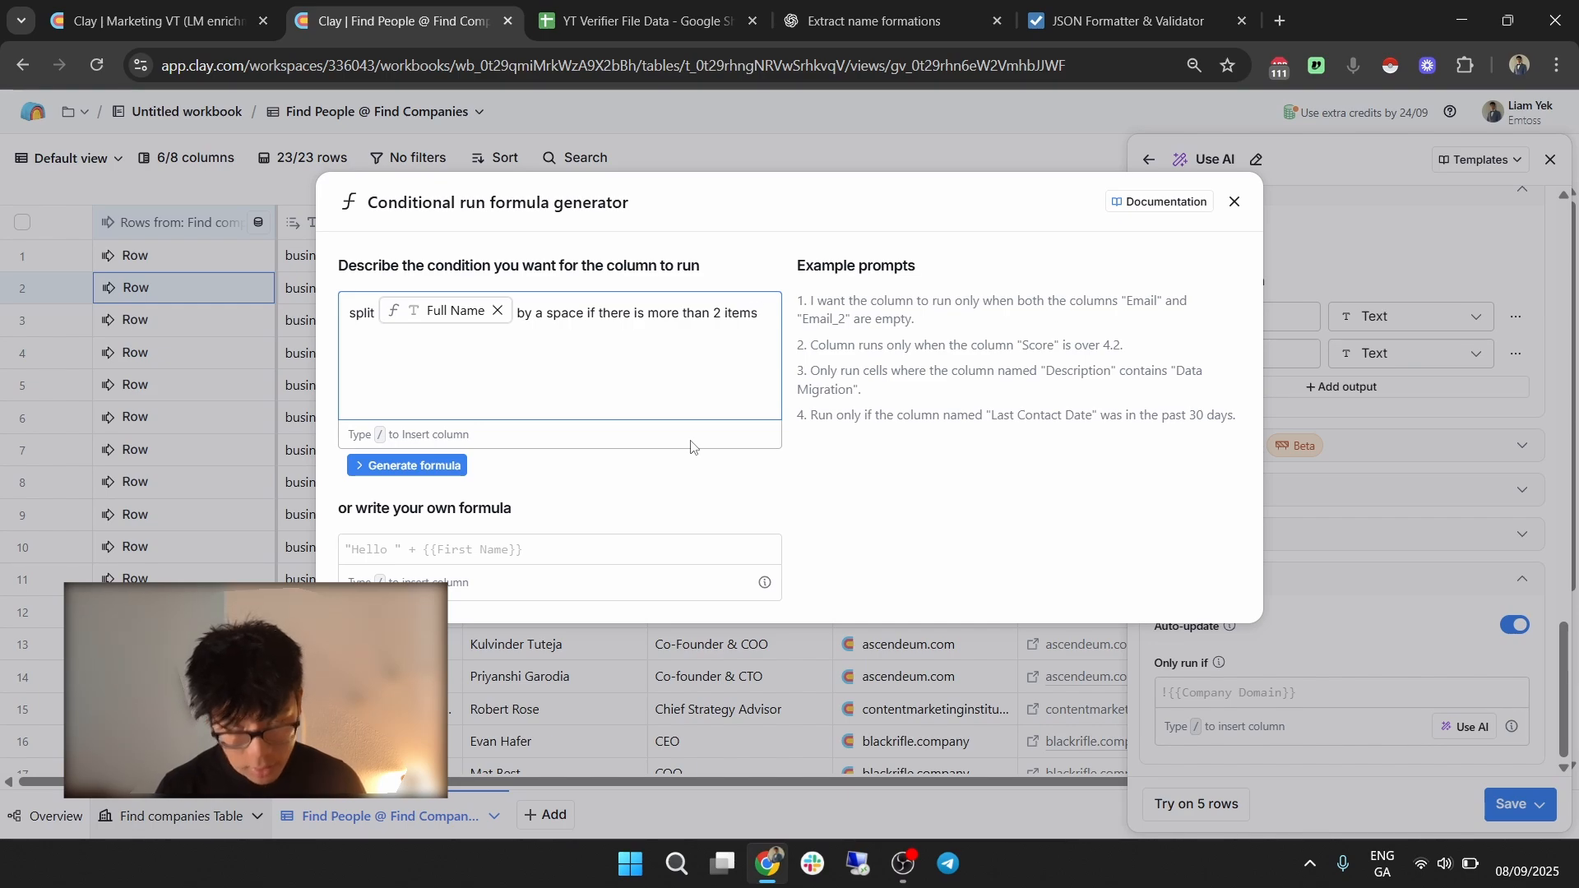
text(s)
key(Return)
text(run this)
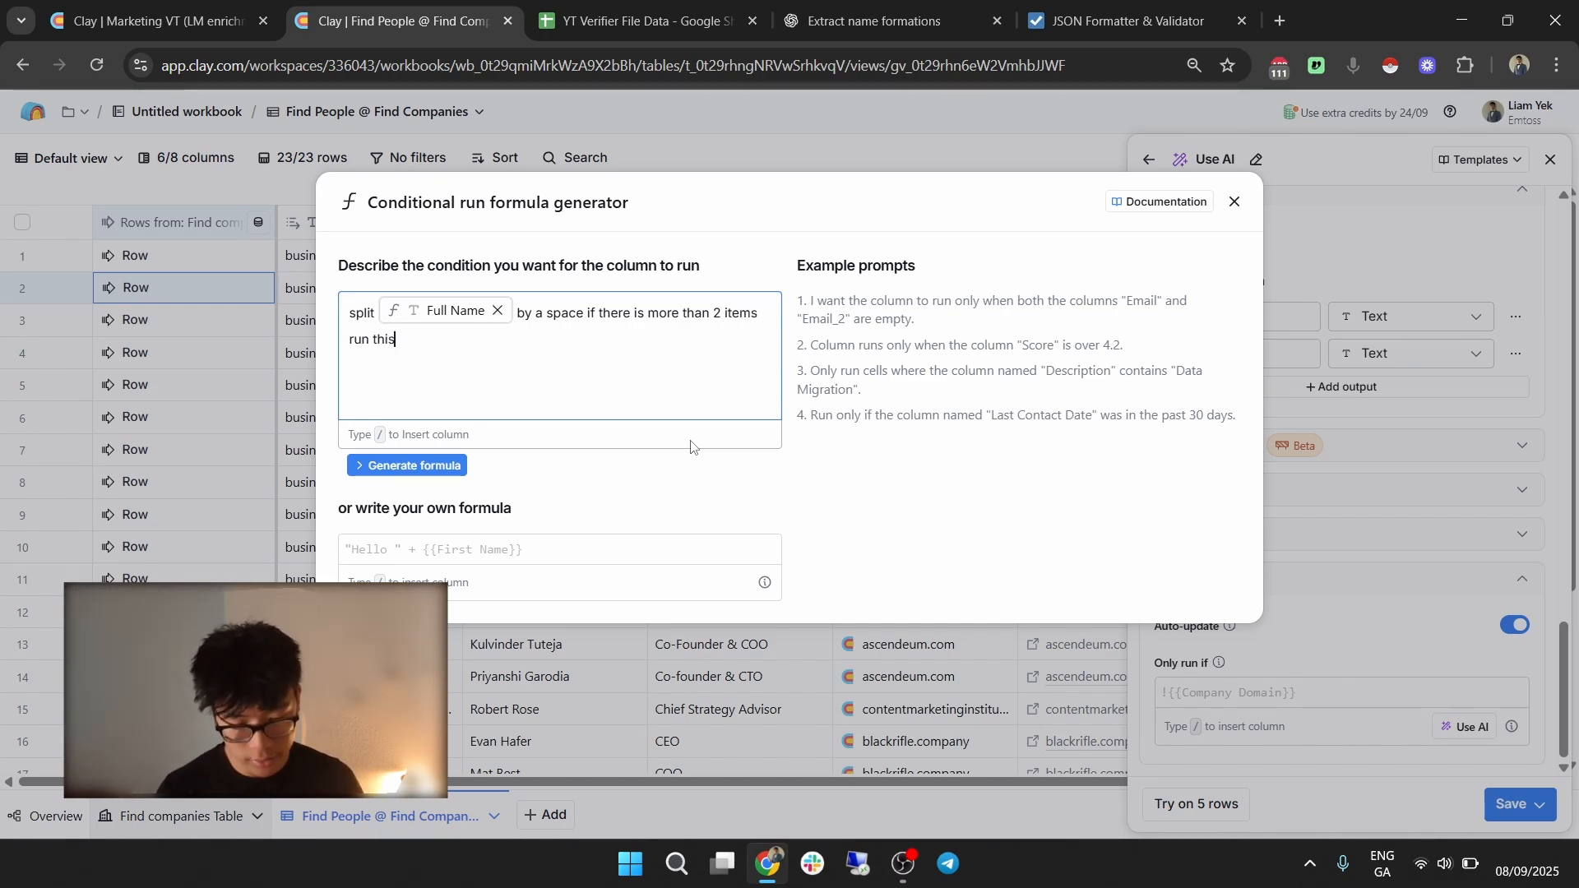
Generate and accept the run condition formula, and save the AI column running it on all 23 rows in the view.
click(426, 466)
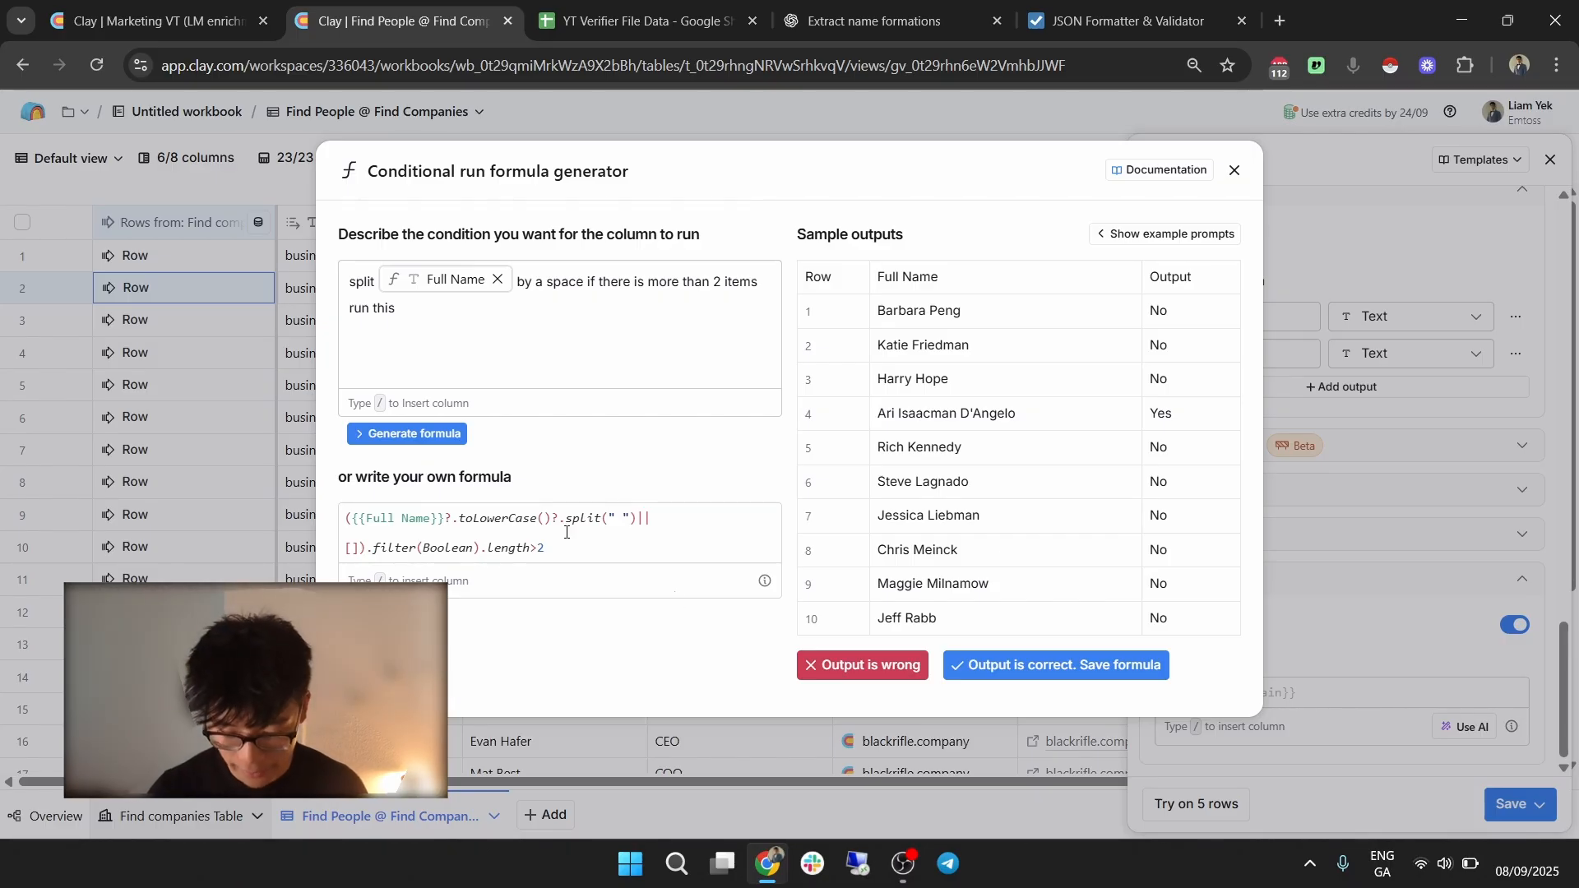
click(1080, 663)
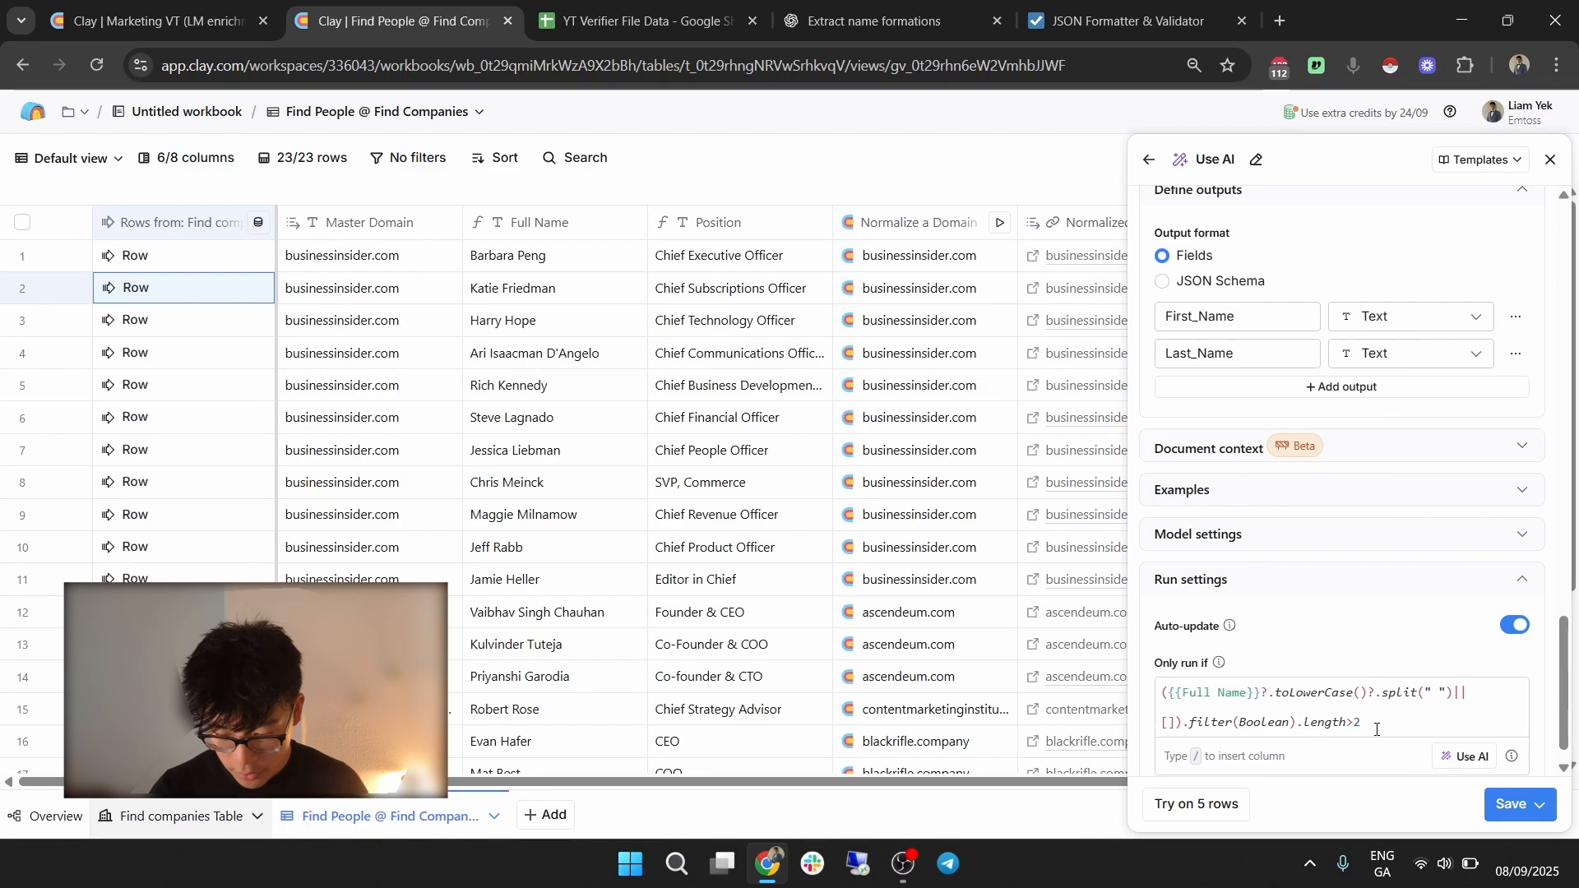
click(1543, 805)
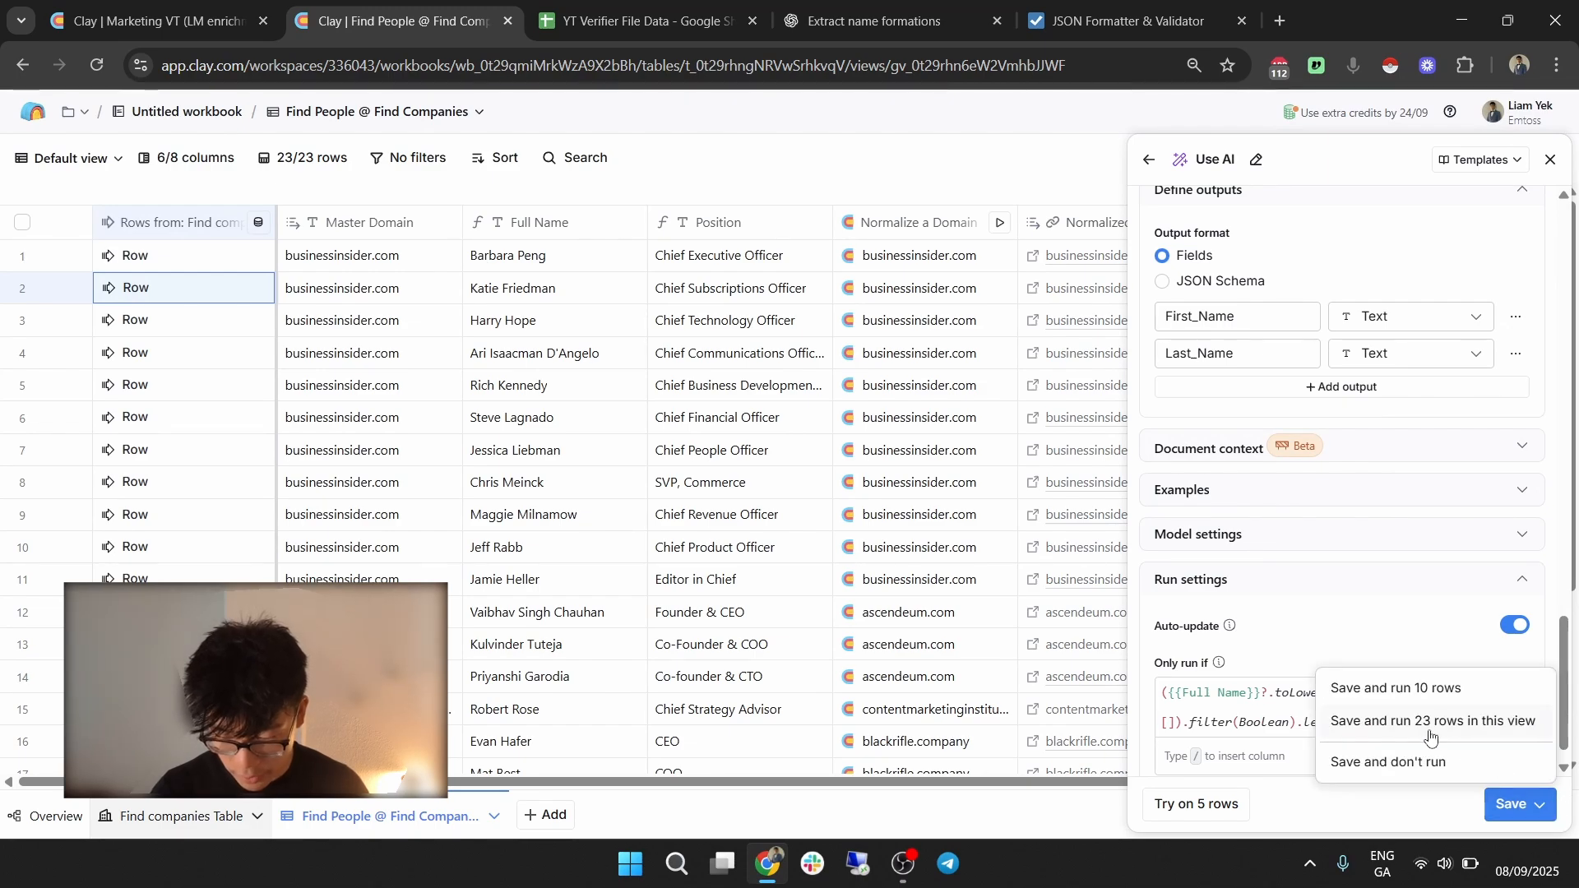
click(1430, 724)
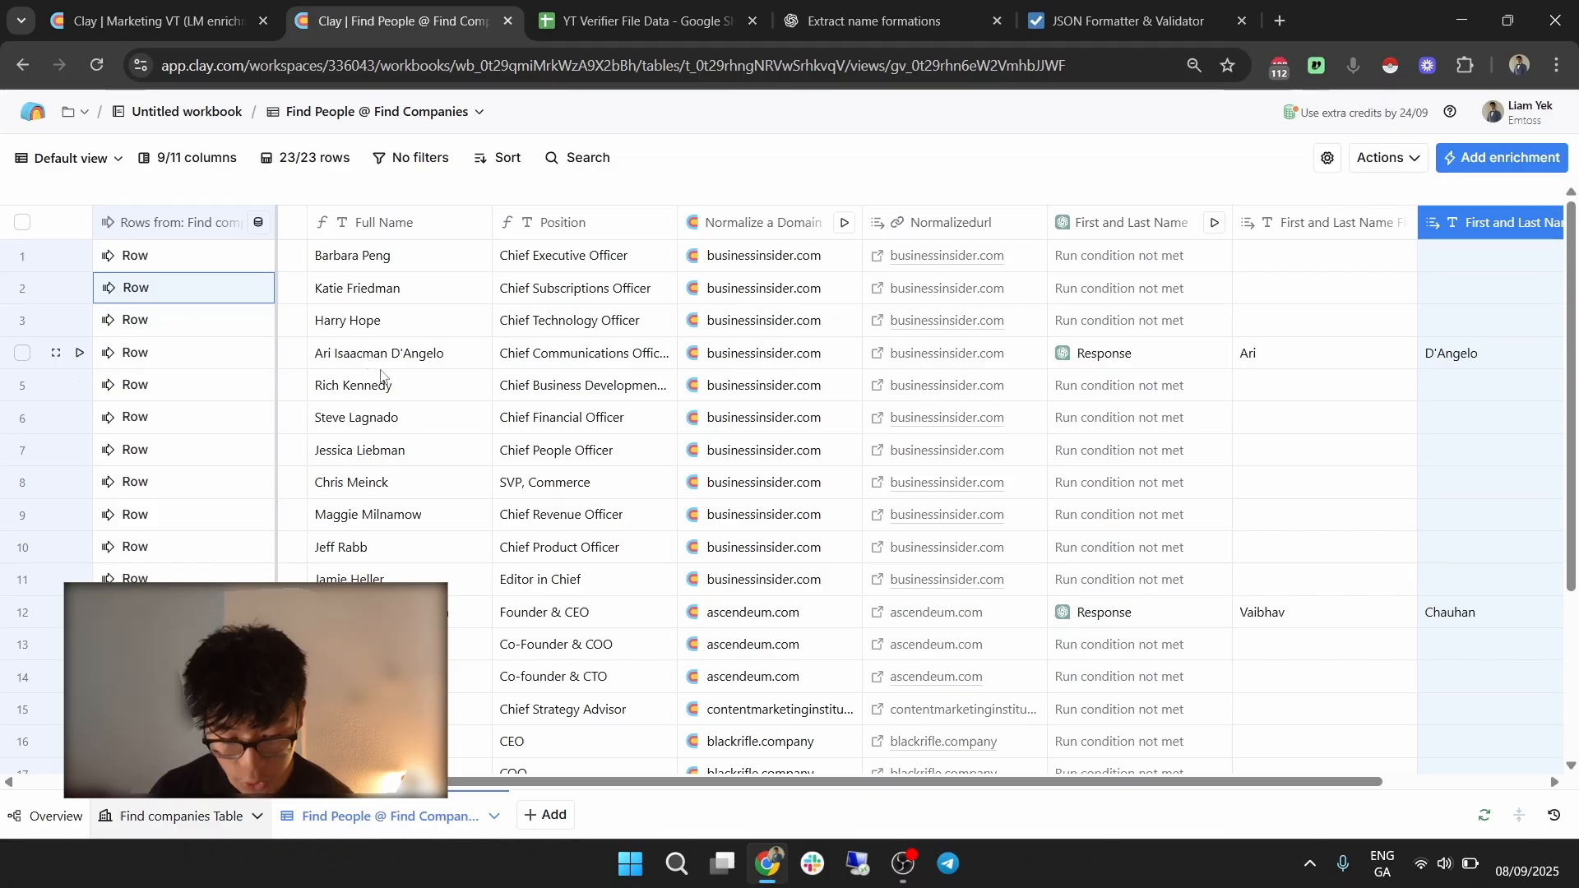
Rename the AI column's first-name output column to "First Name".
drag(837, 787, 1045, 790)
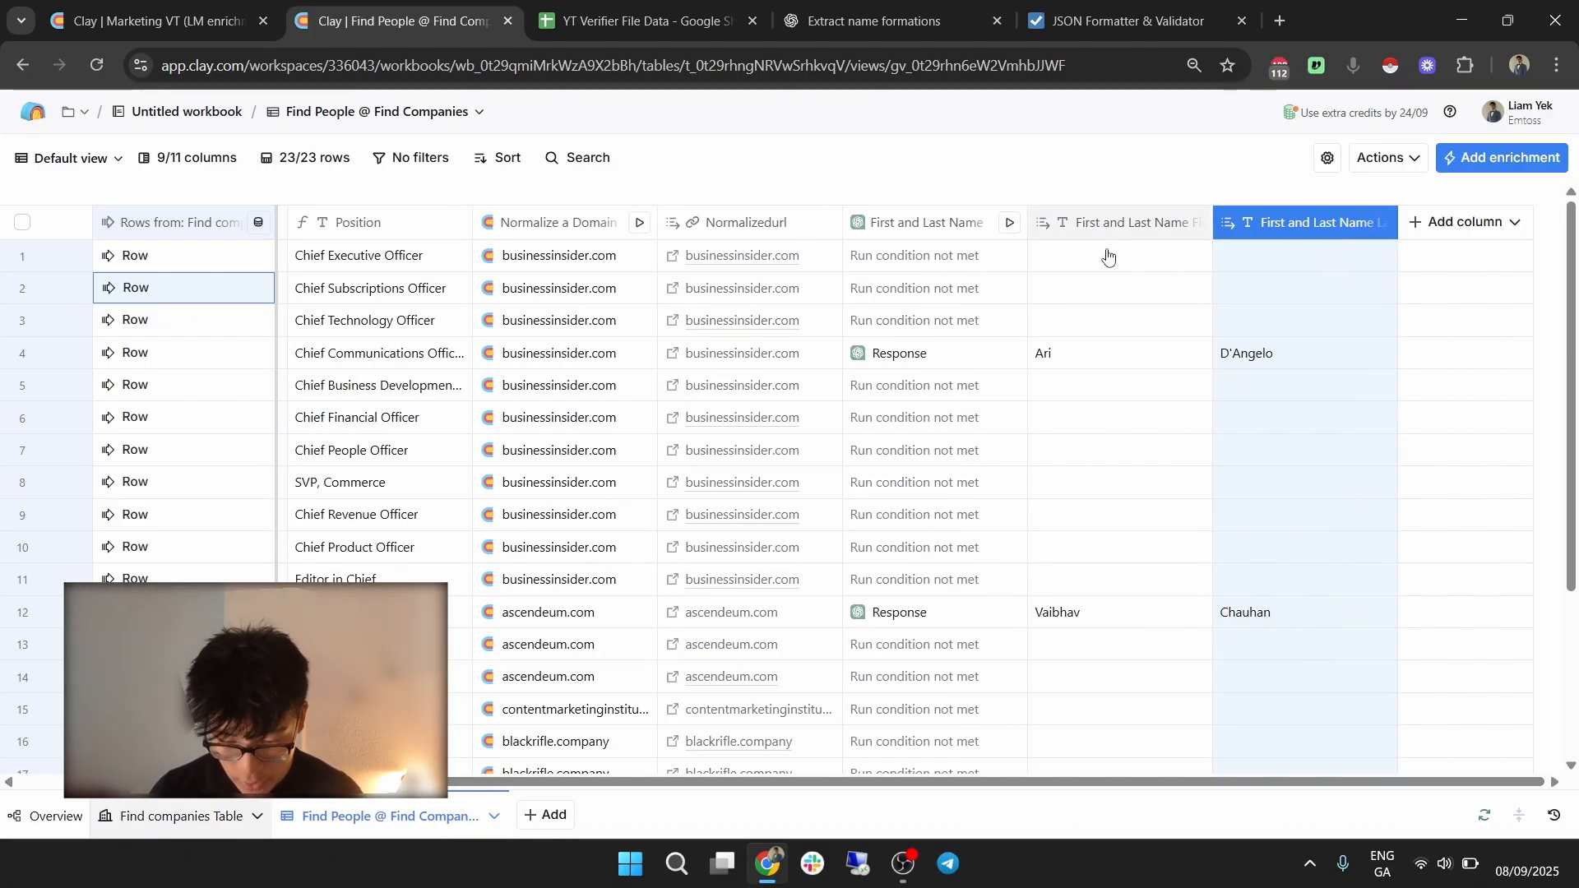
click(1114, 224)
click(1111, 264)
text(First N)
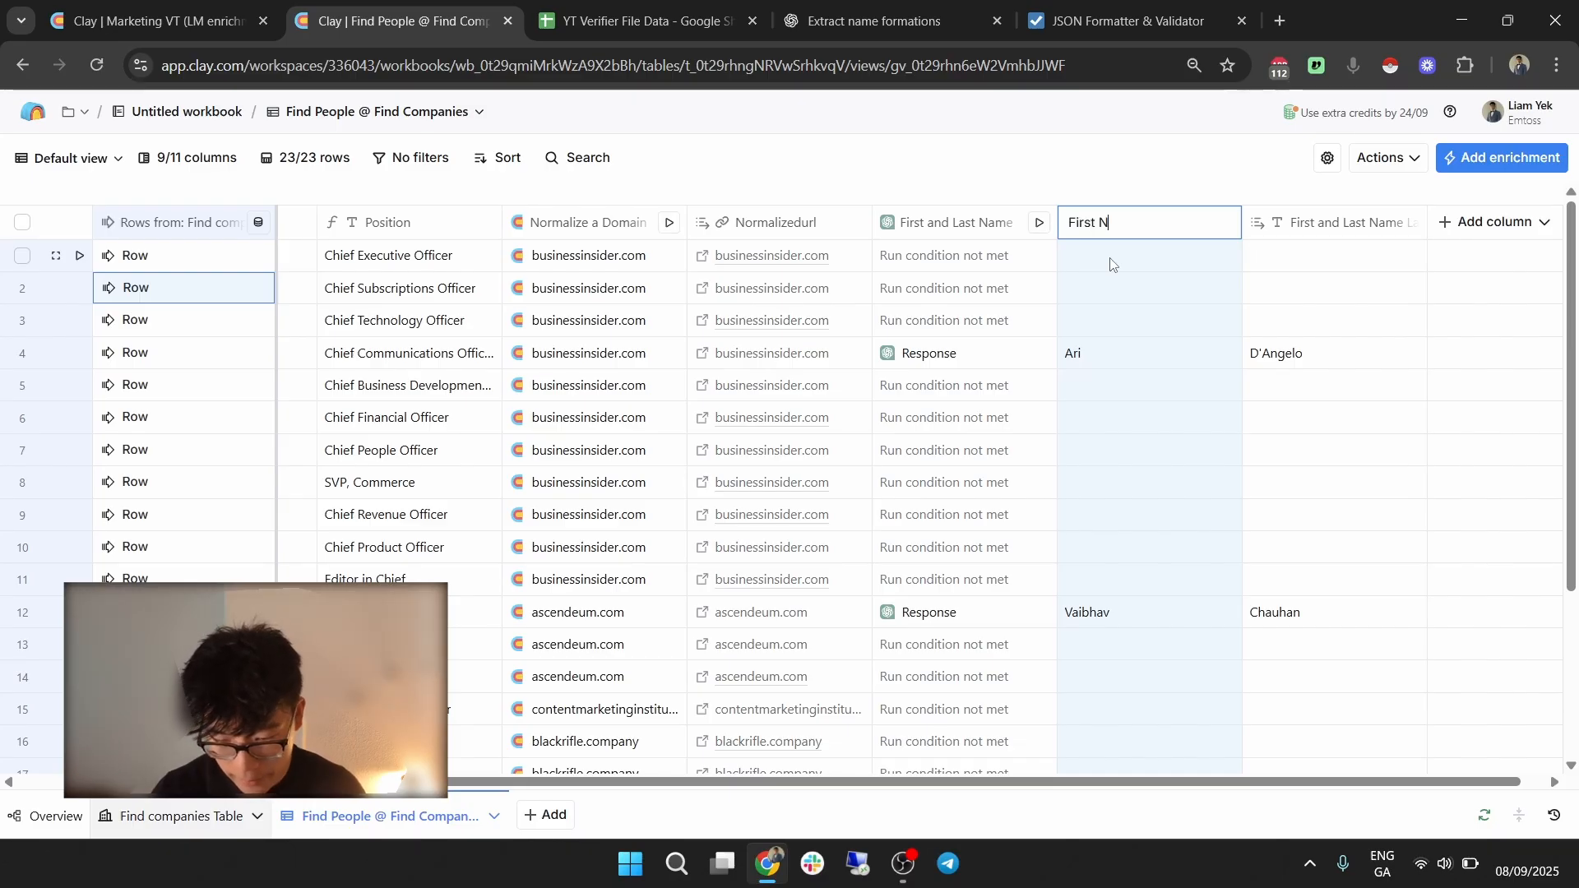
text(ame)
key(Return)
Rename the AI column's last-name output column to "Last Name".
click(1333, 223)
click(1328, 274)
text(Last Name)
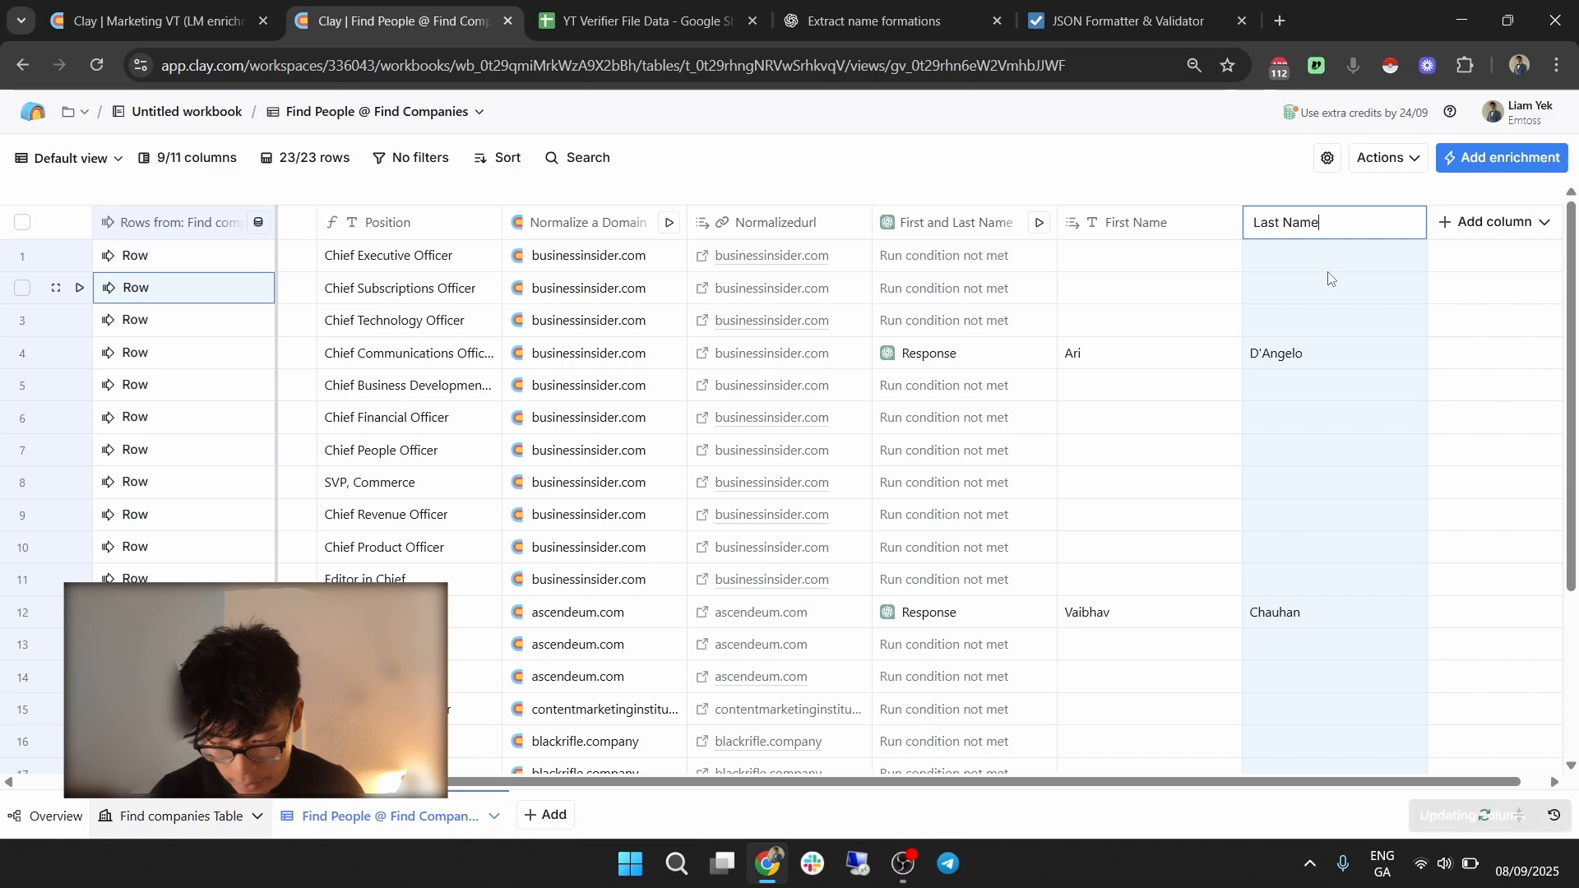
key(Return)
Insert a formula column directly to the right of the Full Name column.
drag(1088, 784, 918, 781)
click(471, 234)
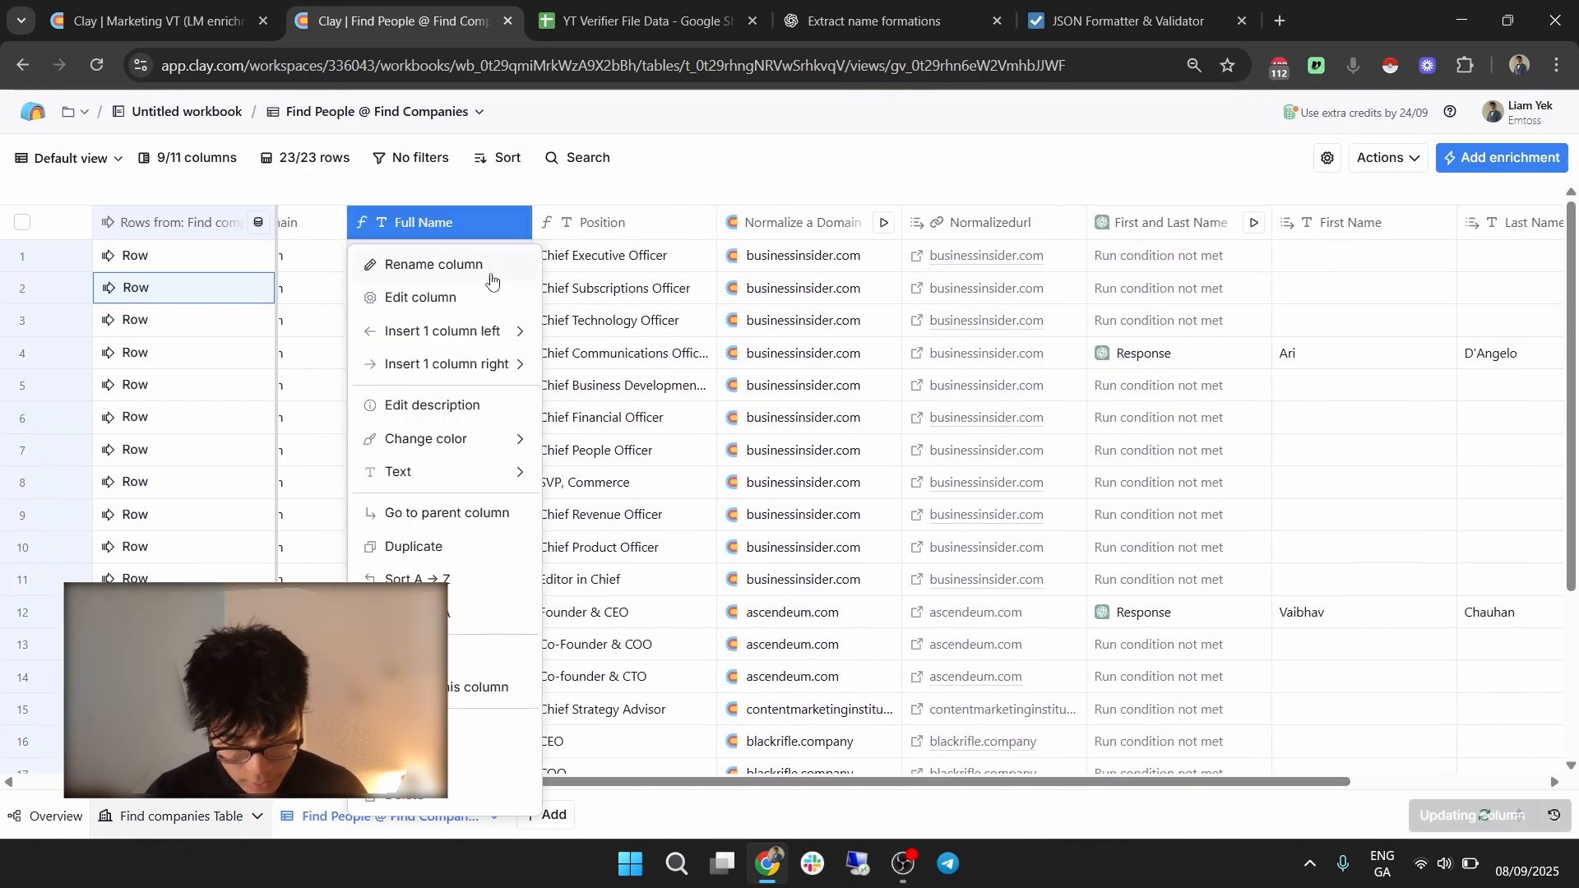
mouse_move(493, 359)
click(645, 434)
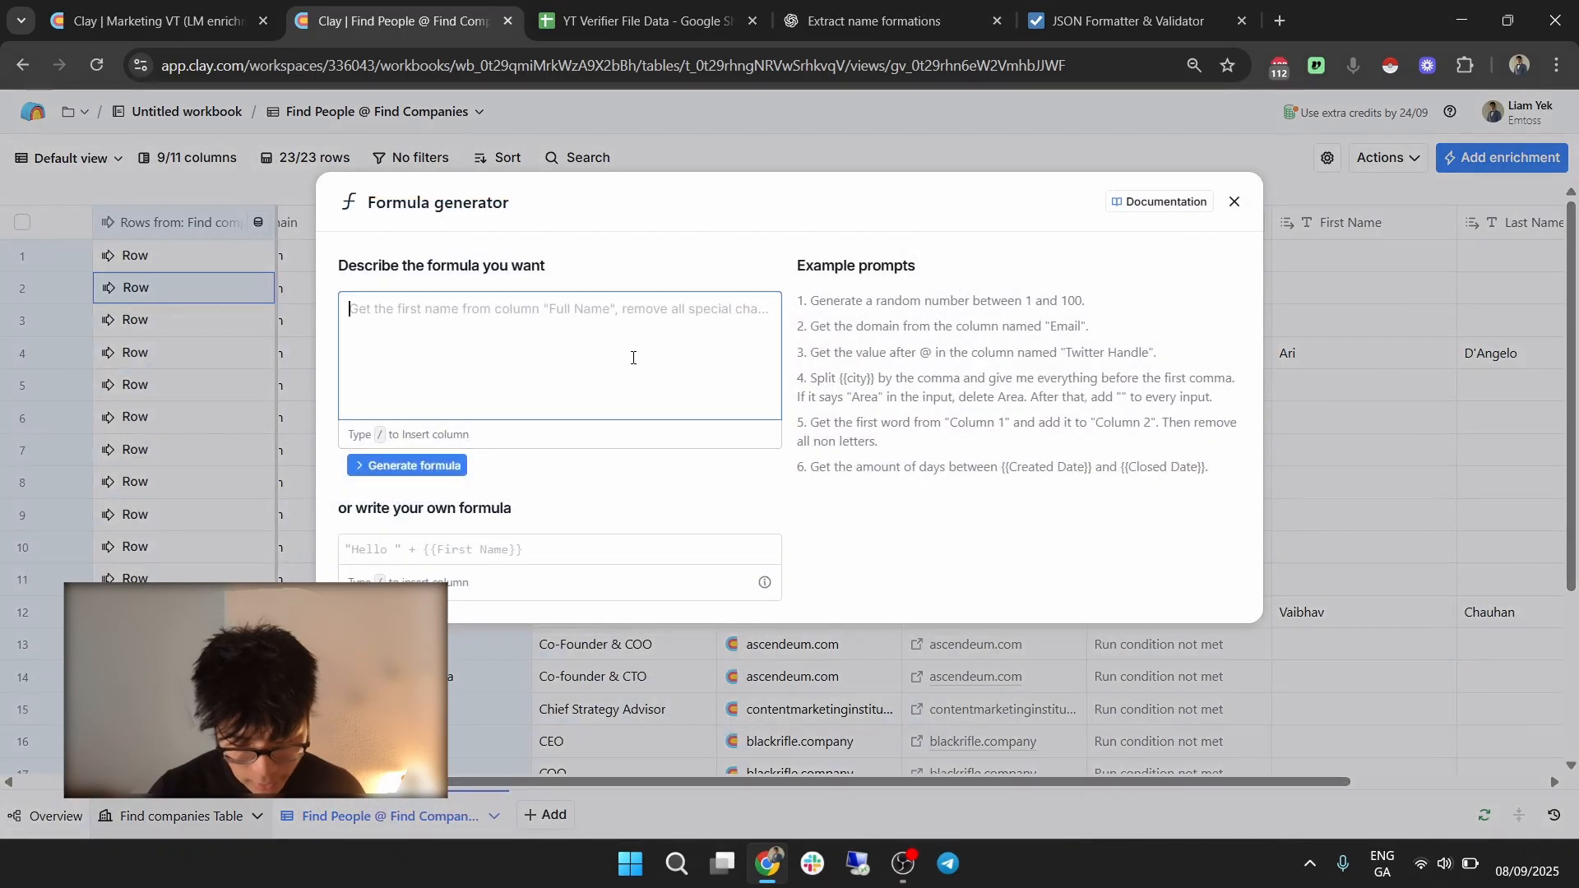
Generate and save a formula from the description "split Full Name by space and get first item", referencing the Full Name column.
text(split)
text(/l)
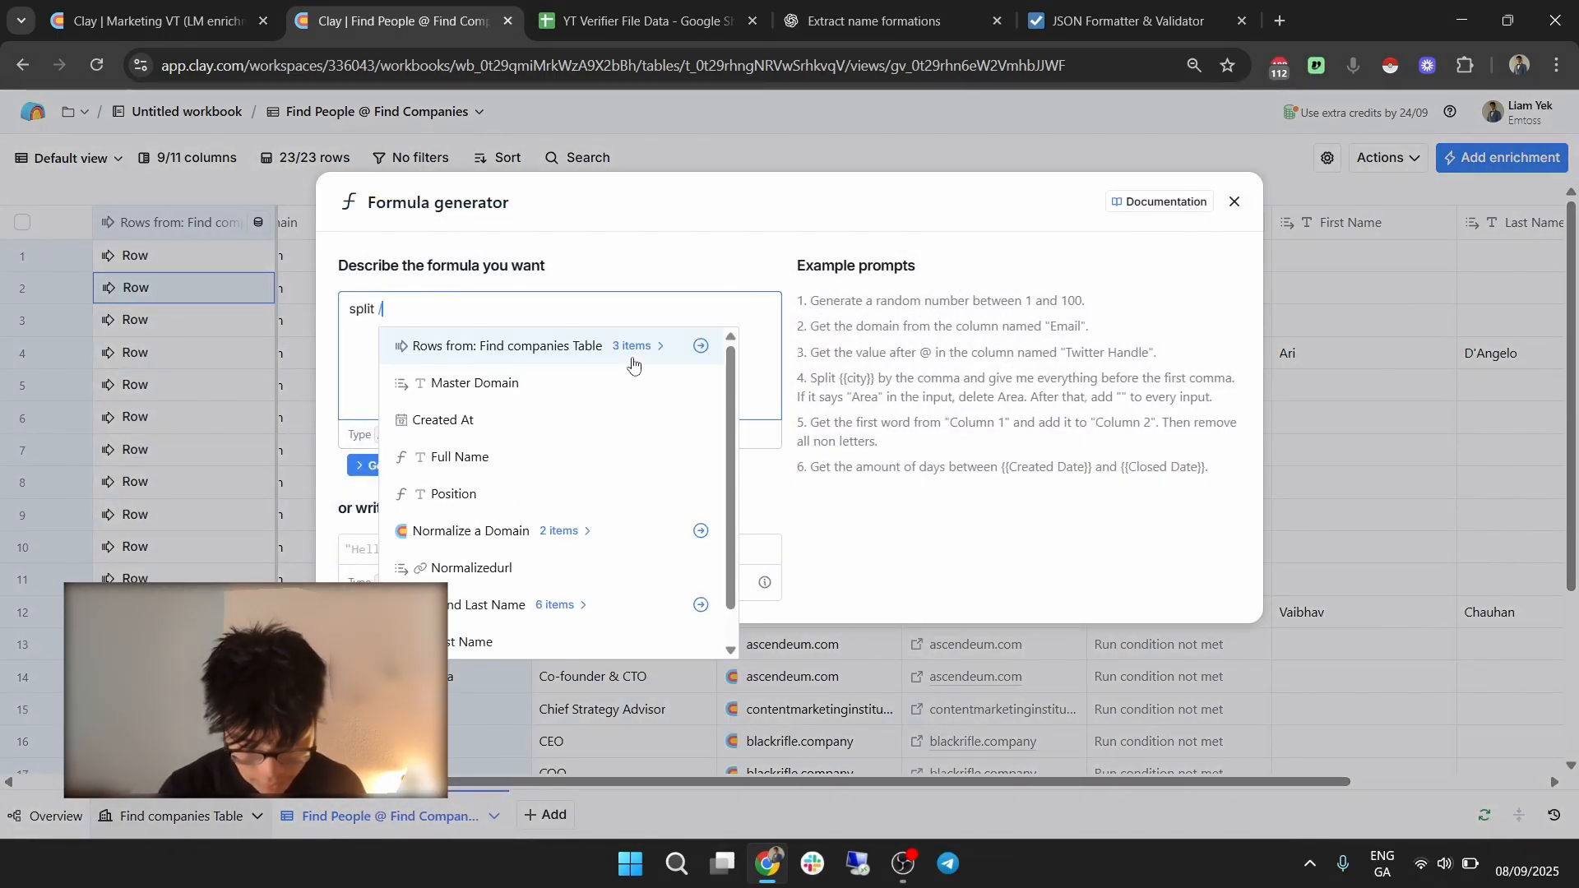
click(581, 384)
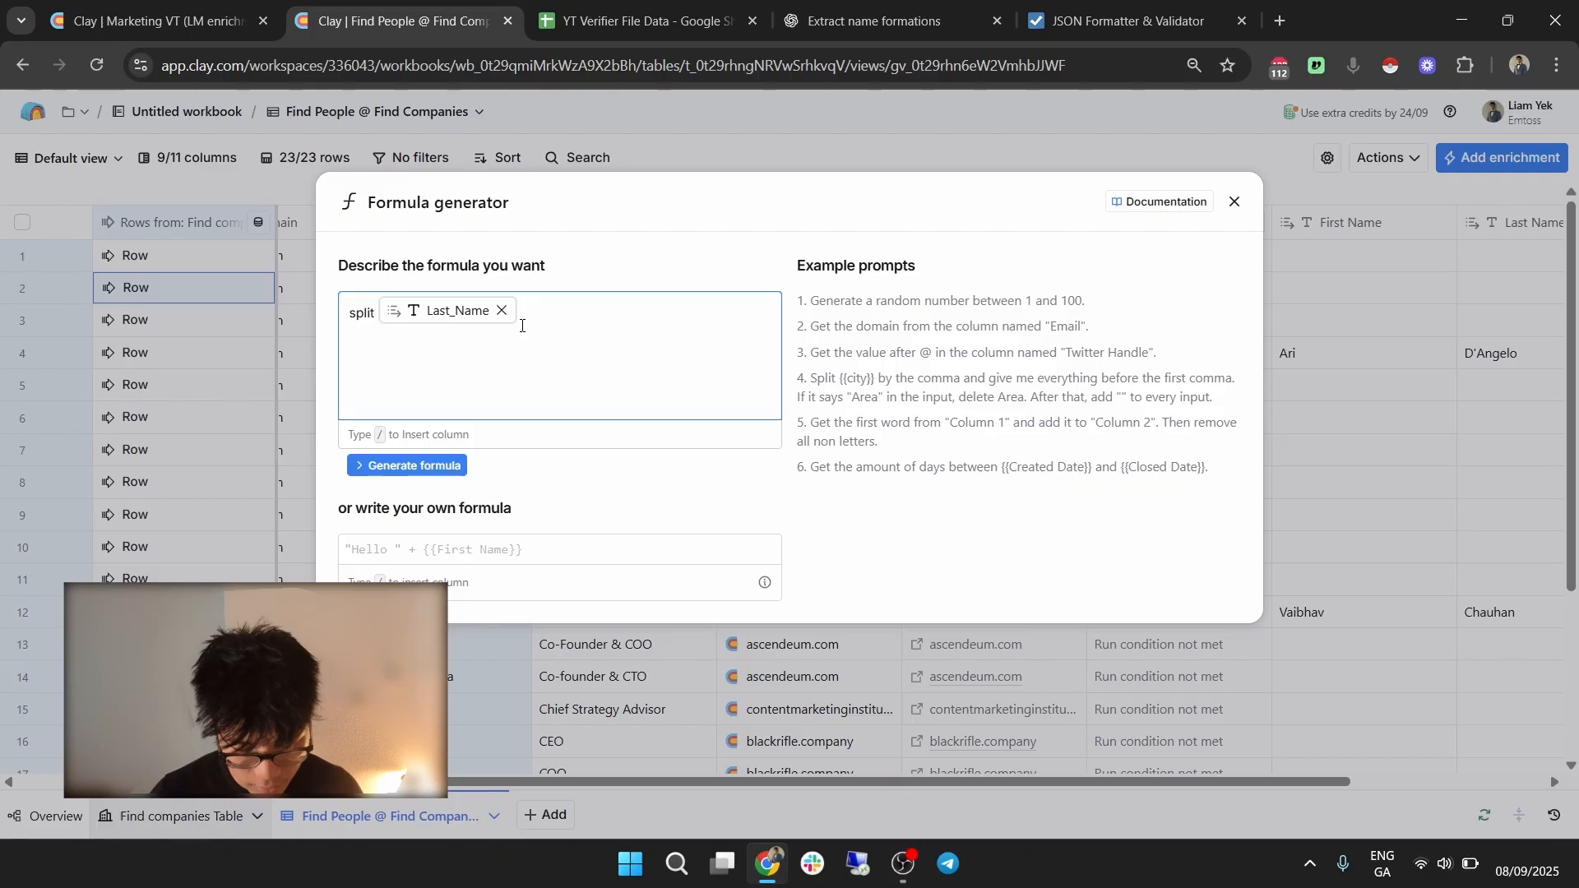
click(501, 311)
text(/ful)
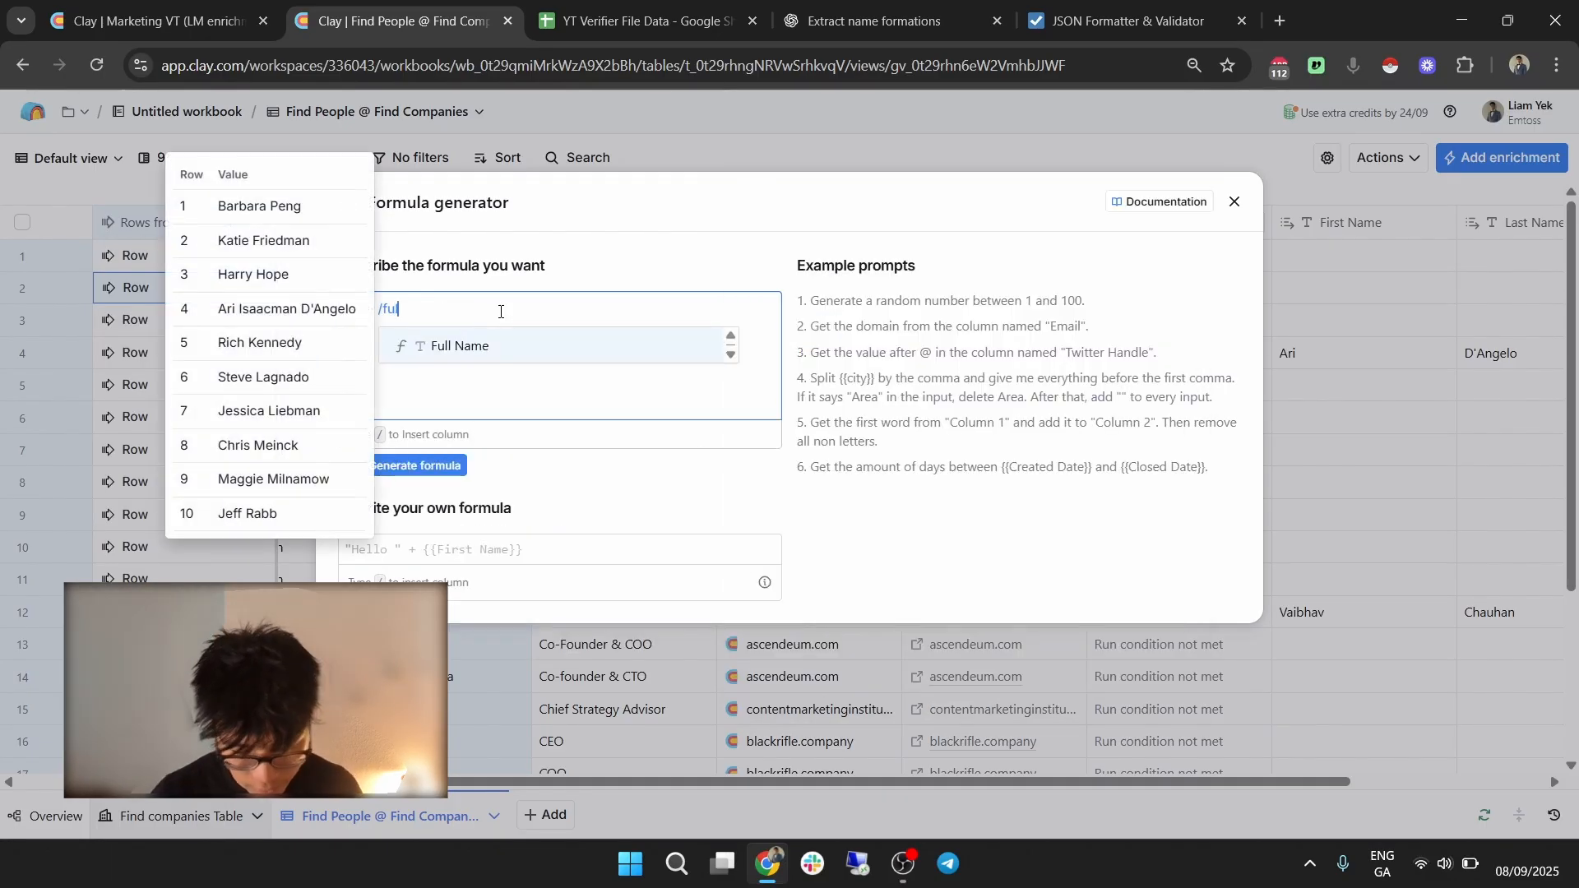
key(Return)
text(by)
mouse_move(501, 316)
text(space and get first item)
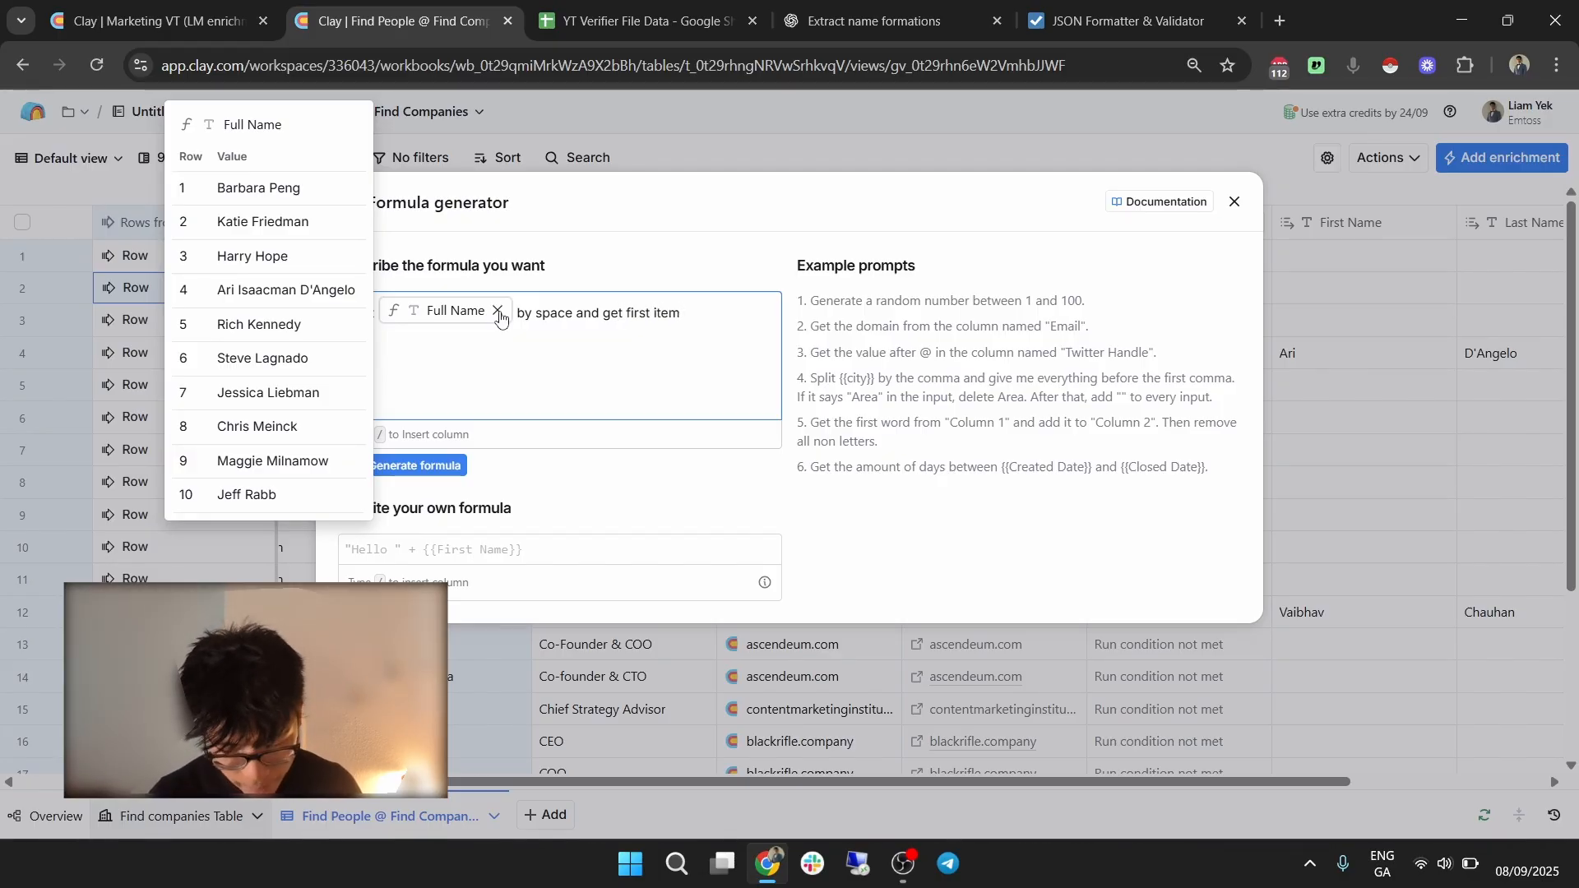
click(444, 467)
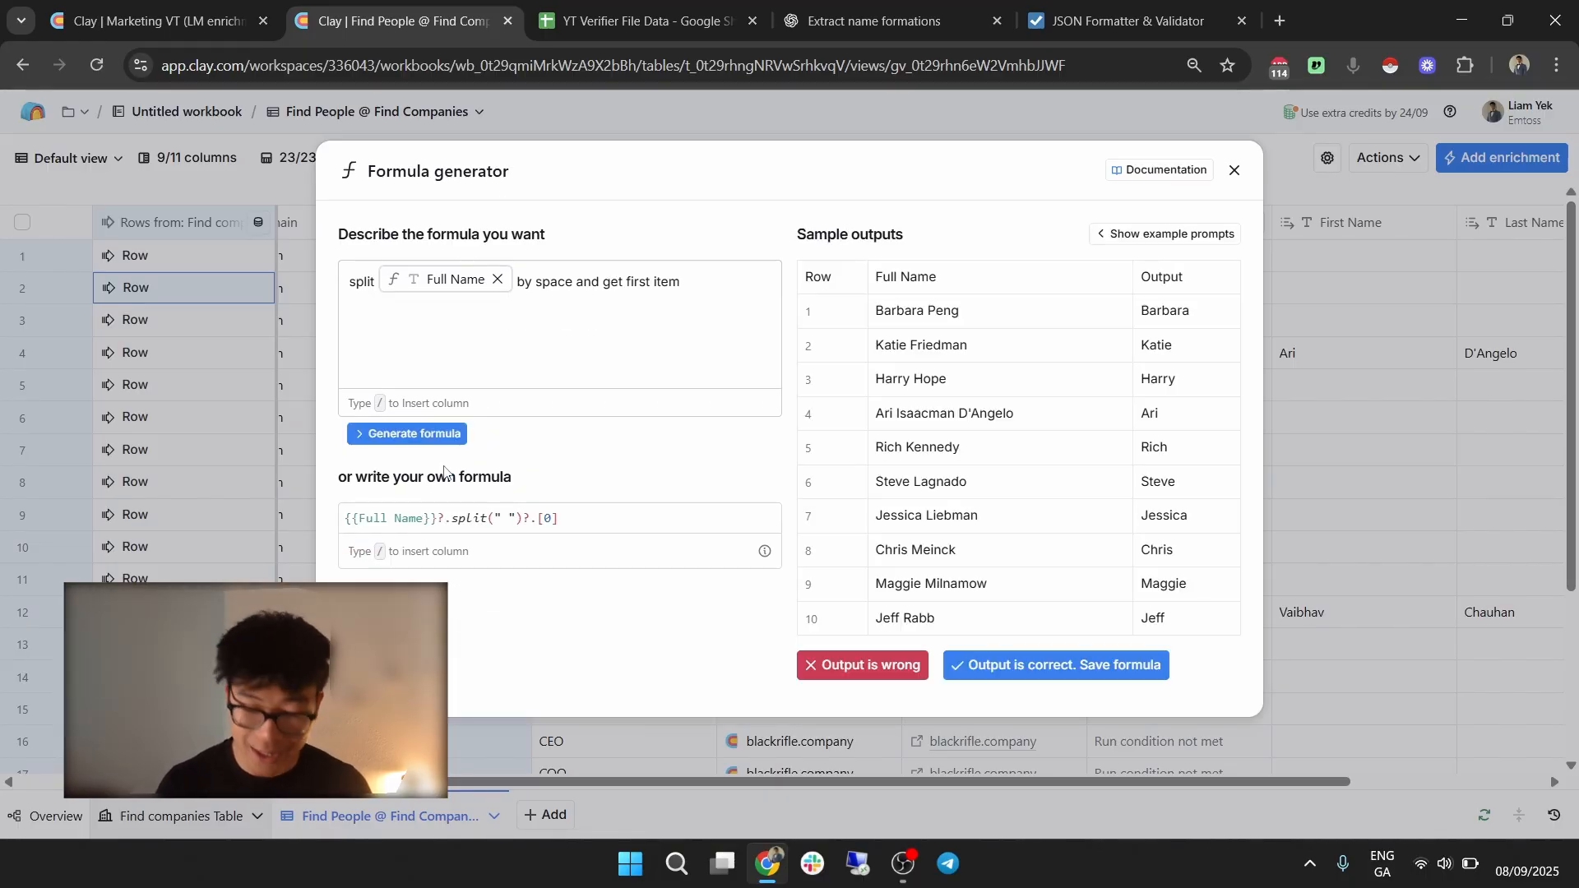
click(1018, 669)
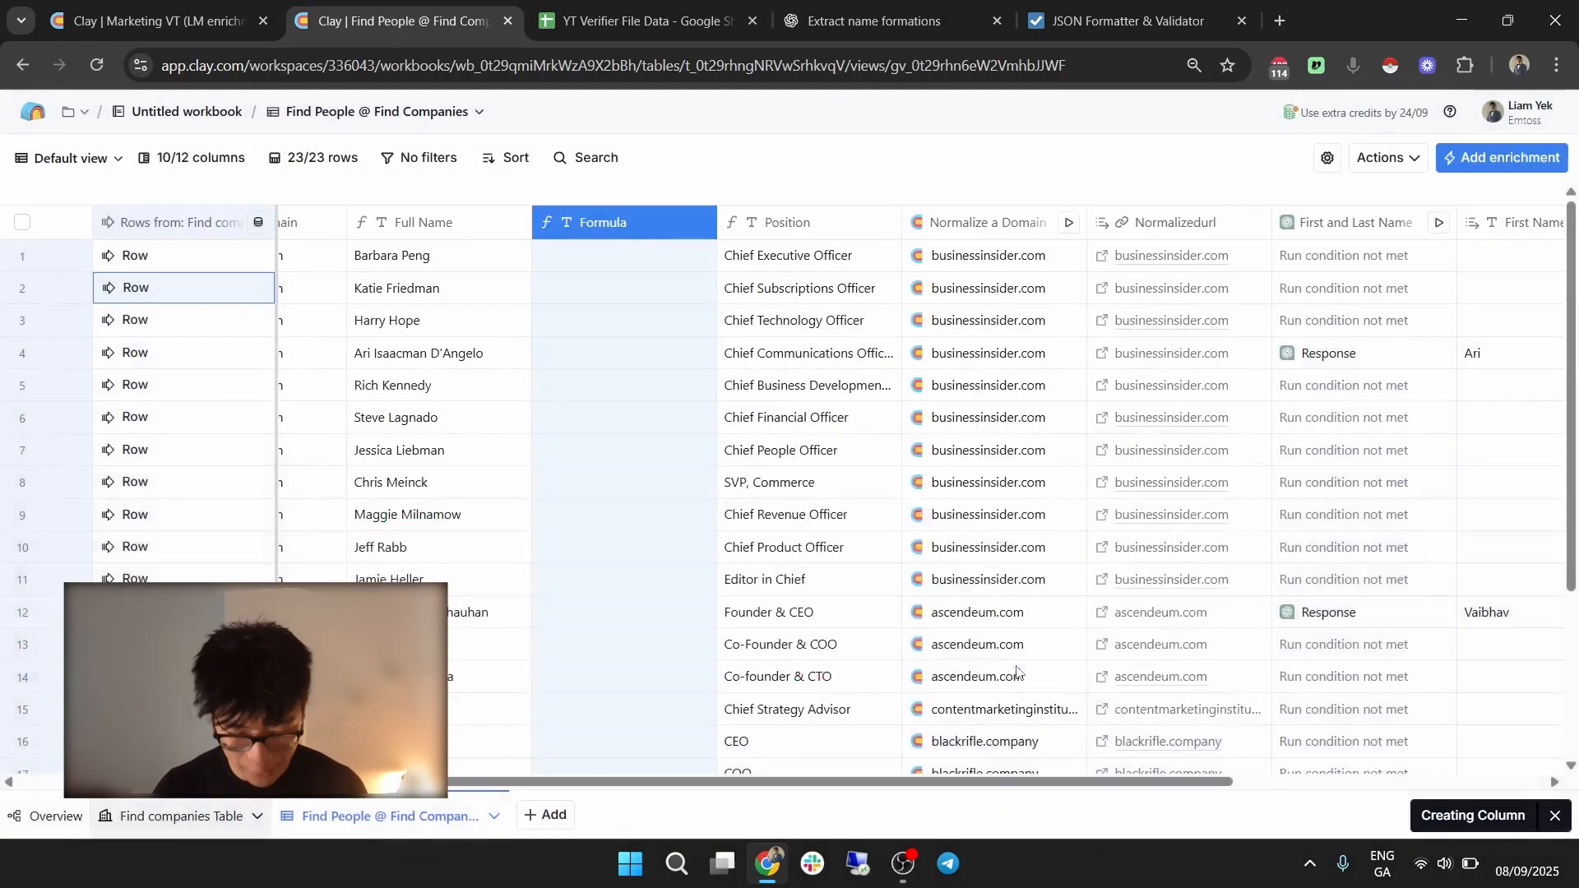
Duplicate the First Name (2) column as "Last Name (2)", with its formula returning the second item of the split Full Name.
click(670, 226)
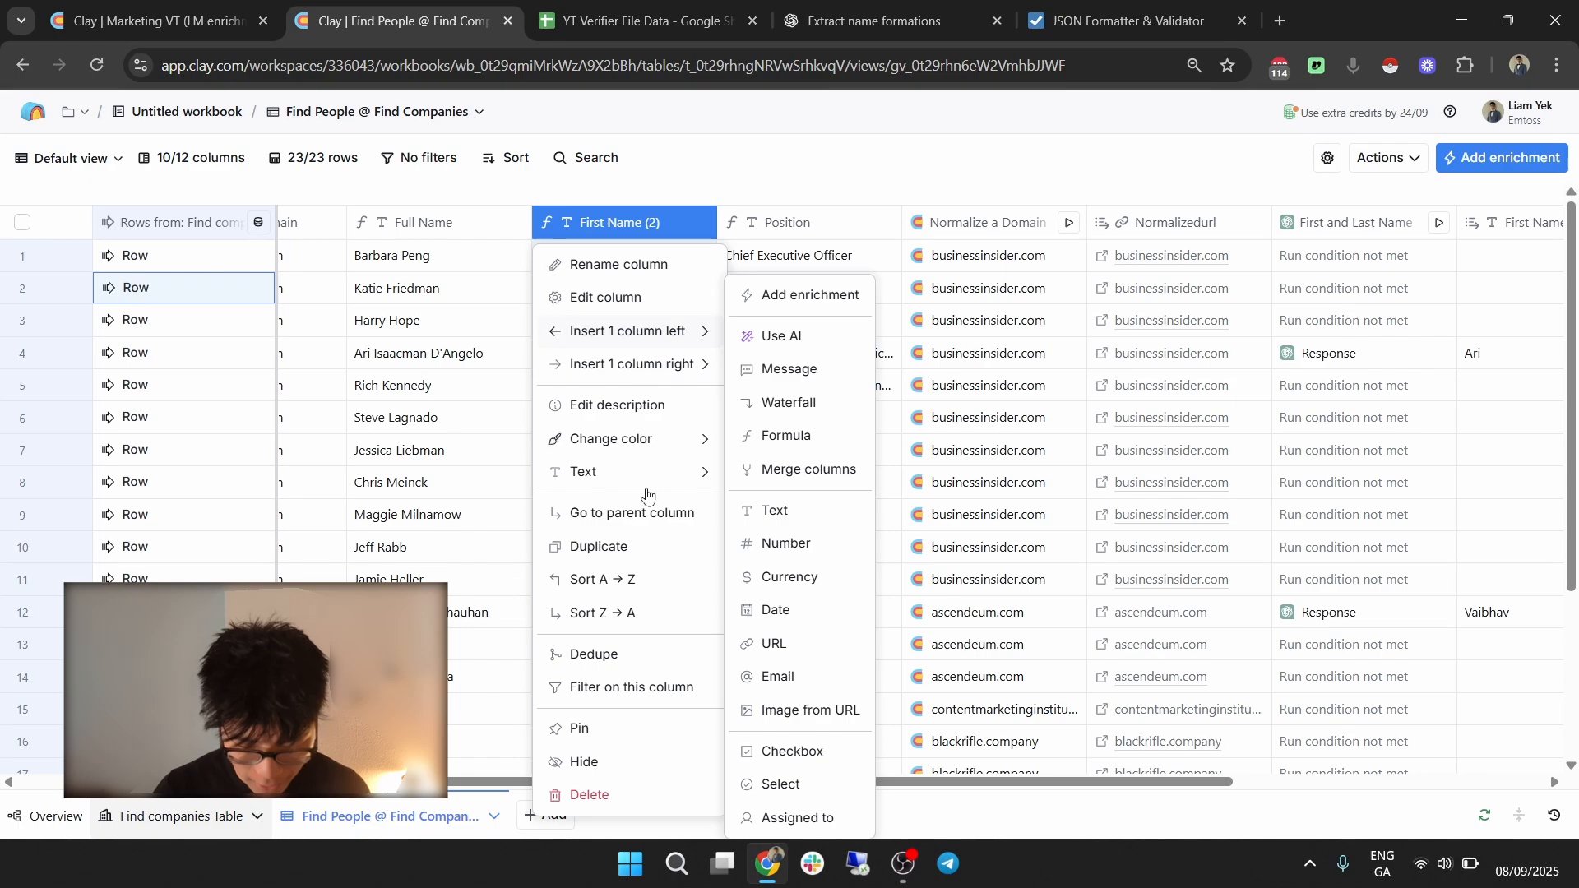
click(620, 550)
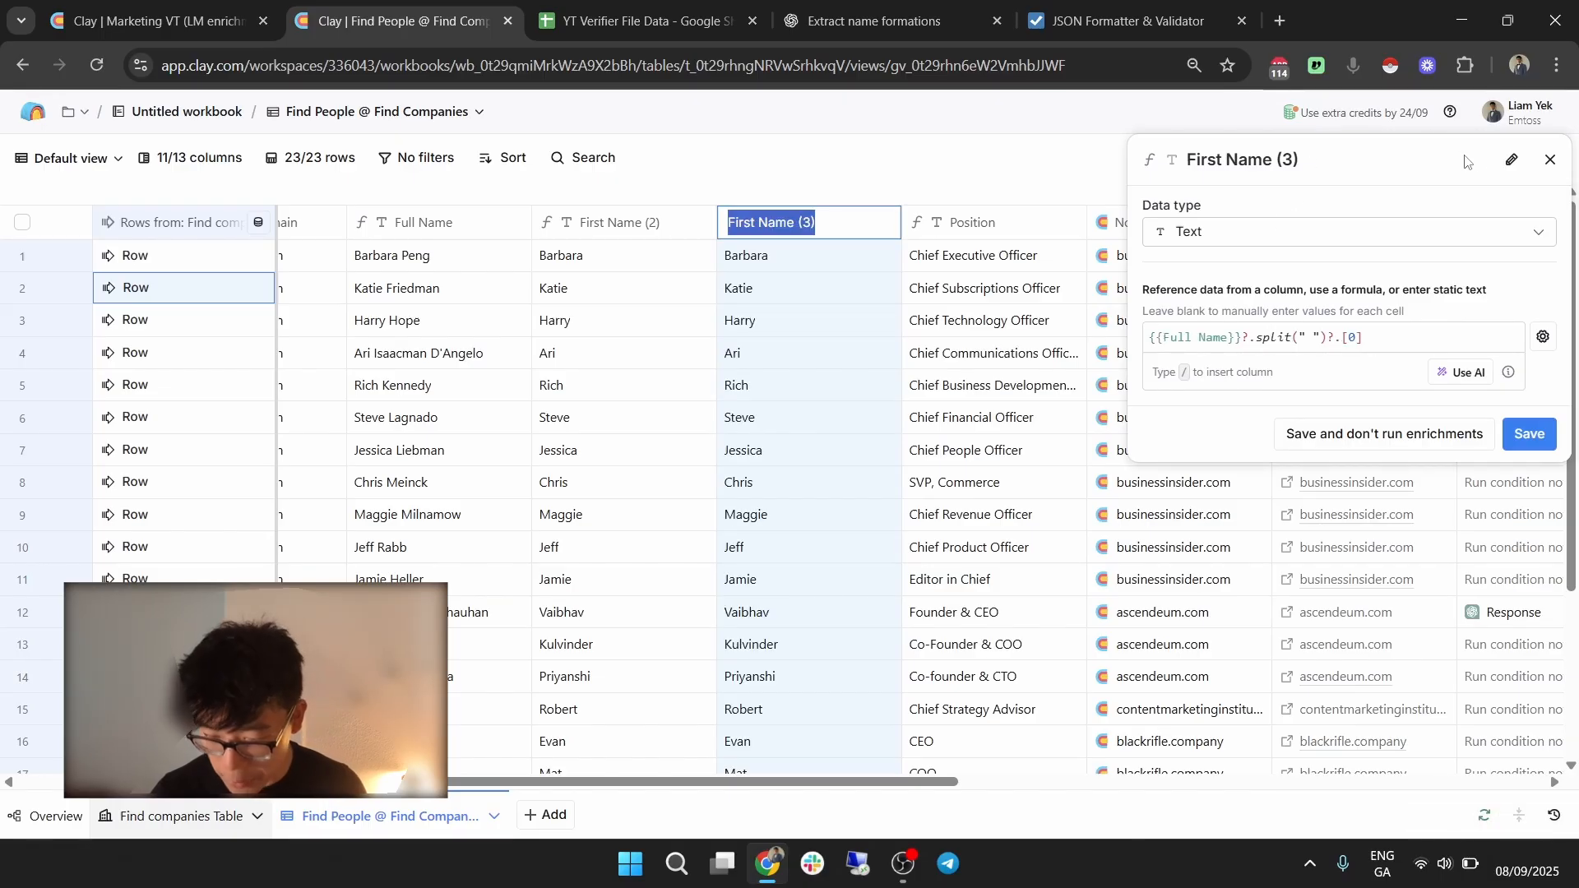
click(1511, 159)
click(1276, 163)
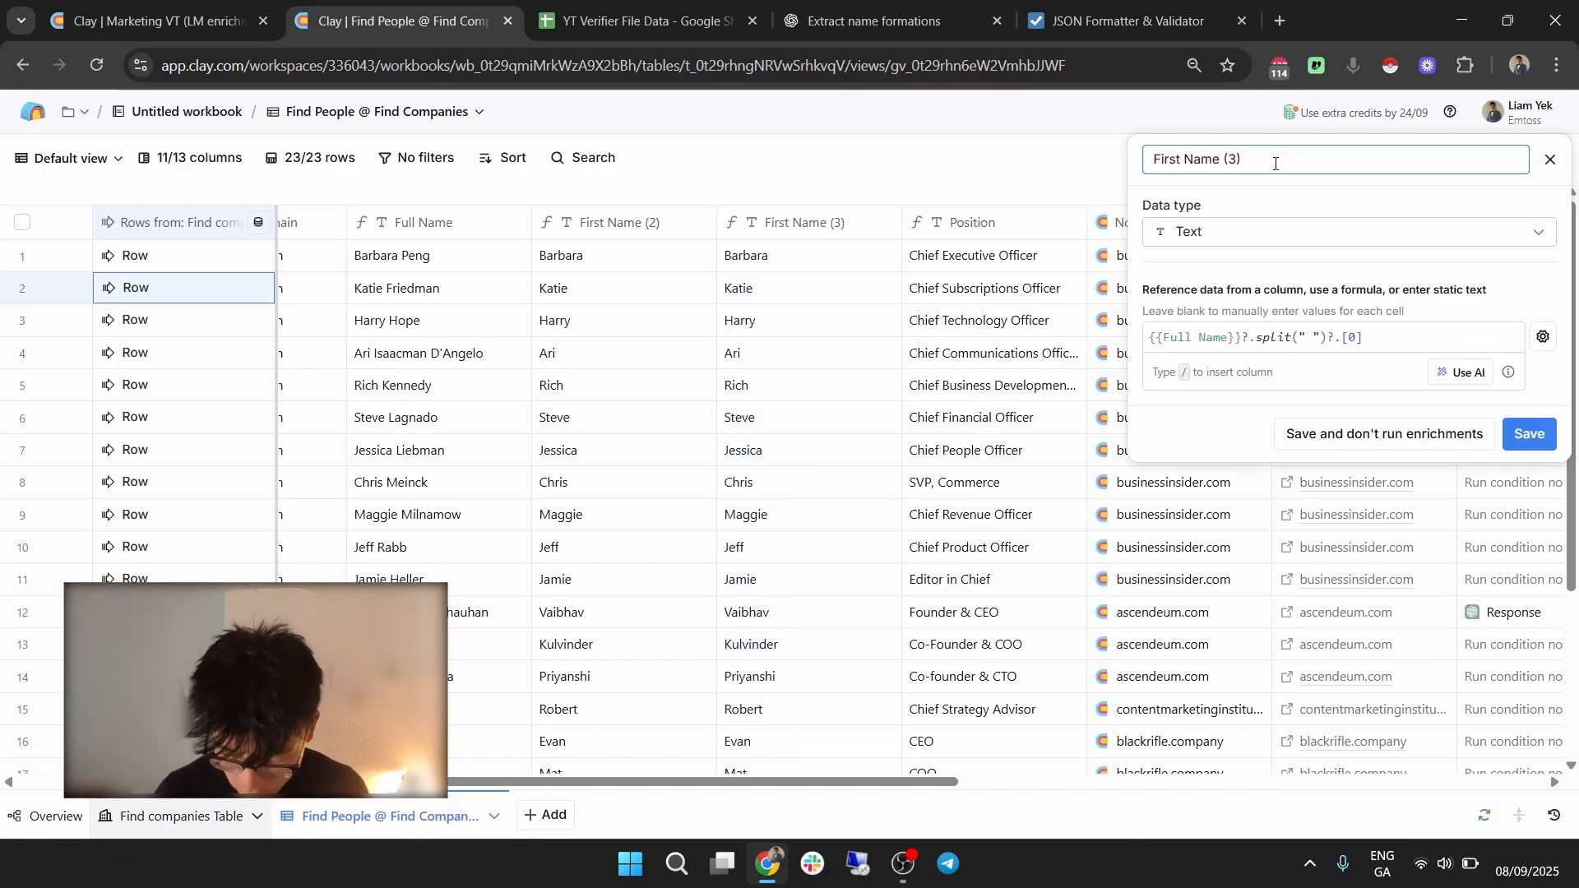
key(Home)
key(ctrl+shift+Right)
text(Last)
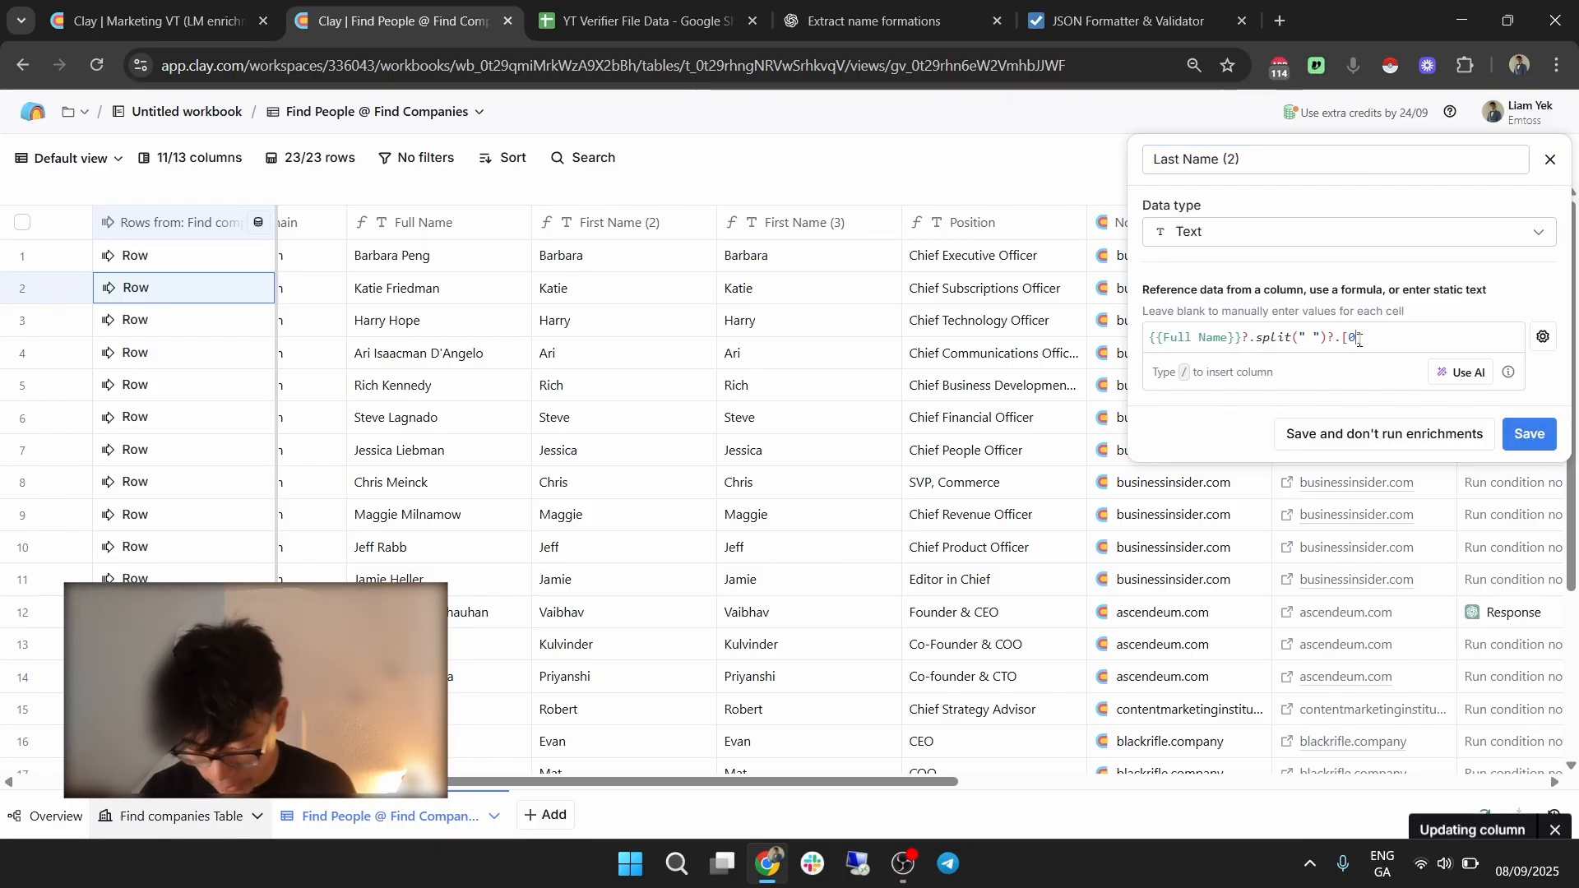
click(1531, 434)
click(1531, 434)
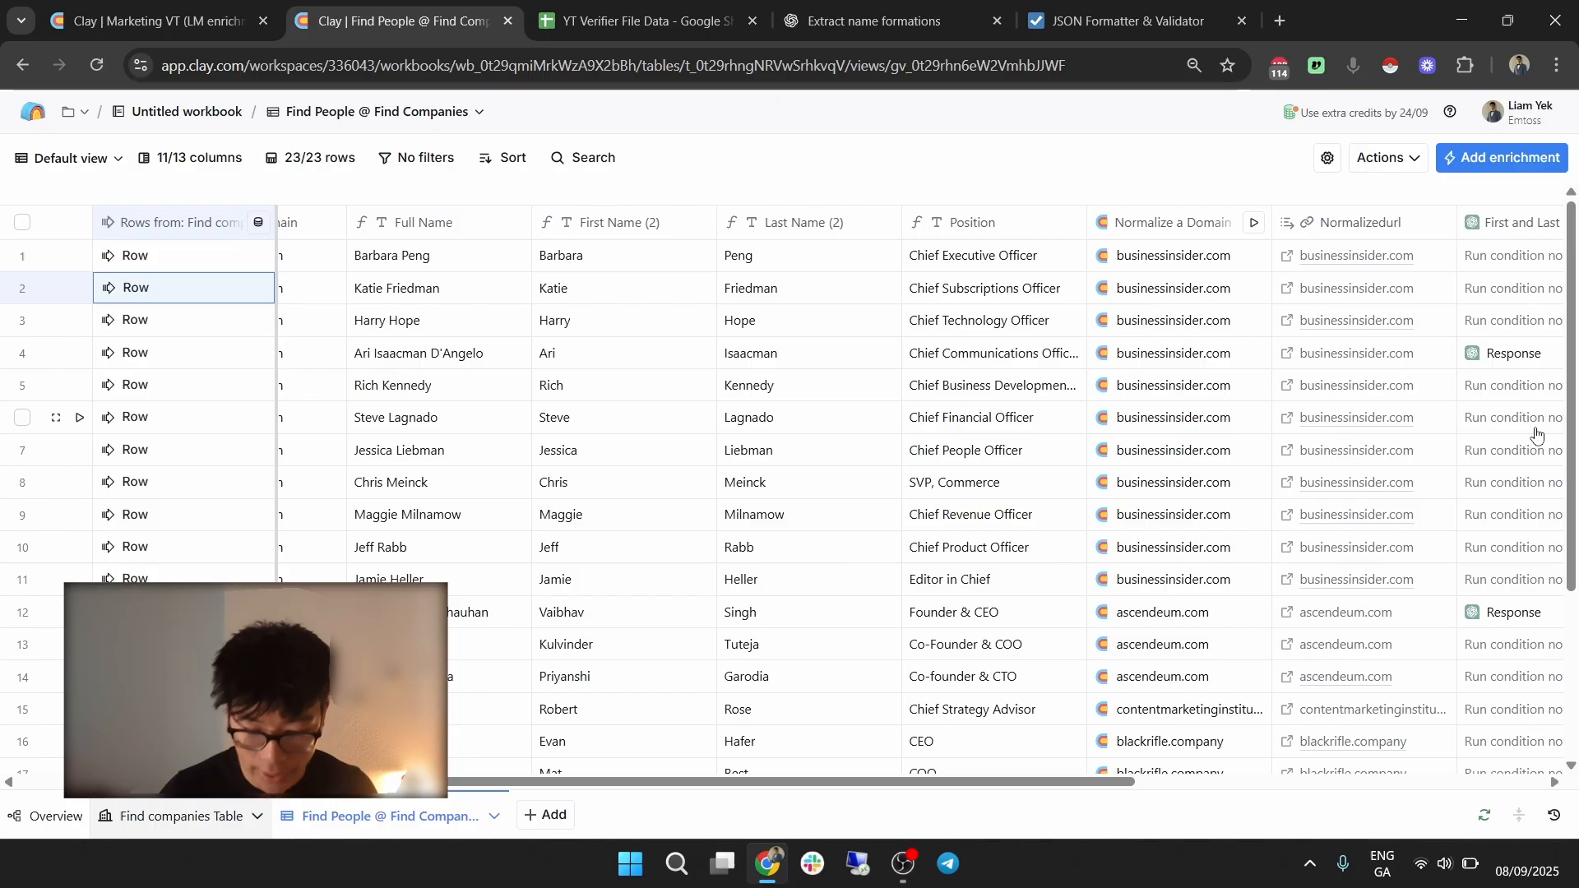
Add a merge column at the end of the table and name it "Master First Name".
drag(1102, 781, 1458, 166)
click(1452, 219)
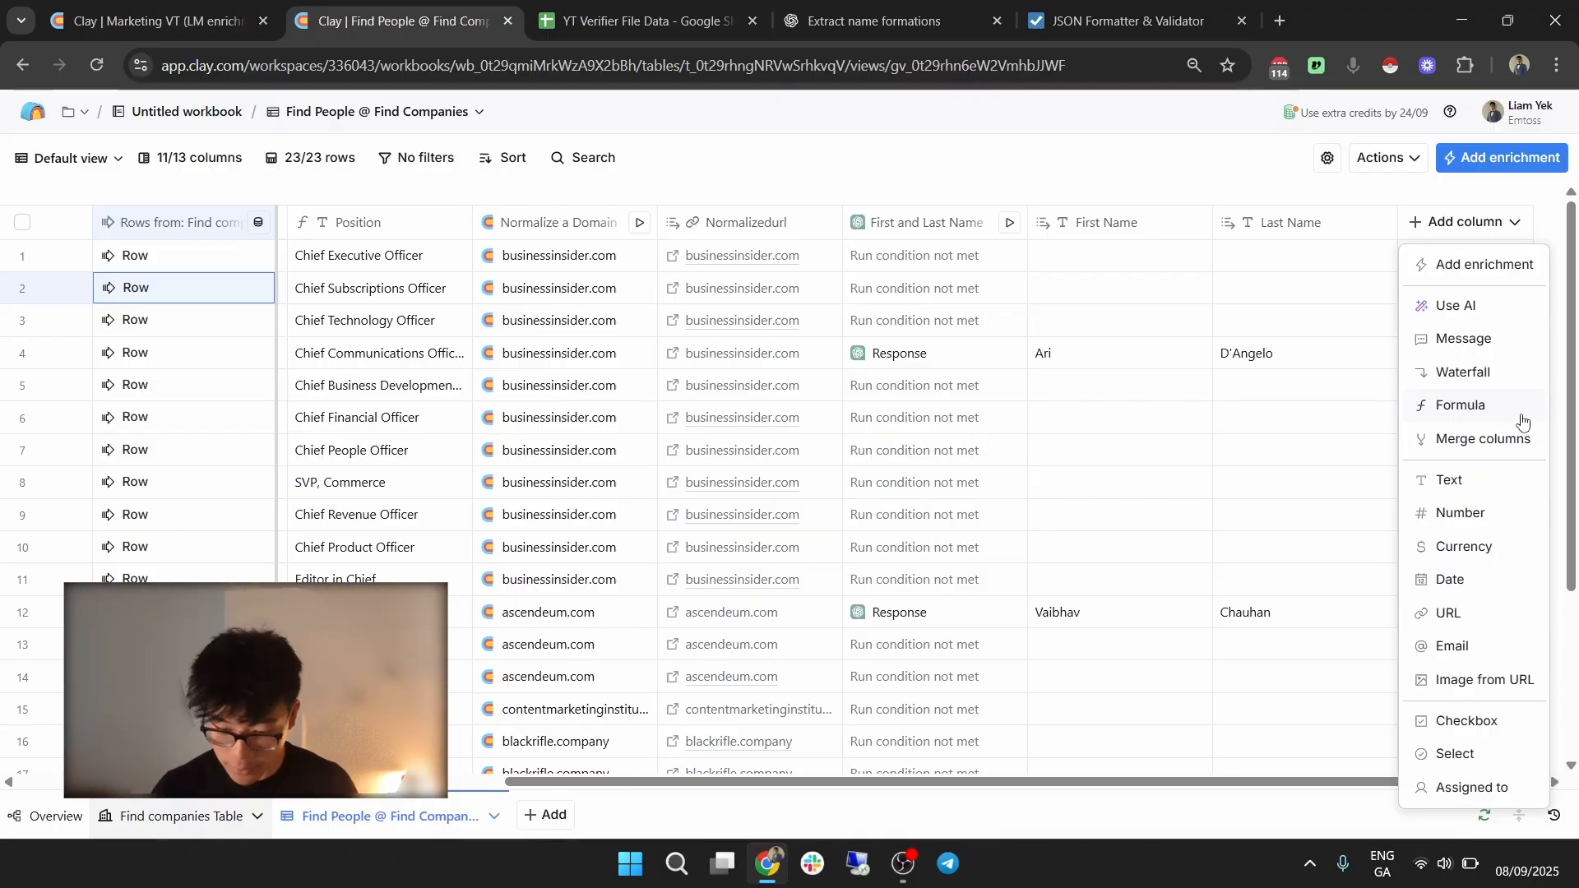
click(1477, 451)
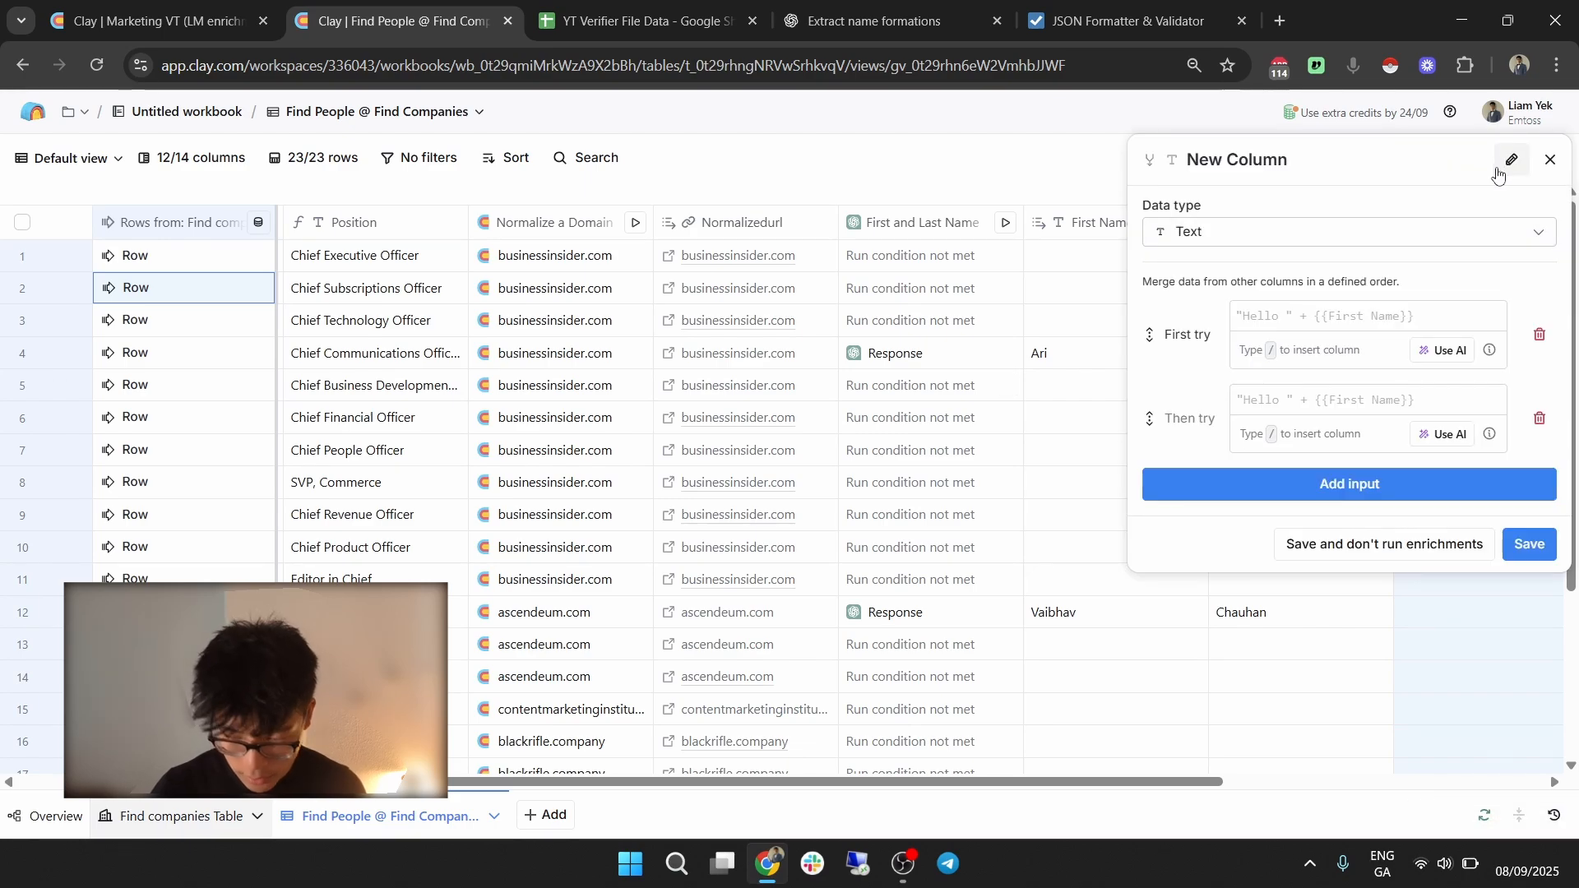
click(1498, 171)
text(M)
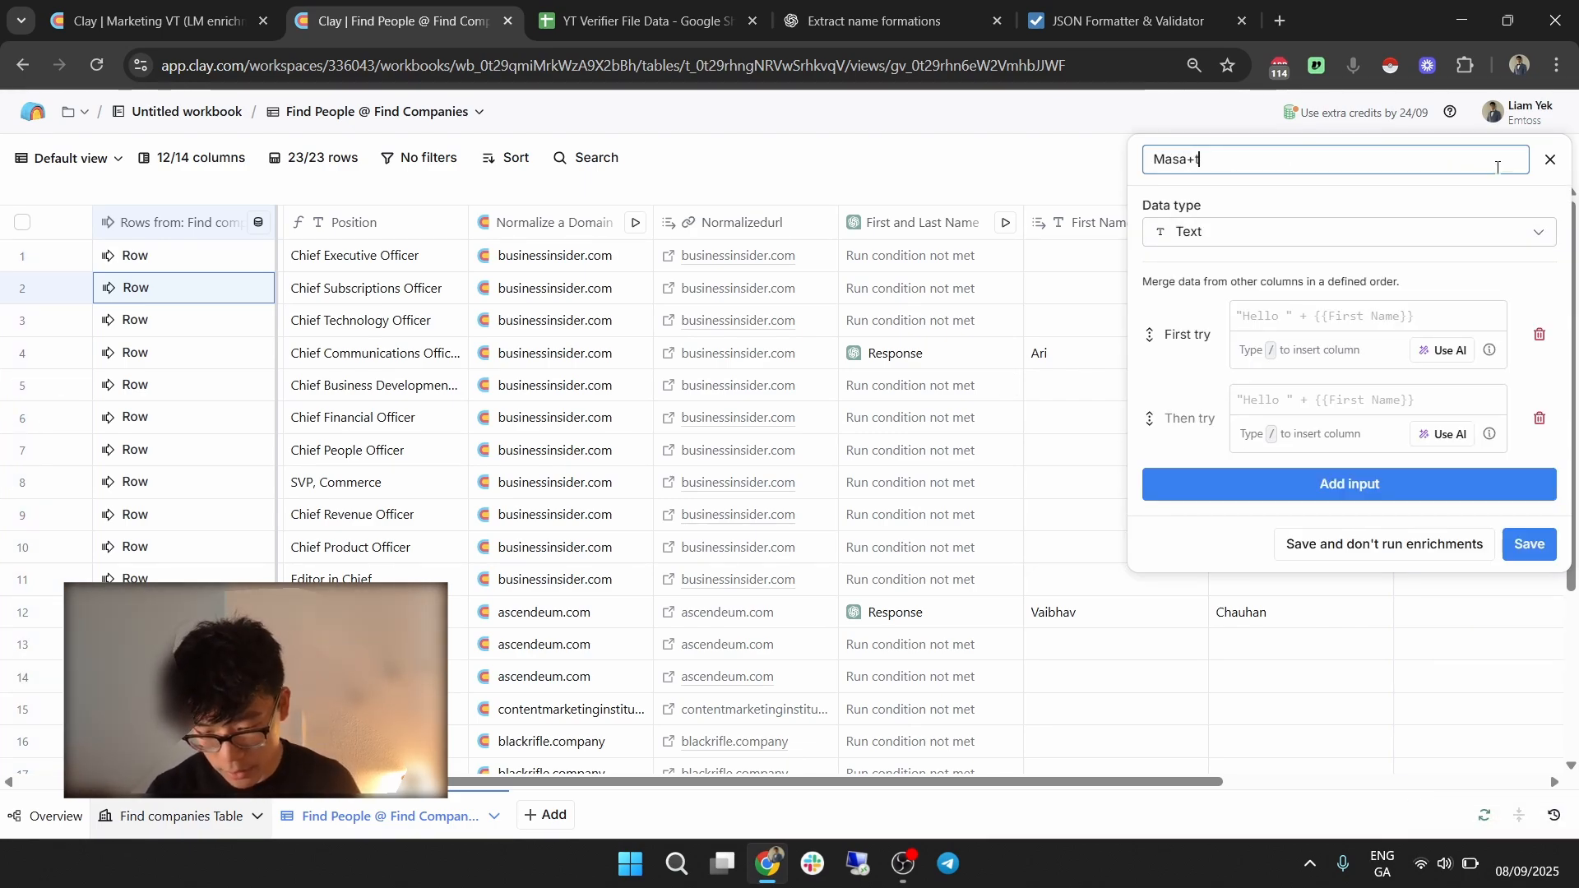
text(asa+)
key(BackSpace)
key(BackSpace)
text(ter First Name)
Set the merge column to try First Name first and fall back to First Name (2), and save it.
click(1324, 316)
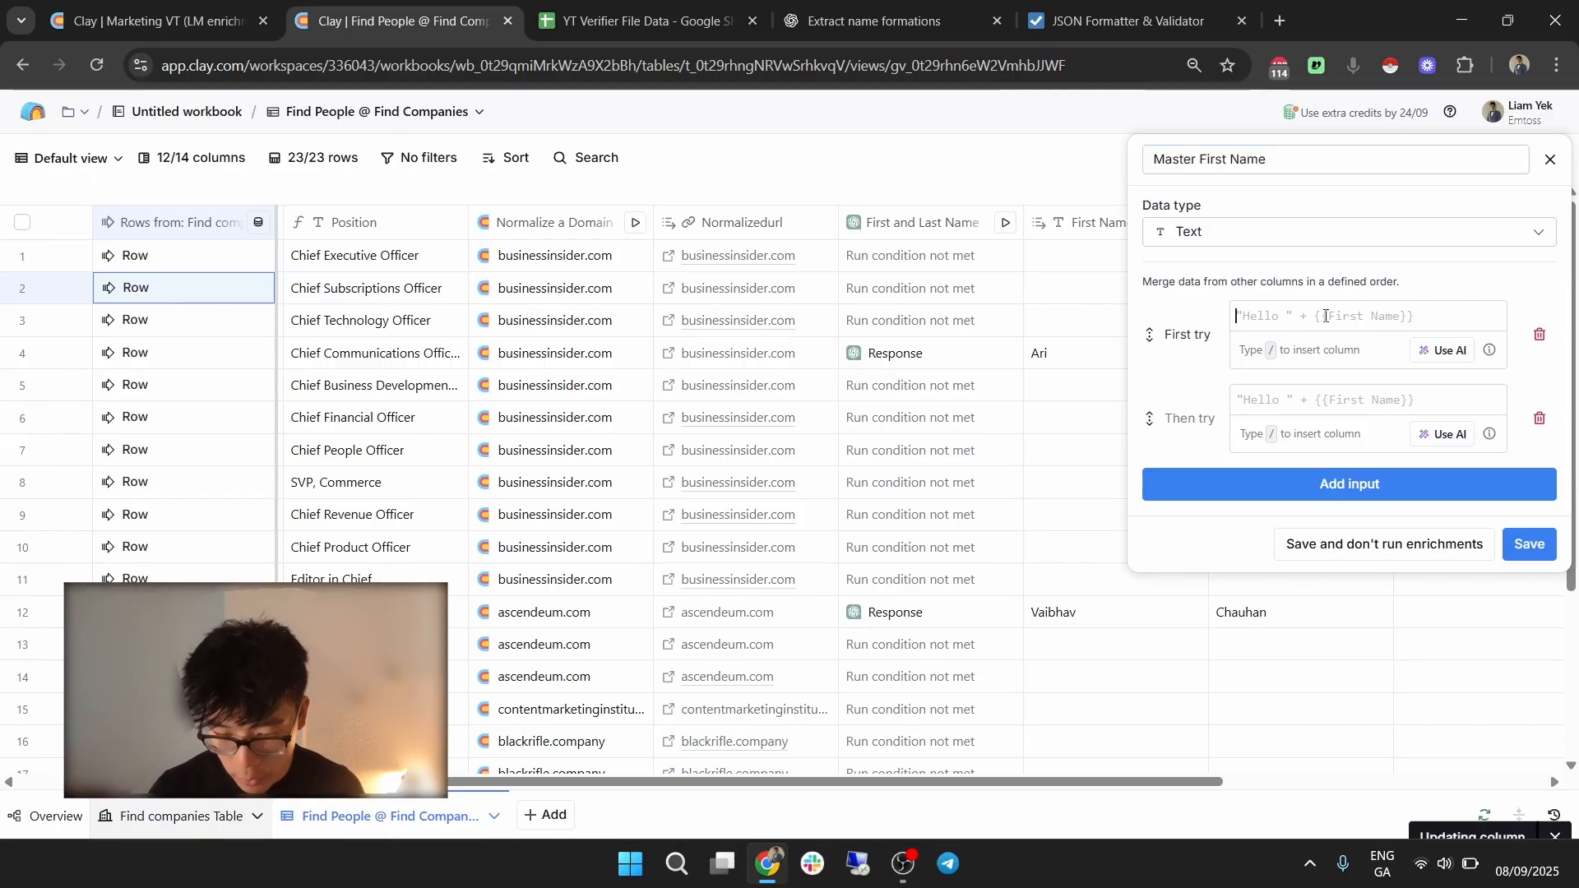
scroll(848, 335, right, 1)
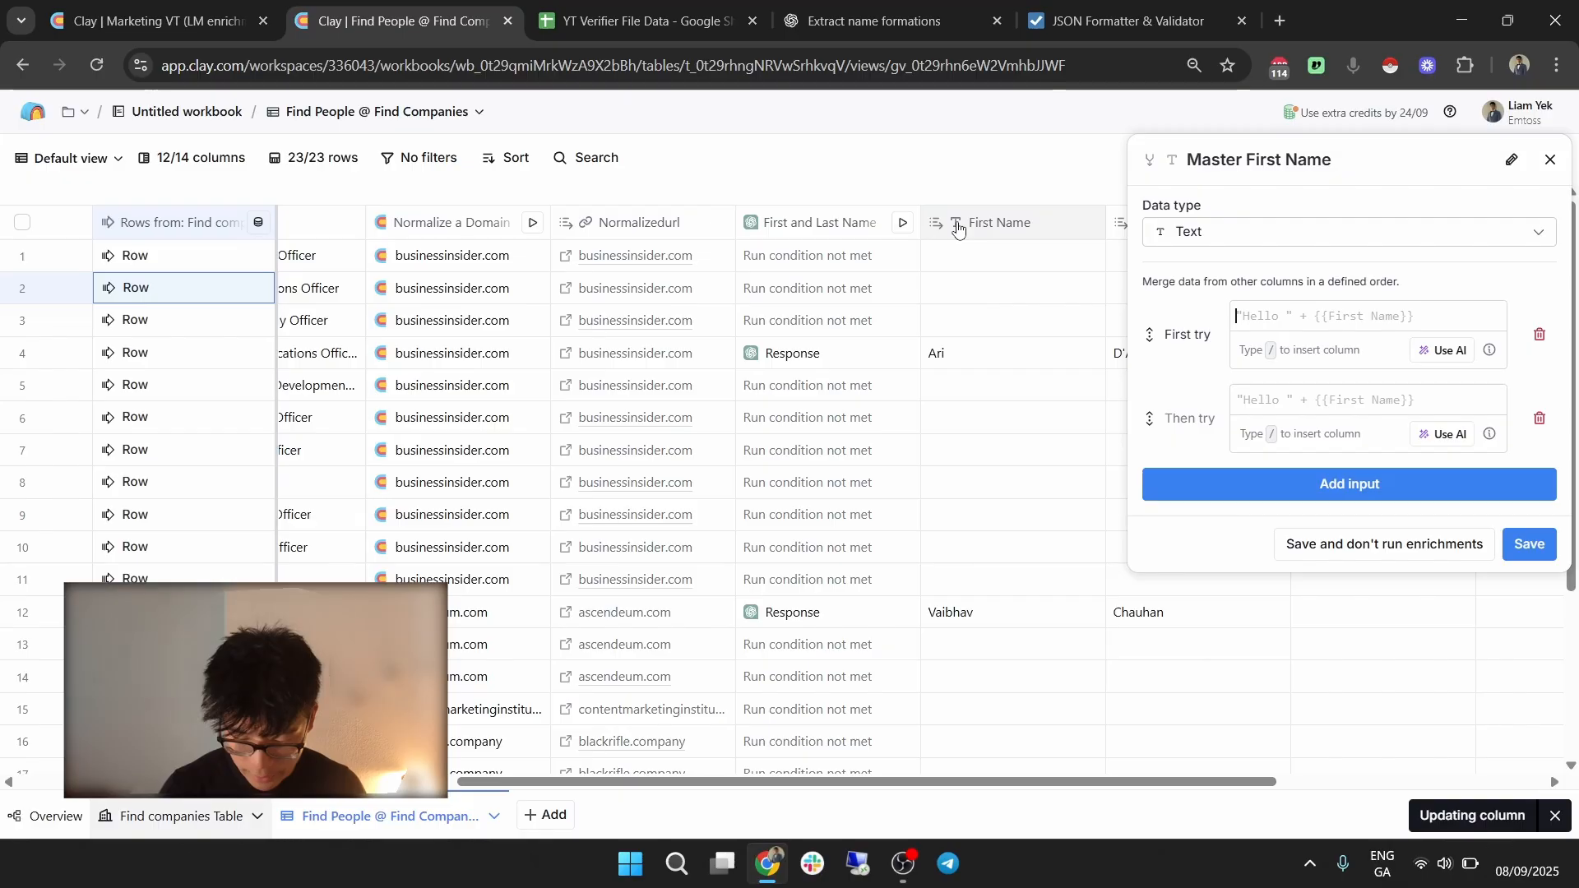
text(/fir)
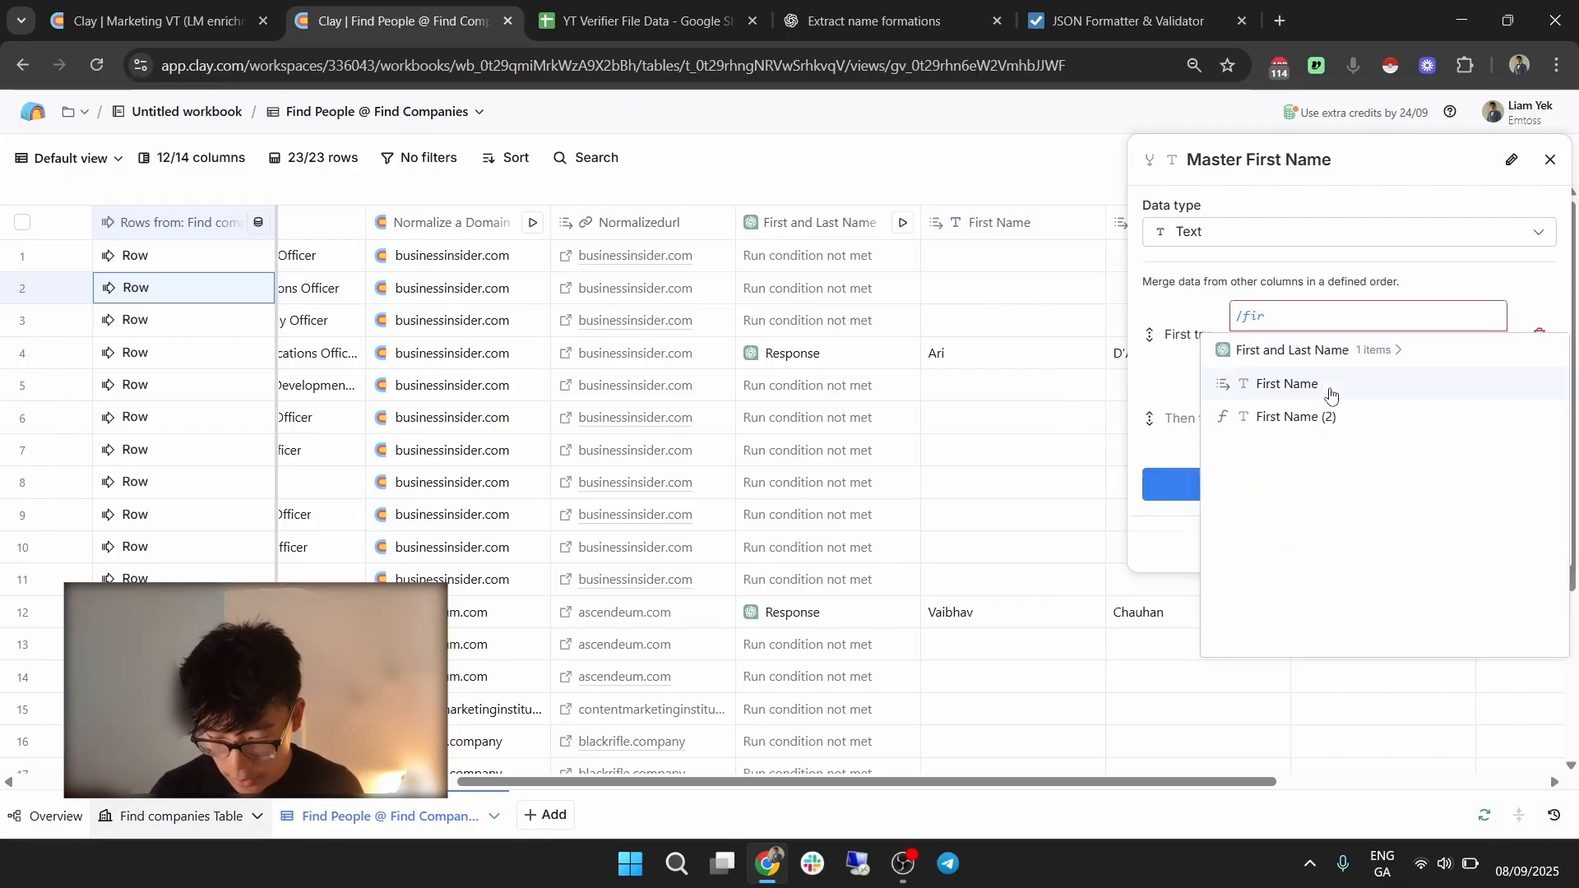
click(1320, 389)
click(1301, 403)
text(/fir)
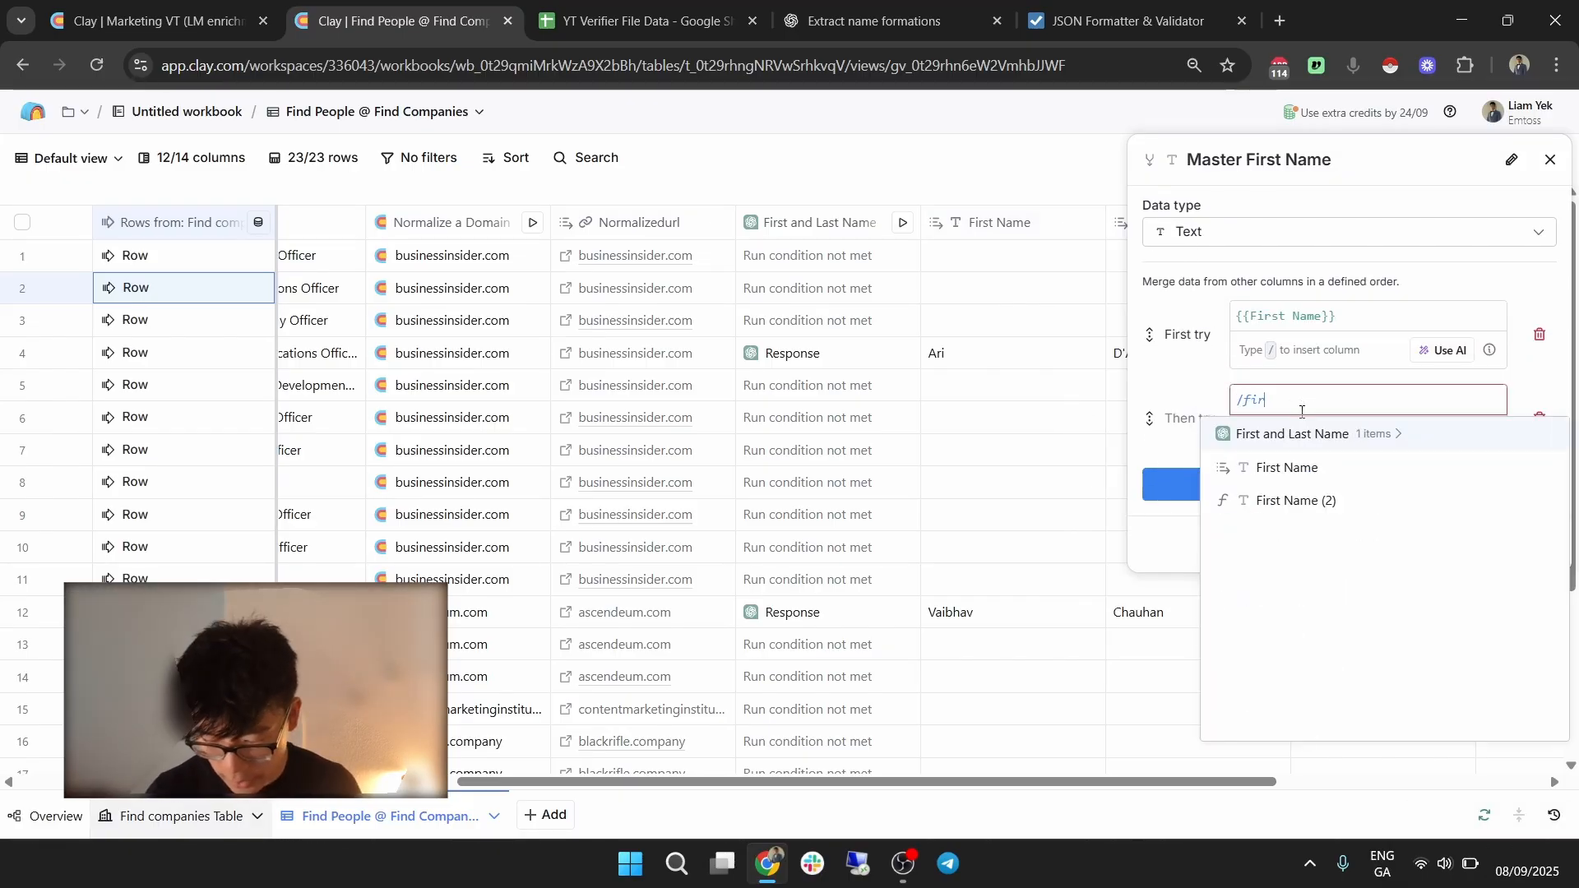
click(1325, 504)
click(1530, 546)
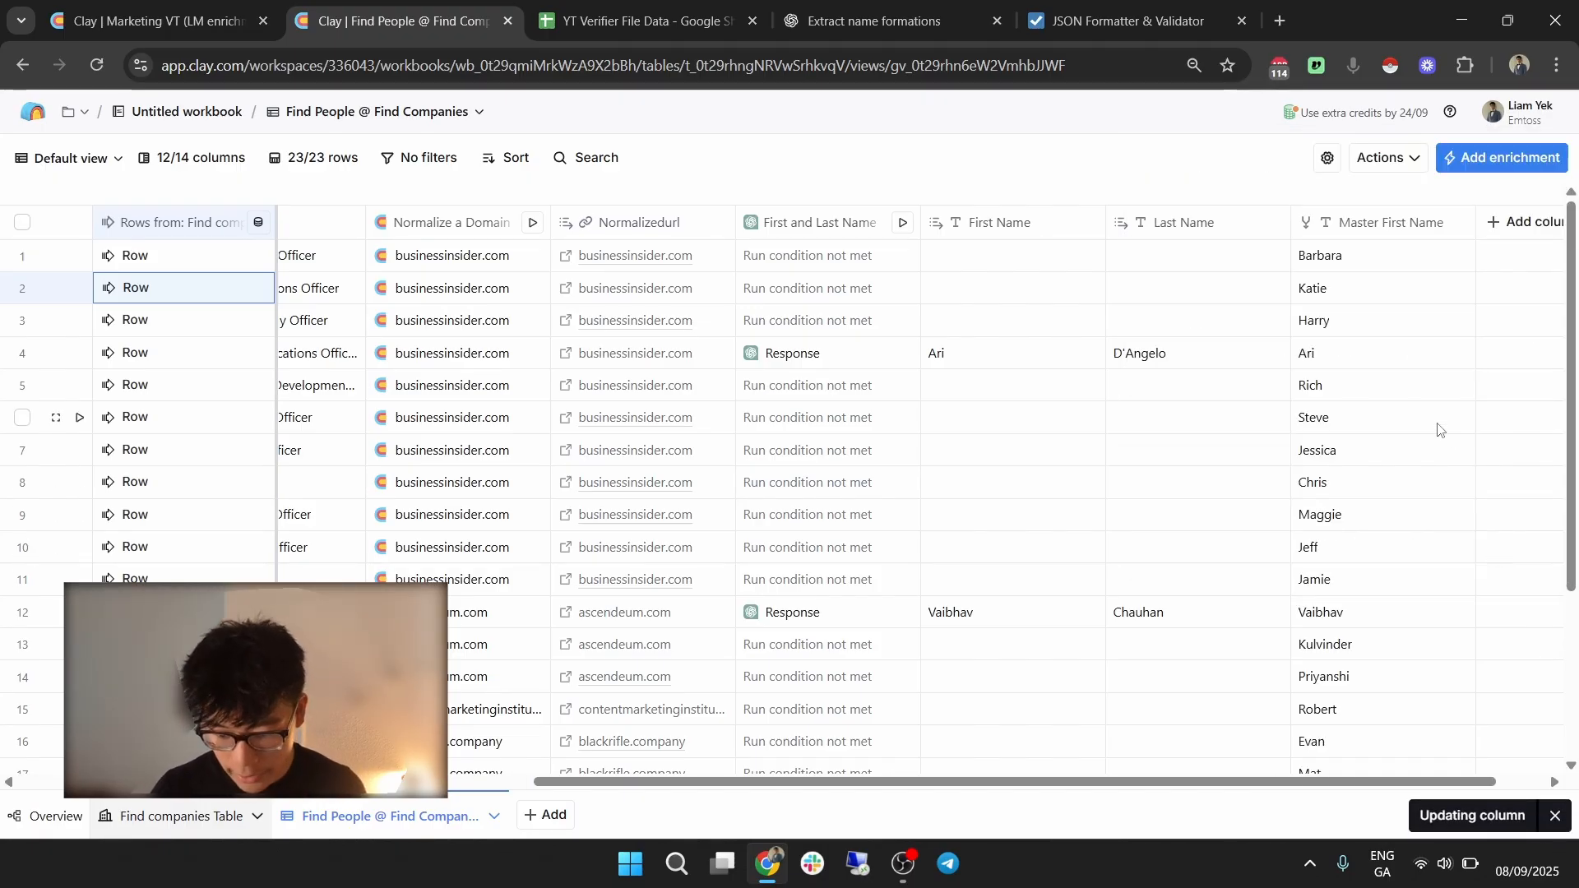
Duplicate the Master First Name column and set the copy's first merge input to Last Name.
scroll(1425, 433, right, 1)
click(1317, 228)
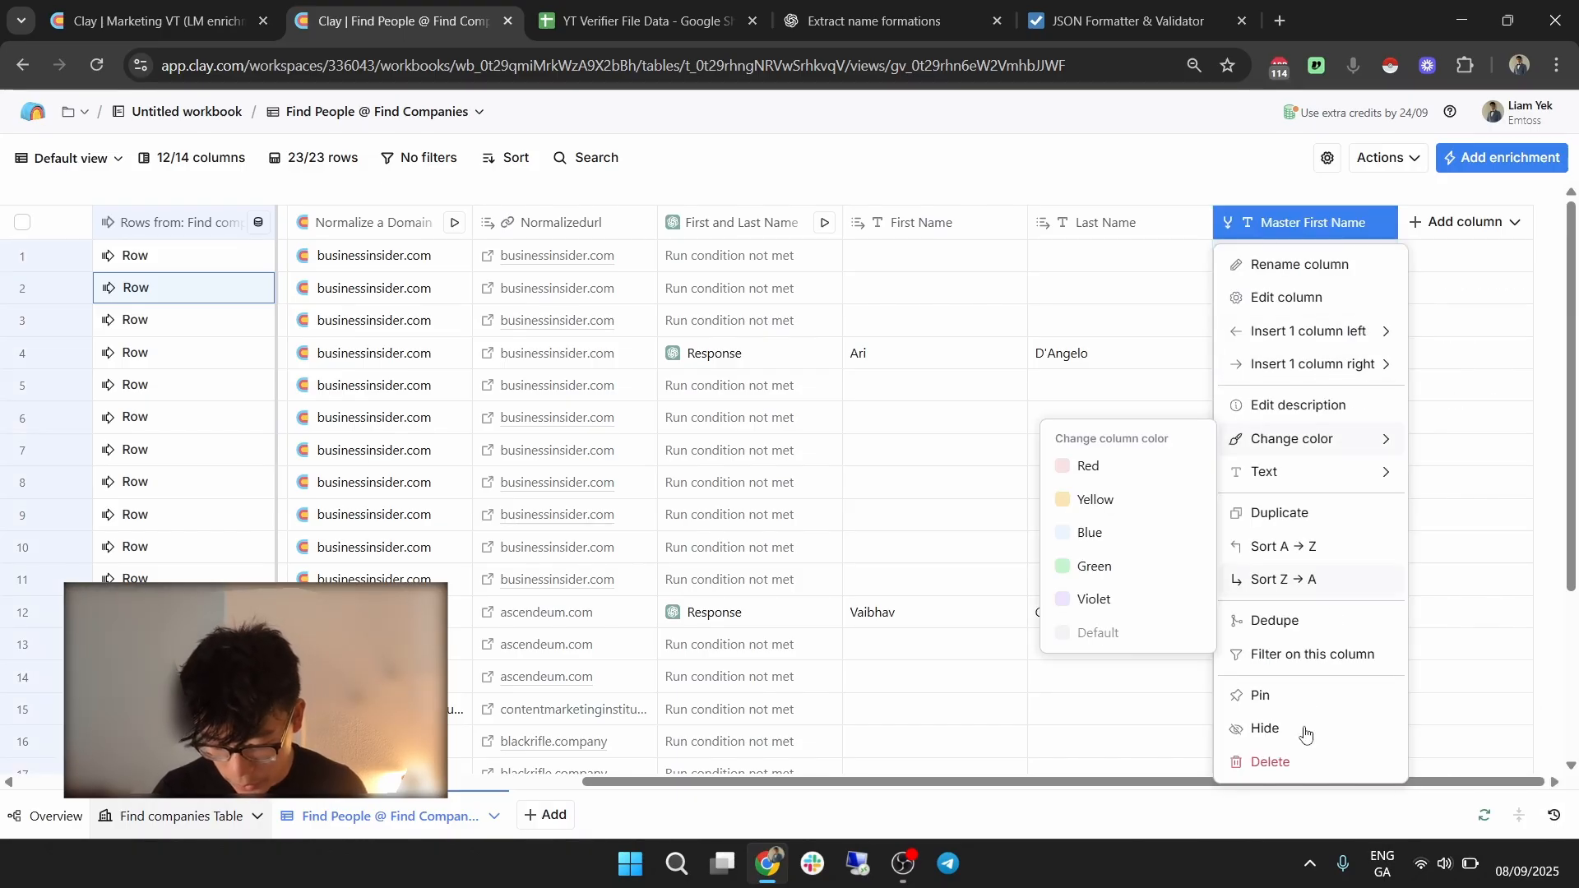
key(Escape)
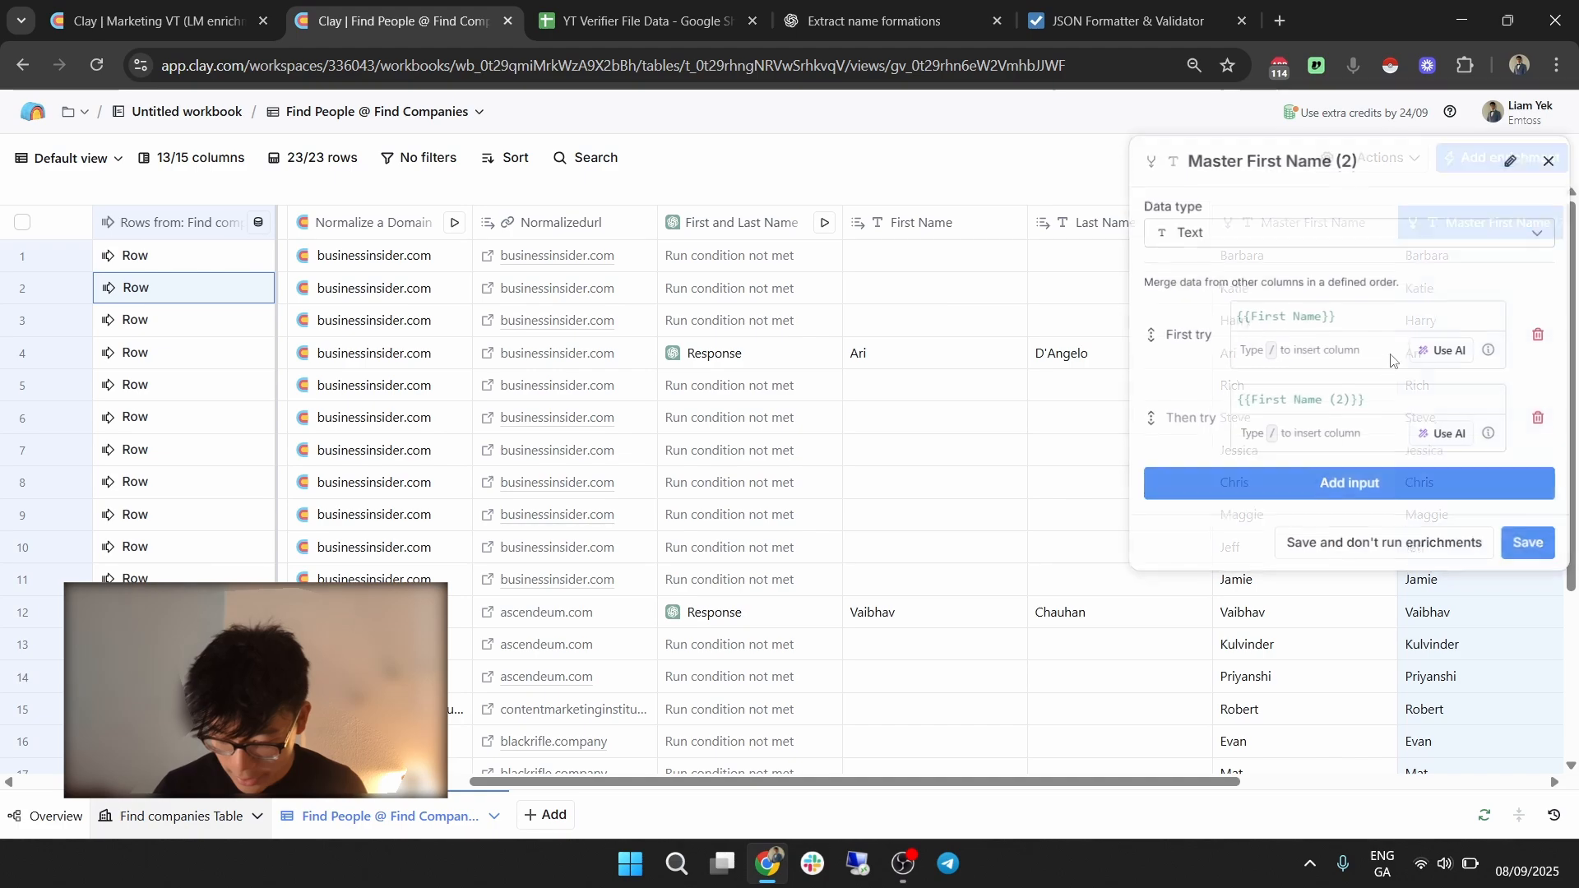
double_click(1261, 317)
text(Last)
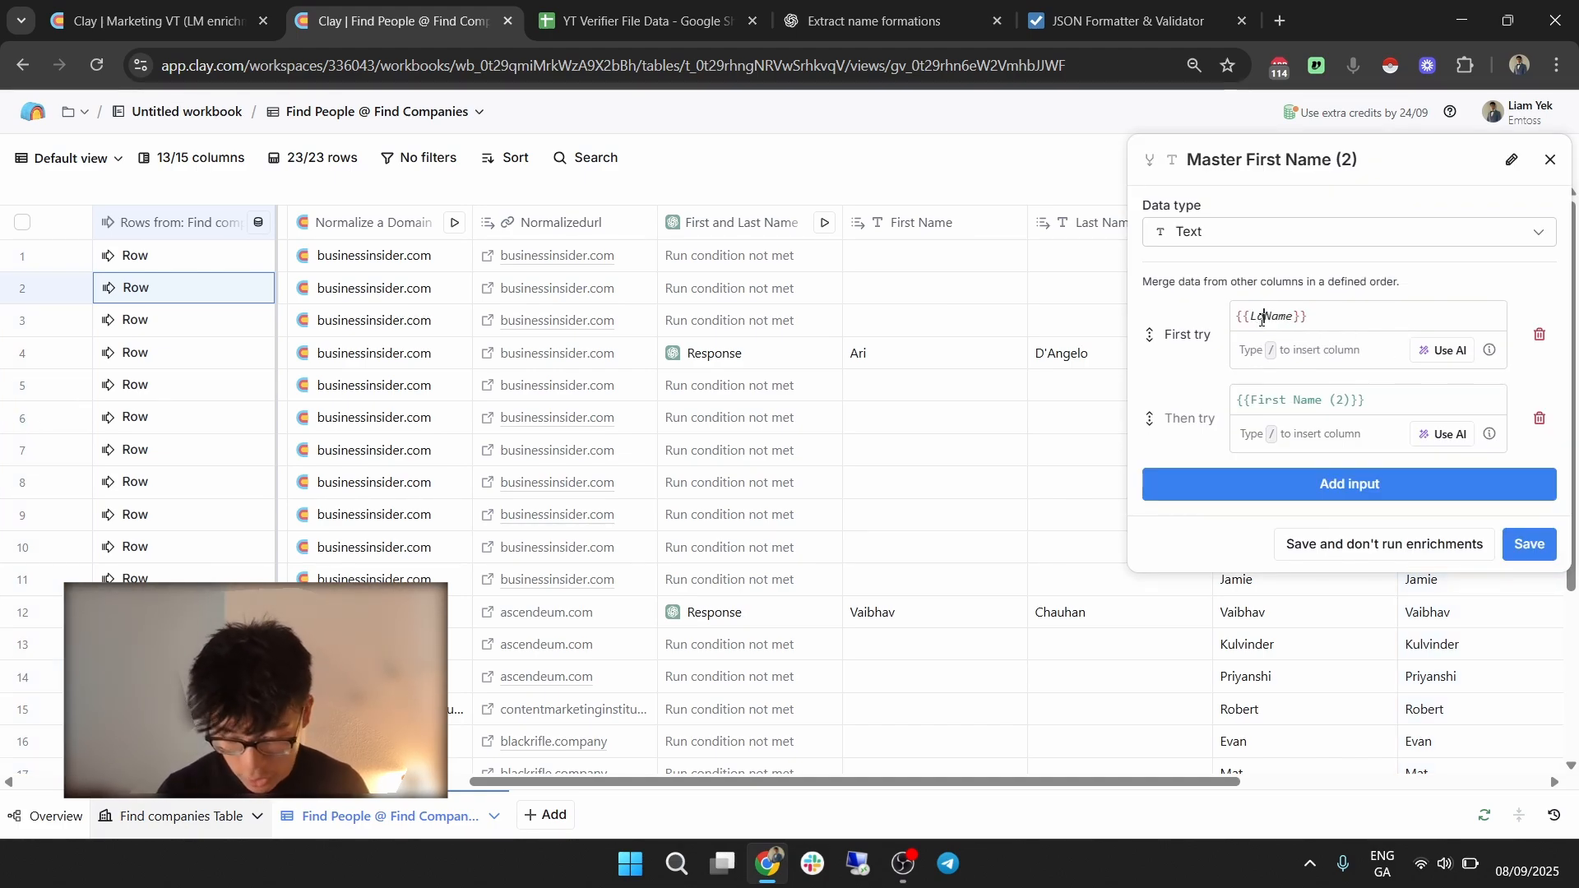
Set the duplicated merge column's fallback input to Last Name (2) and save the column.
click(1346, 402)
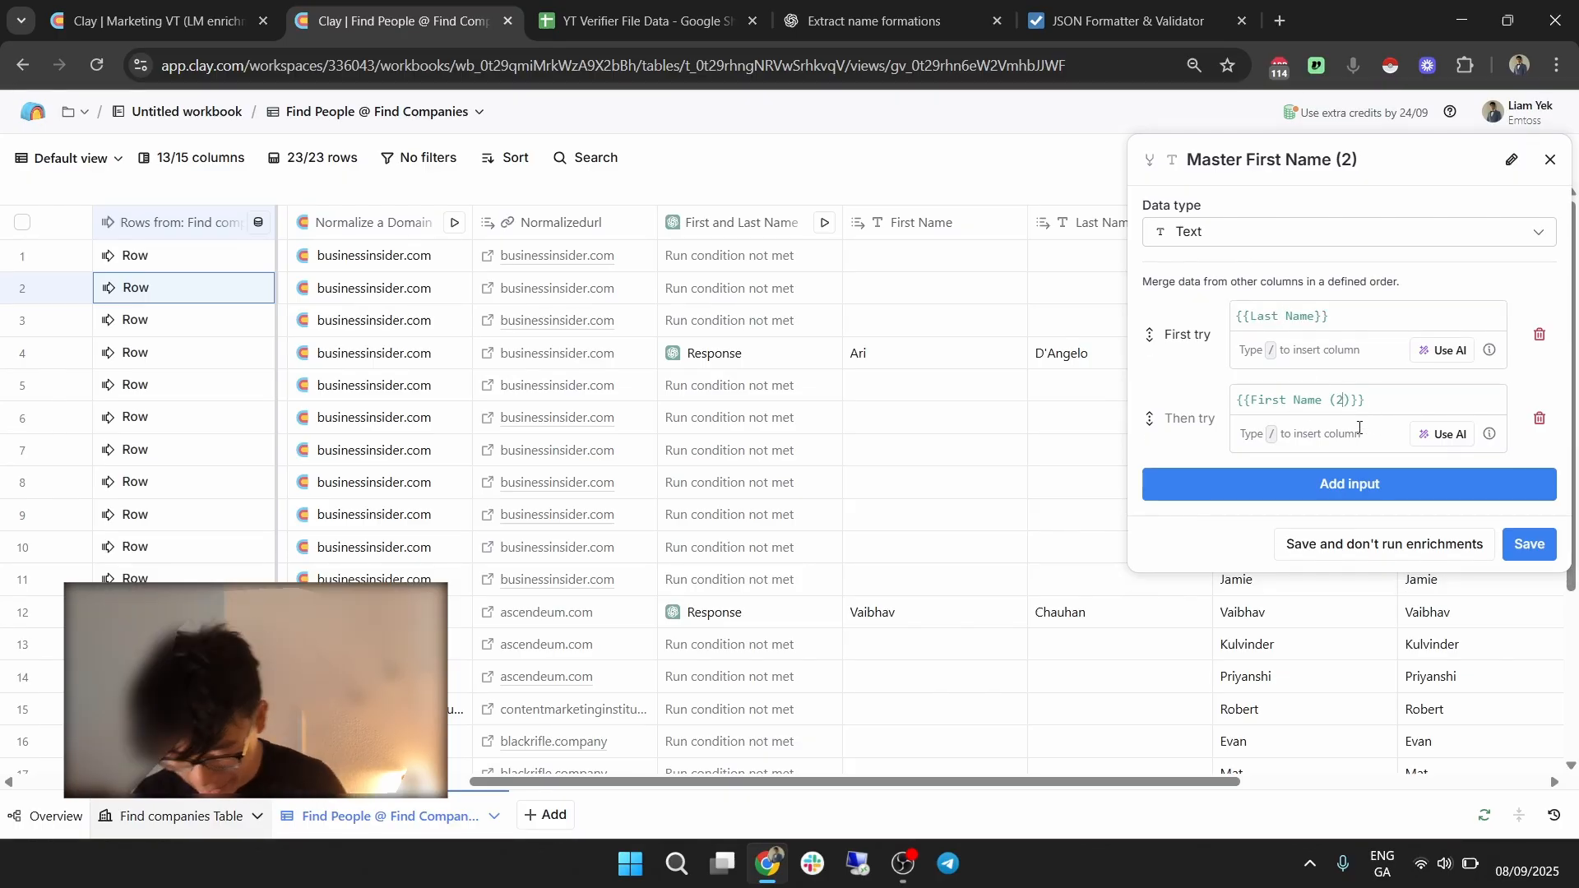
key(BackSpace)
text(1)
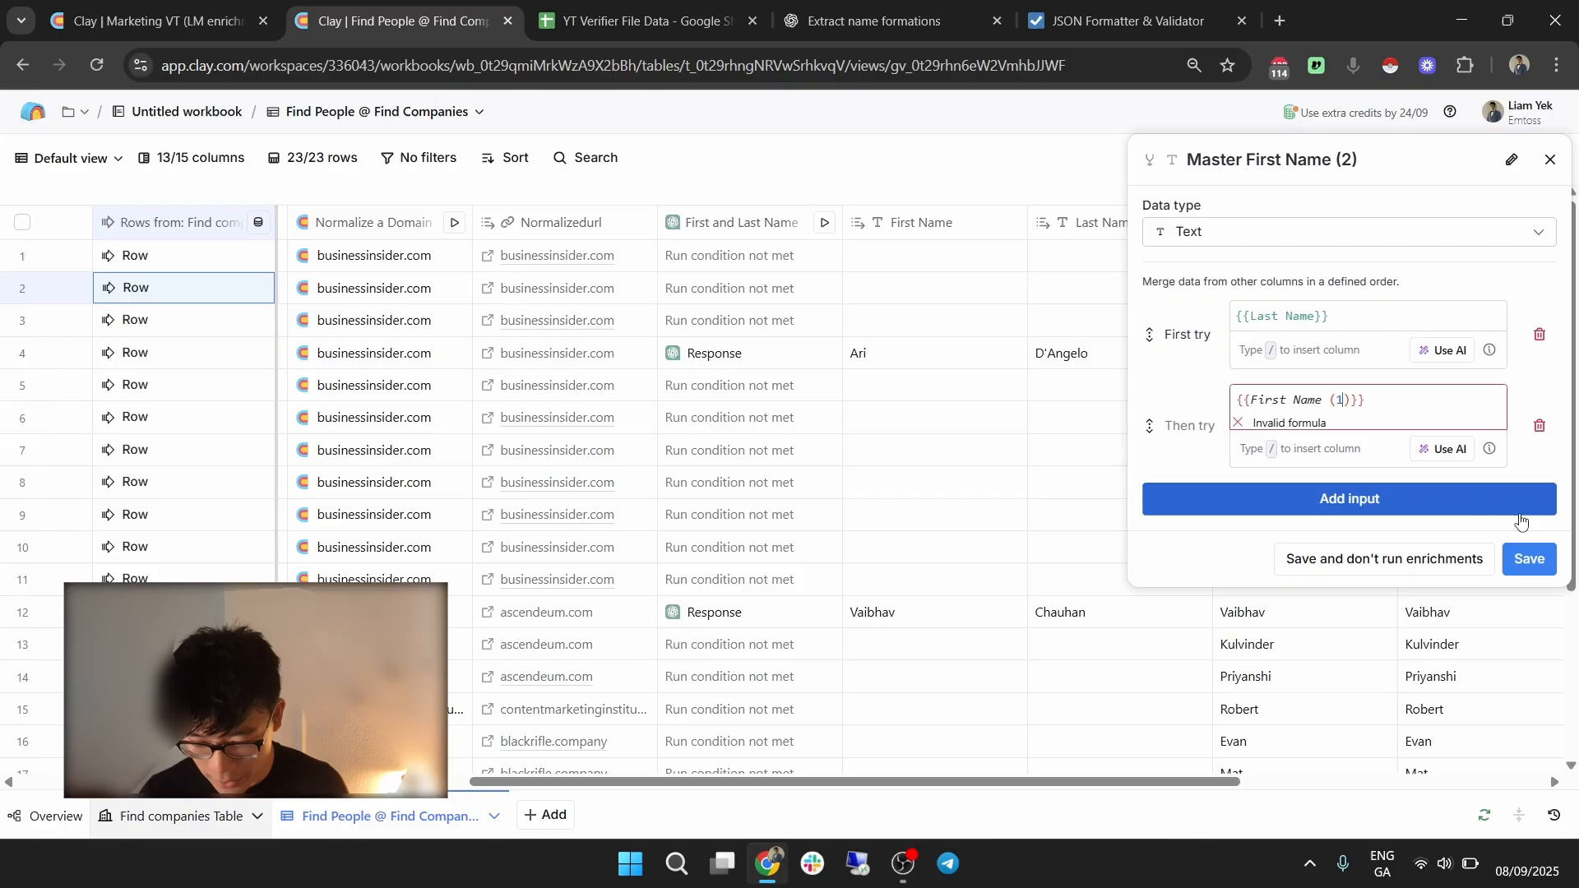
double_click(1262, 400)
text(Last)
scroll(1021, 356, right, 2)
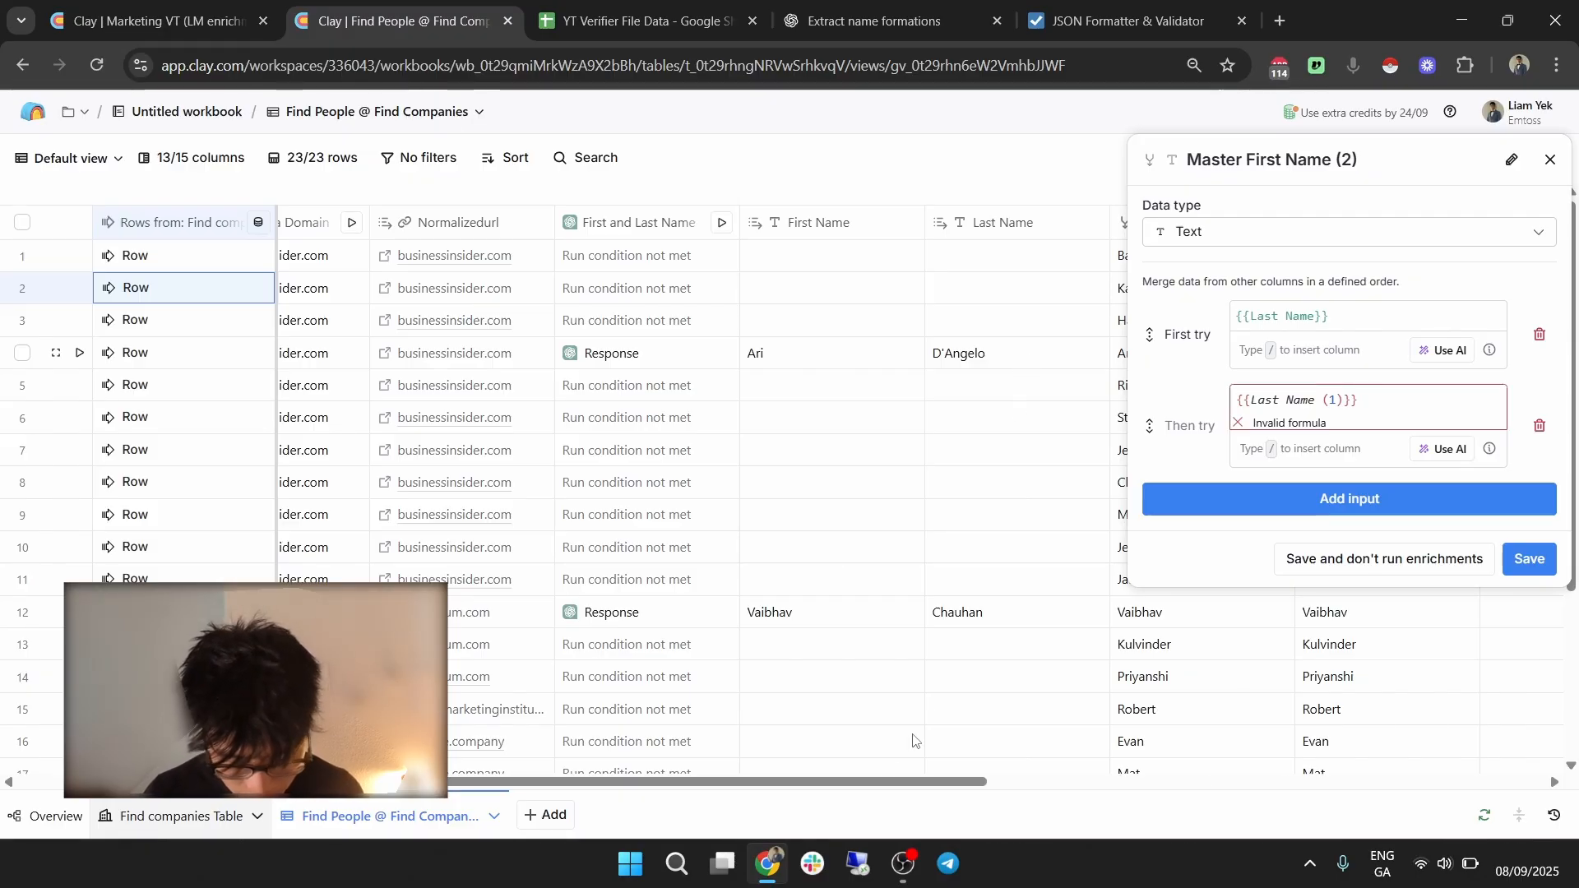
drag(882, 790, 633, 789)
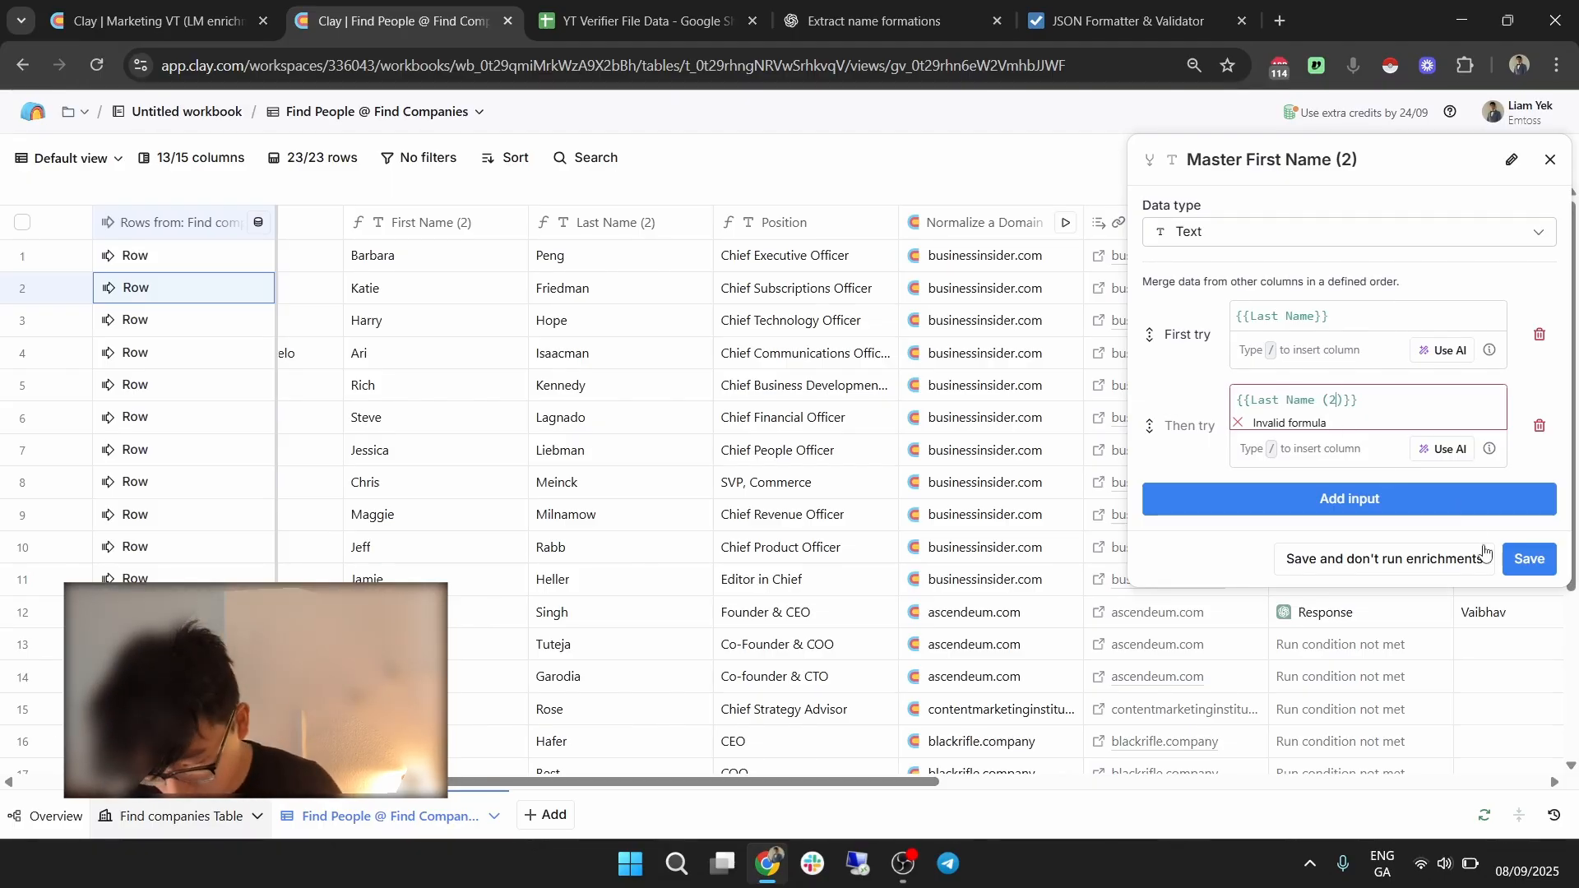
key(BackSpace)
text(2)
click(1527, 545)
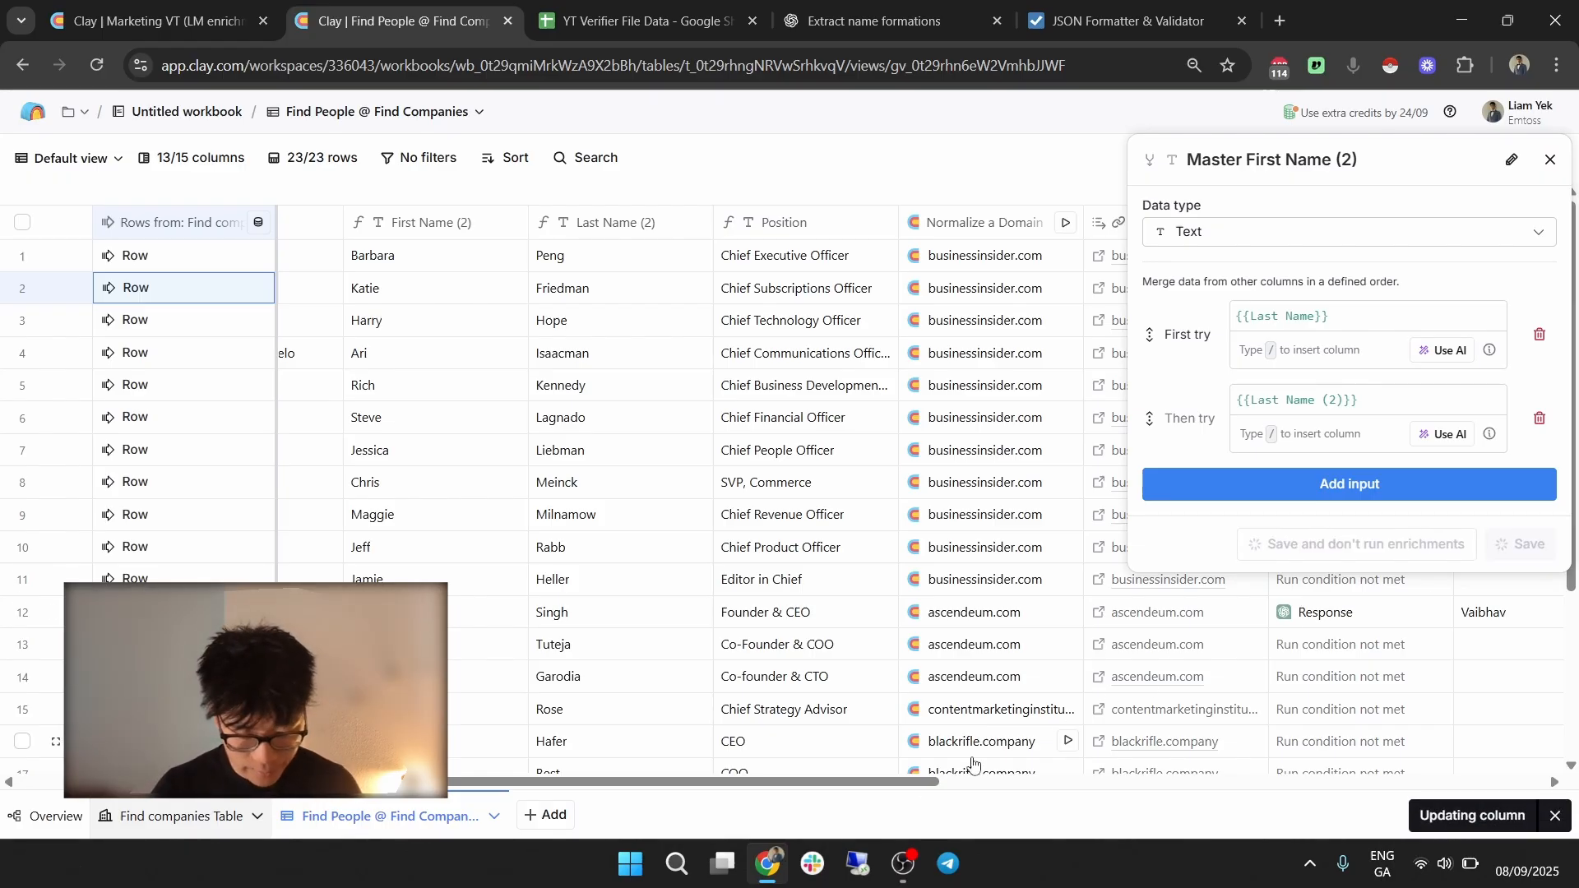
Rename the duplicated merge column as "Master Last Name".
drag(917, 791, 1261, 789)
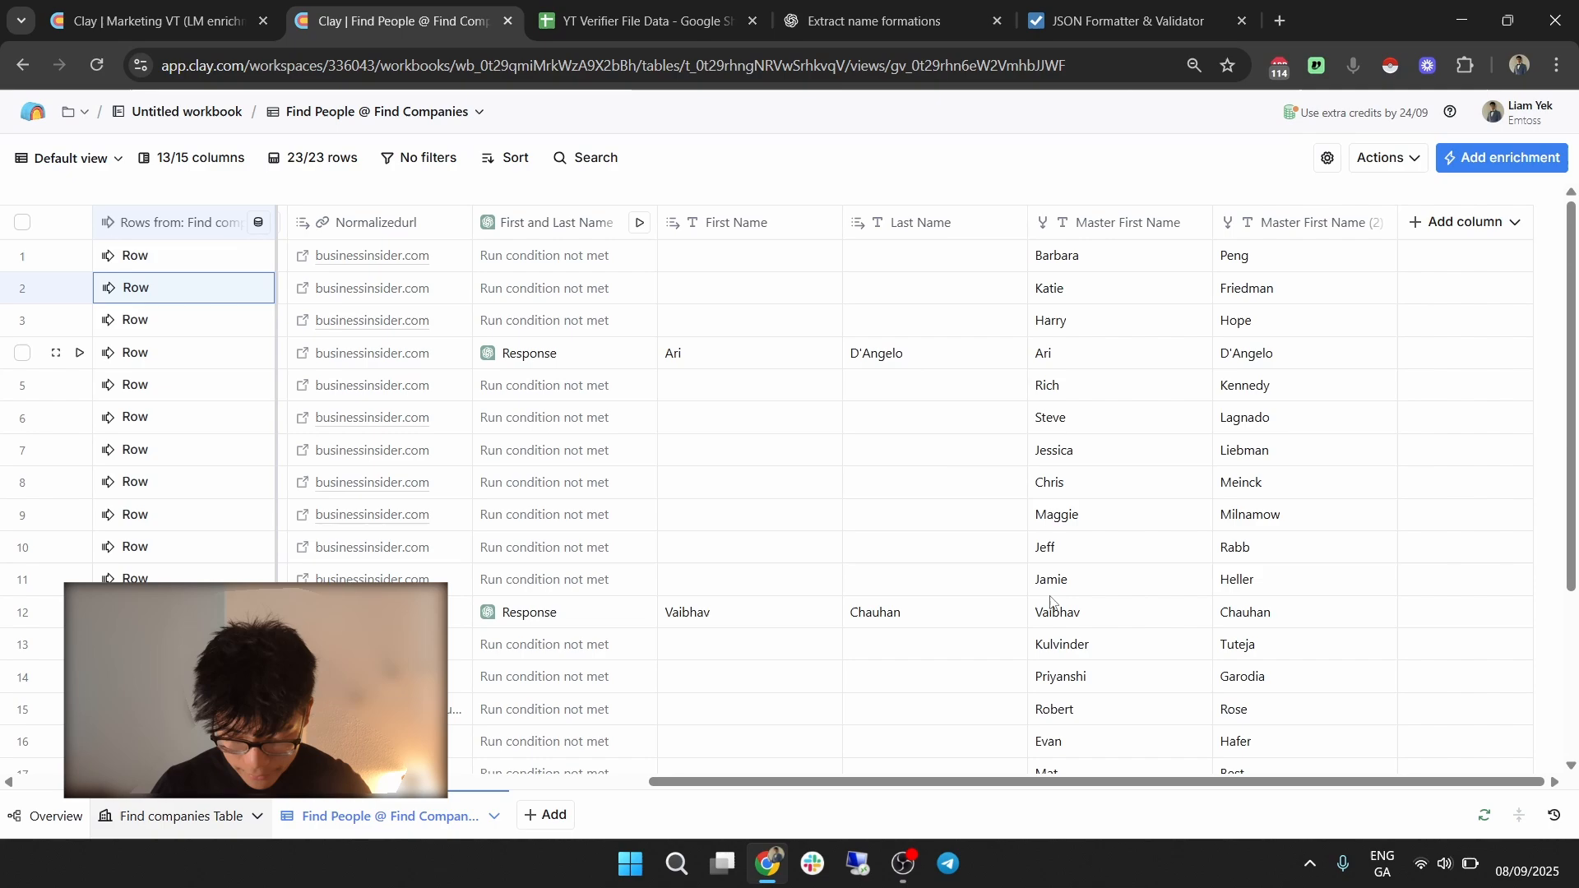
scroll(1218, 576, down, 3)
scroll(1259, 601, up, 3)
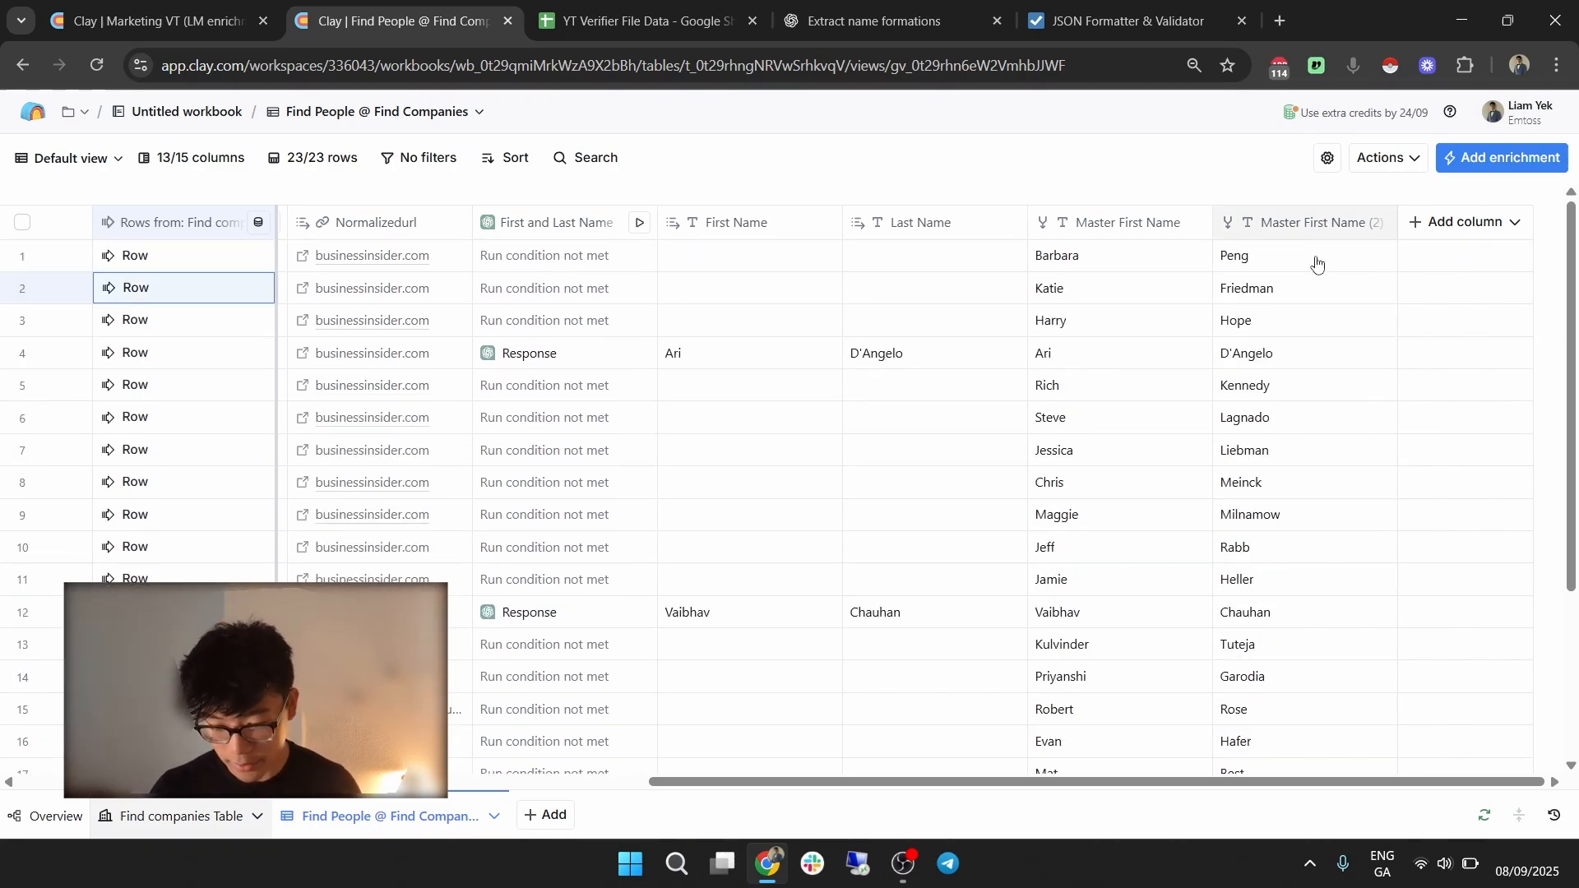
click(1316, 223)
click(1316, 263)
text(M)
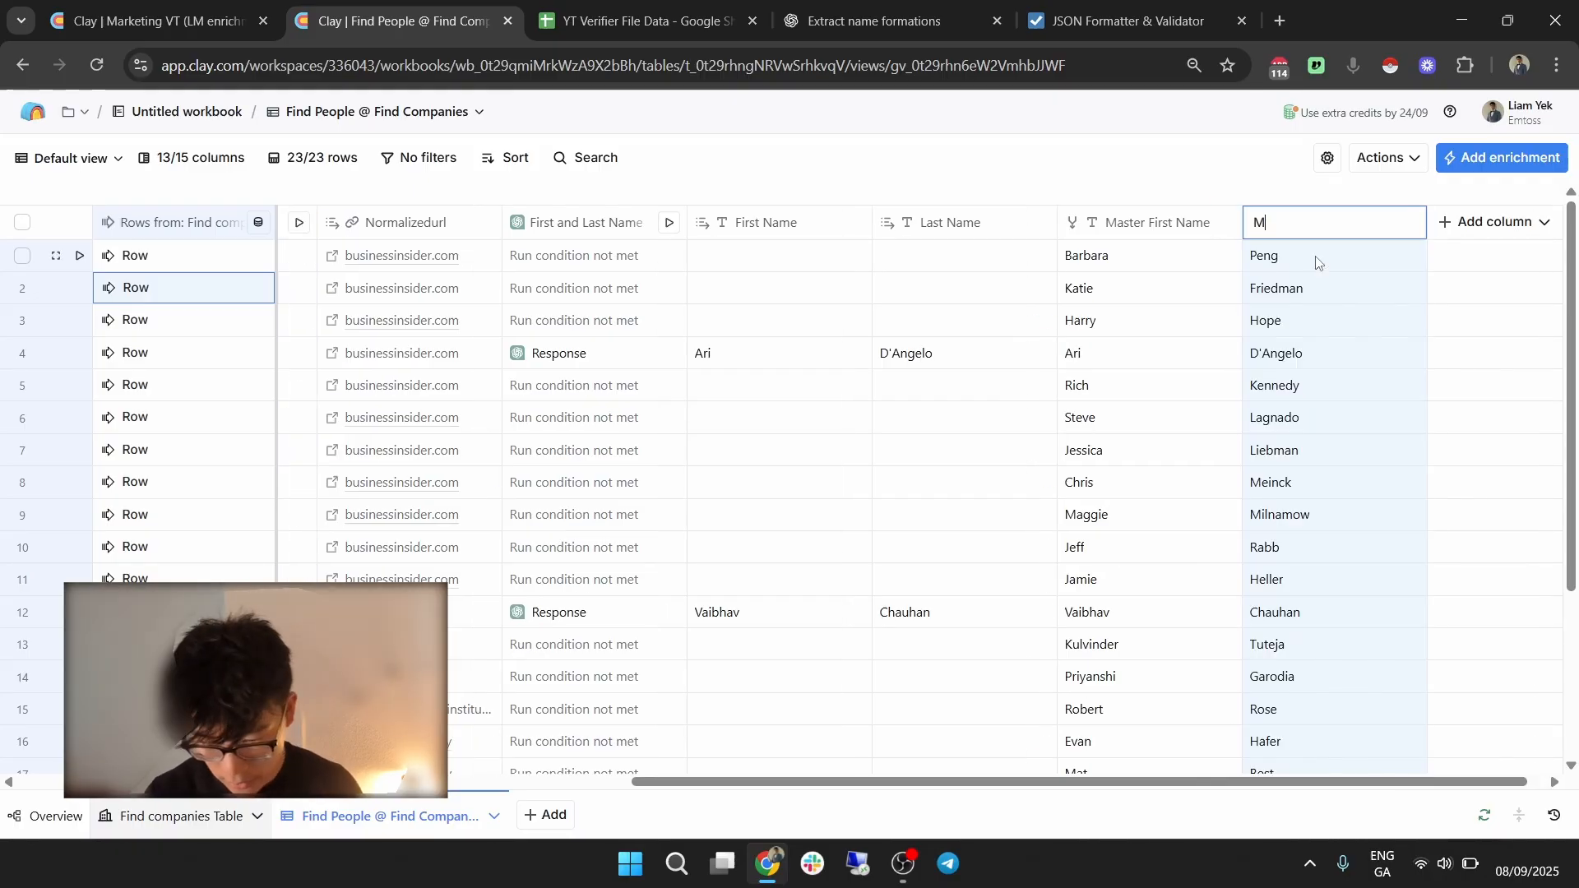
text(aster Last Name)
key(Return)
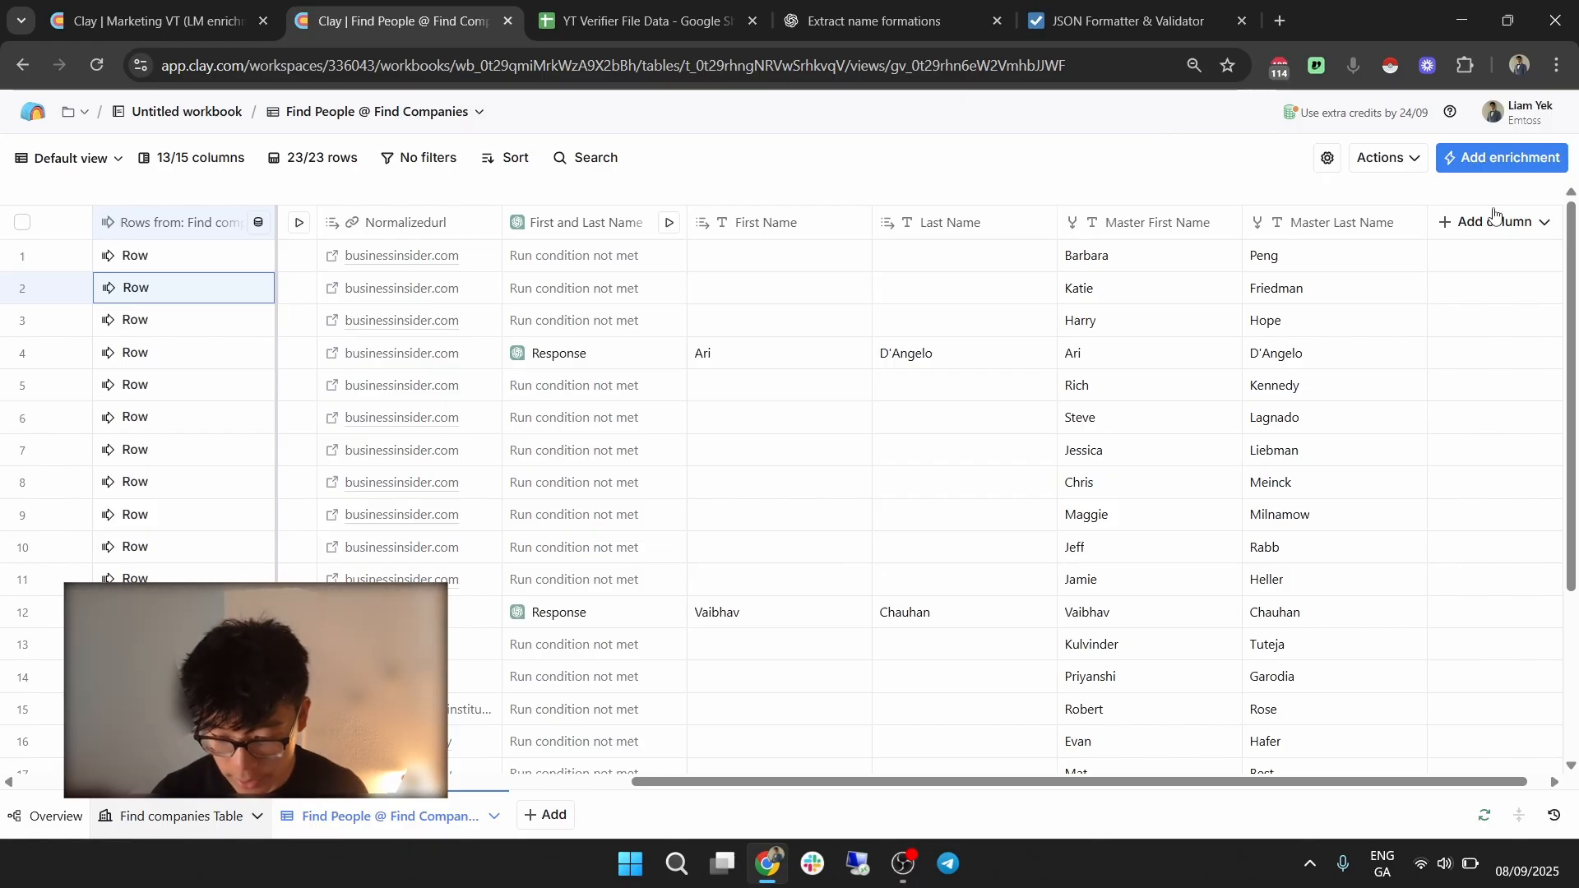
click(1529, 220)
click(1478, 263)
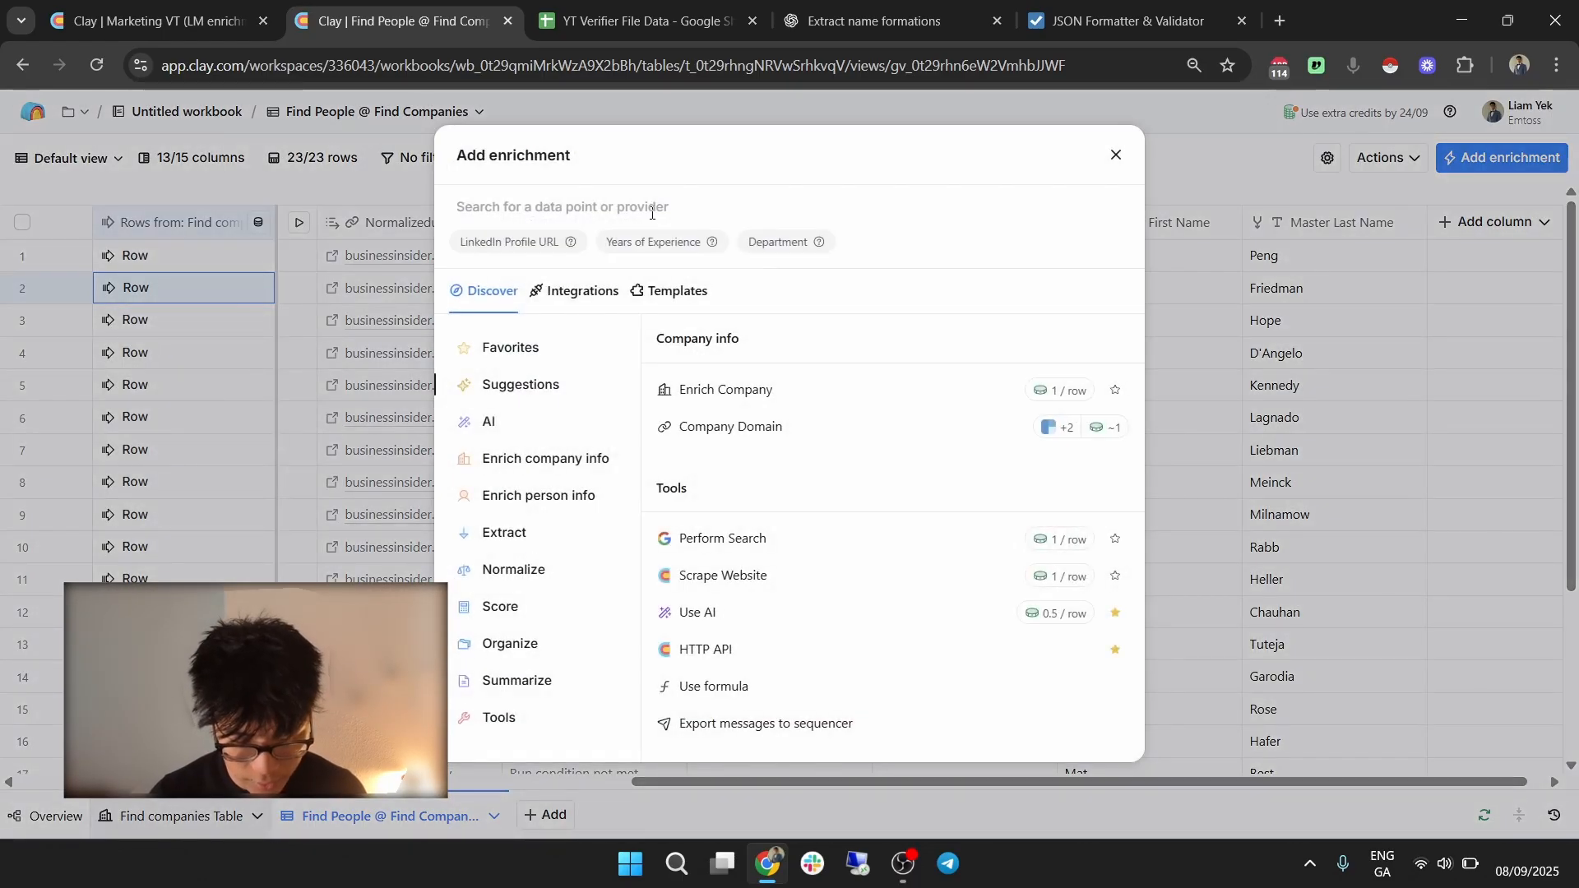
click(1115, 155)
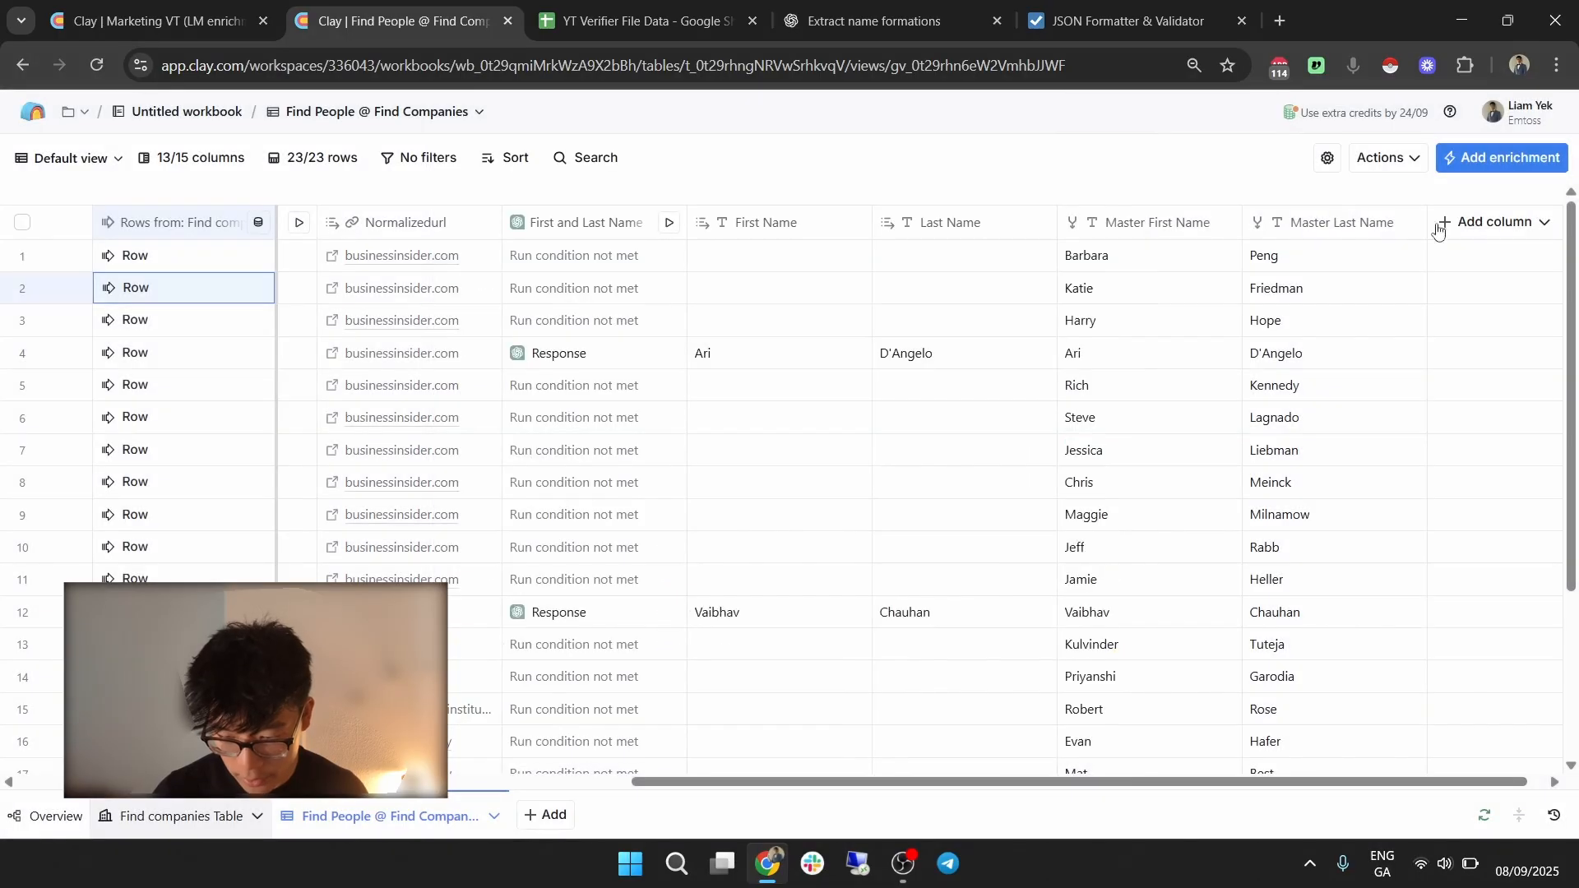
Start a new formula column, and copy the email-permutation formula from the Formula column of the Marketing VT (LM enrichment) table.
click(1481, 224)
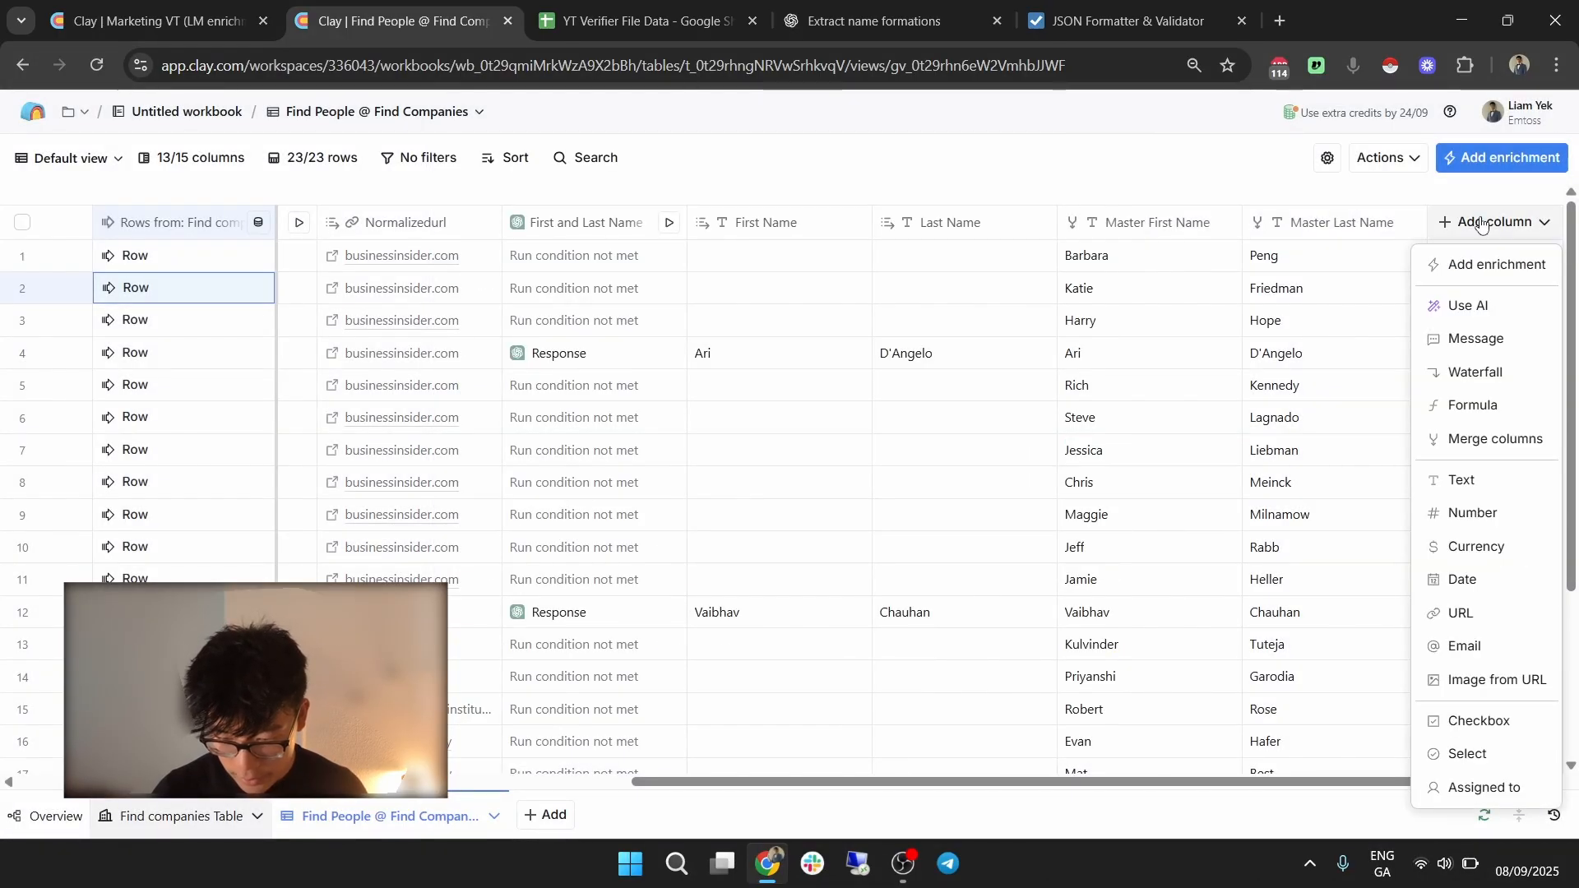
click(1500, 402)
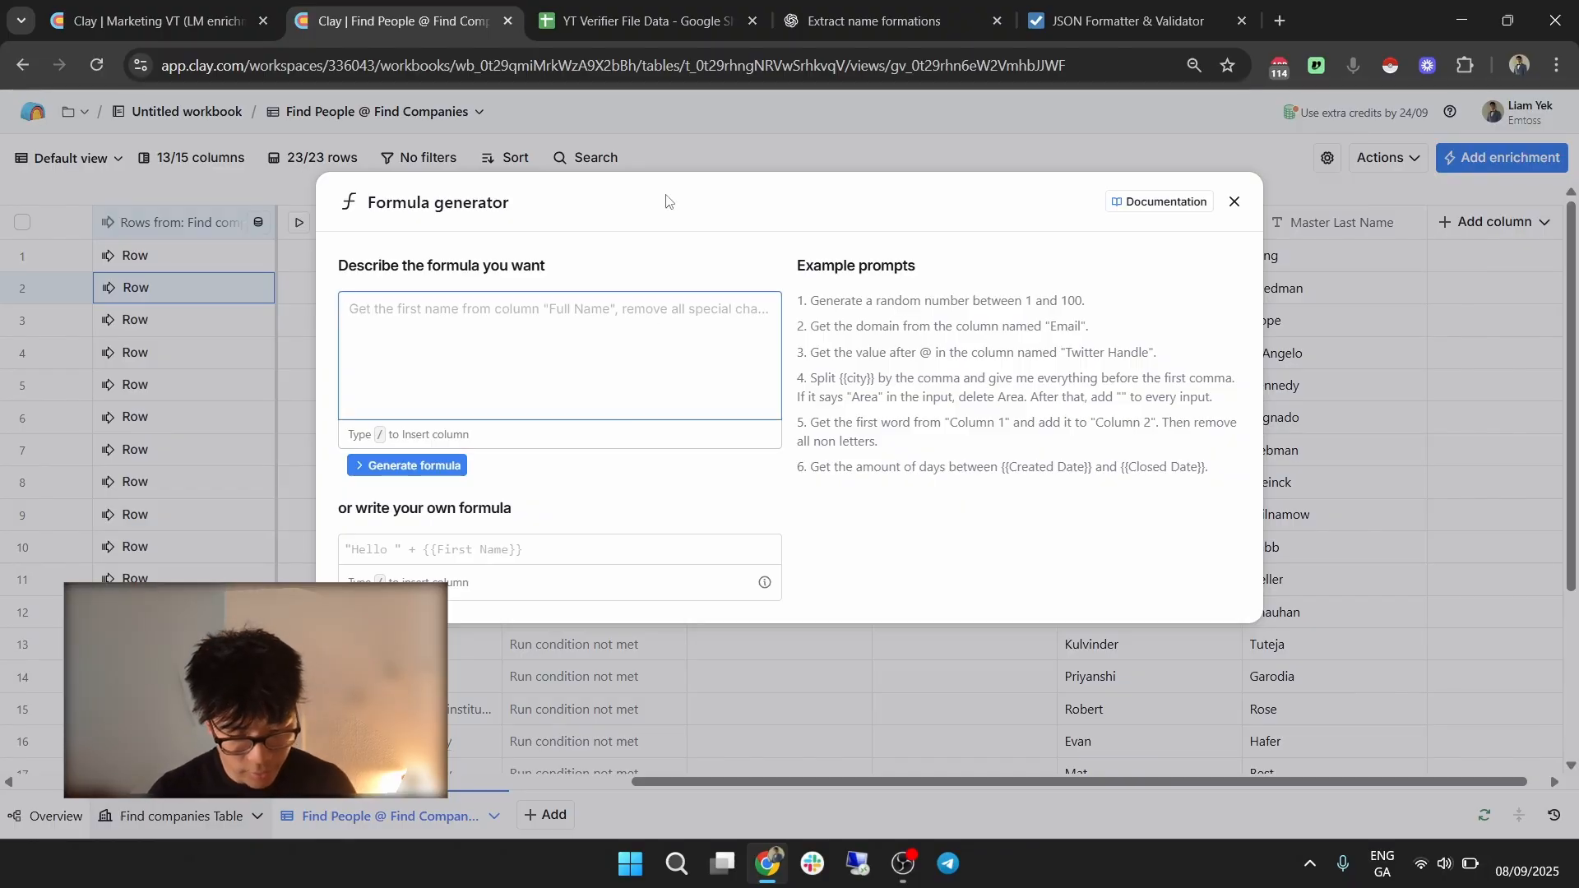
click(625, 21)
key(ctrl+1)
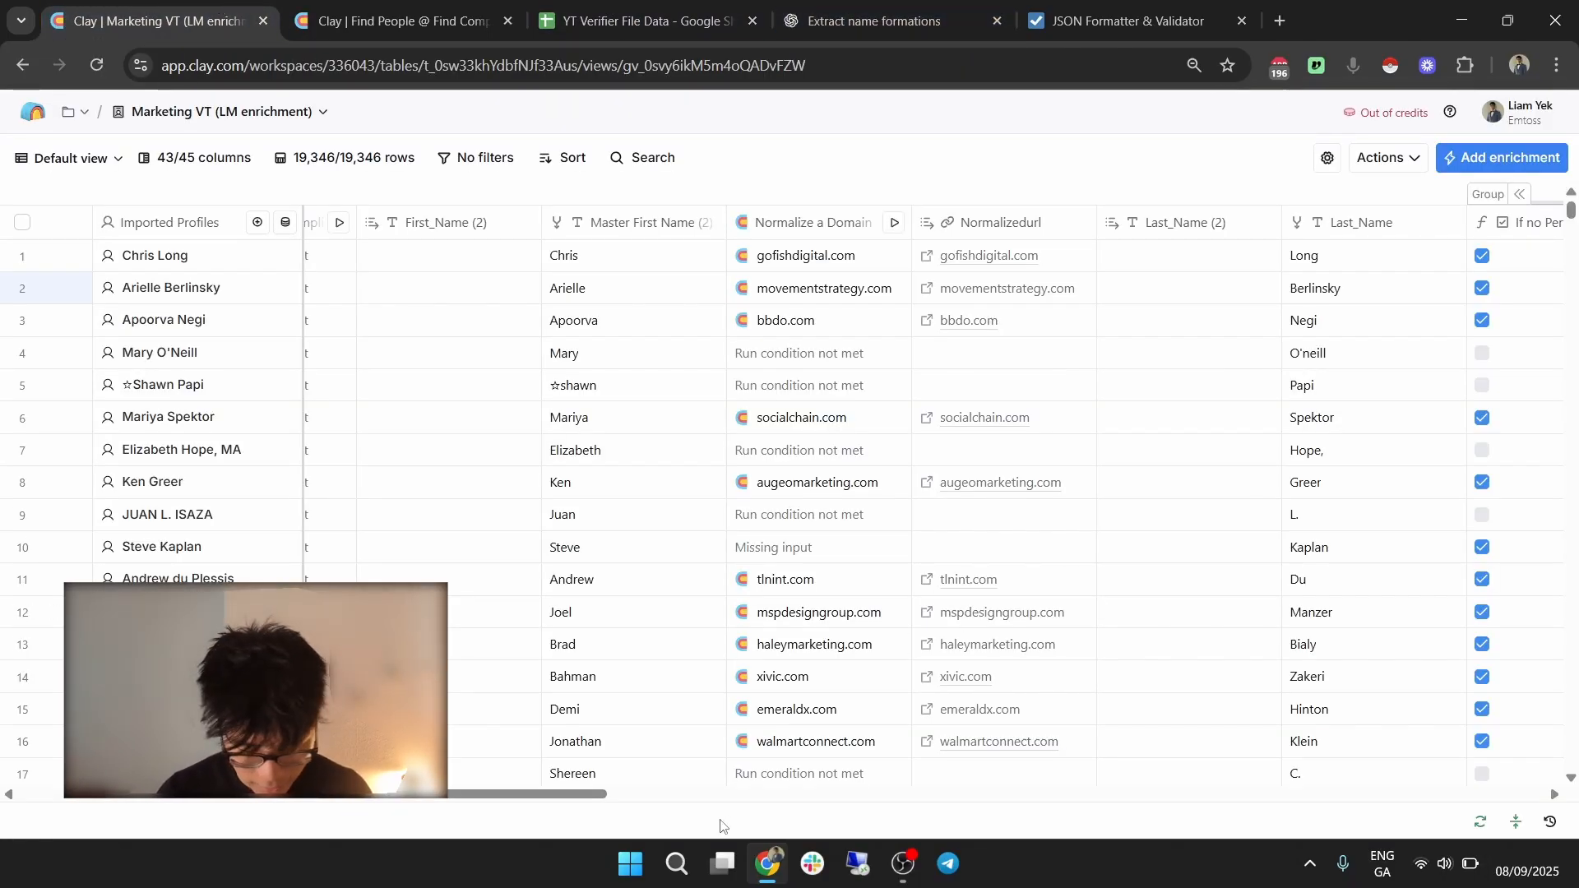
drag(576, 794, 724, 791)
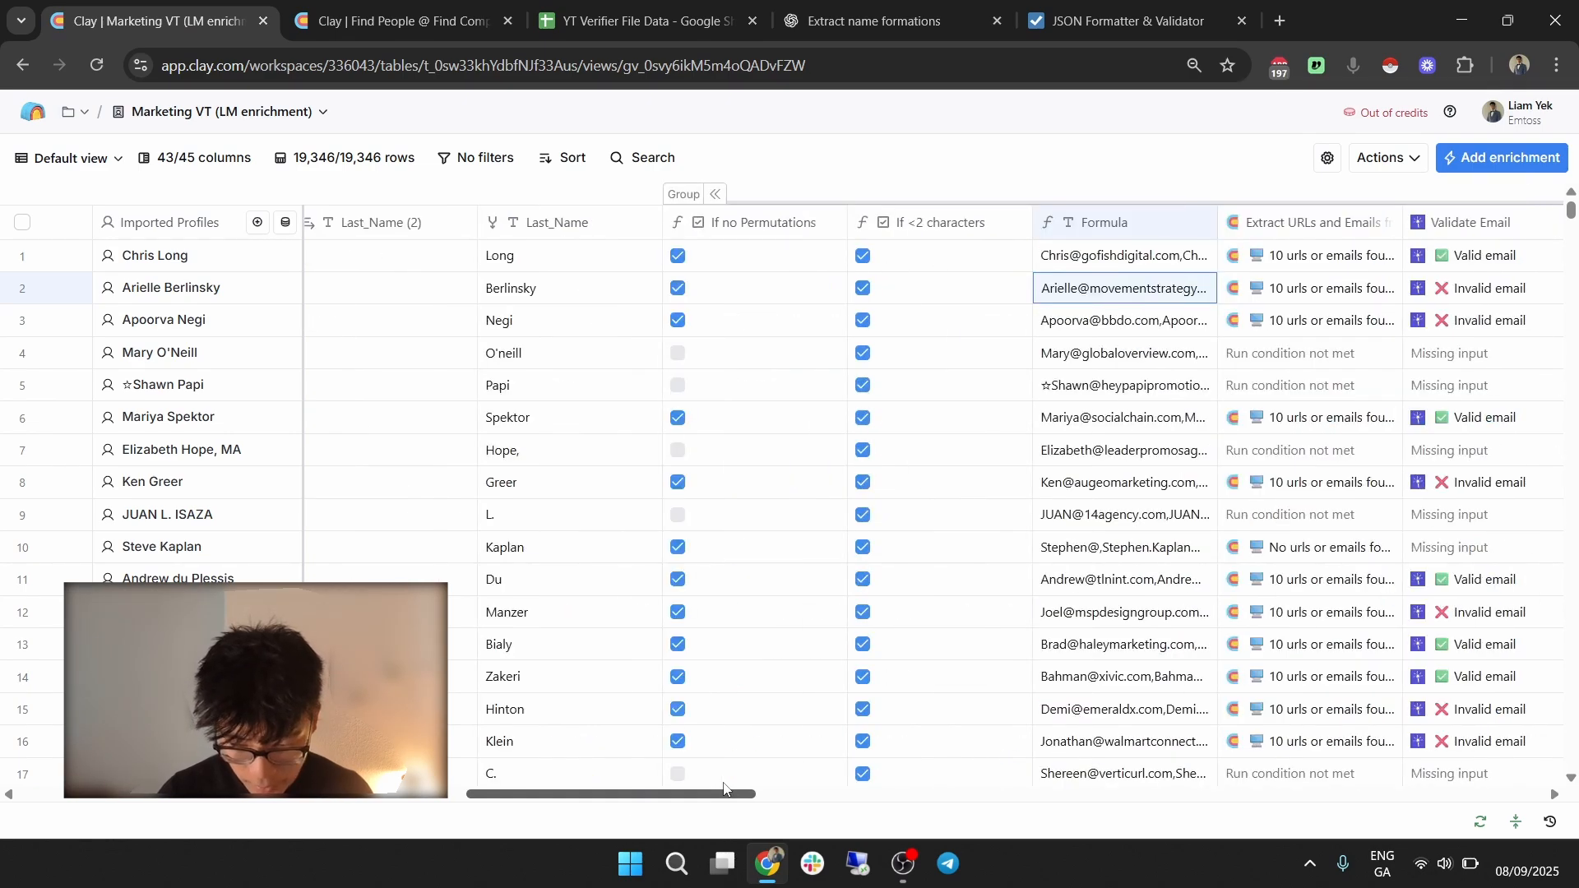
right_click(1102, 304)
click(1102, 301)
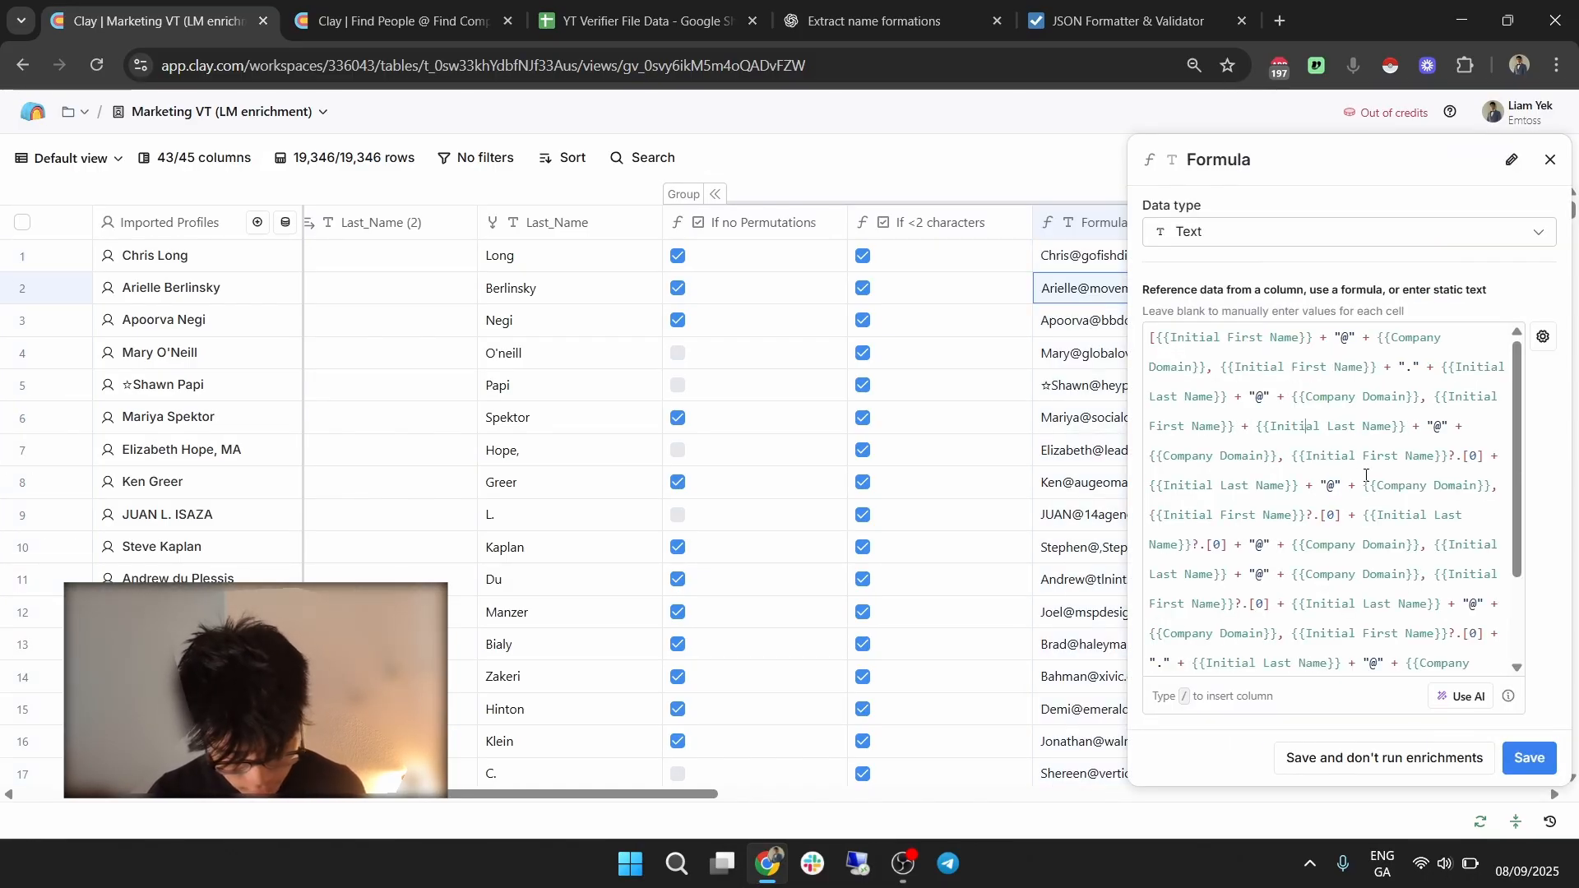
key(ctrl+a)
key(ctrl+c)
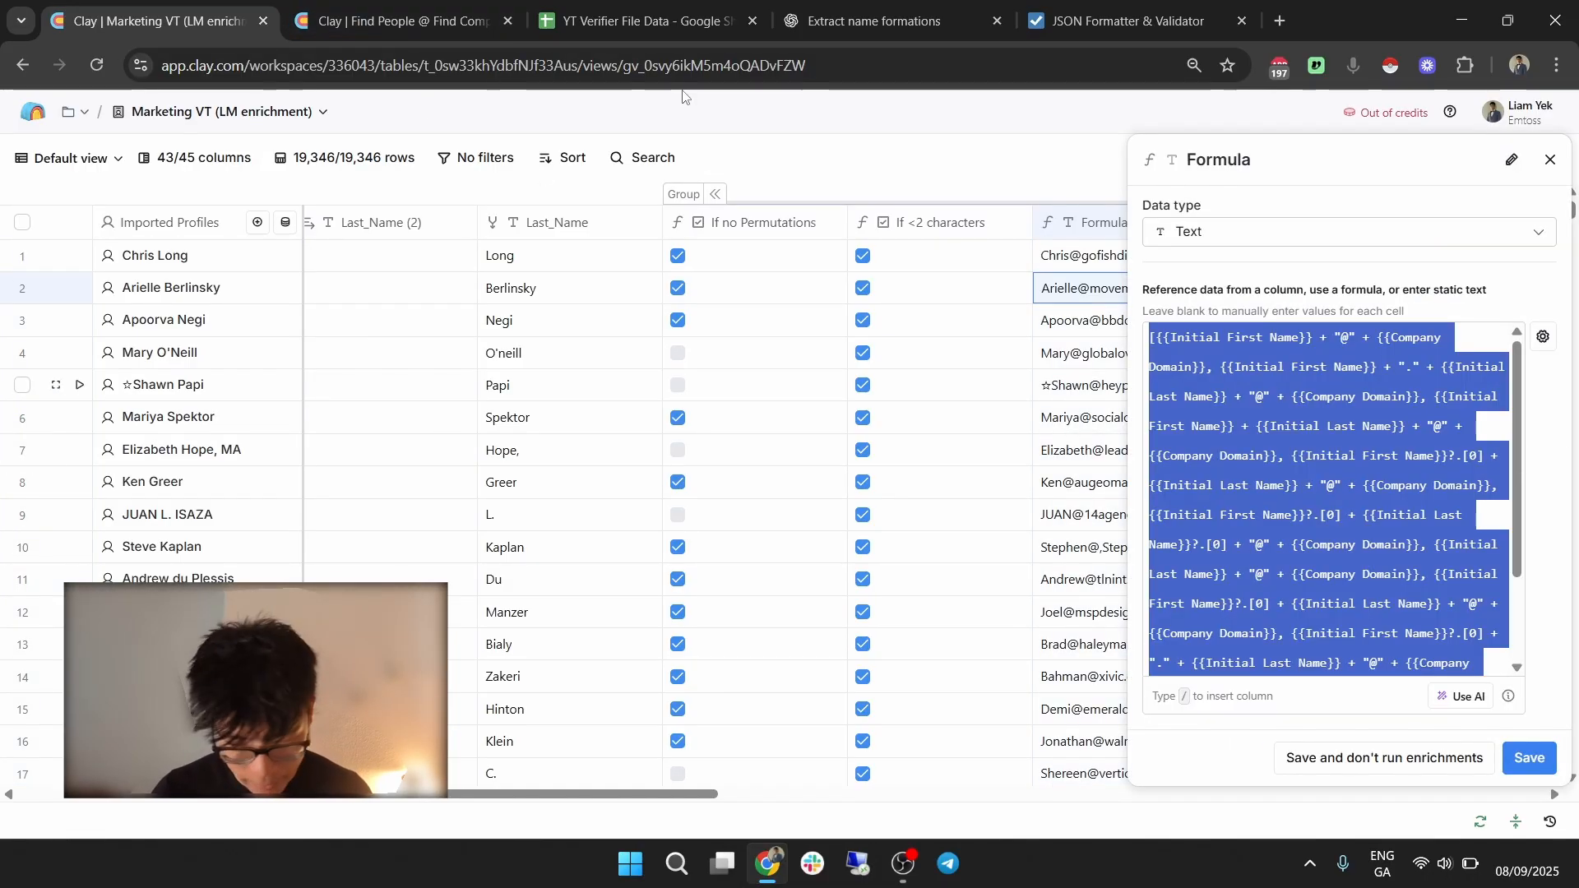
Paste the copied email-permutation formula into the formula generator prompt of the Find People @ Find Companies table.
click(461, 23)
click(602, 360)
key(ctrl+v)
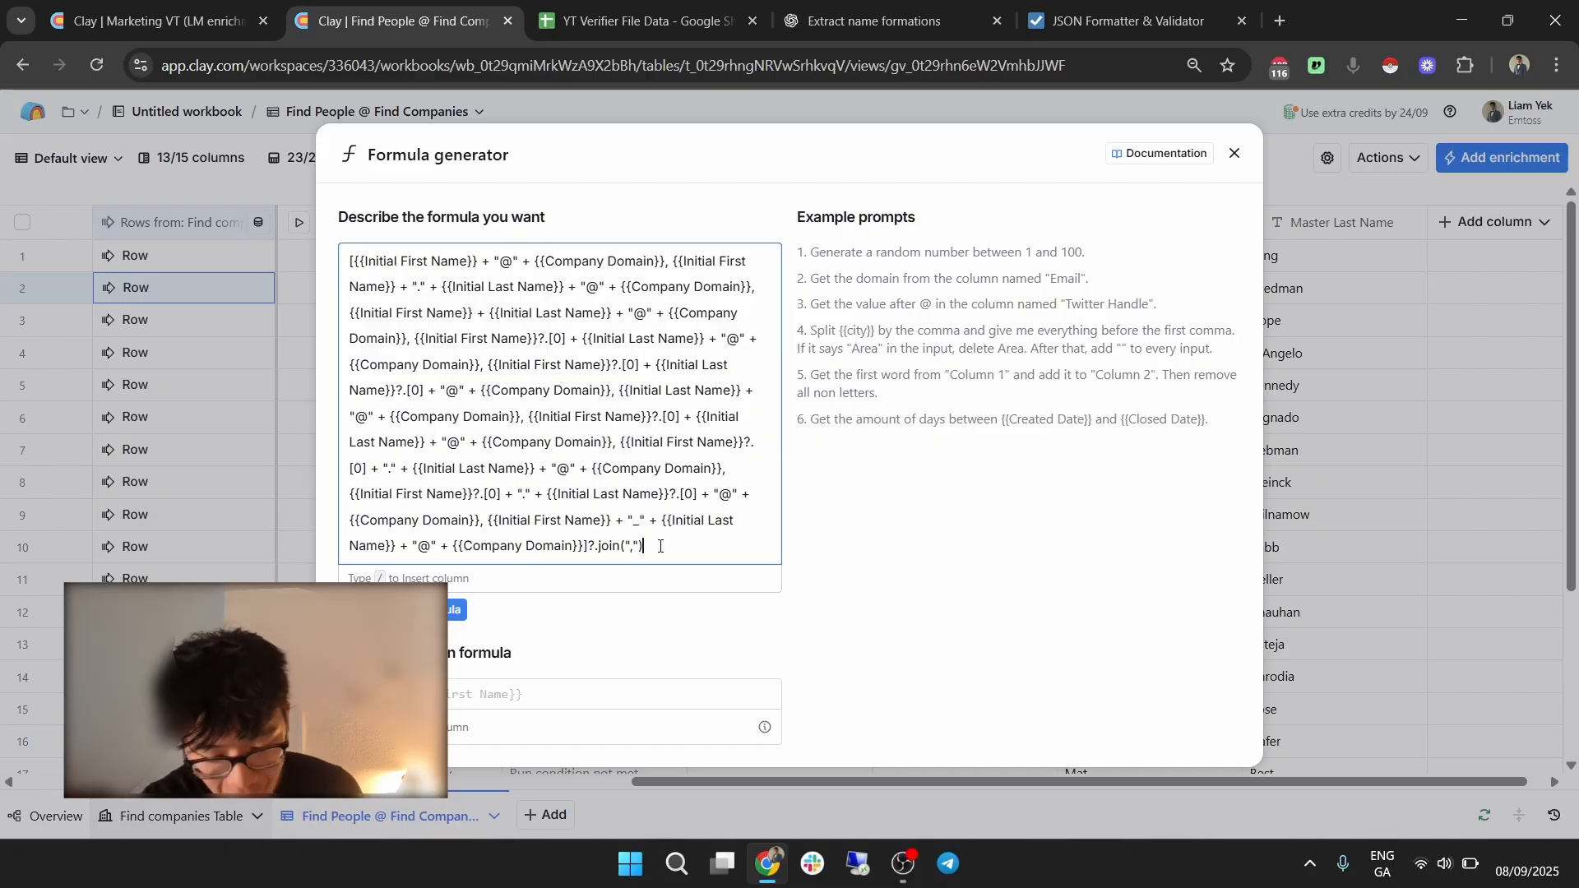
key(ctrl+a)
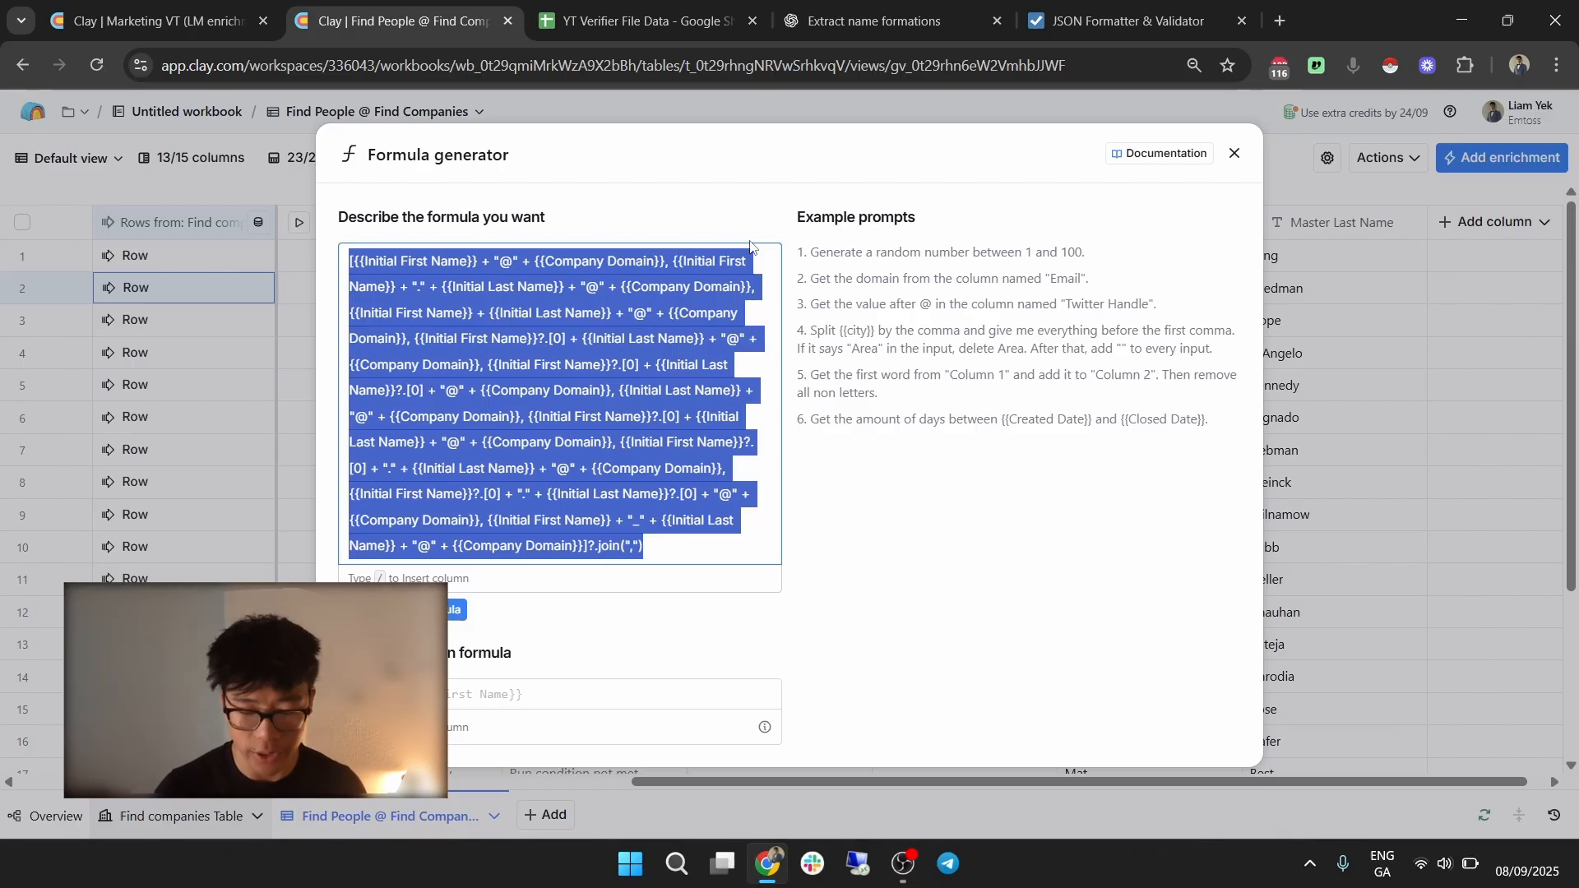
Switch to ChatGPT and ask it to keep the pasted formula's formatting but retain only the first 4 permutations.
click(901, 22)
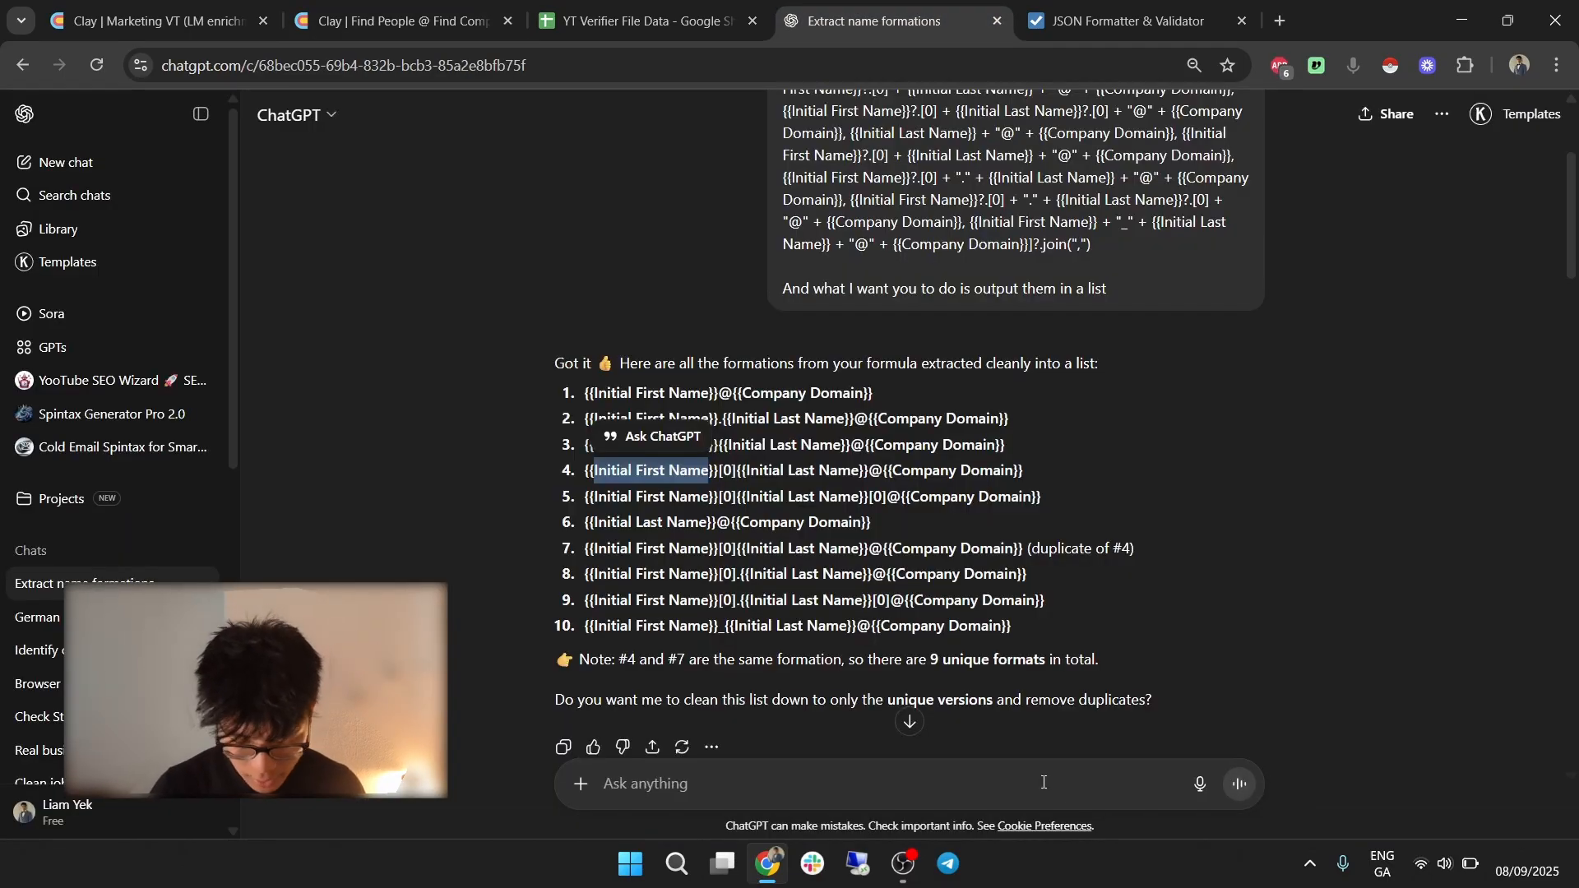
click(1043, 782)
text(I want you to take)
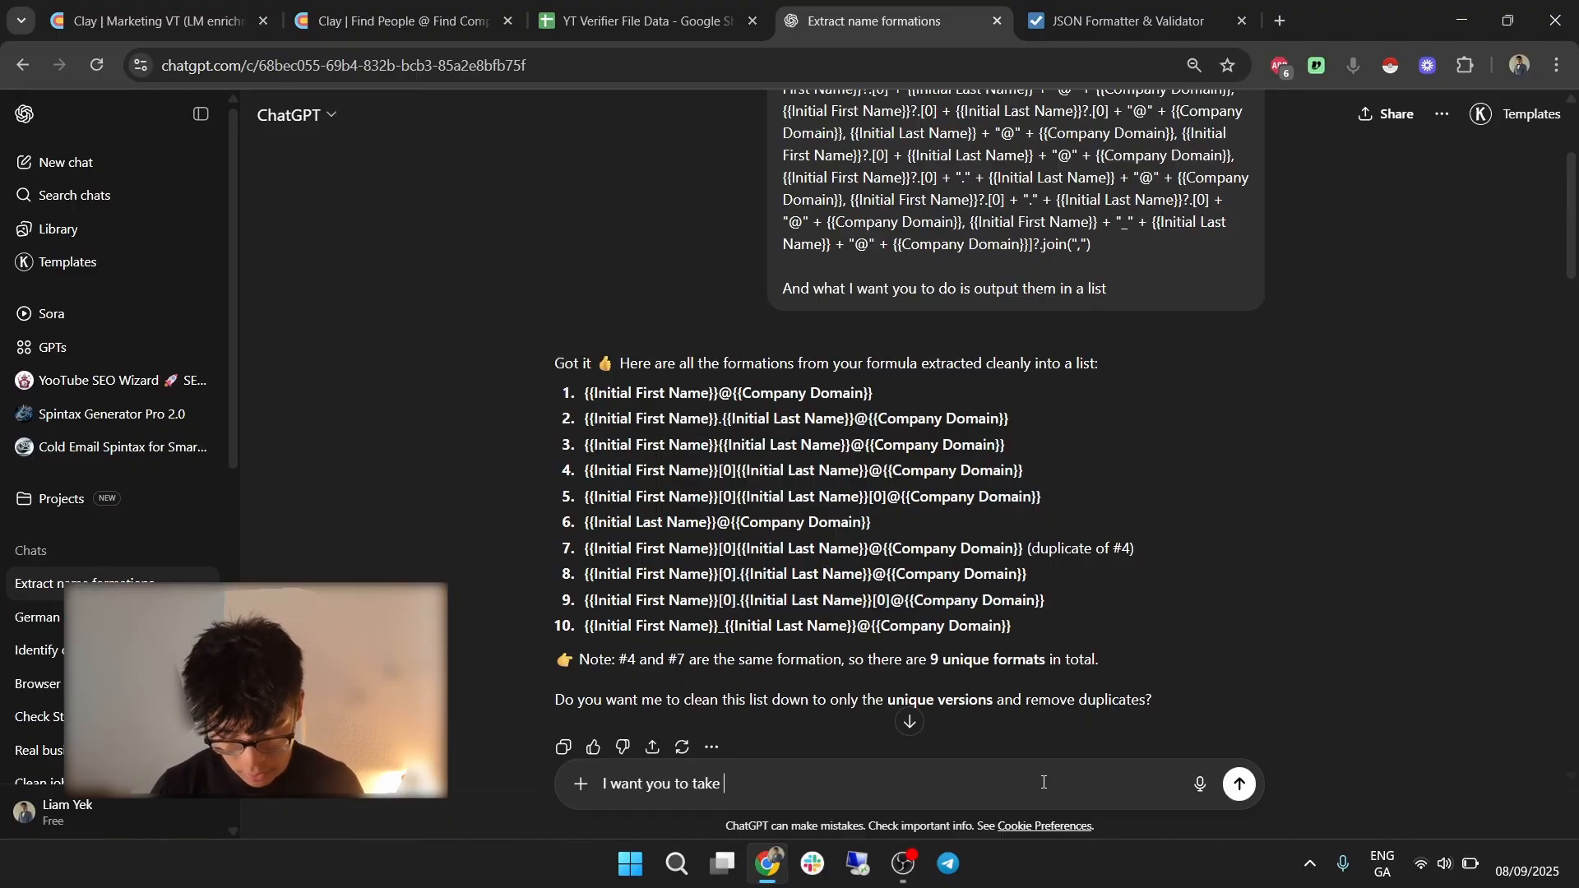
text( this formulas keep the same formatting but I only wnat the first)
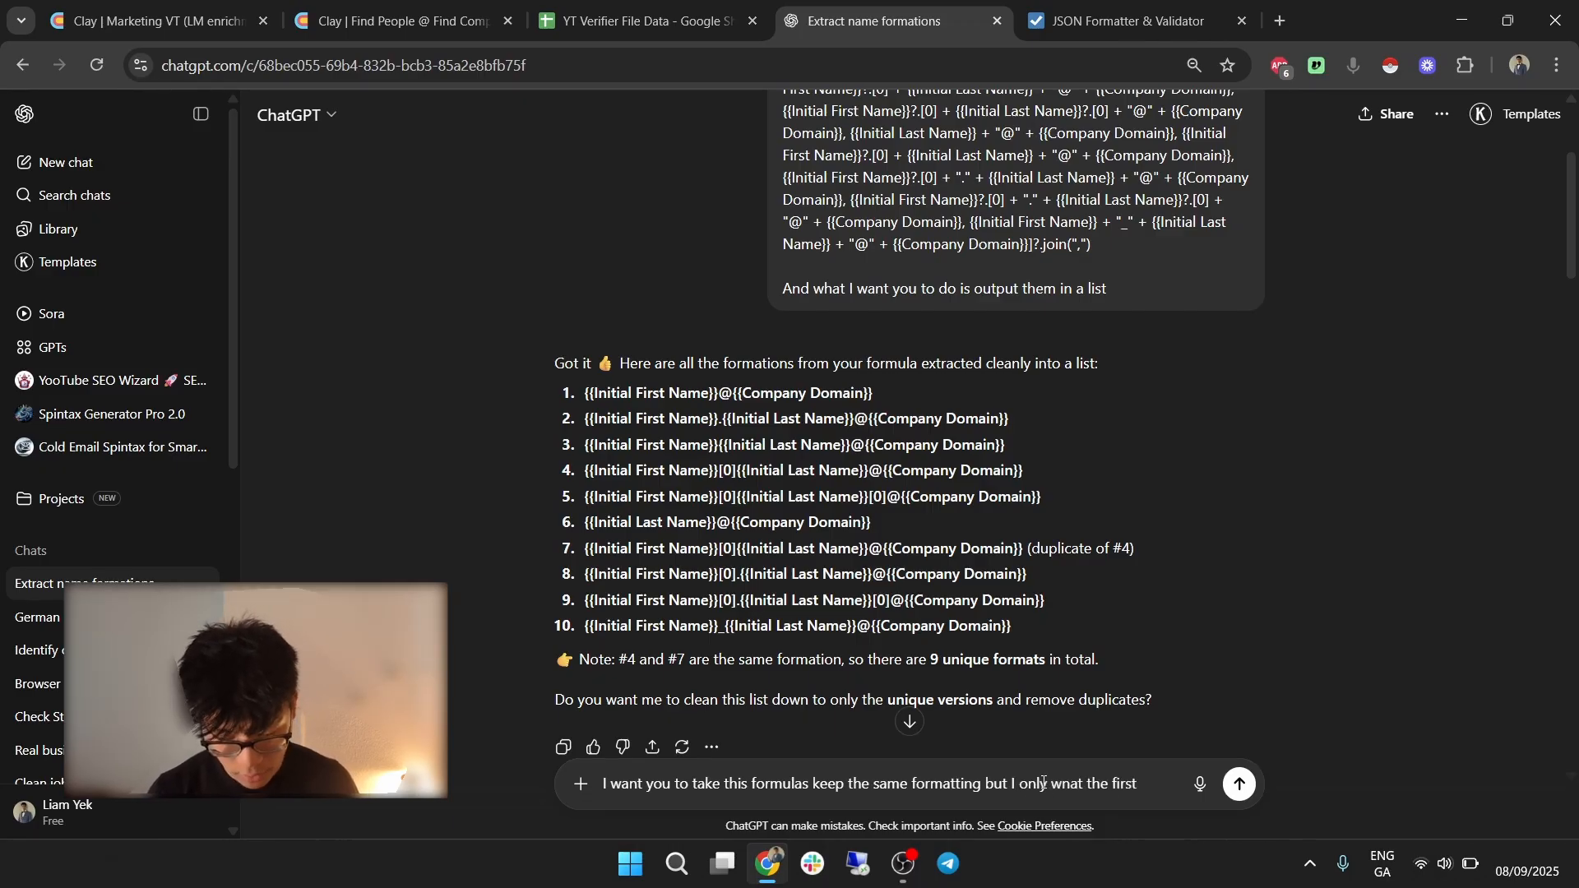
text(rmu)
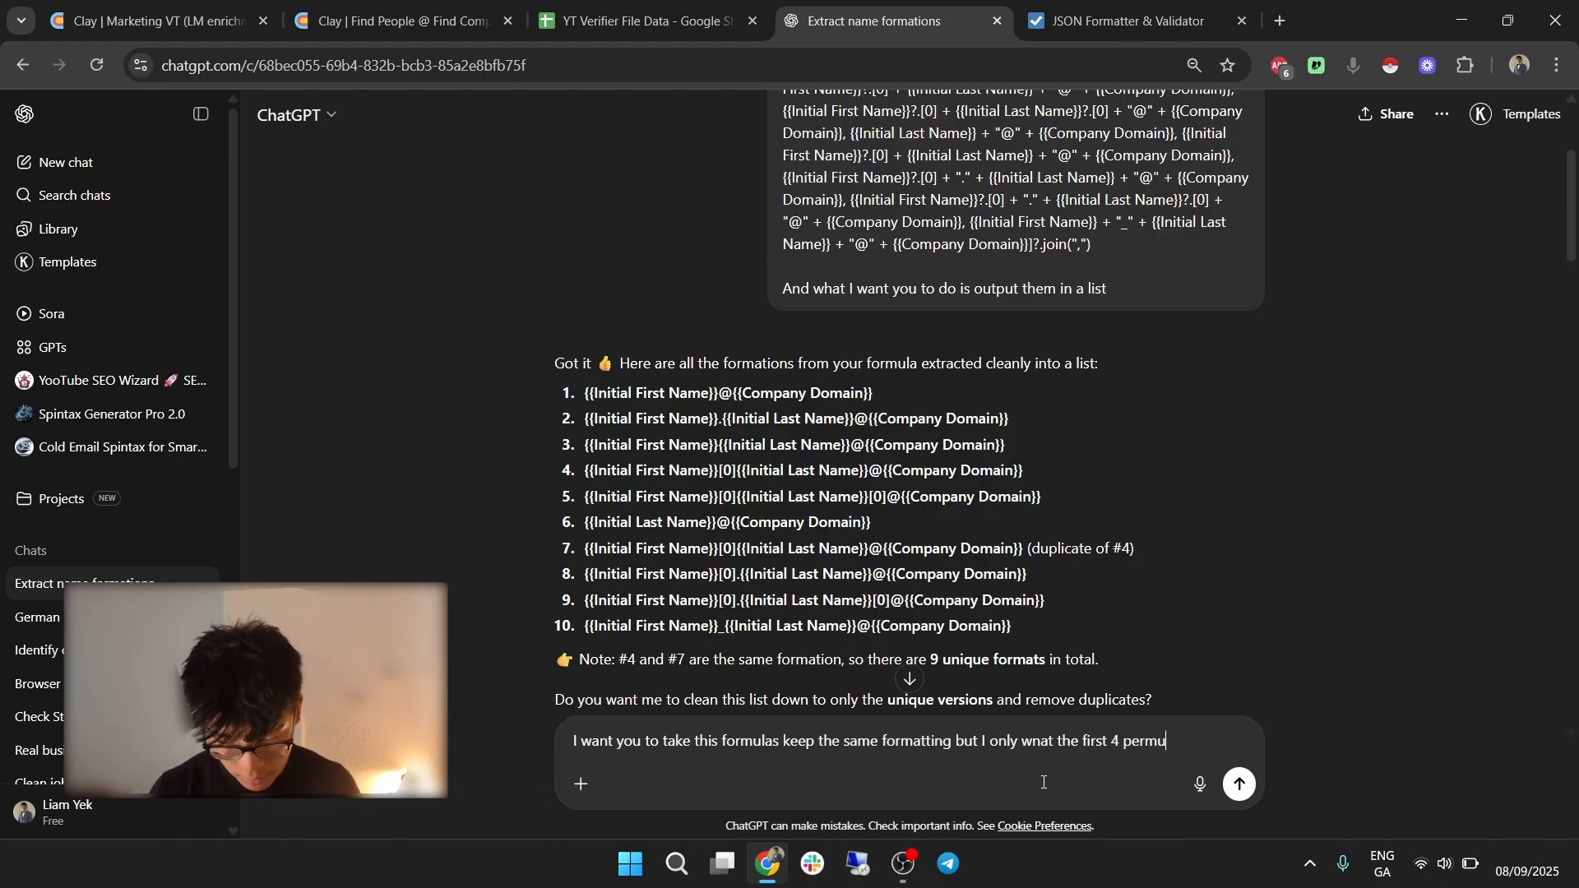
text(taitons and yo)
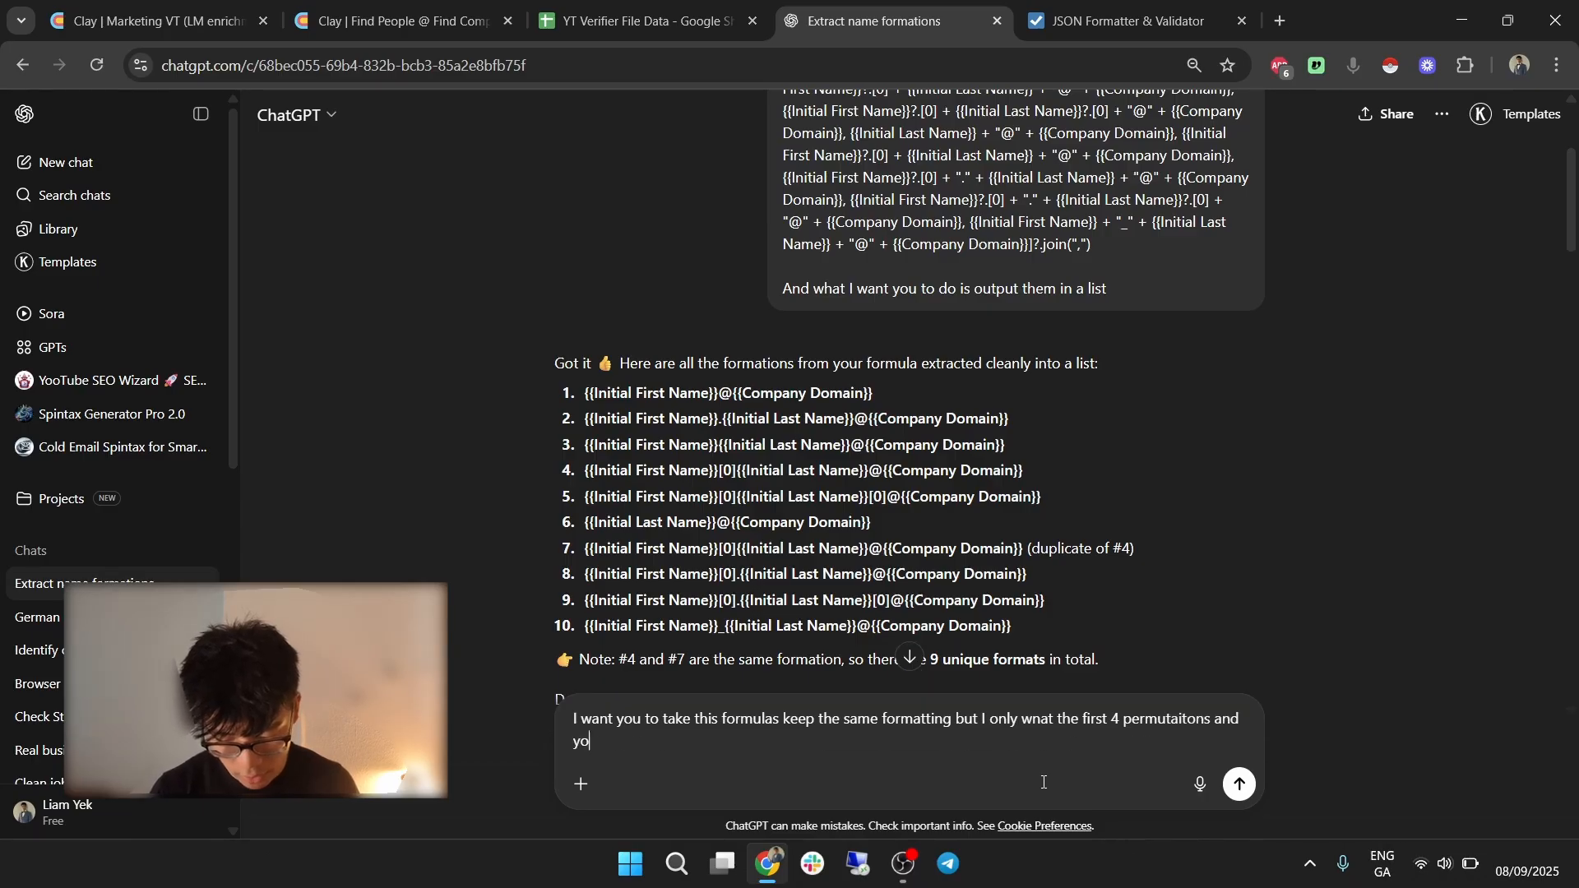
text(u can remove tyhe rest)
key(shift+Return)
key(Return)
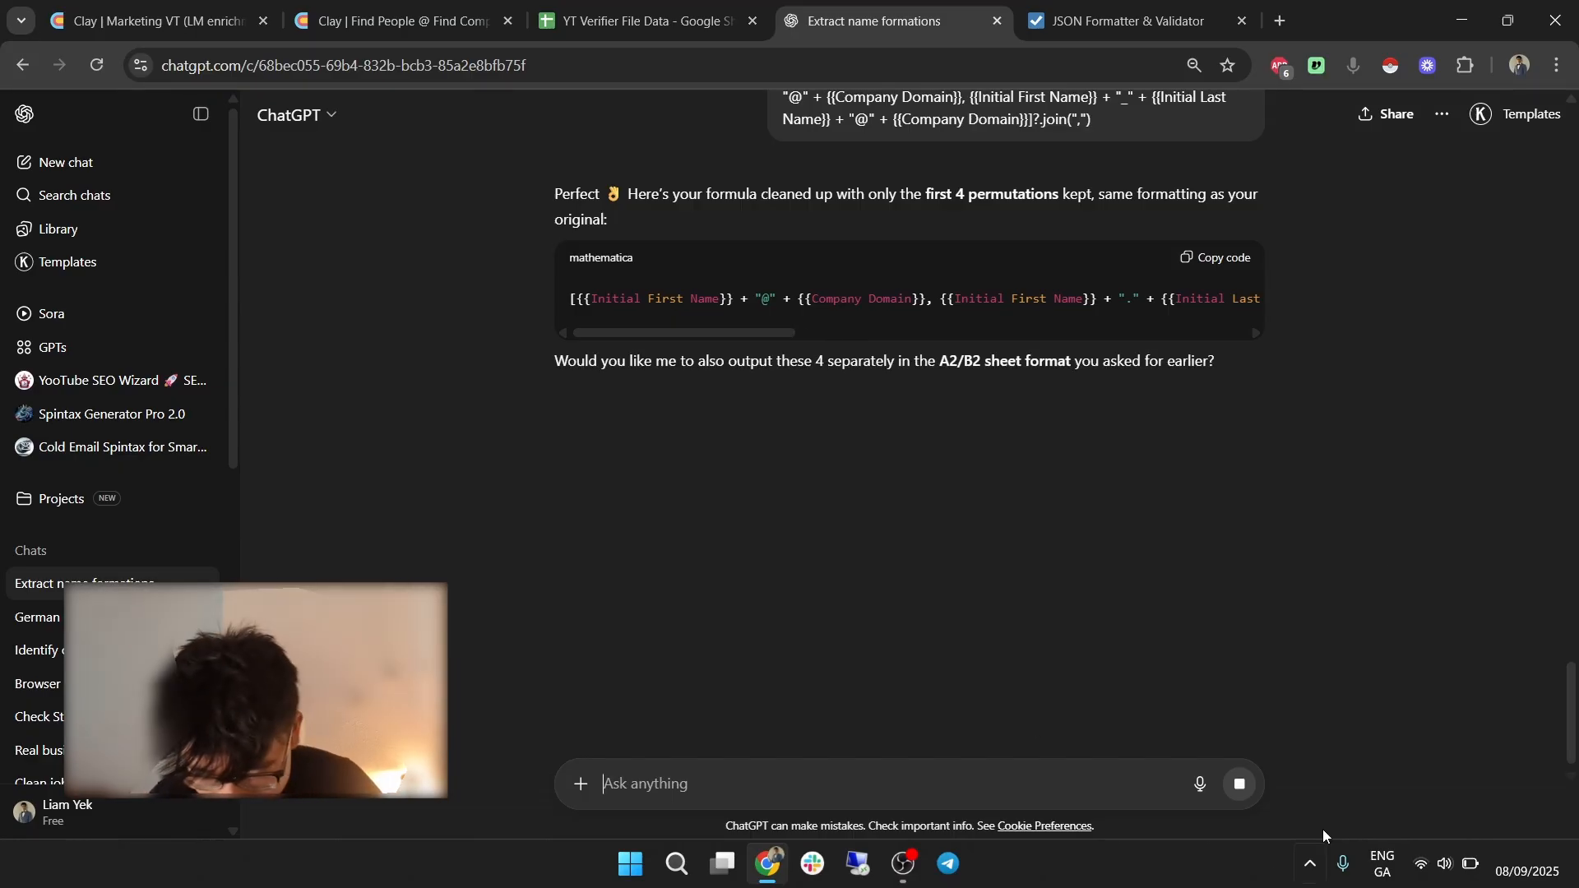
Copy ChatGPT's shortened formula and replace the whole prompt in Clay's formula generator with it.
drag(683, 332, 1135, 333)
click(1225, 258)
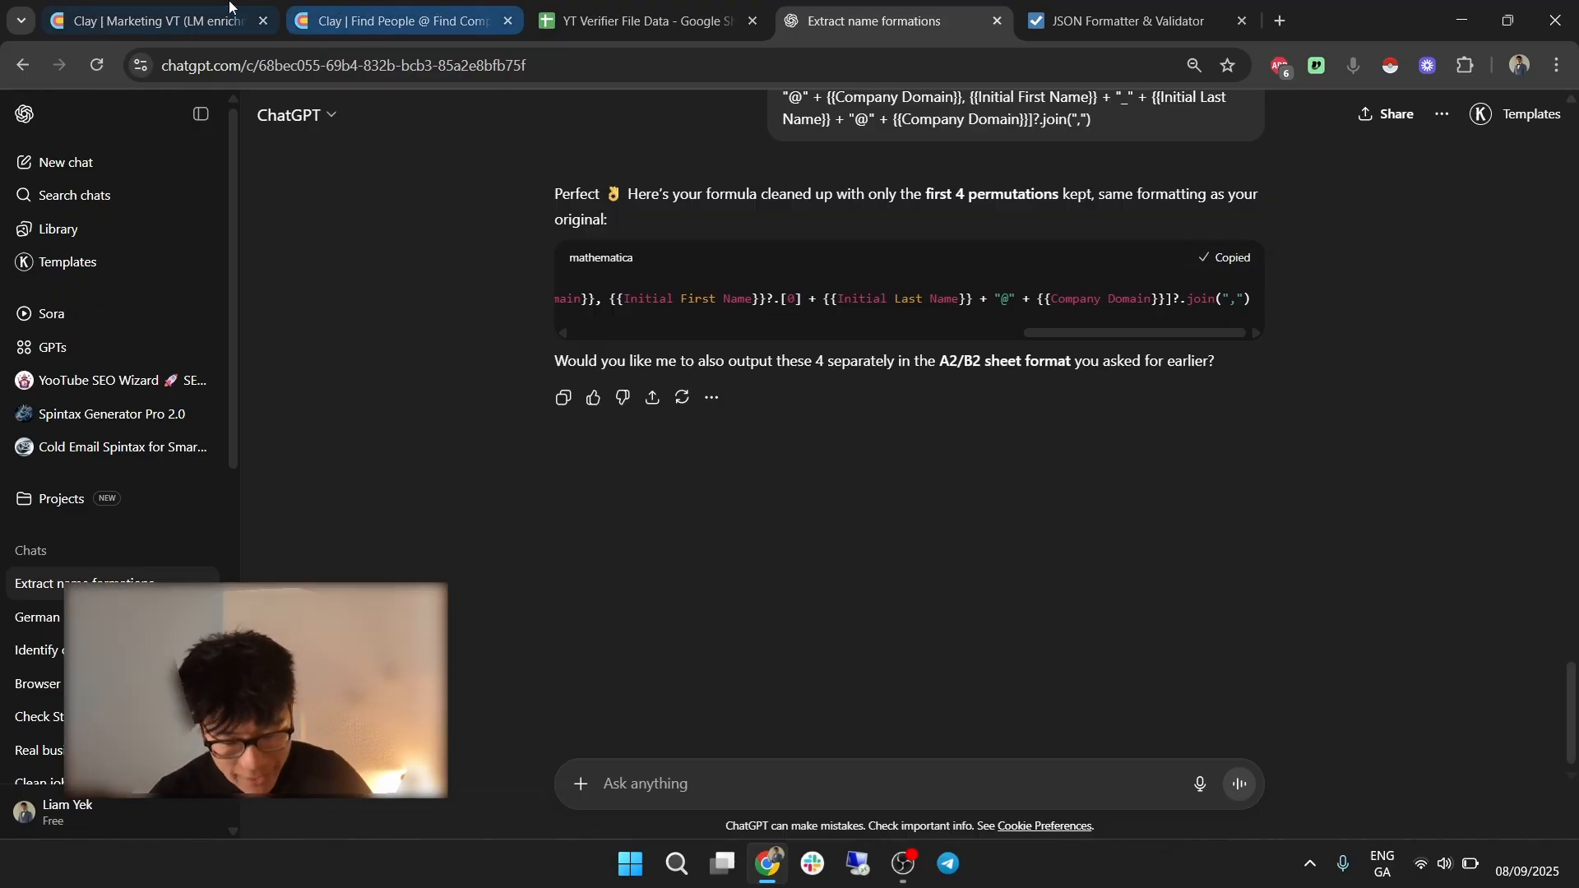
click(395, 20)
key(ctrl+a)
key(ctrl+v)
Replace the first Initial First Name placeholder in the prompt with the Master First Name column.
double_click(397, 299)
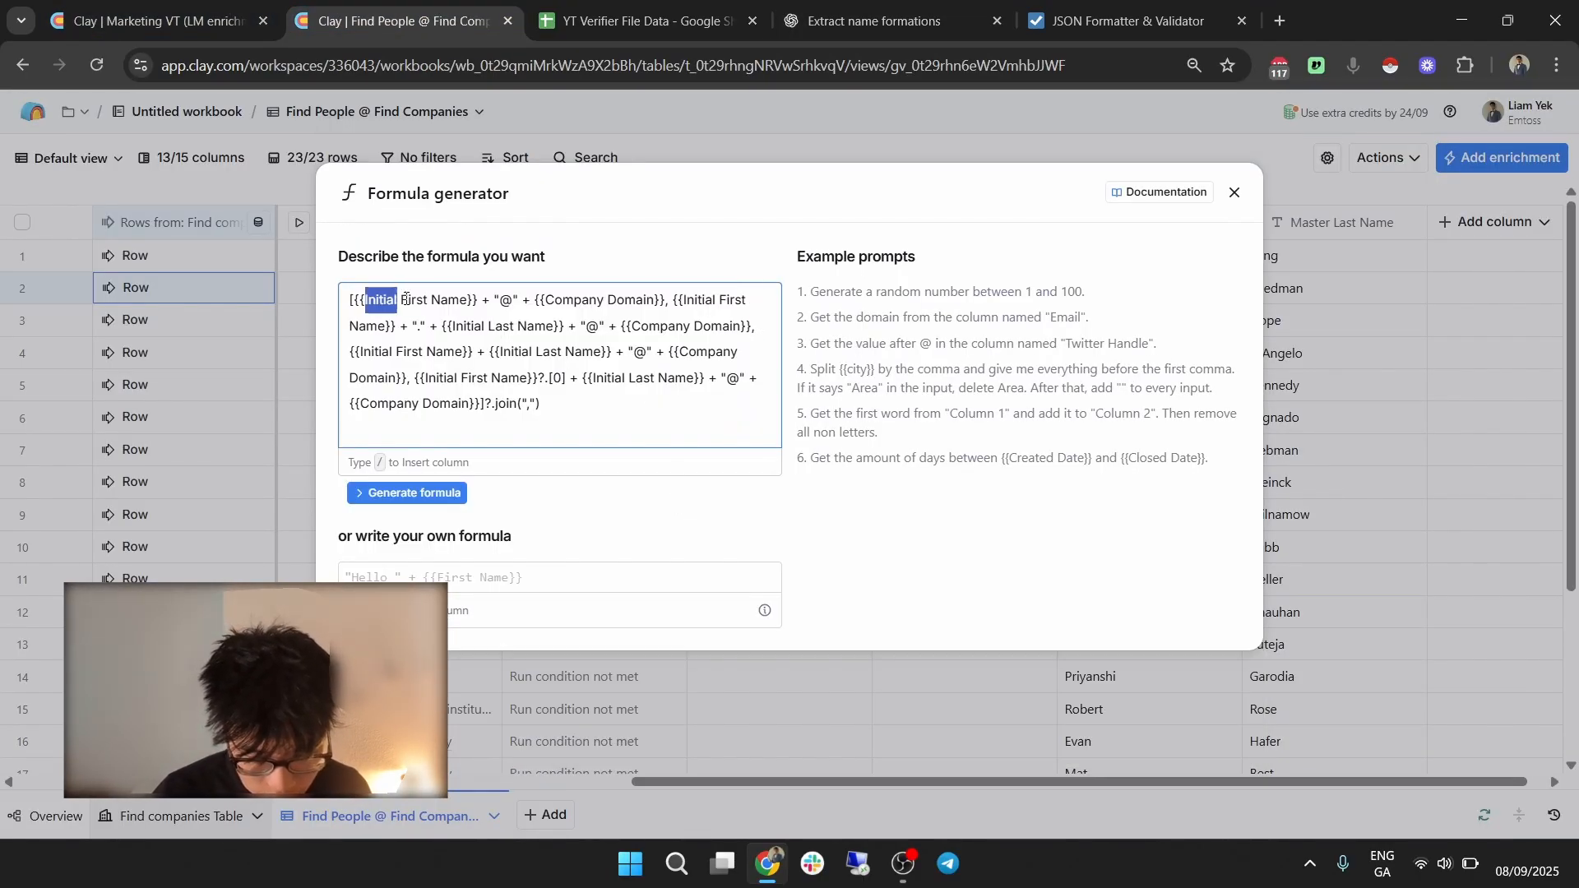
drag(397, 298, 438, 303)
key(BackSpace)
text(/mas)
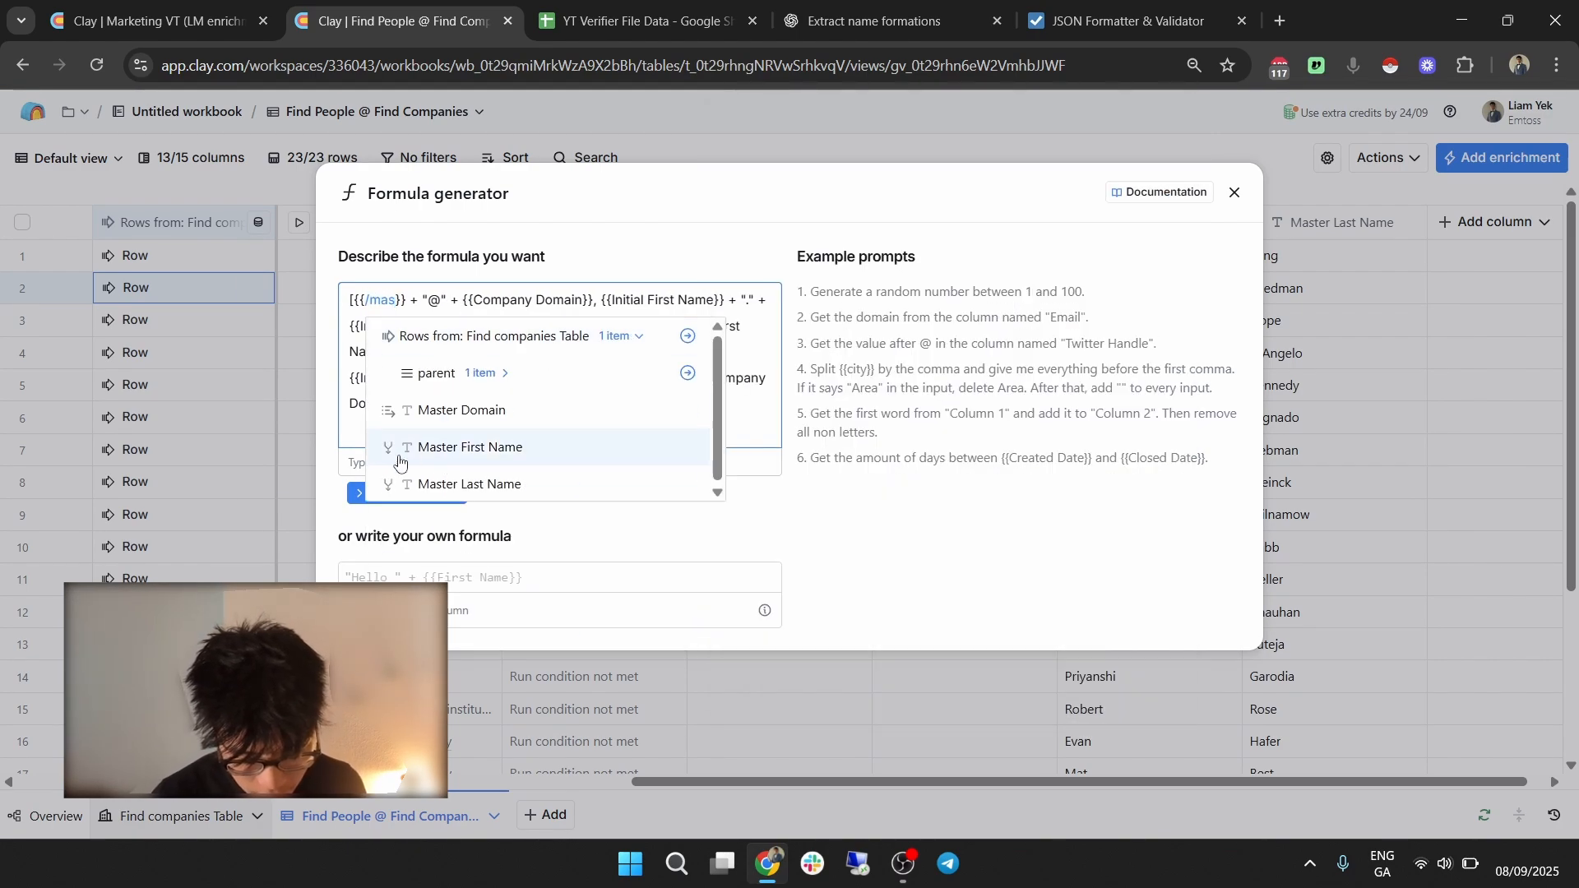
click(482, 452)
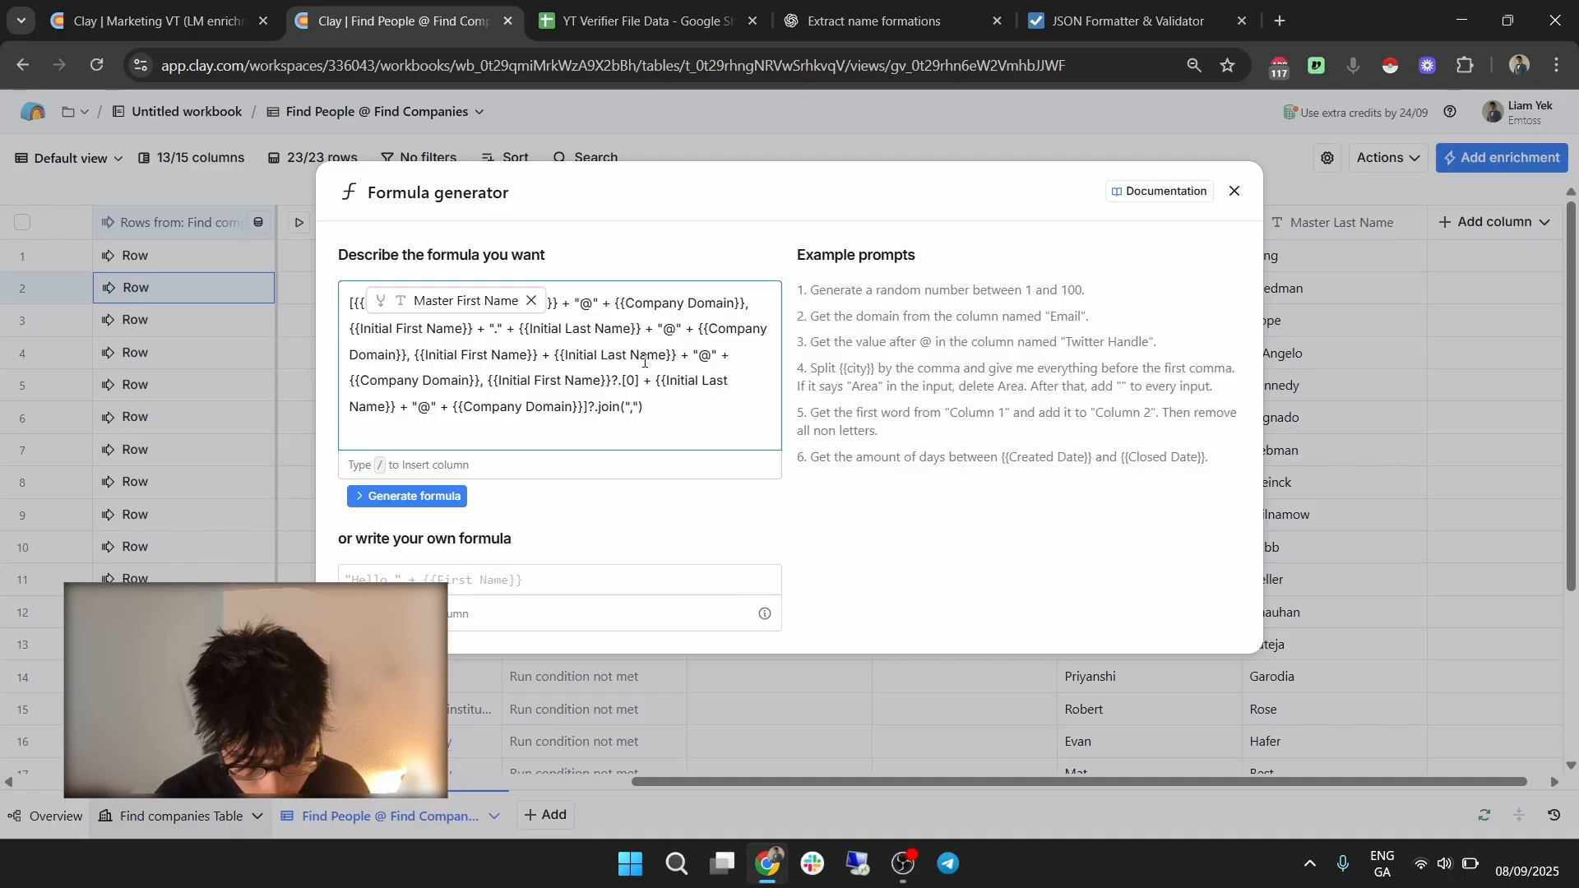
Replace the first Company Domain placeholder in the prompt with the Normalizedurl column.
double_click(660, 304)
drag(659, 303, 707, 301)
text(/)
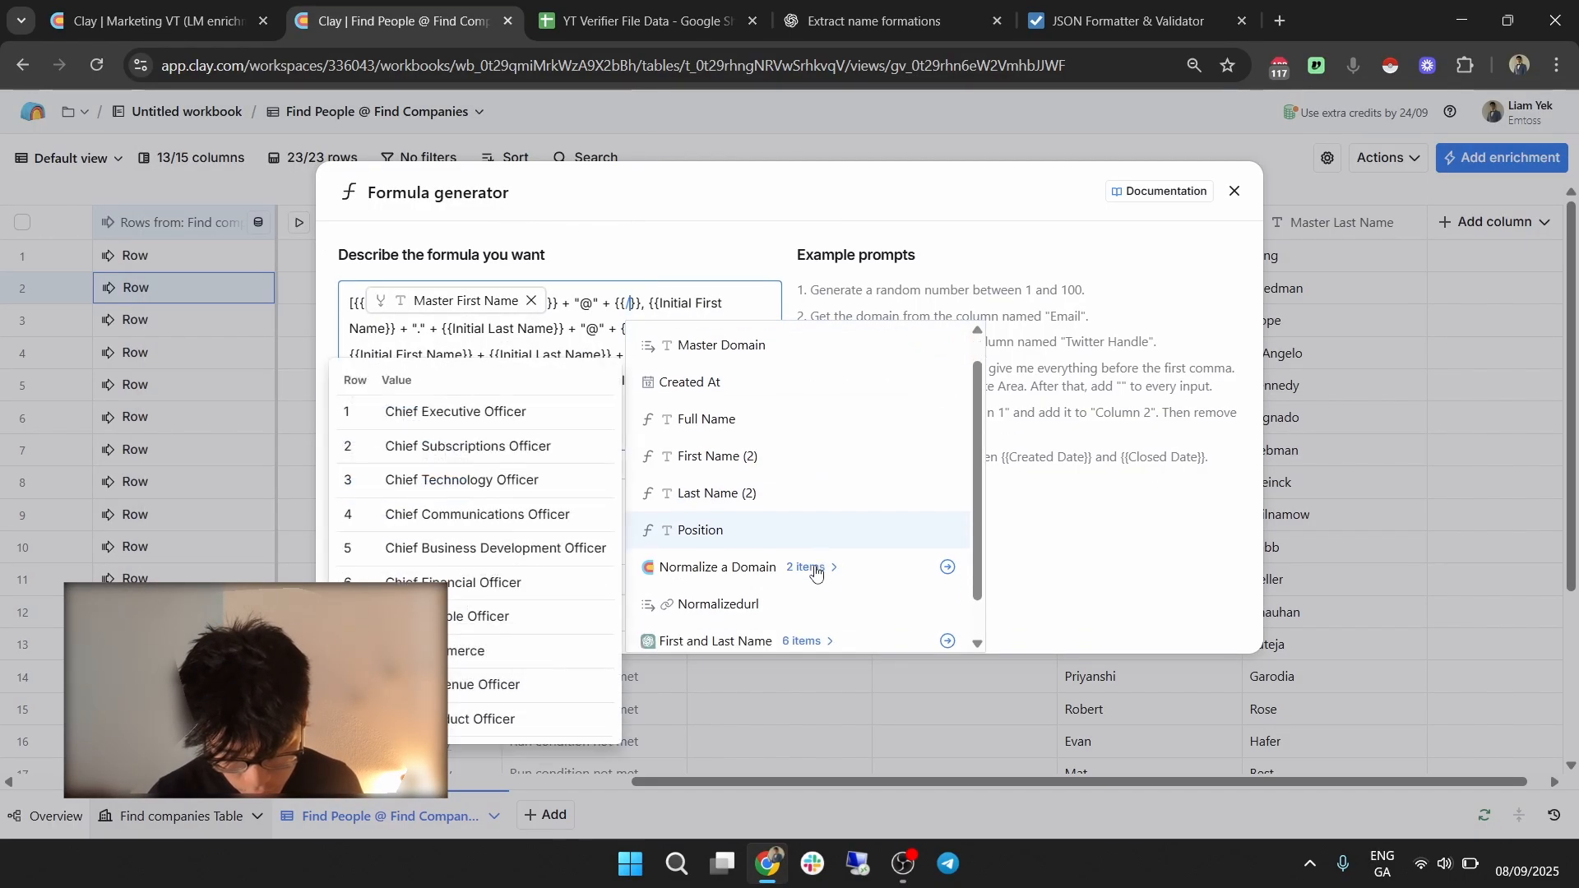
click(793, 601)
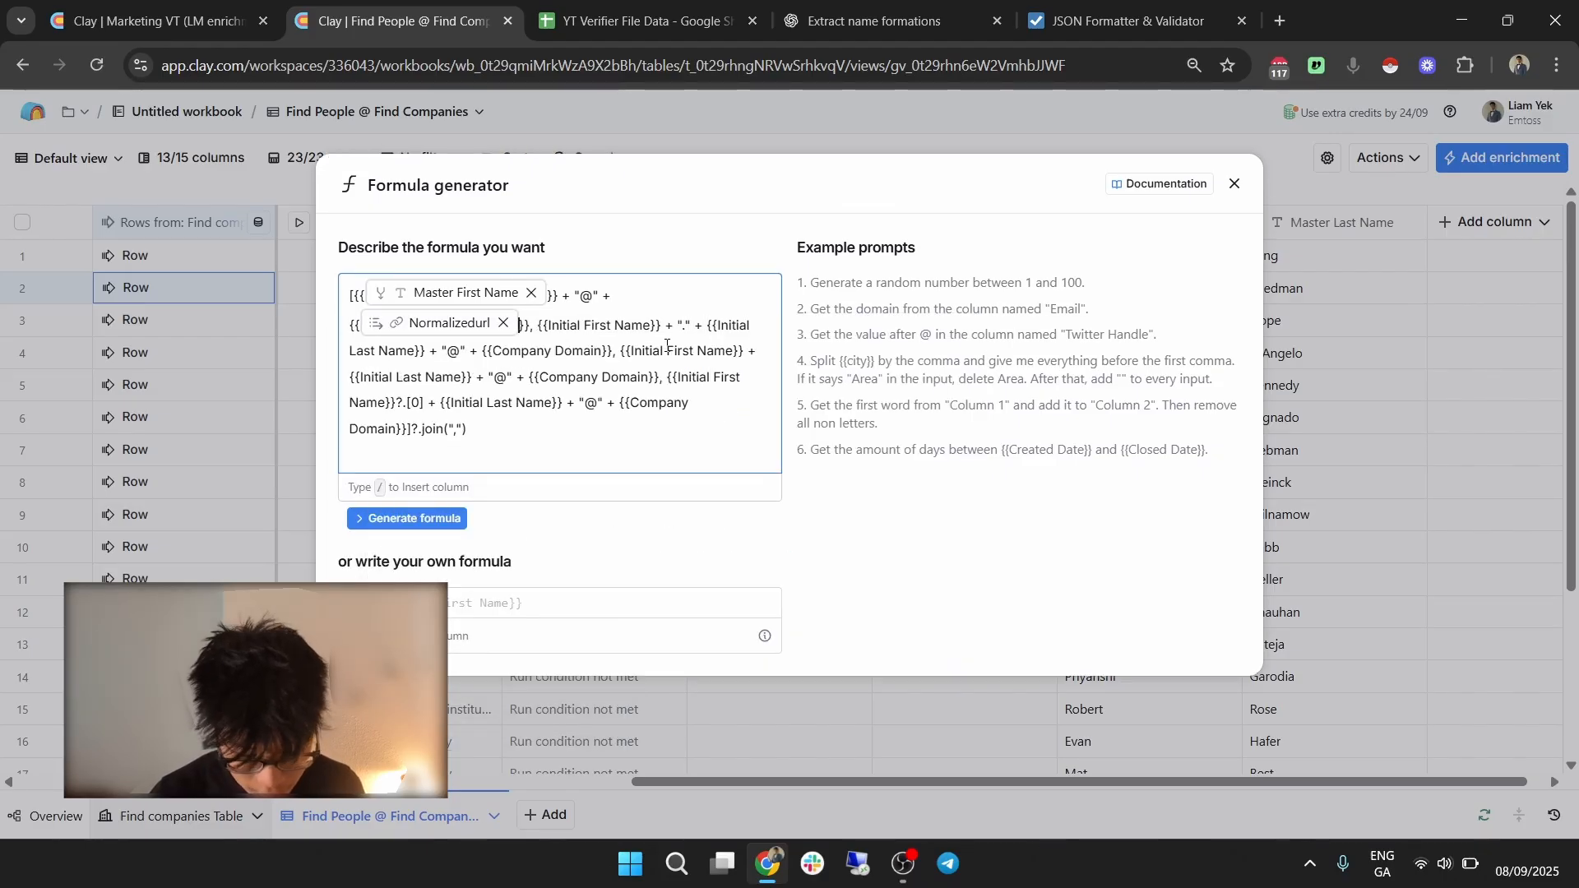
Replace the first Initial Last Name placeholder in the prompt with the Master Last Name column and generate the formula.
double_click(737, 324)
drag(737, 324, 408, 346)
text(/}} +)
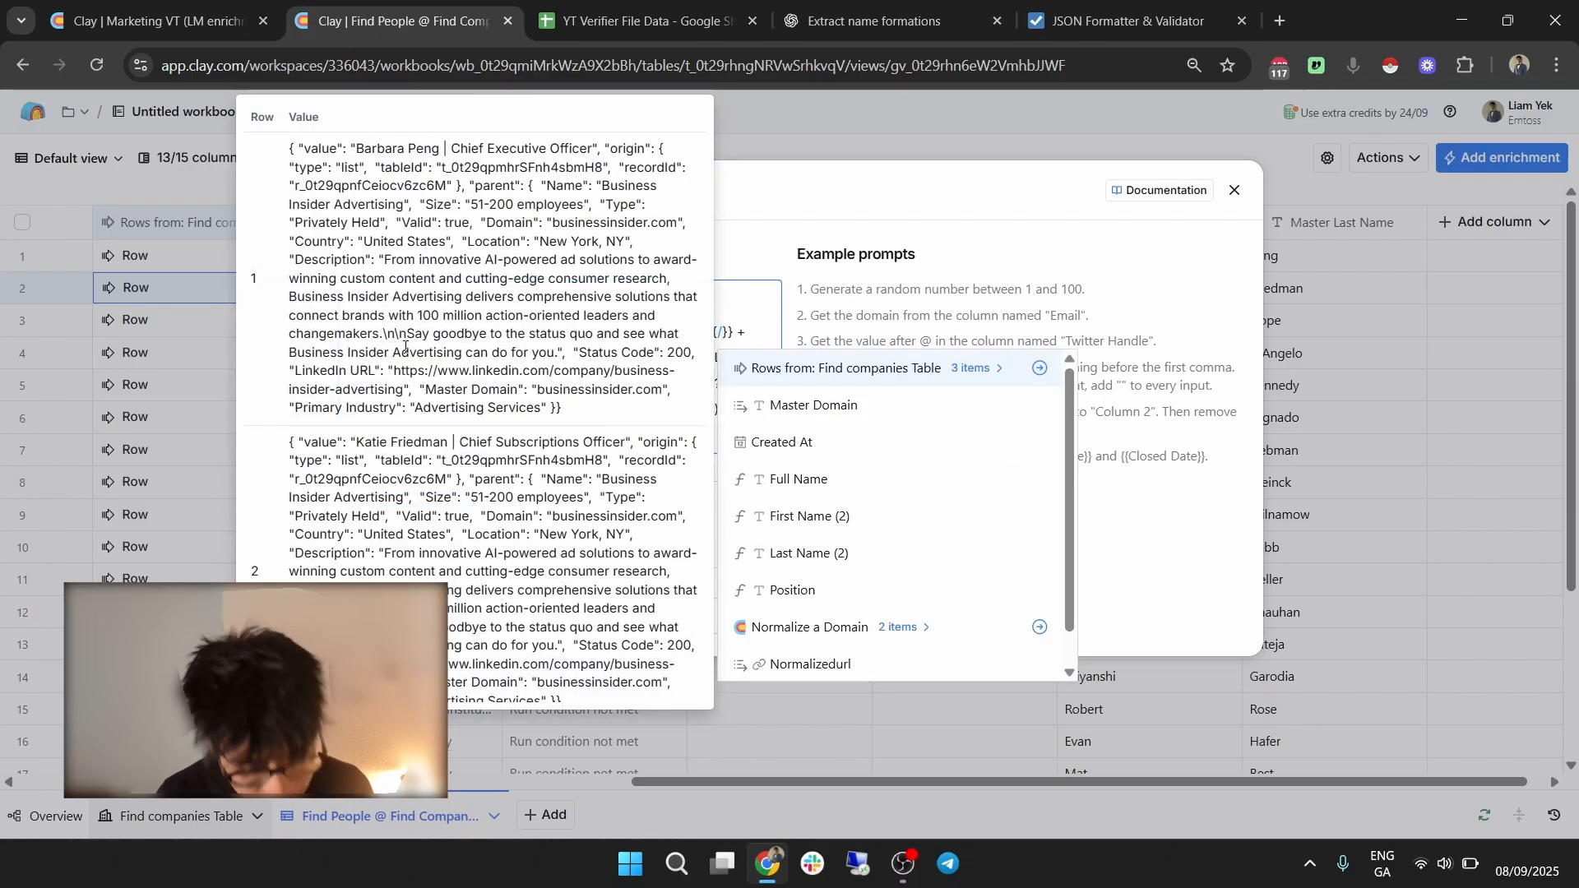
scroll(860, 633, down, 3)
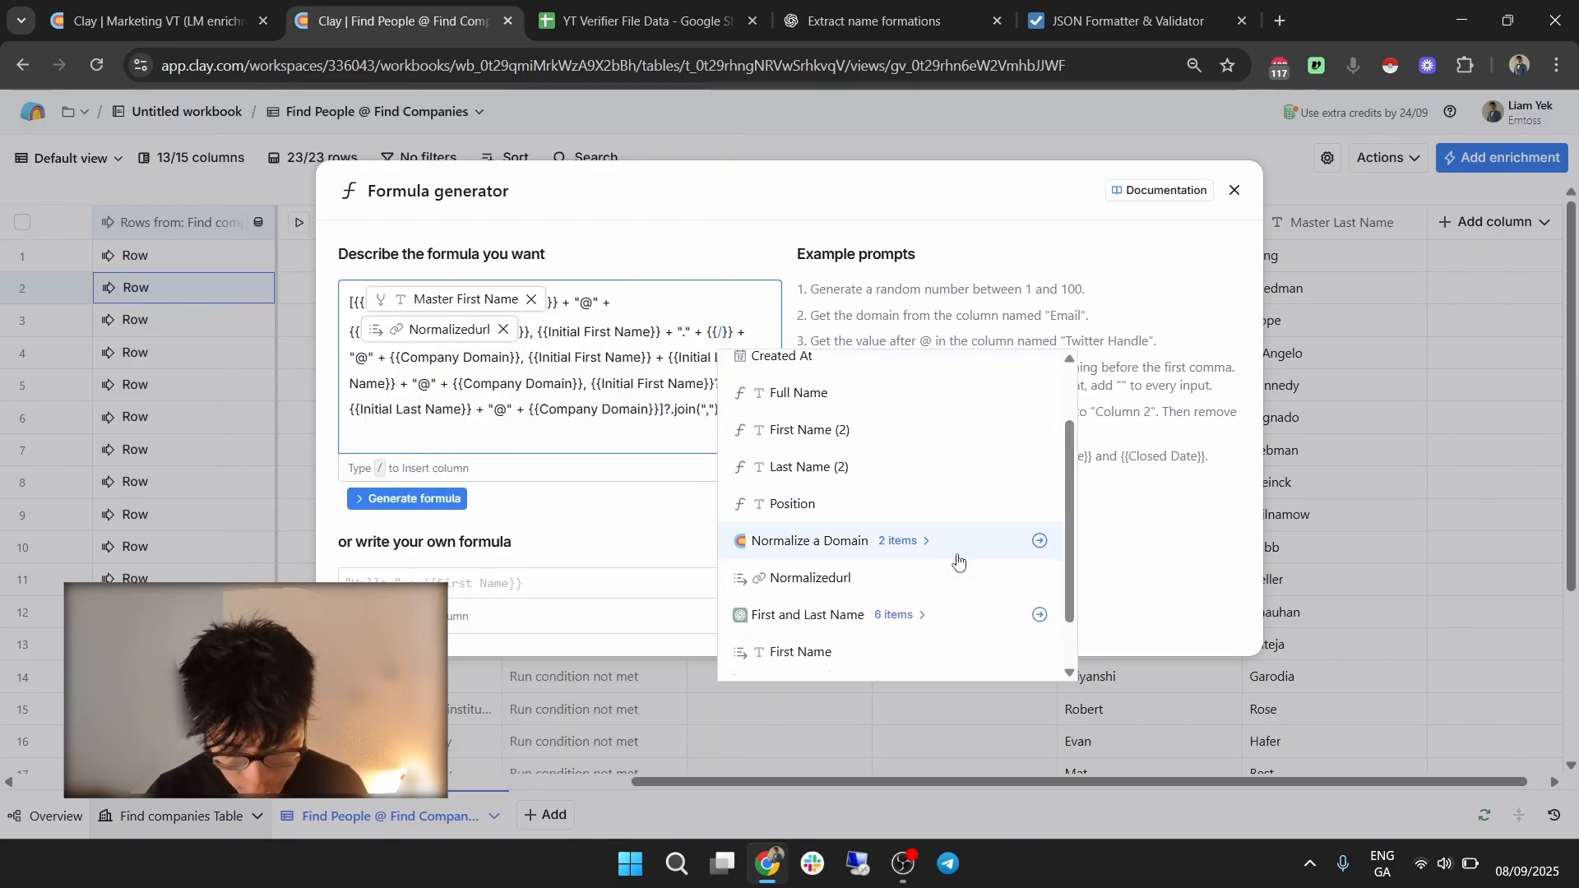
click(858, 662)
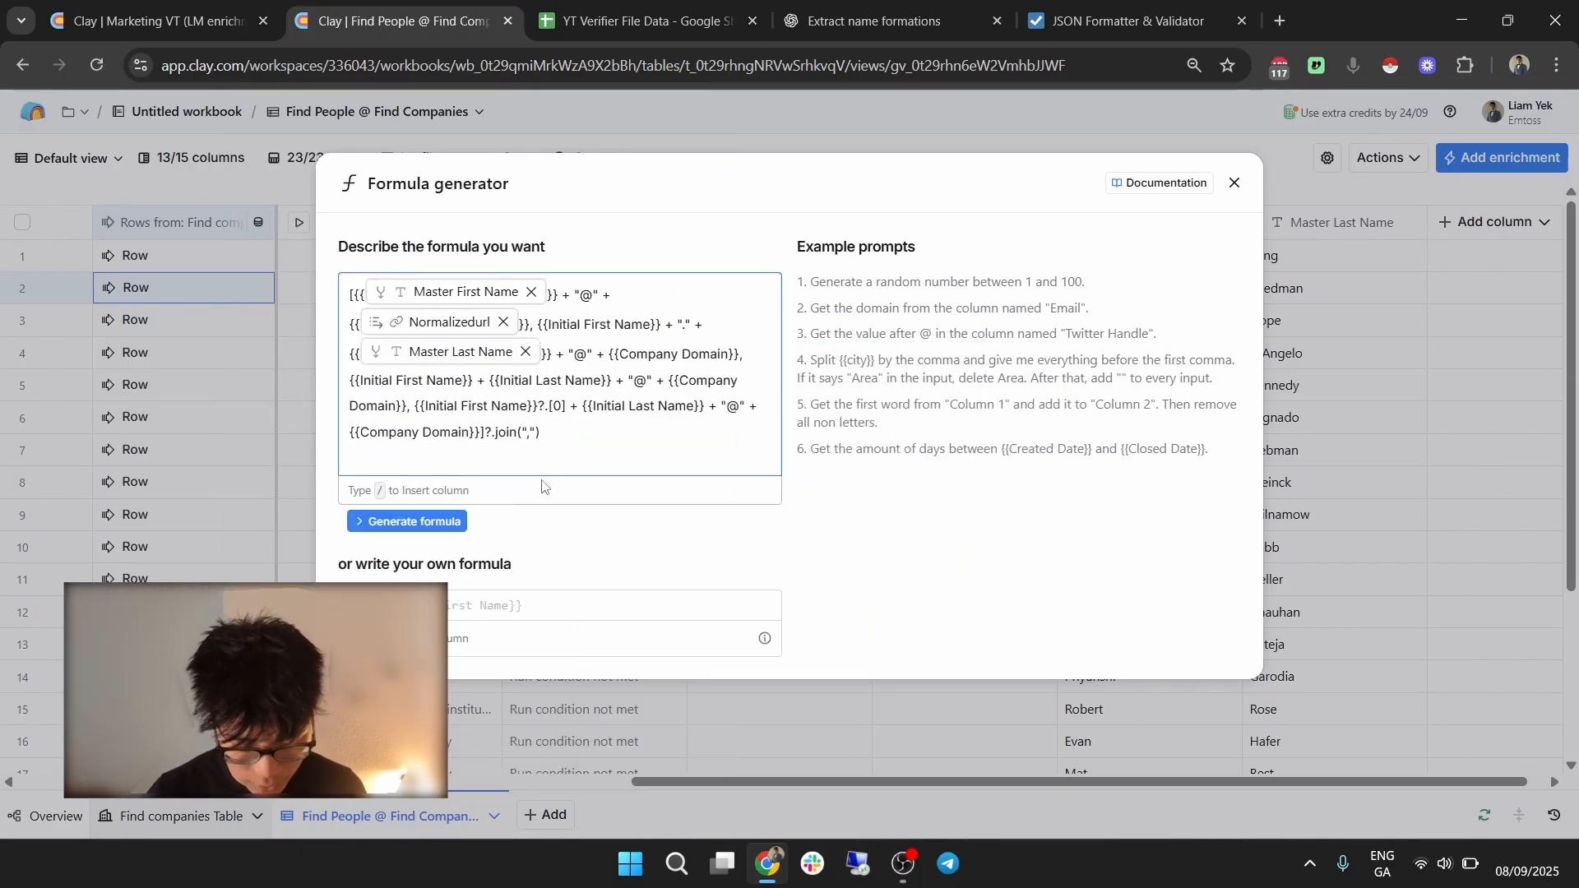
click(452, 523)
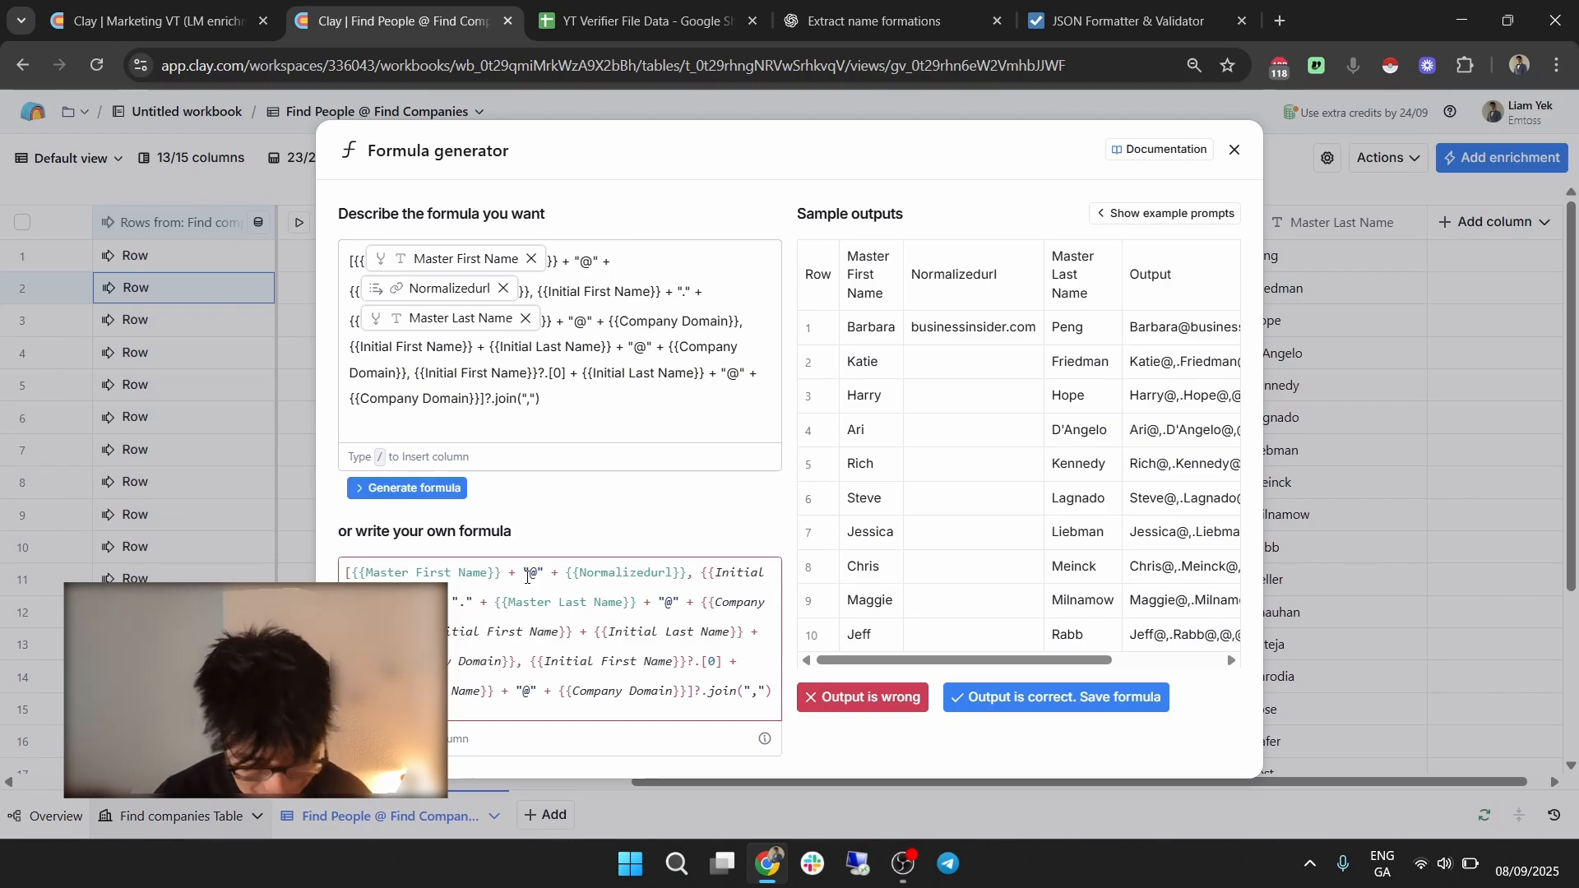
Replace Initial First Name in the generated formula's second permutation with Master First Name.
drag(366, 573, 489, 573)
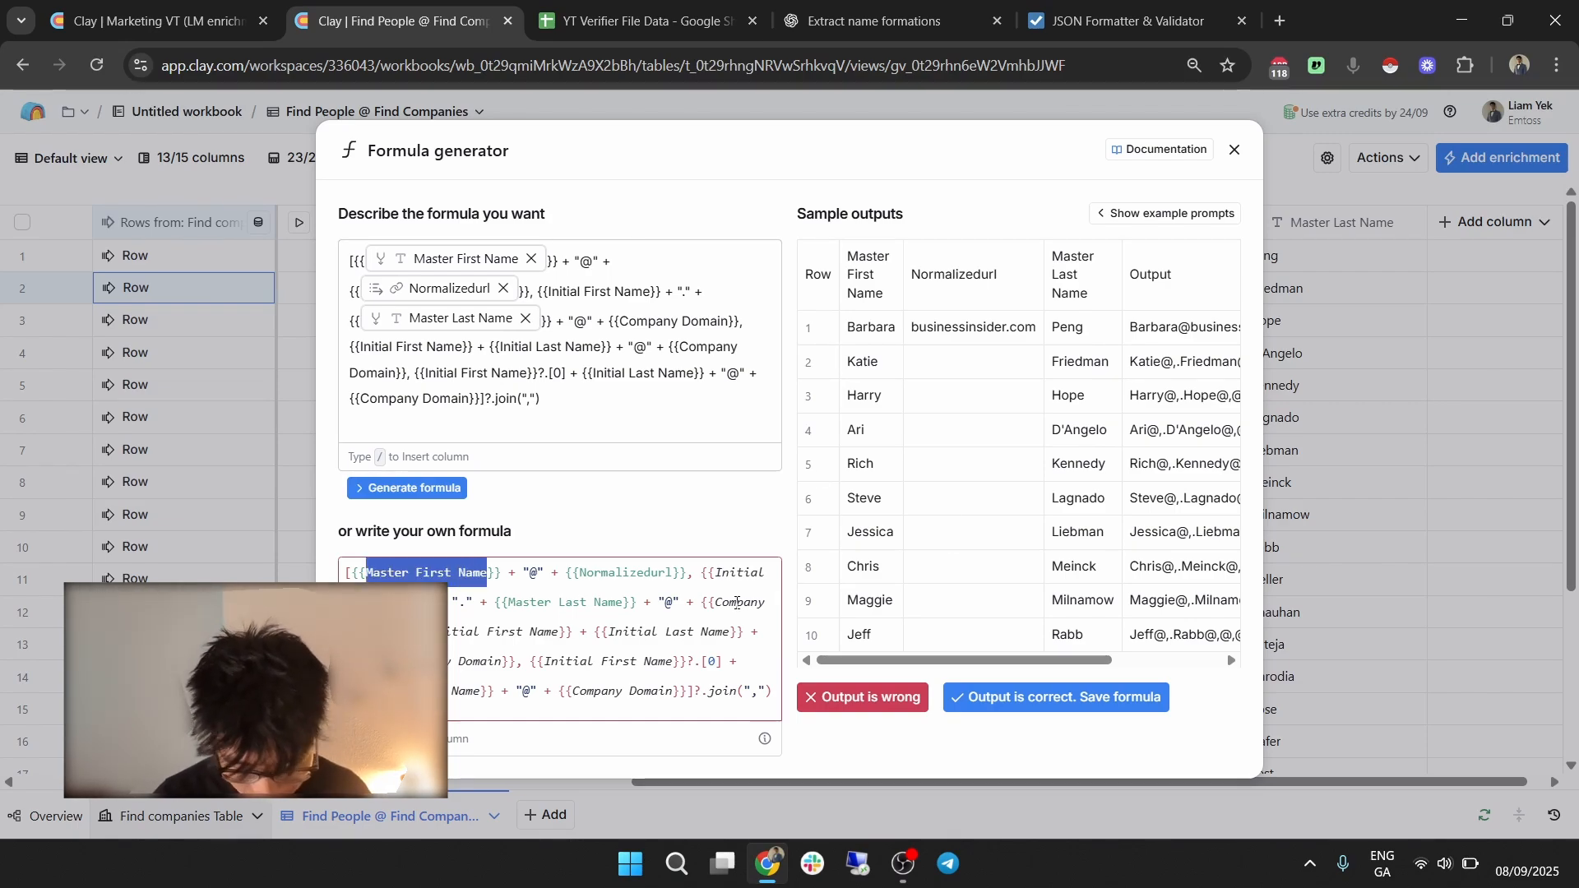
drag(733, 575, 411, 604)
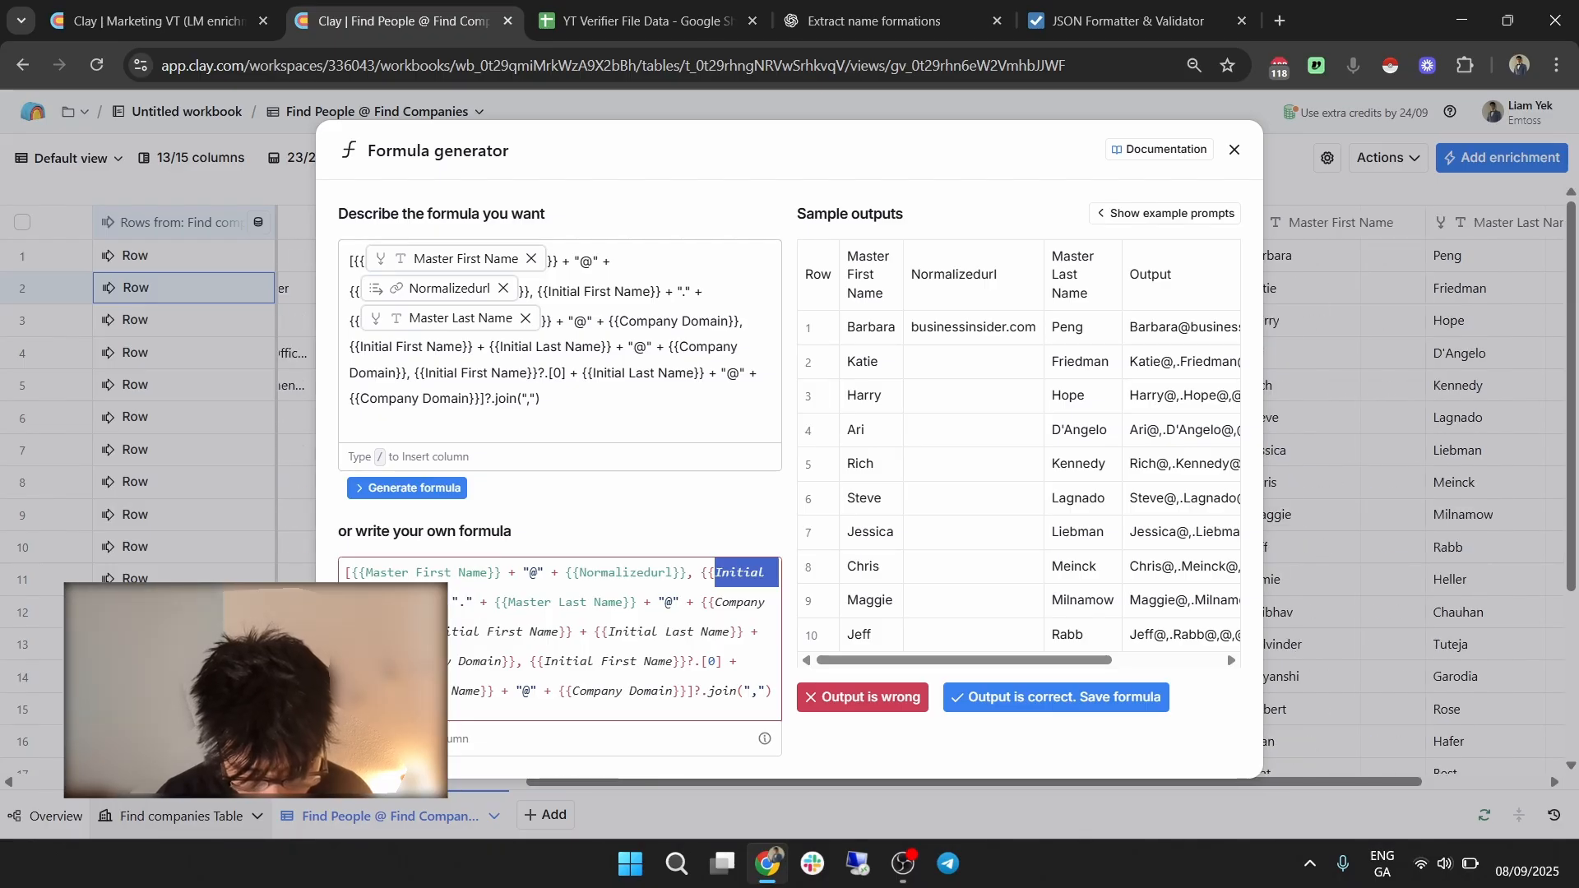
key(ctrl+v)
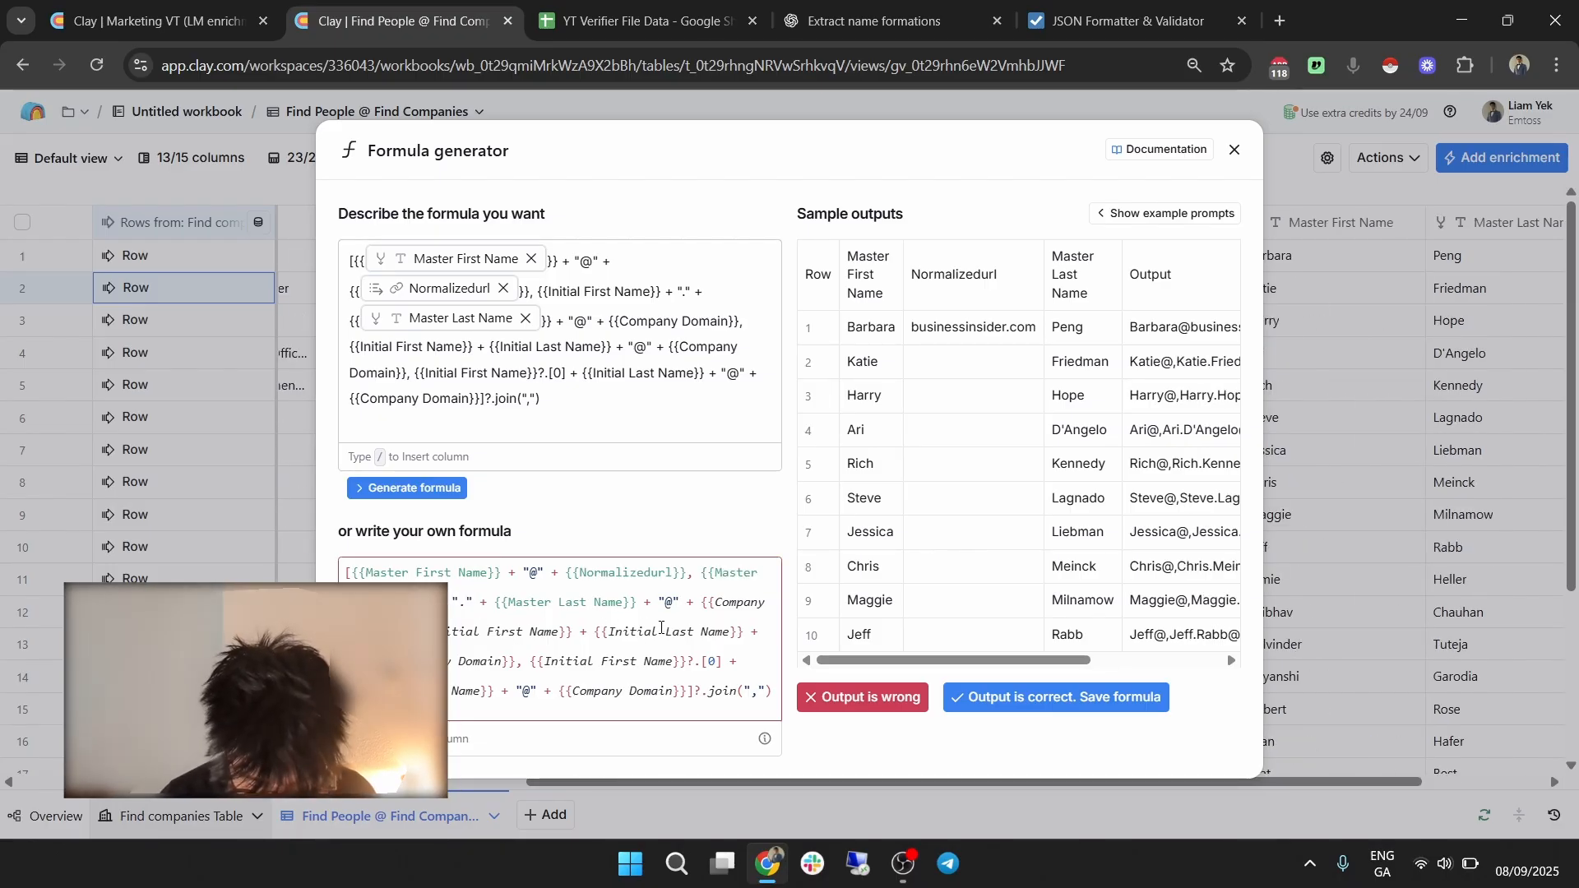
Replace the remaining Company Domain references in the generated formula with Normalizedurl.
double_click(625, 576)
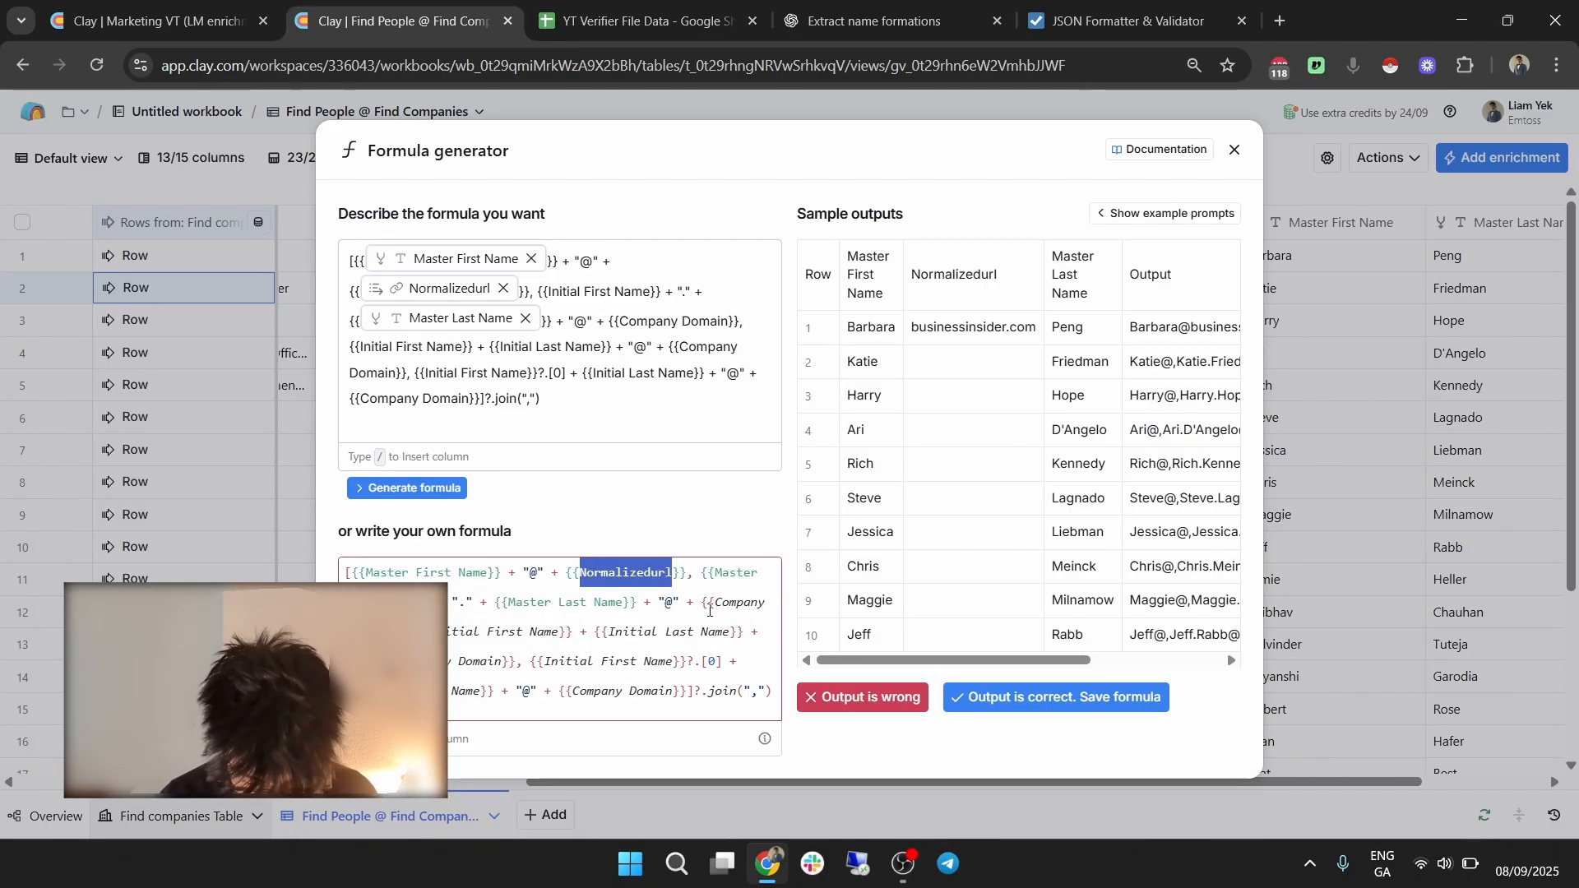
drag(738, 602, 775, 604)
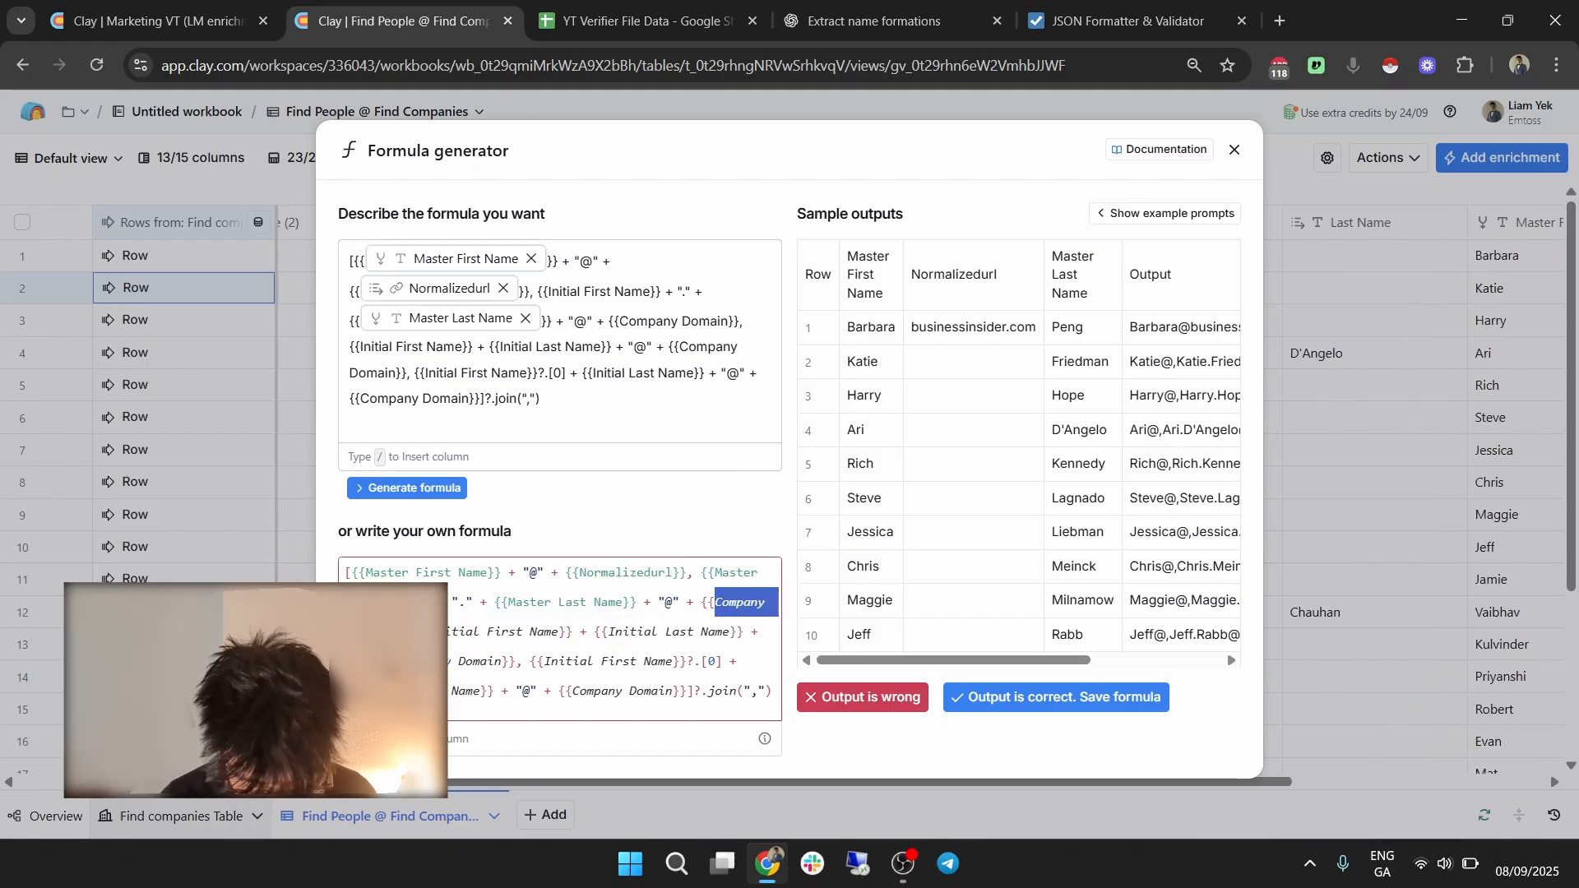
key(ctrl+v)
drag(503, 654, 388, 713)
key(ctrl+v)
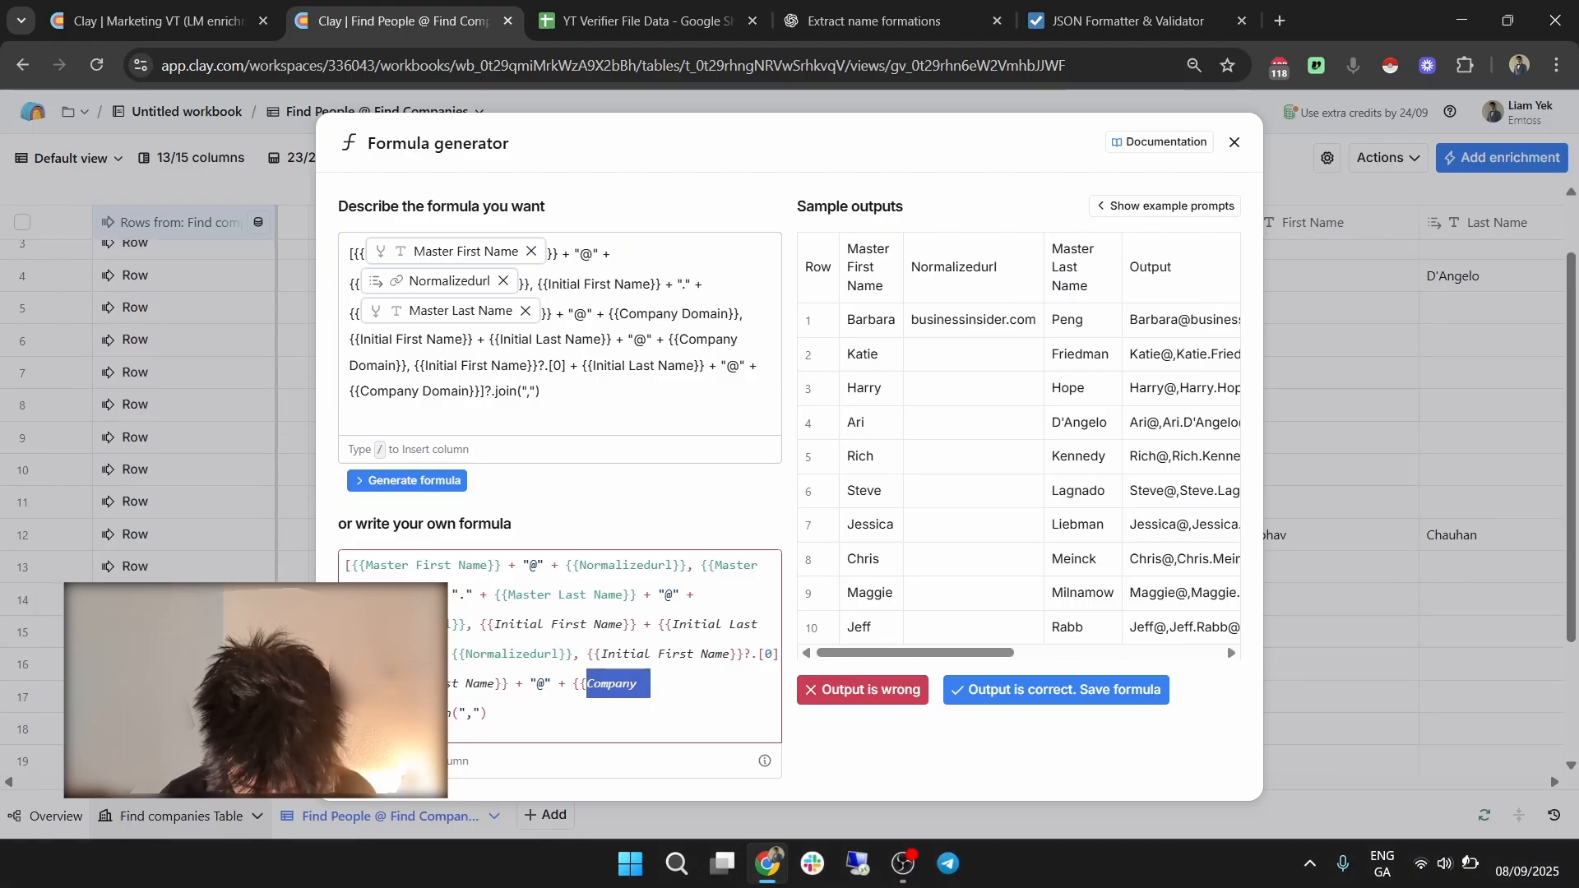
key(ctrl+v)
Replace the third permutation's Initial First Name and Initial Last Name references with Master First Name and Master Last Name.
drag(372, 577, 470, 579)
key(ctrl+c)
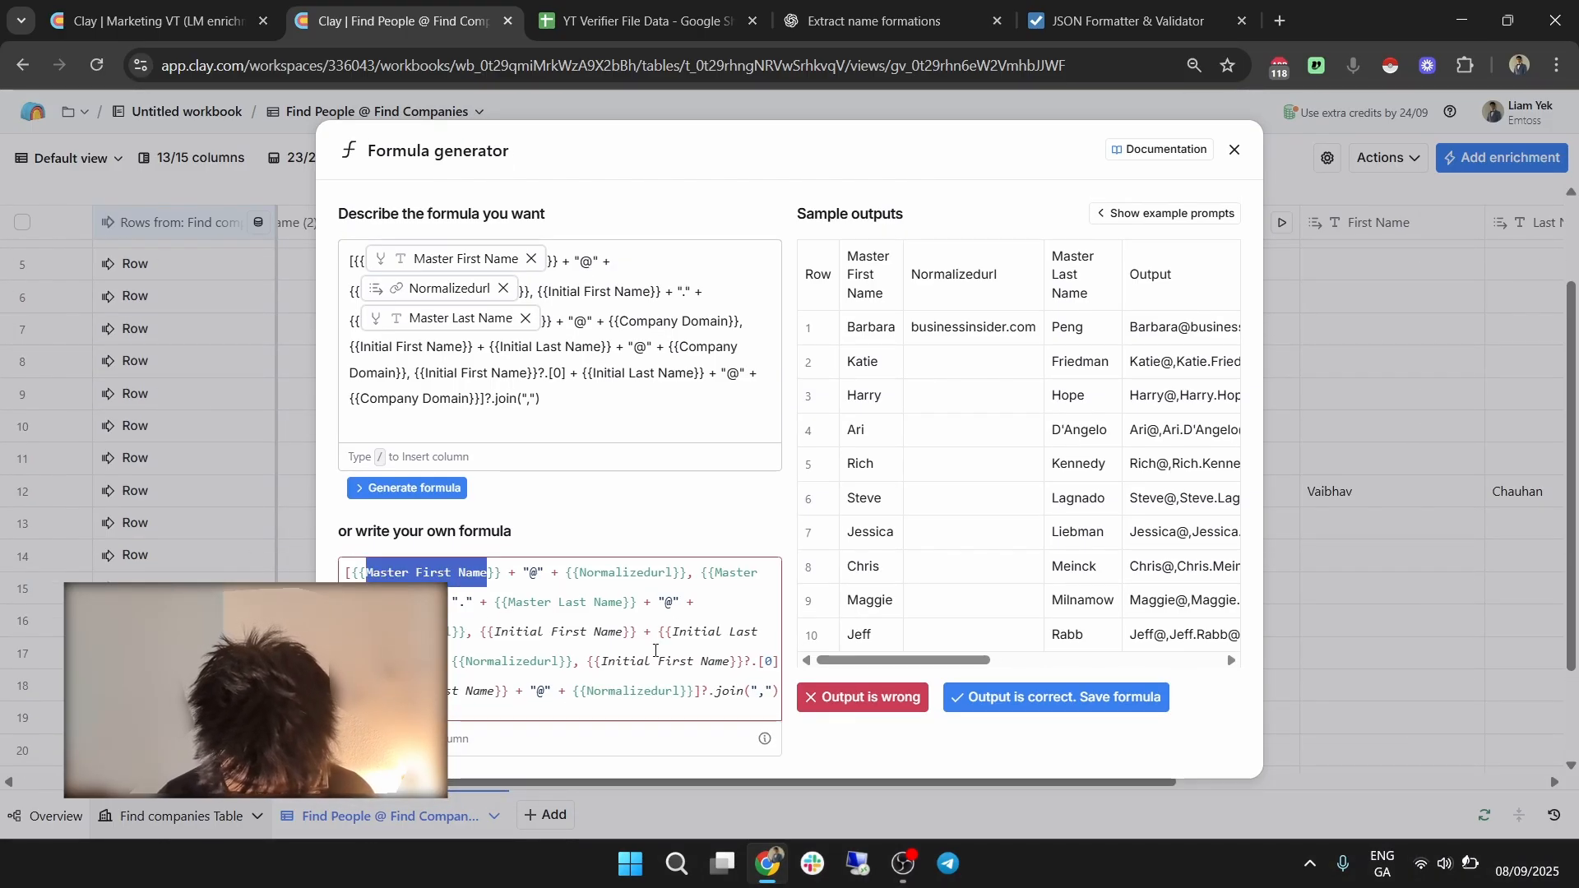
mouse_move(494, 633)
mouse_down()
mouse_move(623, 635)
mouse_move(495, 633)
mouse_up()
click(594, 636)
key(ctrl+v)
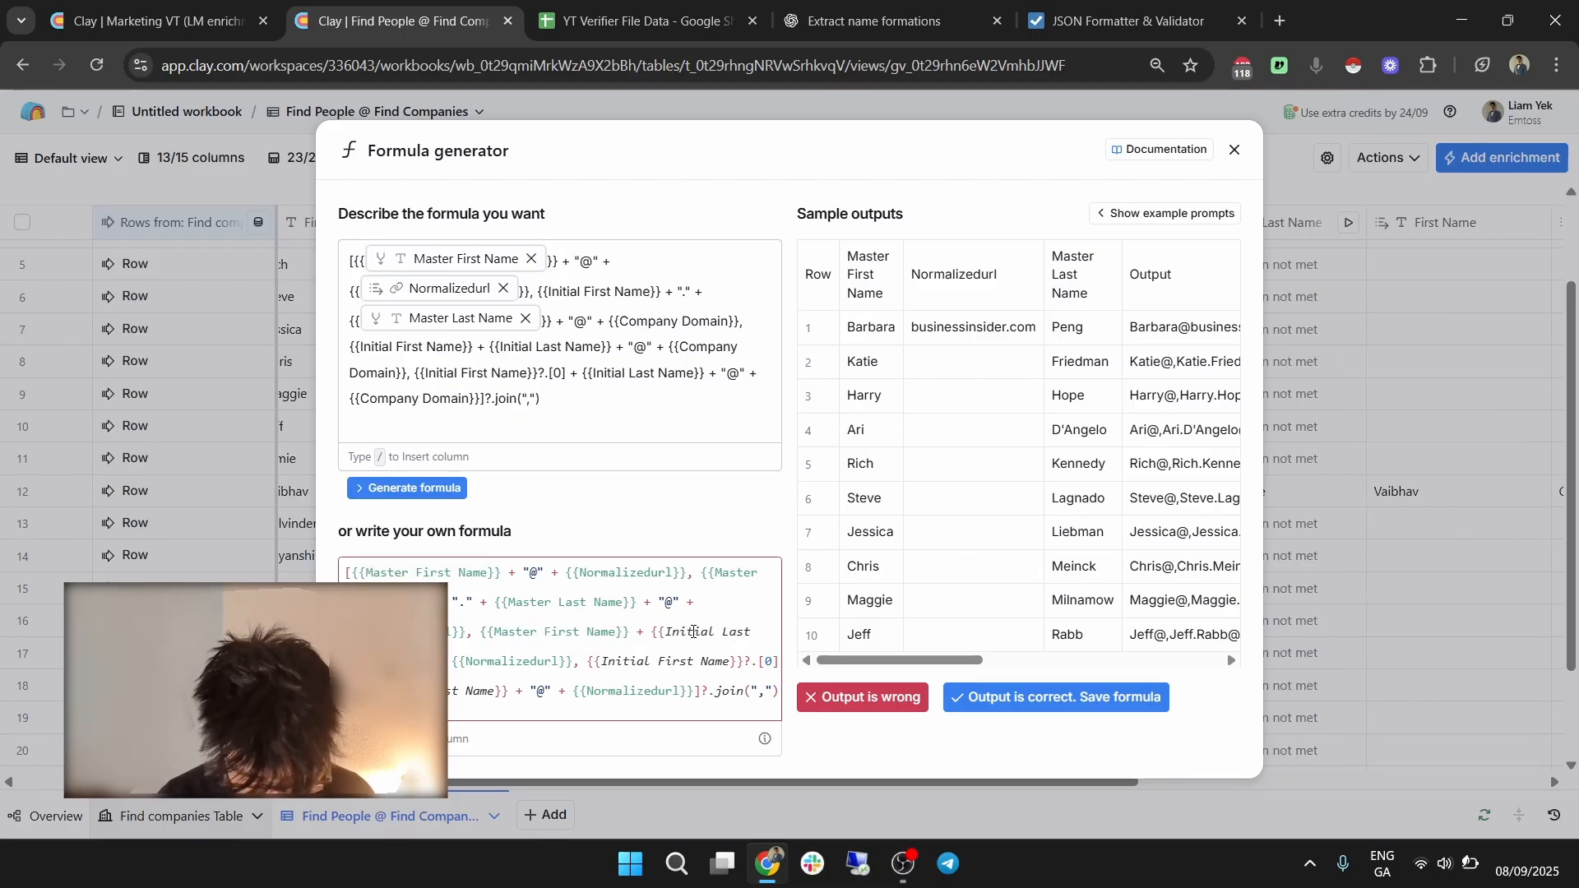
drag(508, 603, 428, 663)
key(ctrl+c)
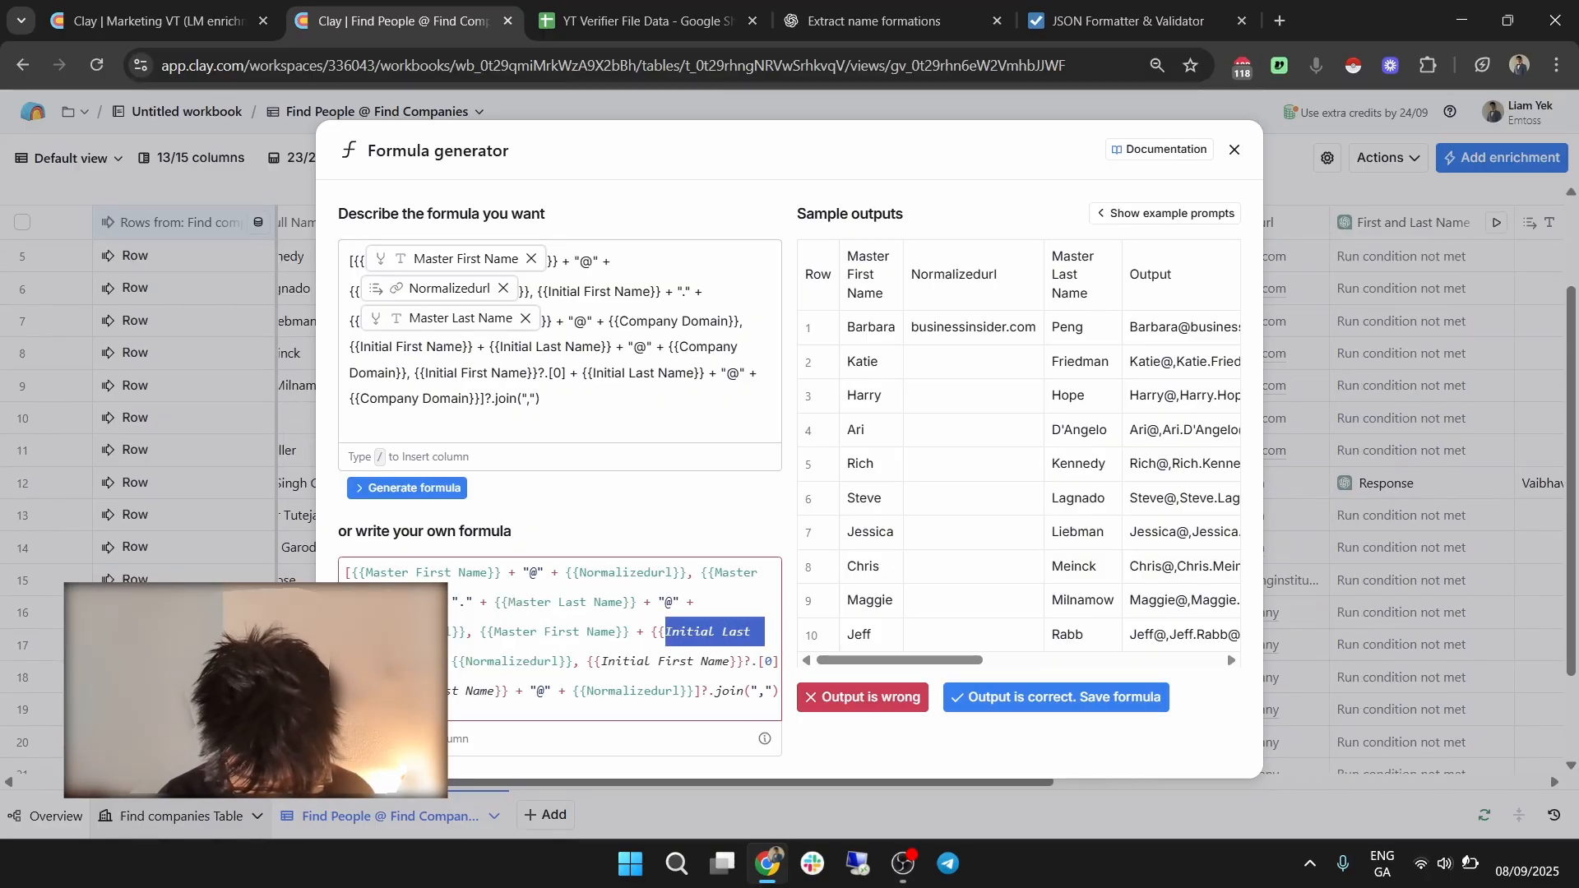
key(ctrl+v)
Replace the fourth permutation's initial name references with Master First Name and Master Last Name, and save the formula as a column.
drag(366, 572, 463, 581)
key(ctrl+c)
drag(601, 661, 731, 661)
key(ctrl+v)
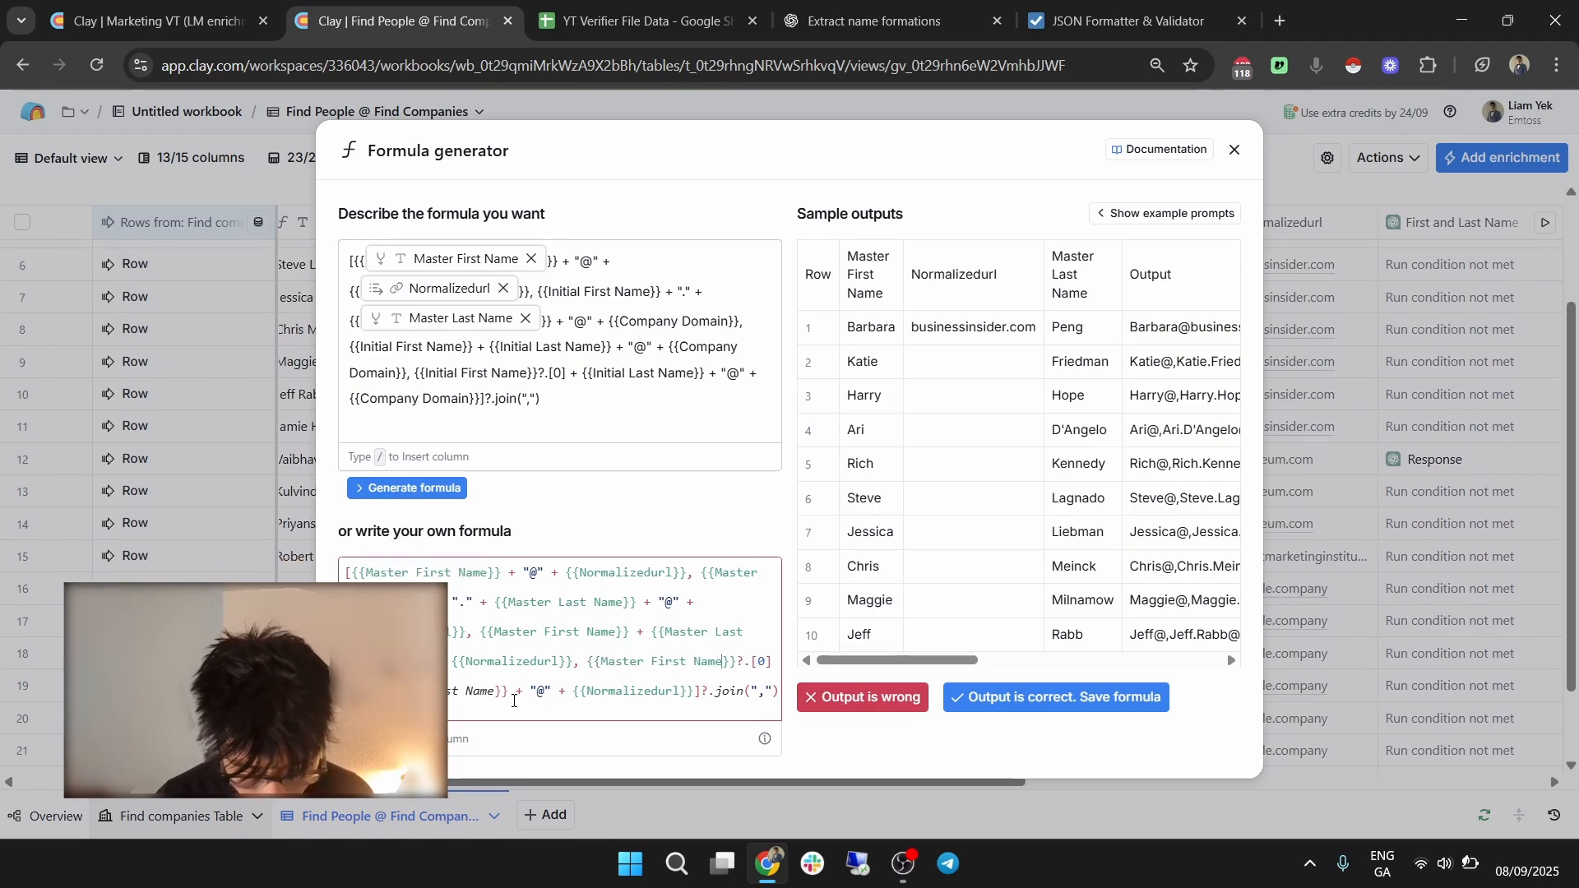
mouse_move(509, 602)
mouse_down()
mouse_move(611, 612)
mouse_move(510, 608)
mouse_up()
click(614, 611)
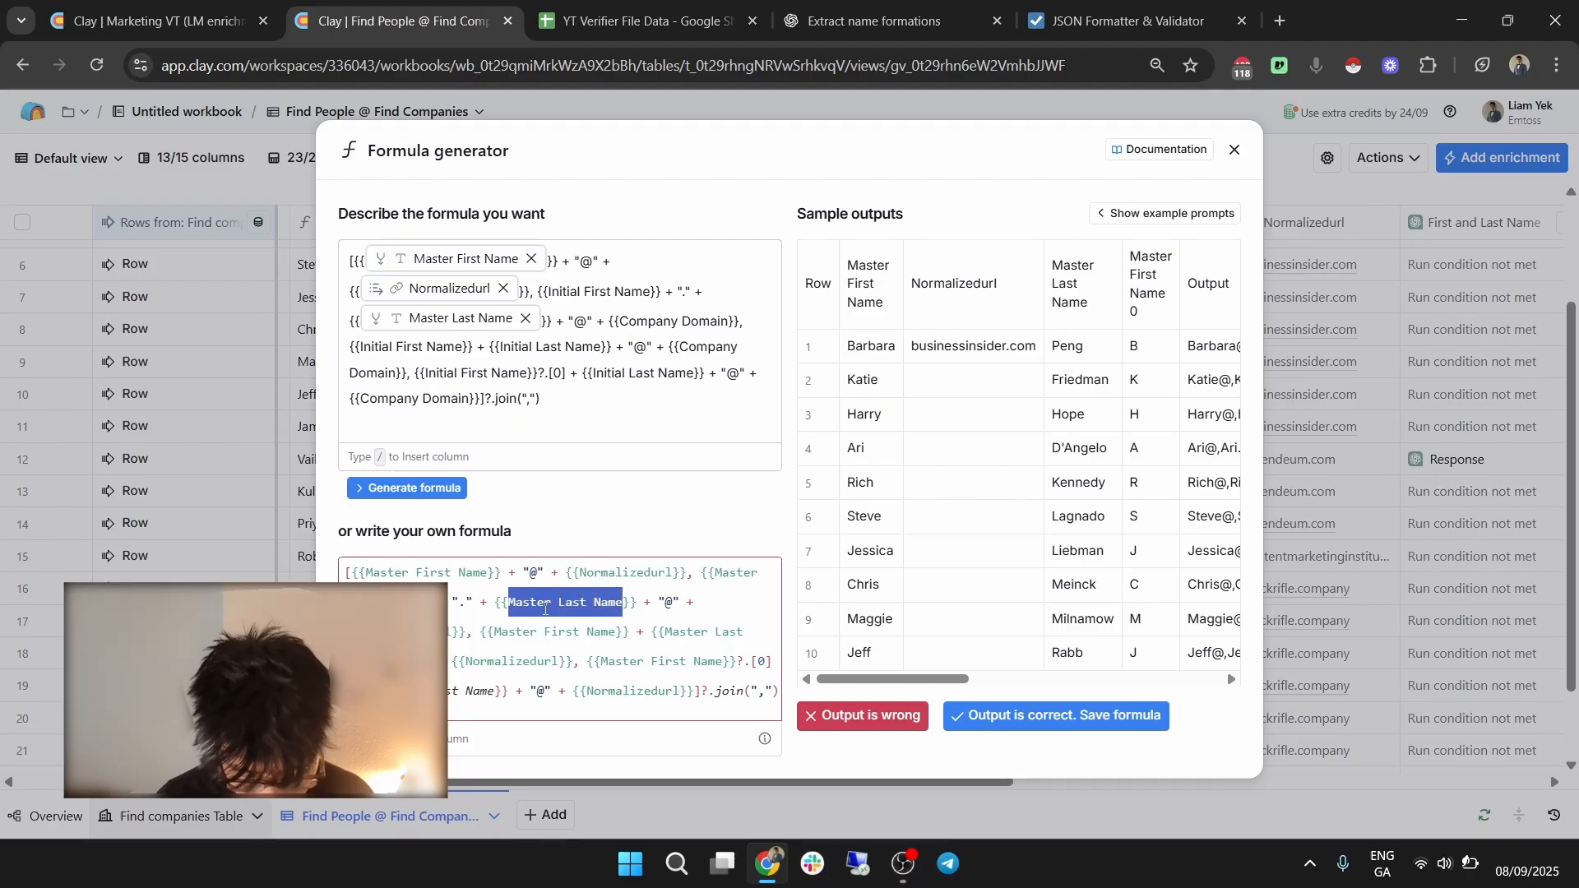
key(ctrl+c)
drag(375, 692, 496, 692)
key(ctrl+v)
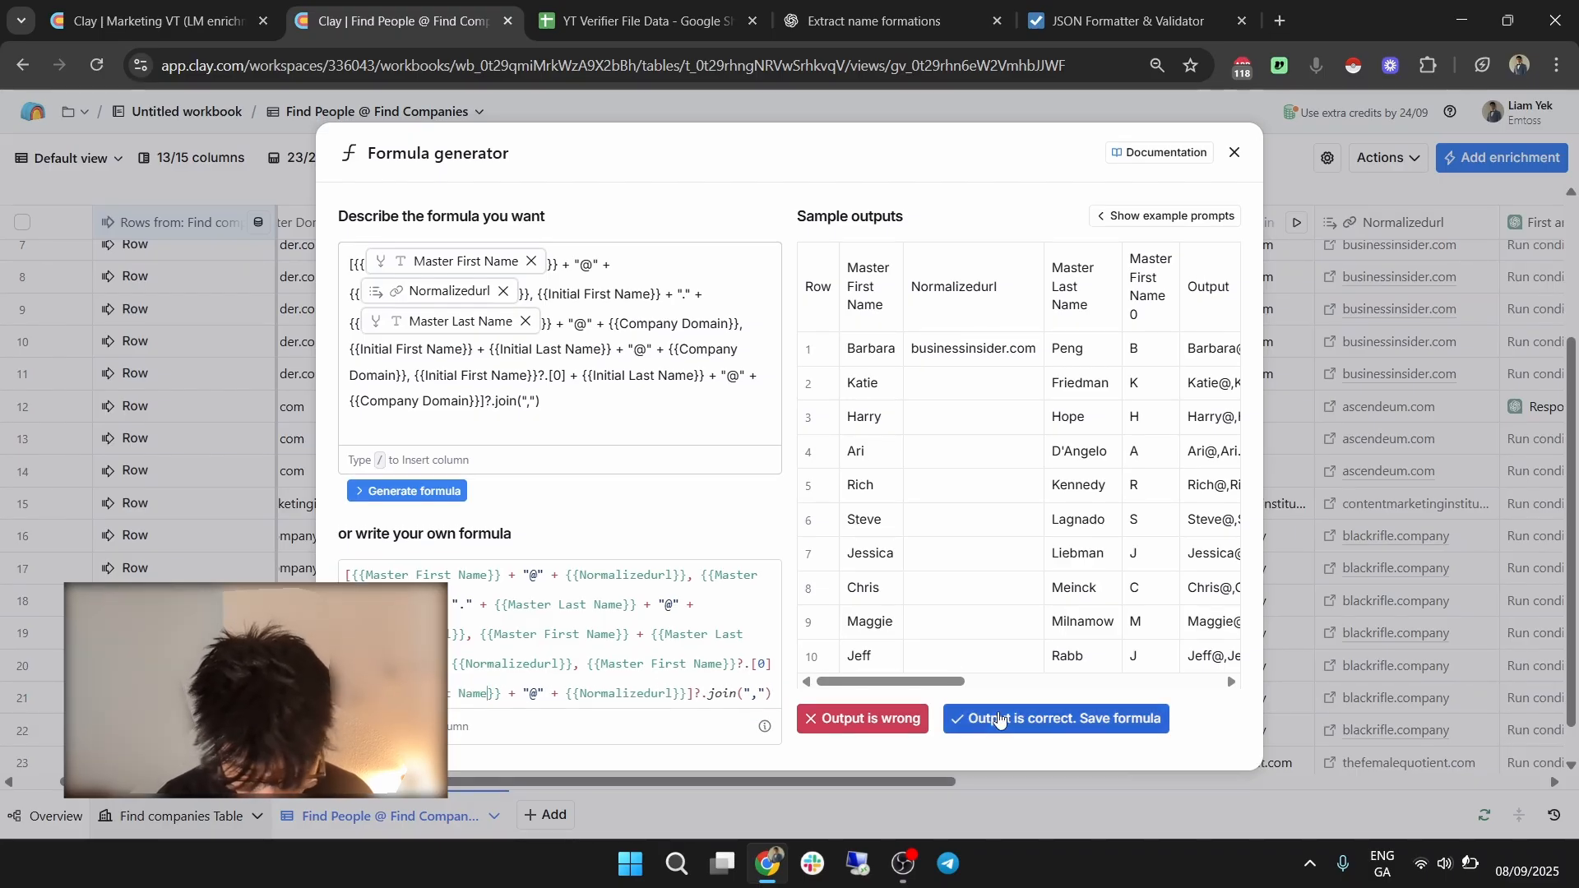
click(999, 720)
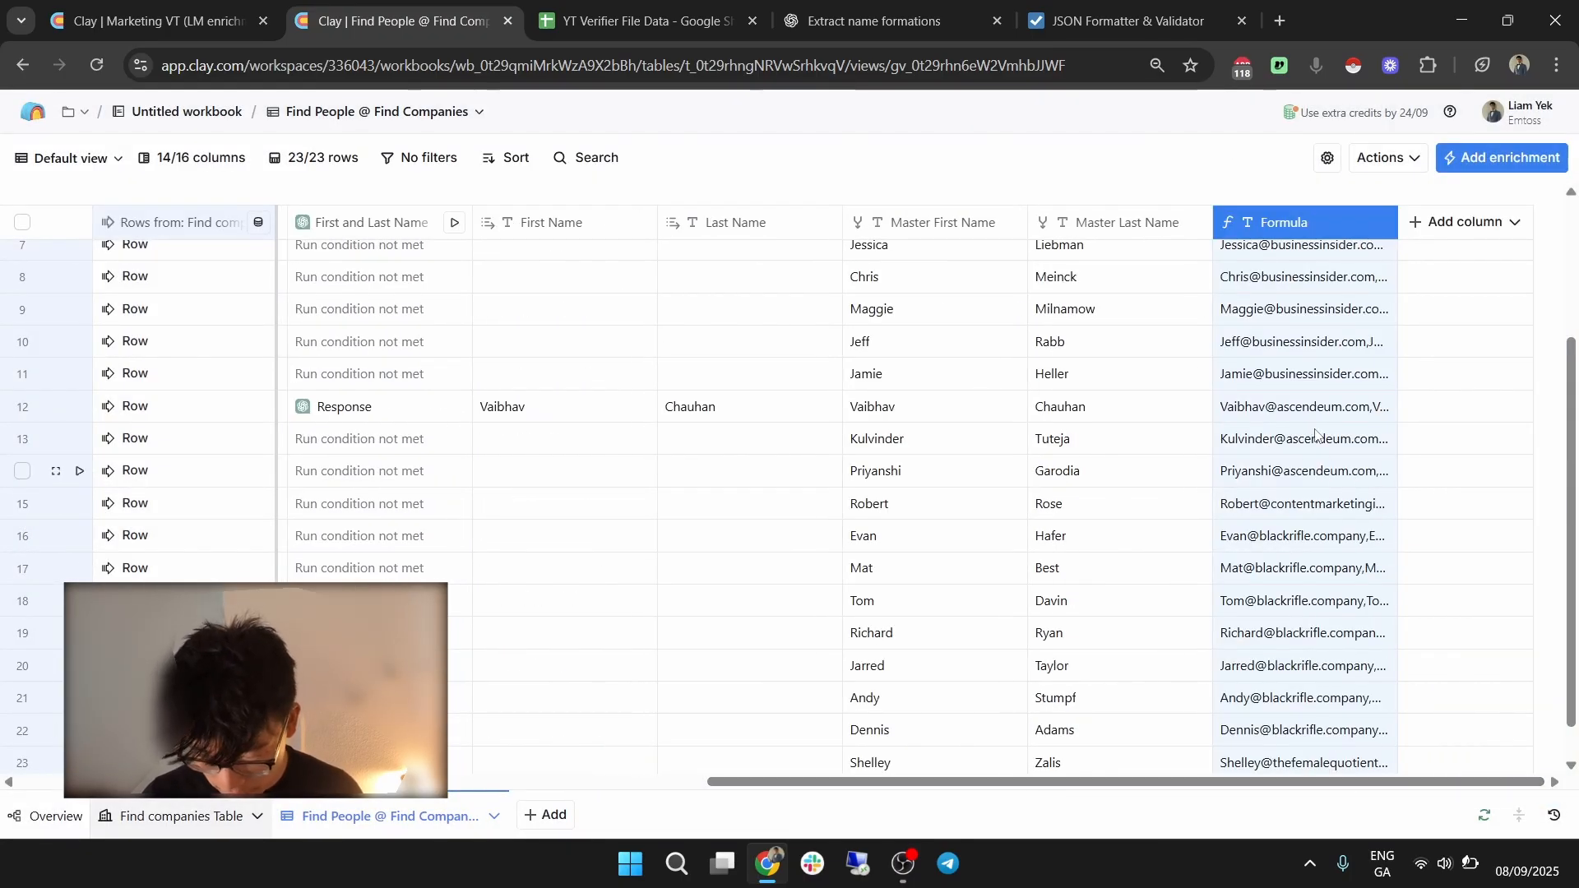
Rename the new formula column as "Email Permutations".
double_click(1300, 221)
click(937, 188)
click(1529, 292)
click(1292, 234)
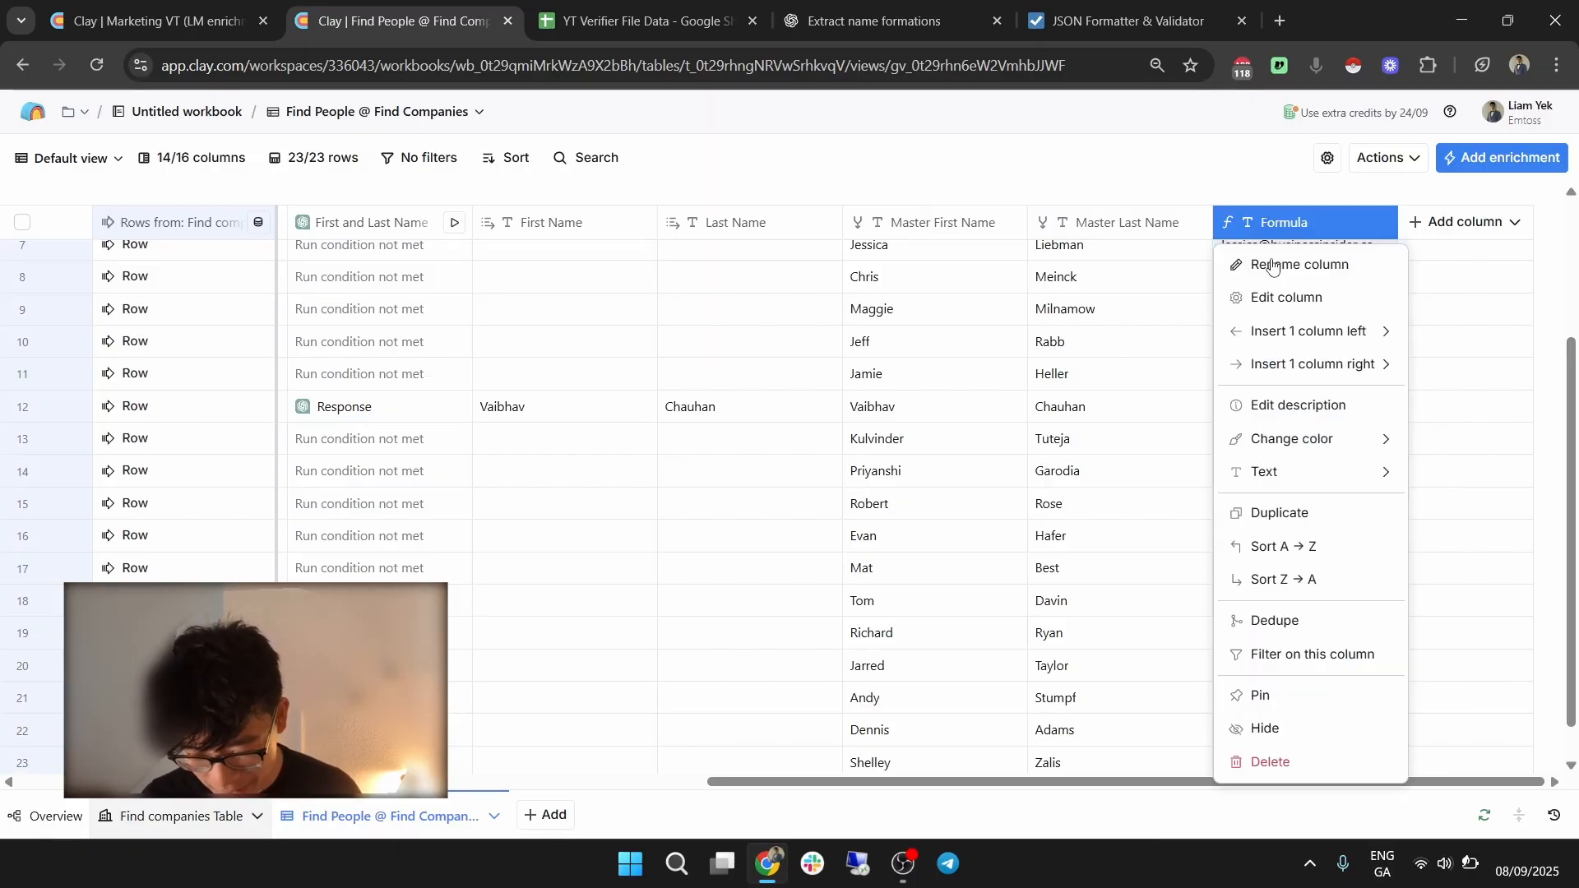
click(1282, 268)
text(E)
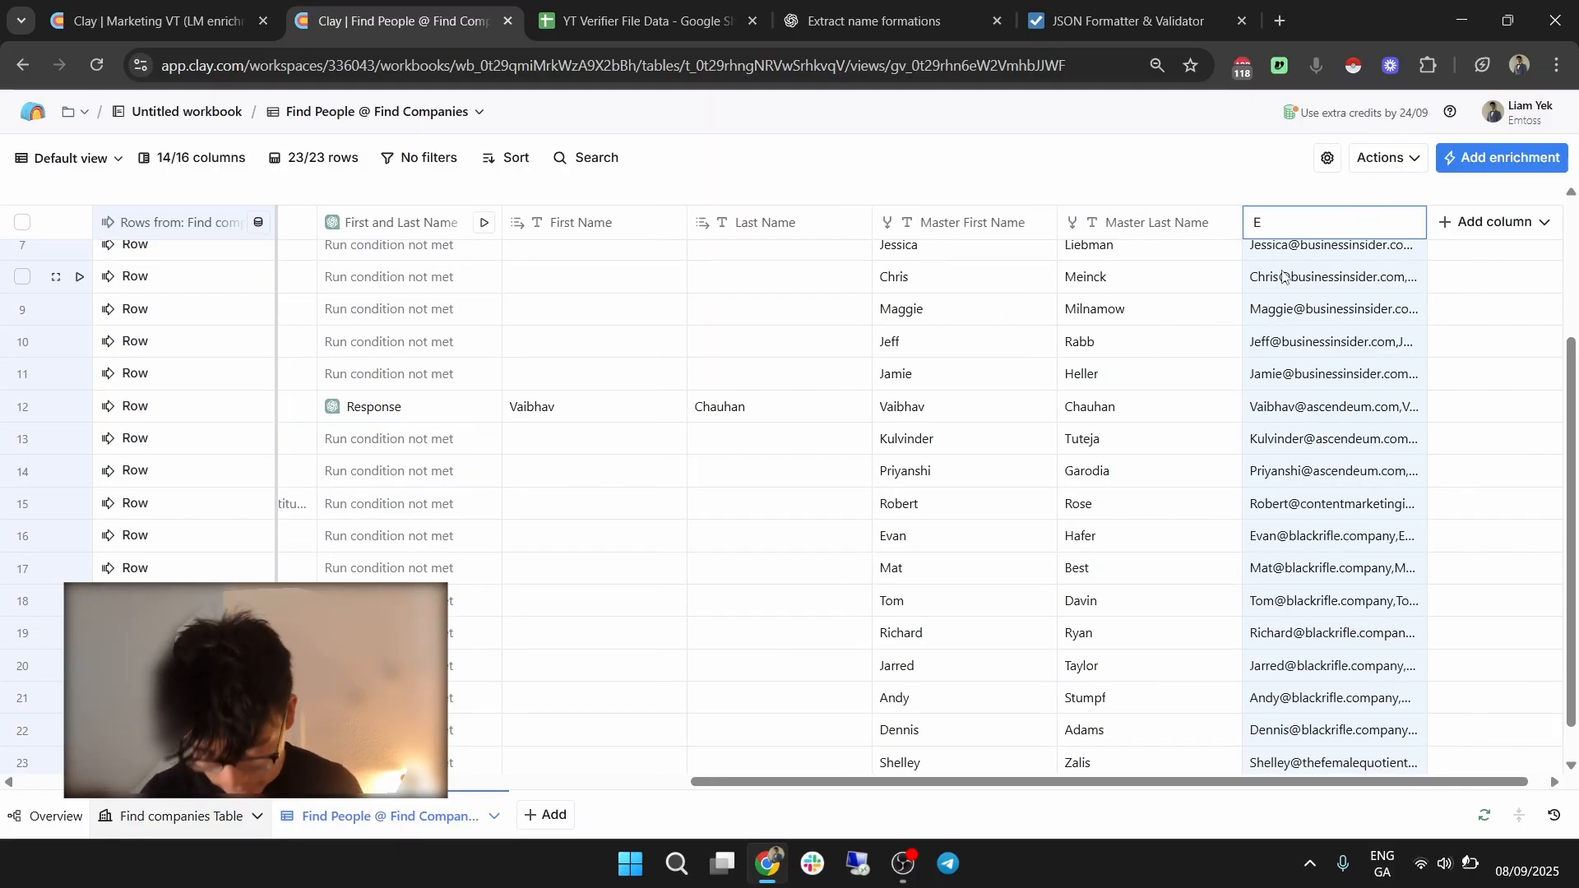
key(ctrl+z)
click(1140, 144)
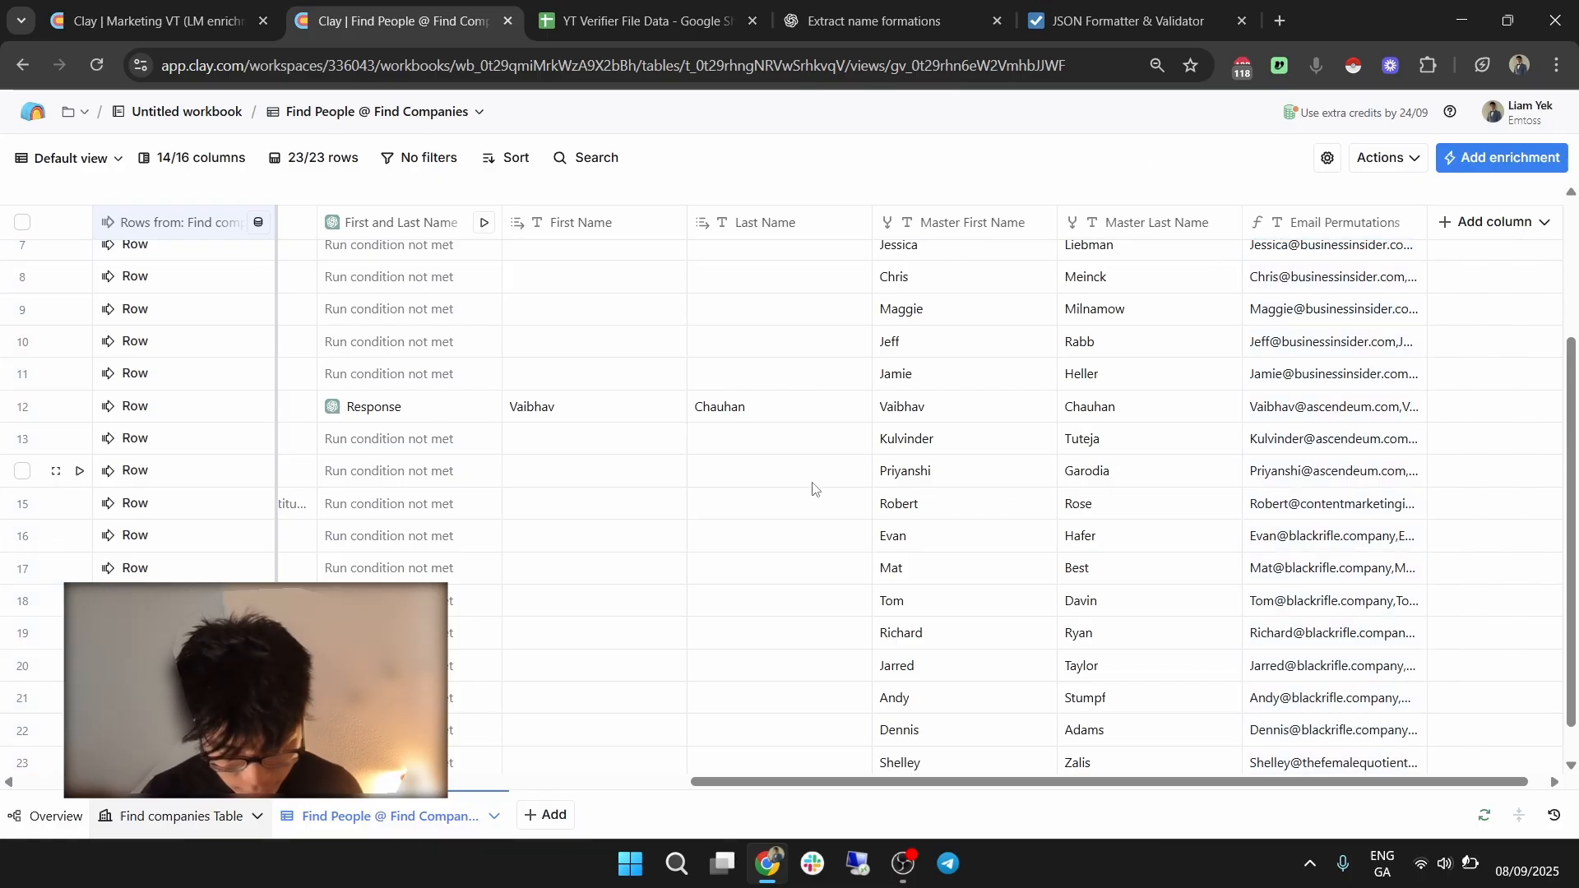
scroll(648, 745, left, 6)
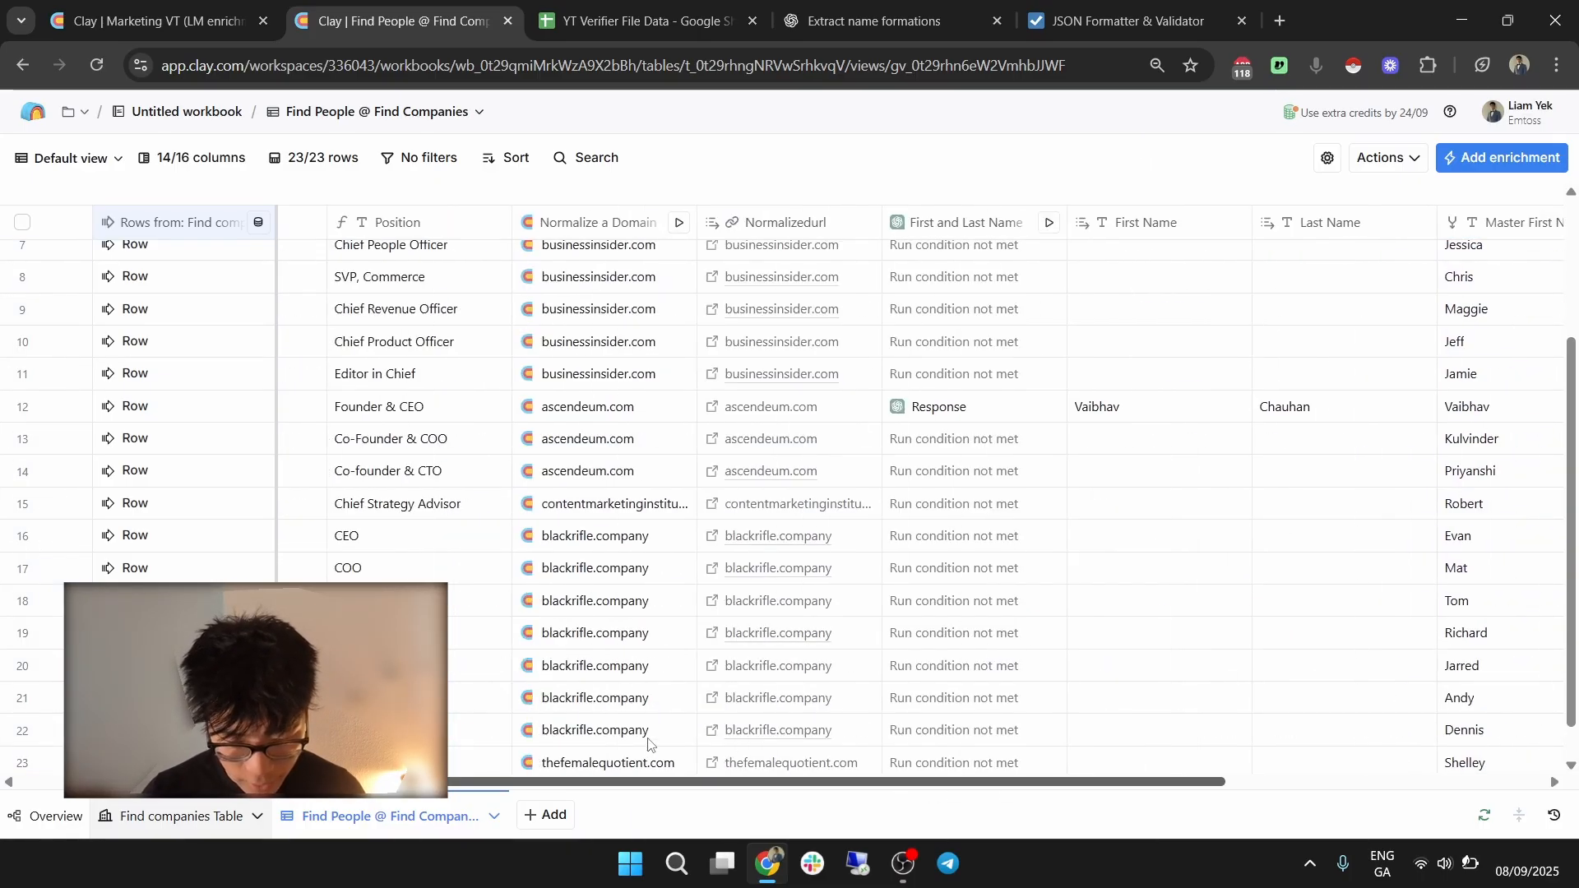
Rename the Normalizedurl column as "Master Domain".
click(802, 220)
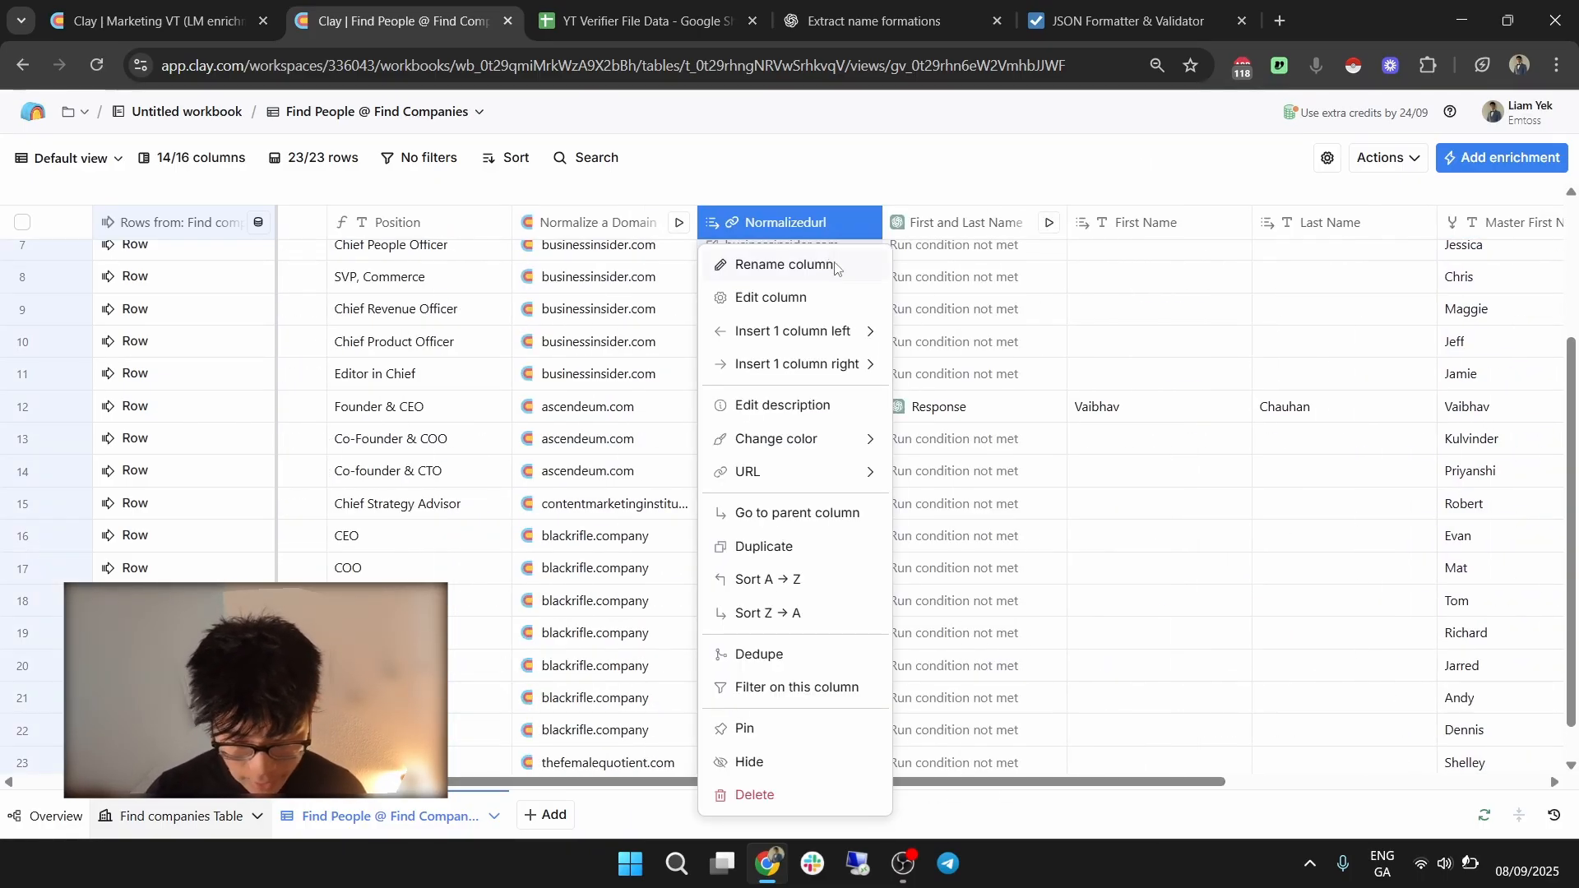
click(835, 267)
text(Master)
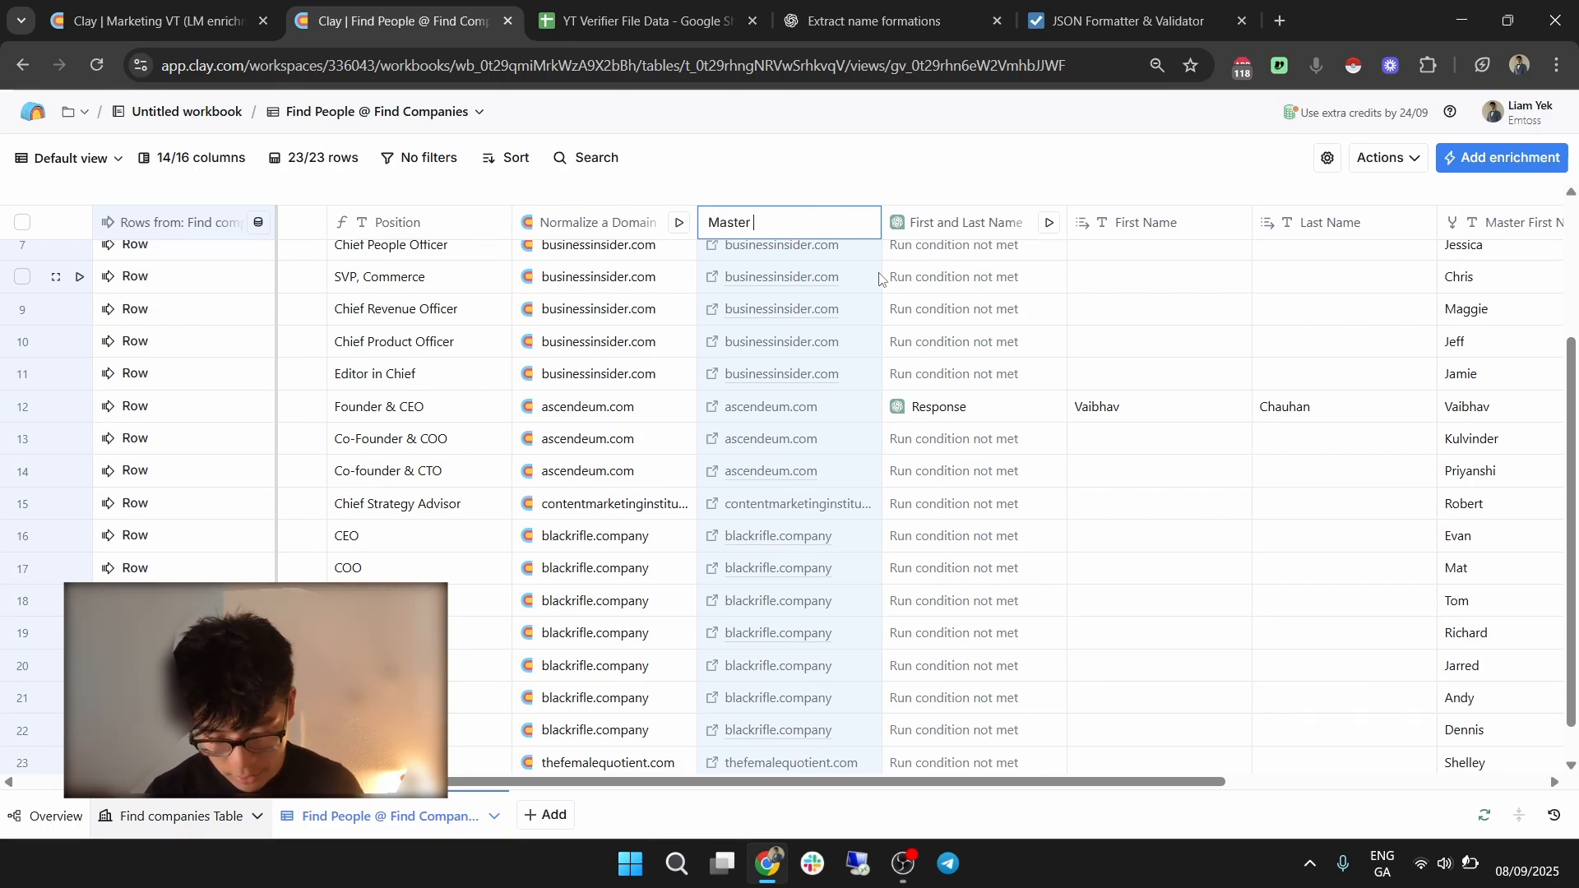
click(958, 160)
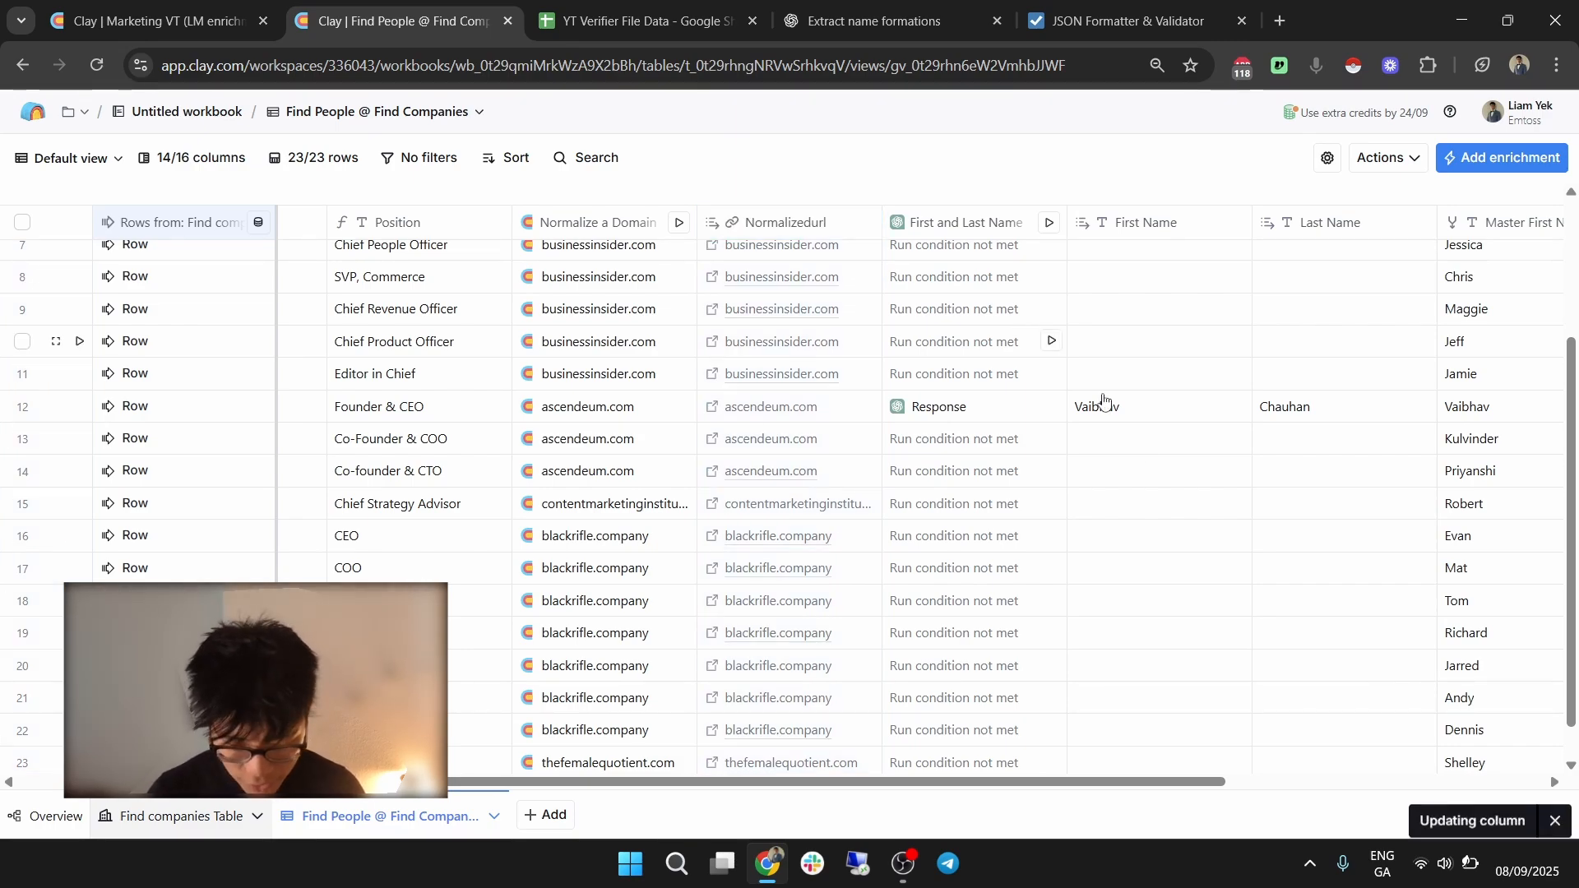
scroll(1239, 583, right, 6)
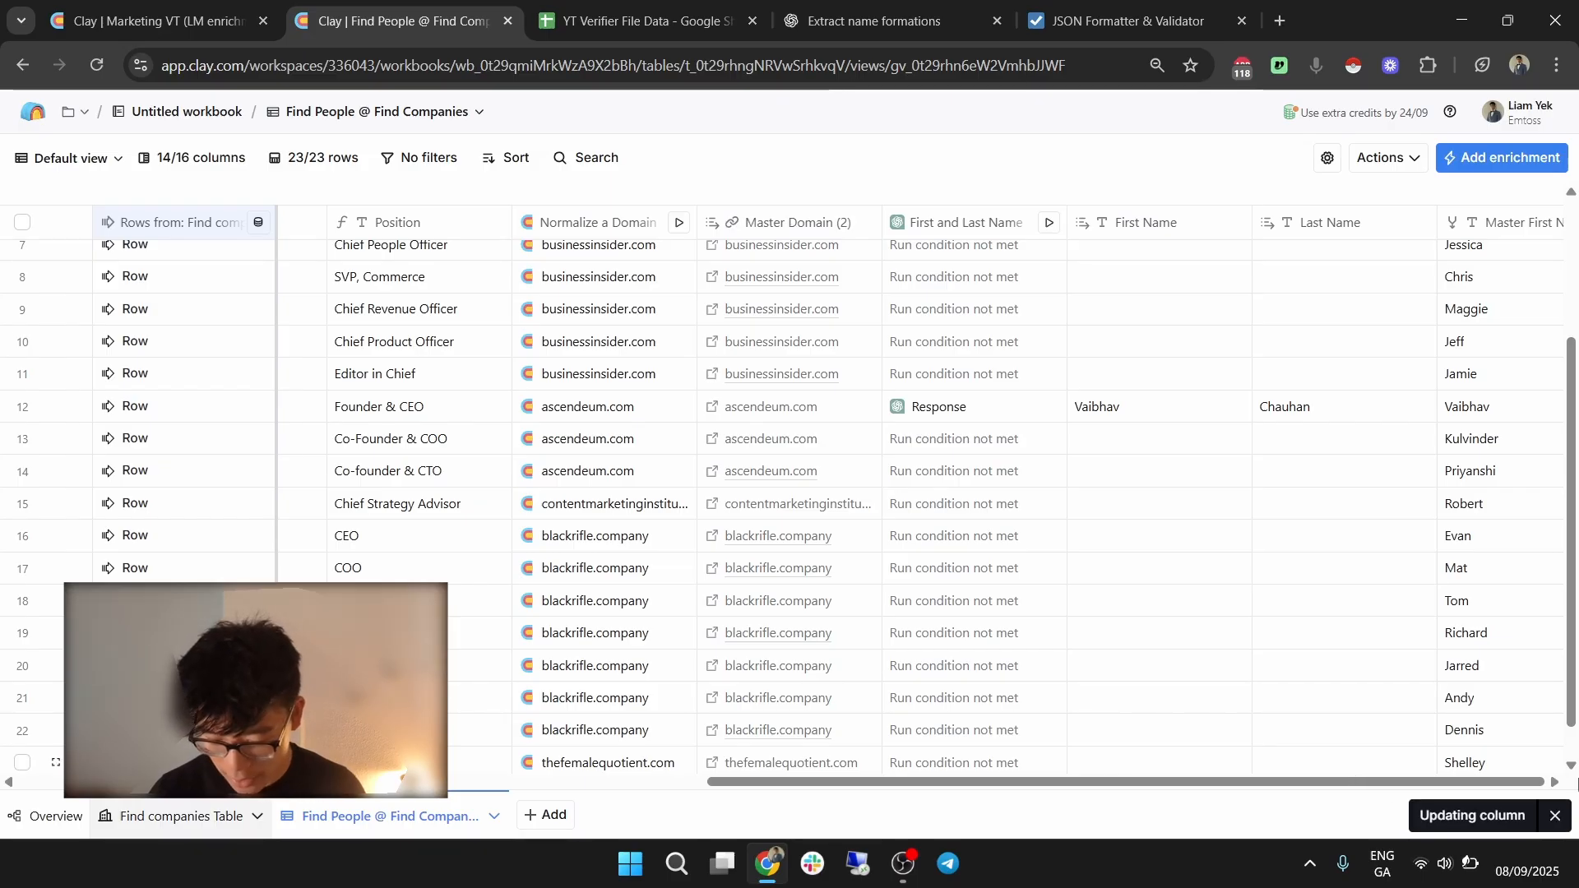
click(1566, 815)
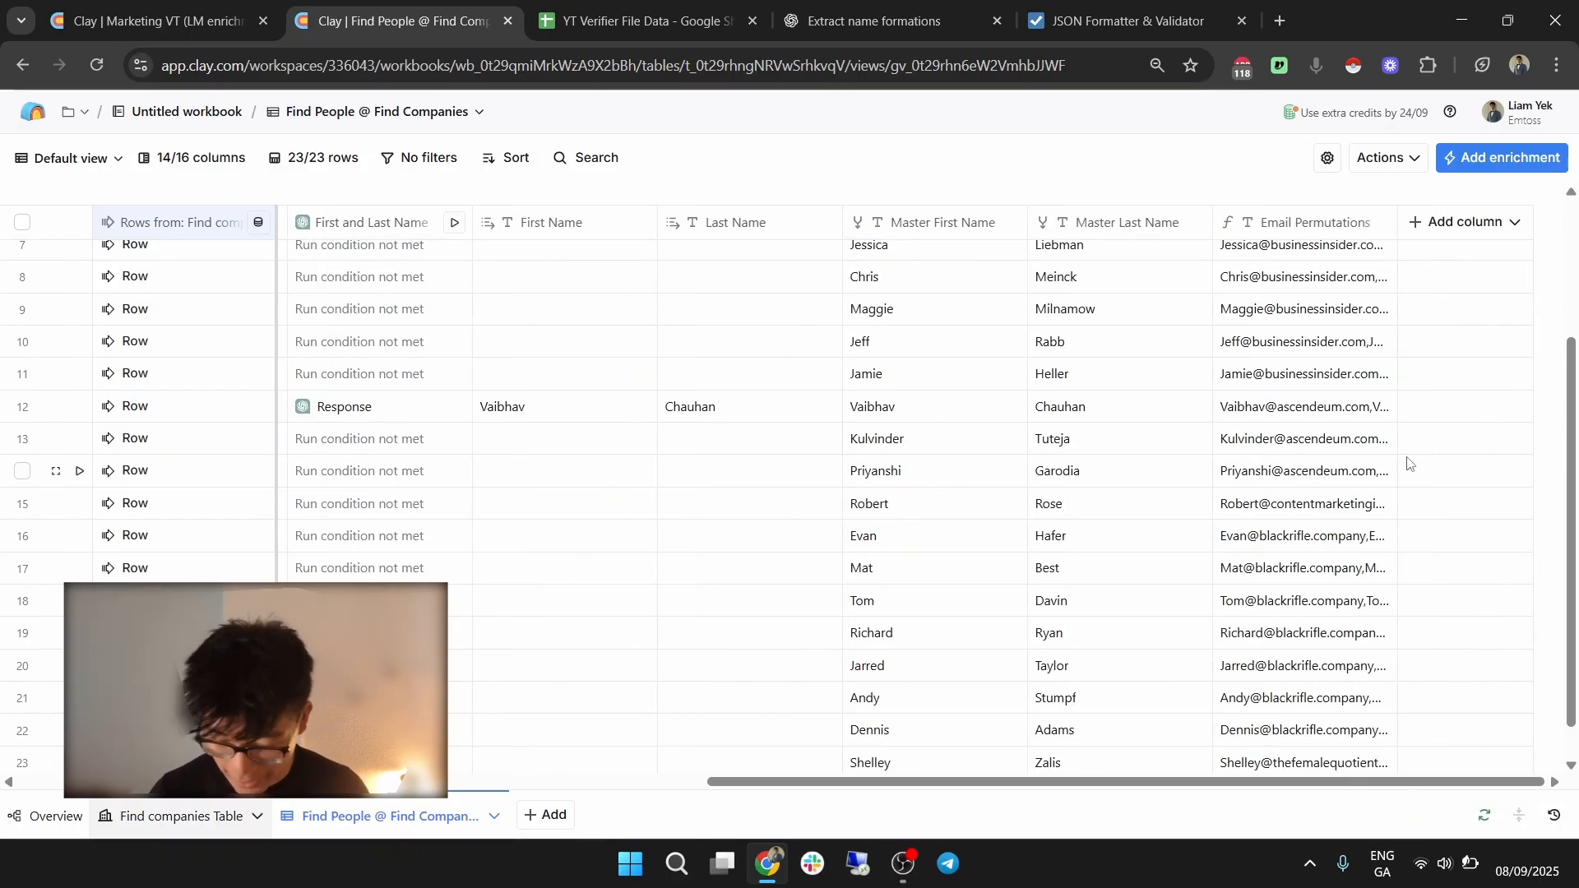
Search the enrichments for "extract" and add Extract URLs and emails from text as a new column.
click(1447, 224)
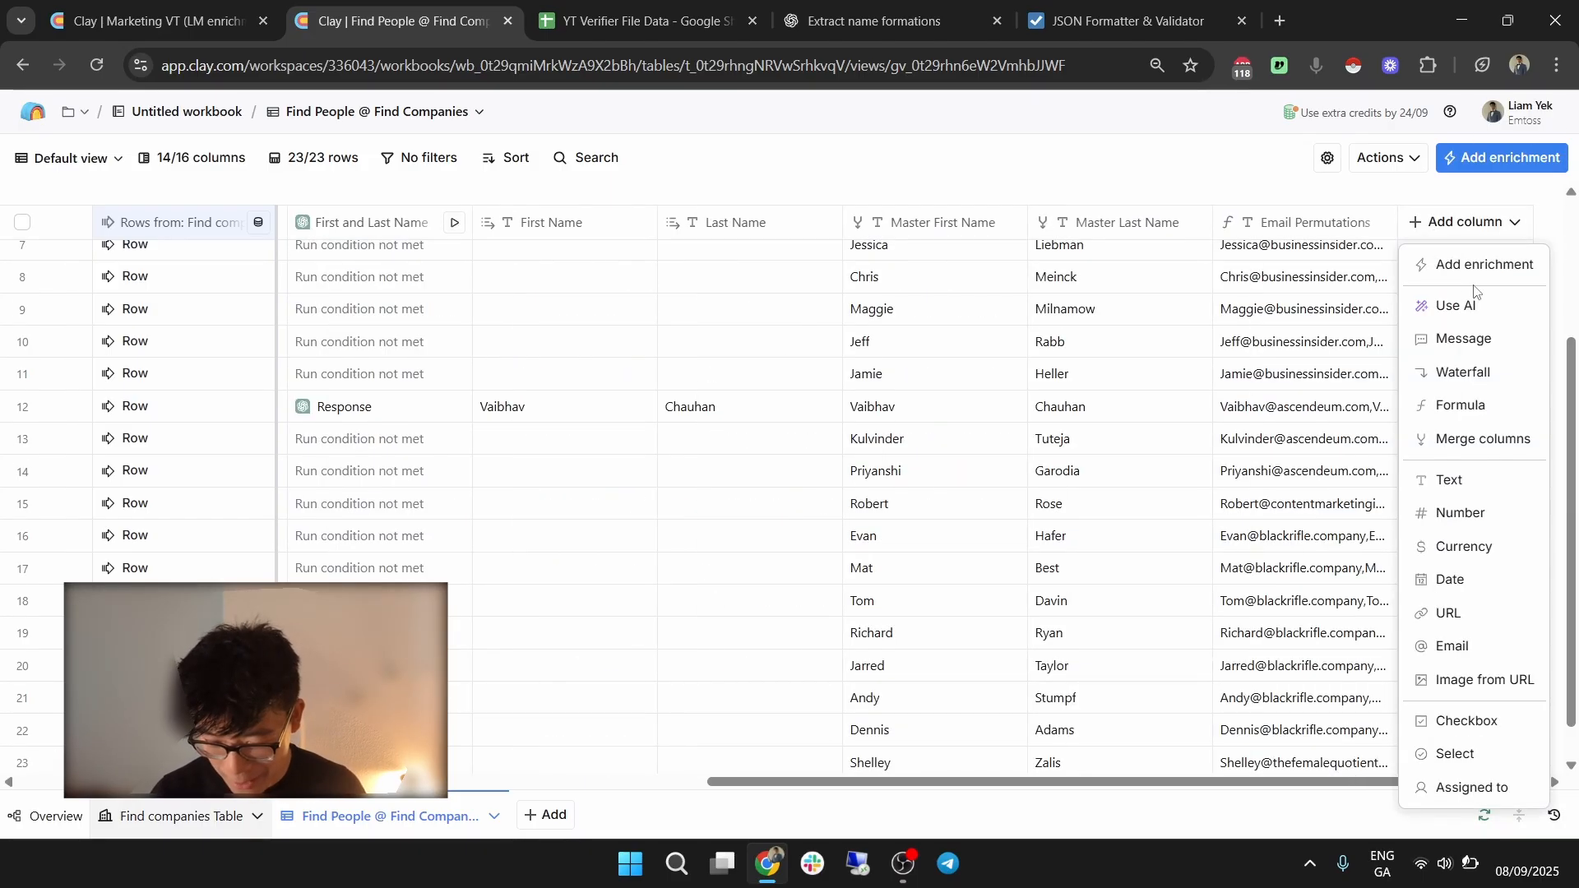
click(1476, 267)
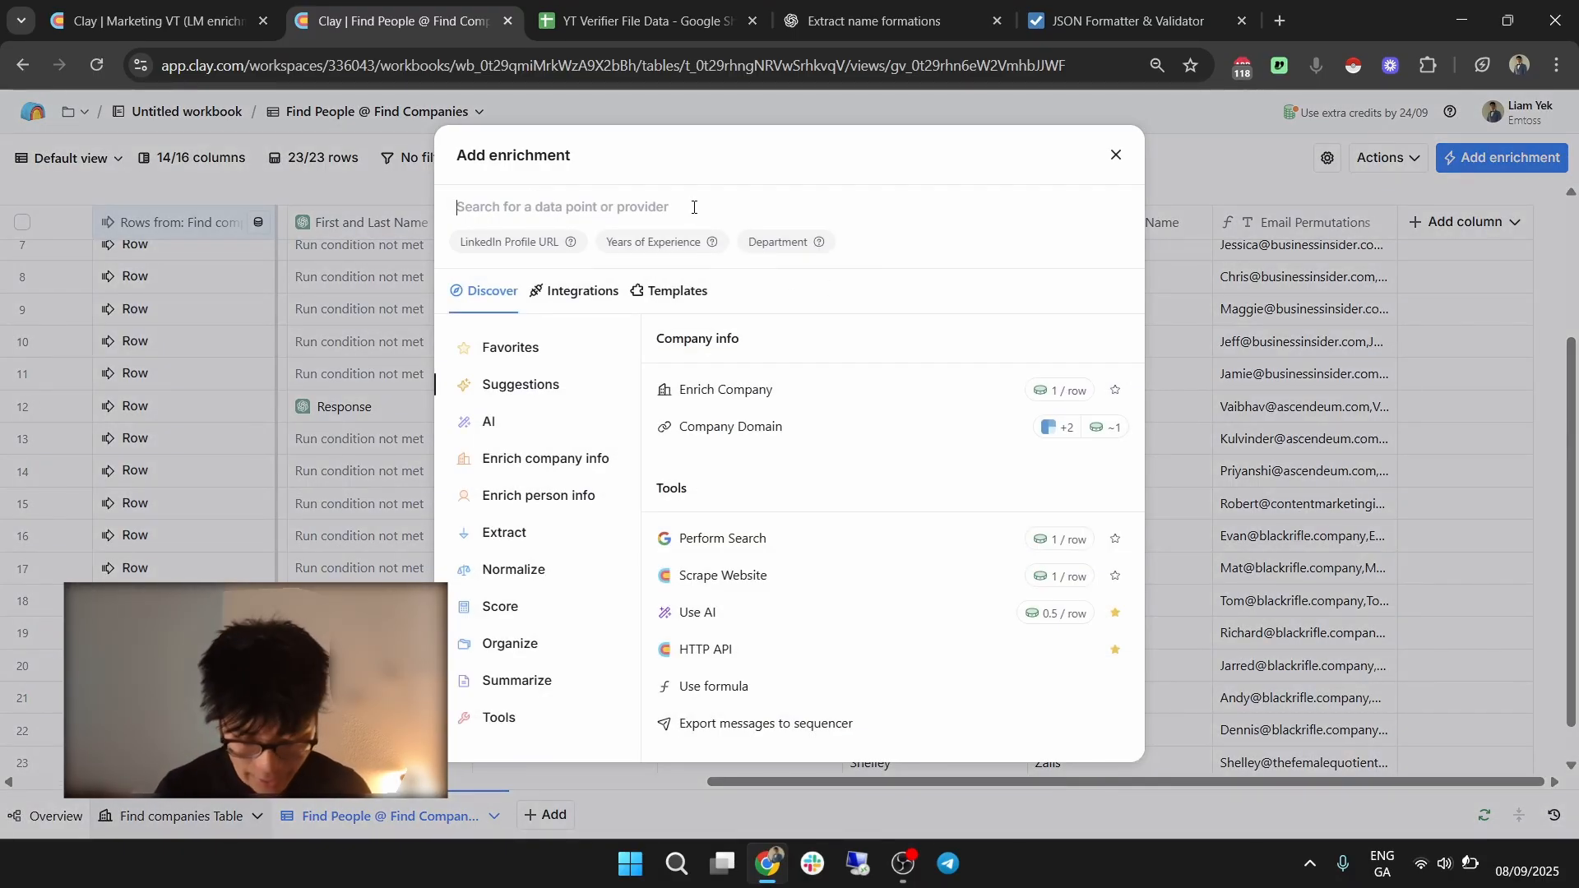
text(emaill e)
key(ctrl+a)
text(ex)
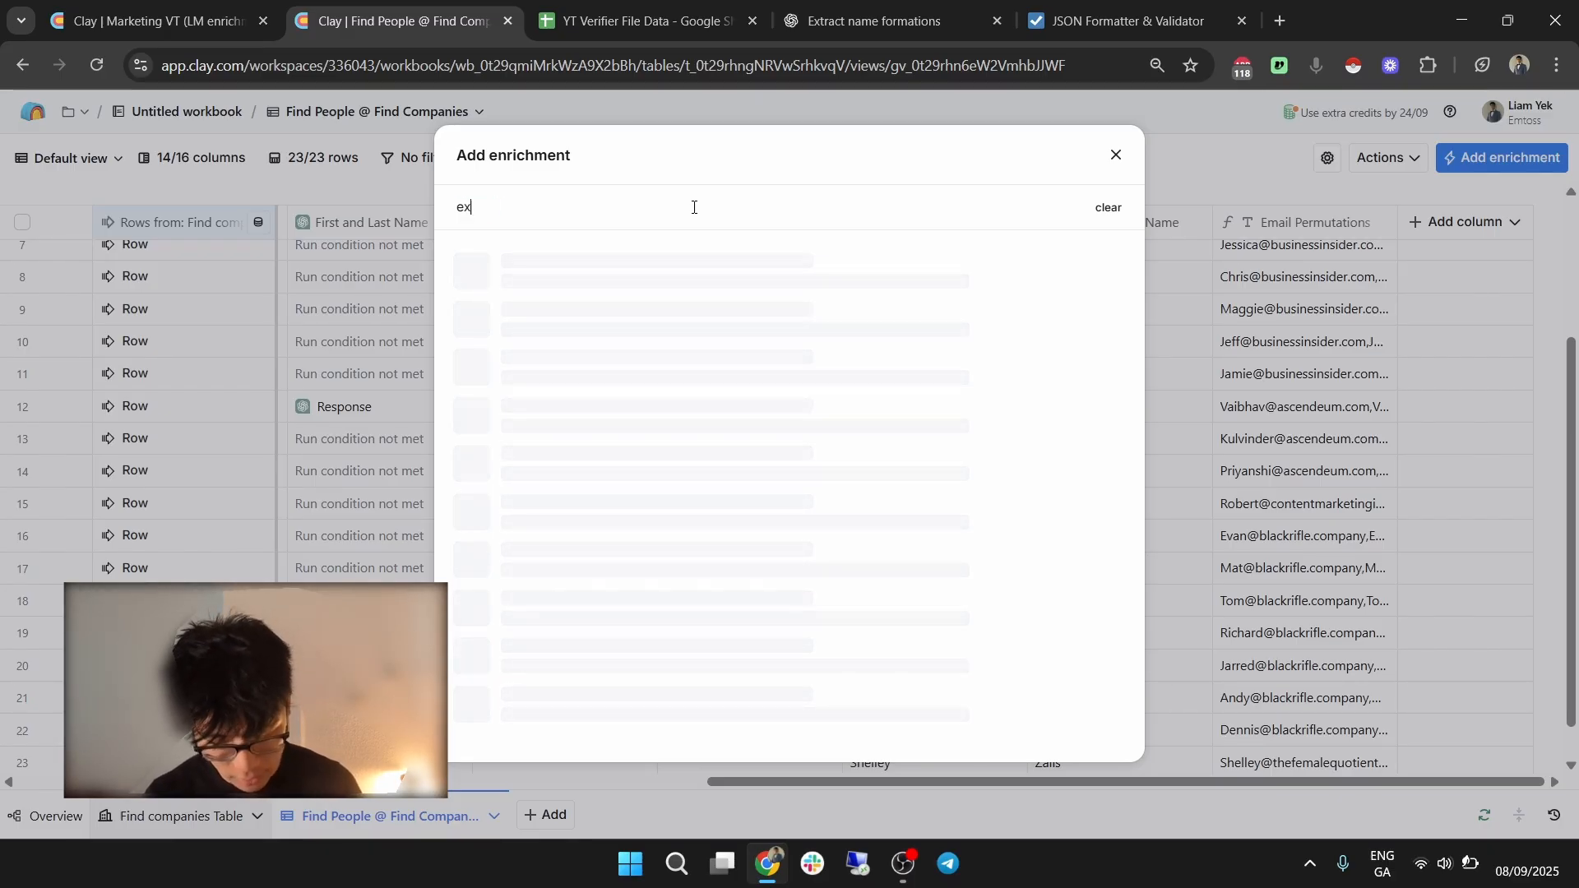
text(tract email)
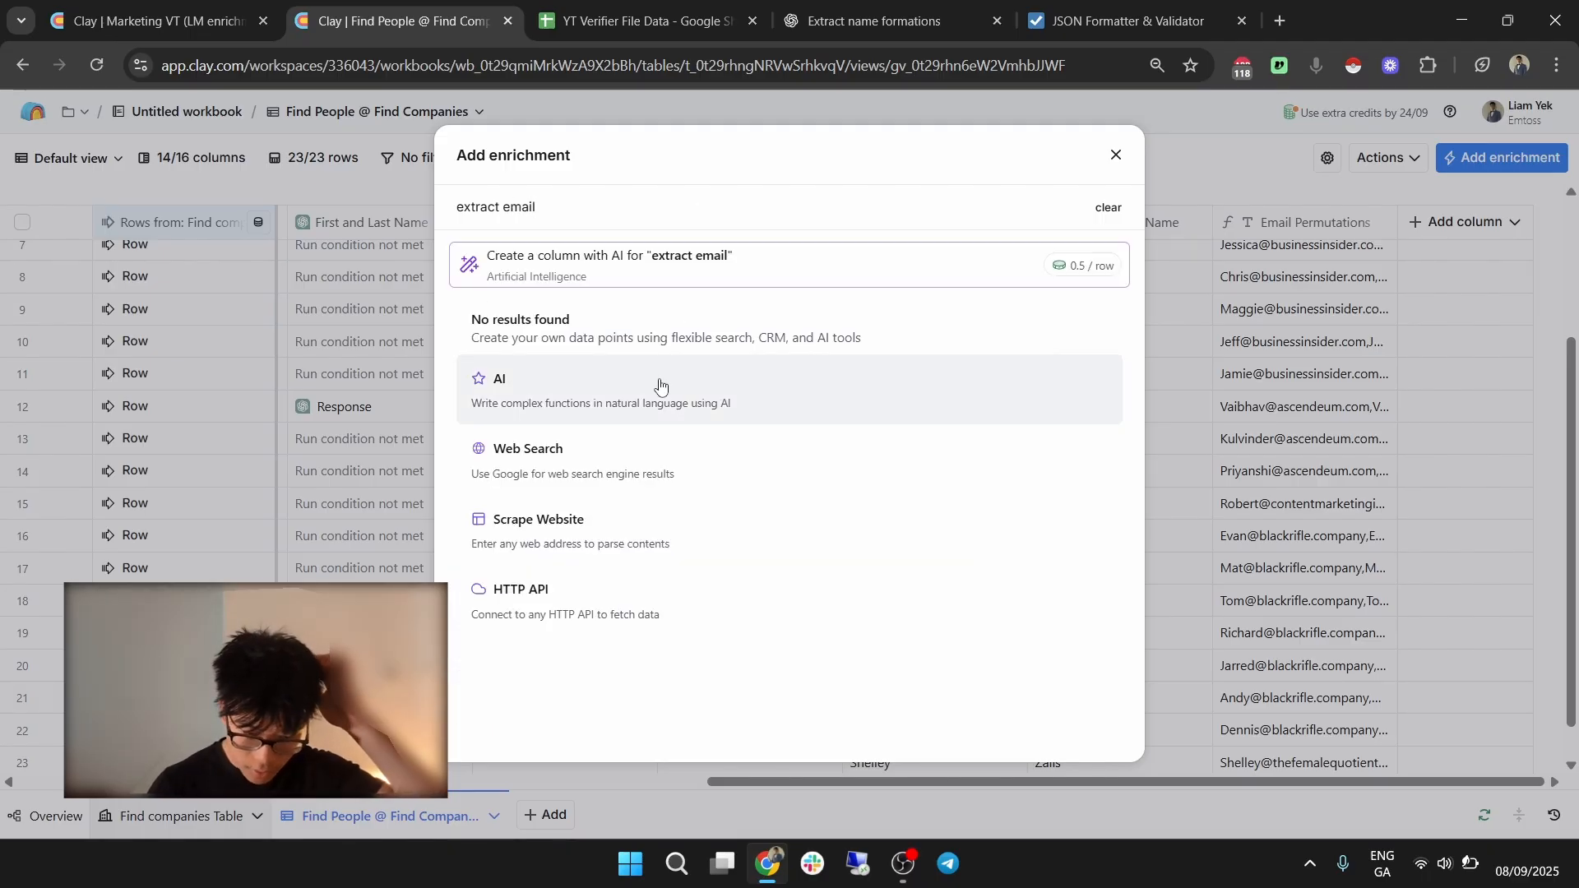
scroll(380, 221, up, 2)
key(ctrl+a)
text(extr)
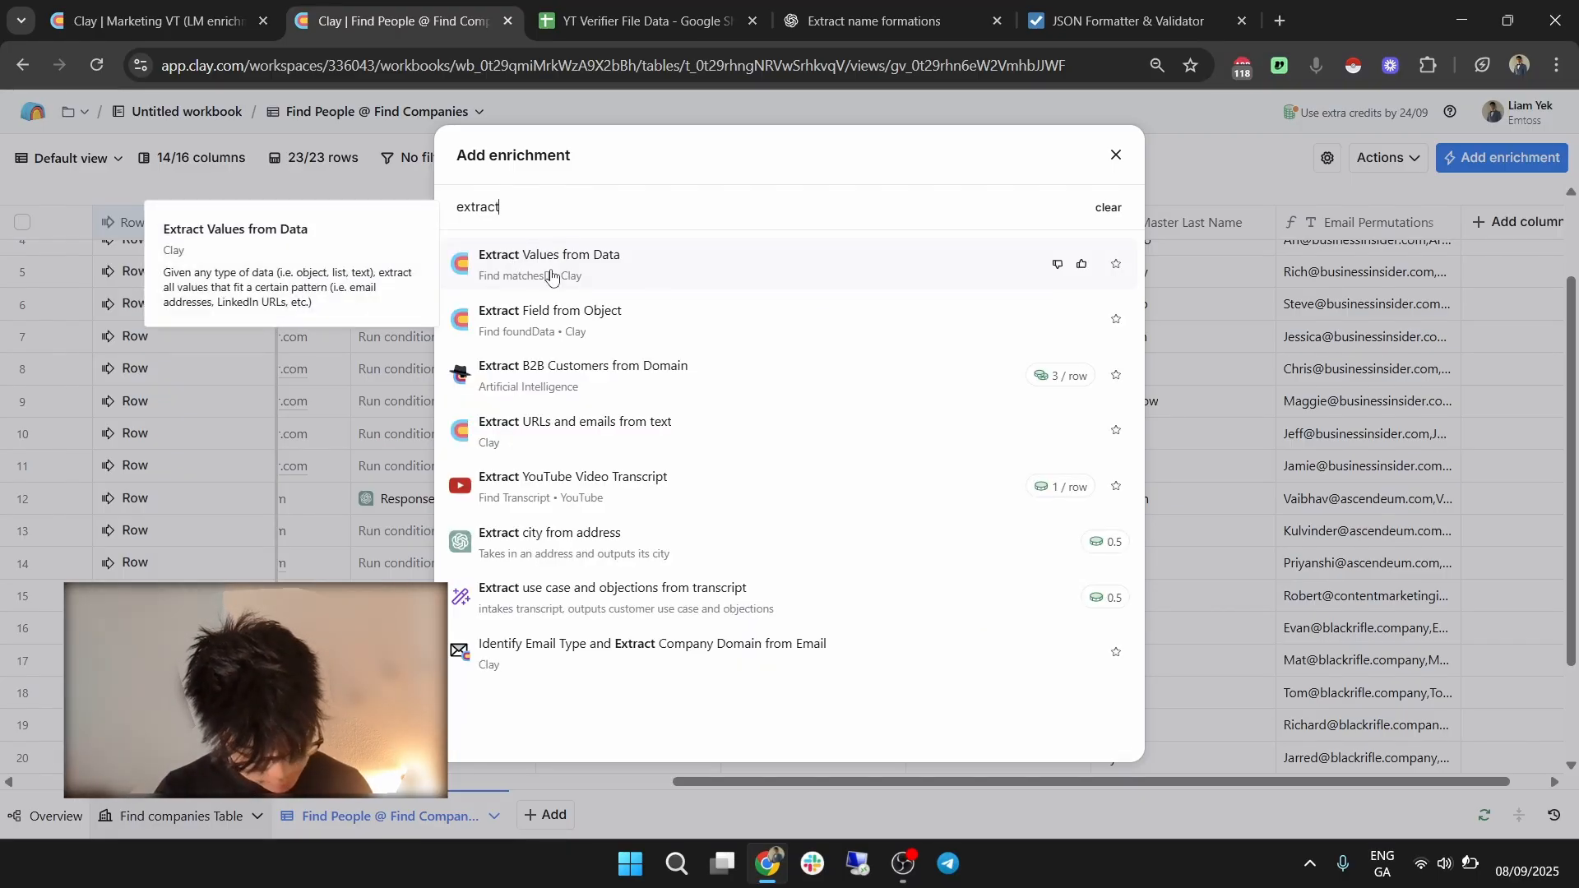
click(723, 423)
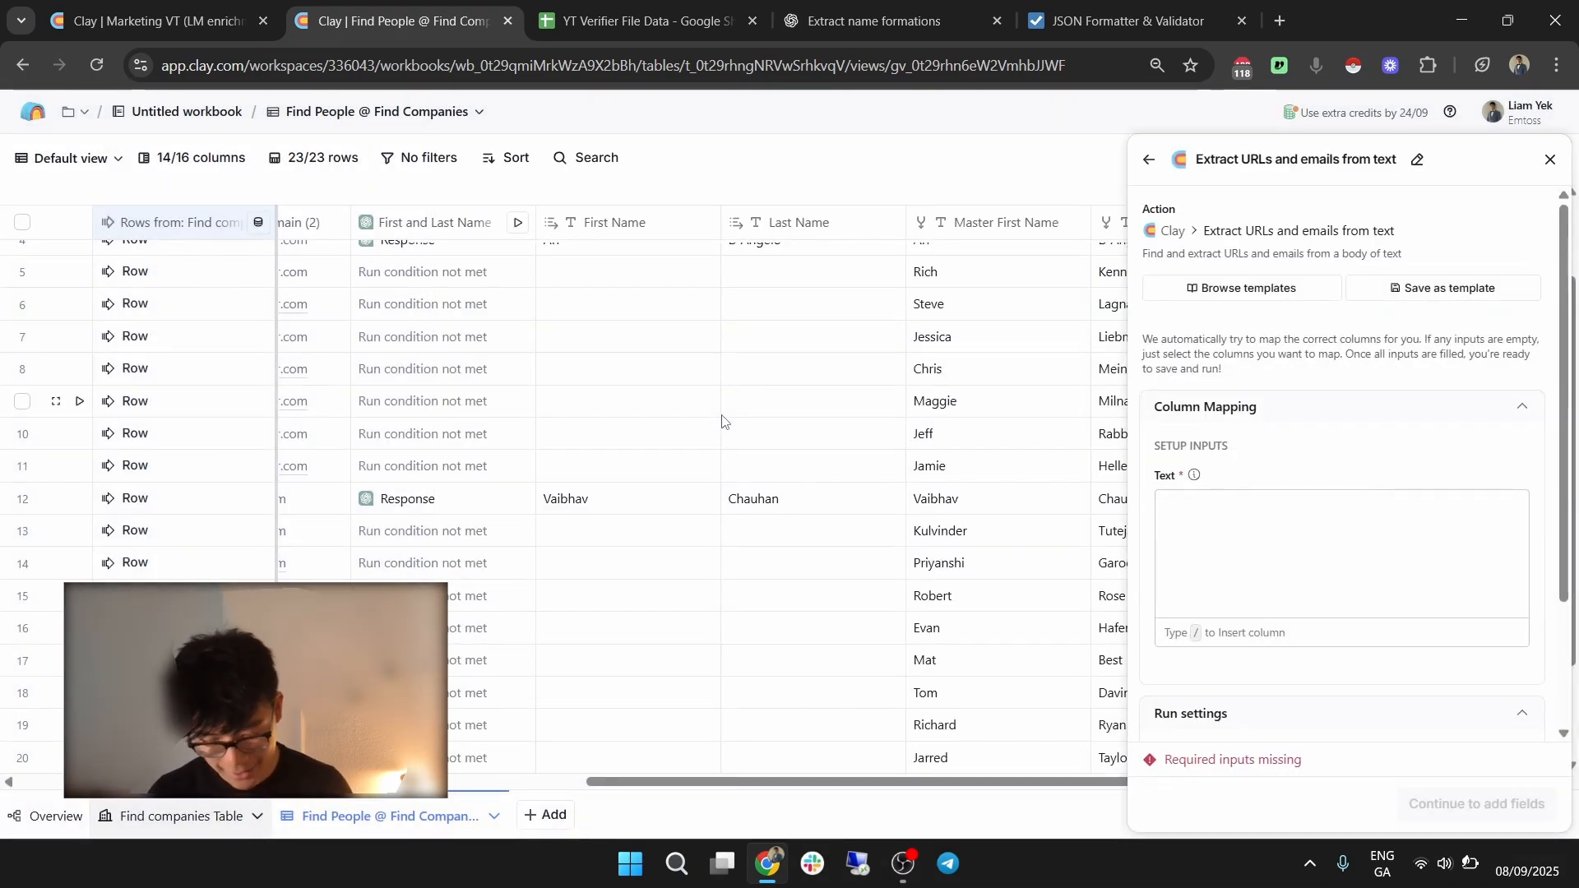
Map the Email Permutations column as the Text input of the extraction.
scroll(1032, 551, right, 5)
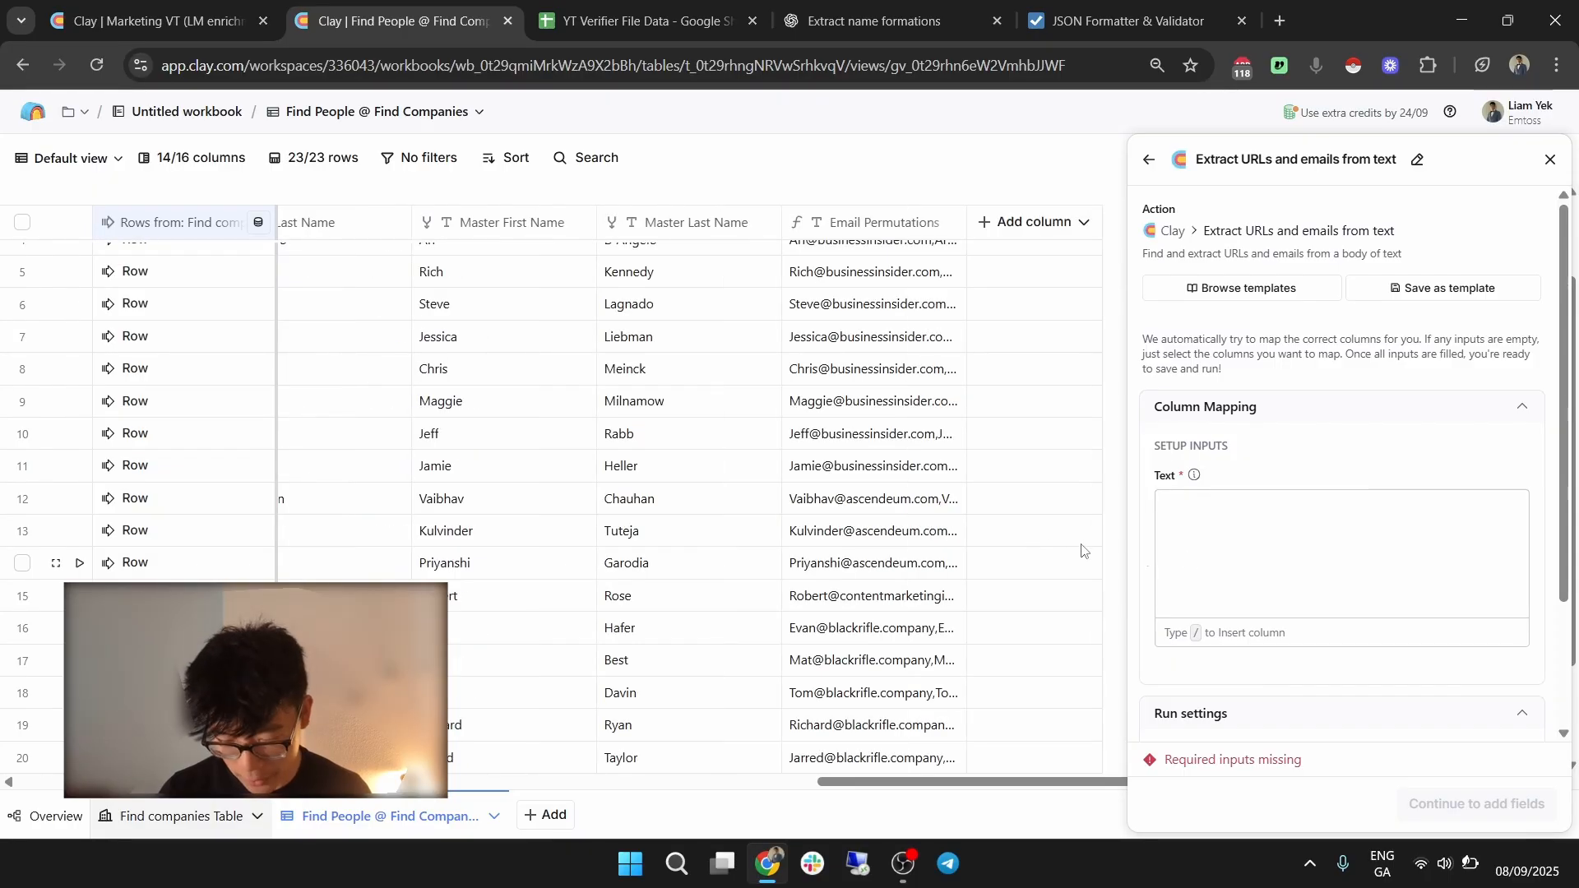
click(1238, 526)
text(/)
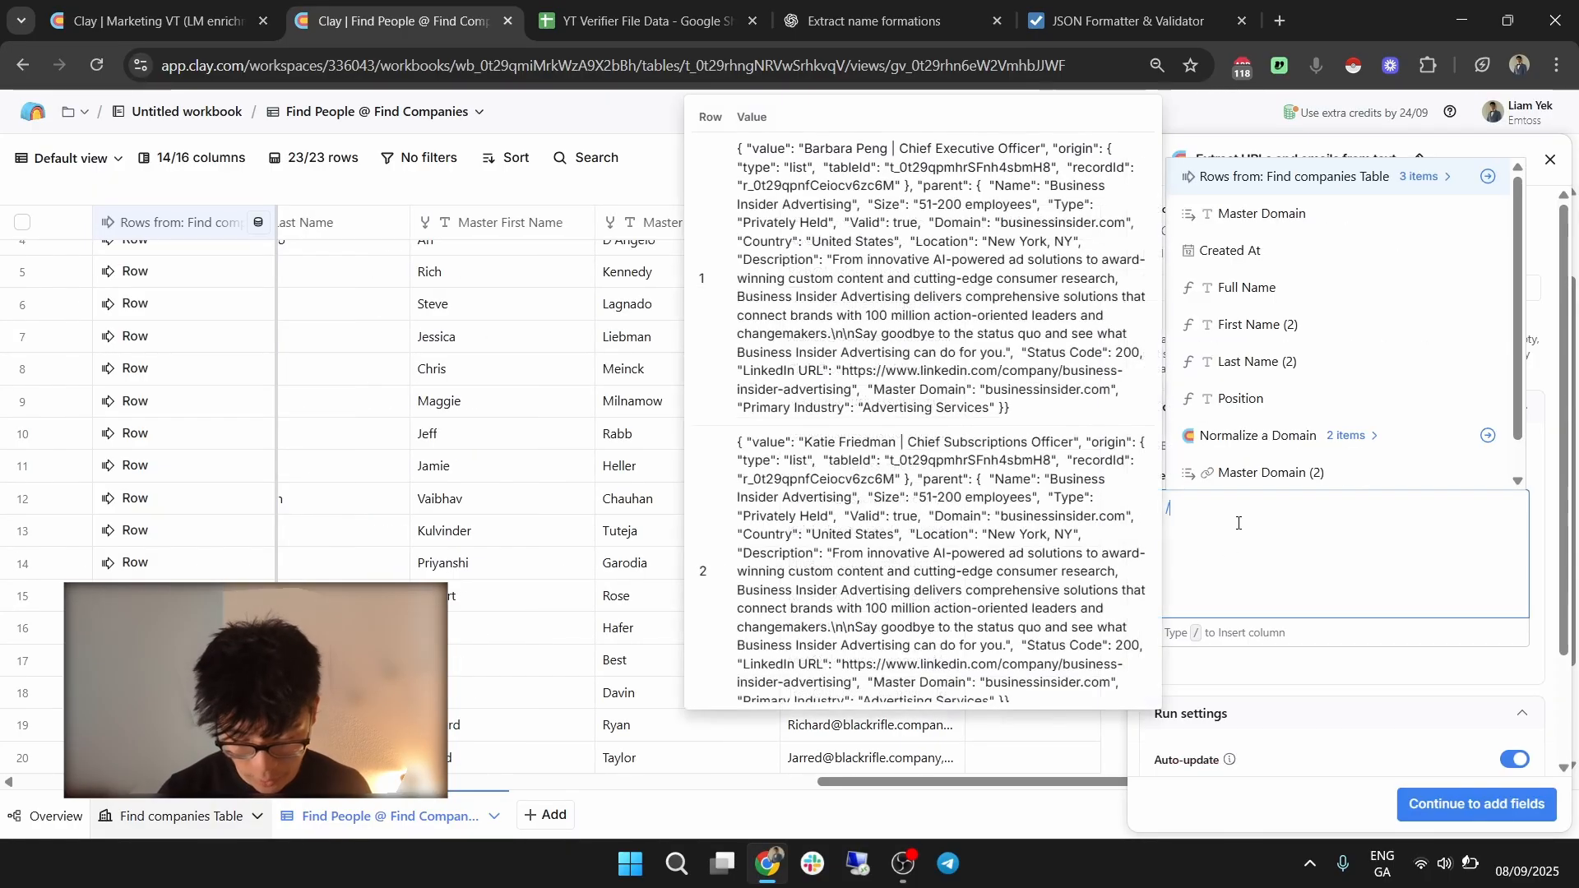
text(email)
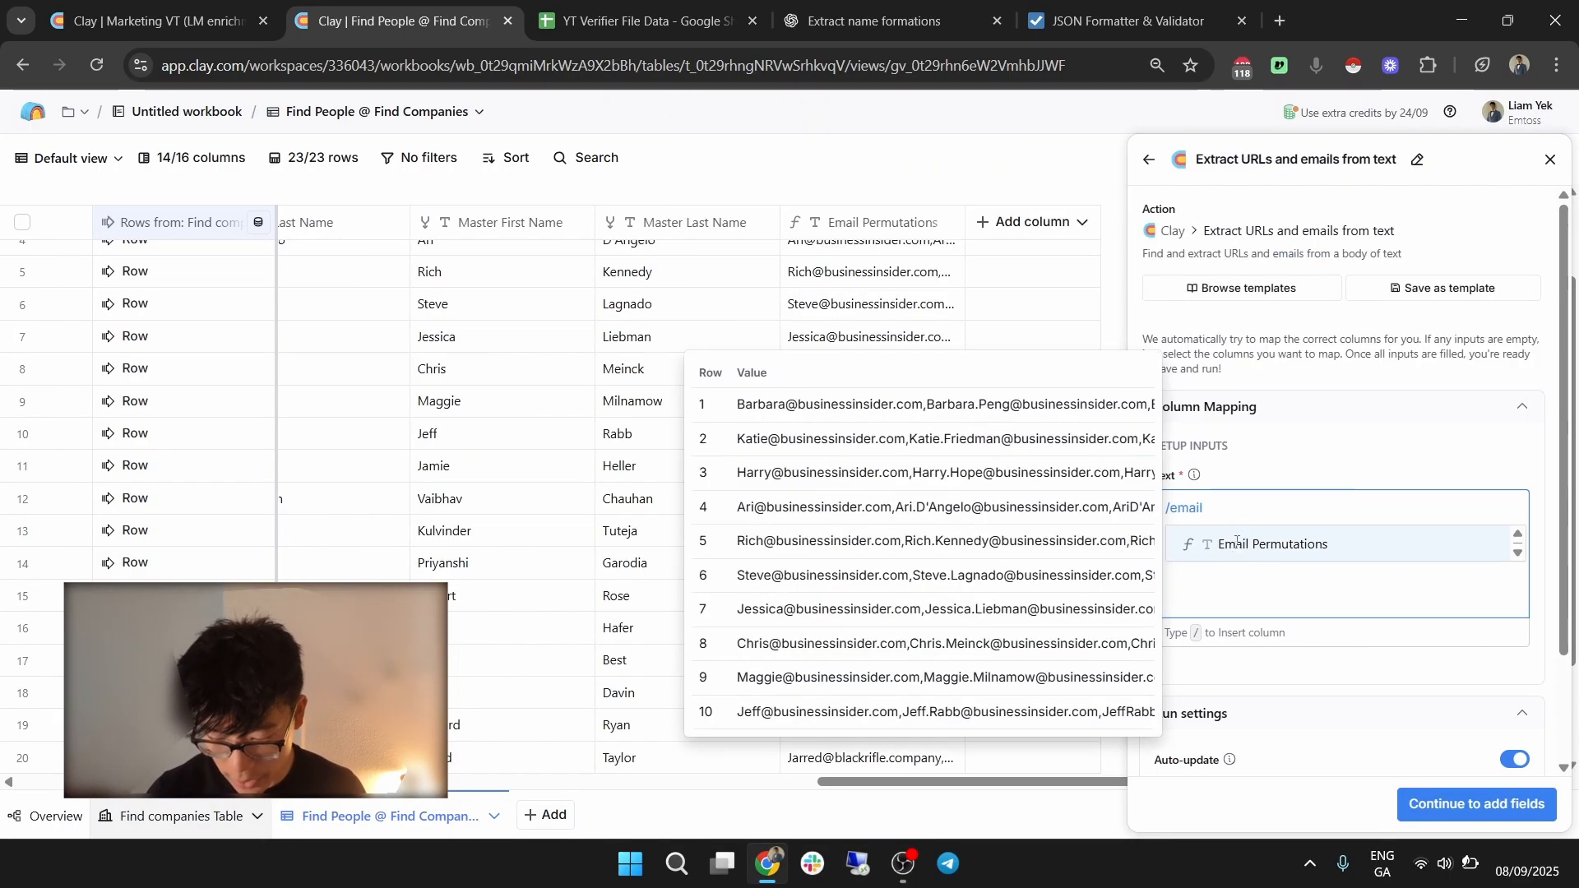
click(1237, 543)
Restrict the extraction to rows that have an Email Permutations value, and save and run it without adding output columns.
scroll(1395, 584, down, 2)
click(1361, 681)
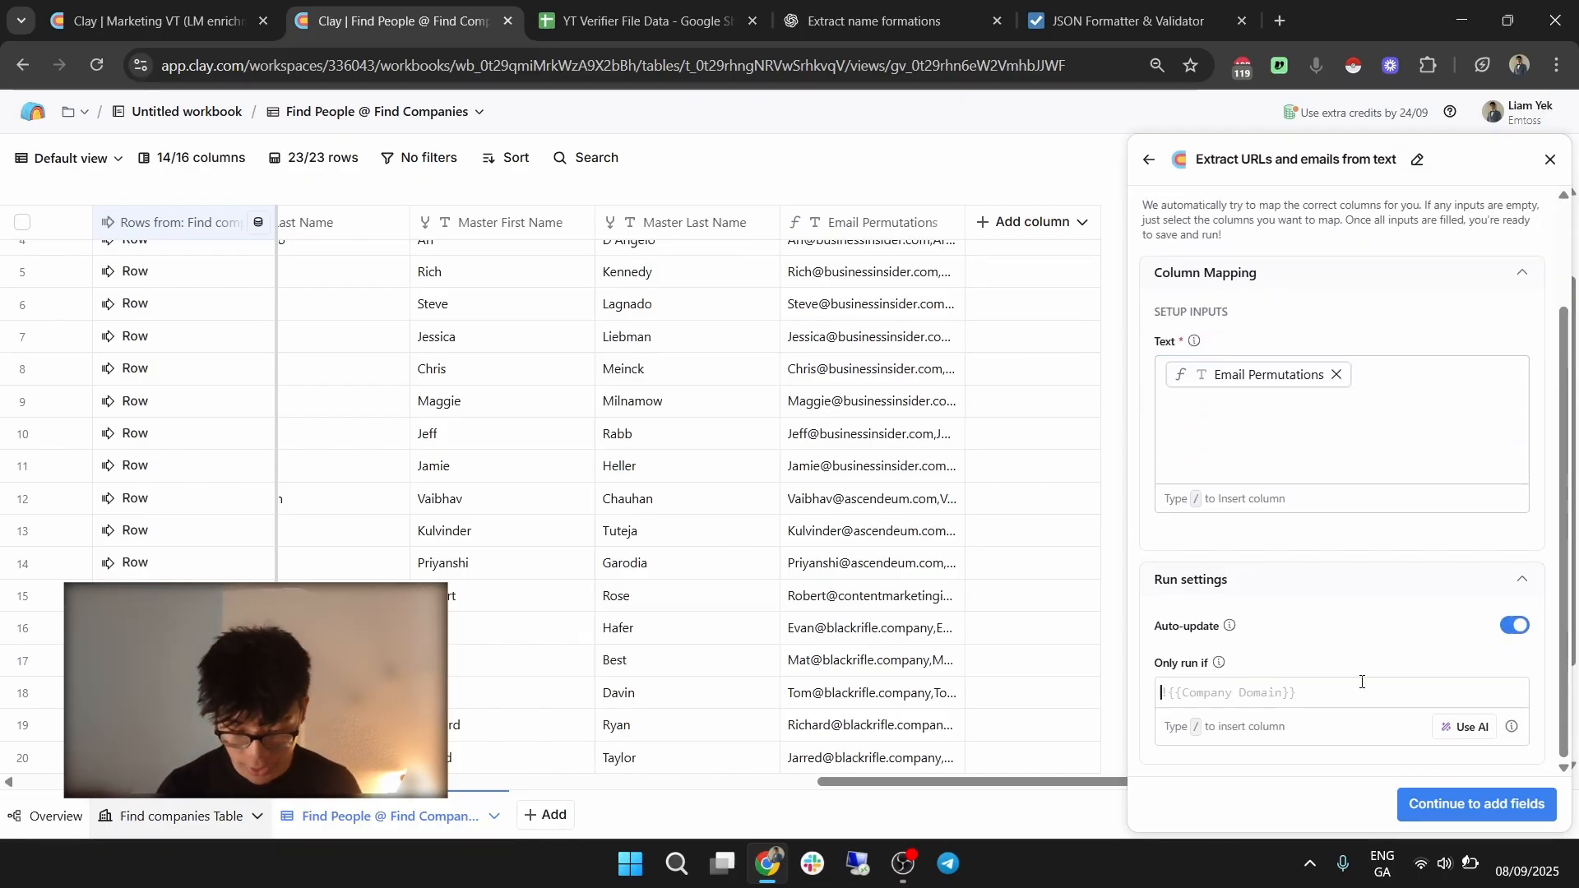
text(!/)
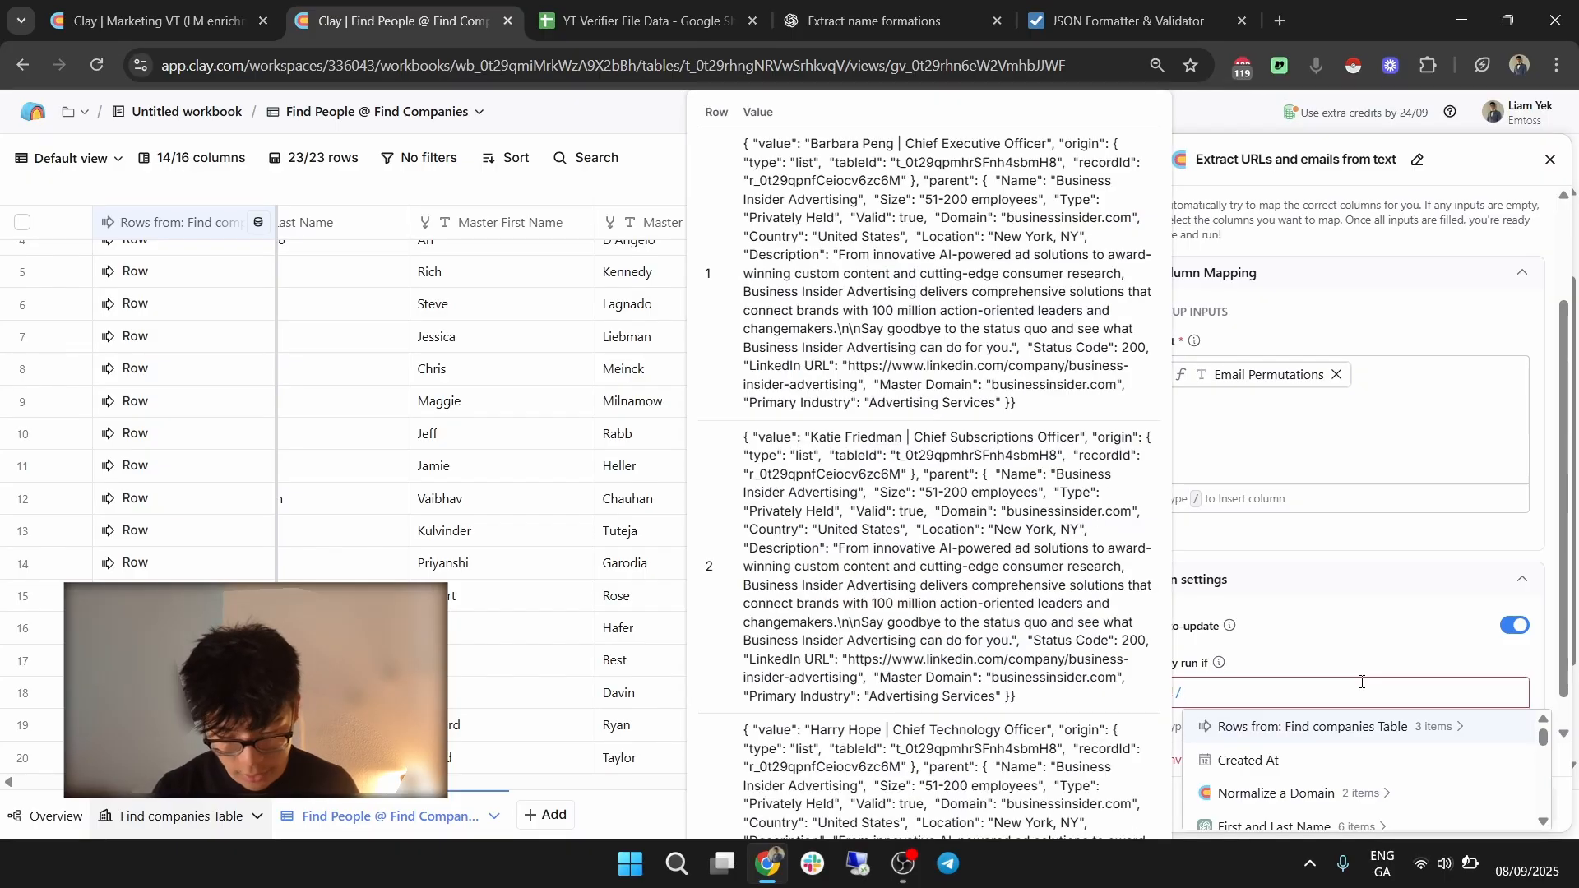
text(email)
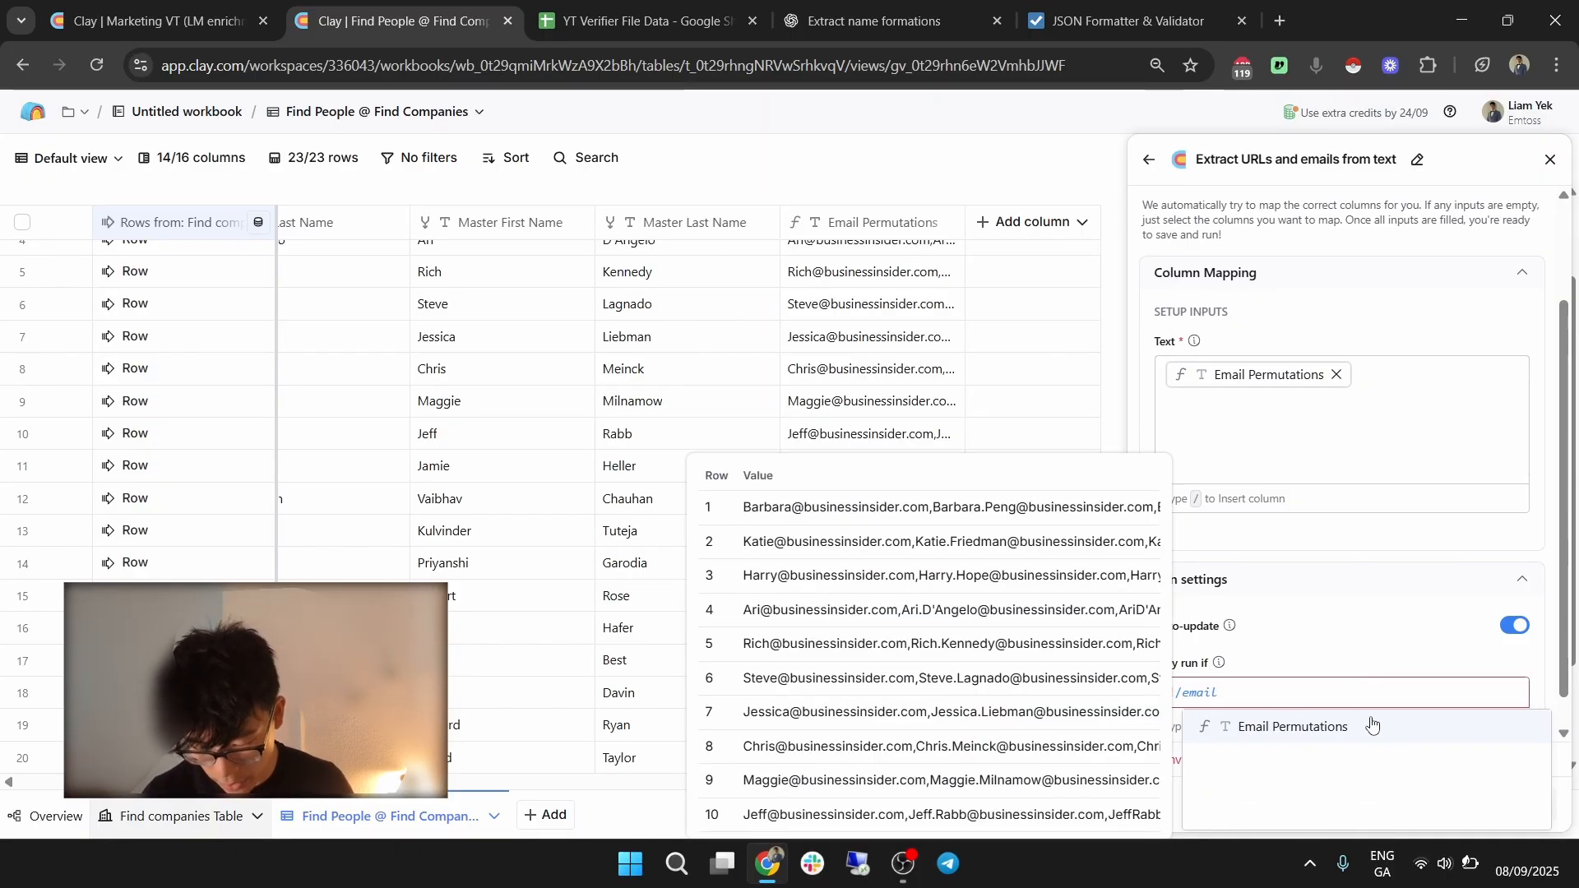
click(1370, 724)
click(1484, 803)
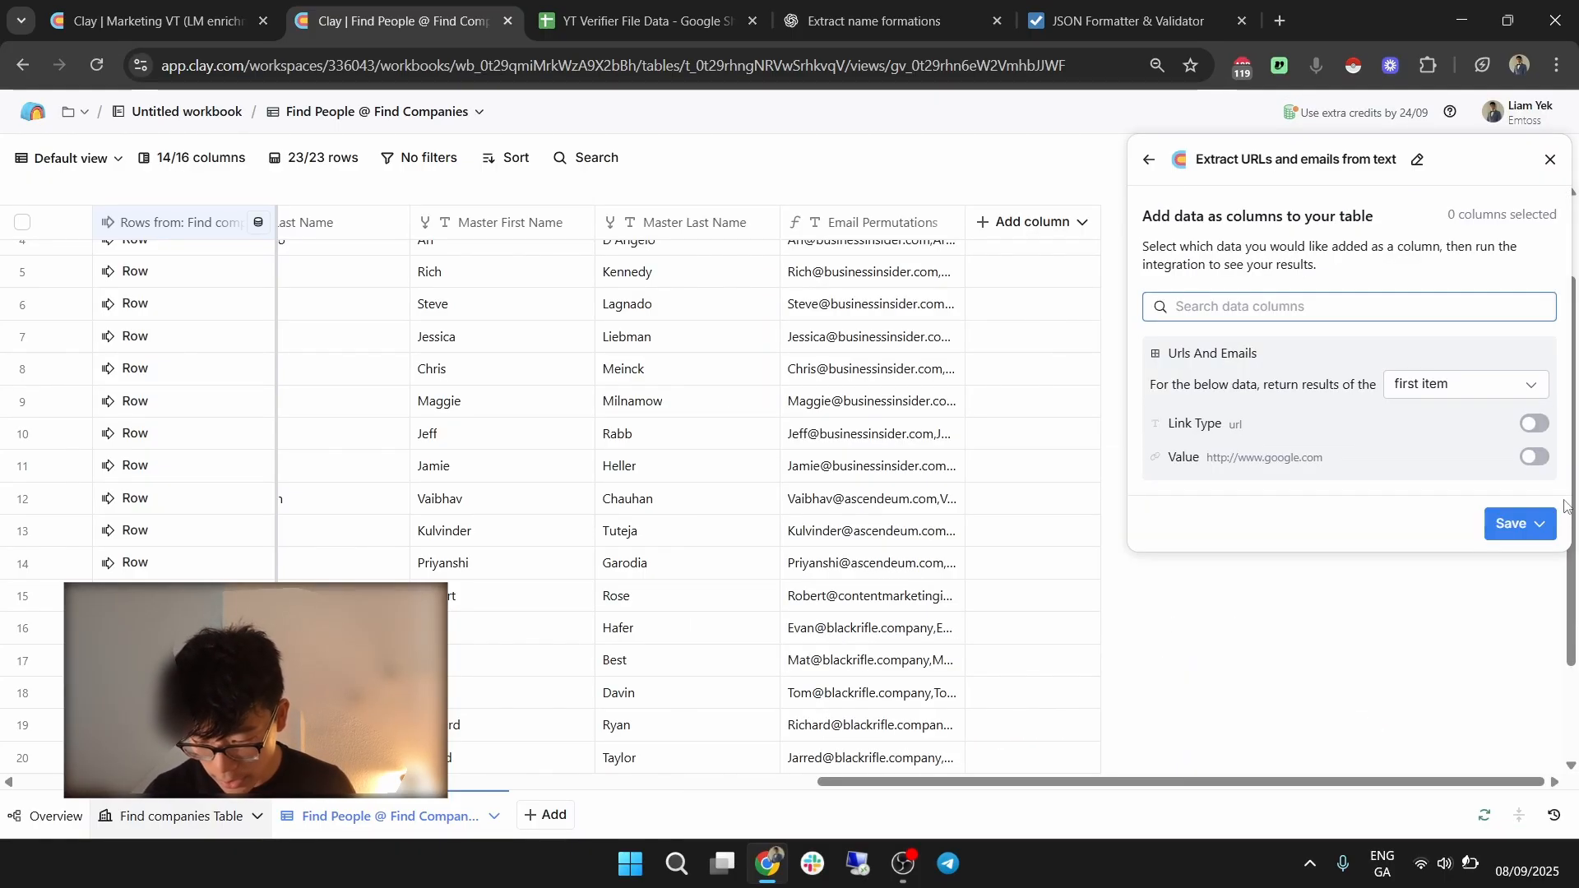
click(1537, 524)
click(1480, 599)
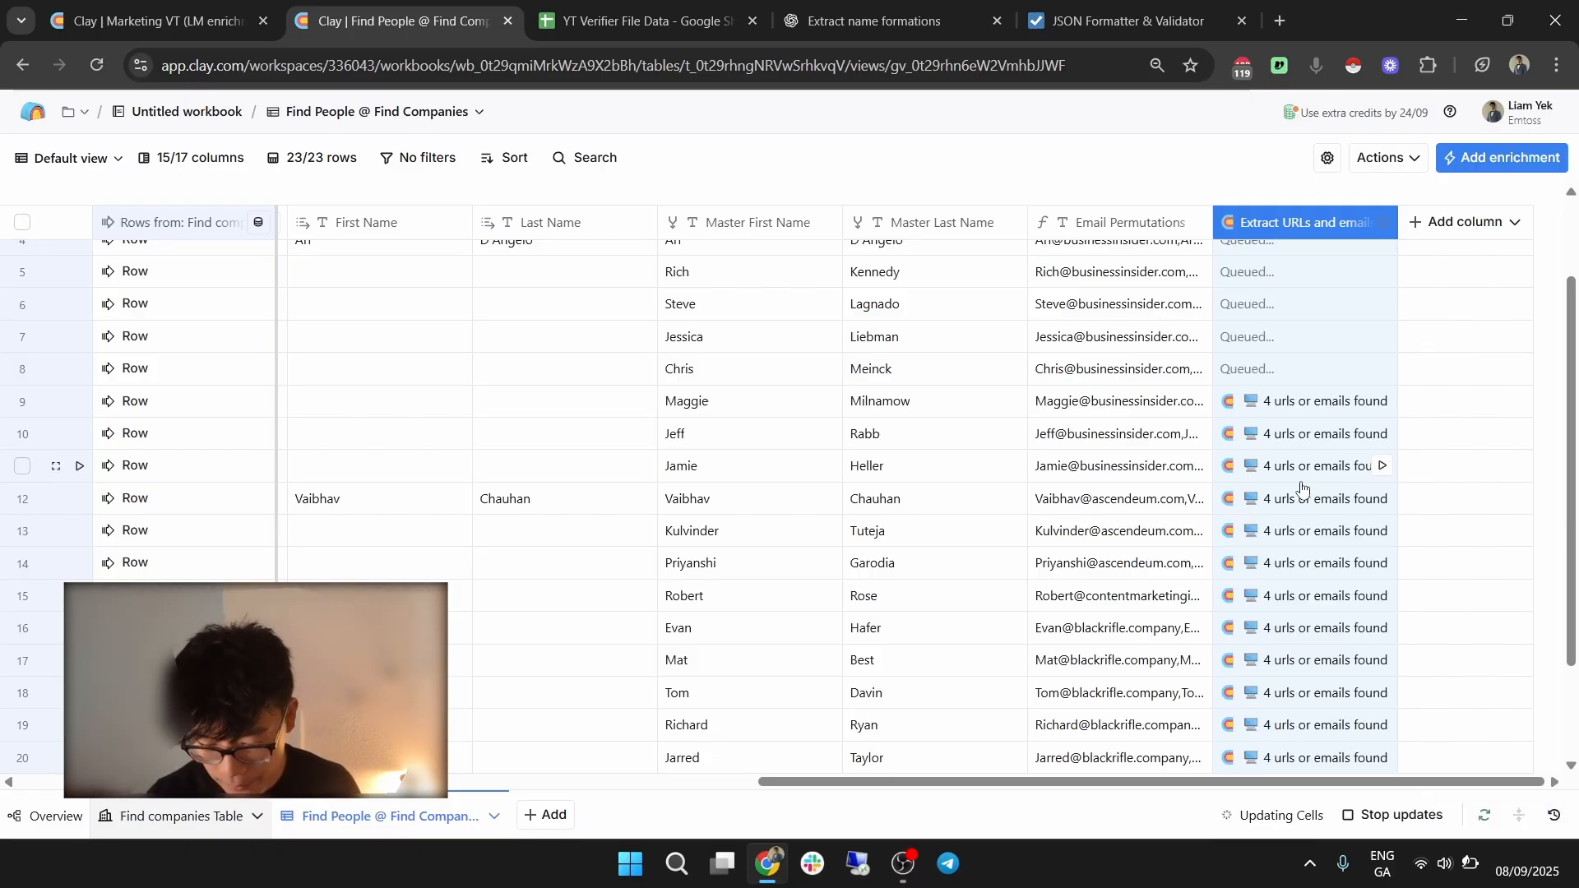
Examine the extraction result in row 10, expanding all four Urls And Emails items.
click(1312, 433)
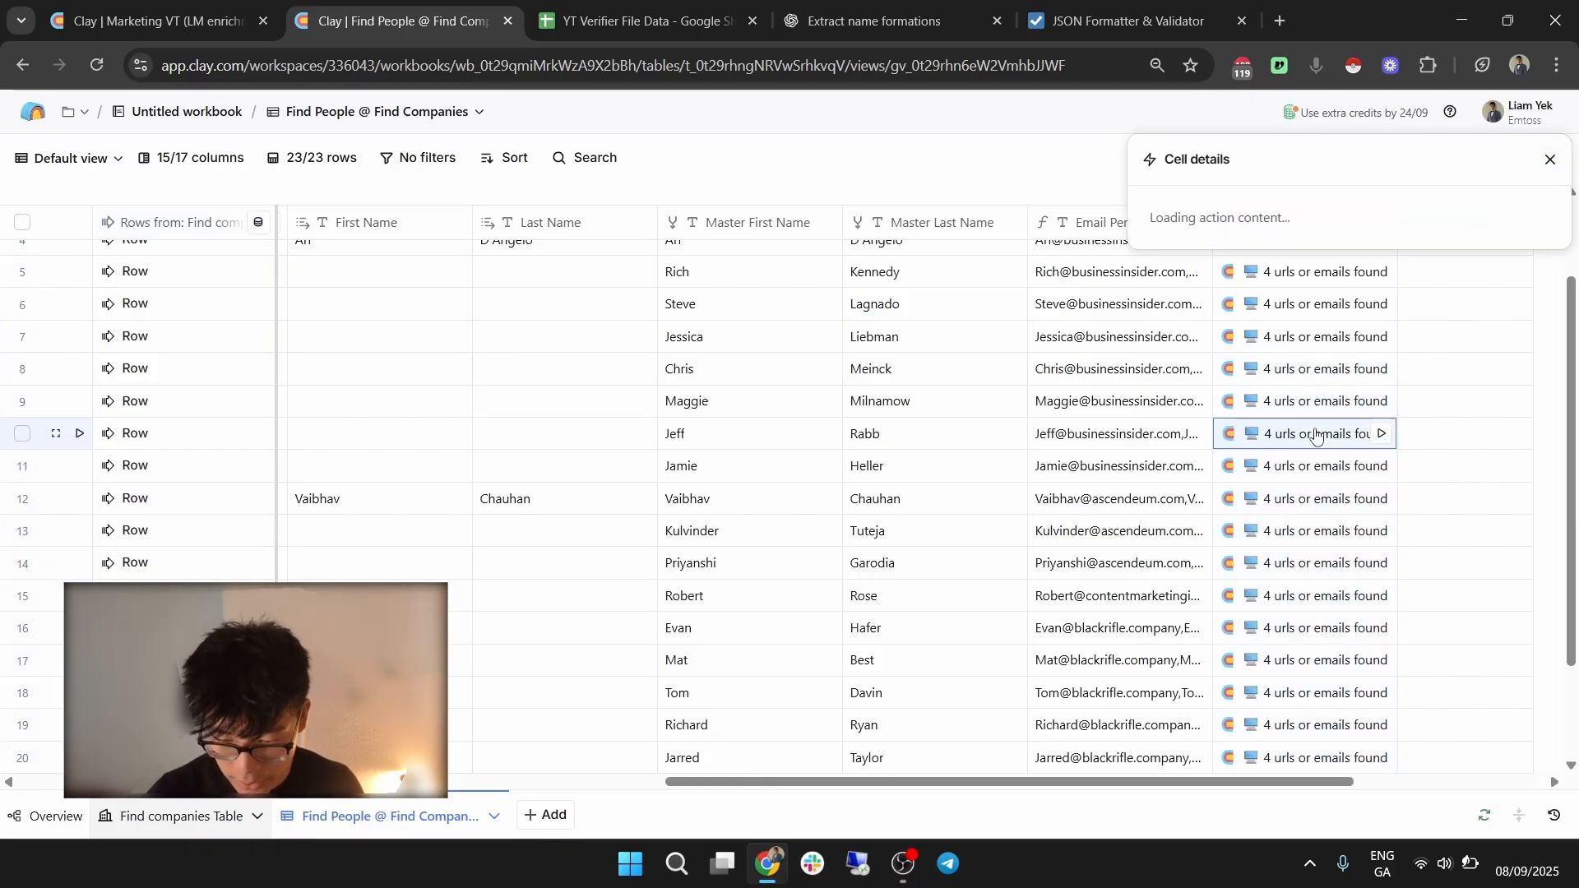
click(1262, 267)
click(1222, 285)
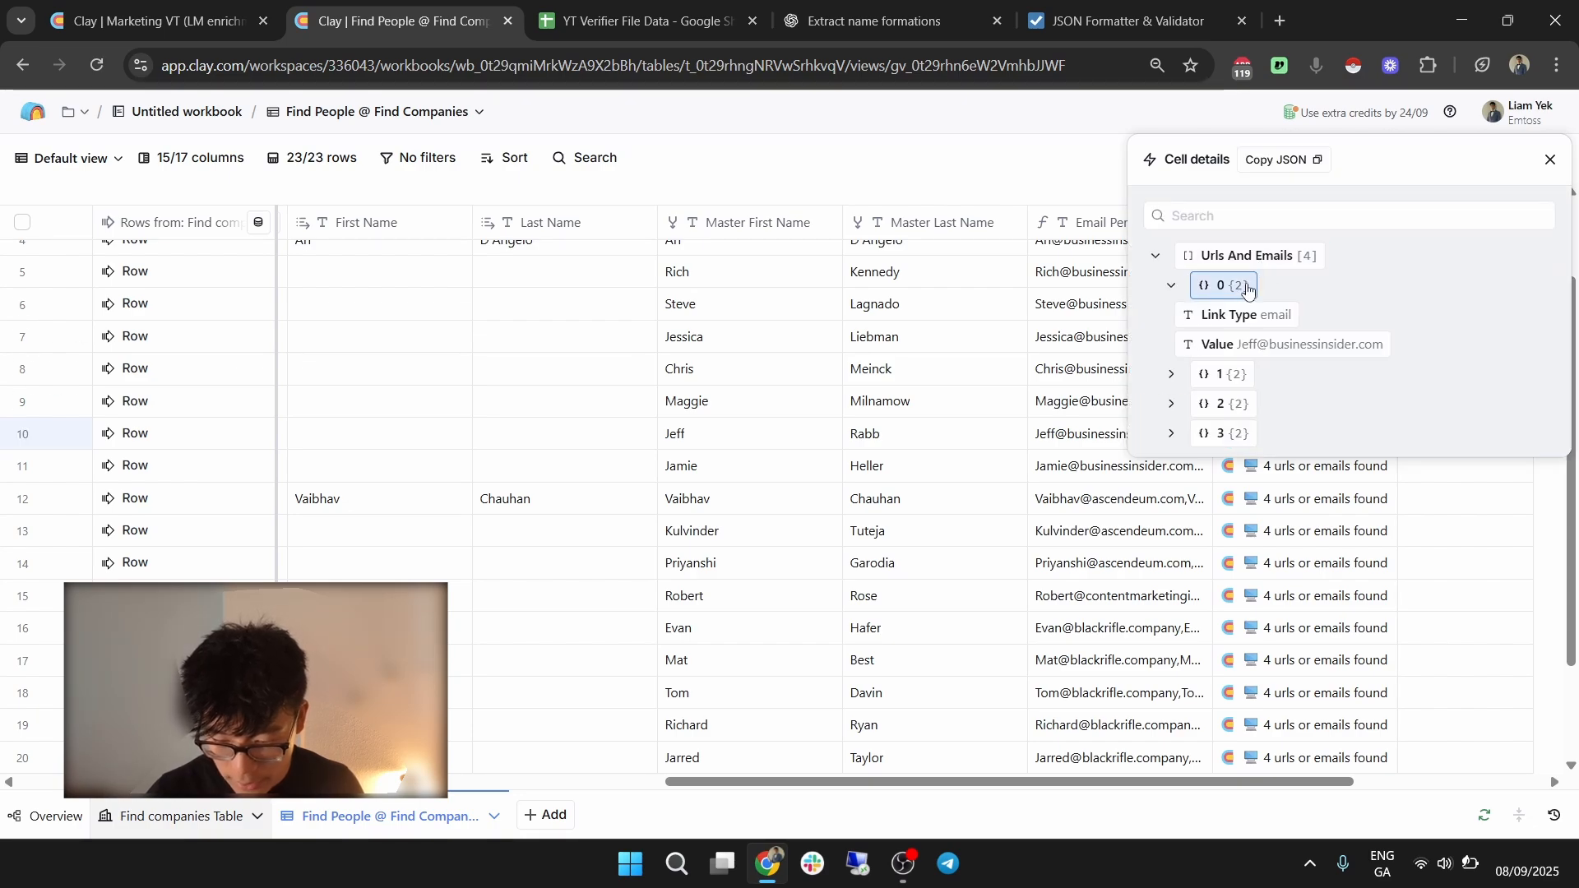
click(1246, 376)
click(1234, 463)
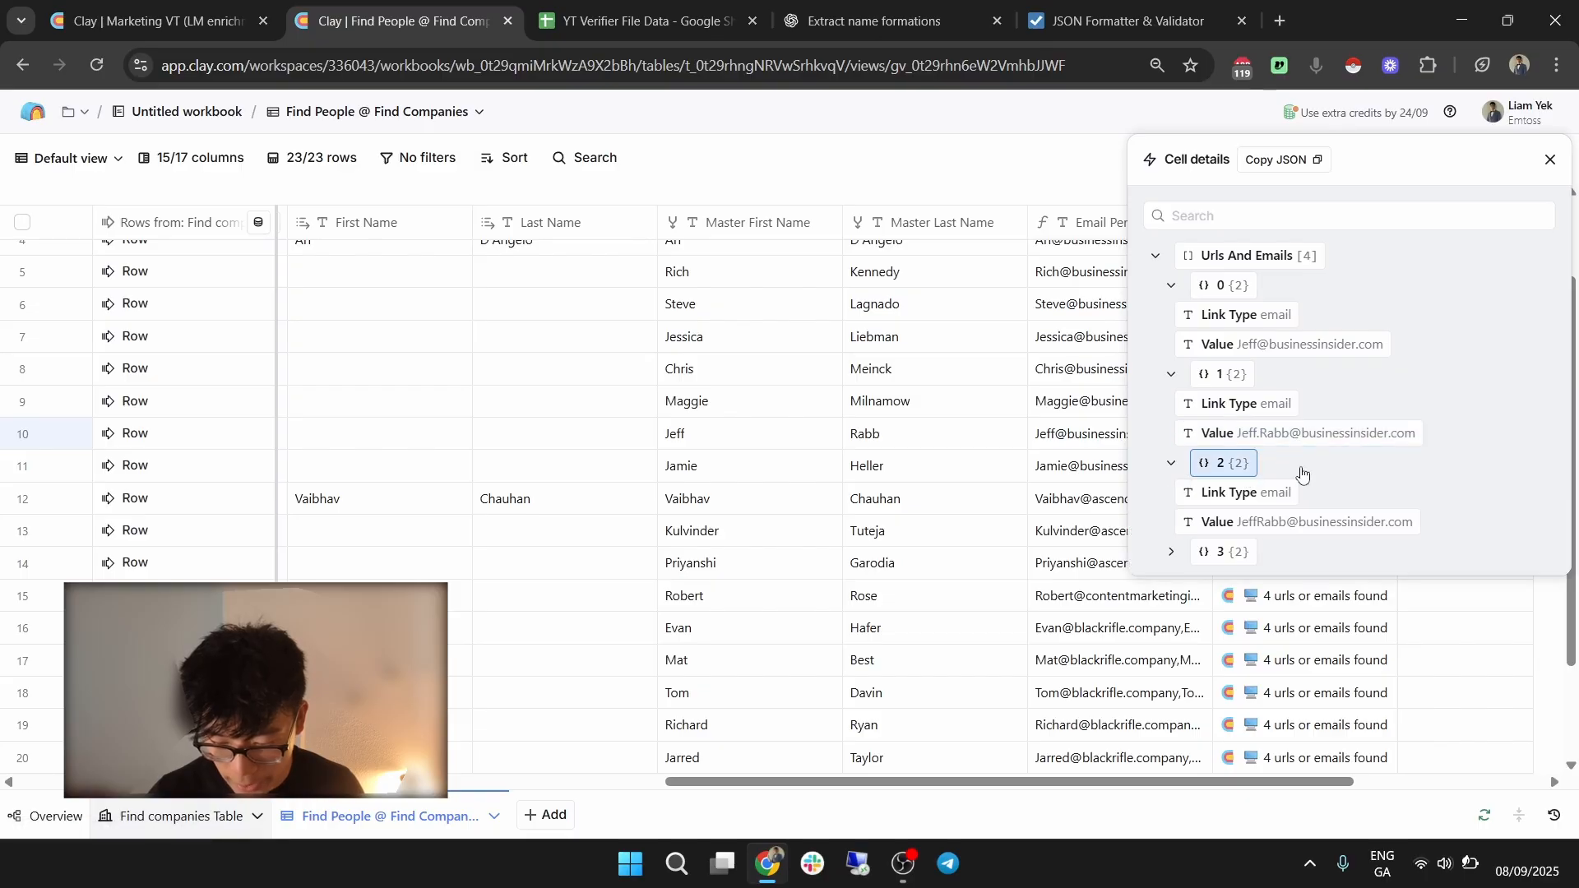
click(1233, 551)
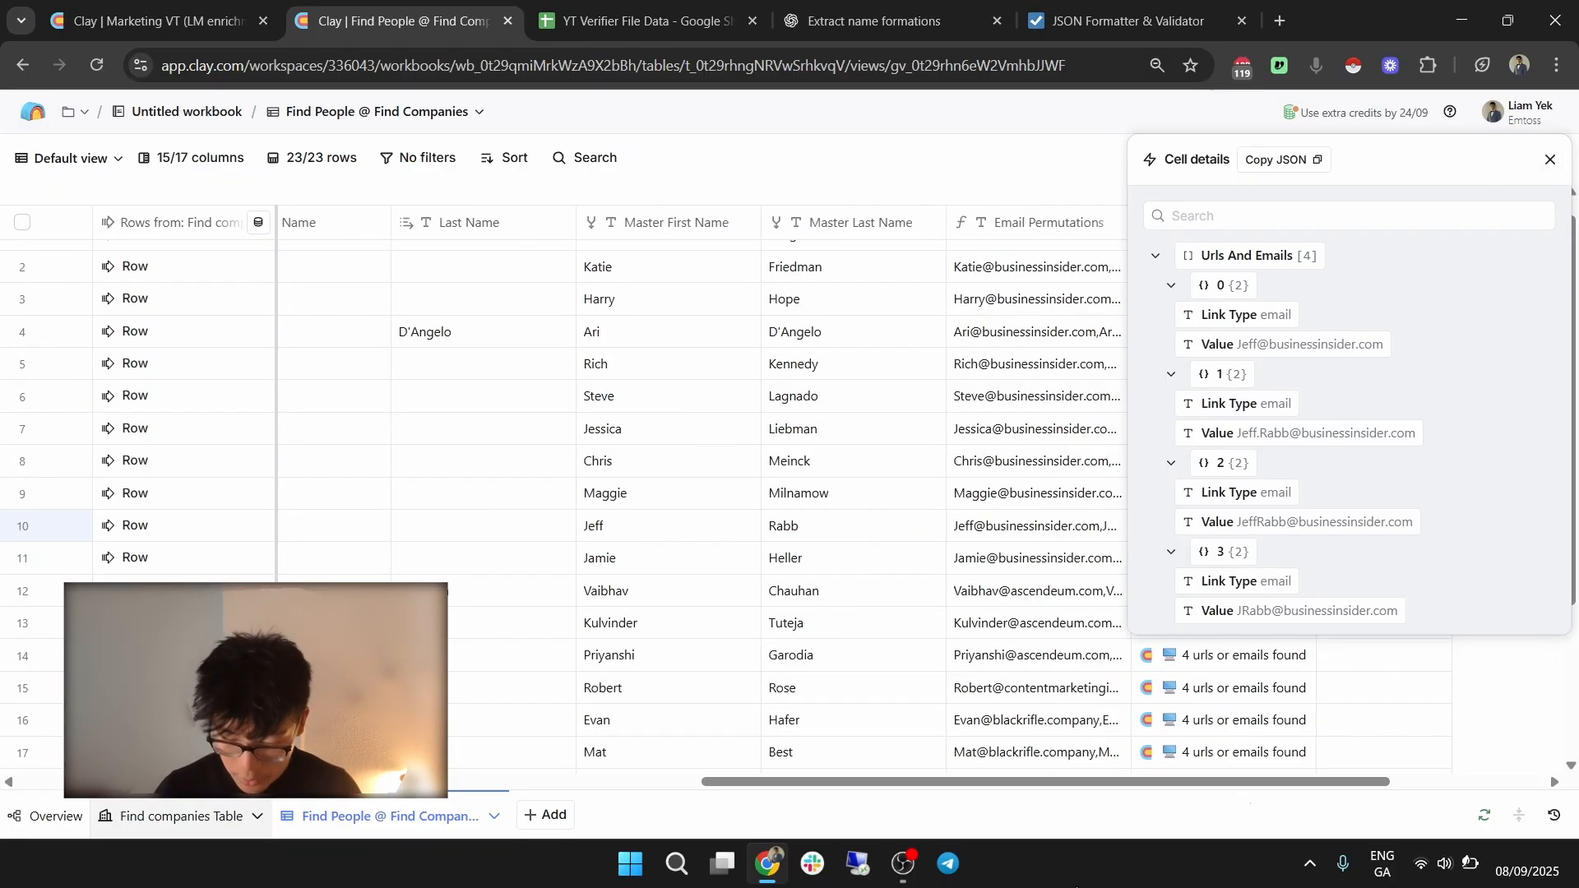
click(1549, 160)
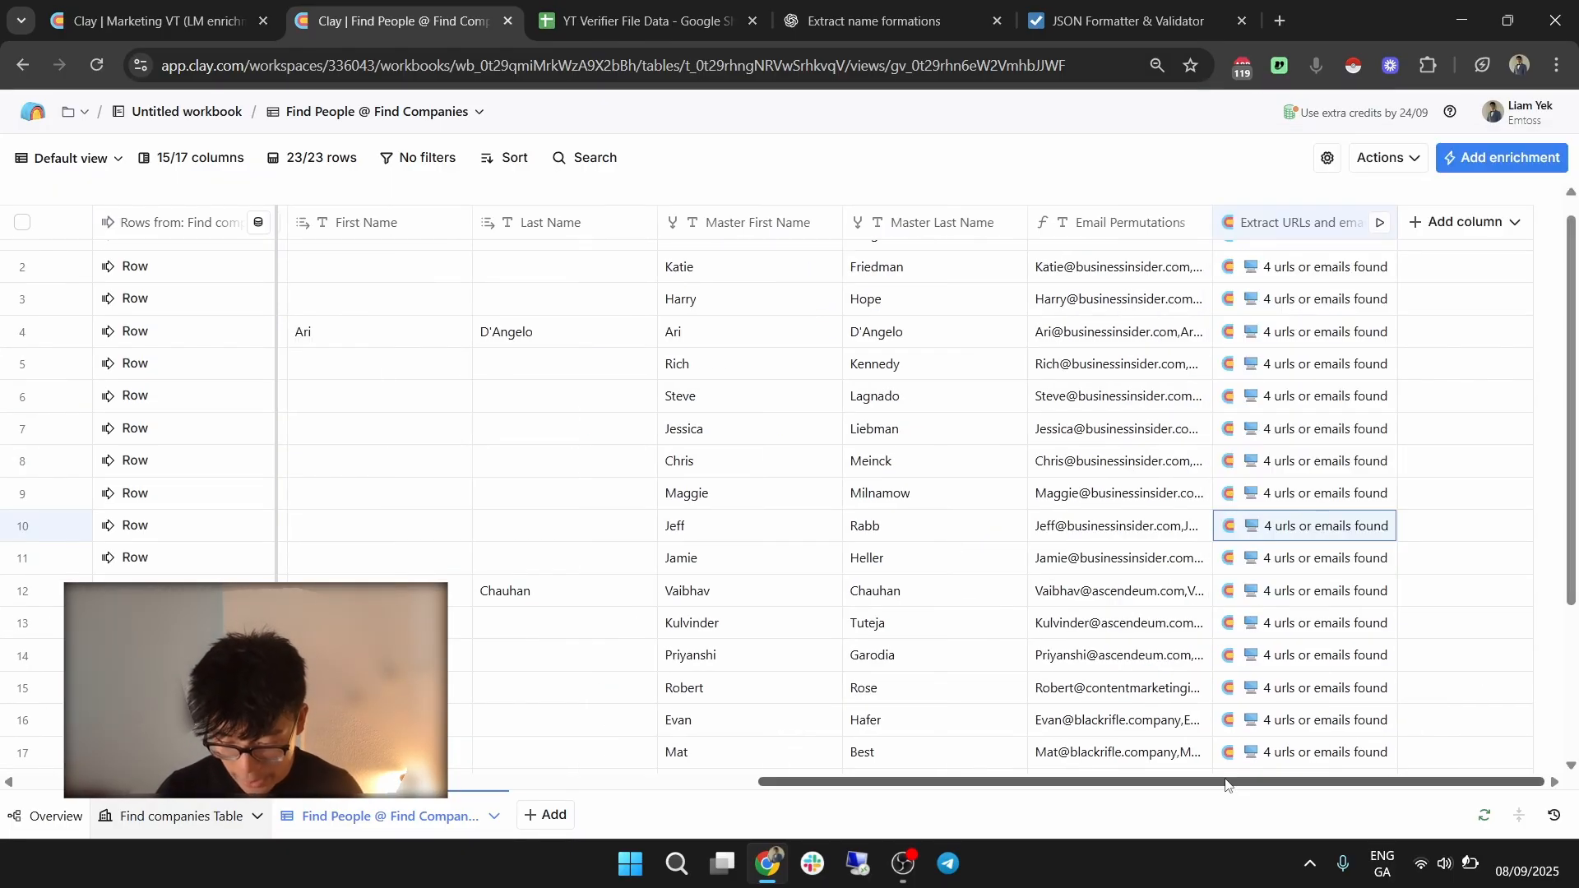
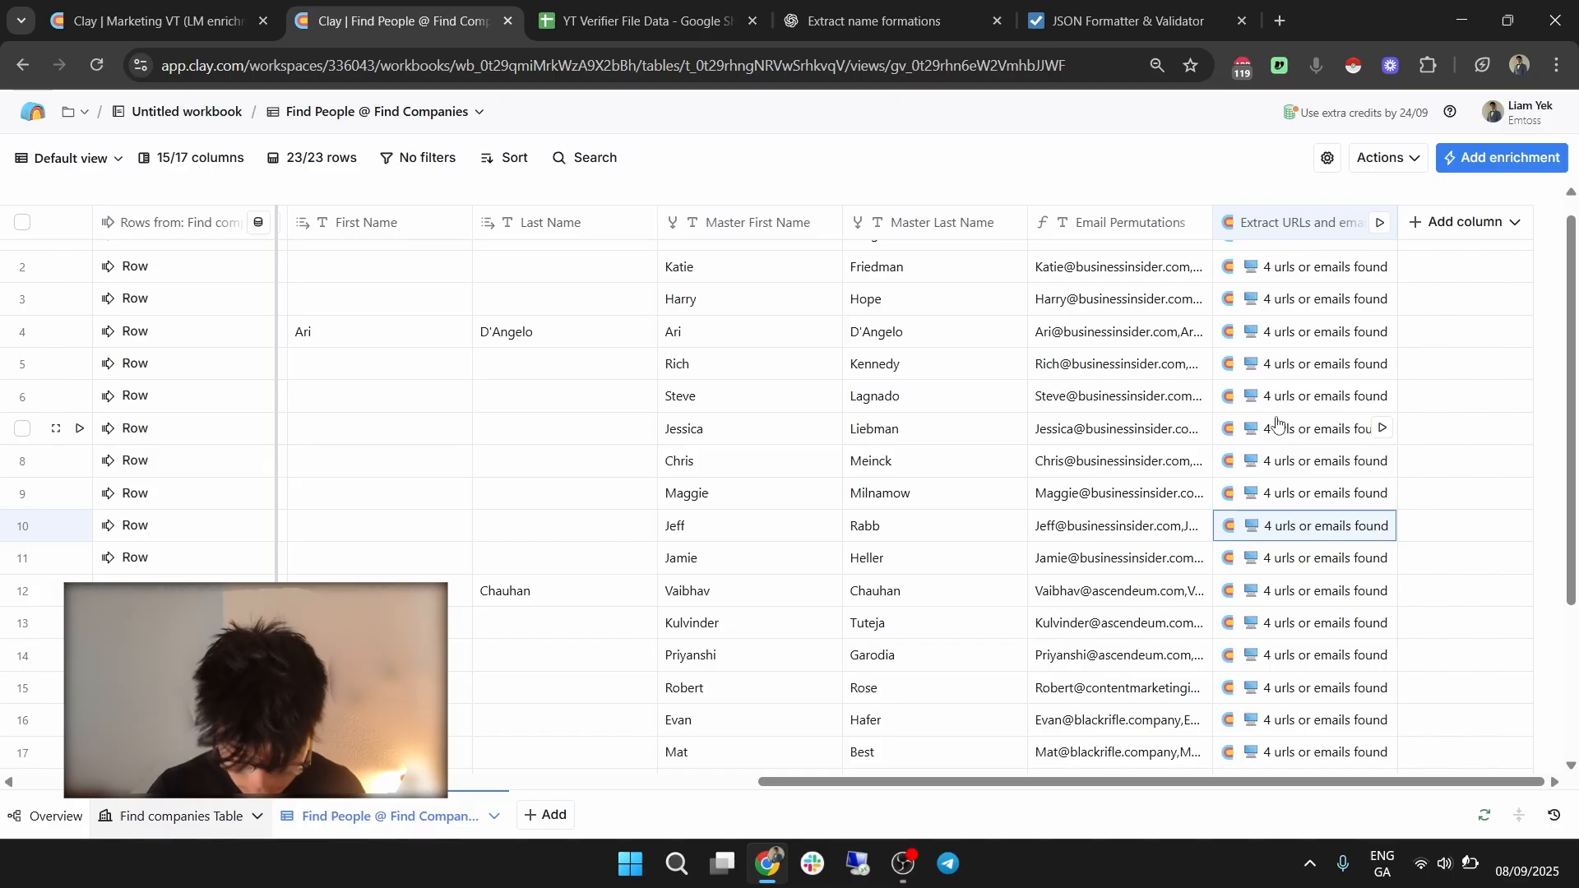
Search the enrichments for "leadmagi" and add LeadMagic's Validate email enrichment.
click(1456, 226)
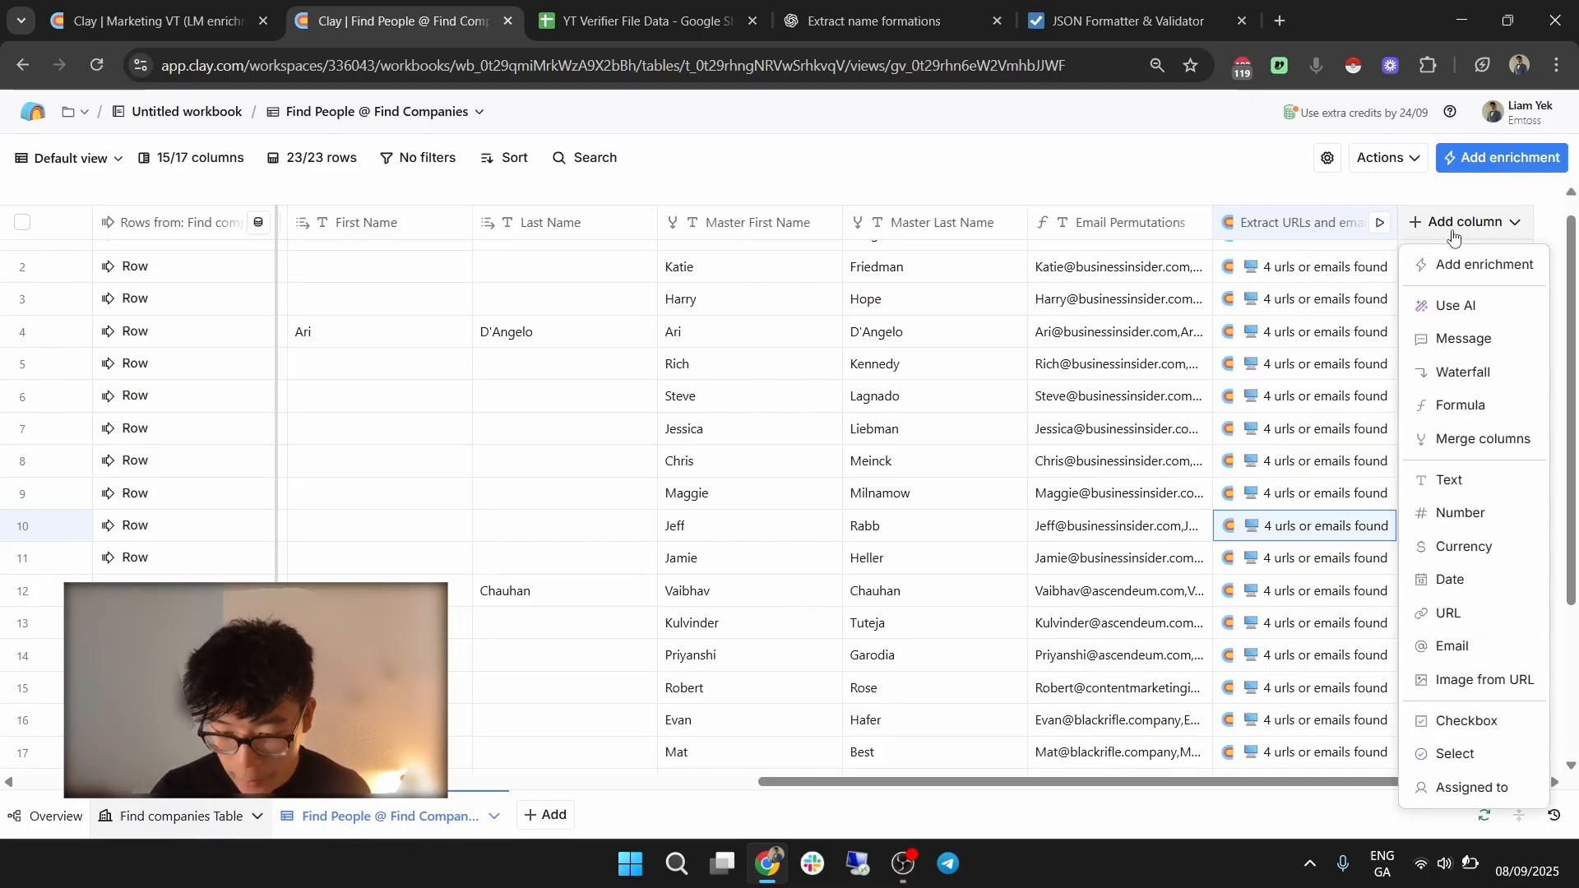
click(1441, 259)
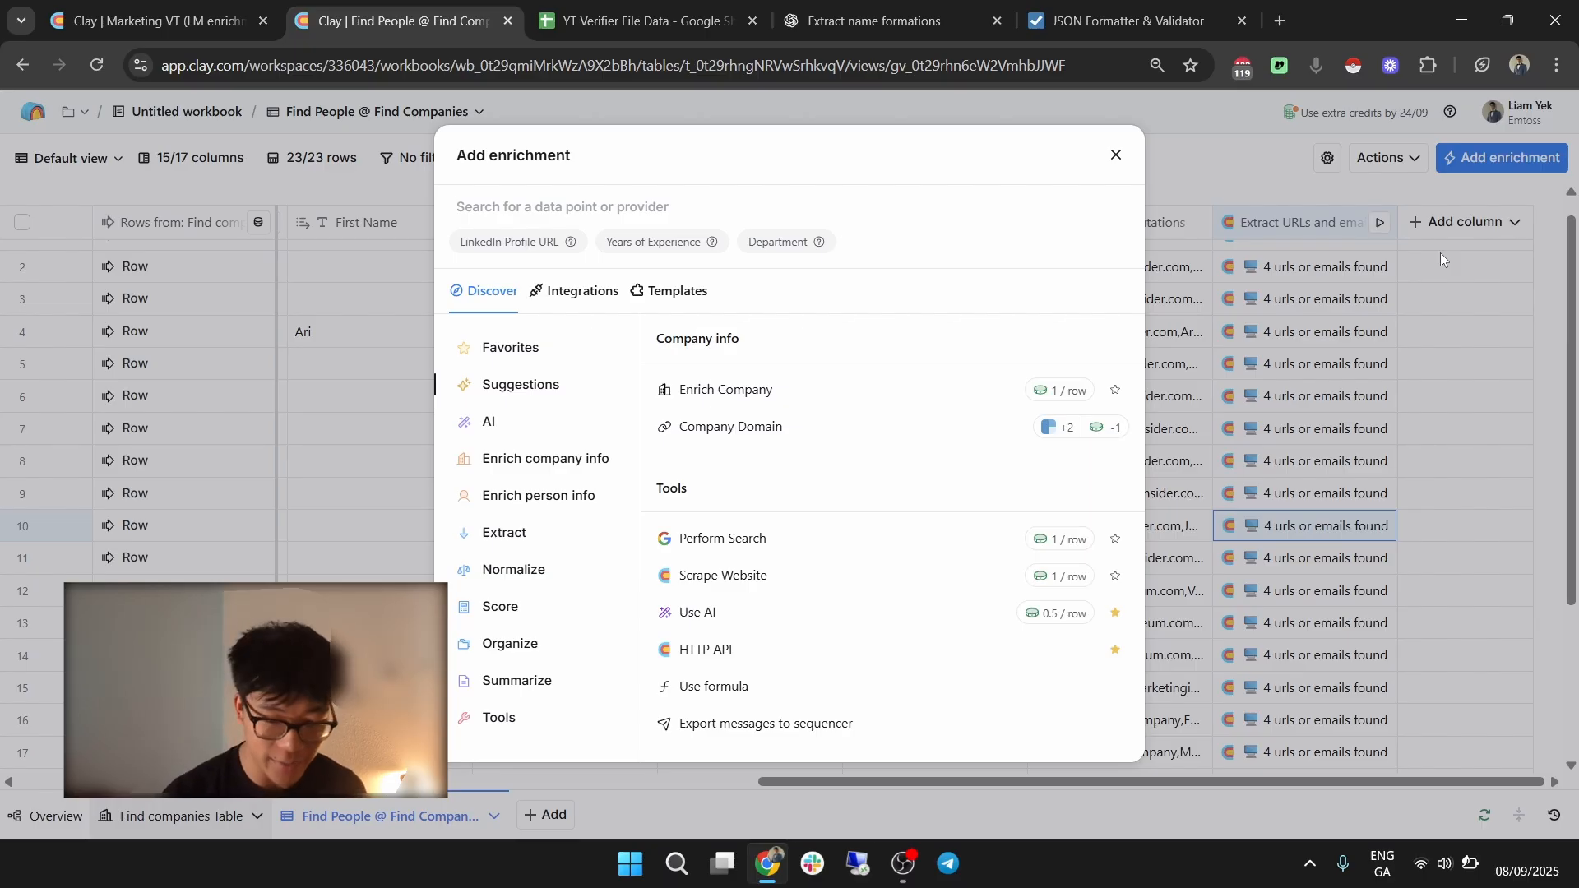
text(lea)
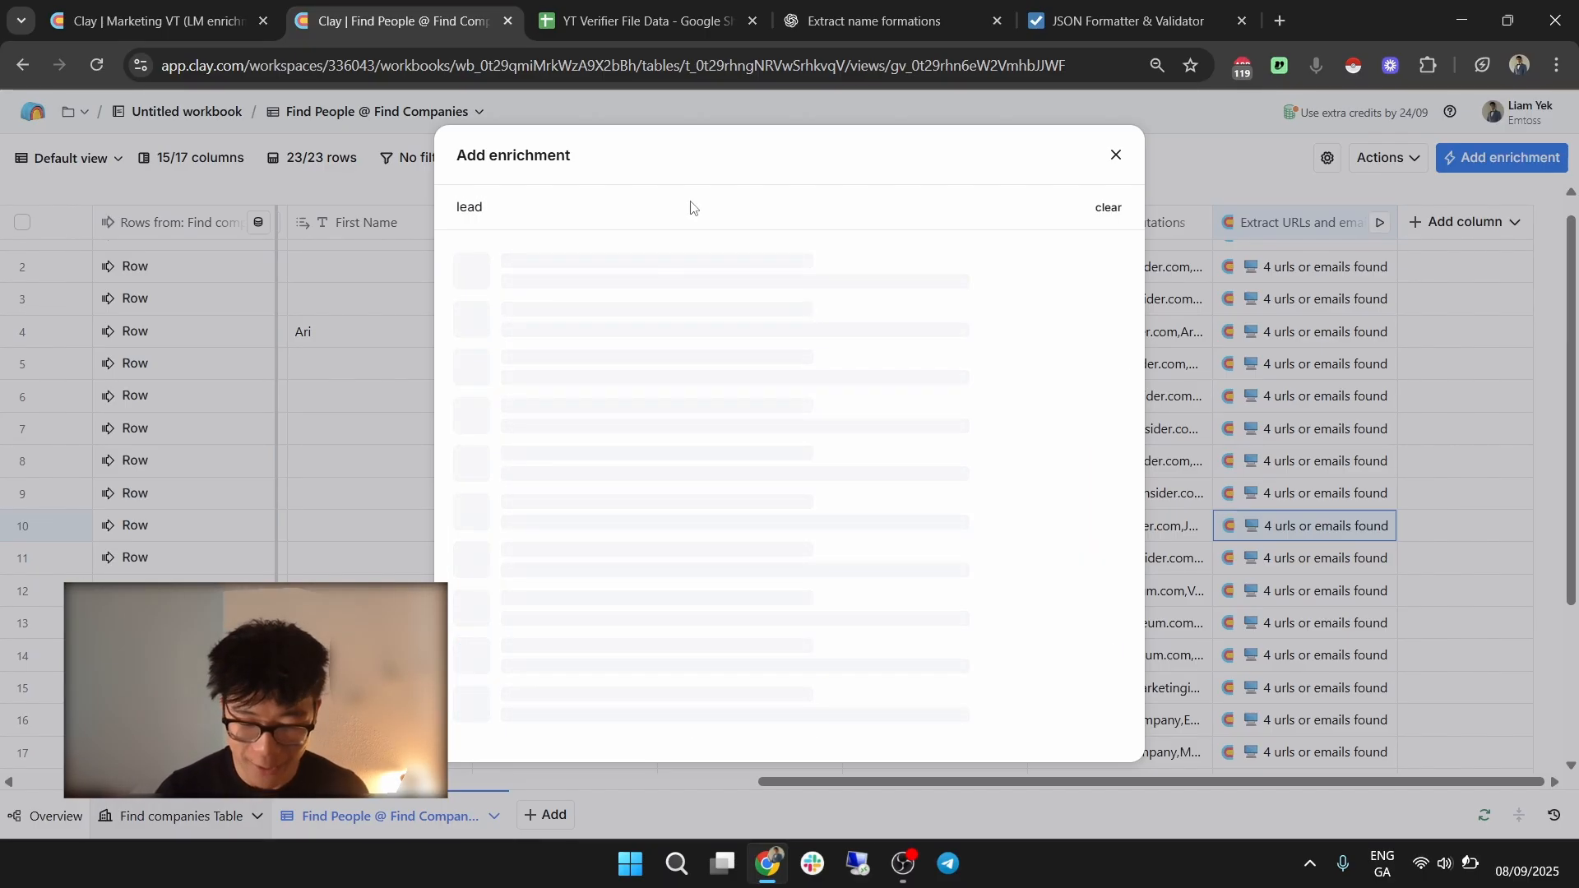
text(d)
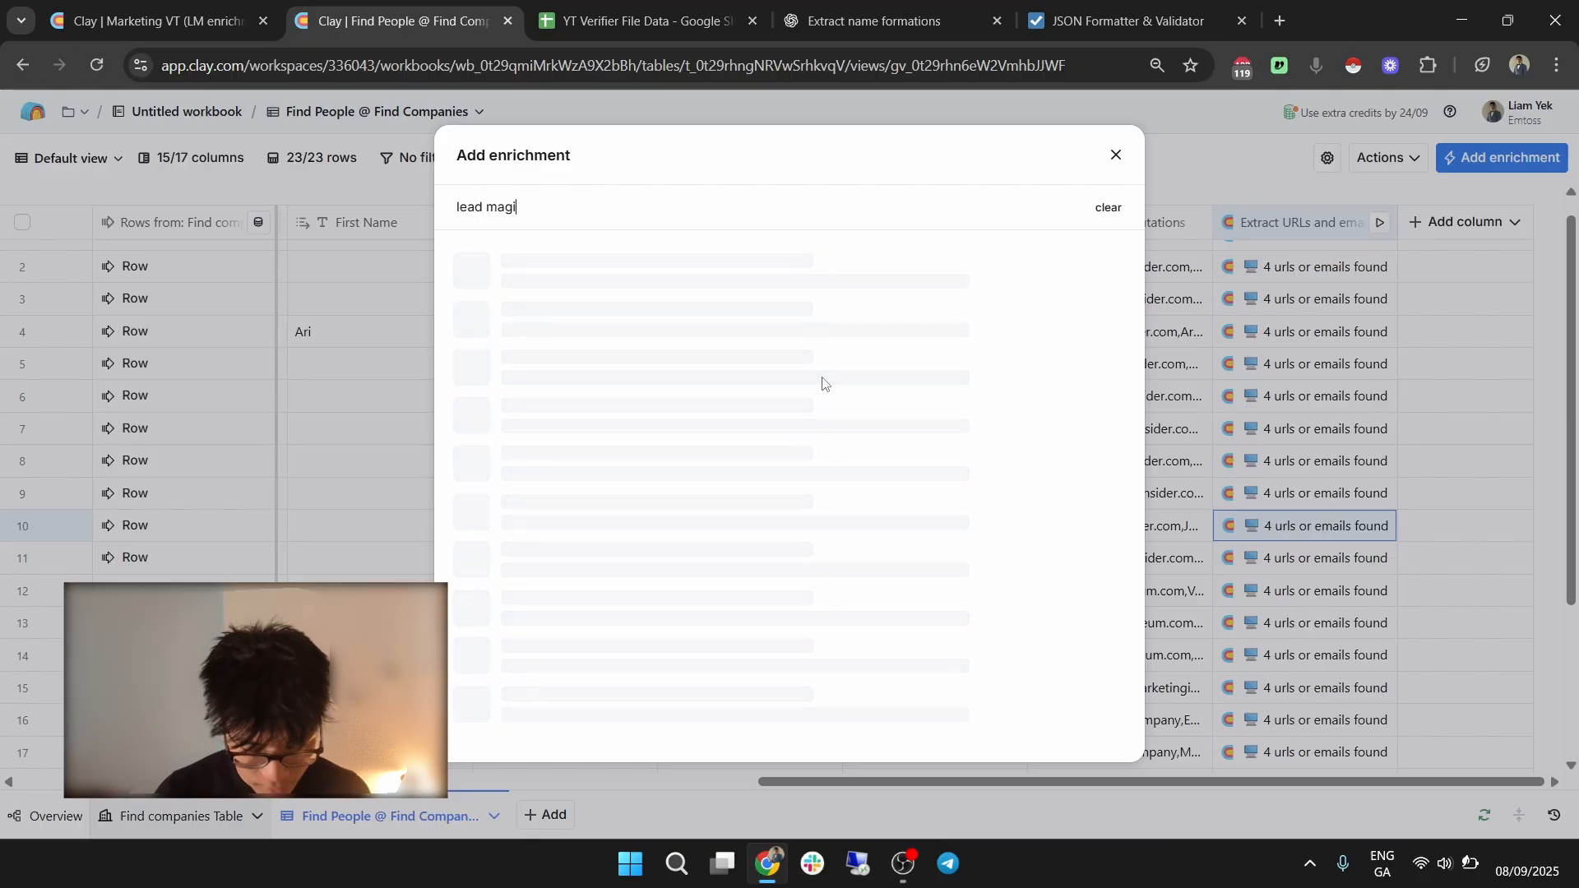
key(BackSpace)
text(leadmagi)
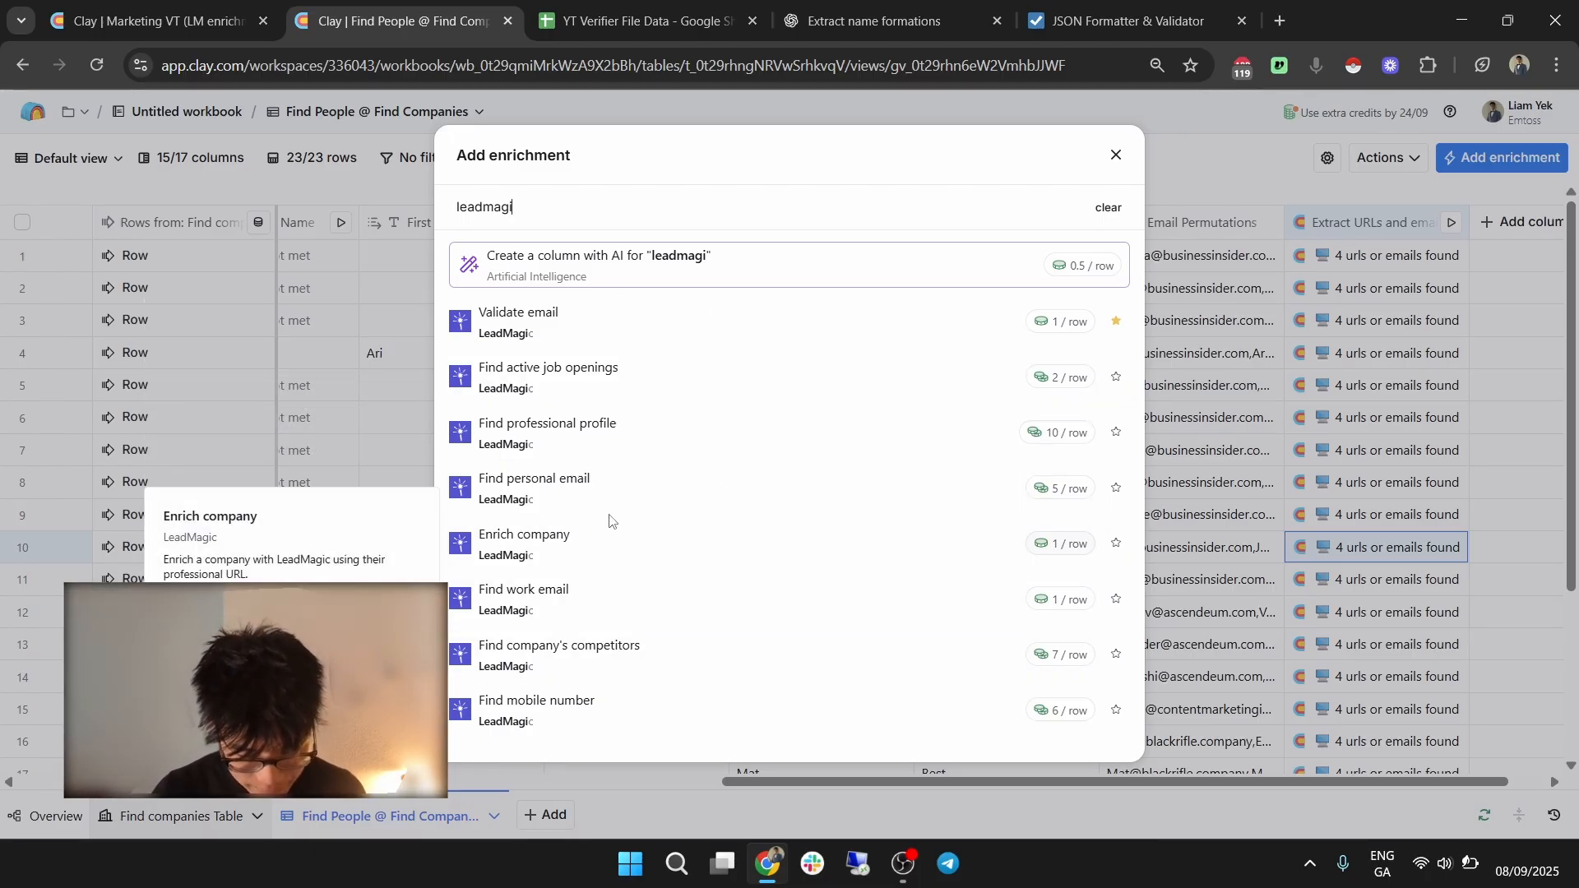
click(631, 341)
Map the value of urlsAndEmails item 0 from the Extract URLs and emails from text column as the Person's Email input.
scroll(961, 436, right, 5)
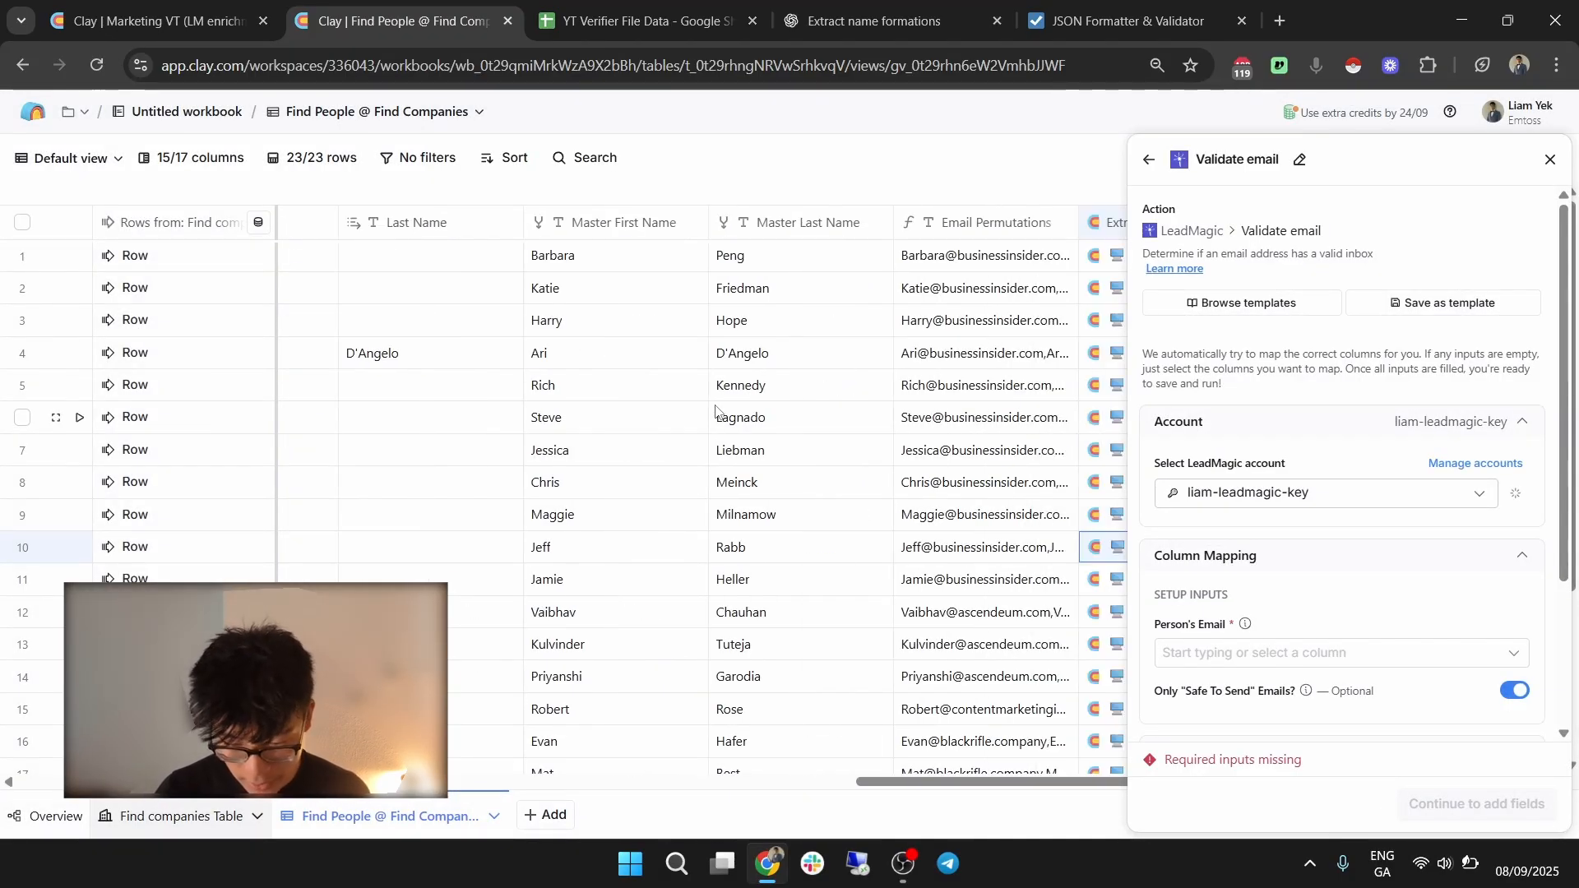
scroll(716, 411, right, 6)
scroll(1343, 527, down, 3)
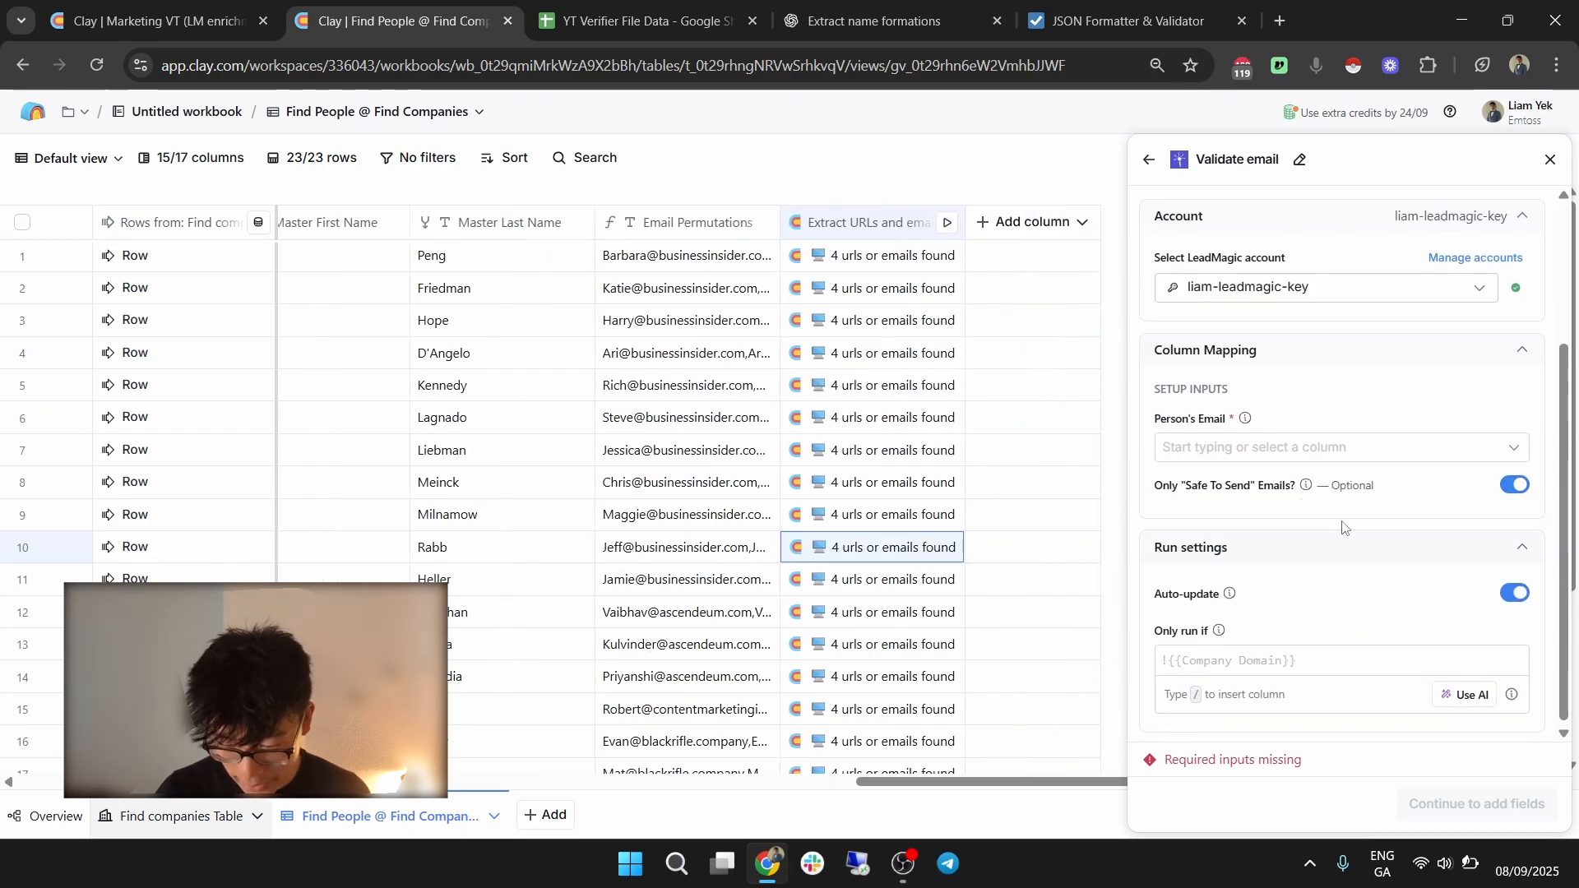
click(1238, 451)
scroll(1333, 658, down, 5)
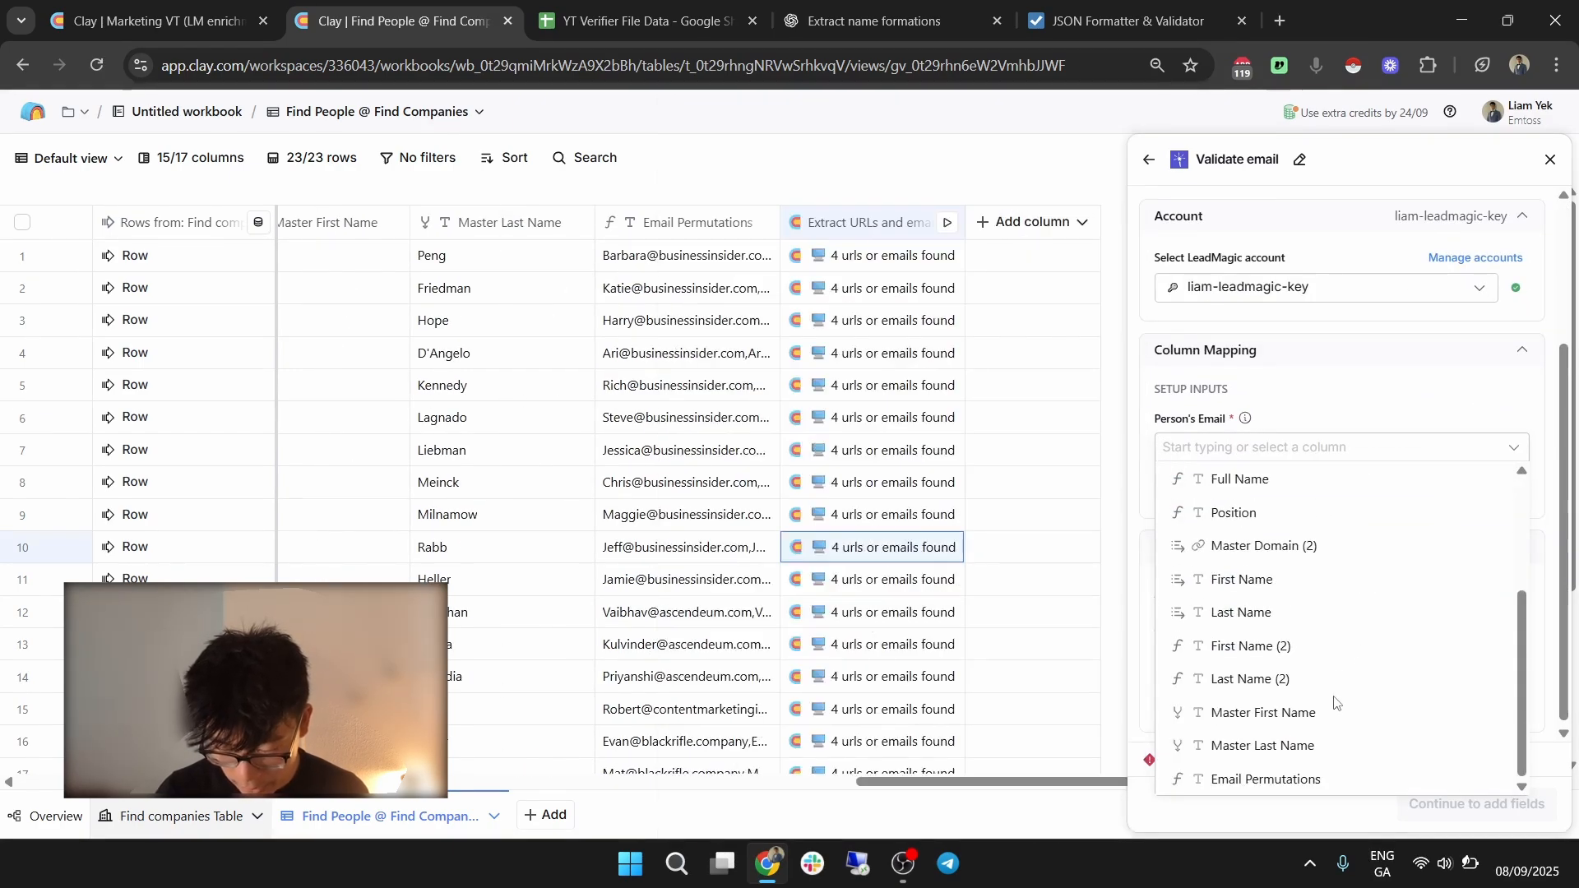
scroll(1334, 600, up, 5)
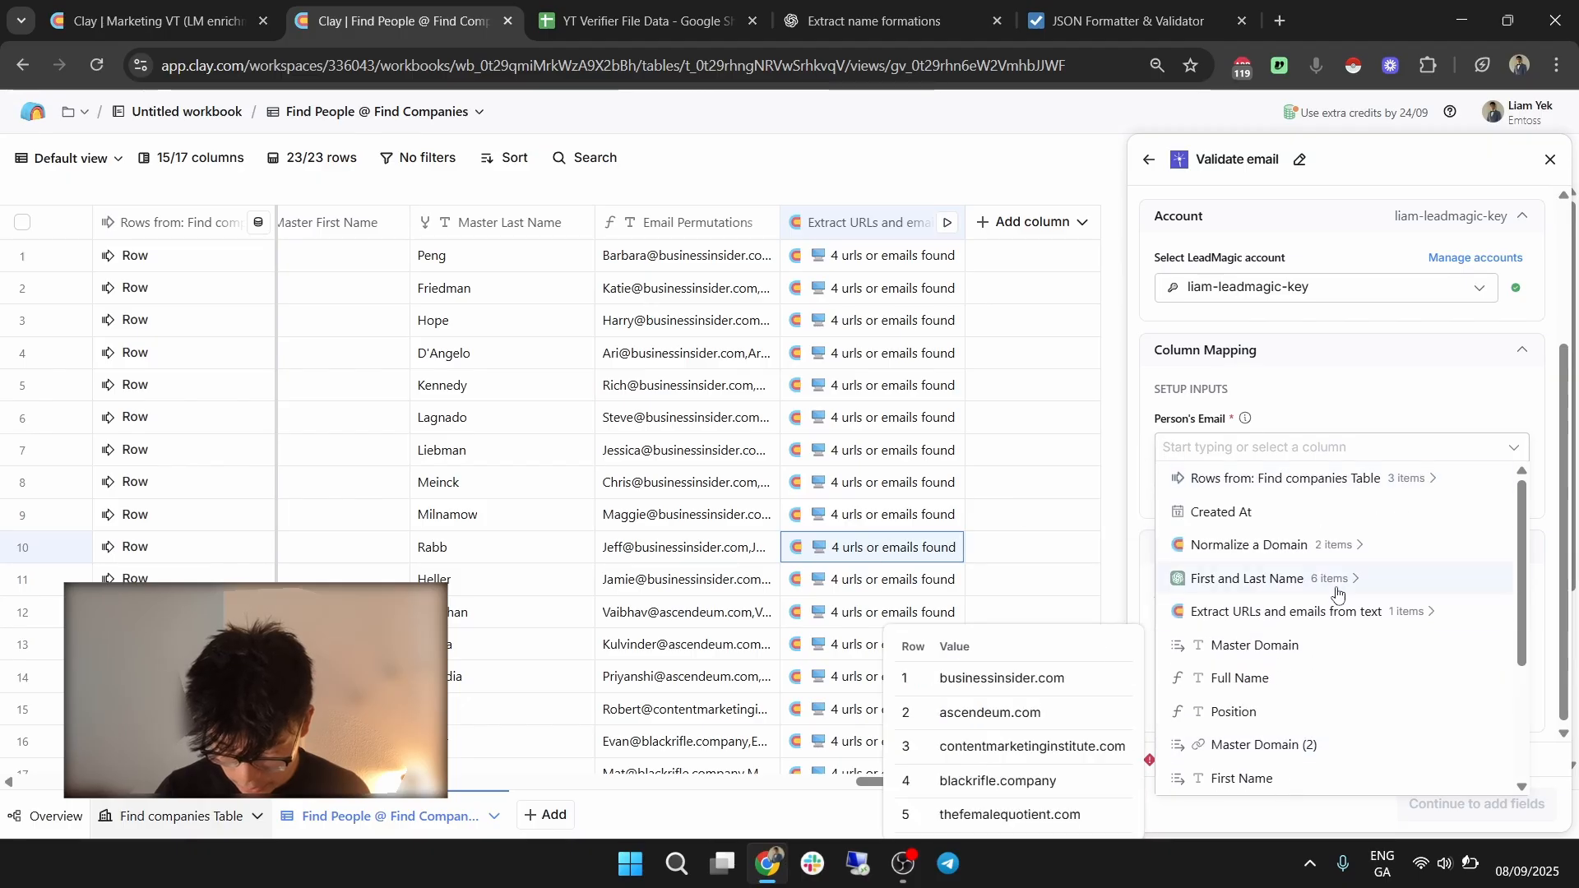
click(1342, 618)
click(1271, 508)
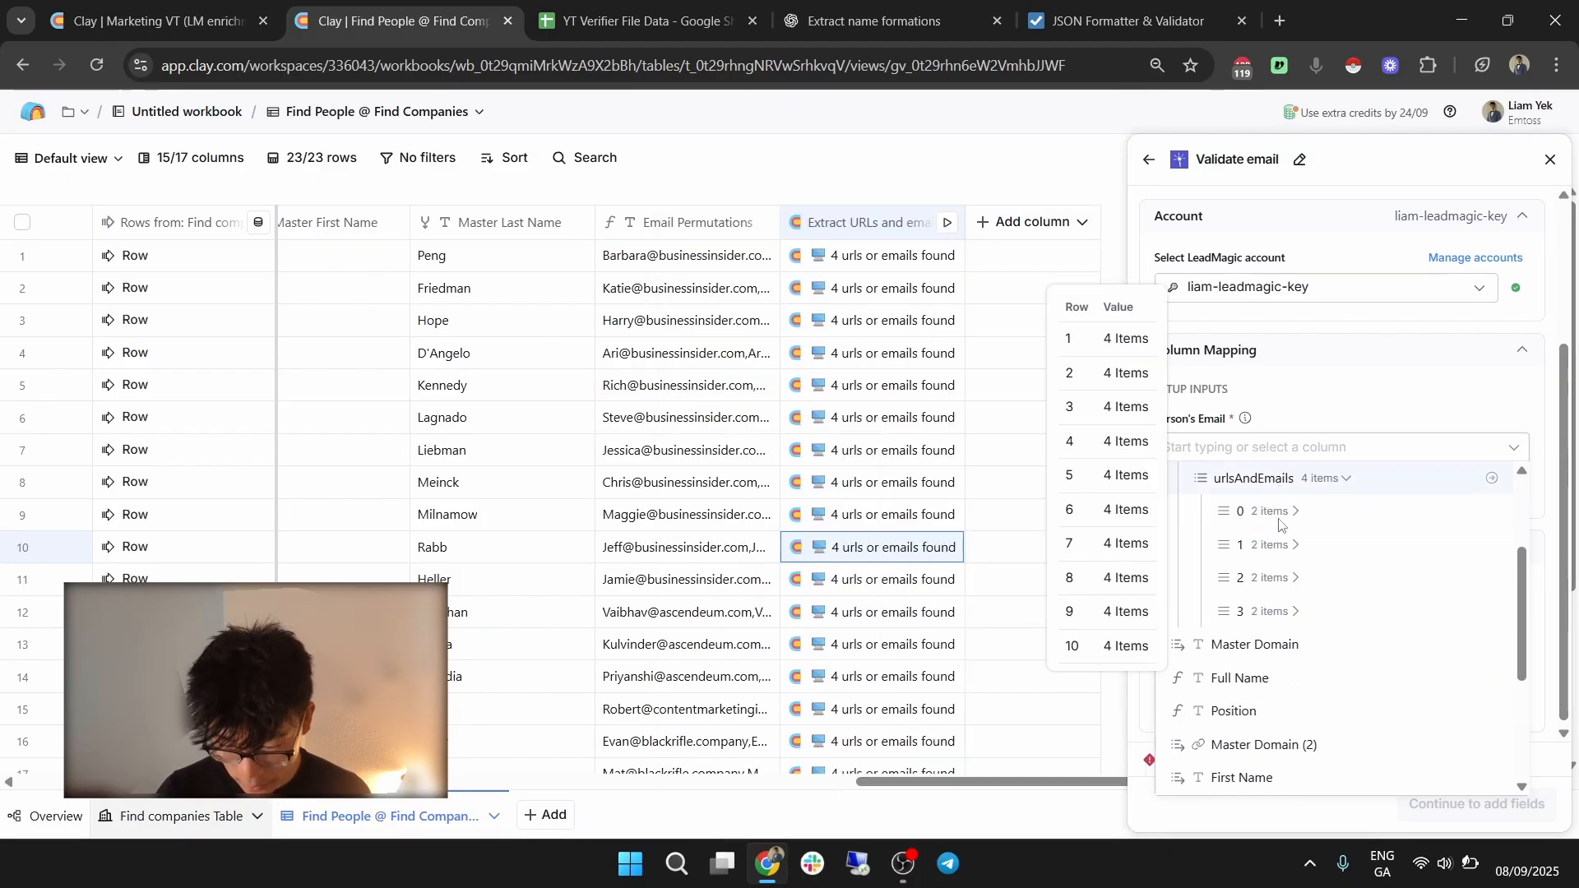
click(1283, 517)
scroll(1286, 523, down, 1)
click(1289, 546)
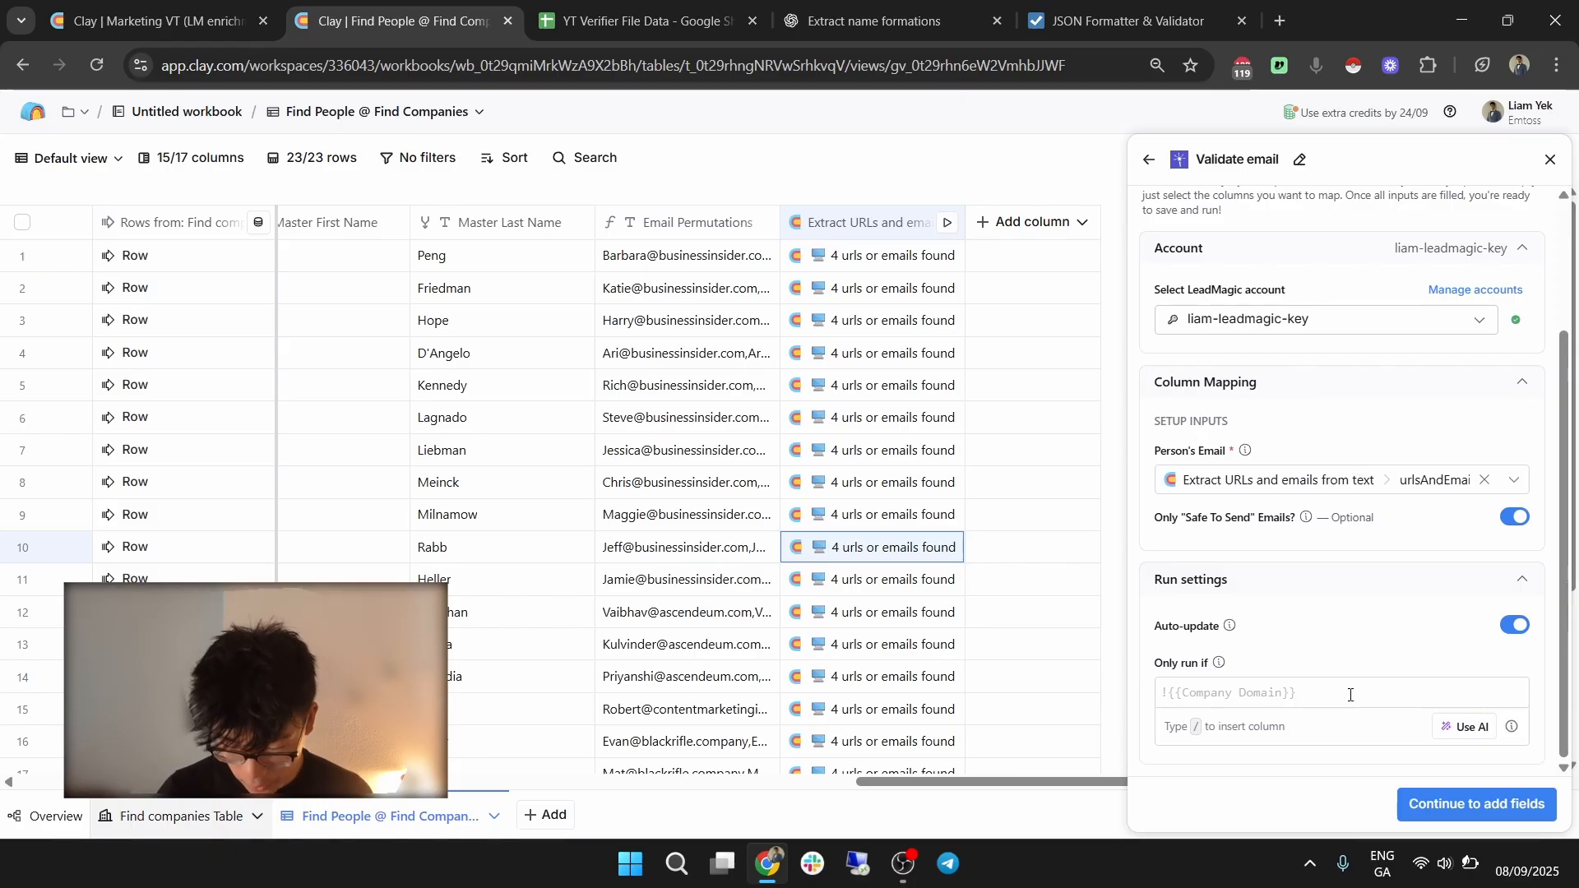
Restrict the validation to rows where the extraction's urlsAndEmails item 0 has a value, using a "!!" run condition.
click(1349, 690)
text(!!/ext)
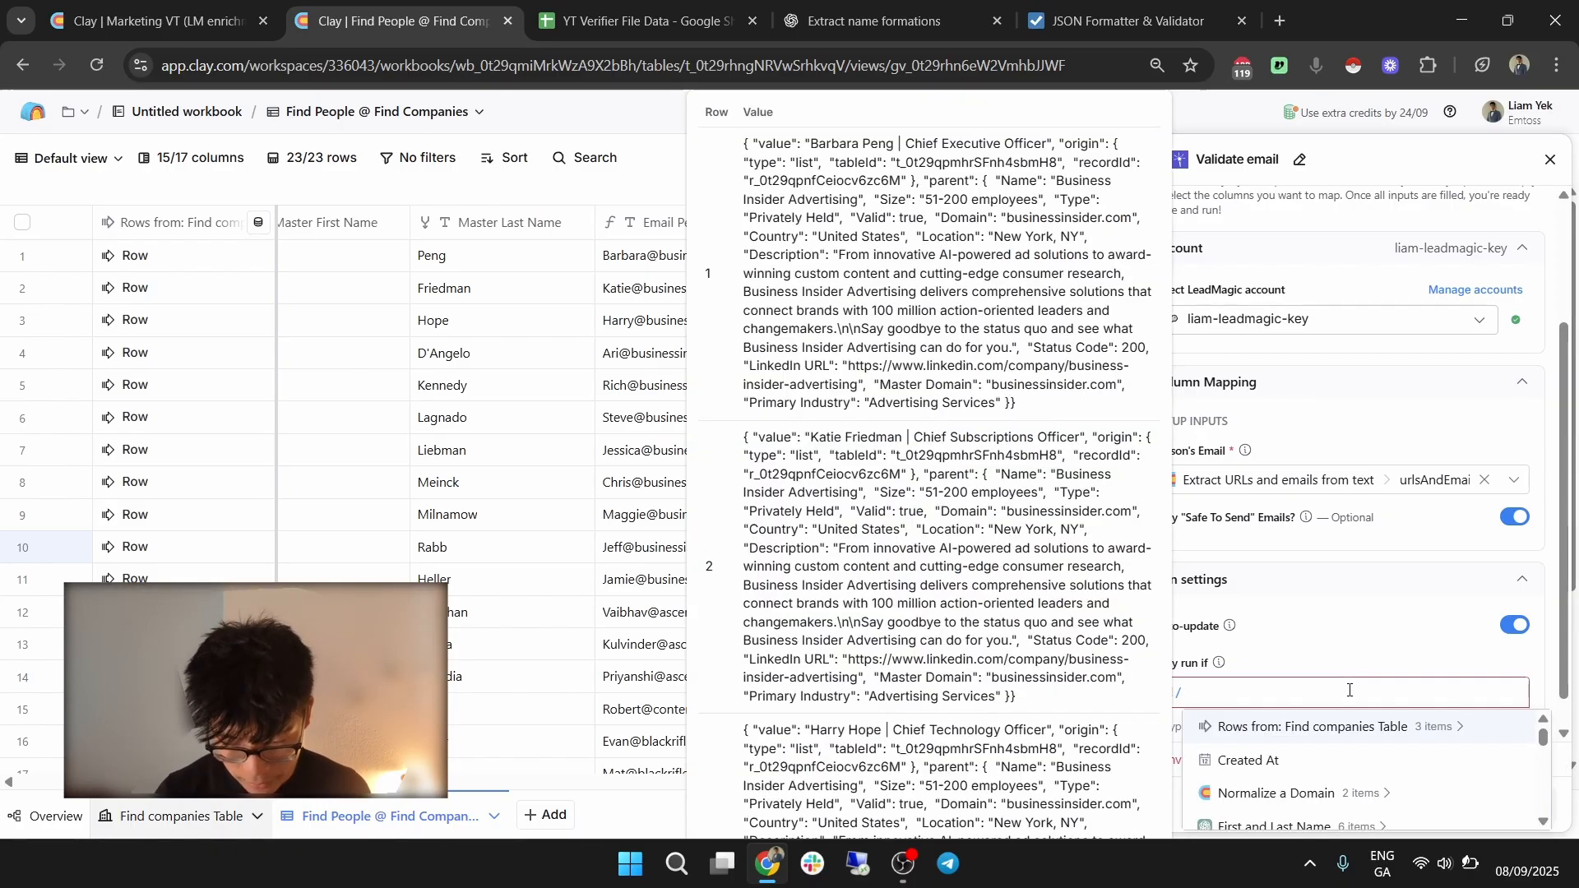
click(1341, 726)
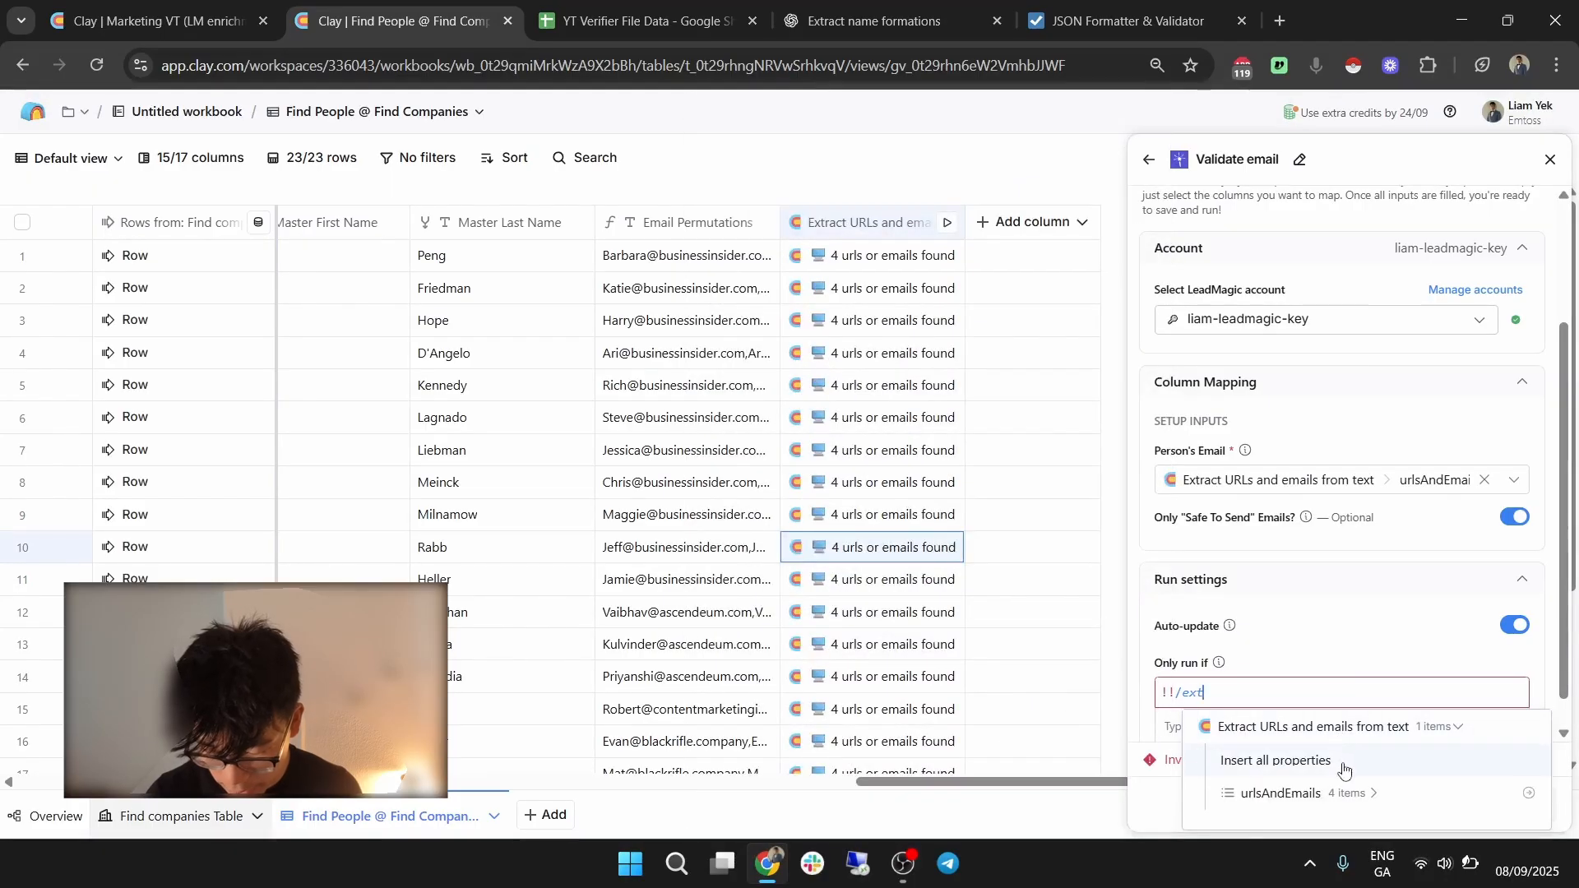
click(1345, 791)
click(1344, 793)
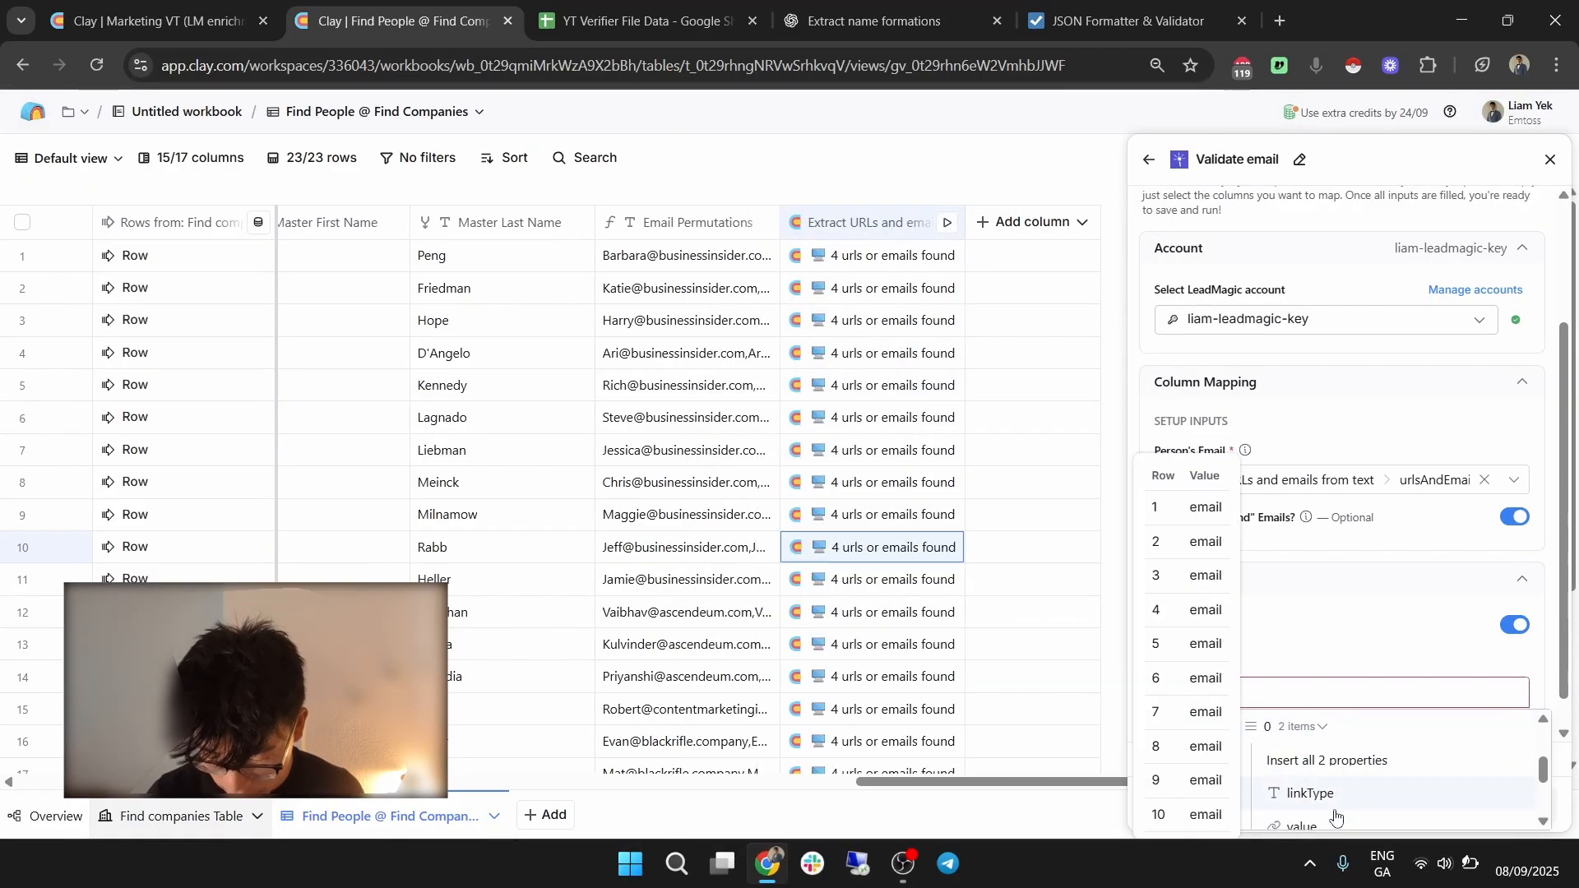
click(1336, 814)
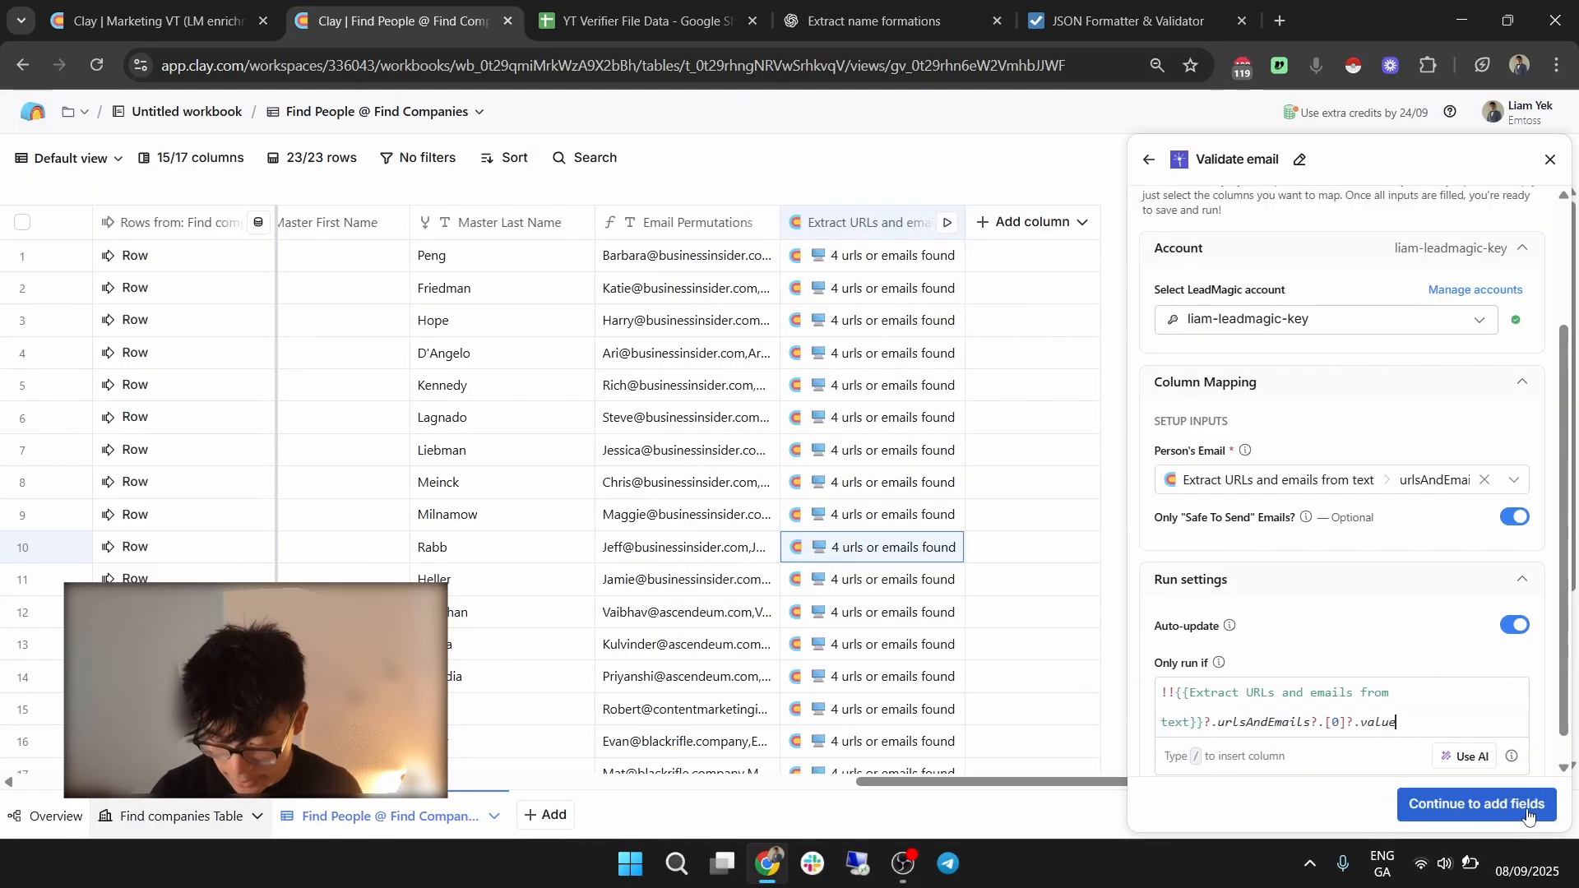
Exclude Status and Sub Status from the output columns, and save and run the email validation on the table.
click(1525, 812)
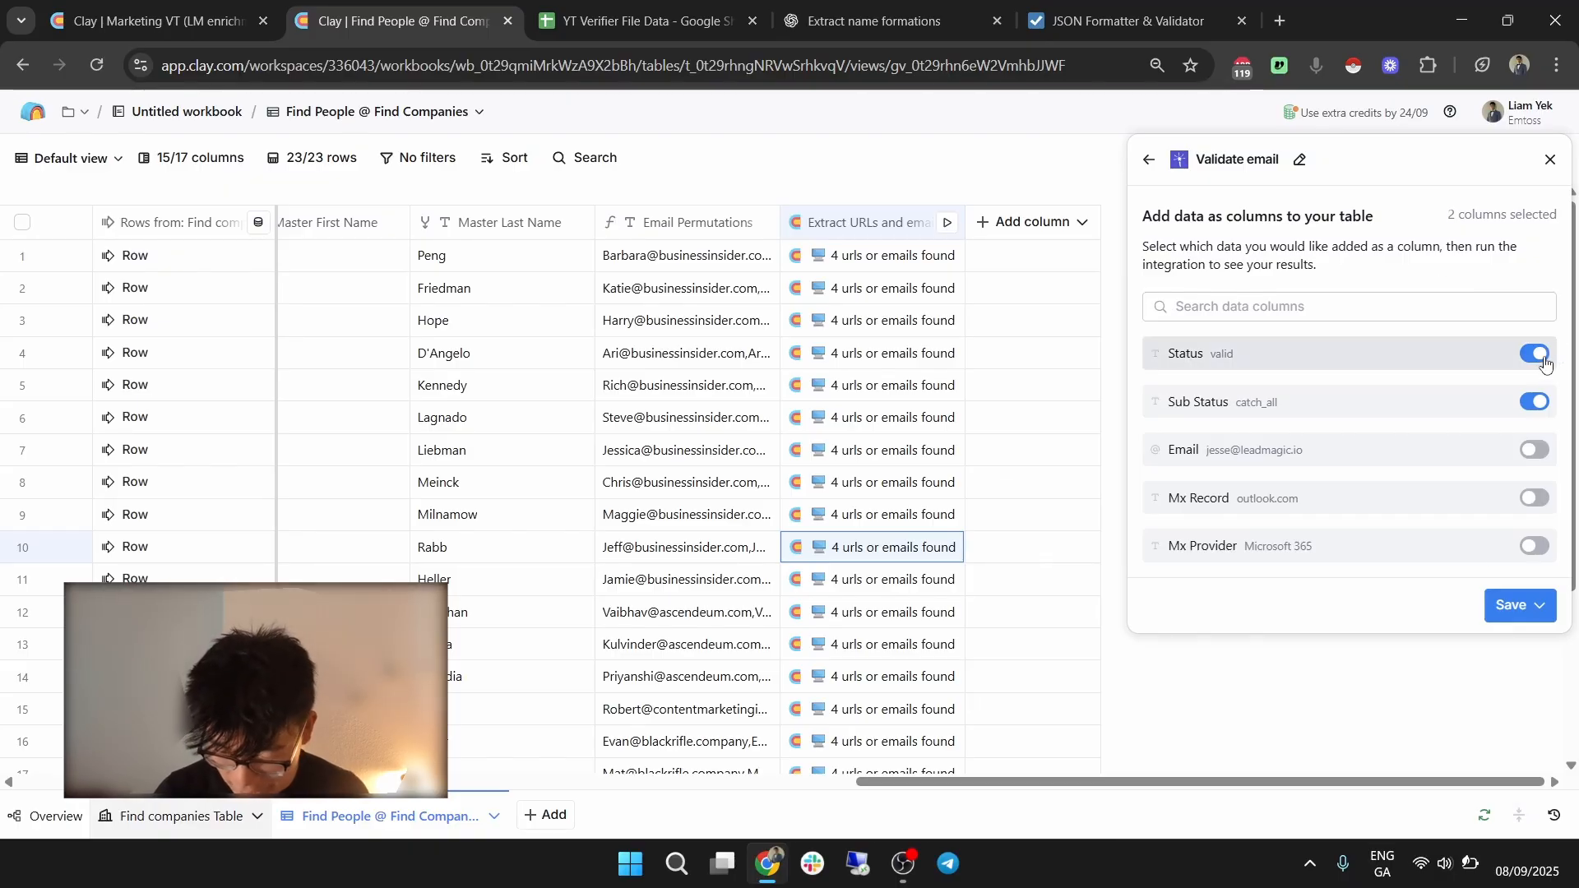
click(1534, 353)
click(1534, 402)
click(1537, 605)
click(1427, 680)
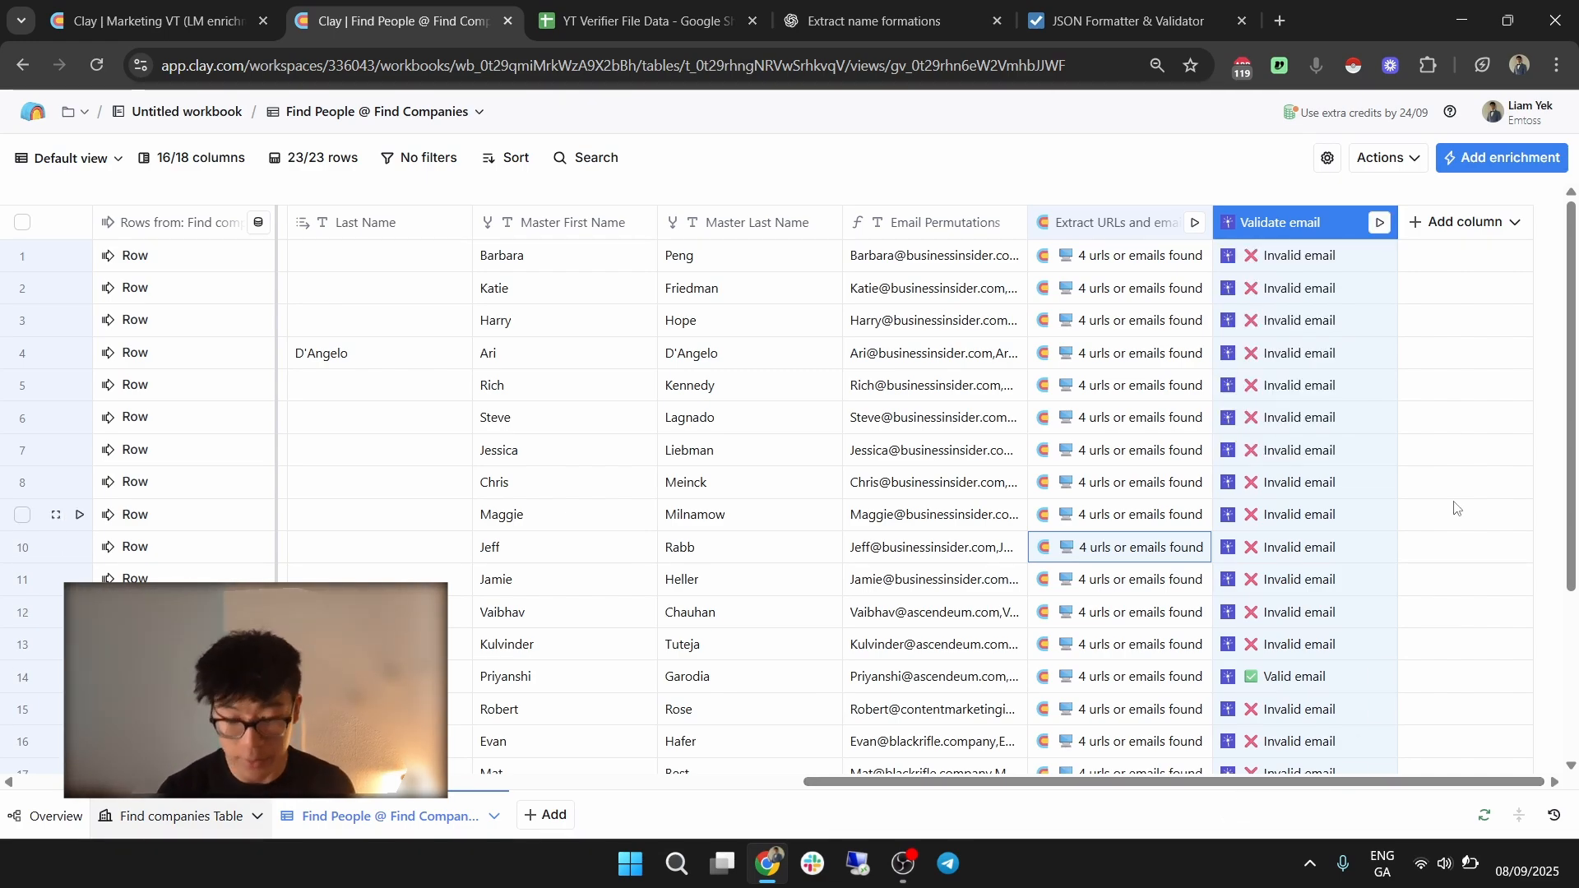
Examine the validation results, checking the permutations in row 14 and the Validate email cell details in rows 12 and 21.
scroll(1365, 452, down, 3)
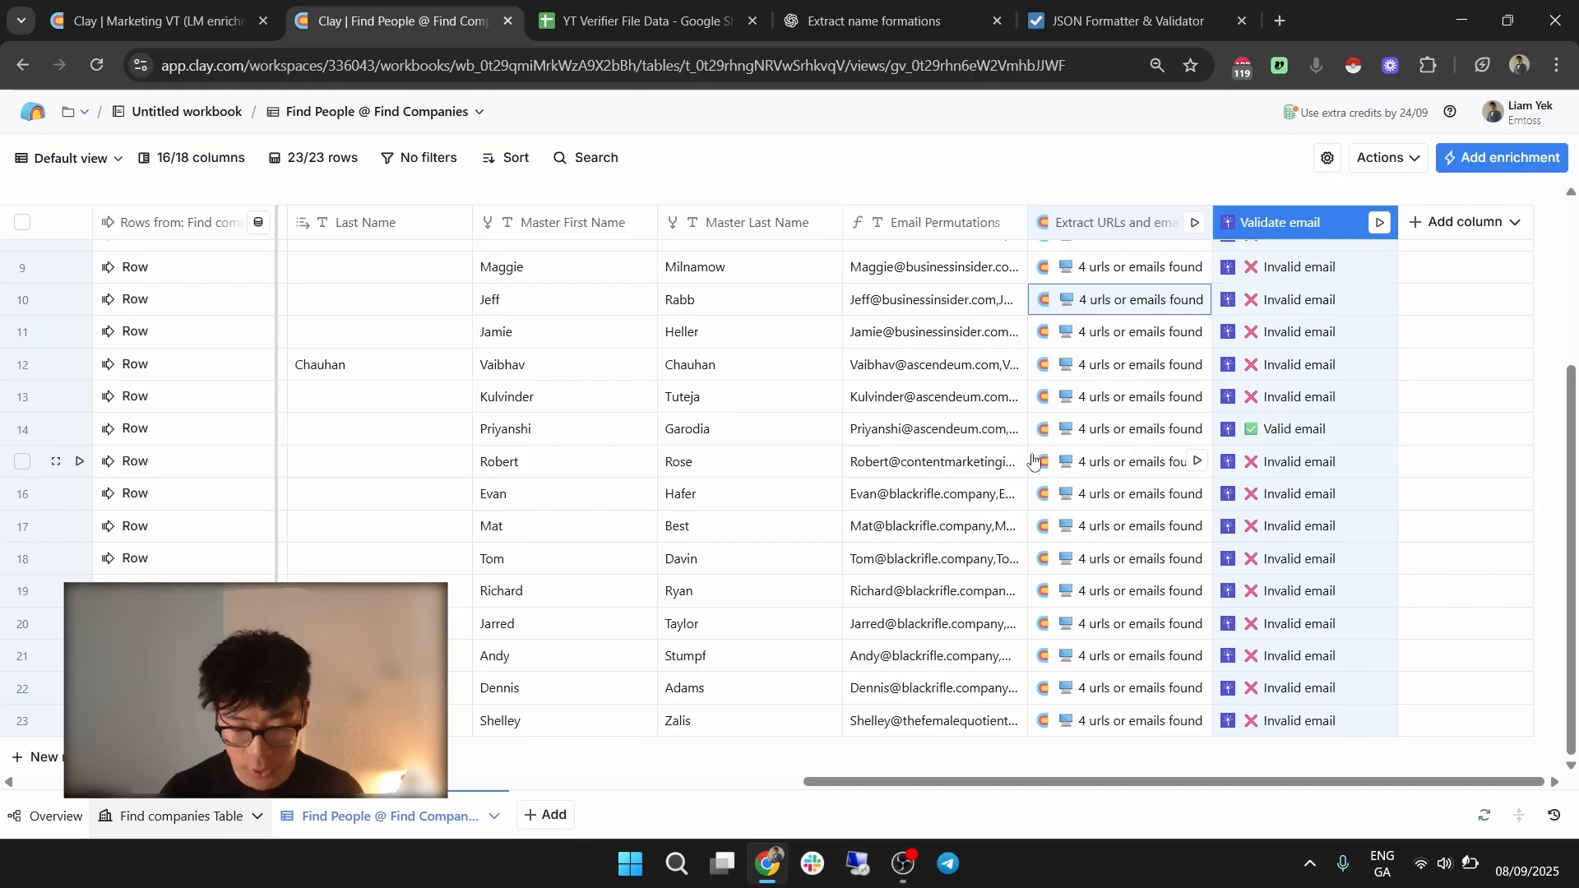
click(930, 439)
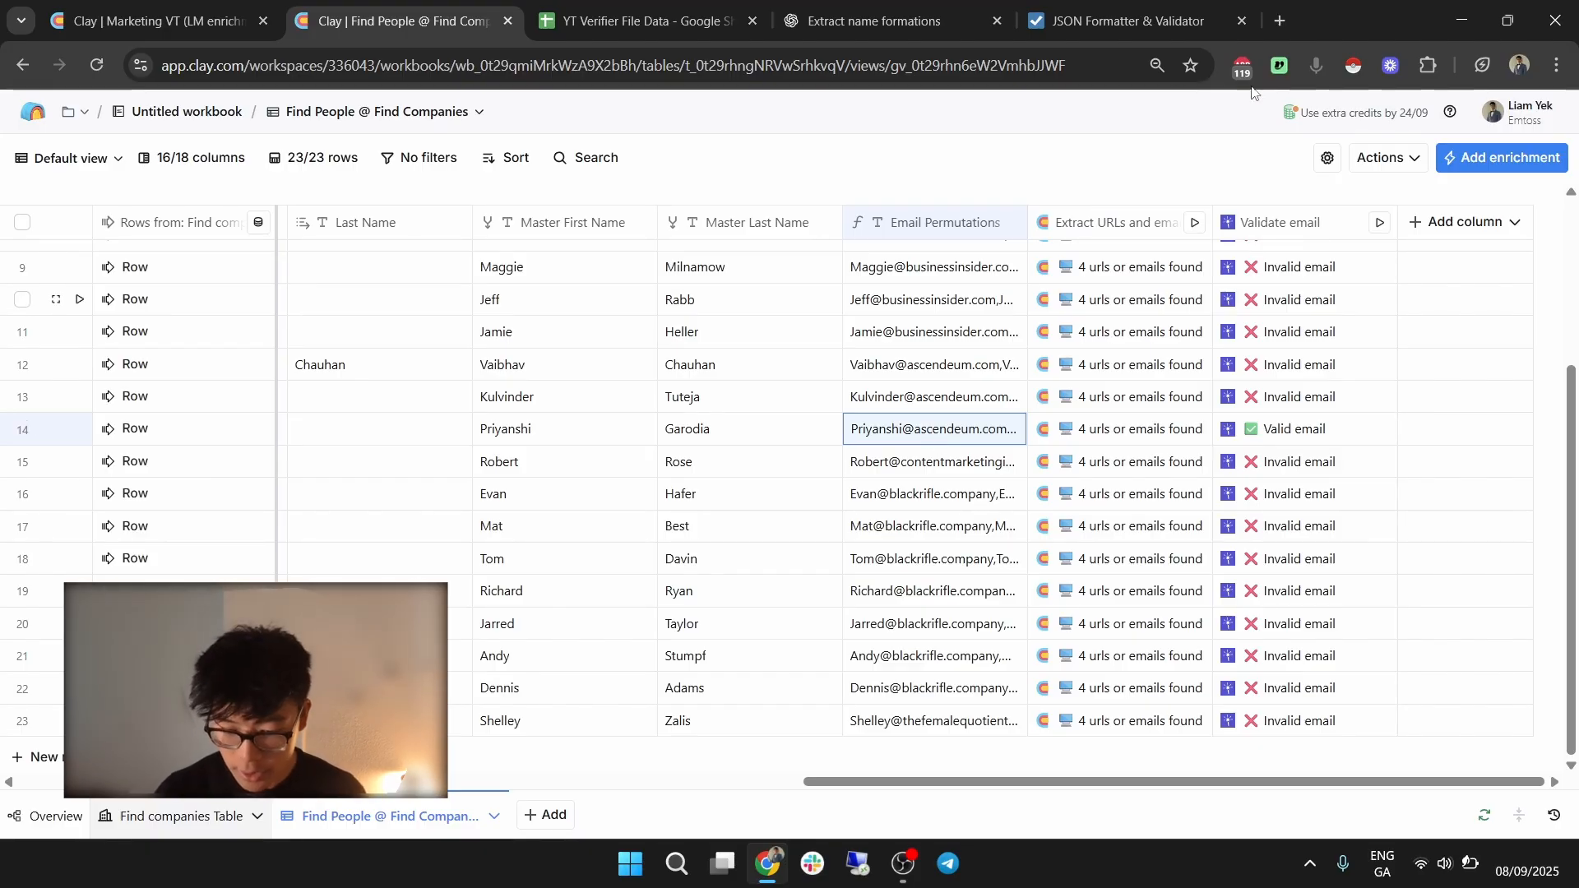
click(1294, 366)
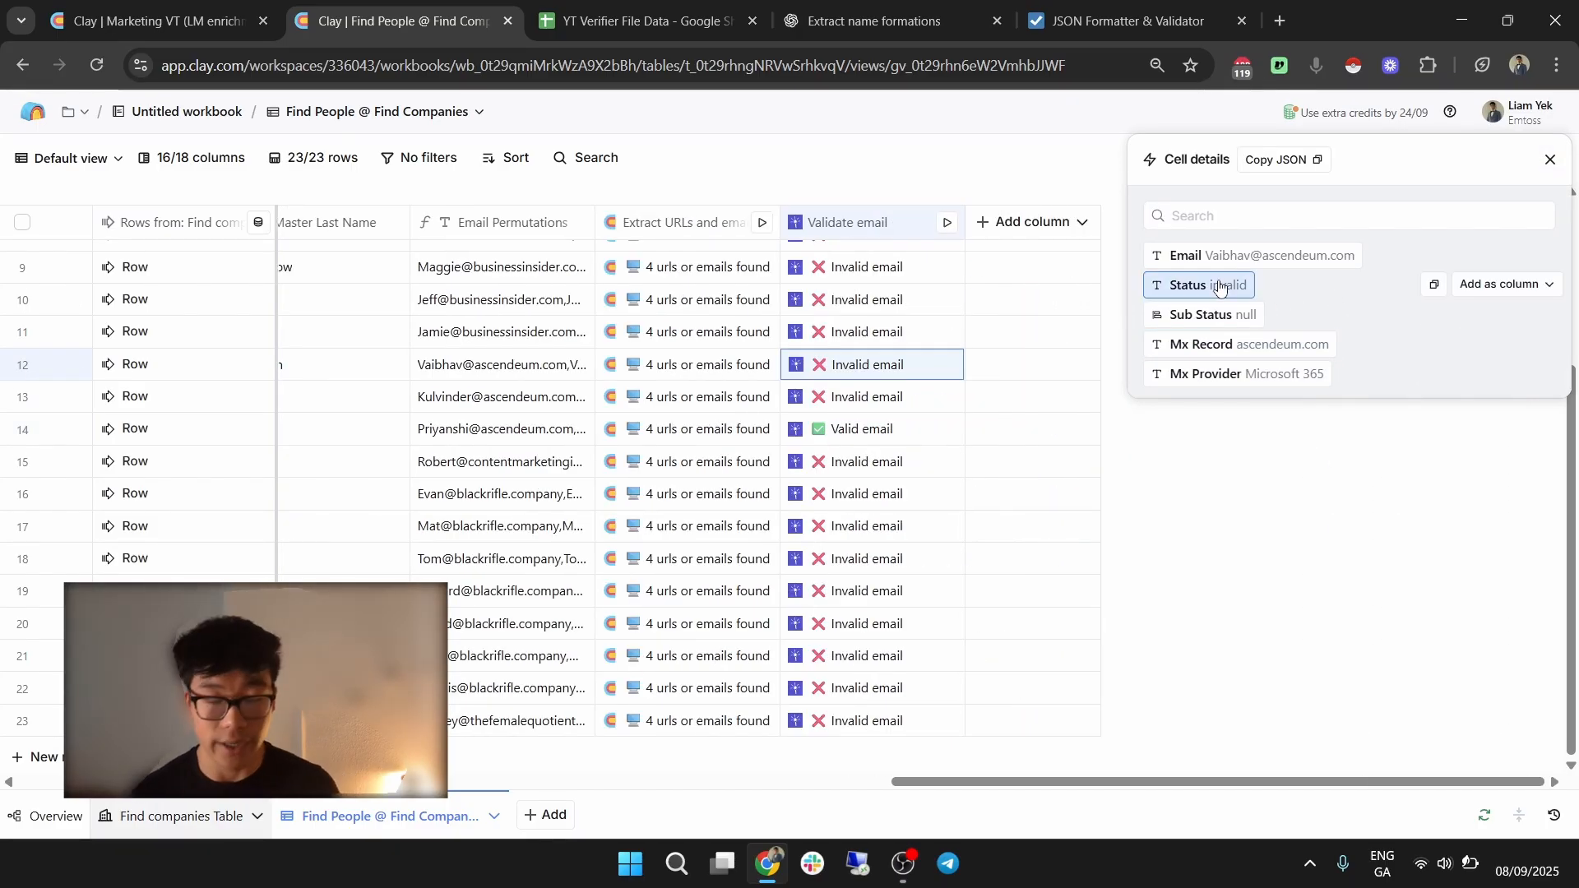
click(855, 651)
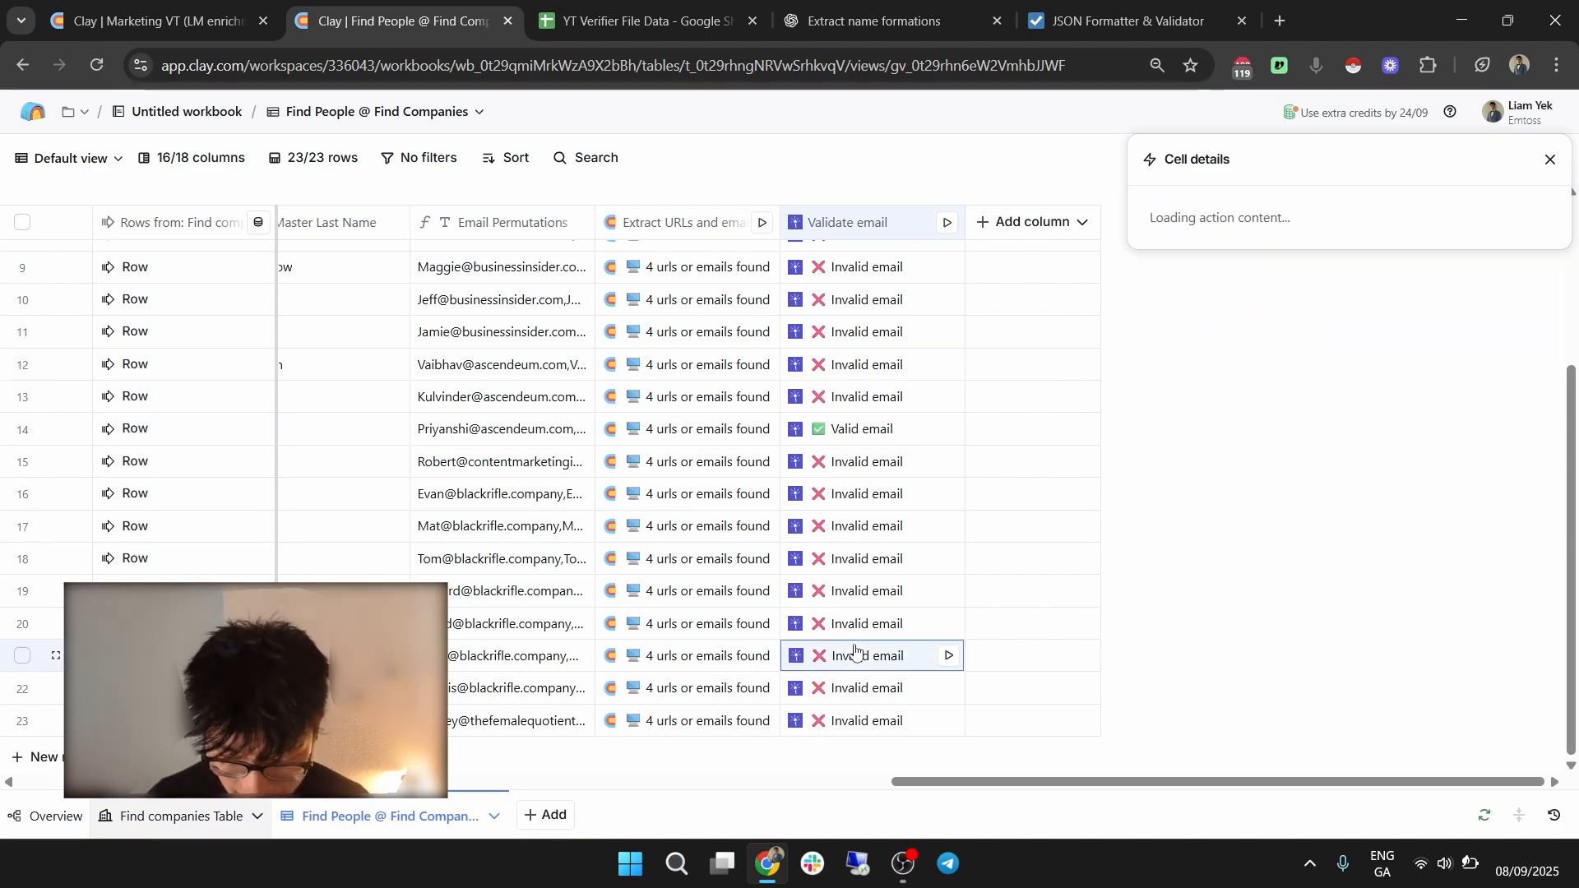
Close the cell details and duplicate the Validate email column.
click(1551, 160)
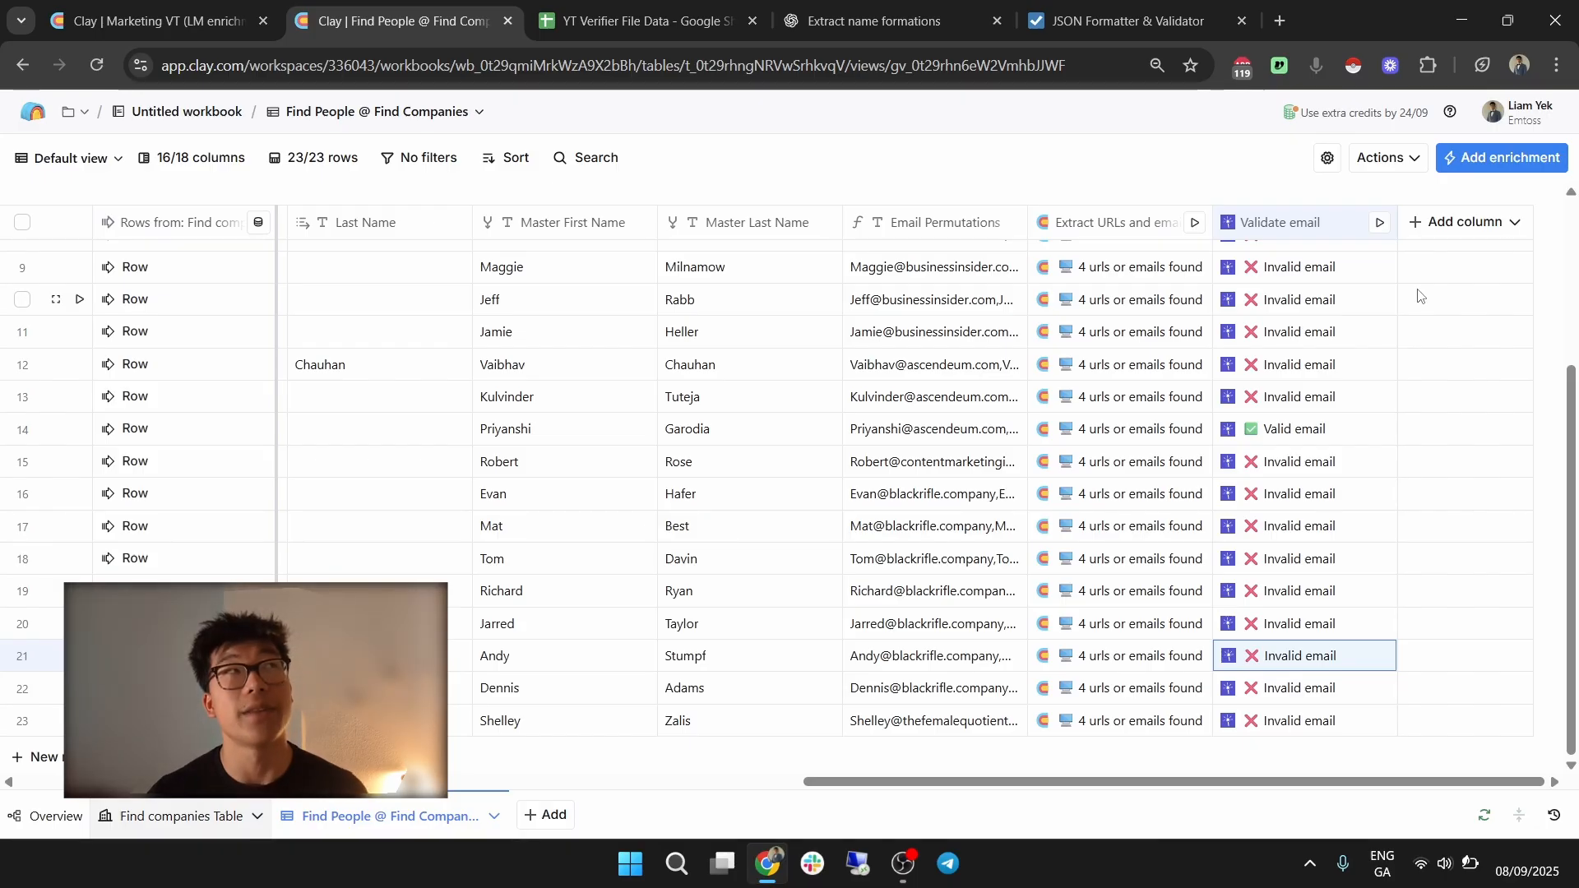
click(1454, 227)
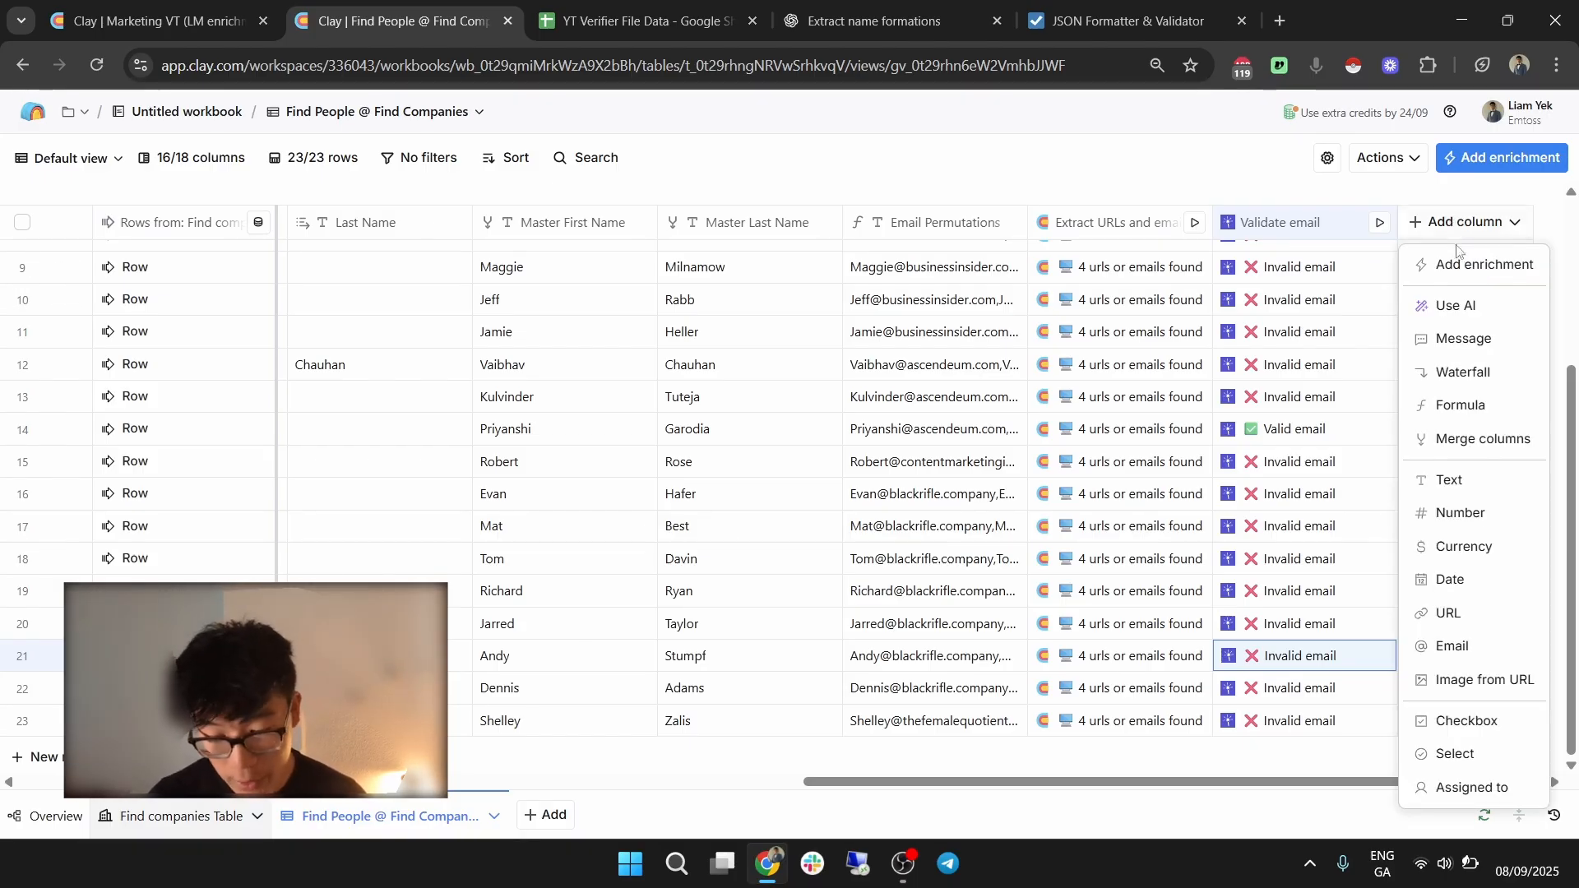
key(Escape)
click(1262, 227)
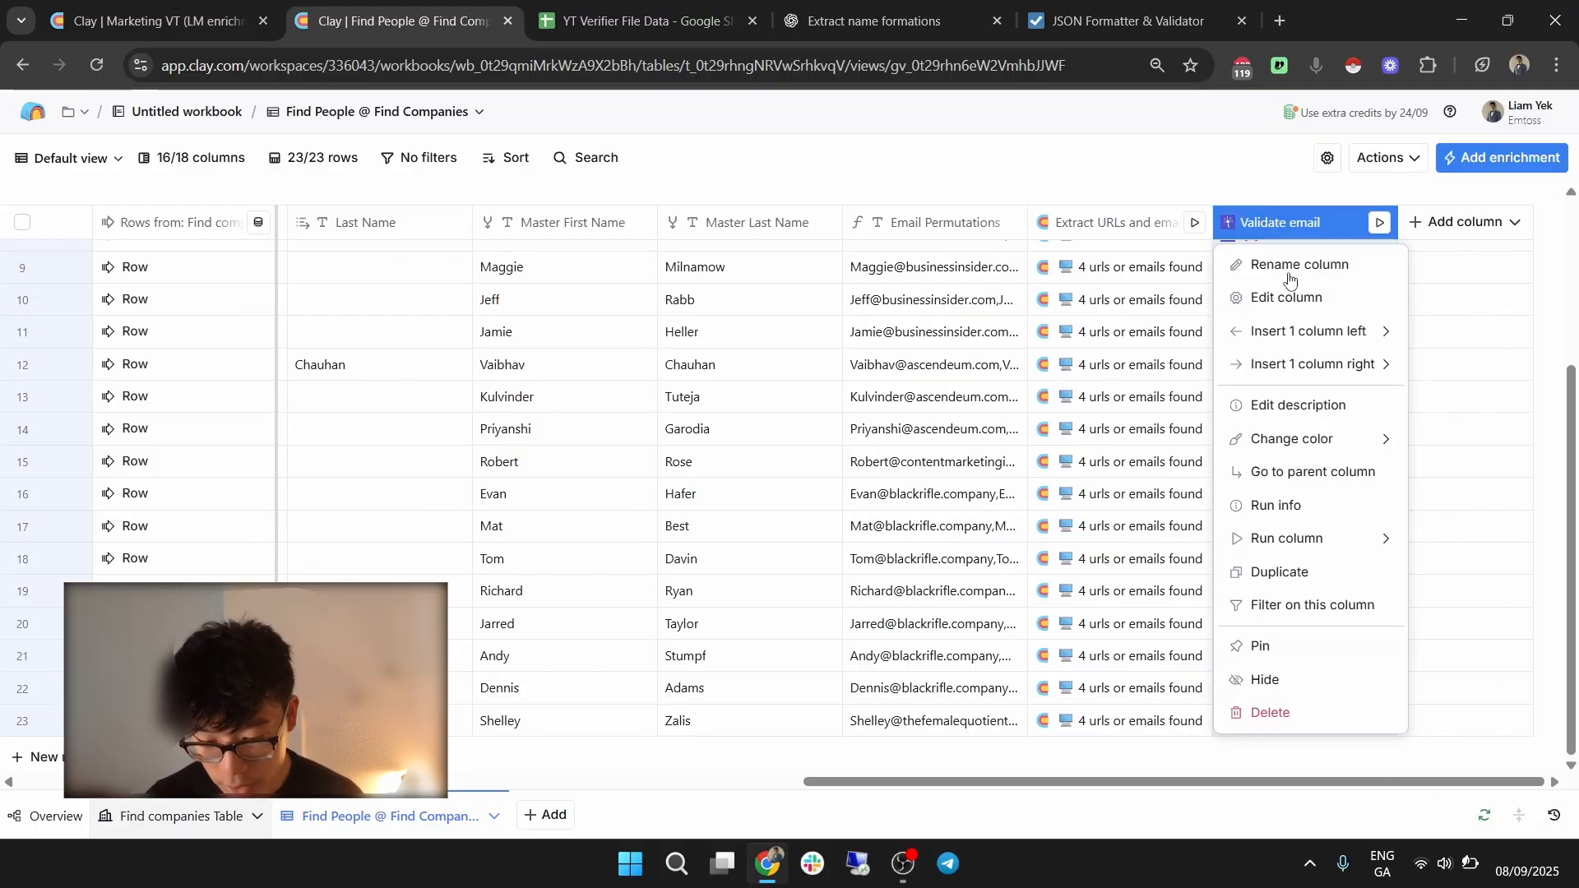
click(1315, 571)
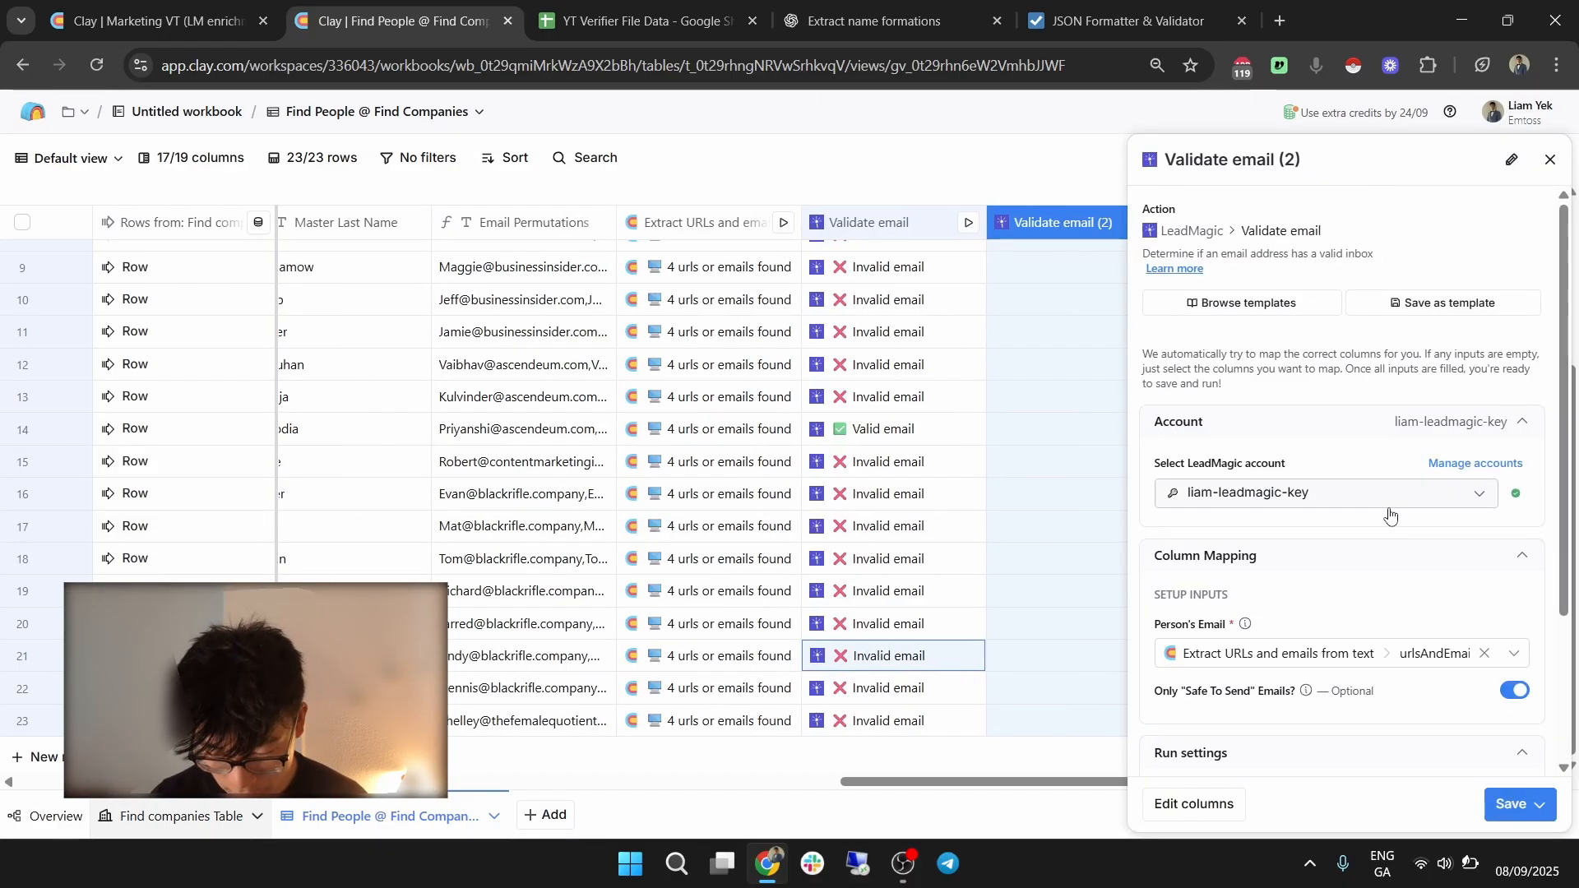
Map the duplicated column's Person's Email input to the value of urlsAndEmails item 1 from Extract URLs and emails from text.
scroll(1389, 514, down, 1)
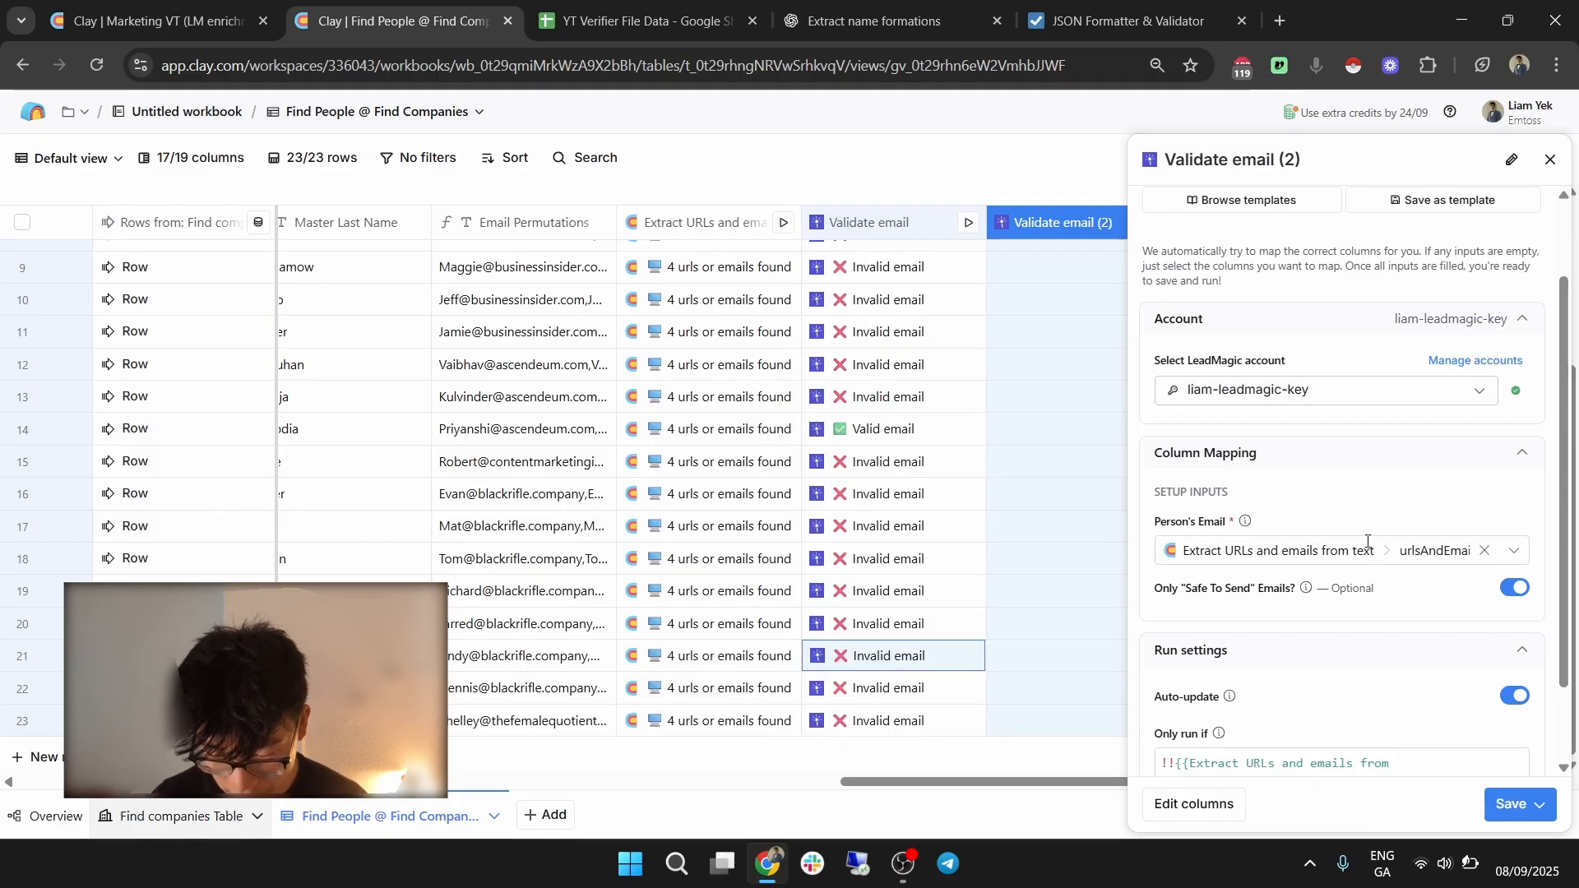
click(1368, 540)
scroll(1349, 674, down, 3)
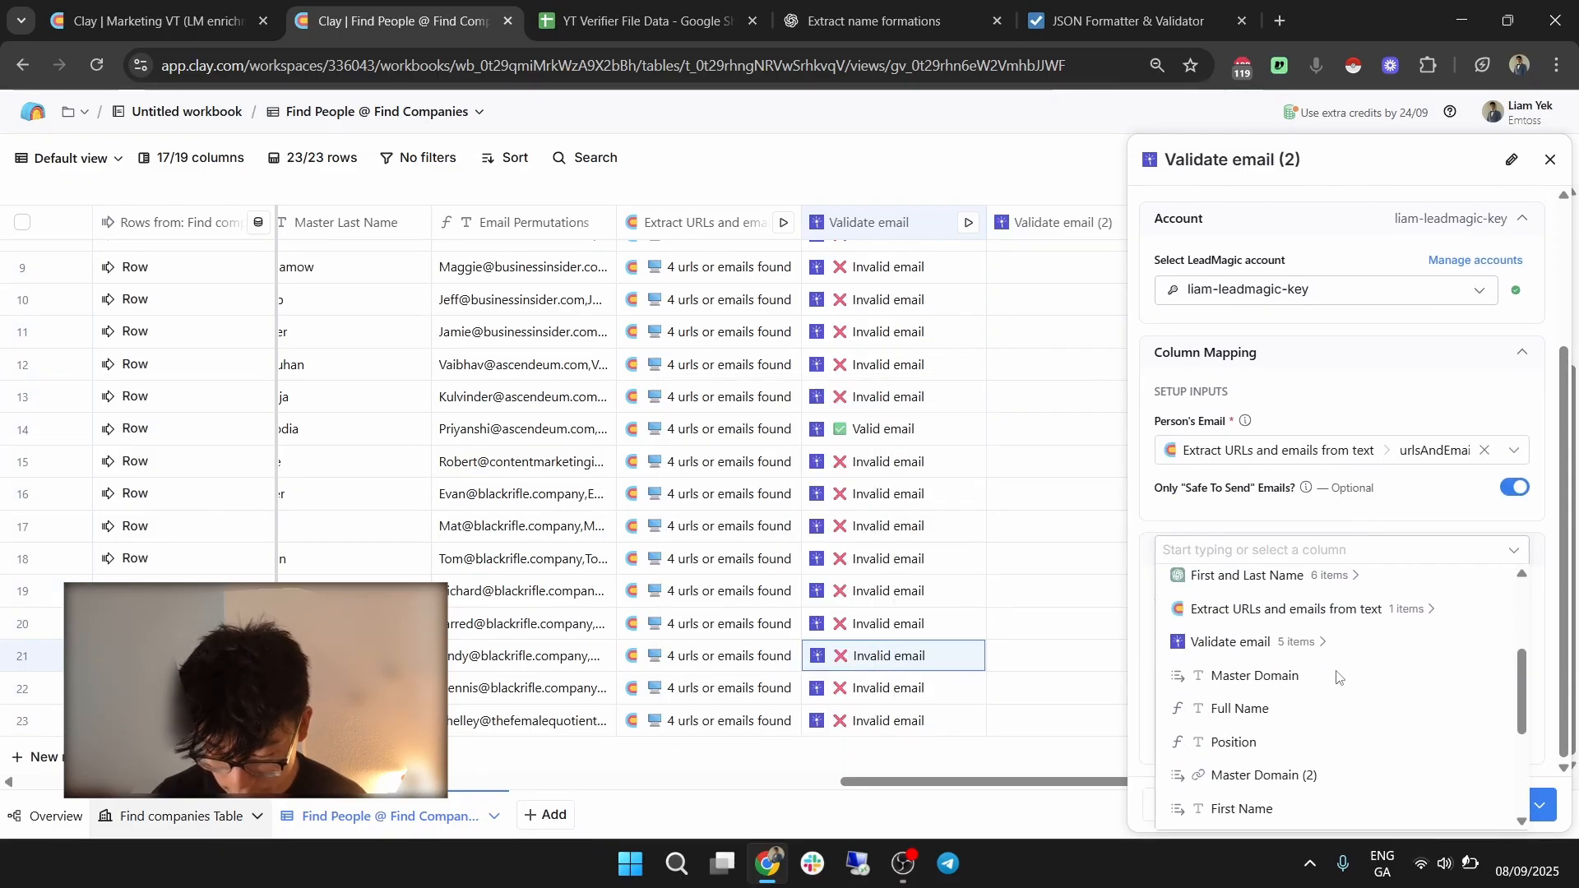
click(1332, 610)
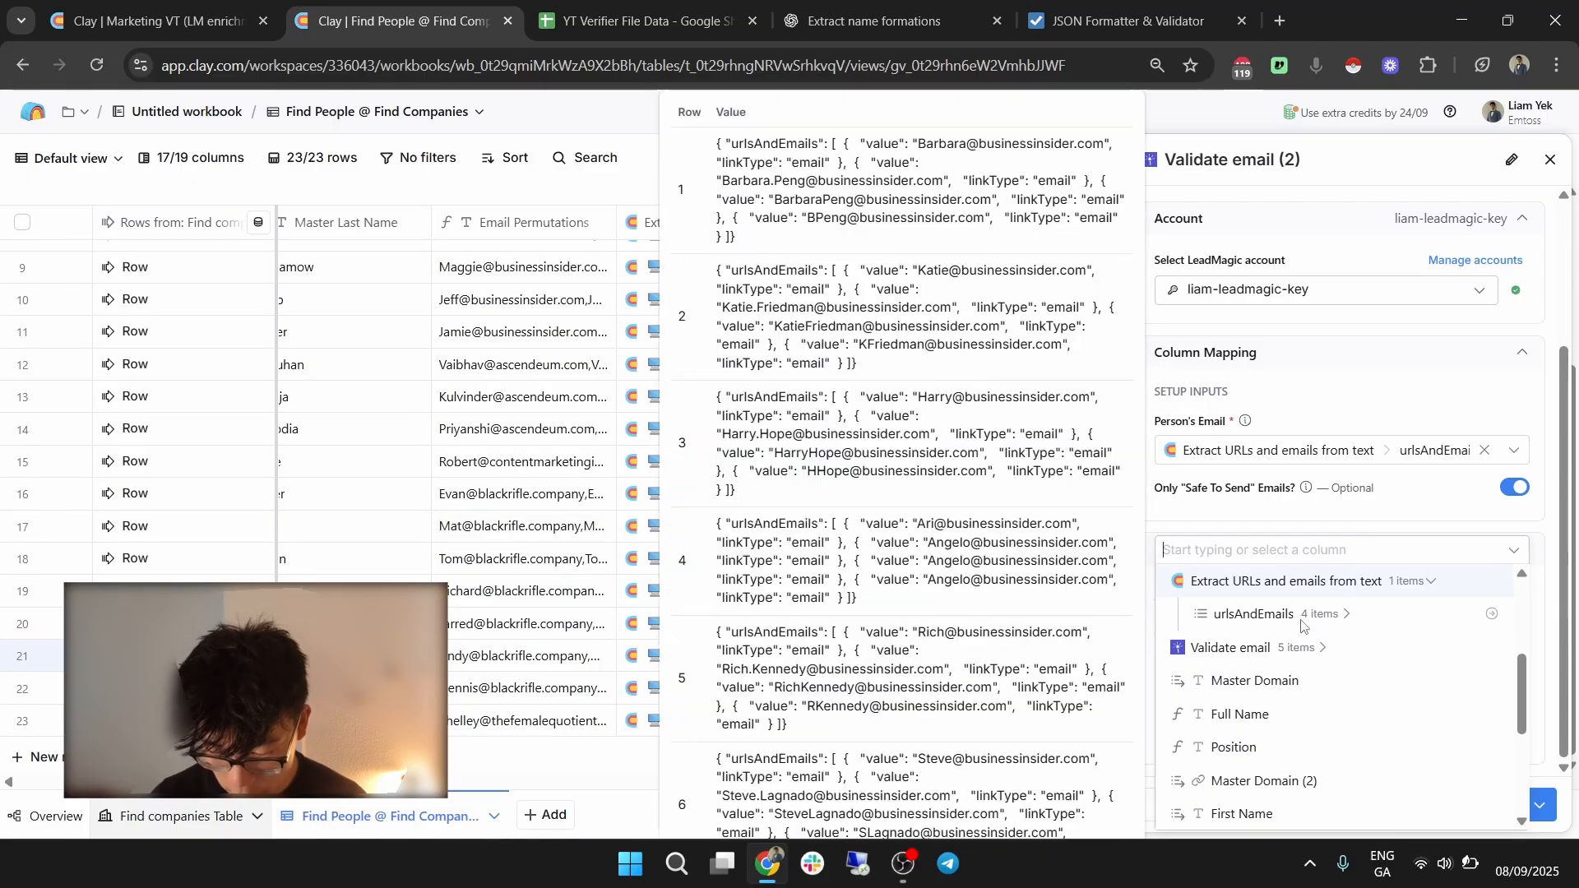
click(1283, 615)
click(1298, 658)
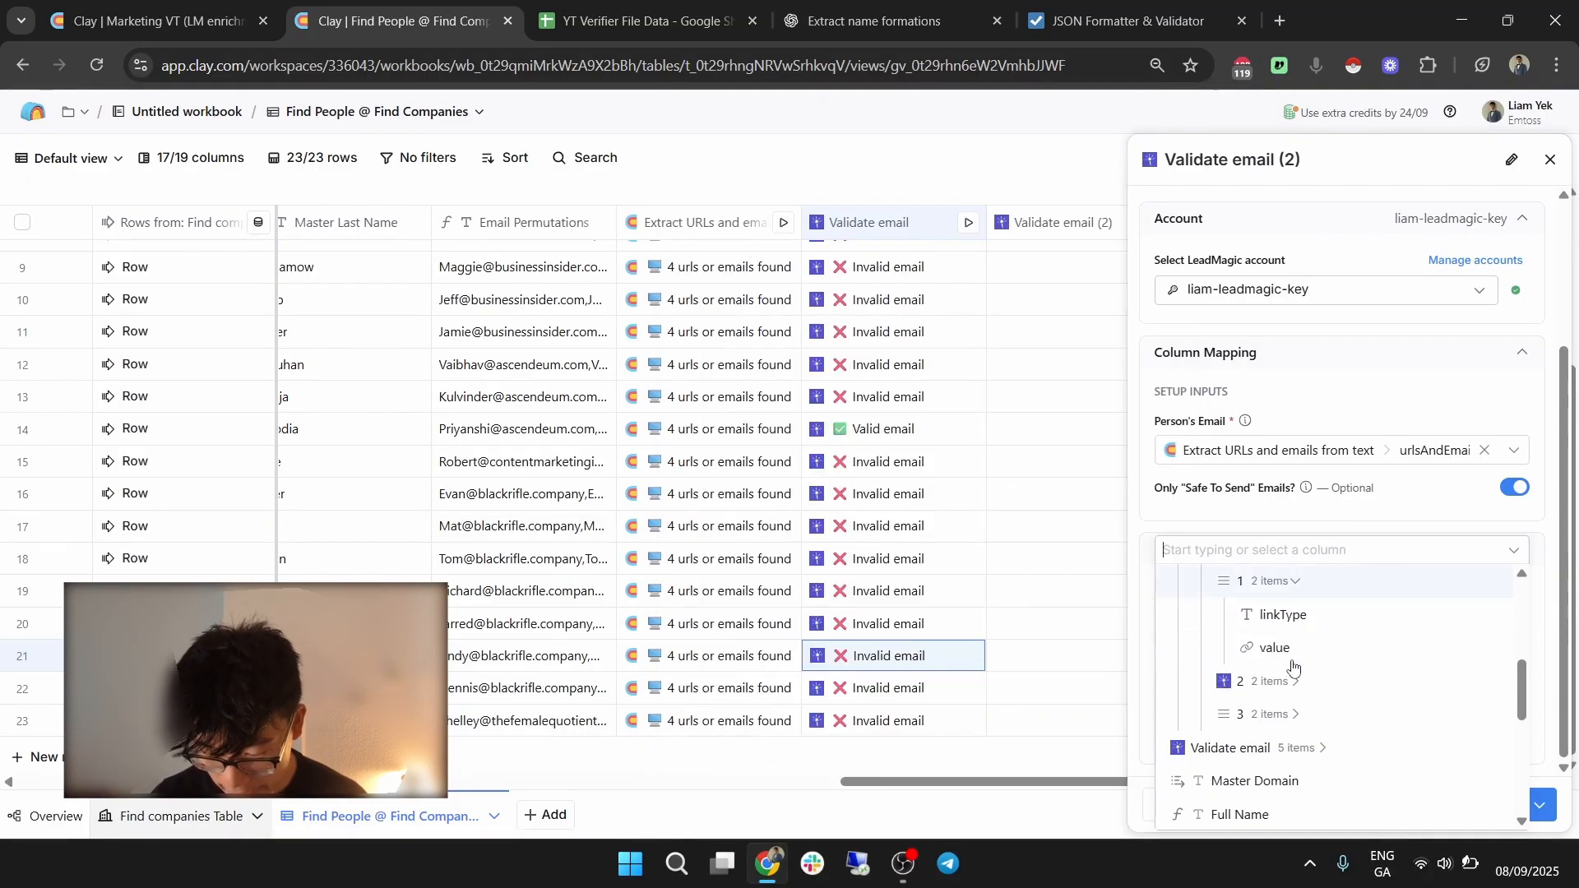
click(1287, 650)
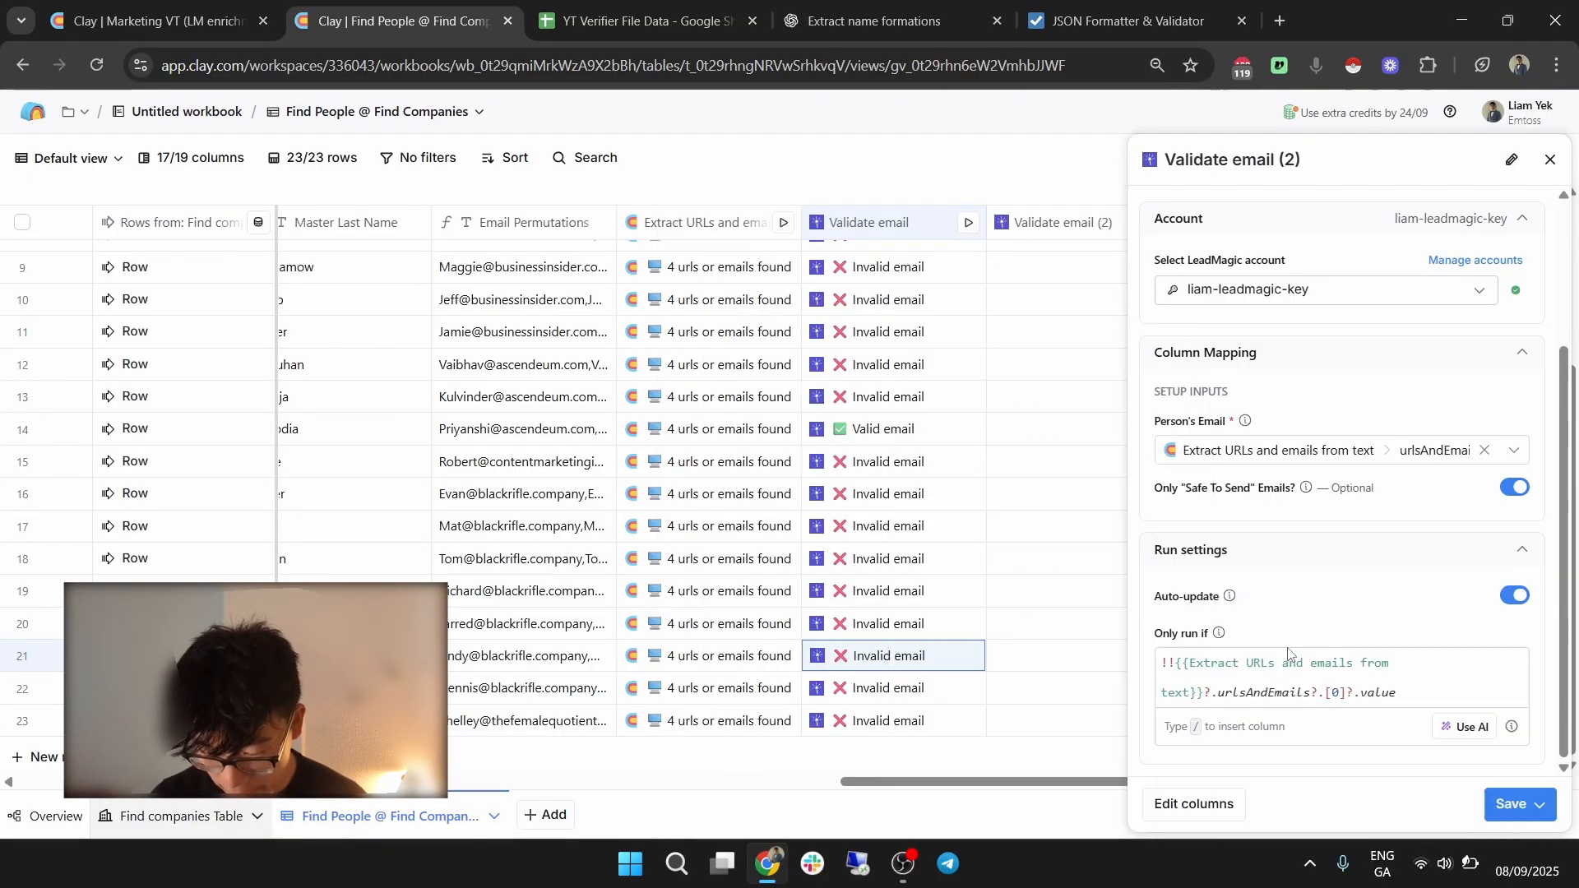
Describe the run condition for AI: if urlsAndEmails item 1 value exists and Validate email's status isn't equal to valid and exists.
click(1456, 732)
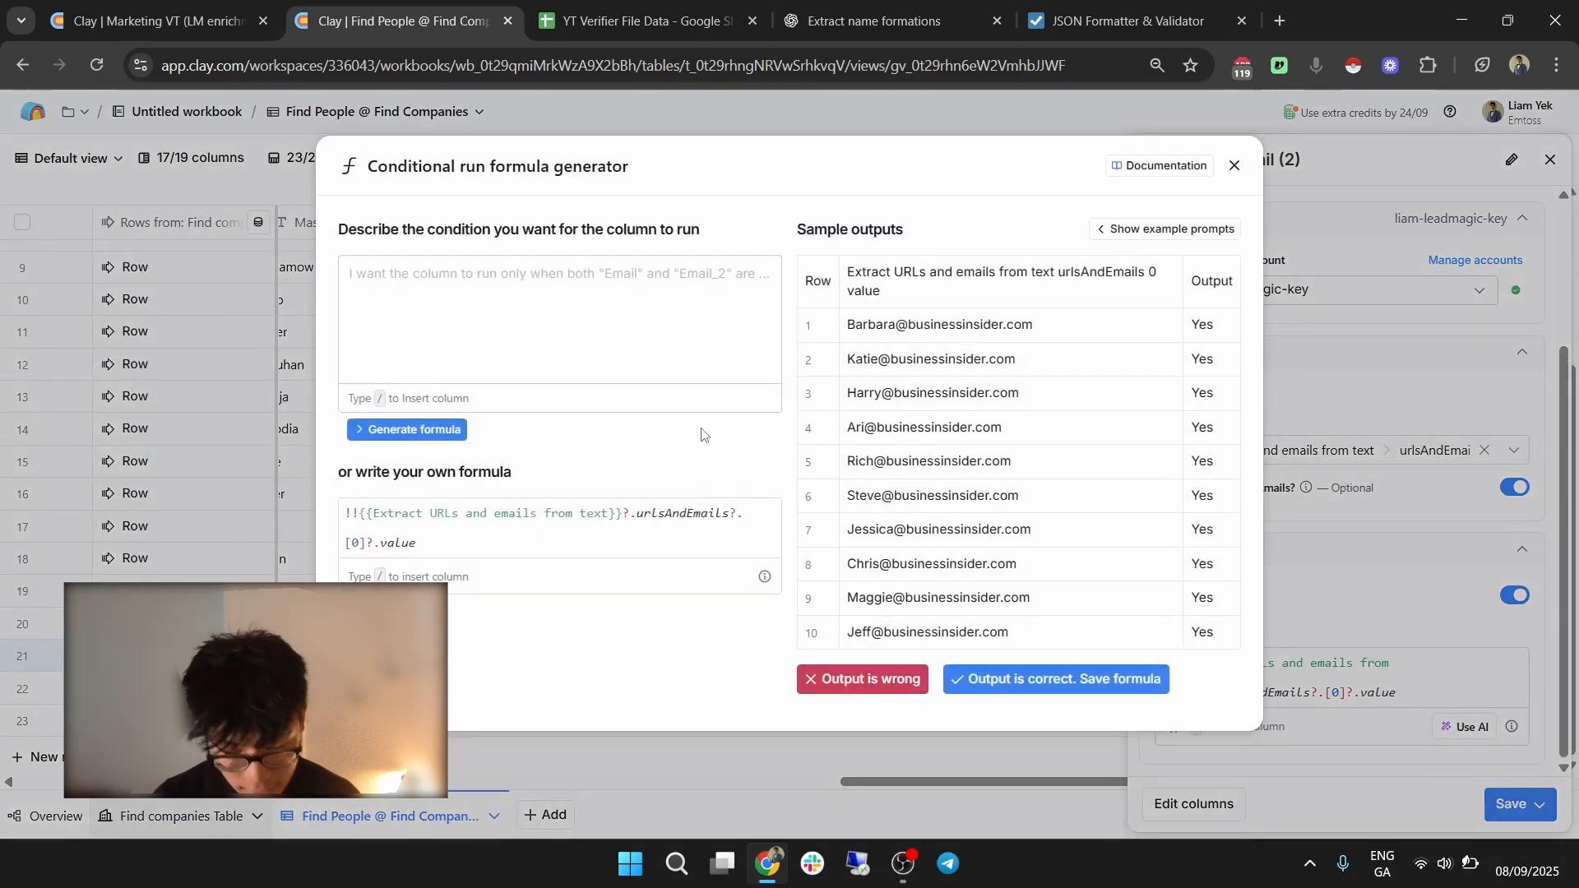
click(544, 310)
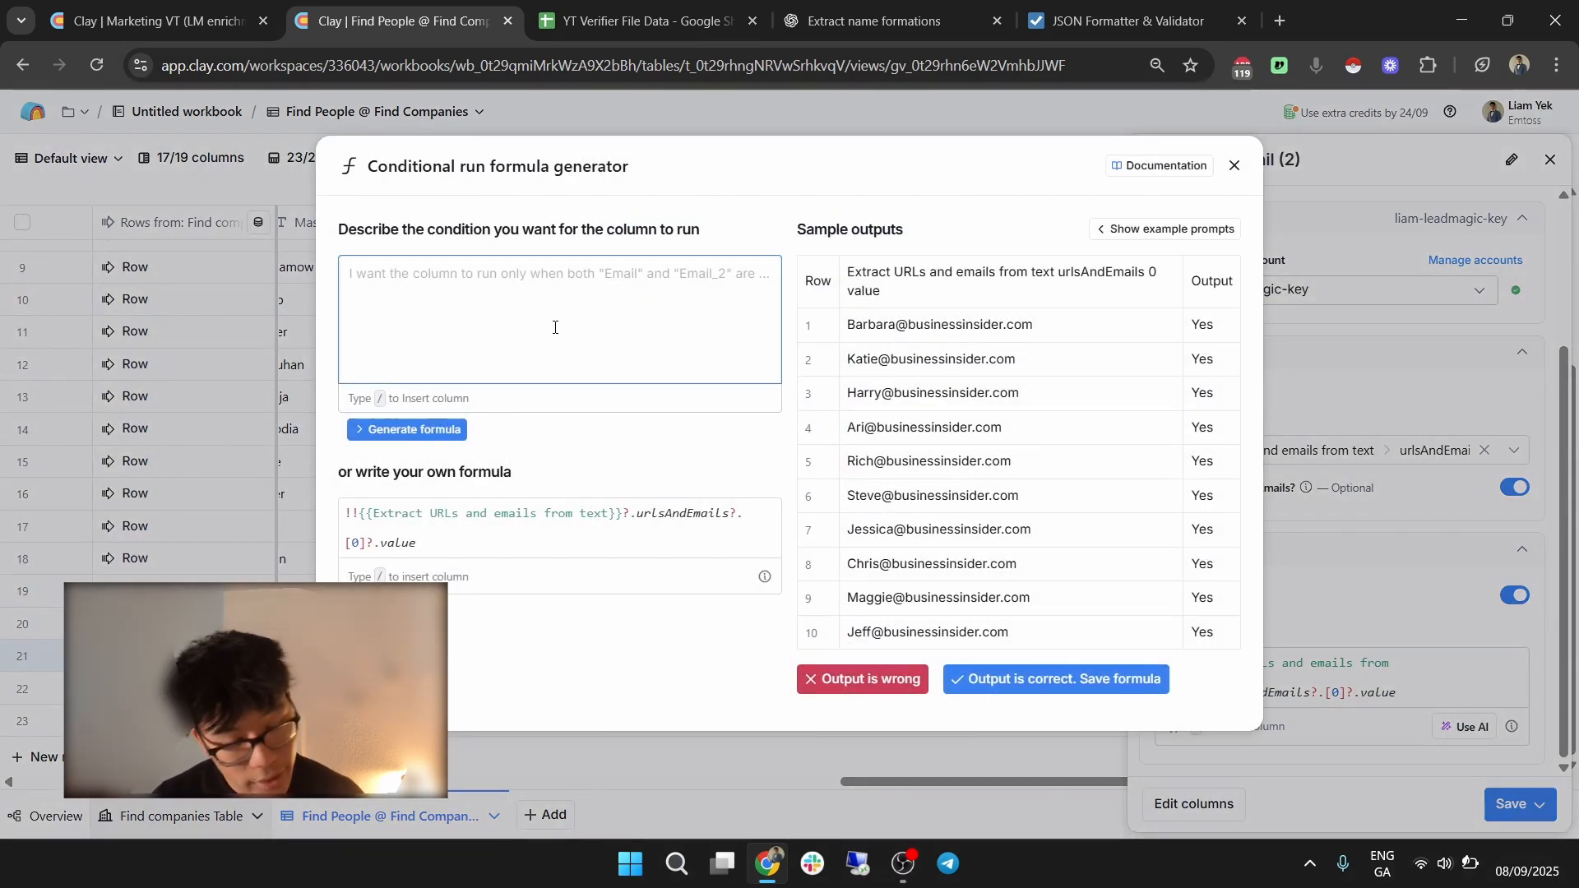
text(if /extr)
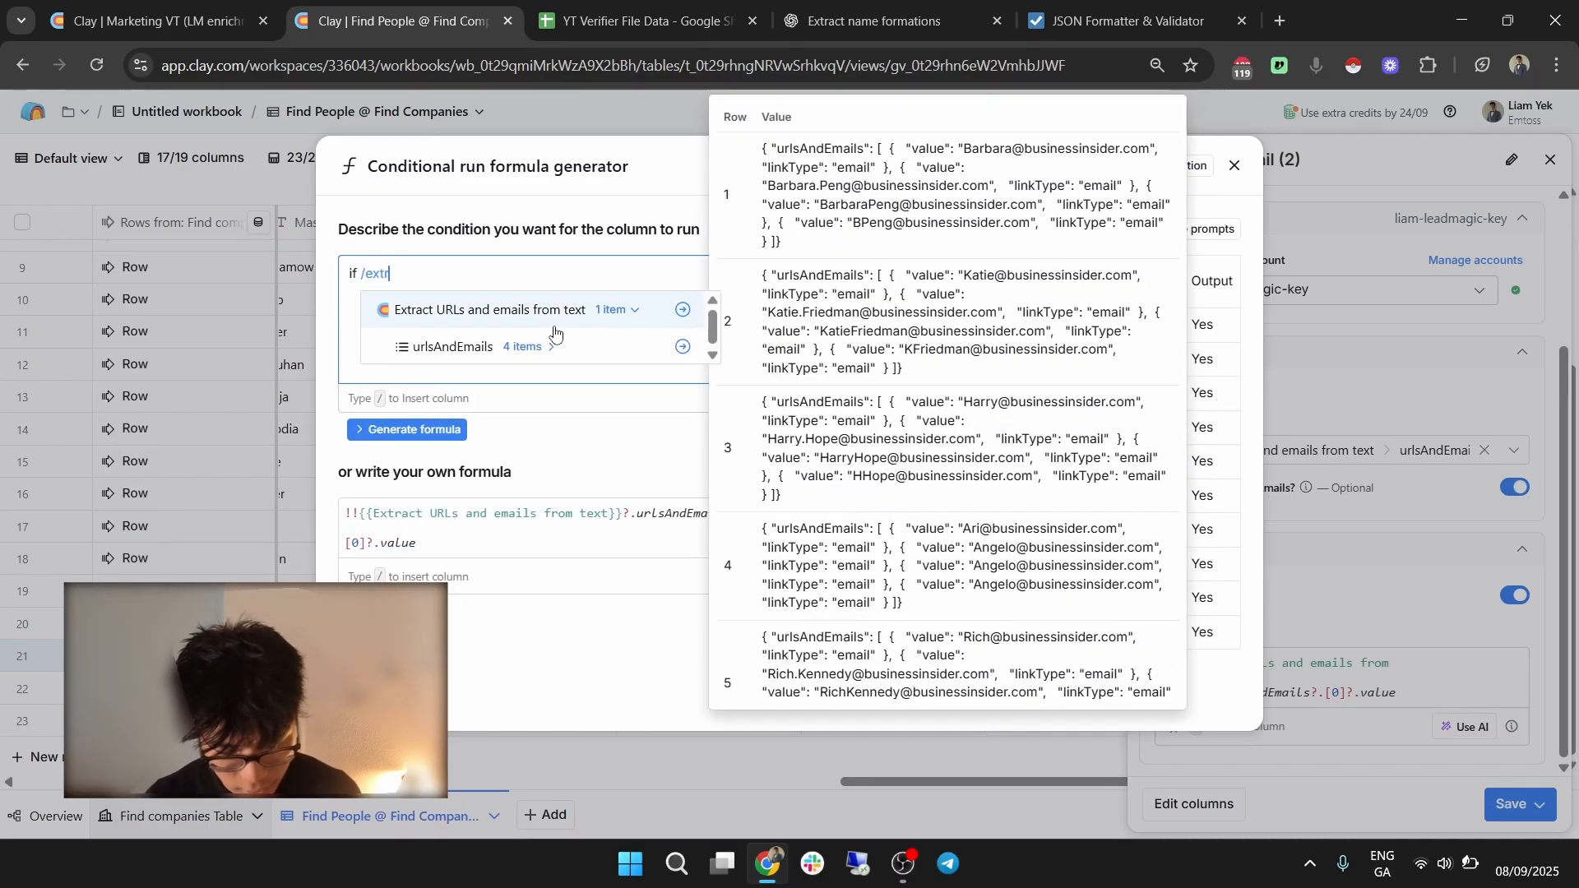
click(547, 345)
click(498, 422)
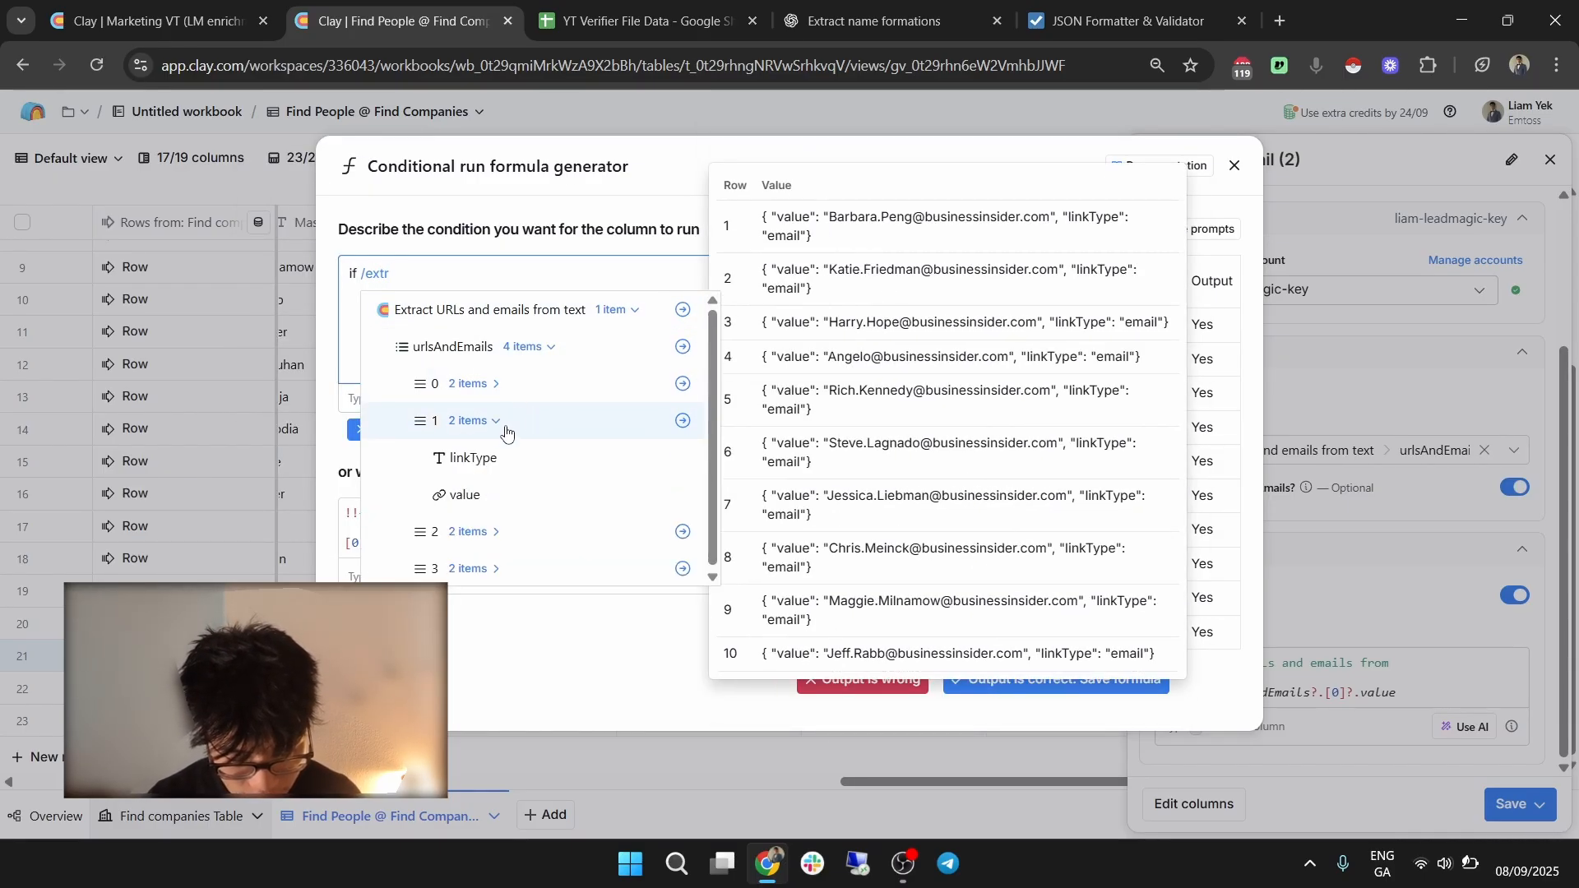
click(481, 500)
text(exists and /valid)
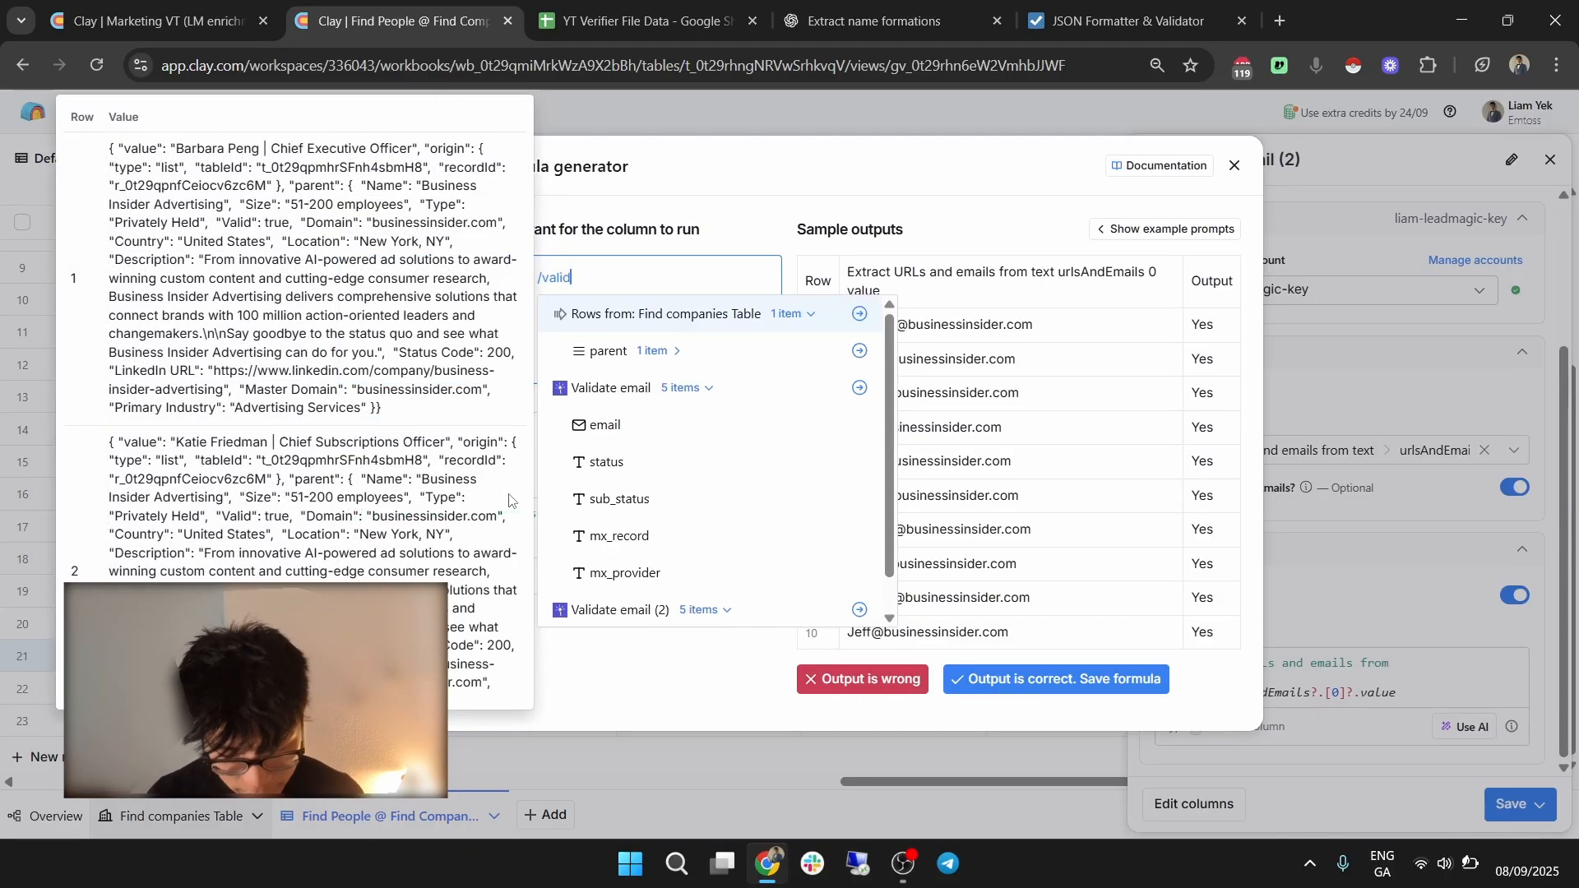
click(673, 461)
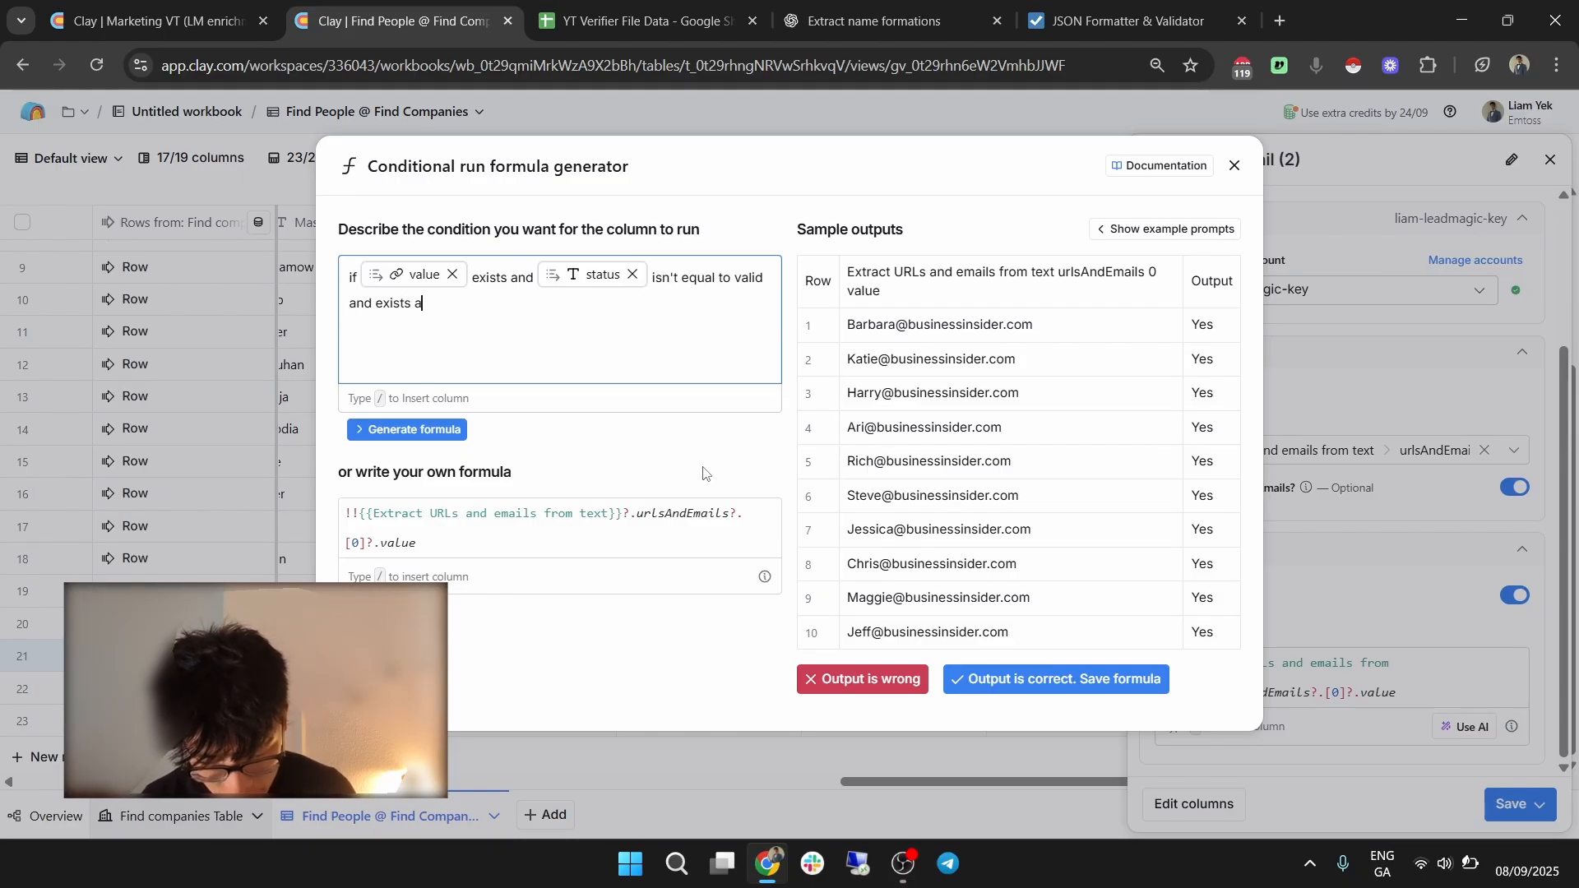
Extend the condition description with "and" Validate email's sub_status "isn't equal to catch all".
text(/)
scroll(650, 518, down, 2)
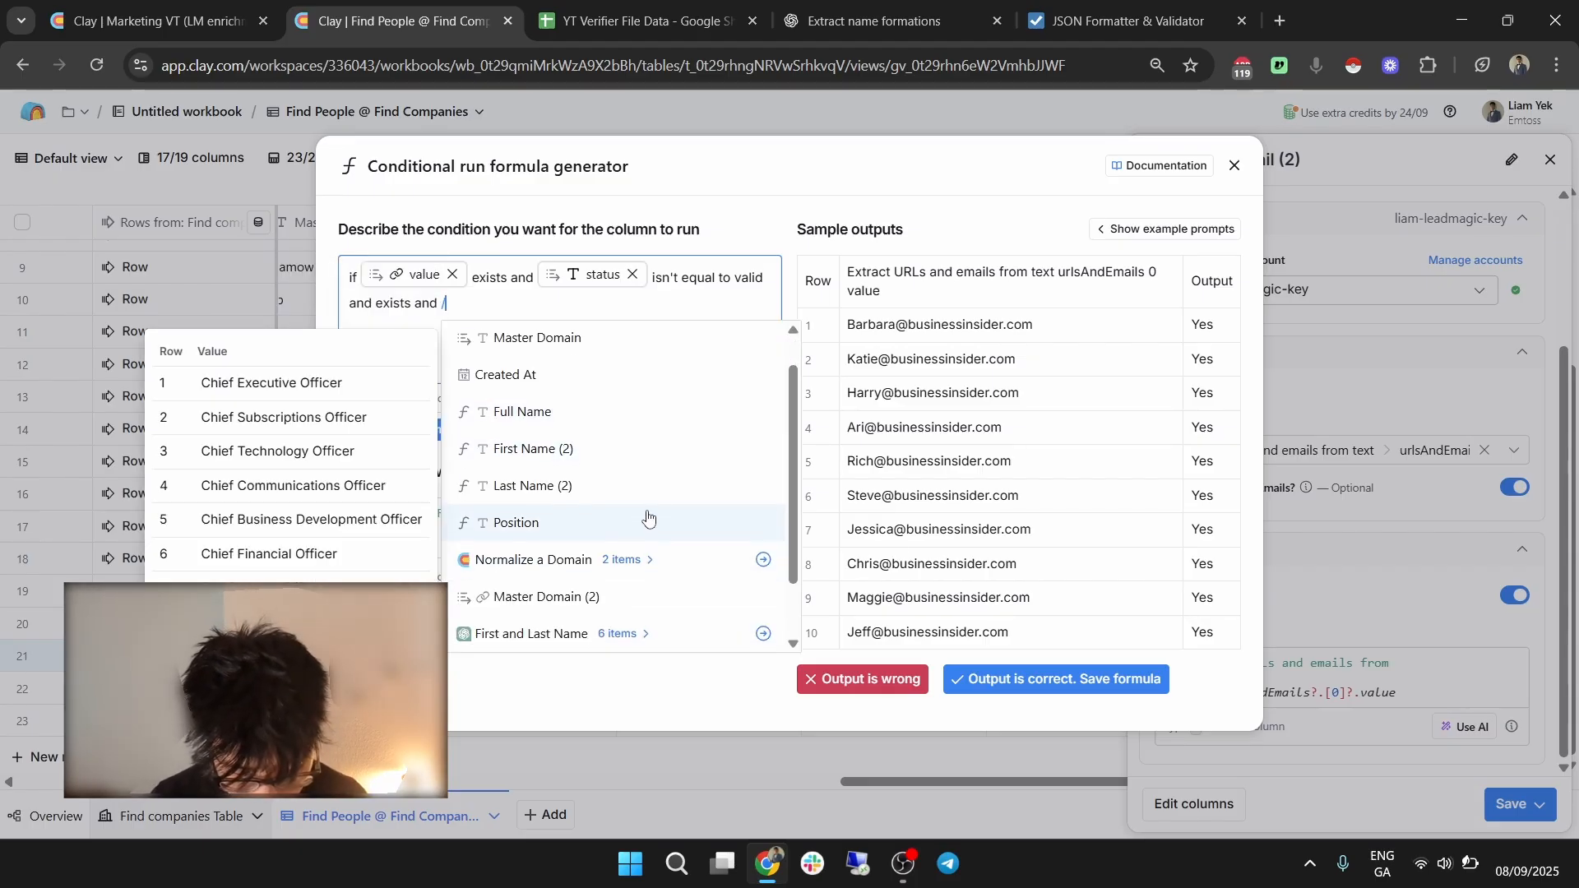
scroll(658, 518, down, 3)
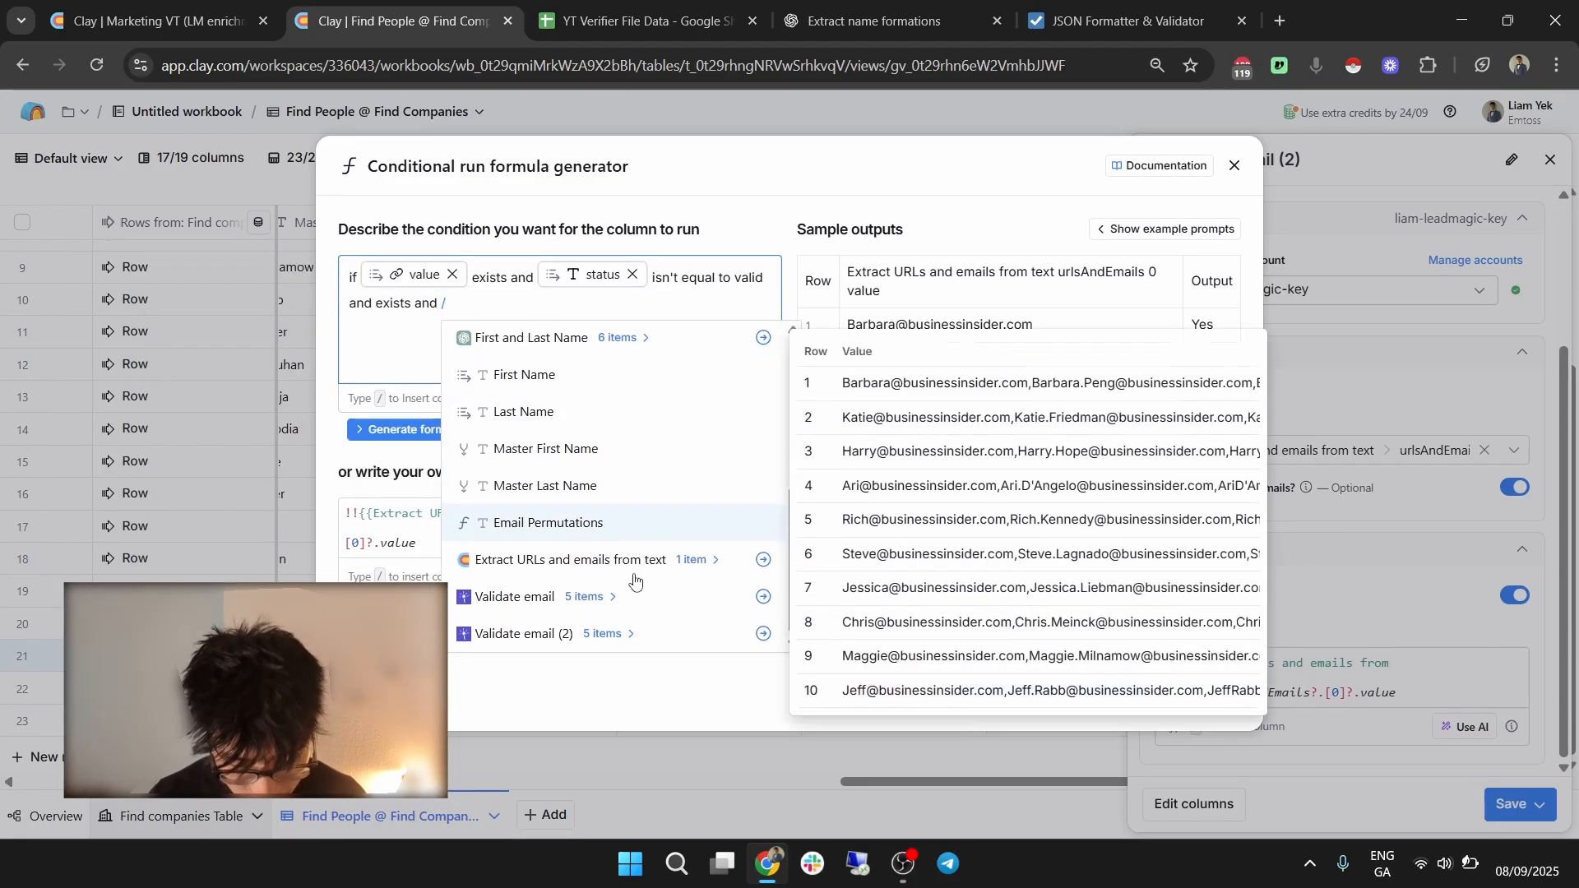
click(600, 607)
scroll(583, 576, down, 1)
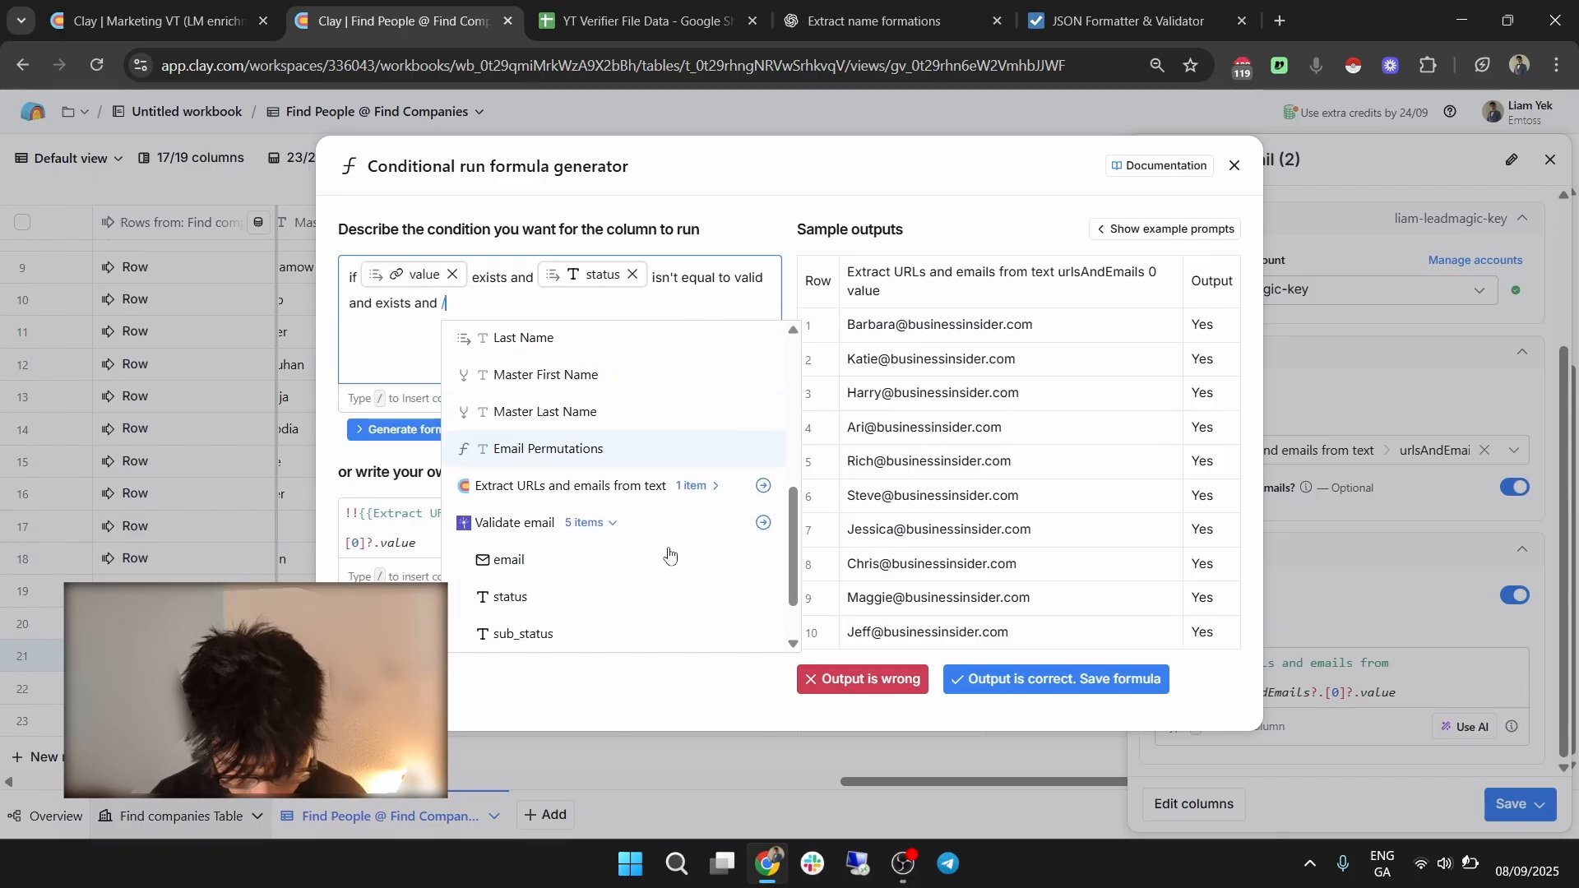
click(562, 635)
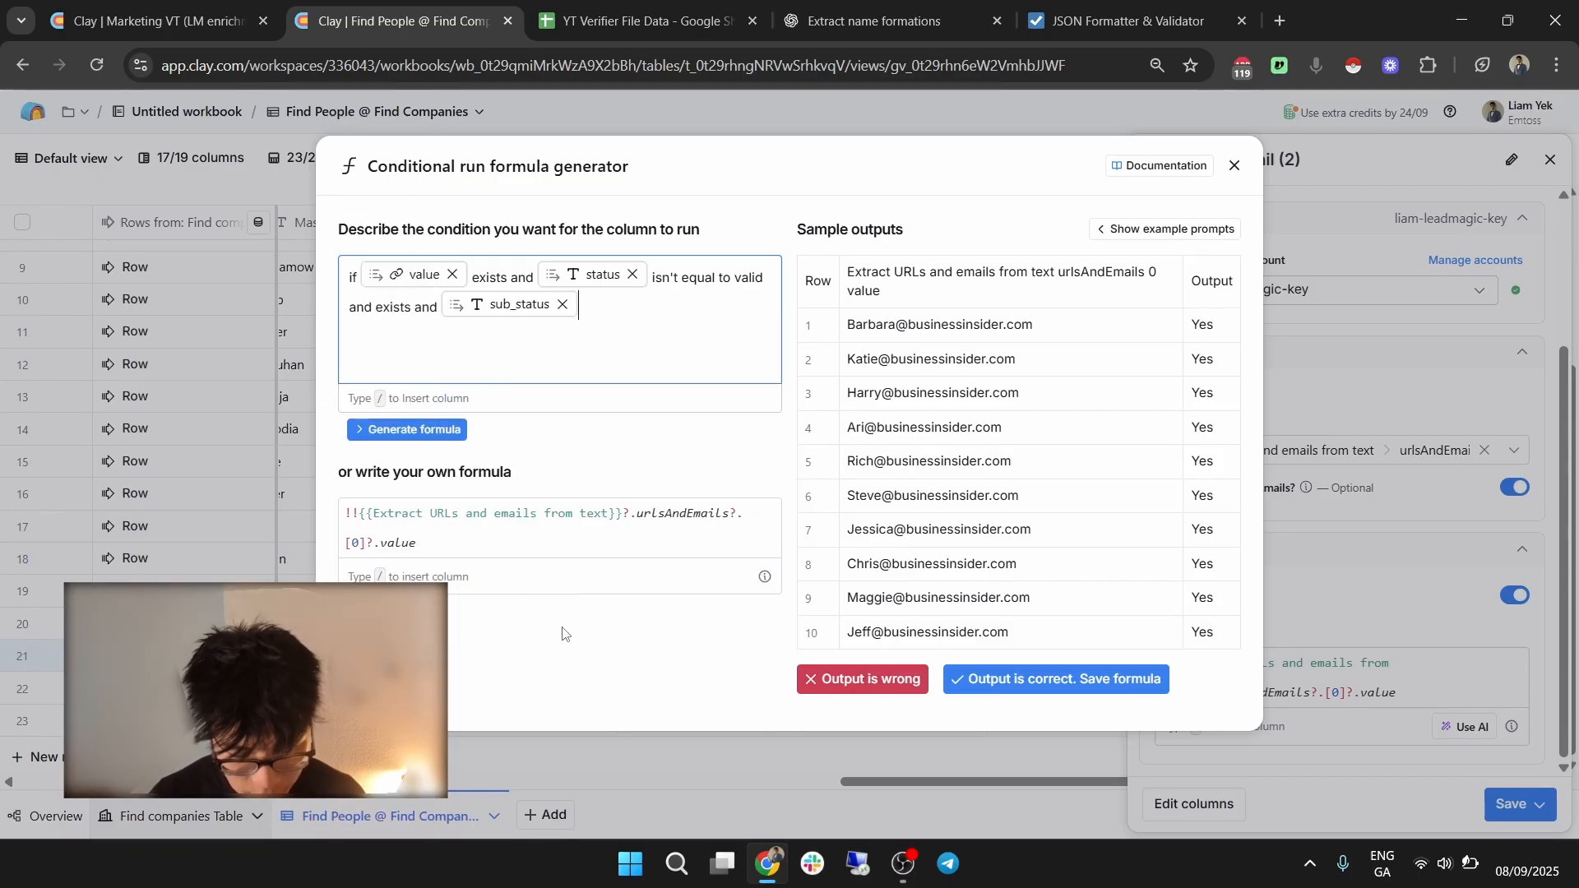
text(isn't euq)
text(al to catch all)
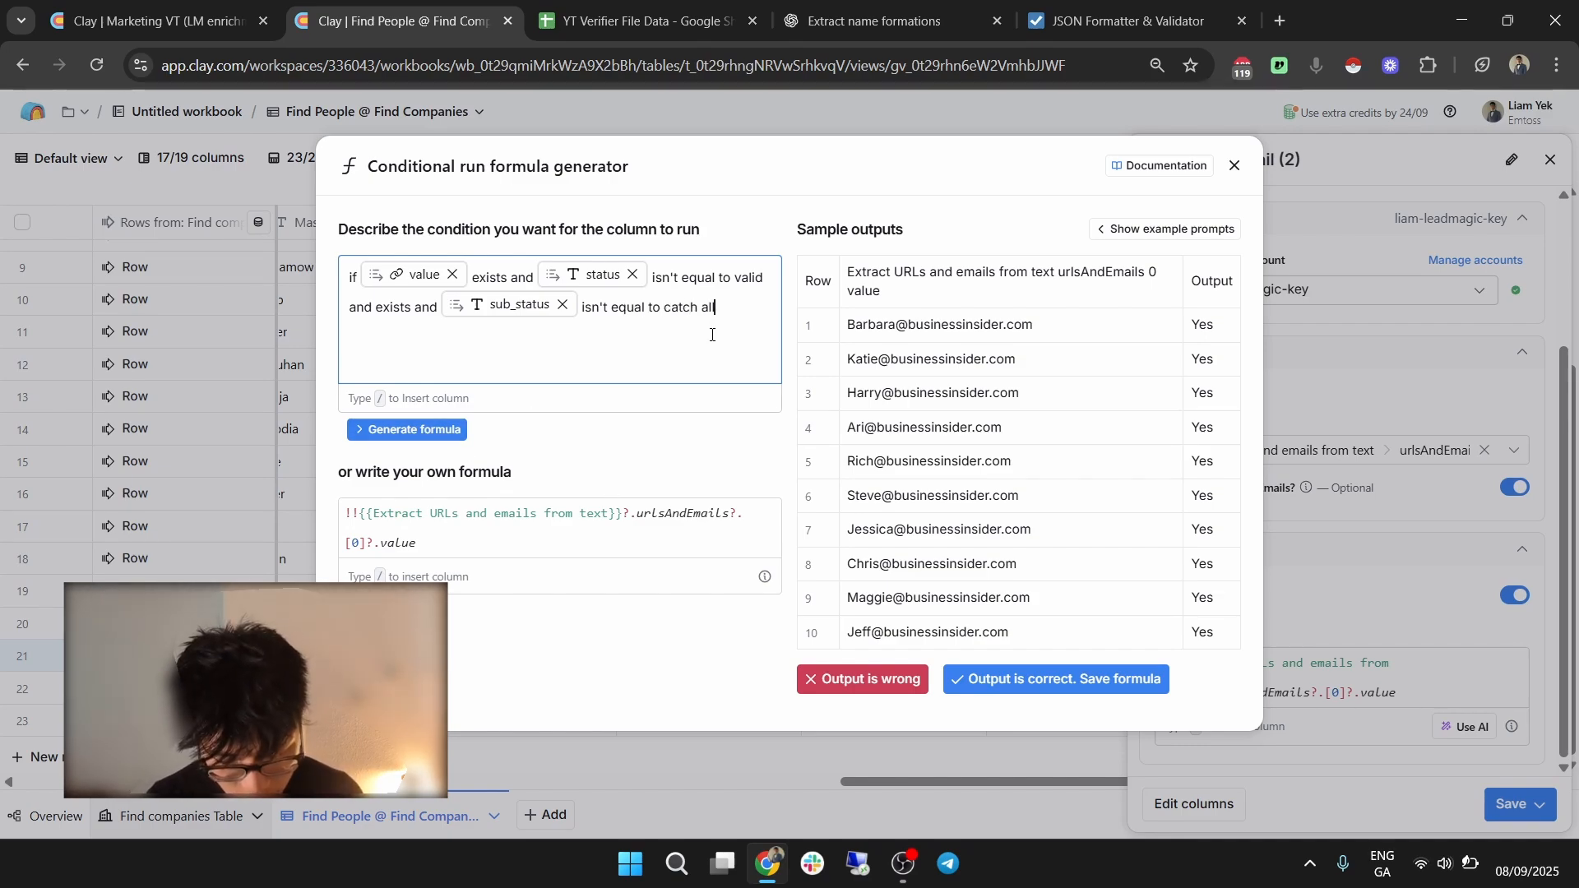
Reword the sub_status part of the condition description to "doesnt contain catch".
drag(583, 307, 646, 314)
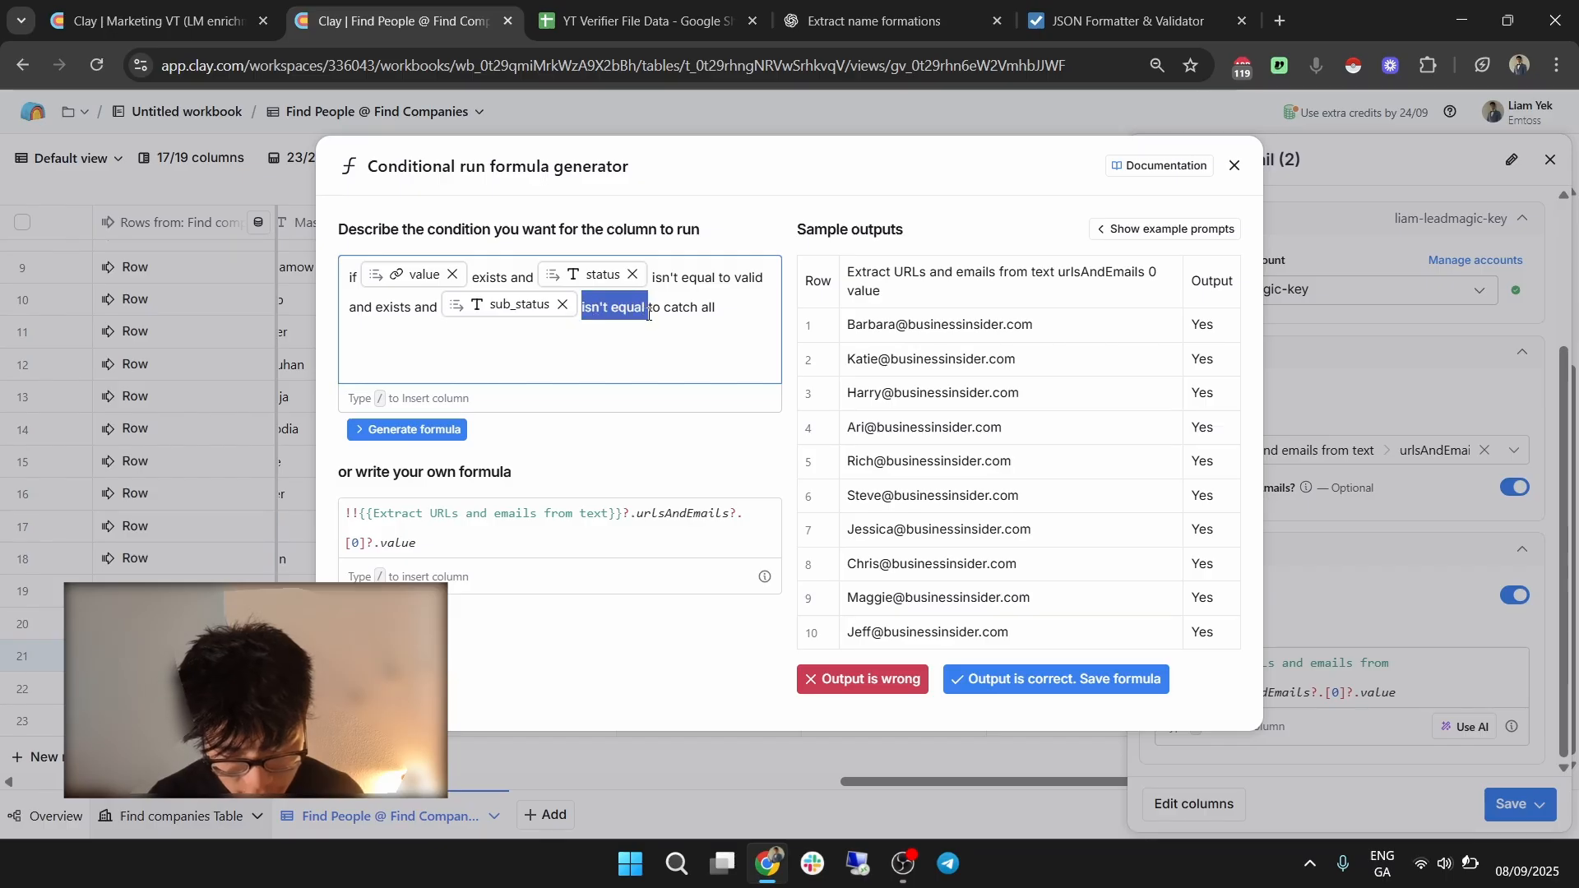
text(doe)
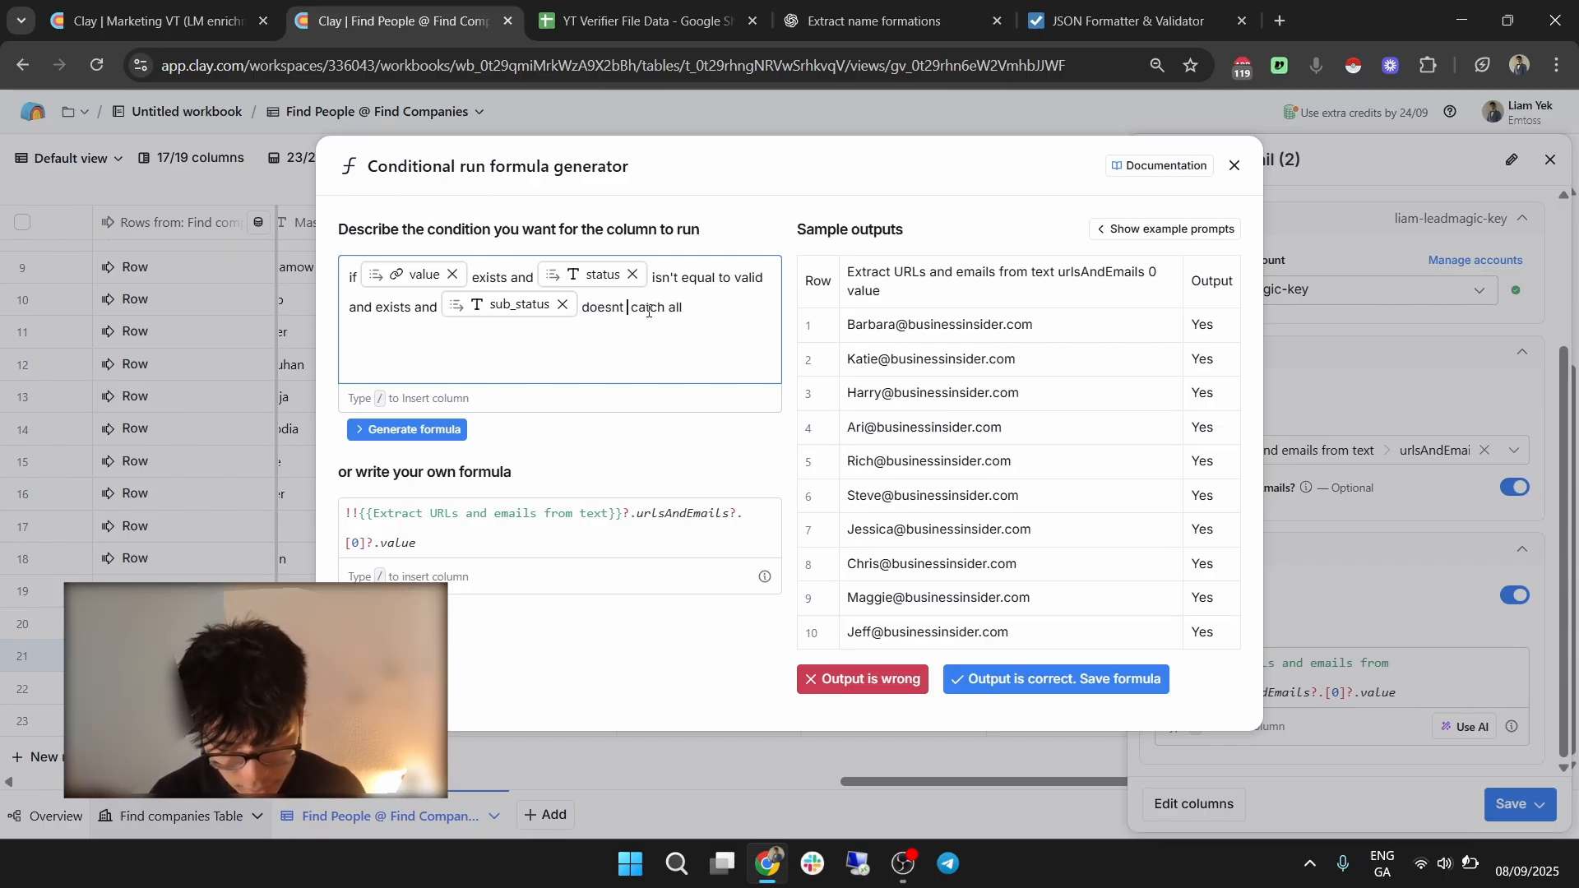
text(snt conta c)
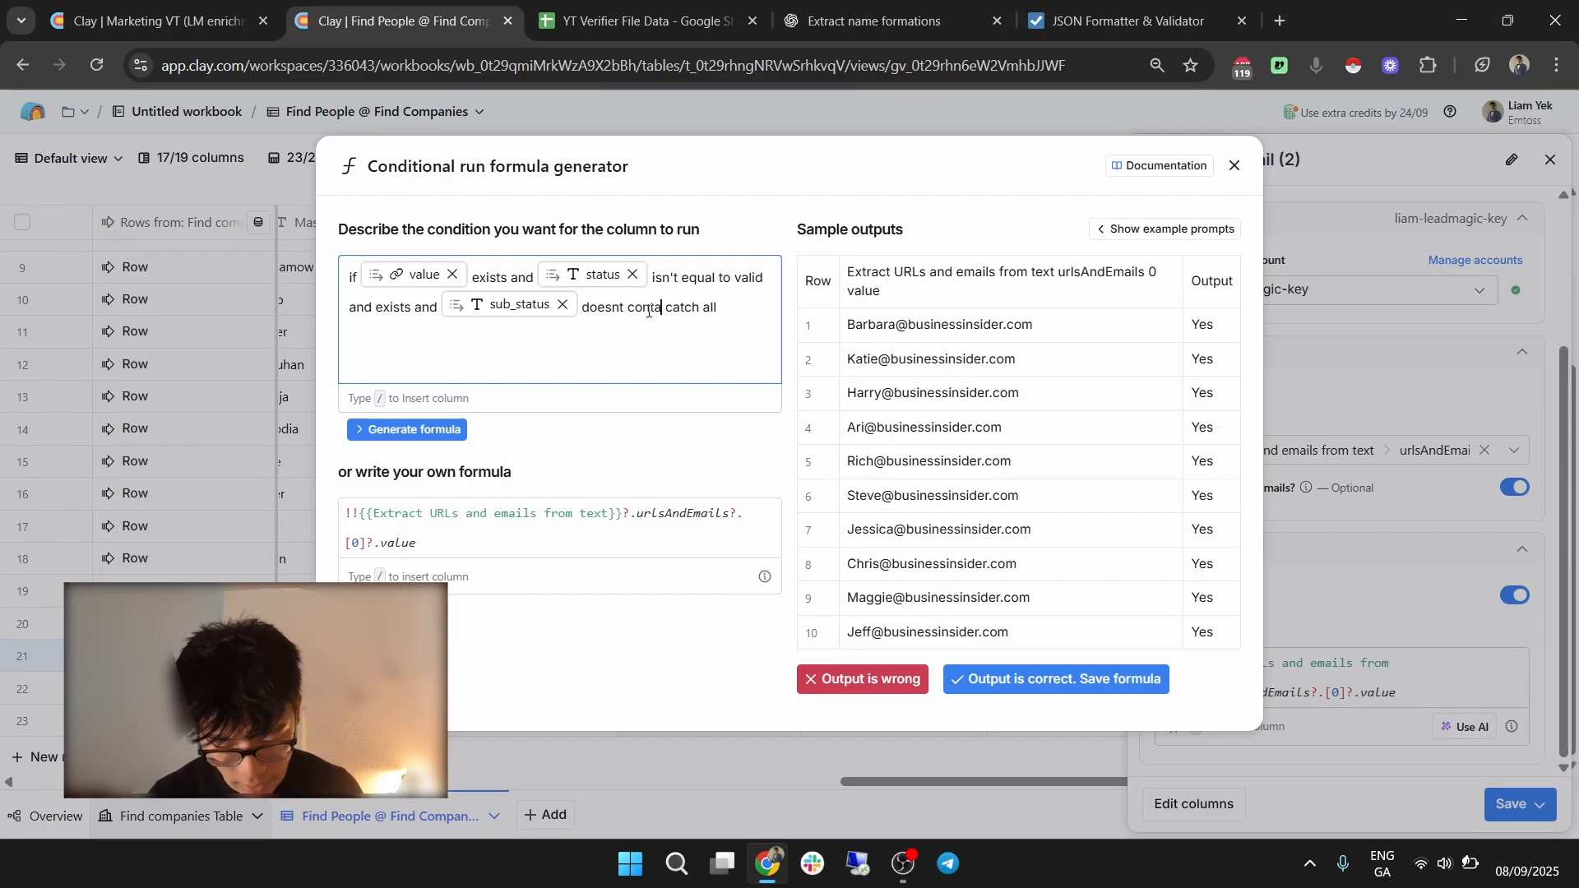
key(ctrl+Right)
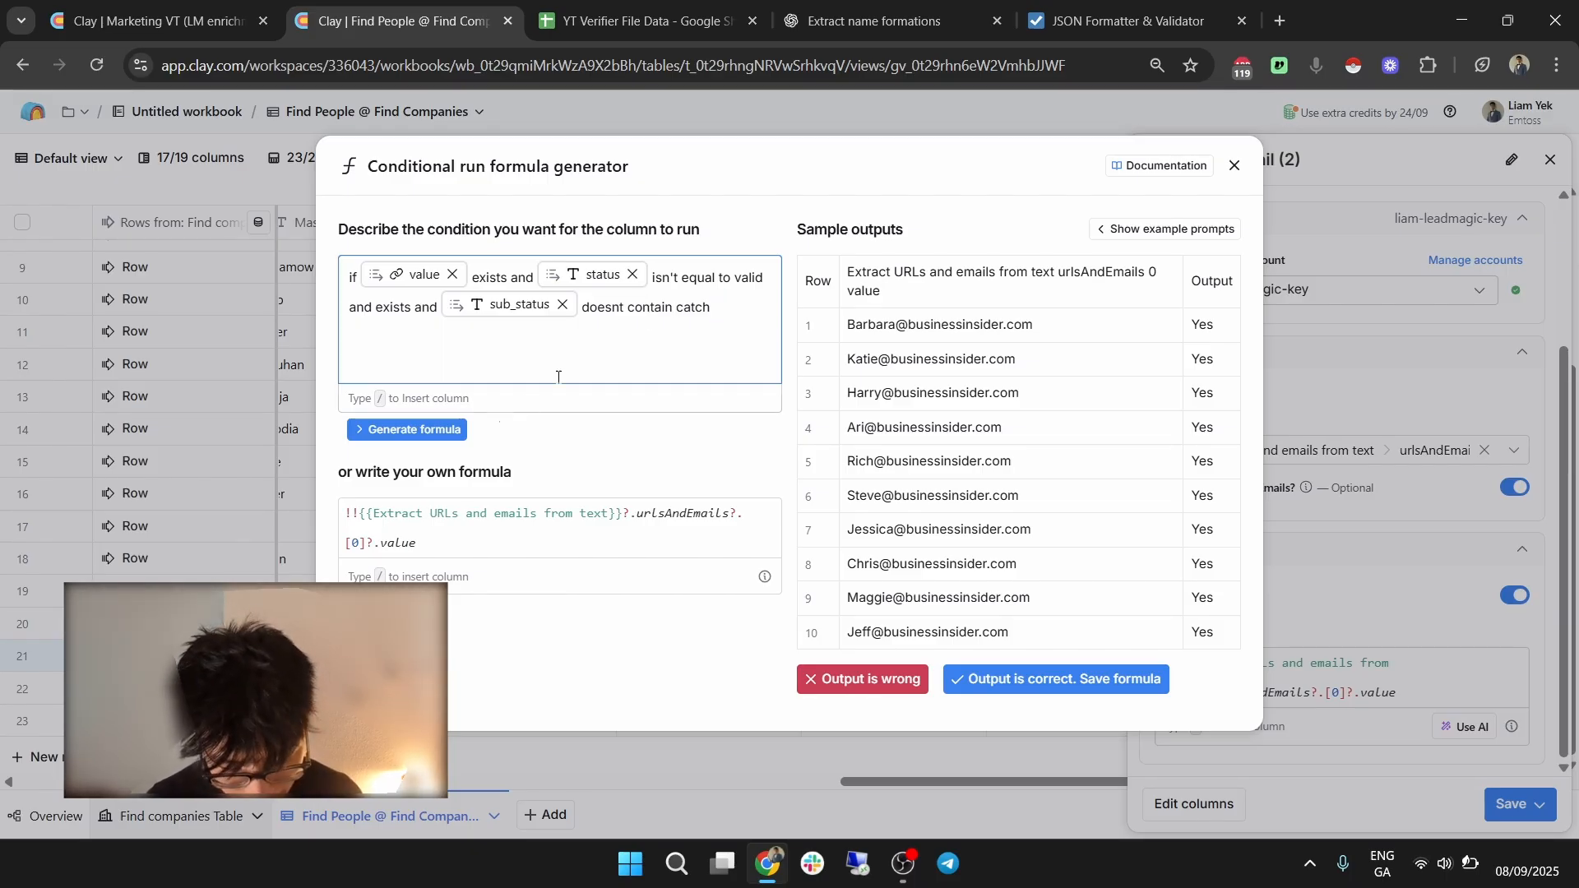
Generate the run condition formula from the description, check the sample outputs, and save it as correct.
click(446, 428)
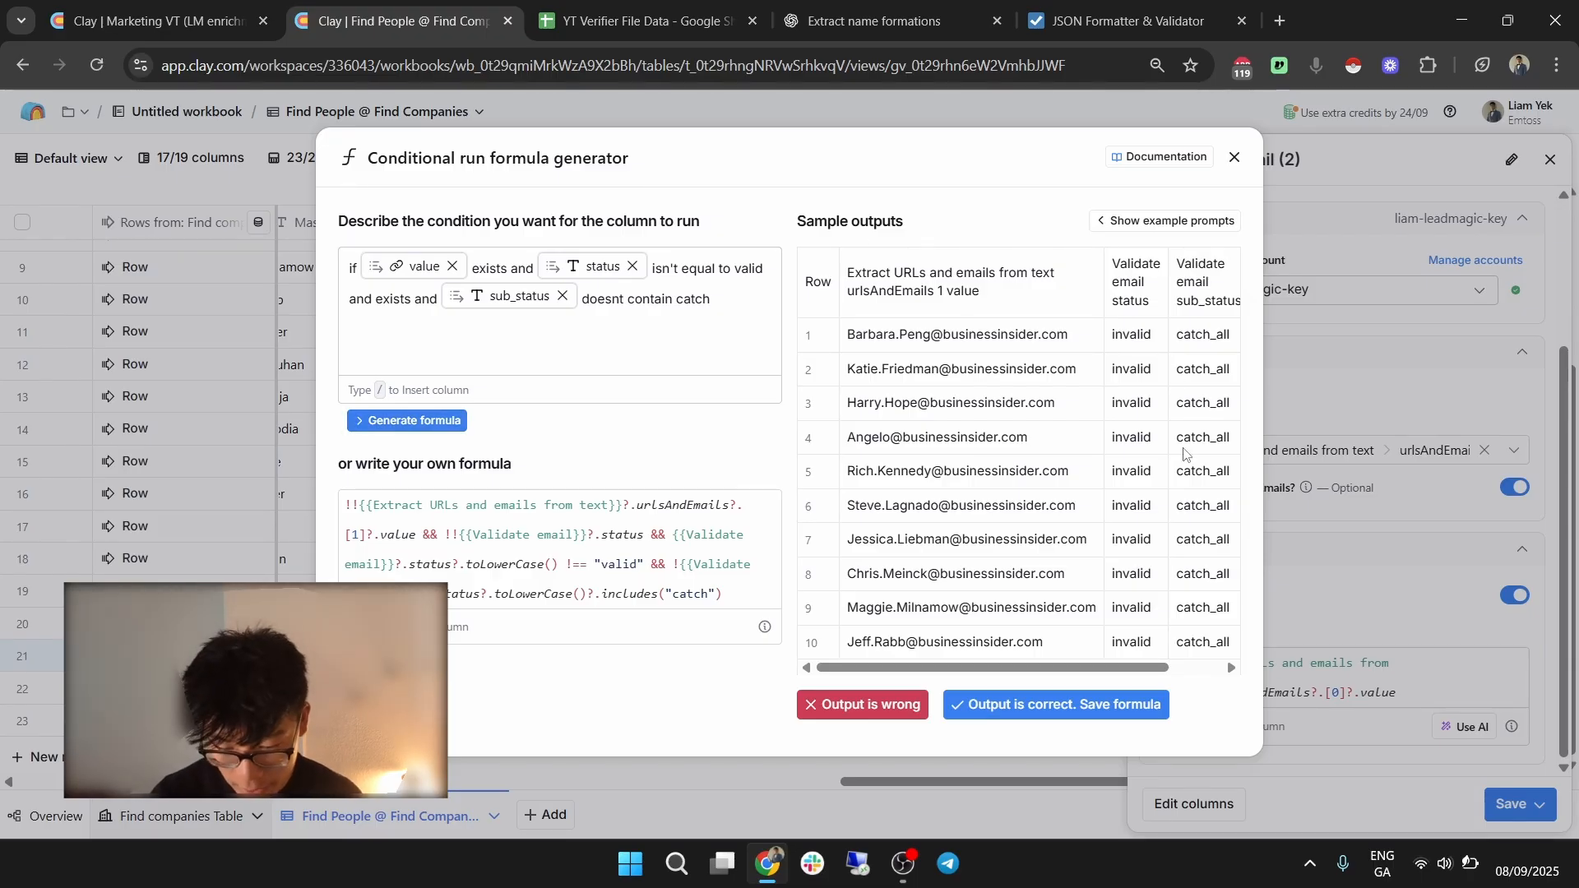
drag(1187, 329, 1210, 400)
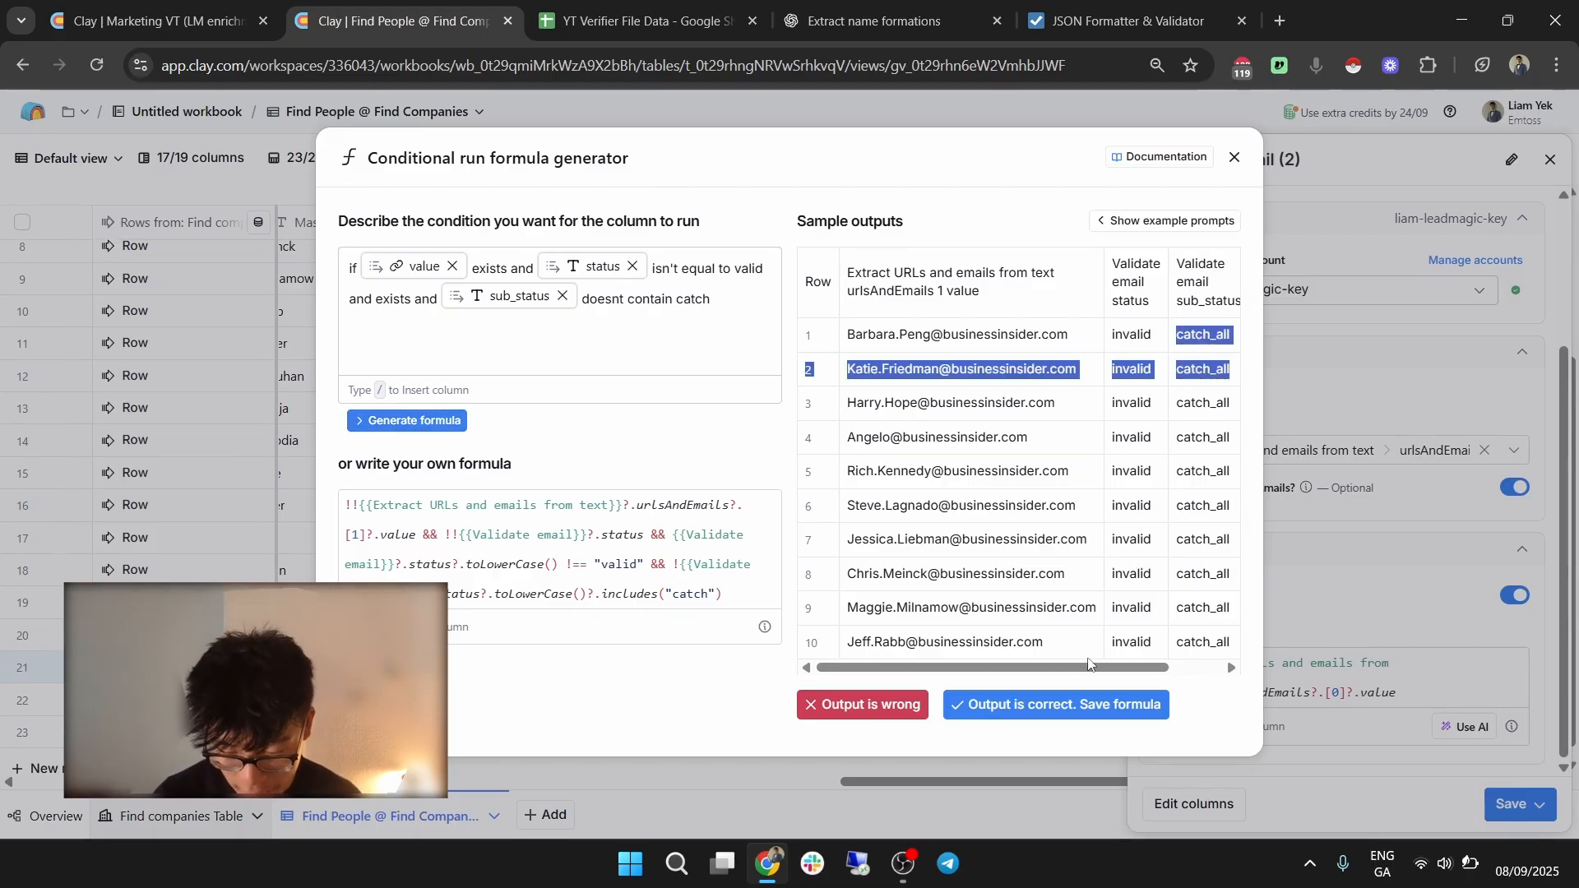
click(1062, 704)
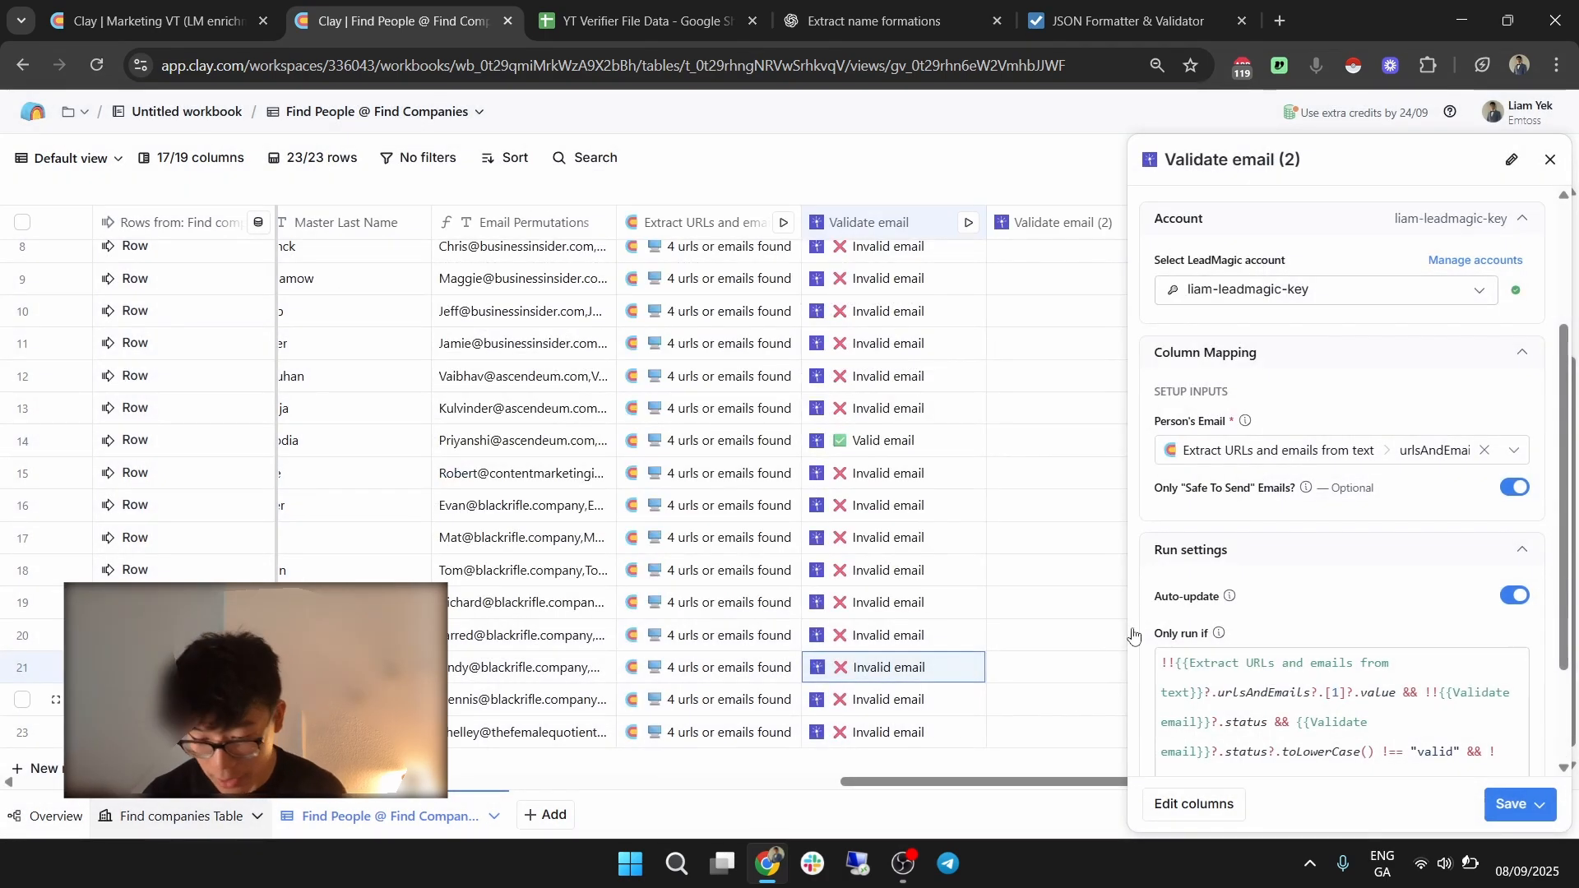
Save the duplicated validation column and run it on all 23 rows in this view.
scroll(1480, 570, down, 2)
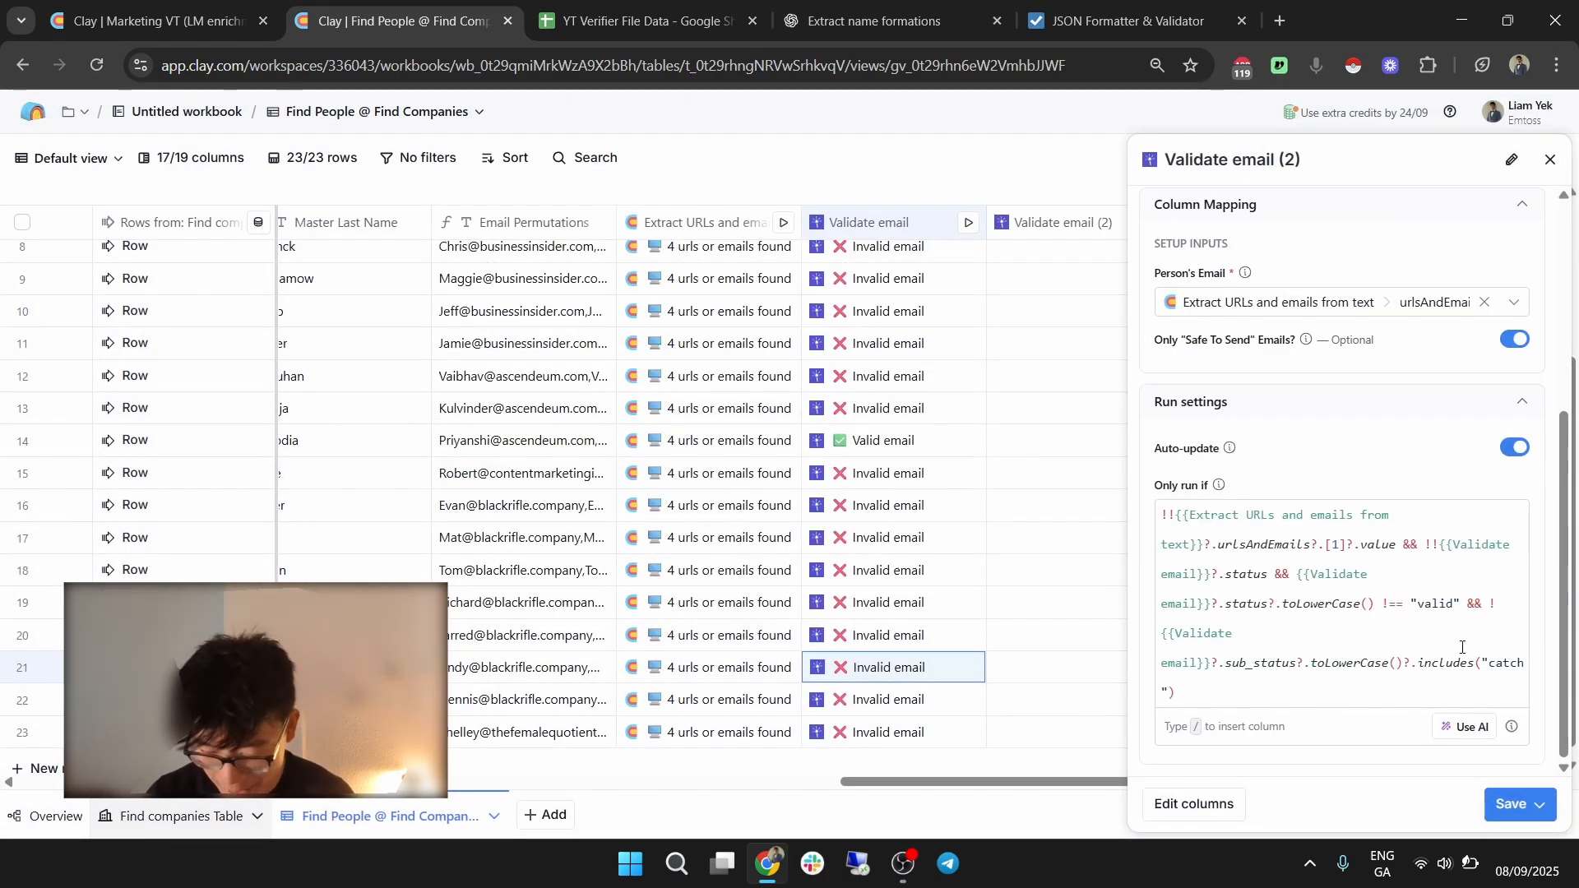
click(1545, 813)
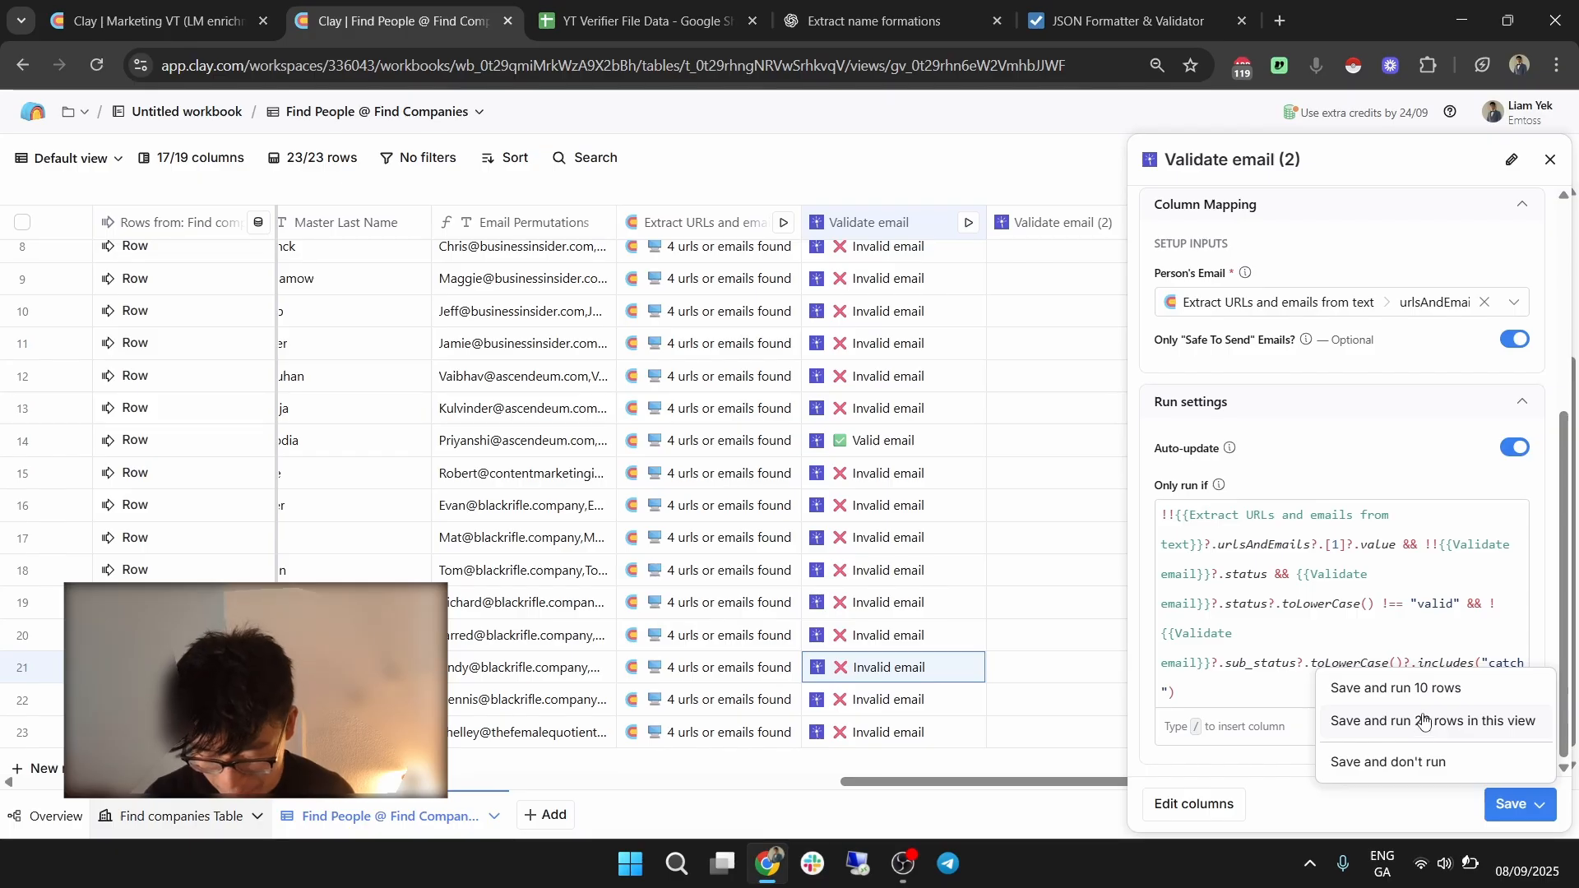
click(1425, 721)
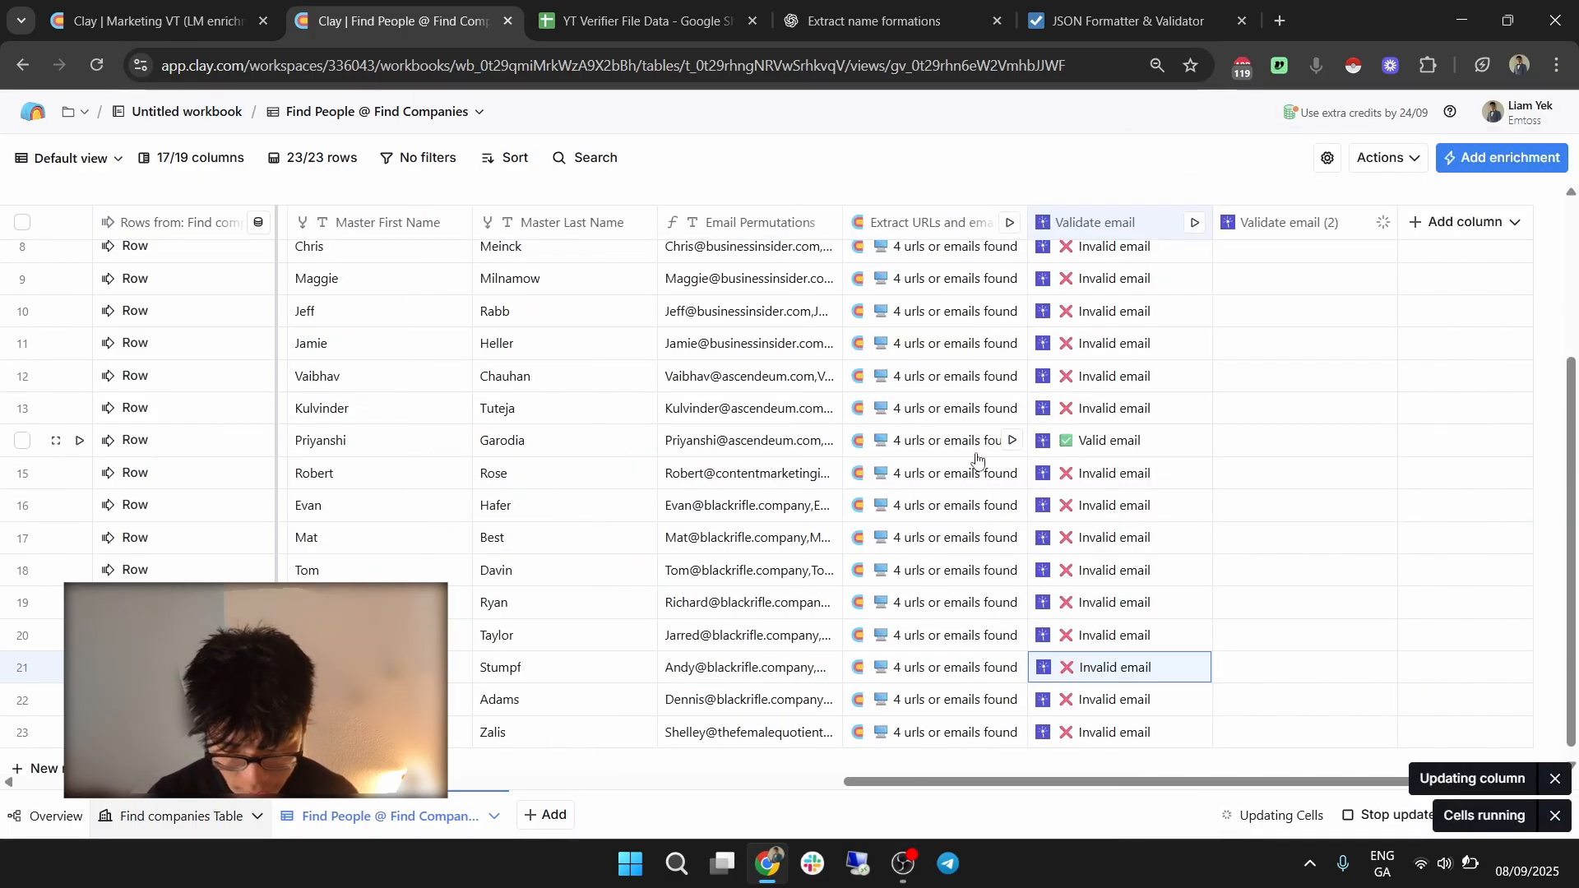
Compare the results of both validation columns across the rows and inspect the Validate email cell details in row 14.
scroll(1299, 518, up, 3)
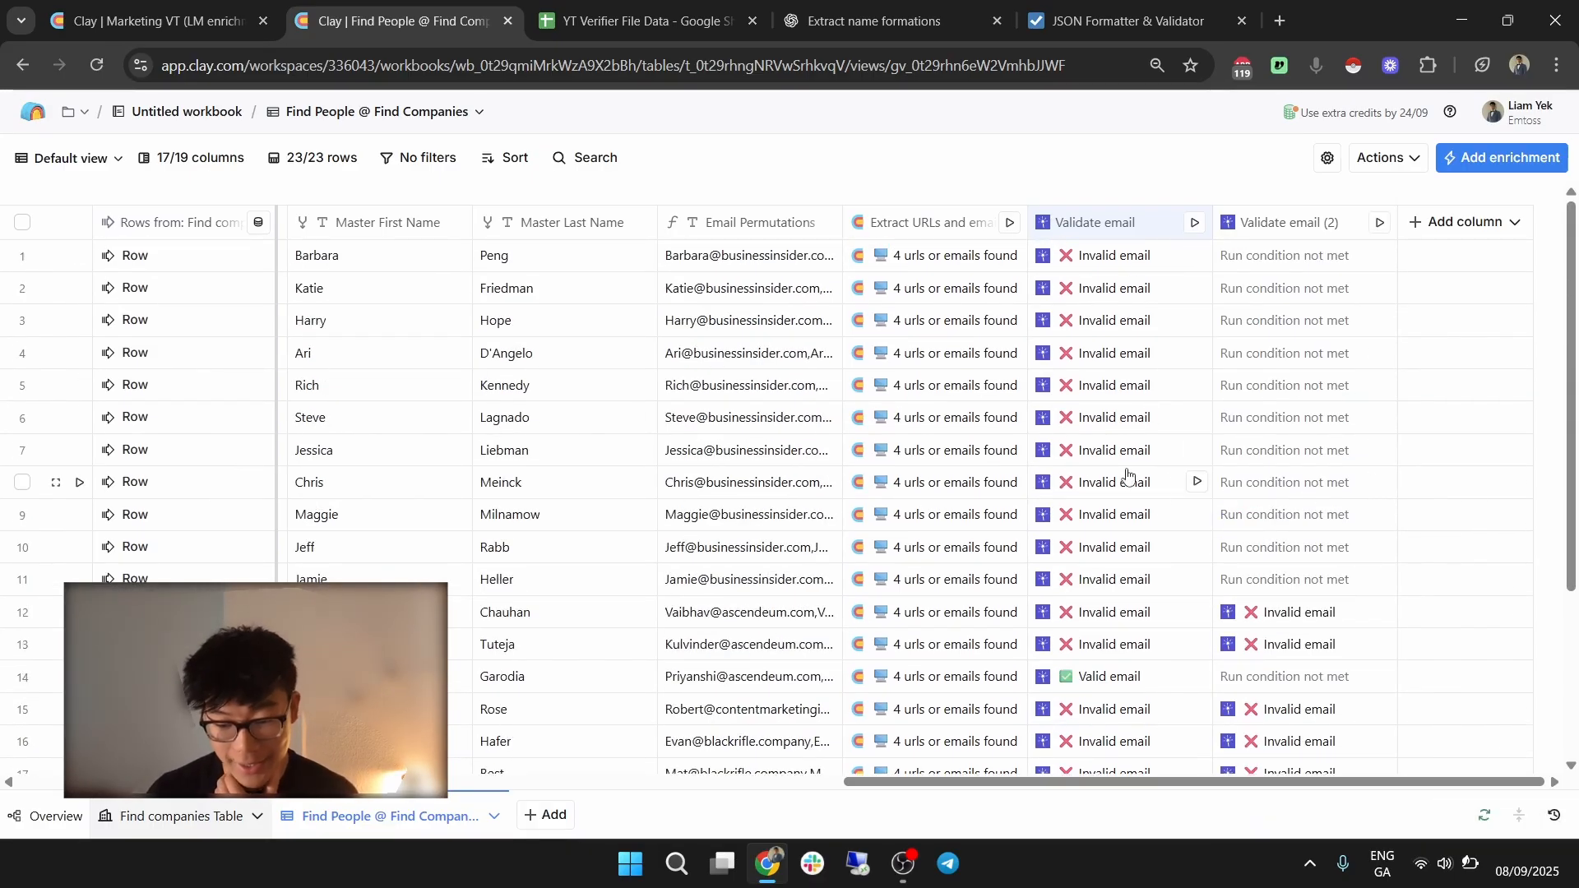
scroll(1106, 452, down, 1)
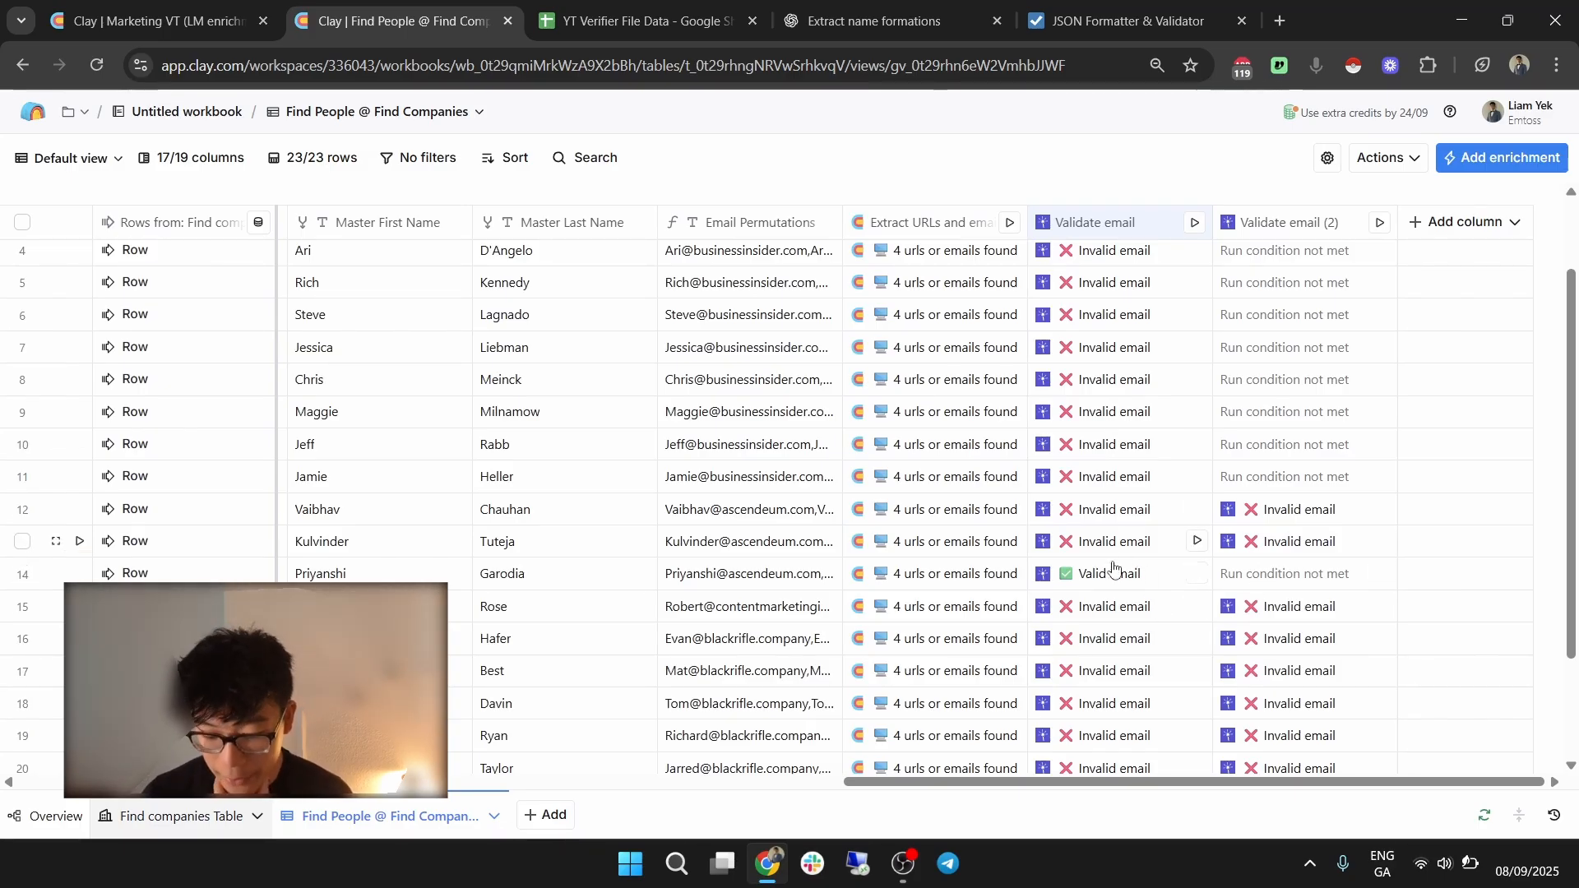
click(1157, 584)
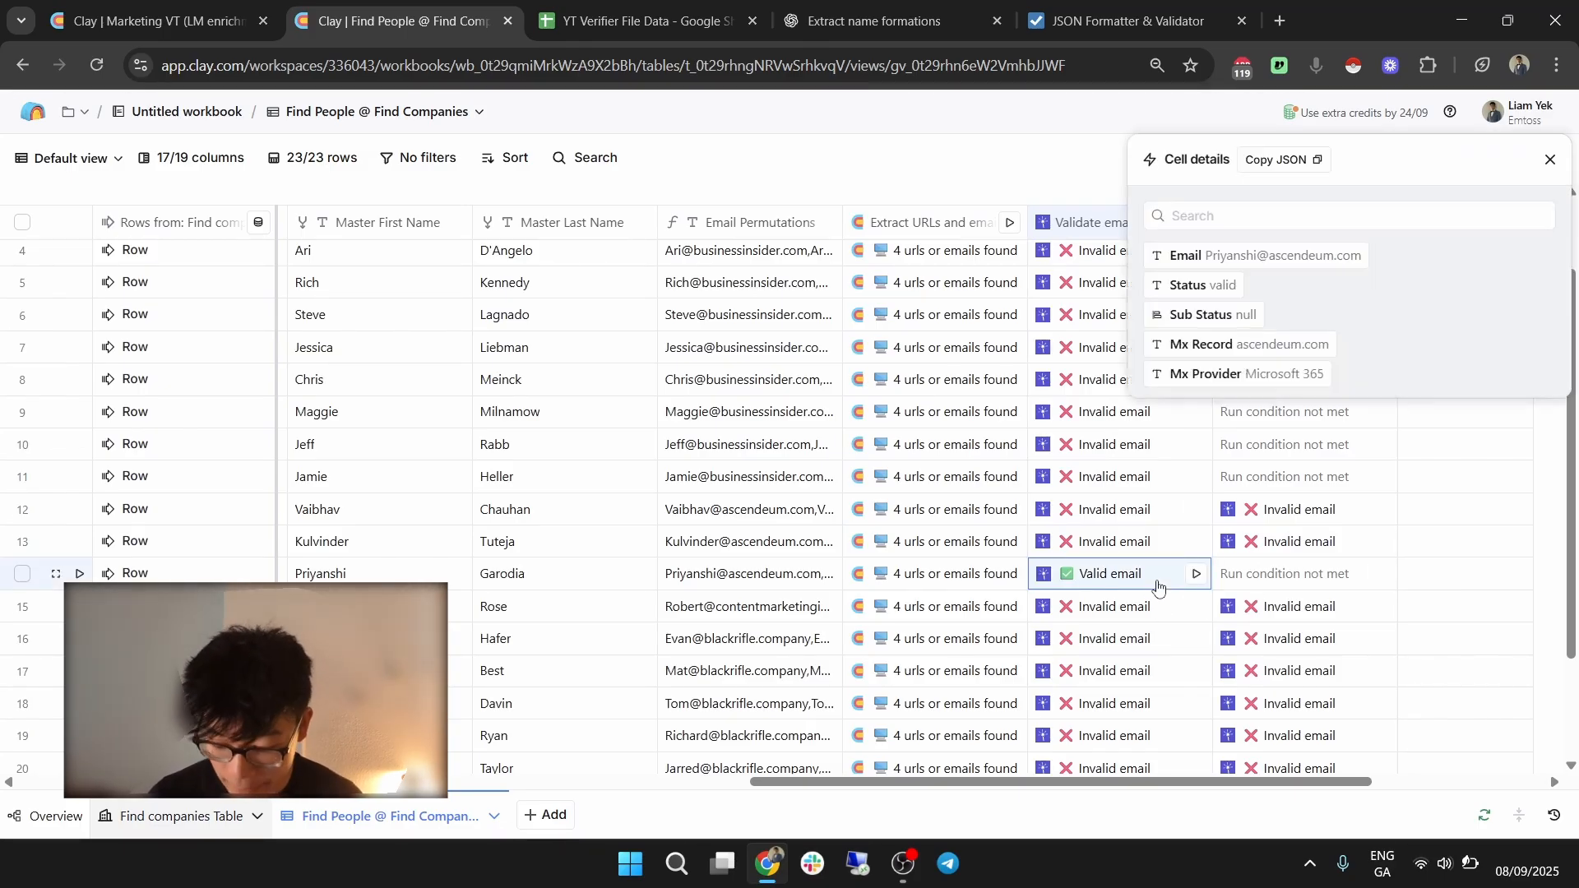
click(1546, 159)
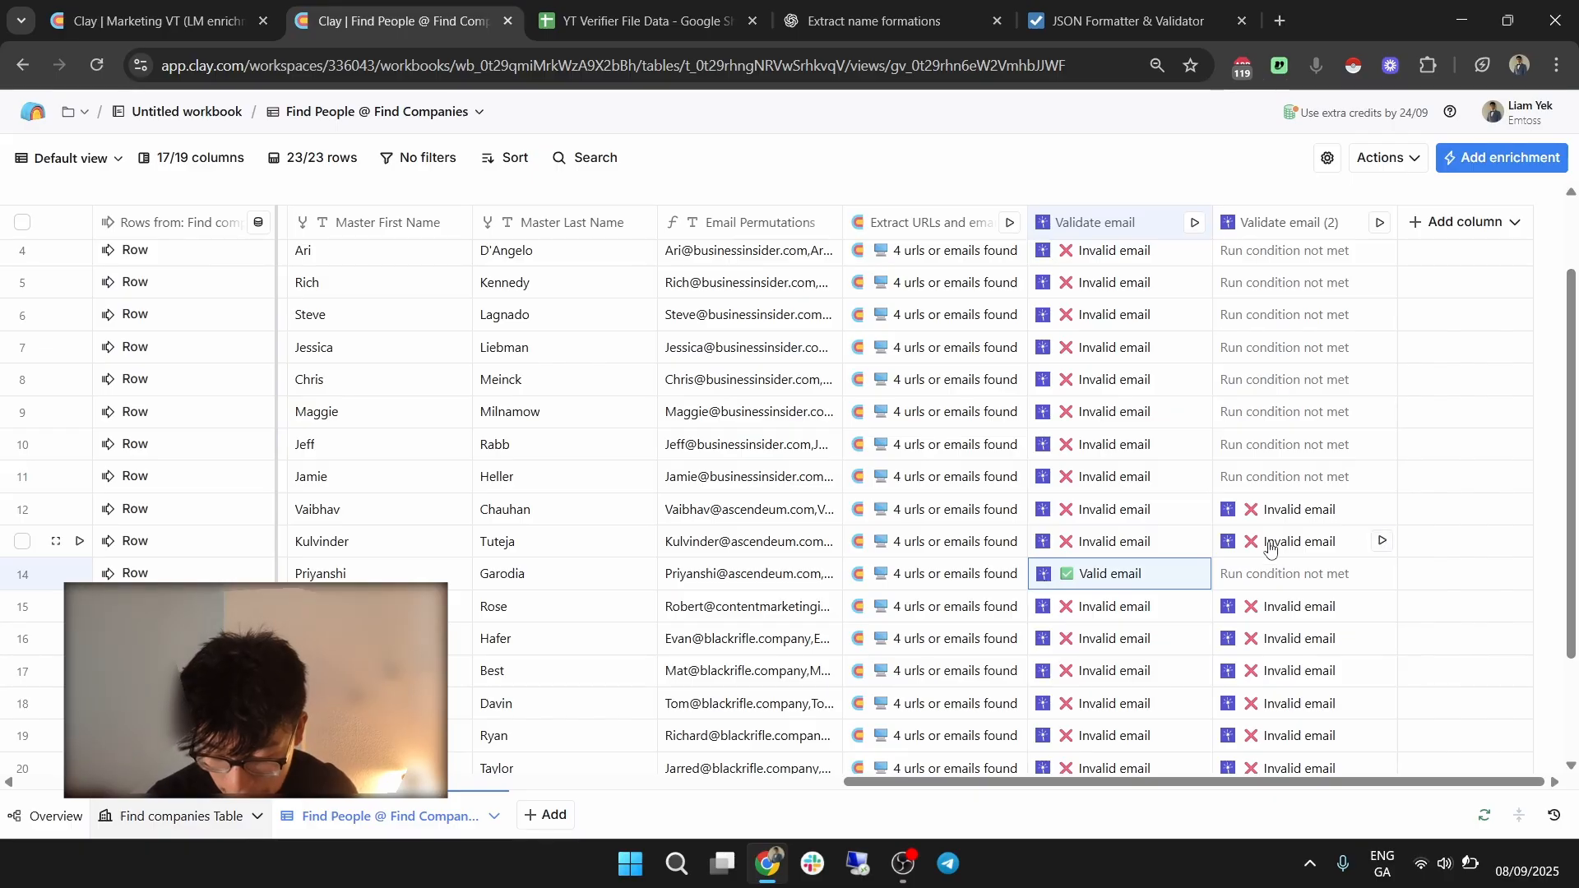
scroll(1269, 548, down, 2)
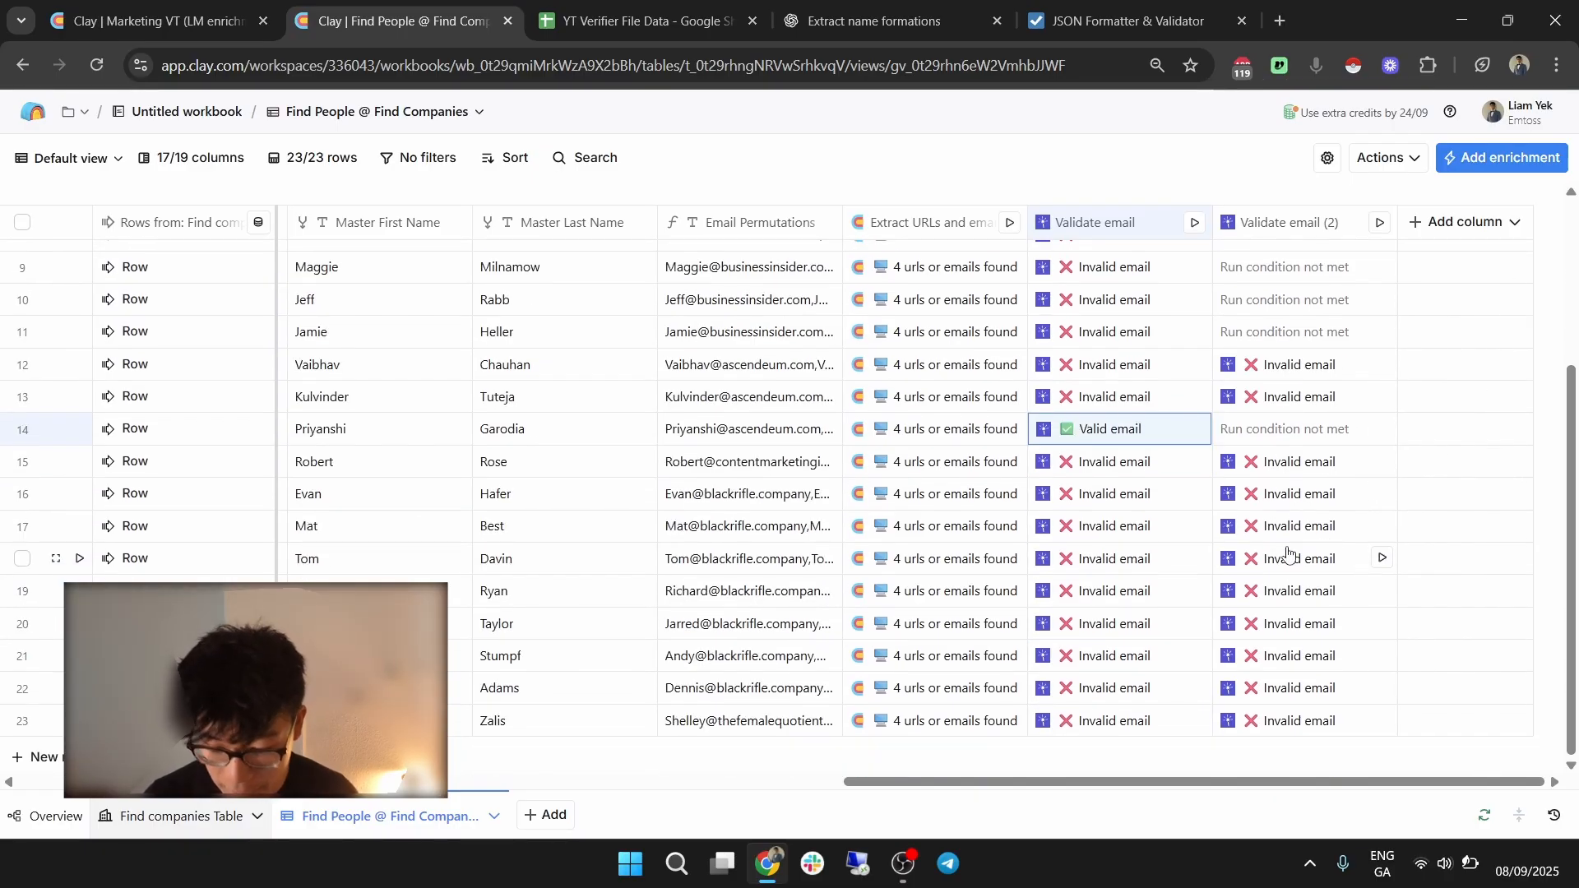
Duplicate the Validate email (2) column to create a third email validation column.
scroll(1324, 535, up, 3)
scroll(1283, 526, down, 3)
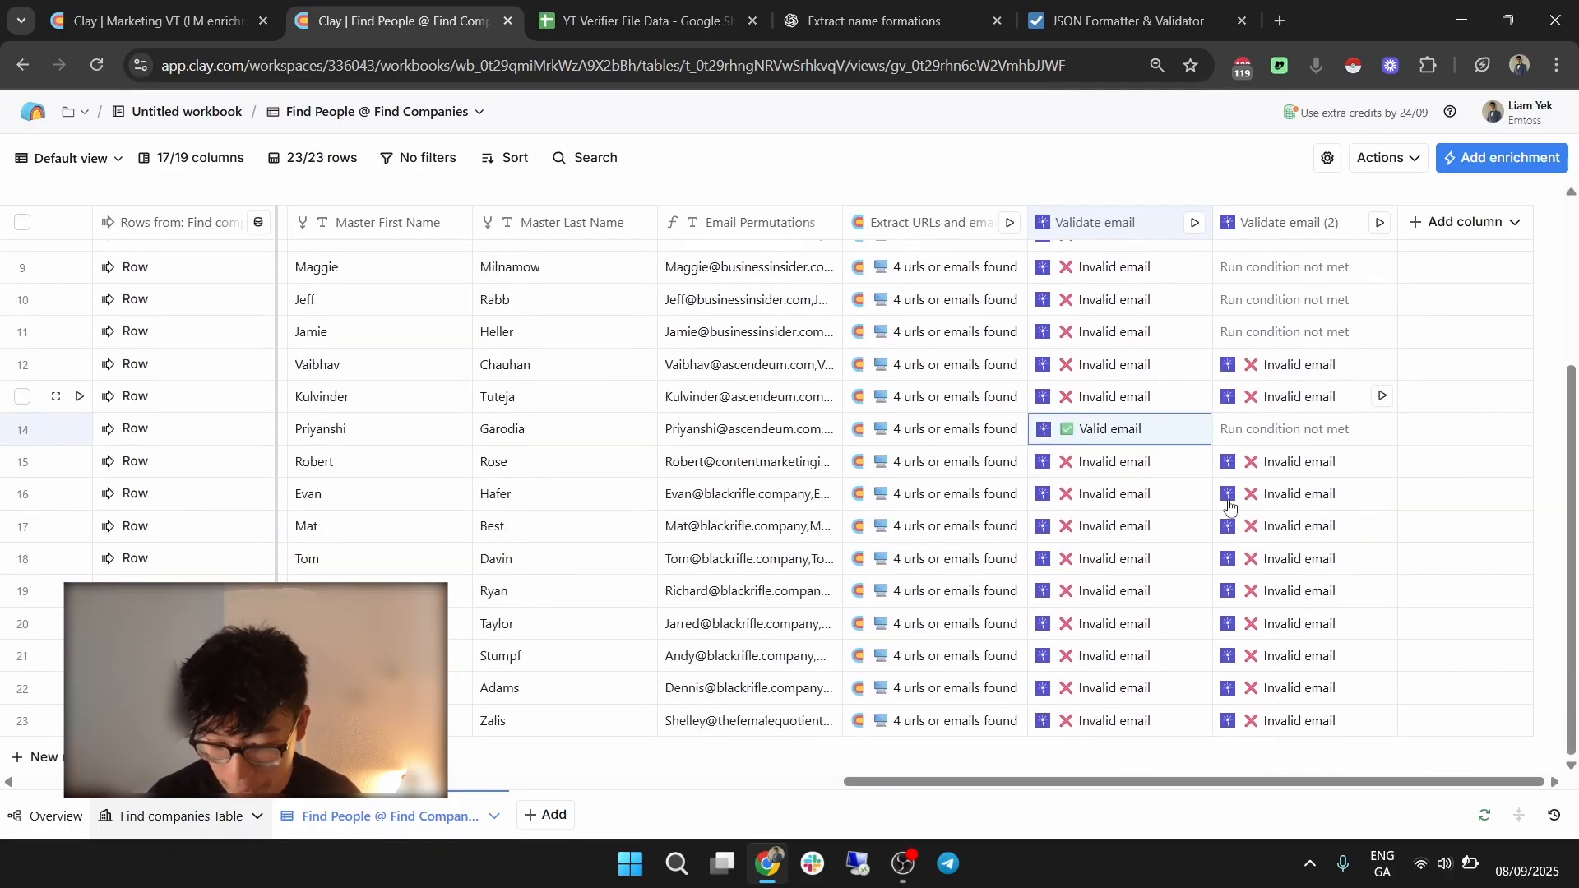
scroll(1316, 519, up, 3)
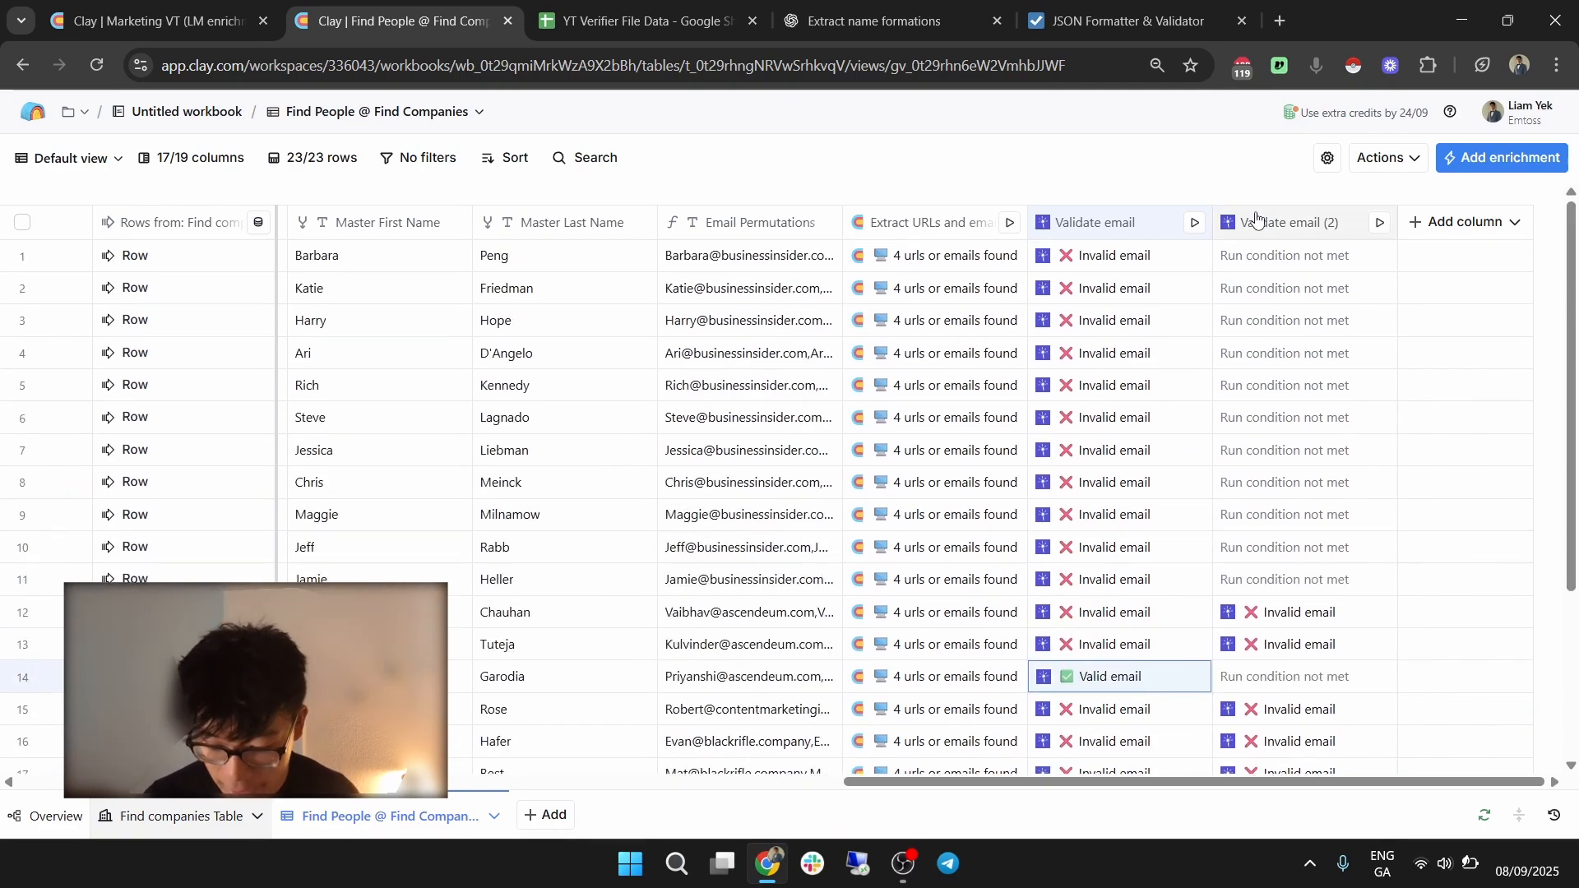
click(1257, 217)
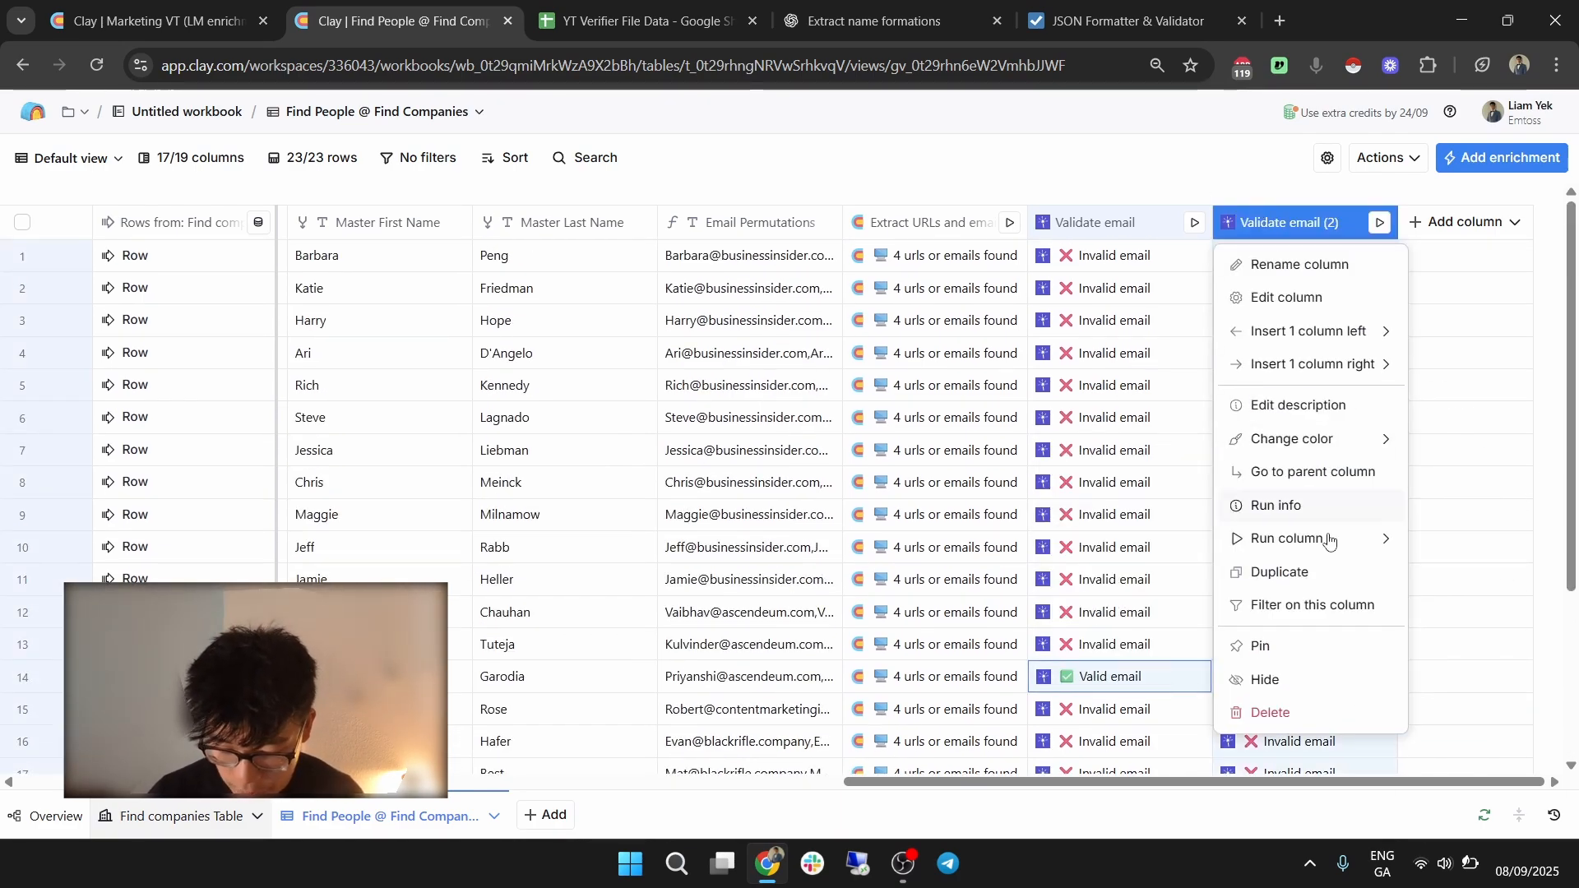
click(1297, 569)
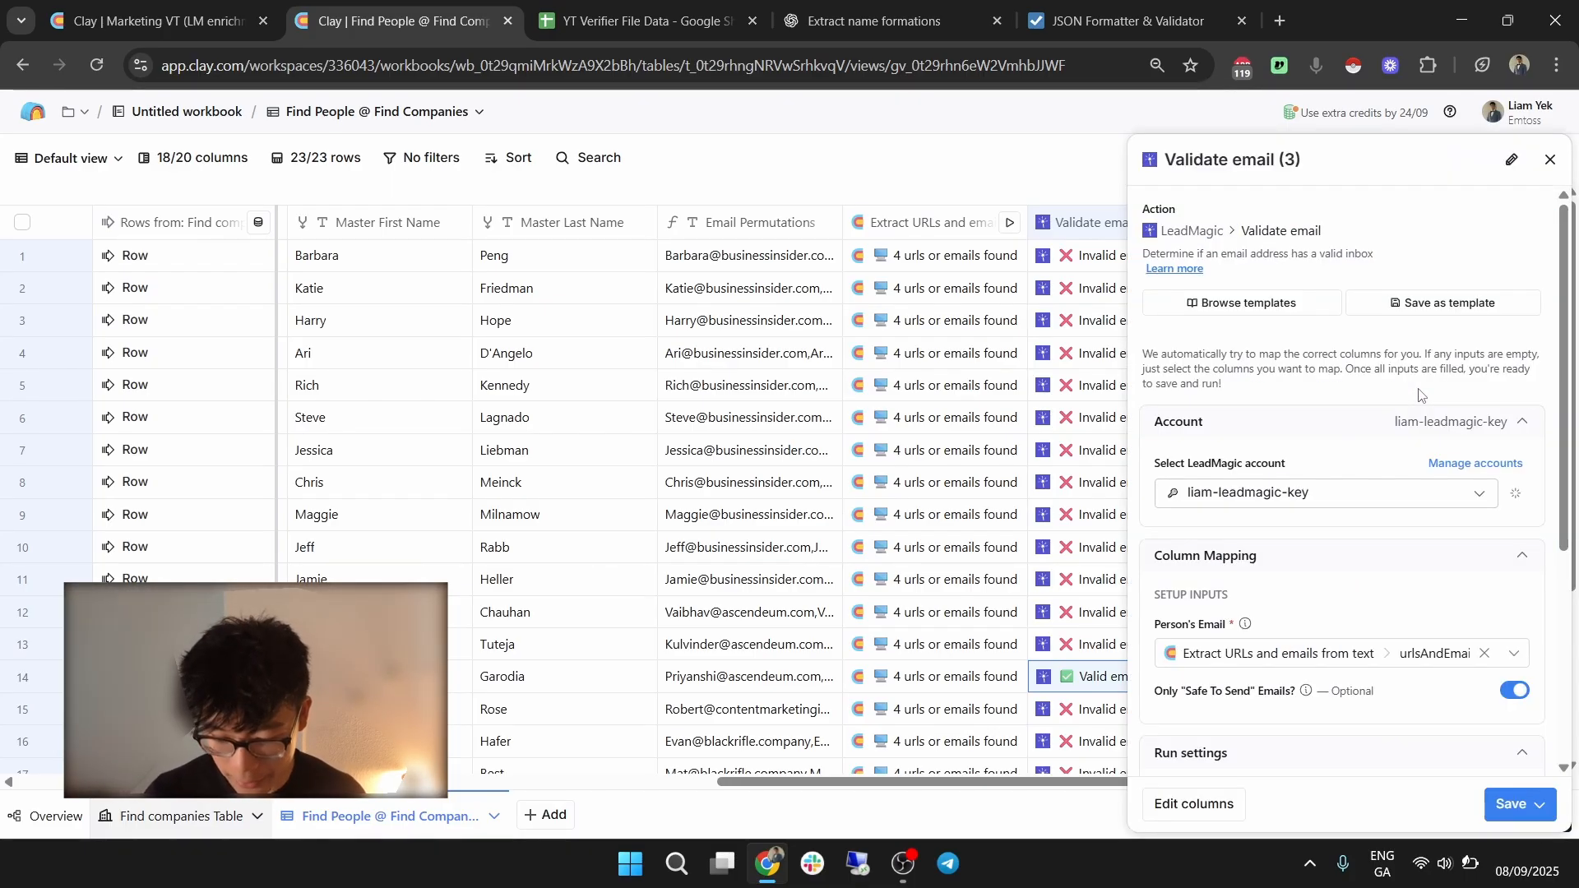
Map the third validation column's Person's Email input to the value of urlsAndEmails item 2 from Extract URLs and emails from text.
click(1273, 655)
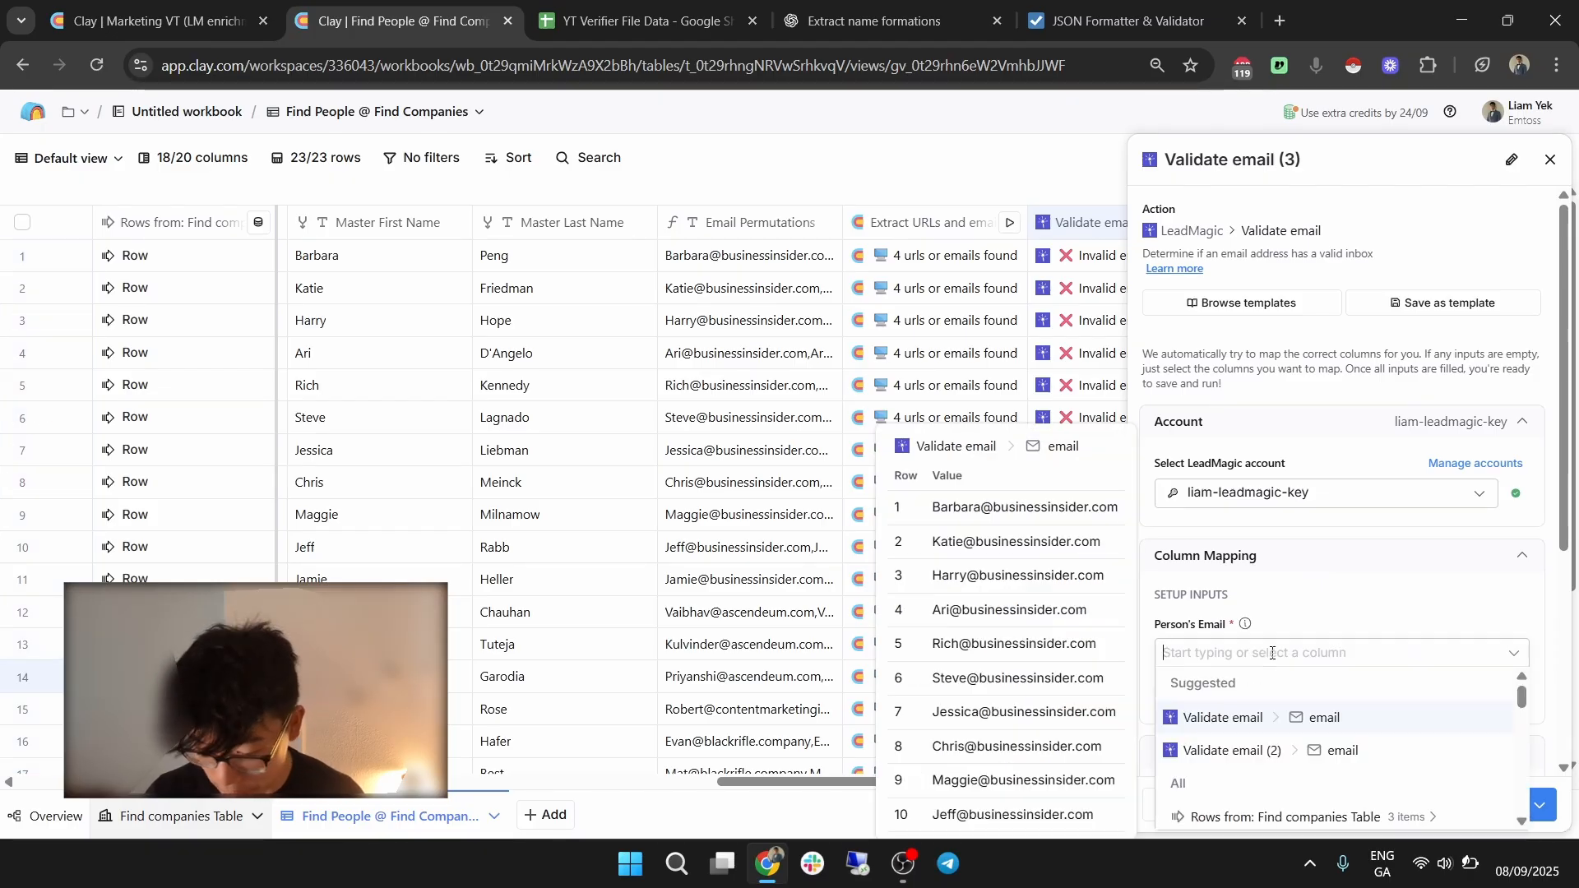
scroll(1357, 573, down, 4)
scroll(1349, 744, down, 3)
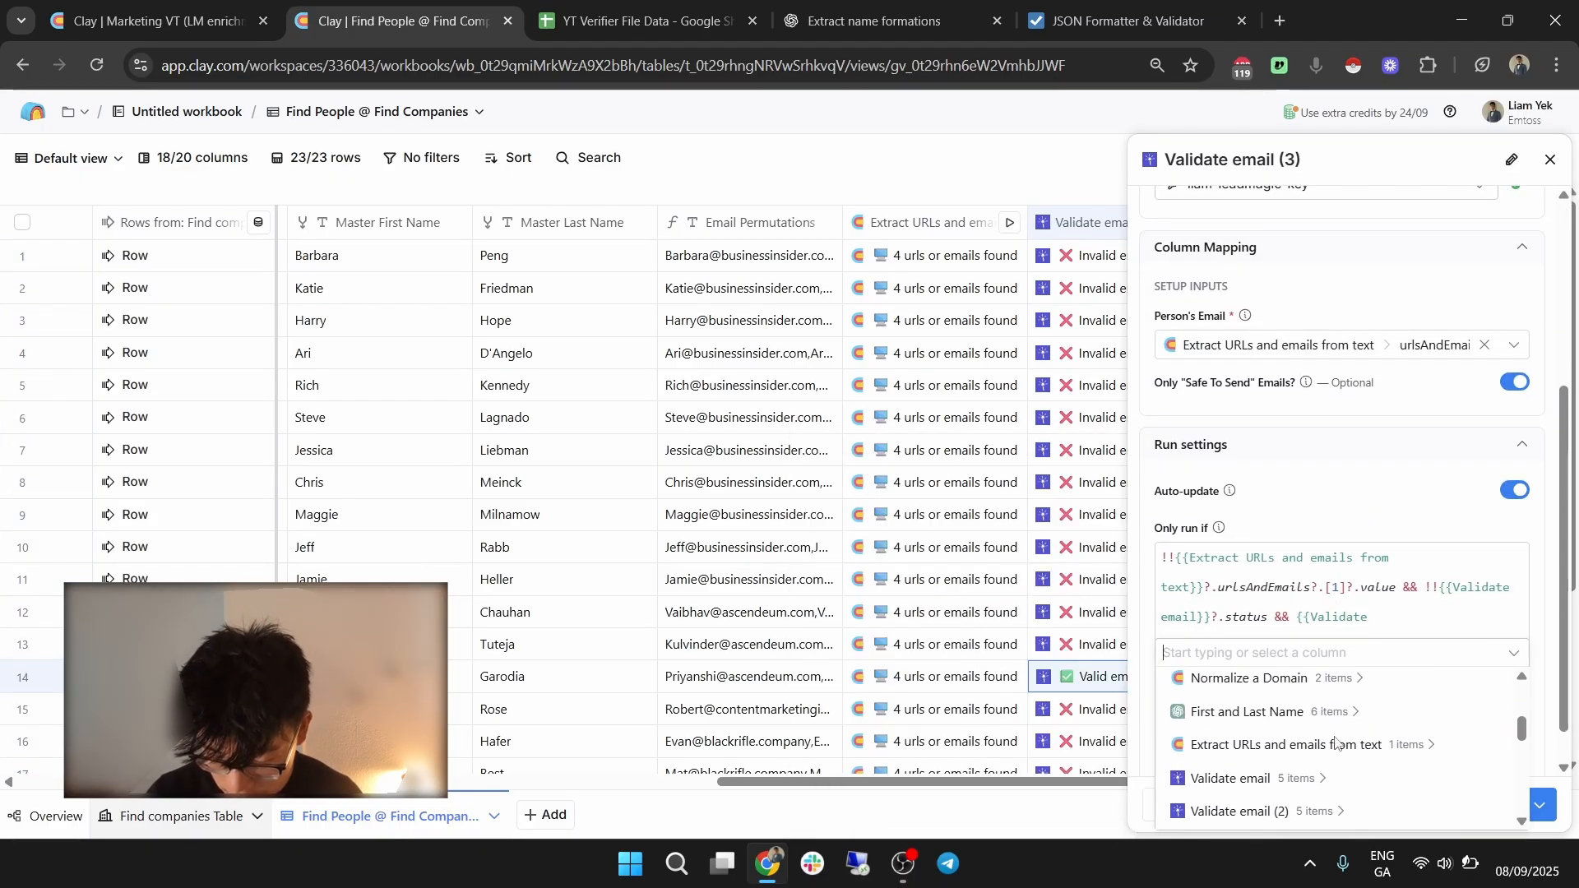
click(1334, 748)
scroll(1308, 753, down, 1)
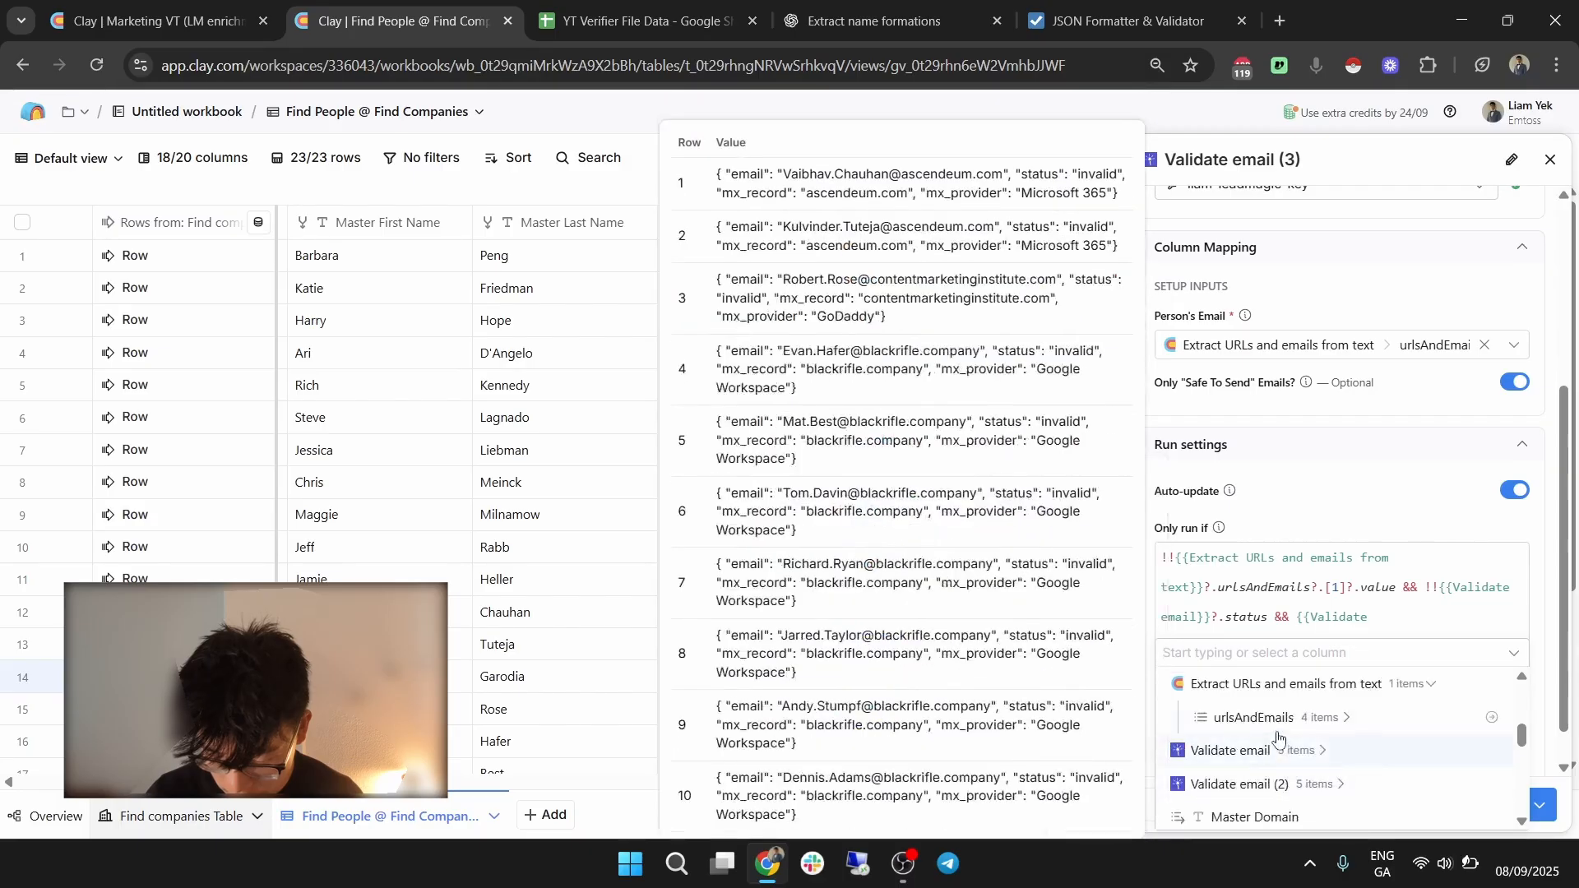
click(1278, 723)
scroll(1279, 731, down, 1)
click(1282, 779)
scroll(1307, 773, down, 1)
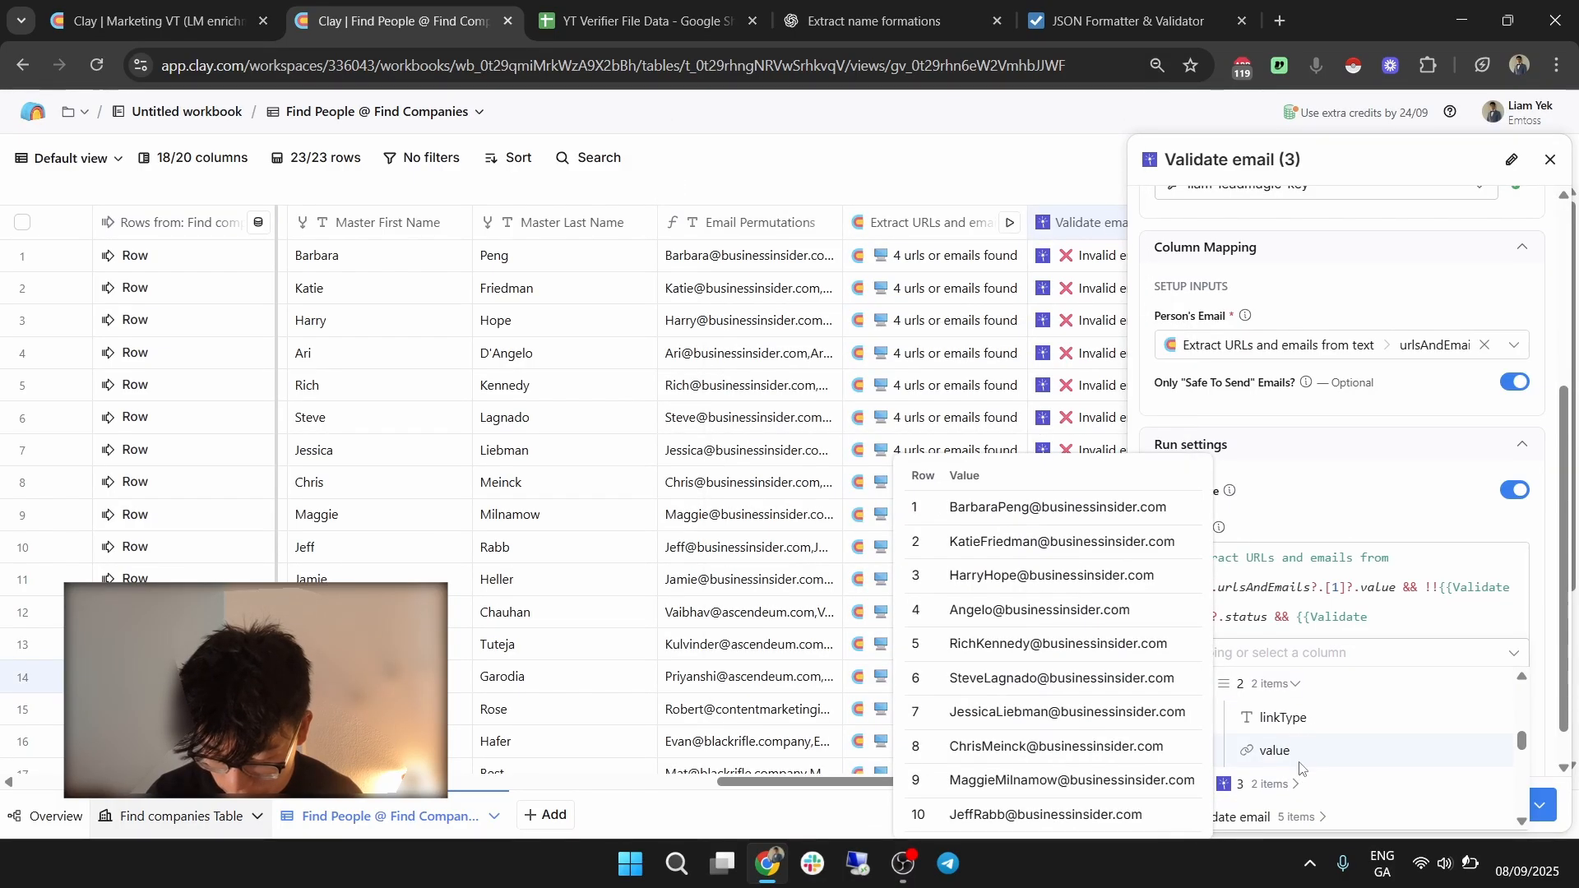
click(1299, 762)
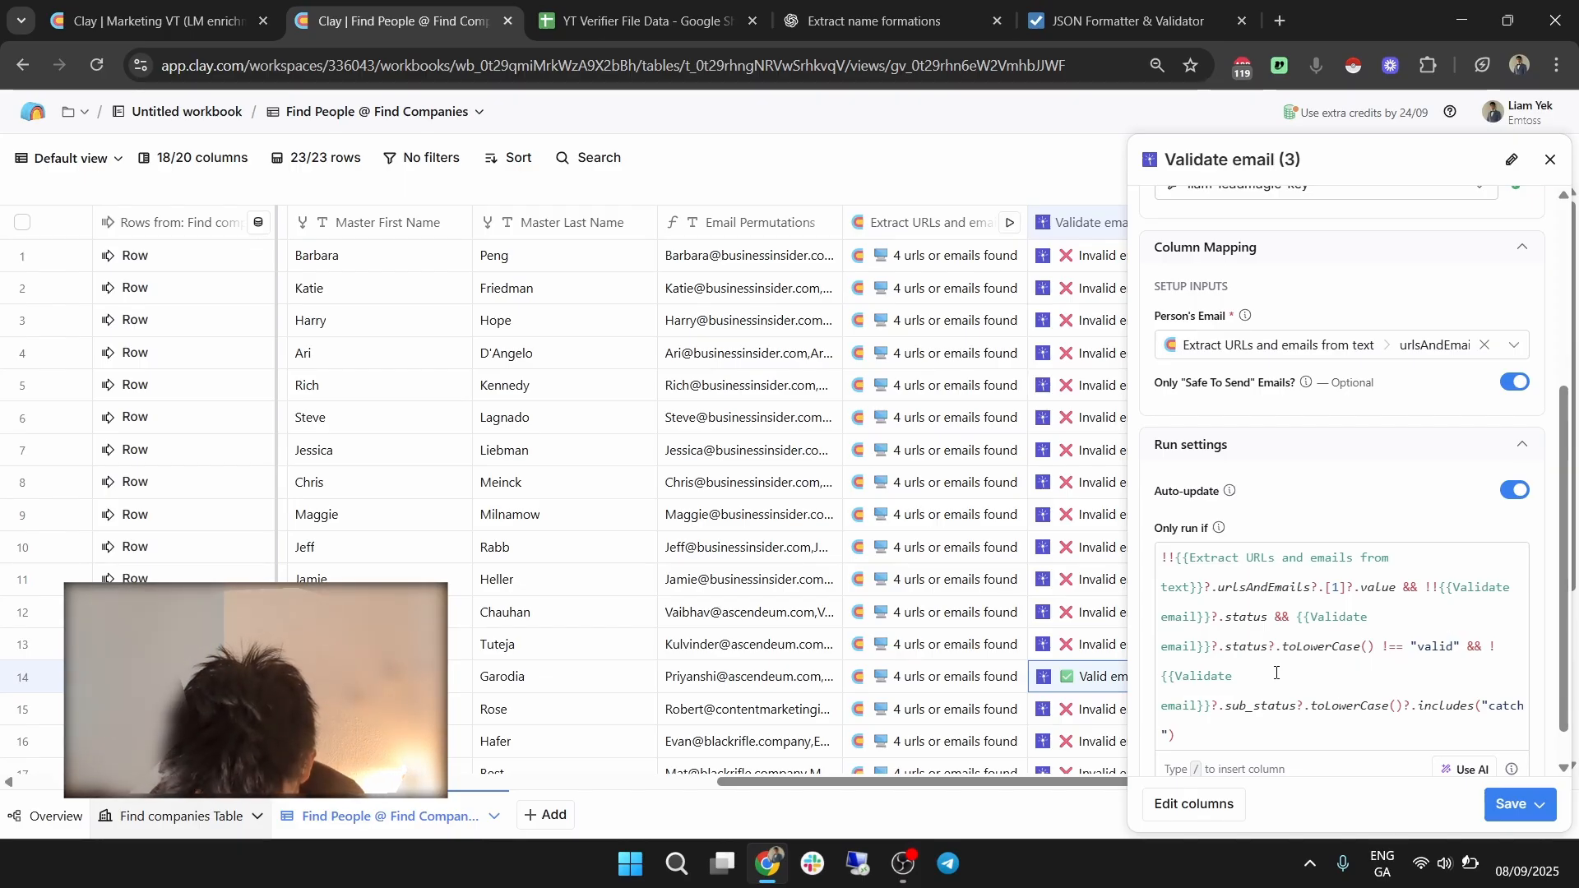
Change the status "valid" check in the run condition to reference the Validate email (2) column.
click(1197, 648)
text((1)
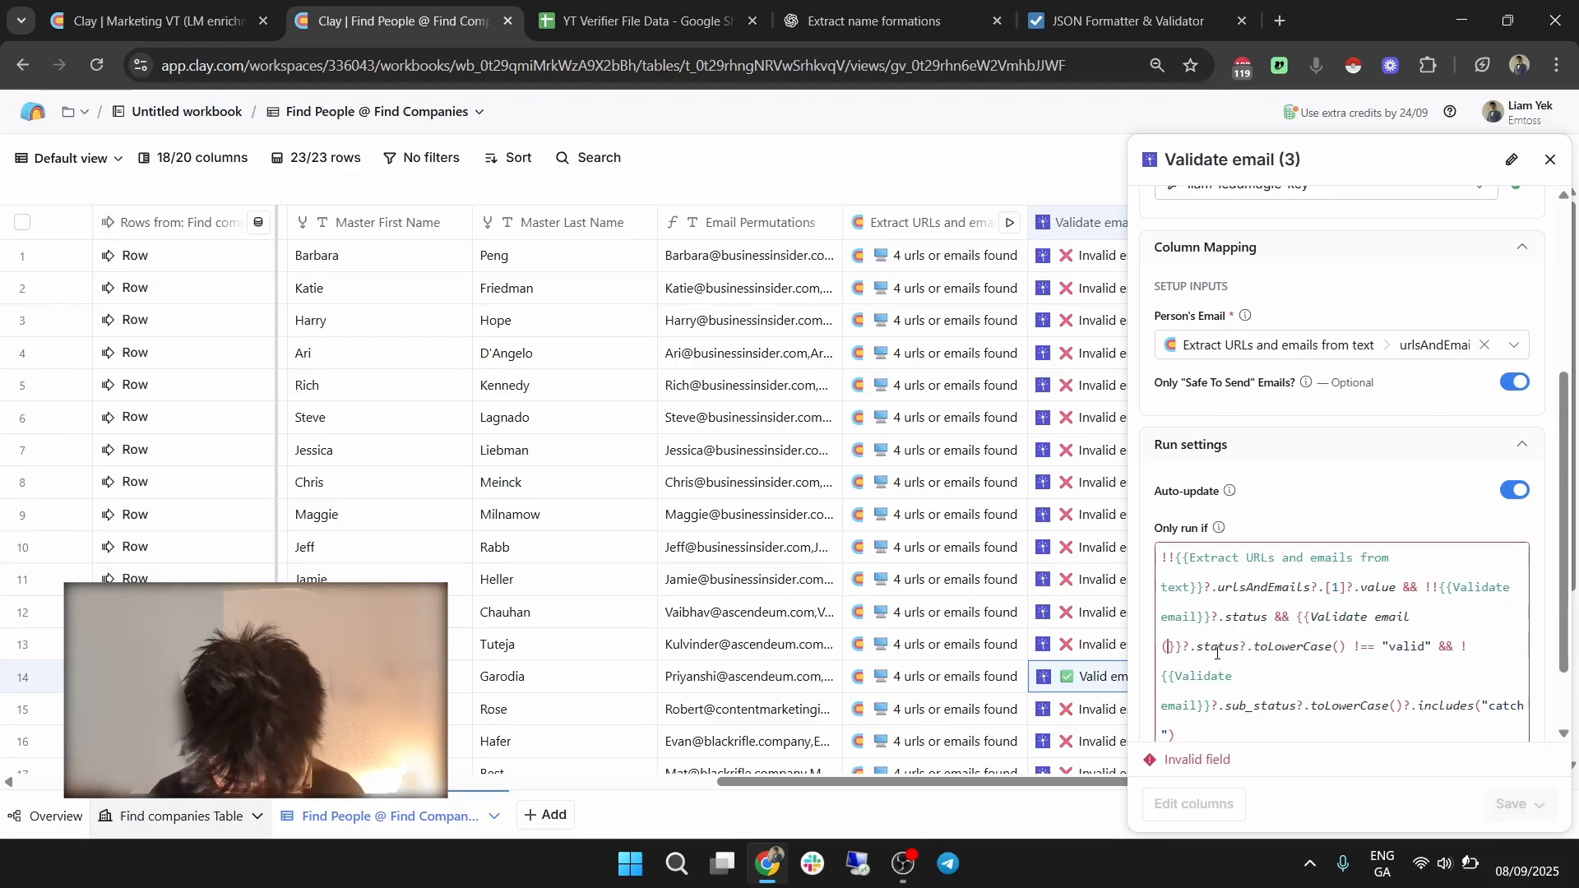
text())
text())
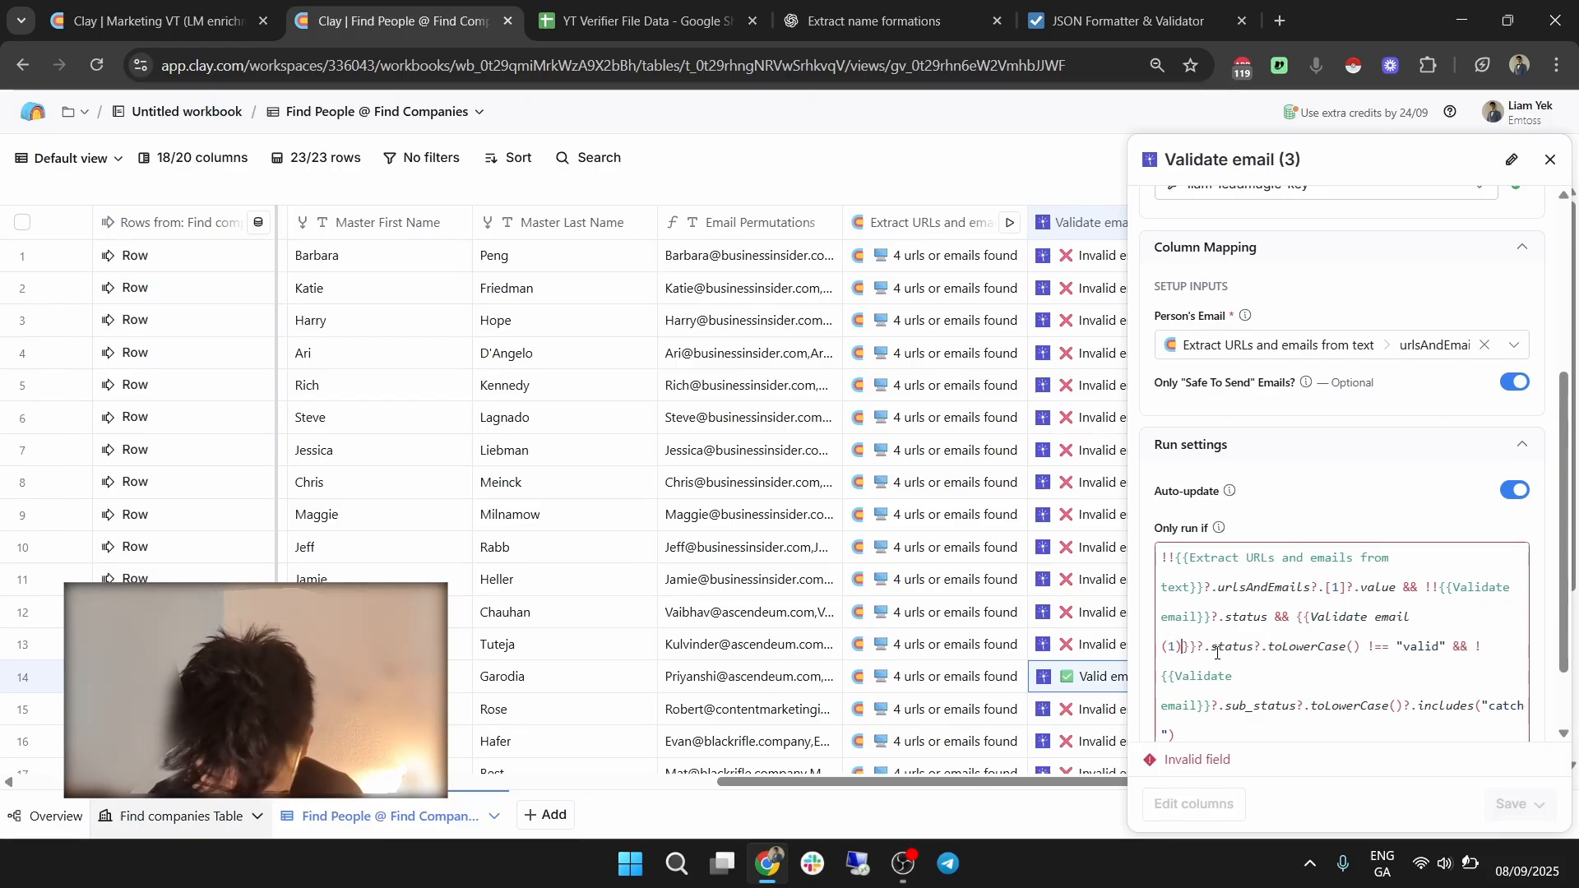
scroll(888, 609, right, 5)
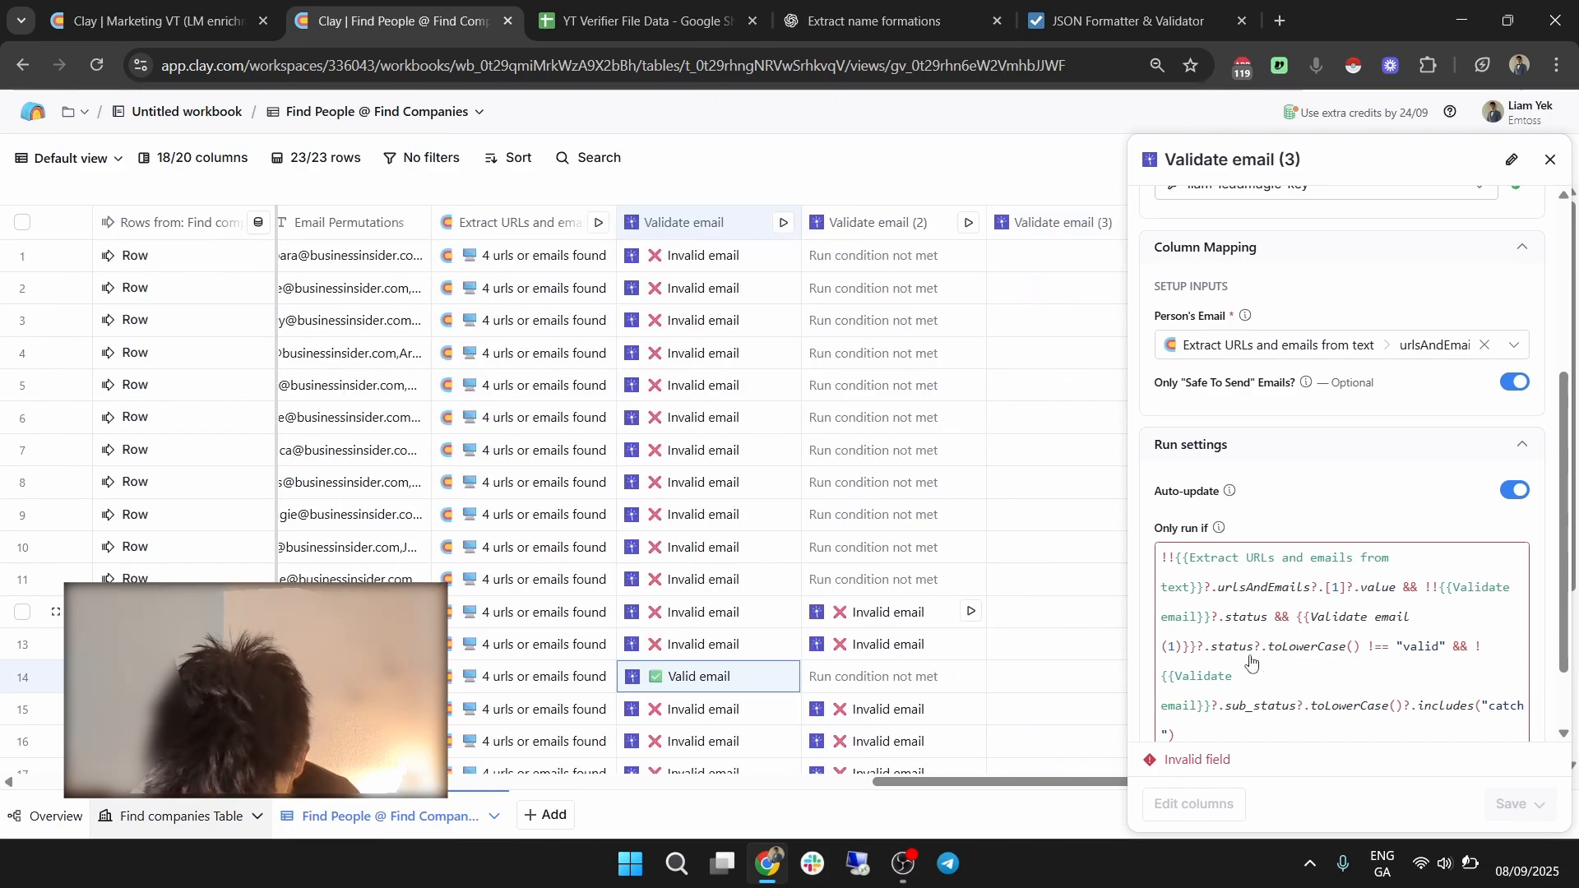
click(1187, 649)
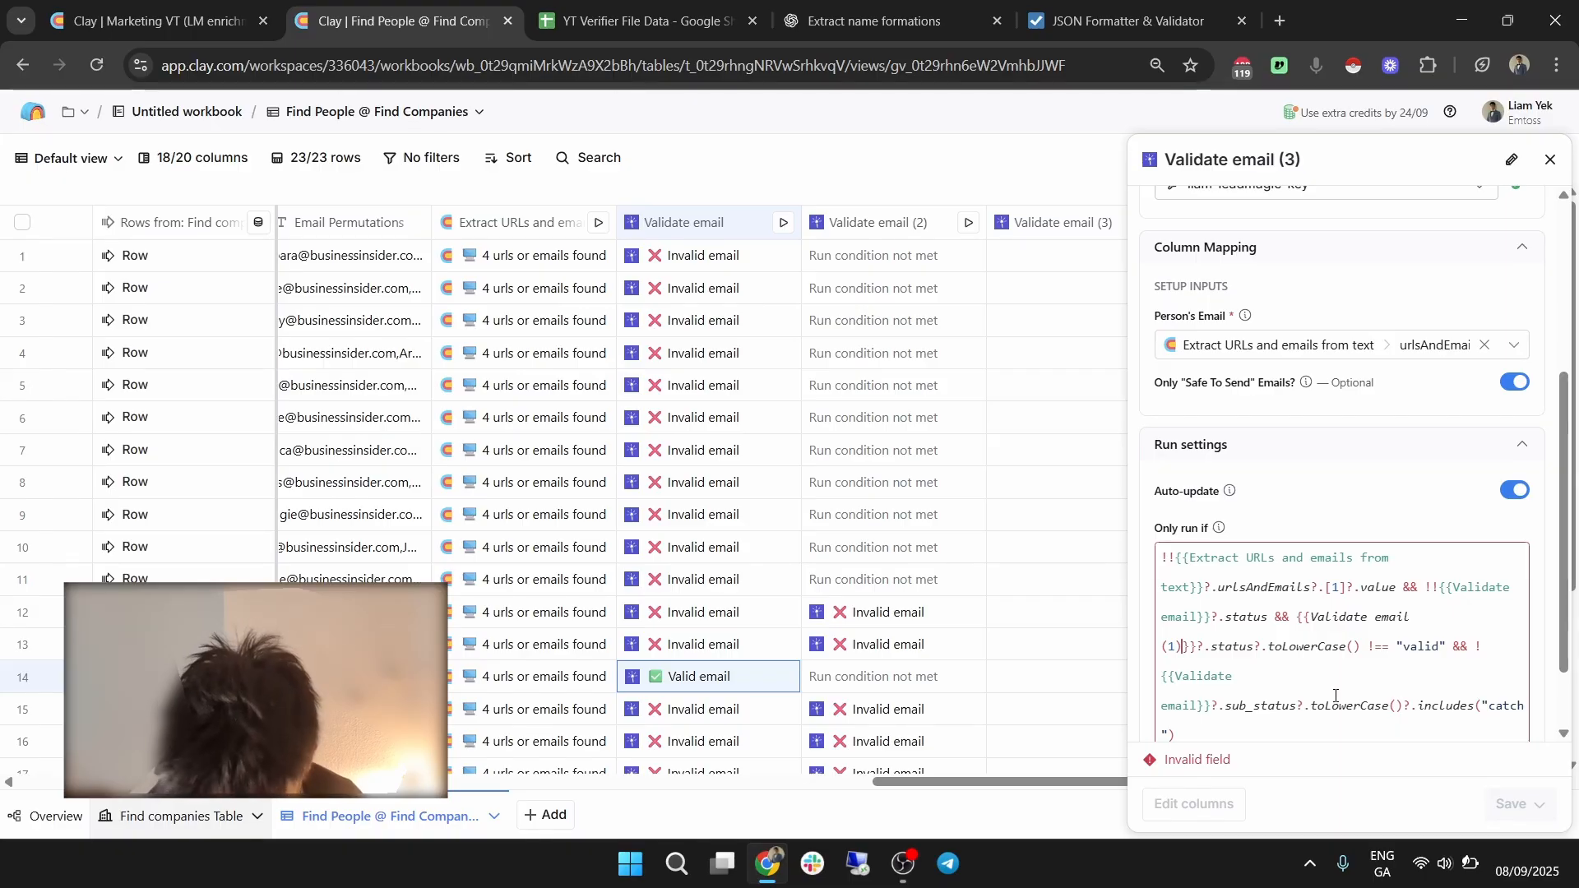
key(BackSpace)
text(2)
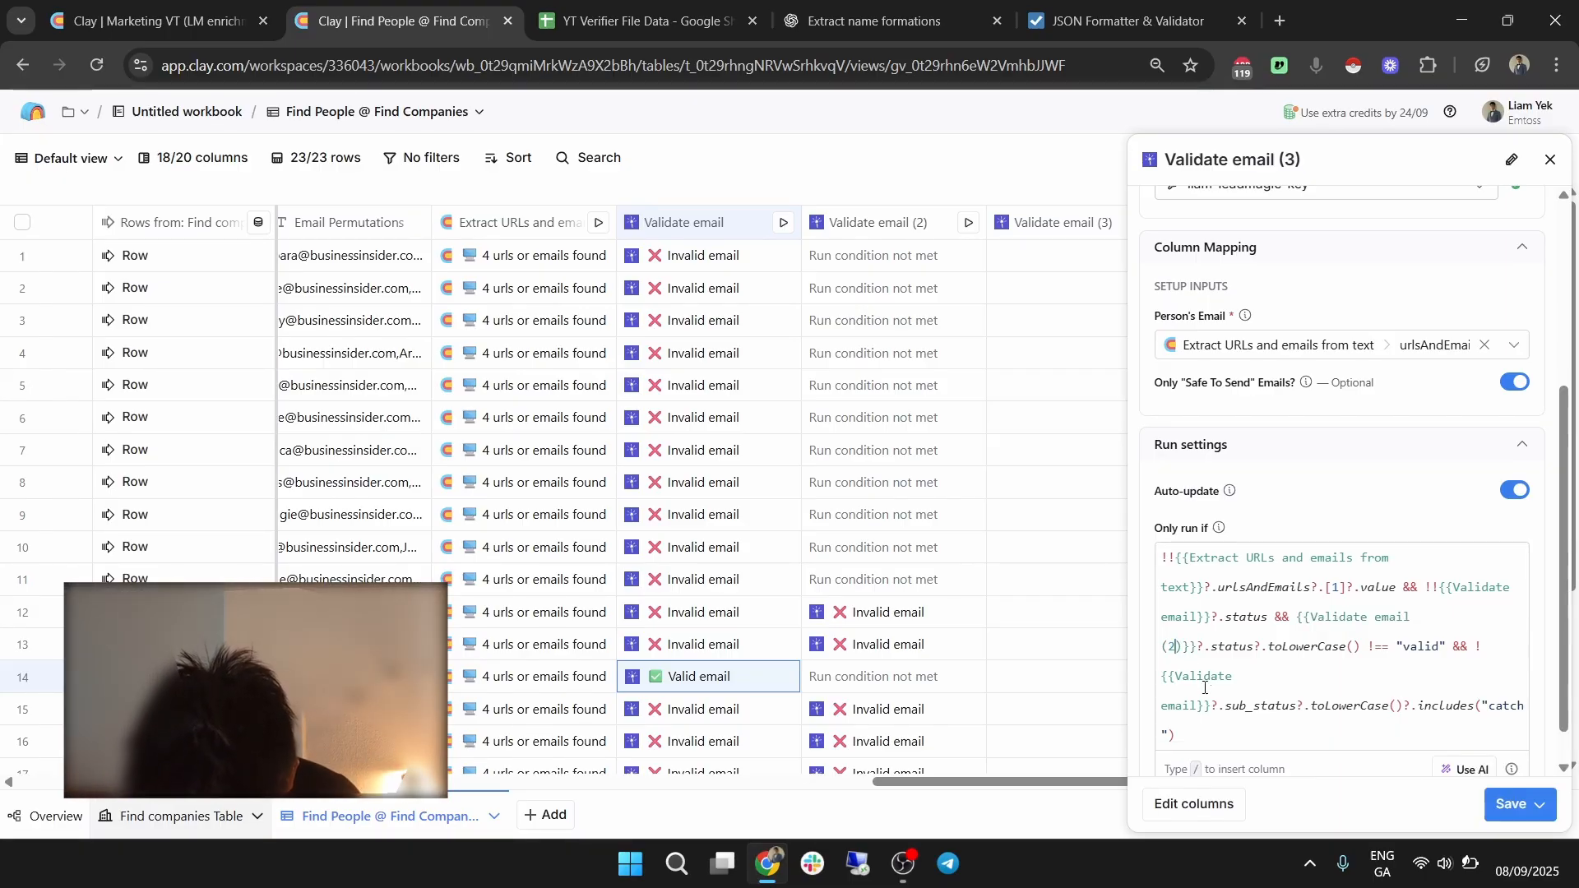
Set the urlsAndEmails index in the third validation column's run condition to 2.
click(1198, 712)
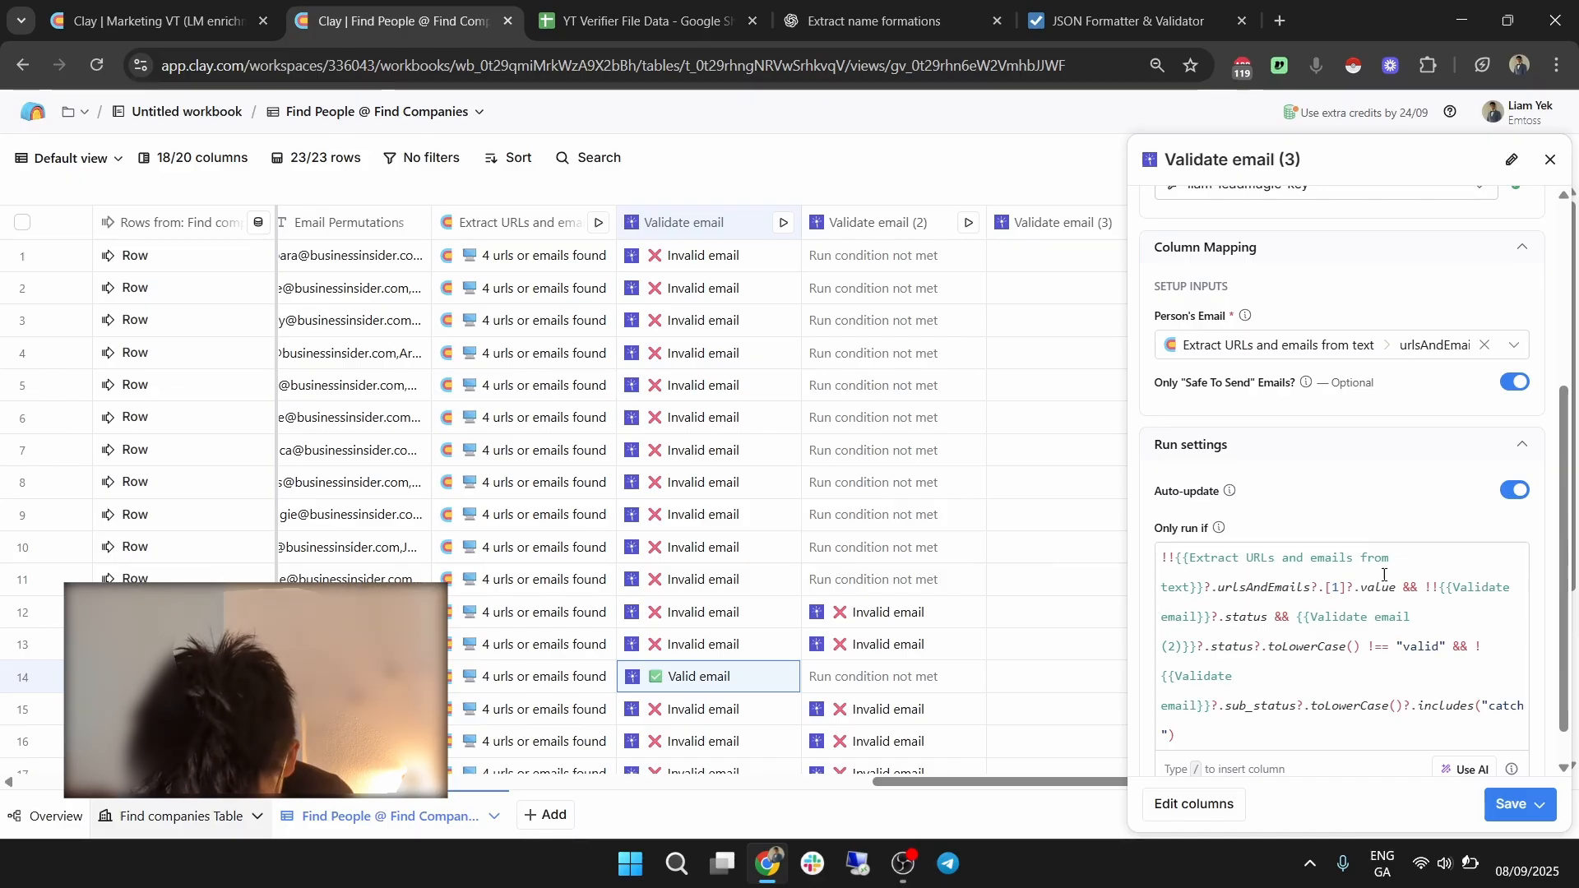
key(BackSpace)
text(2)
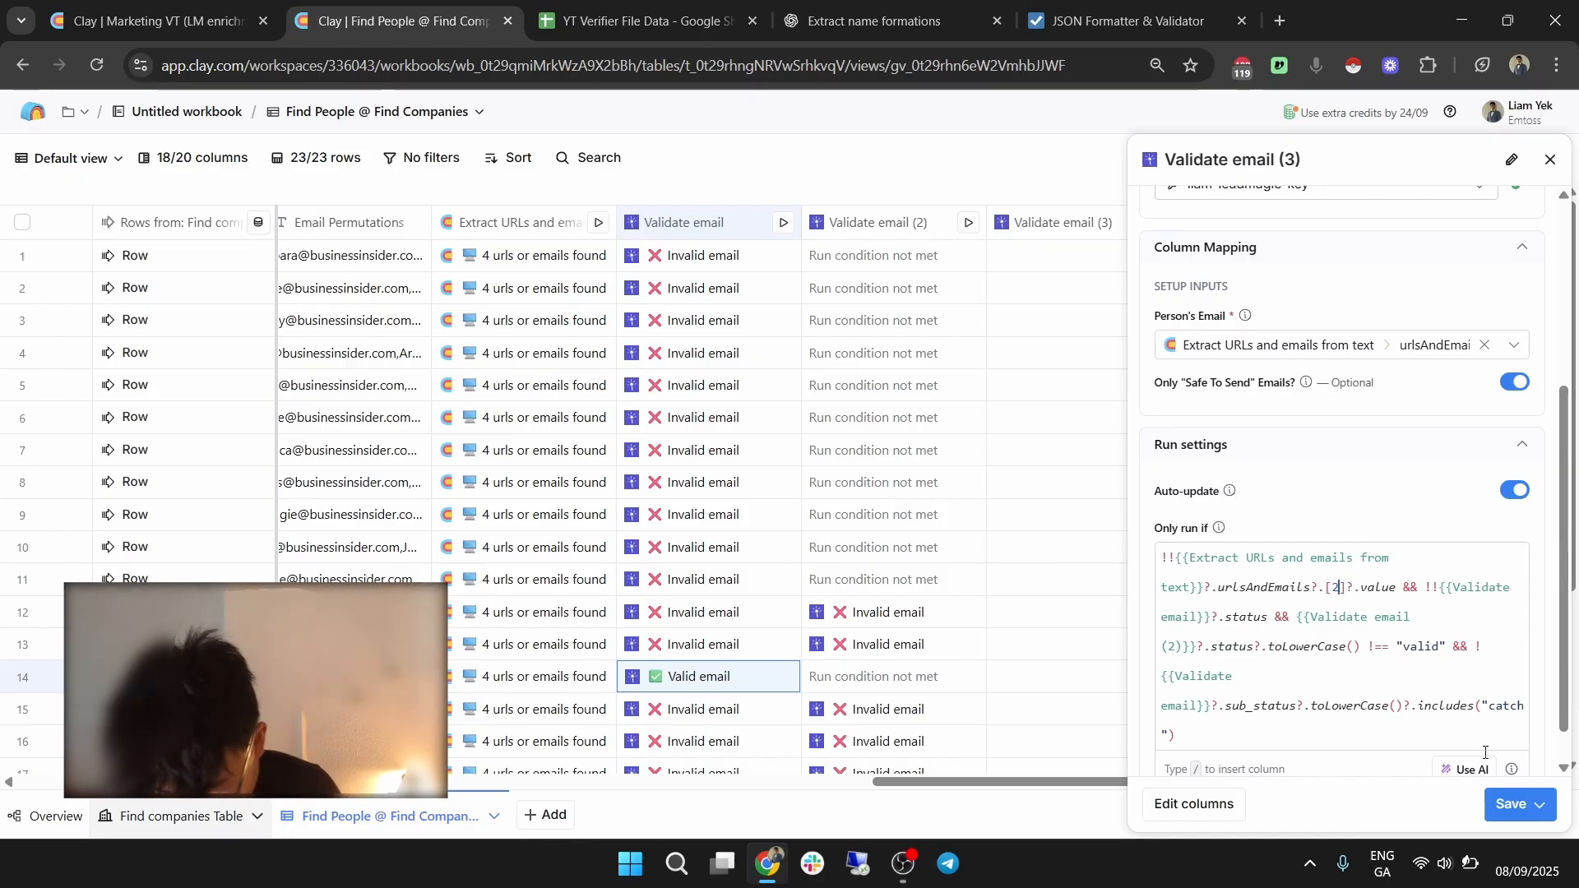
Save the Validate email (3) column, run it on the rows, and look over its results.
click(1538, 811)
click(1437, 723)
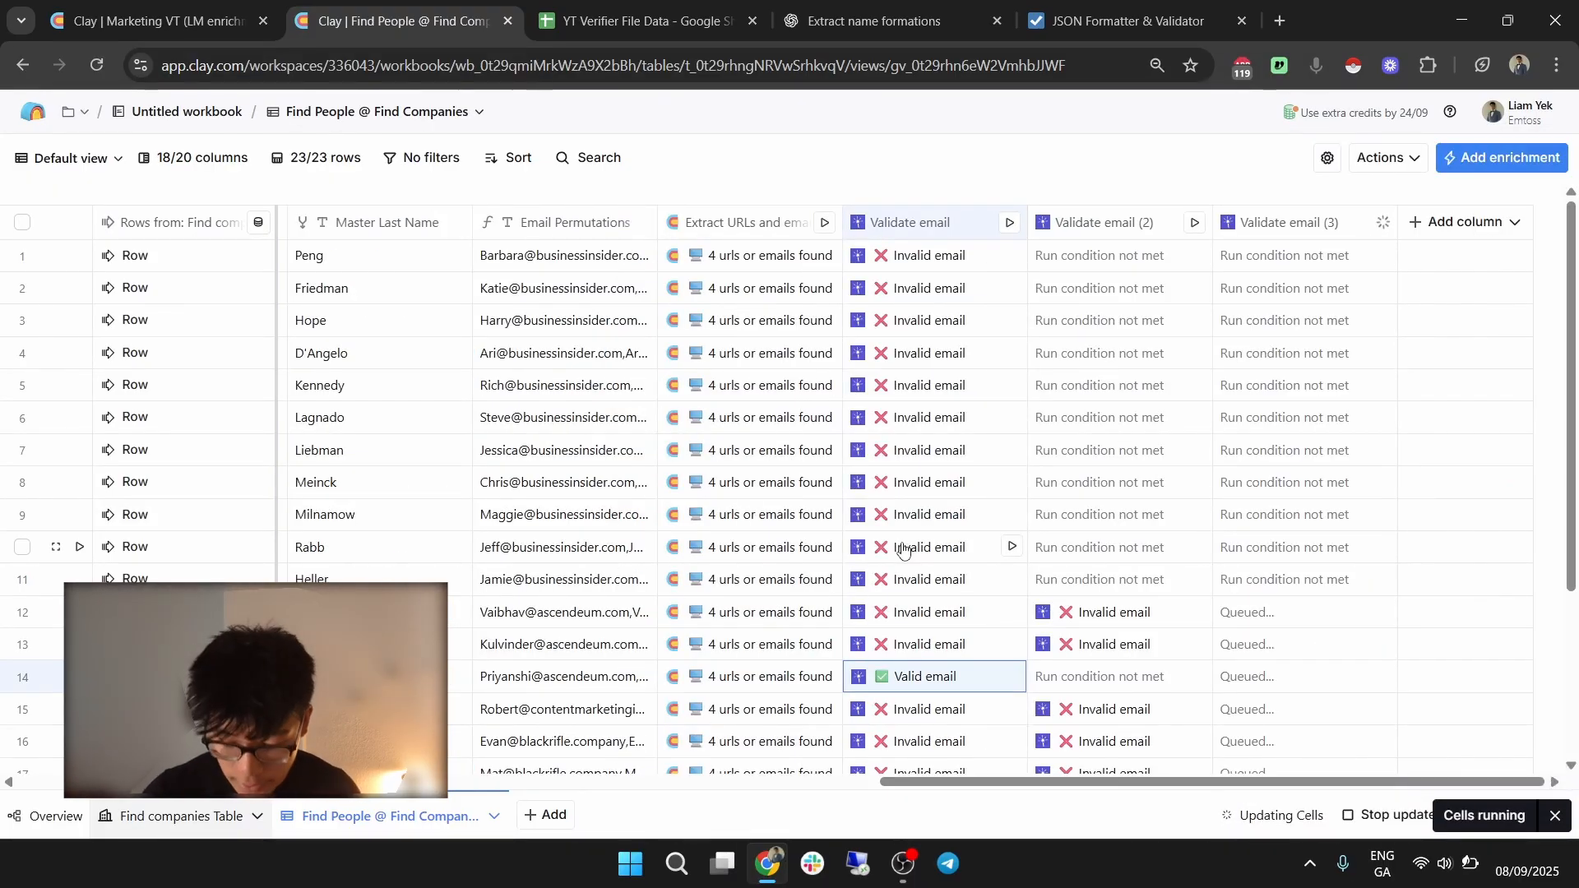
scroll(1209, 620, down, 3)
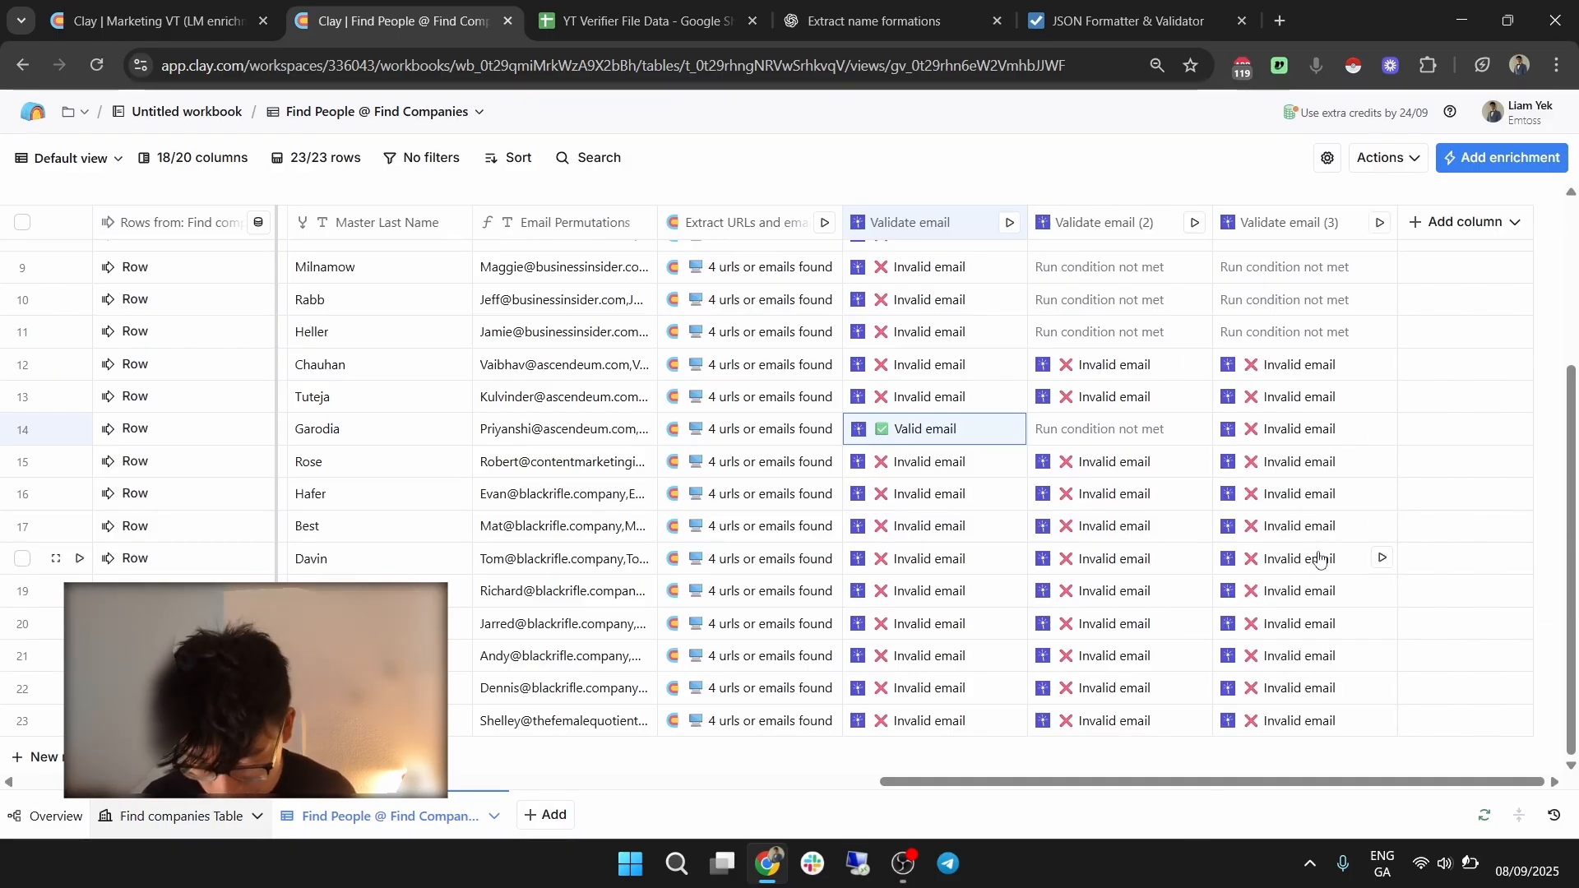
Duplicate the Validate email (3) column and map the copy's Person's Email input to the value of urlsAndEmails item 3.
click(1294, 224)
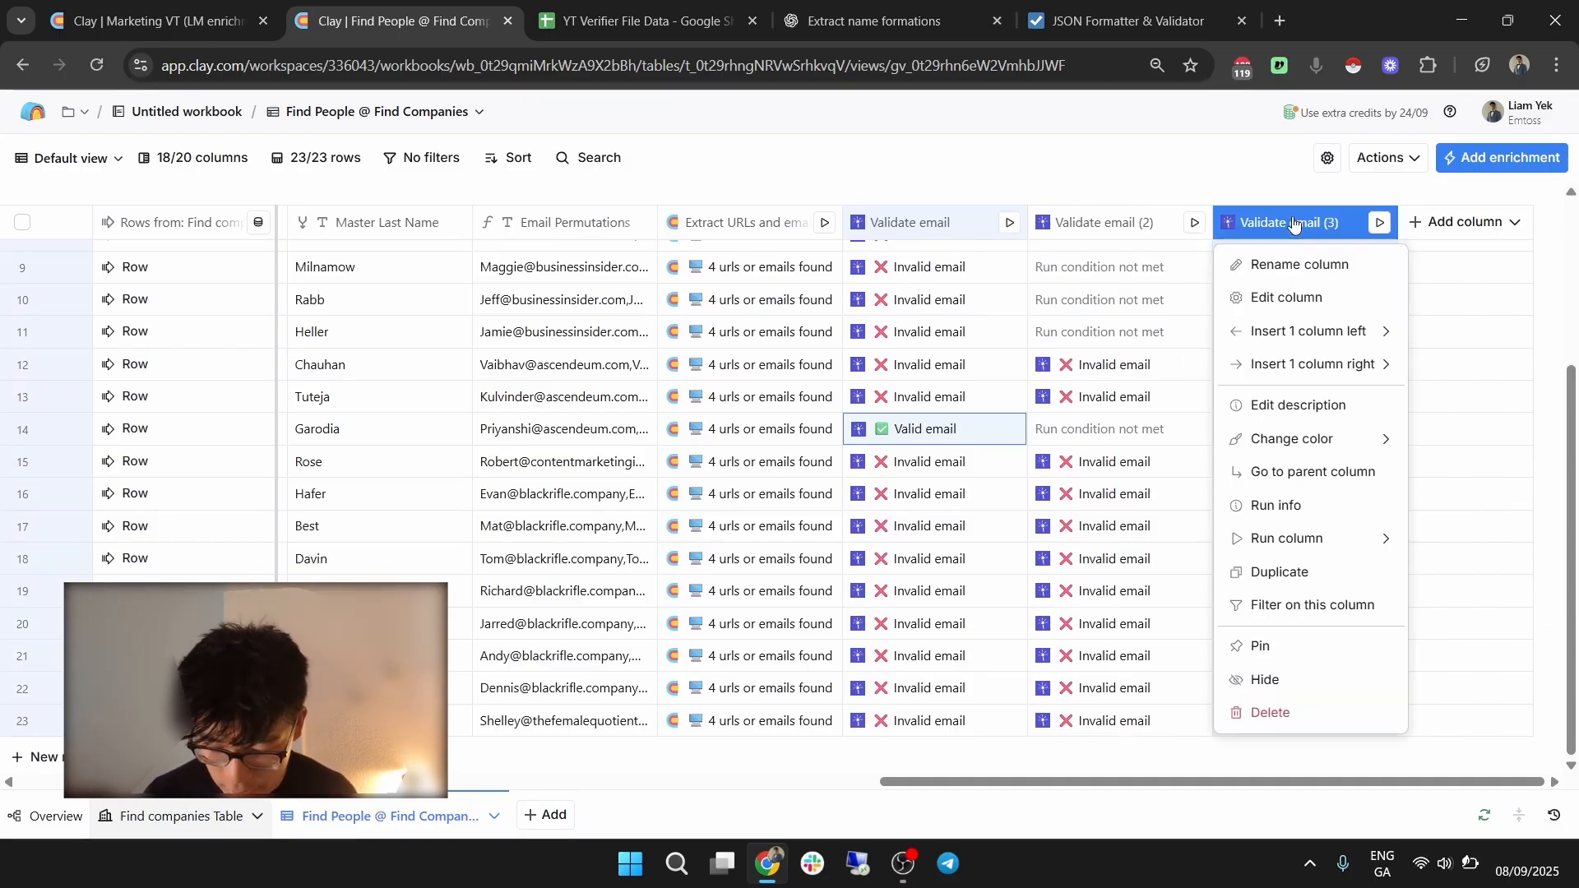
click(1320, 573)
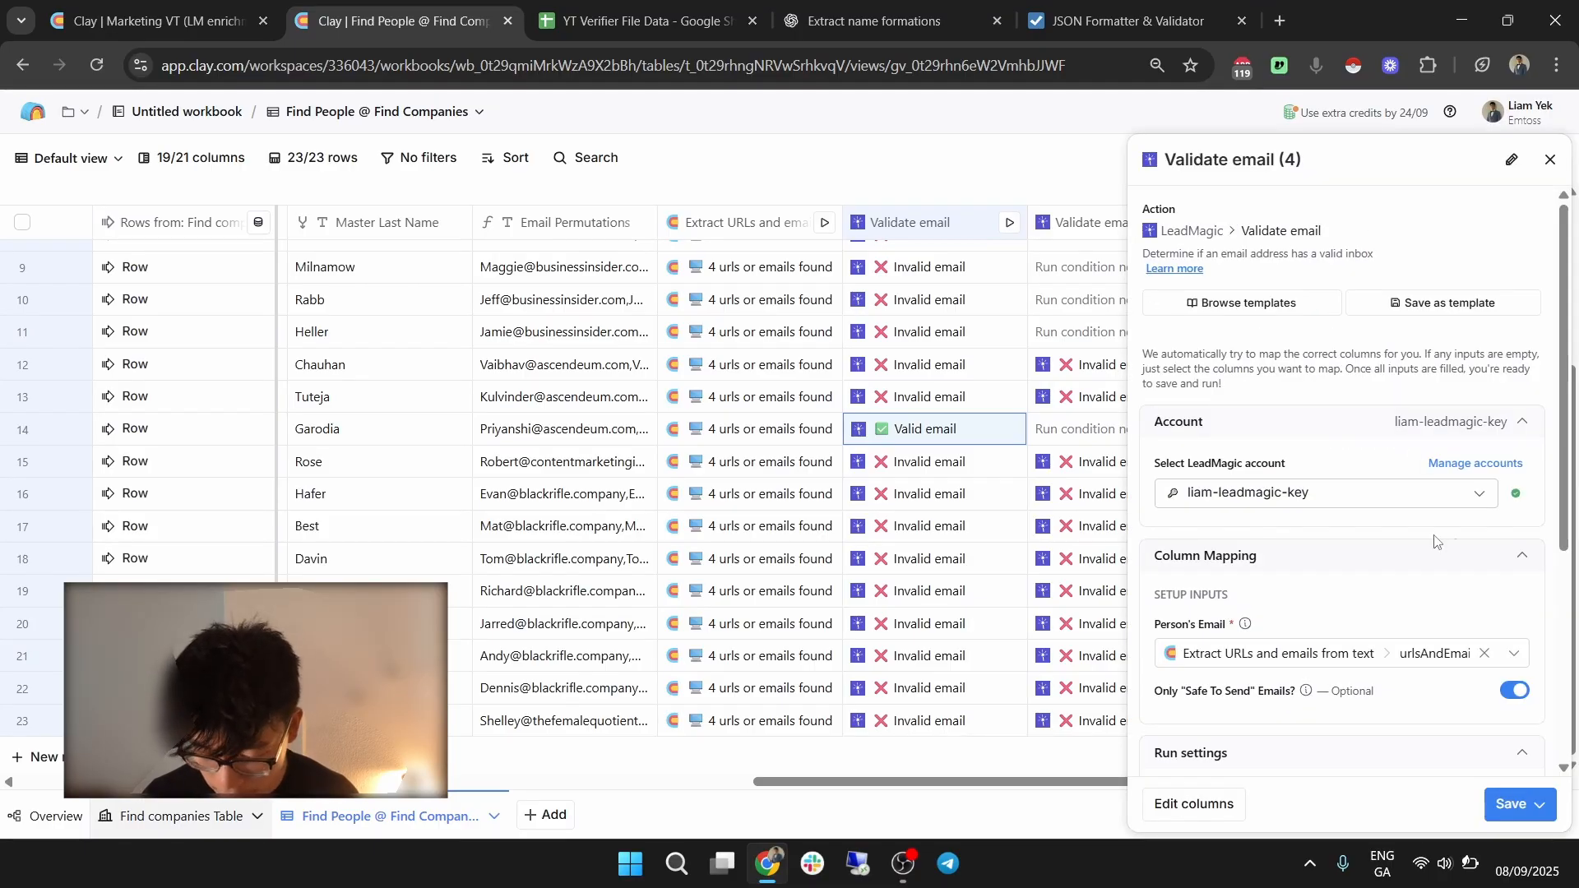
click(1353, 655)
scroll(1383, 631, down, 3)
scroll(1357, 732, down, 5)
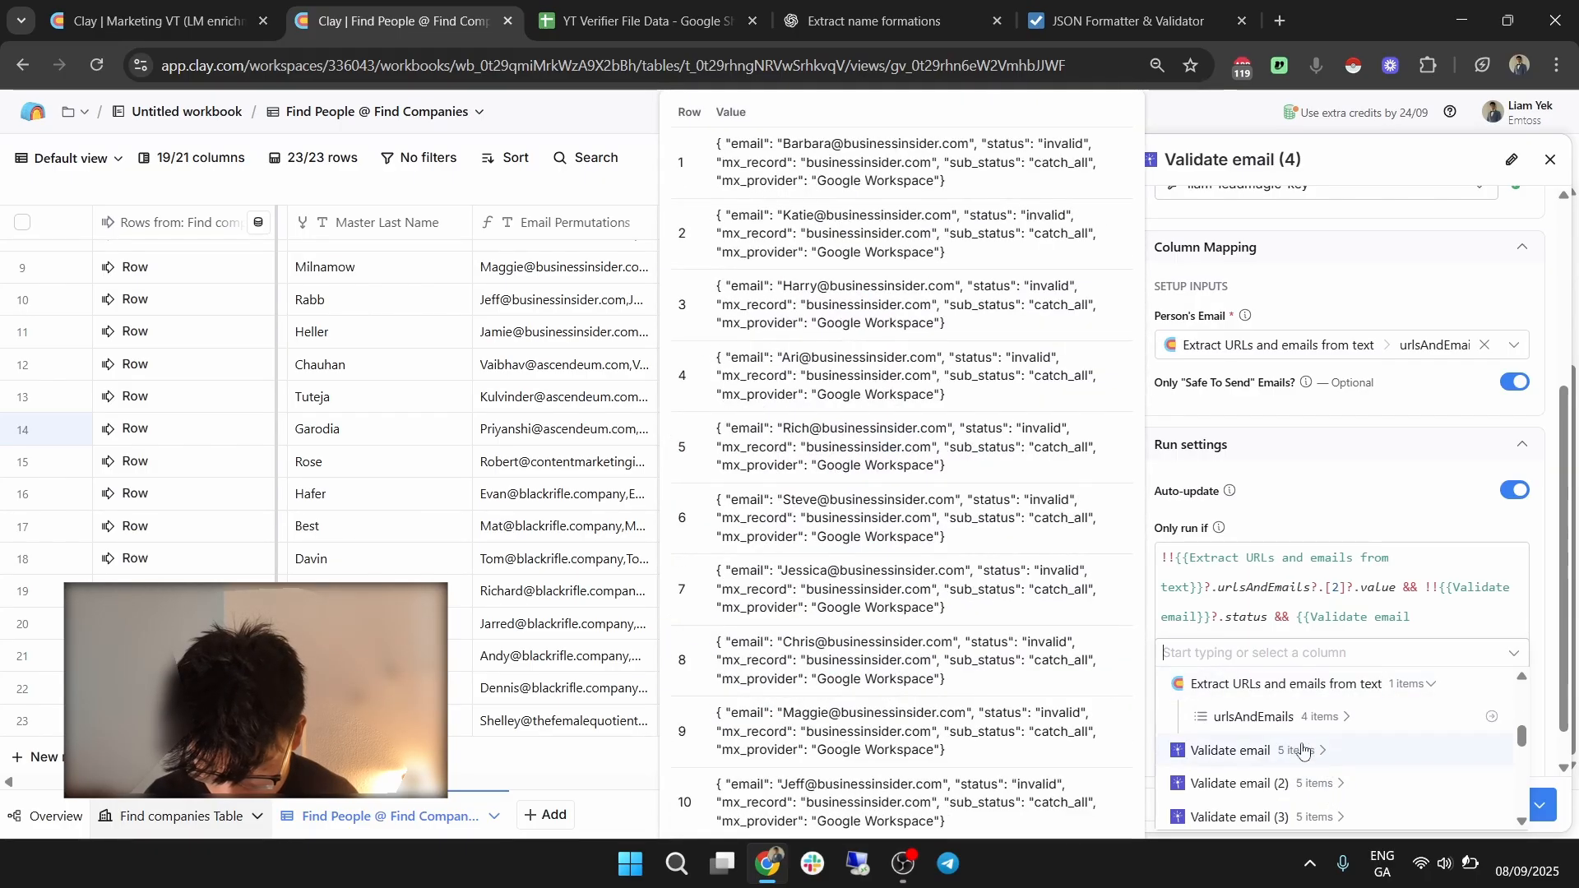
scroll(1328, 757, down, 2)
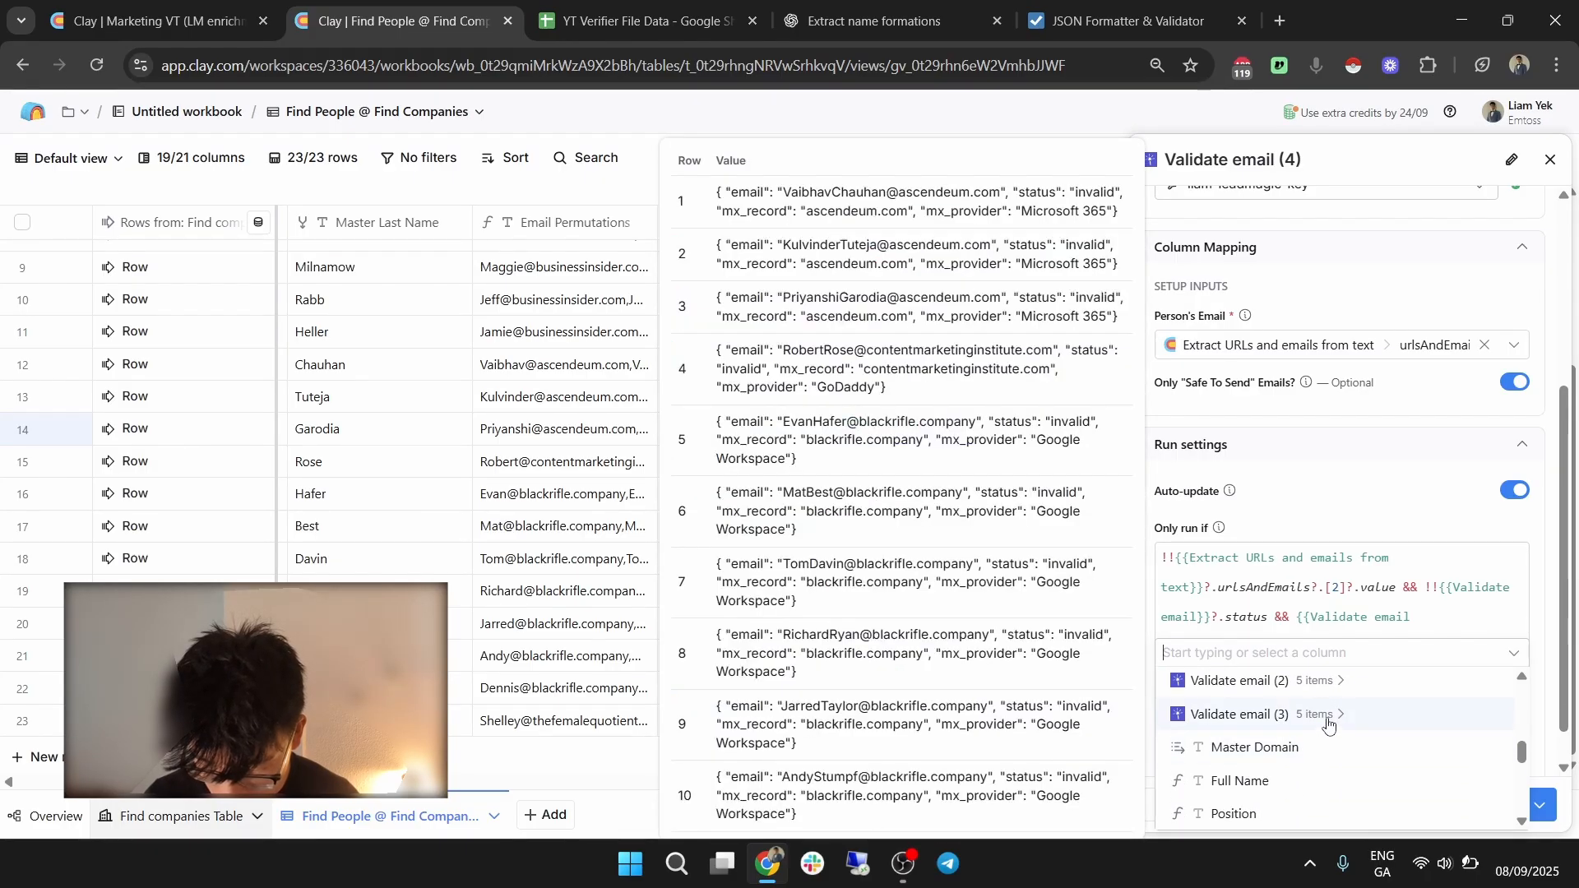
scroll(1328, 723, up, 3)
click(1301, 718)
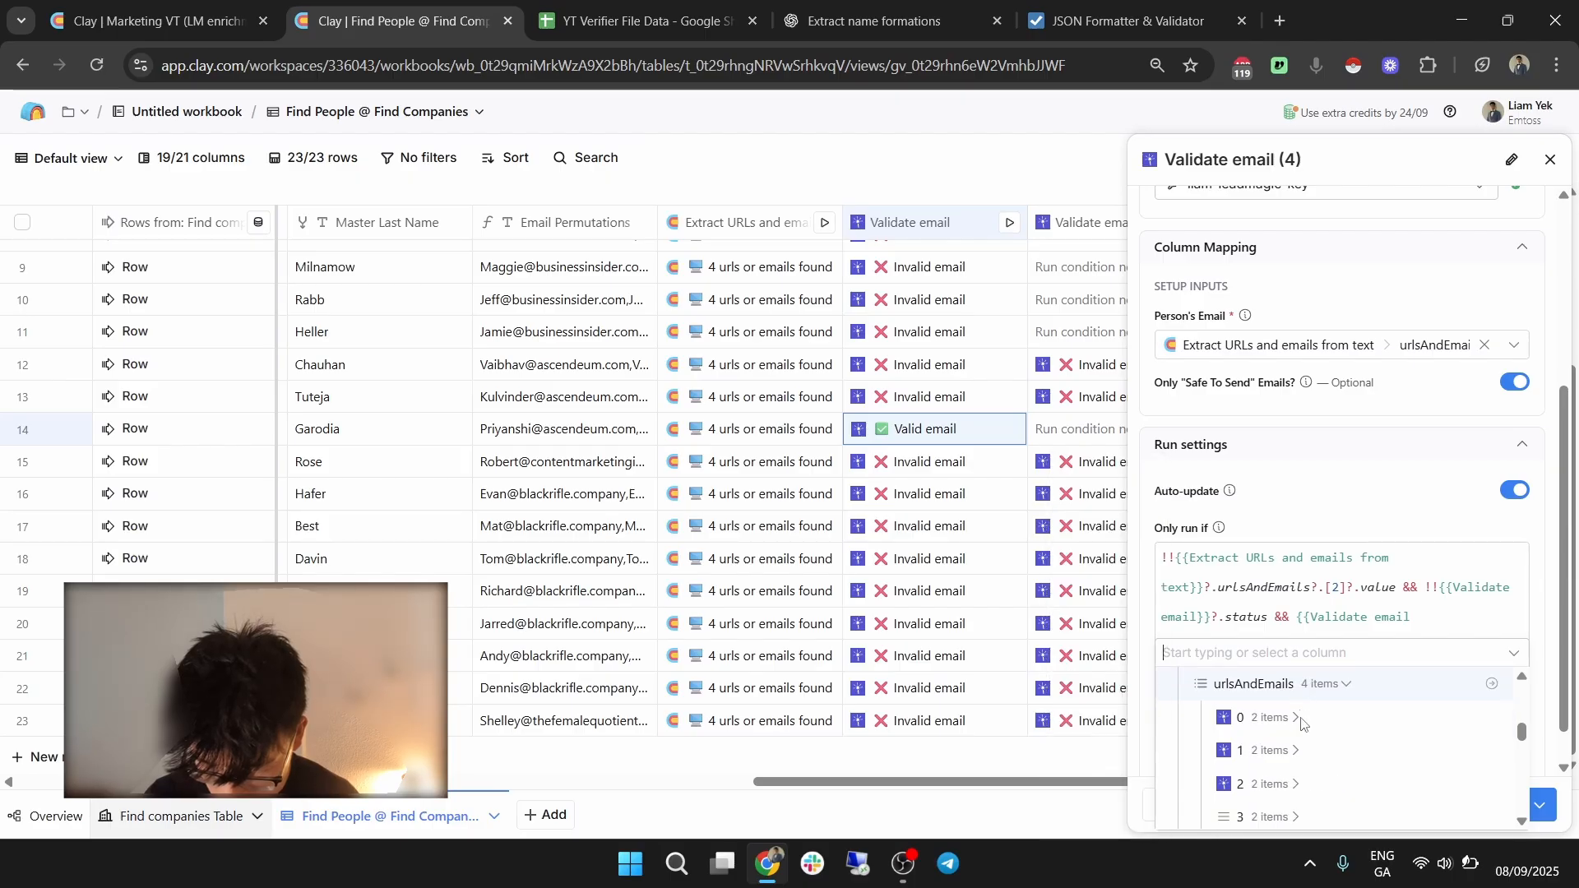
click(1277, 809)
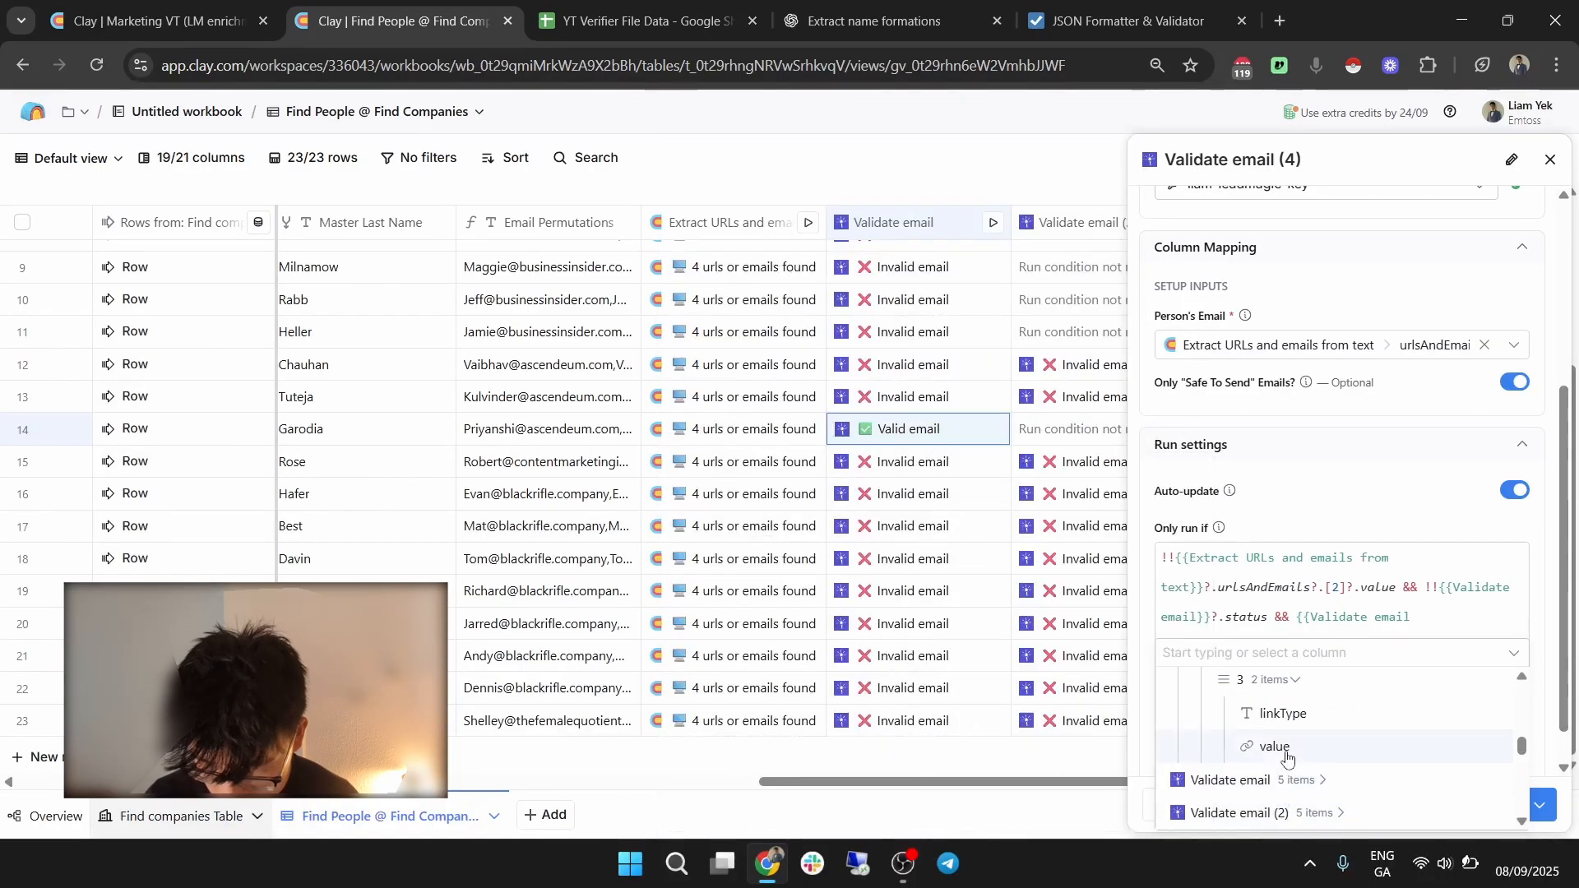
click(1284, 751)
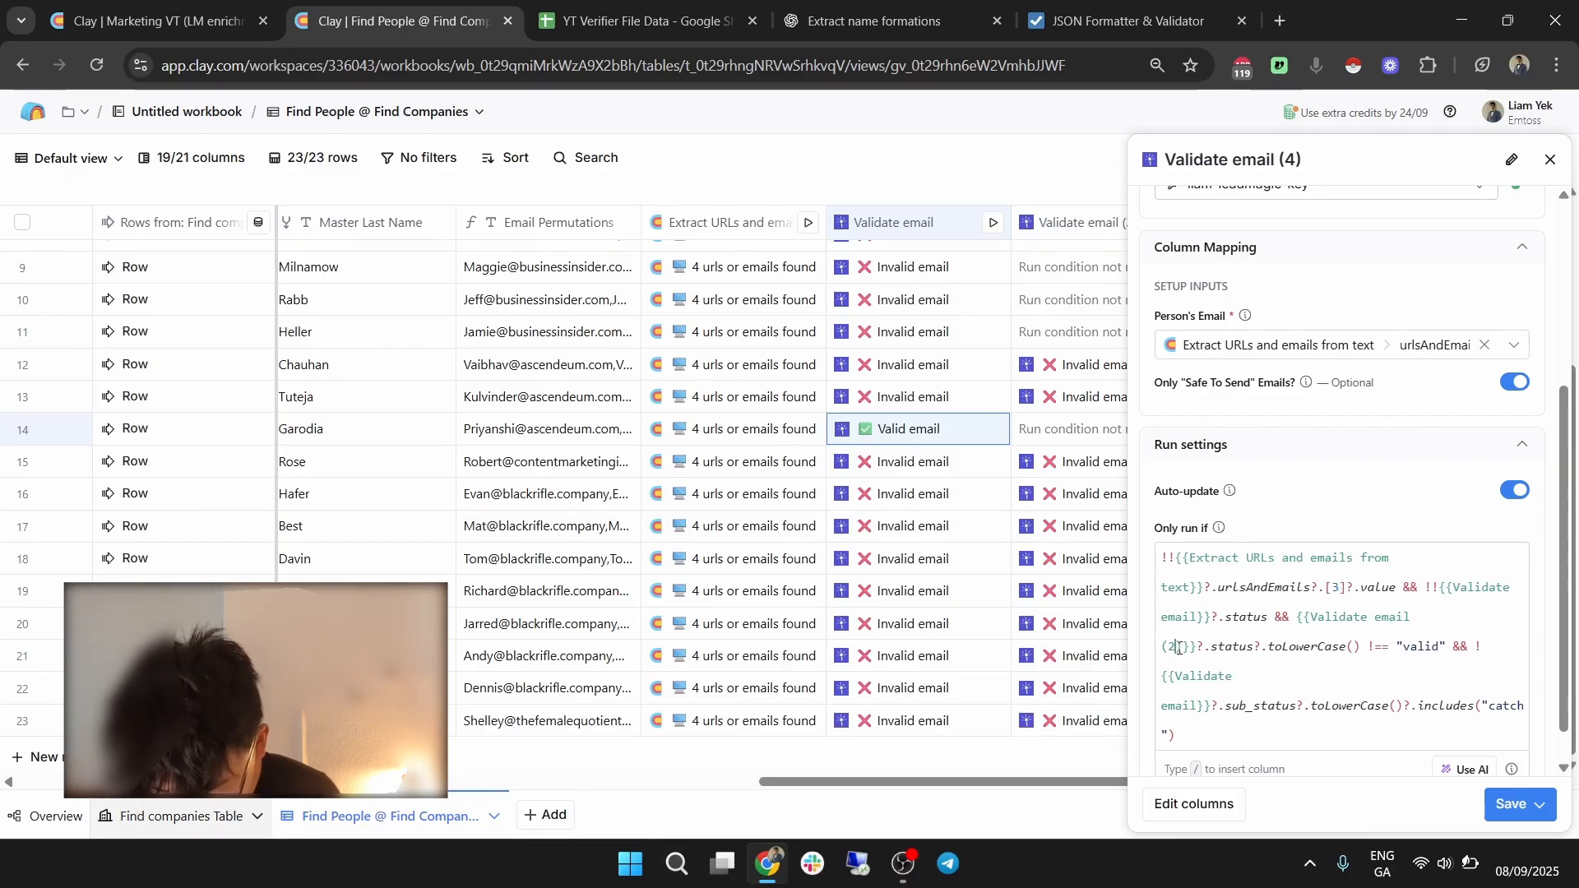
Set the fourth column's run condition to urlsAndEmails index 3 and the Validate email (3) status, and save and run the column.
key(BackSpace)
text(3)
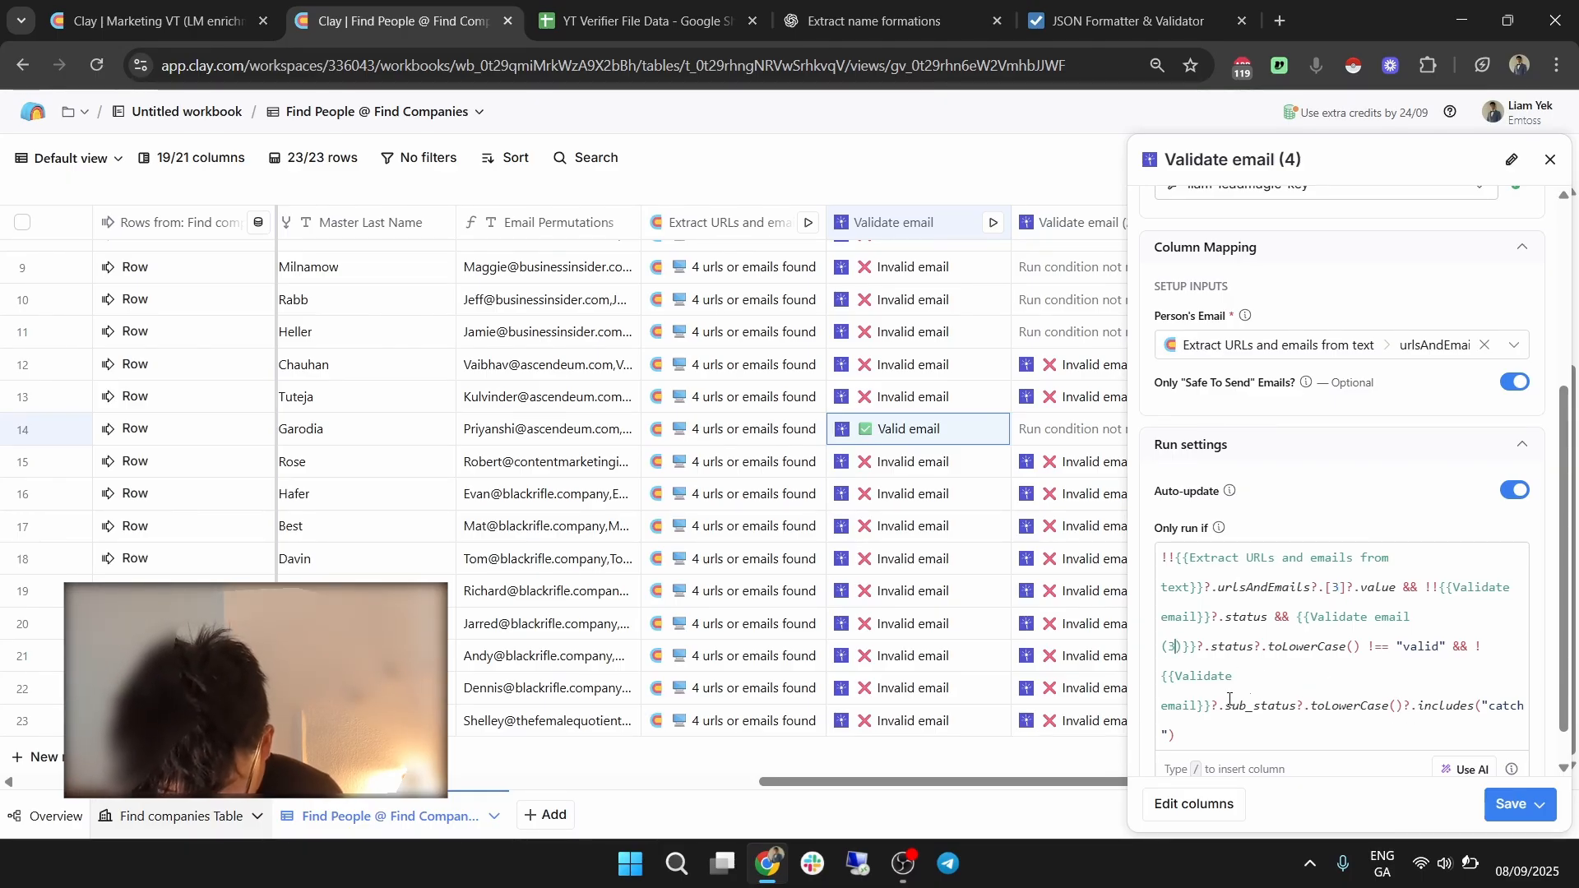
click(1539, 805)
click(1476, 724)
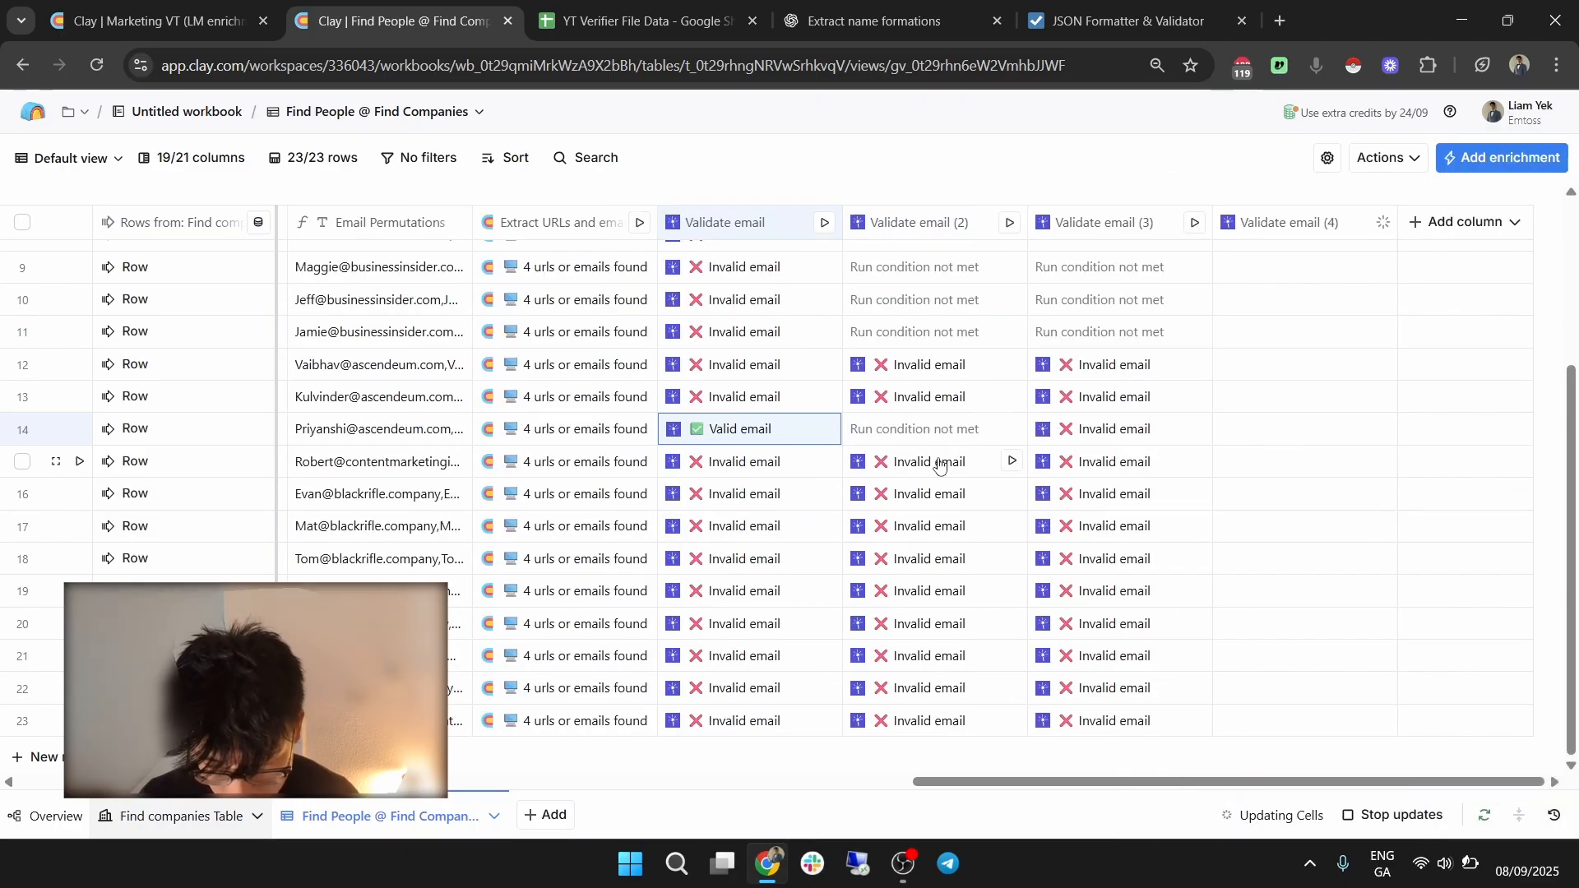
Select the first 80 company rows in the Find companies Table and run their enrichments.
click(193, 816)
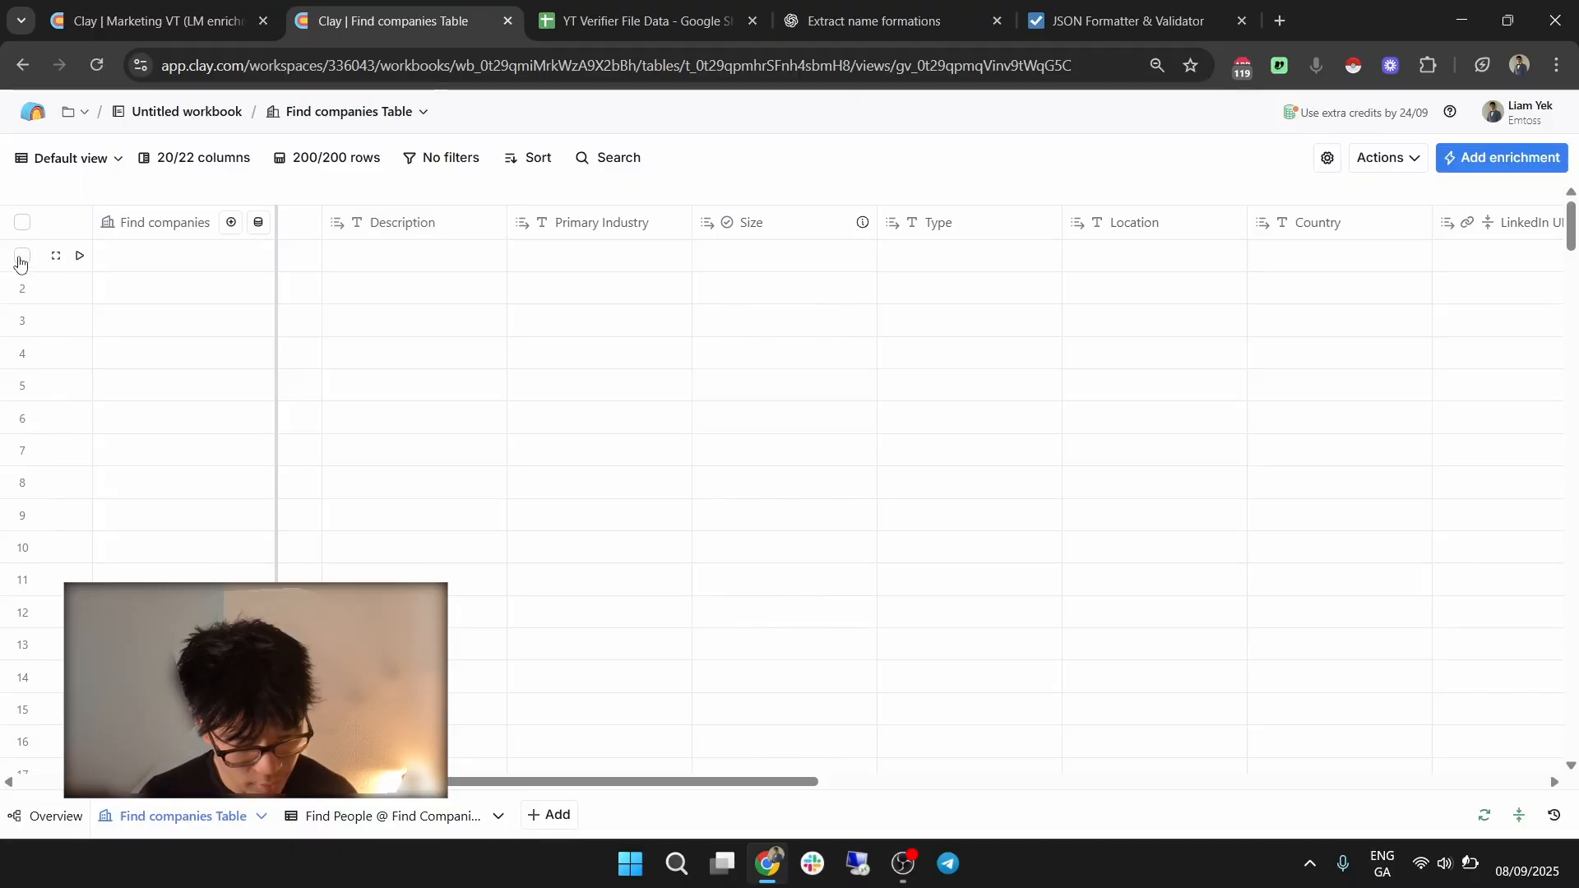
click(20, 258)
drag(1575, 249, 1575, 445)
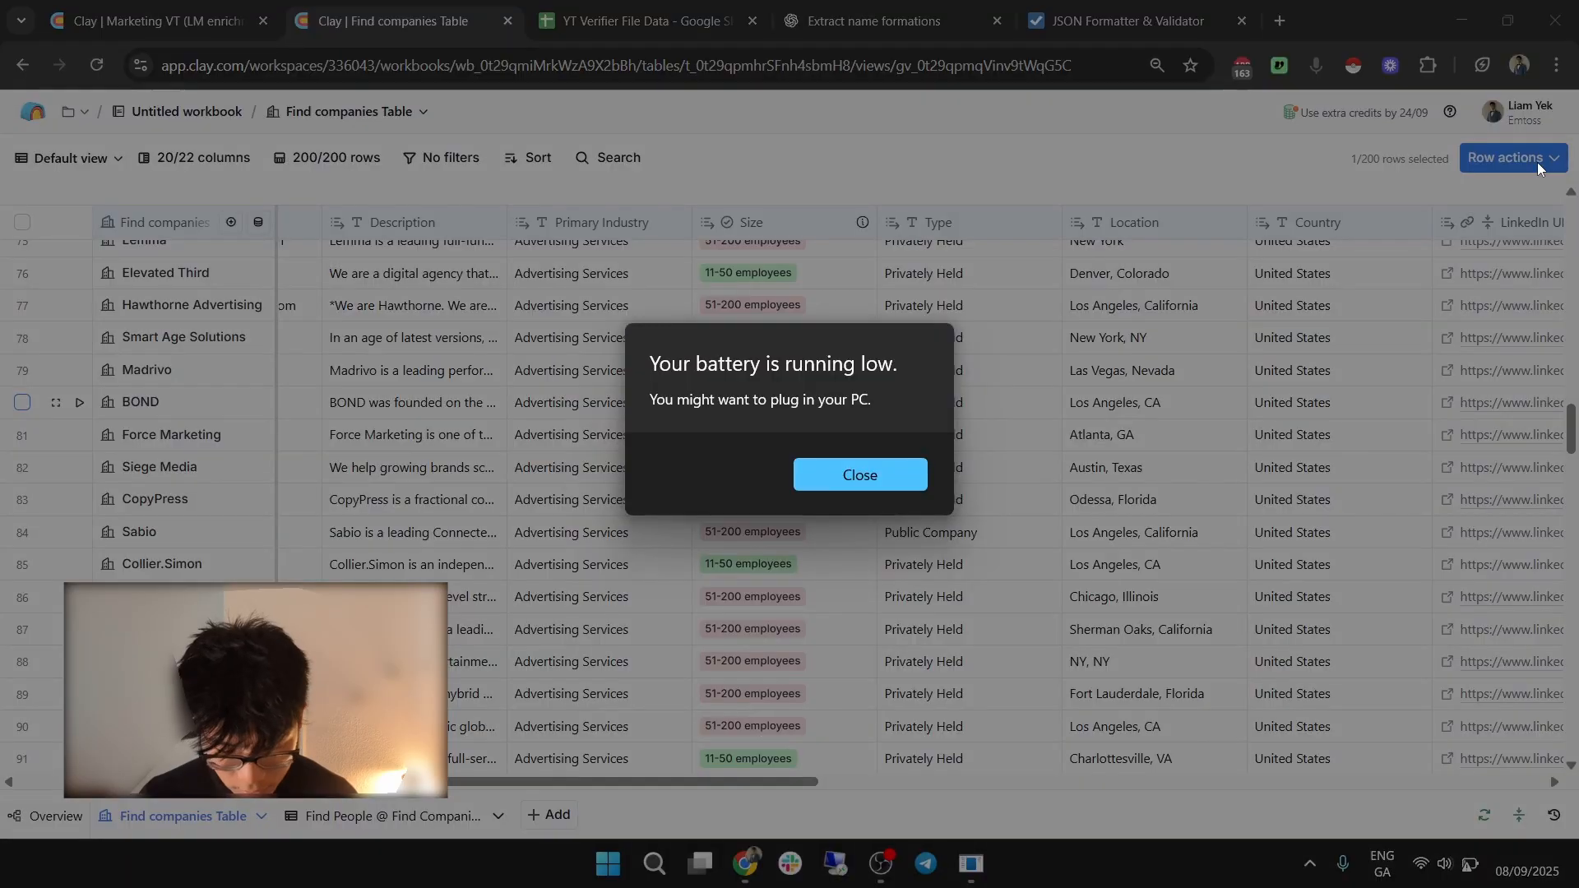
click(857, 475)
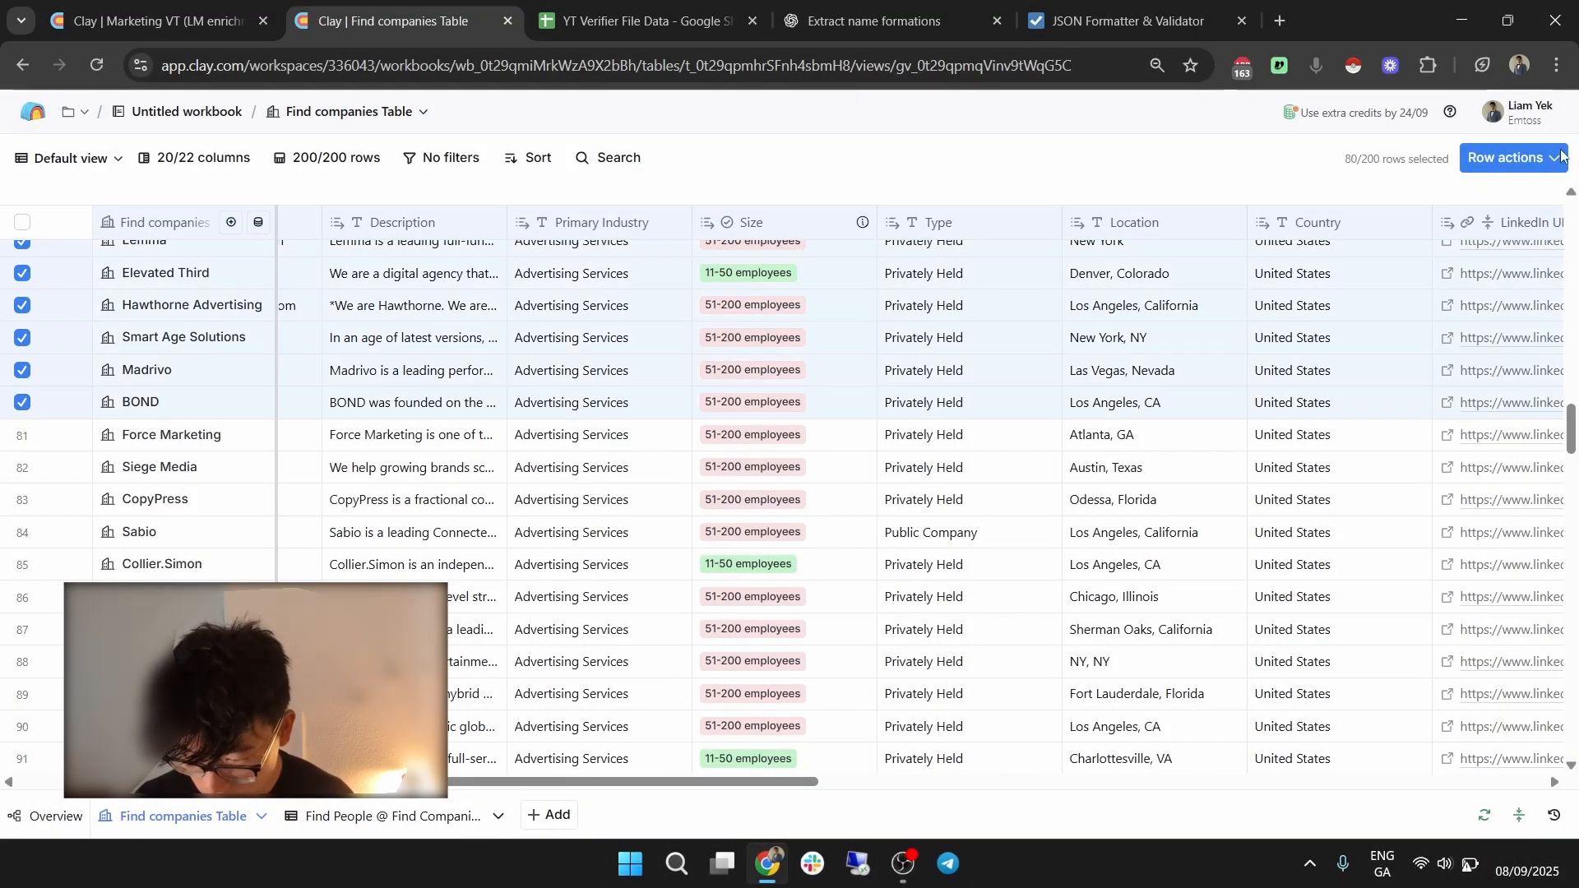
click(1490, 162)
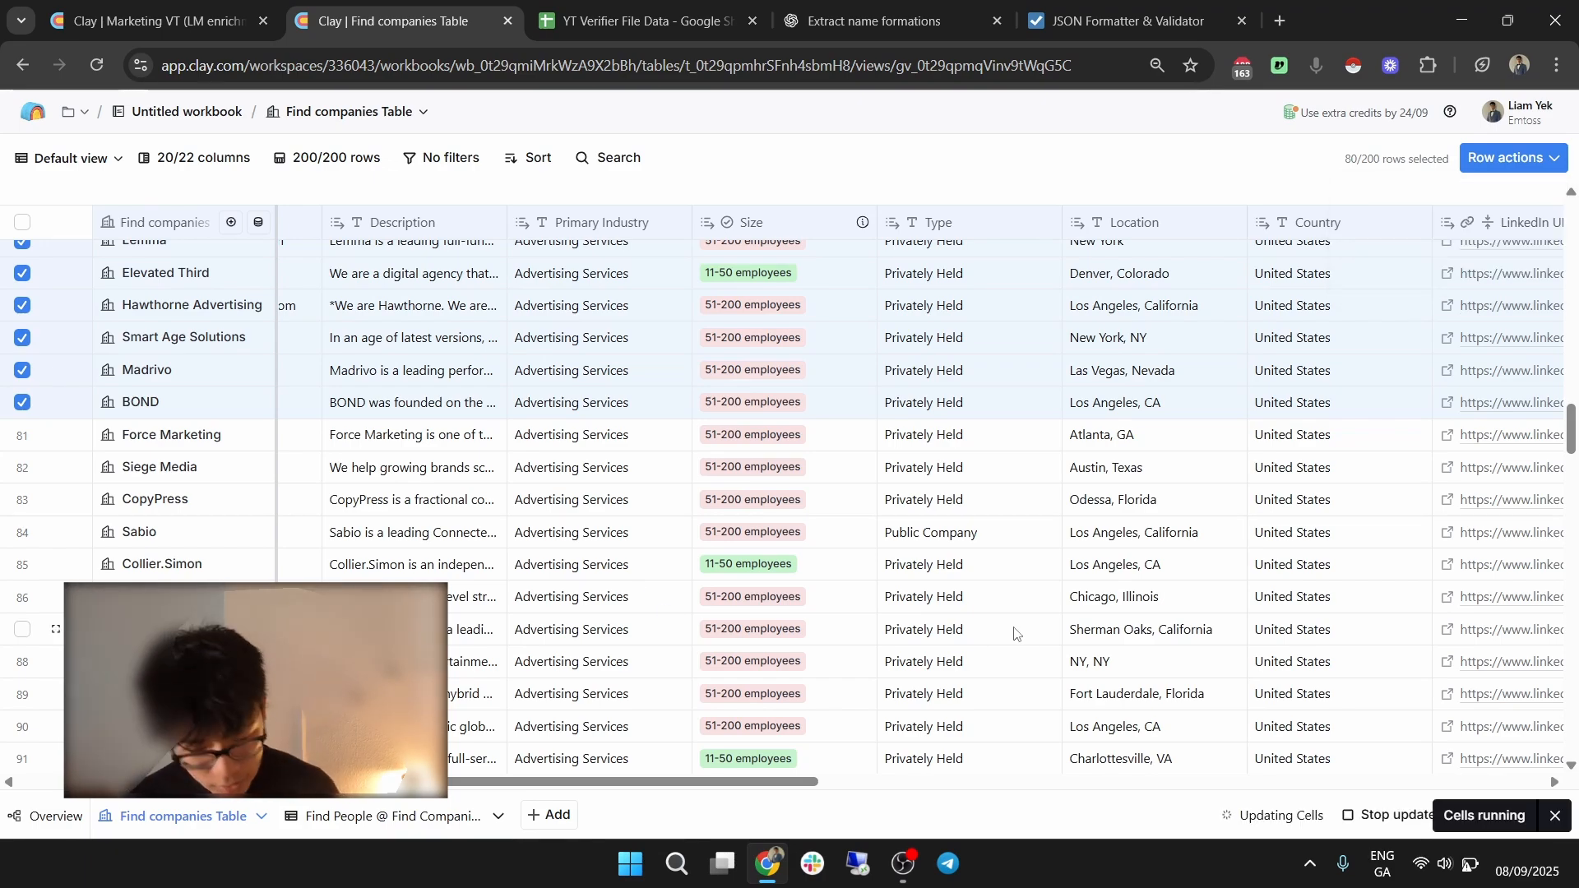
Review the four validation columns across the Find People @ Find Companies rows, and return to the Find companies Table.
click(385, 817)
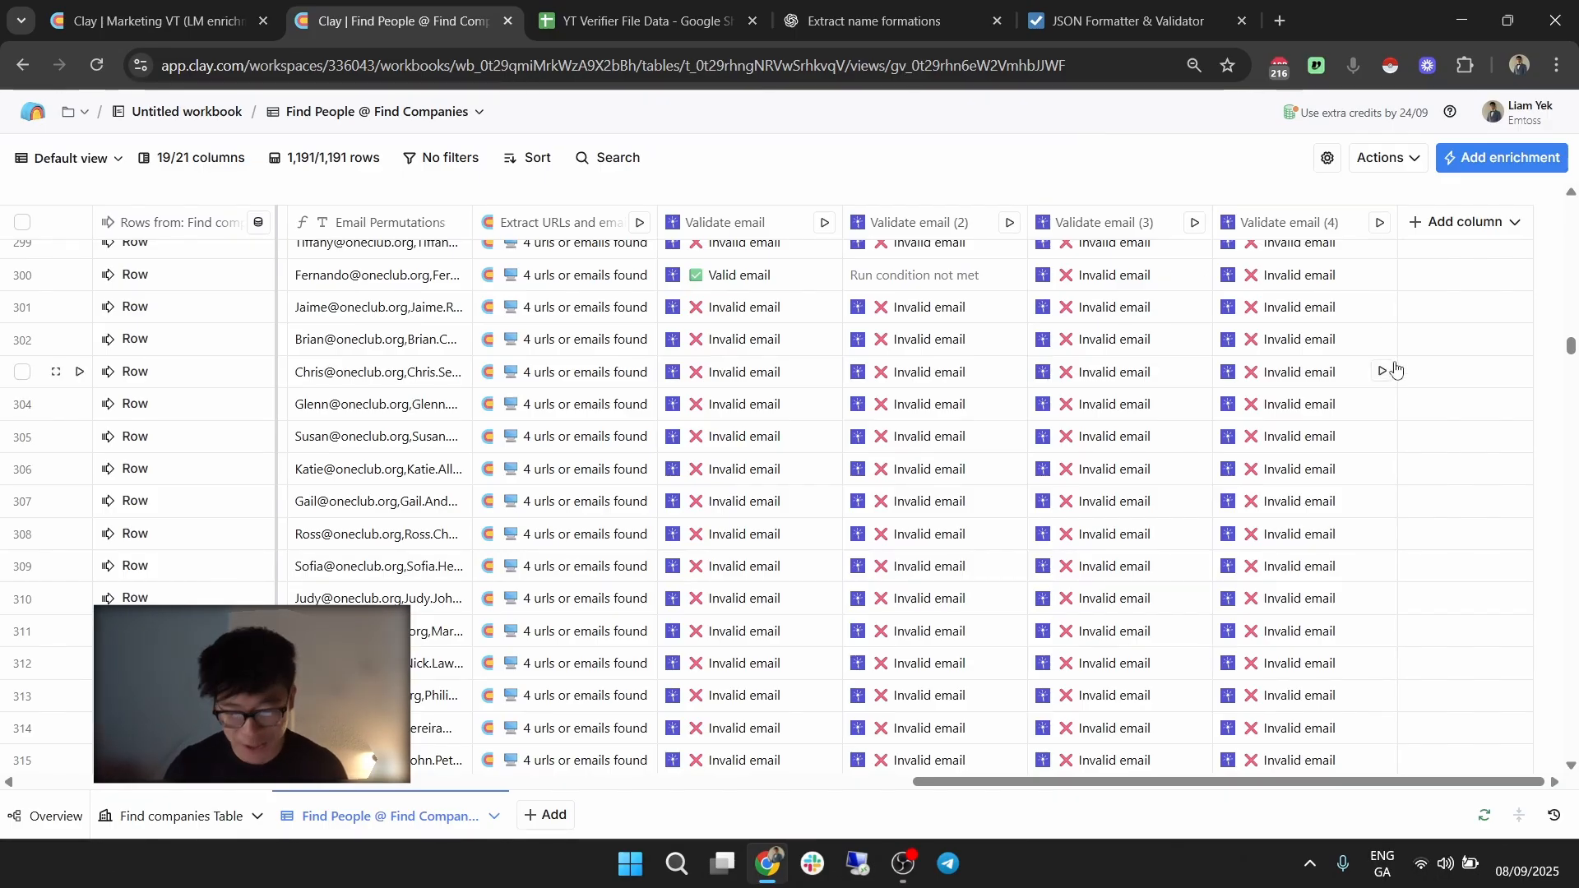
scroll(1517, 354, down, 6)
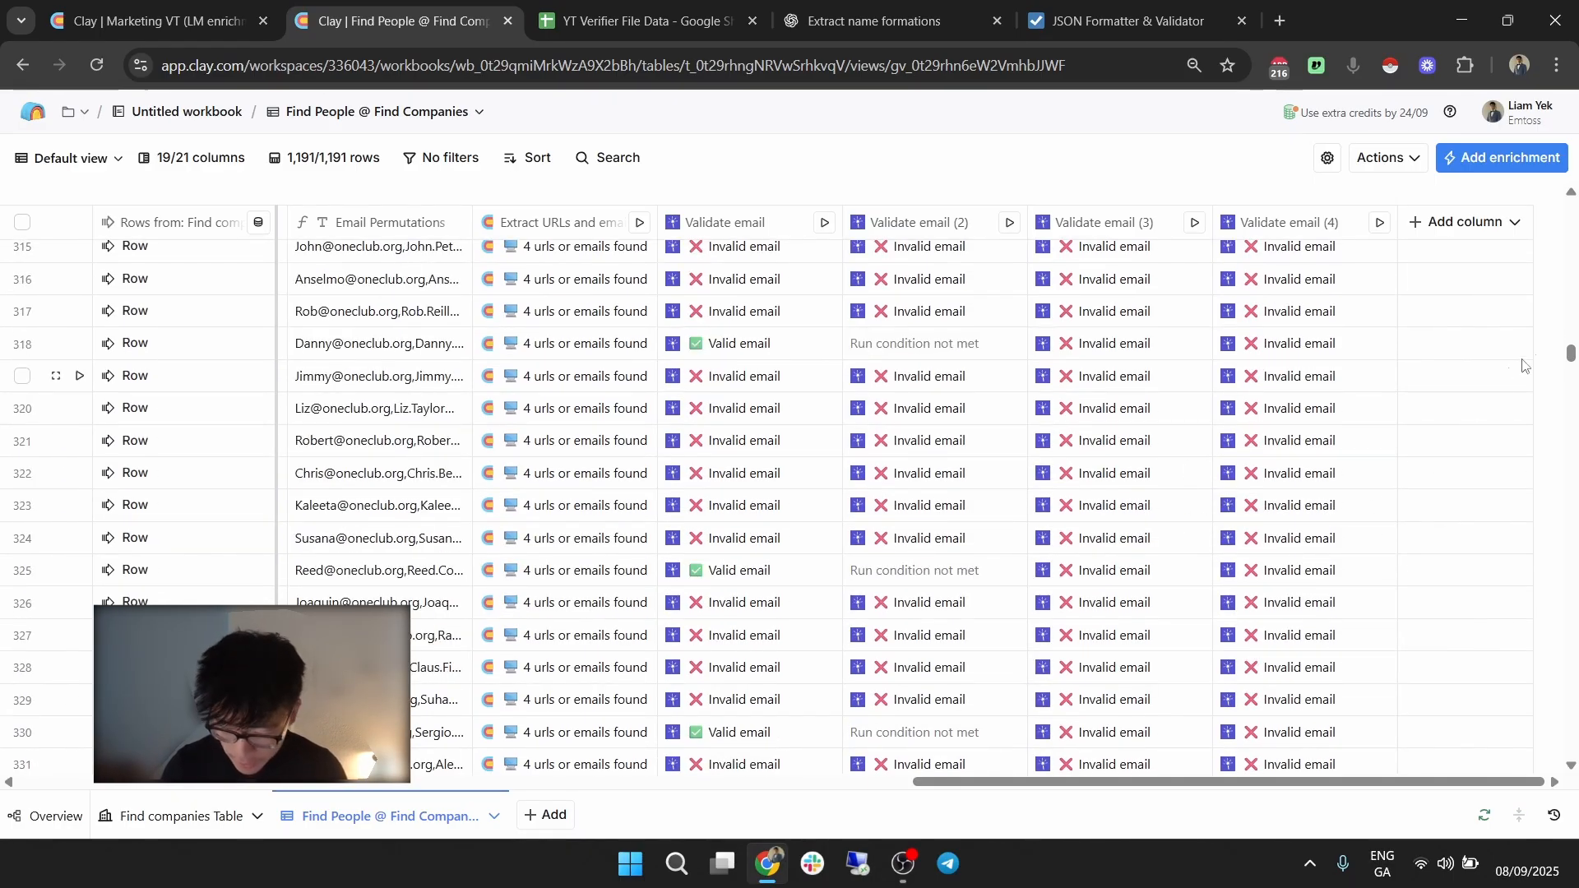
drag(1568, 355, 1569, 205)
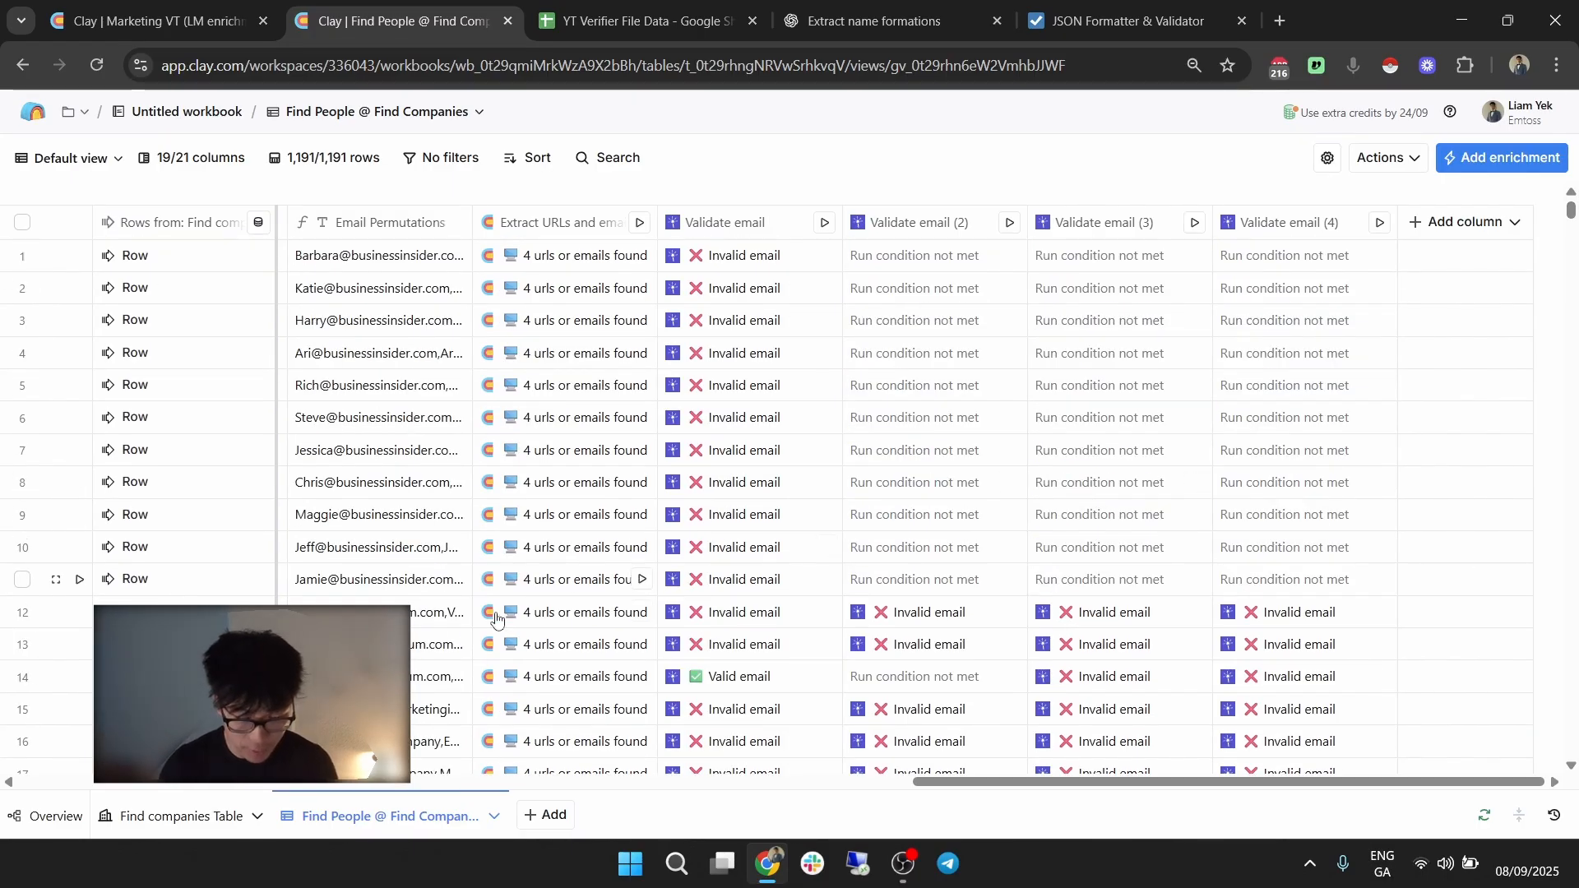
click(168, 832)
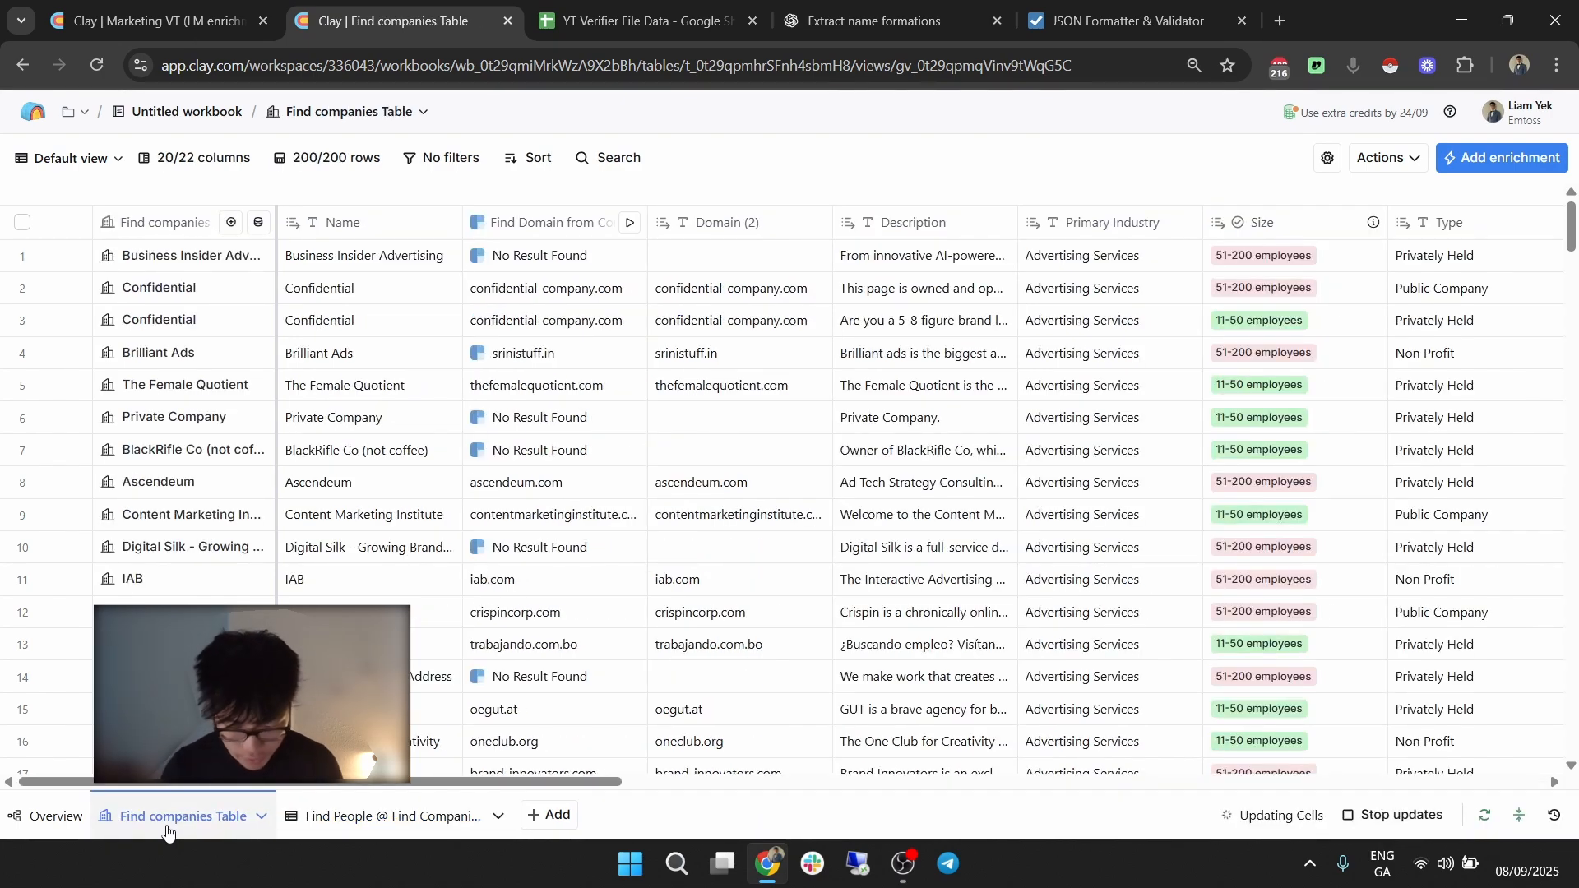
Review the Master Domain and URL validity columns in the Find companies Table, and return to the Find People @ Find Companies table.
drag(551, 782, 1241, 740)
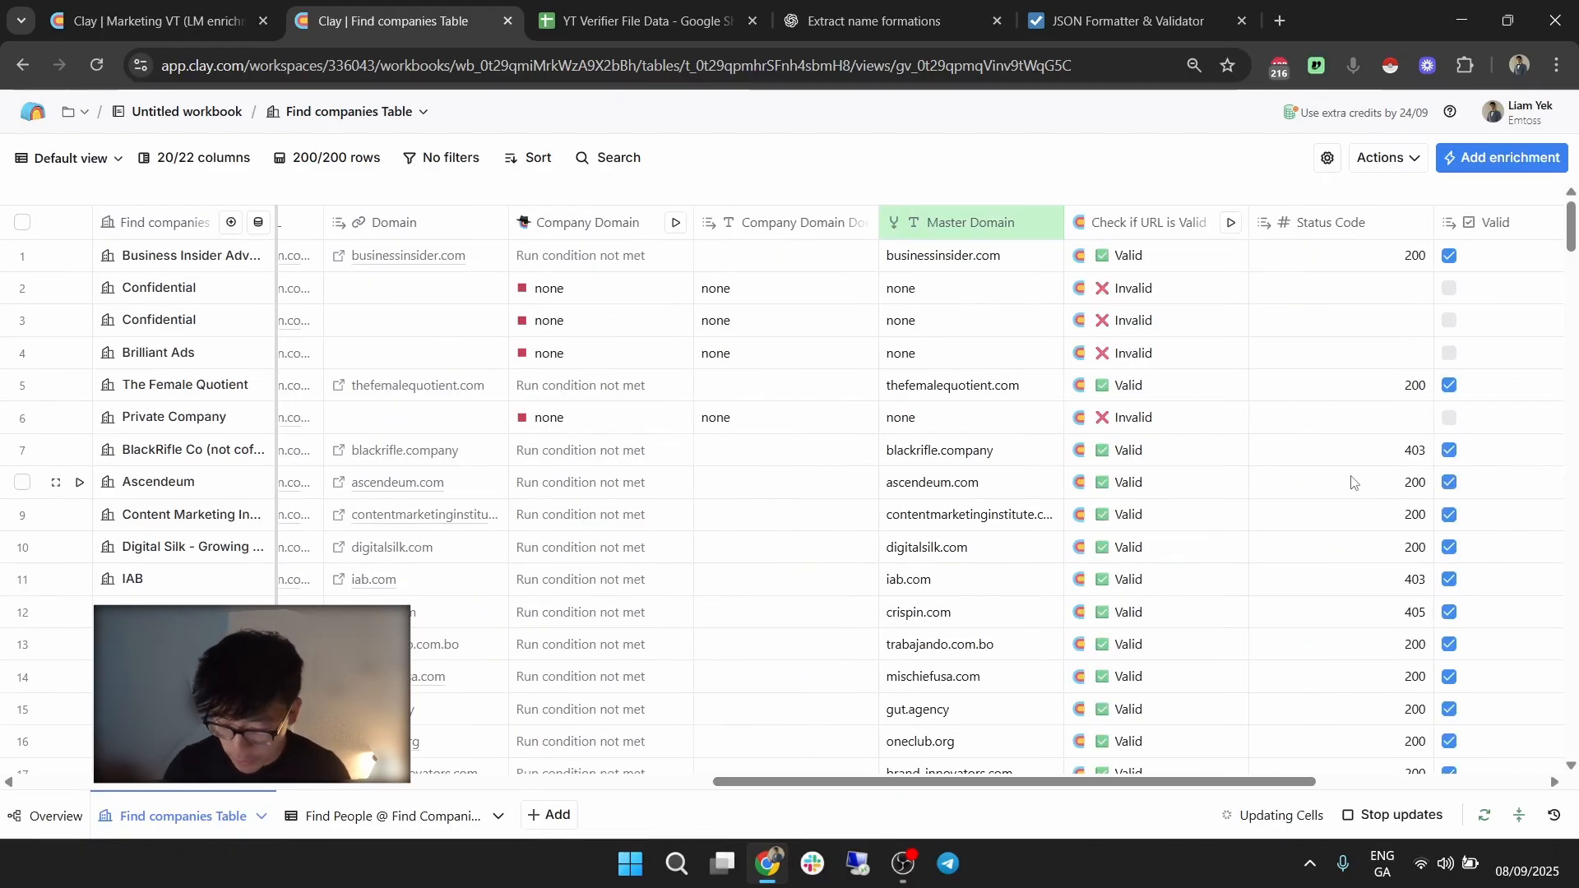
scroll(1355, 482, down, 3)
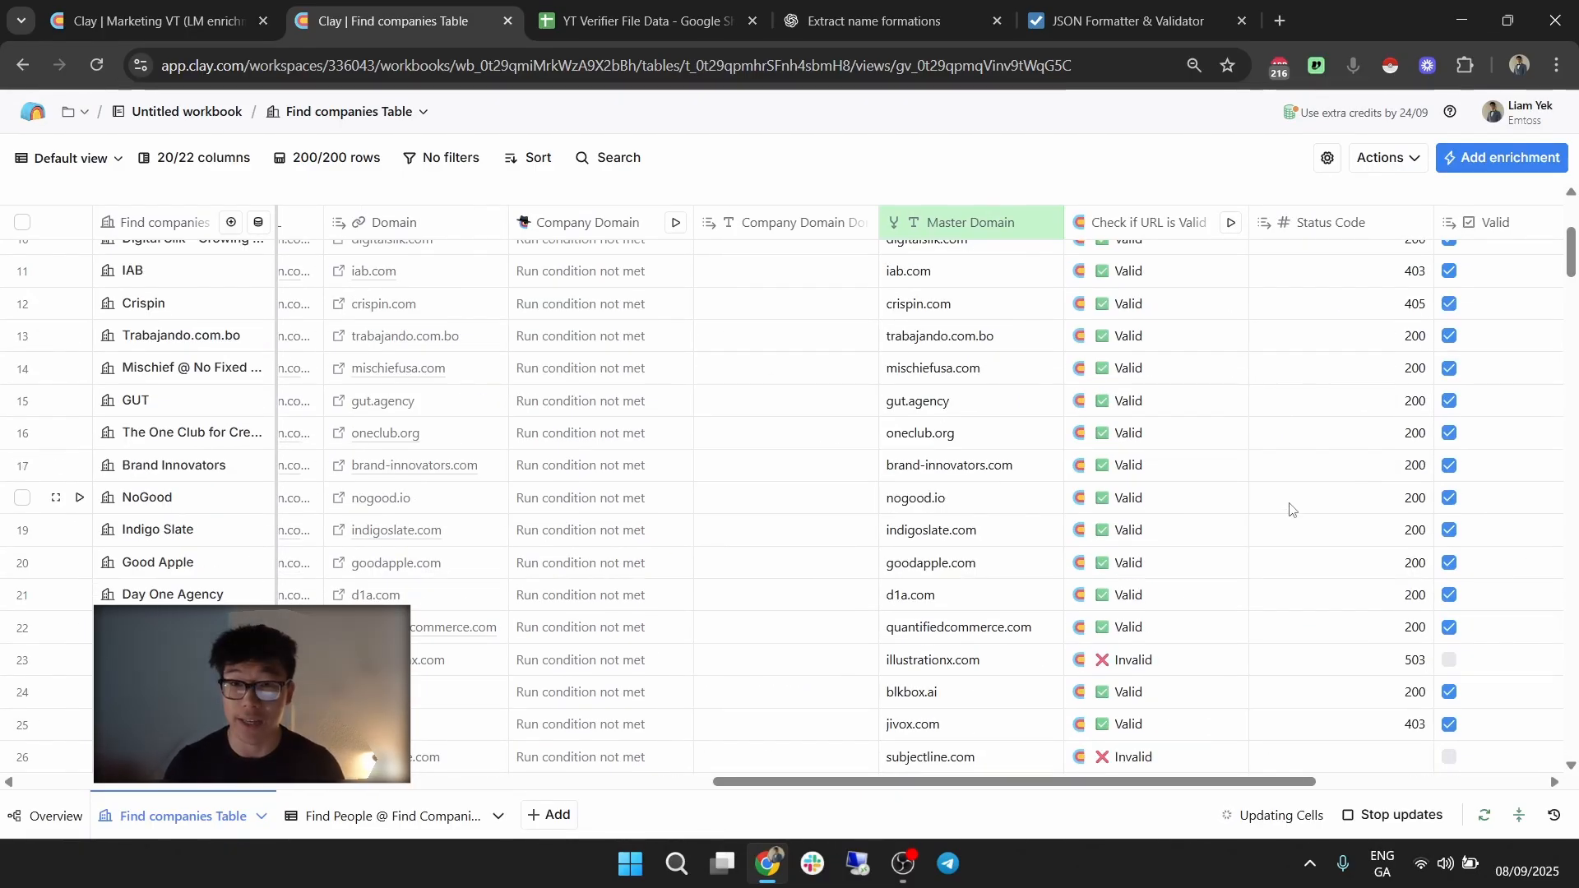
click(370, 810)
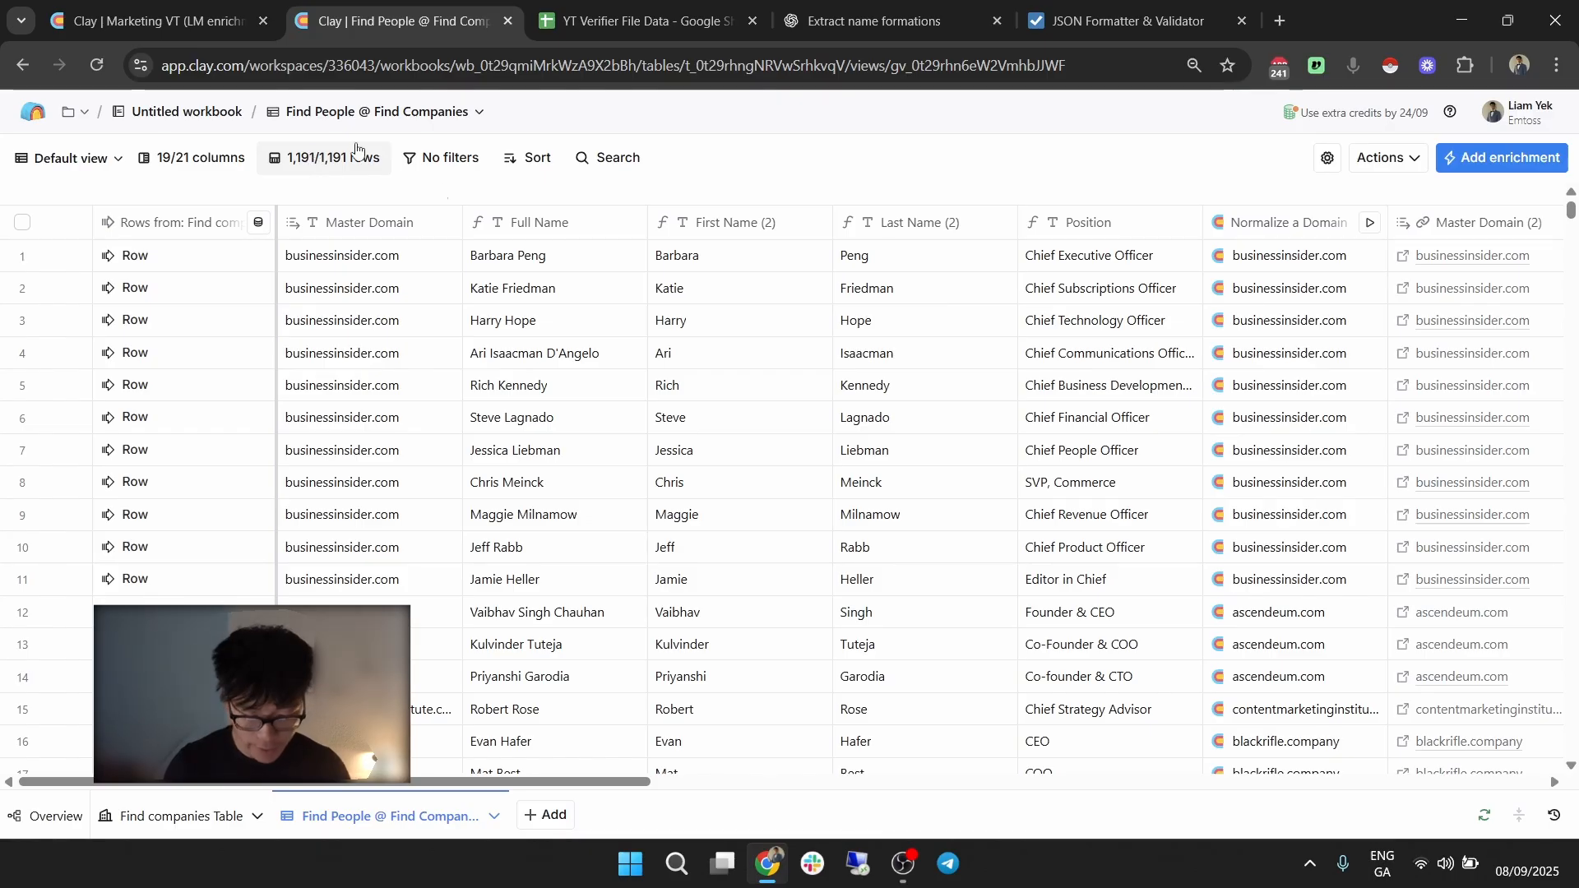
Examine the four Validate email columns across roughly the first 110 people rows, comparing each row's statuses and unmet run conditions.
drag(648, 783, 1421, 727)
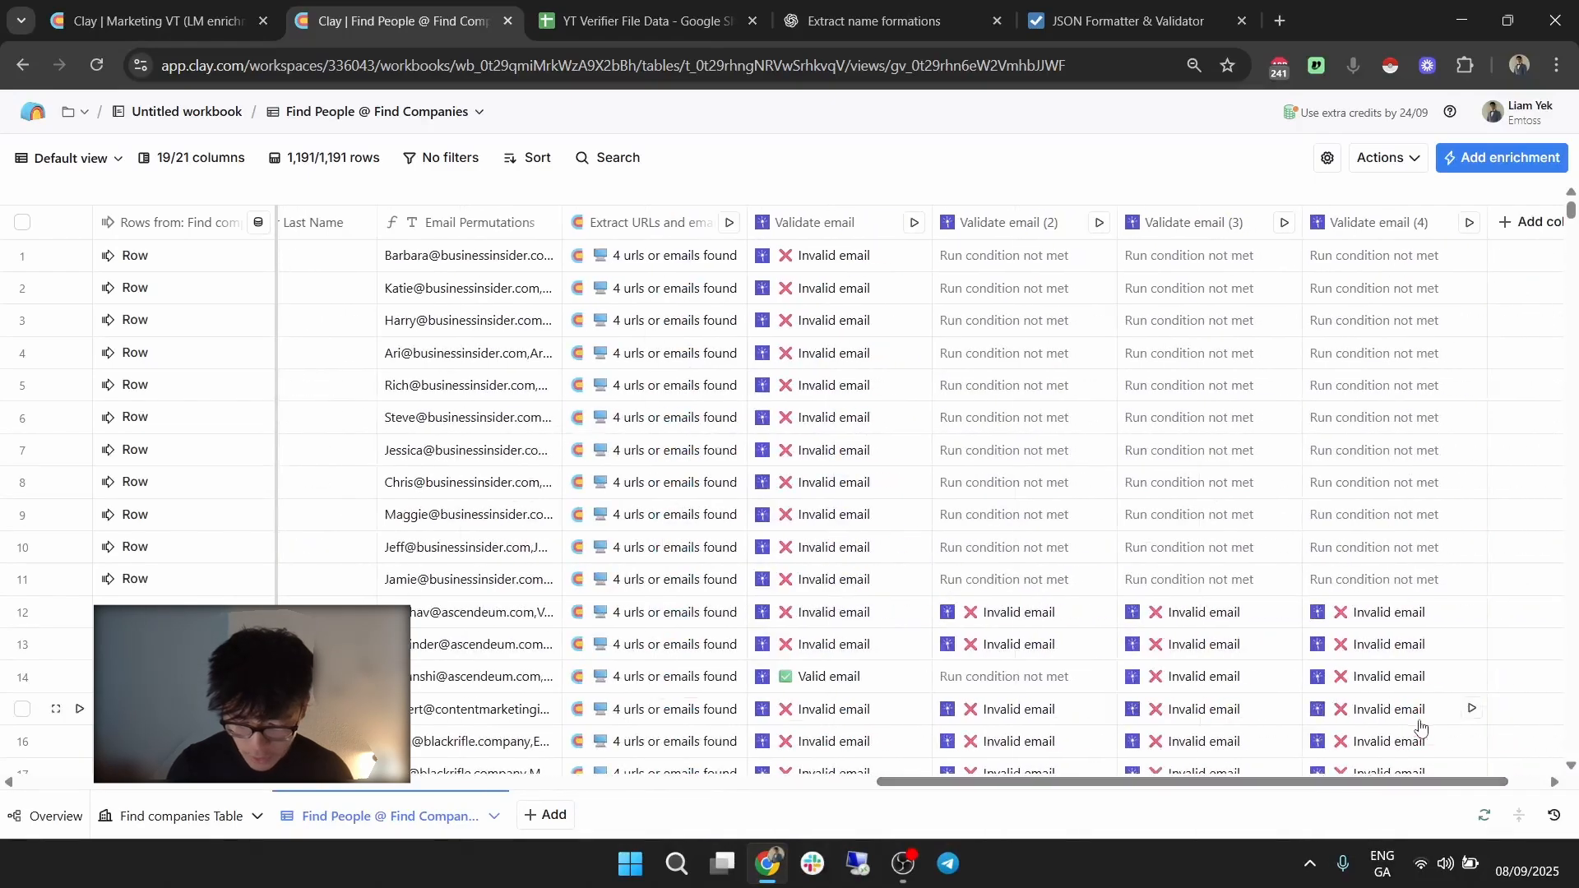
scroll(1513, 289, down, 15)
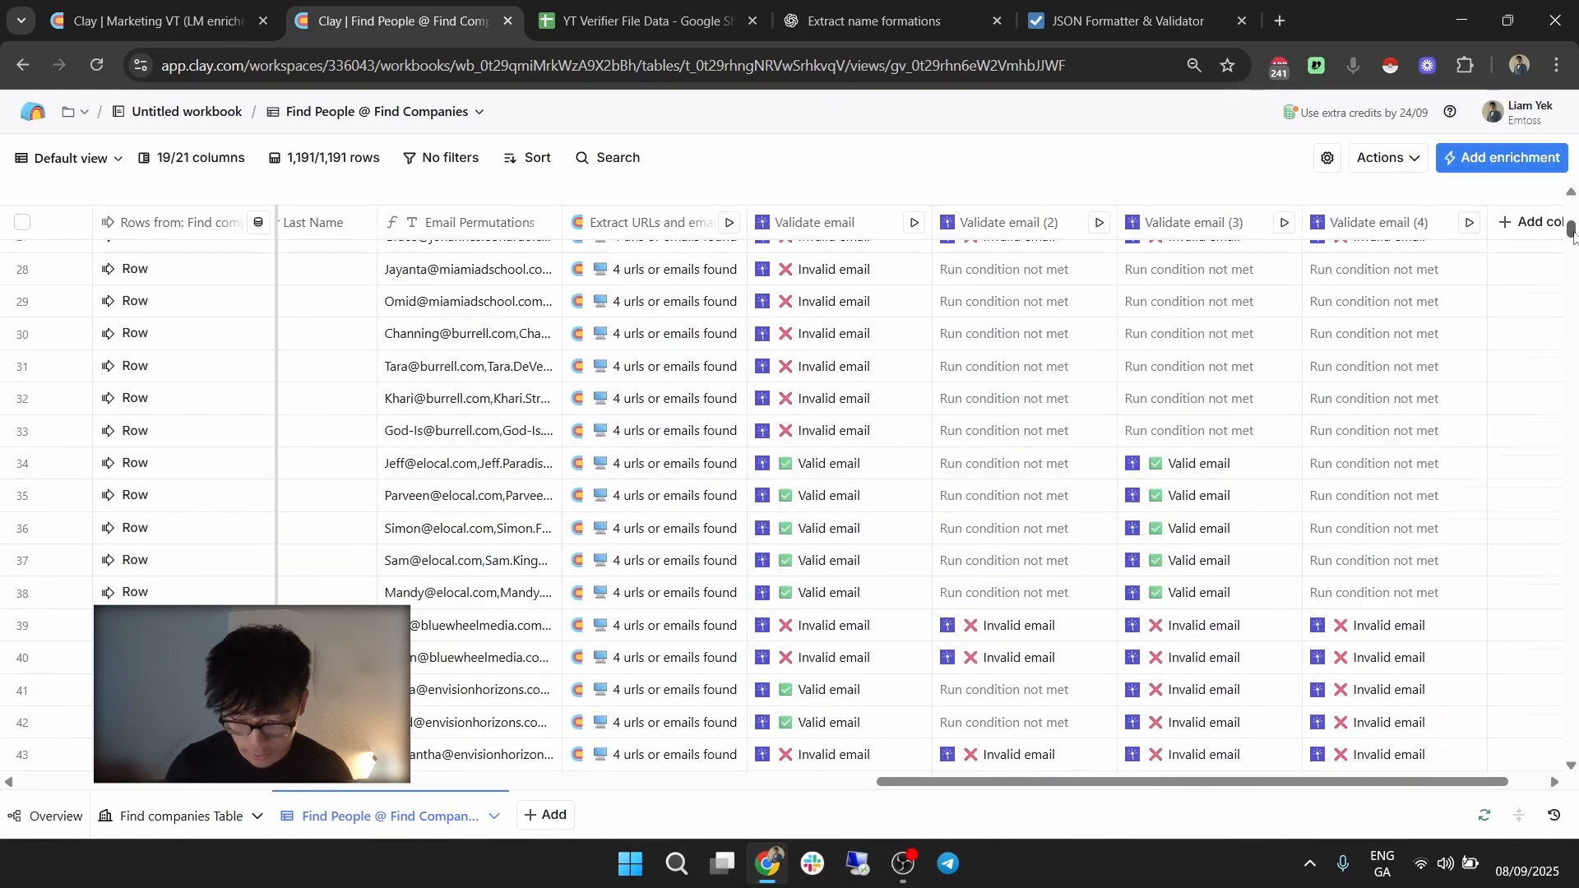
scroll(840, 385, up, 3)
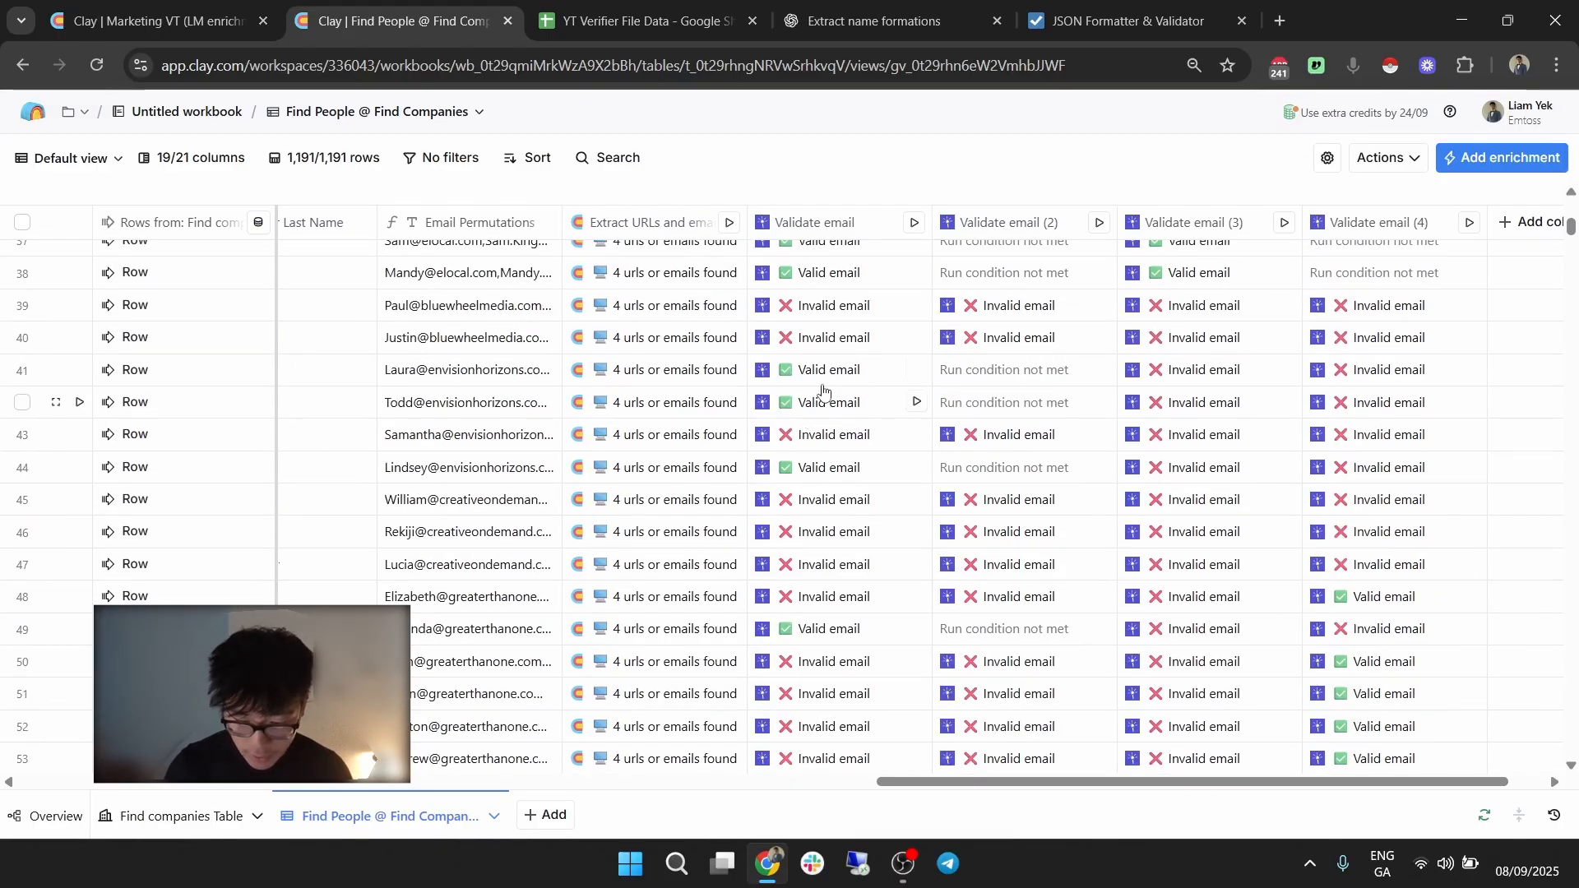
scroll(851, 413, up, 2)
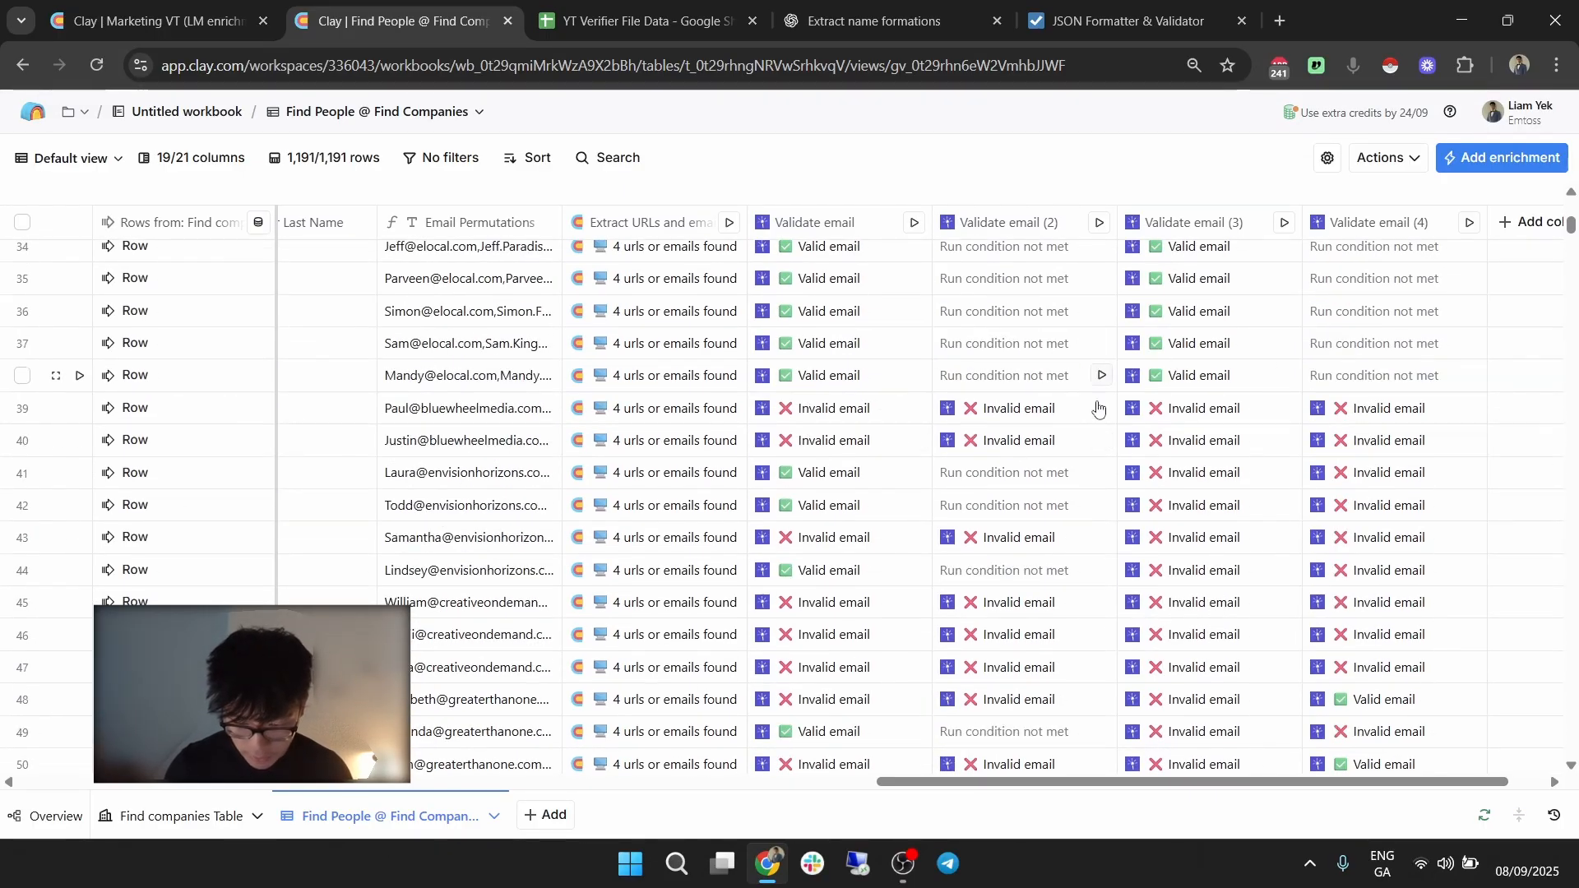
scroll(995, 370, down, 3)
scroll(1069, 403, up, 6)
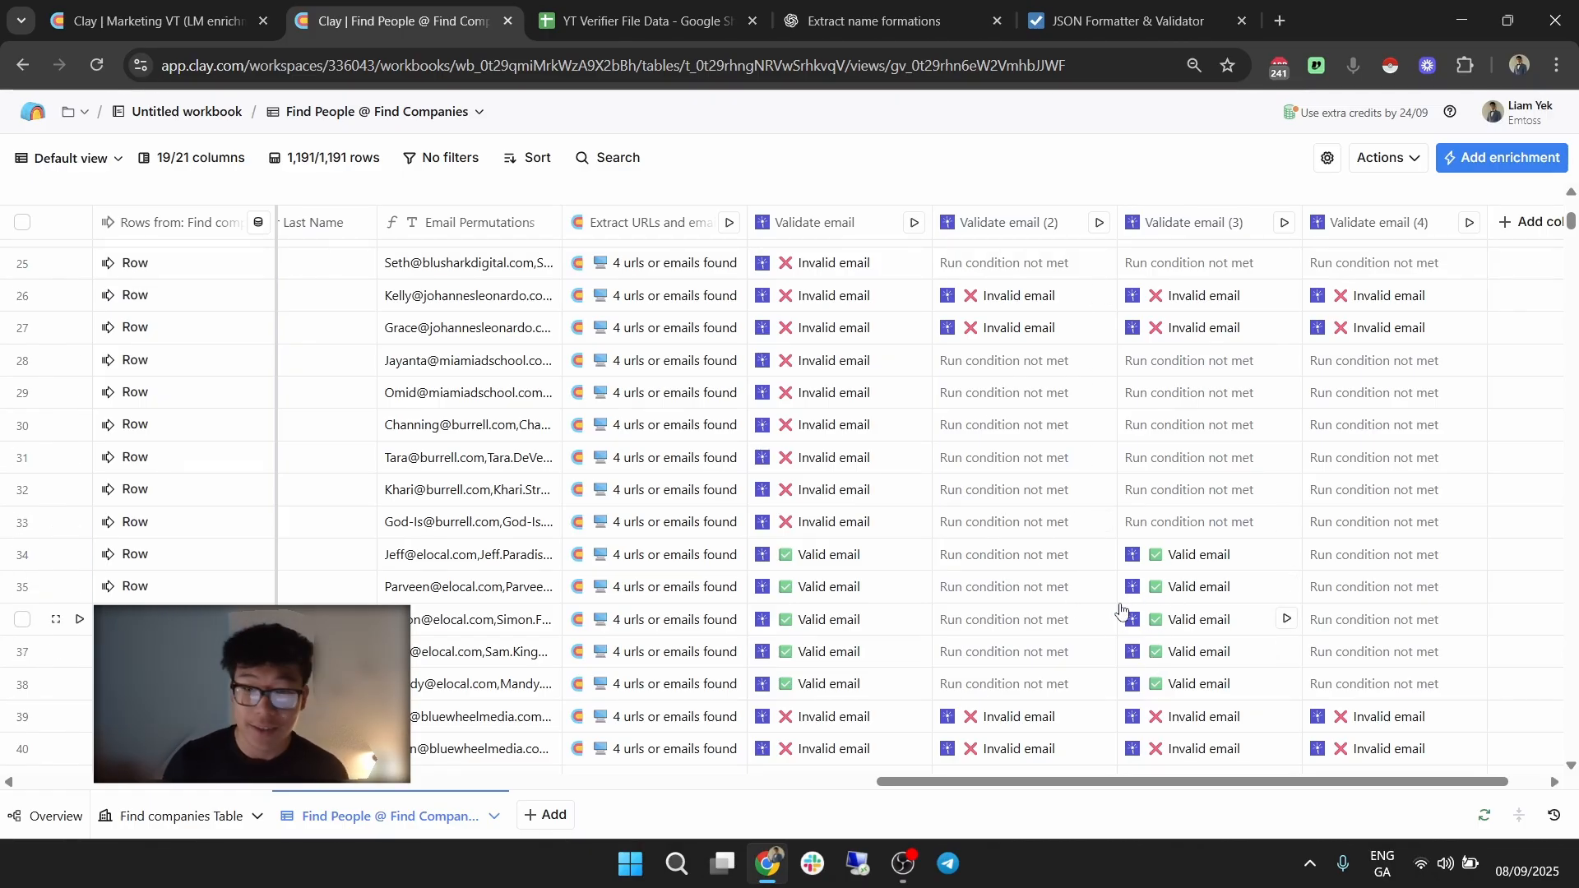
scroll(1121, 609, down, 10)
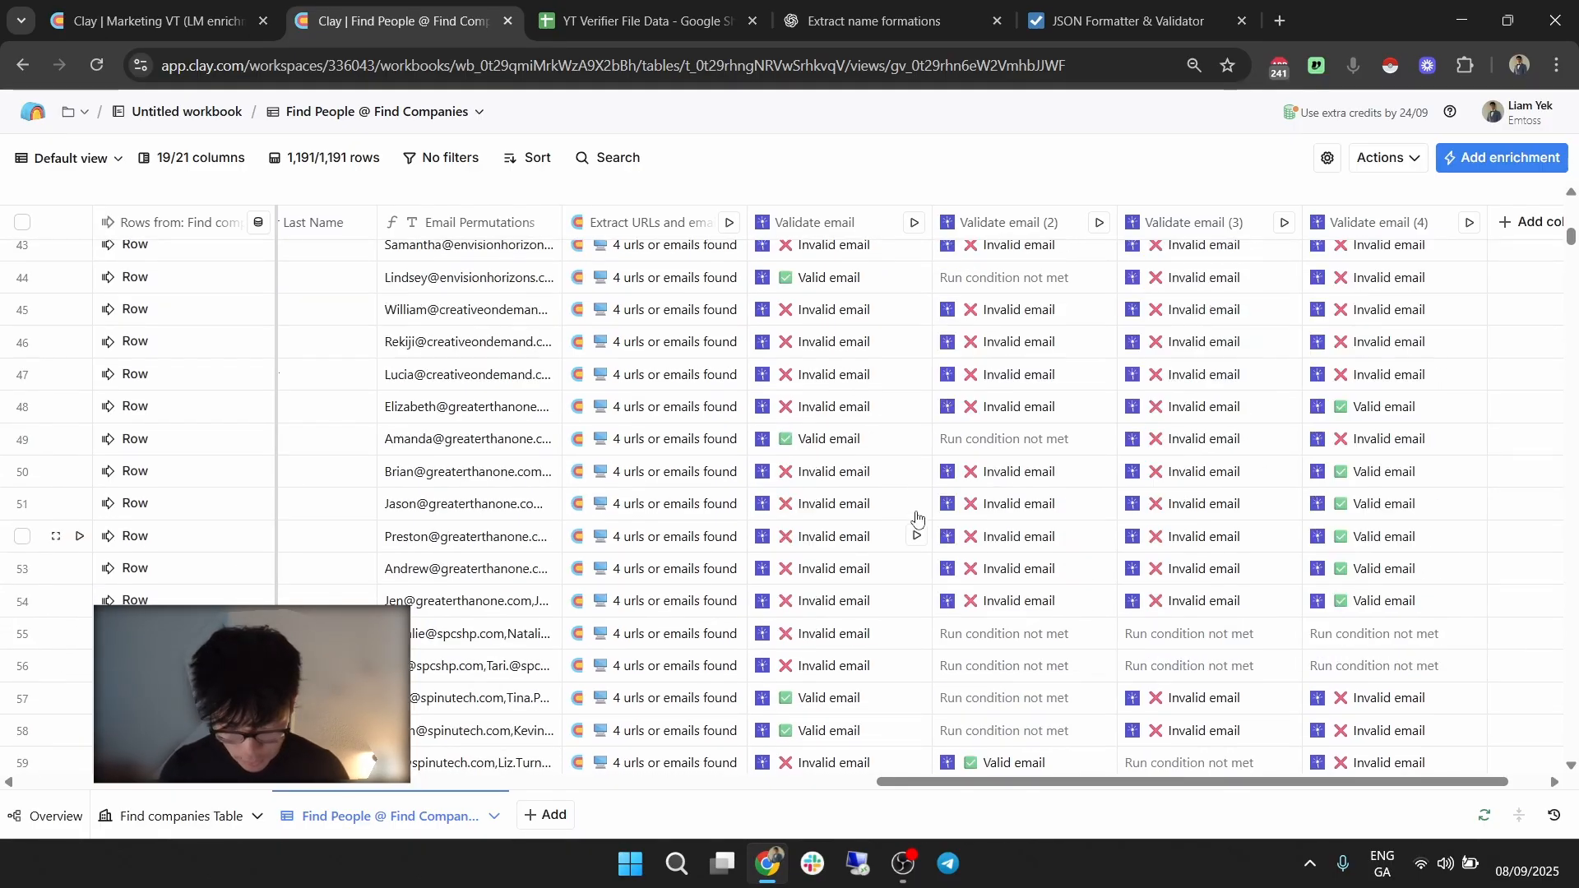
scroll(925, 506, down, 8)
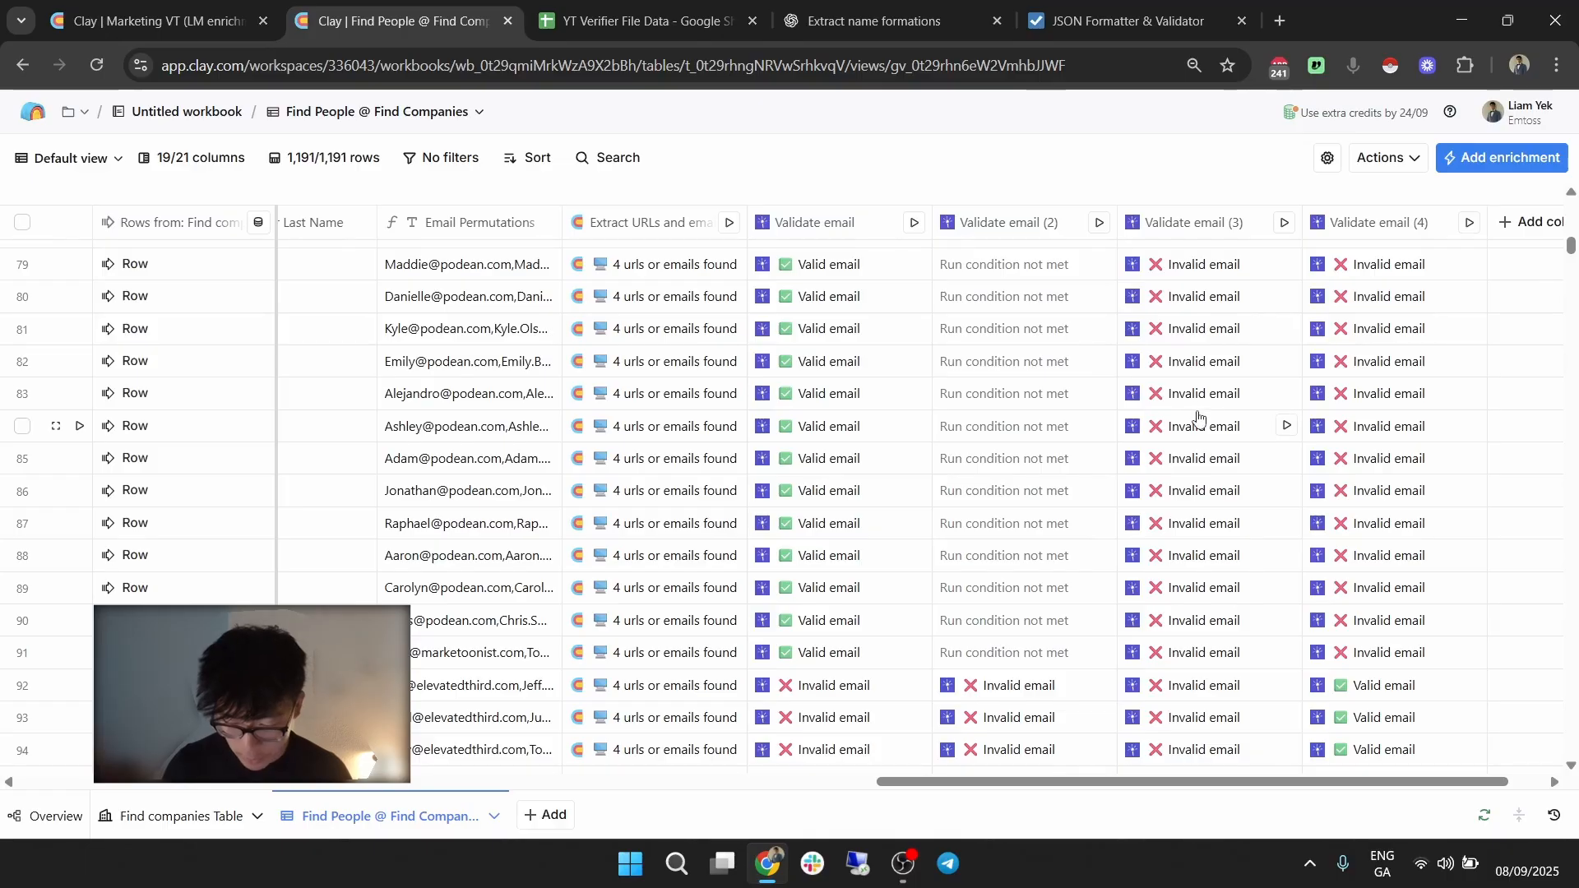
scroll(1205, 469, down, 2)
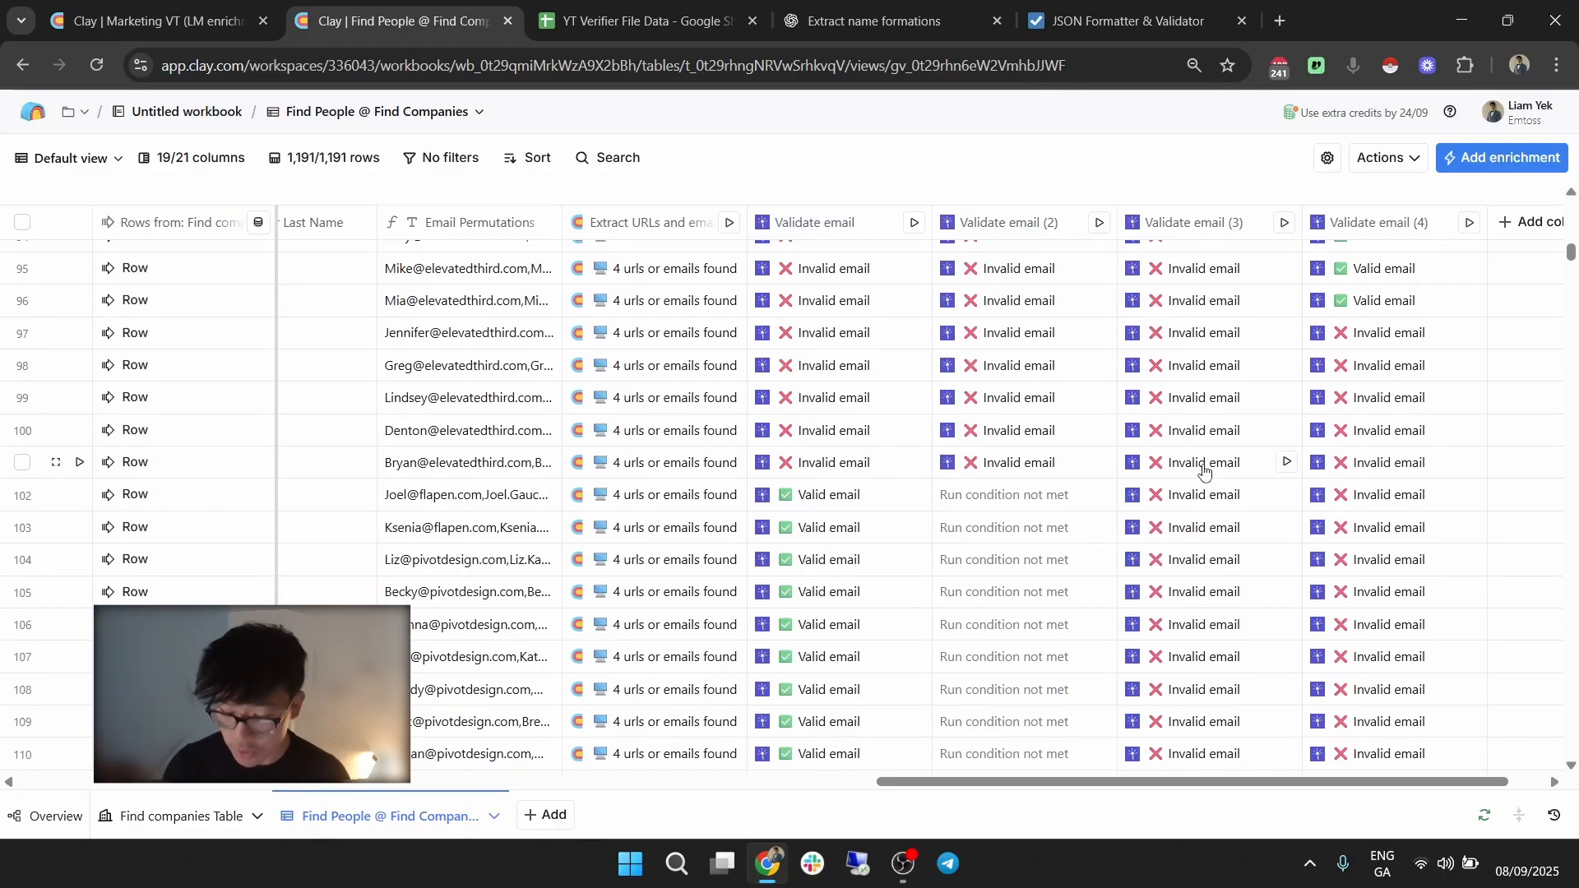
scroll(1004, 554, down, 1)
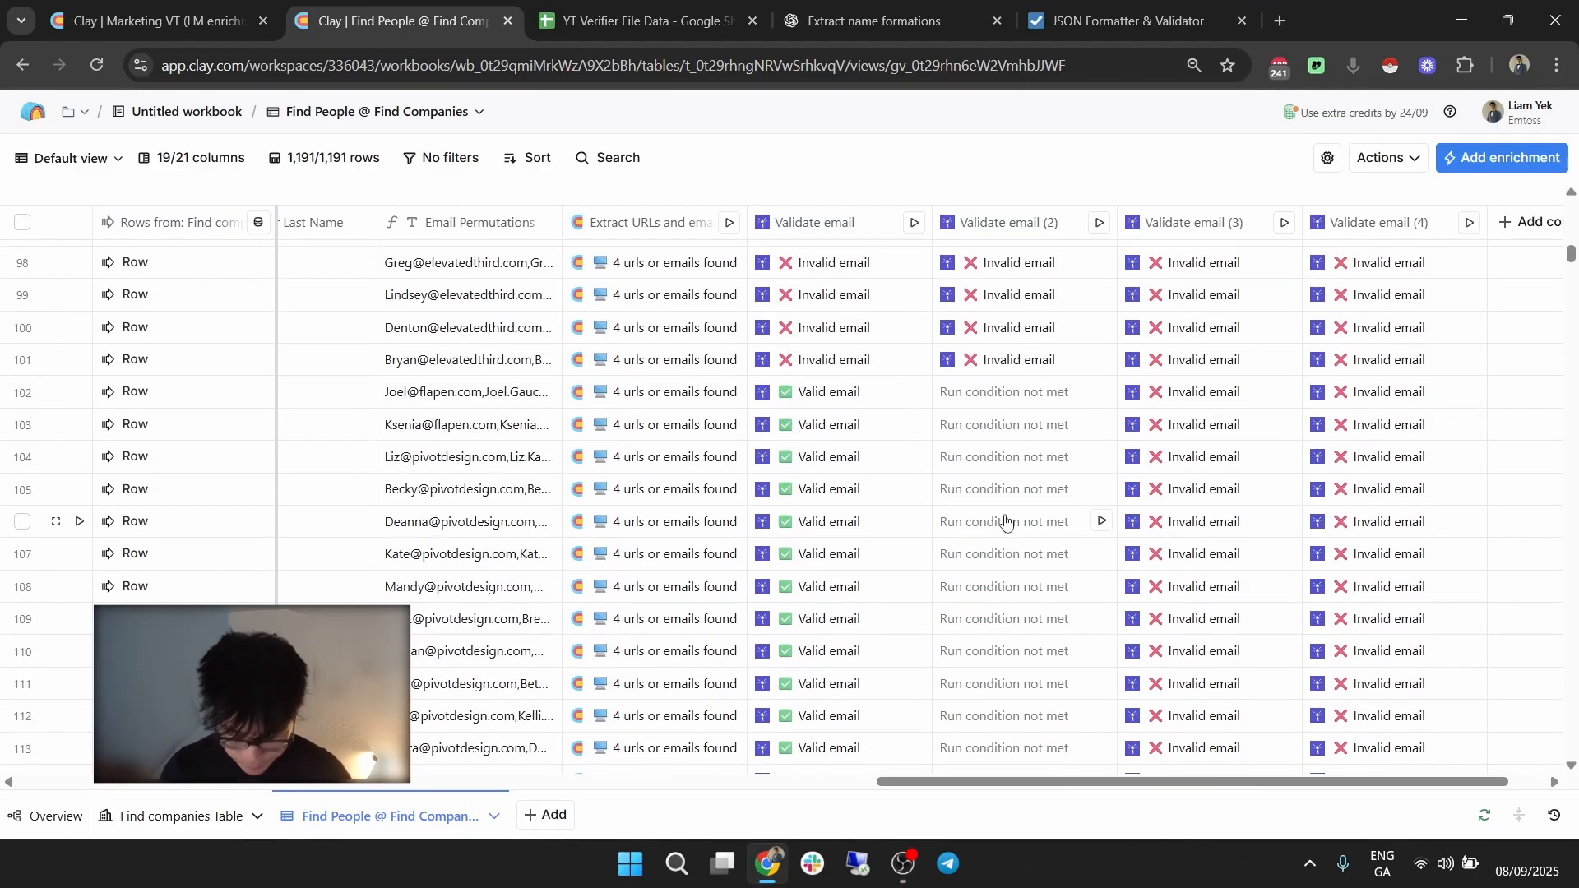
Check the validation cascade through about row 199, looking at whether the third and fourth columns follow the earlier columns' results.
scroll(1005, 520, down, 7)
scroll(833, 415, down, 2)
scroll(833, 538, up, 5)
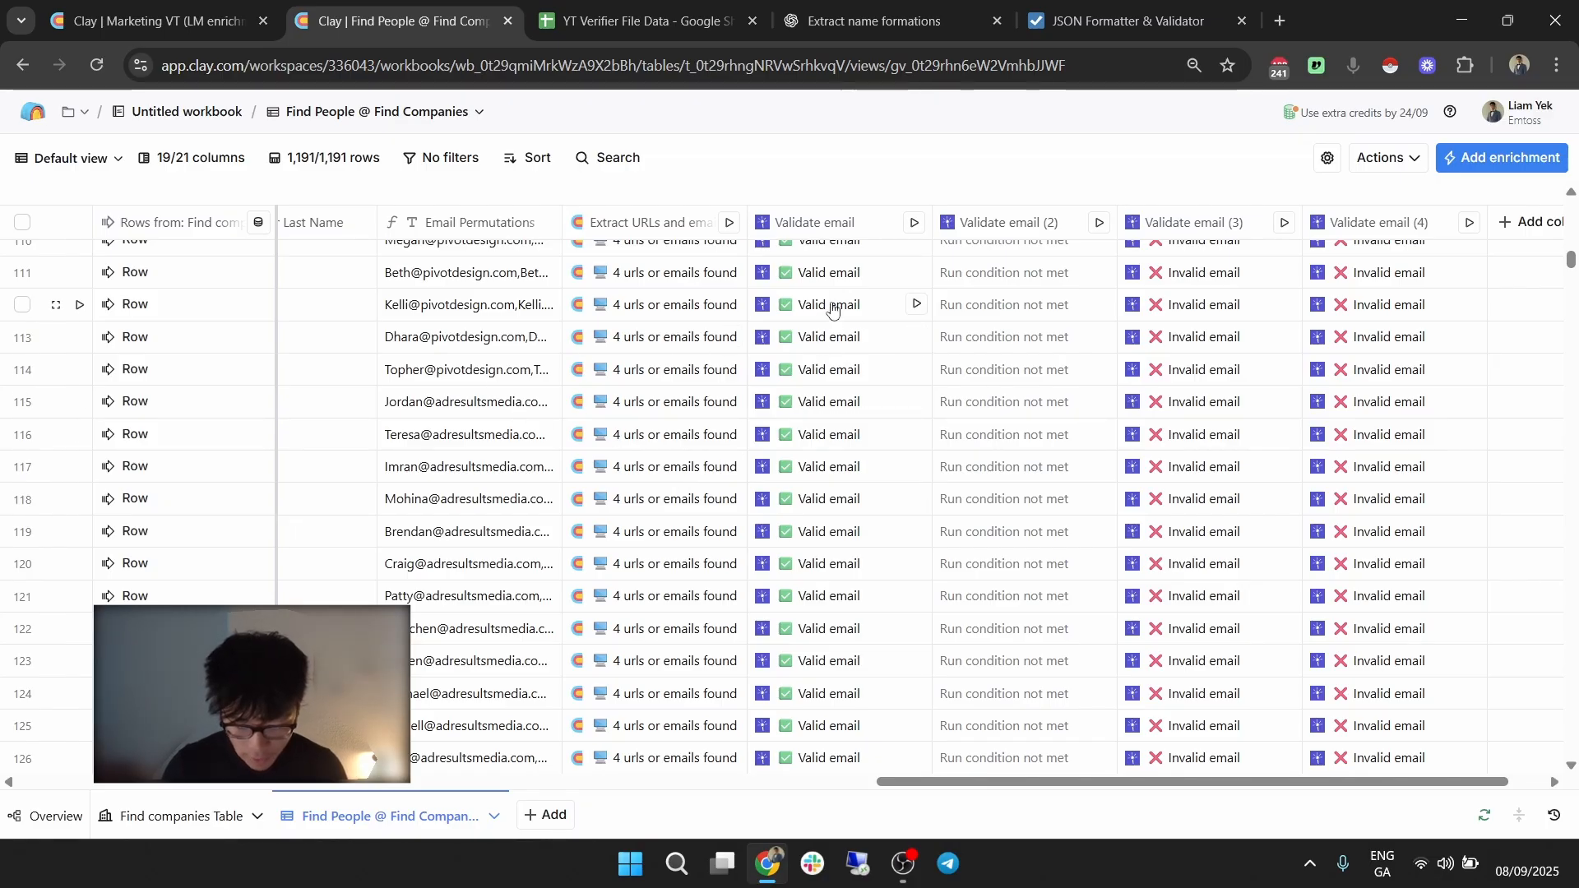
scroll(614, 344, up, 2)
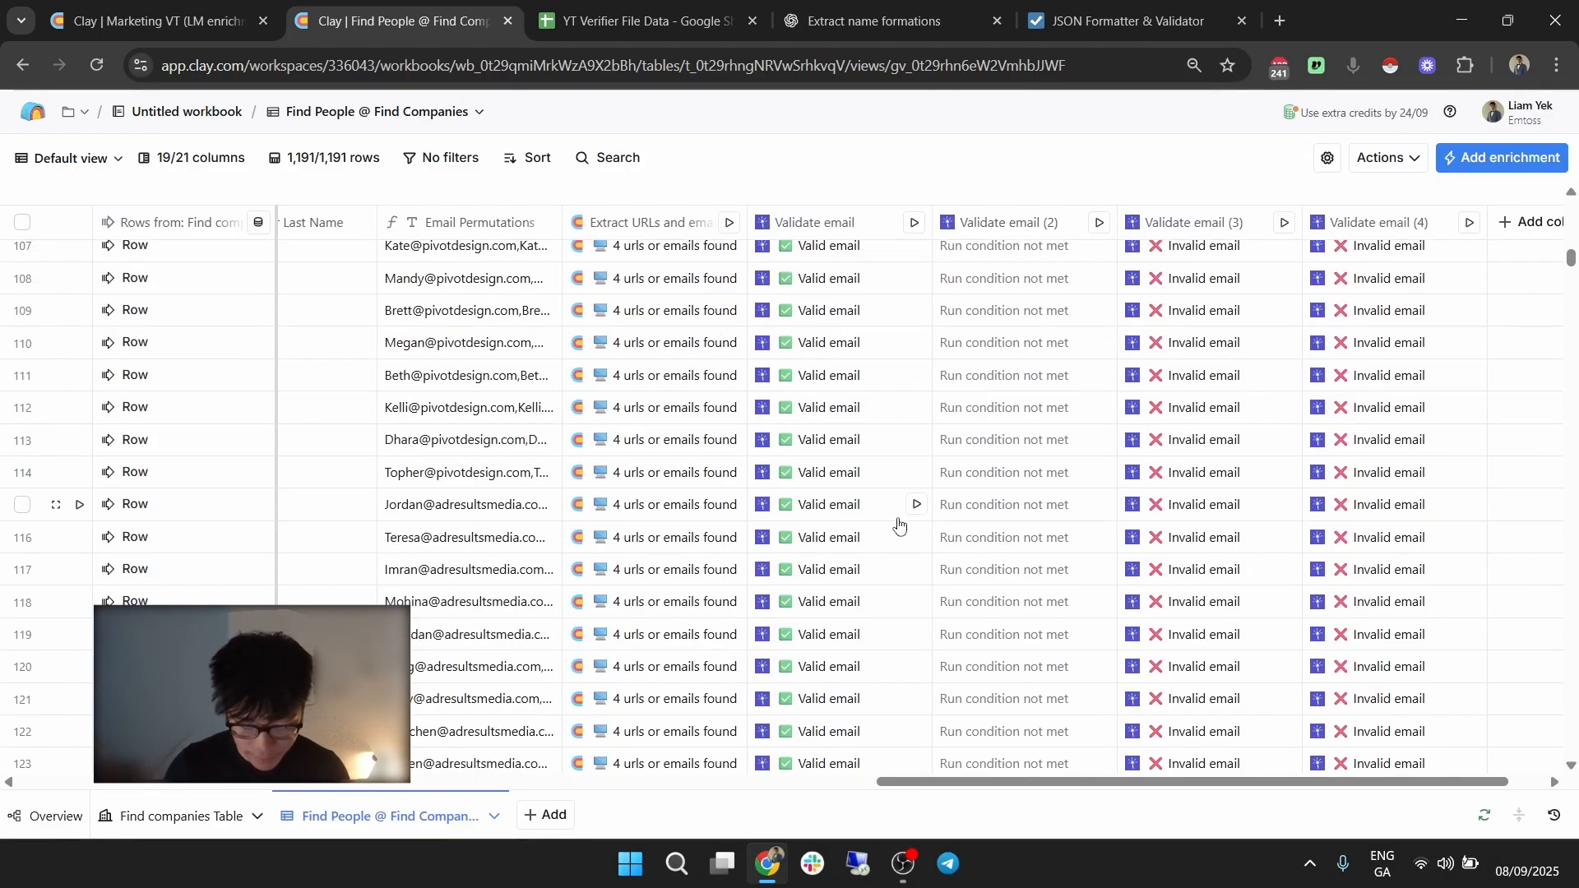
scroll(810, 492, up, 5)
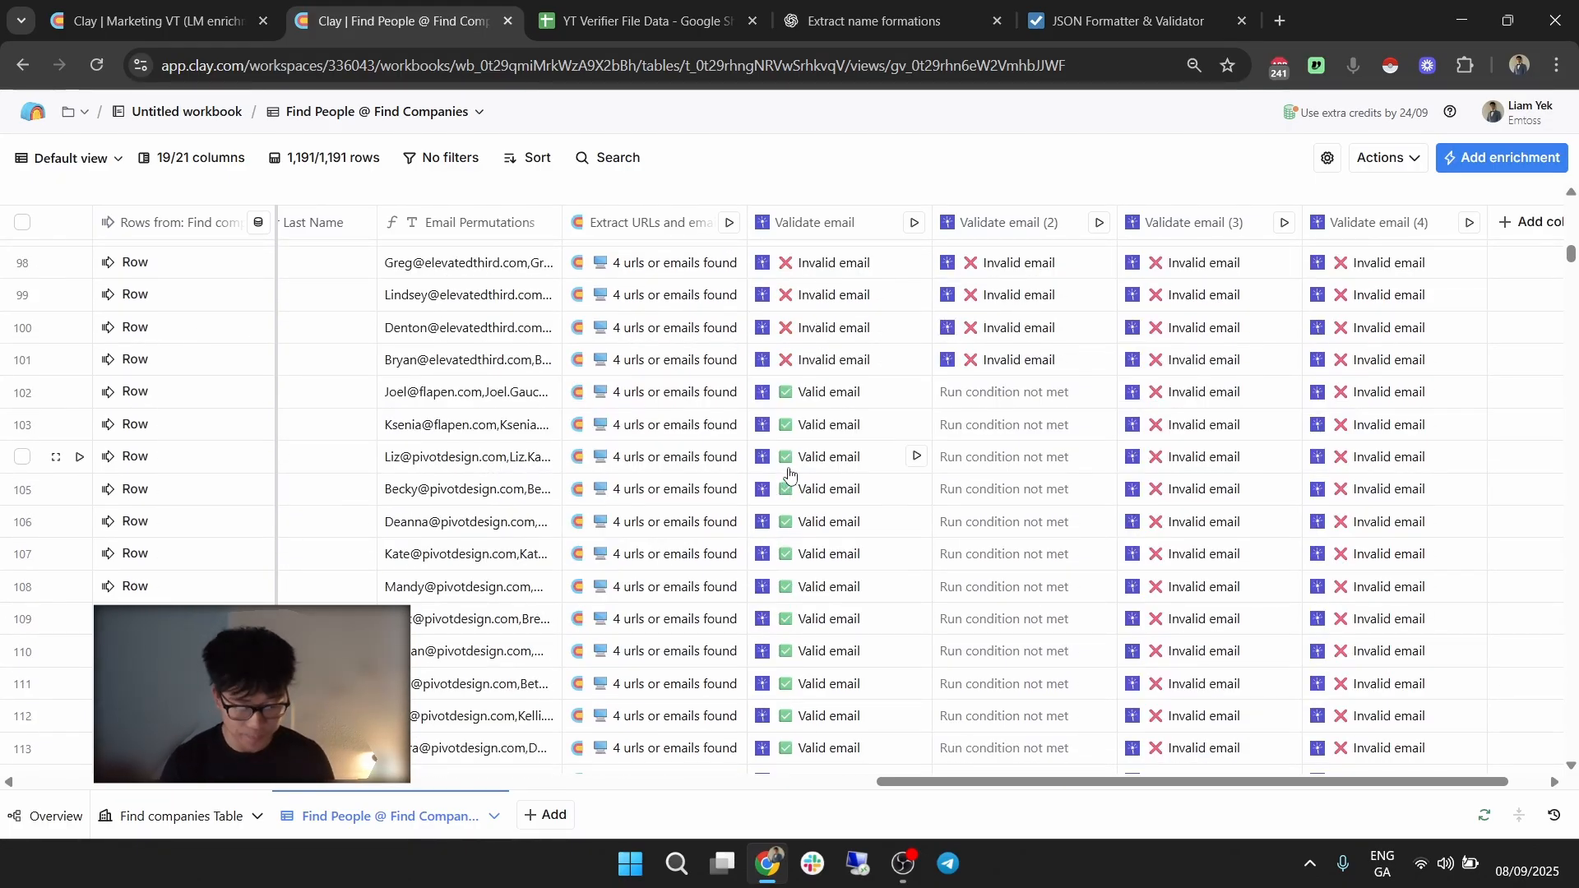
scroll(849, 490, down, 3)
scroll(848, 486, down, 20)
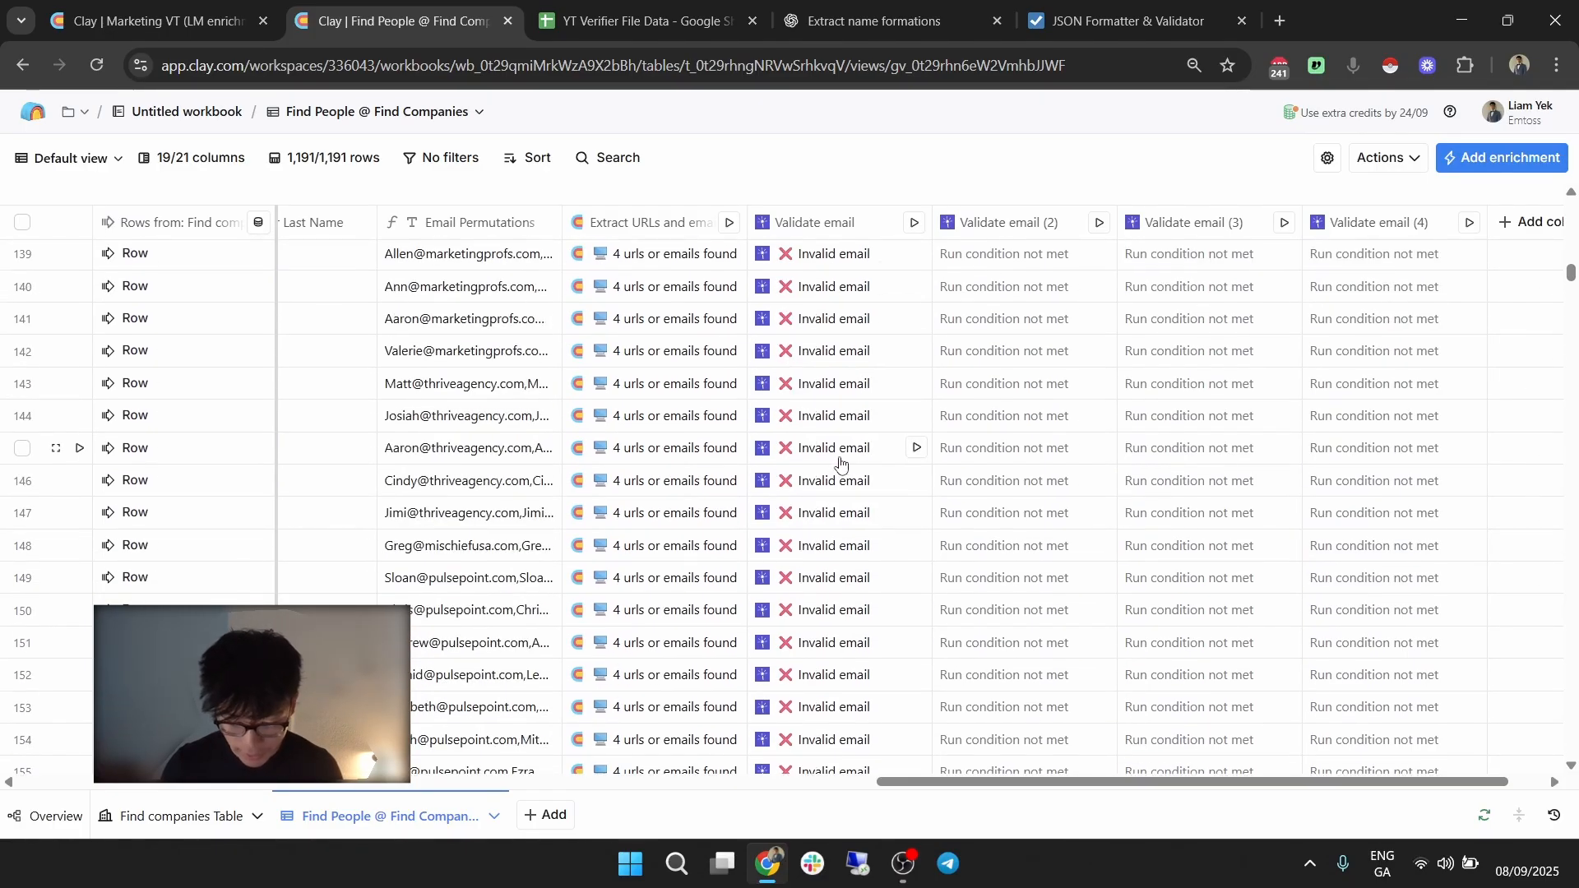
scroll(840, 463, down, 8)
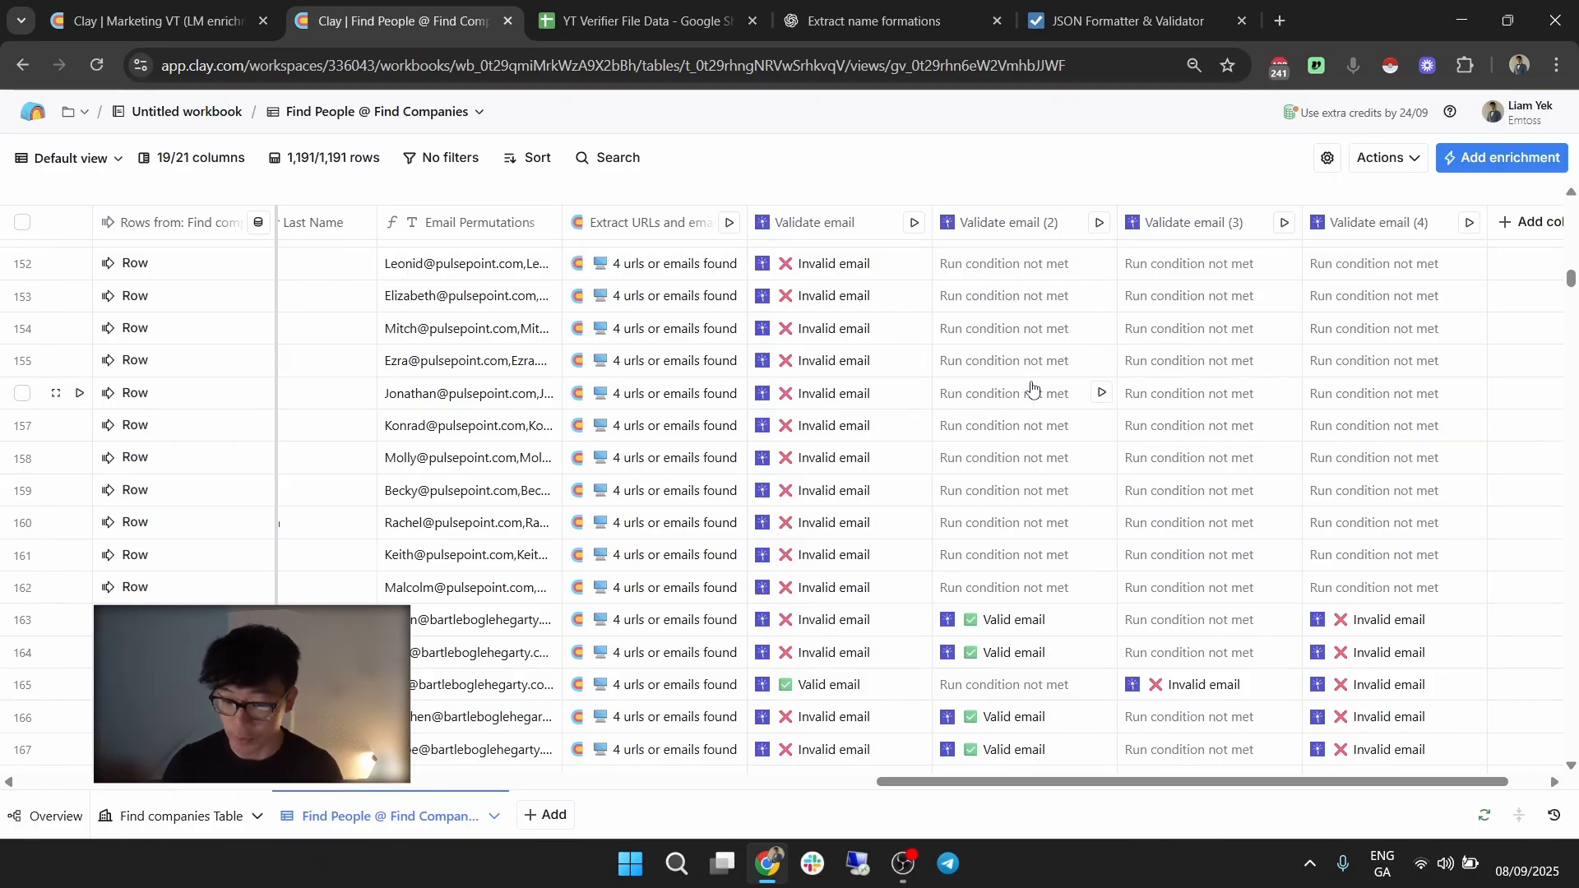
scroll(1032, 386, down, 4)
scroll(998, 444, down, 8)
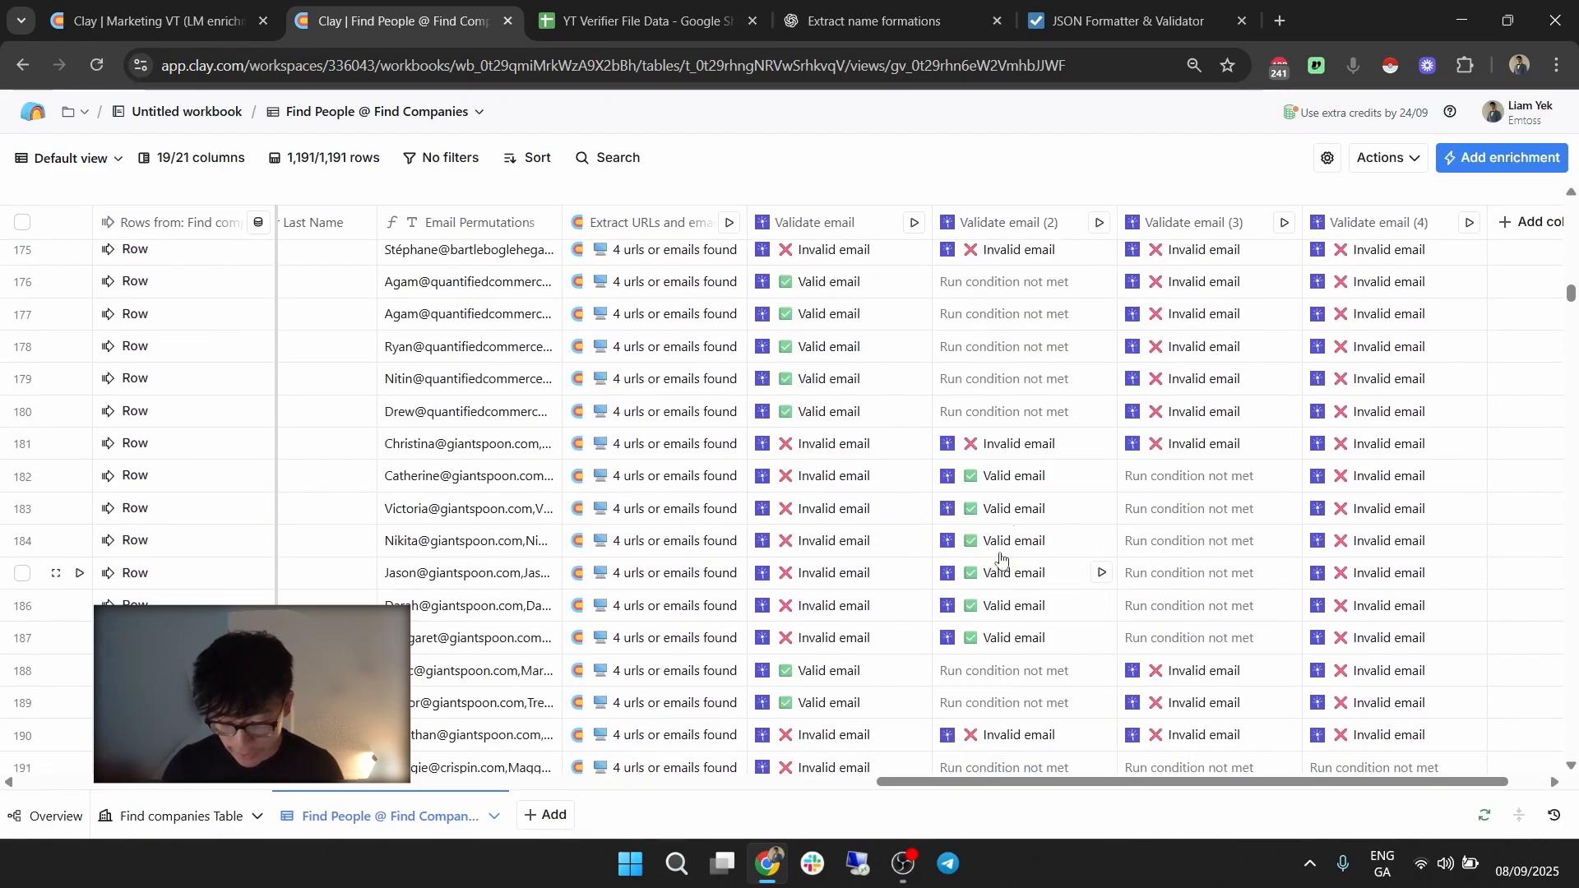
scroll(1000, 559, down, 4)
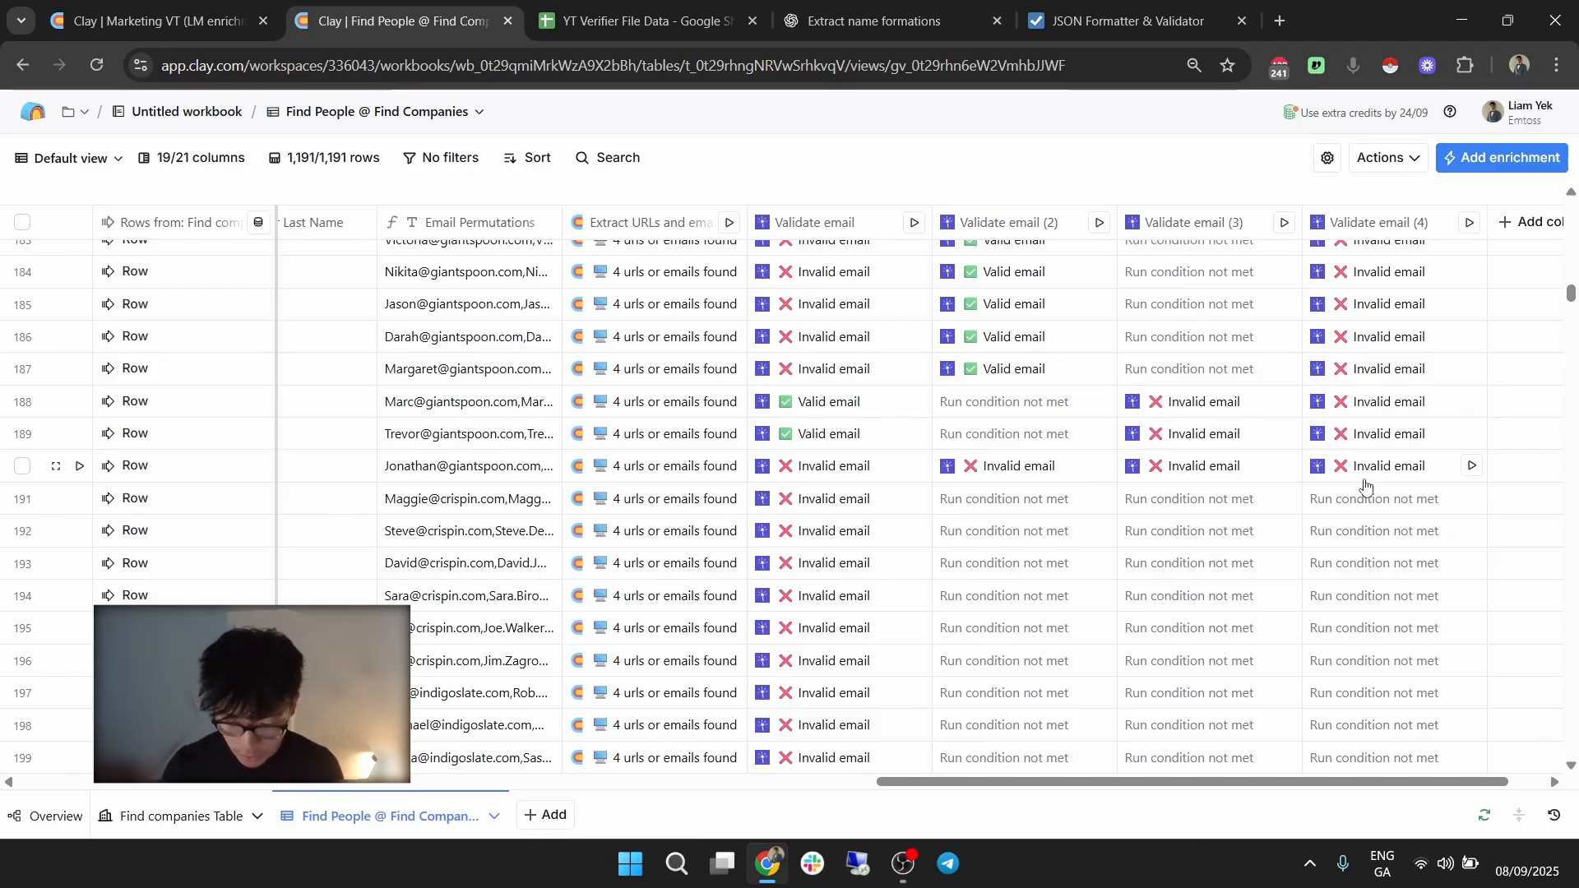
Extend the Validate email (3) run condition prompt with "and", the Validate email (2) status, and "has to exist".
click(1171, 234)
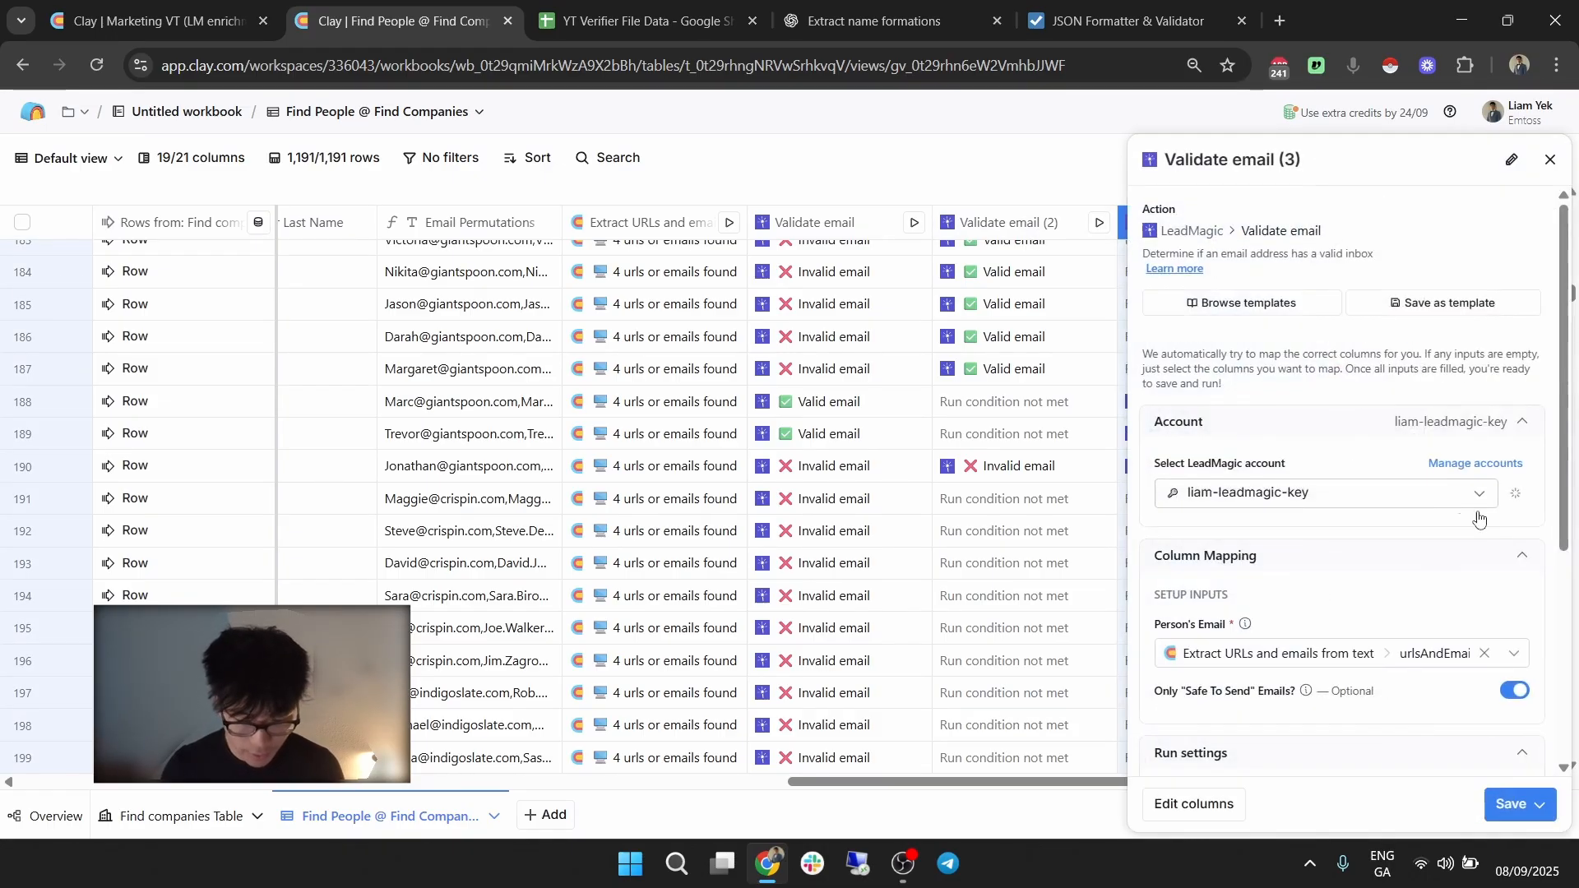
scroll(1437, 589, down, 4)
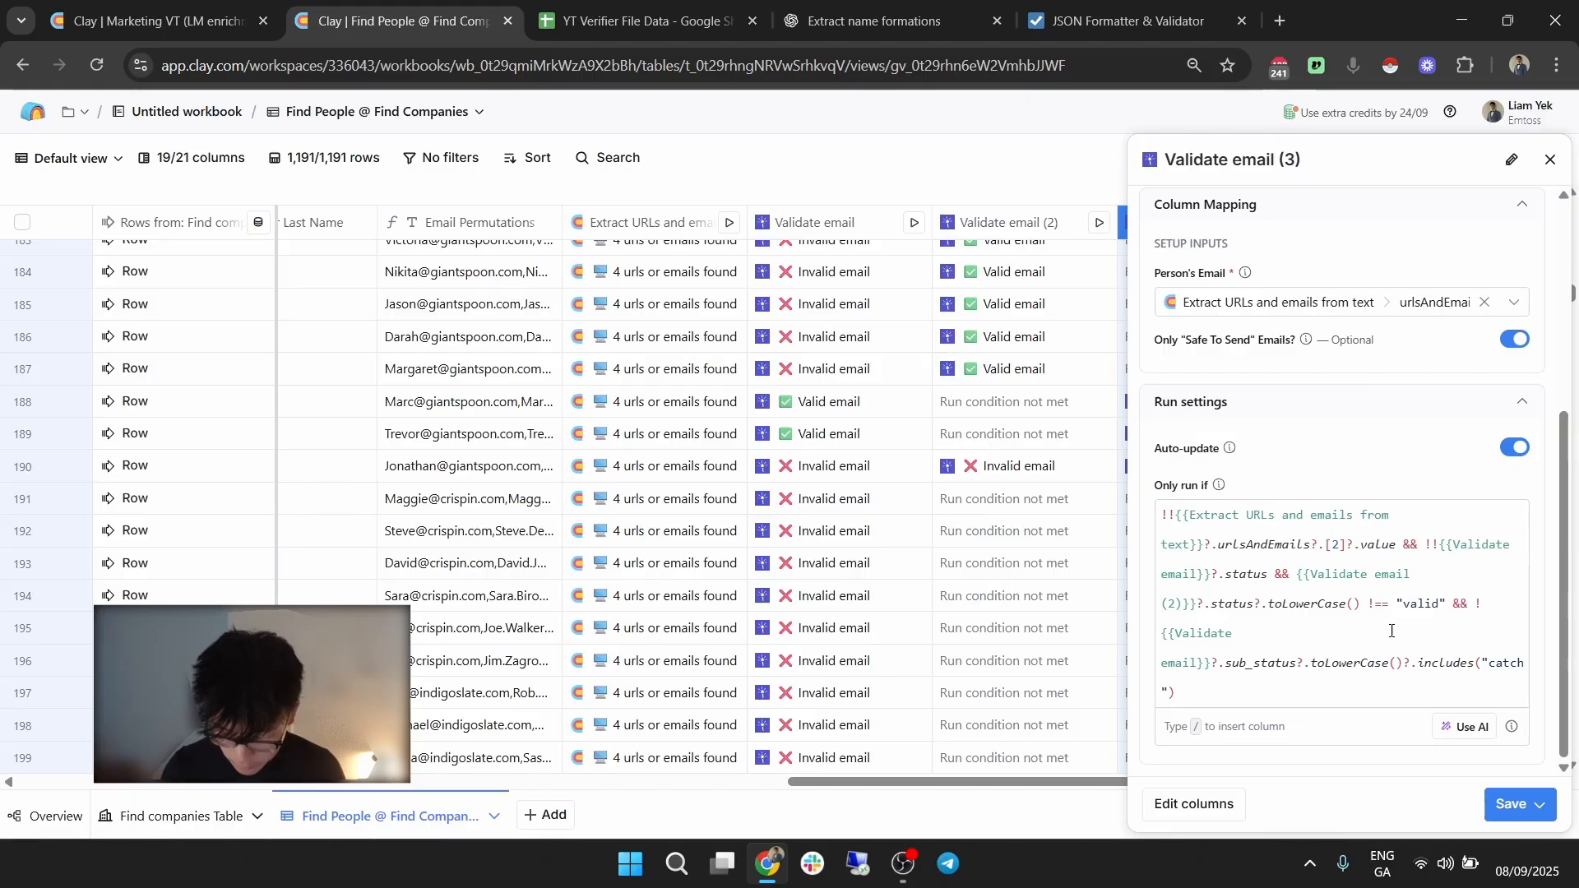
click(1461, 726)
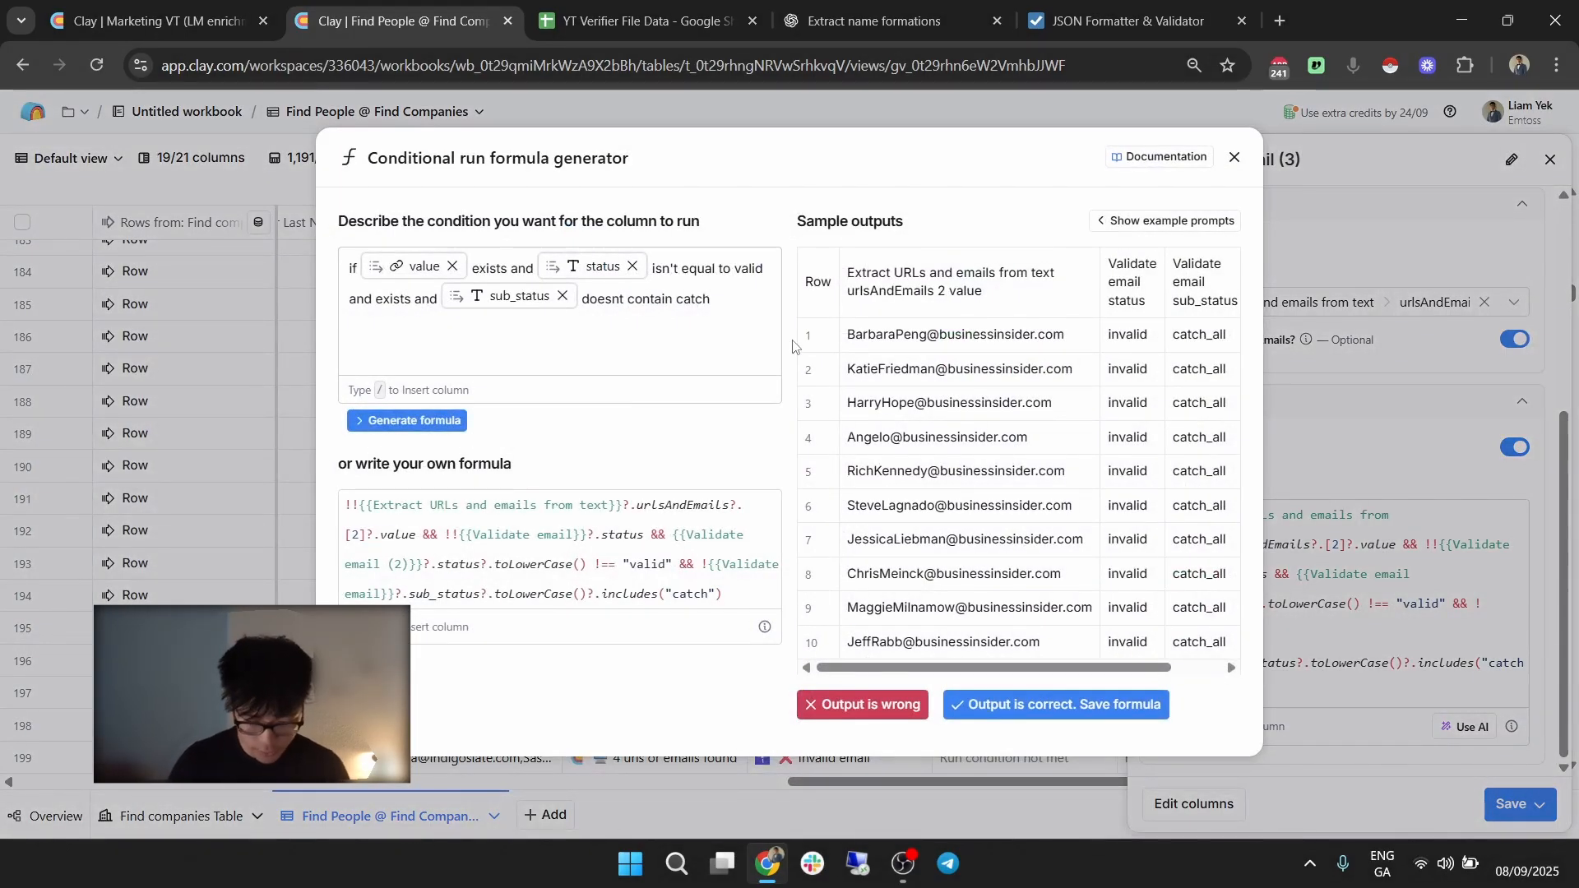
click(746, 293)
text(and )
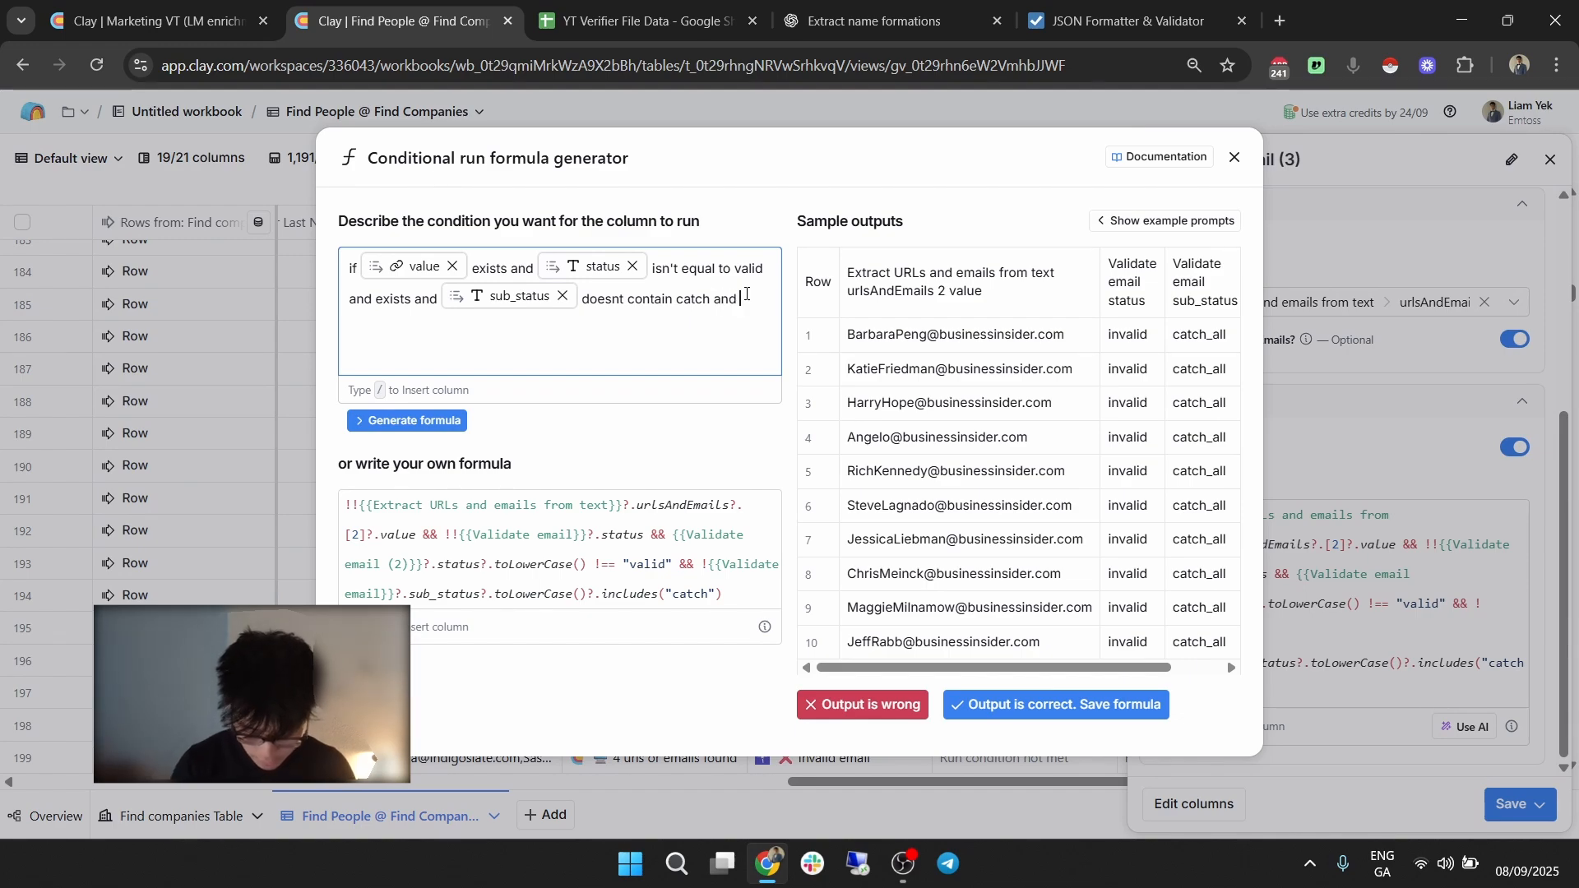
text(/)
scroll(919, 514, down, 3)
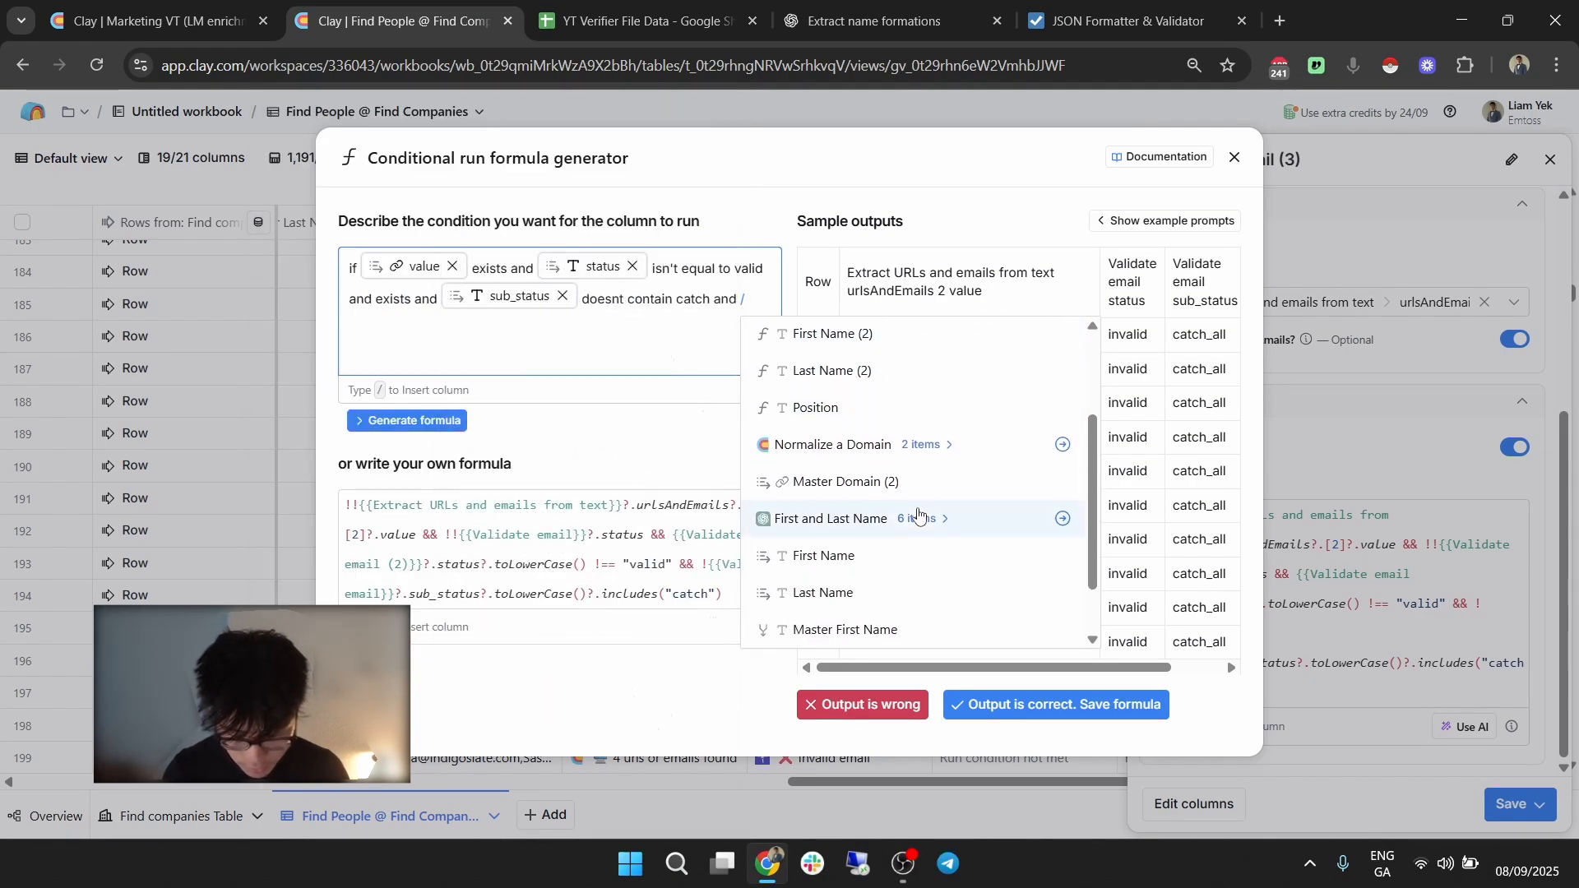
scroll(919, 514, down, 5)
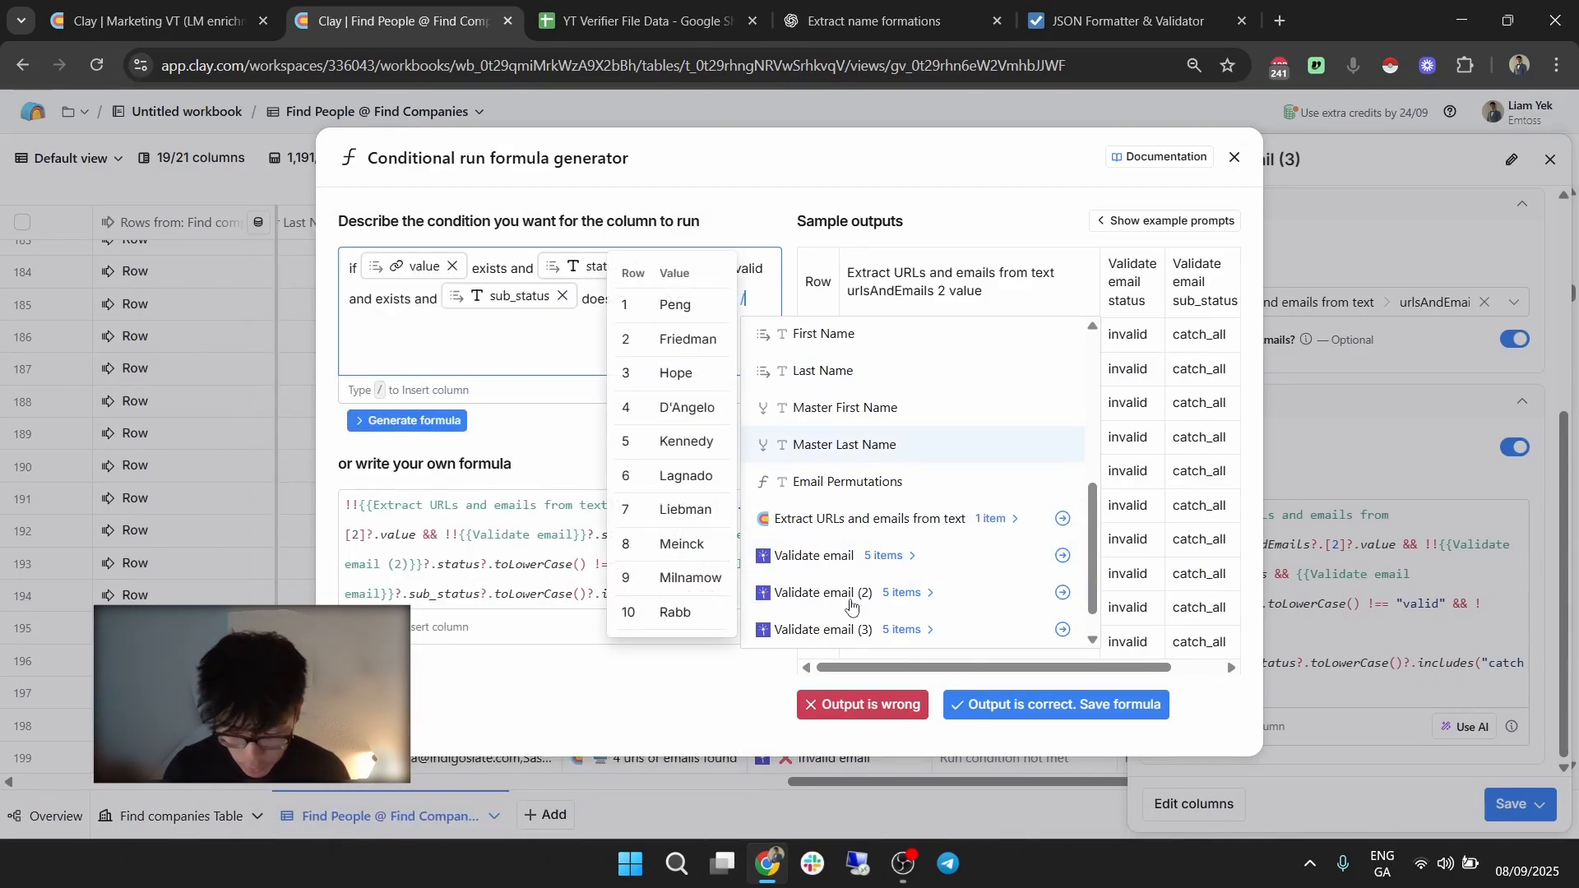
click(901, 593)
scroll(871, 596, down, 1)
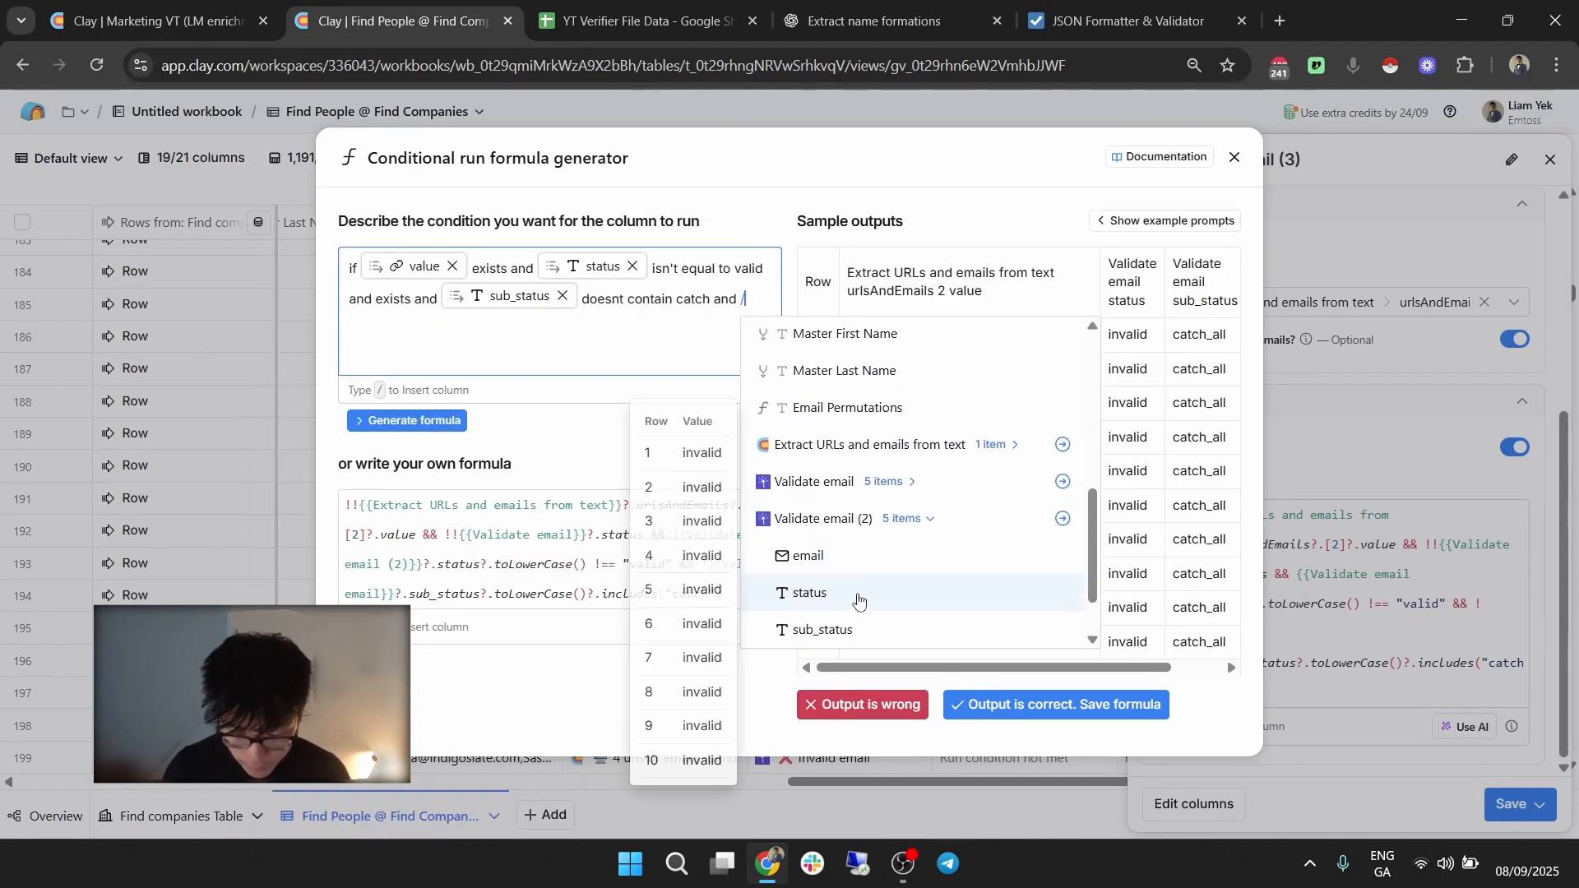
click(858, 596)
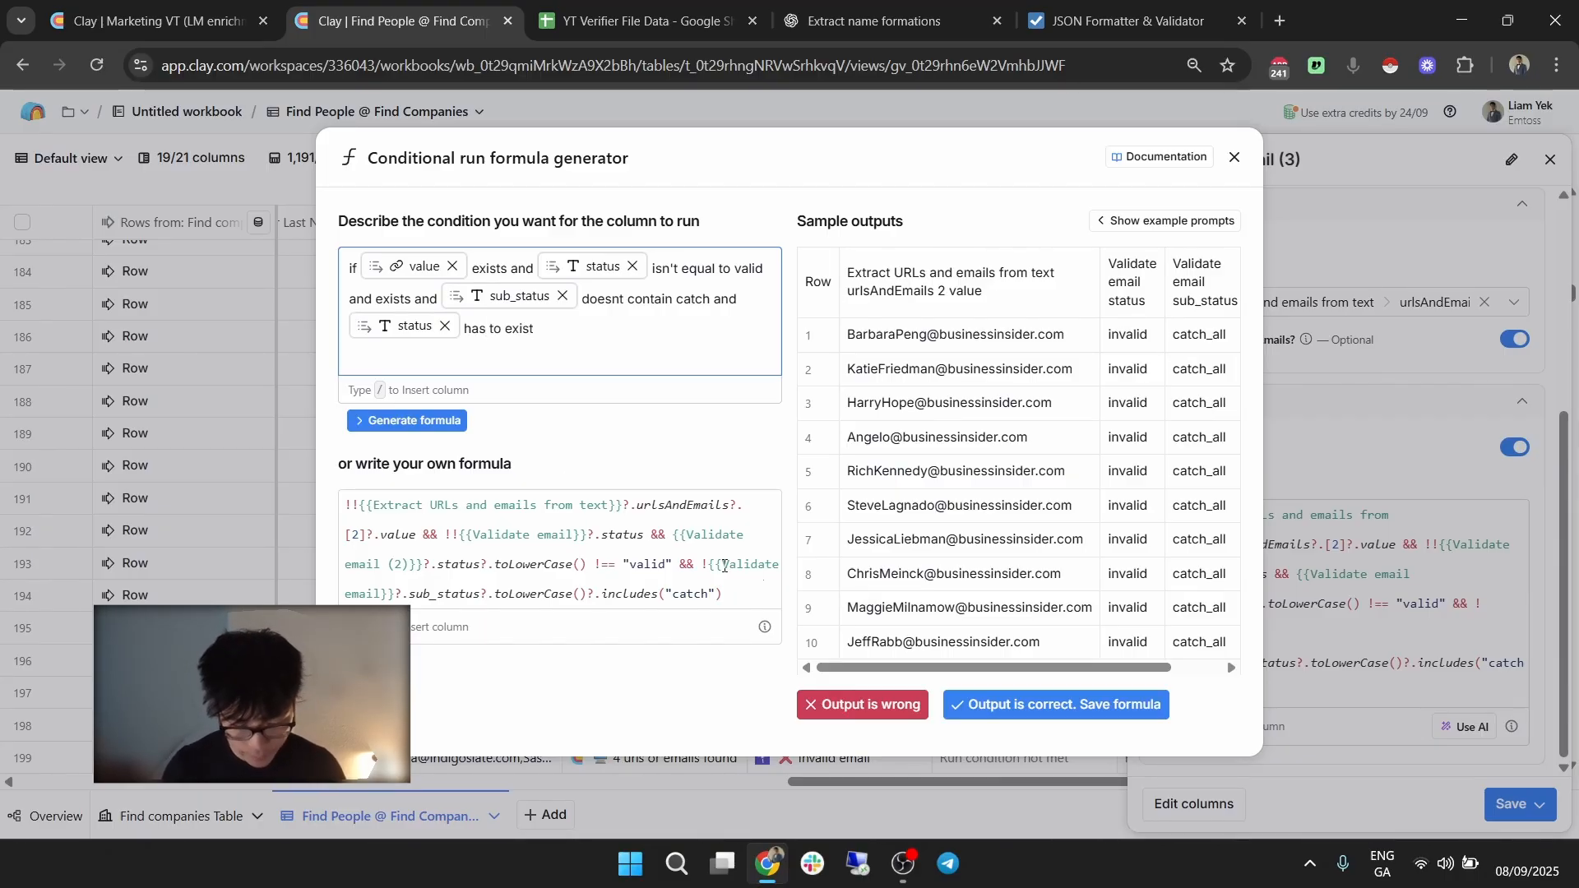
Generate and save the conditional formula from the extended prompt, and save and run the Validate email (3) column.
click(417, 419)
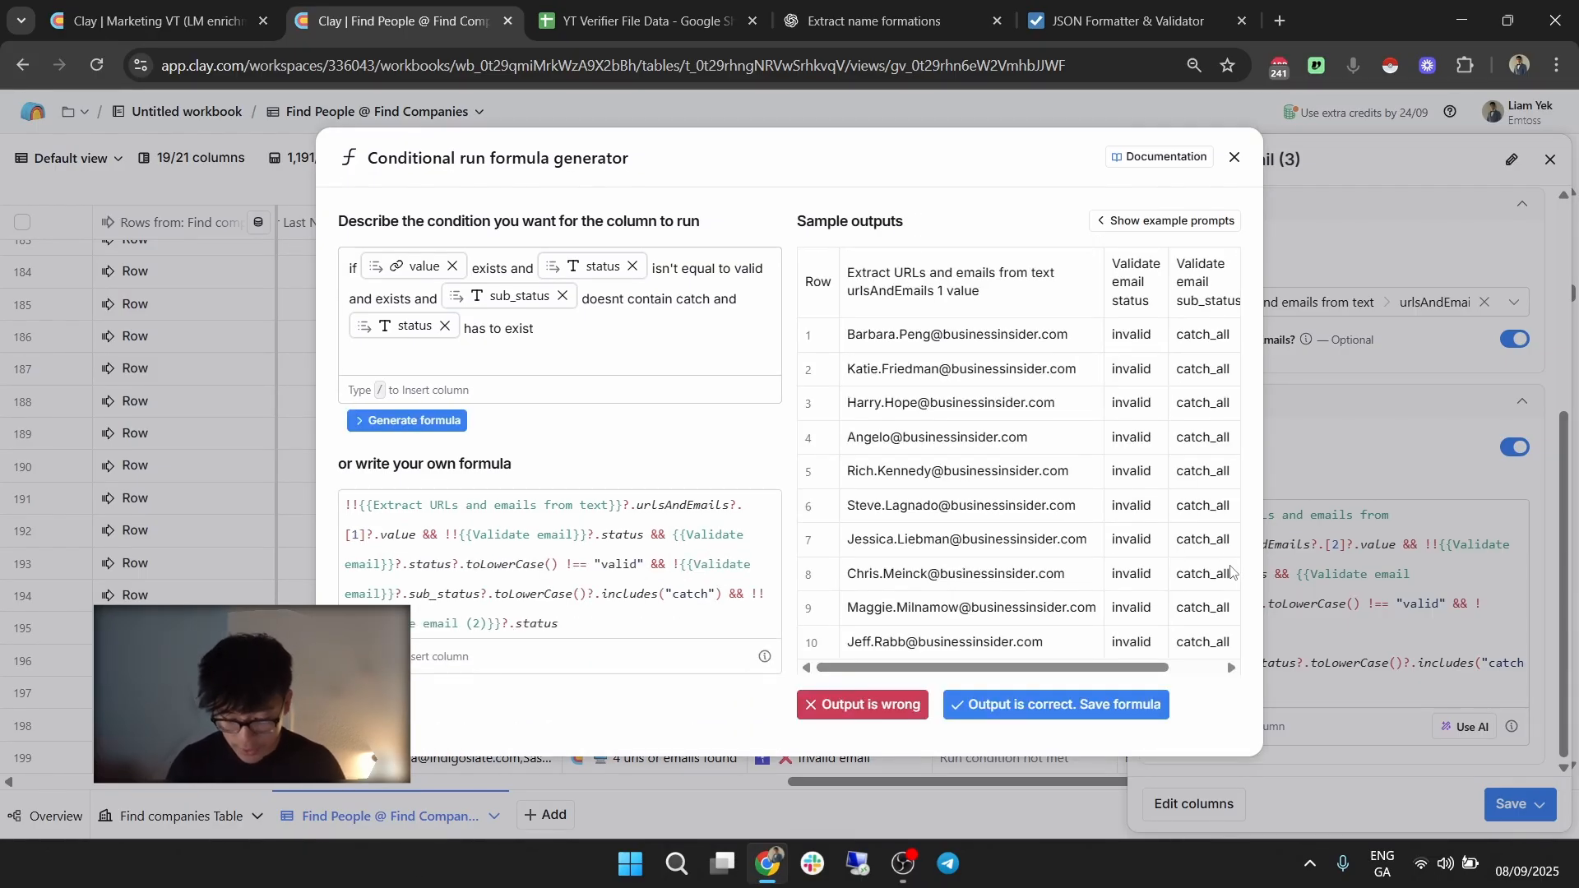
click(1131, 703)
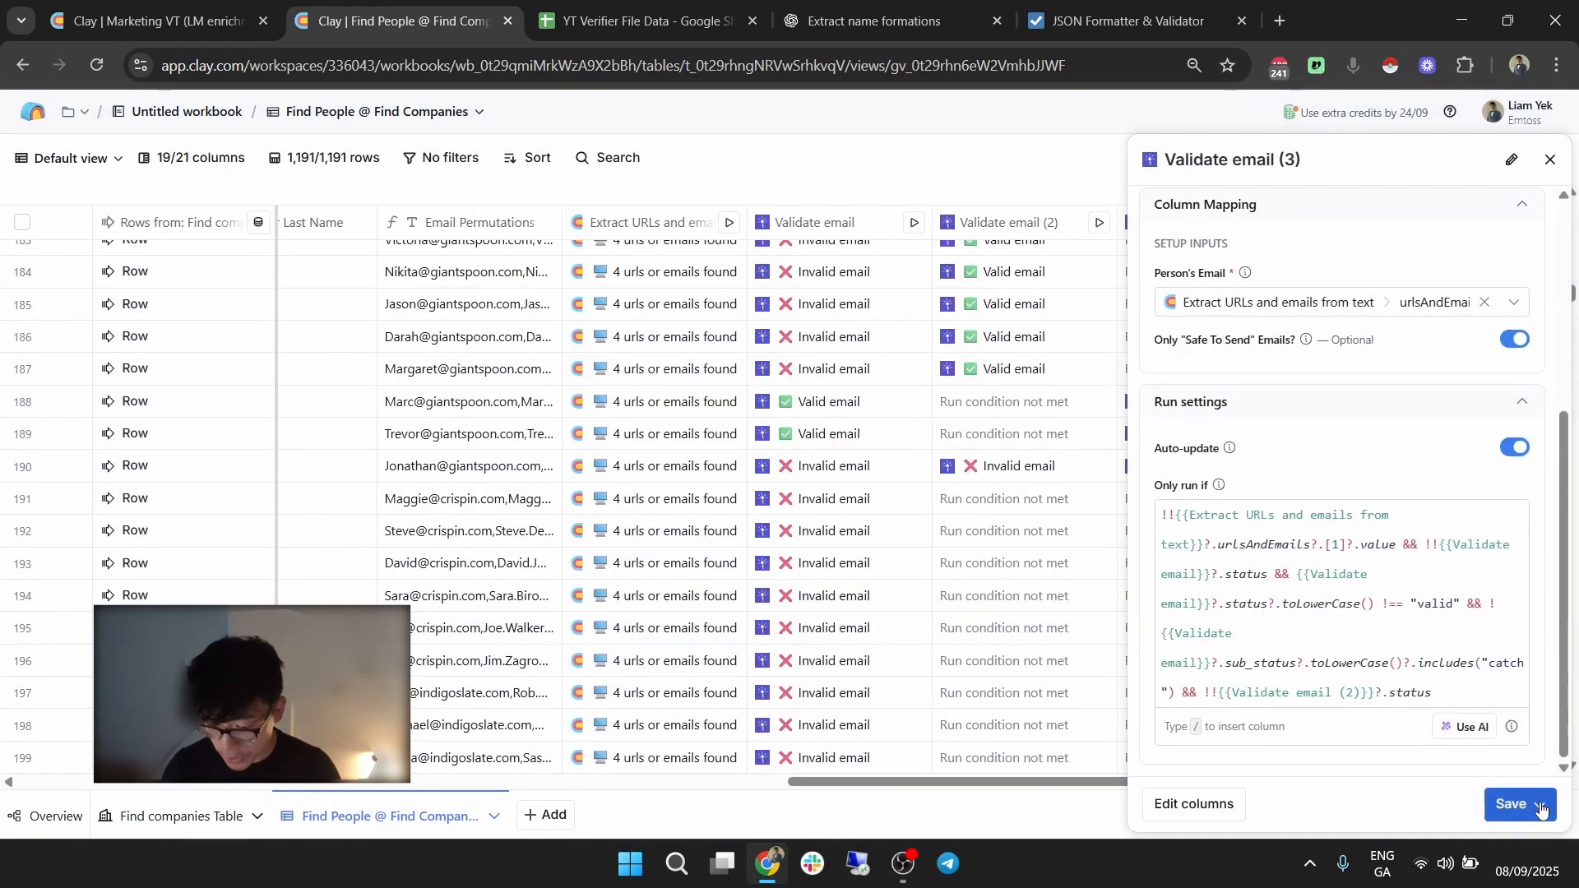
click(1541, 810)
click(1472, 787)
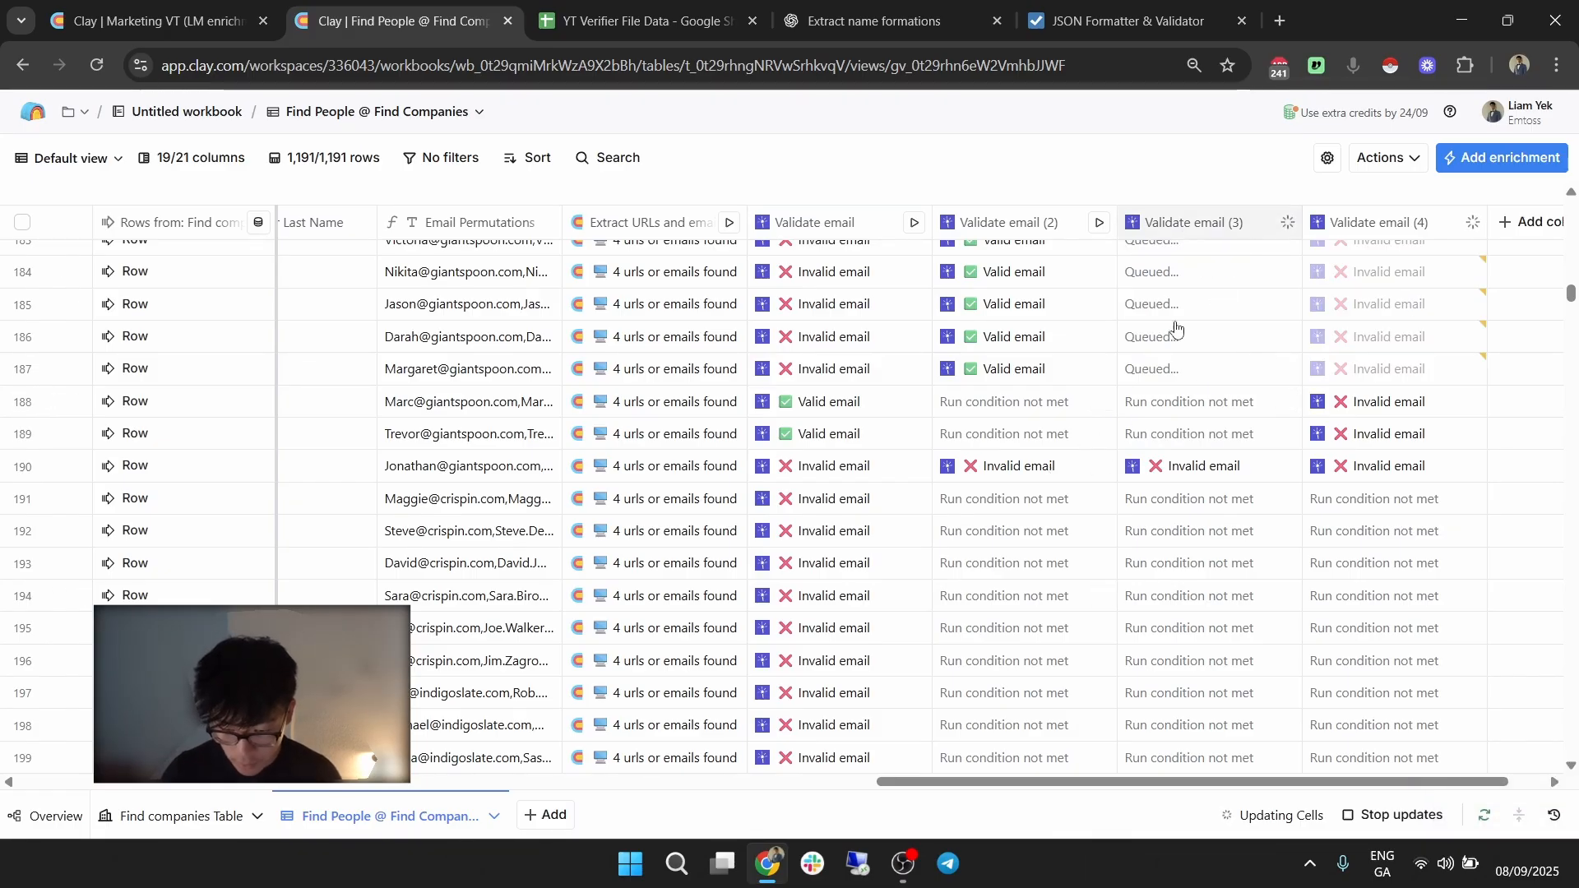
Change the email index to [2] in the Validate email (3) run condition formula.
scroll(1151, 387, right, 2)
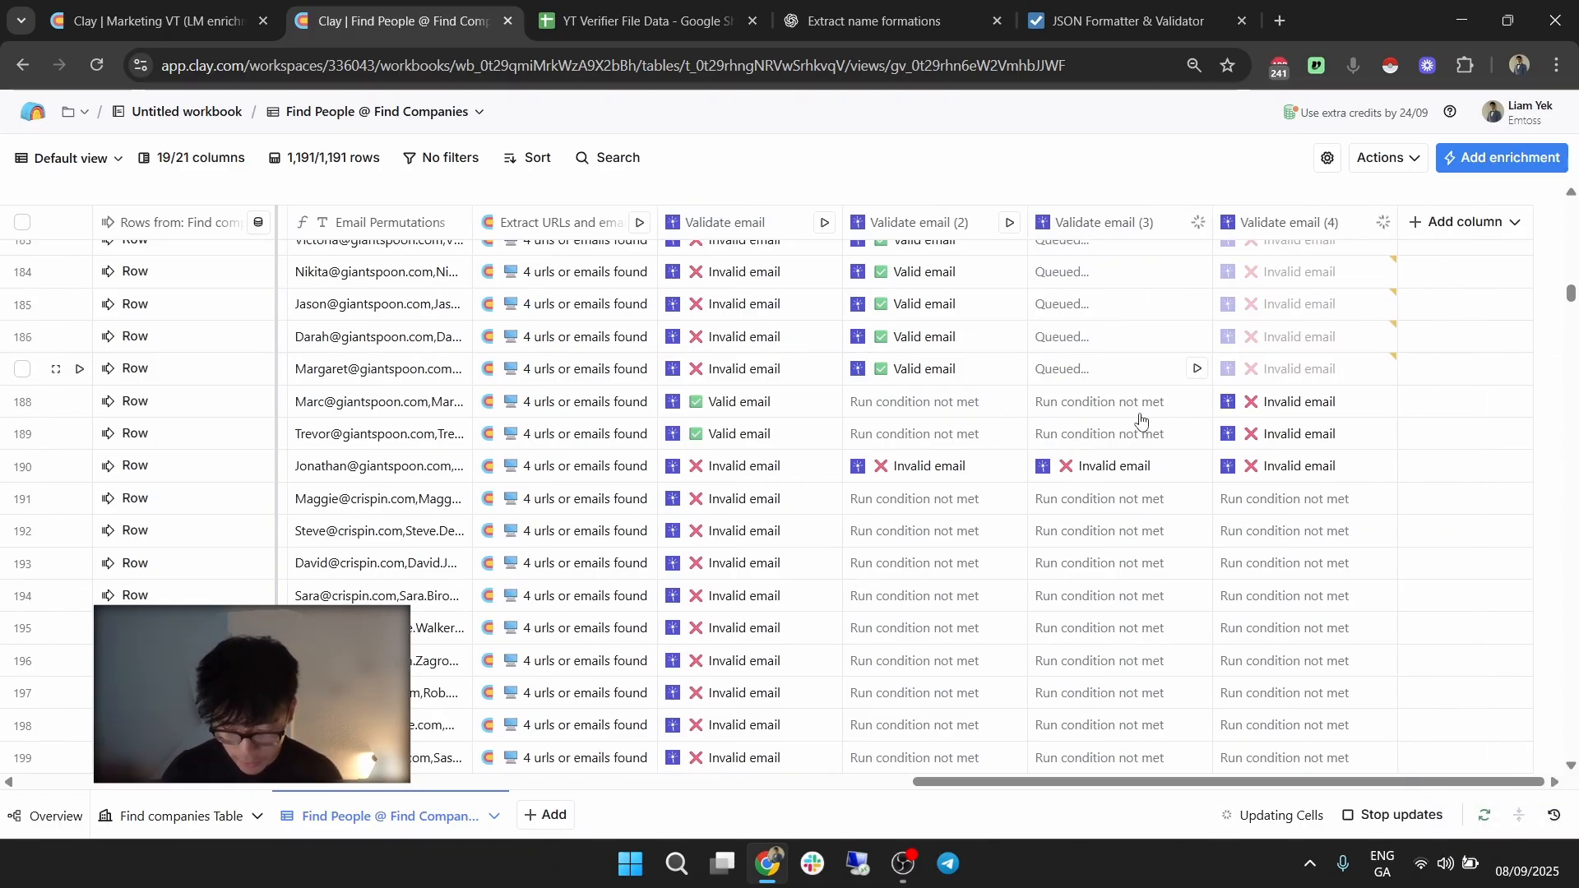
scroll(1140, 420, up, 3)
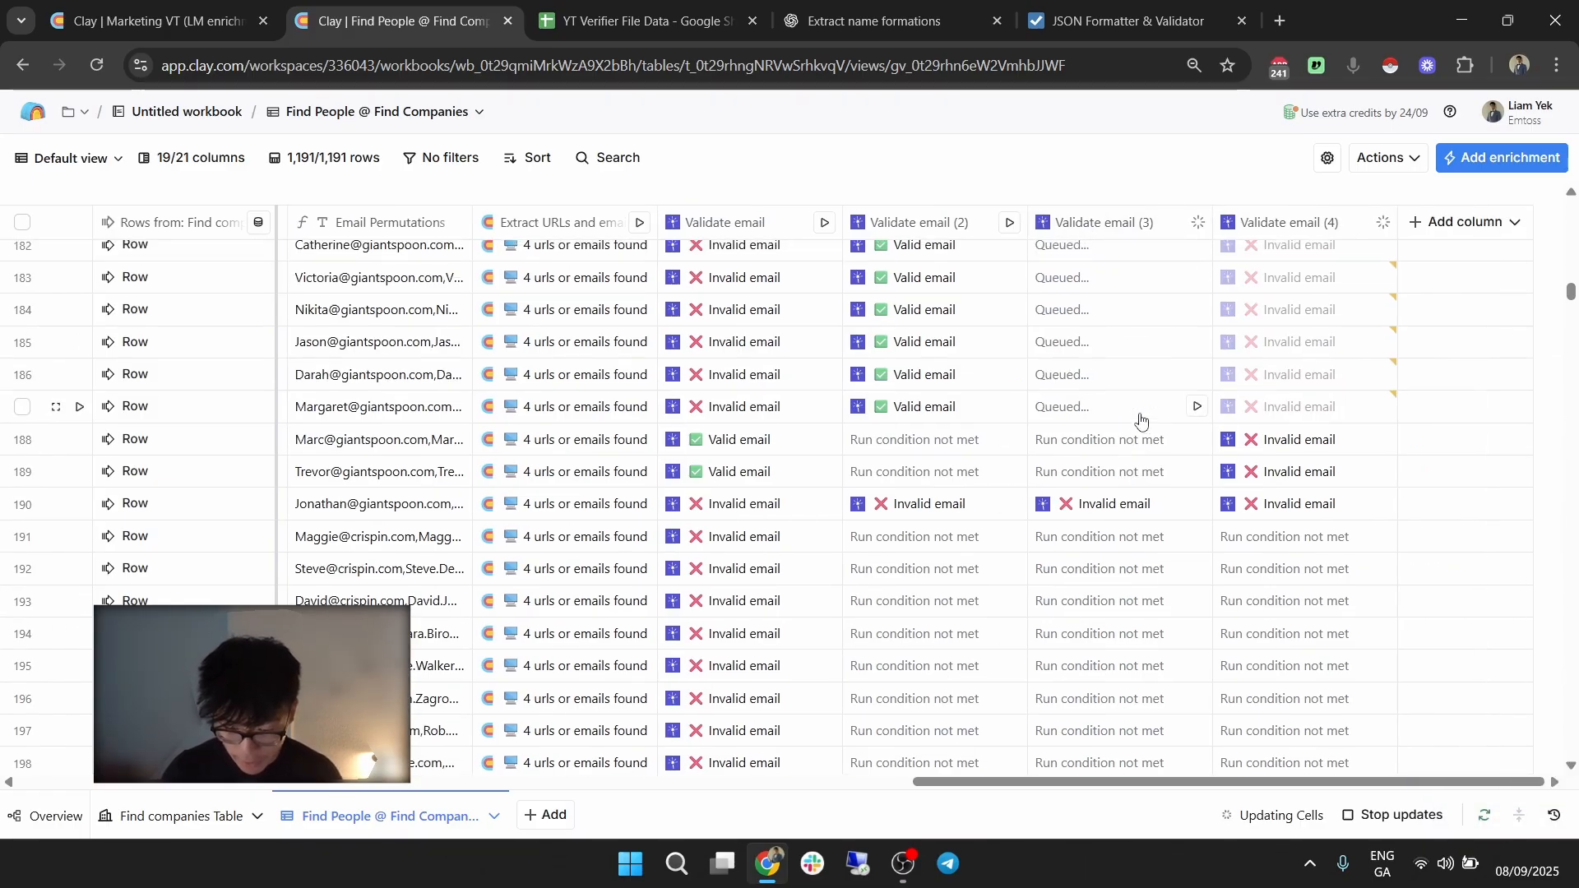
click(1102, 223)
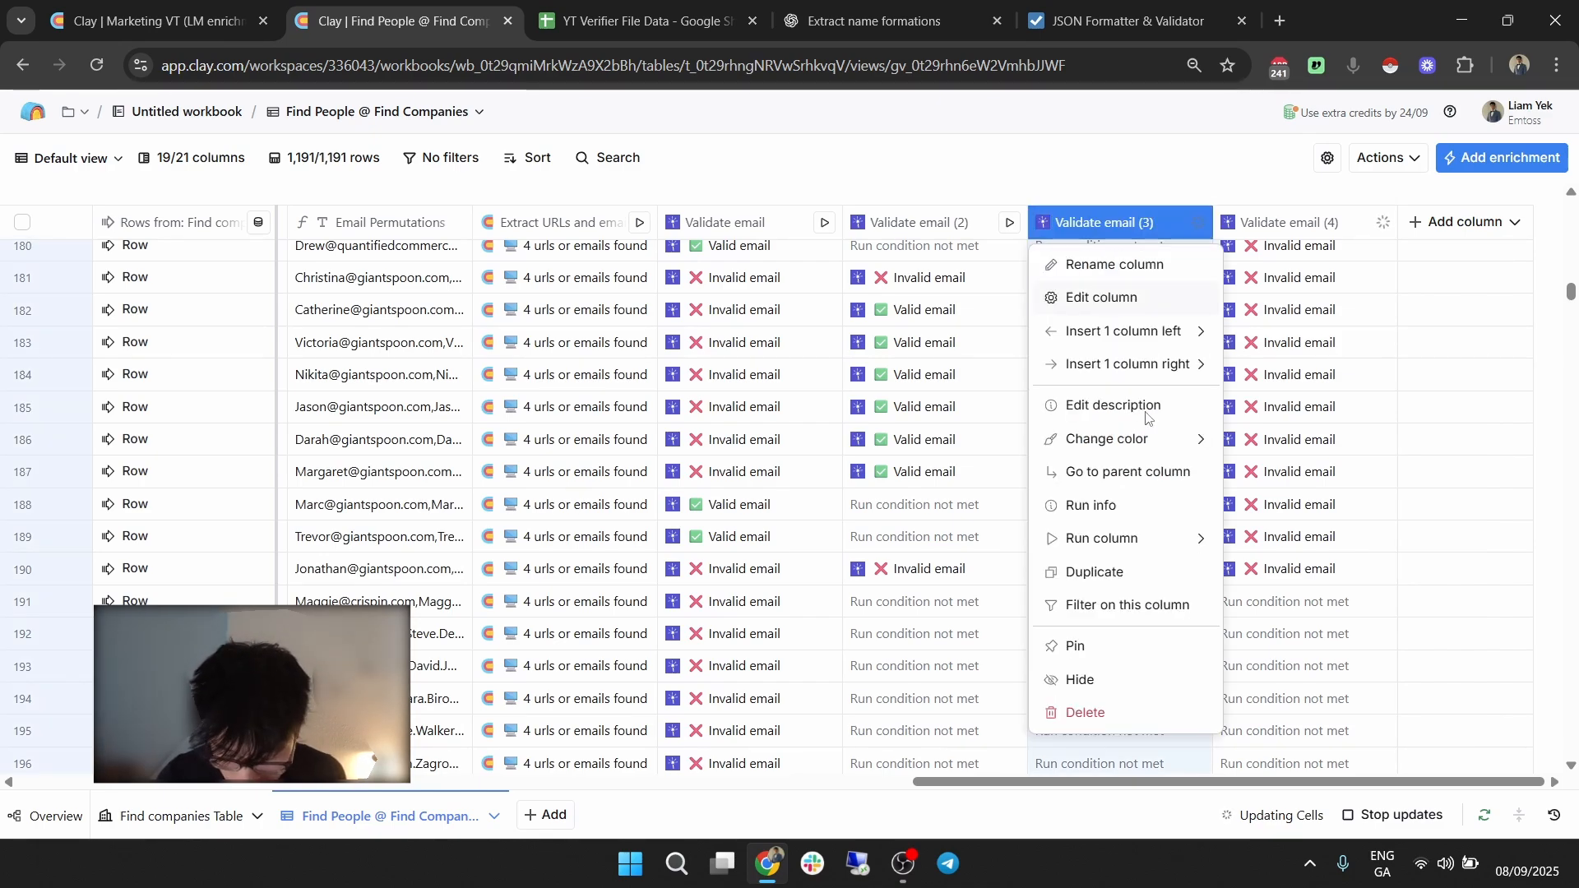
click(1105, 298)
scroll(1481, 556, down, 5)
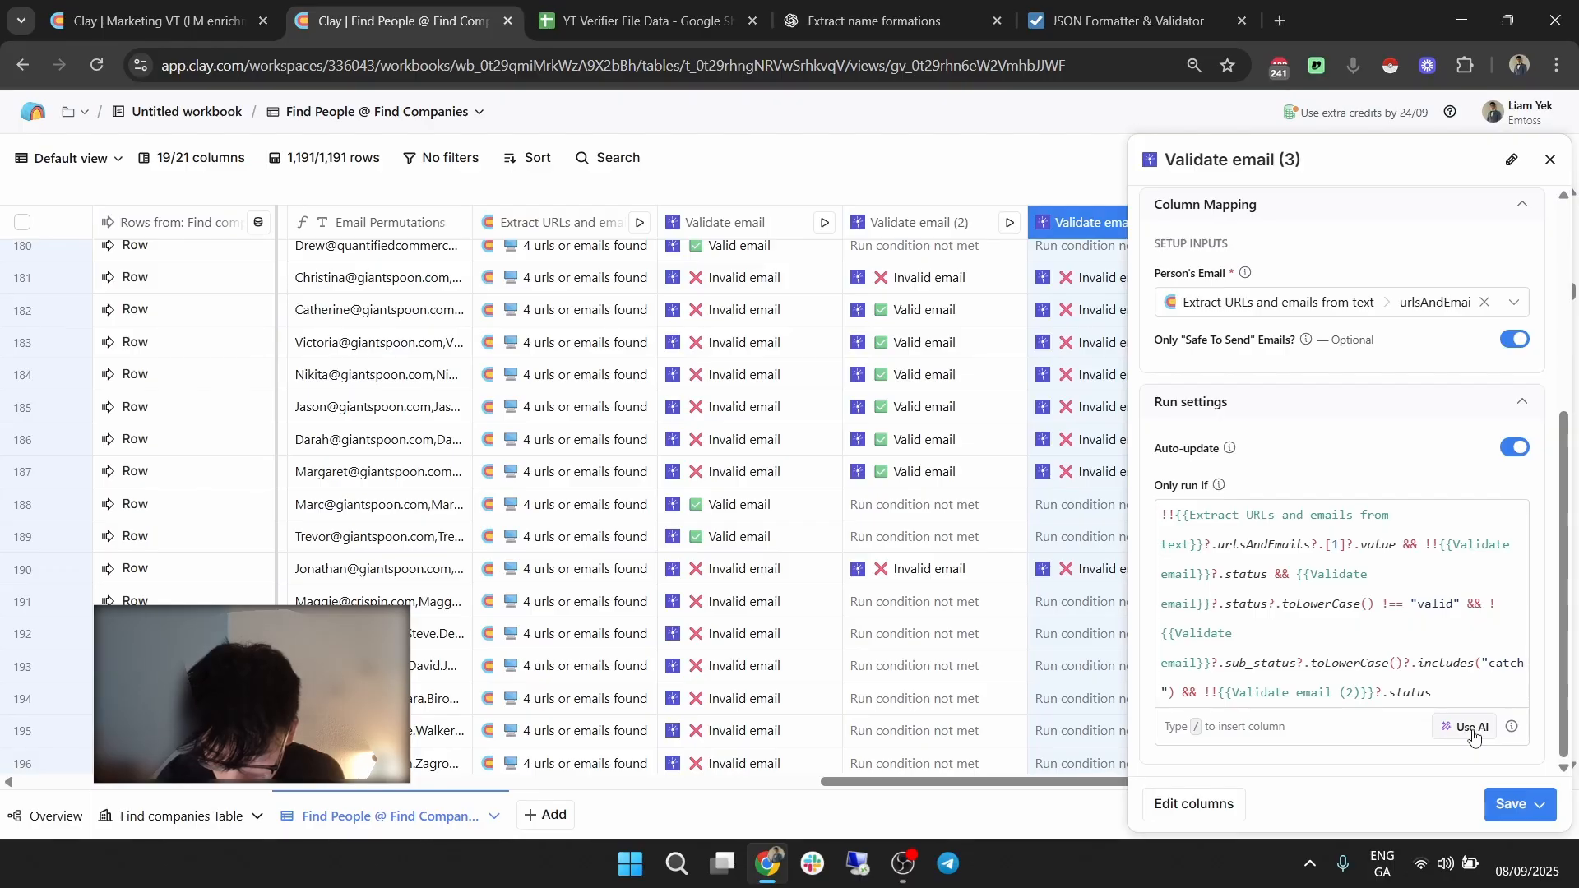
click(1469, 727)
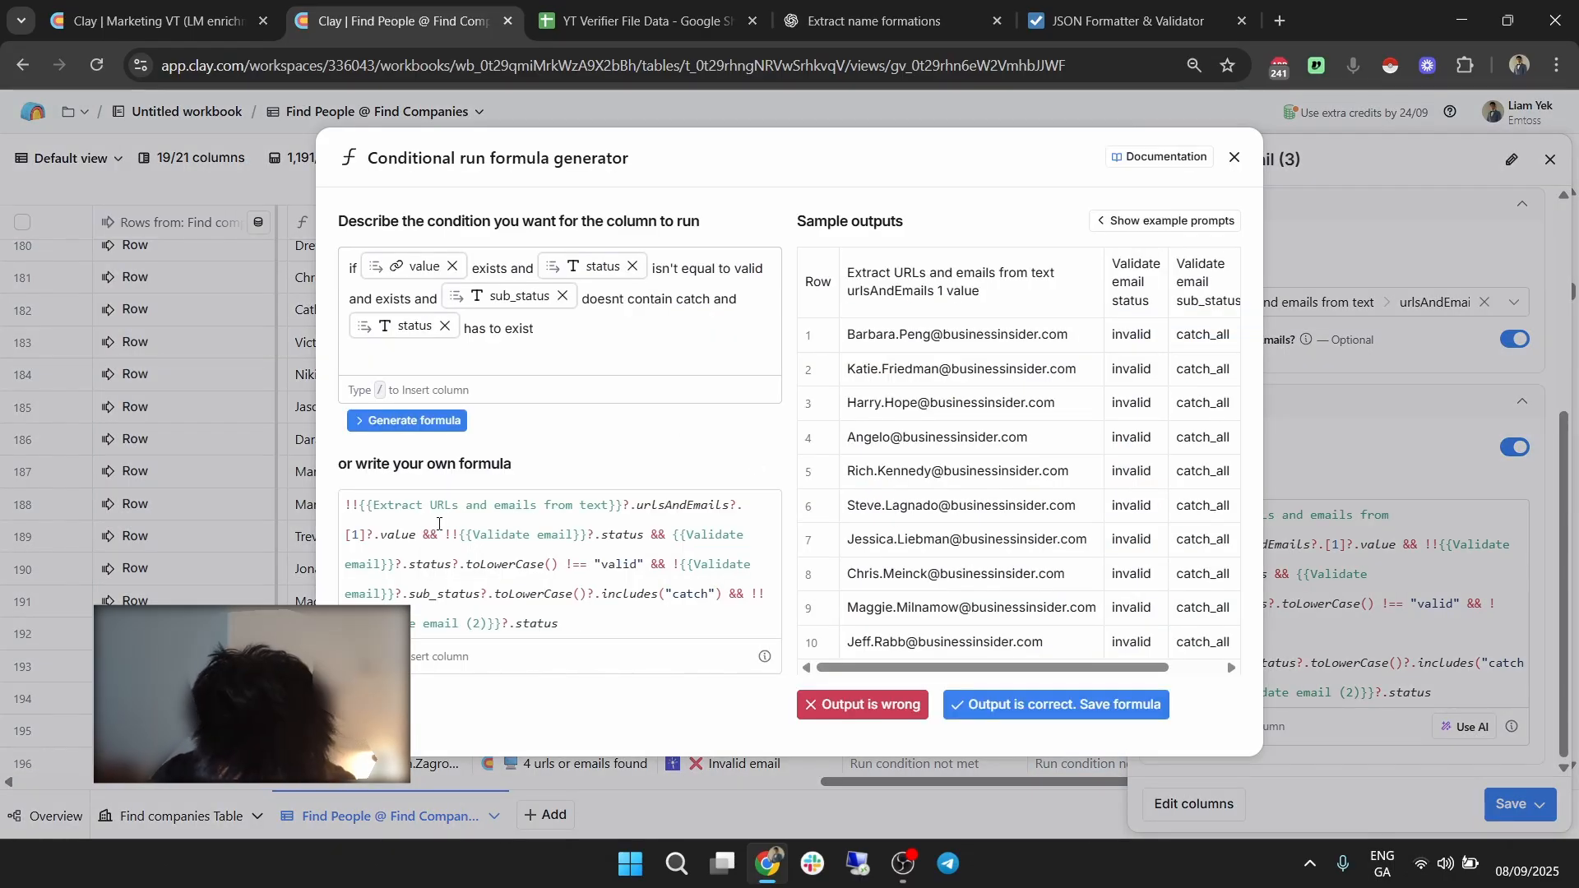
drag(373, 508, 551, 510)
click(609, 510)
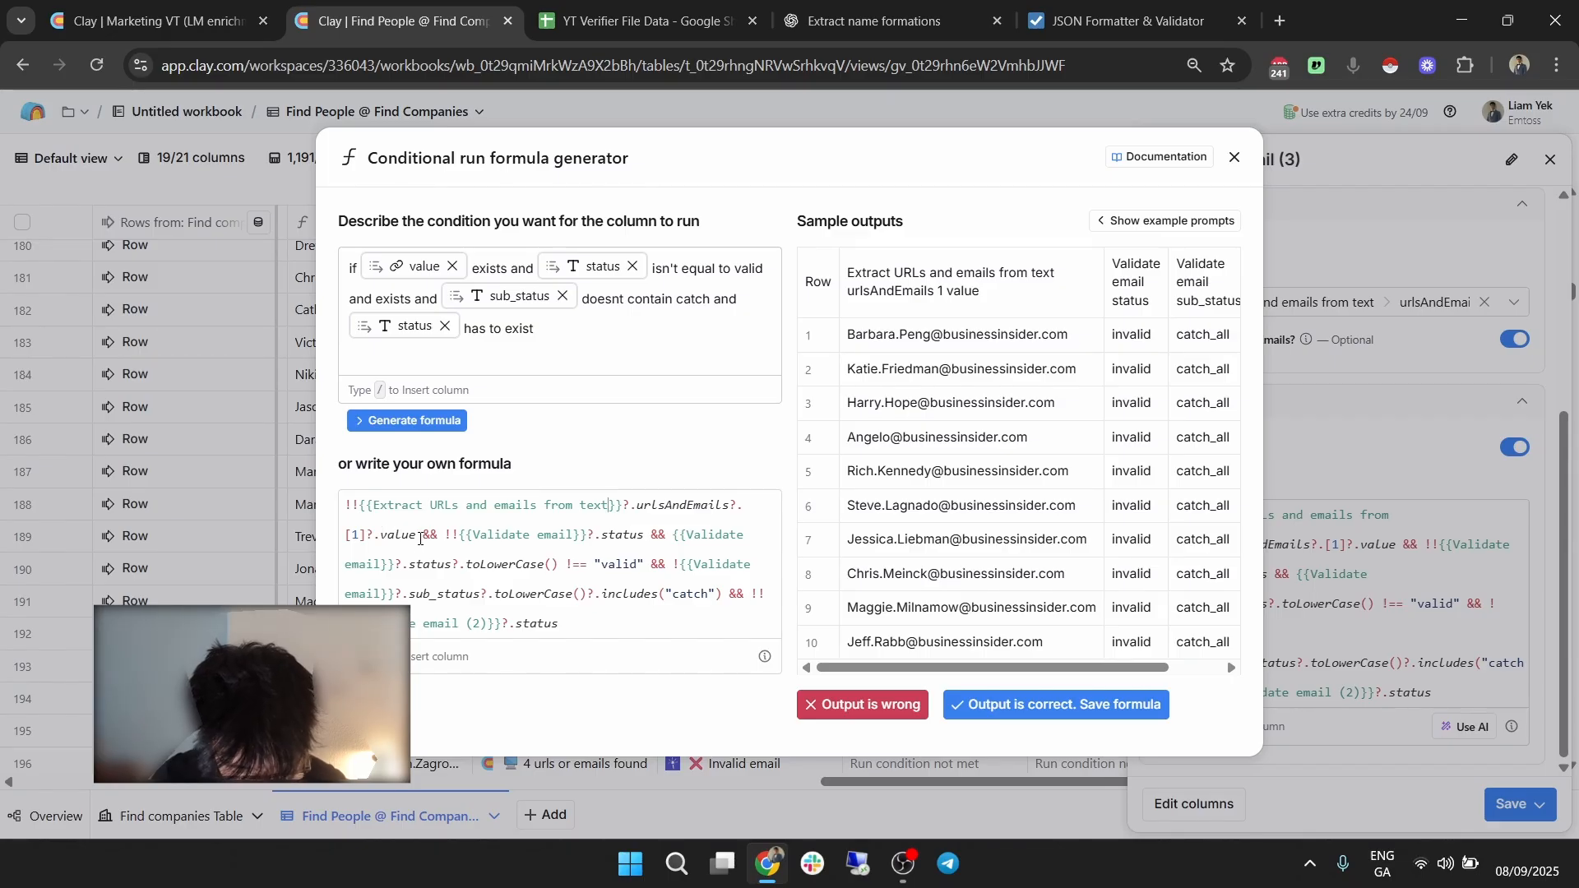
drag(416, 534, 354, 510)
click(441, 531)
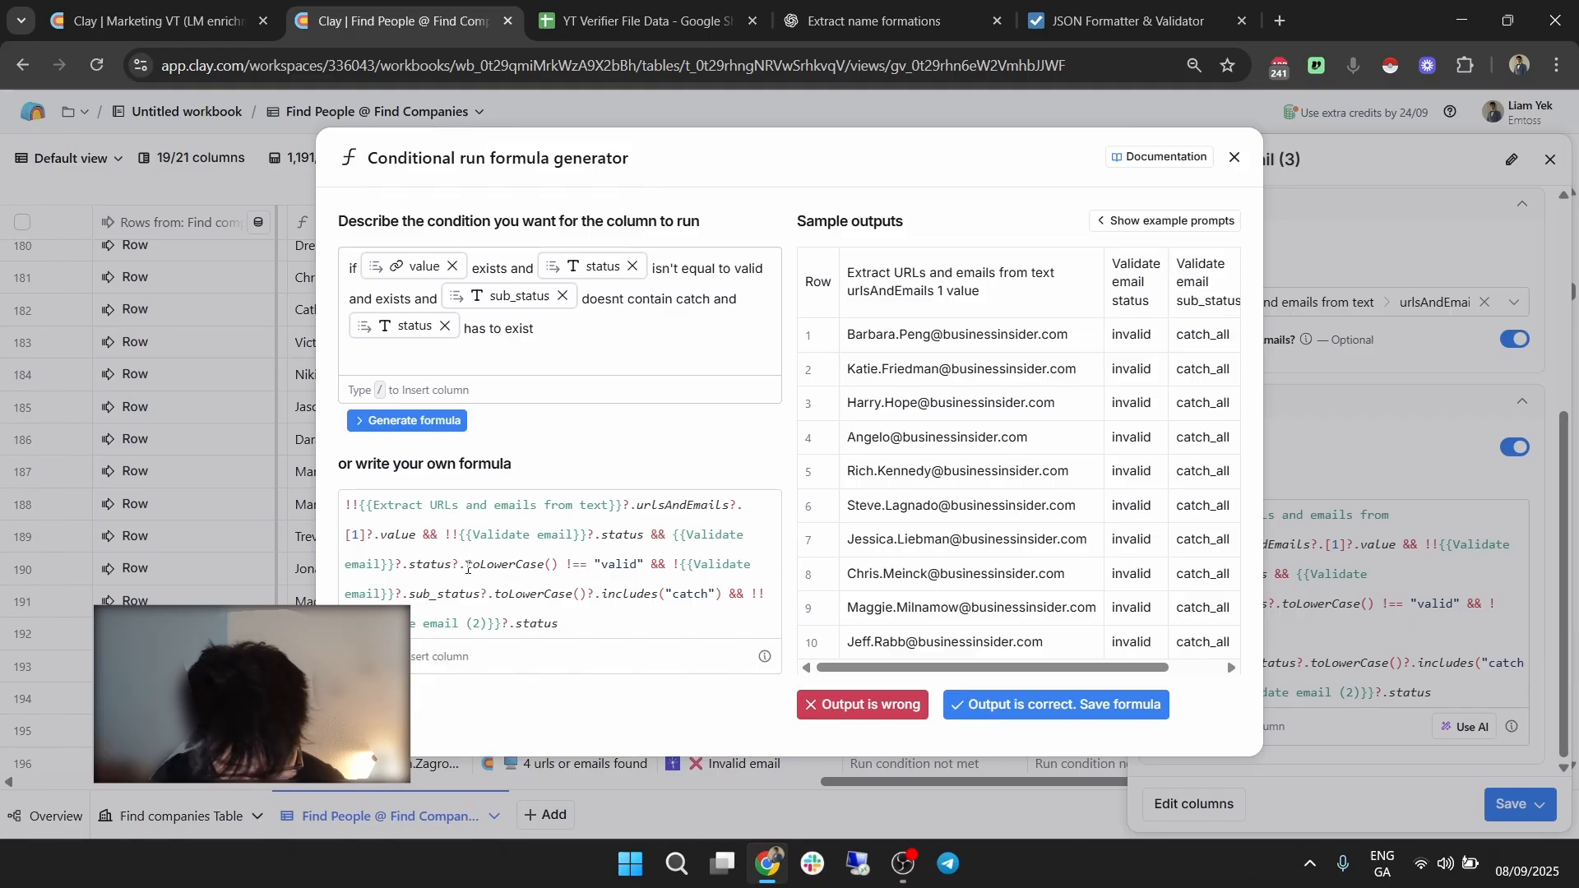
key(BackSpace)
text(2)
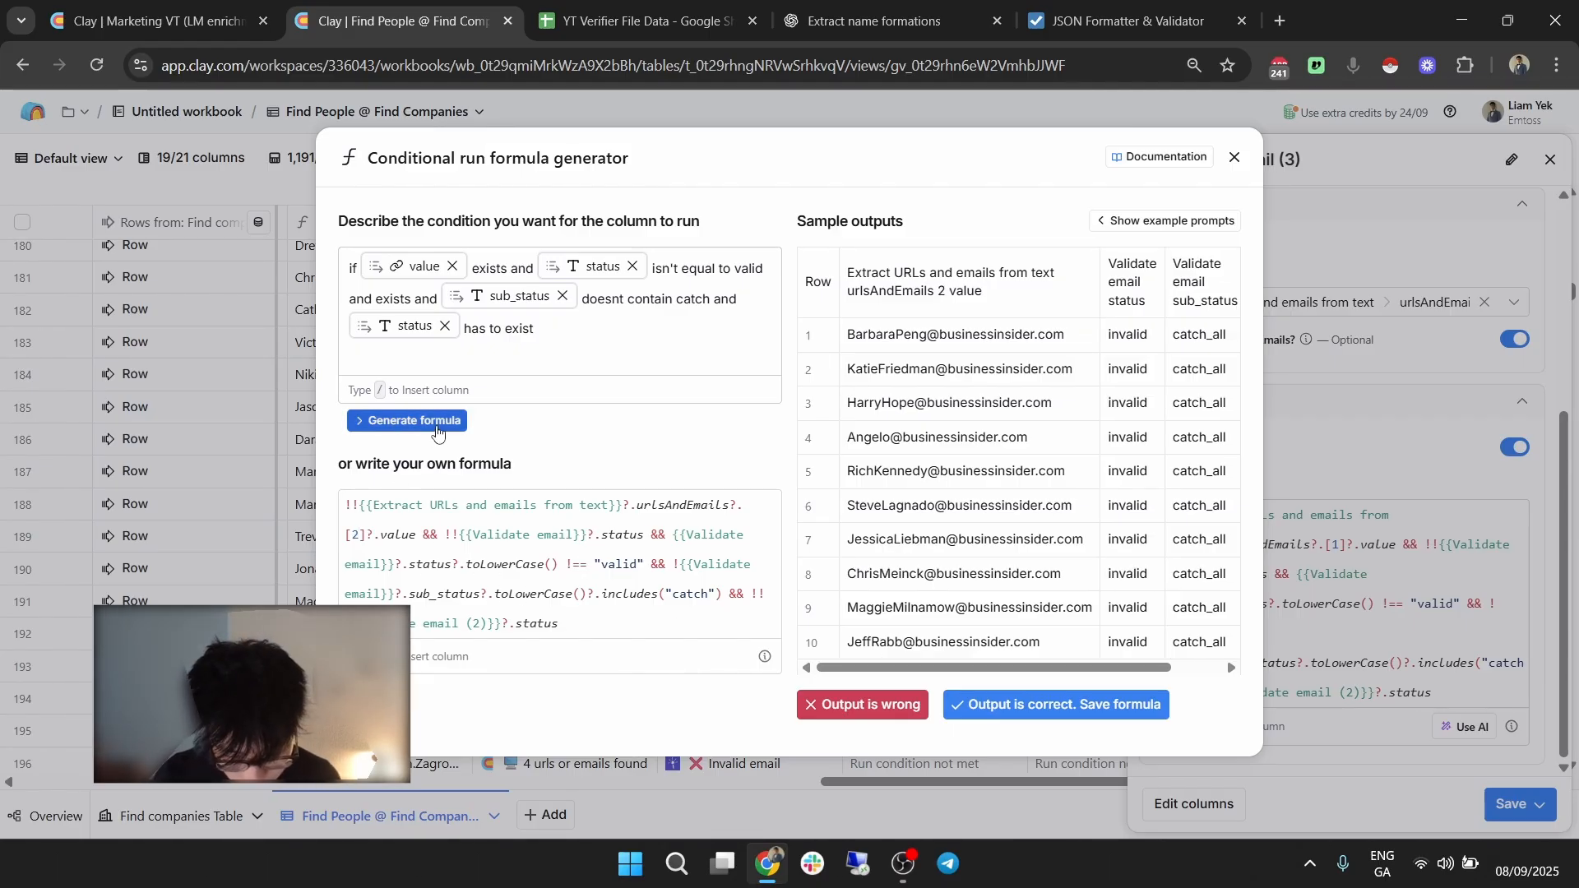
Save the corrected formula, and save and run Validate email (3) on the 1.1K rows in this view.
click(1121, 697)
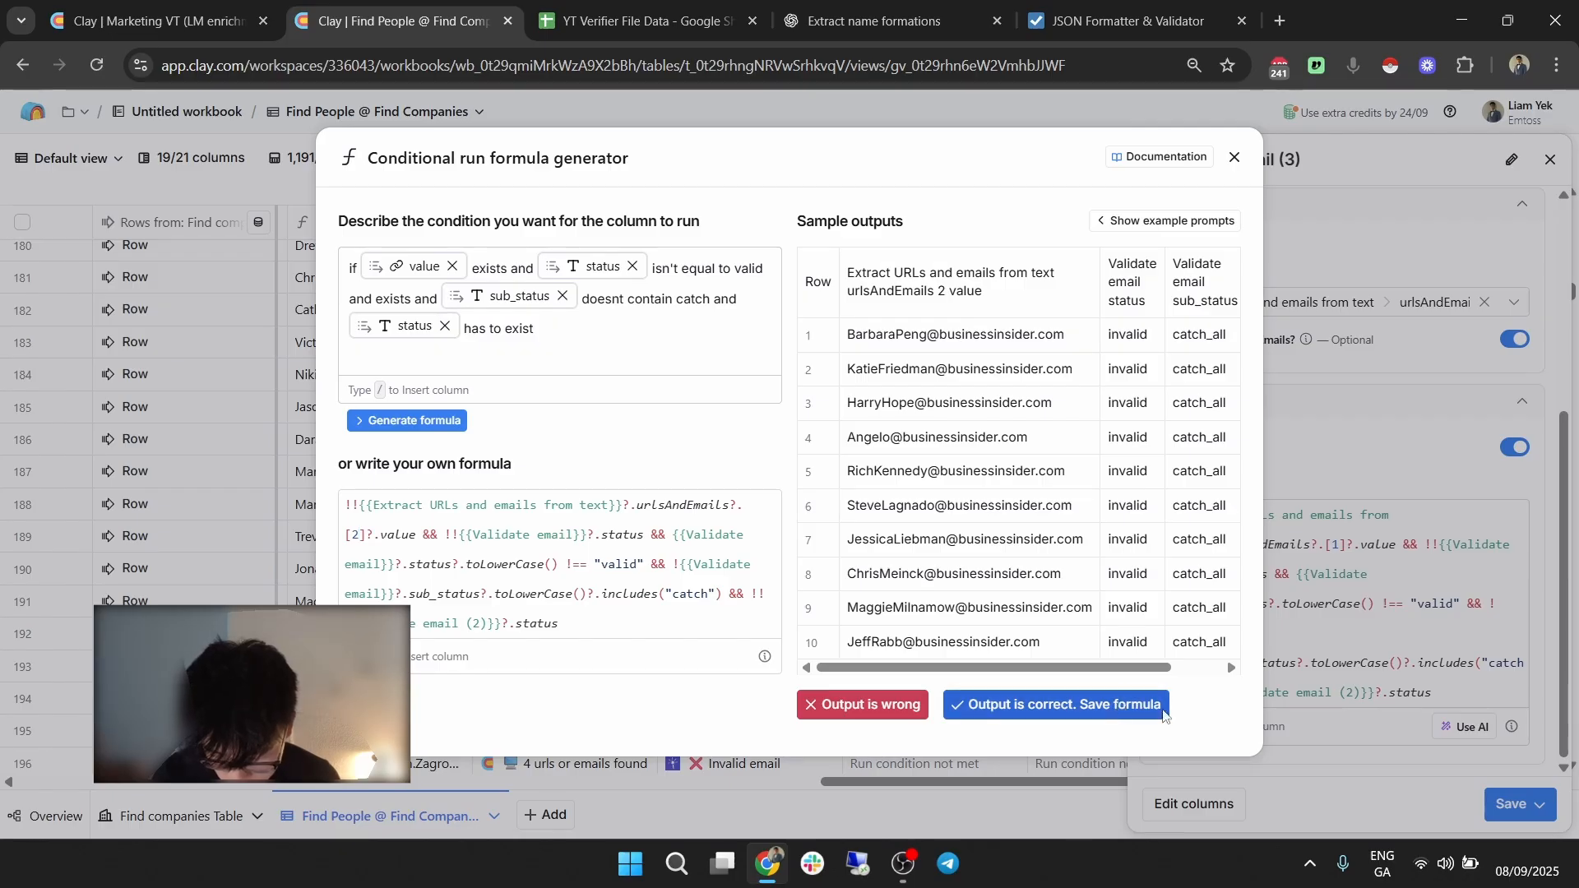
click(1539, 805)
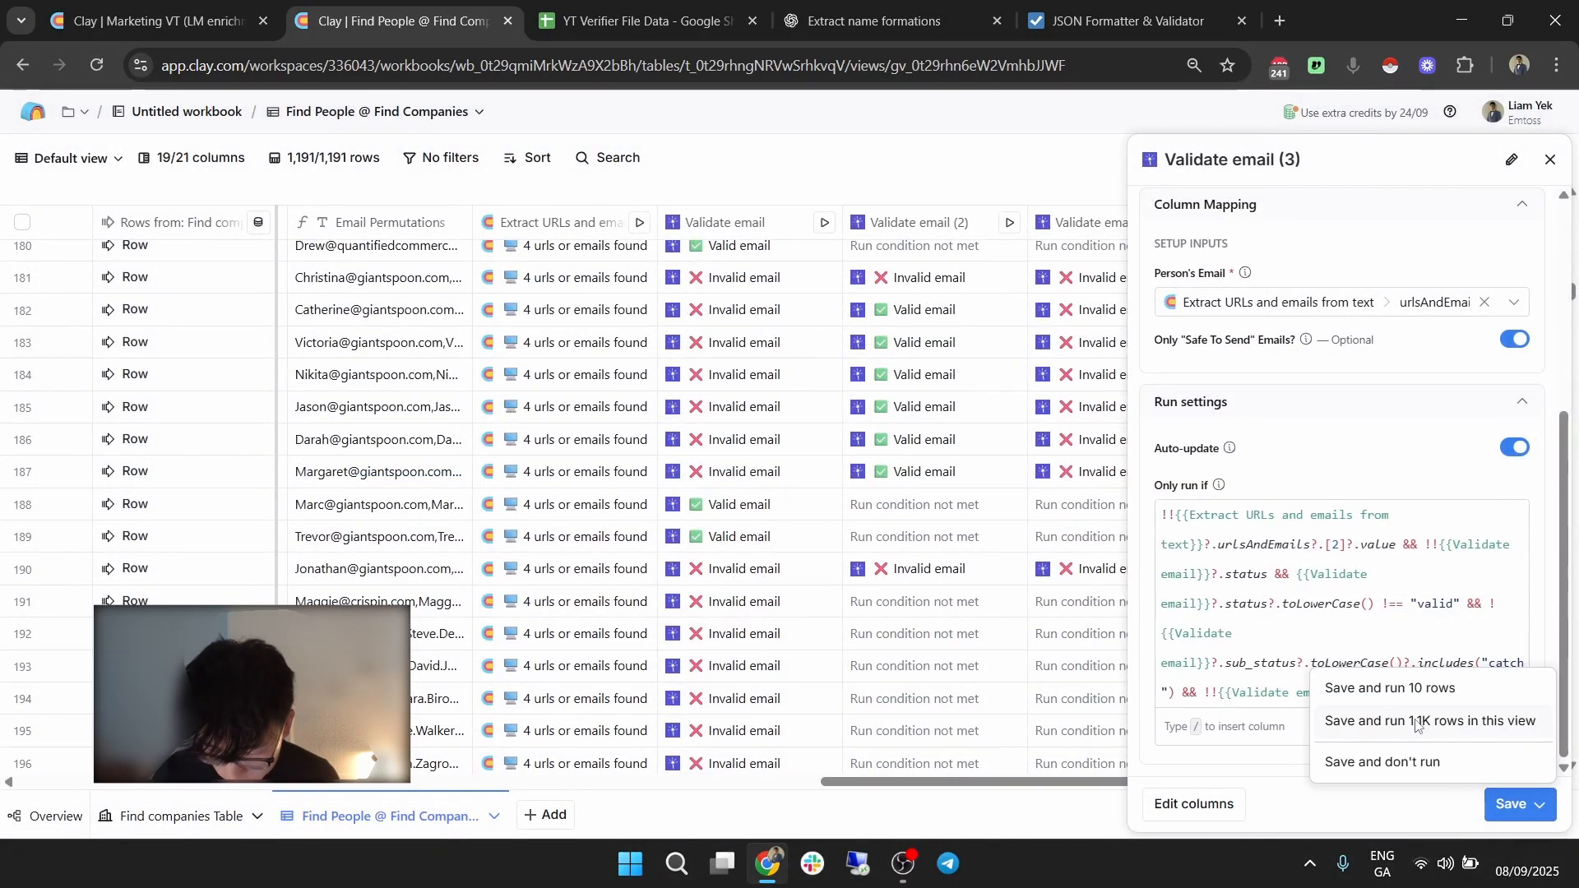
click(1439, 732)
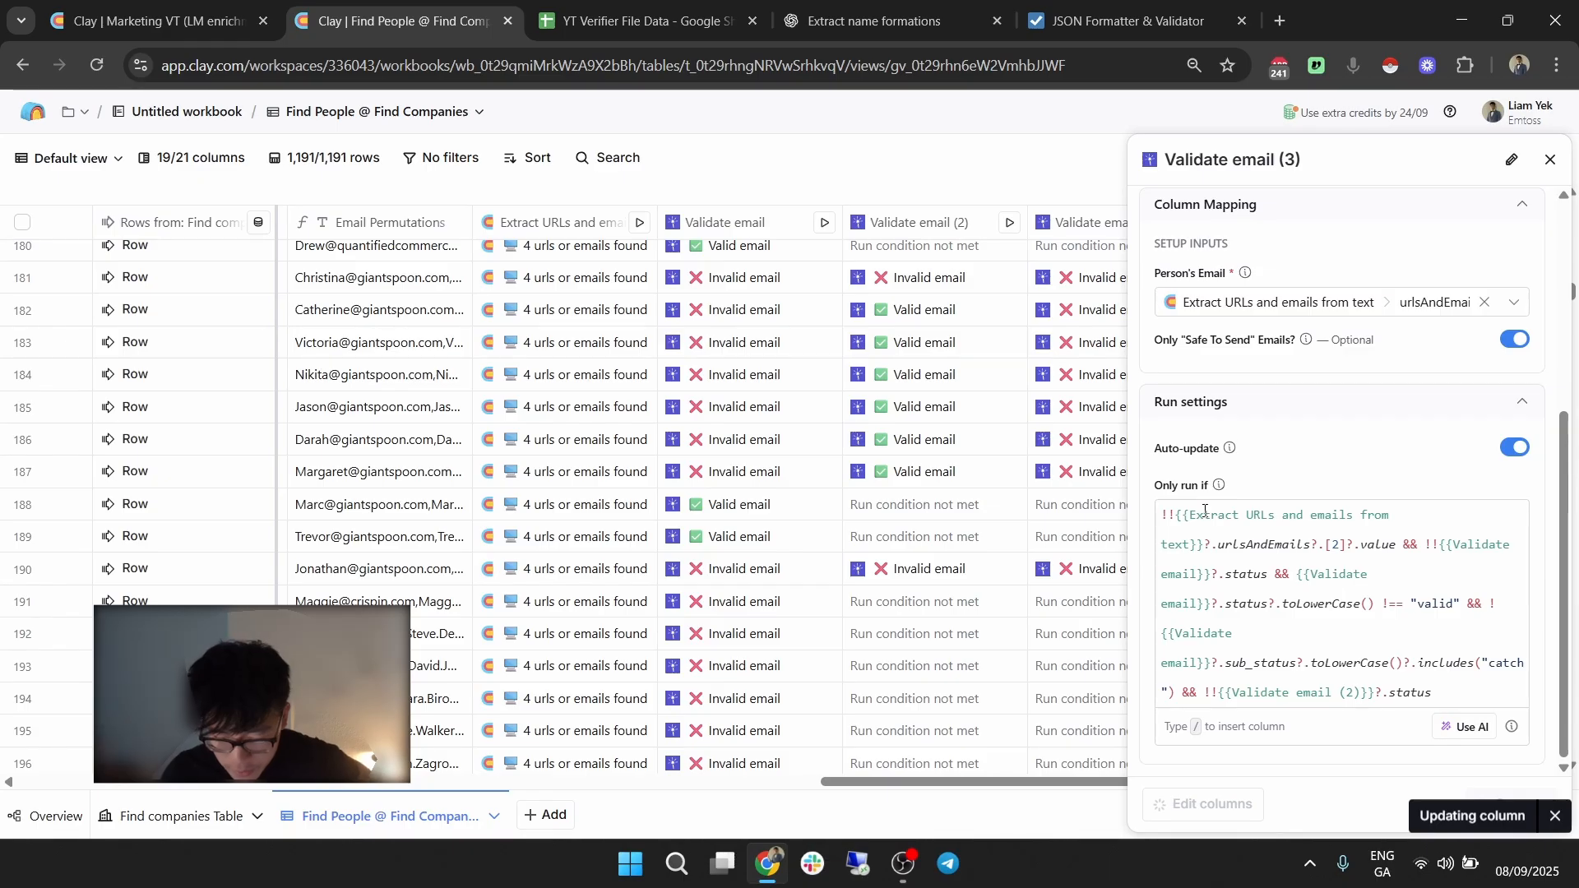
Point the Validate email status and sub_status references in Validate email (3)'s run condition at Validate email (2), then save and run the column.
click(1117, 230)
click(1119, 300)
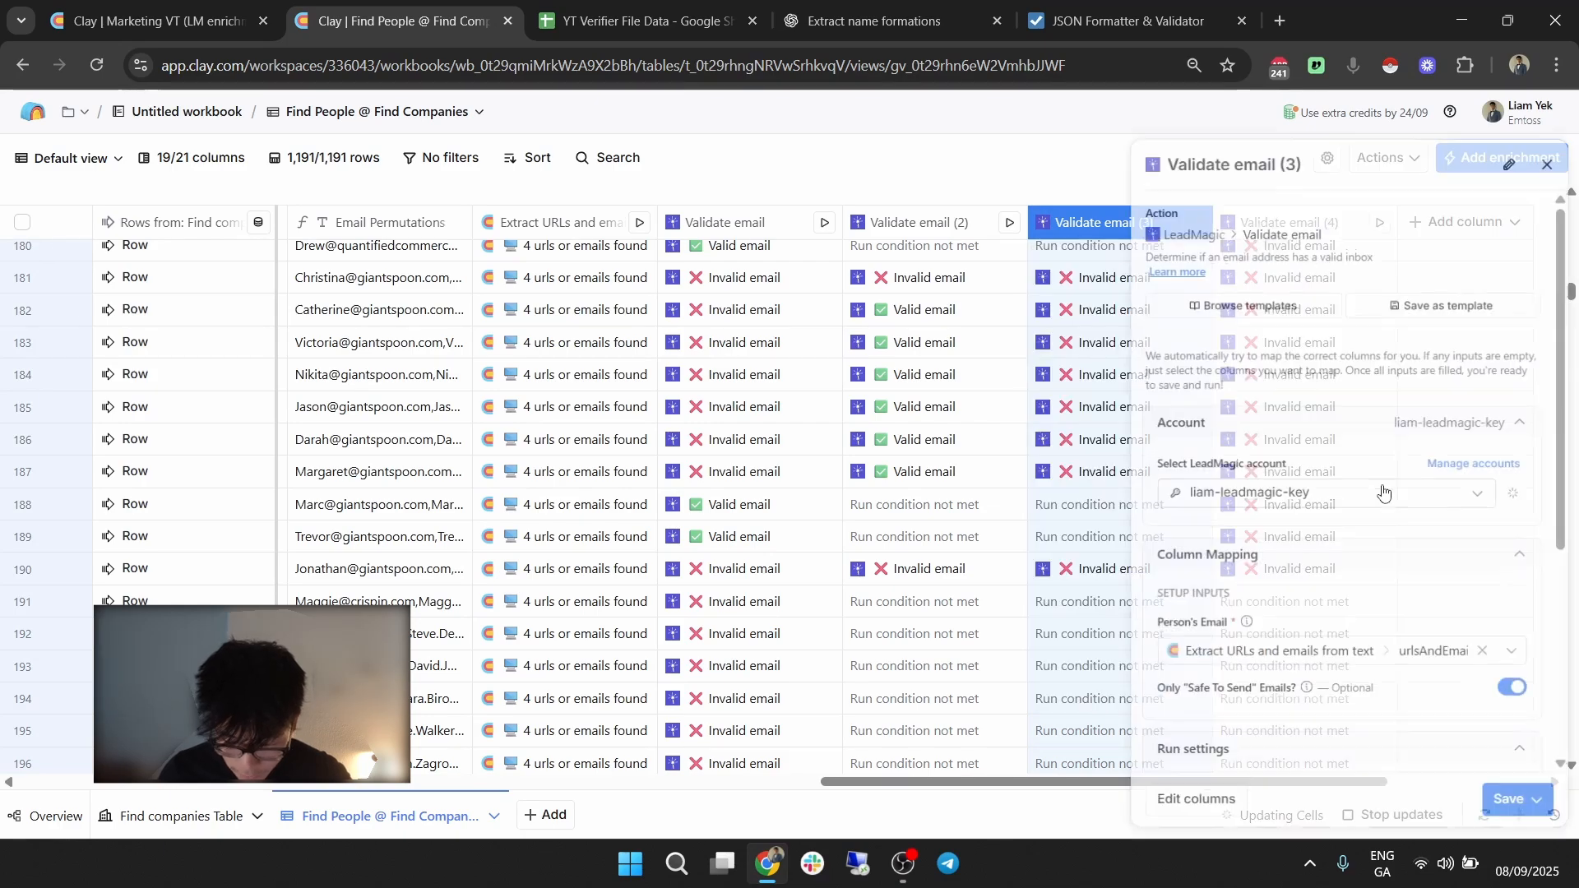
scroll(1415, 592, down, 4)
click(1446, 731)
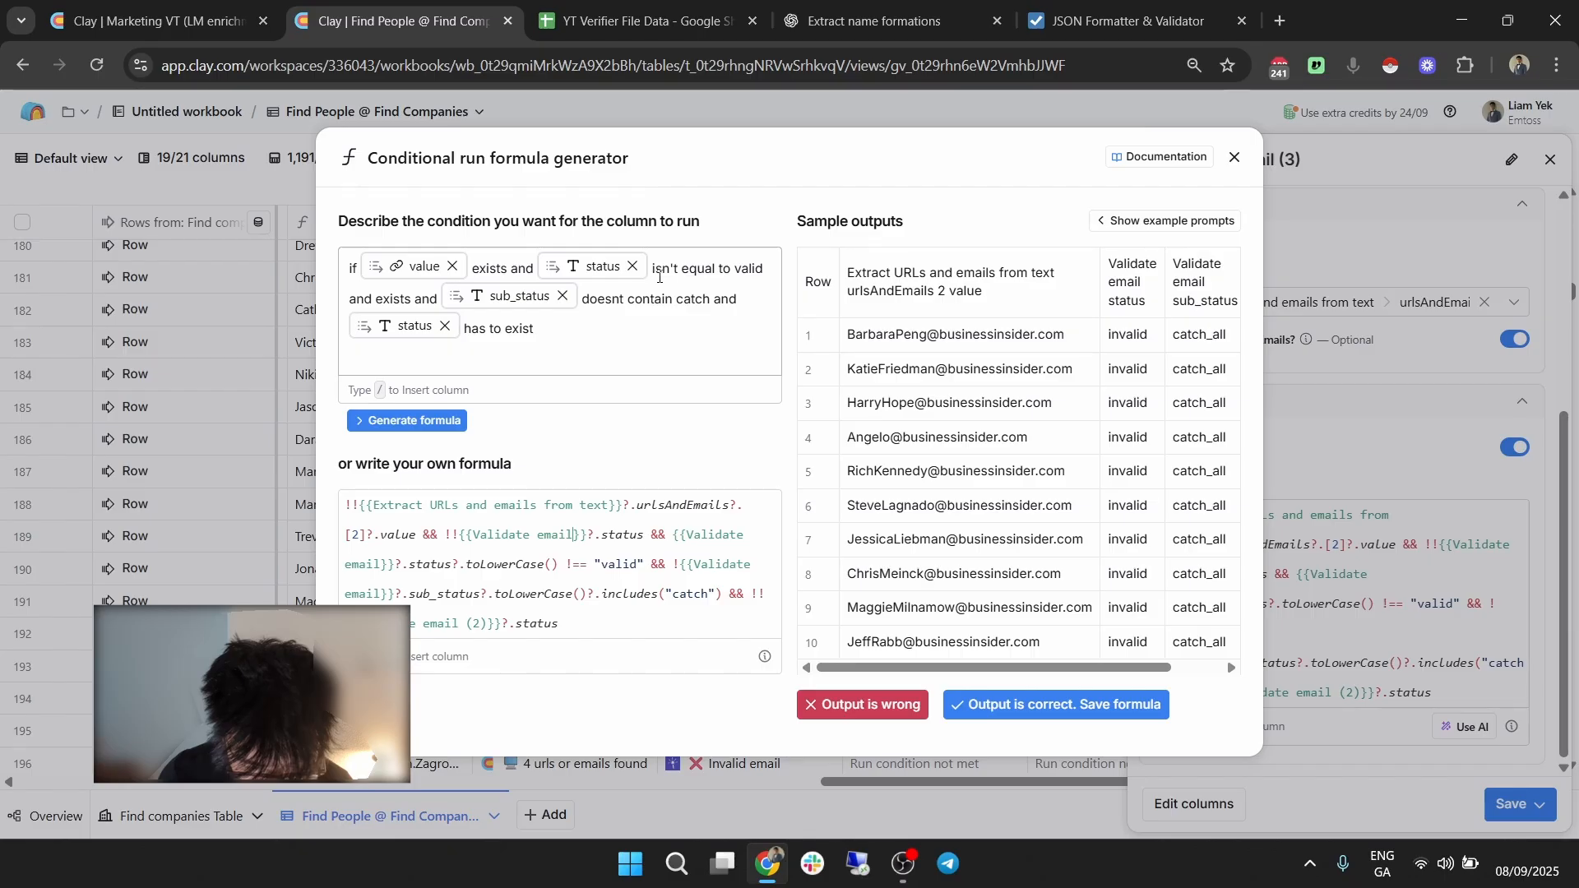
mouse_move(600, 272)
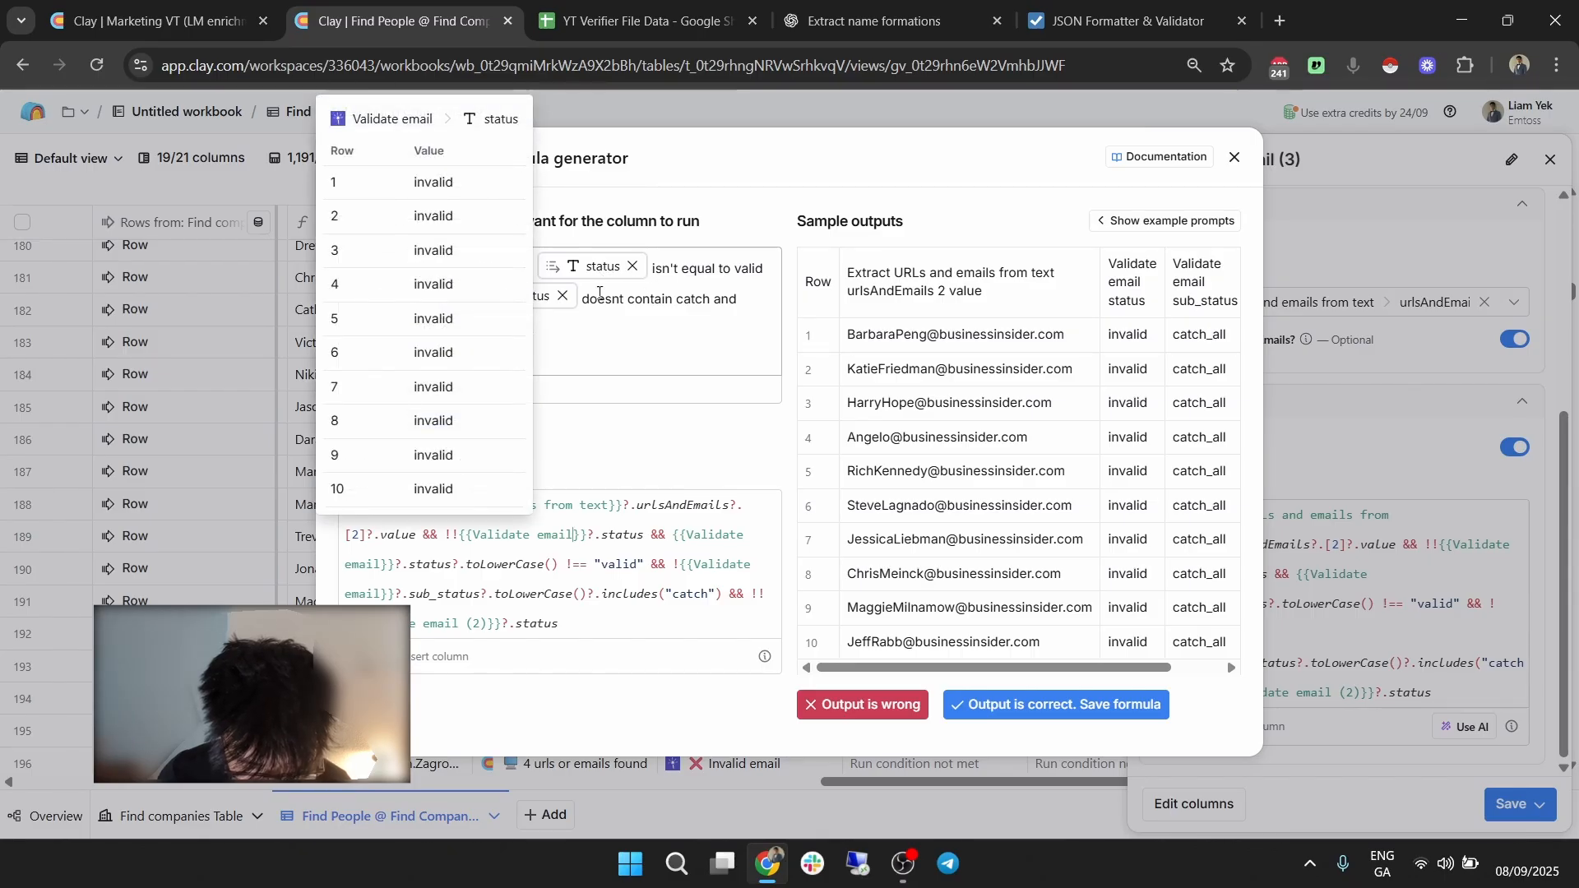
text((2))
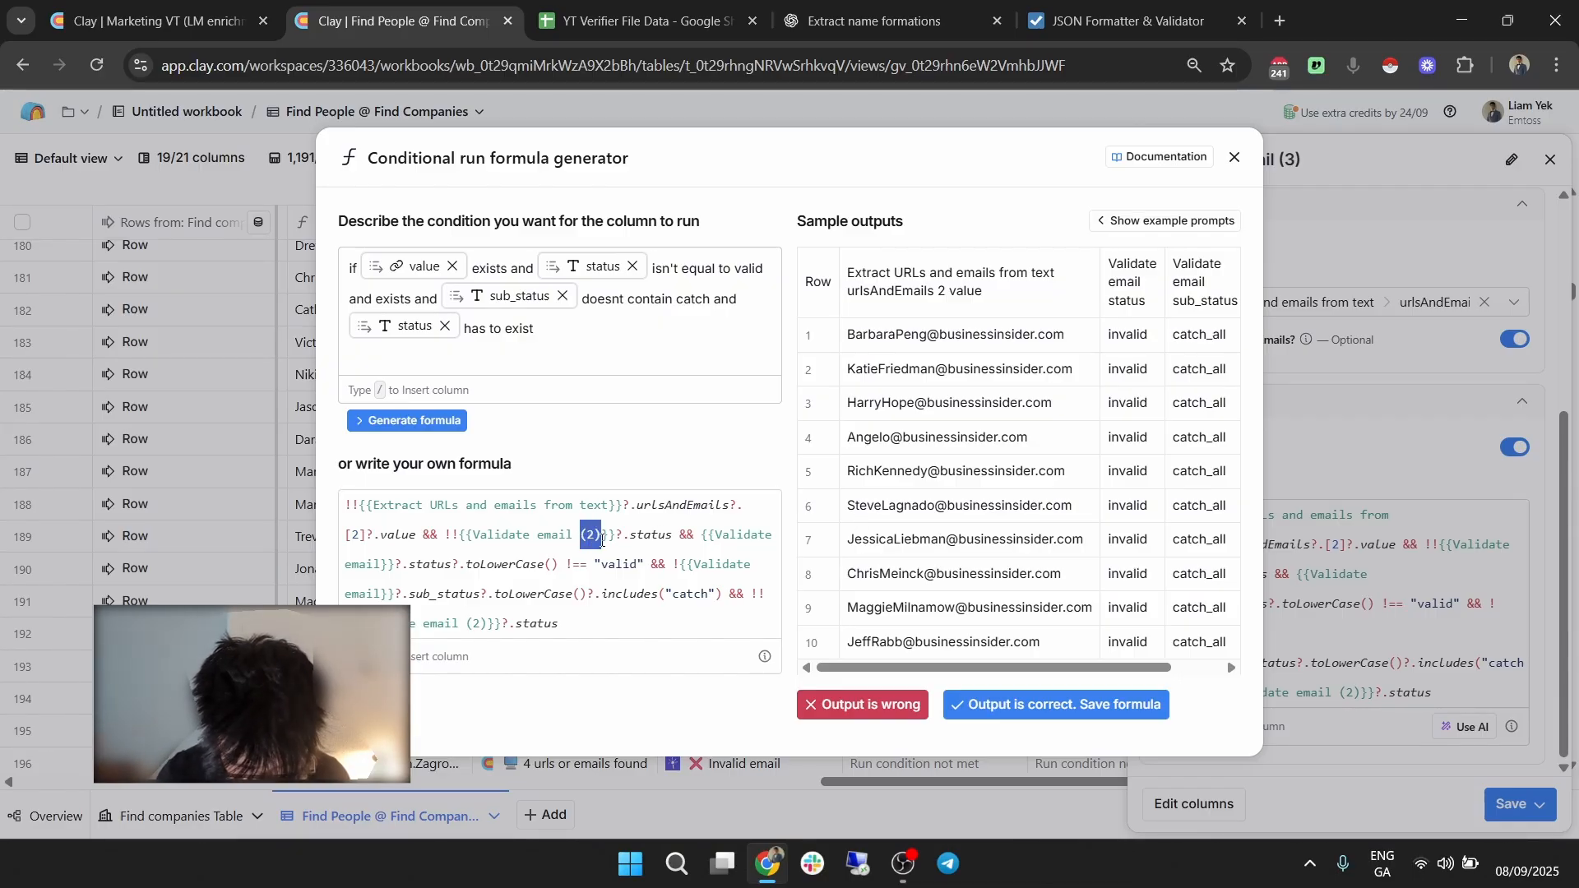
click(383, 566)
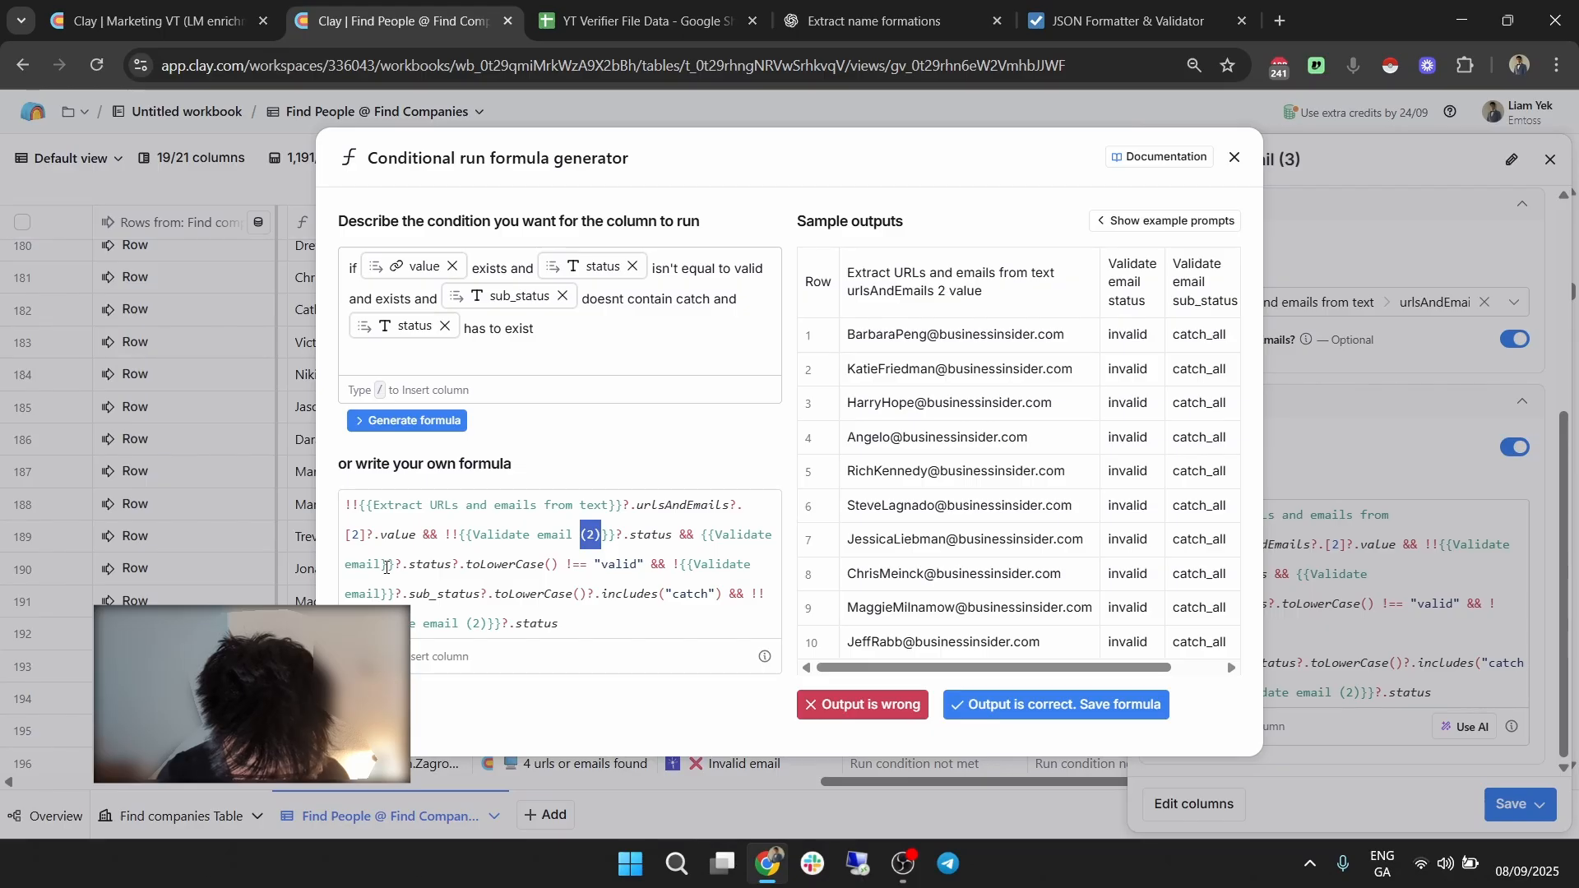
text((2))
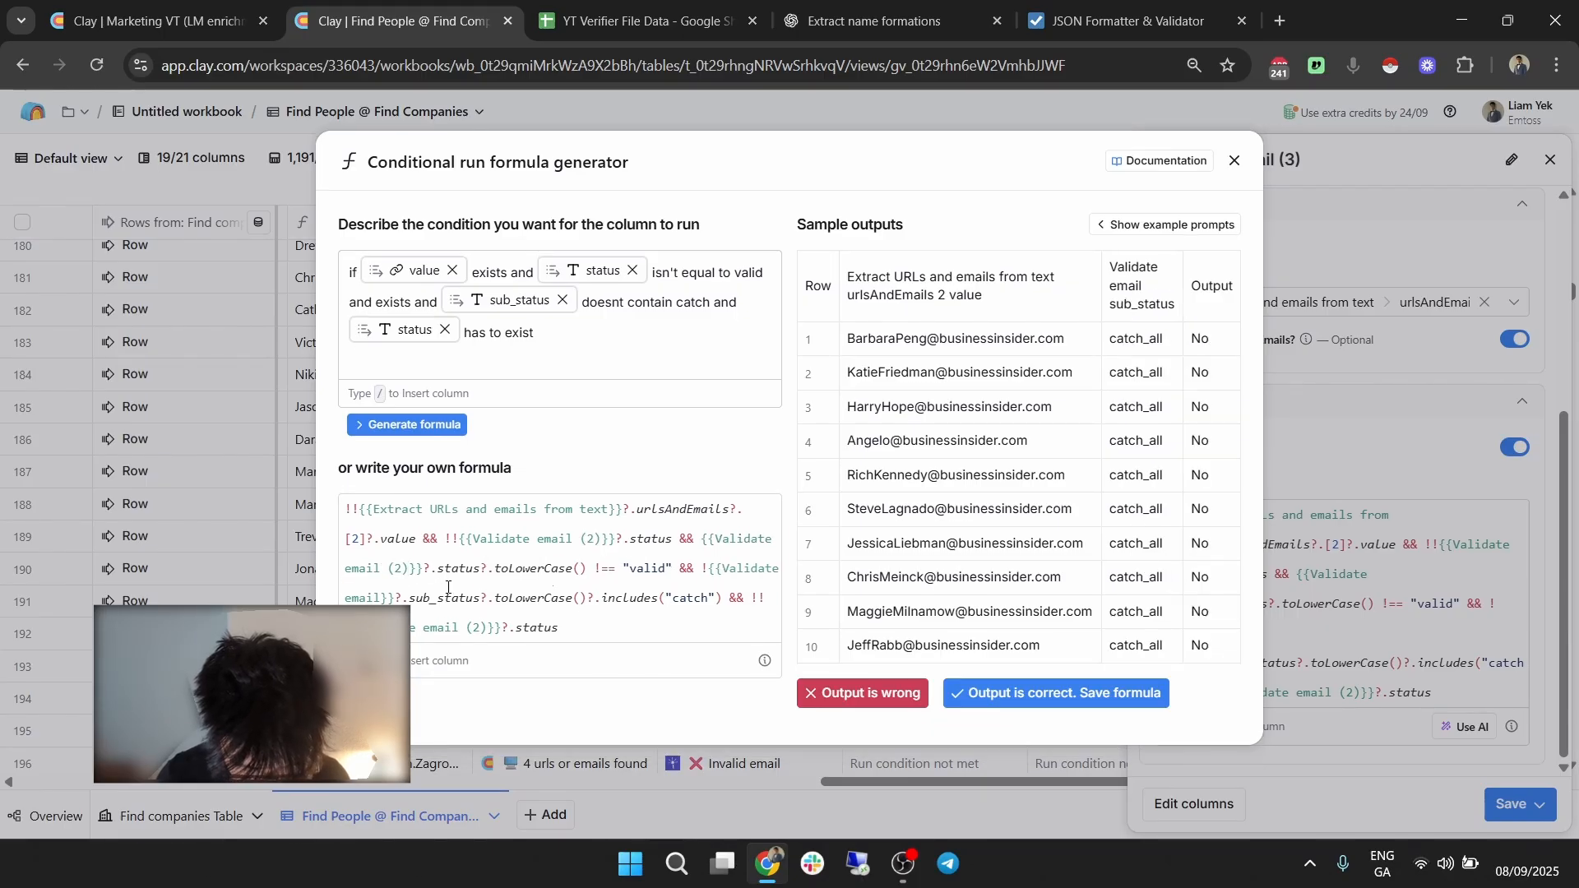
text( (2))
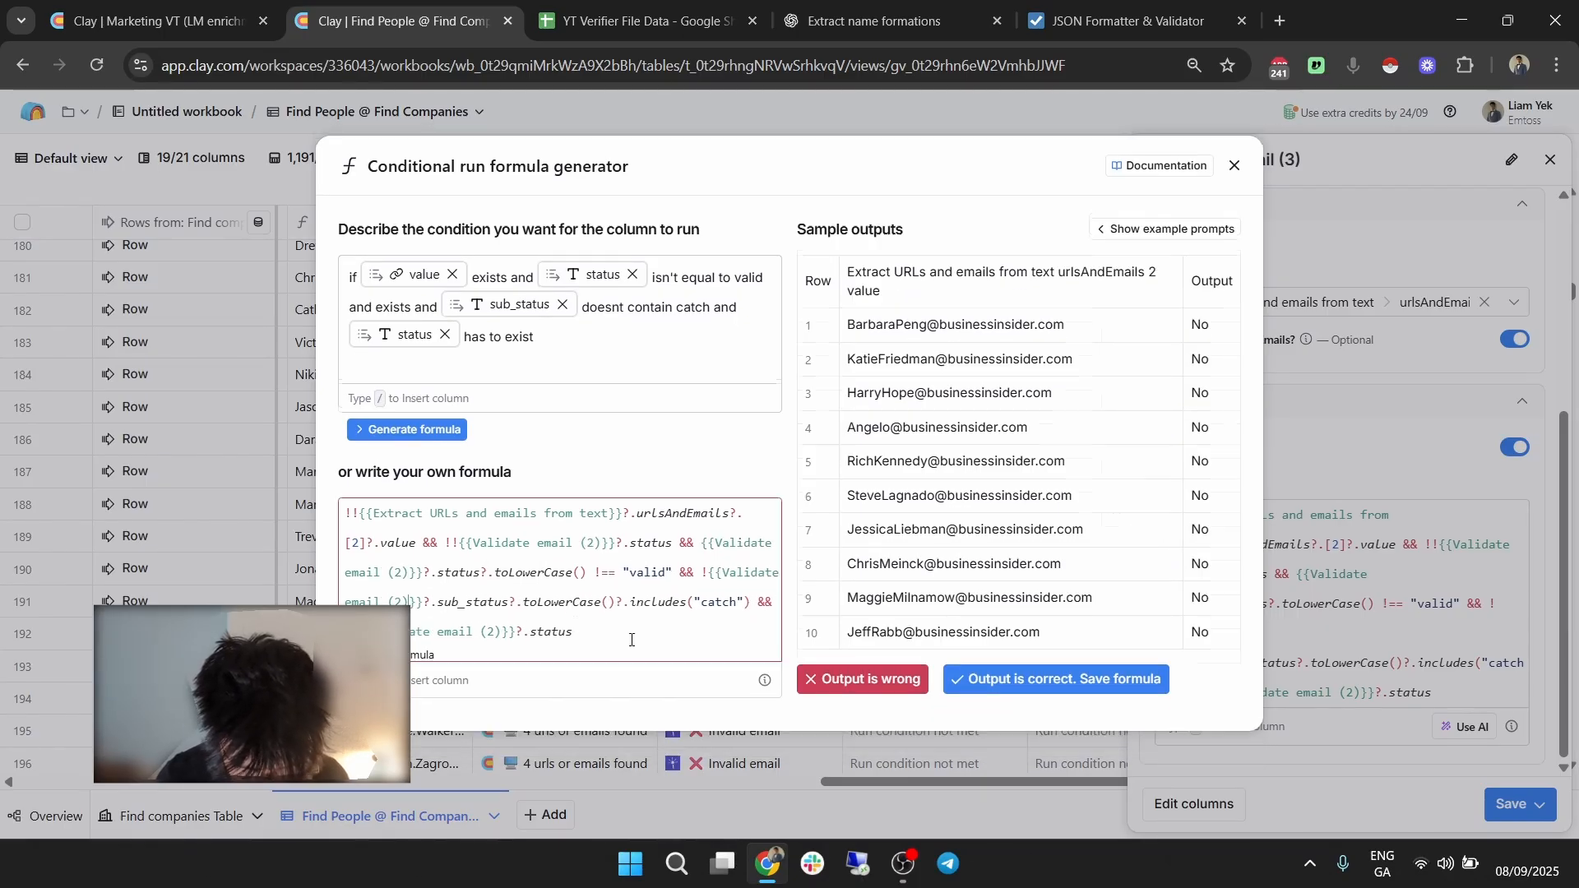
click(962, 679)
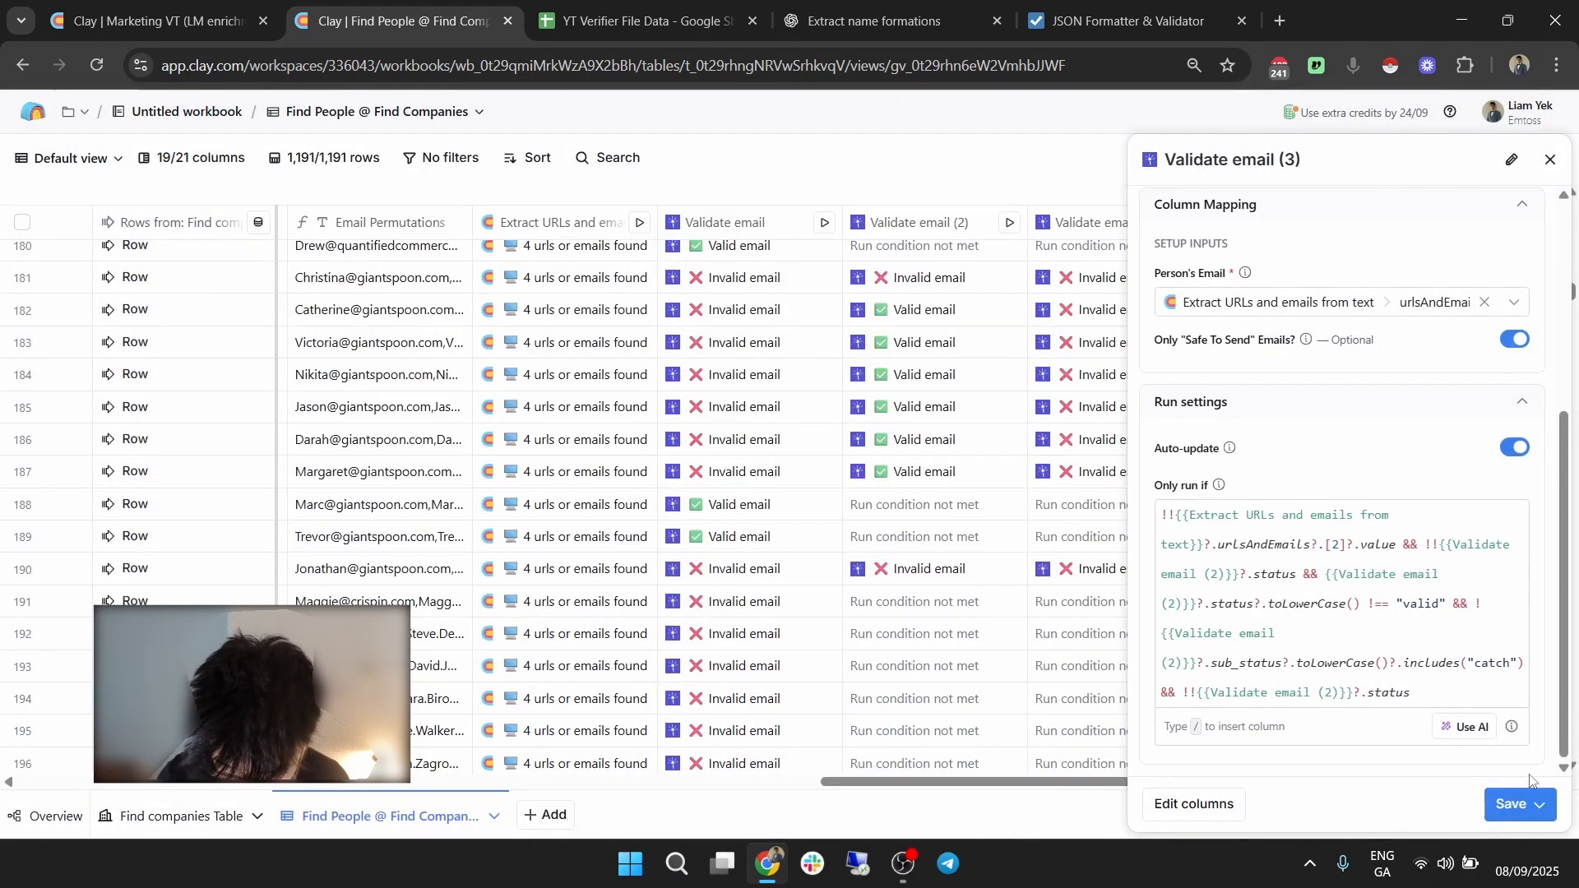
click(1518, 804)
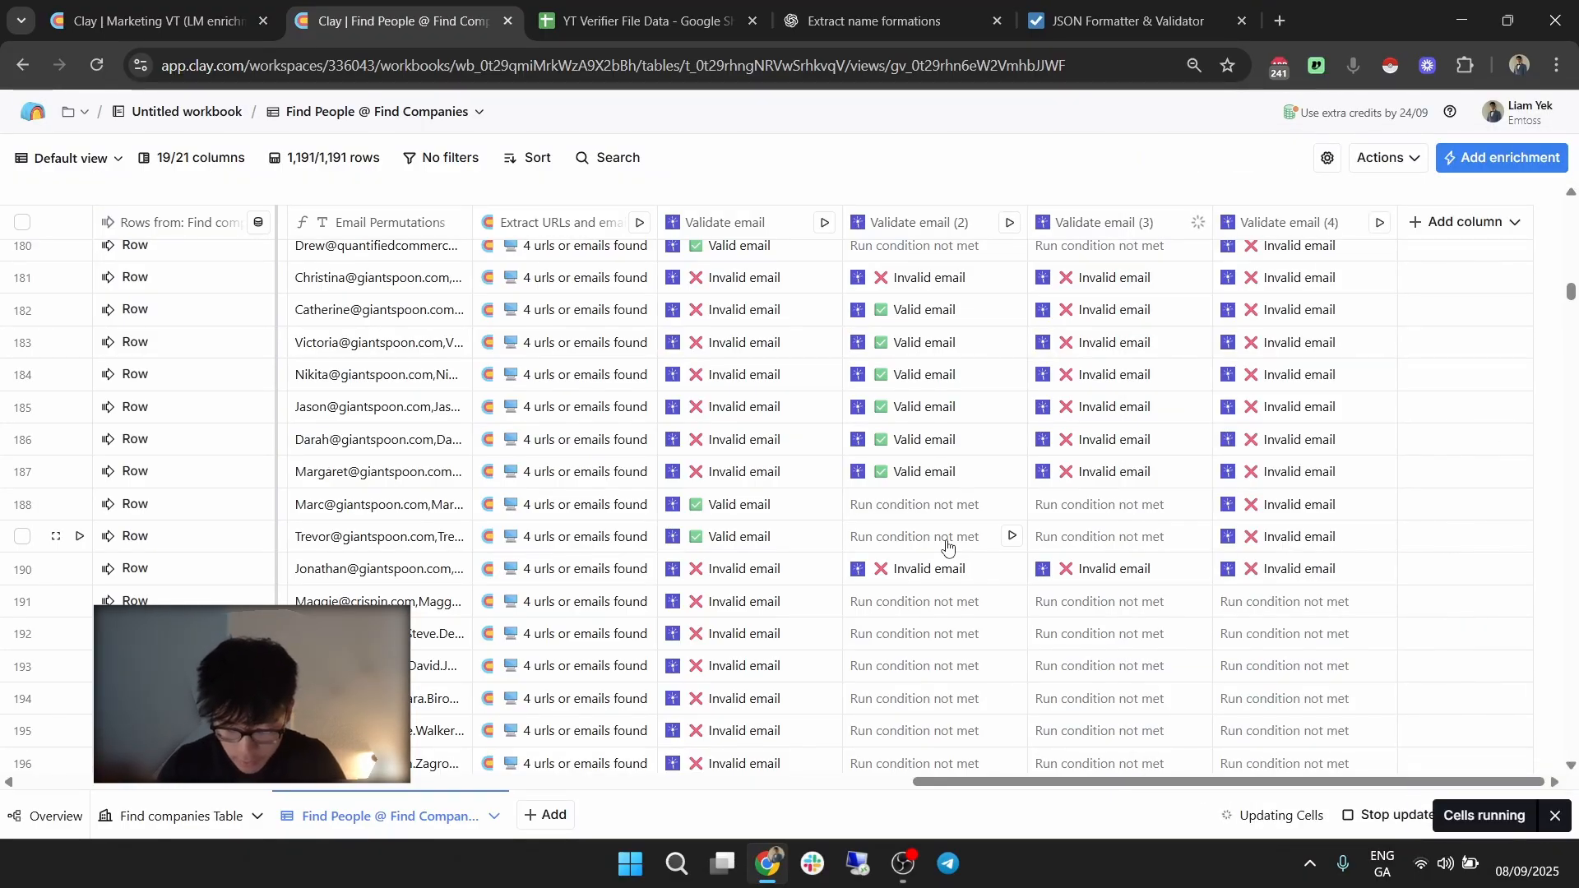
Point the remaining Validate email references in Validate email (4)'s run condition at Validate email (3), then save and run all rows in view.
click(1280, 227)
click(1315, 301)
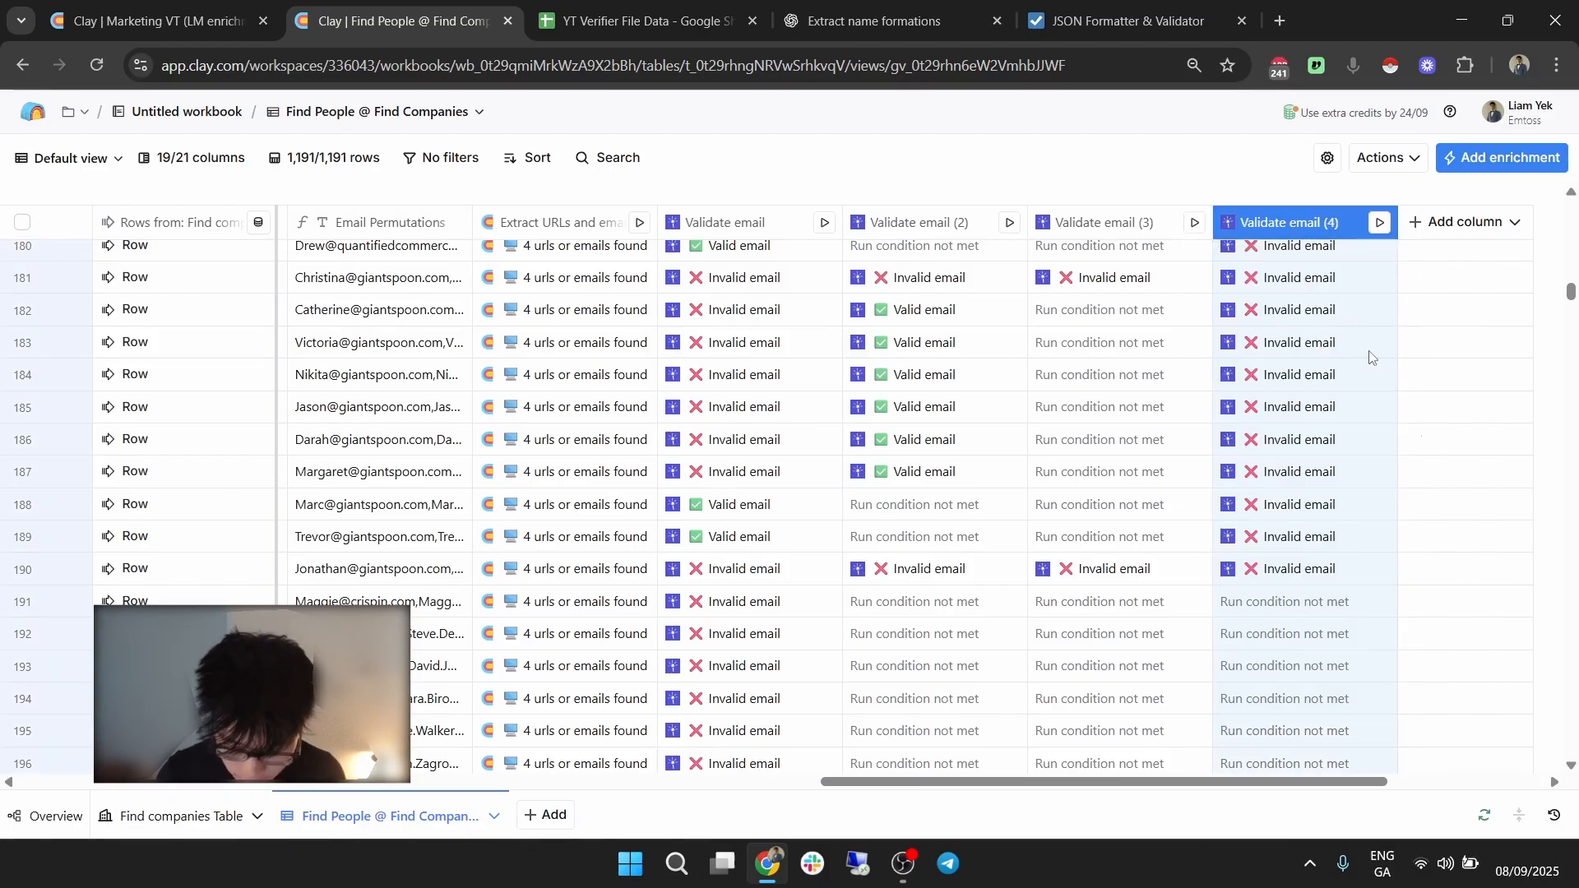
scroll(1448, 619, down, 3)
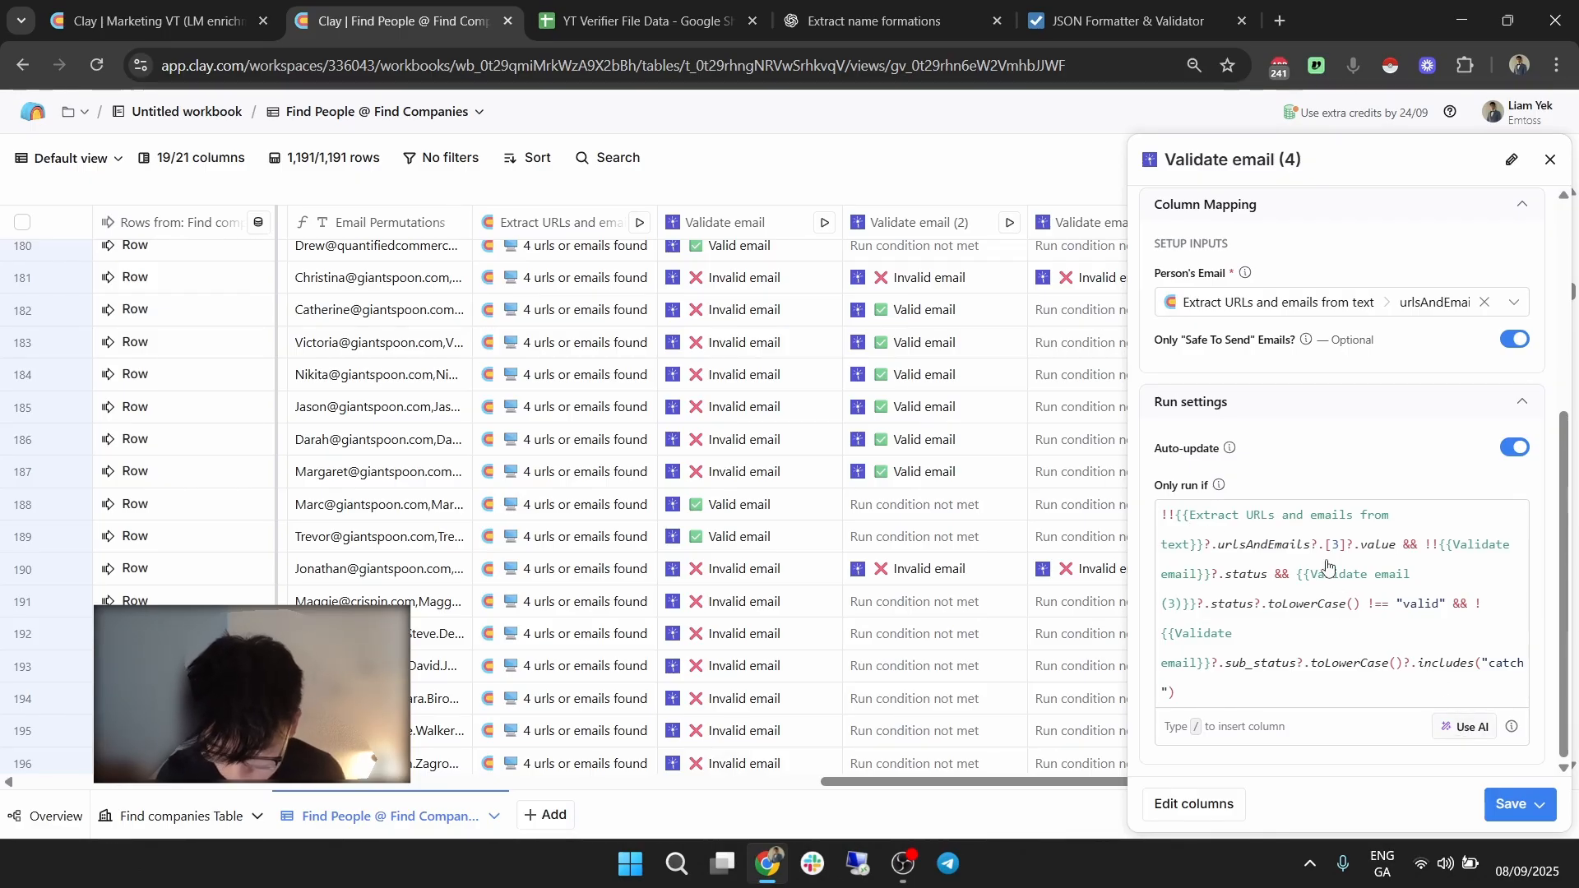
click(1353, 560)
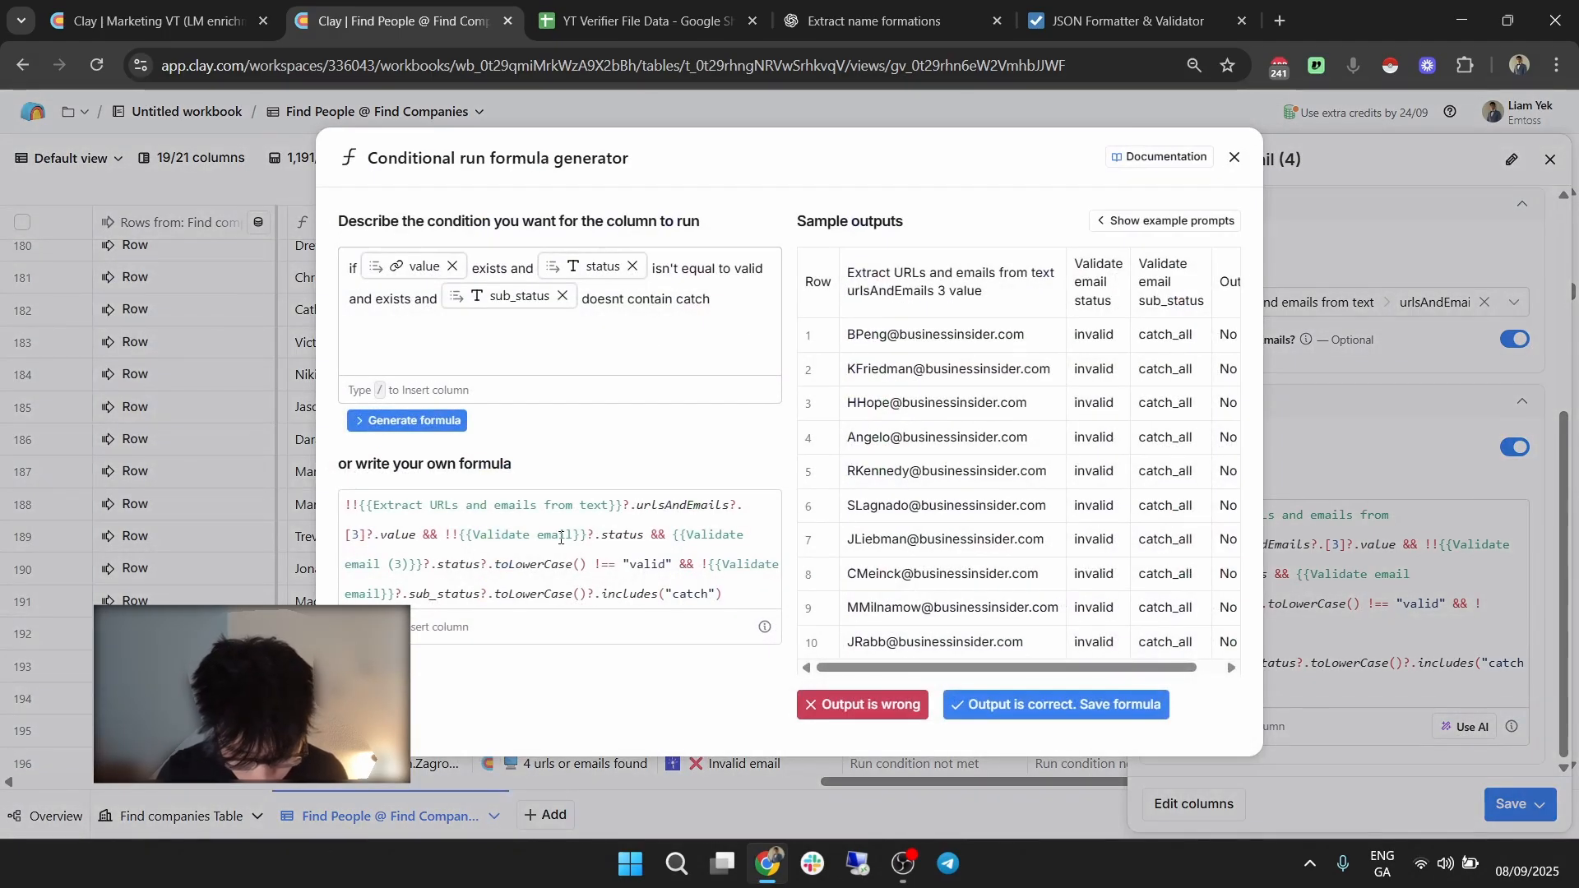
text((3))
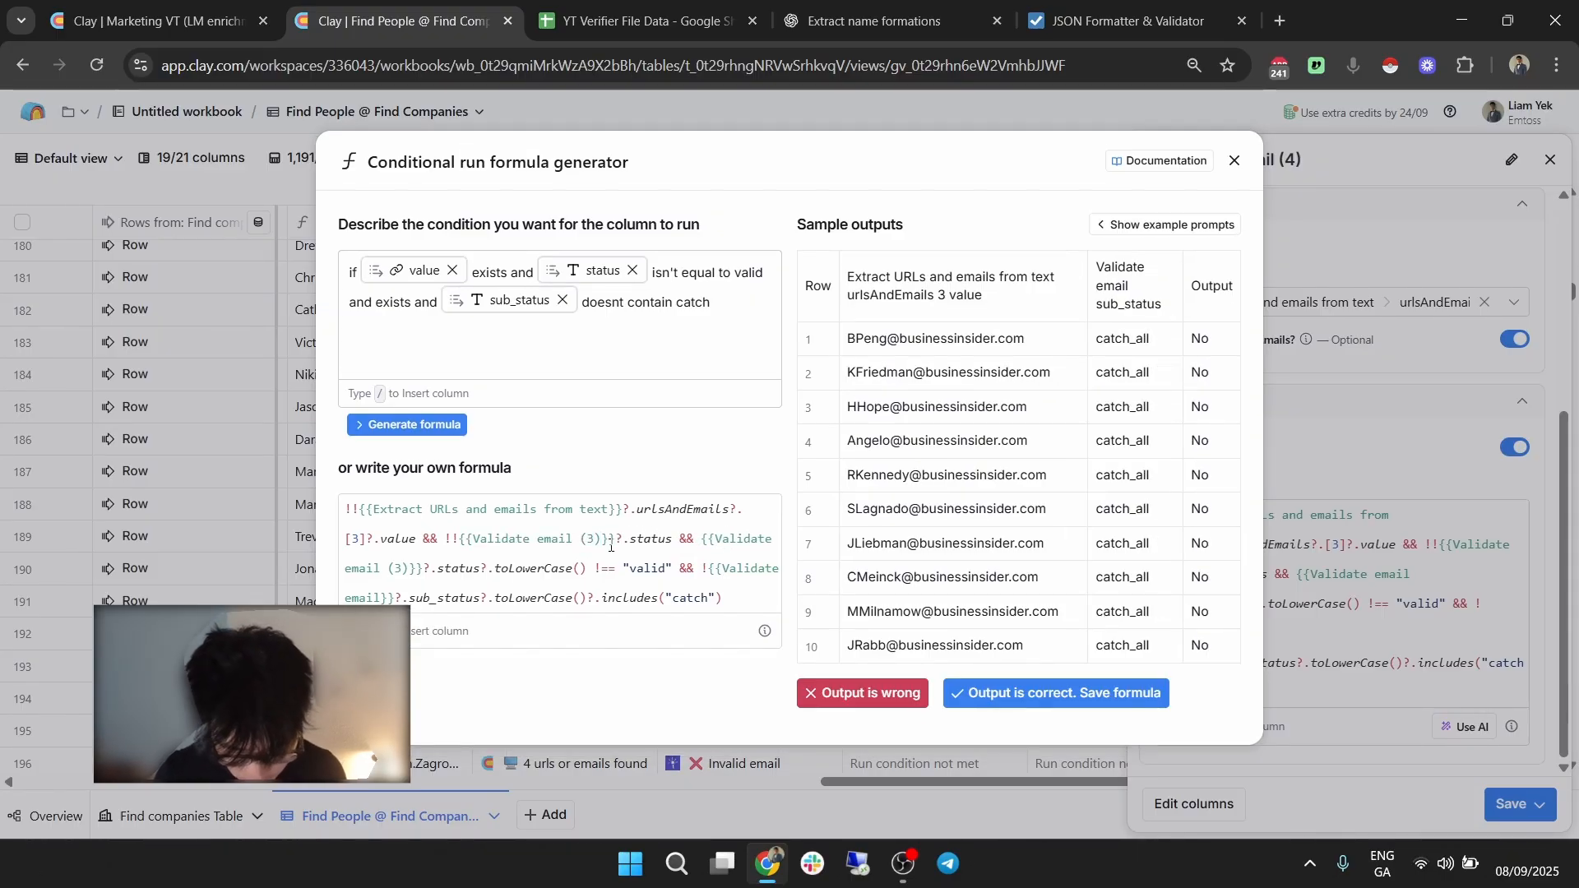
drag(598, 544, 601, 547)
key(ctrl+c)
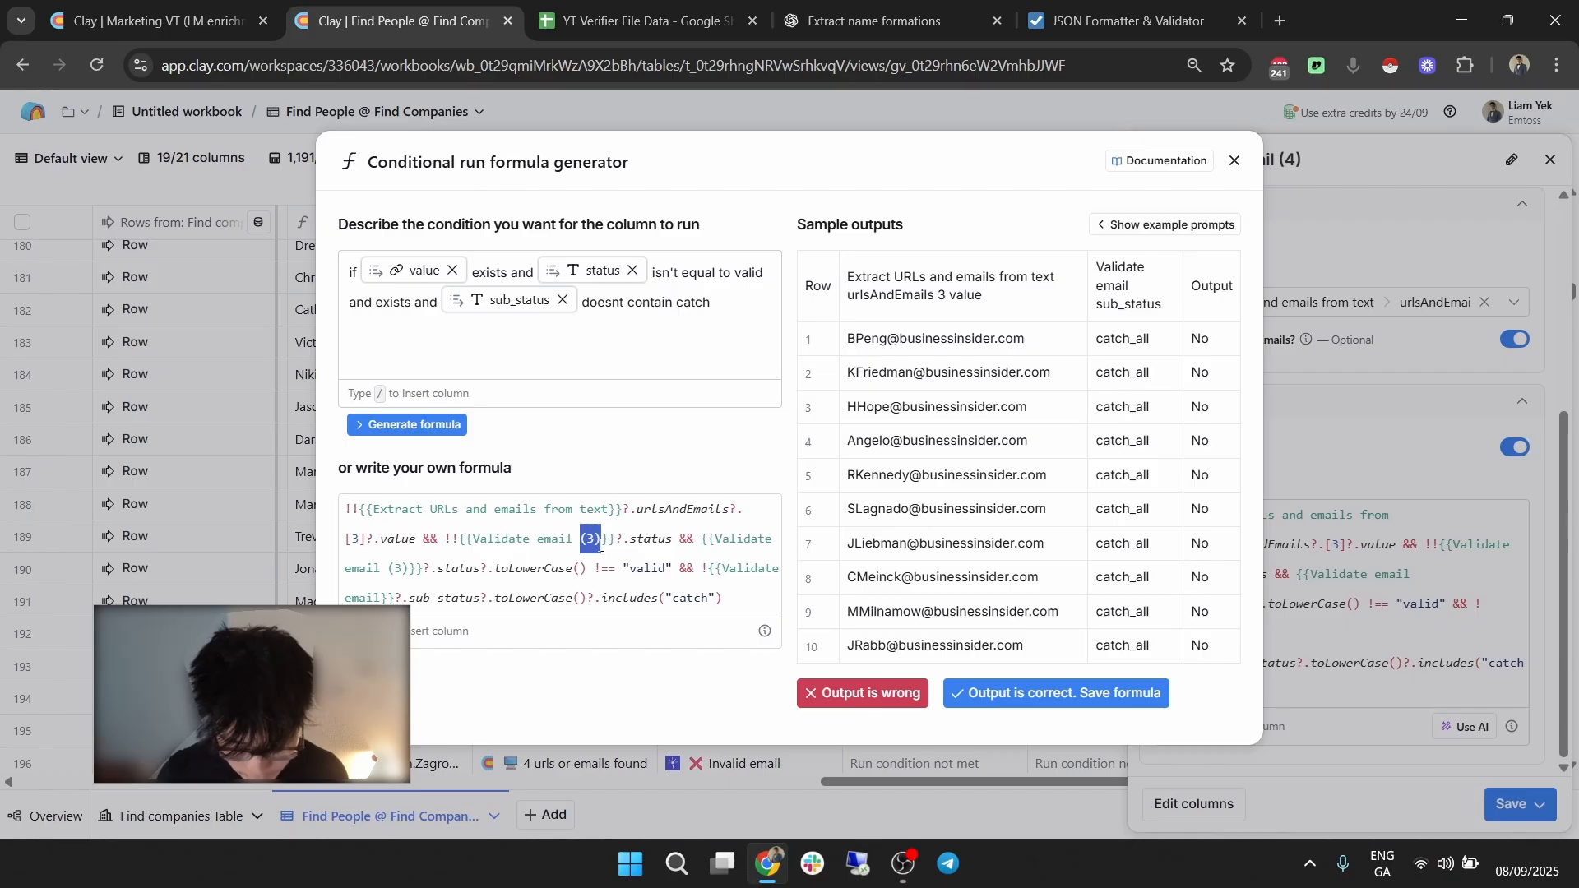
click(382, 599)
key(ctrl+v)
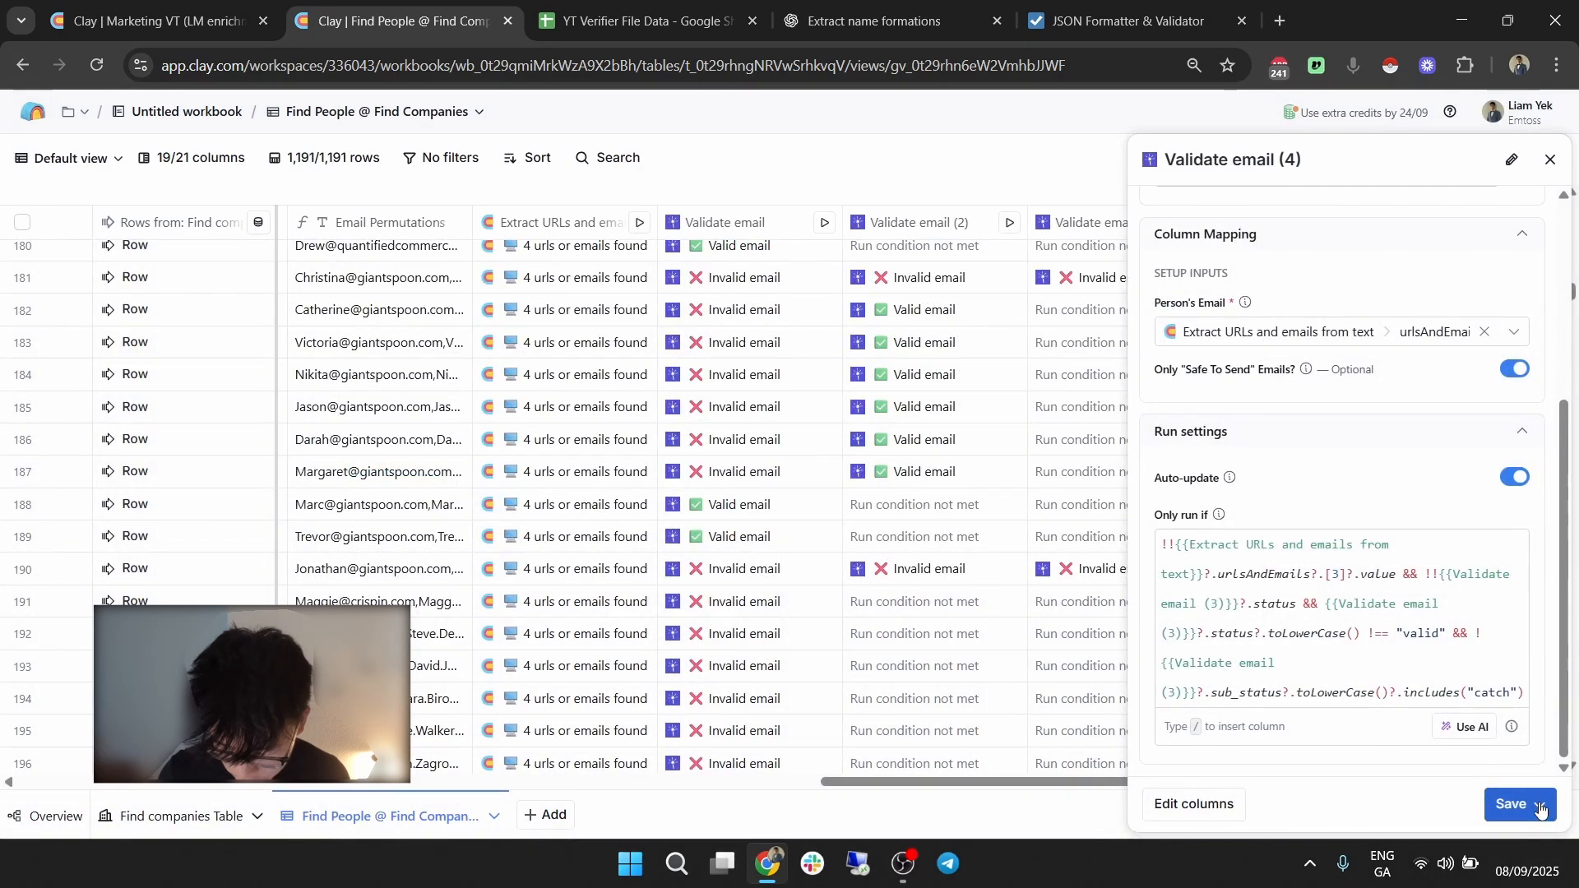
click(1540, 810)
click(1473, 717)
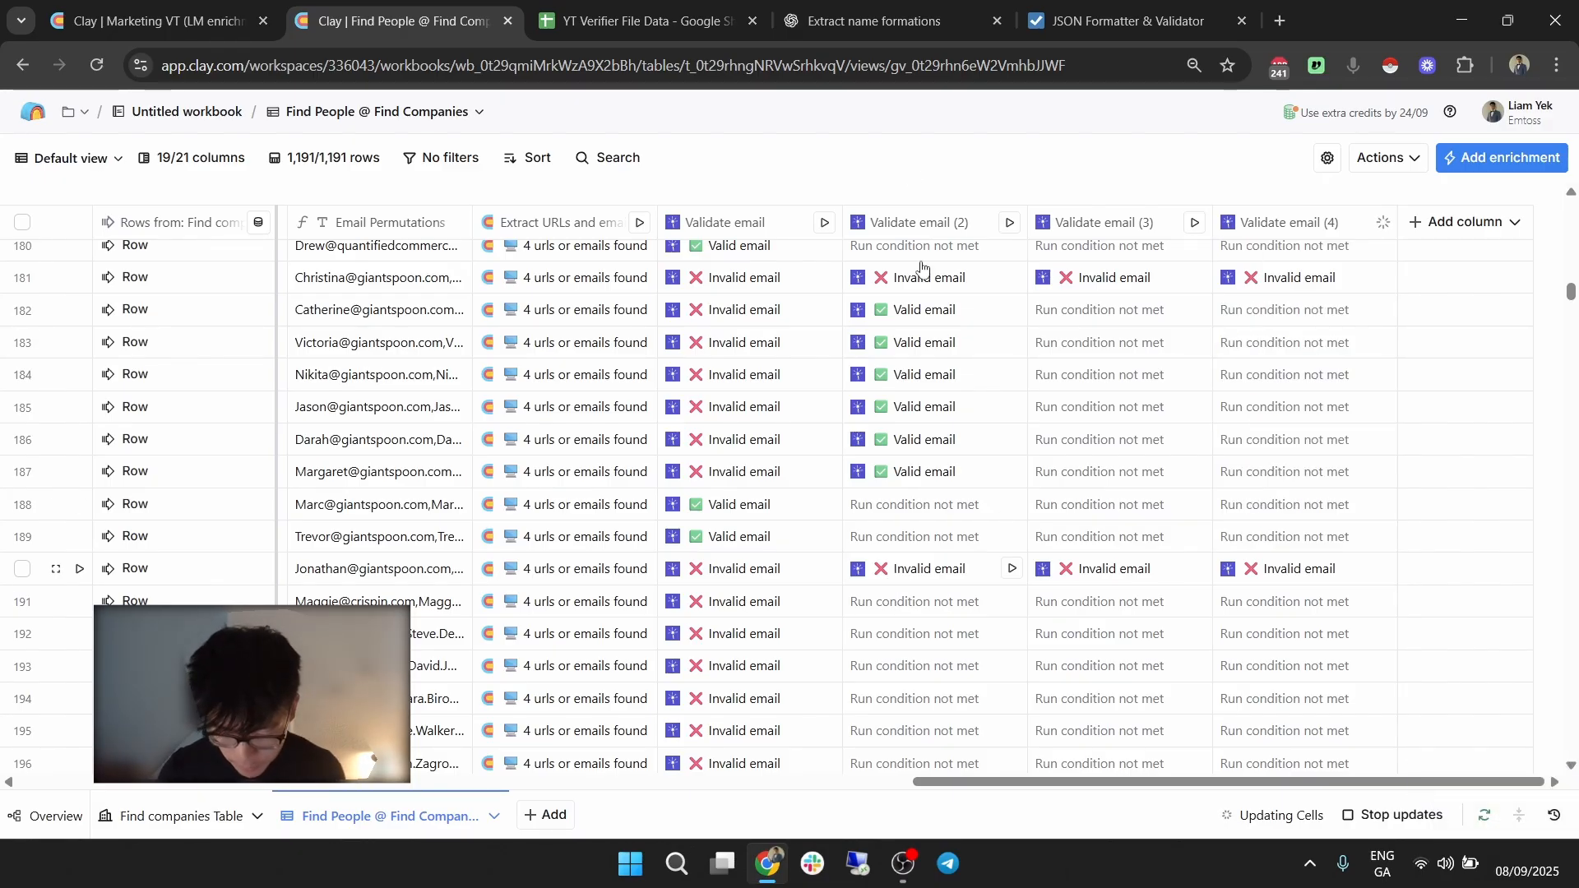
Check the four Validate email columns through about row 231, and look back at the name columns for the thexperiential.com rows.
scroll(1316, 506, down, 4)
scroll(1206, 464, down, 4)
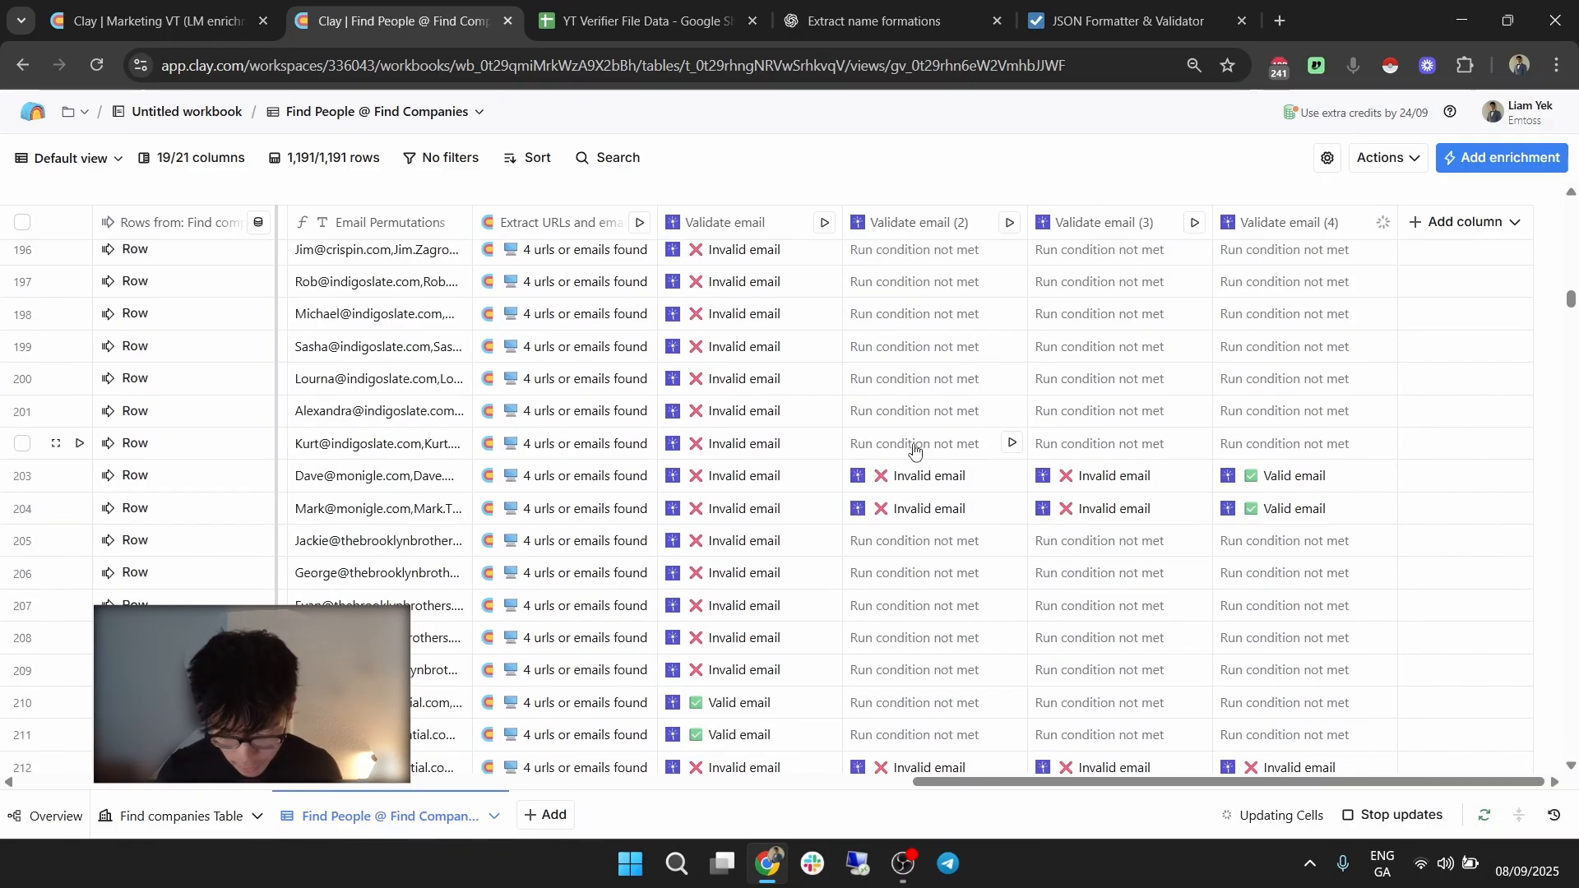
scroll(1033, 485, down, 6)
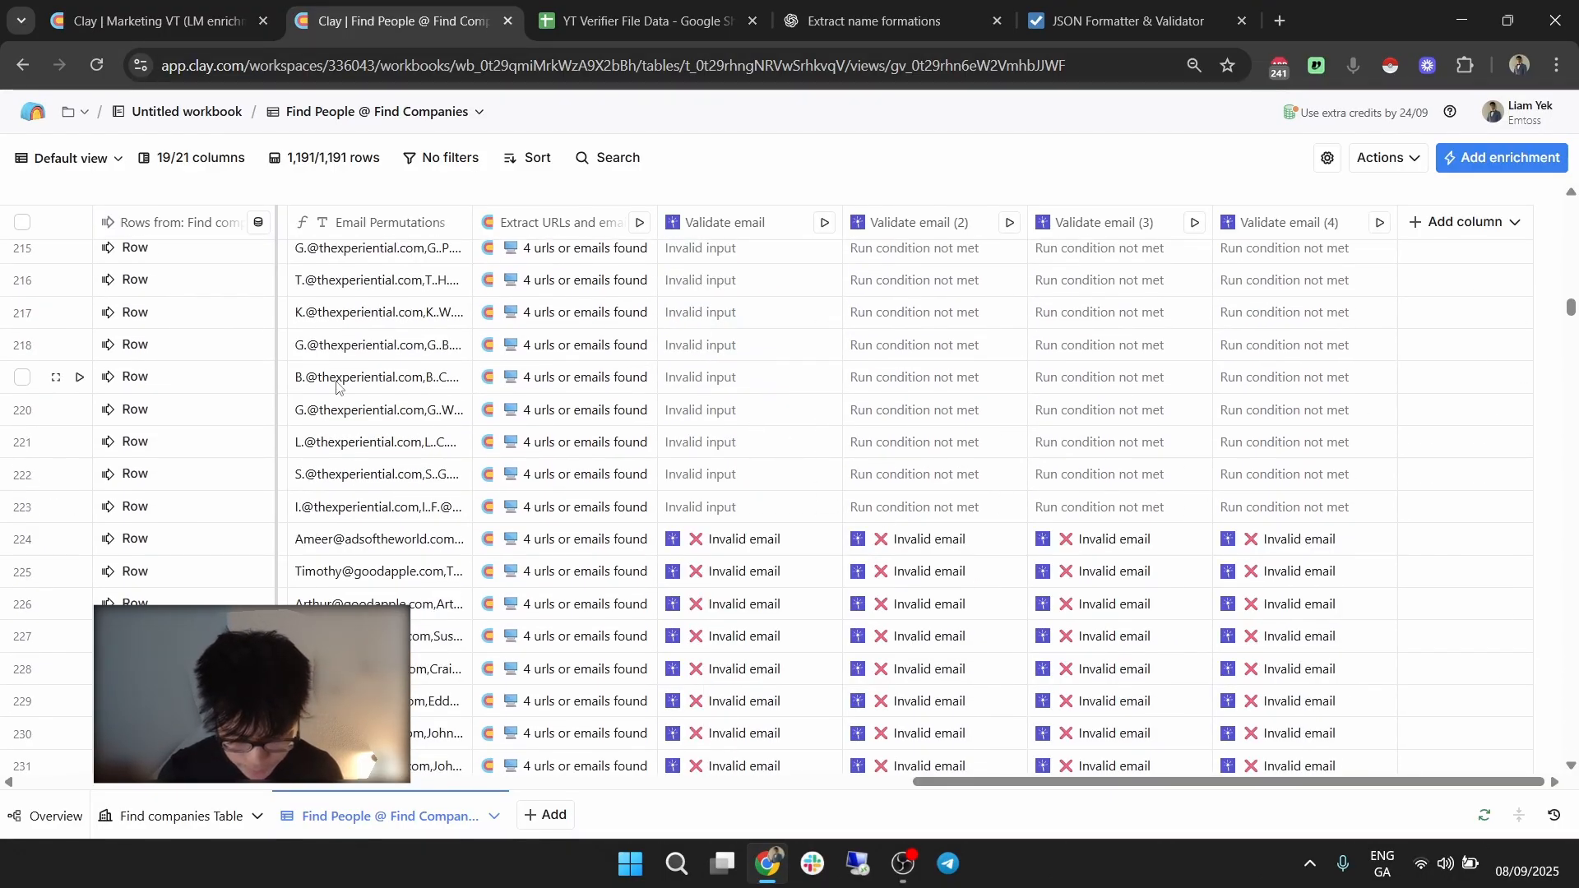
drag(1313, 785, 1307, 787)
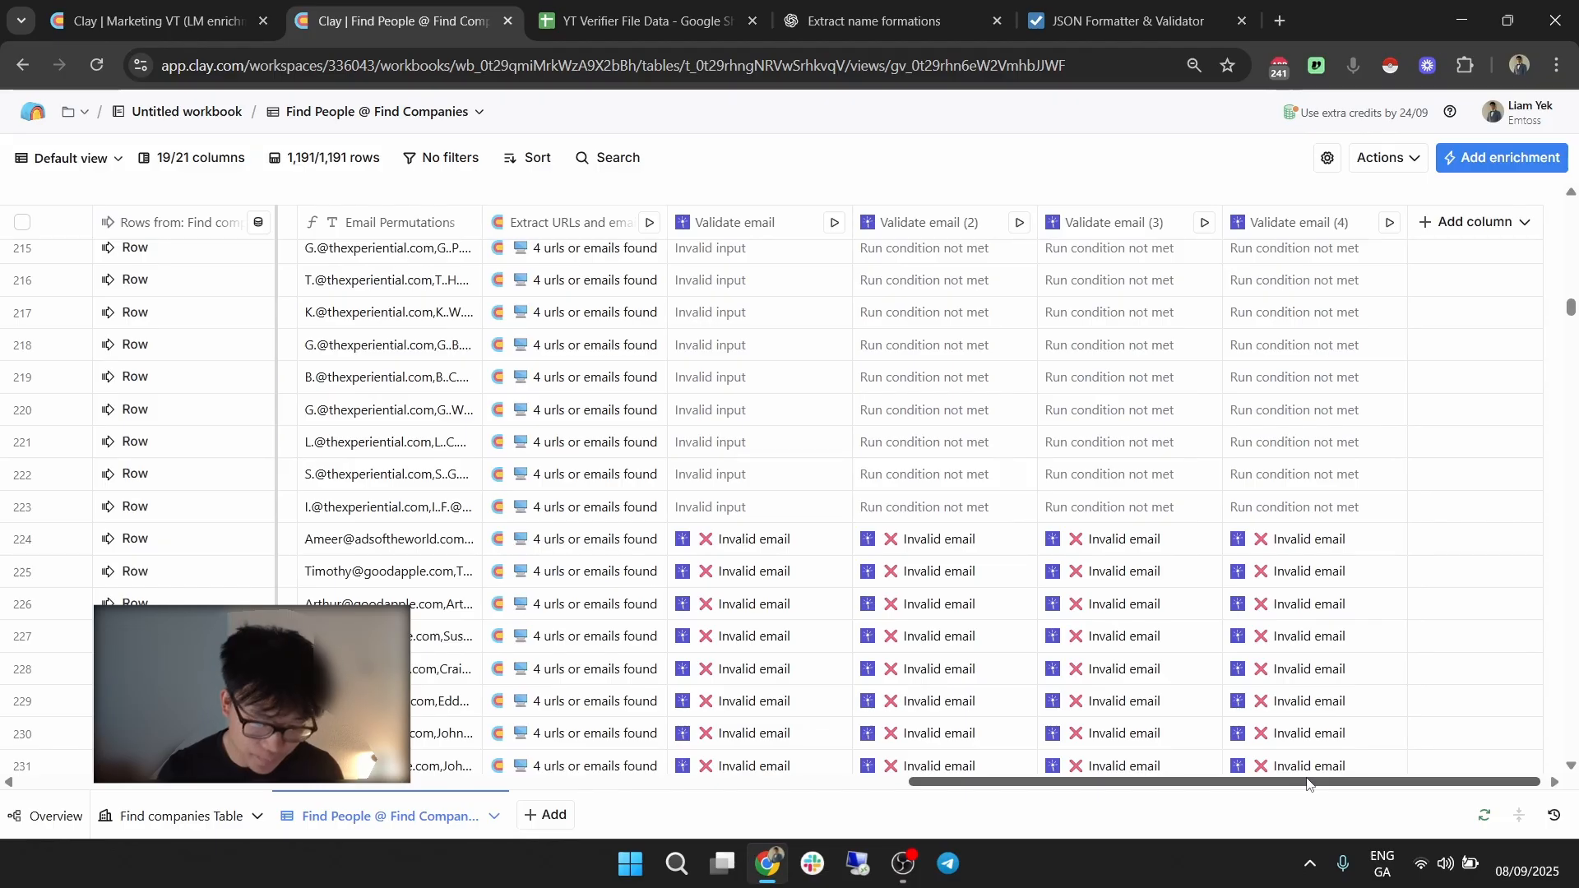
drag(1306, 786, 913, 727)
click(884, 323)
click(1082, 317)
drag(1085, 783, 443, 705)
Inspect the source details of row 218, including its Origin data, and return to the Validate email columns.
double_click(132, 346)
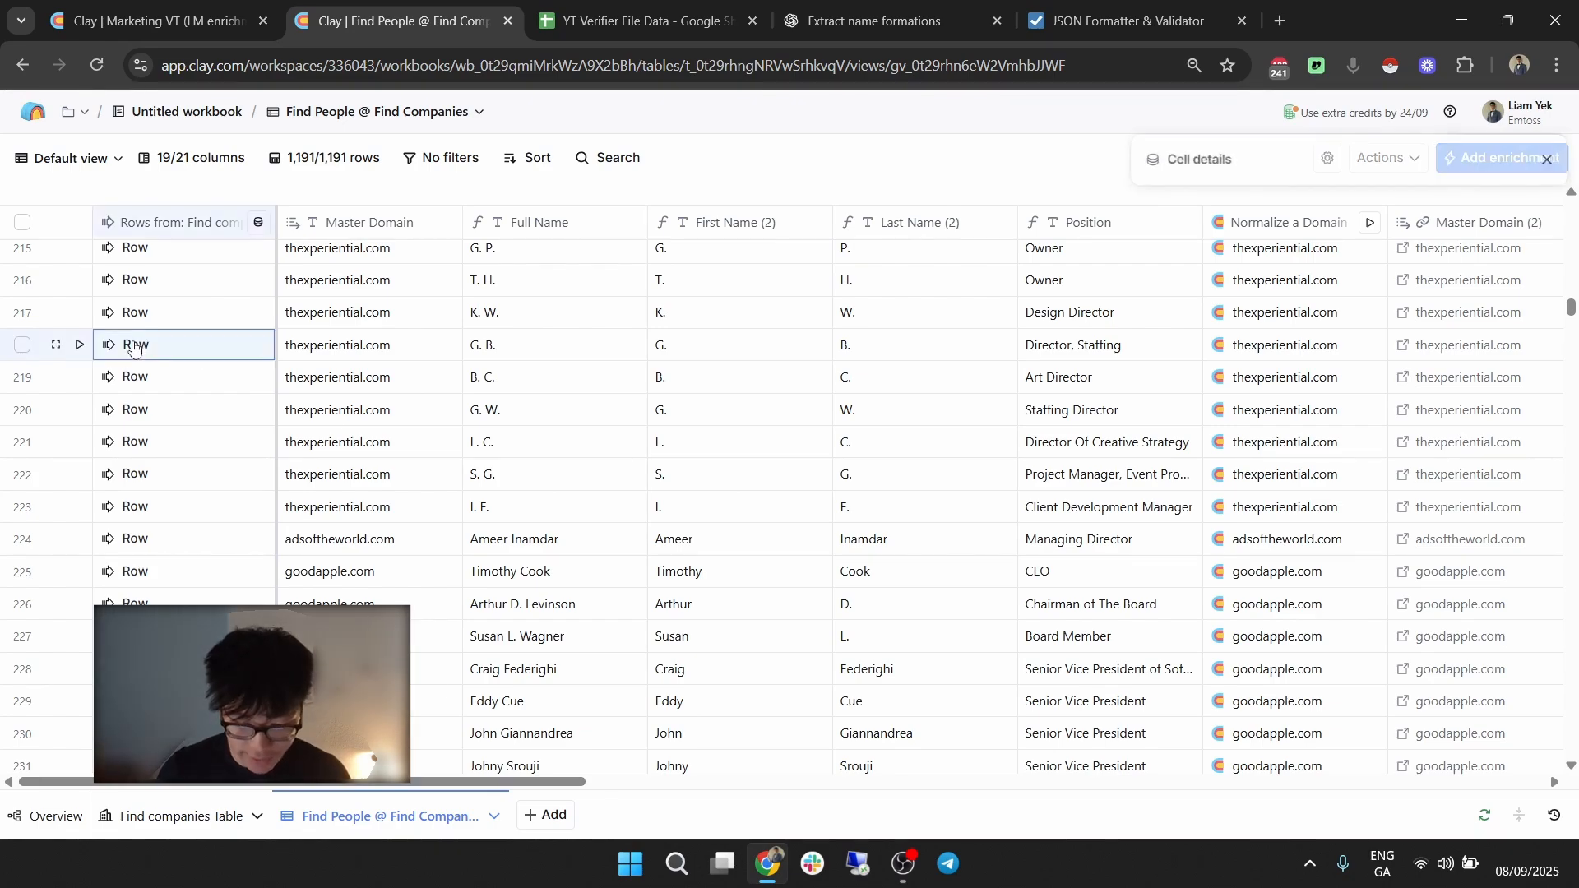
click(1262, 288)
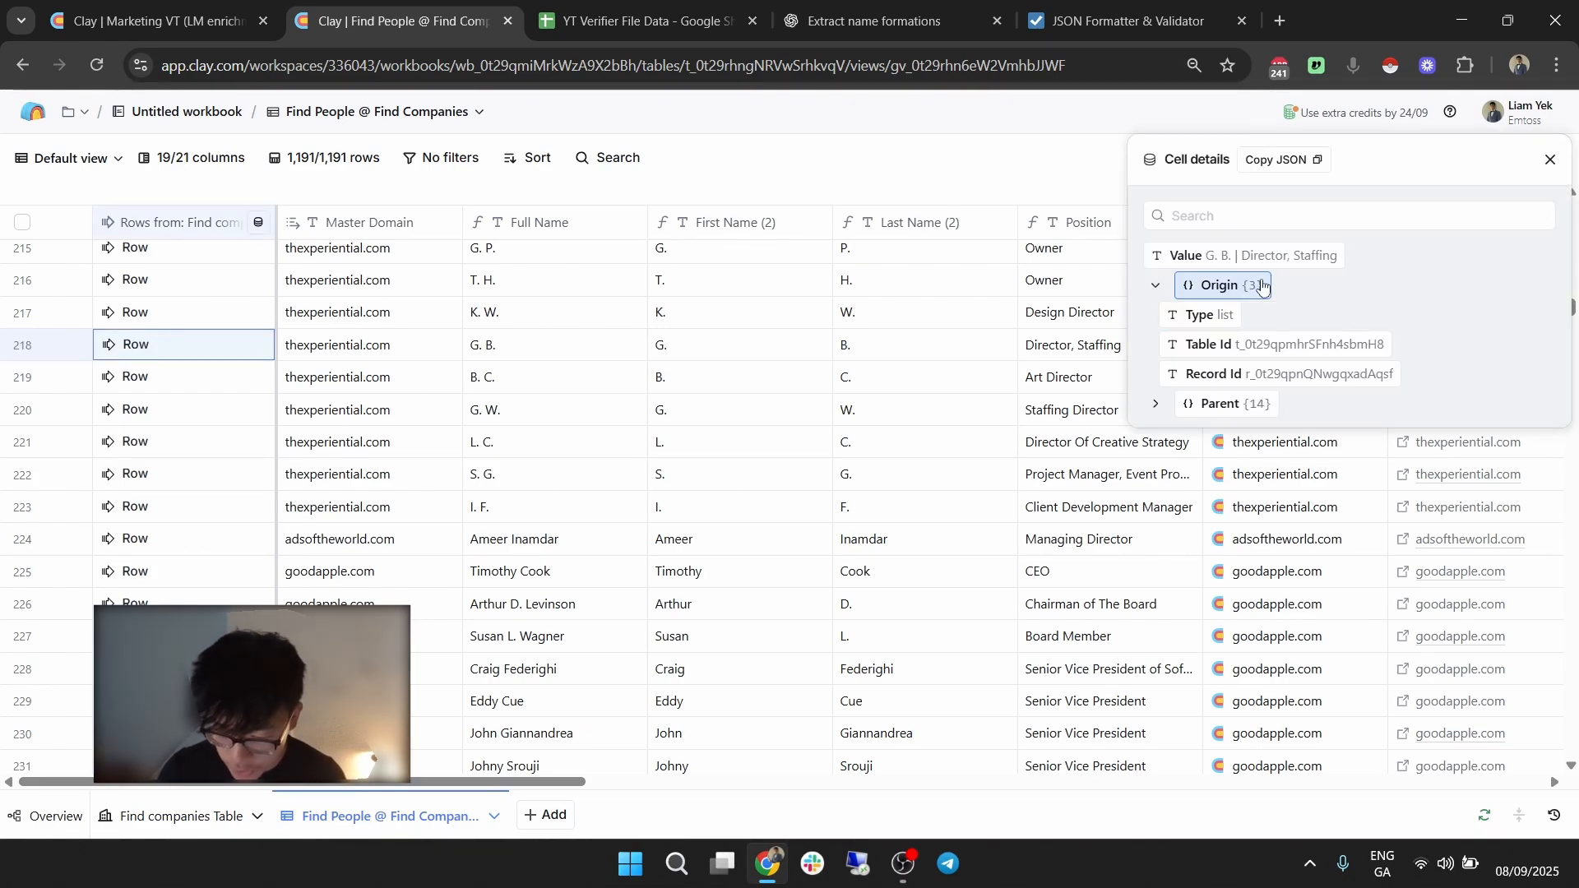
click(1261, 288)
click(1549, 160)
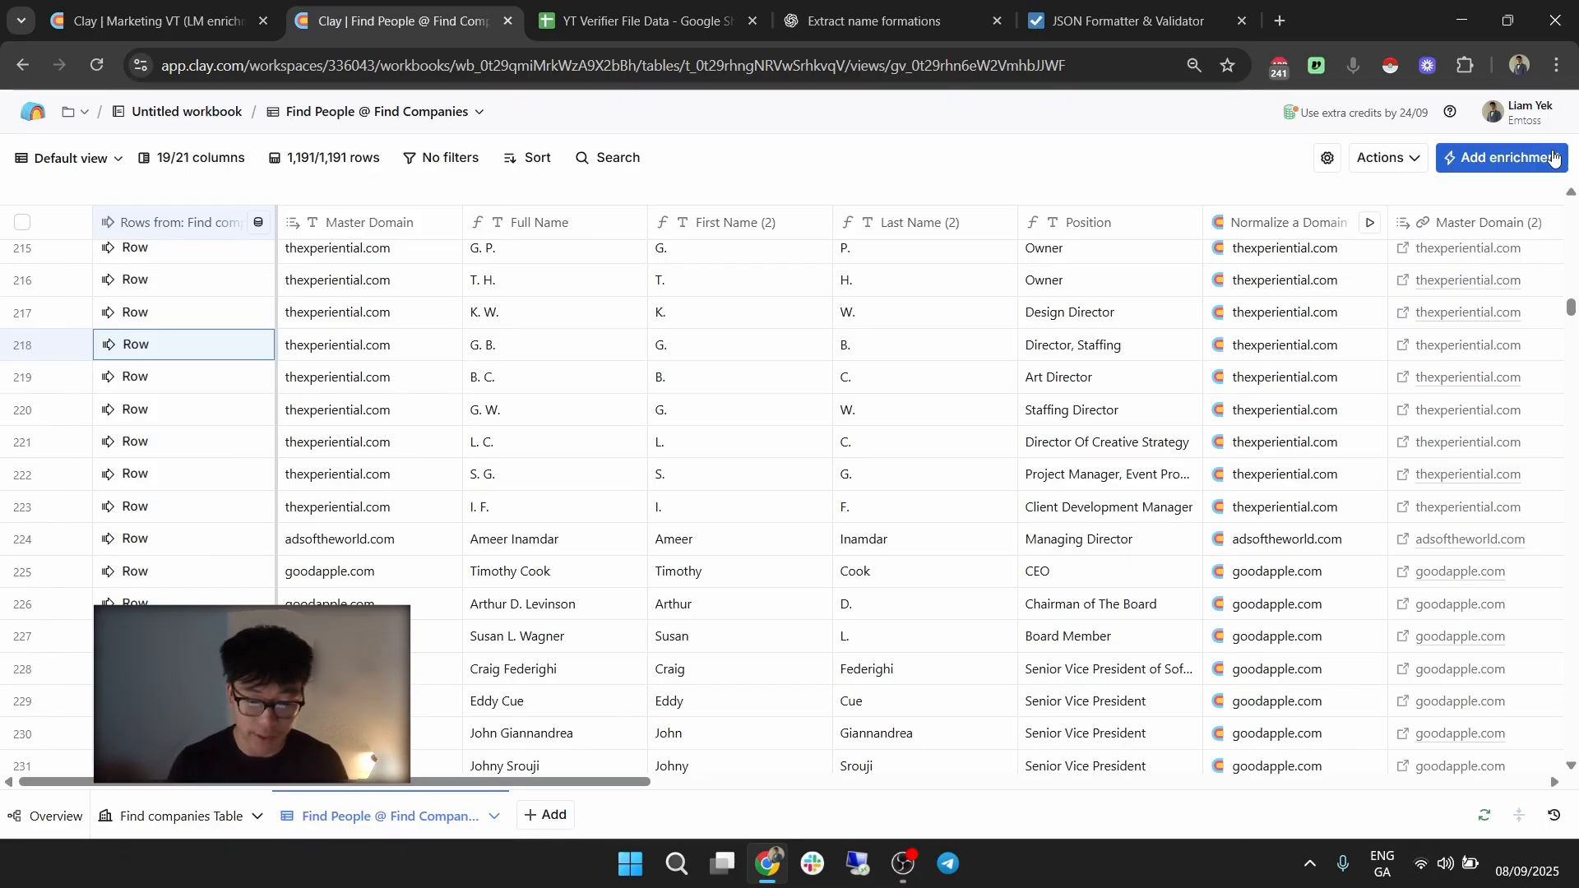
key(ctrl+shift+Tab)
key(ctrl+Tab)
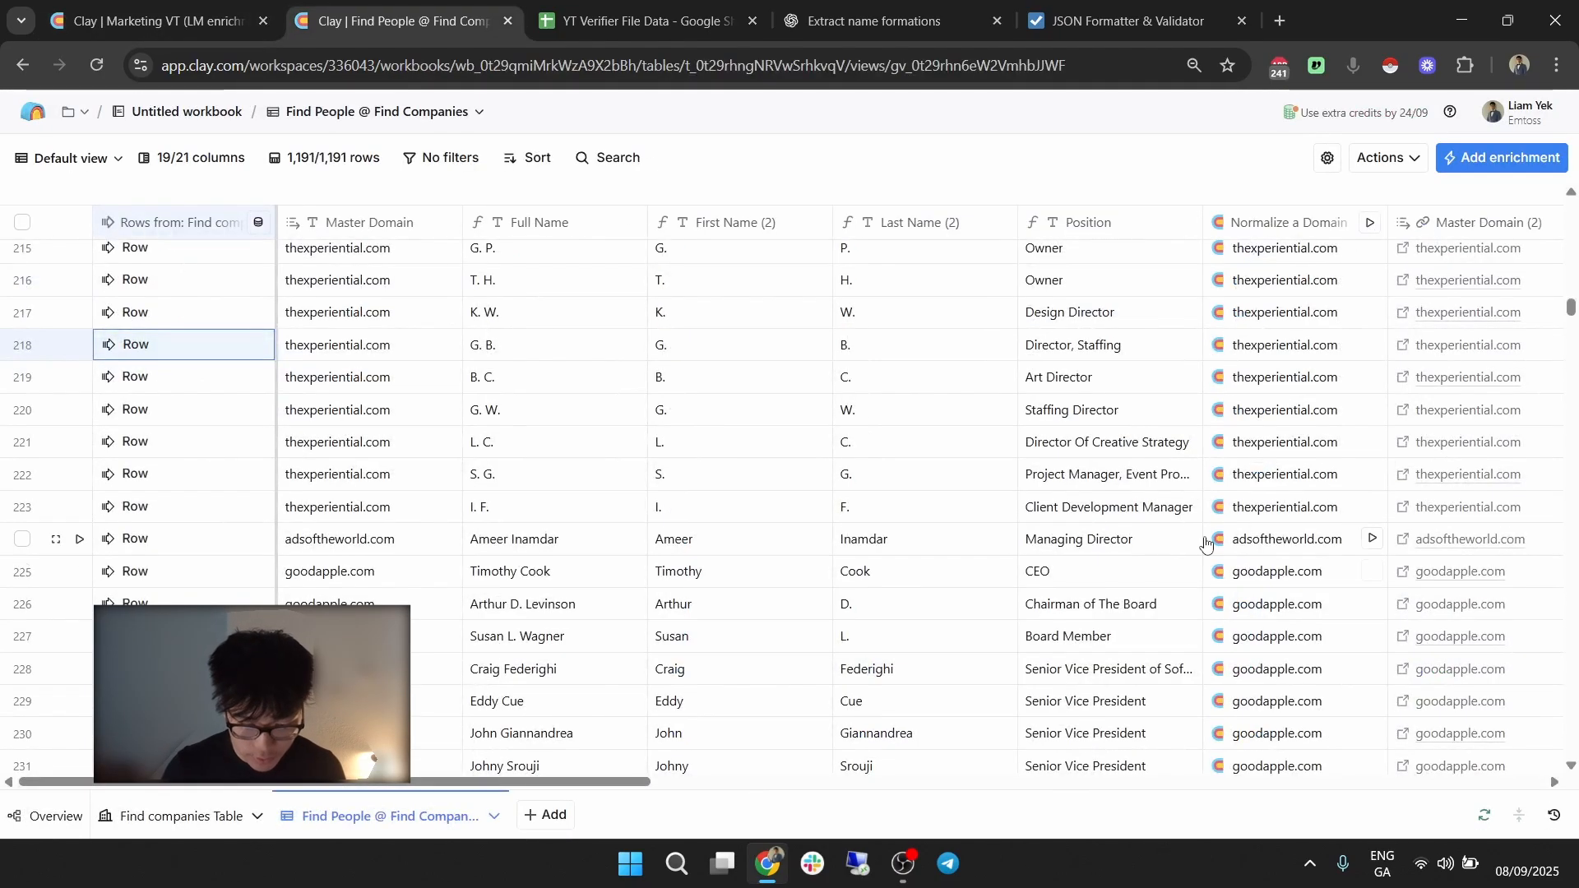
drag(606, 782, 1508, 682)
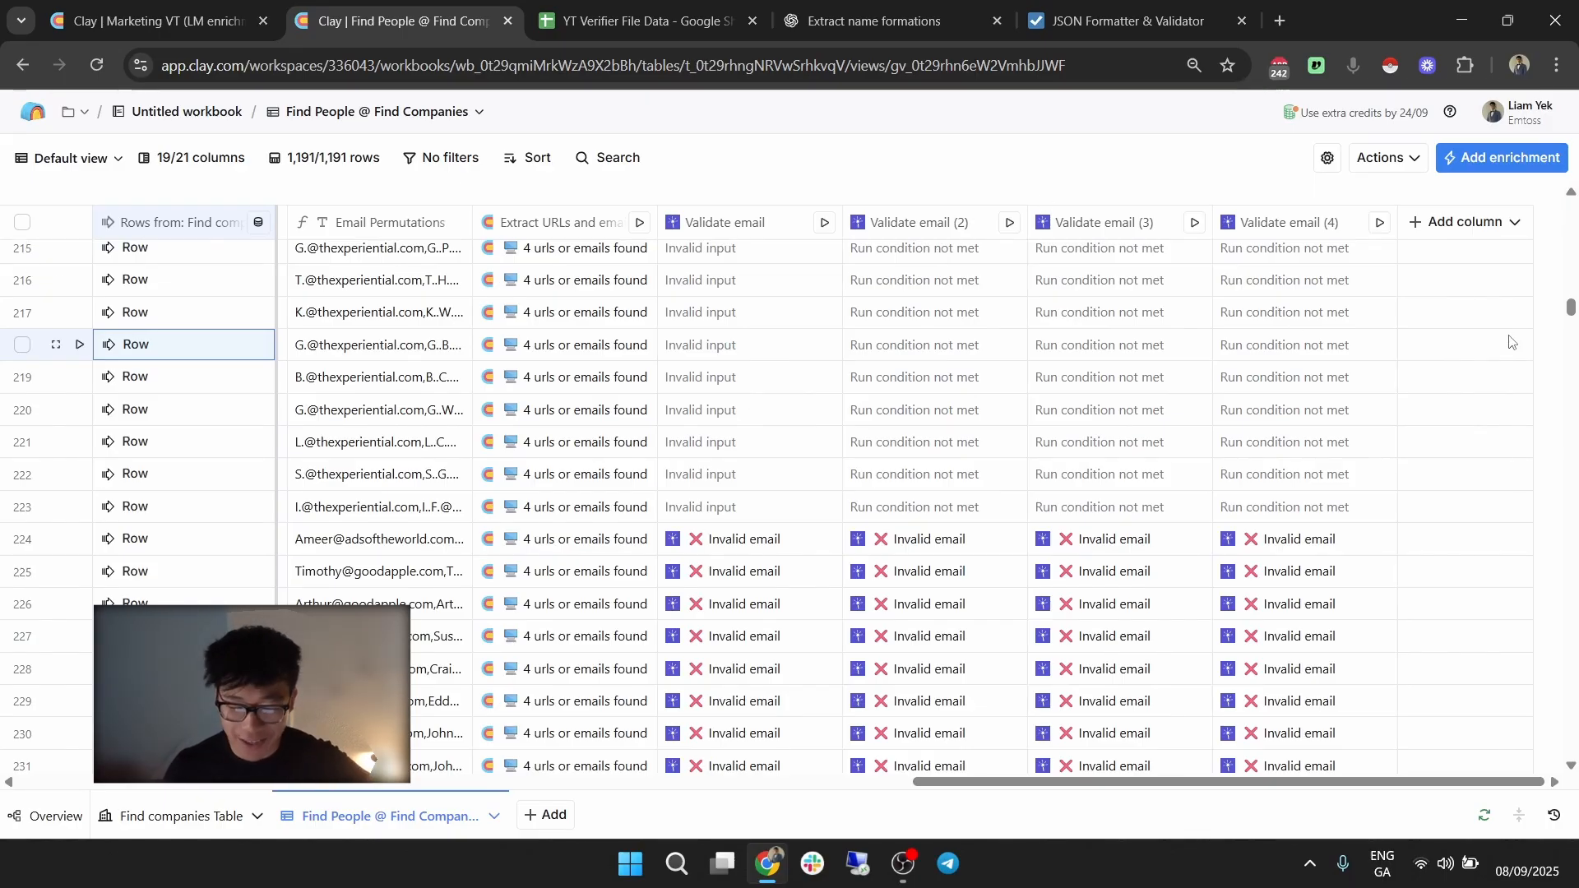
Start a new formula column whose description returns Validate email's email if Validate email's status is equal to valid, followed by an else branch.
click(1444, 239)
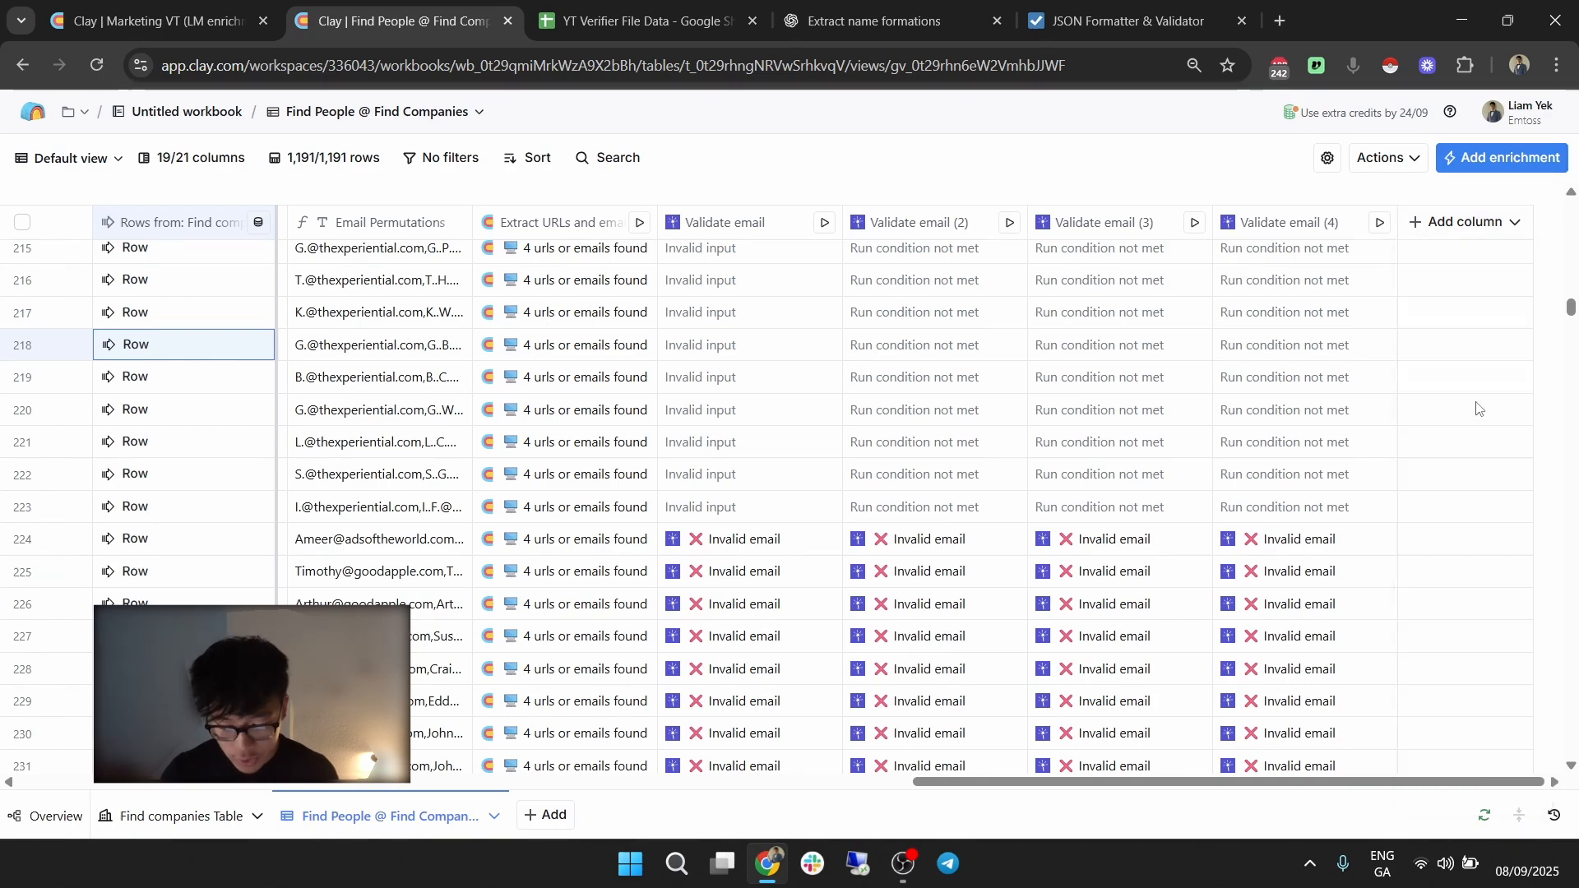
click(1478, 407)
click(671, 396)
text(if)
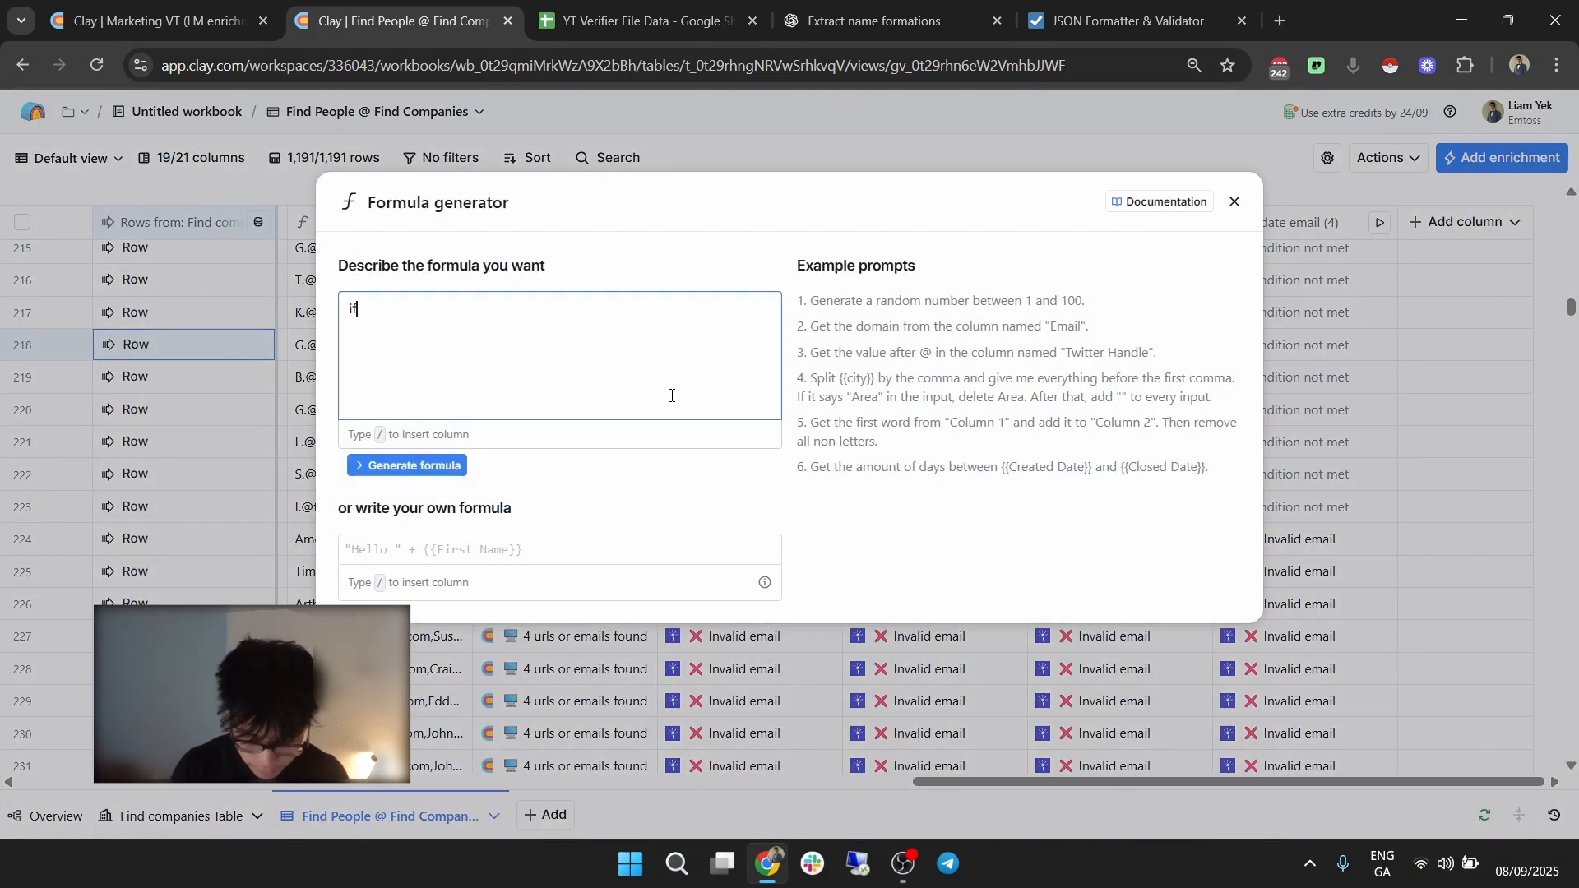
text( /)
scroll(600, 452, down, 3)
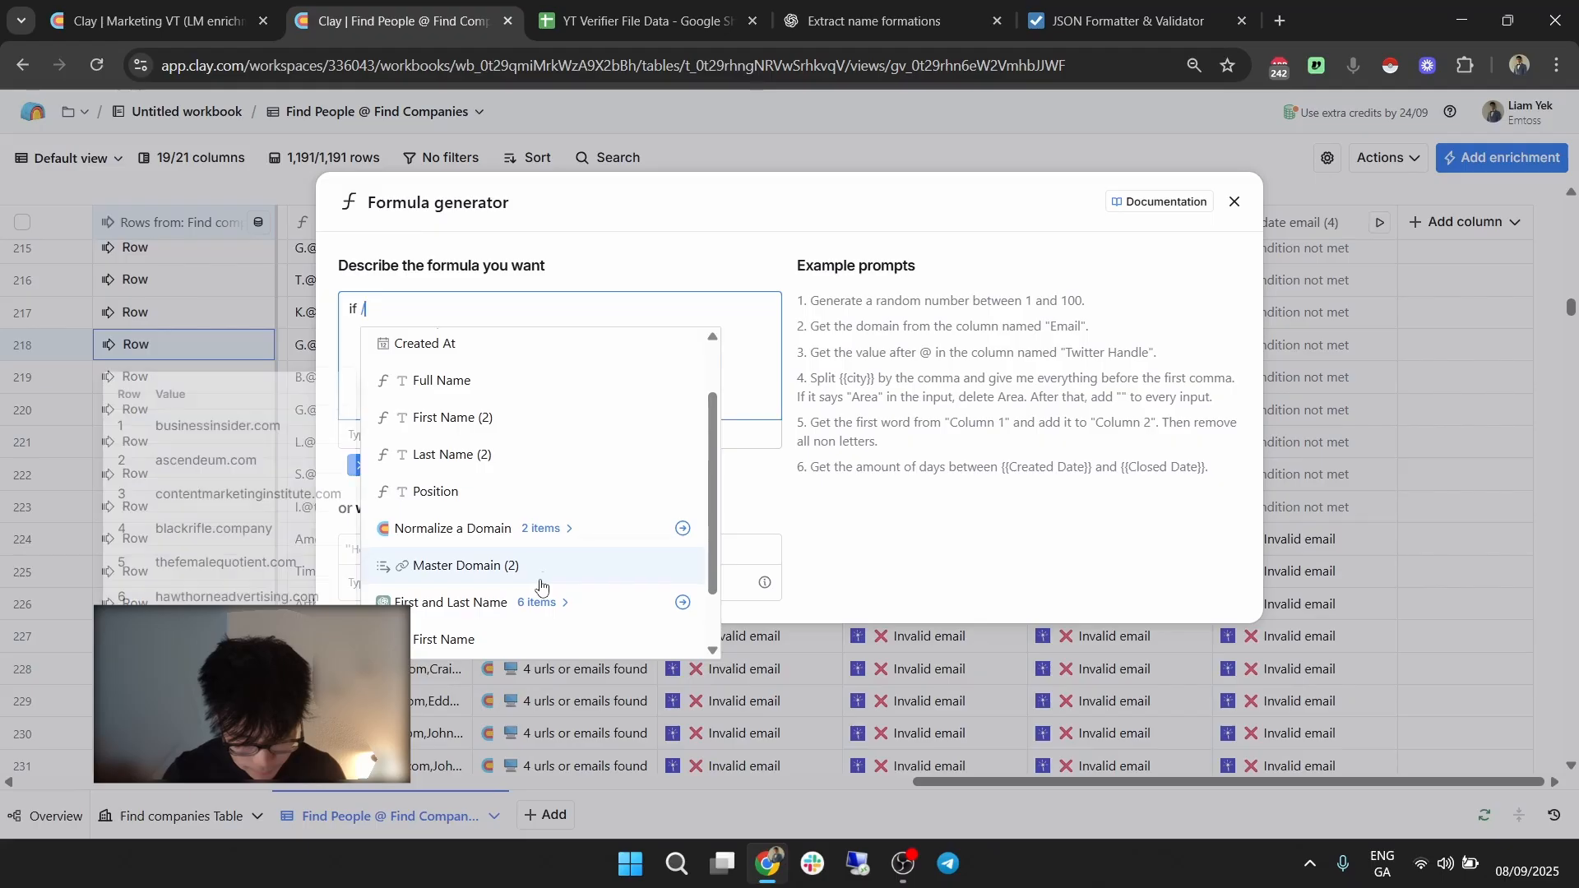
scroll(557, 559, down, 5)
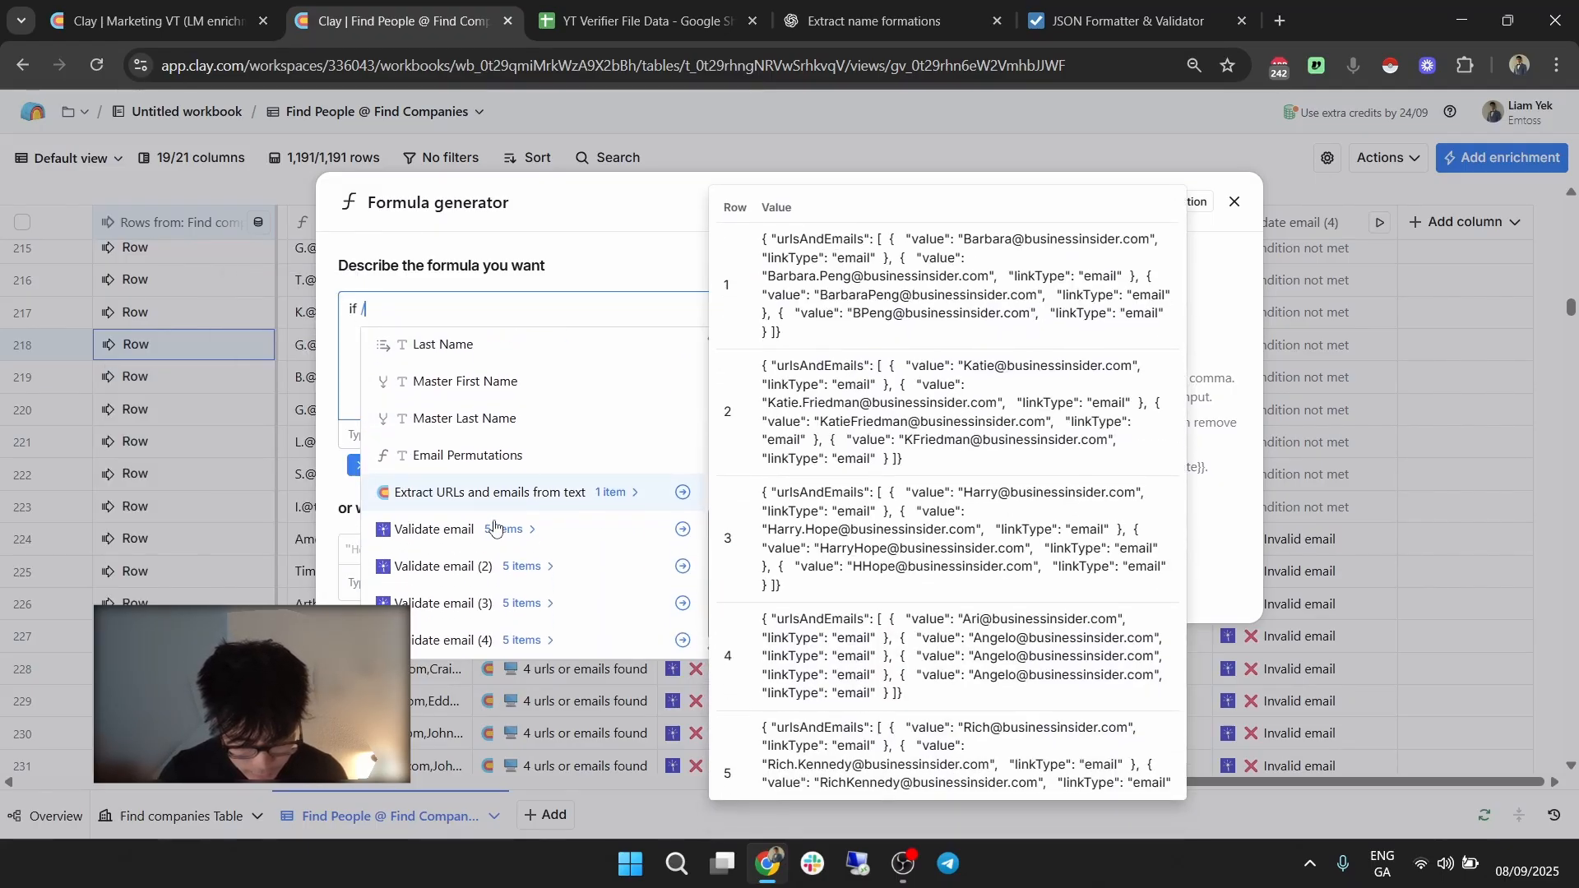
click(524, 533)
scroll(524, 533, down, 2)
click(468, 529)
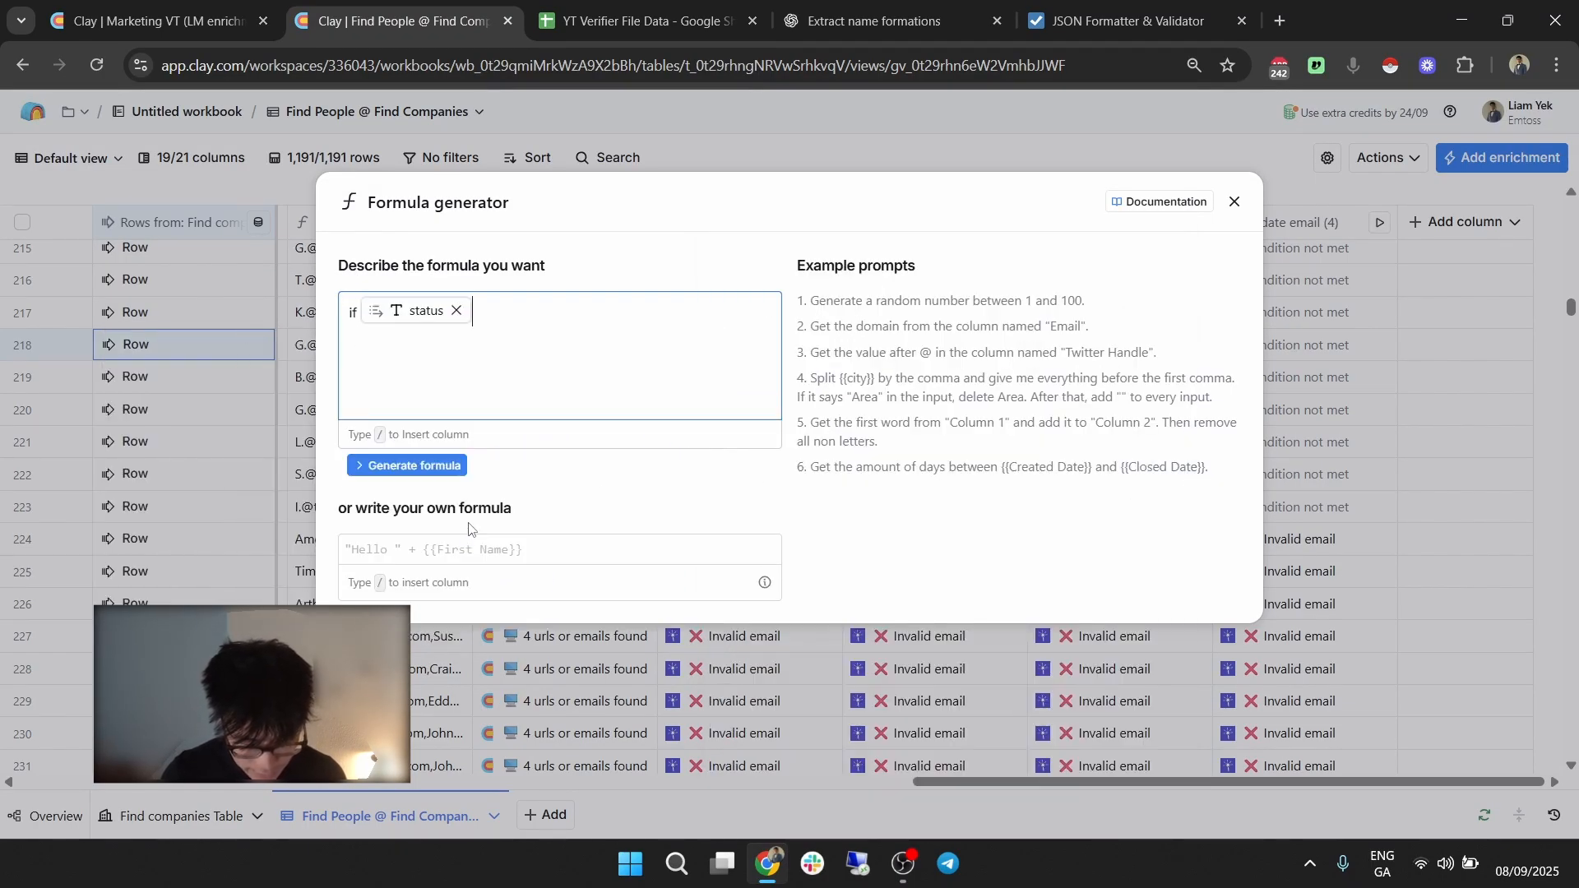
text(is equal to valid autput /email)
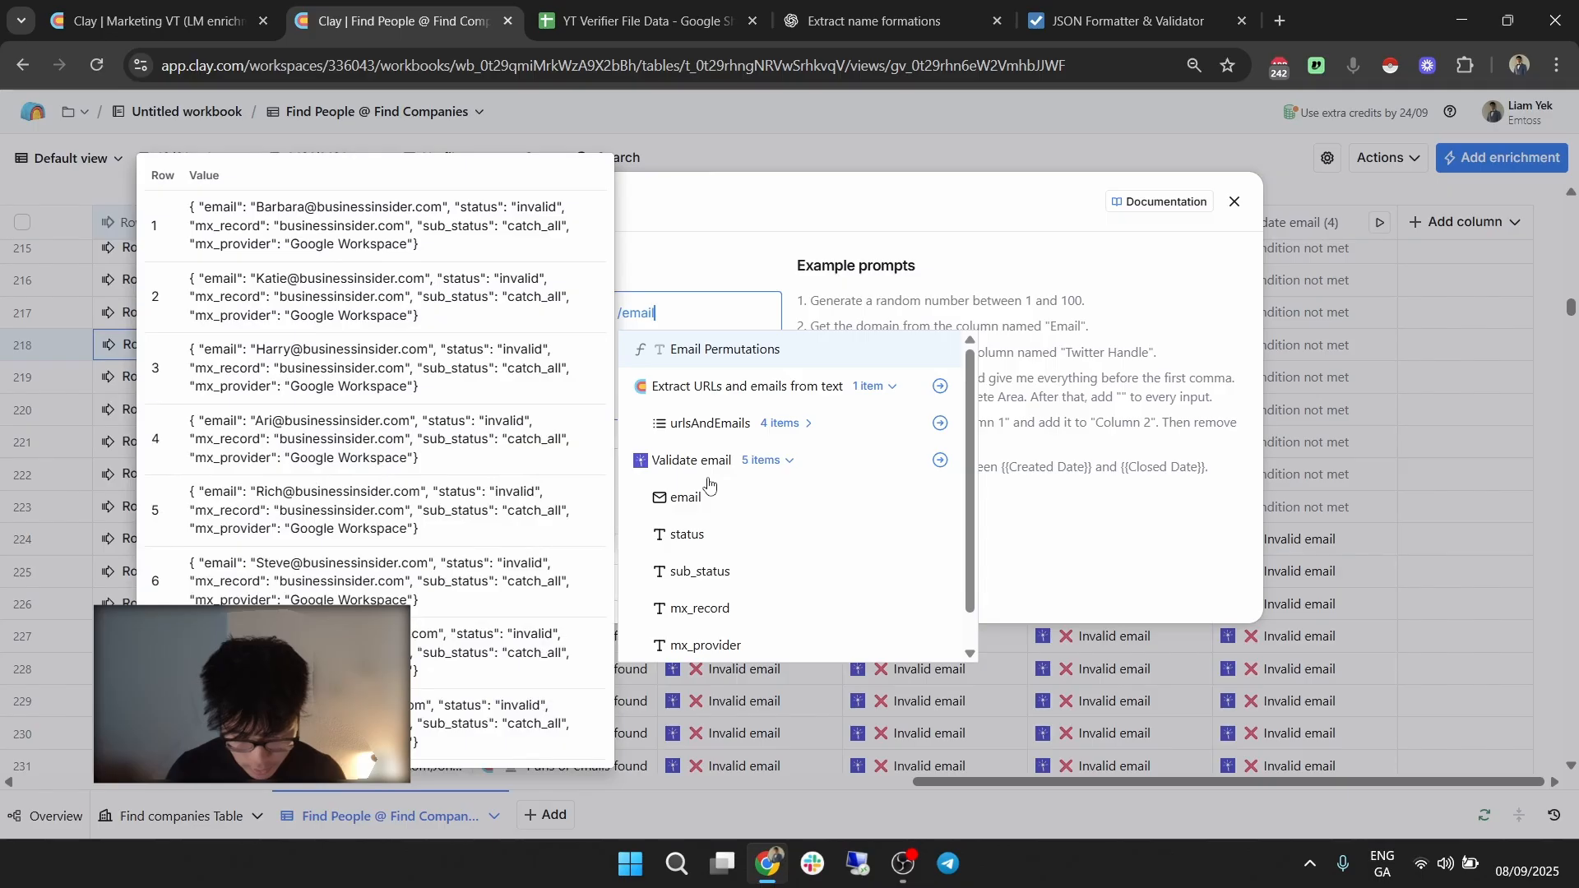
click(707, 496)
text(else)
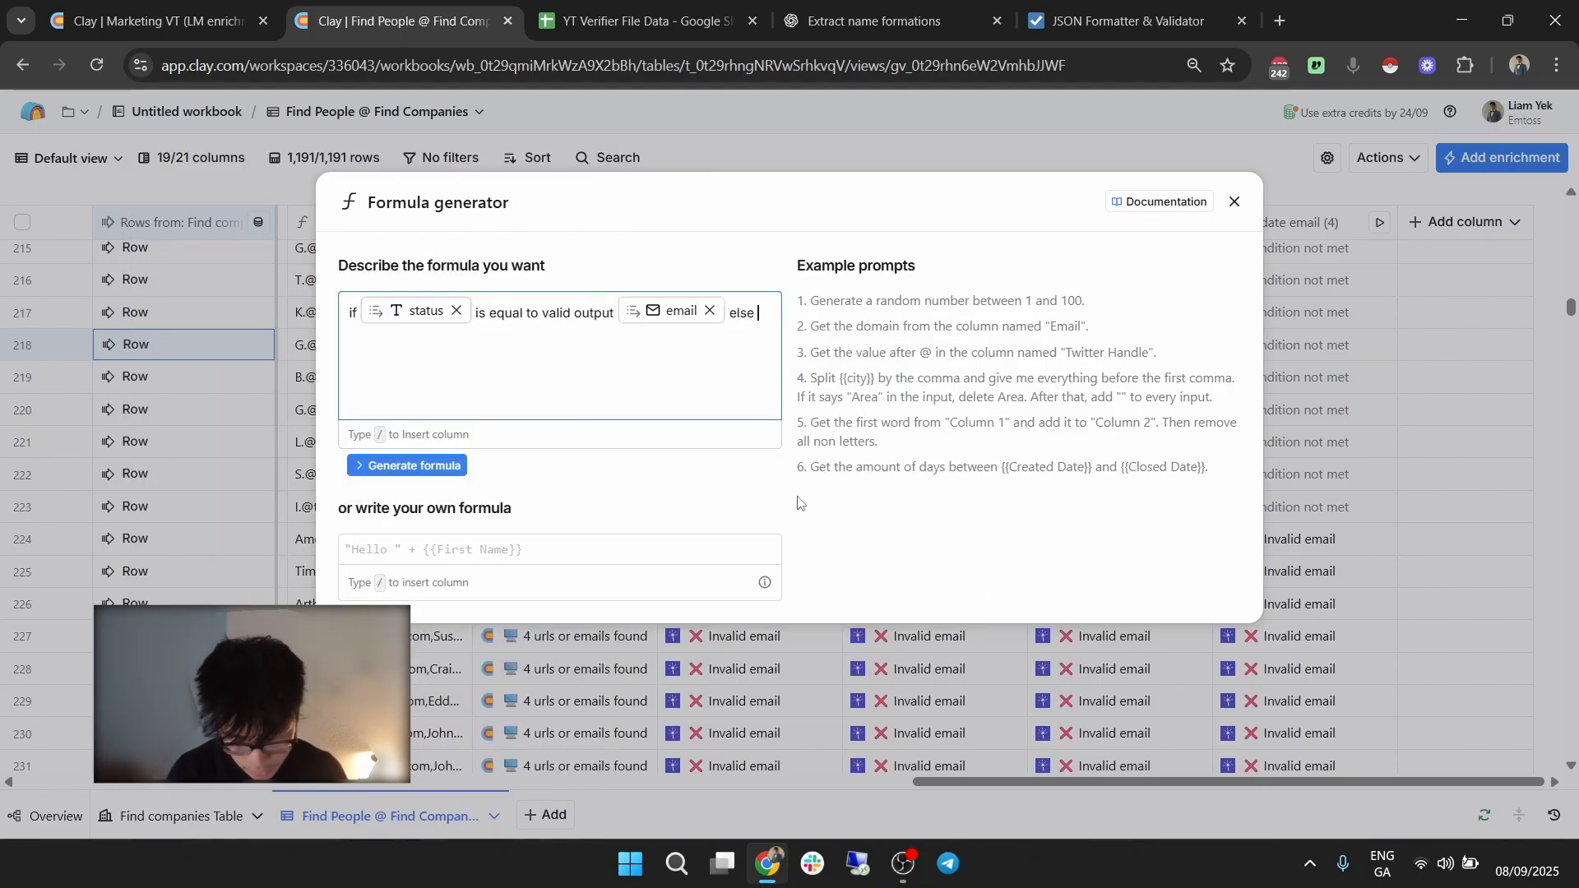
Complete the else branch to check if Validate email (2)'s status is equal to valid and output its email, and generate the formula.
text( check if /stat)
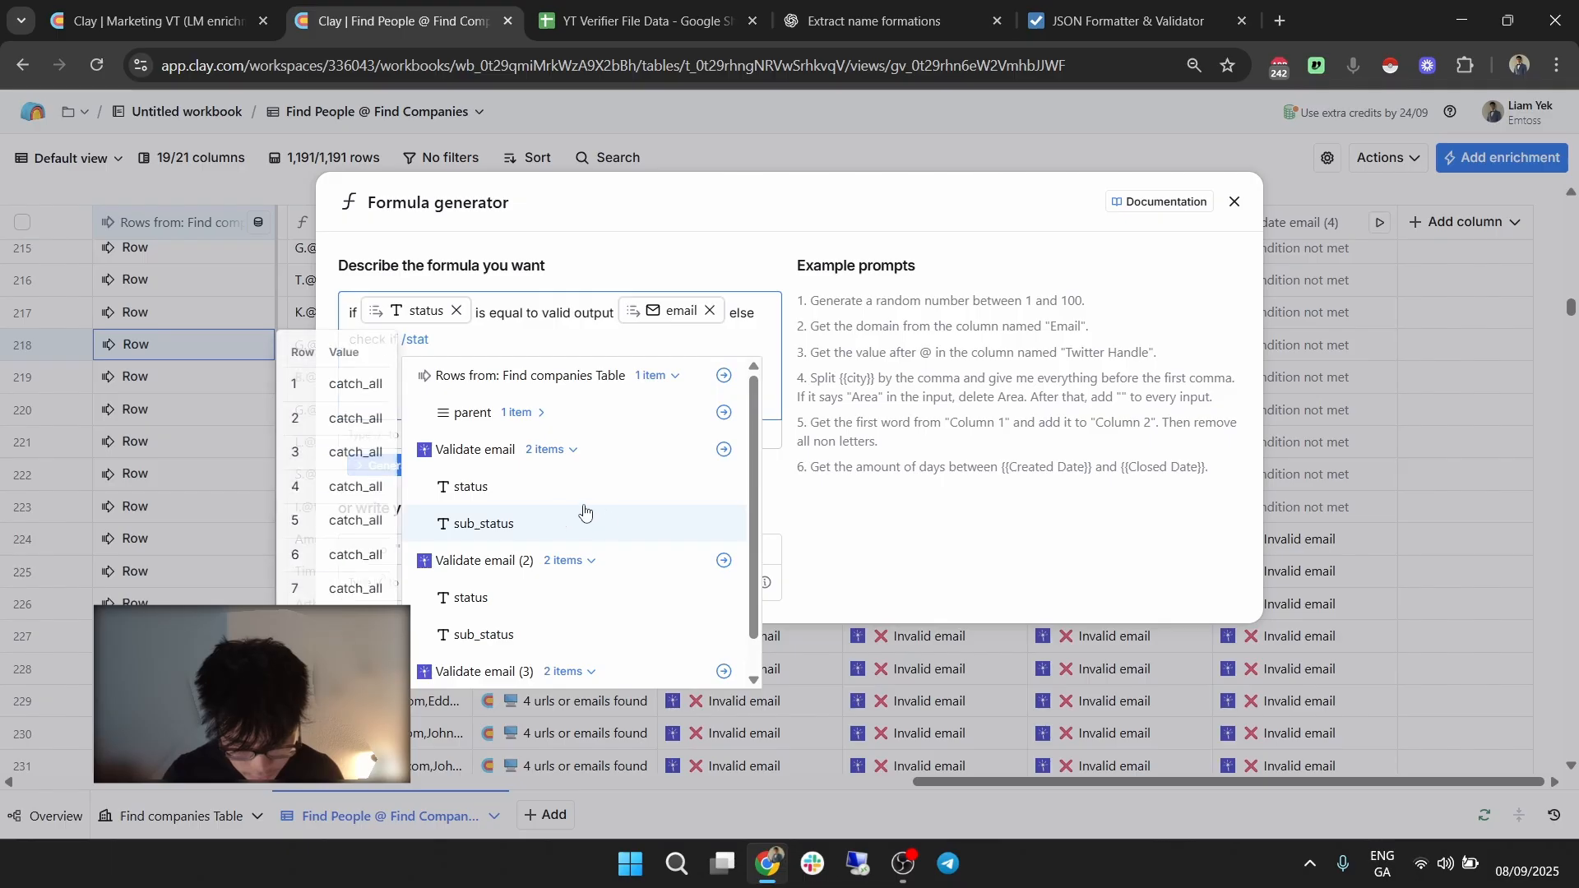
click(521, 606)
text(is eq)
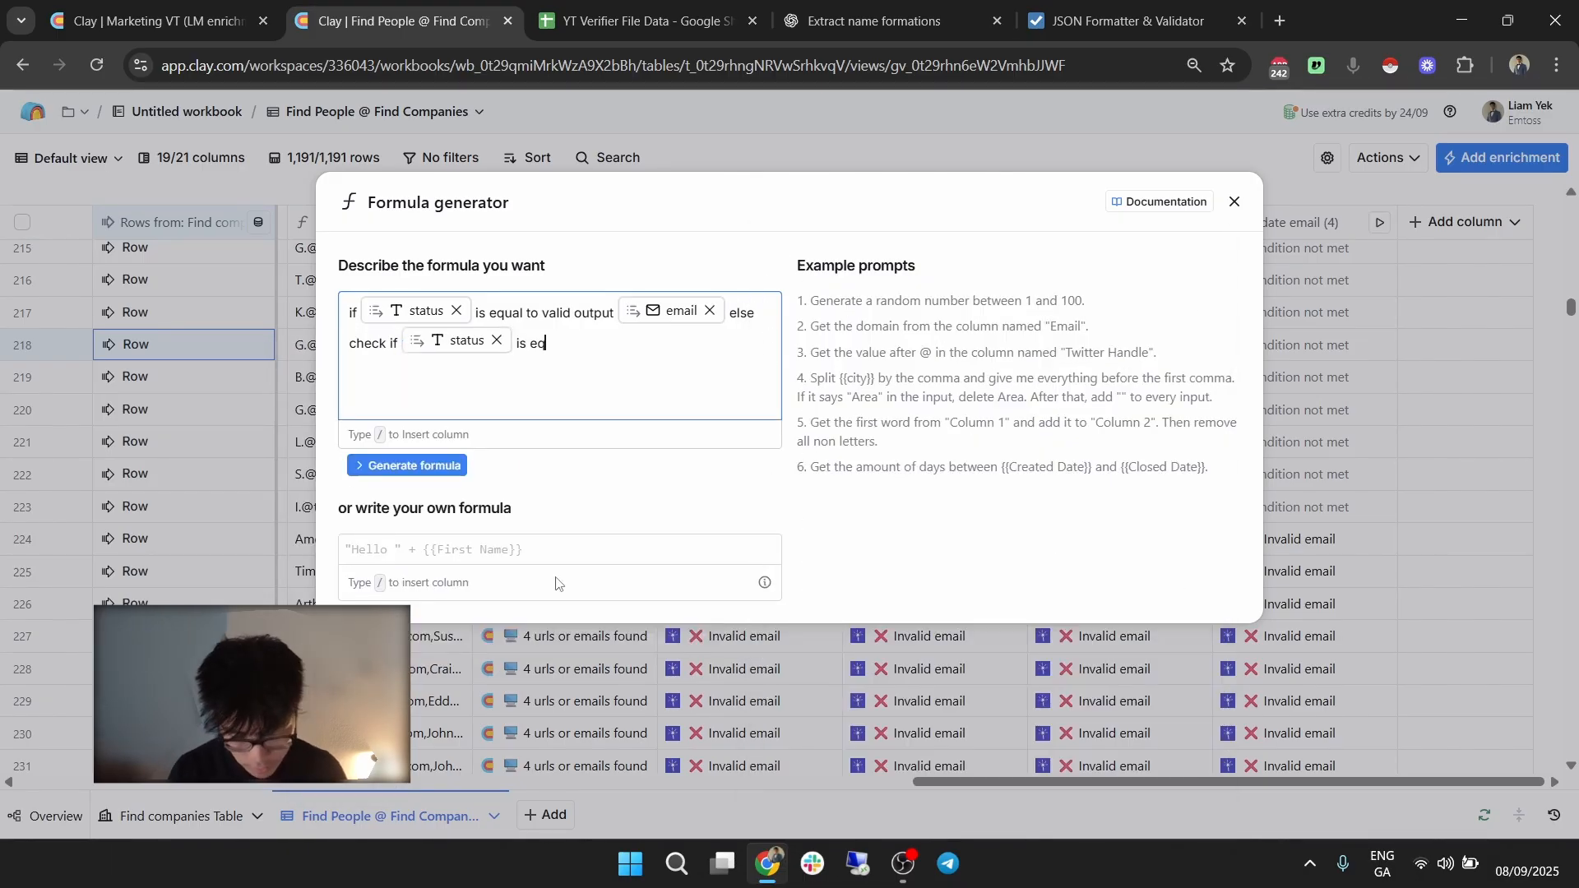
text(ual to valid output /email)
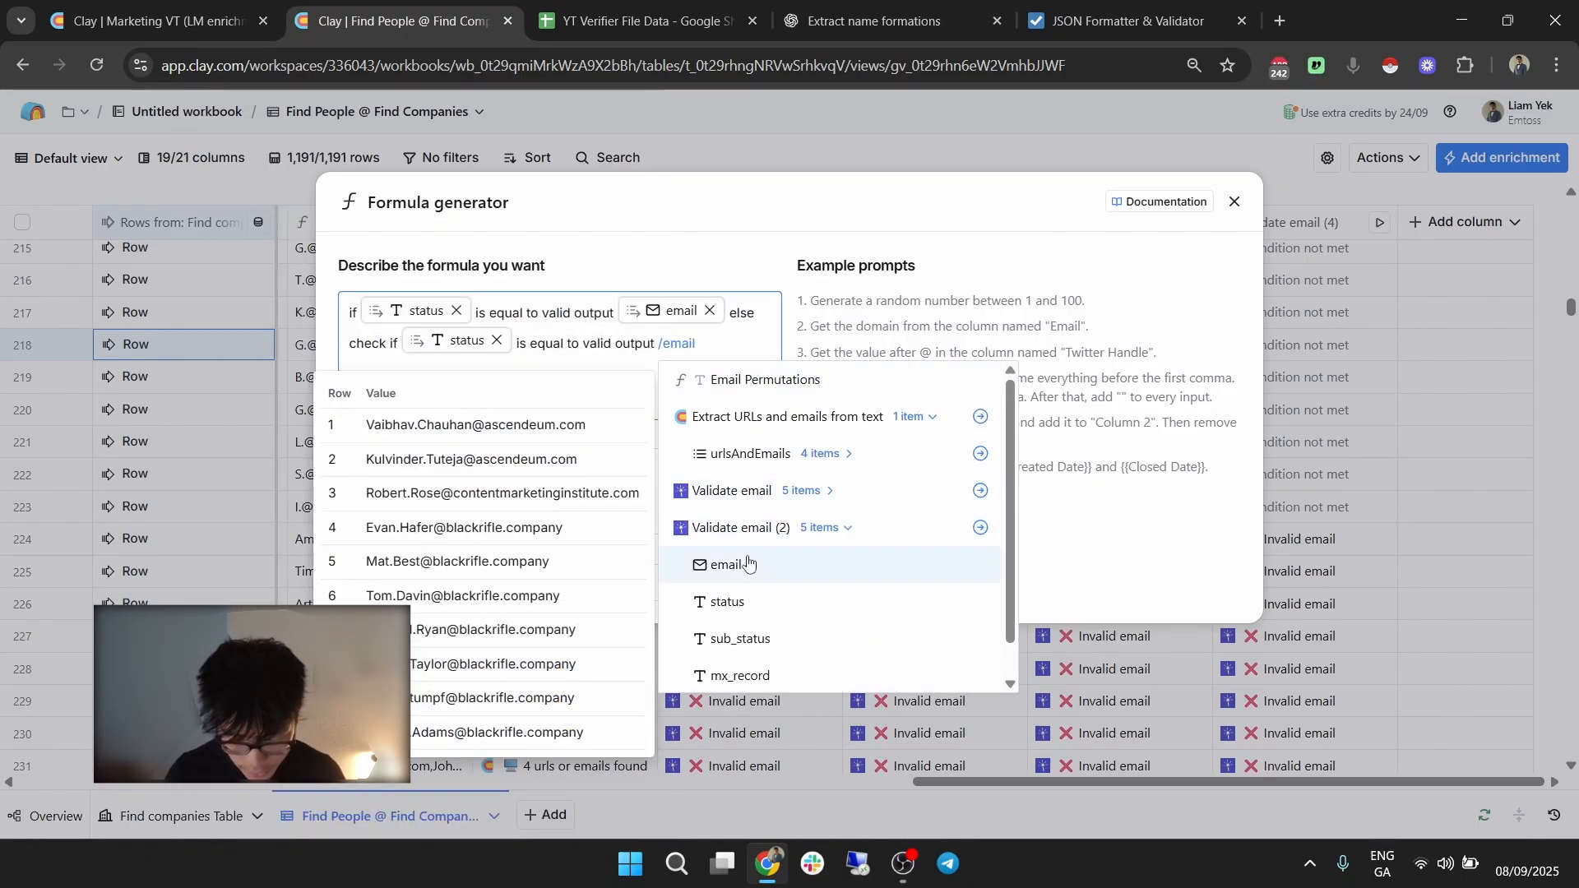
click(736, 564)
click(461, 473)
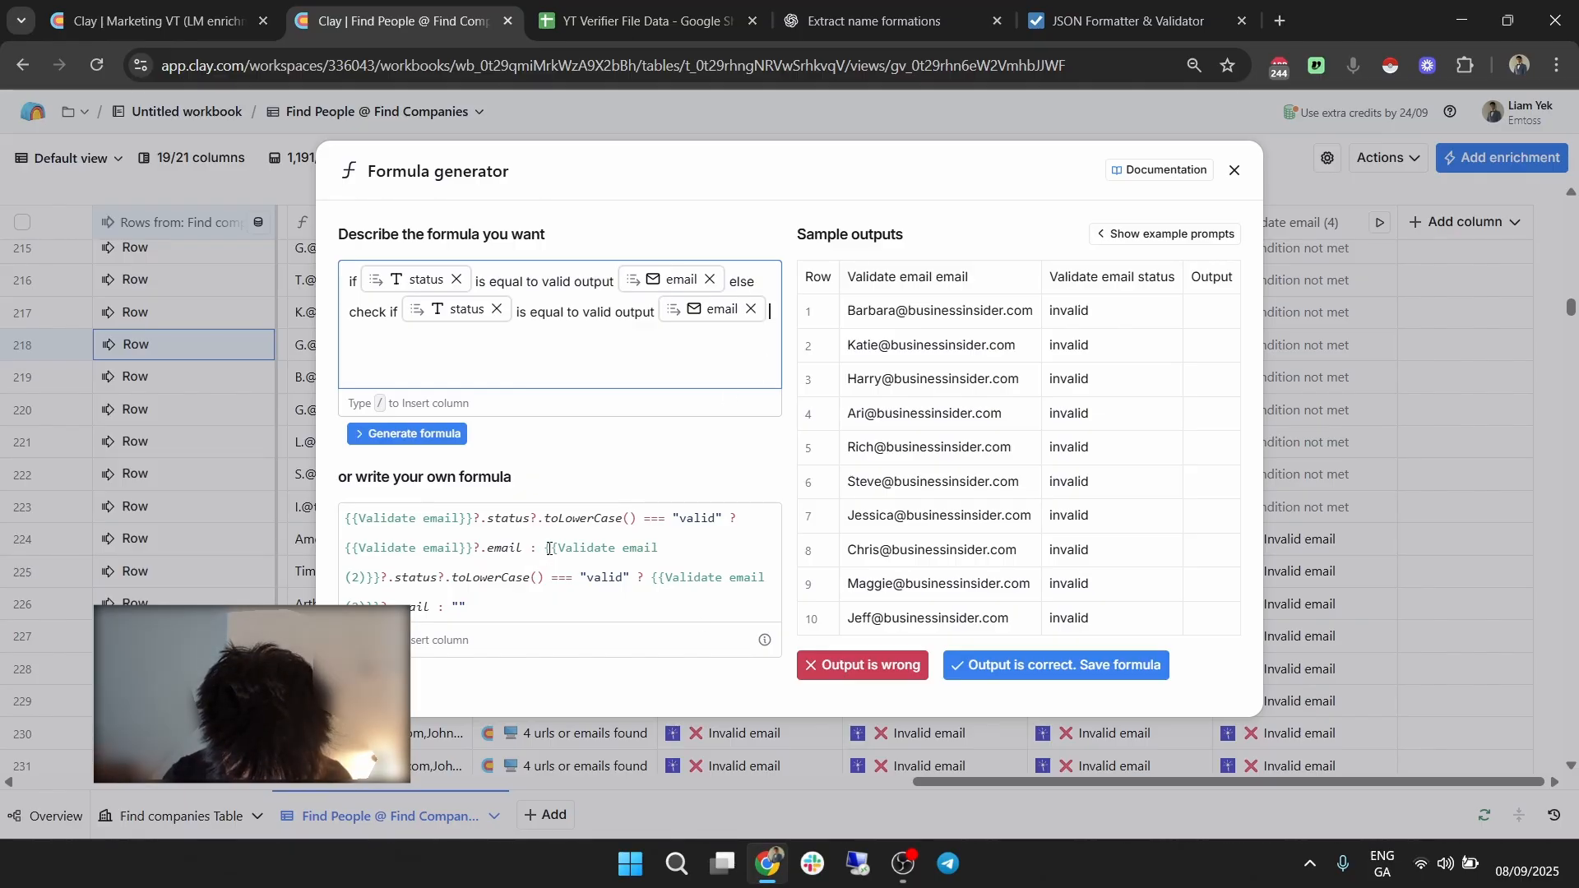
Duplicate the Validate email (2) clause before the formula's empty fallback and point both of its references to Validate email (3).
drag(549, 547, 431, 614)
drag(531, 548, 437, 609)
key(ctrl+c)
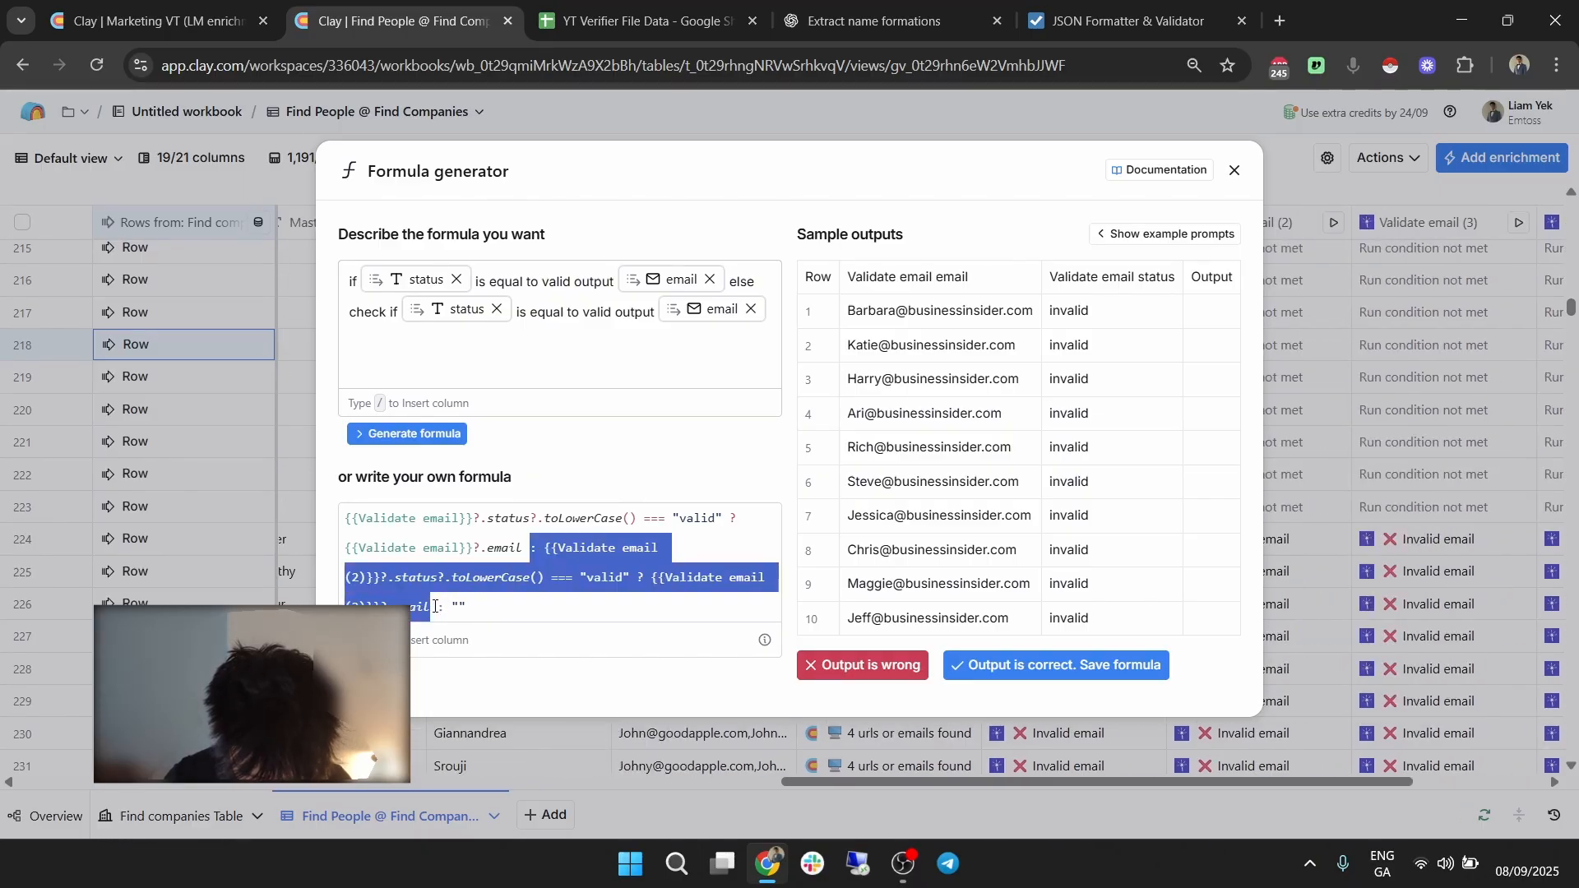
click(440, 614)
key(ctrl+v)
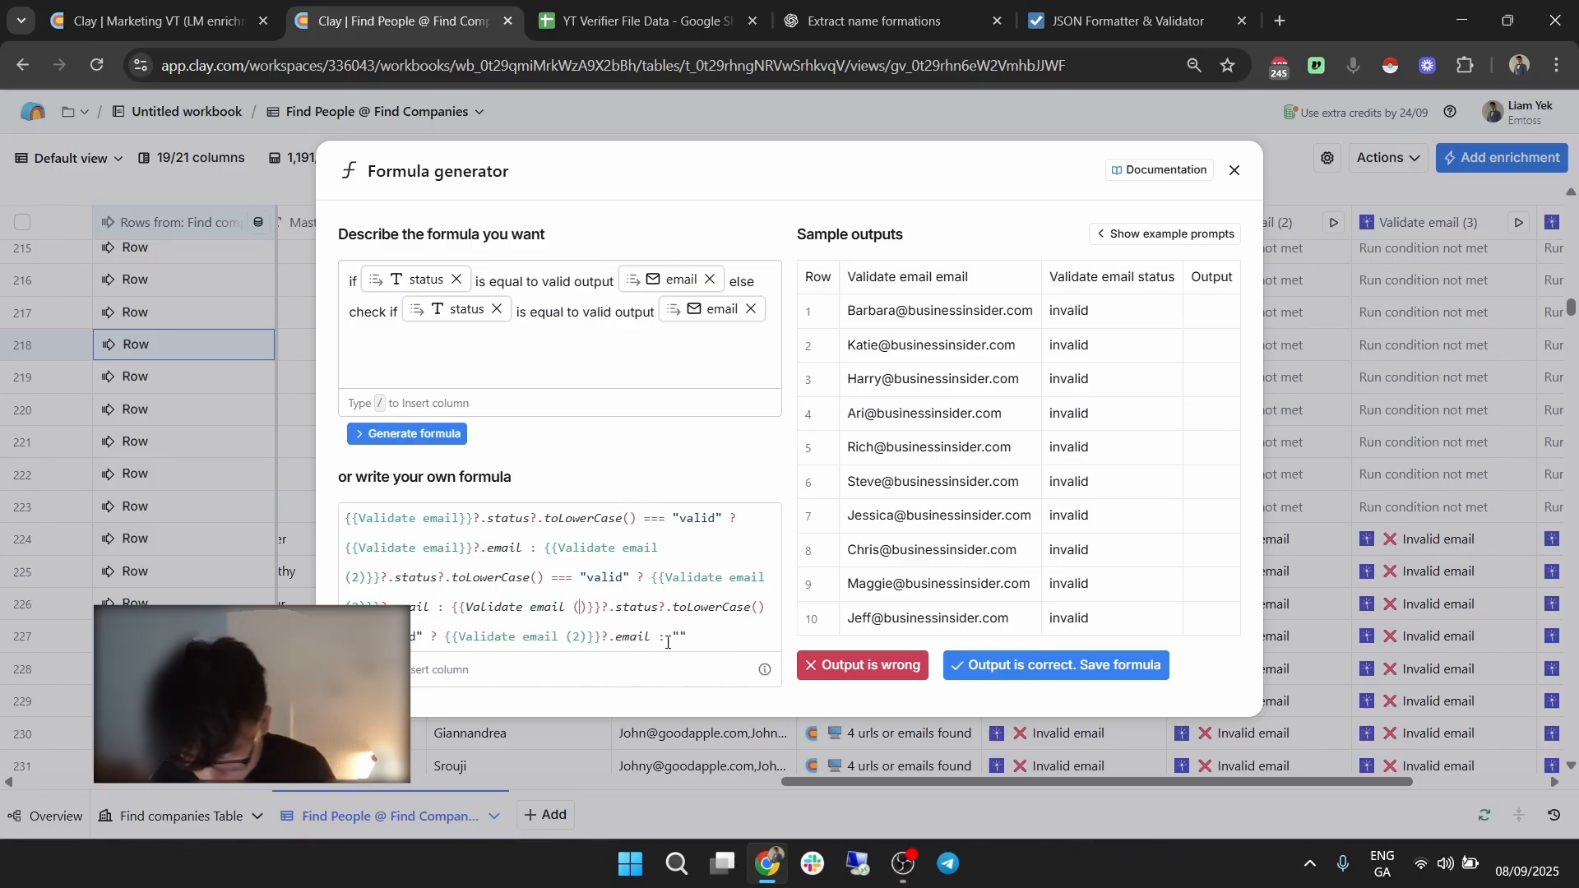
key(BackSpace)
key(BackSpace)
text(3)
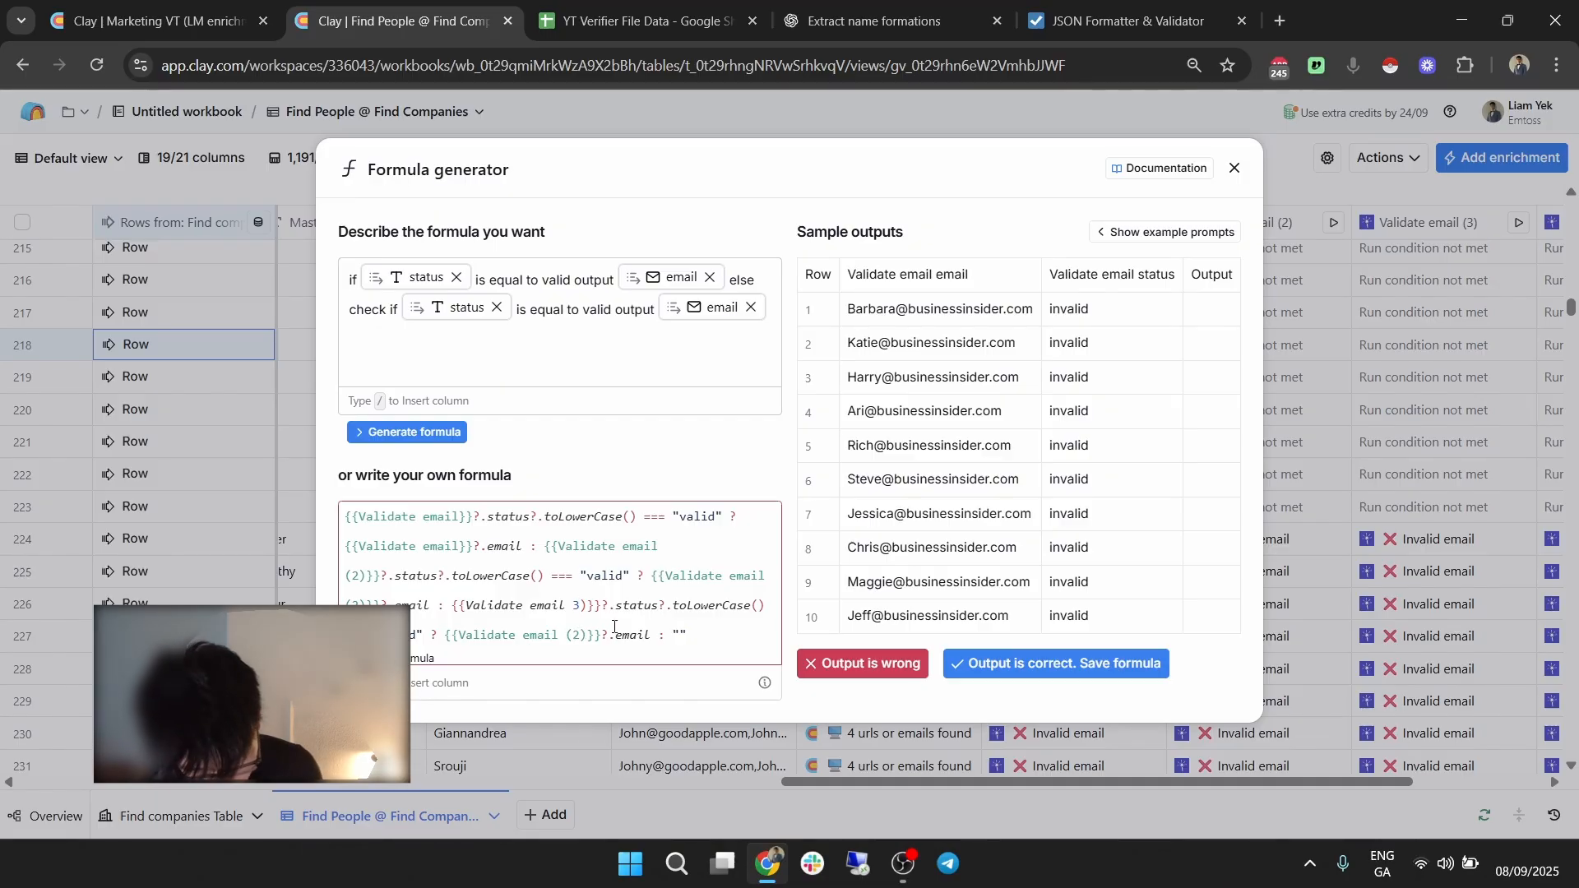
key(Left)
text(()
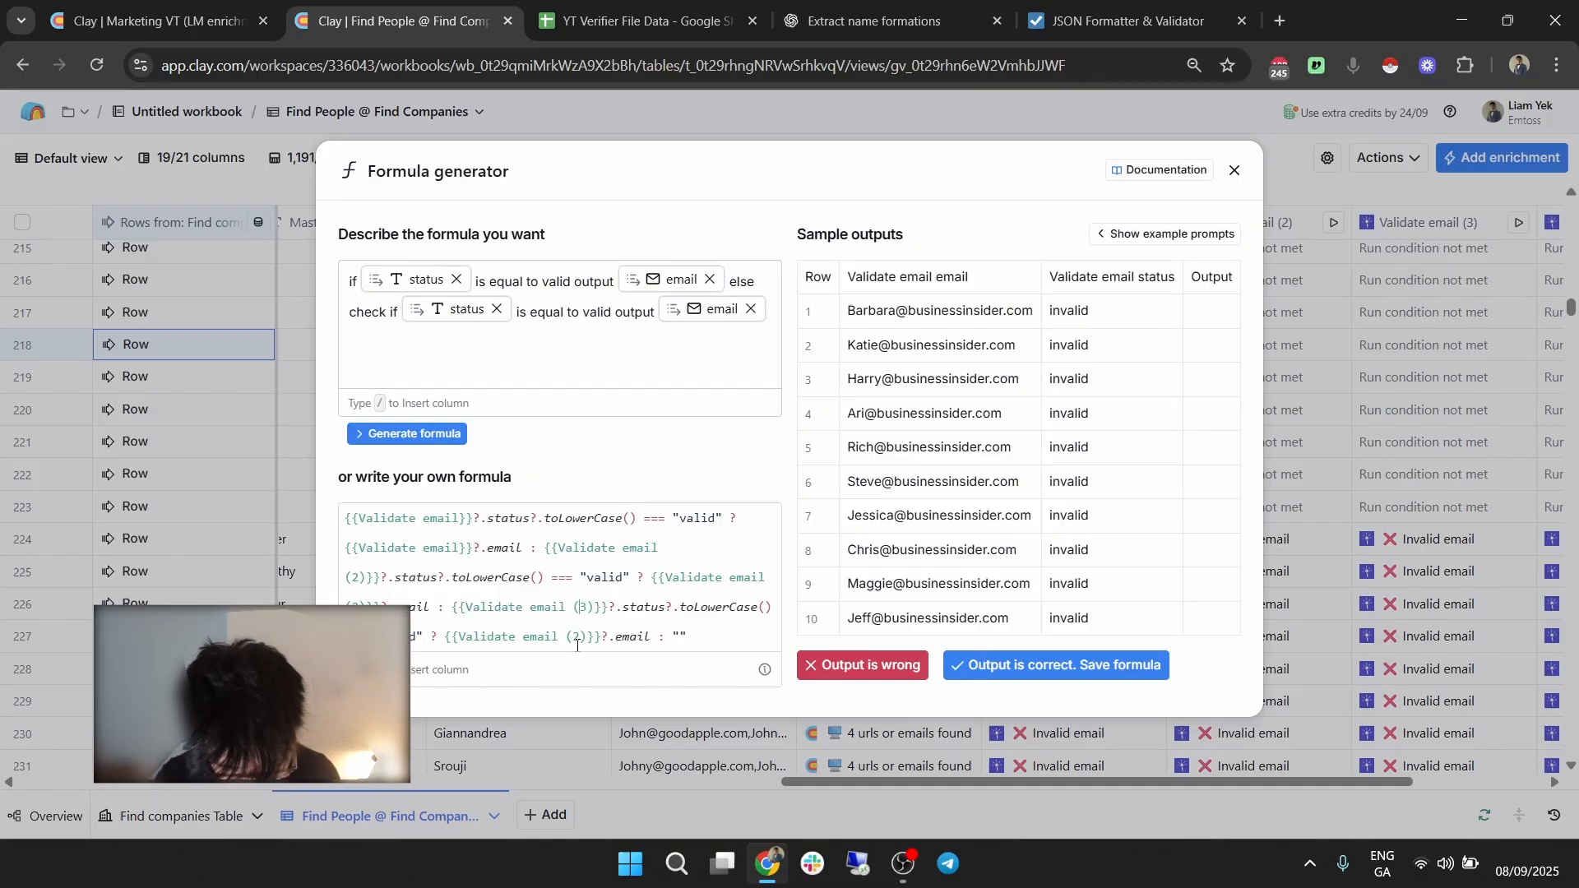
click(584, 639)
key(BackSpace)
text(3)
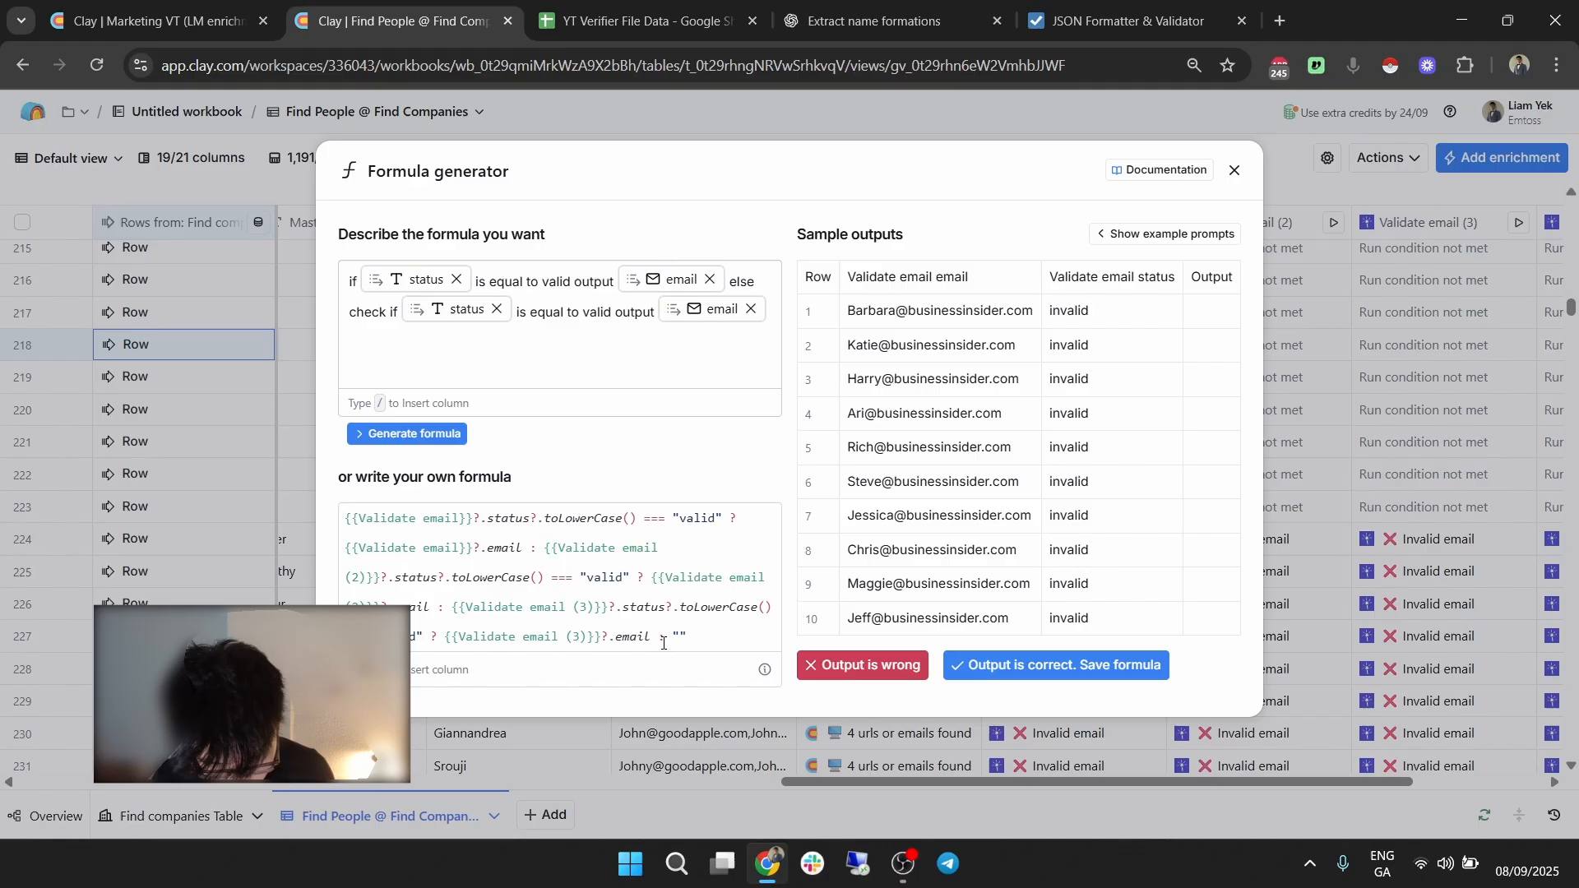
Add a fourth valid-status clause before the formula's empty fallback and save the formula.
click(662, 641)
text(: {{Validate email (3)}}?.status?.toLowerCase() === "valid" ? {{Validate email (3)}}?.email)
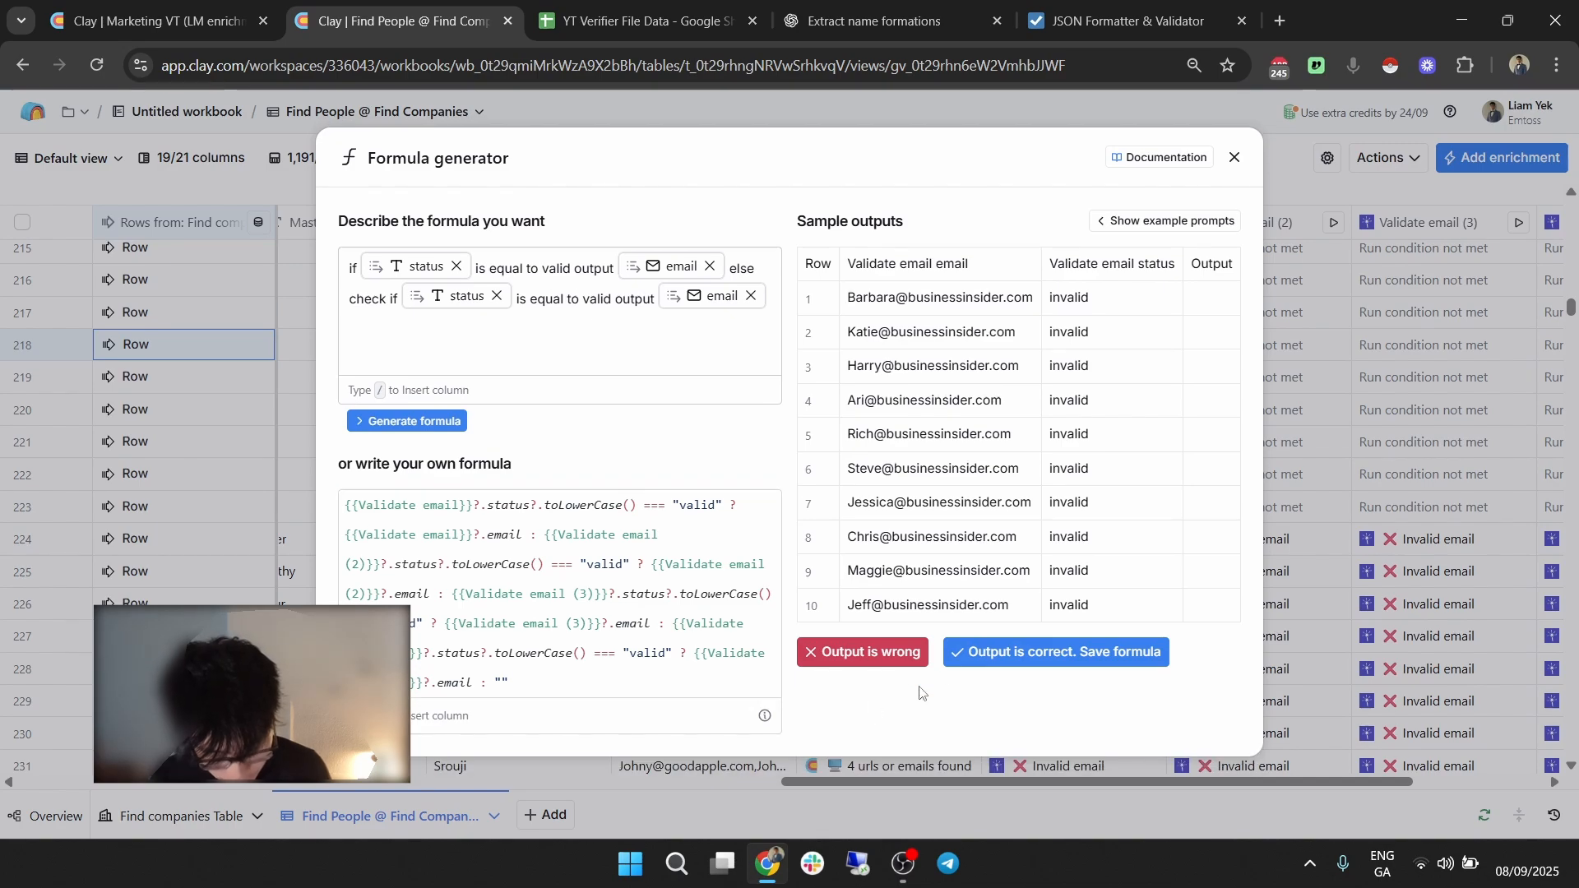
click(1074, 656)
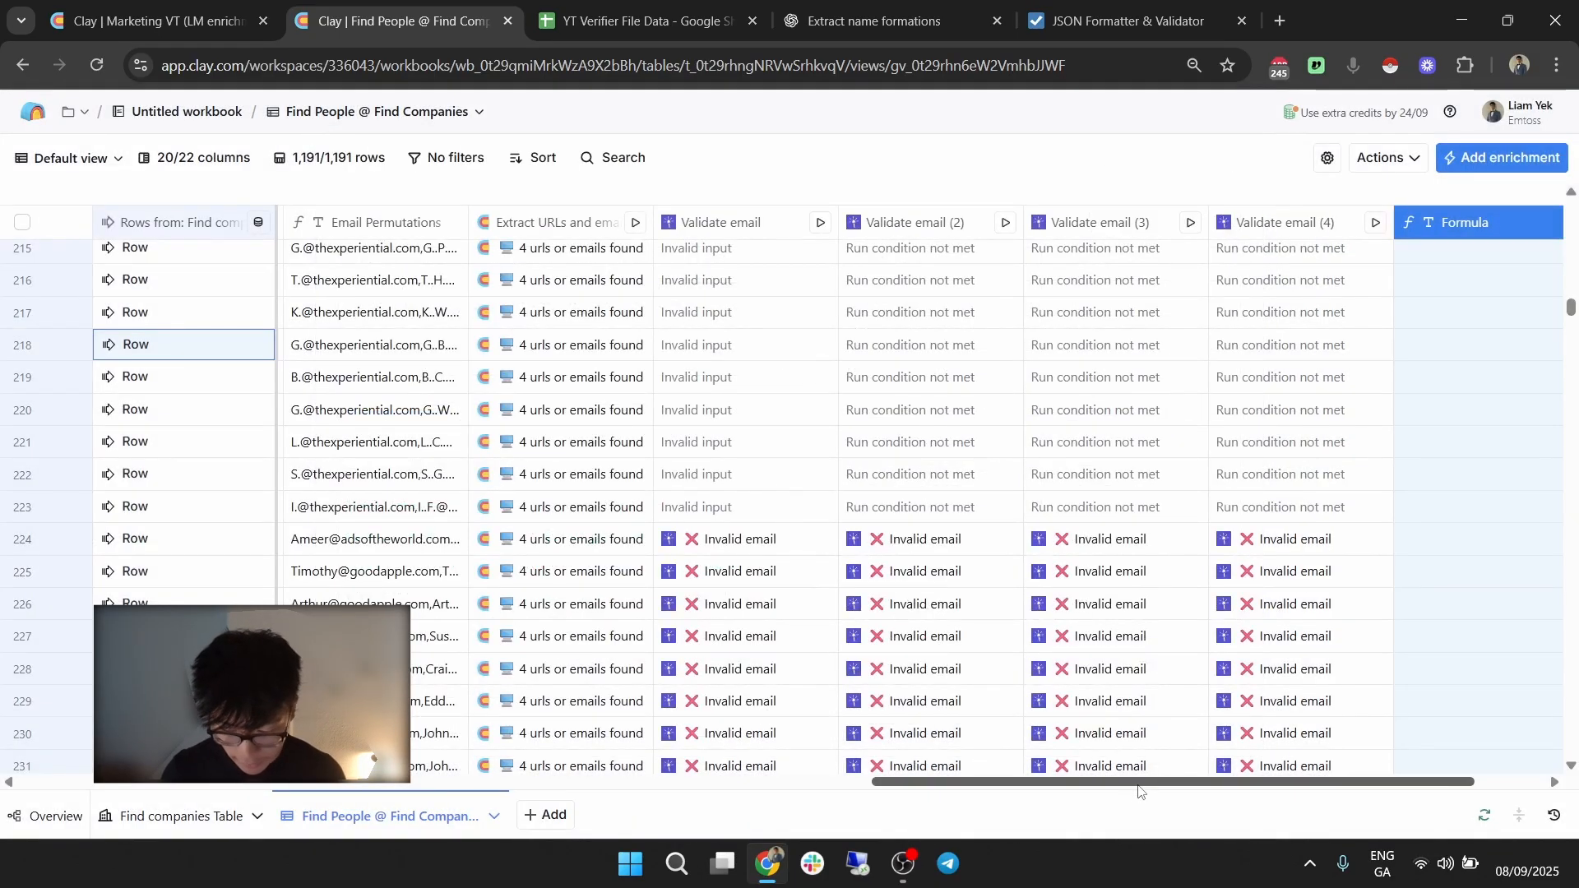
Rename the new formula column as Master Email and check its results around rows 163 to 178.
drag(1138, 785, 1348, 797)
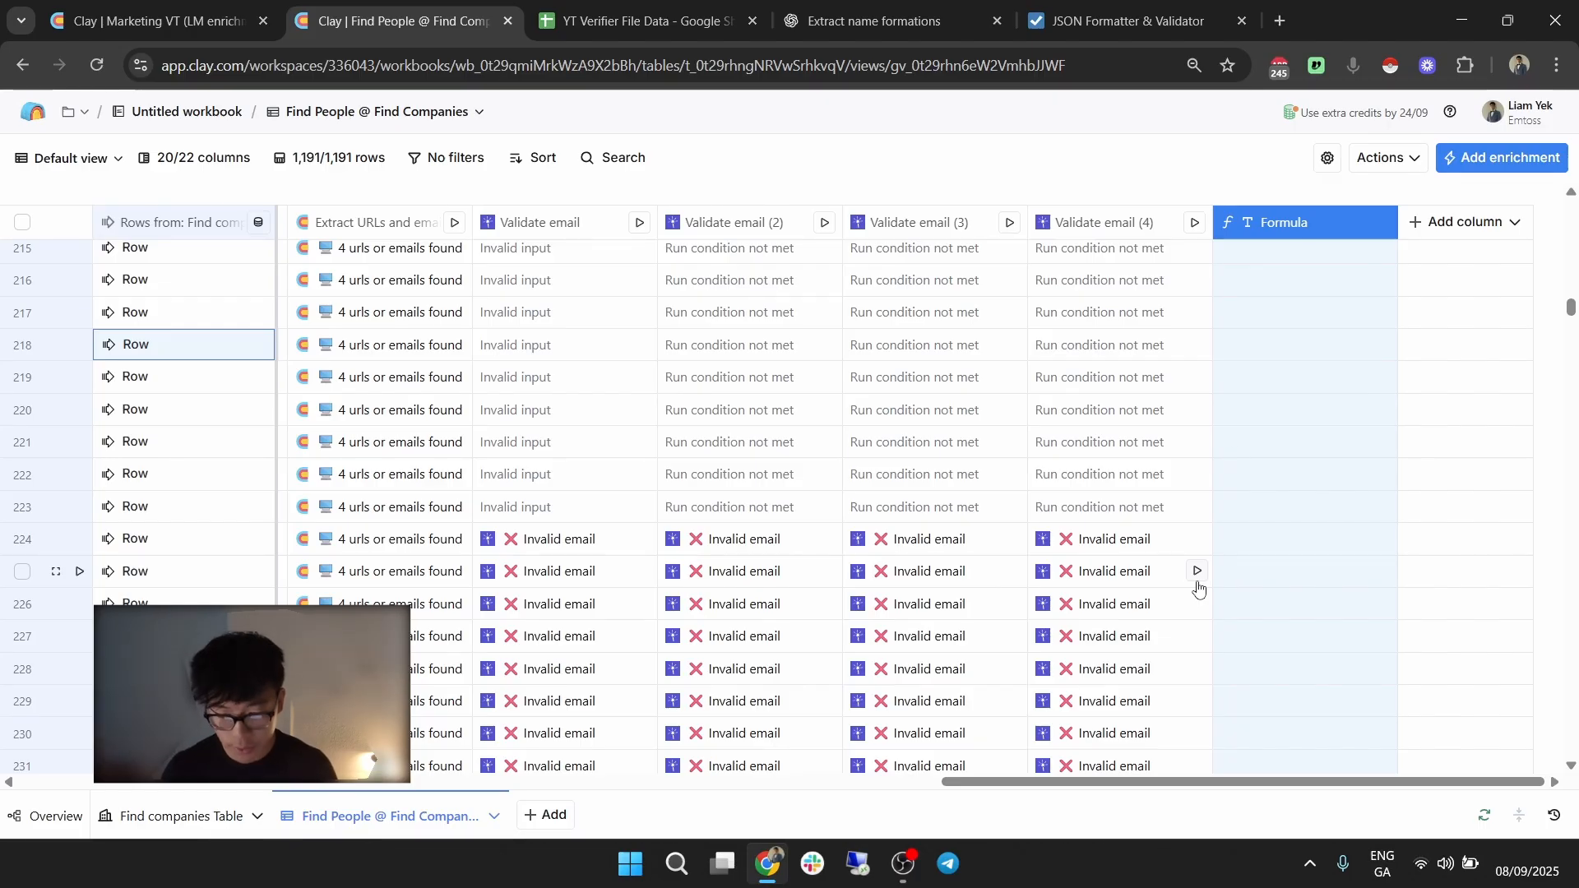
double_click(1323, 229)
text(Master Email)
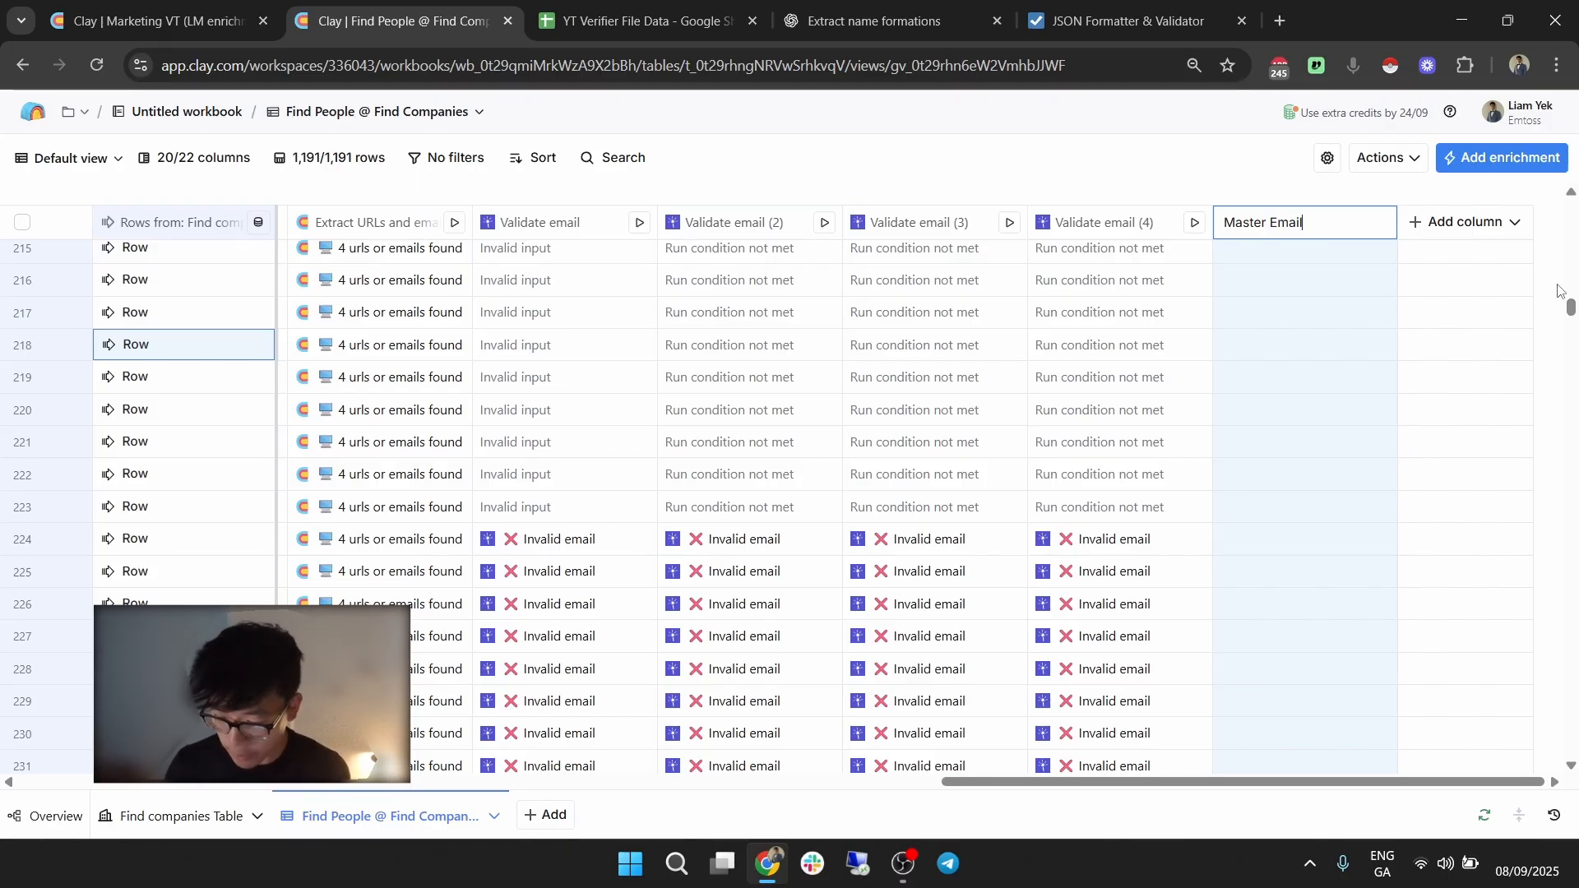
click(1571, 310)
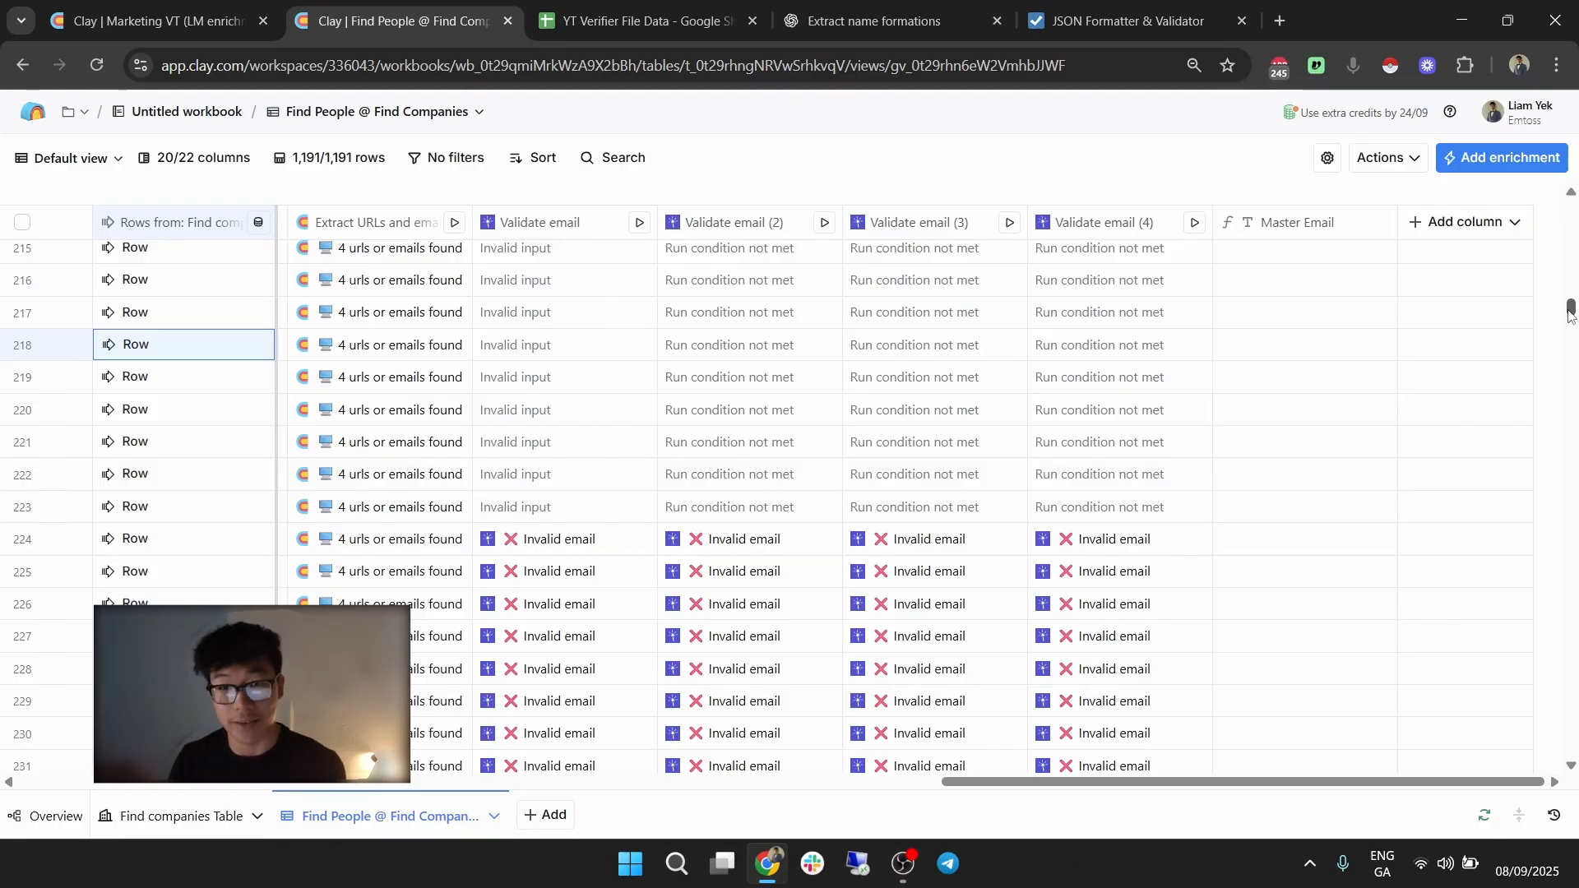
drag(1570, 312, 1570, 288)
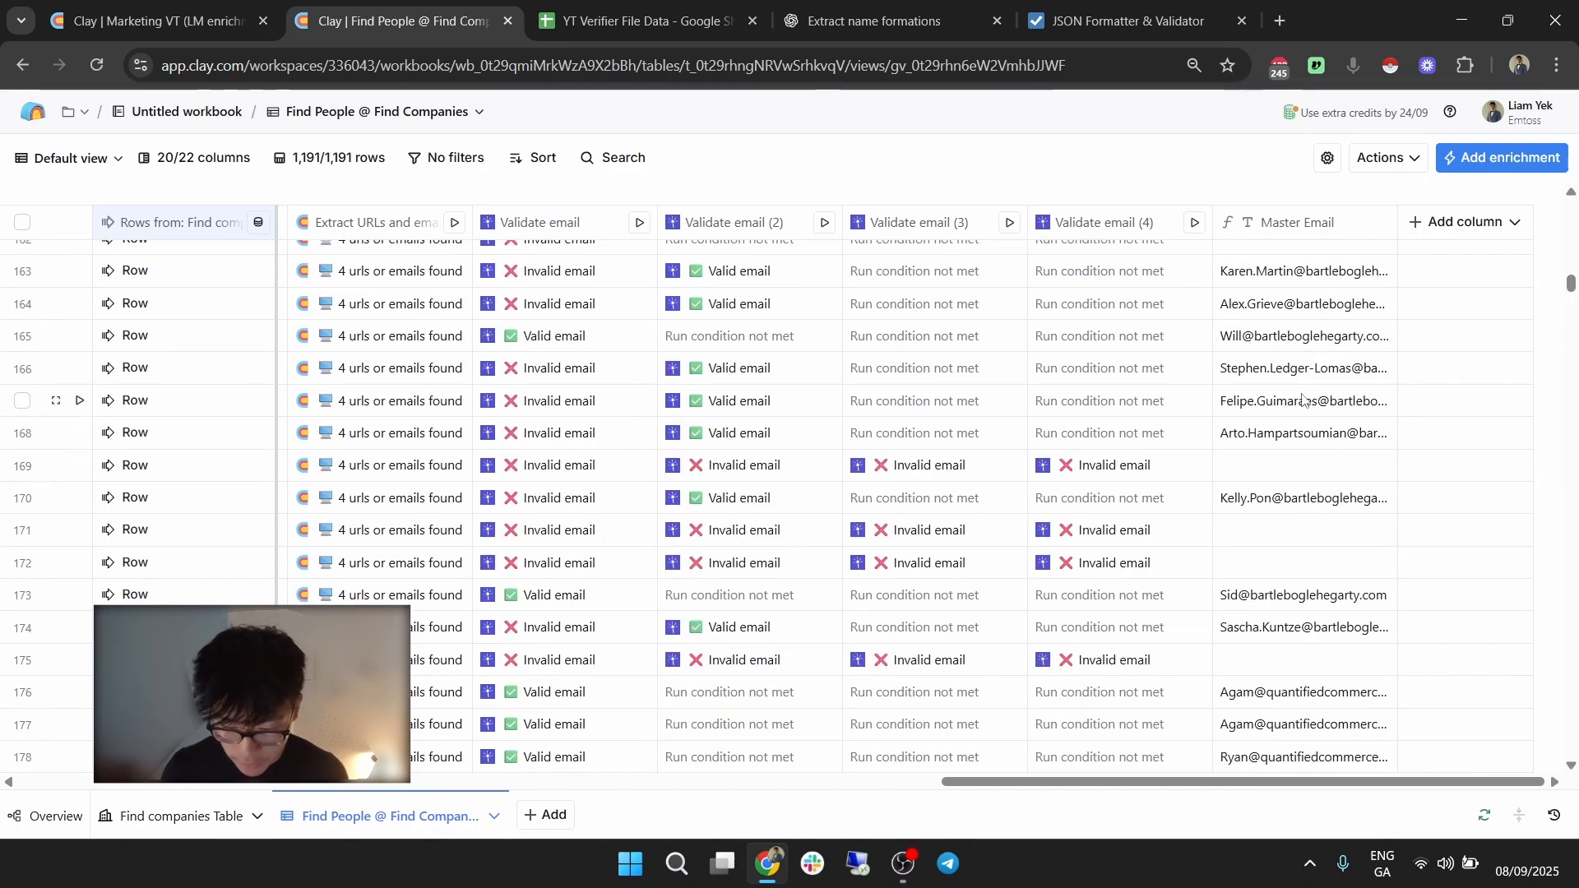
Filter the table to rows where Master Email is not empty.
click(1323, 230)
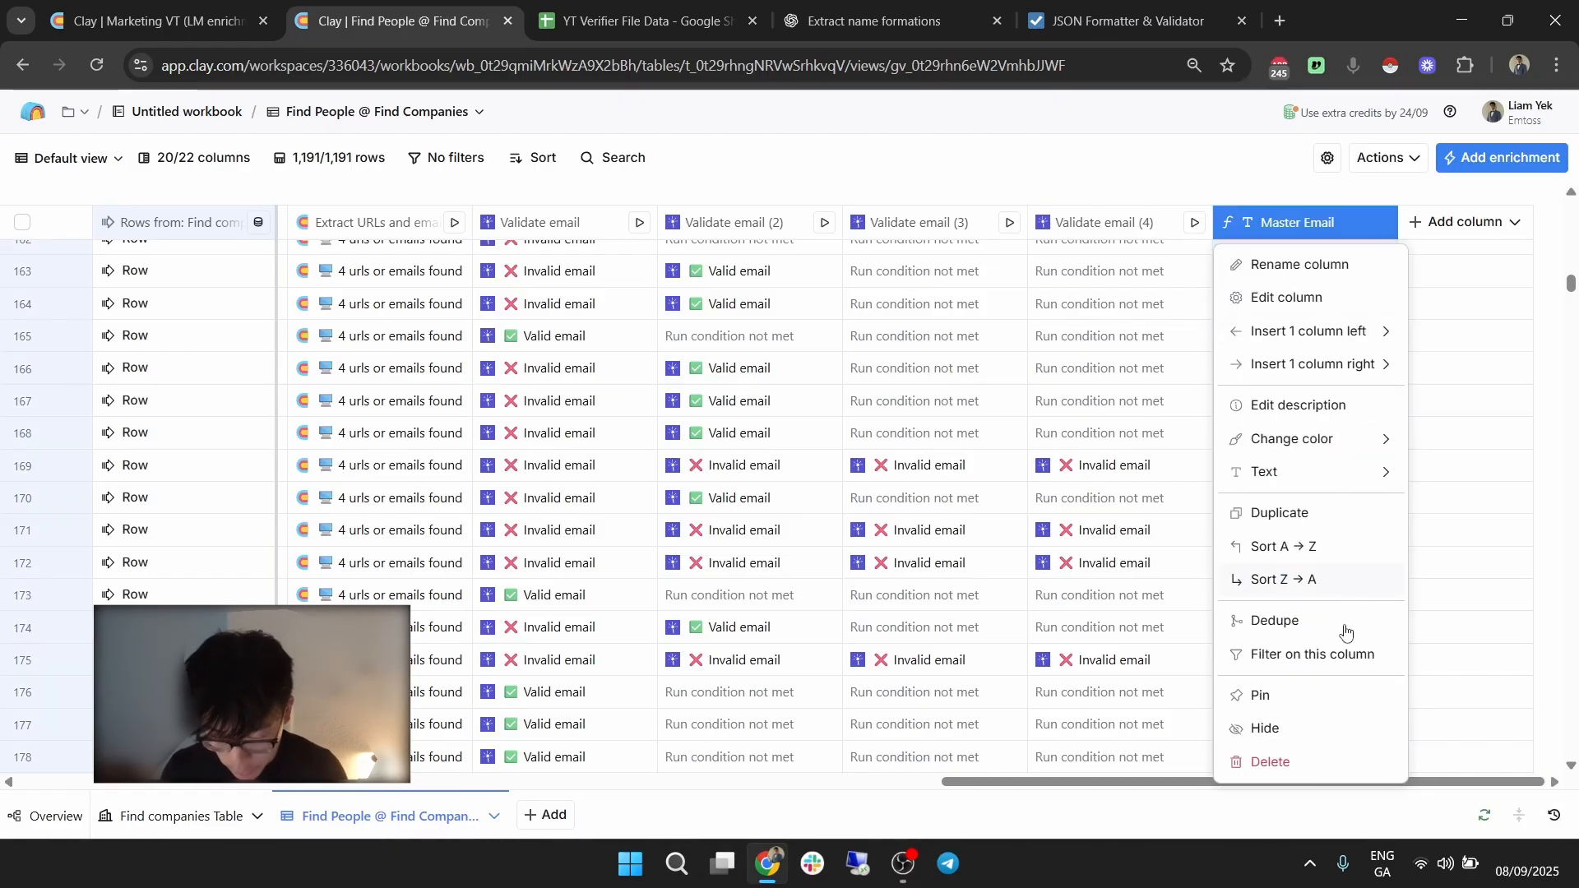
click(1140, 176)
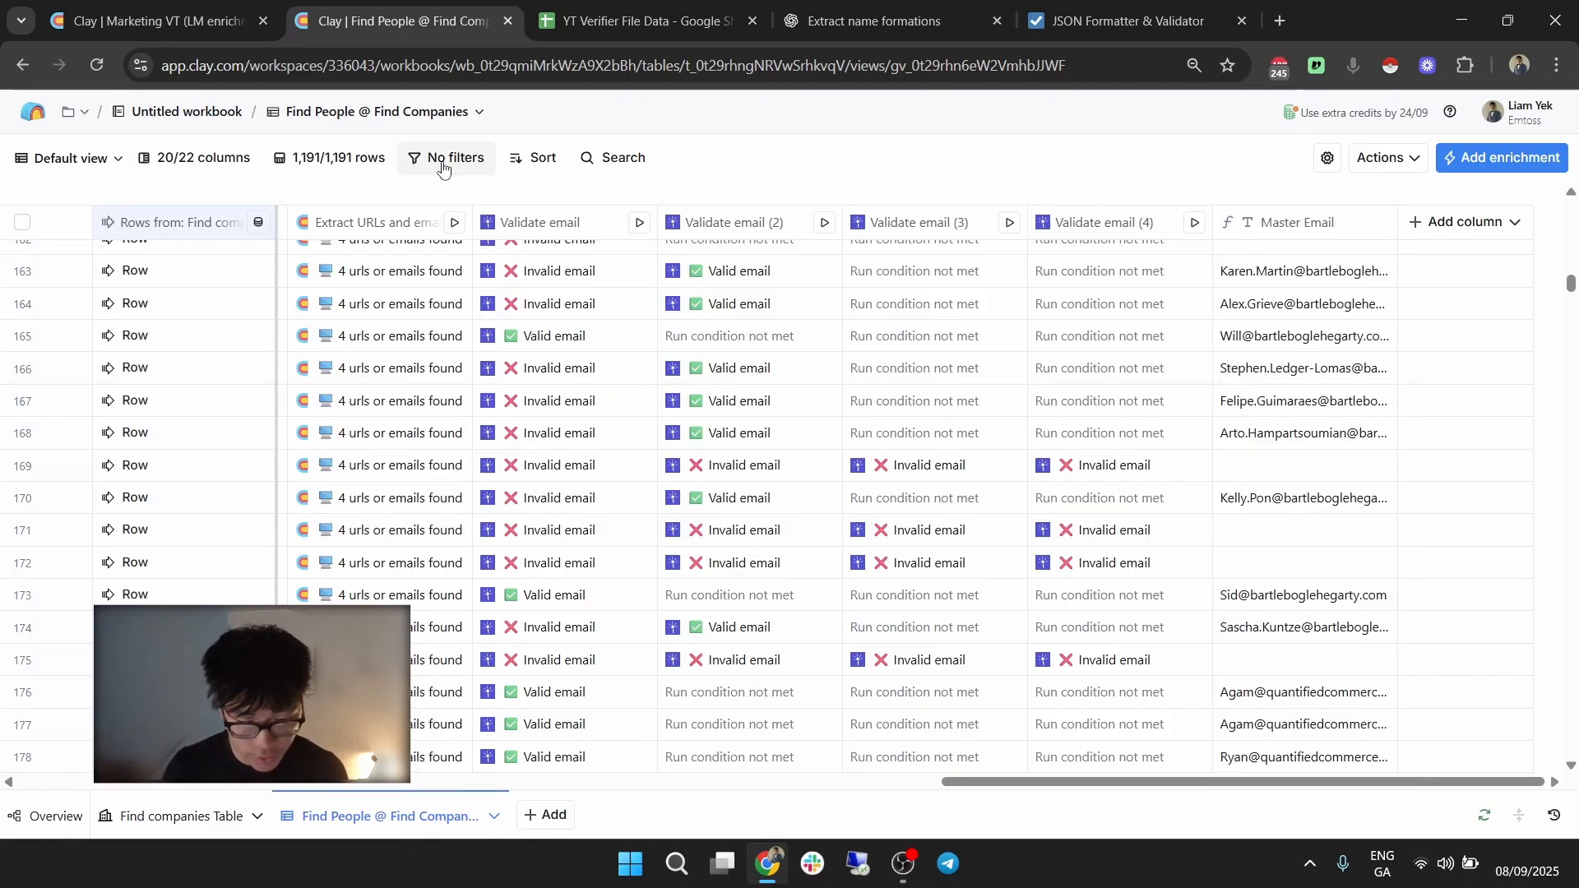
click(451, 160)
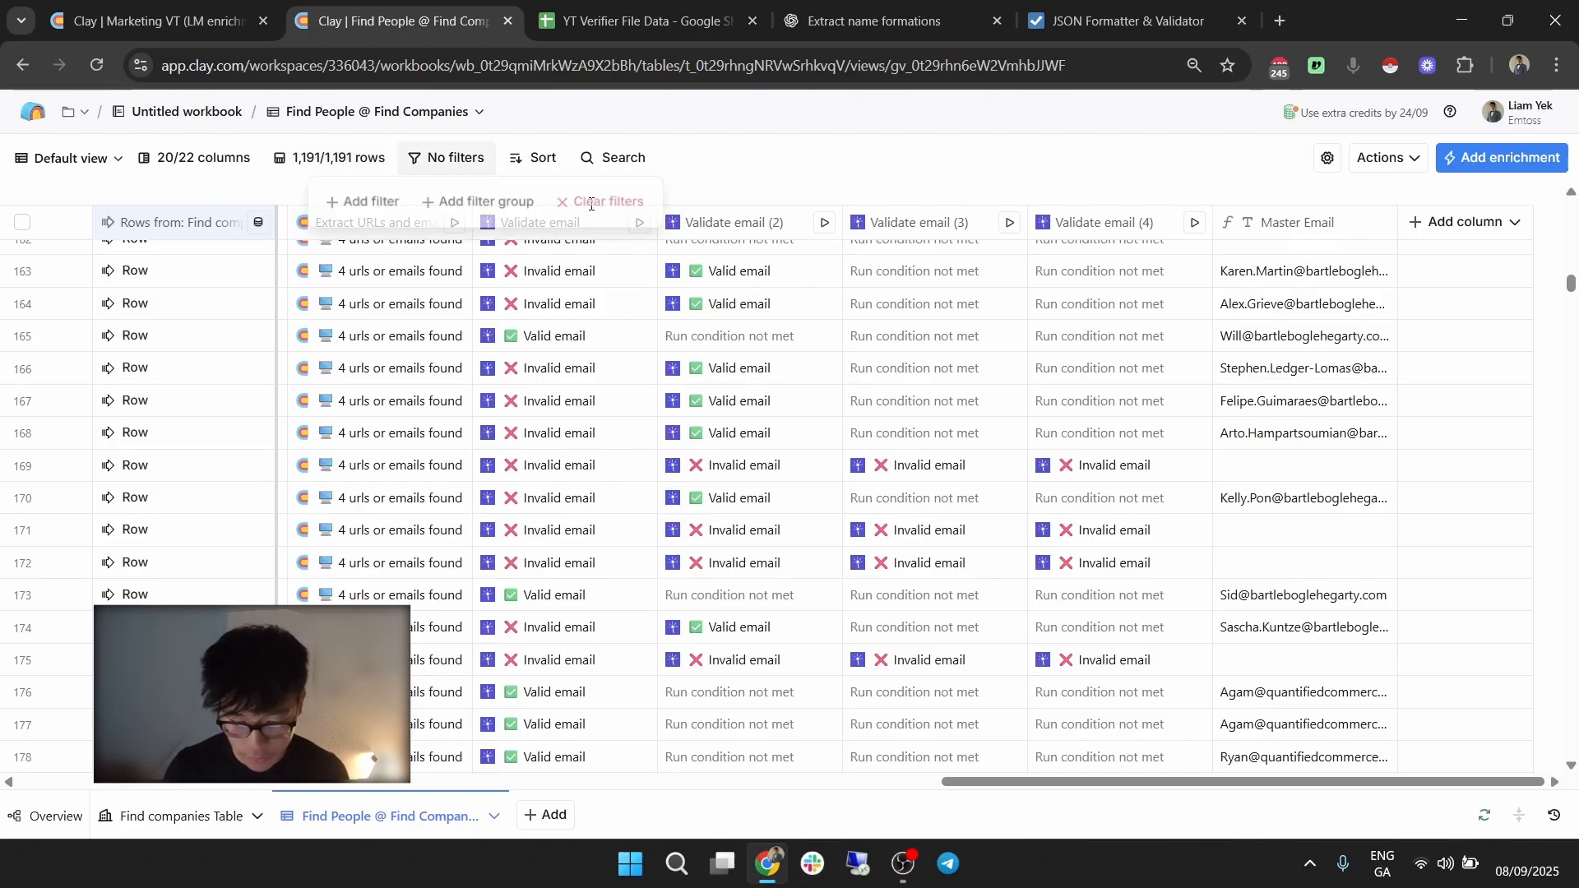
click(581, 209)
text(mas)
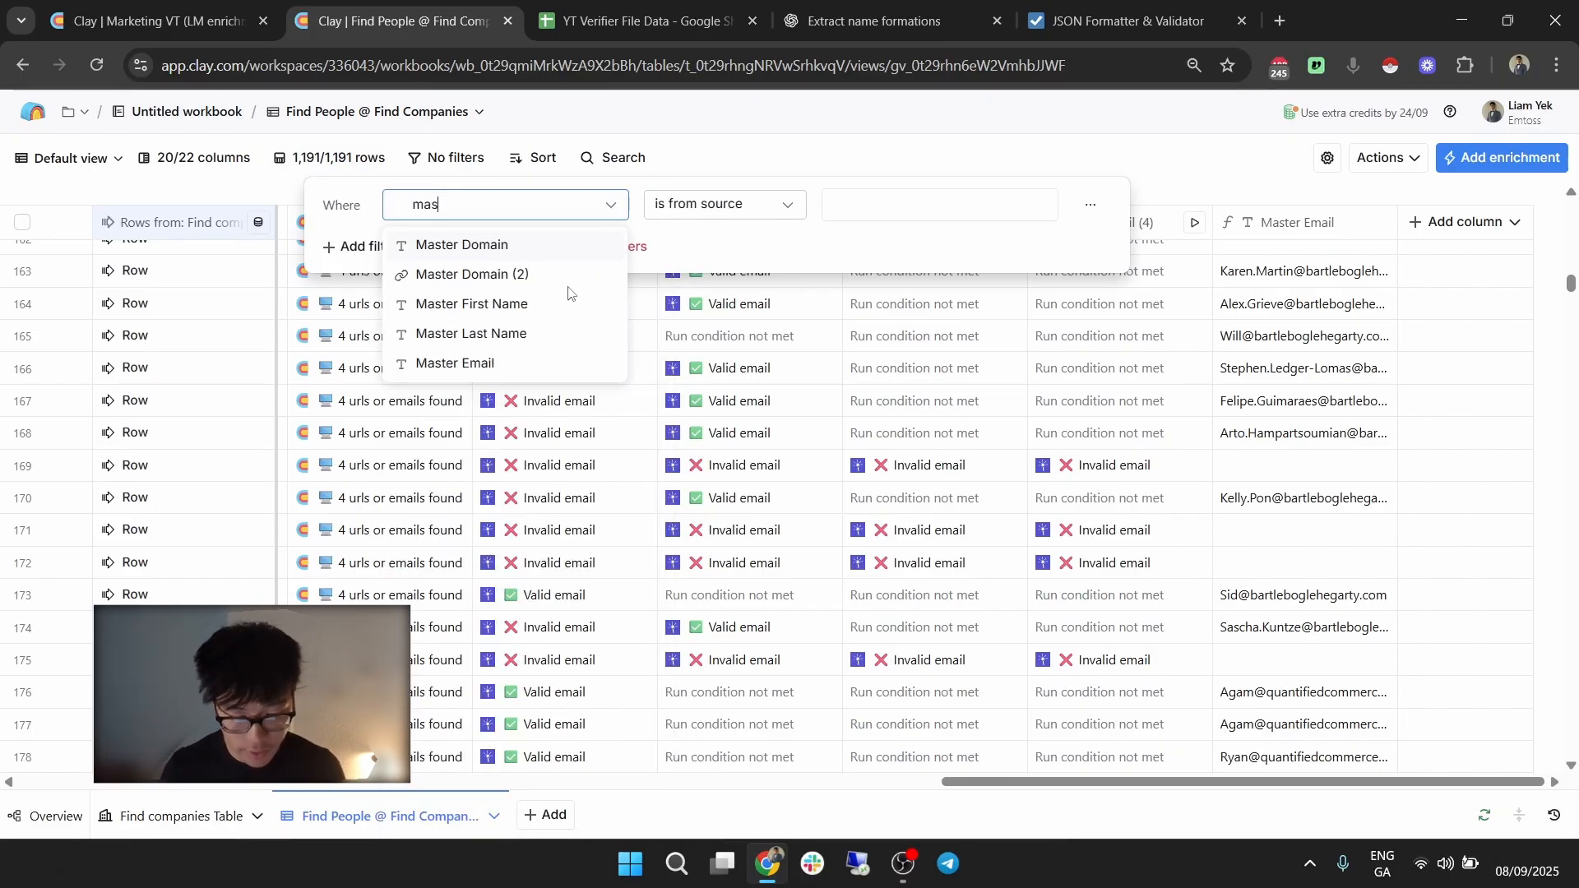
click(534, 364)
click(724, 216)
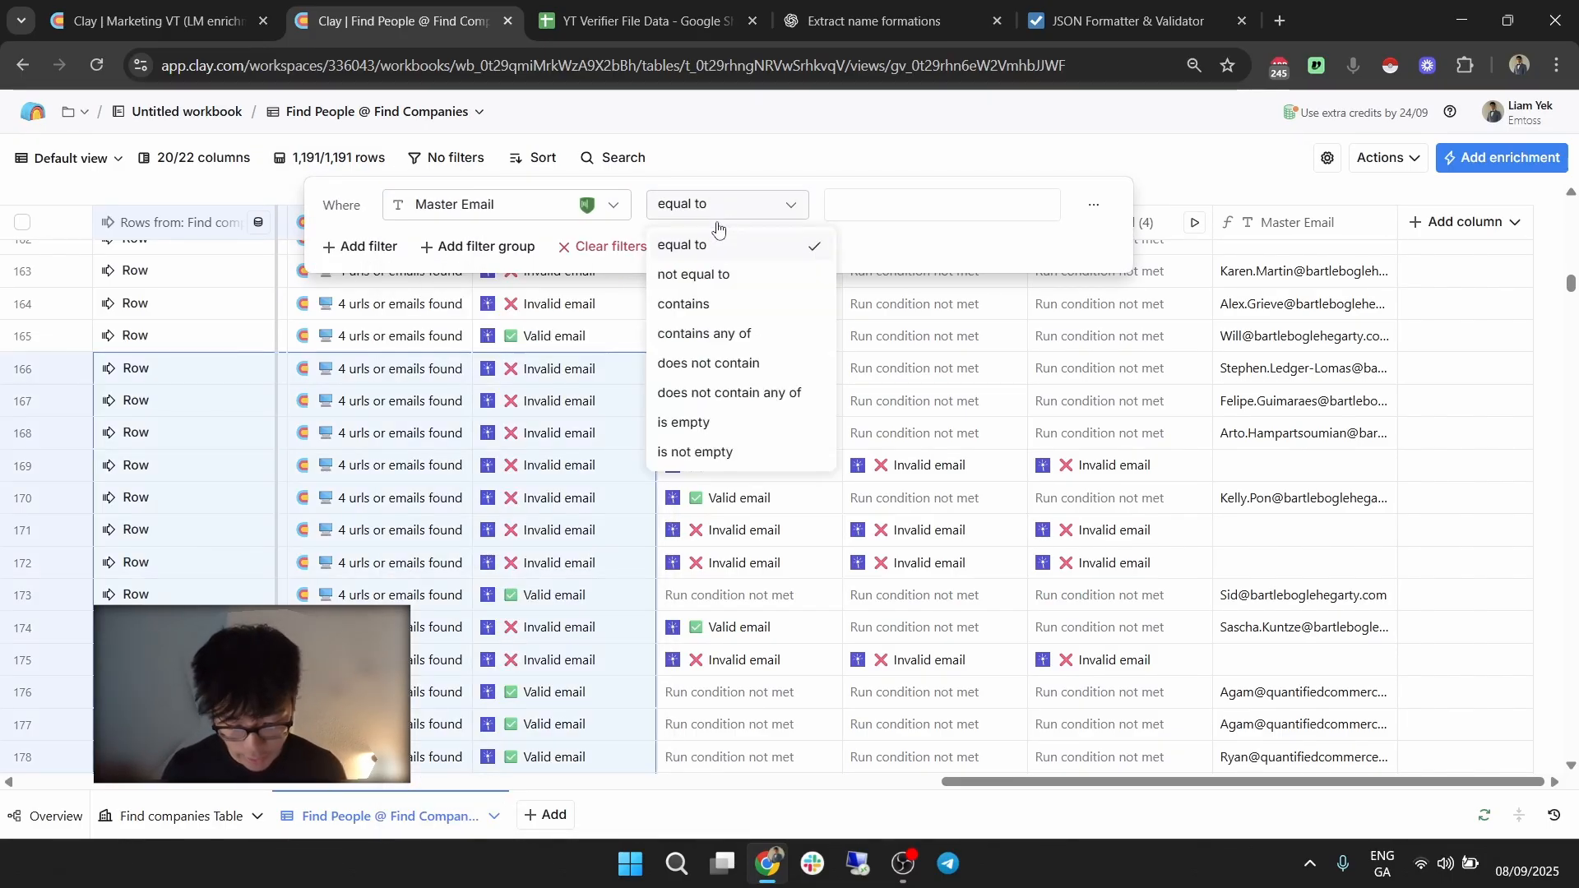
click(728, 448)
click(761, 139)
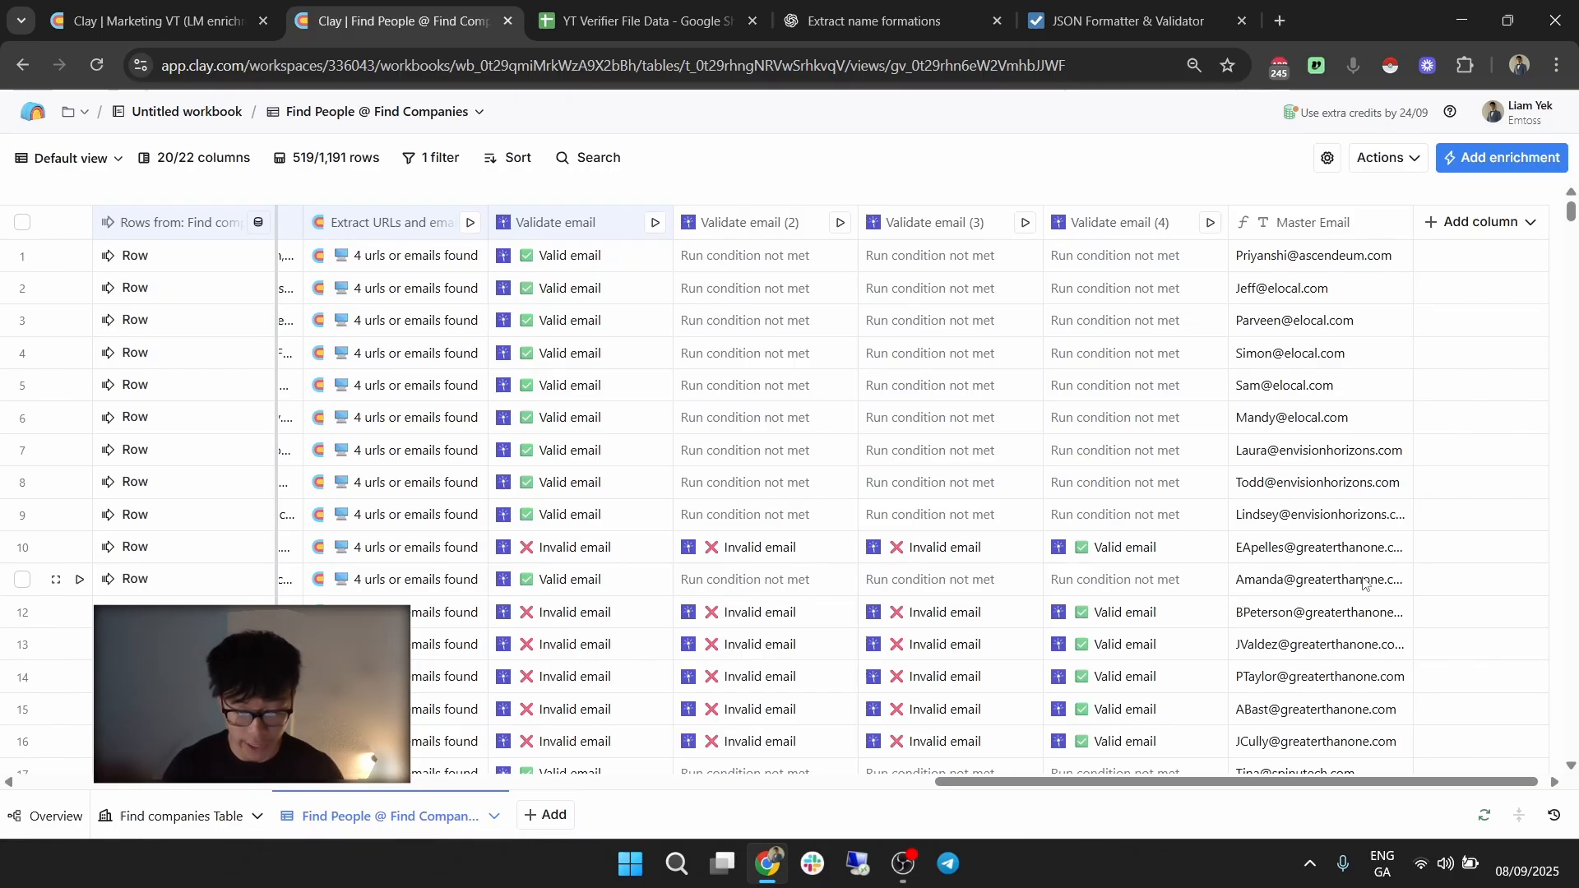
Search Google in a new browser tab for the calculation 1191 / 519 * 100#.
click(1276, 21)
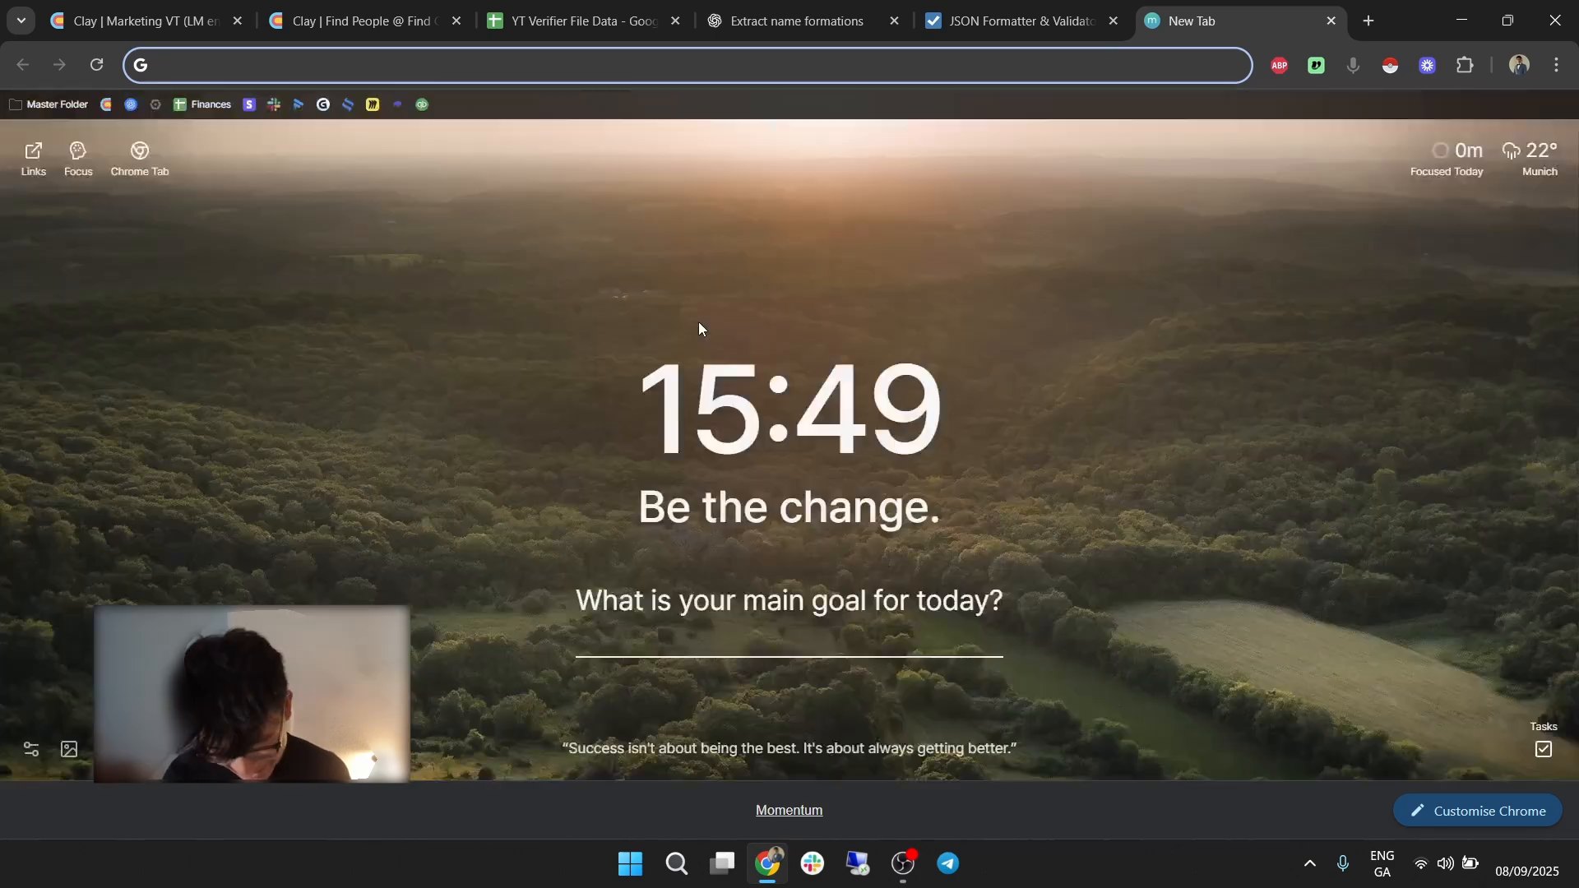
text(what % is)
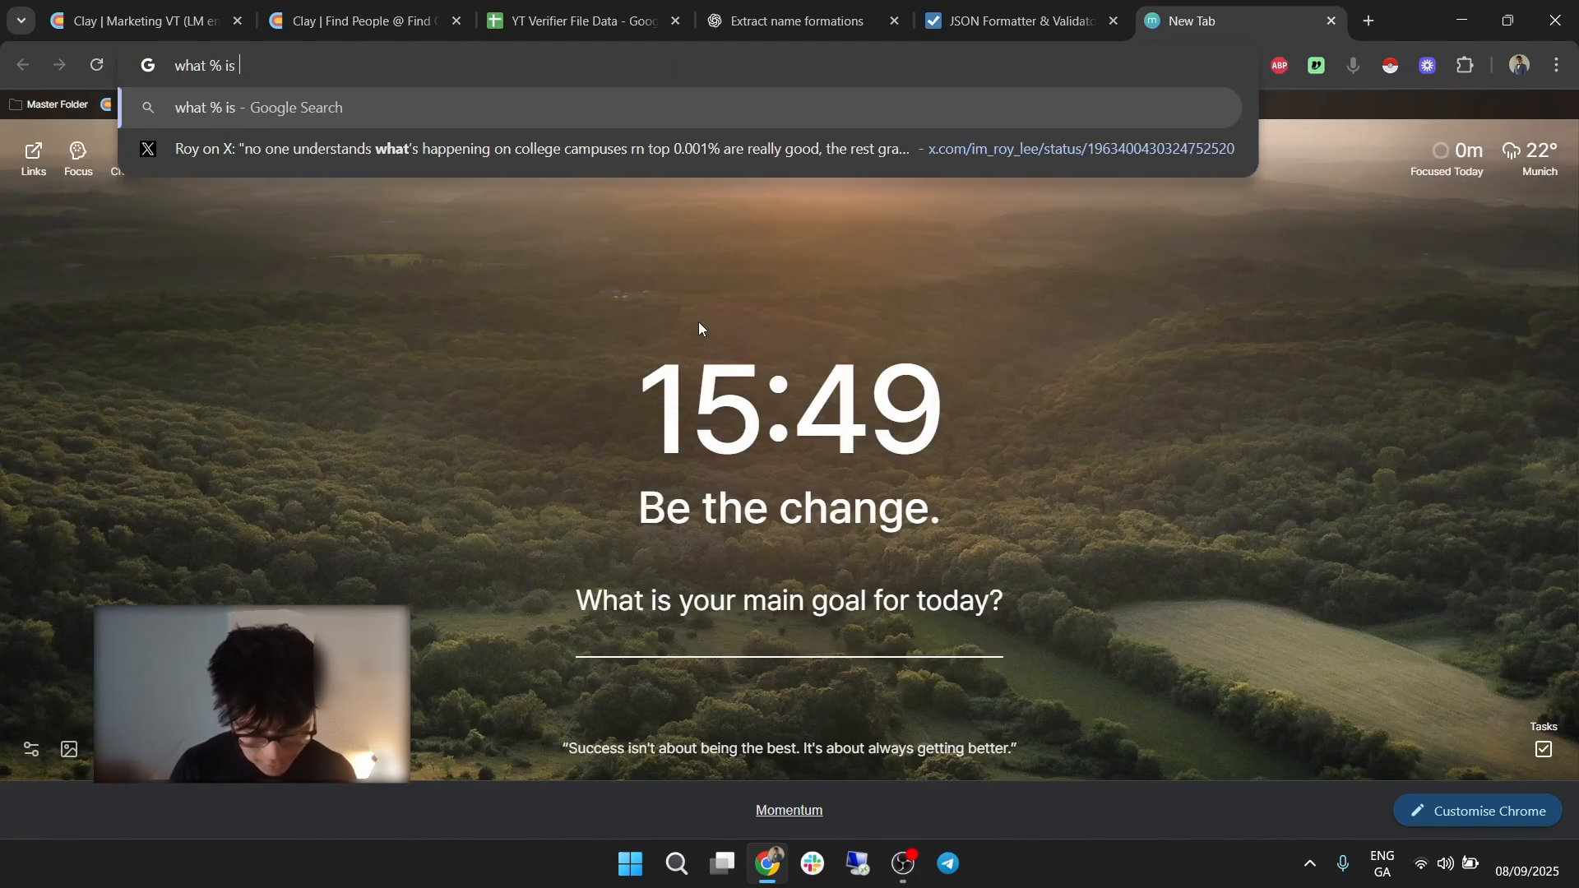
key(ctrl+a)
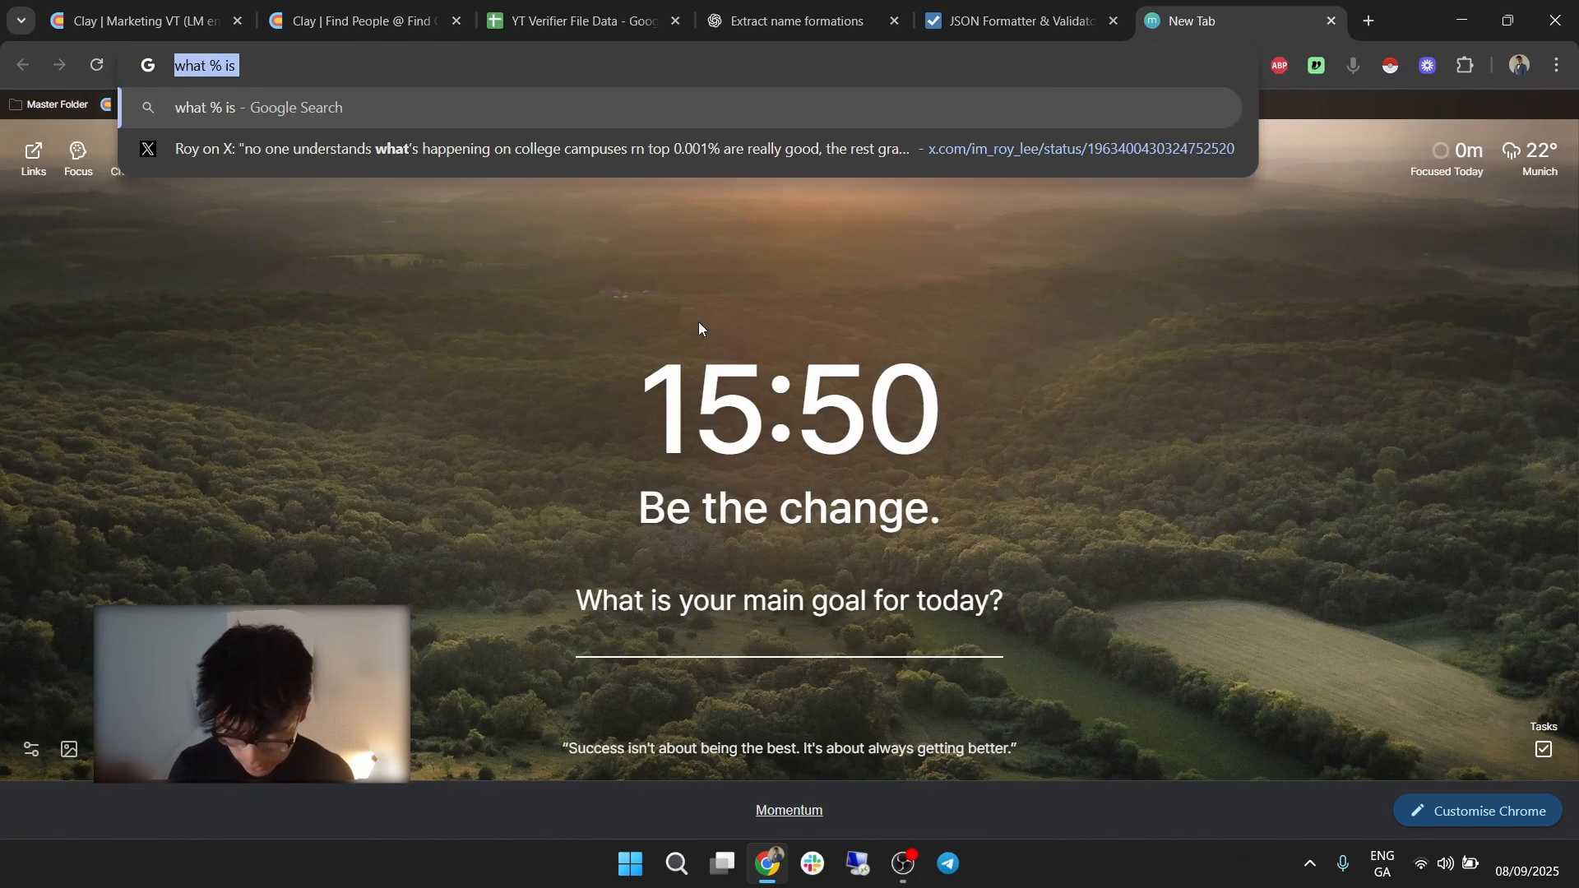
text(1191 / )
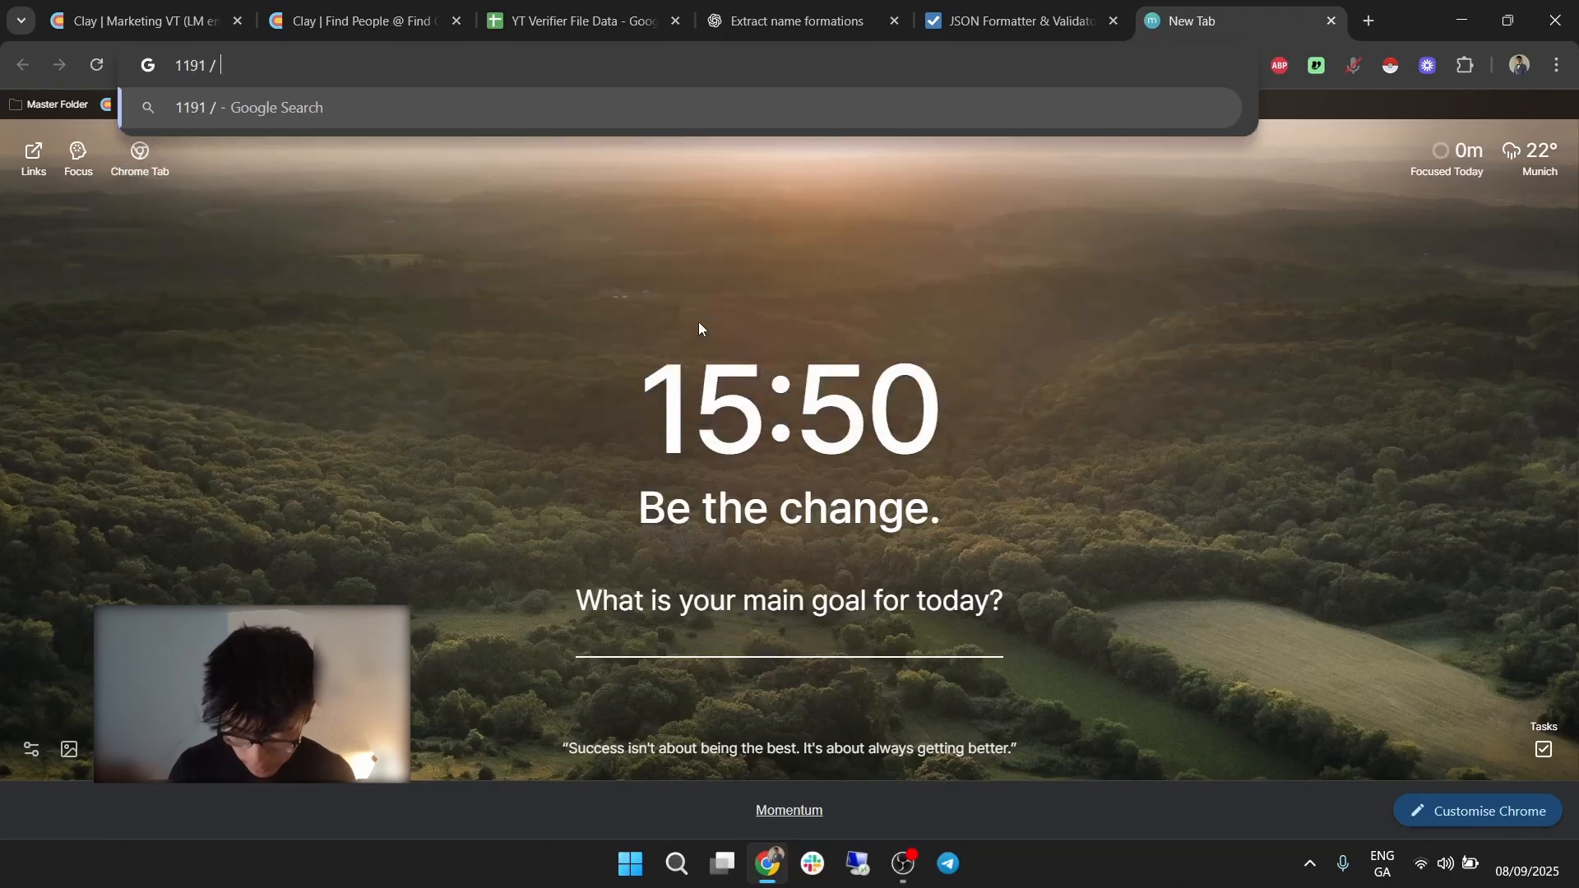
text(519)
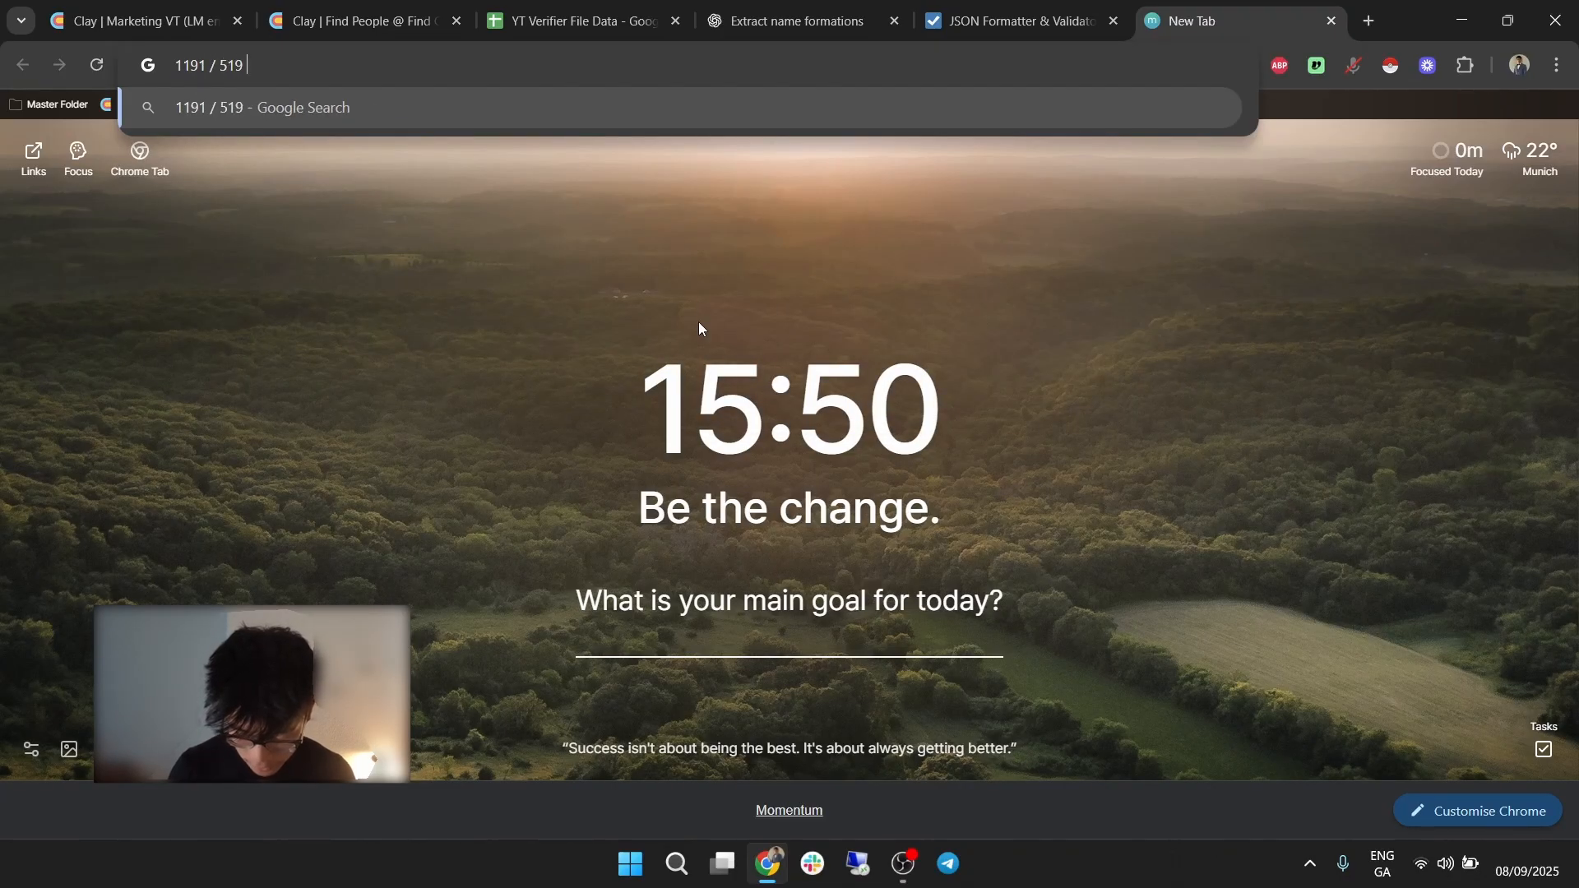
text( * 100#)
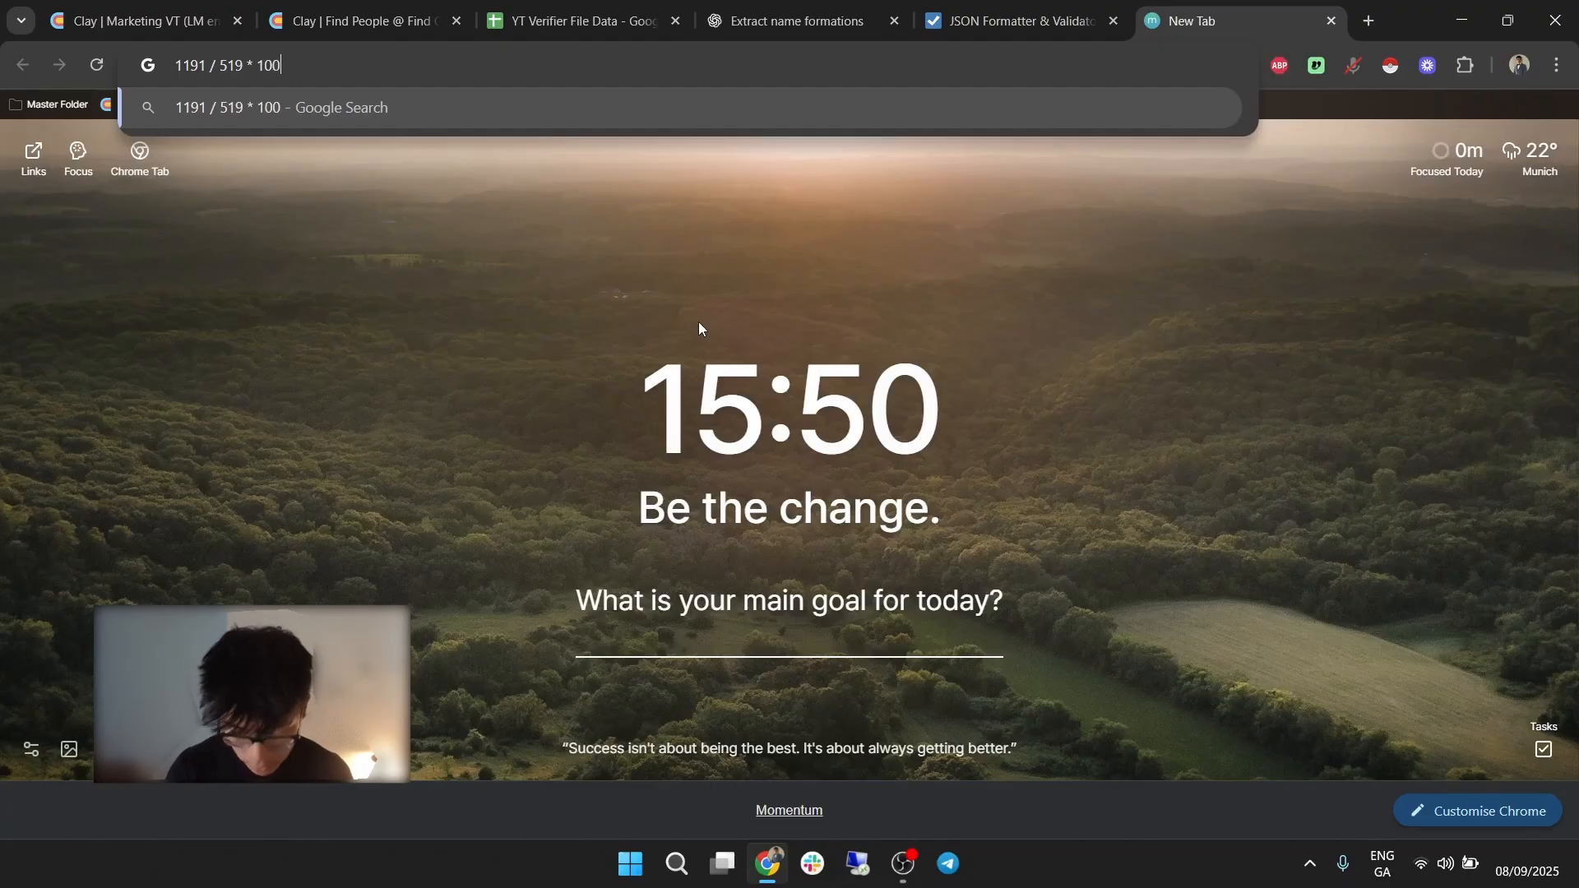
key(Return)
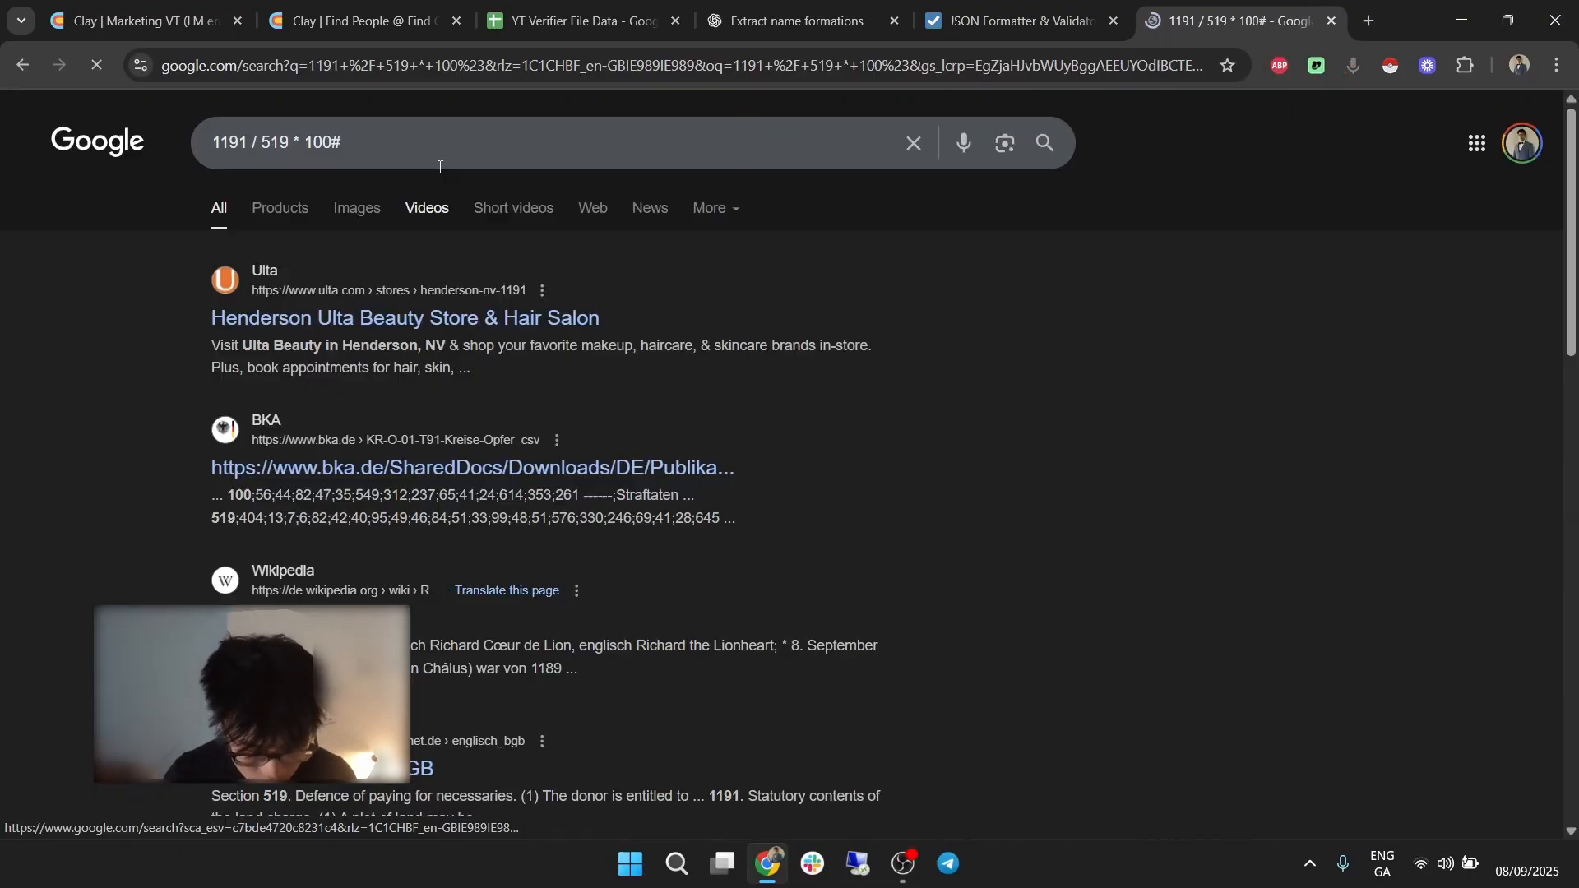
Remove the stray # from the Google query and calculate 1191 / 519 * 100.
click(429, 143)
key(BackSpace)
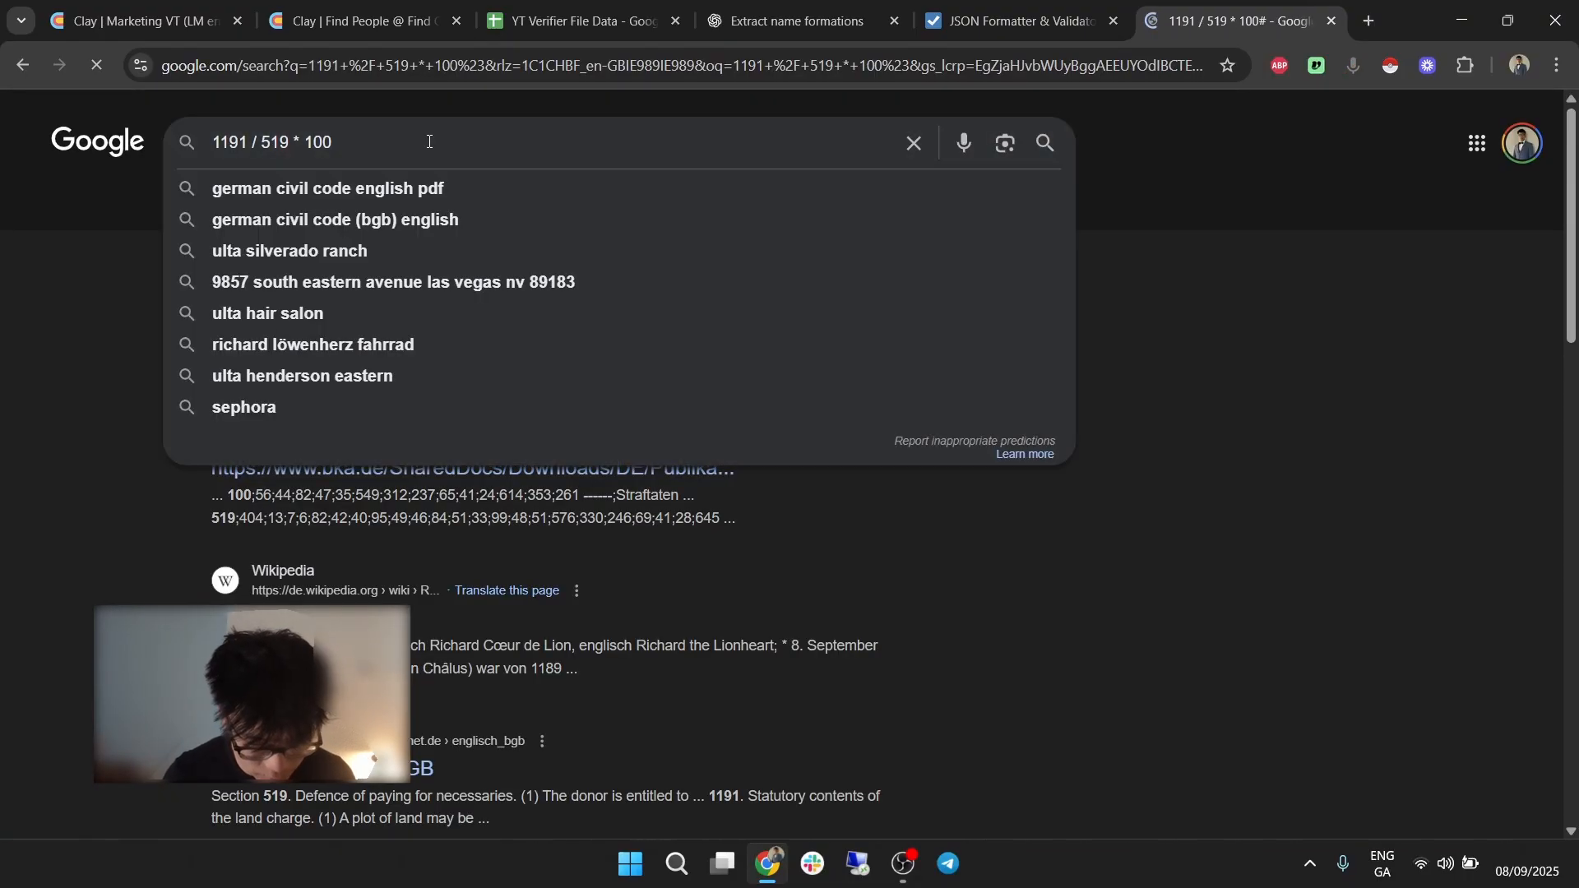
key(Return)
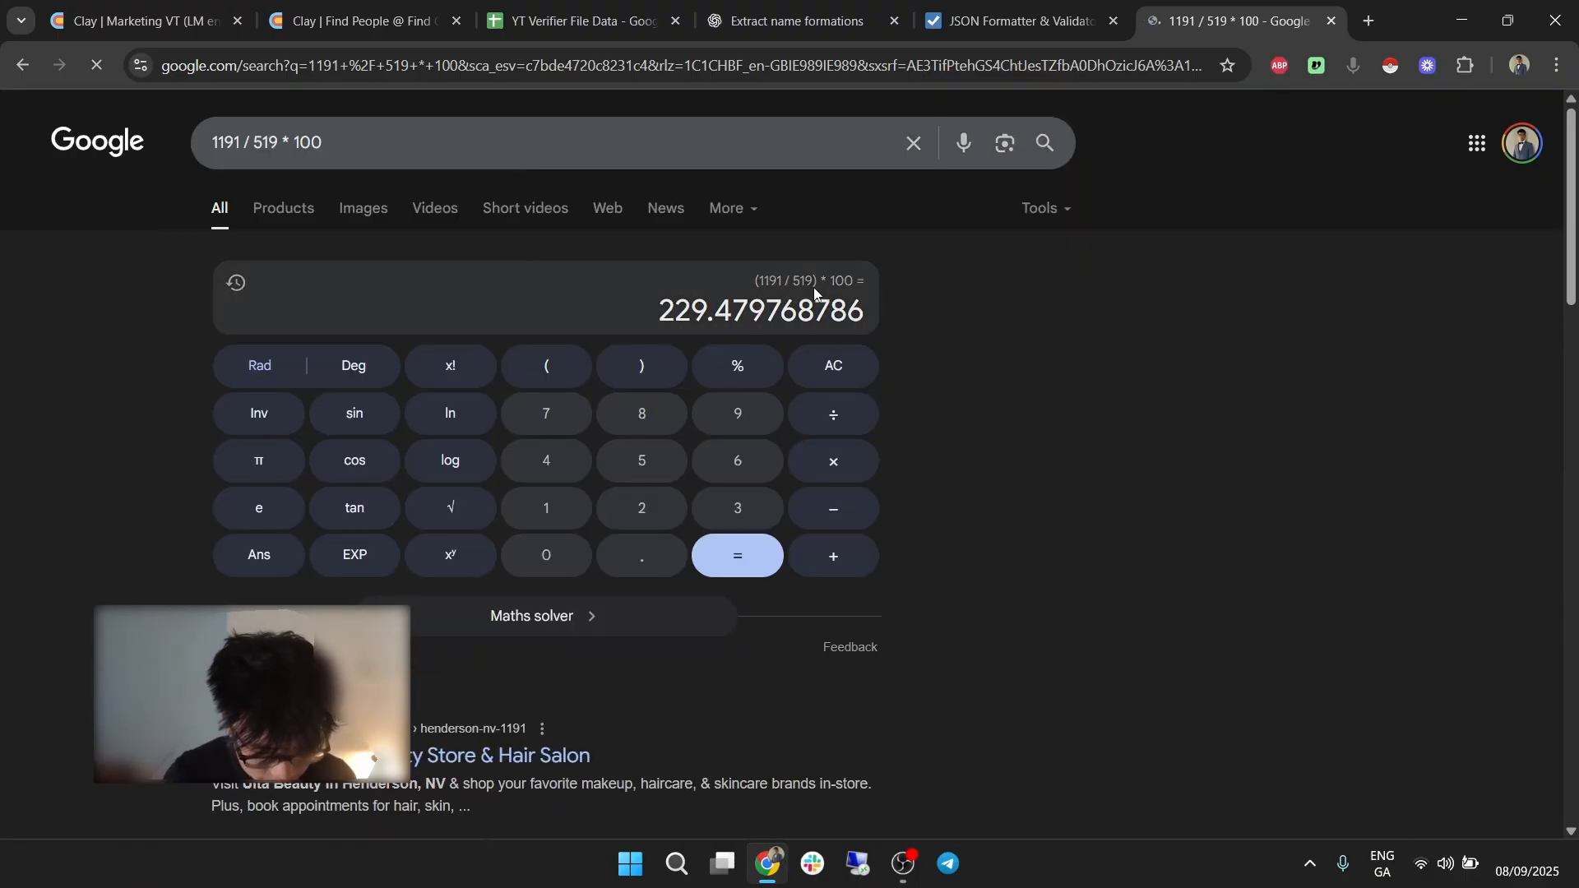
Swap the two numbers in the query and calculate 519 / 1191 * 100.
click(266, 144)
key(BackSpace)
key(BackSpace)
key(BackSpace)
key(BackSpace)
text(519)
key(Return)
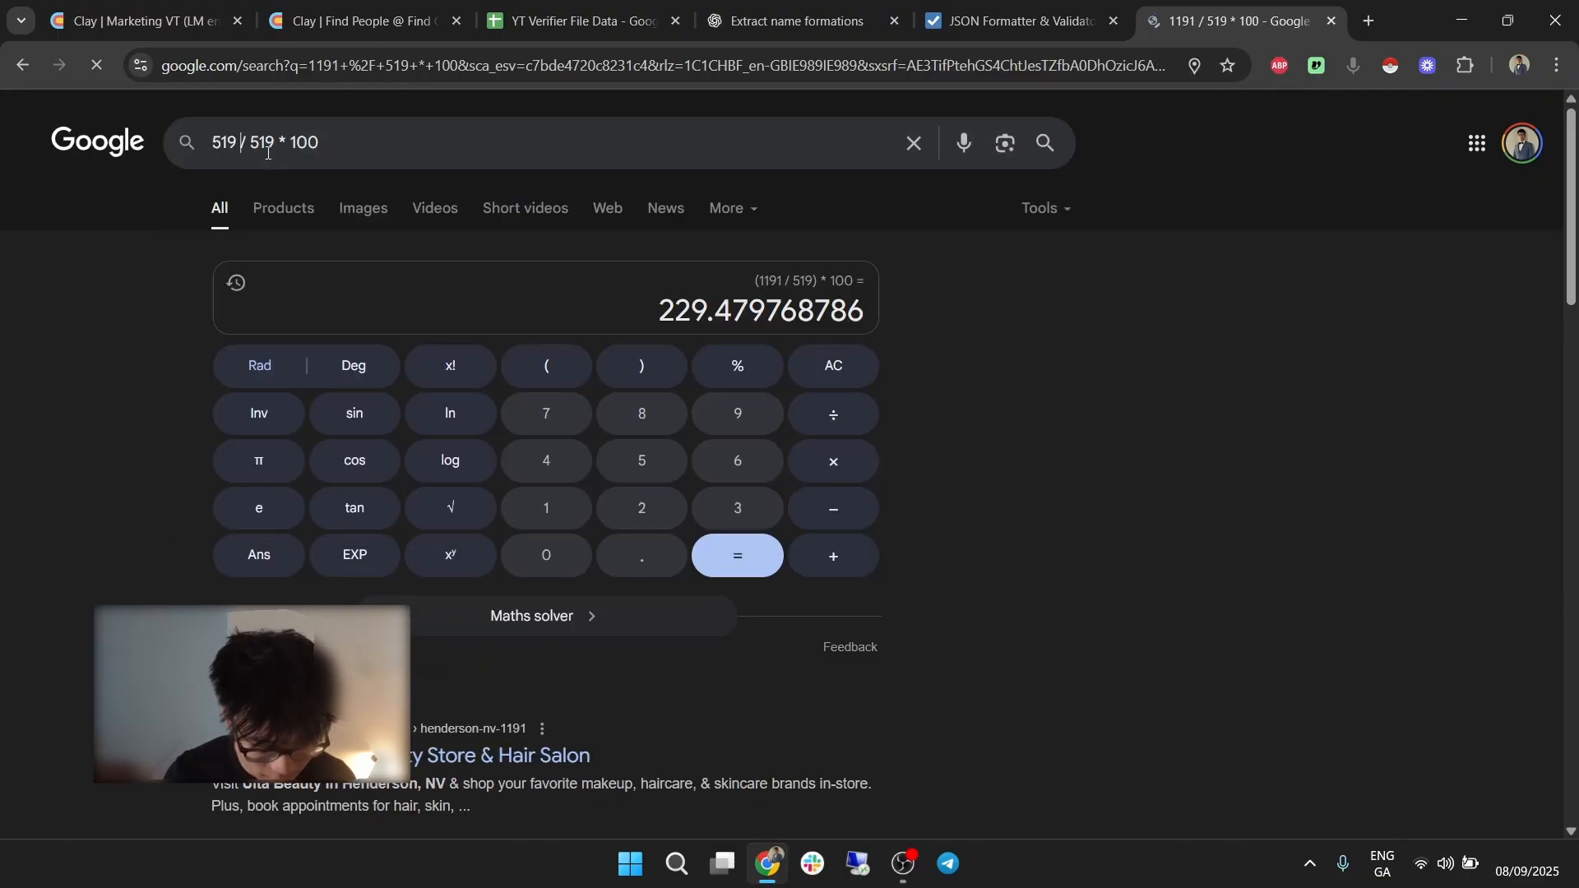
double_click(266, 144)
text(1191)
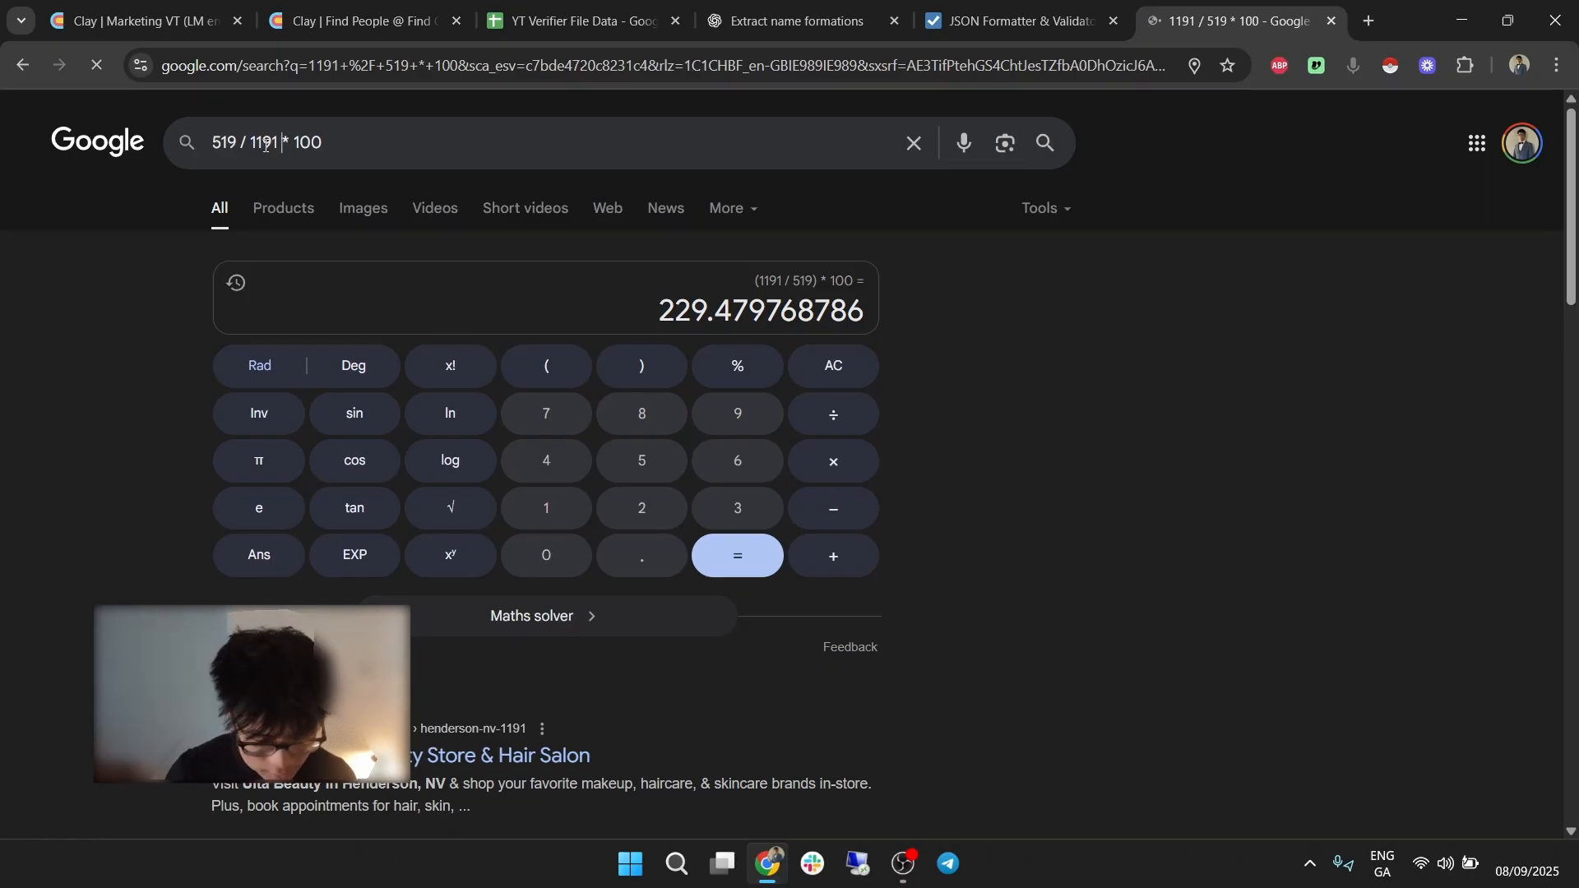
key(Return)
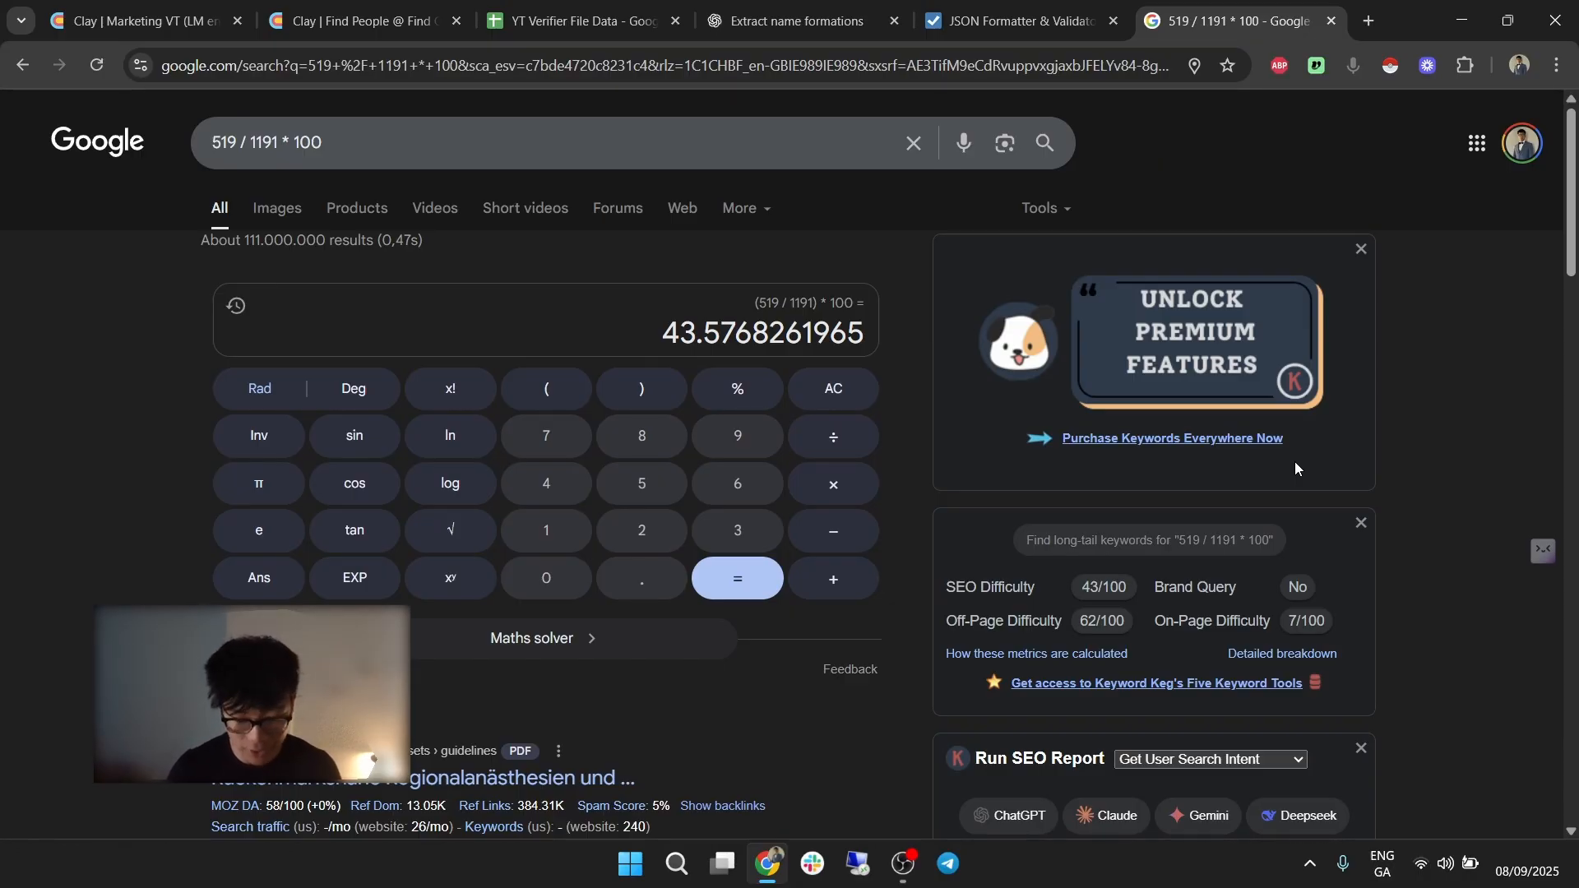
Return to the Clay Find People table and duplicate the Master Email column.
click(609, 20)
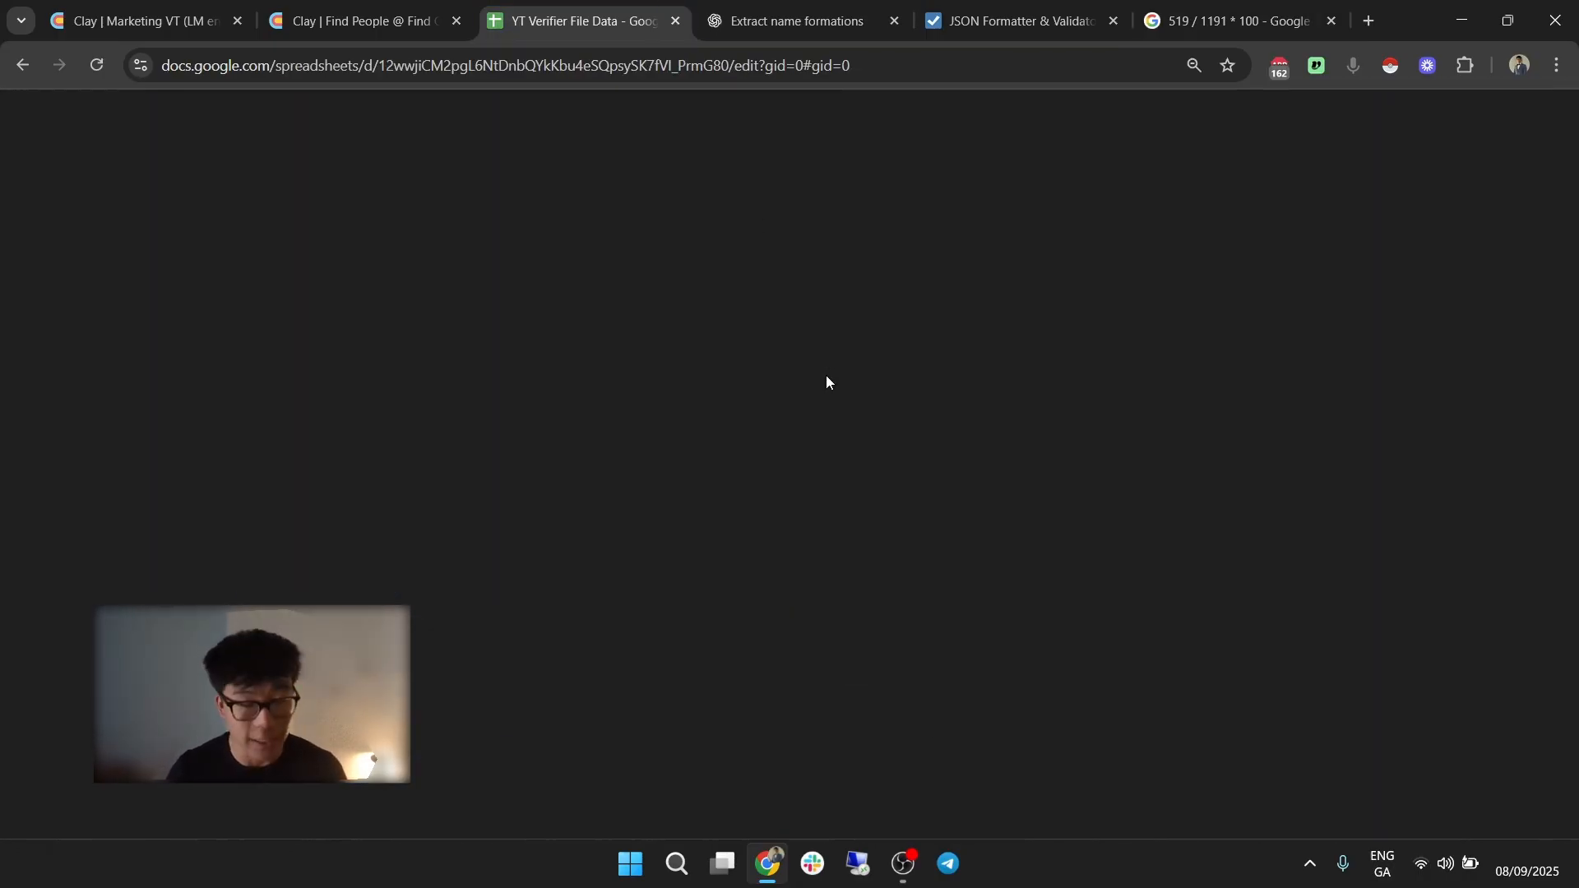
click(399, 7)
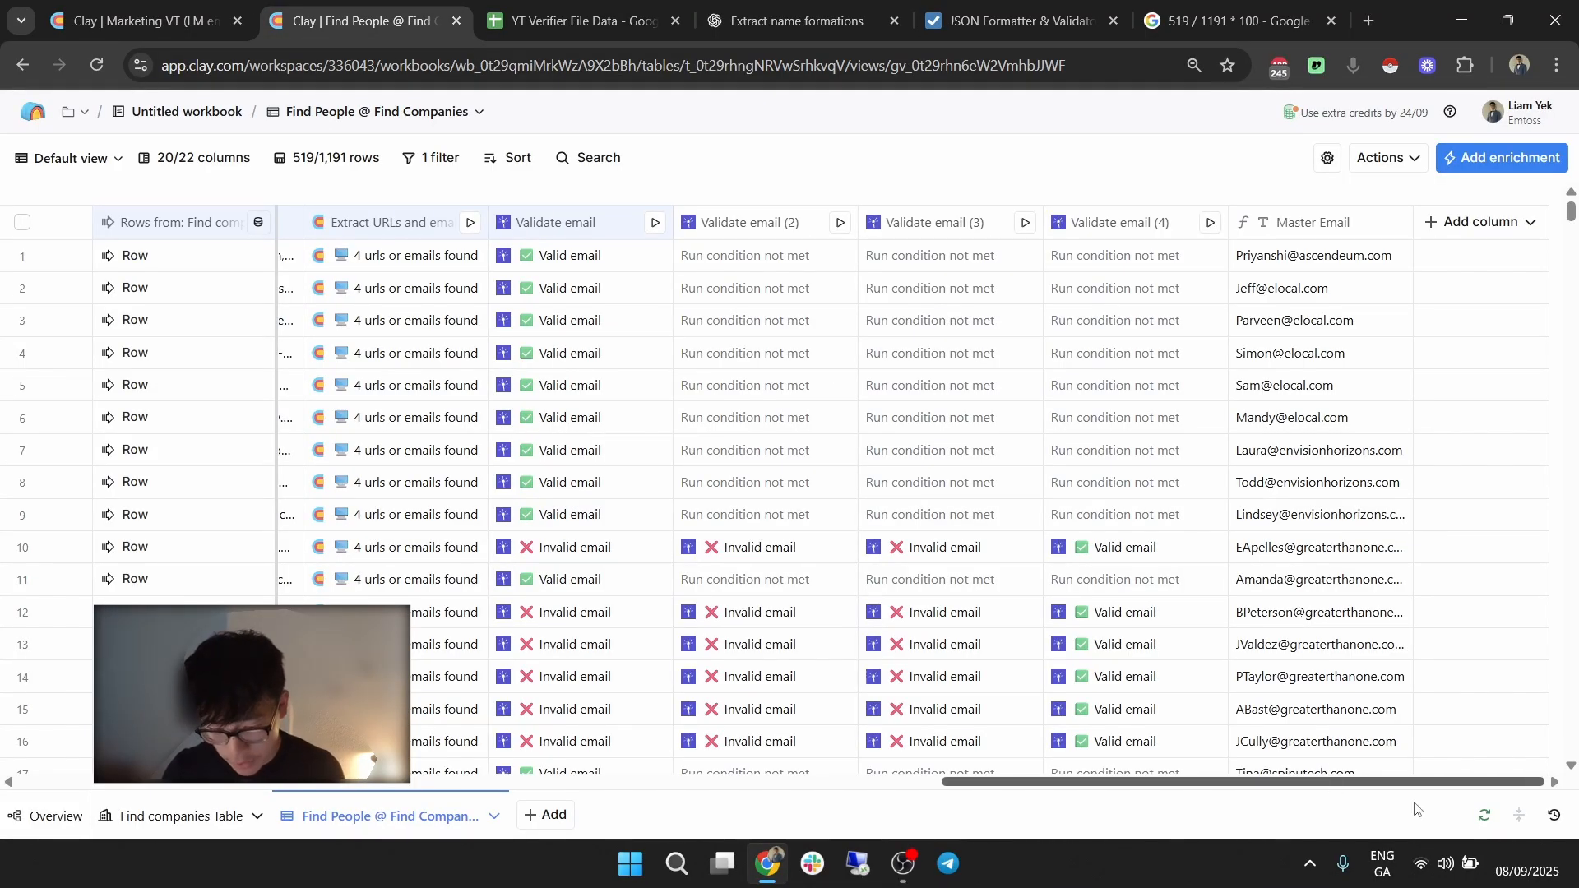
drag(1418, 810, 1421, 810)
click(1303, 231)
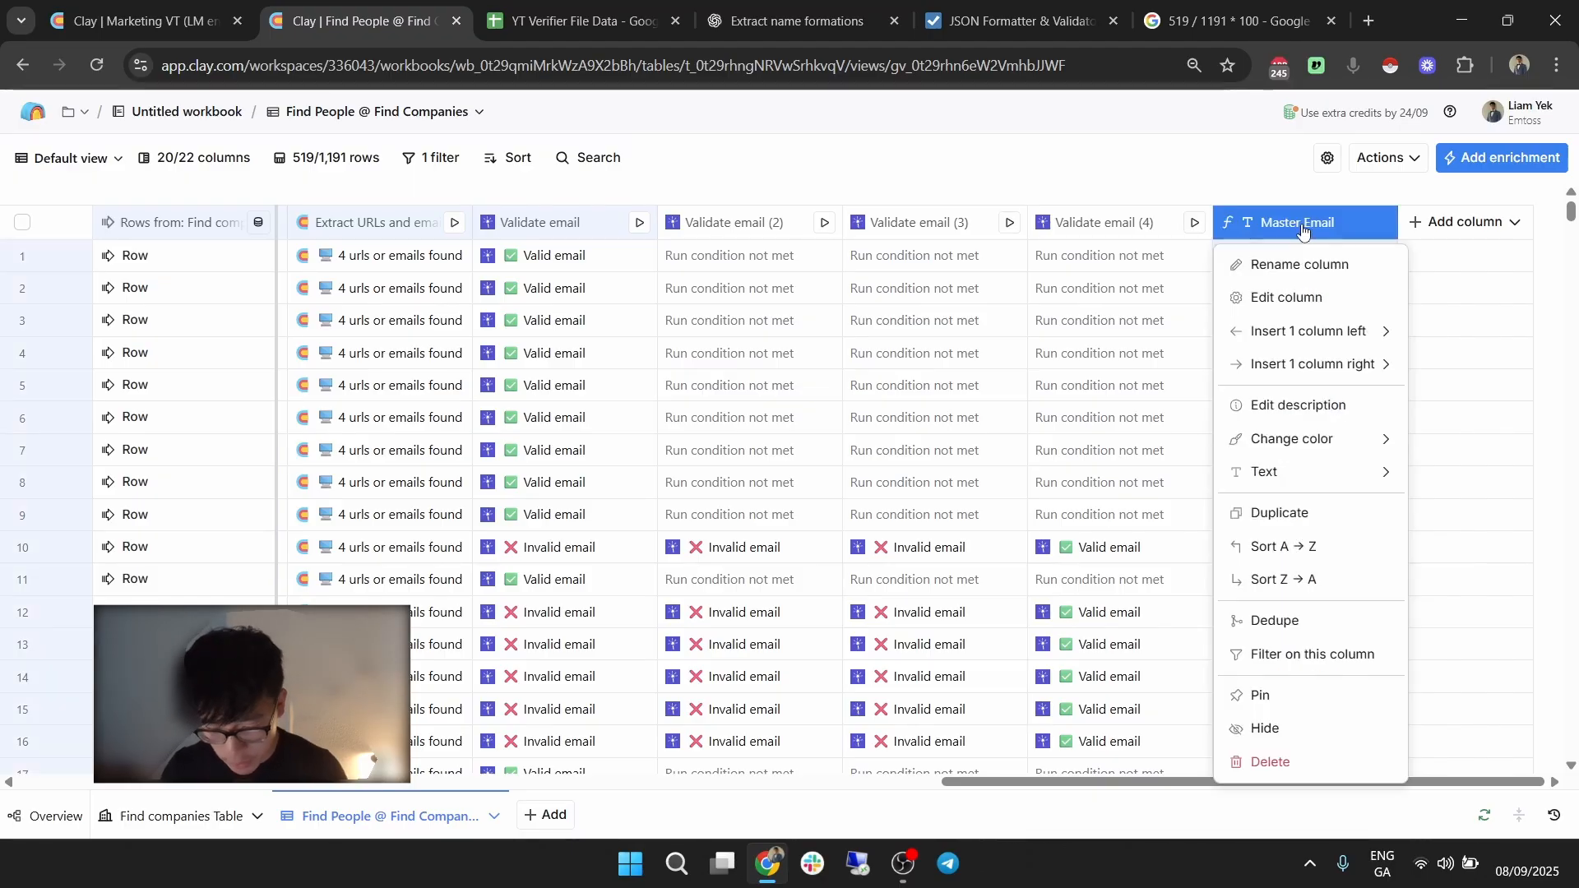
click(1283, 519)
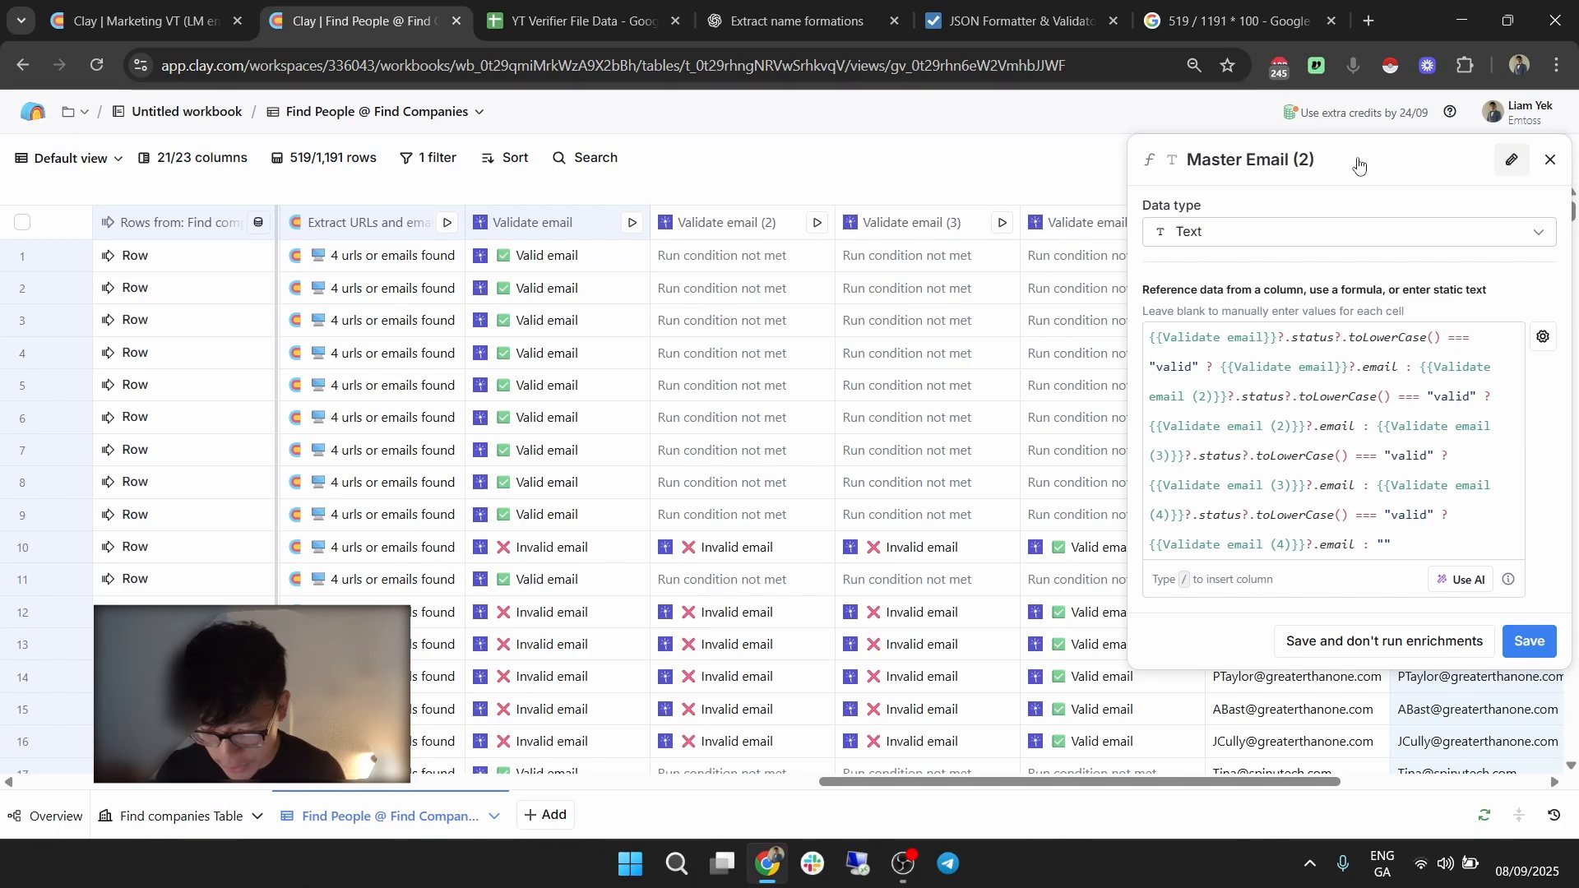
Name the duplicated formula column MX Provider.
click(1311, 169)
key(ctrl+v)
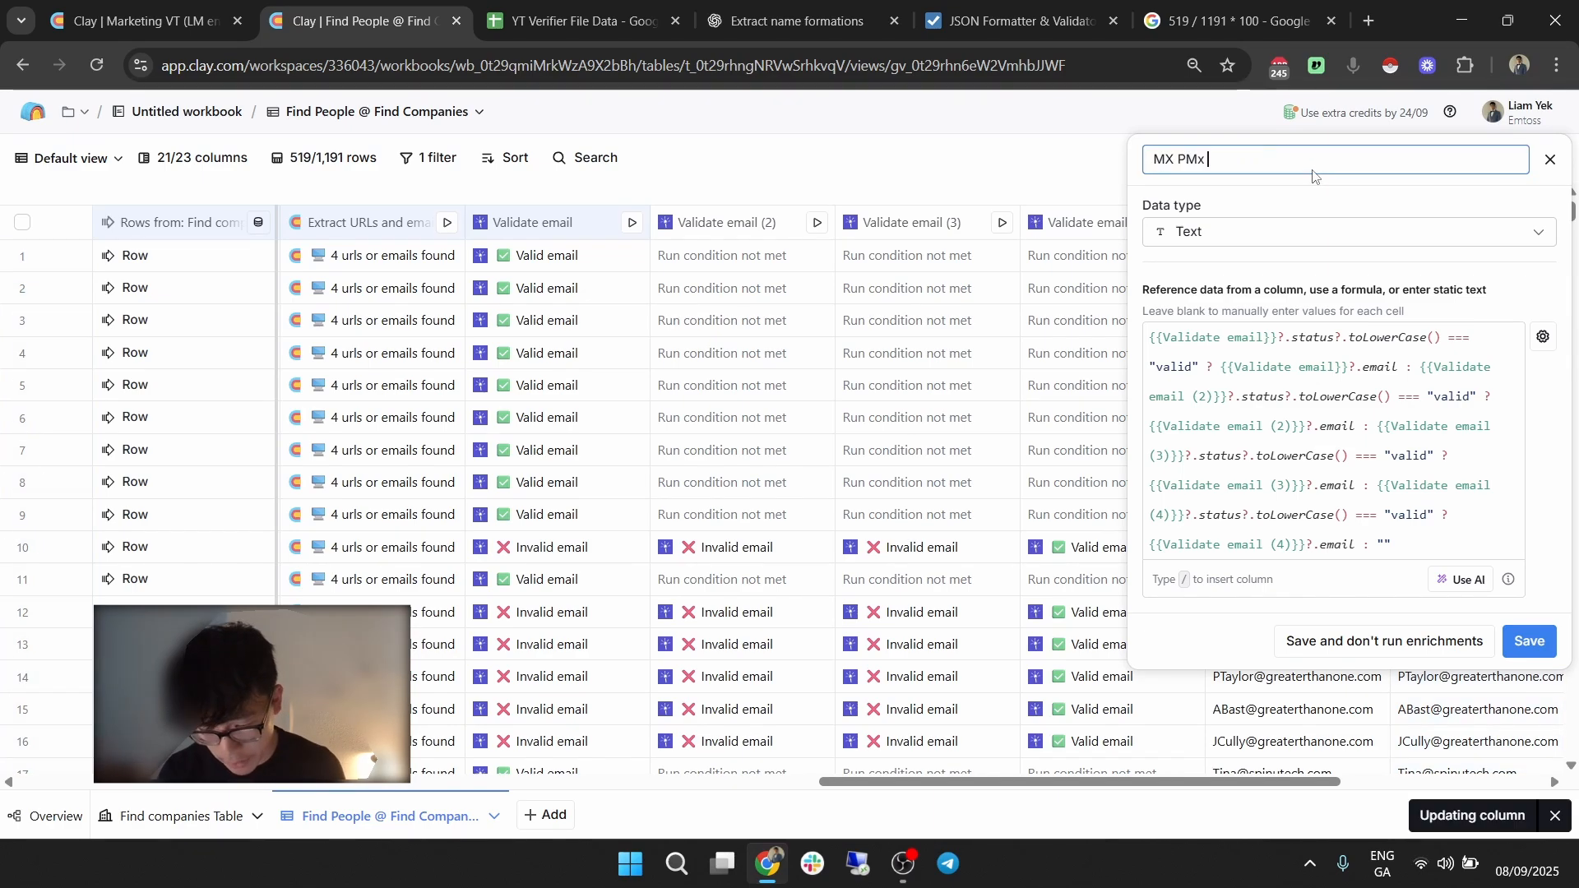
key(ctrl+a)
text(MX)
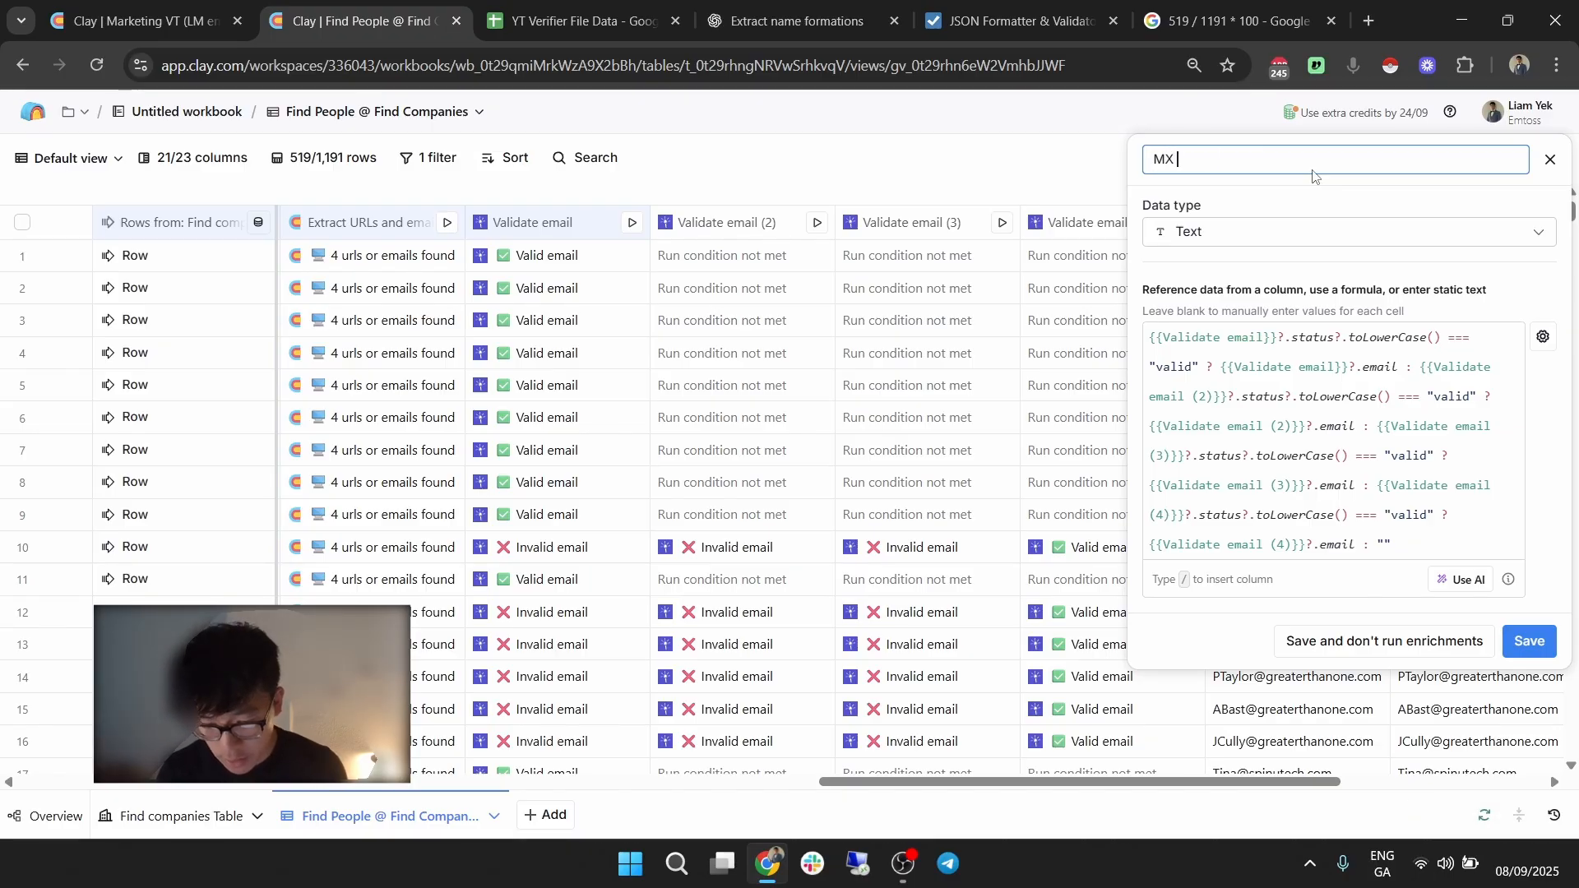
text( Provider)
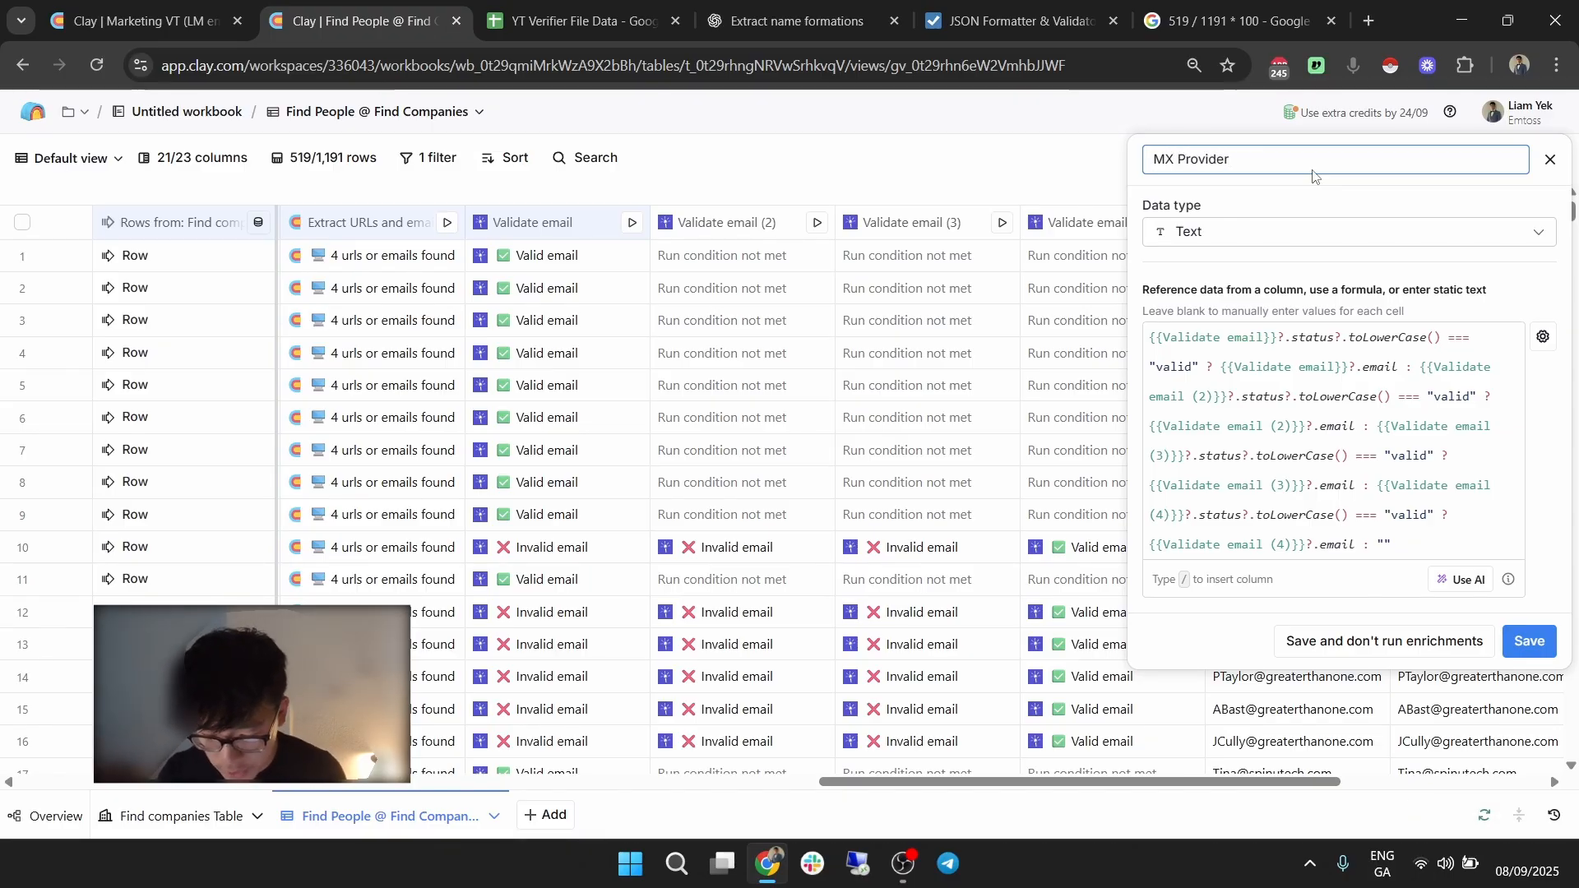
click(1266, 364)
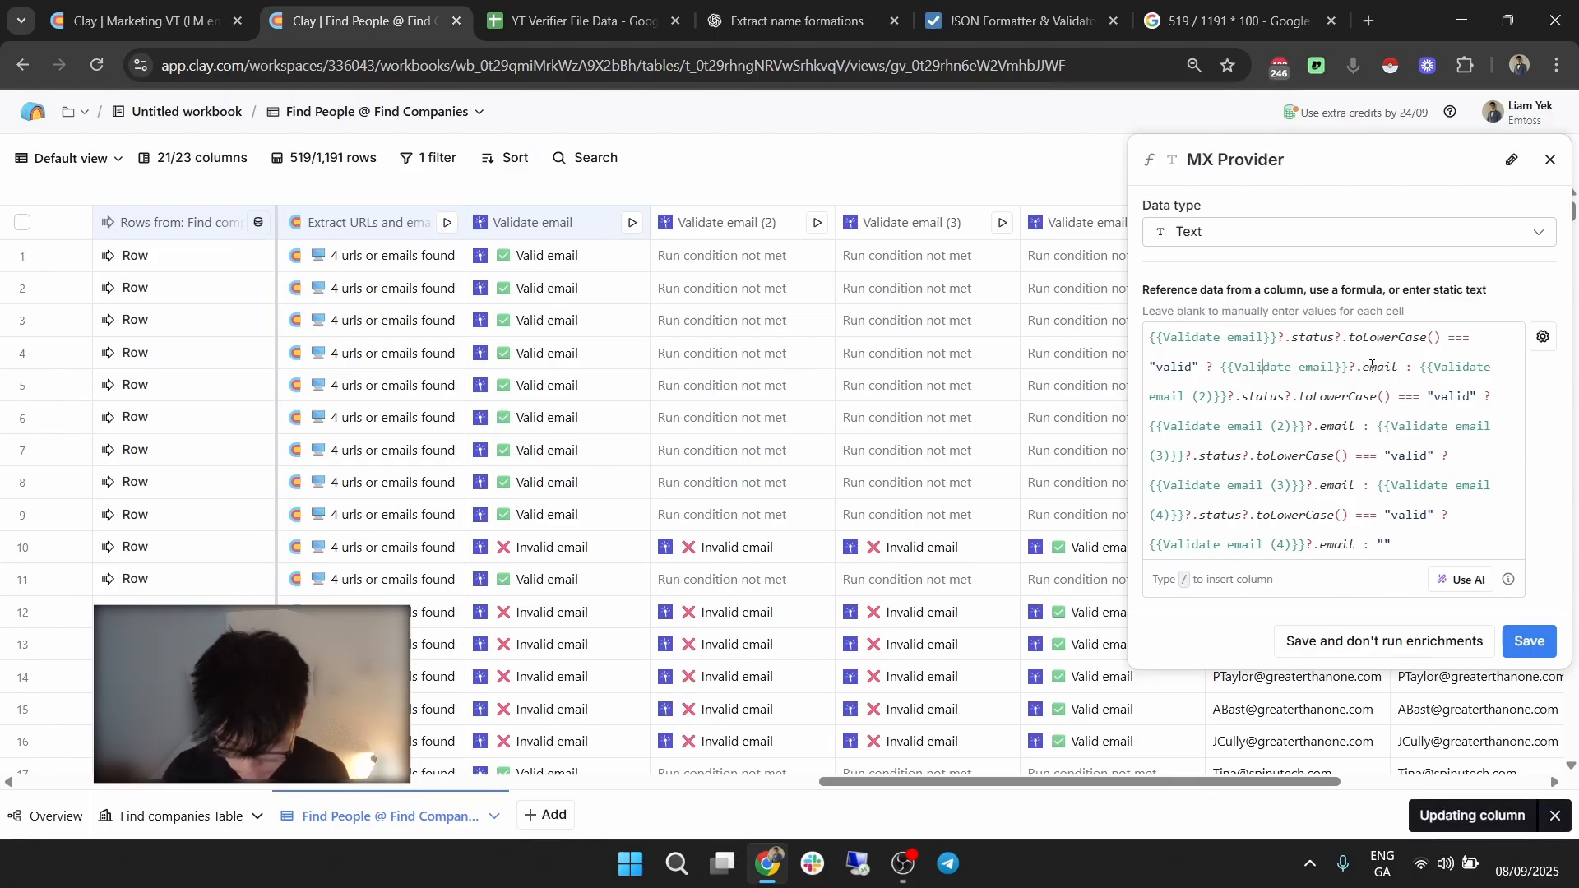
text(/)
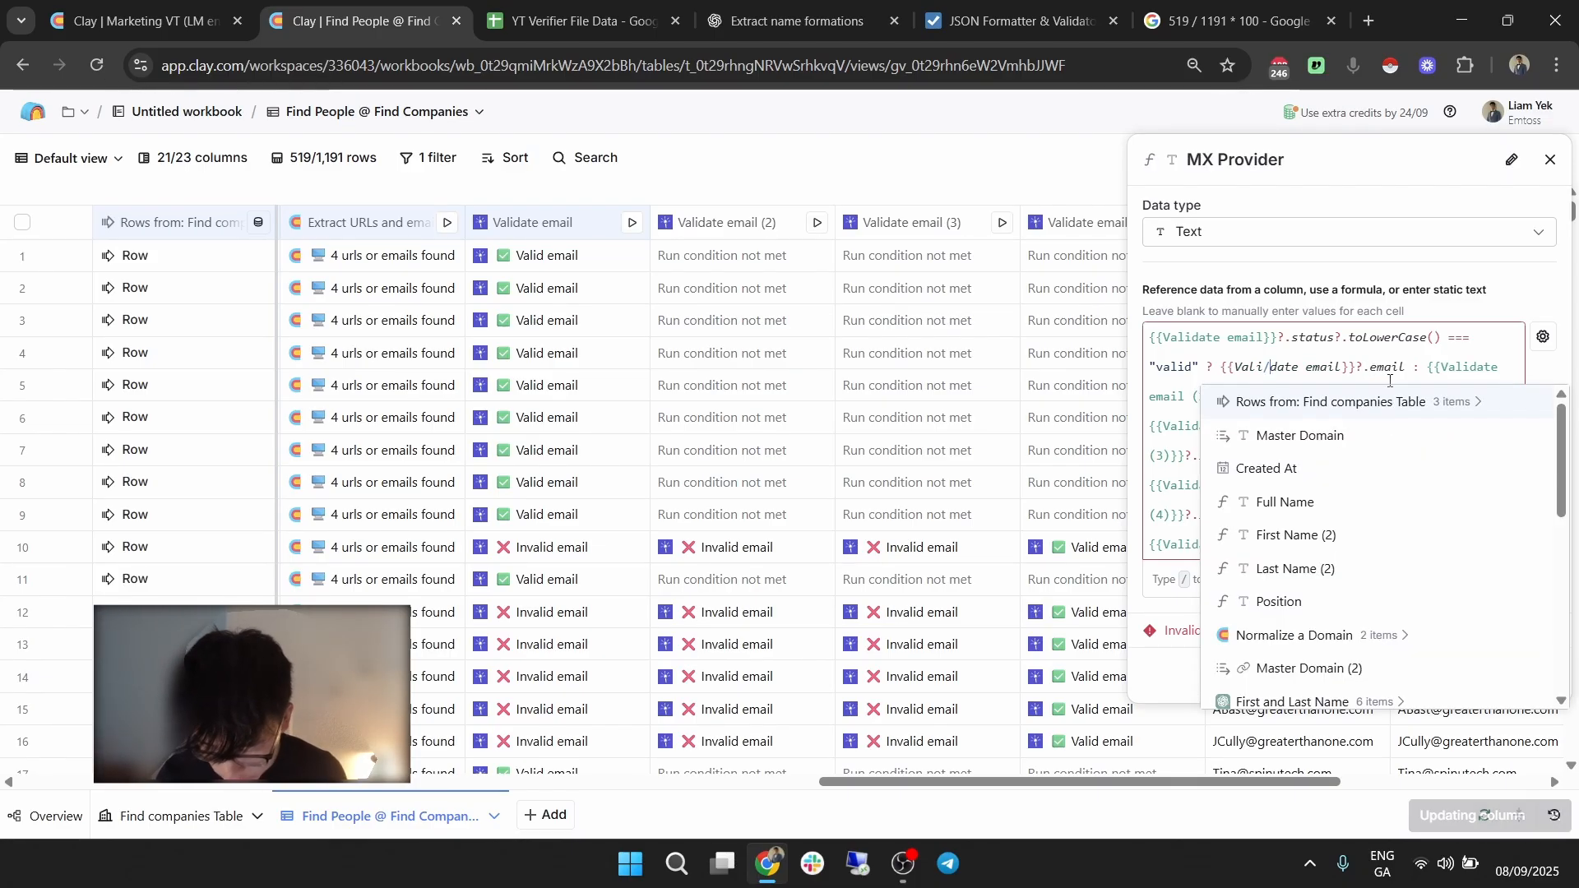
key(BackSpace)
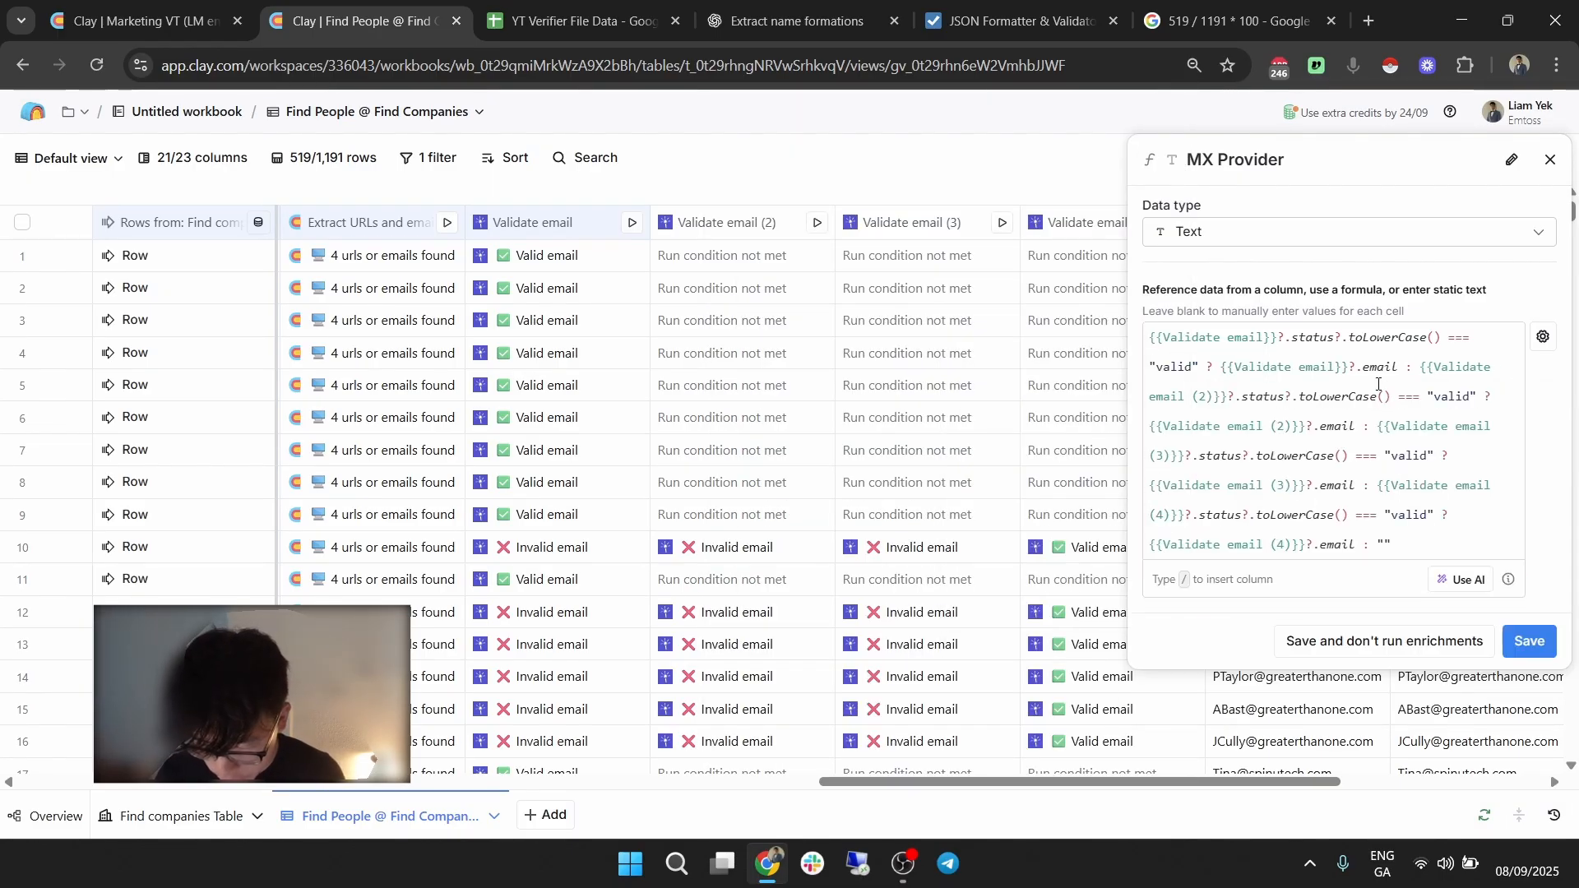
Replace the email output in the formula's first valid-status clause with the mx_provider property of Validate email.
shift+click(1222, 369)
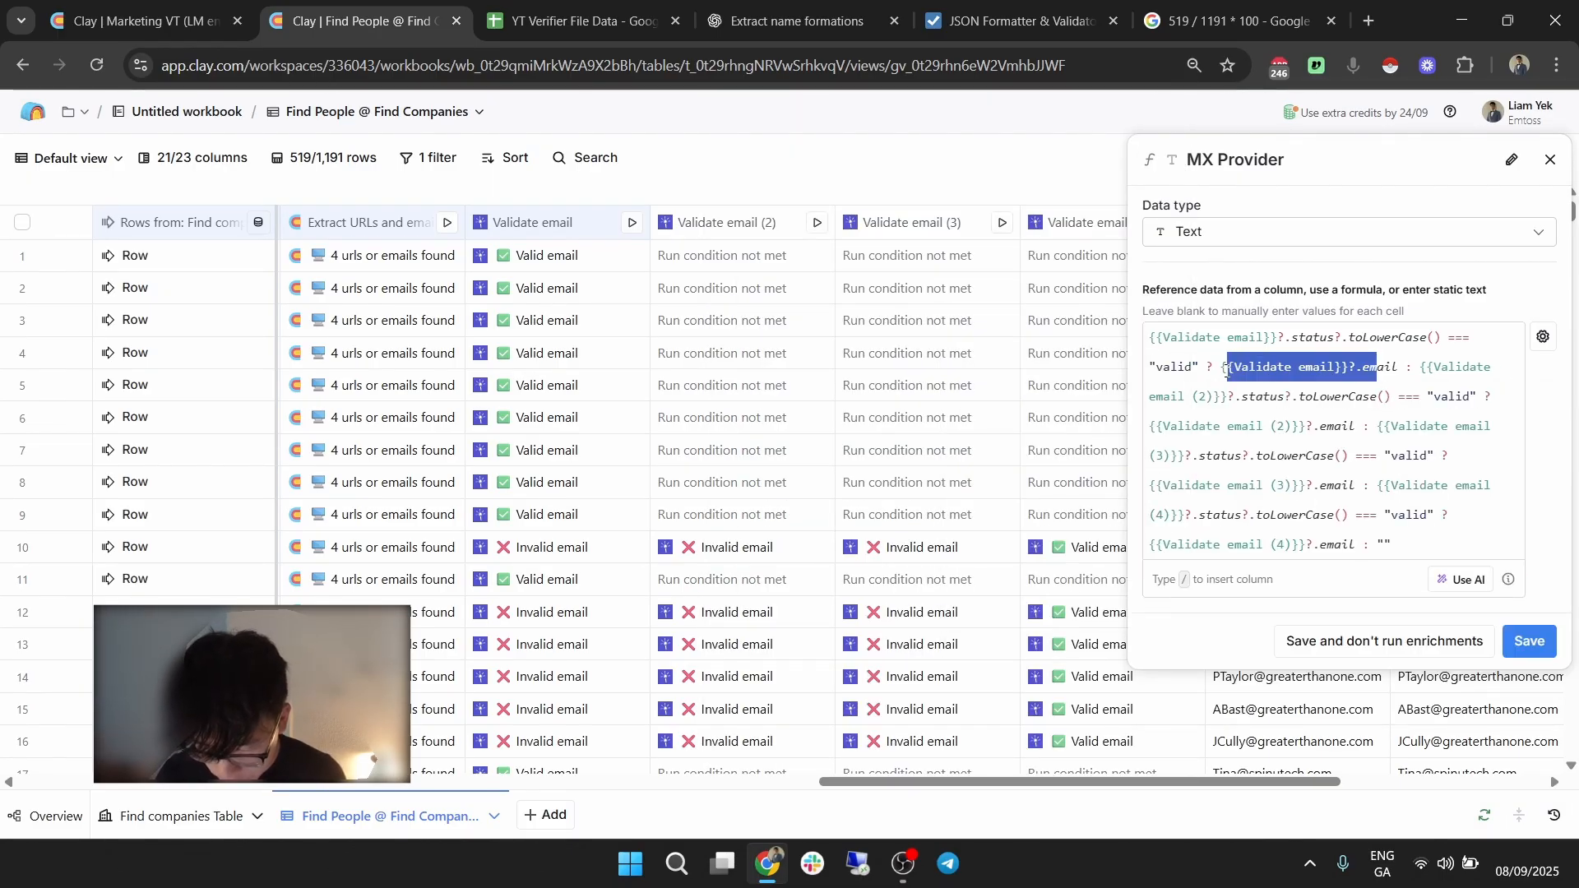
text(00ail :)
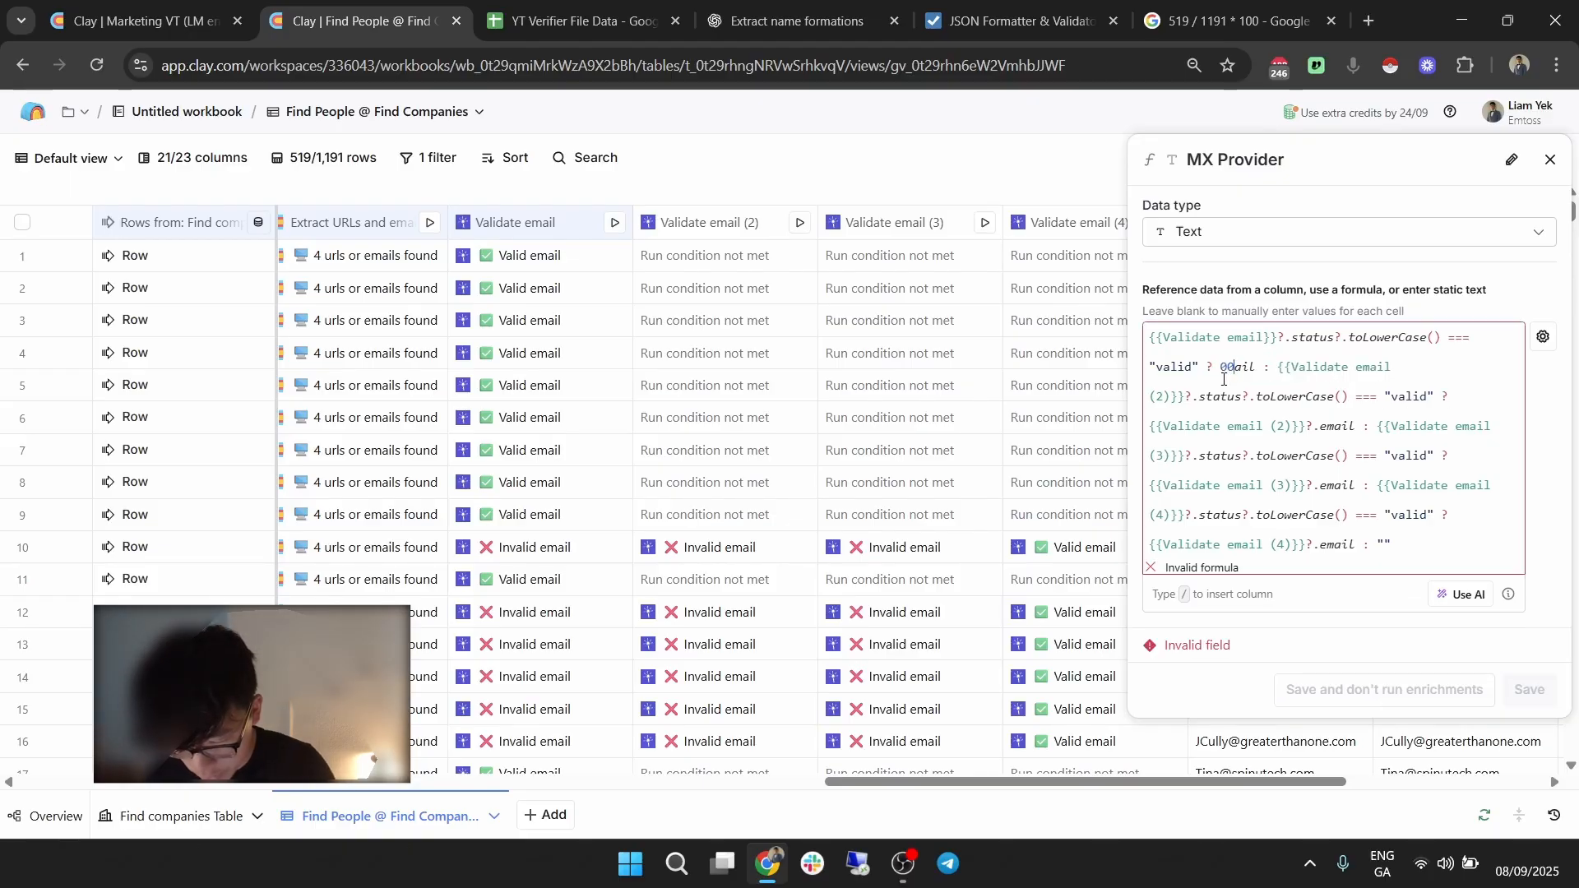
key(Delete)
key(Delete)
key(Delete)
key(BackSpace)
key(BackSpace)
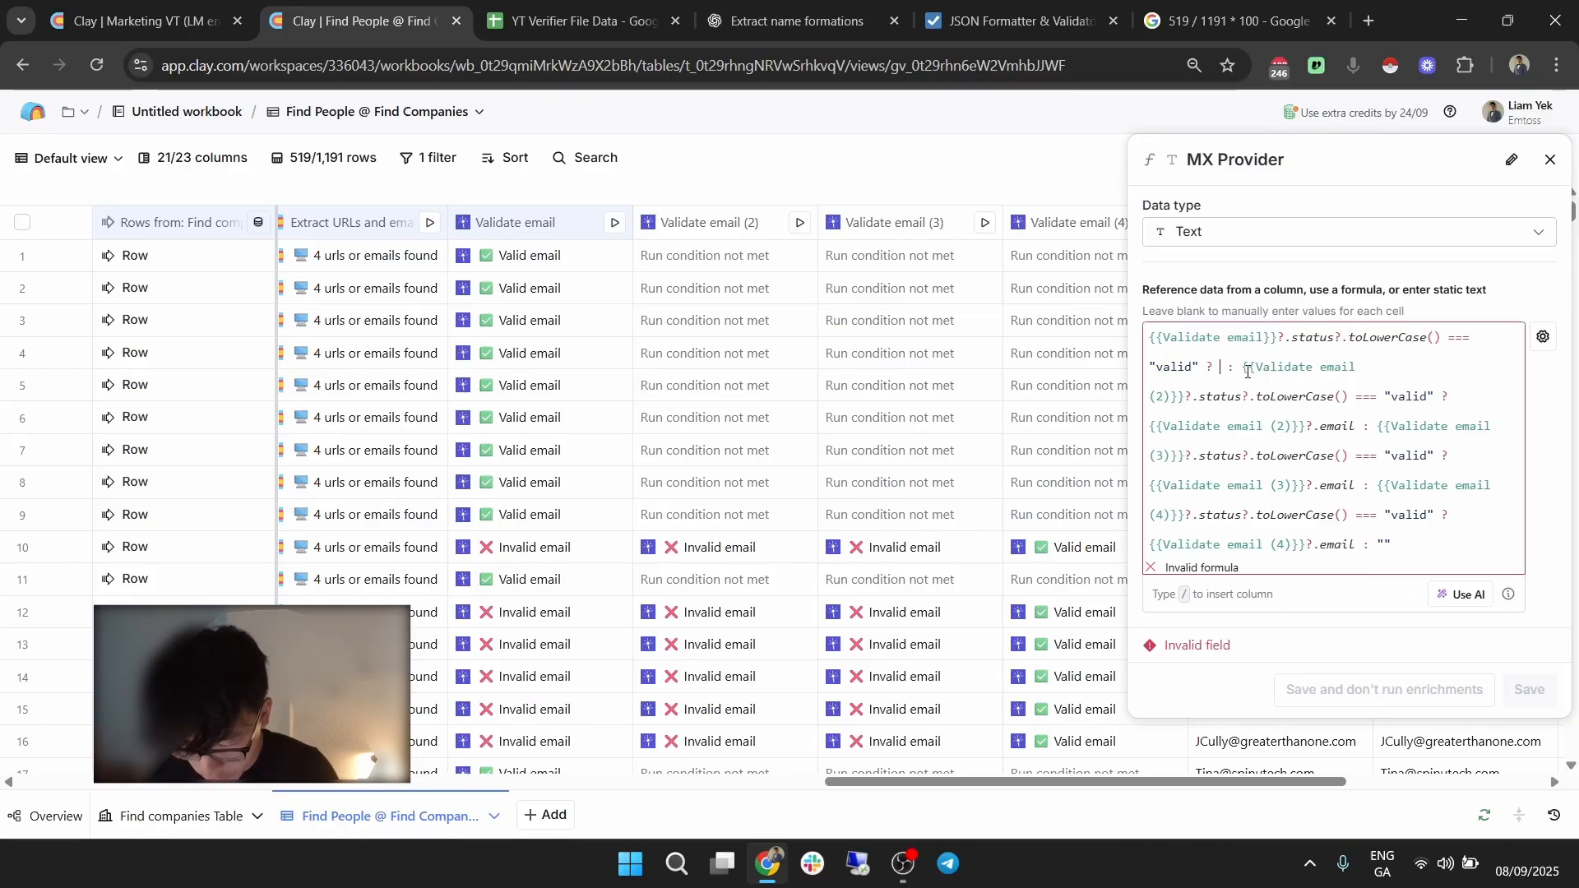
text(/)
scroll(1365, 534, down, 6)
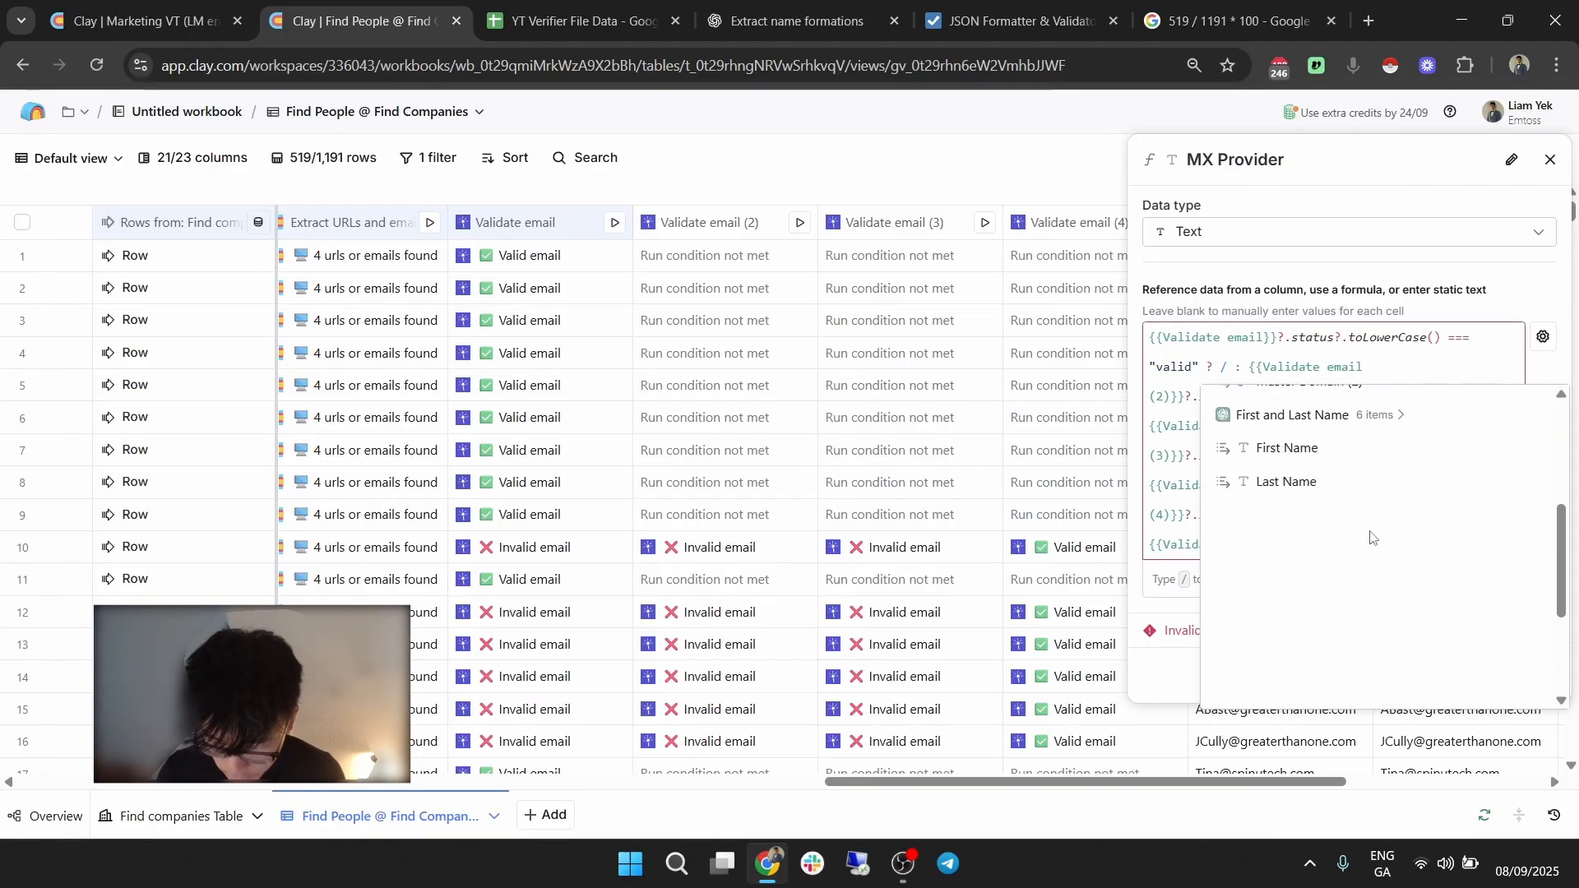
click(1365, 557)
scroll(1308, 568, down, 2)
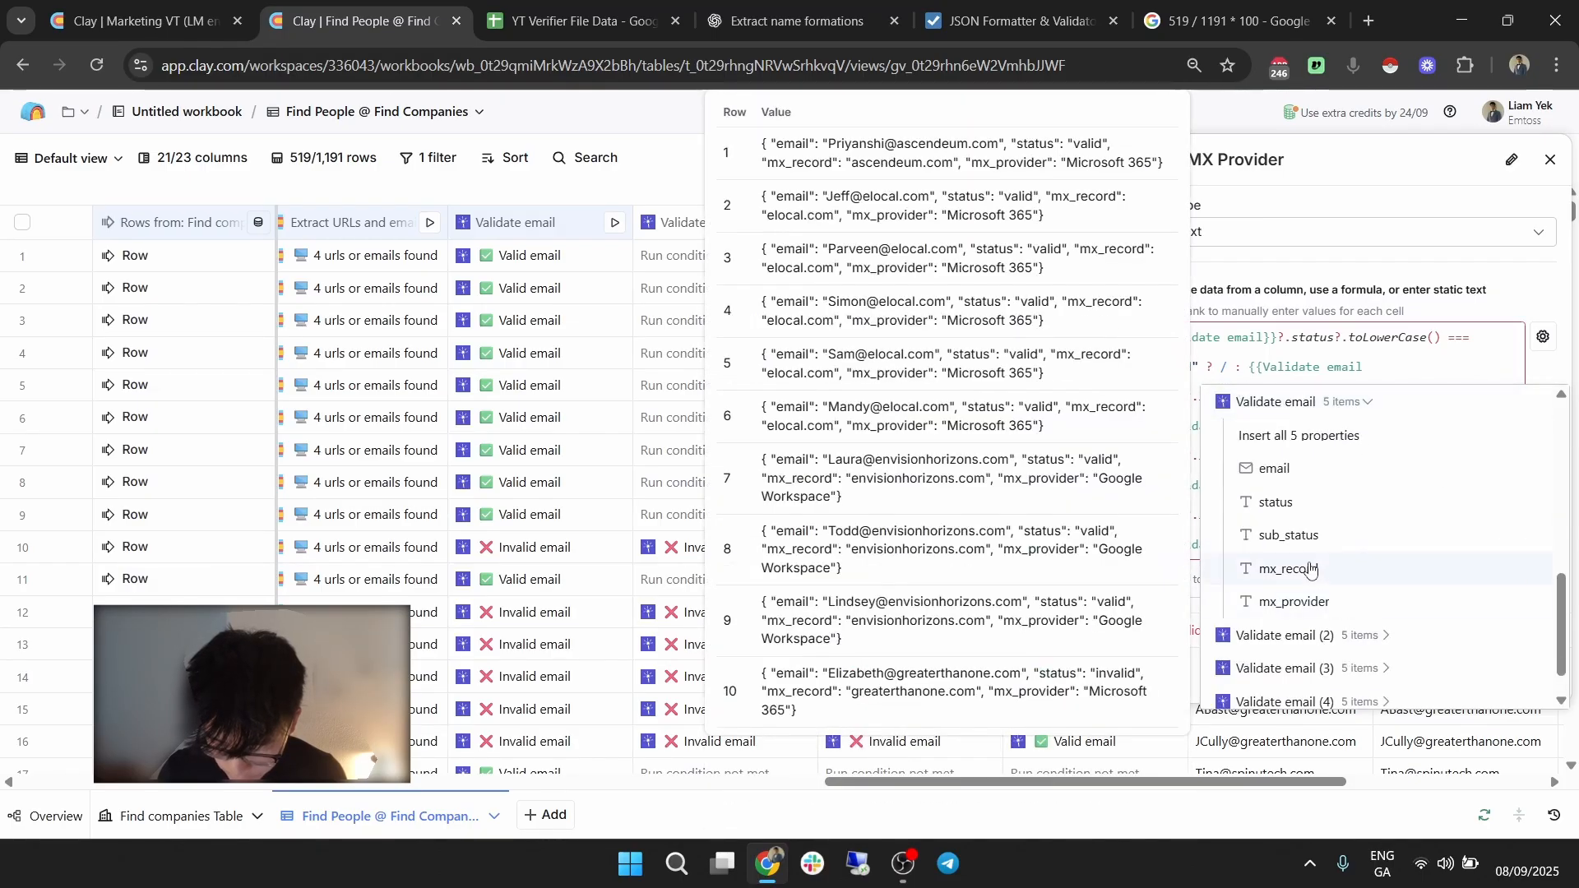
click(1338, 601)
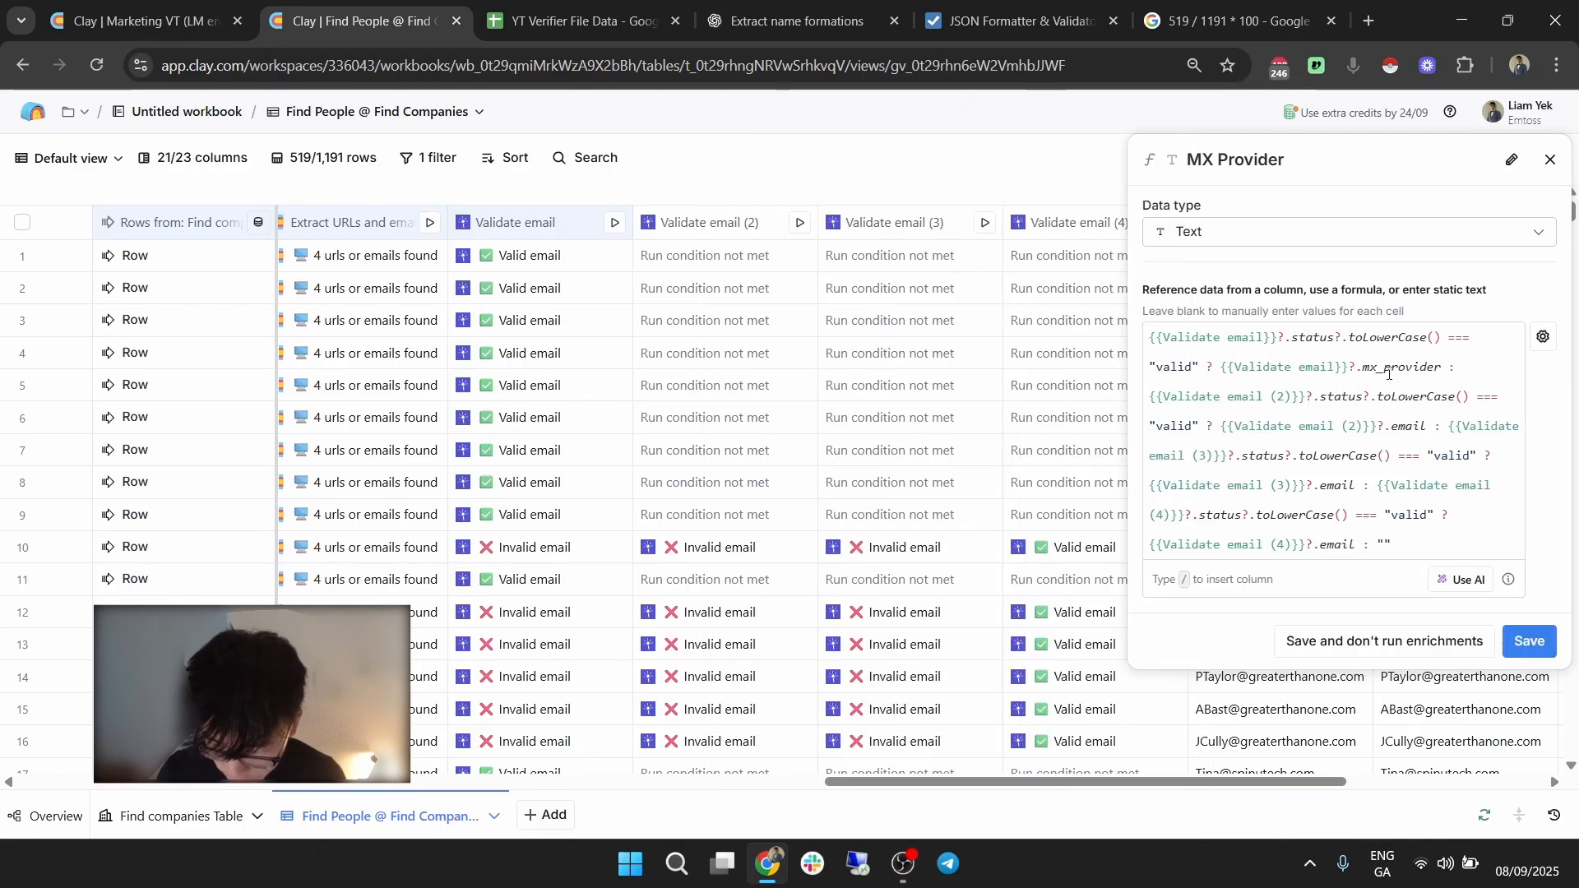
Change the email output to mx_provider in the clauses for Validate email (2), (3) and (4), and save the formula.
double_click(1420, 374)
key(ctrl+c)
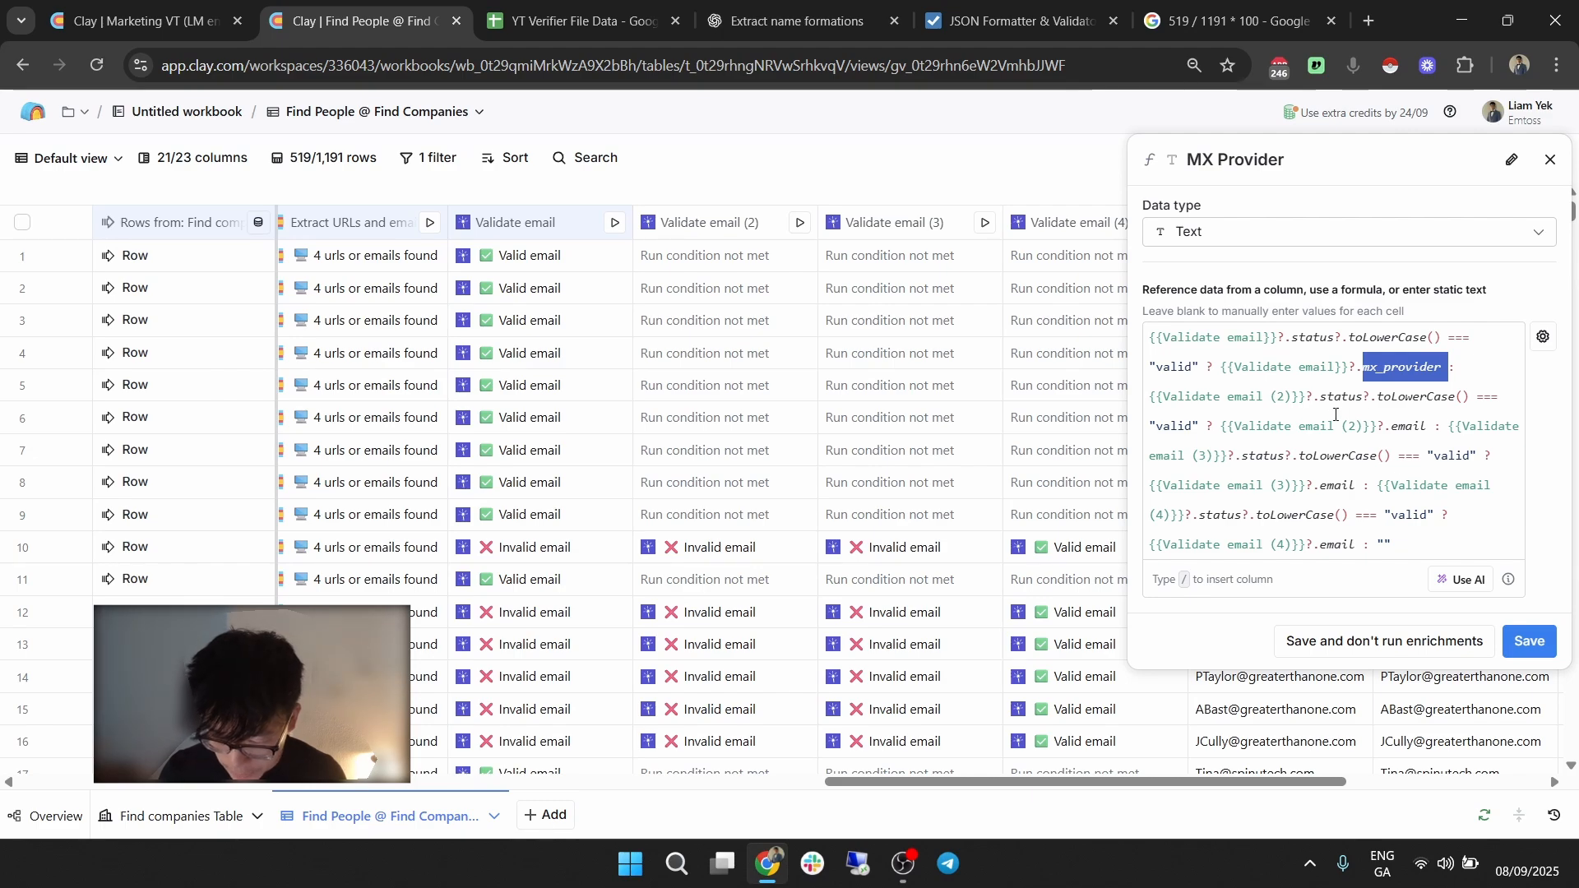
double_click(1417, 424)
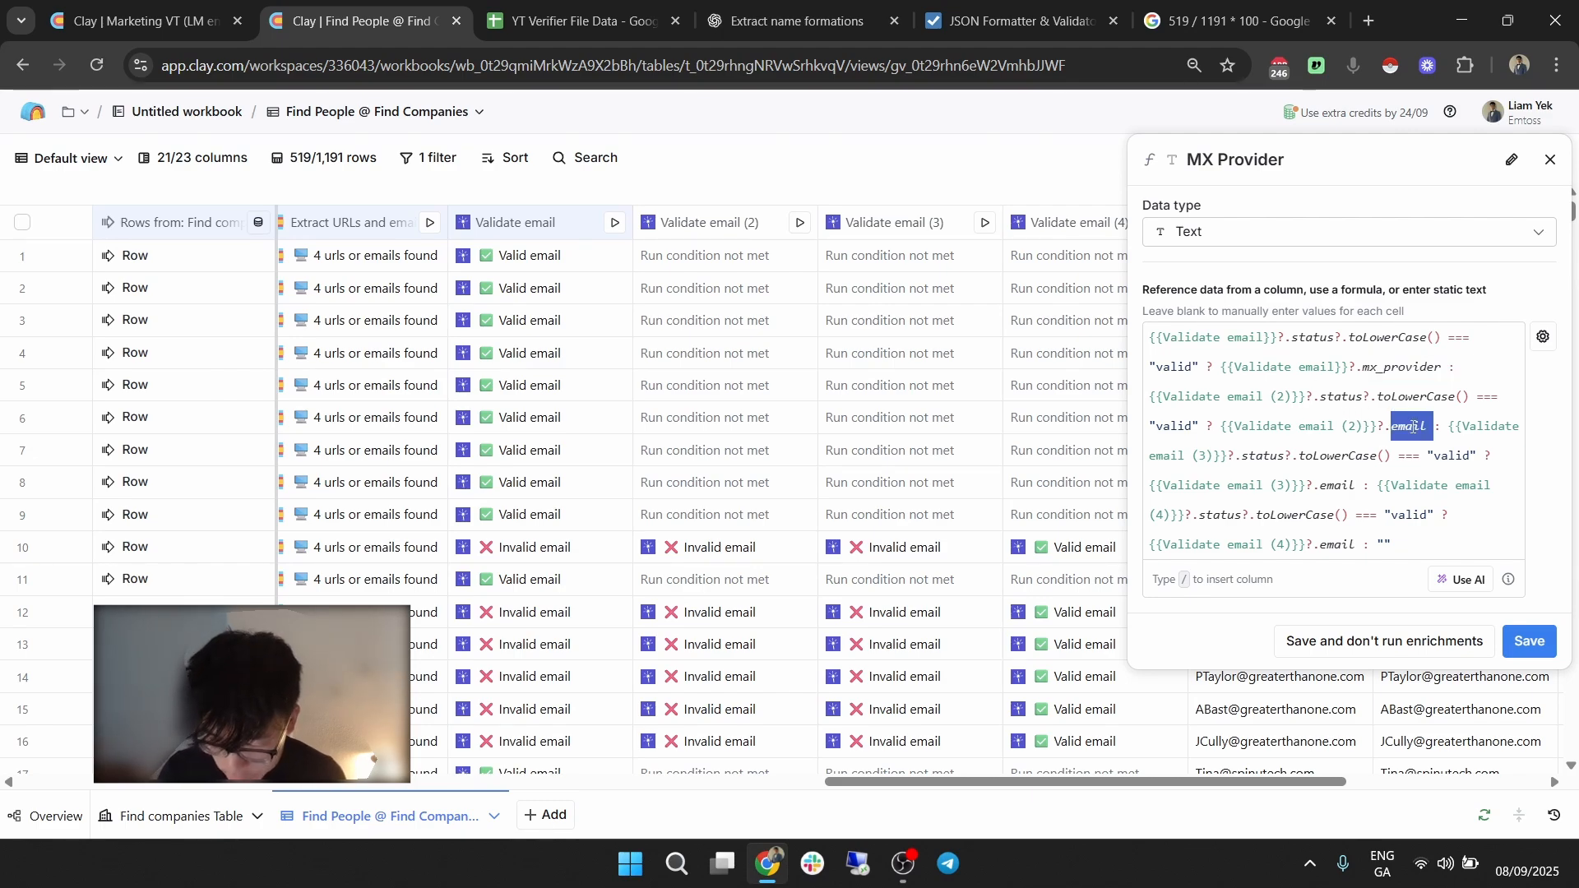
key(ctrl+v)
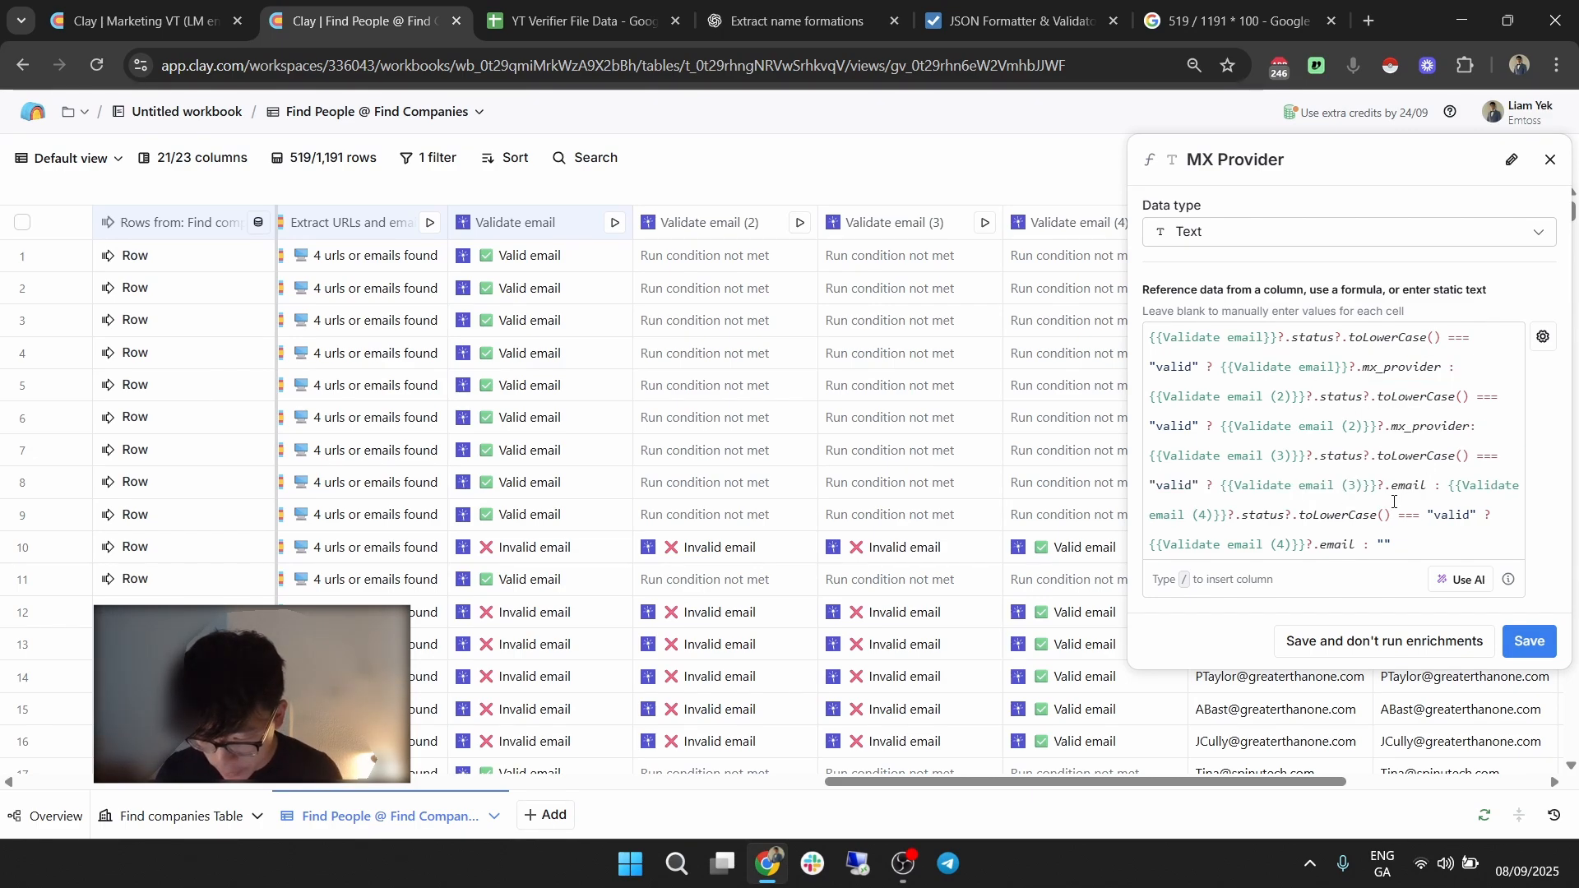
double_click(1408, 485)
key(ctrl+v)
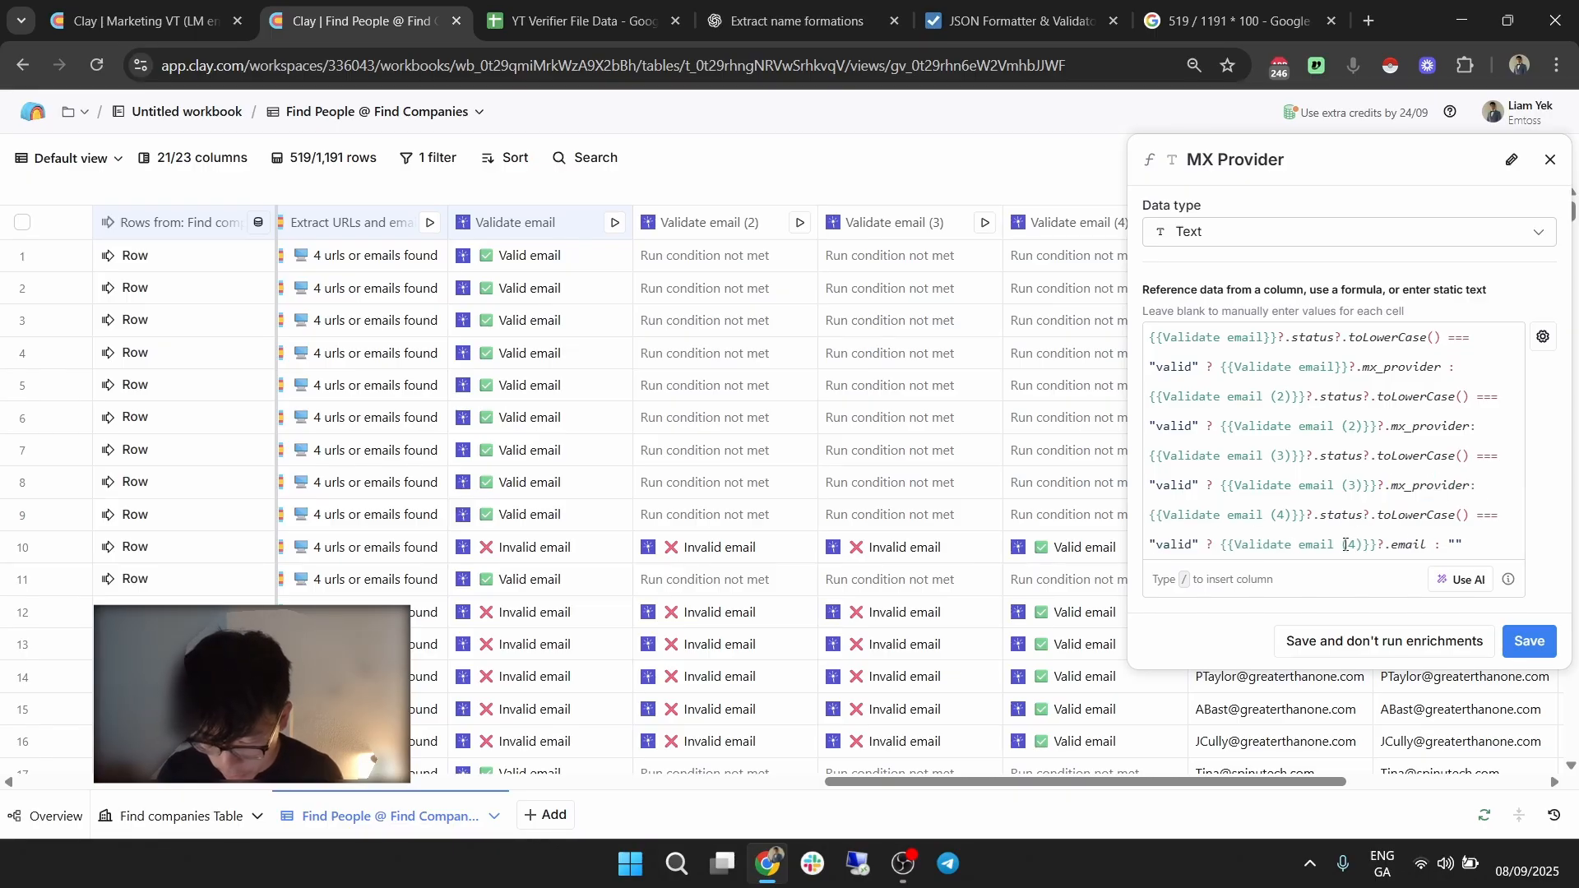
double_click(1406, 545)
key(ctrl+v)
click(1520, 628)
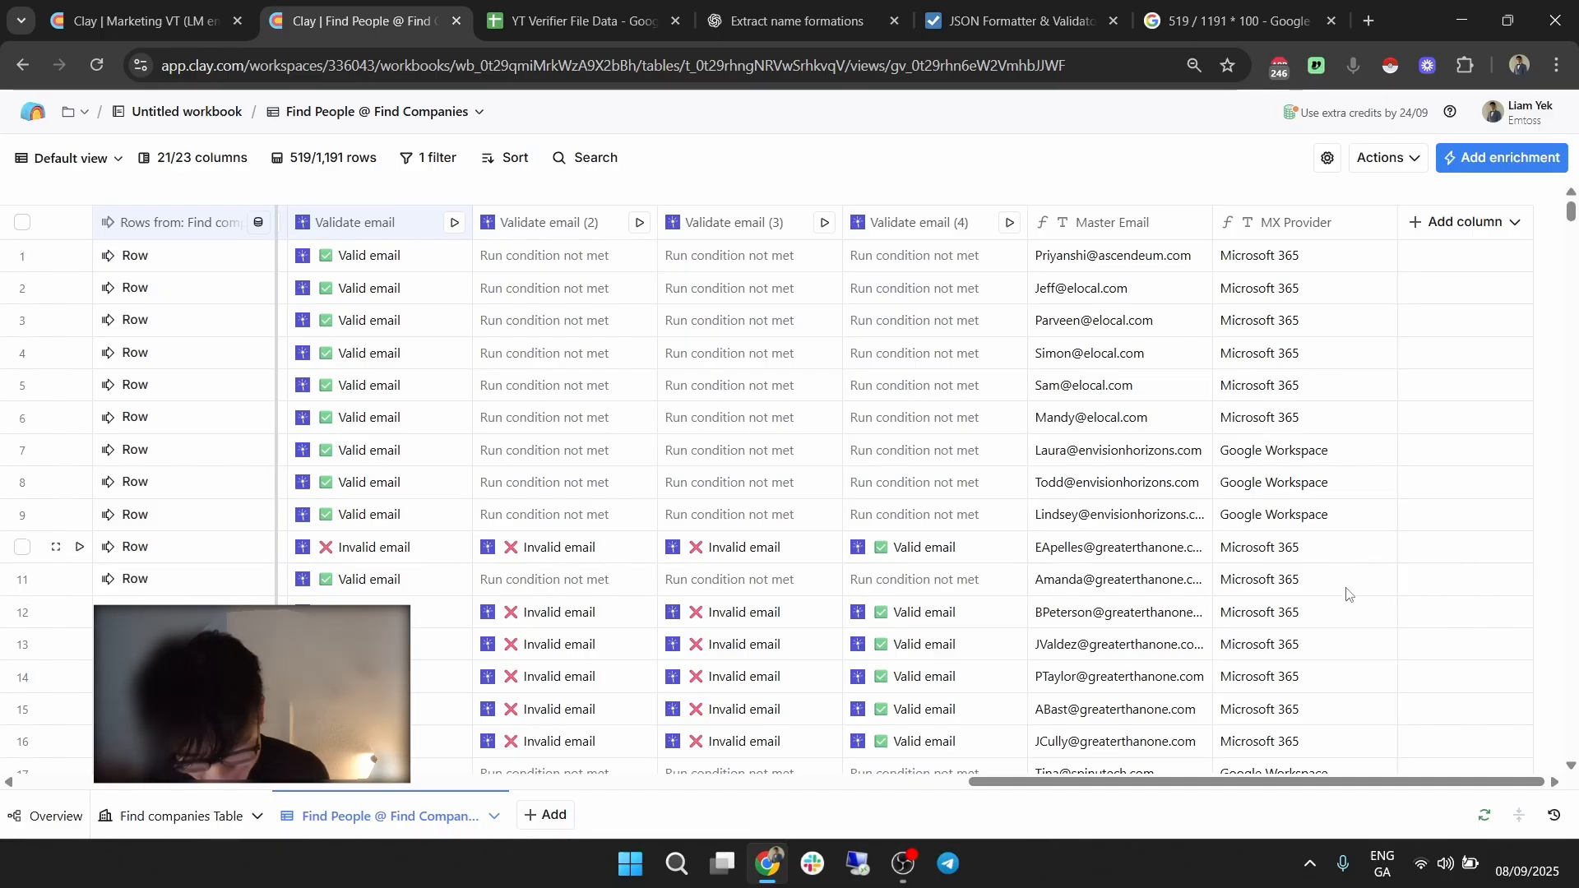
Review the MX Provider values against the validation results down to about row 93, ending back at the first row.
scroll(1381, 629, down, 2)
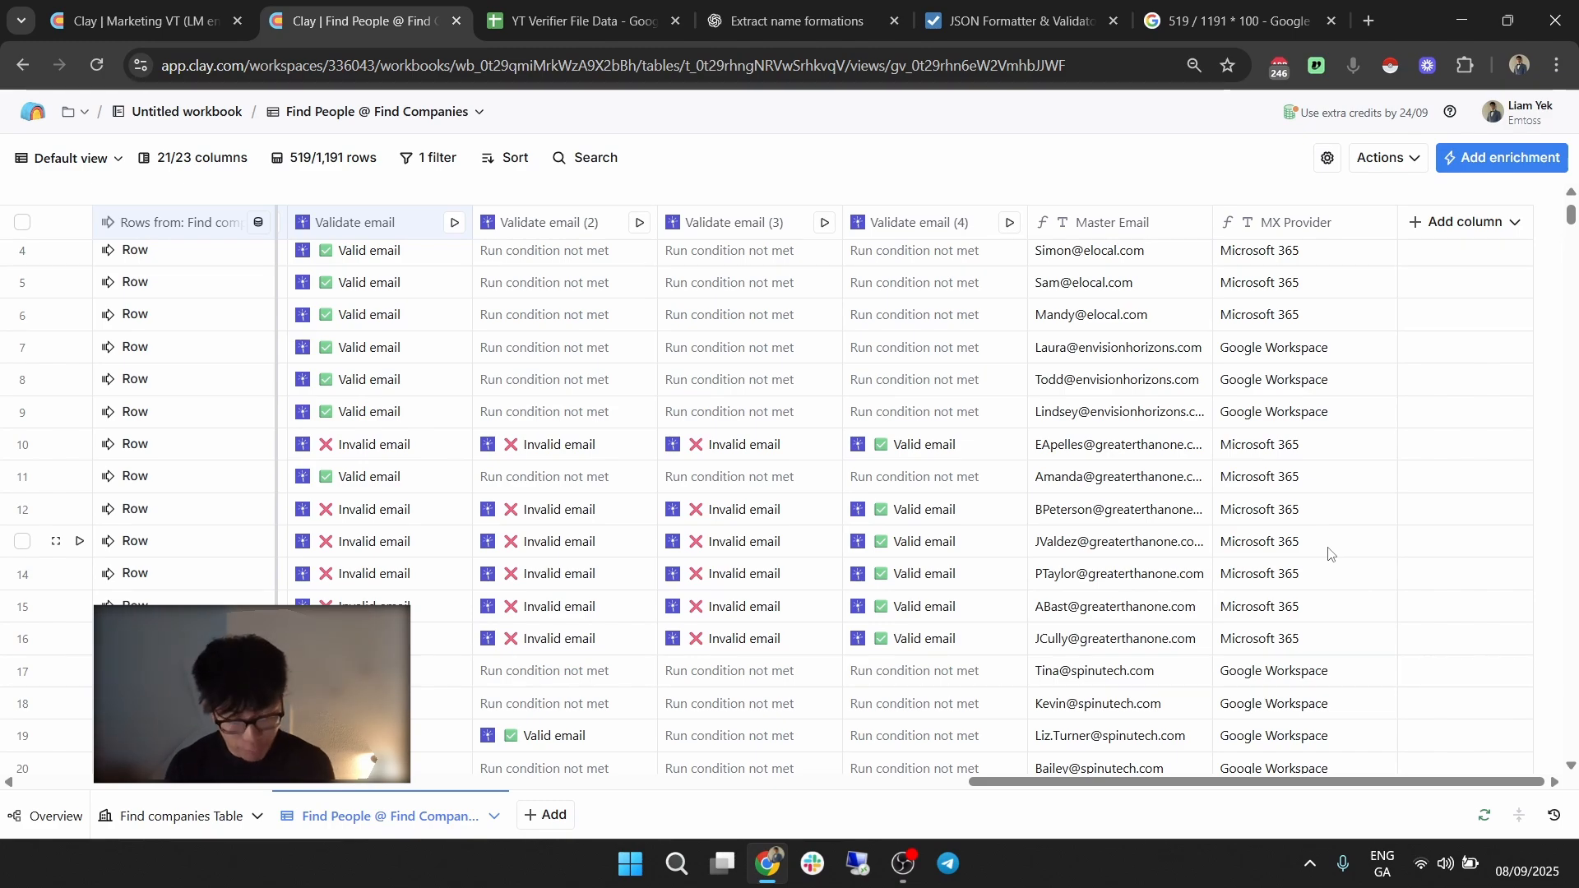
scroll(468, 444, down, 6)
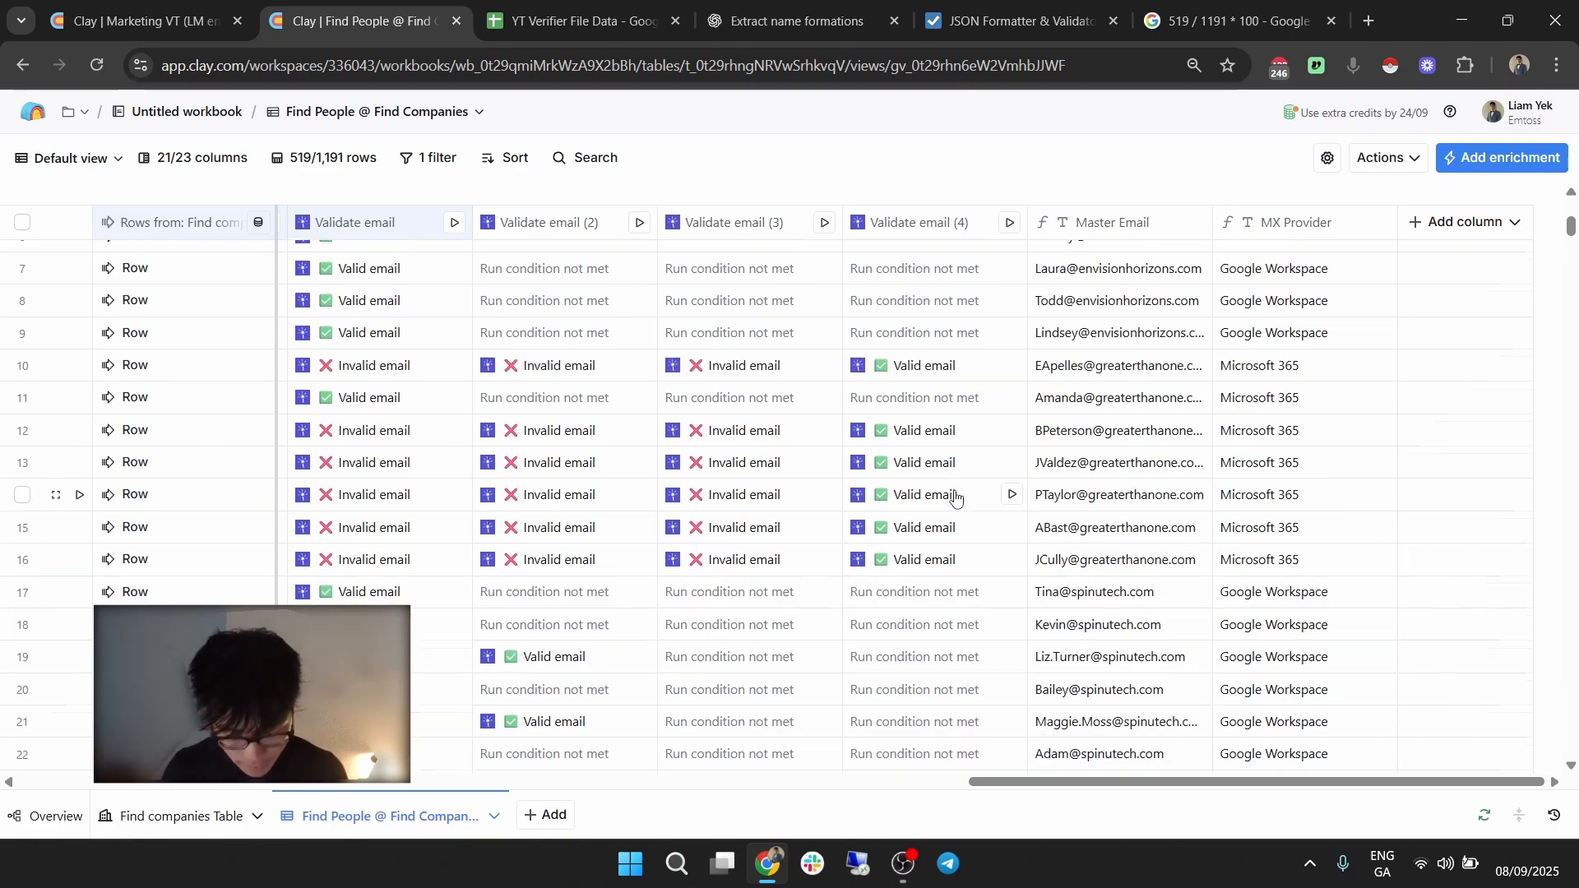
scroll(539, 458, down, 4)
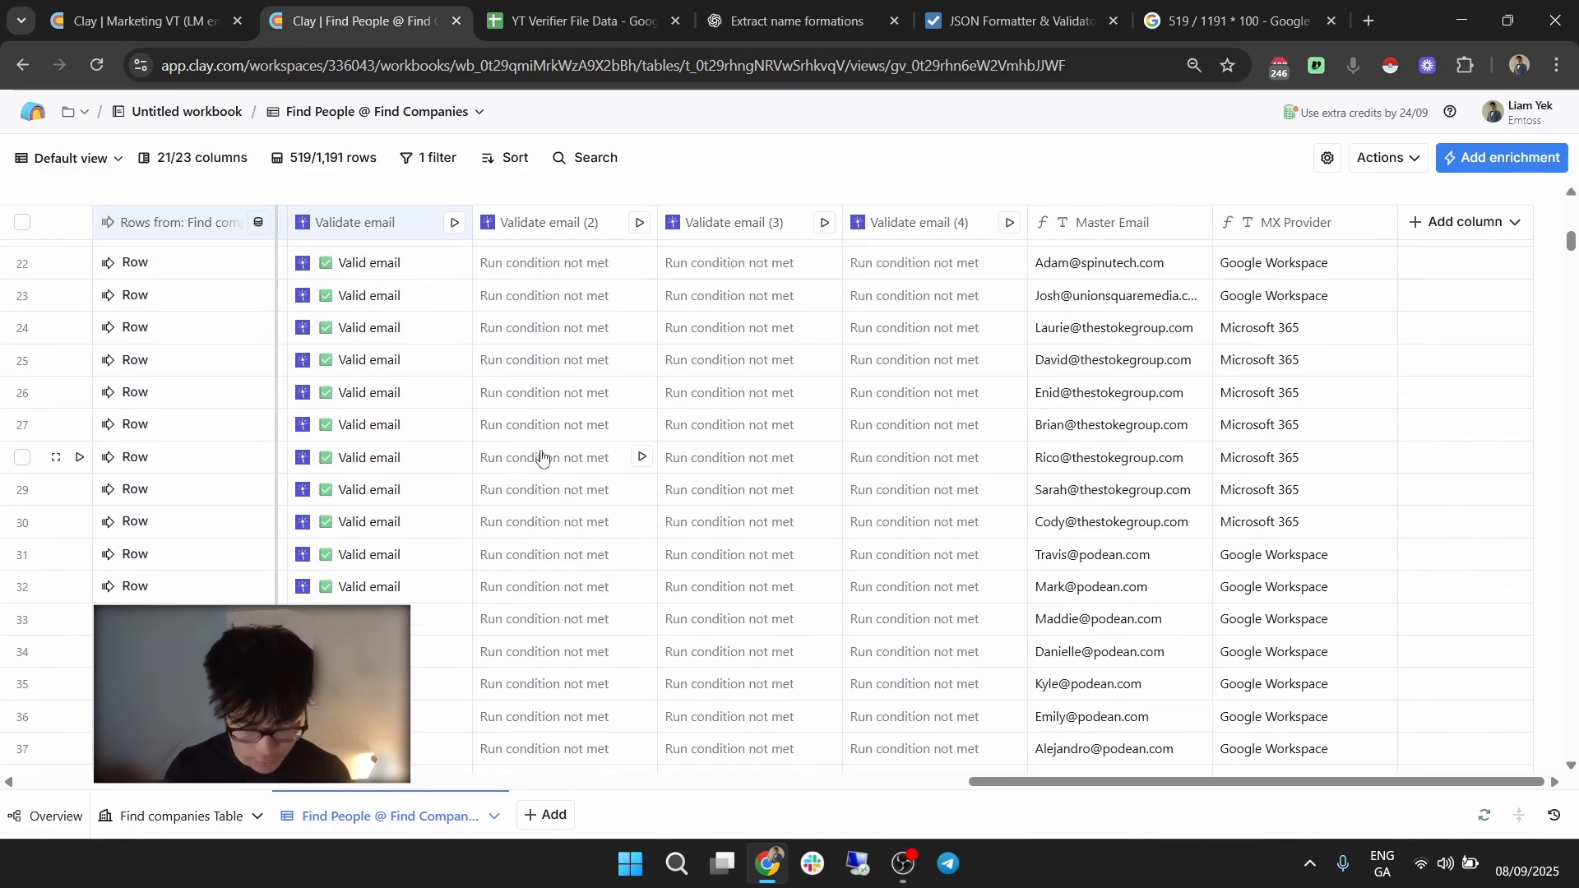
scroll(399, 419, down, 7)
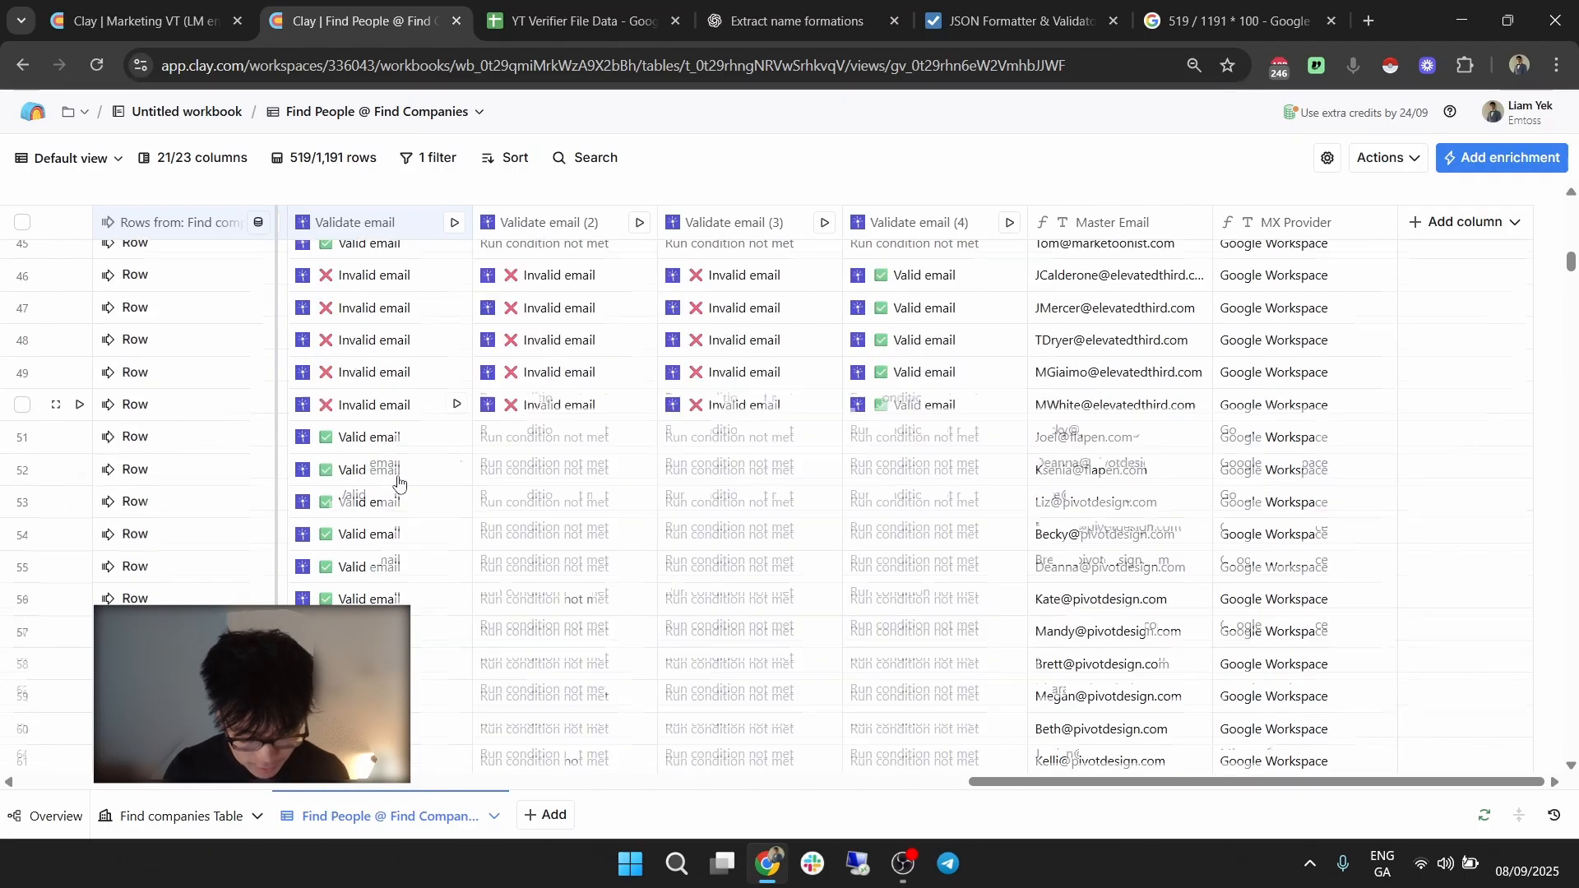
scroll(444, 518, down, 10)
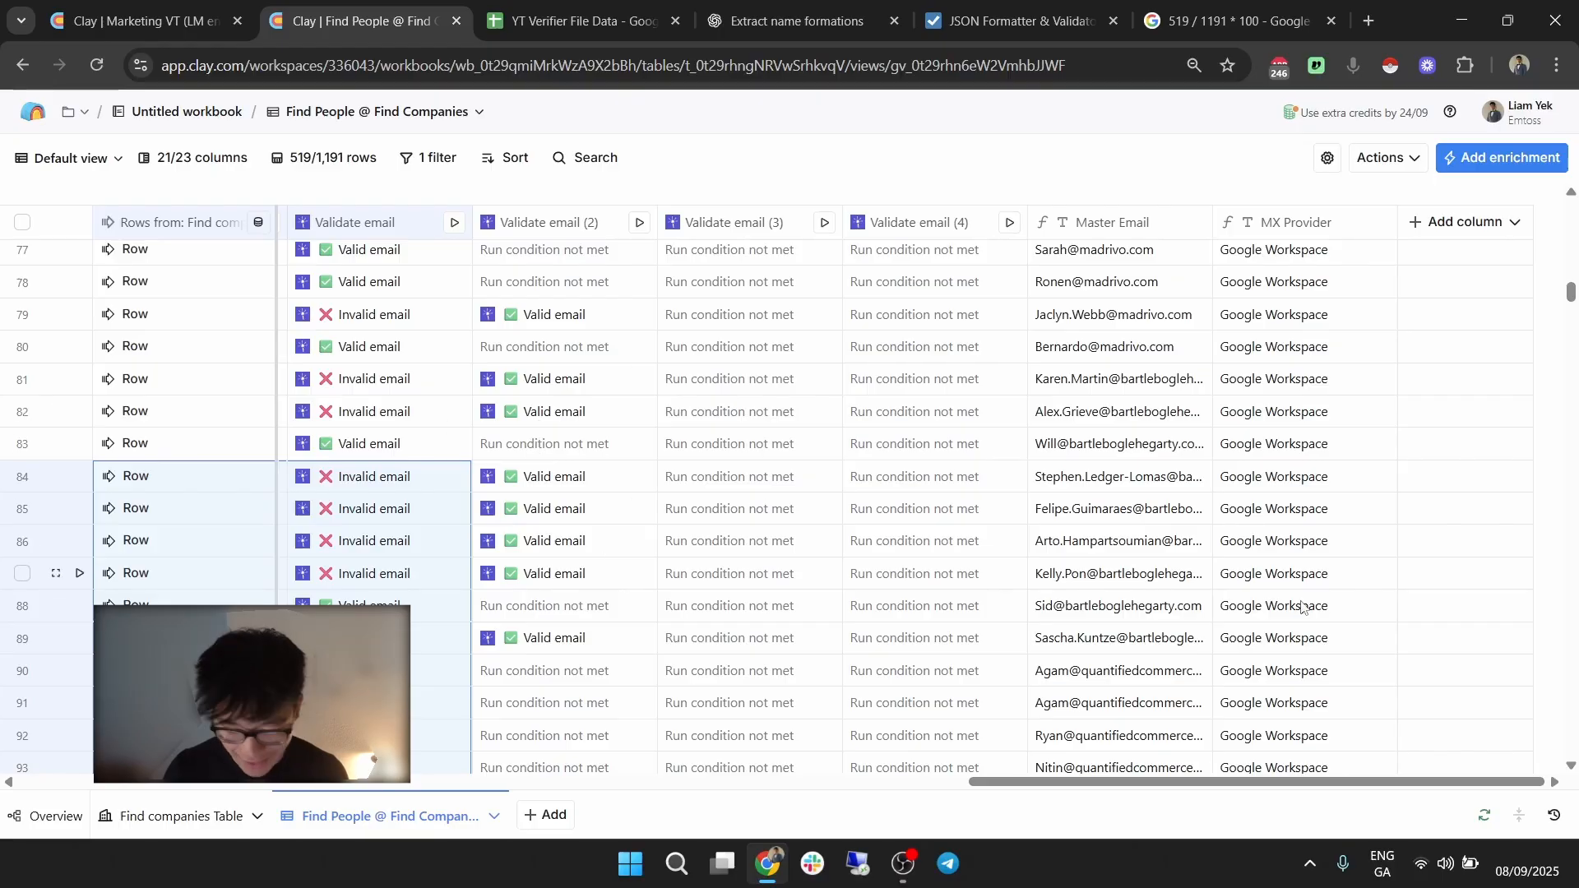
scroll(1283, 494, up, 20)
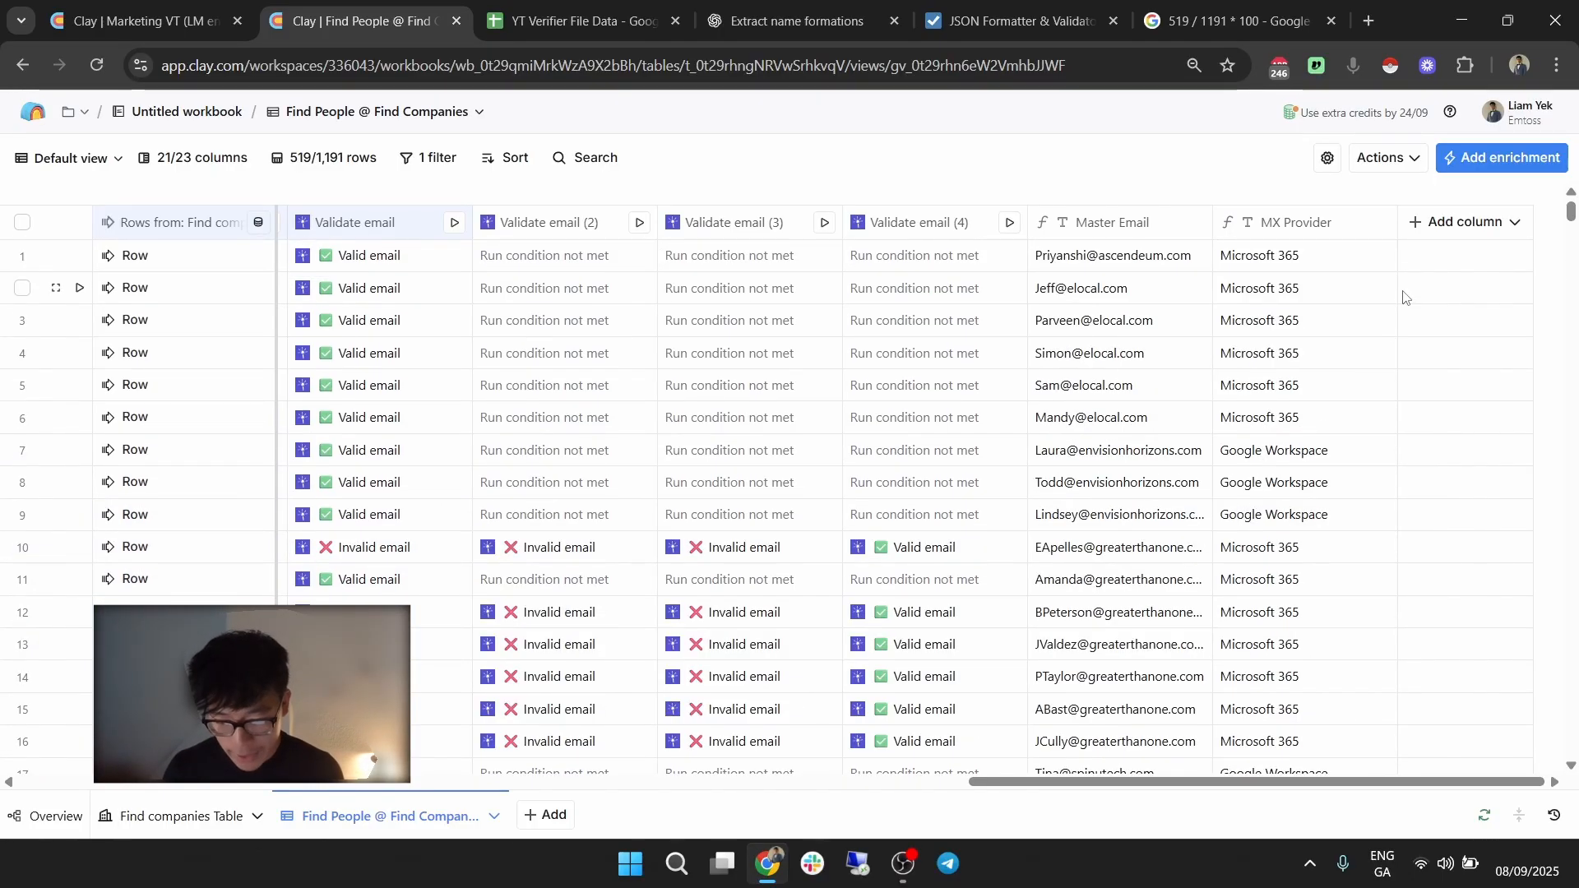
Rename the MX Provider column as Master MX Provider.
click(1311, 225)
click(1308, 265)
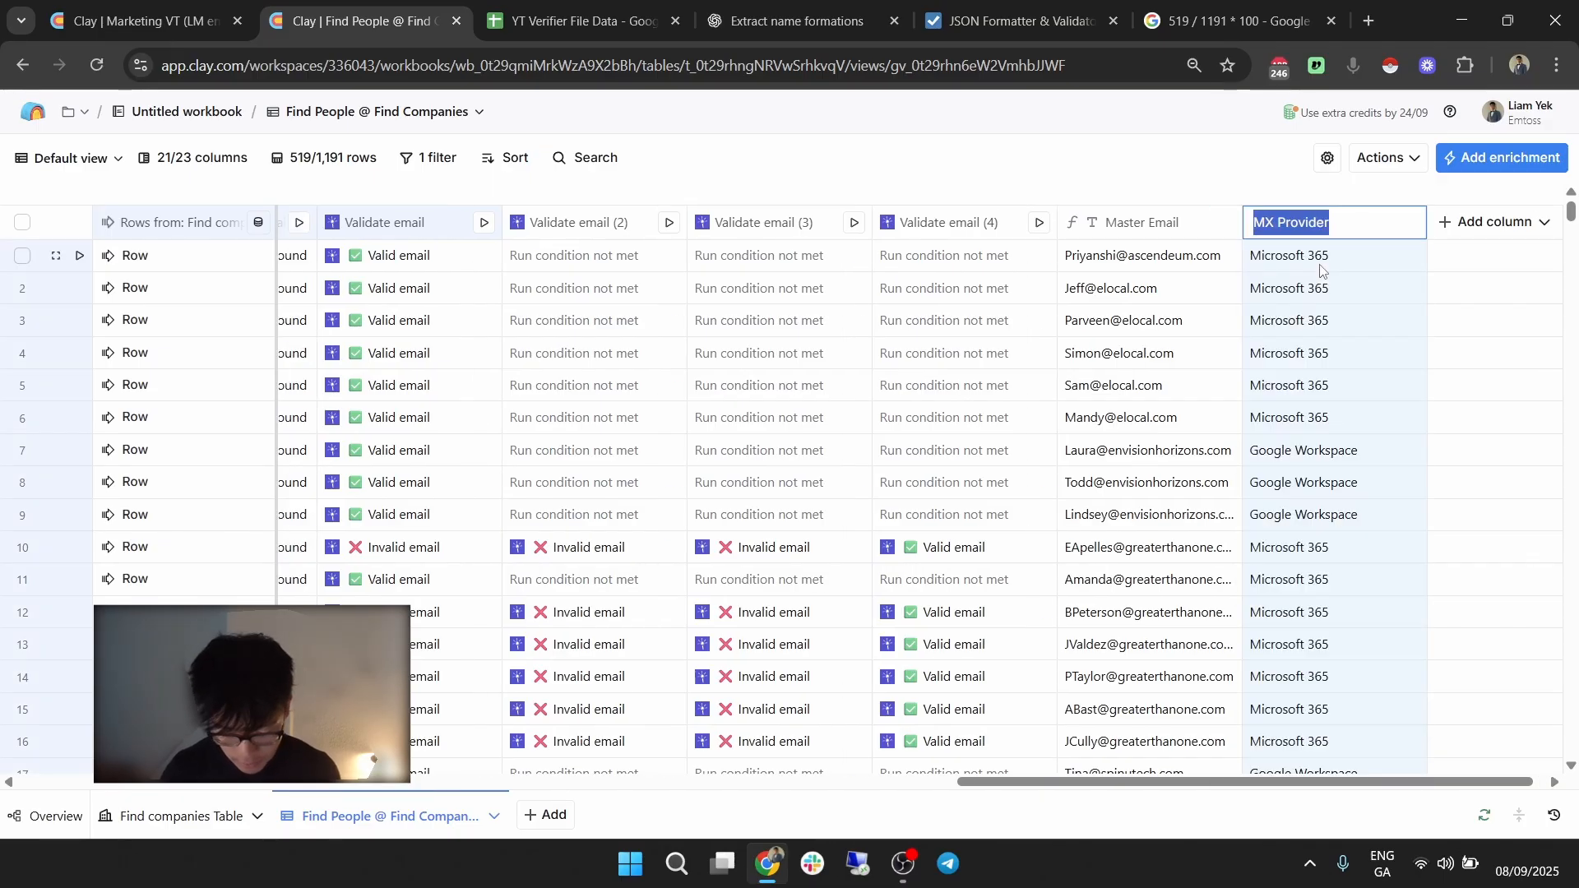
text(Master MX)
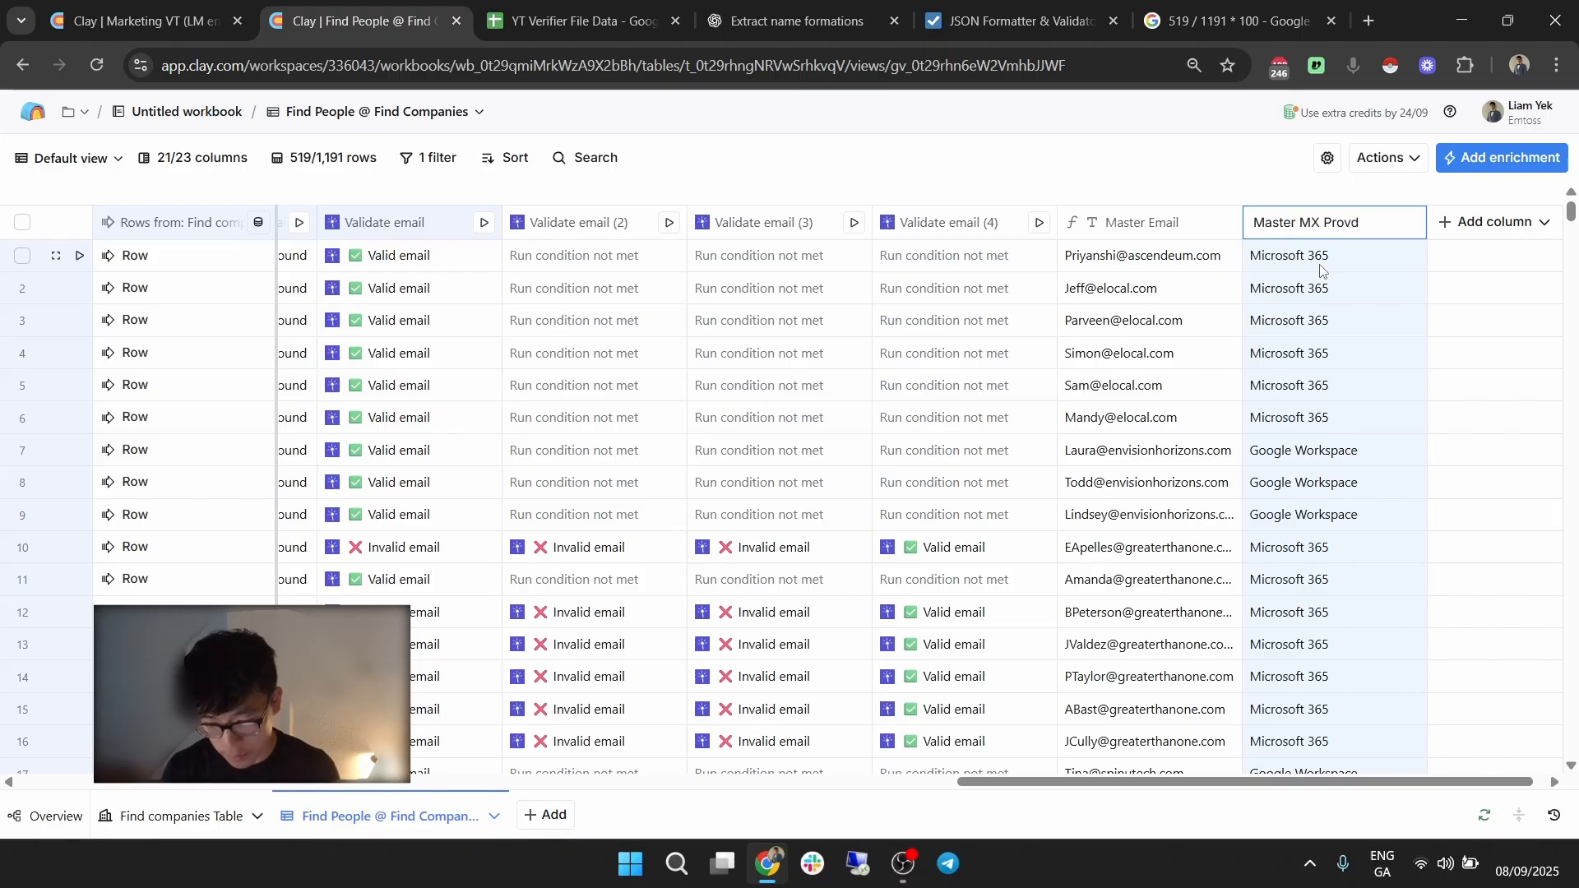
key(Return)
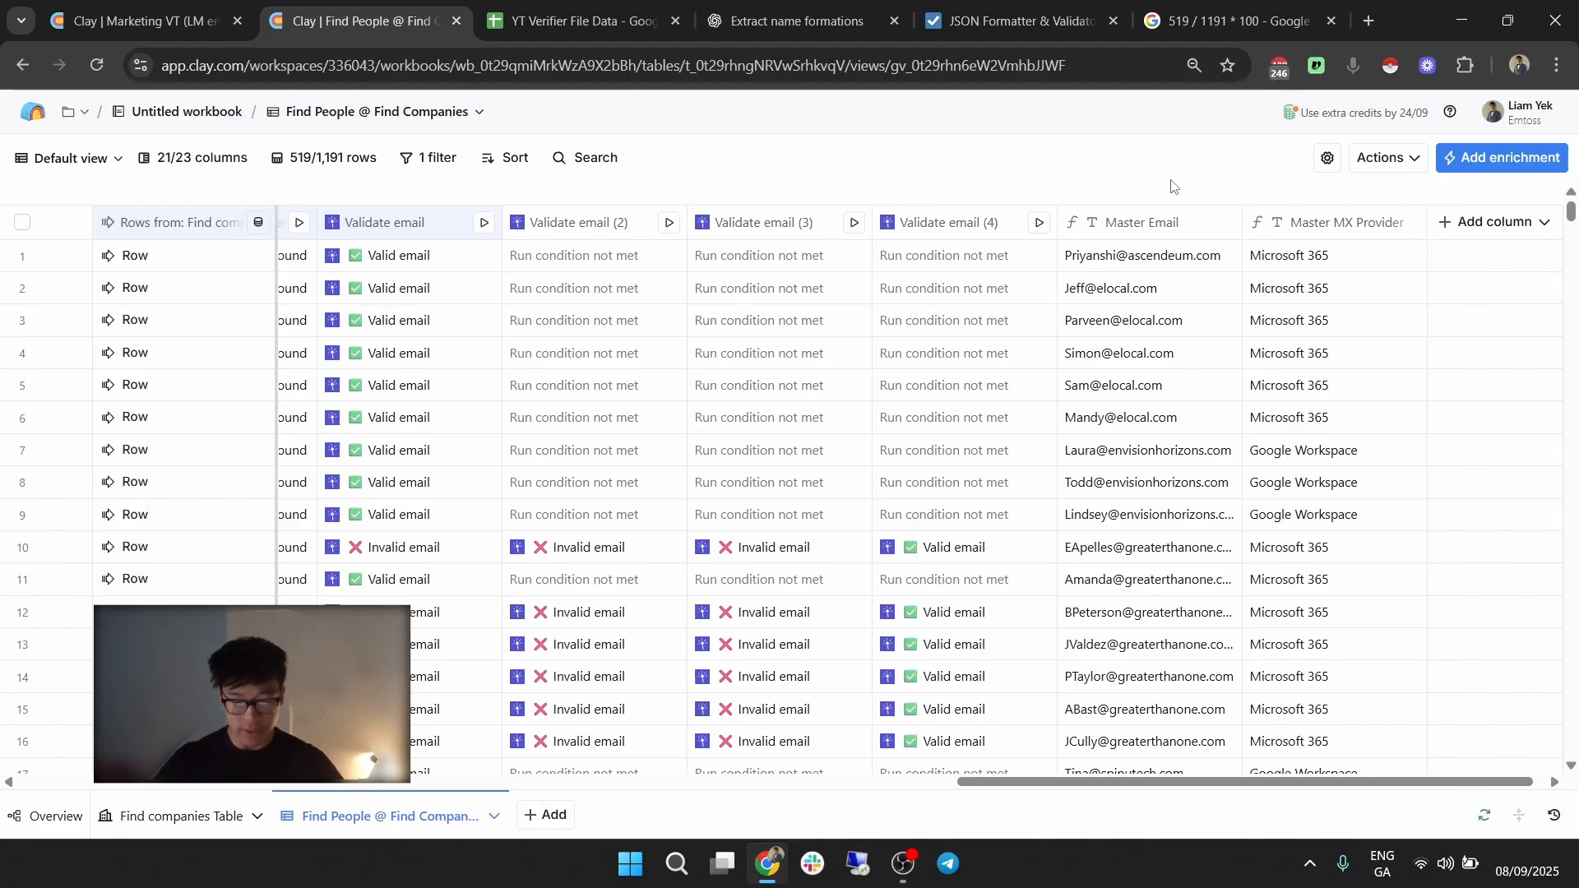
Look over the Master Email, Master Contact and business type columns in the Marketing VT (LM enrichment) table.
key(ctrl+shift+Tab)
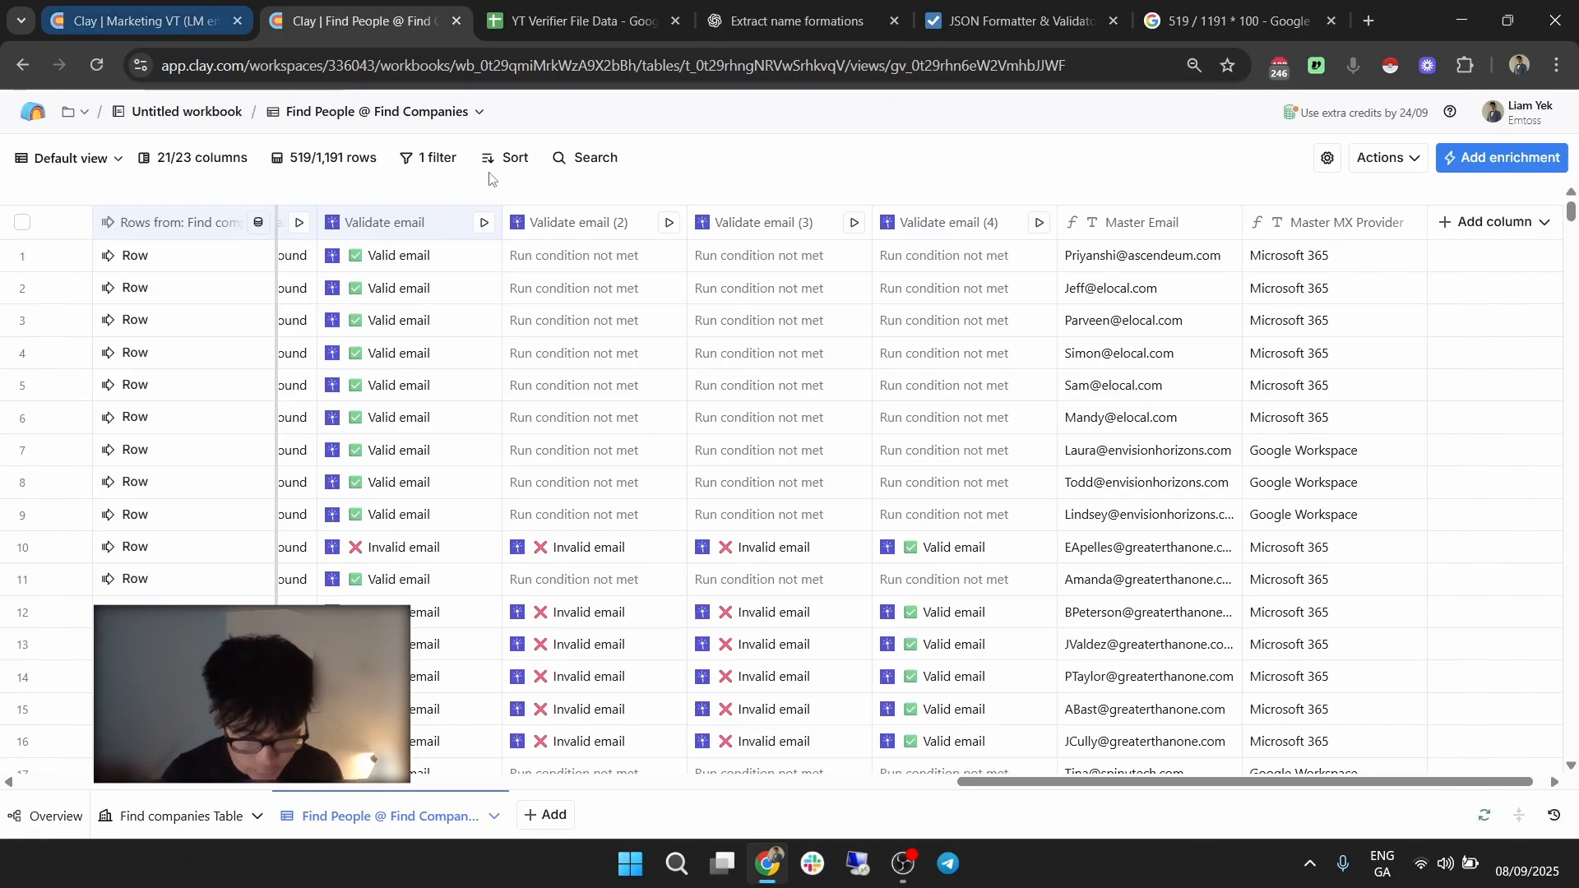
drag(730, 795, 1202, 779)
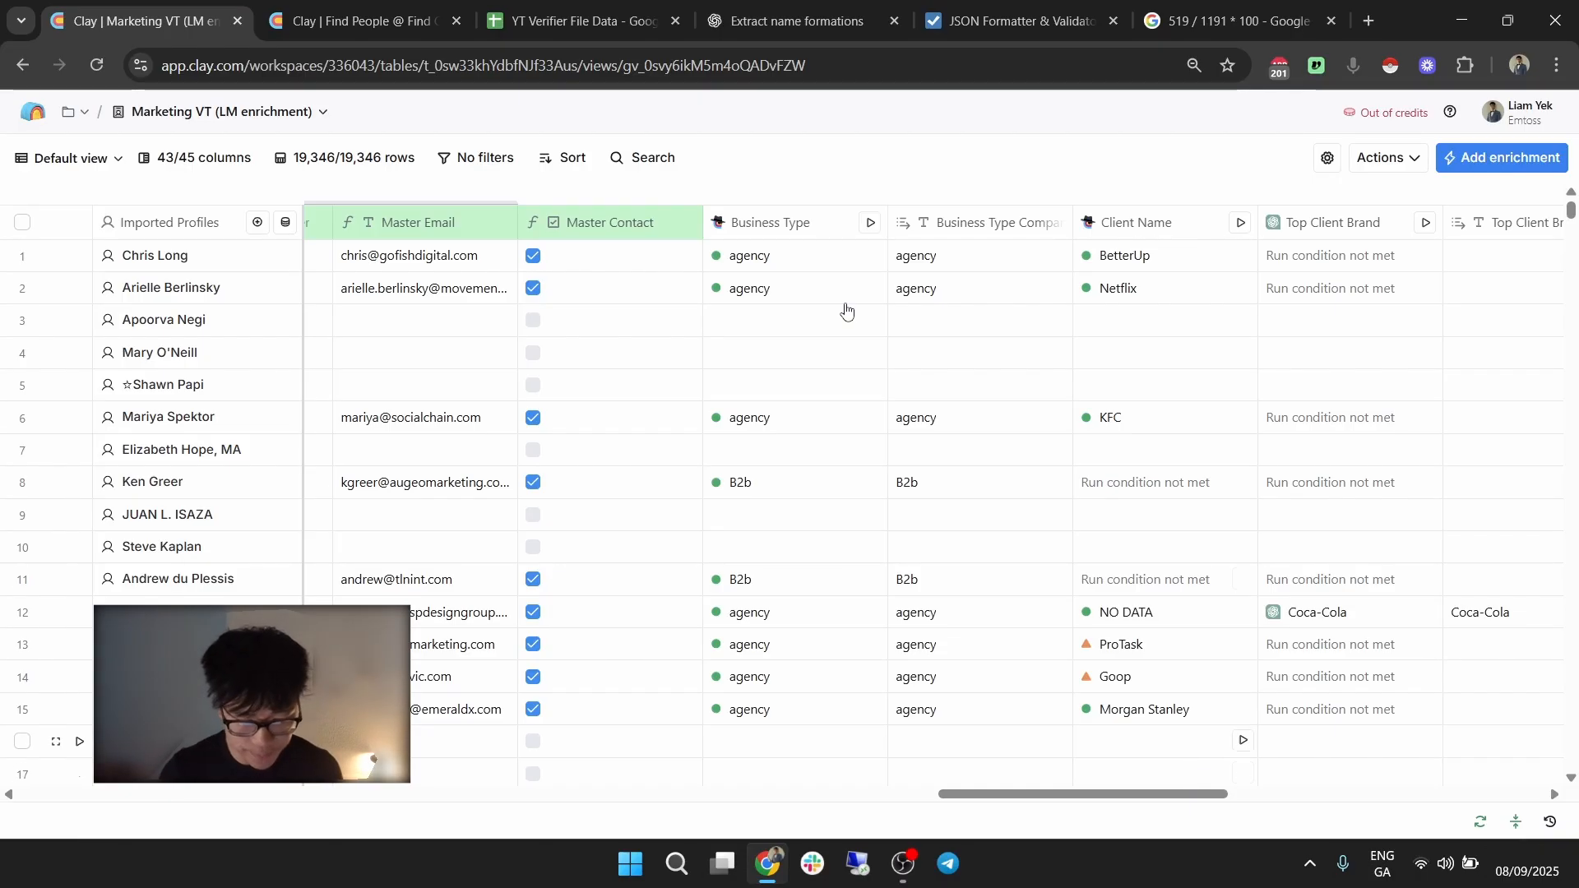
key(ctrl+Tab)
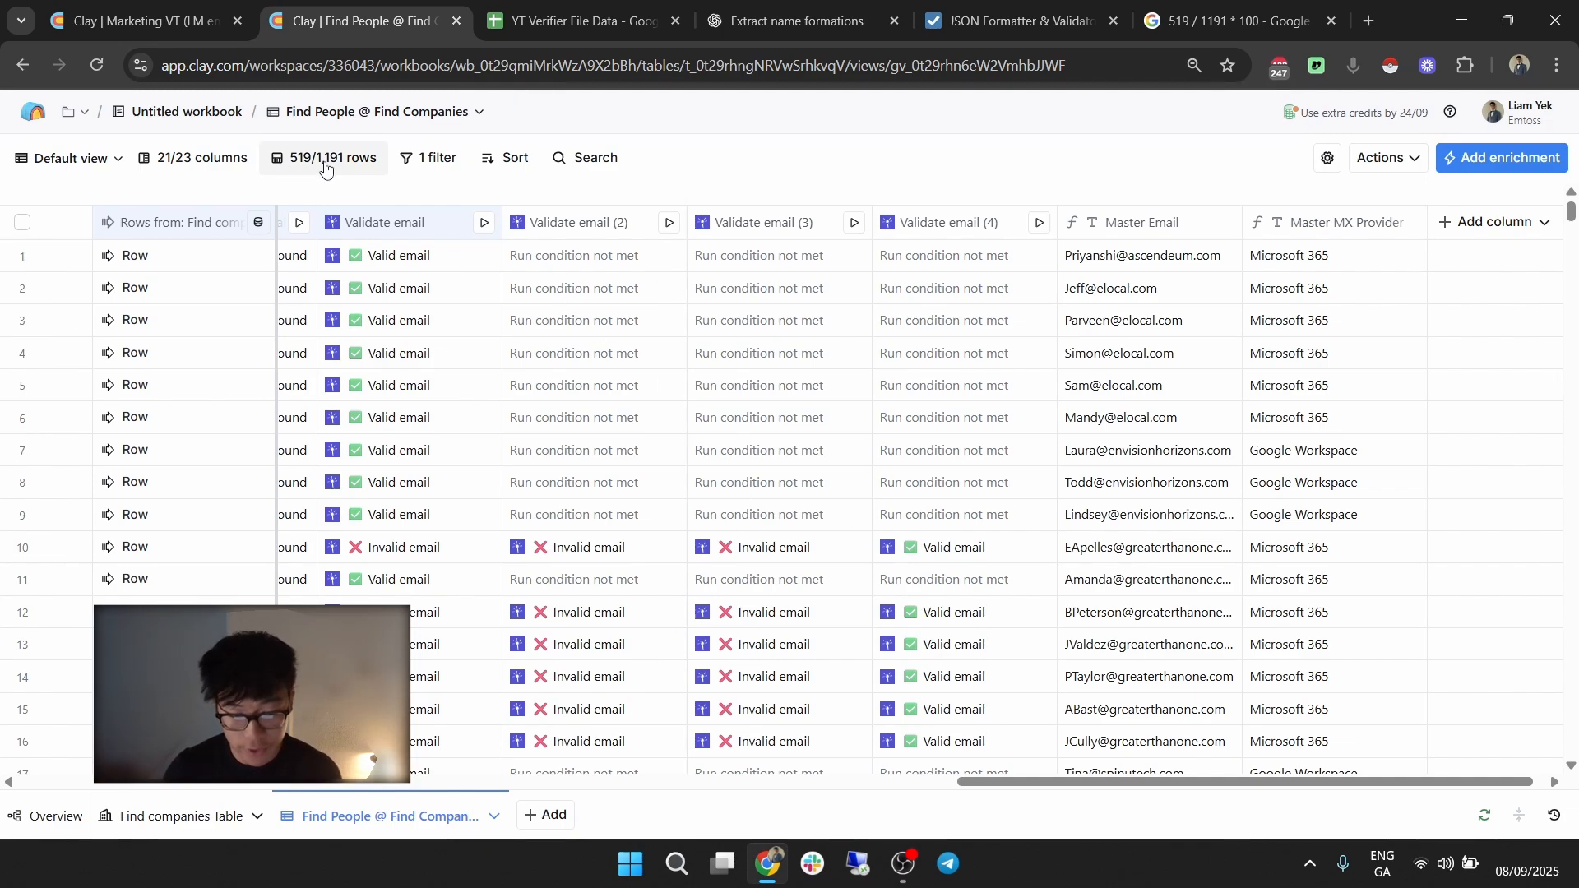
From the Find companies Table, start a search for people at these companies.
click(153, 804)
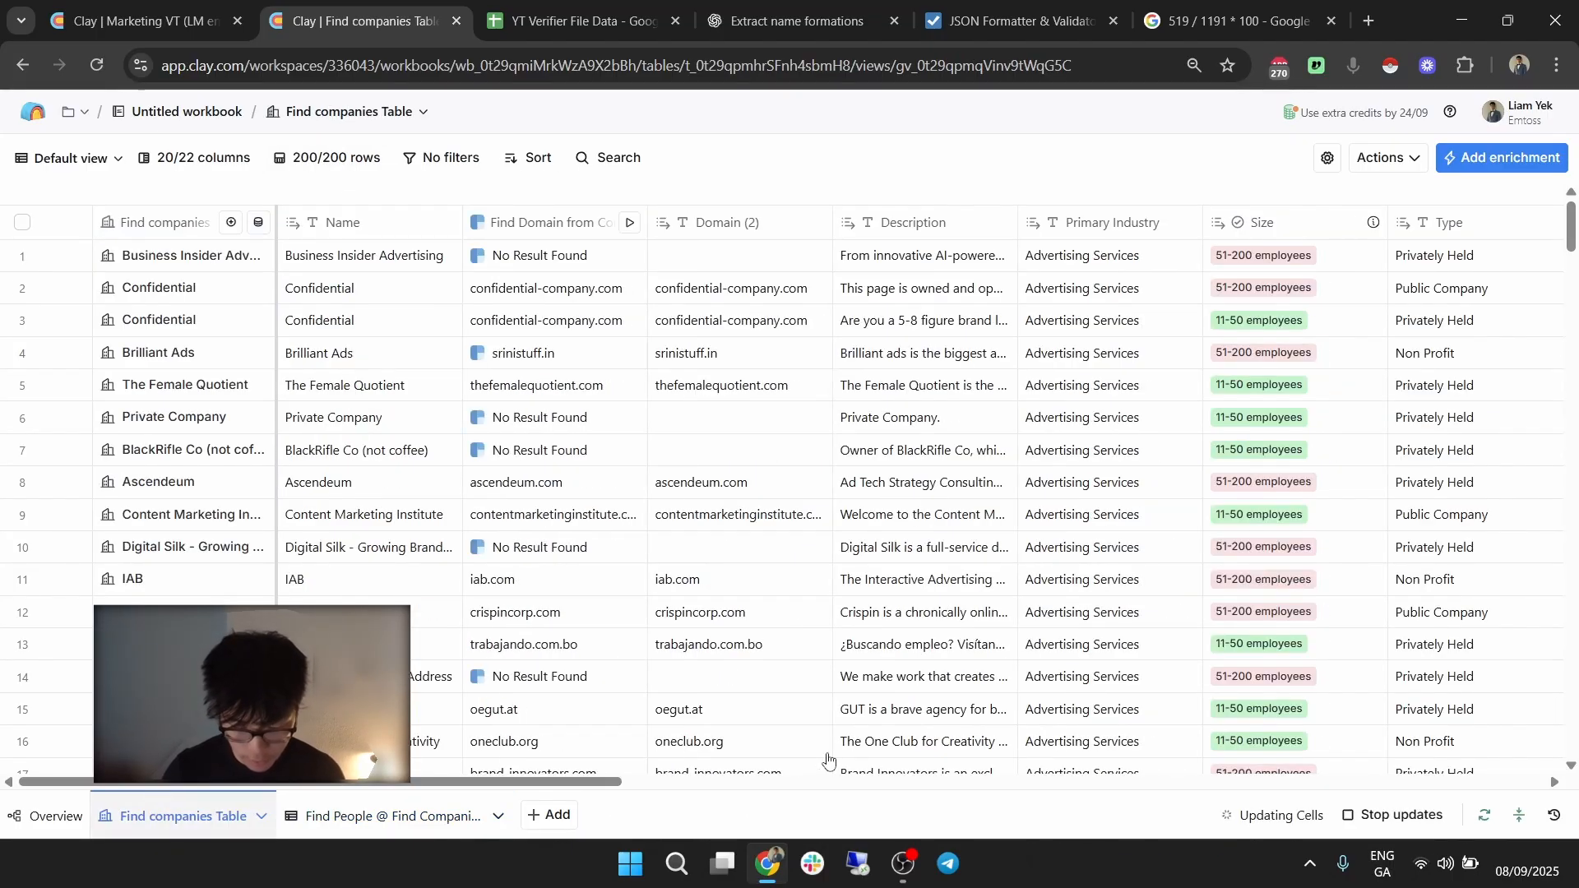
drag(587, 782, 1495, 747)
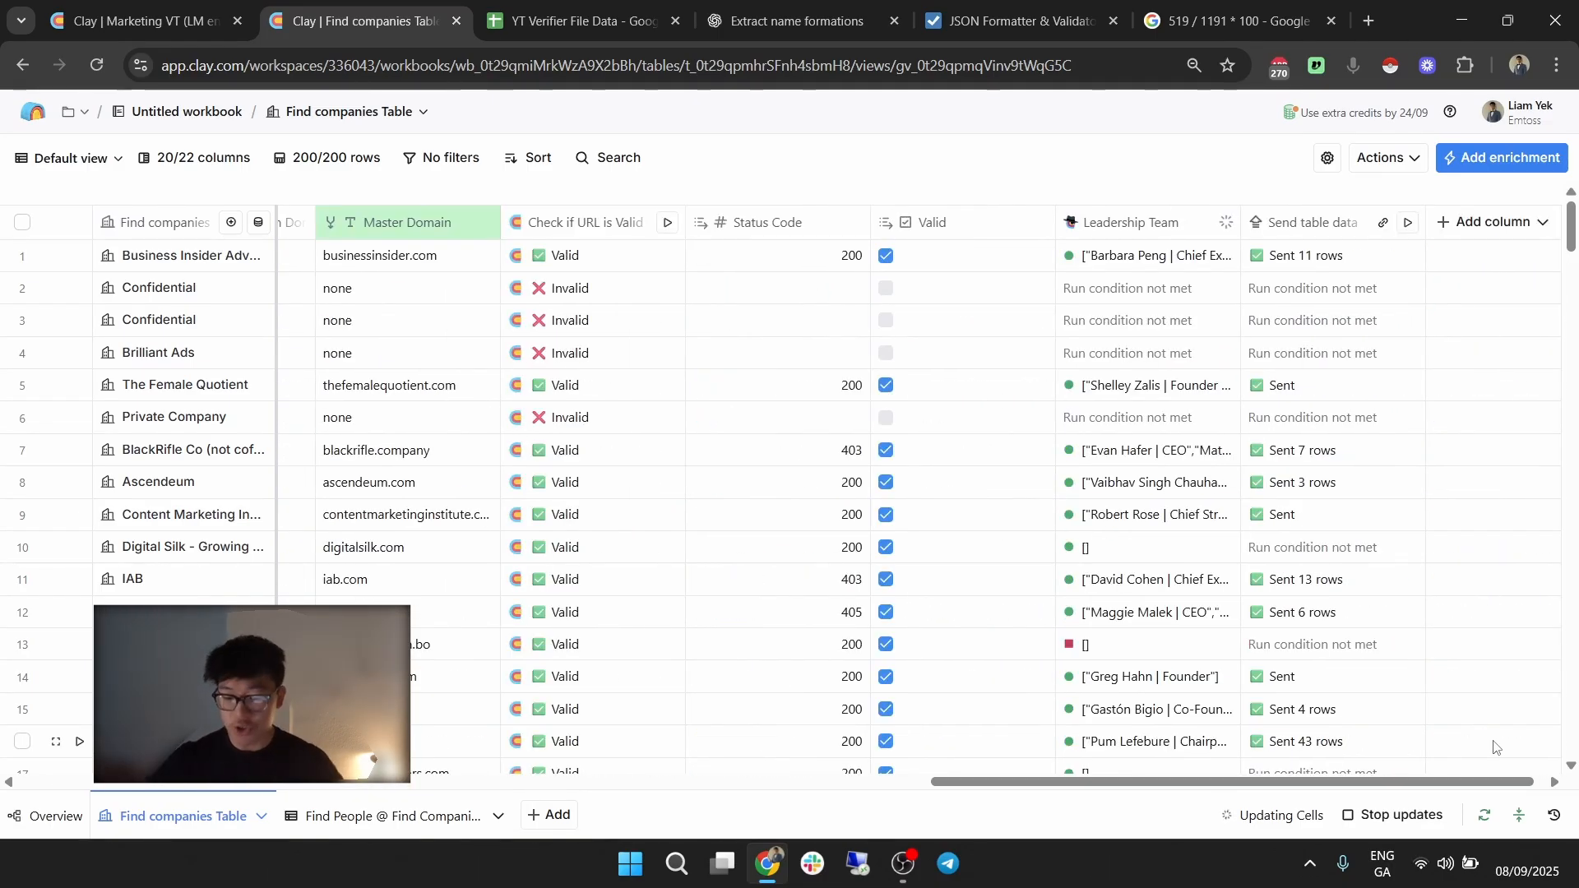
click(1412, 164)
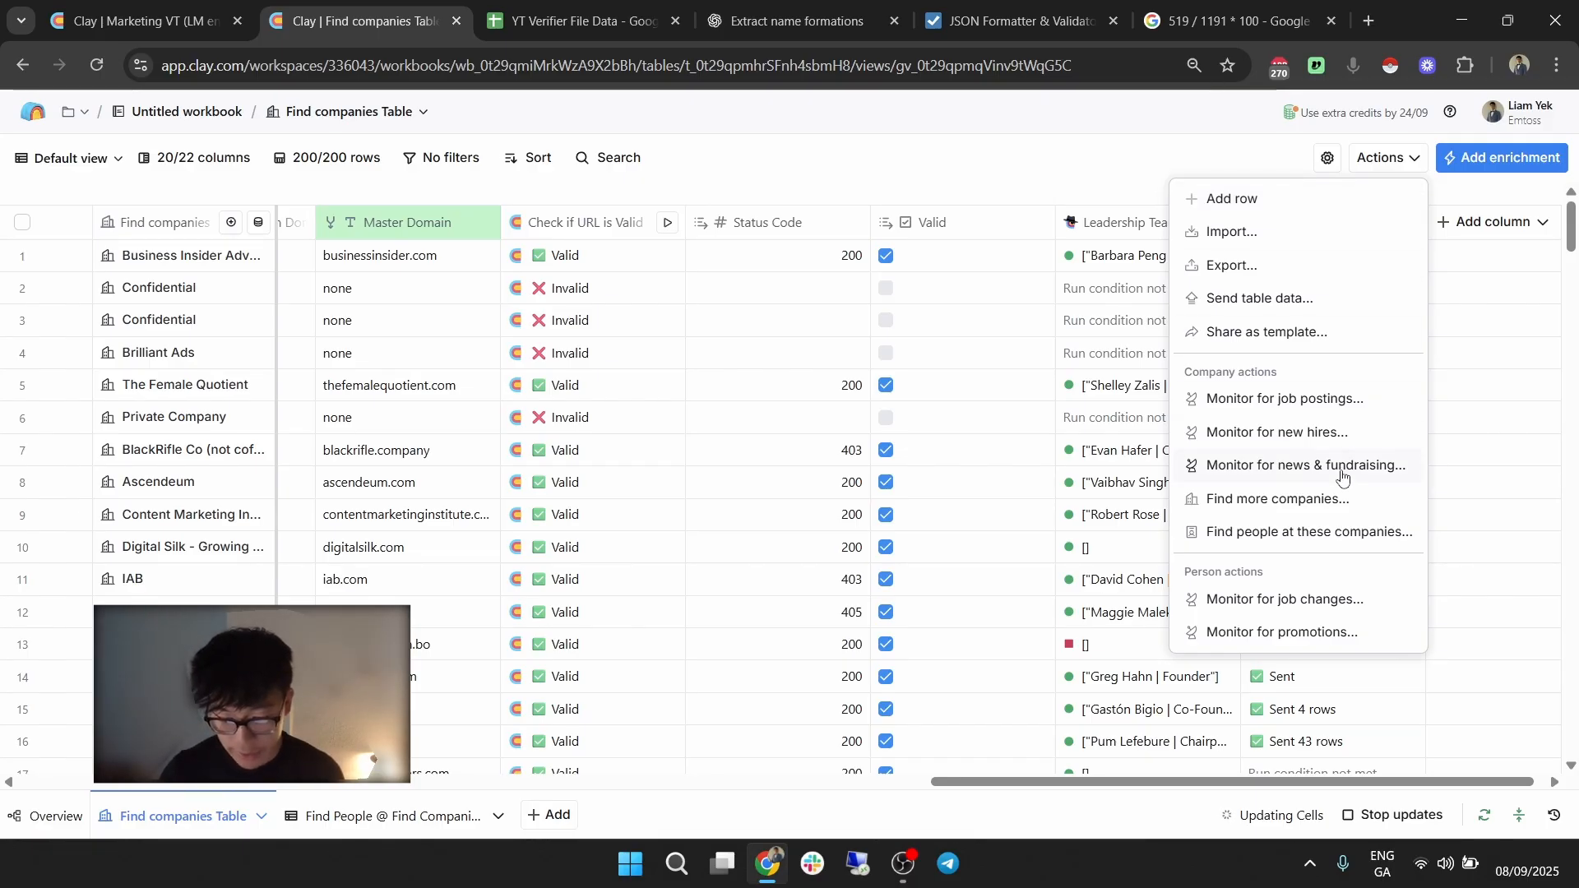
click(1321, 533)
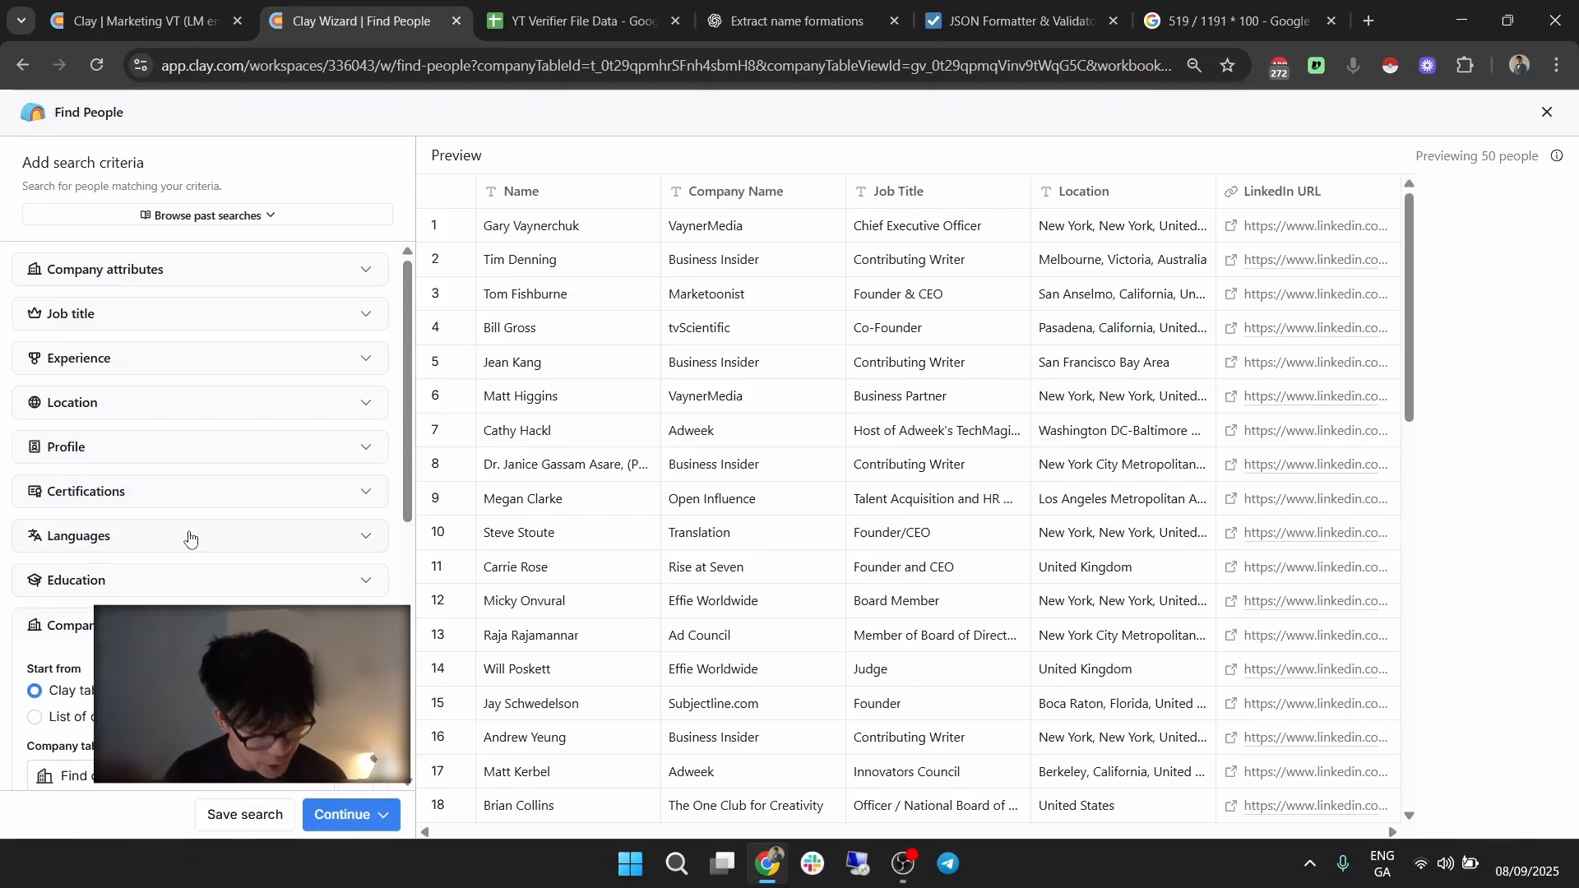
Keep the default search criteria with Master Domain as company identifier, and create a new people table without additional enrichments.
scroll(189, 536, down, 5)
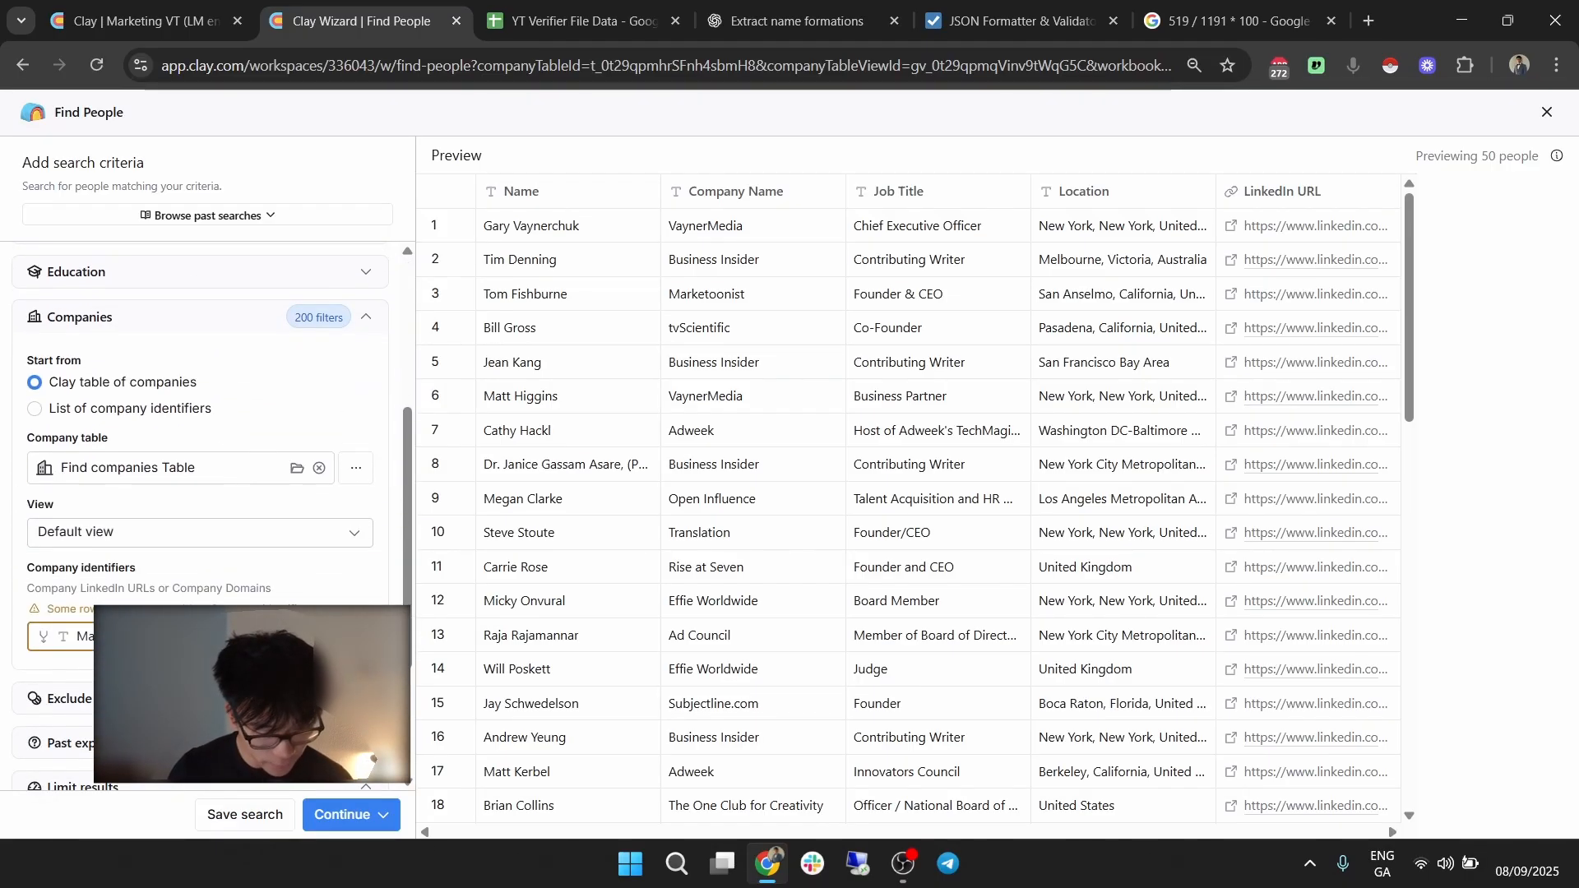
scroll(113, 258, up, 5)
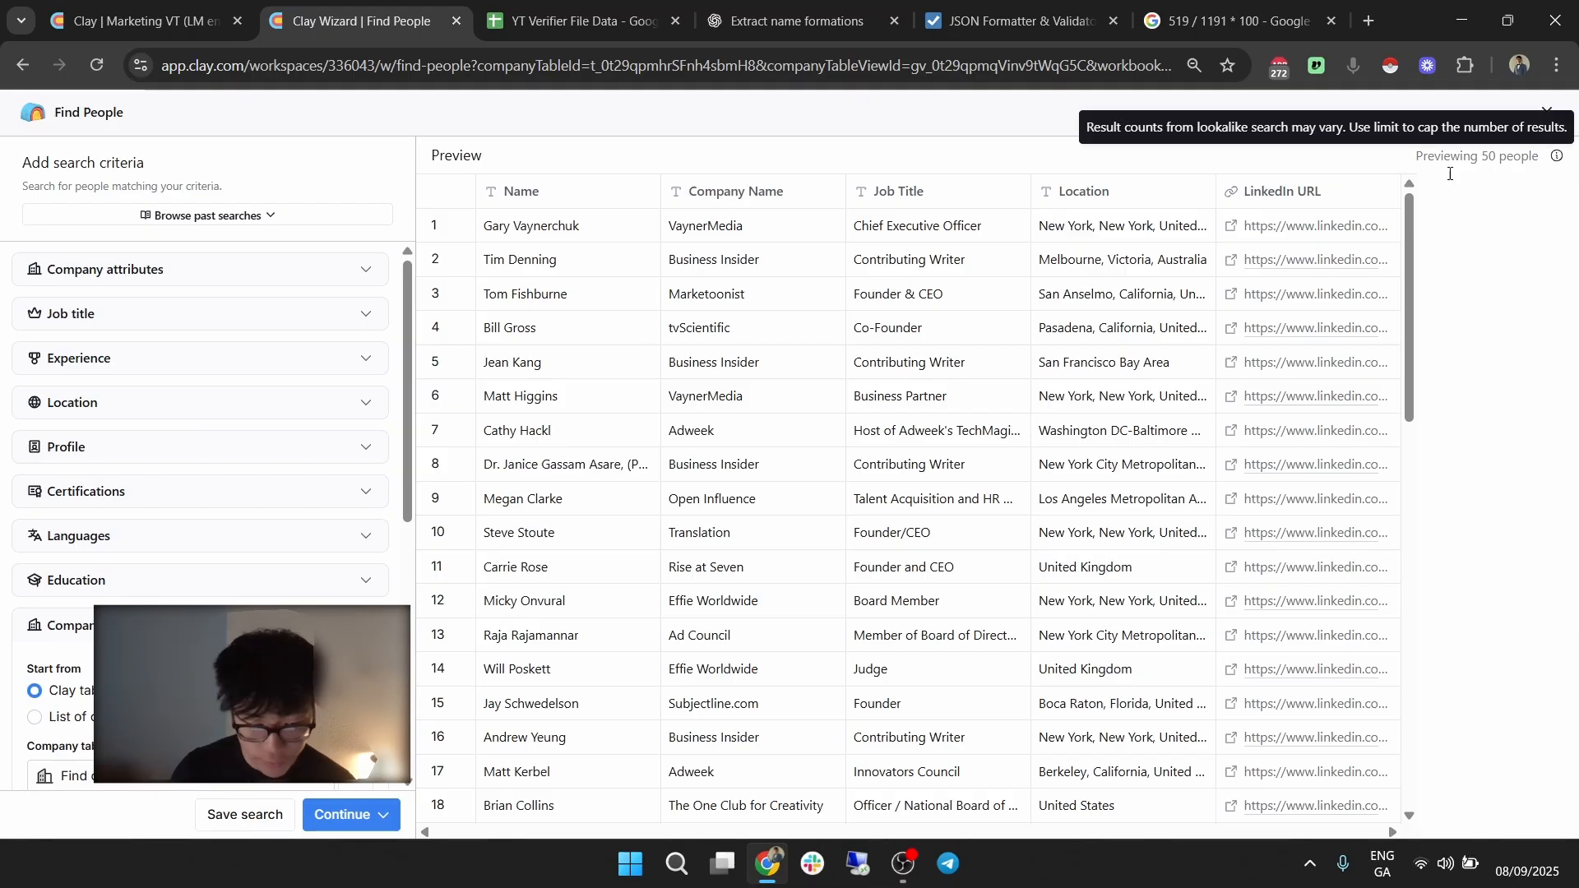
scroll(230, 493, down, 8)
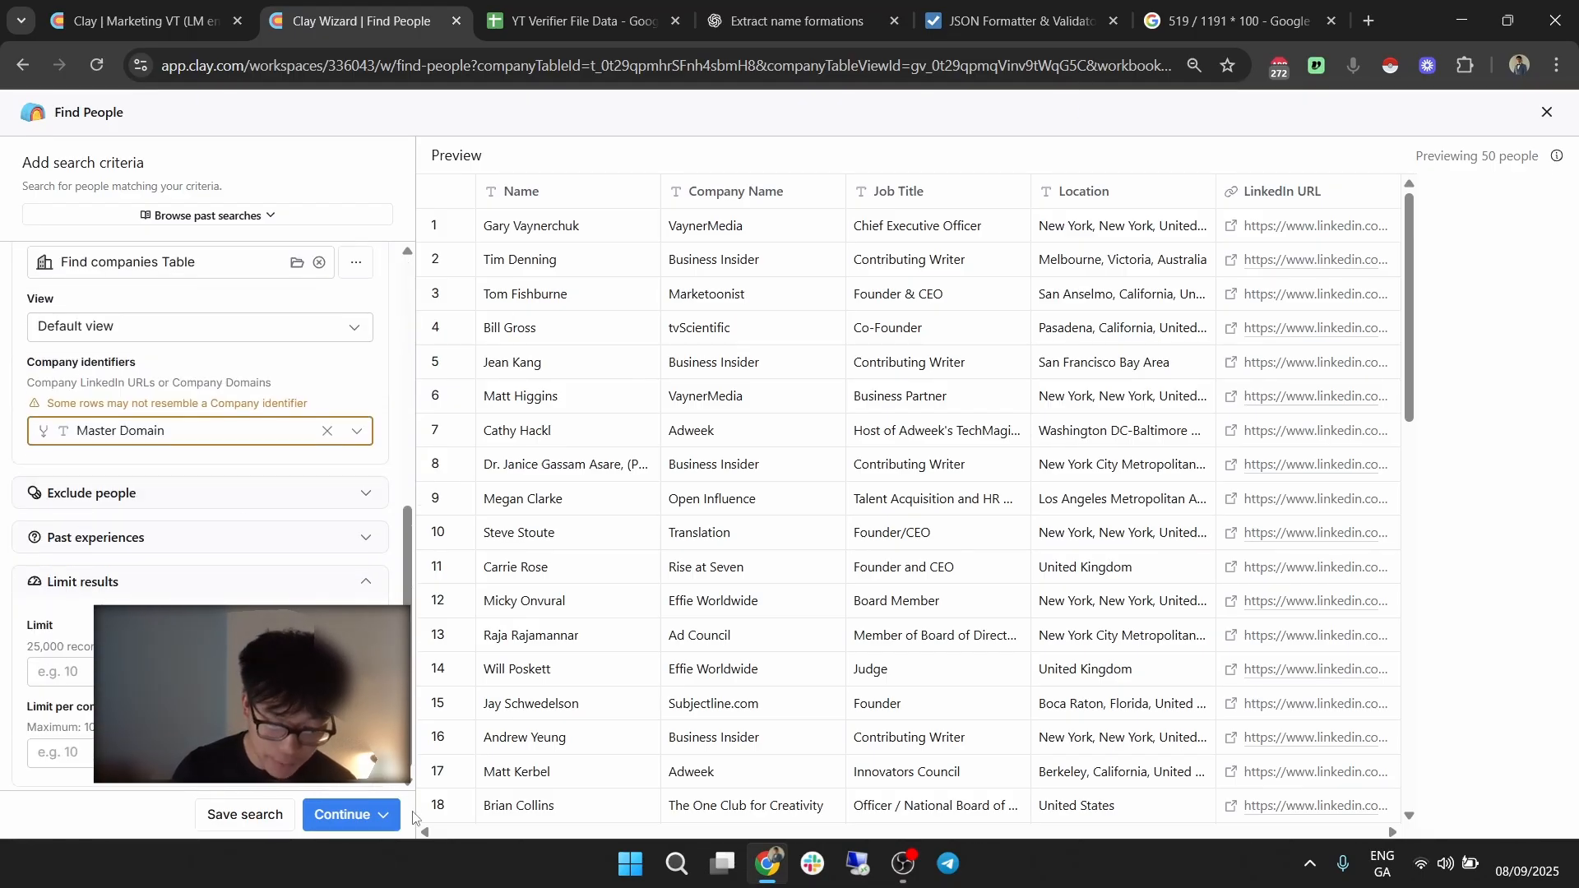
click(361, 814)
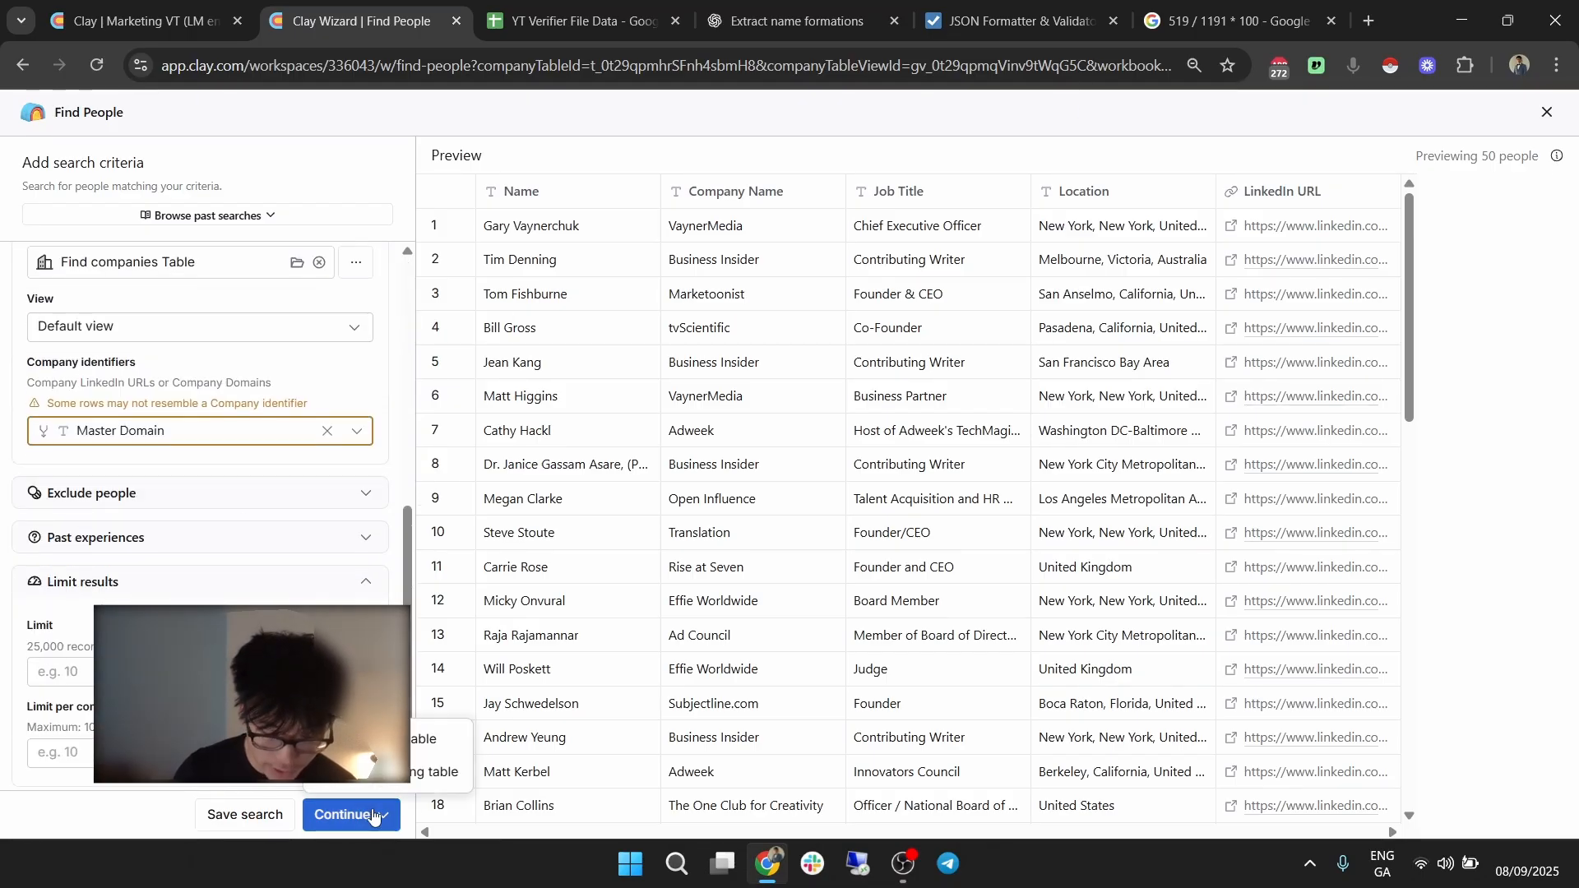
click(421, 740)
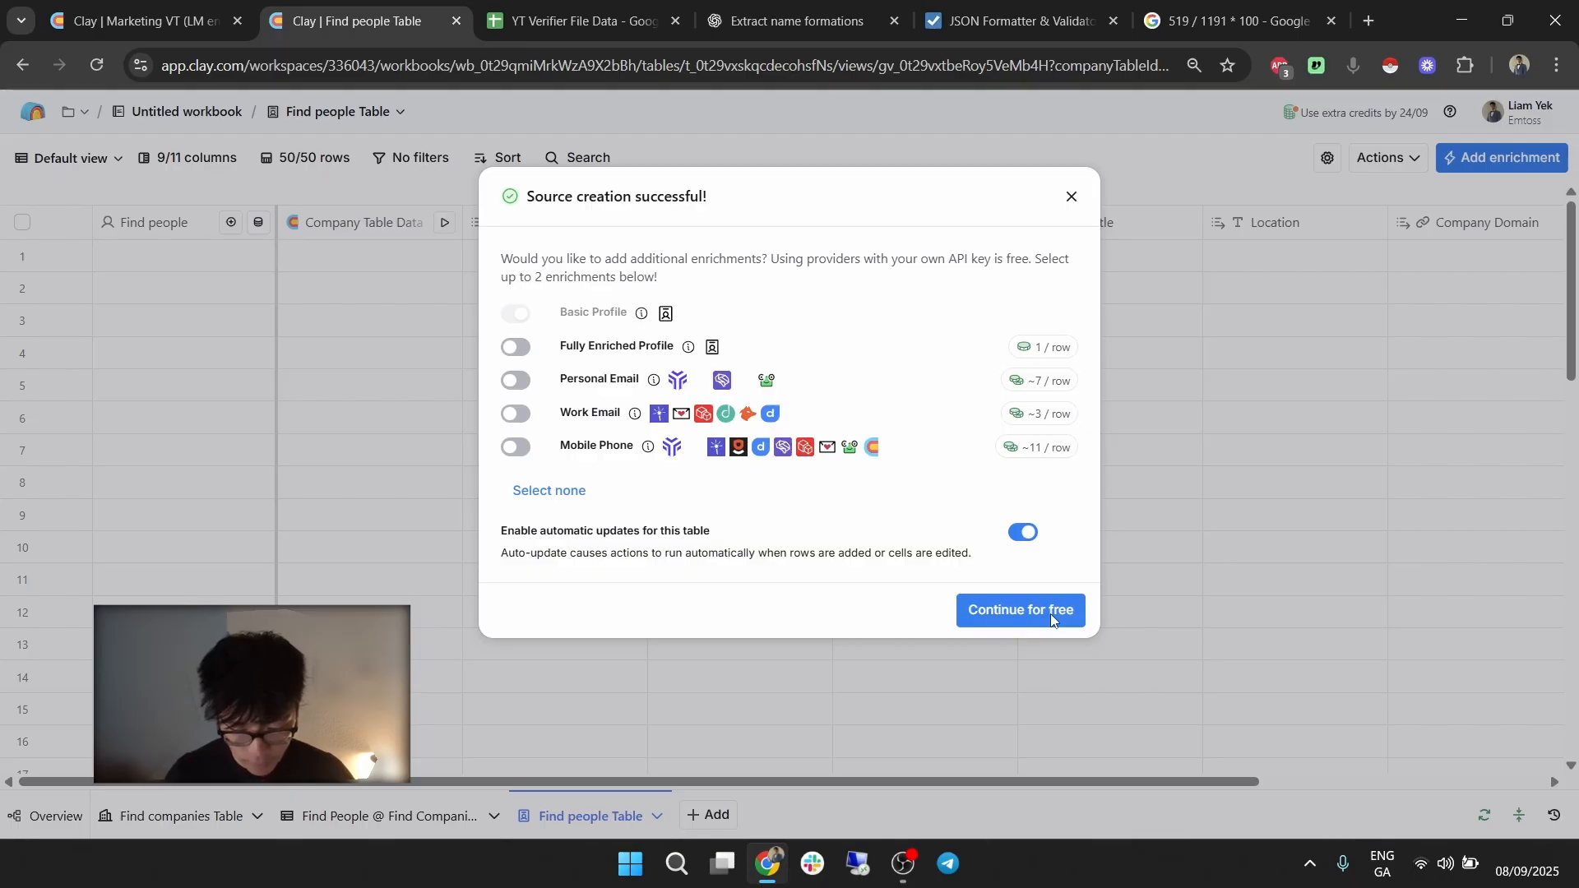
click(994, 601)
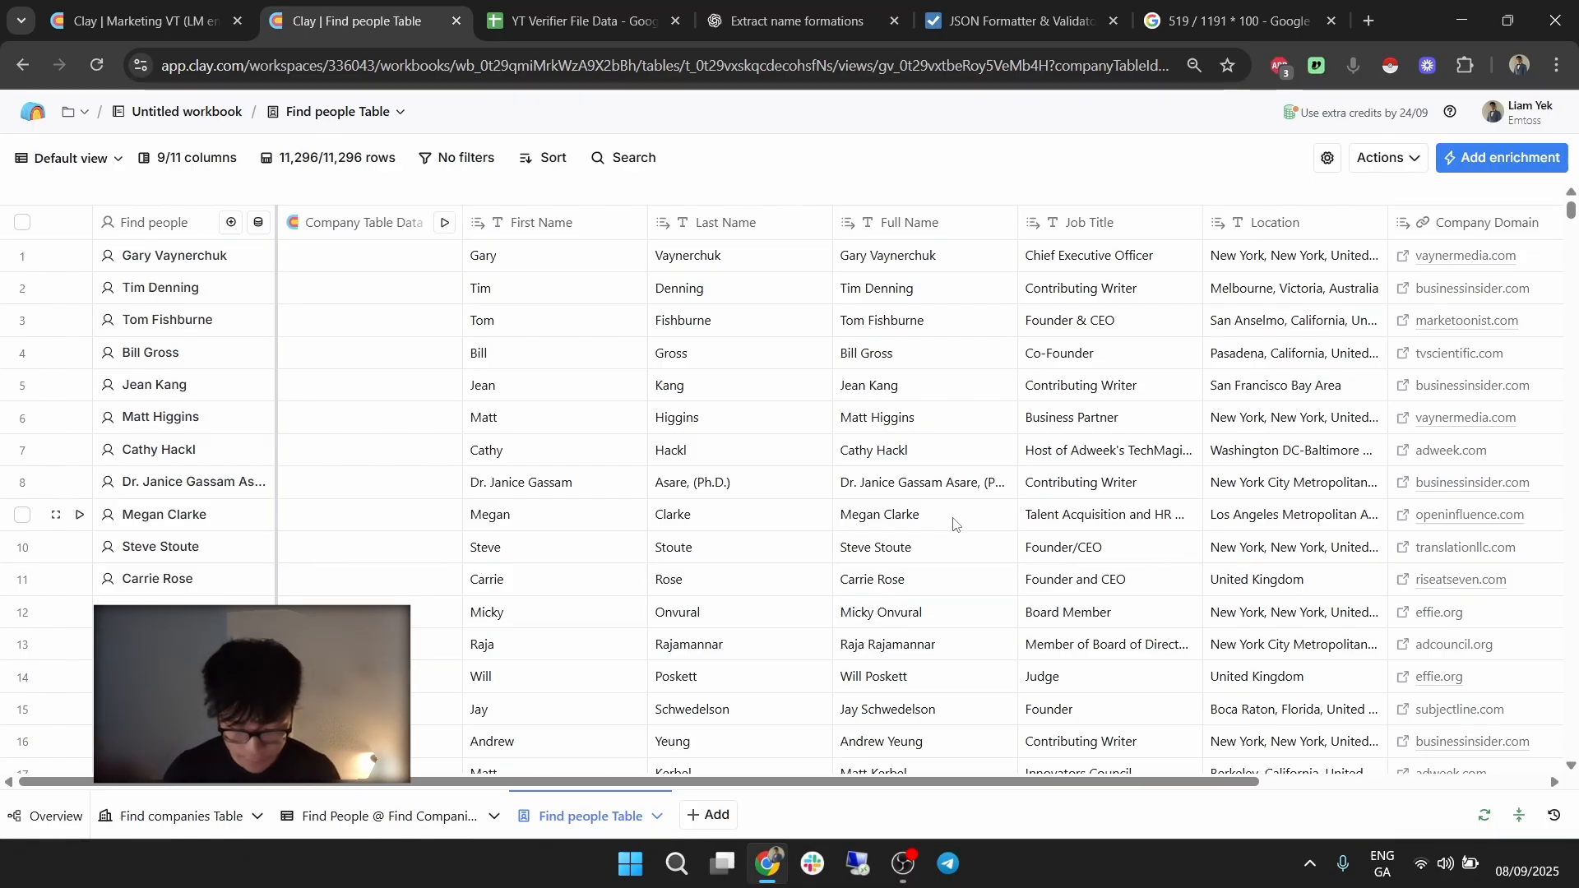
Review the imported people's names, job titles, locations and company domains down to about row 140.
scroll(942, 502, down, 5)
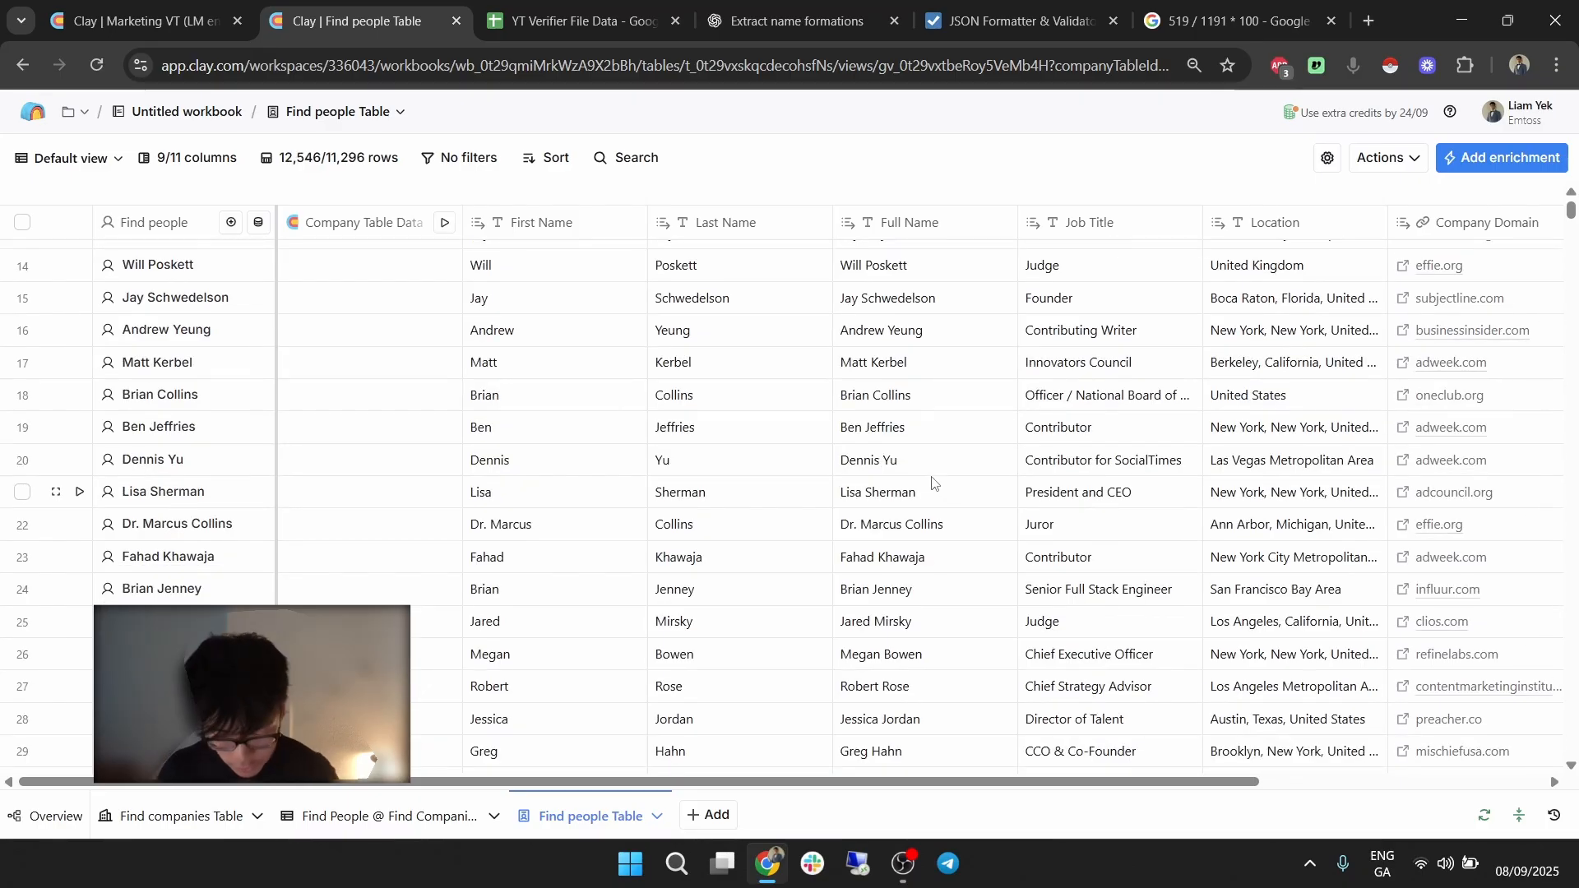
scroll(934, 486, down, 2)
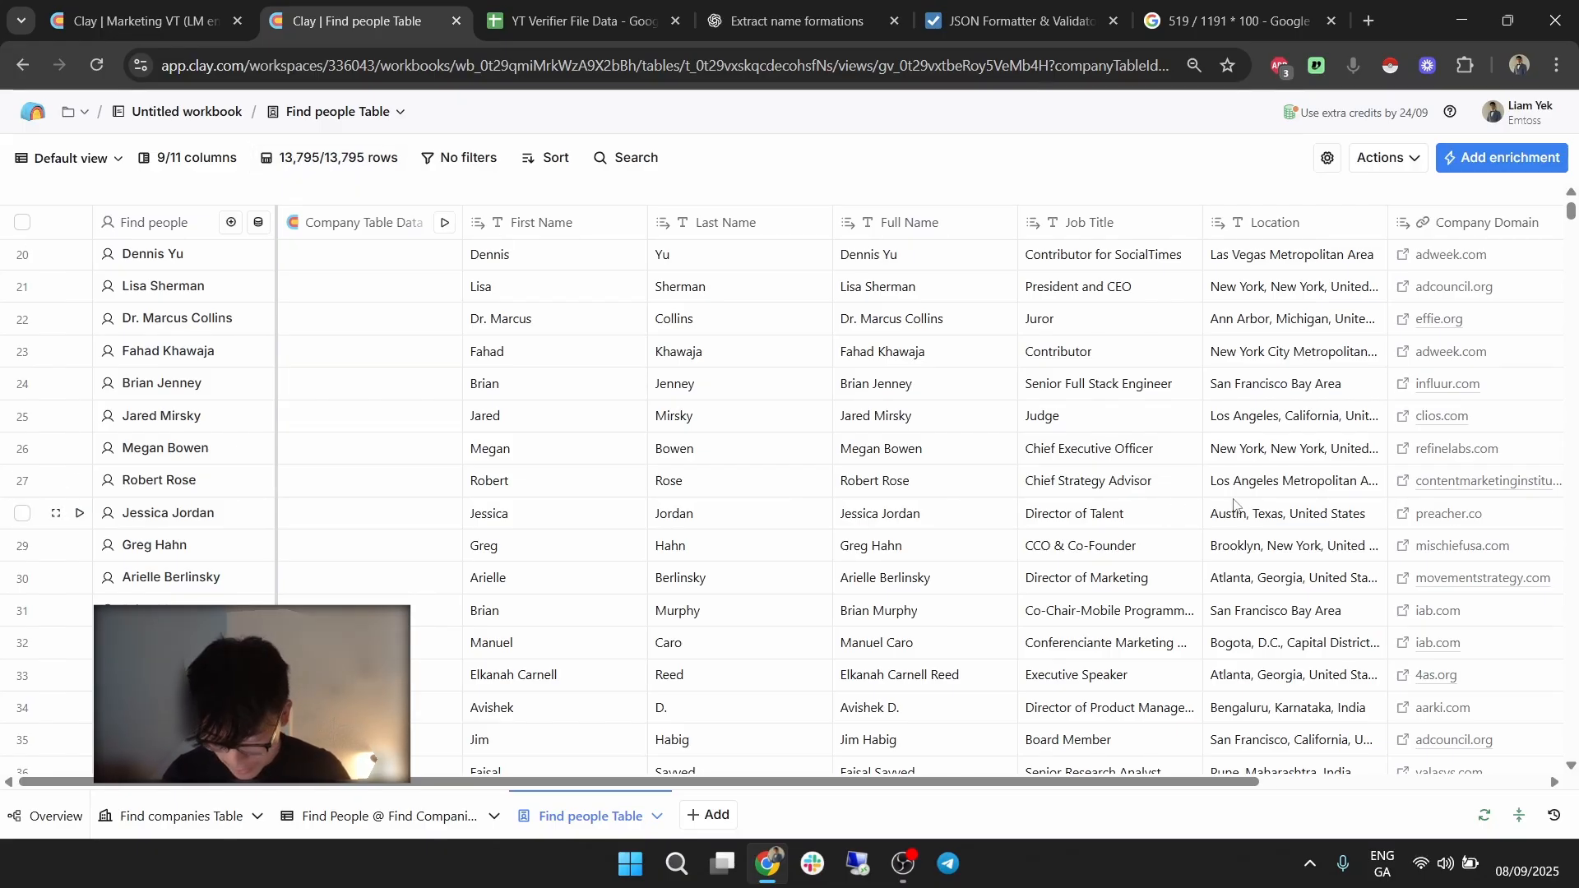
scroll(1344, 505, down, 5)
scroll(1512, 460, down, 12)
scroll(1513, 436, down, 16)
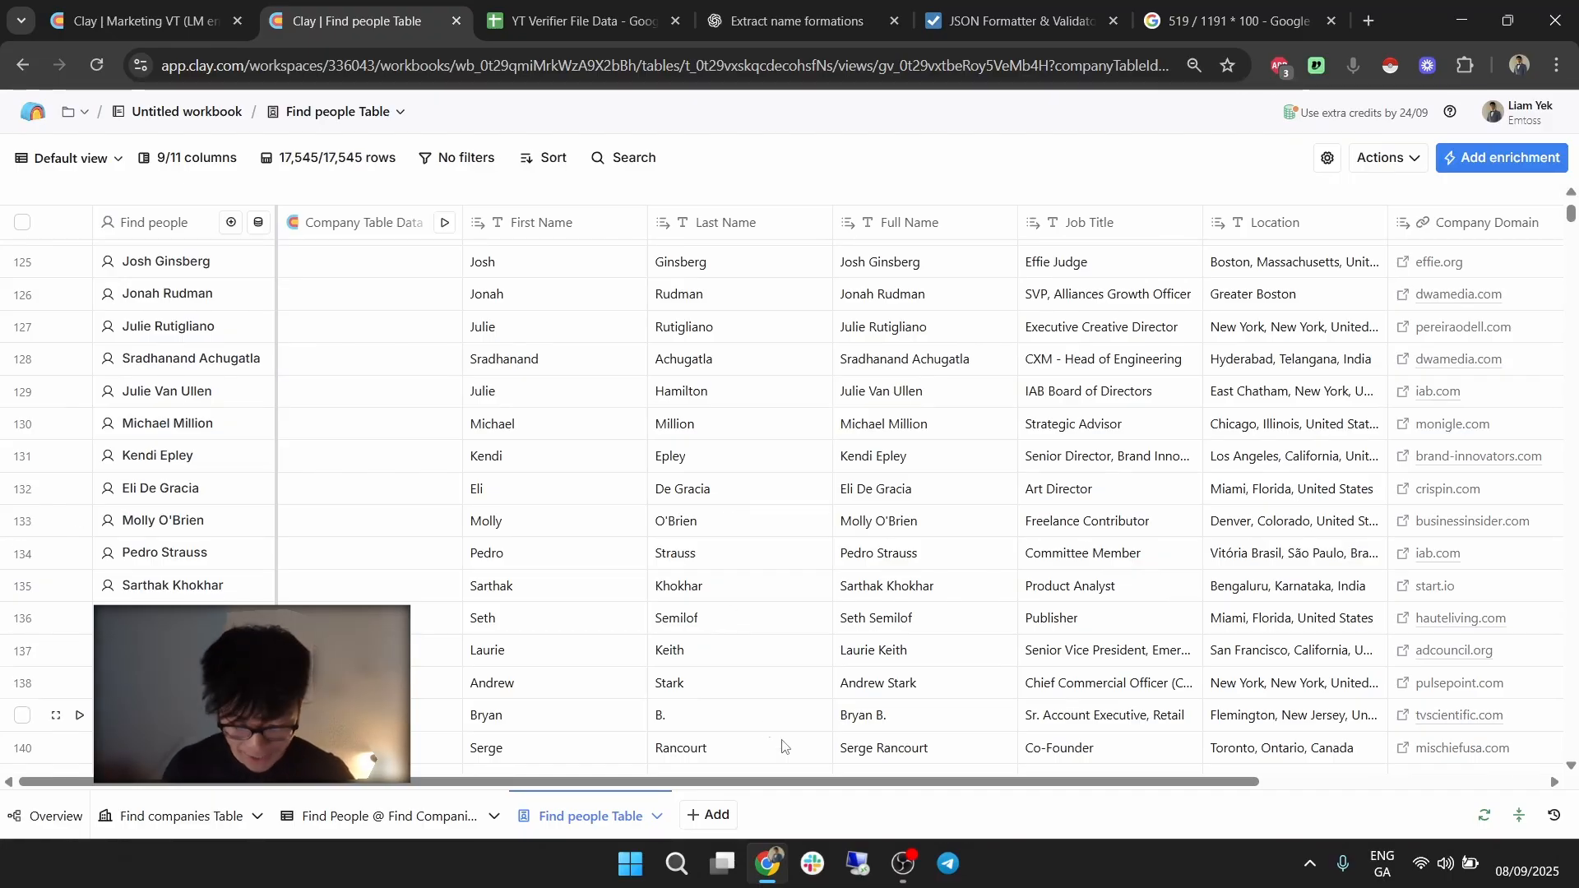
Search the enrichments for "check multiple rows" and add Lookup Multiple Rows in Other Table to the Find people Table.
drag(901, 782, 1258, 812)
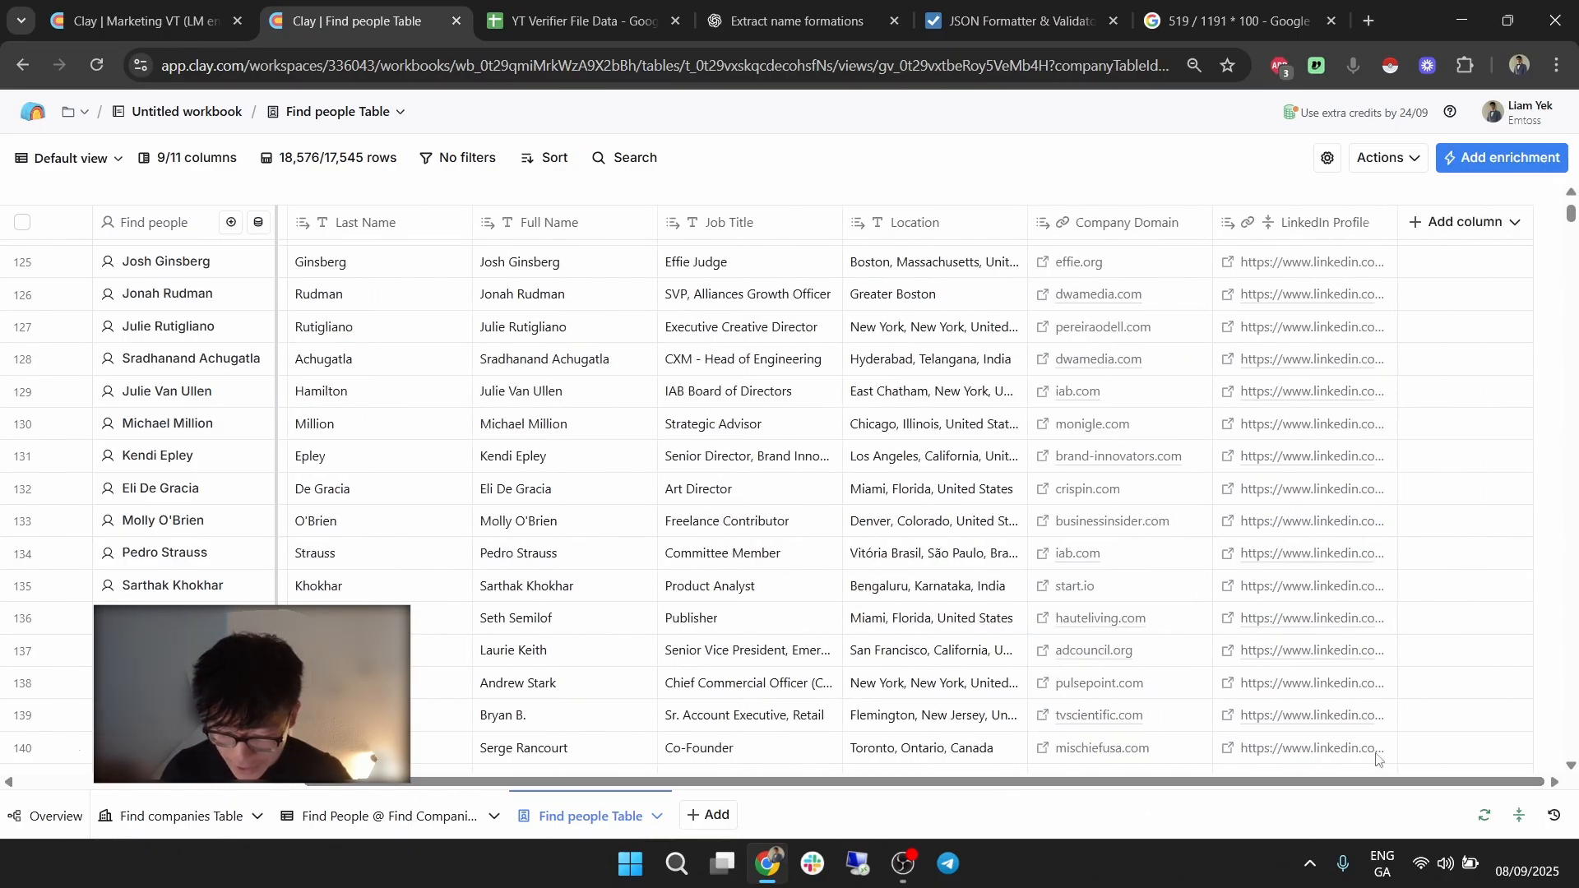
click(1431, 221)
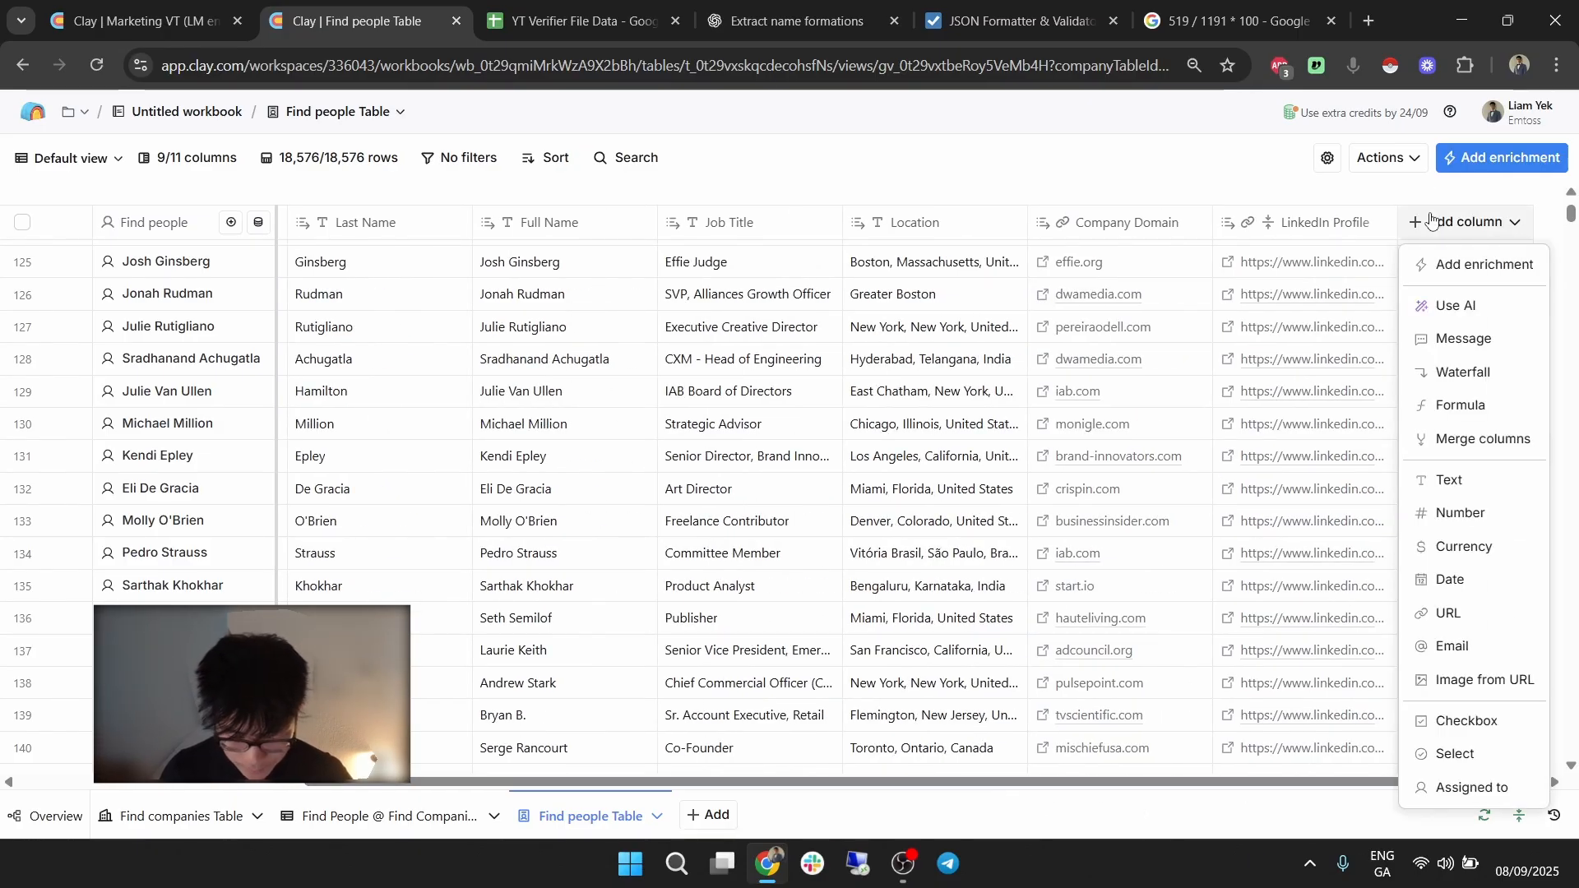
click(1437, 264)
text(che)
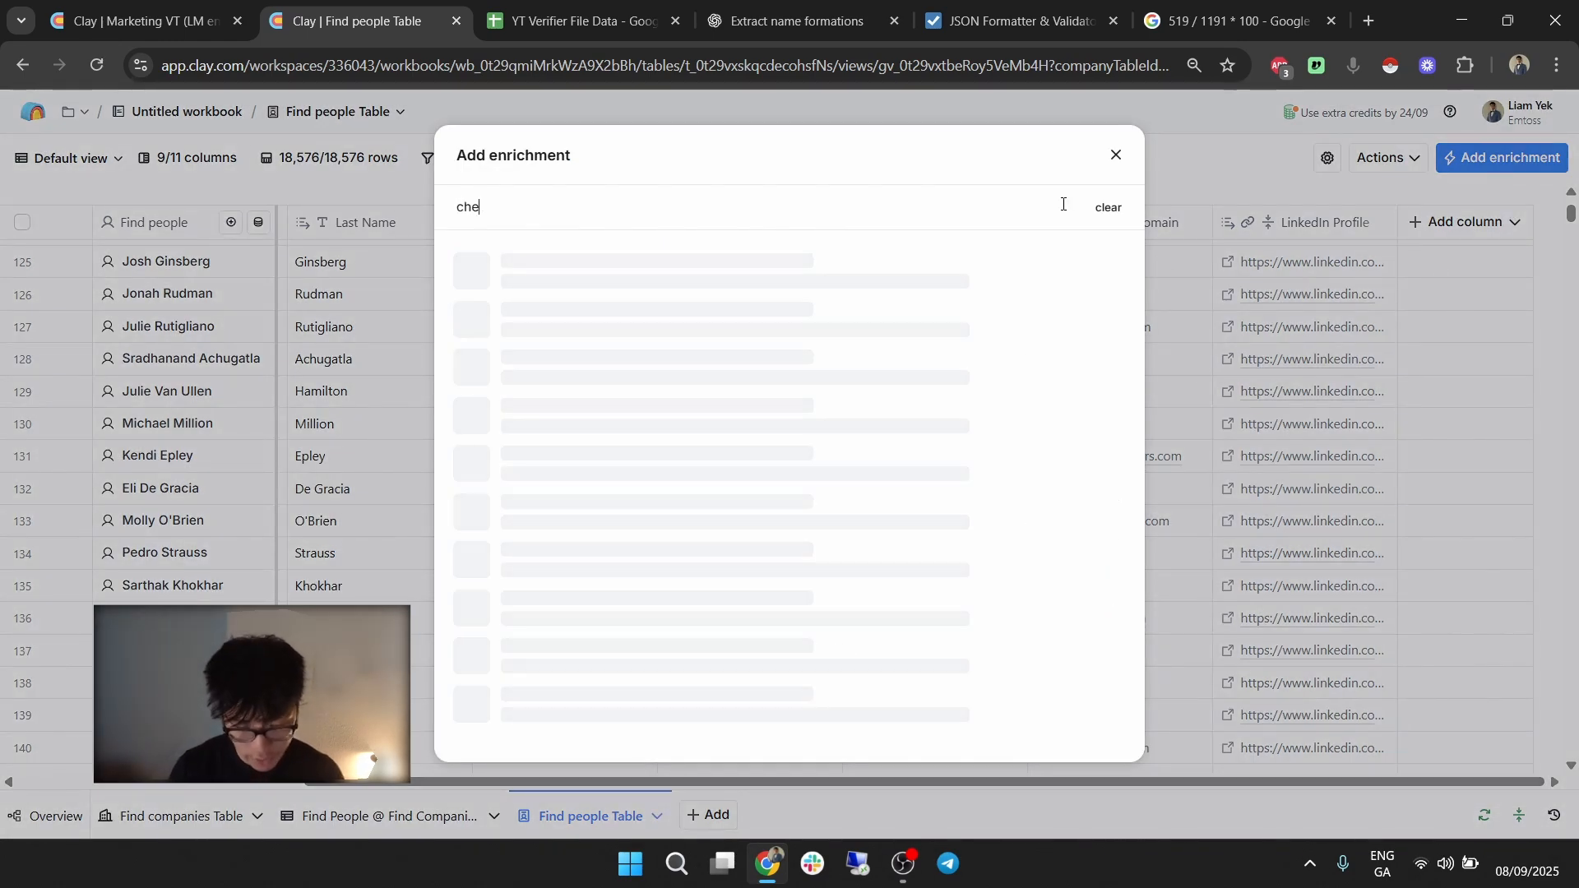
text(ck multi)
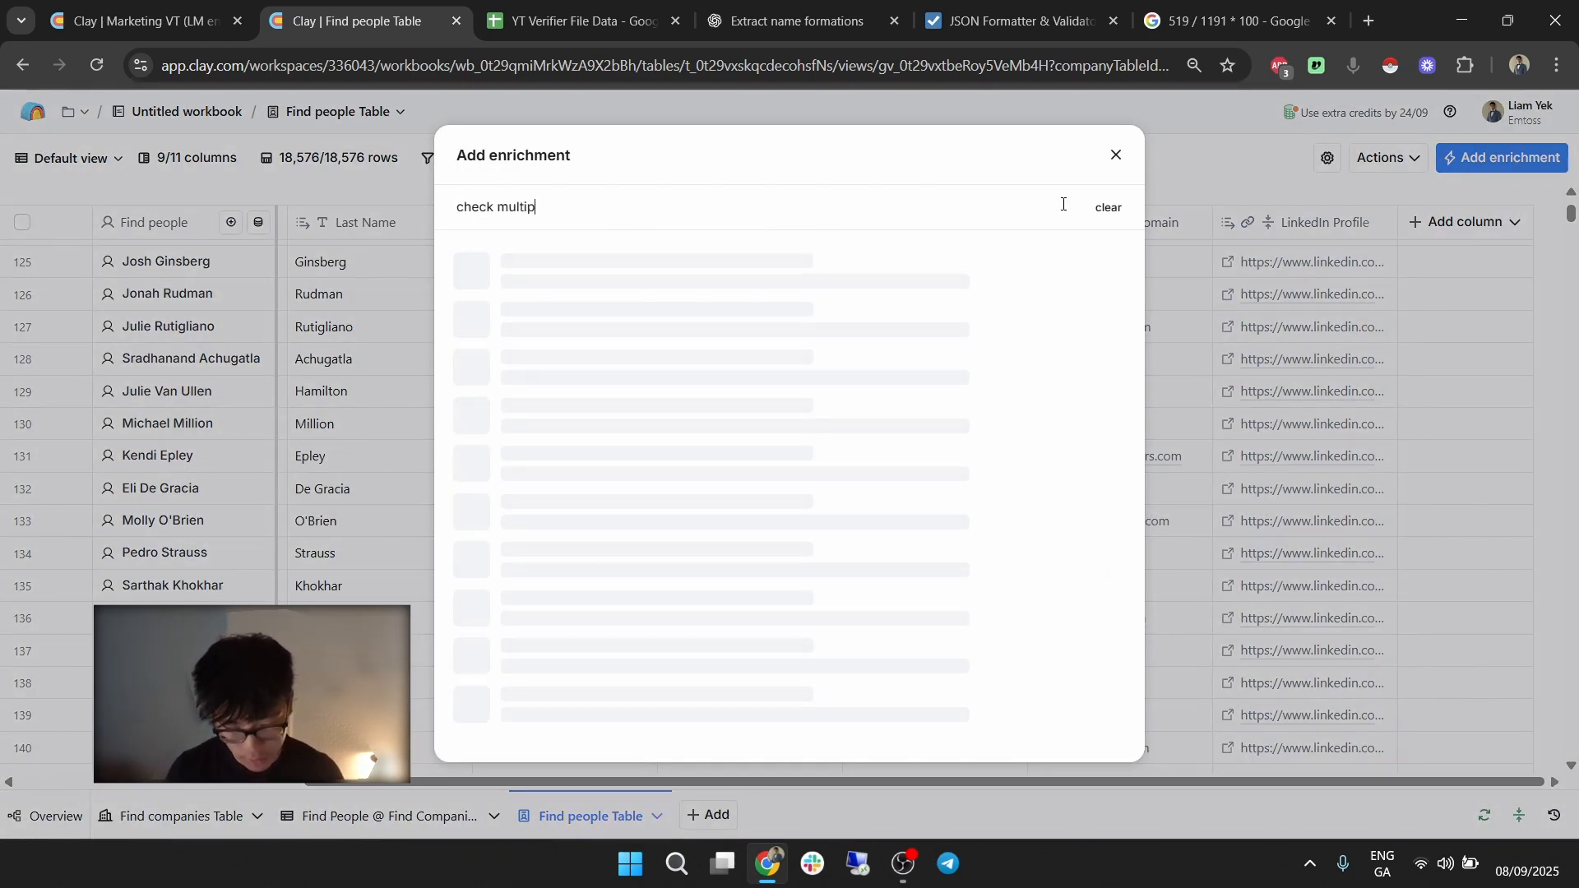
text(p)
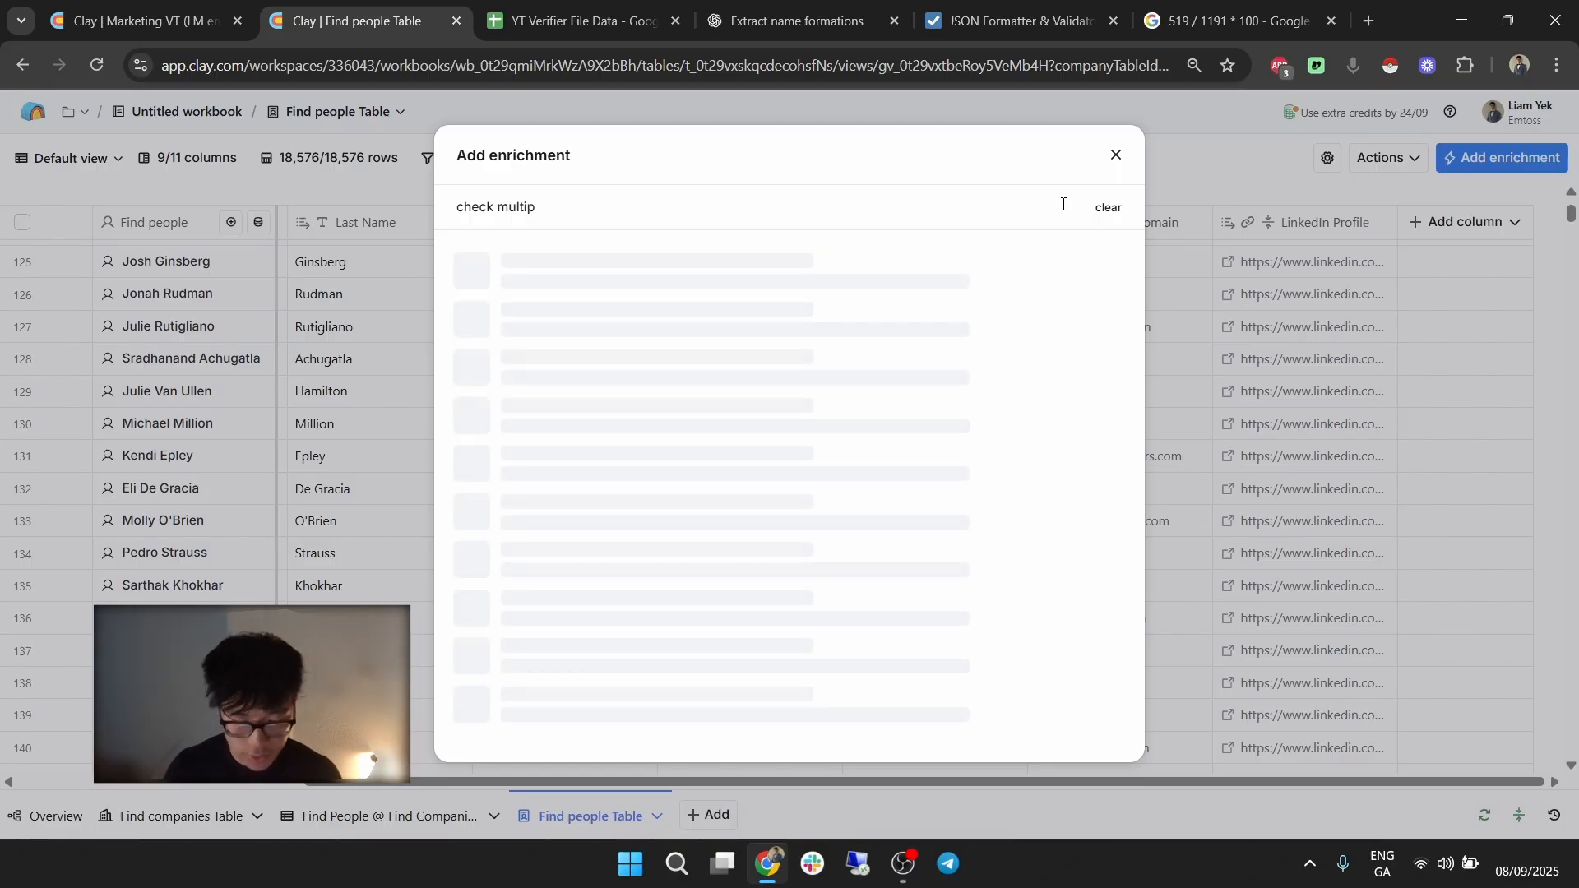
text(le rows)
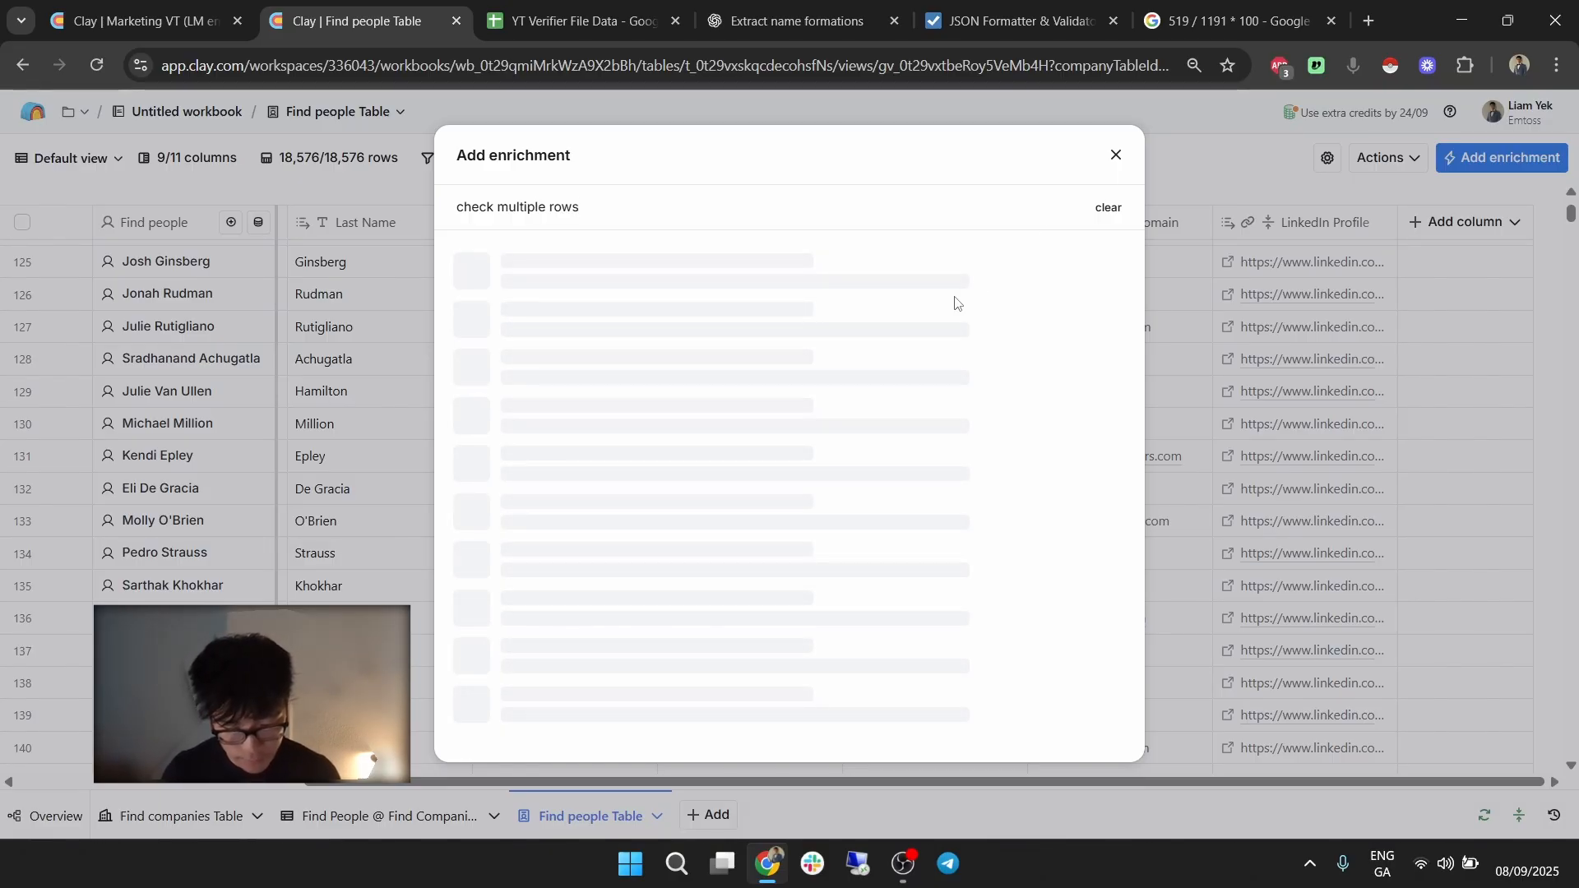
mouse_move(726, 430)
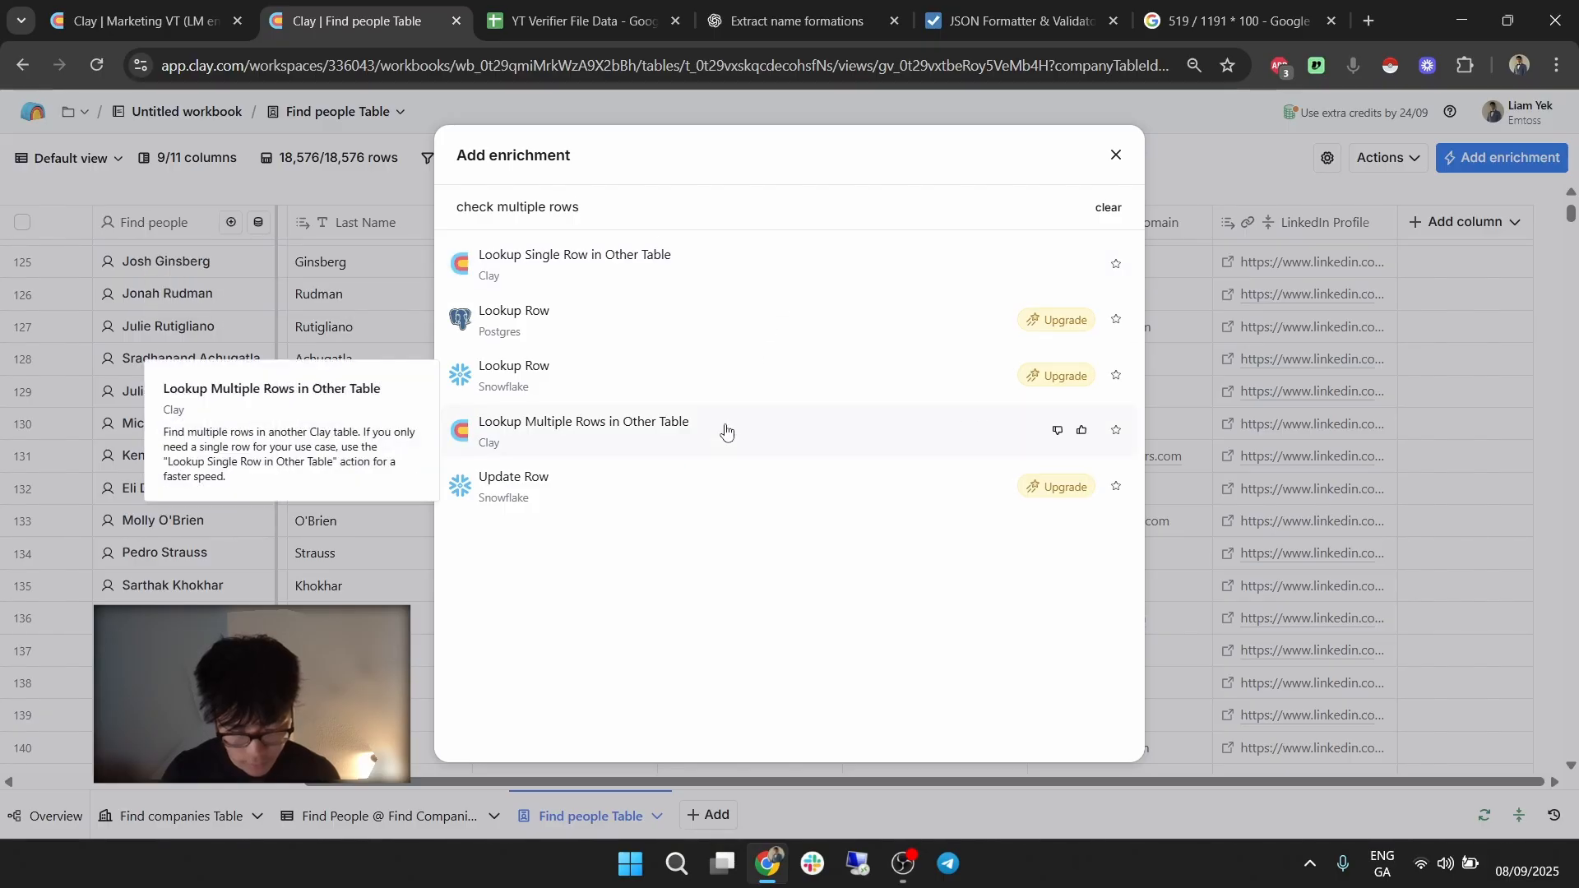
click(726, 430)
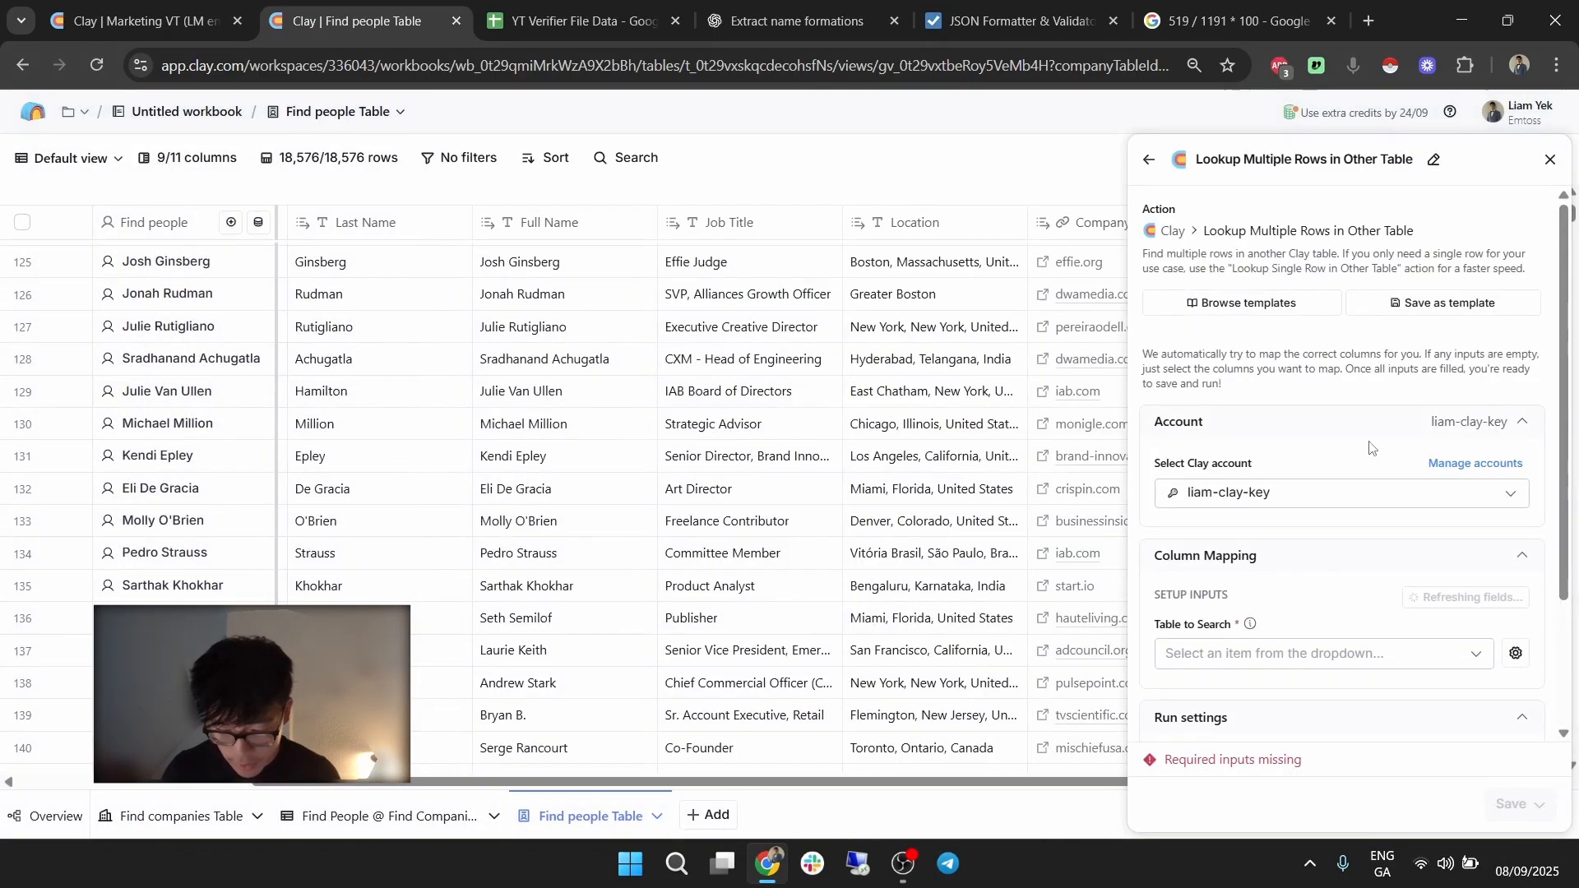
Set the lookup to search the Find People @ Find Companies table with Full Name as the target column.
scroll(869, 356, right, 2)
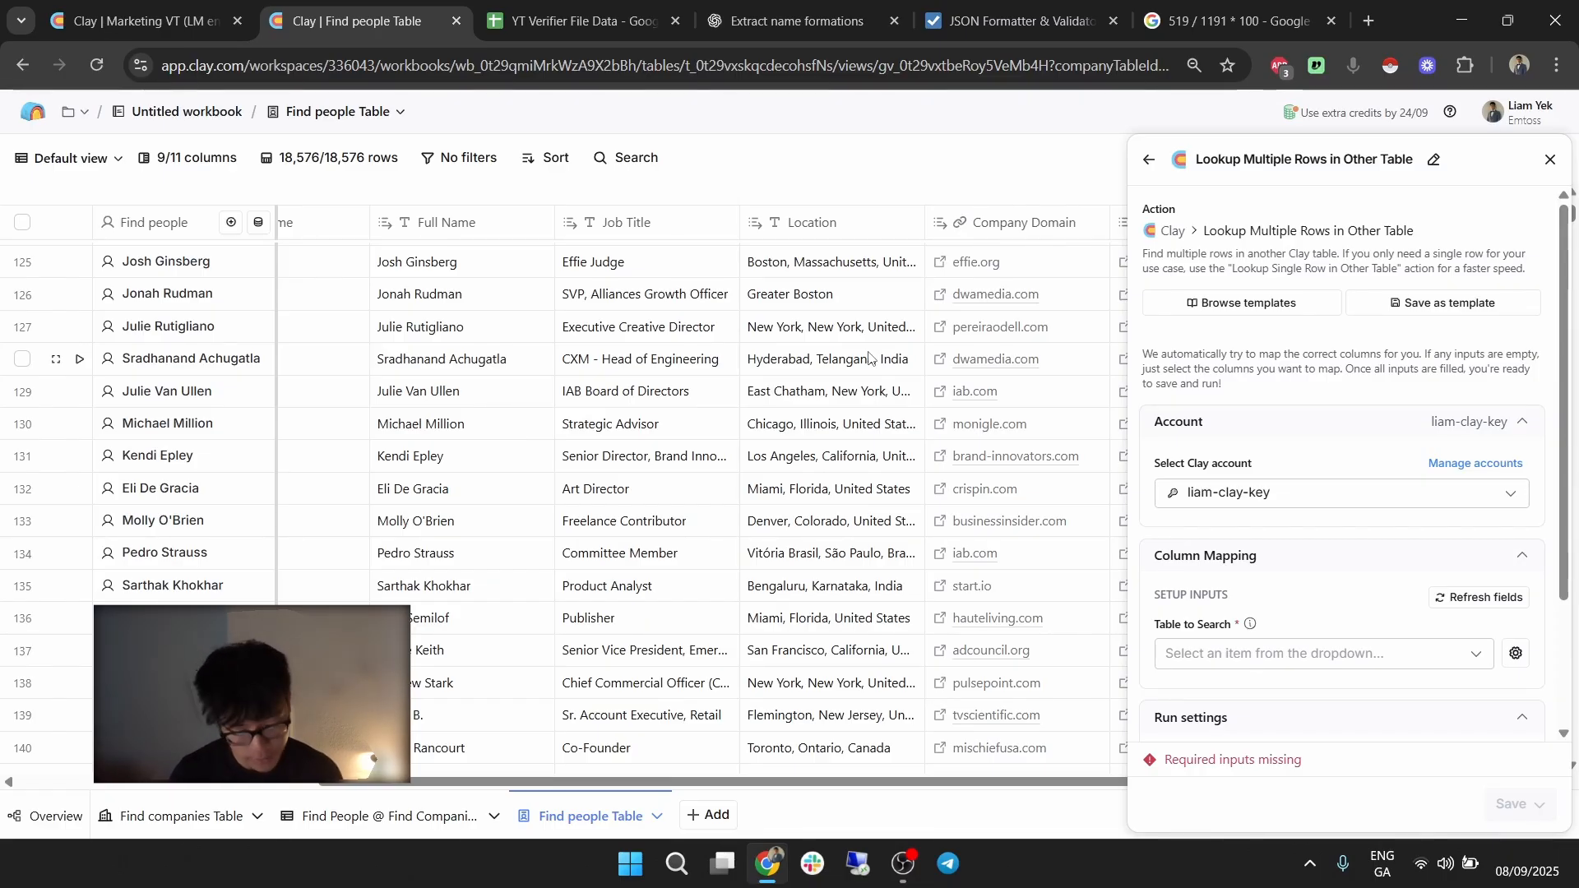
scroll(1359, 489, down, 2)
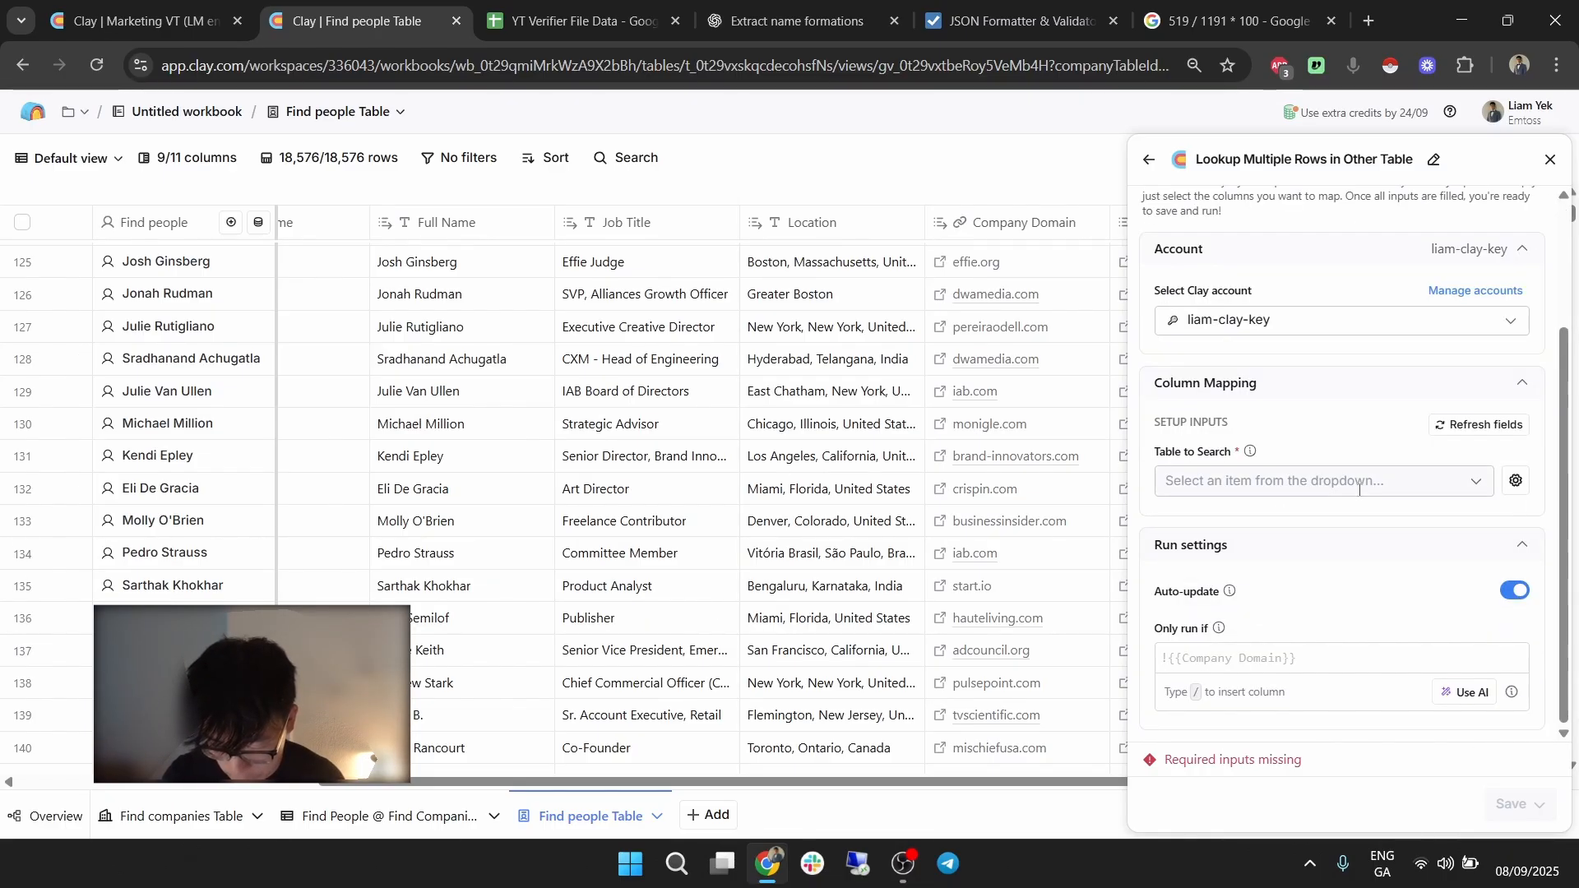
click(1358, 490)
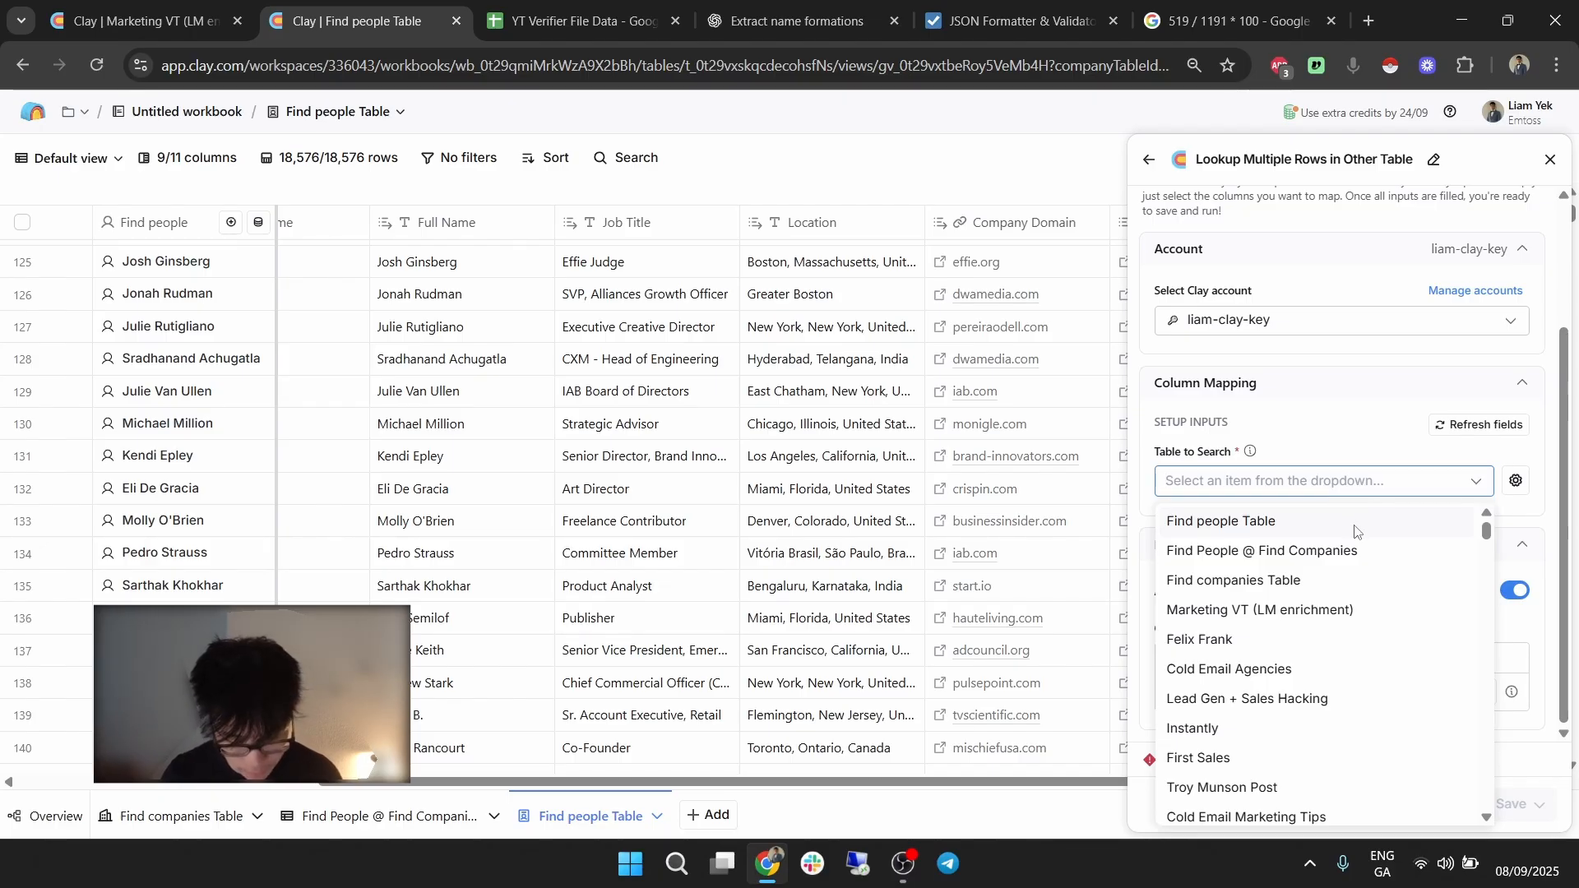
click(1357, 560)
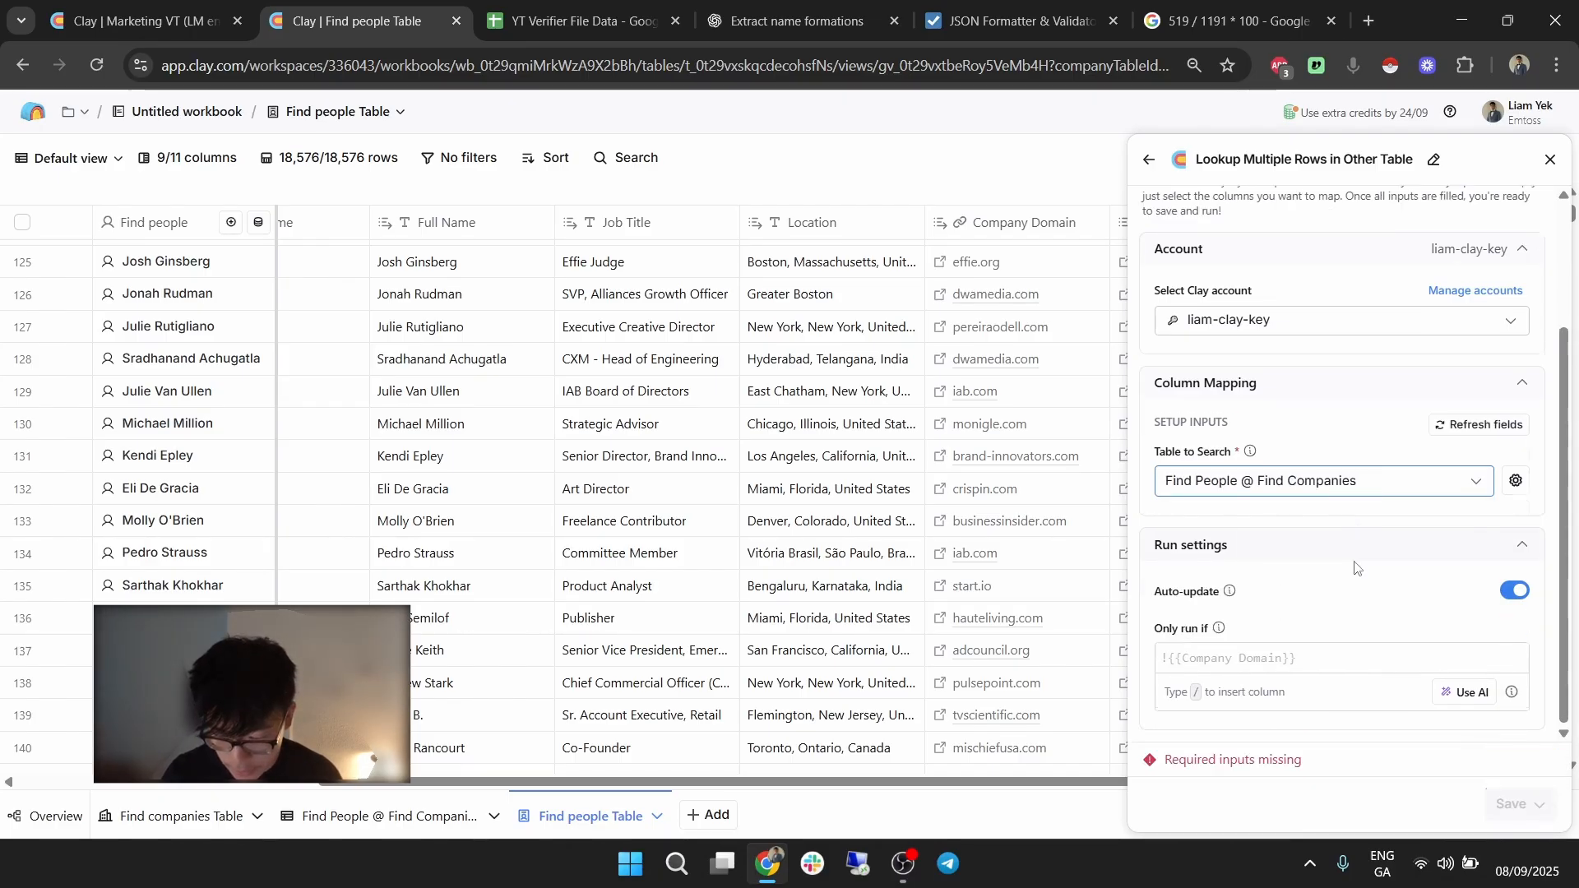
click(1281, 549)
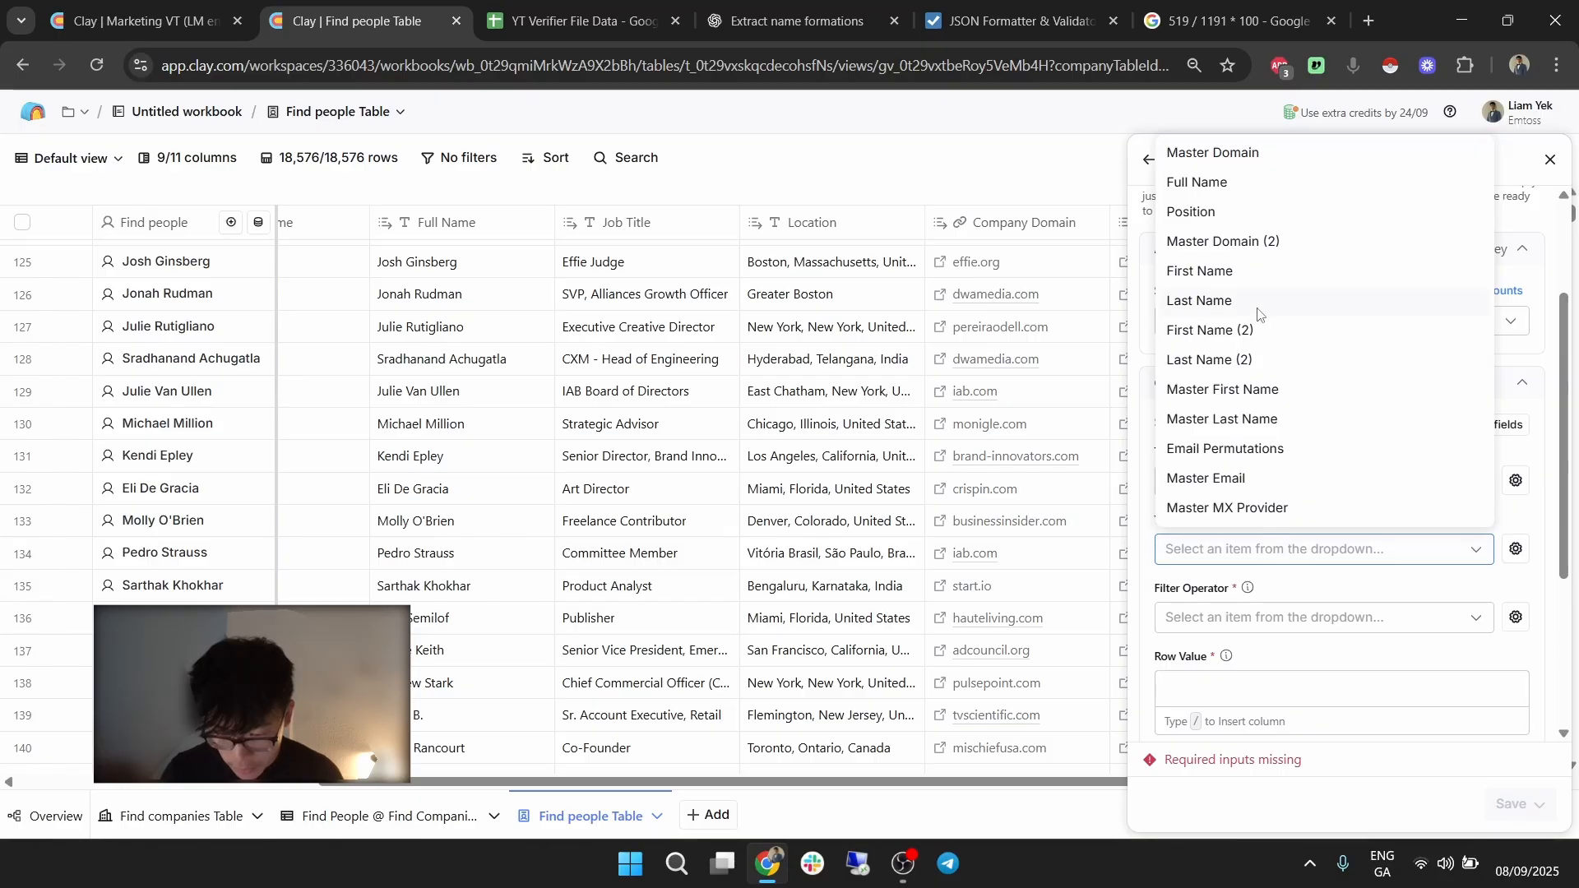
click(1246, 185)
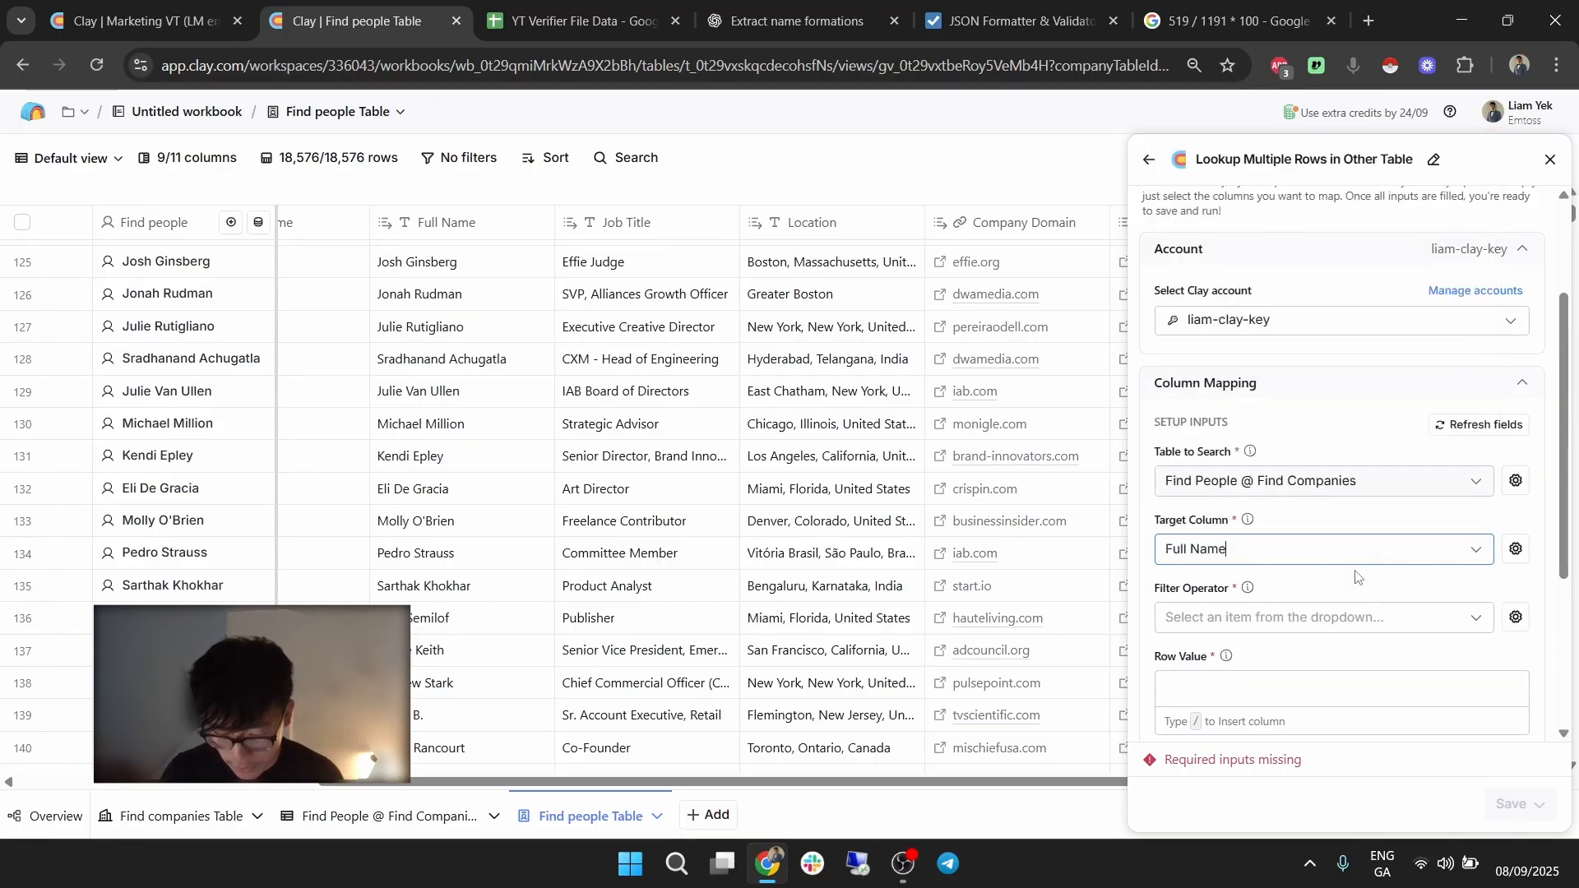
Set the lookup's filter operator to Equals and its row value to the Full Name column.
click(1327, 619)
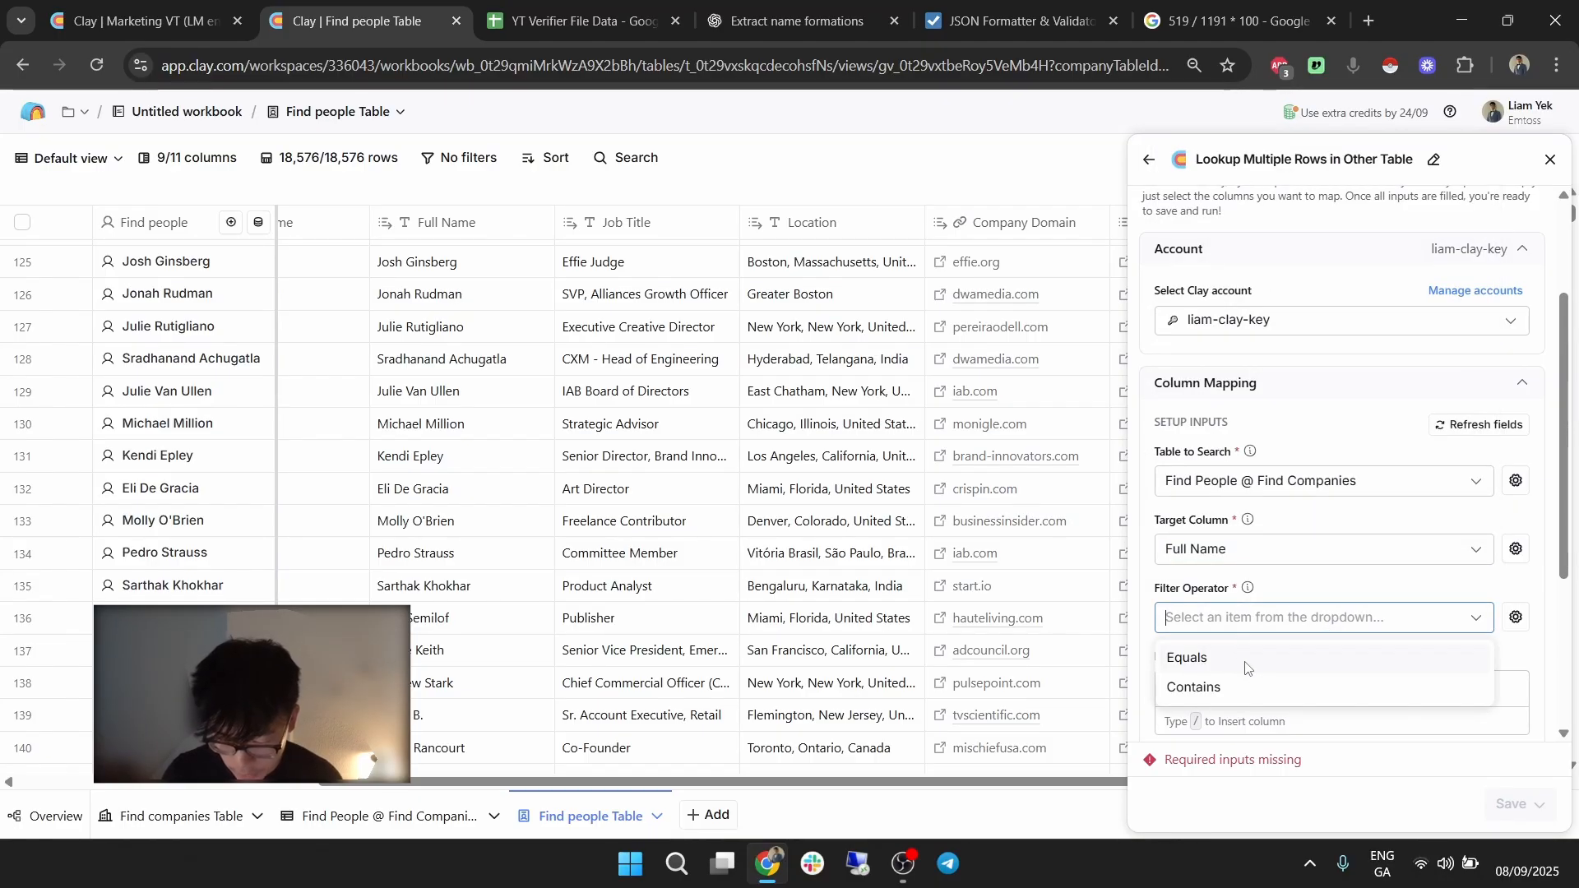
click(1251, 653)
click(1246, 682)
text(/)
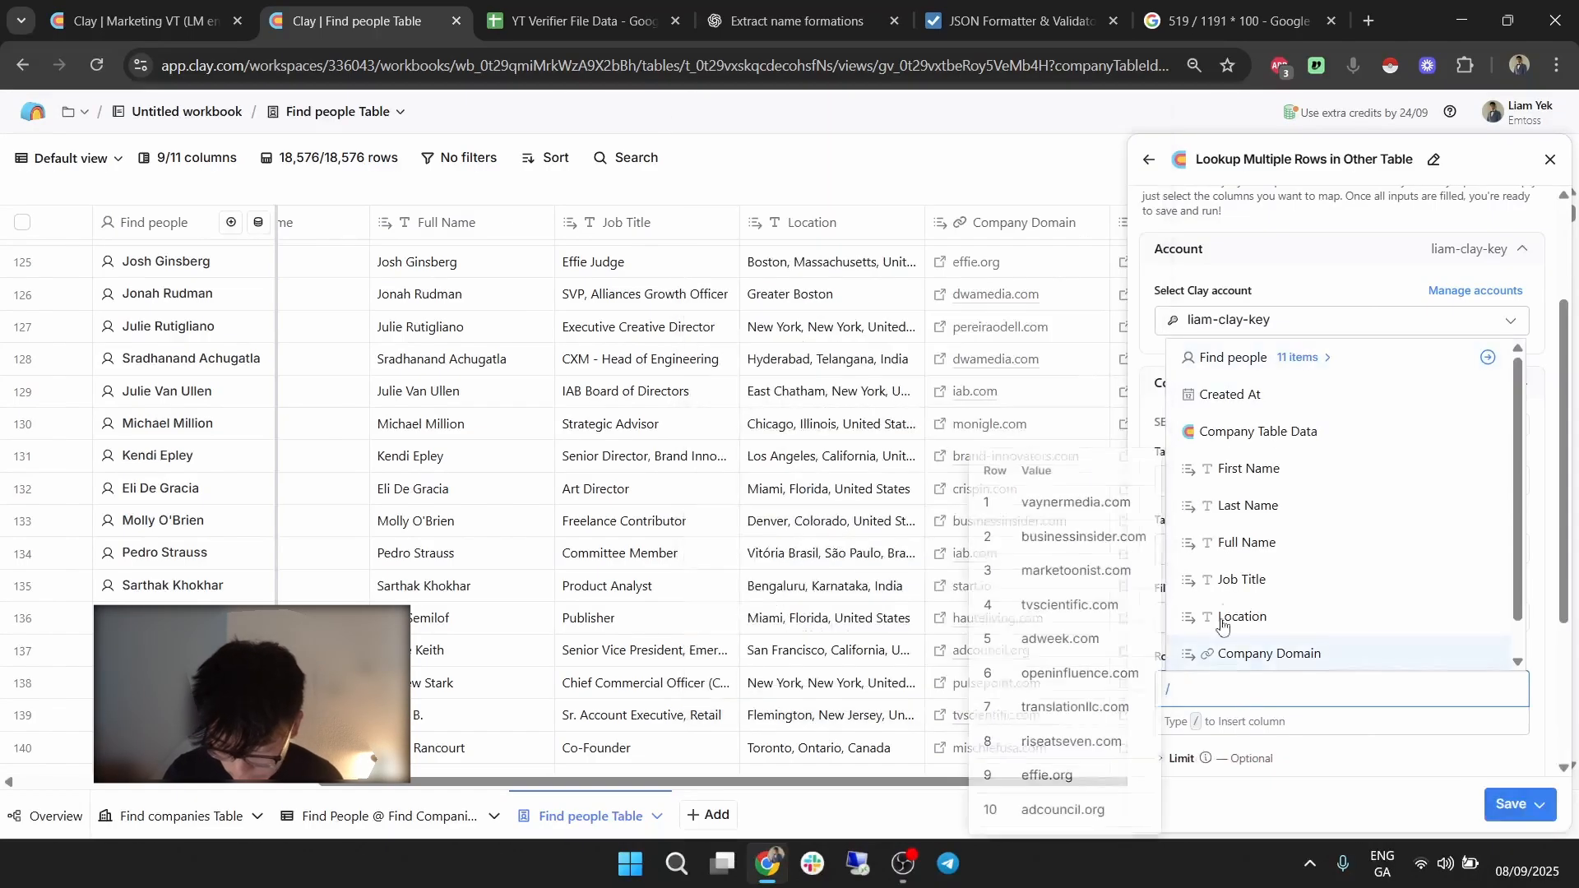
click(1244, 540)
Save the lookup, run it on all 18.5K rows in the view, and check the first rows processed.
scroll(1403, 641, down, 3)
click(1542, 805)
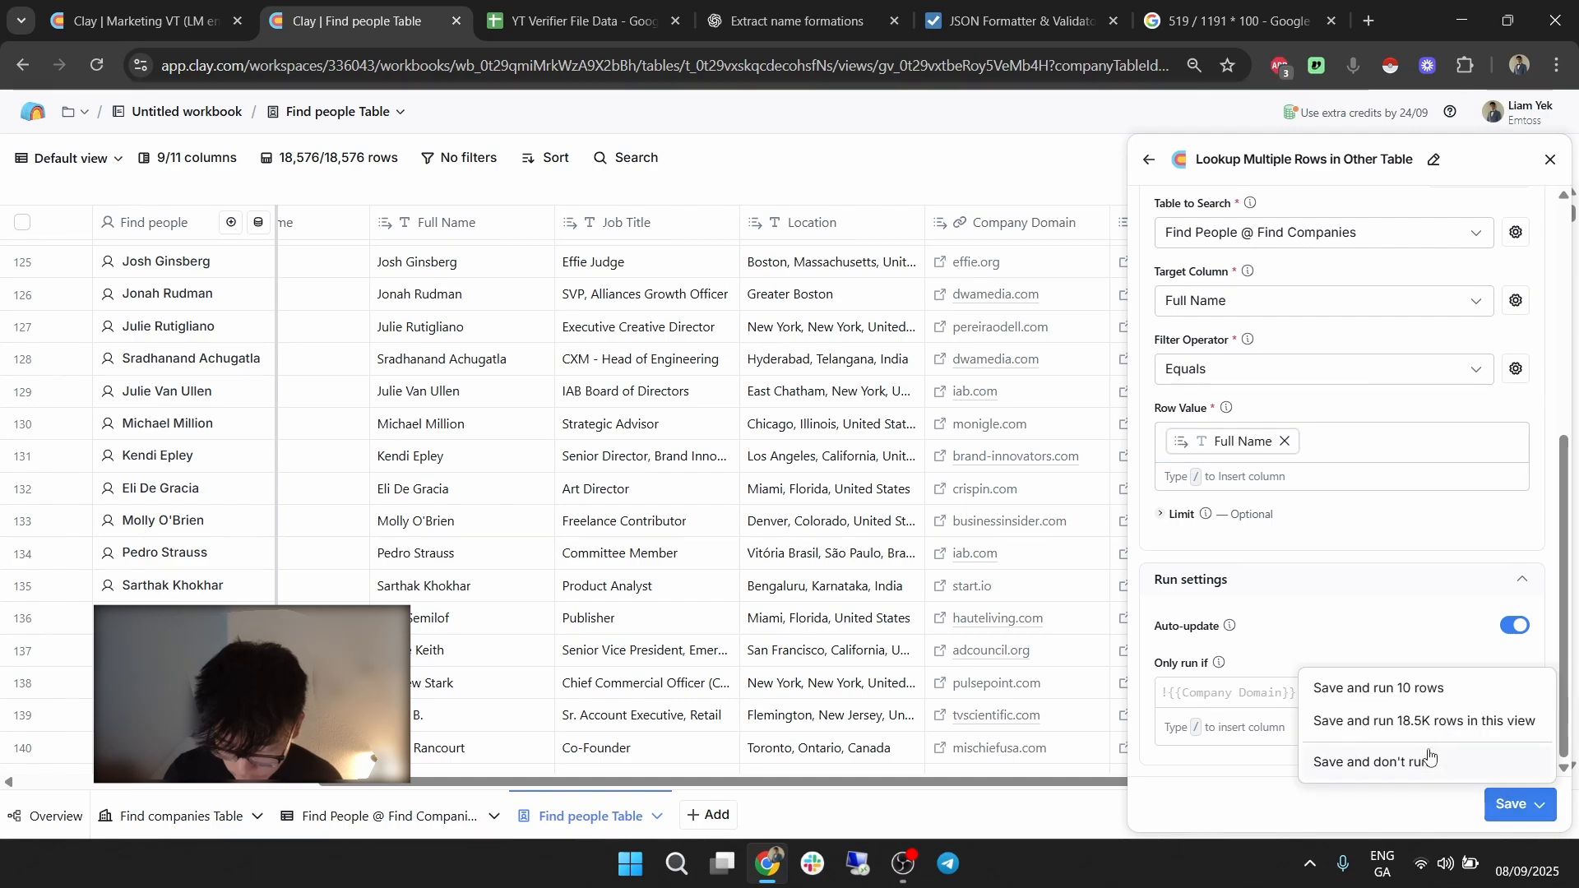
click(1423, 722)
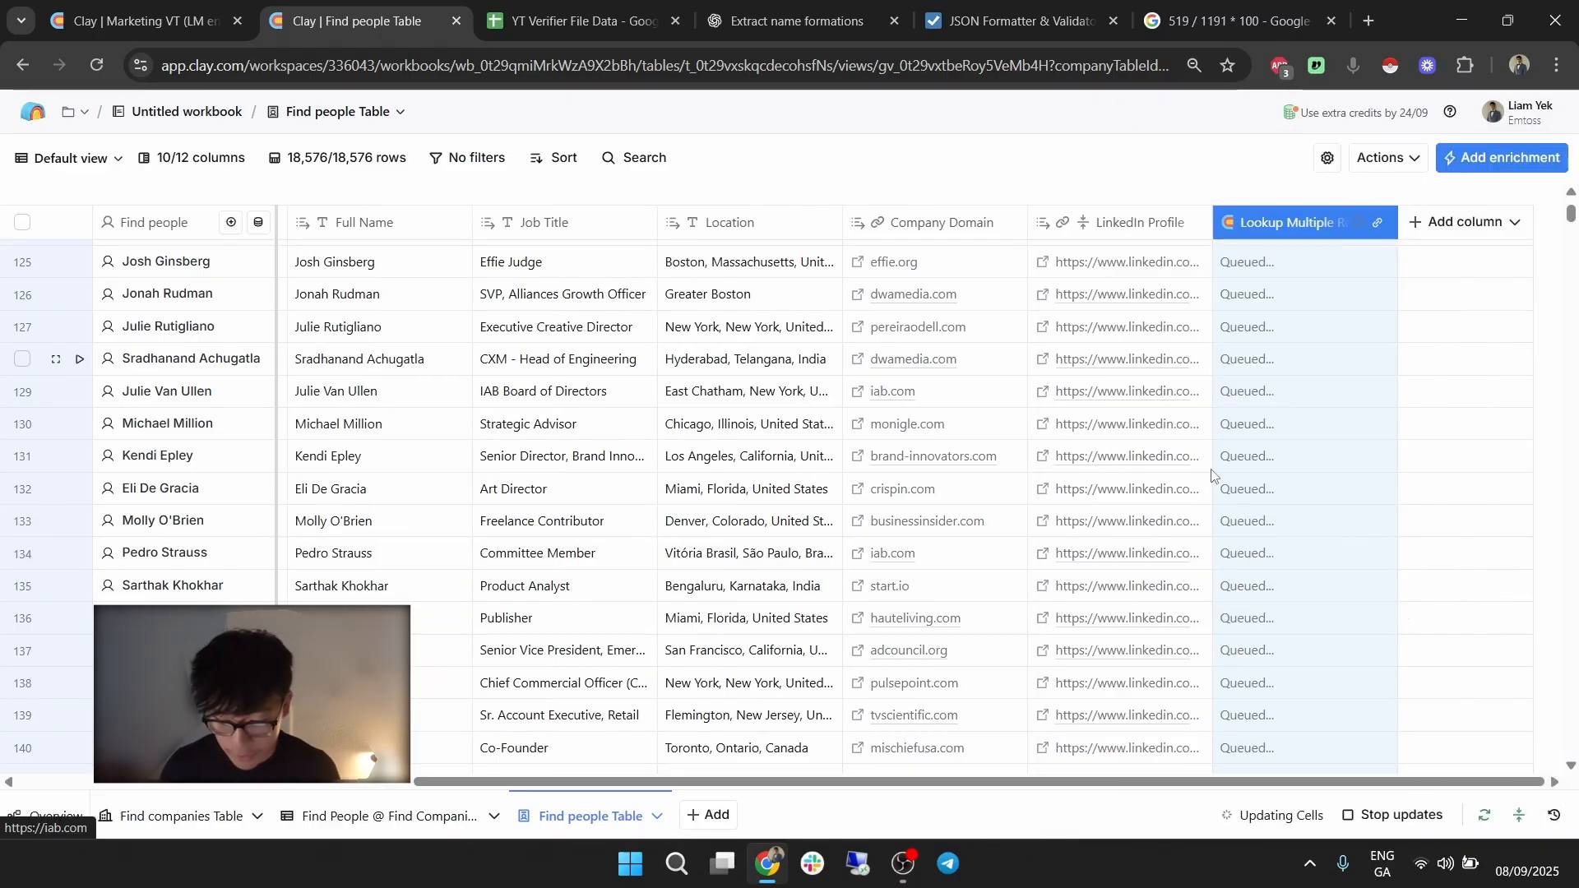
scroll(1450, 502, up, 10)
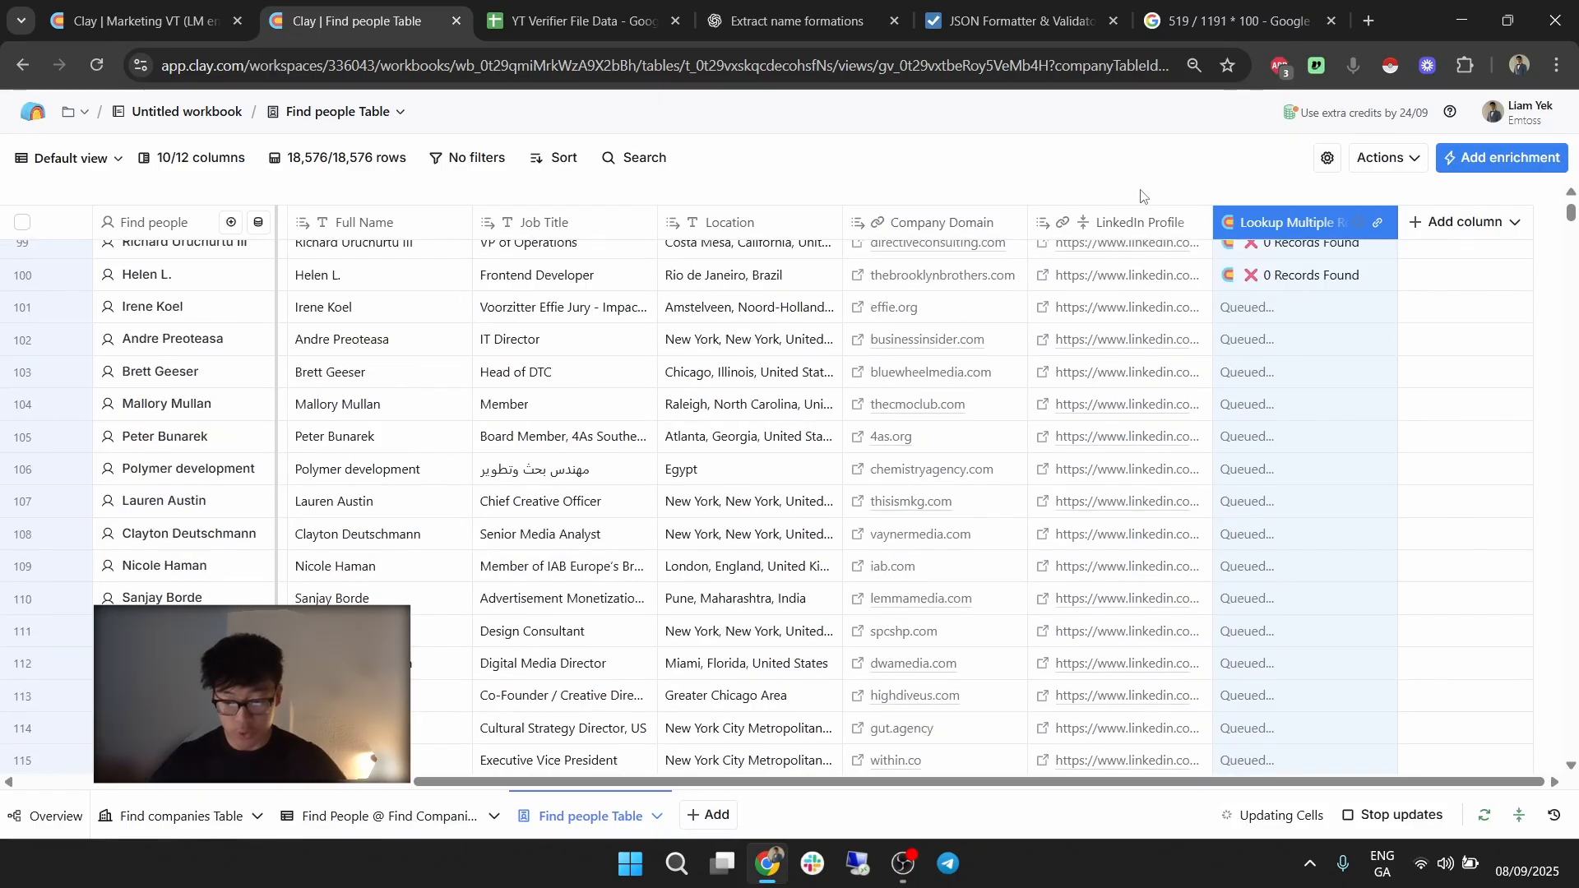
Check the lookup results and the queued rows in the Find people Table around rows 80 to 137.
scroll(1058, 189, up, 7)
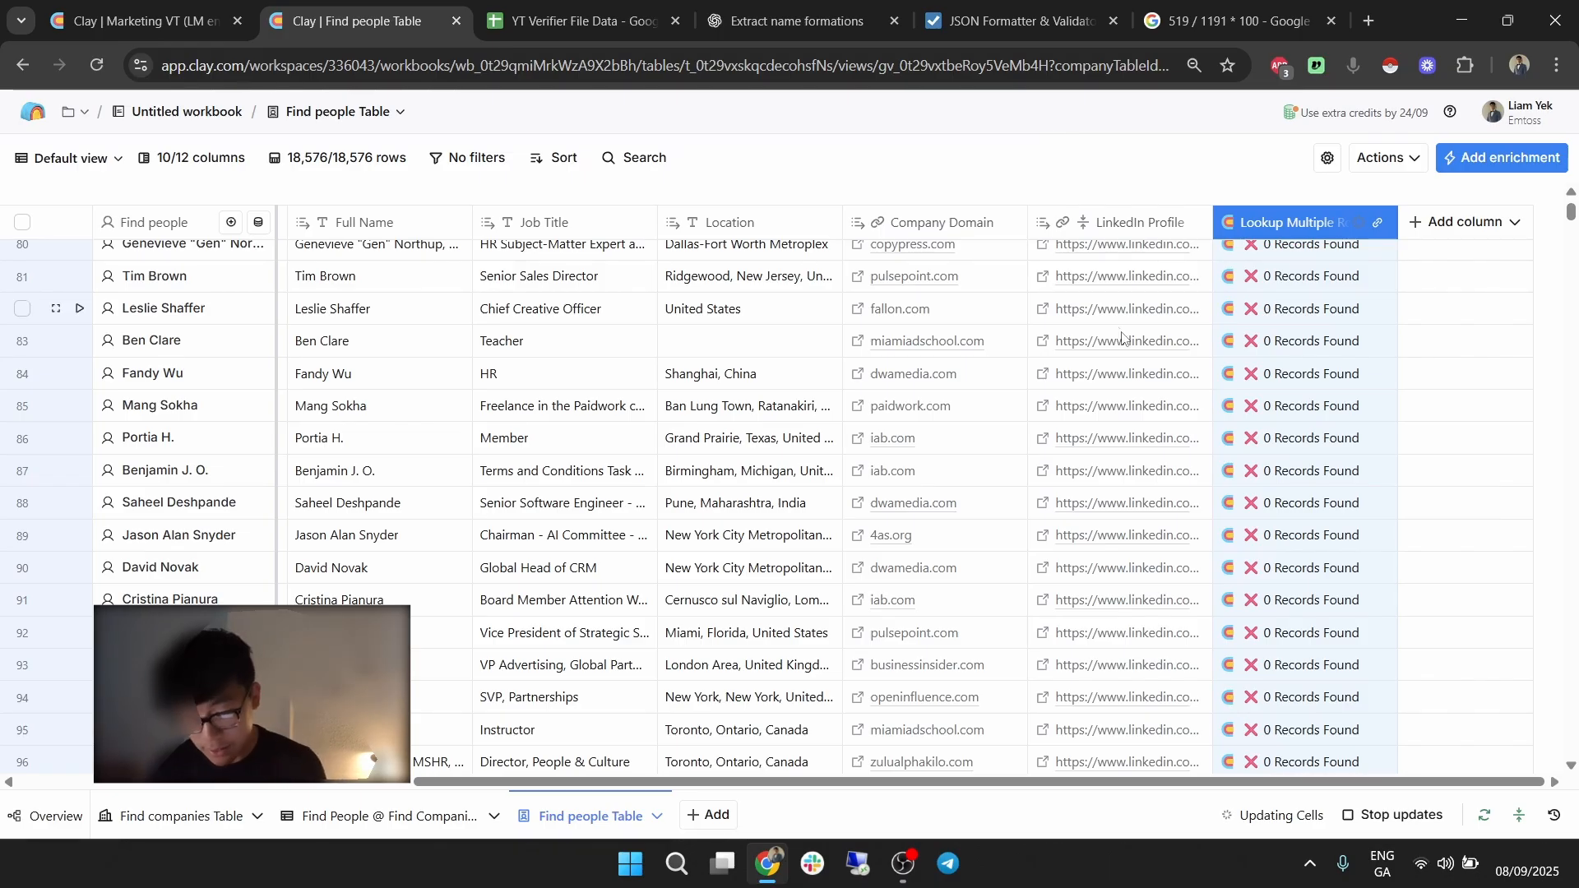
scroll(1160, 403, down, 9)
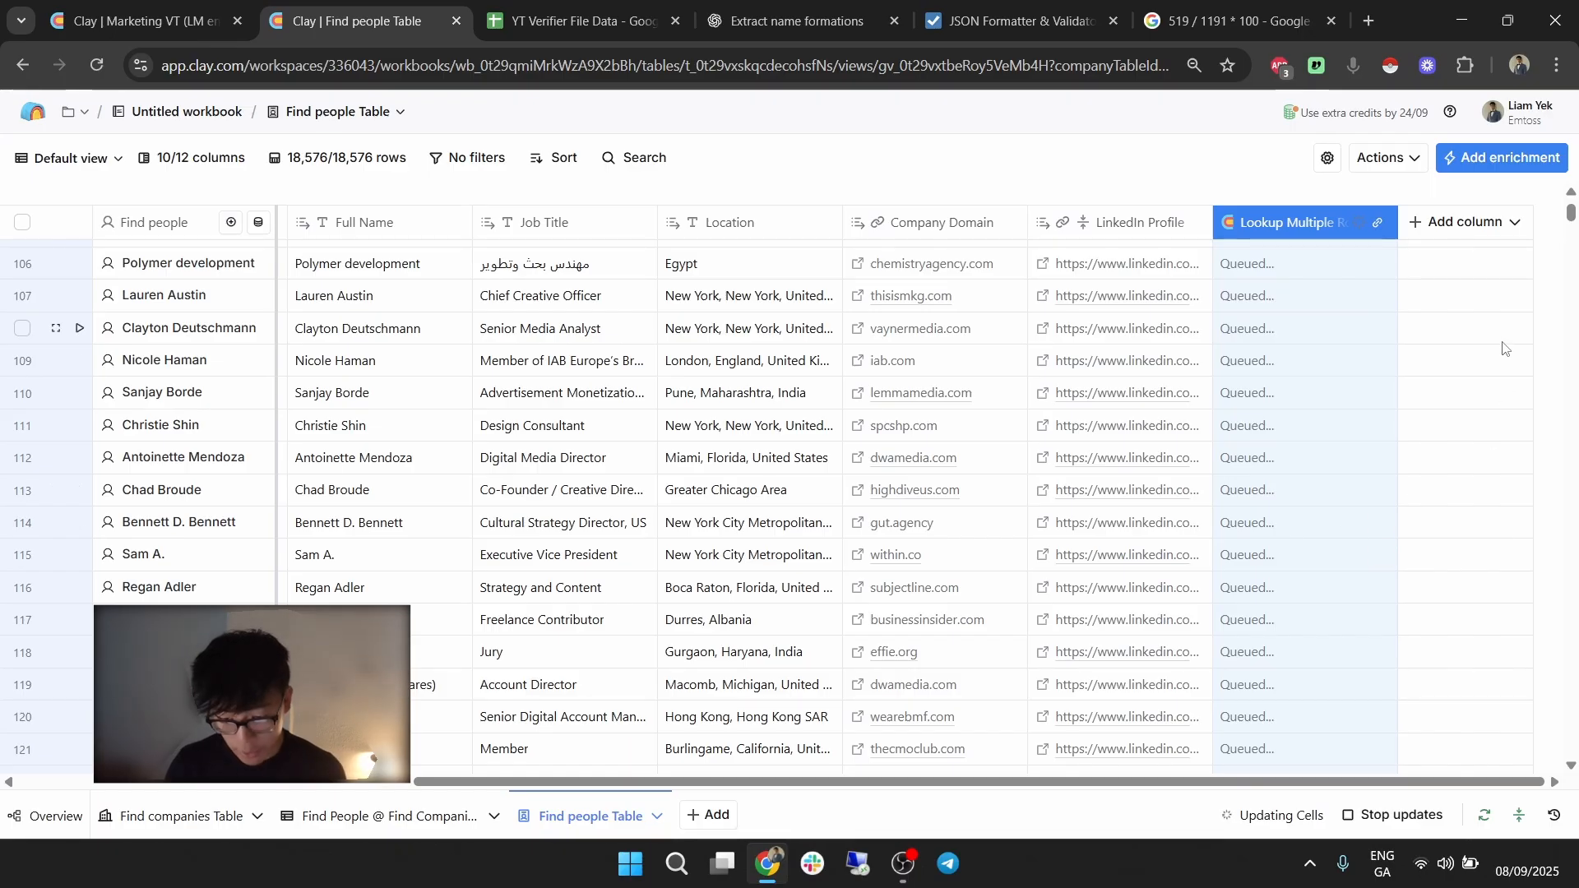
scroll(1439, 398, up, 4)
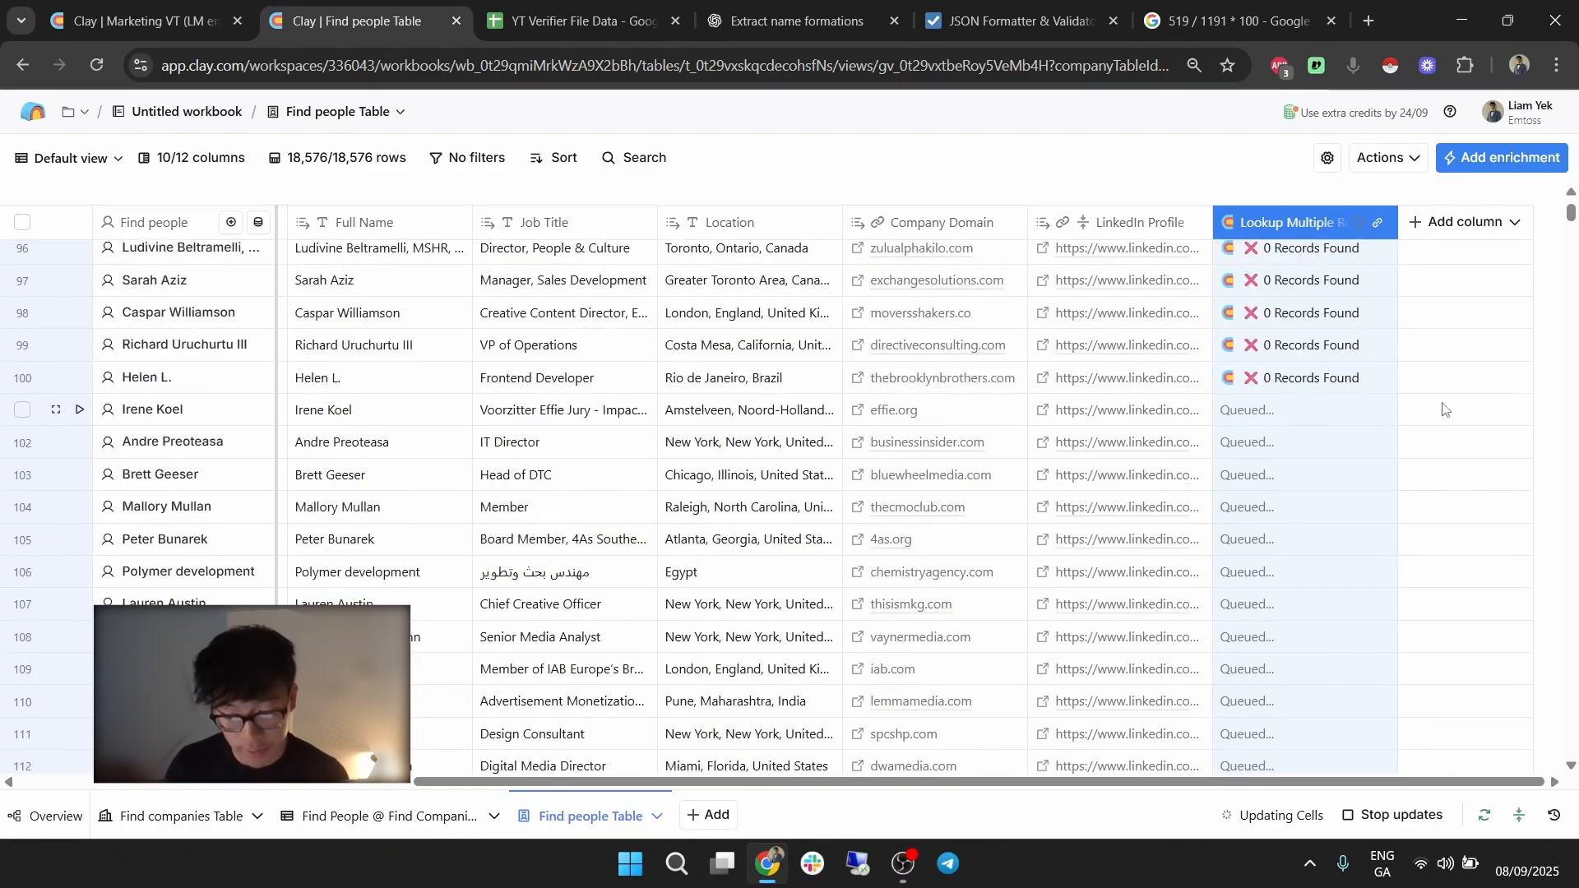
scroll(1441, 416, up, 5)
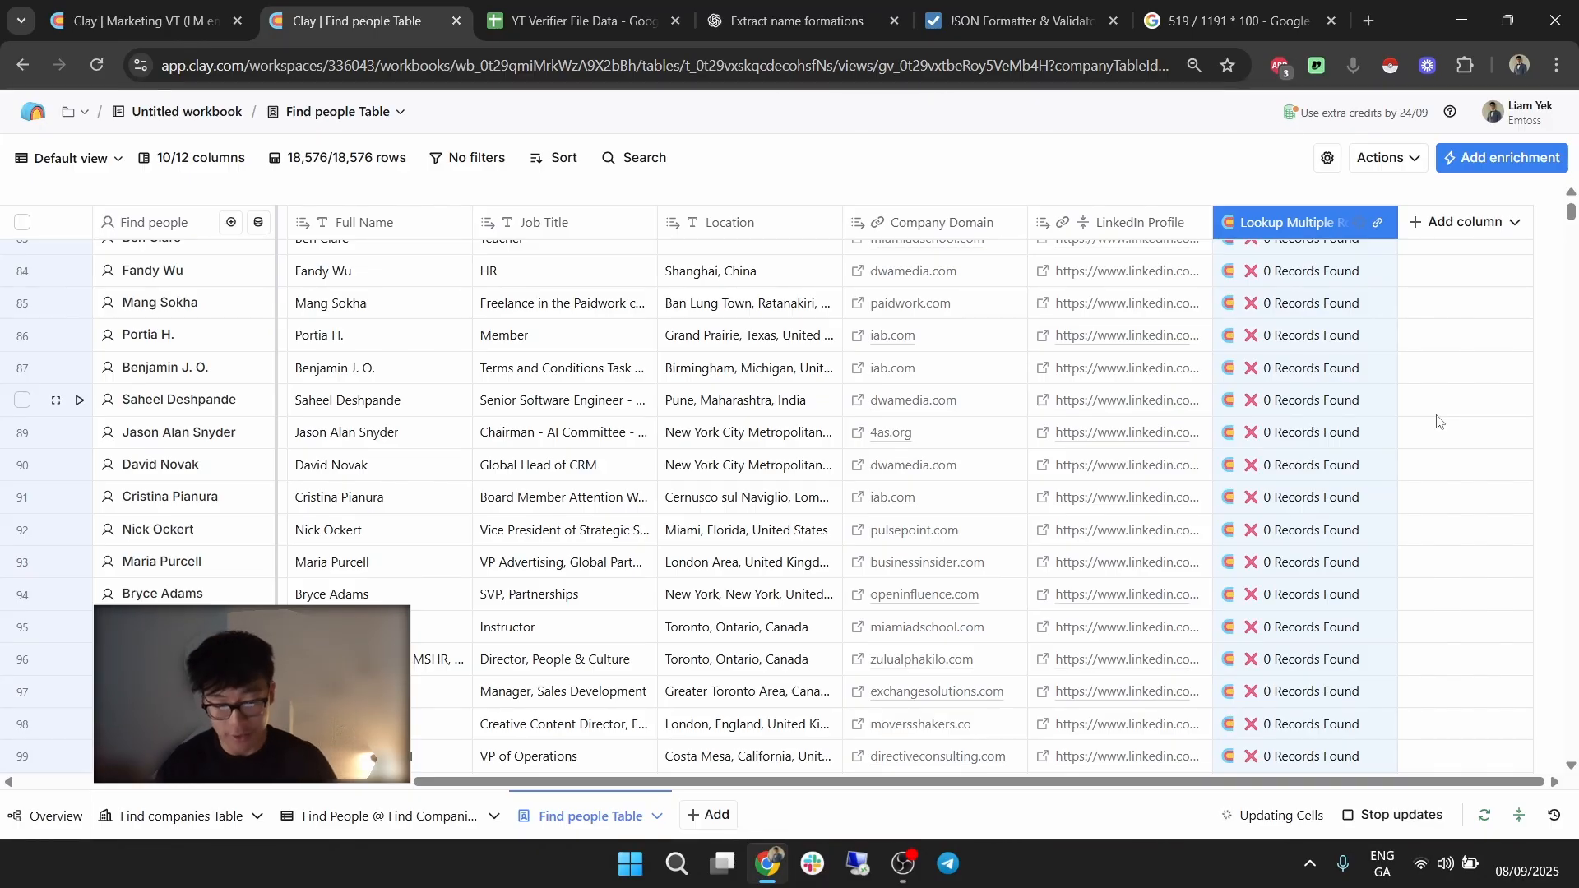
scroll(1316, 452, down, 8)
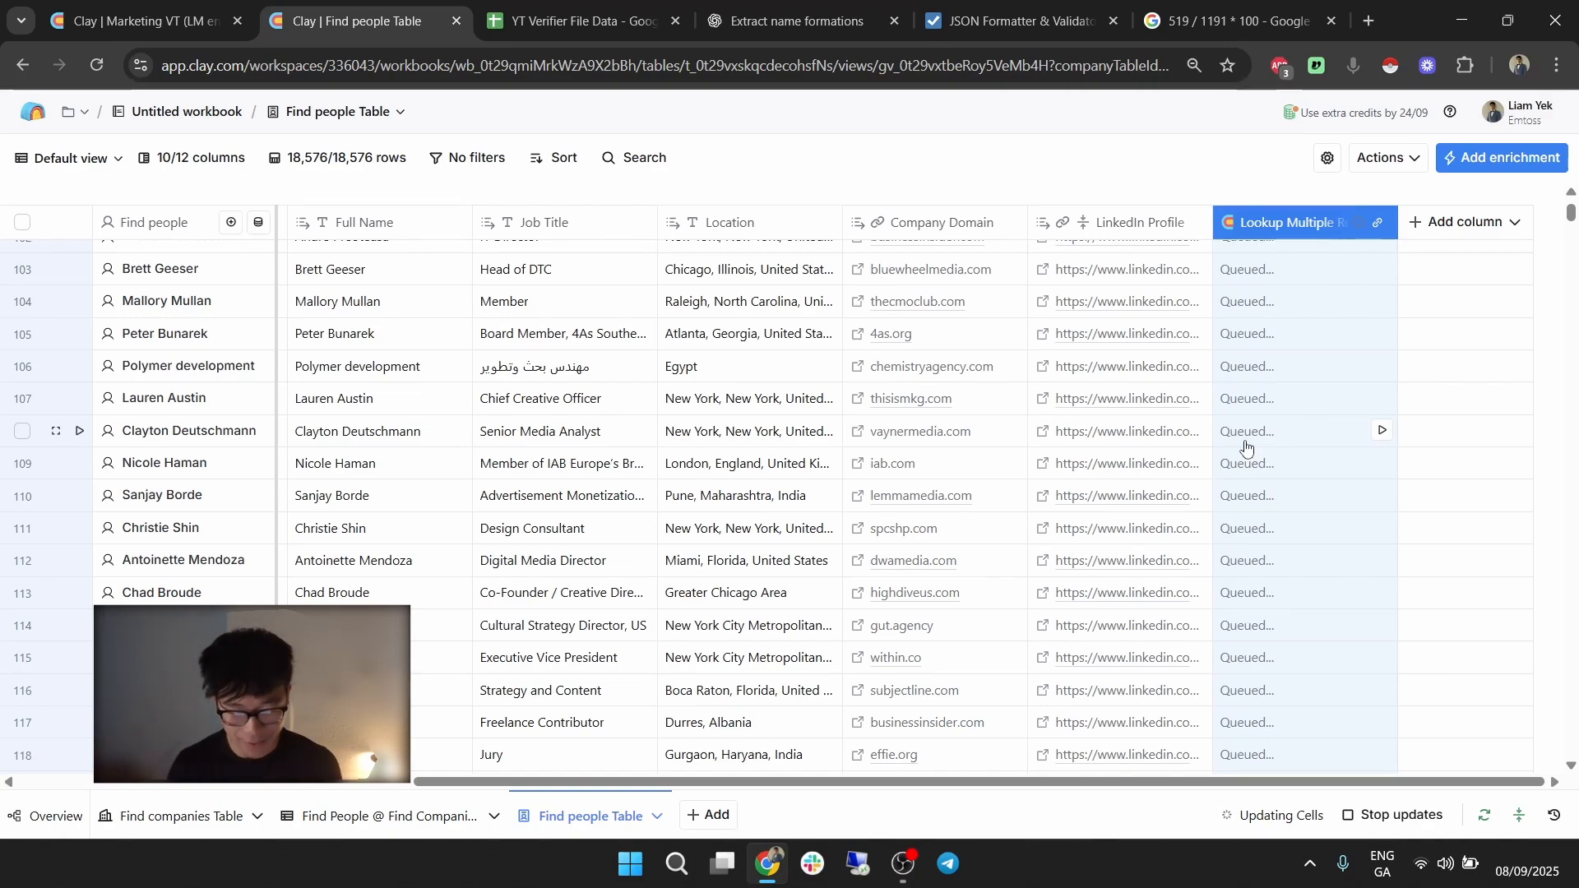
scroll(1423, 504, down, 8)
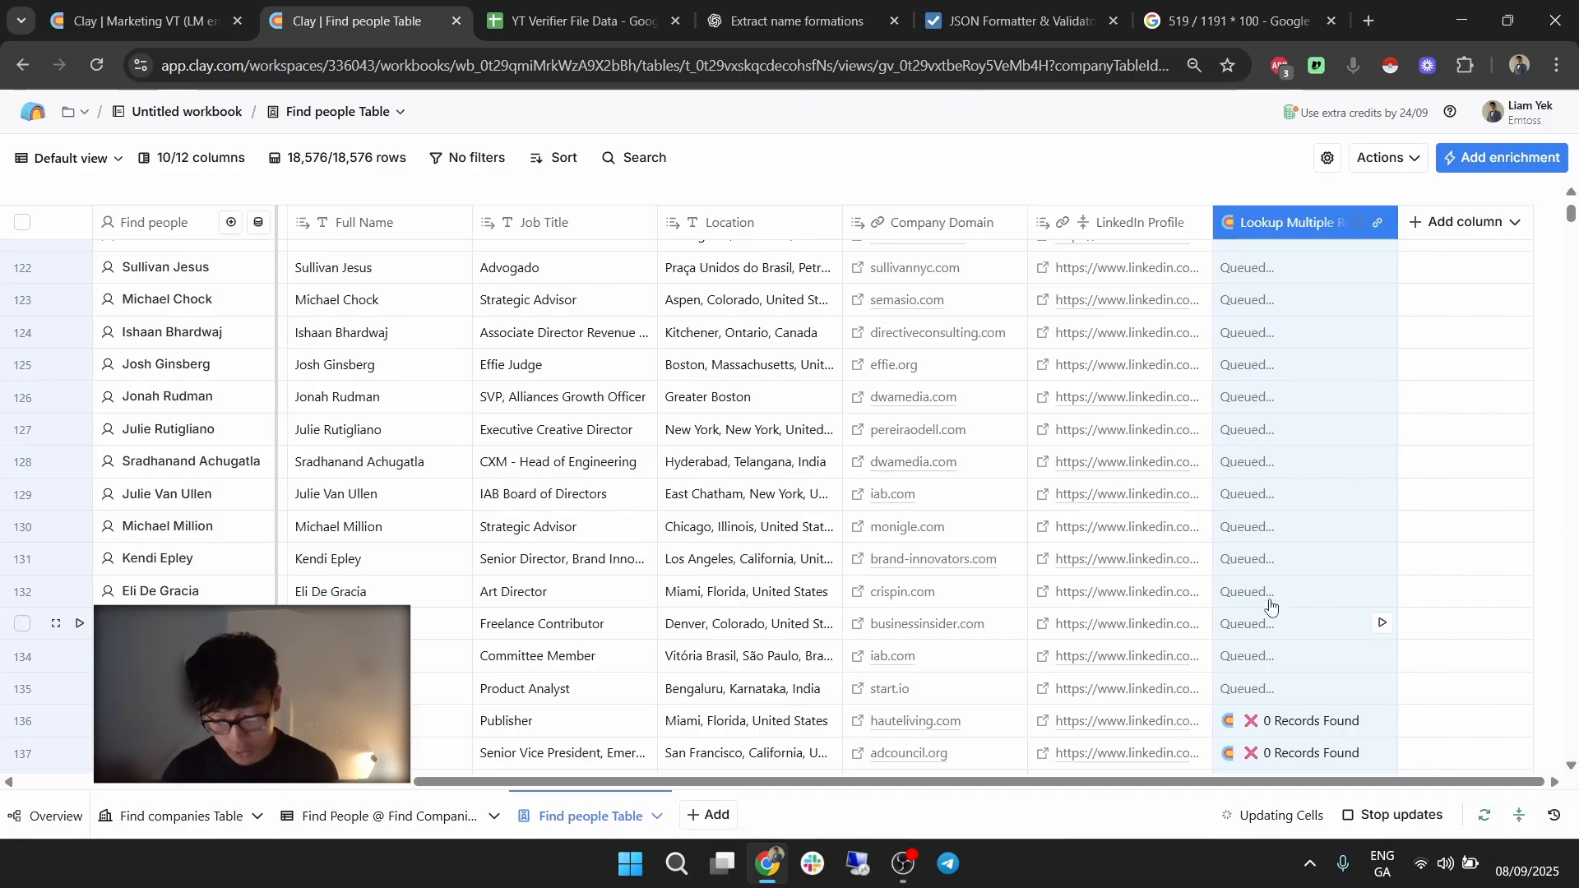
In the Find People @ Find Companies table, start a template from the columns Normalize a Domain through Master MX Provider.
click(384, 820)
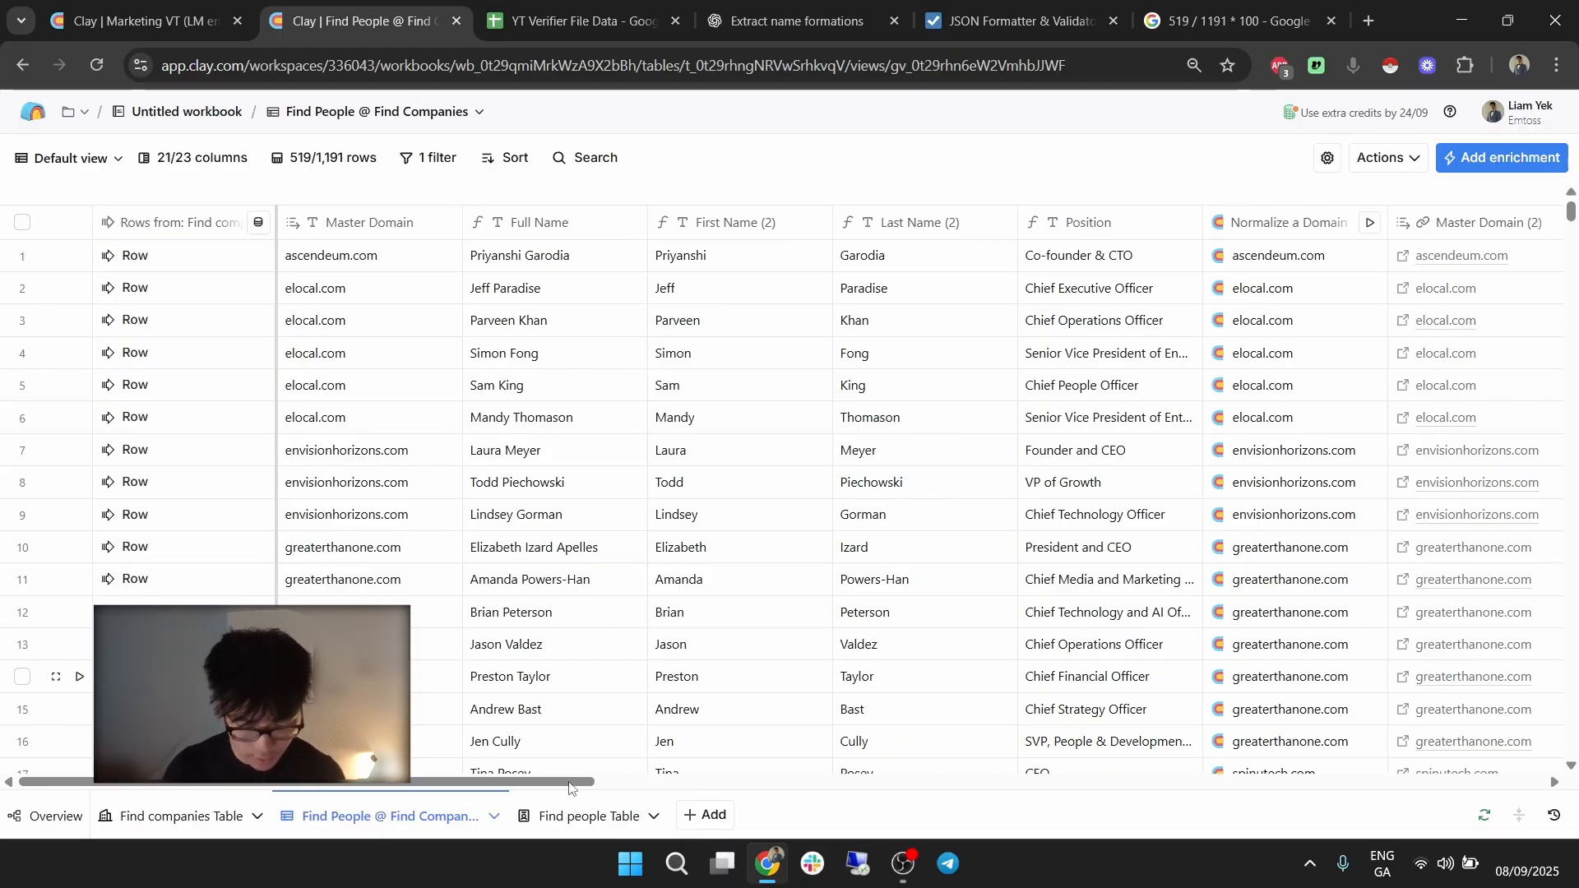
drag(569, 783, 607, 784)
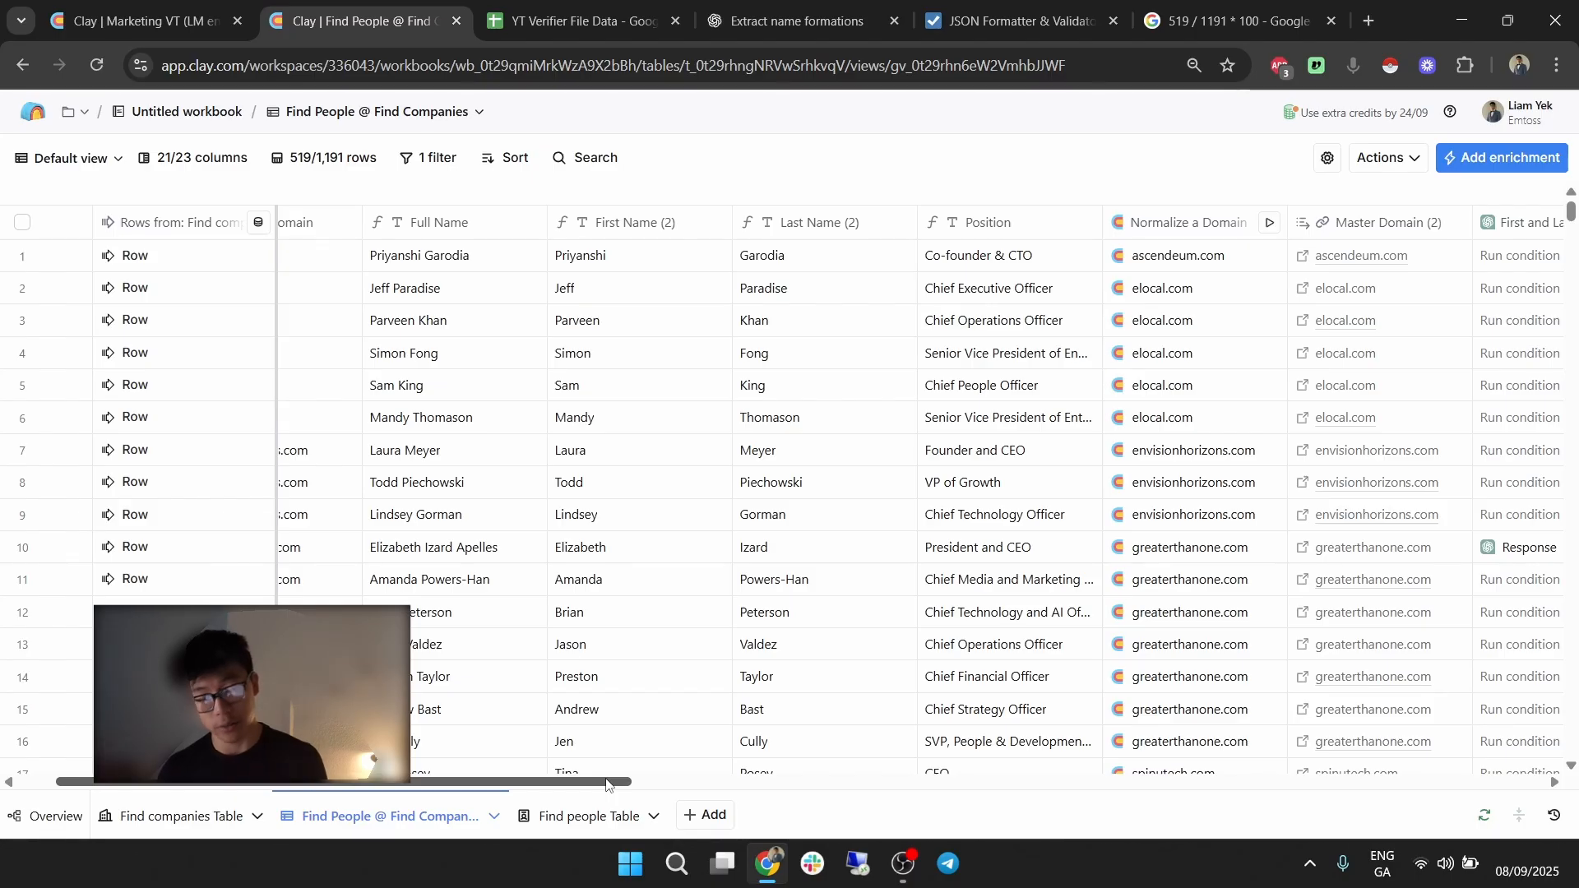
drag(607, 784, 786, 760)
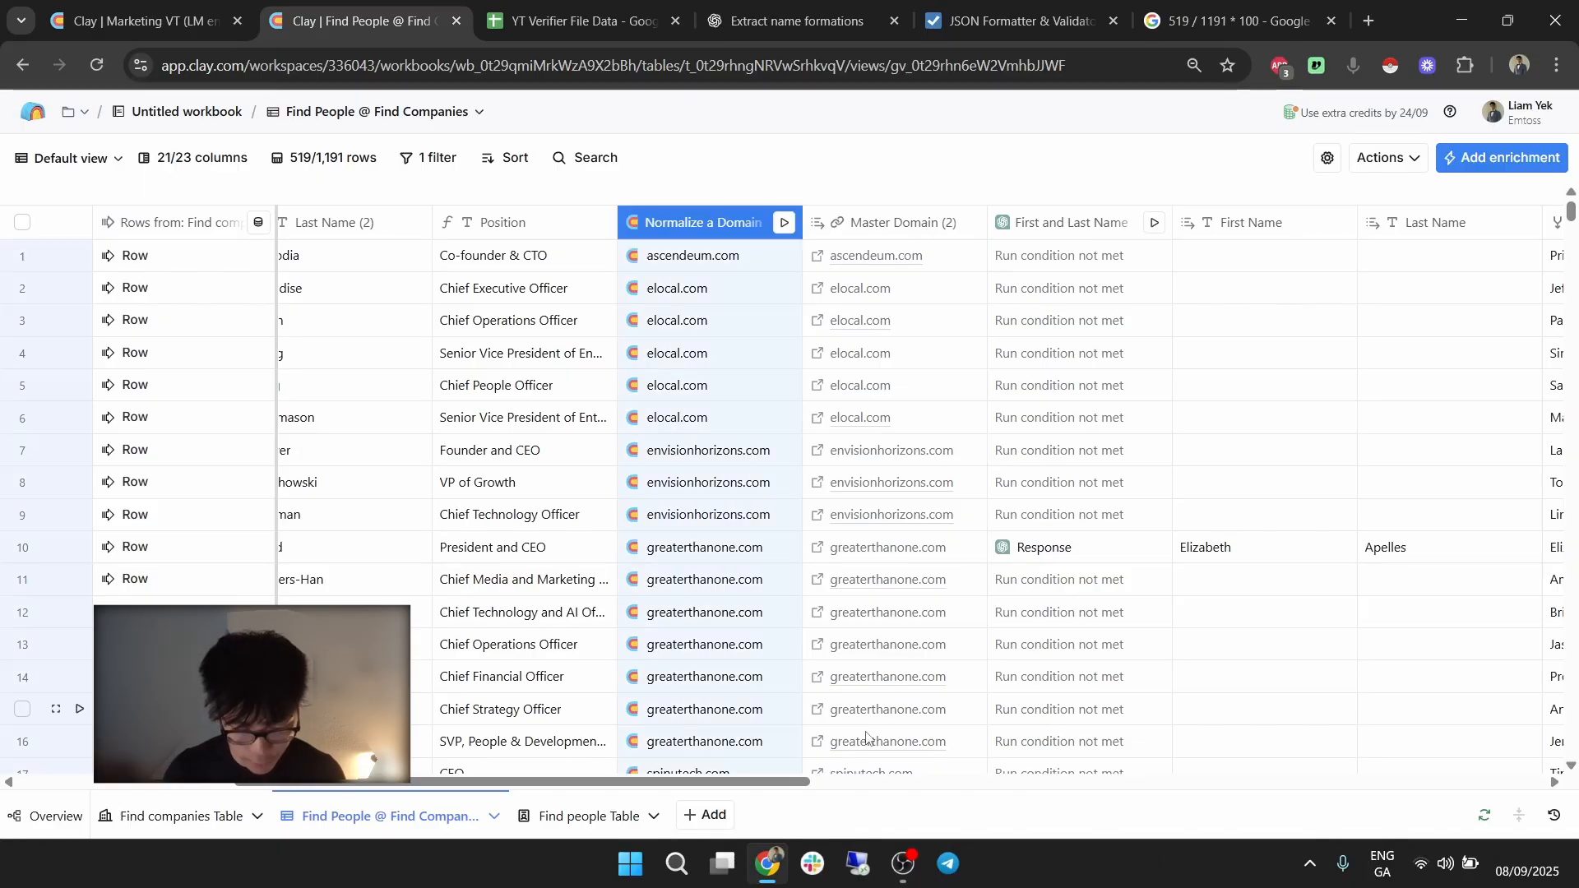
drag(802, 781, 1498, 773)
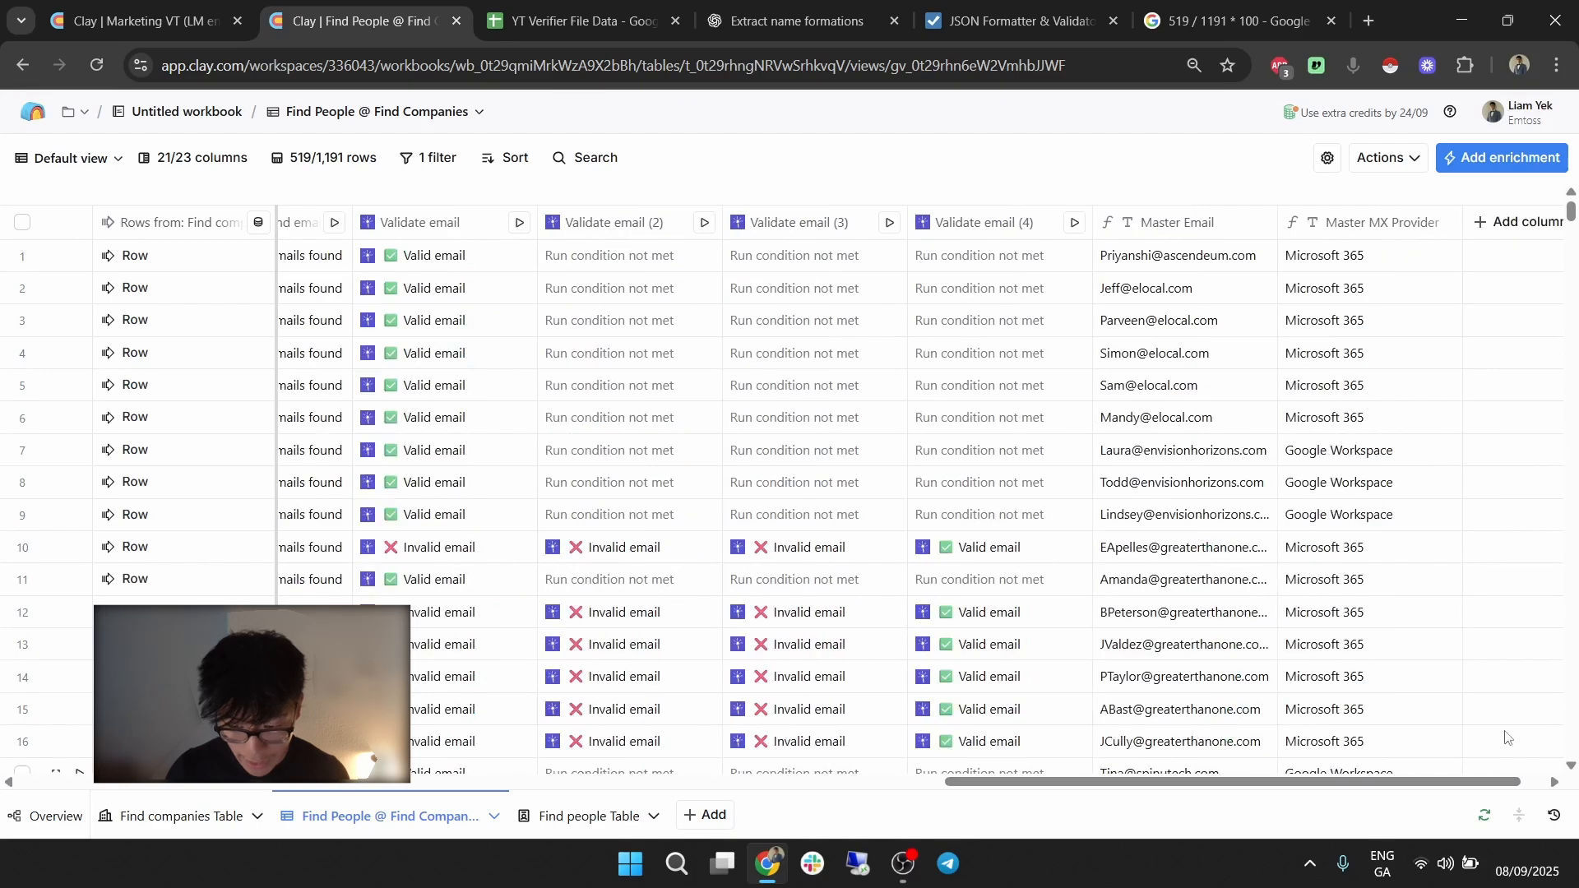
shift+click(1388, 220)
right_click(1387, 221)
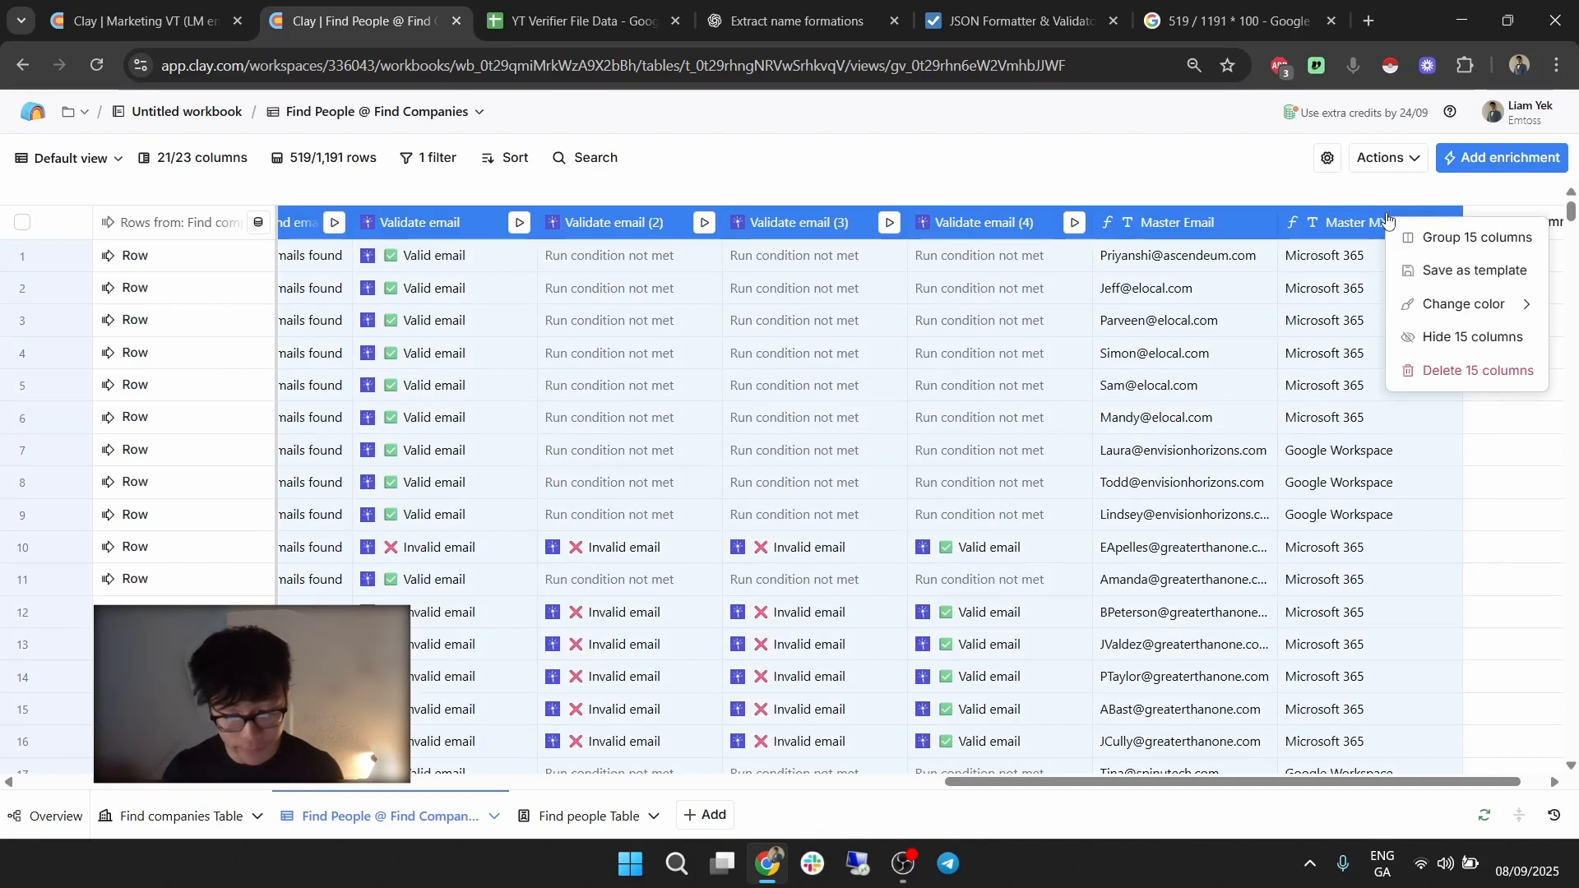
click(1448, 272)
Name the template Test YT with the description Test and create it.
click(1325, 285)
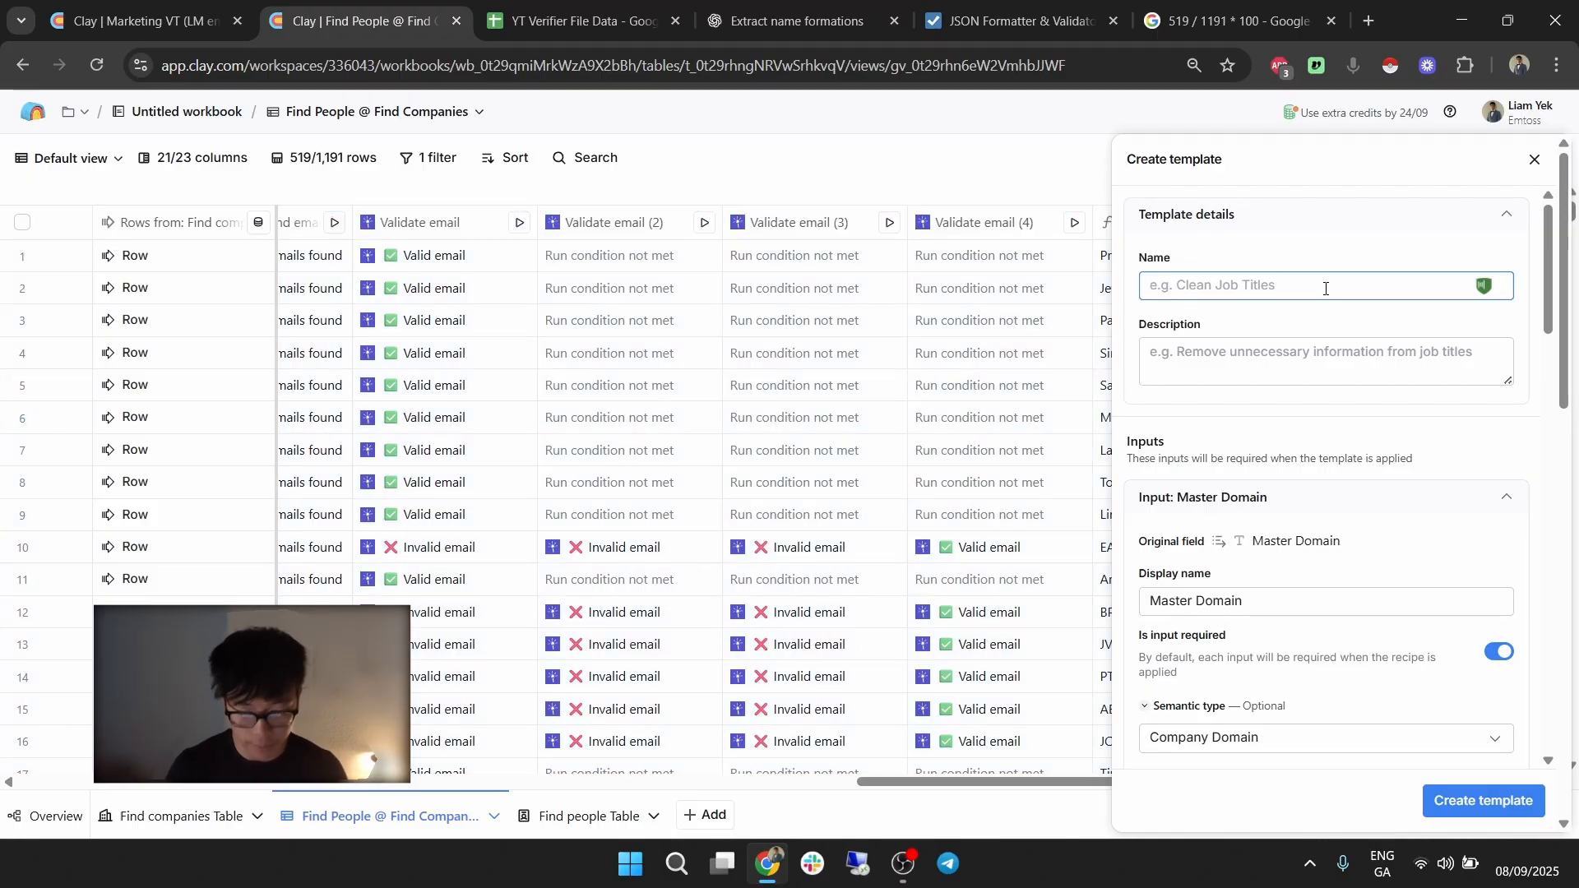
text(Test TU)
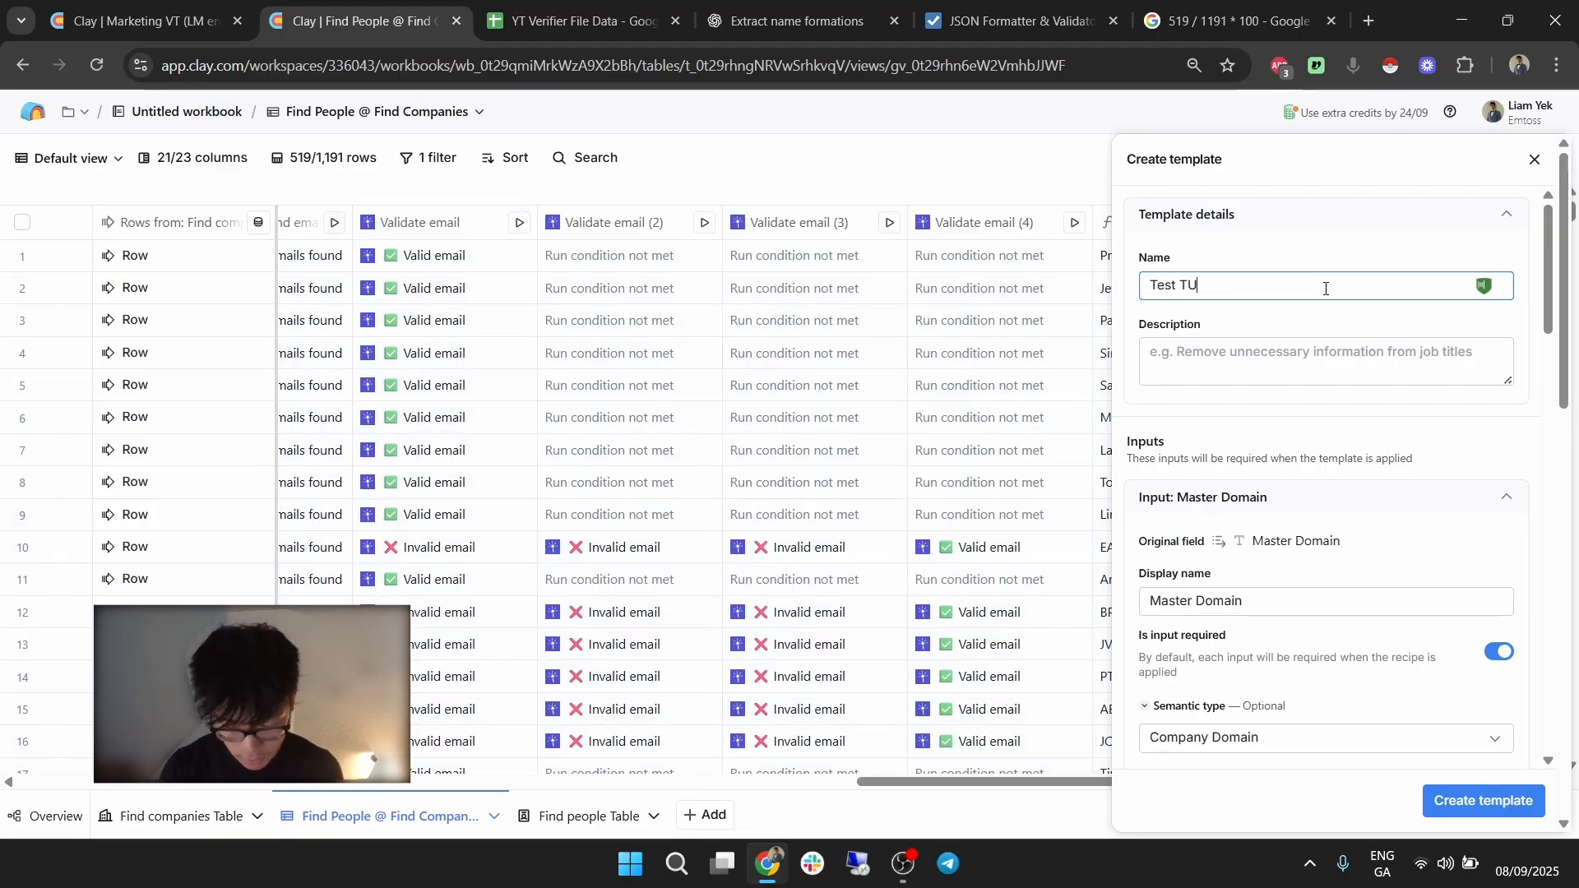
text(YT)
click(1325, 360)
text(Test)
scroll(1390, 601, down, 10)
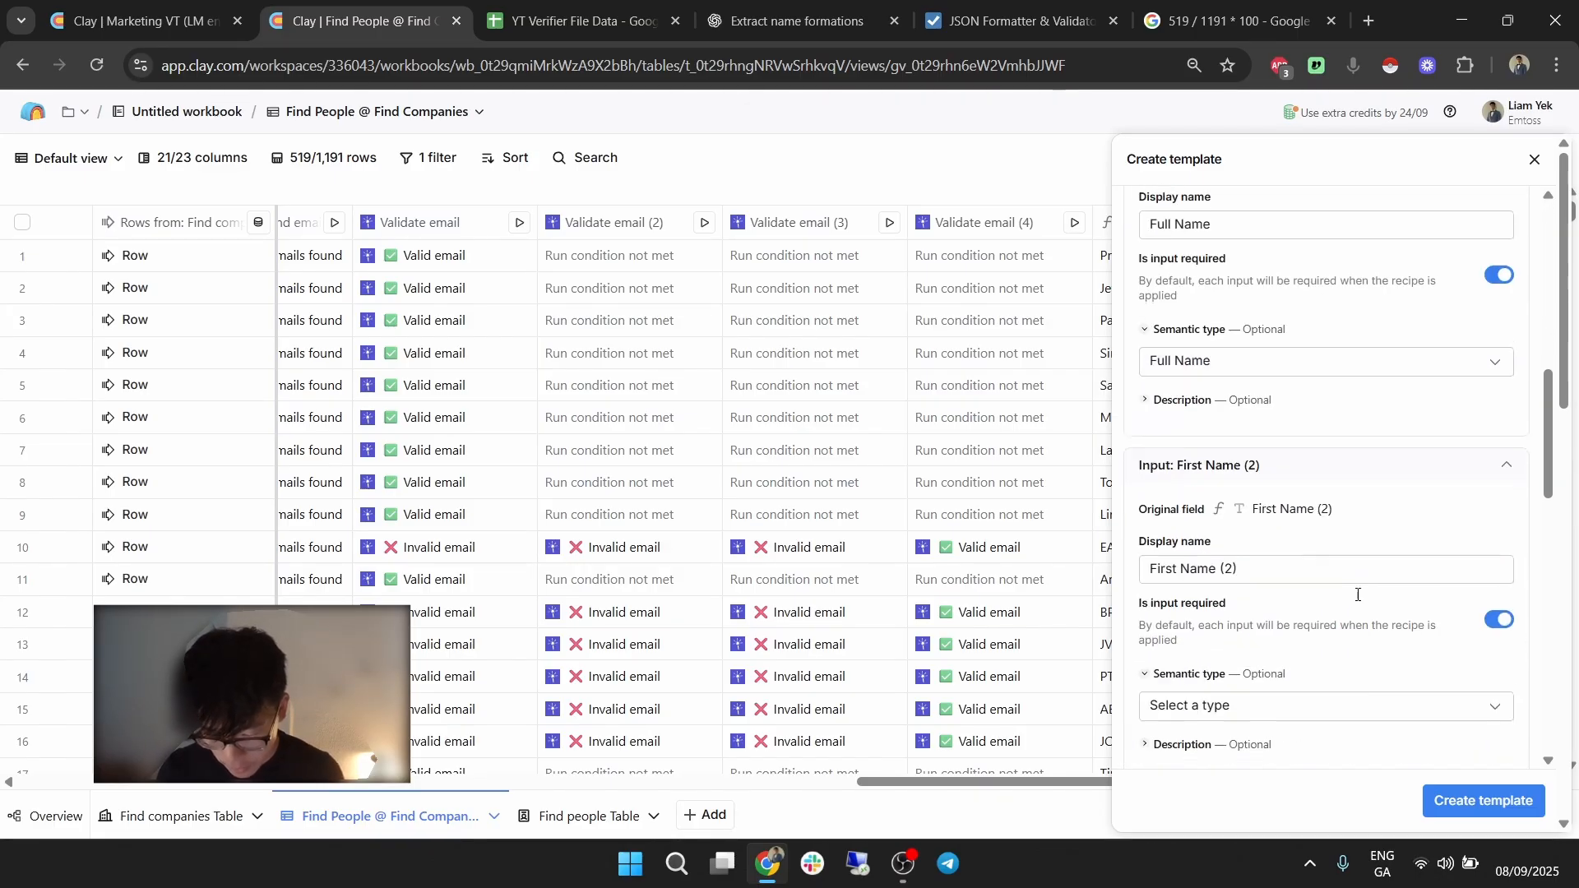
scroll(1379, 600, down, 5)
click(1508, 803)
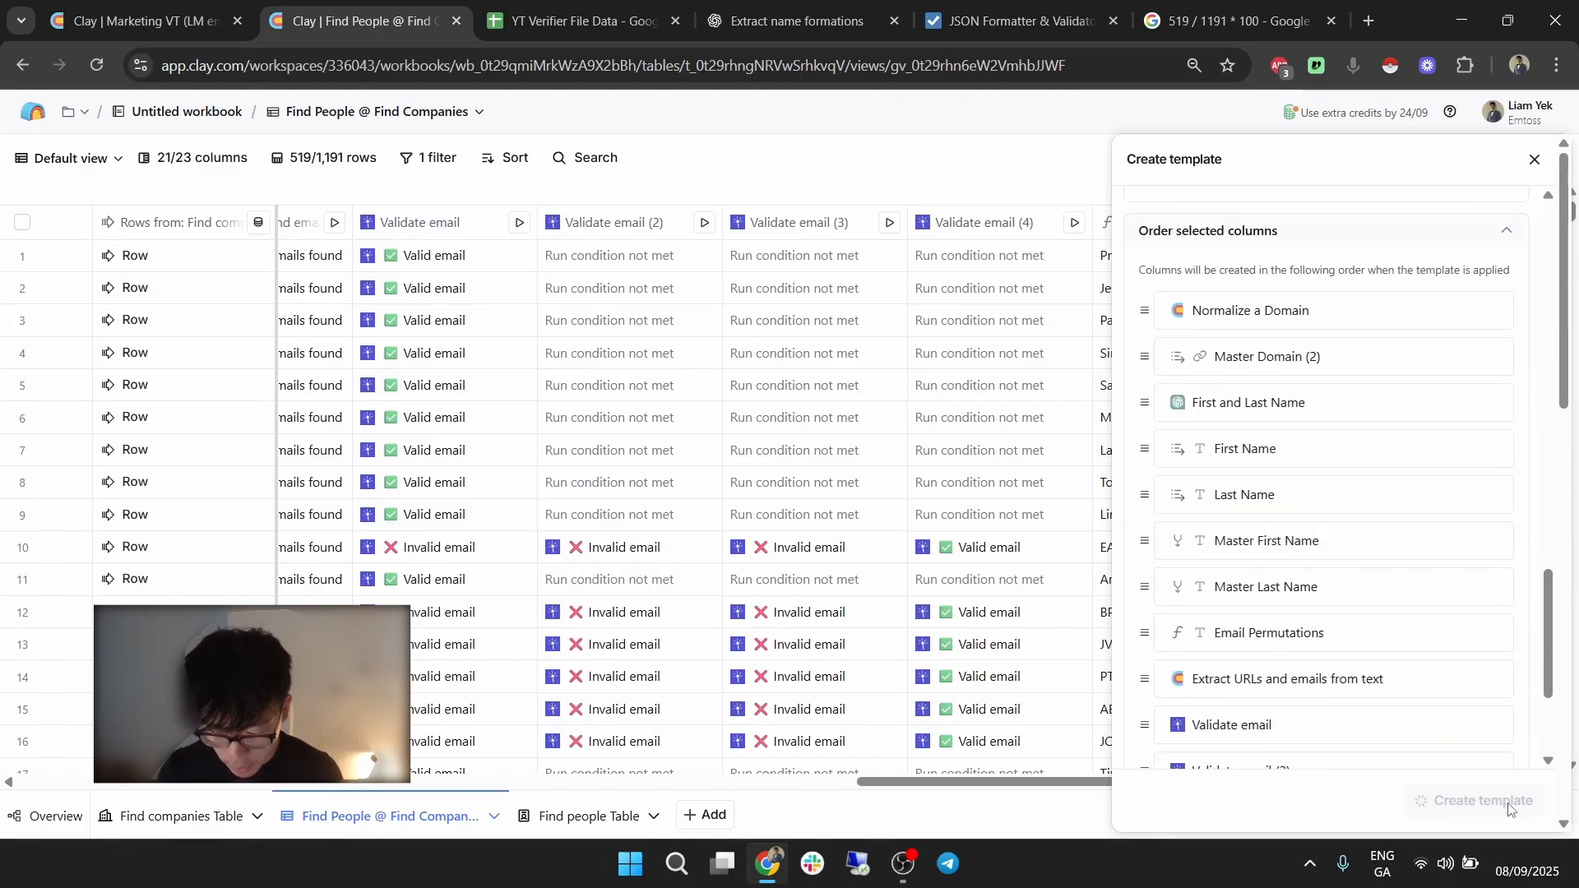
Return to the Find people Table and add the Test YT template from the workspace templates as an enrichment.
click(589, 829)
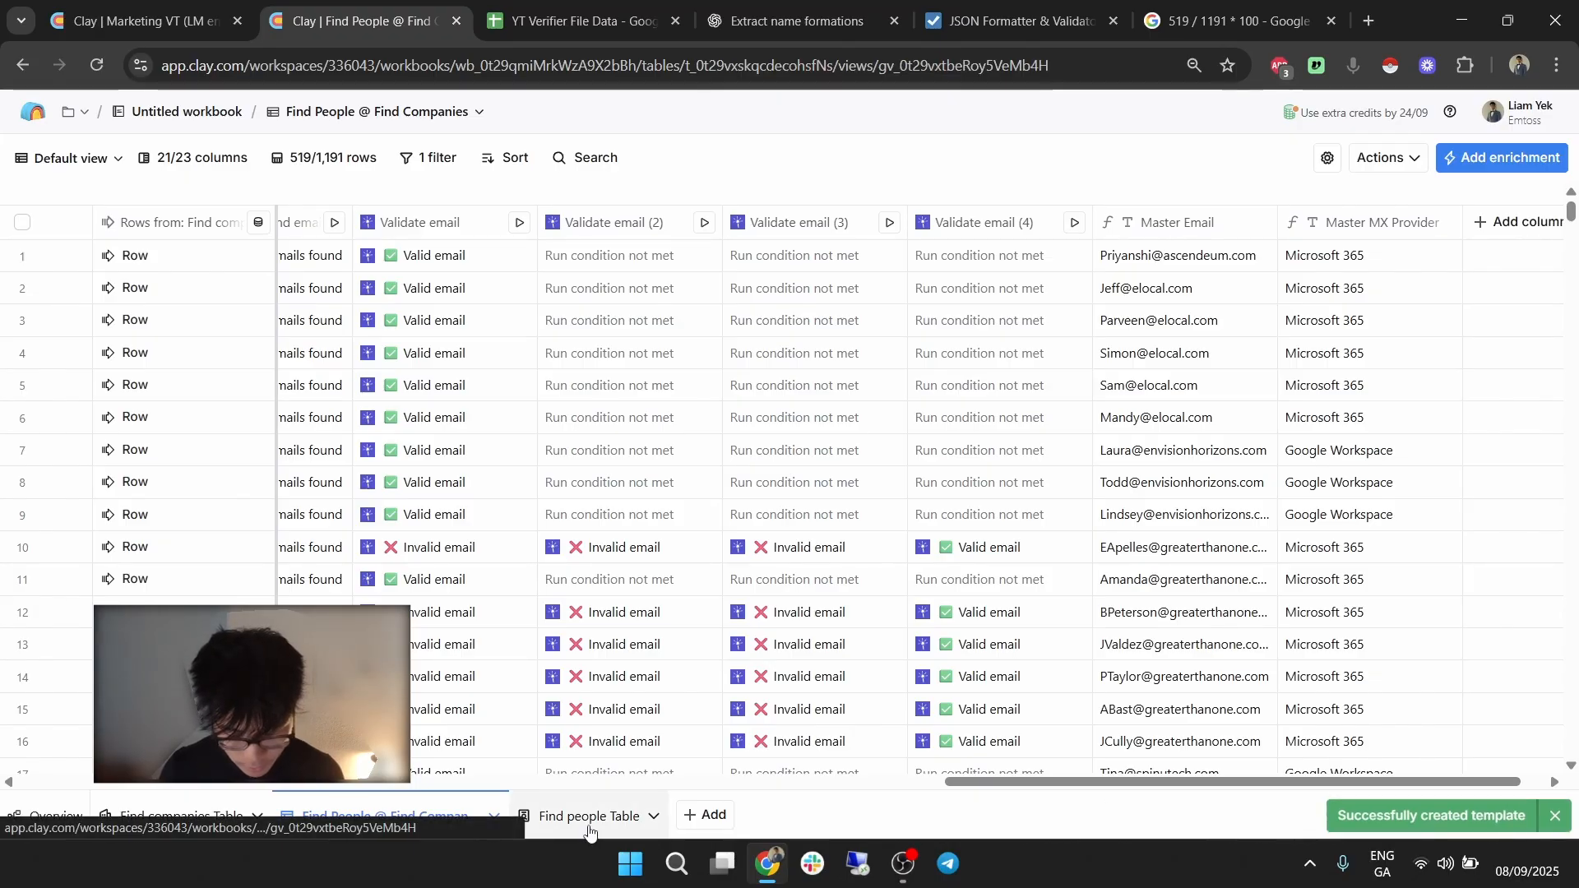
drag(882, 786, 1279, 786)
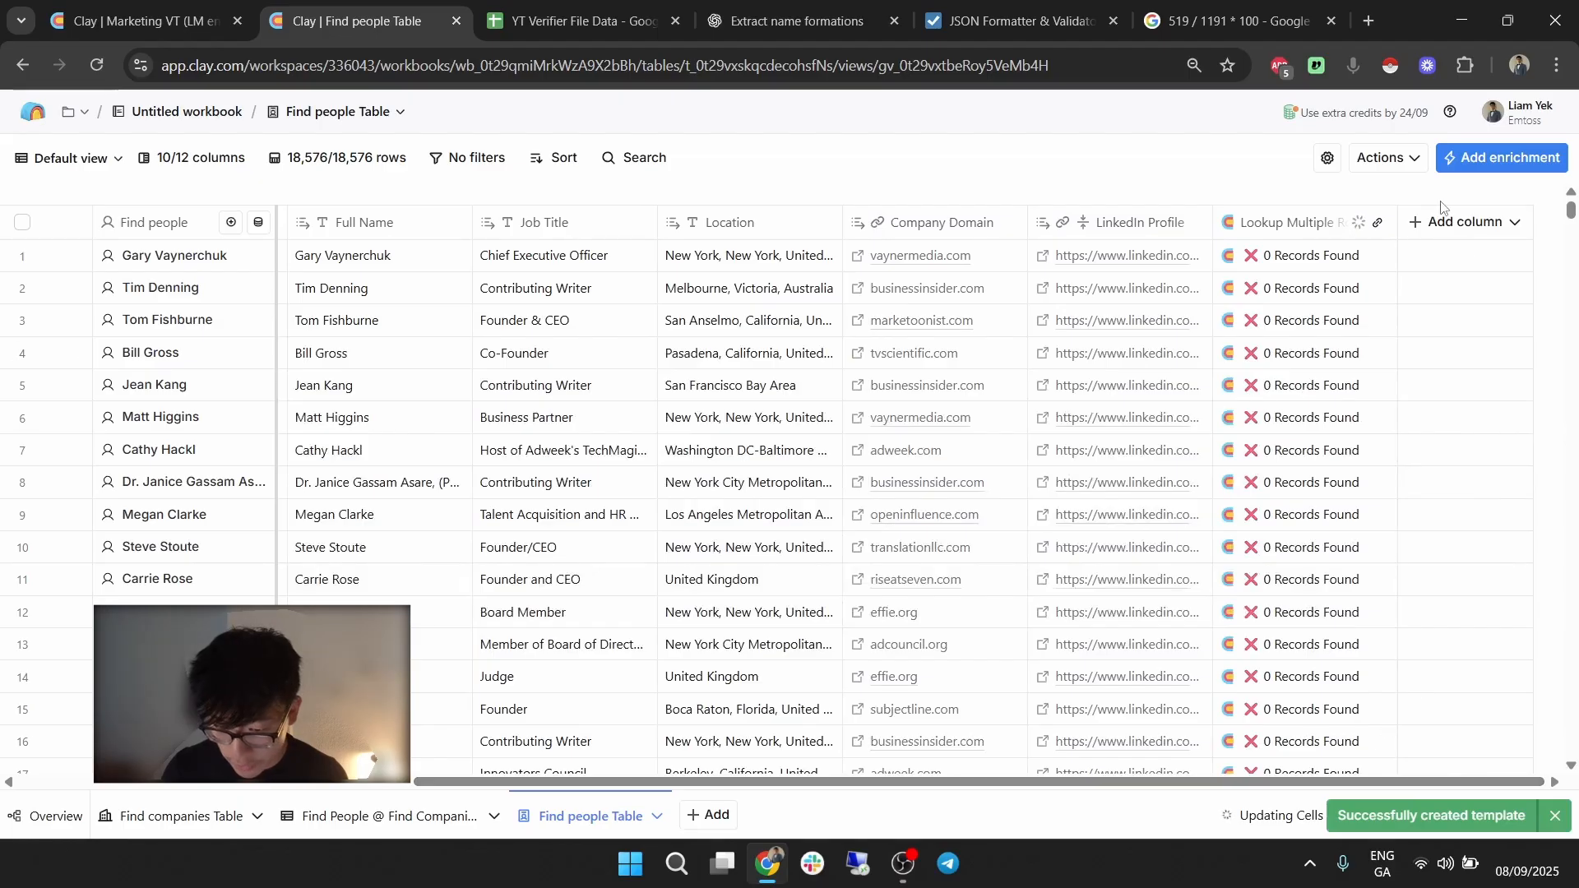
click(1444, 221)
click(1451, 262)
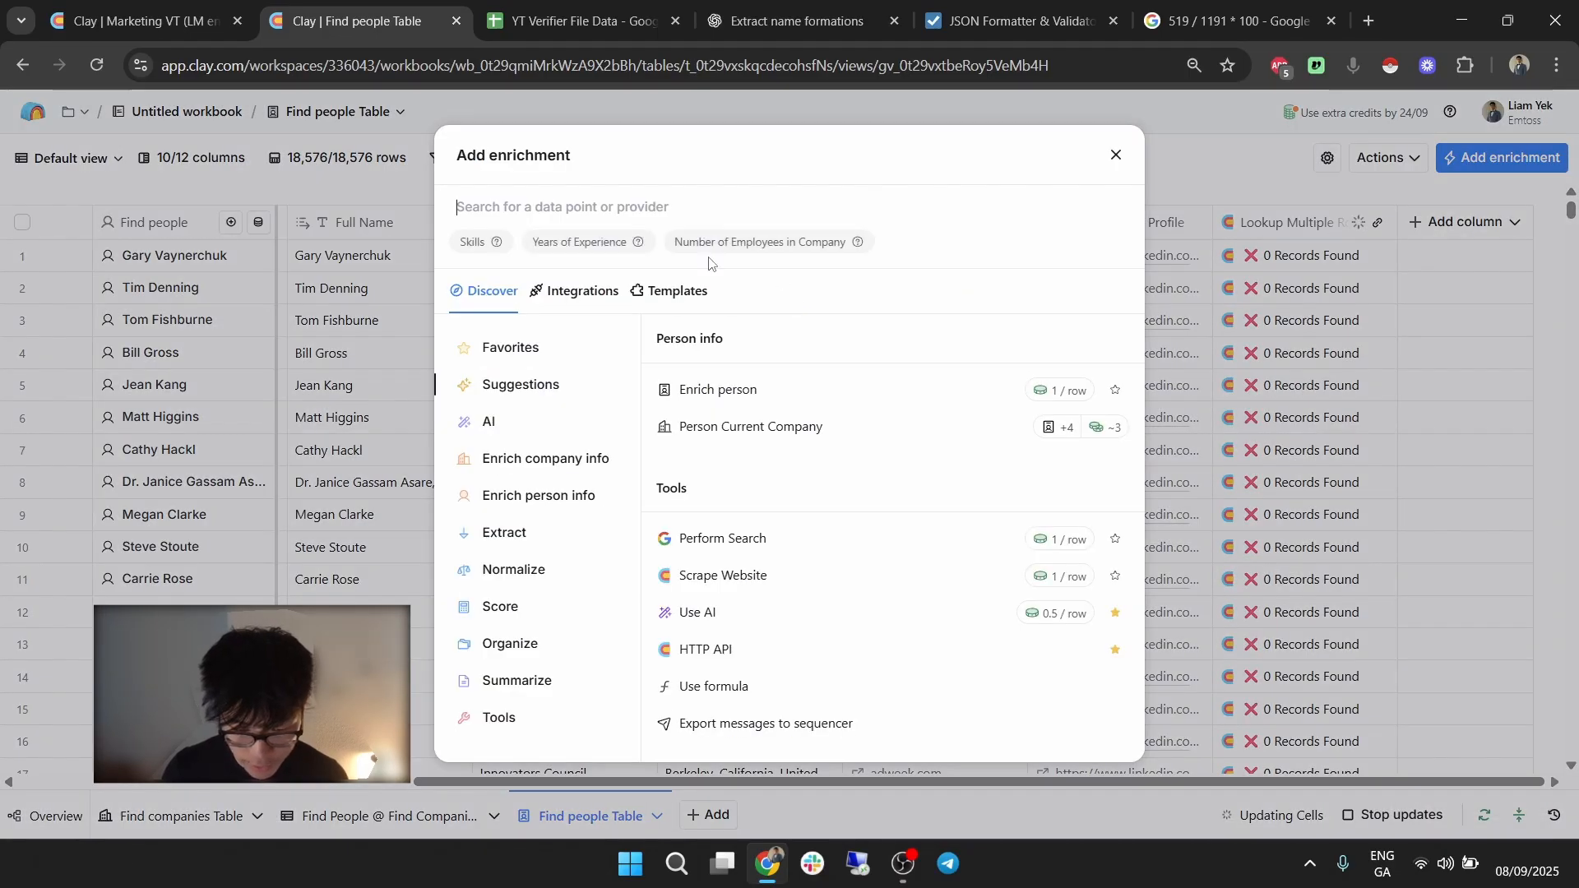
click(680, 290)
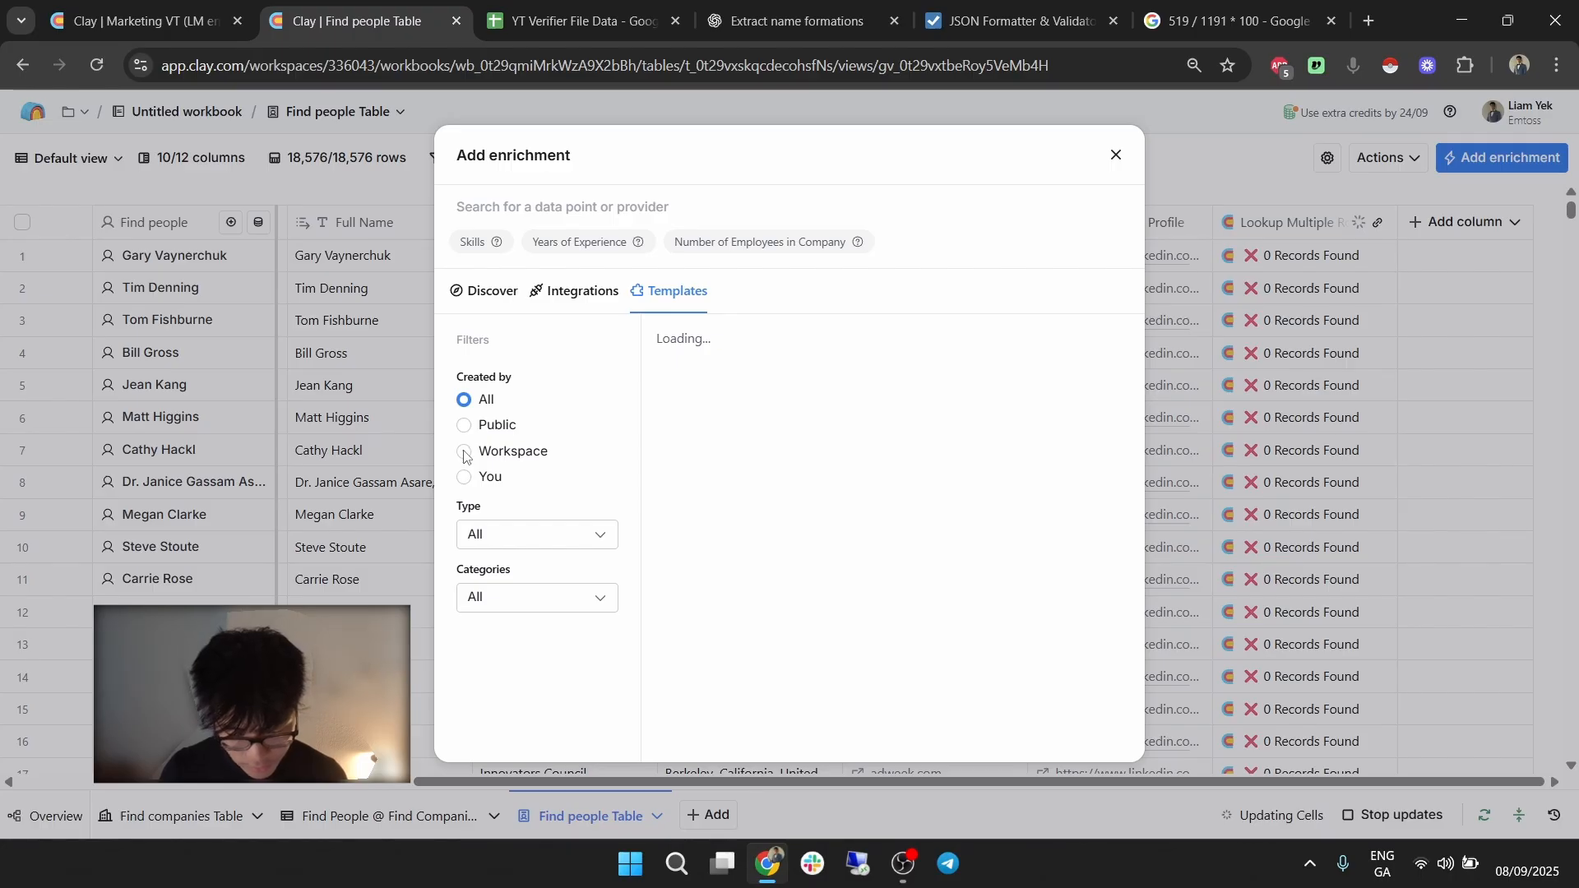
scroll(883, 538, down, 7)
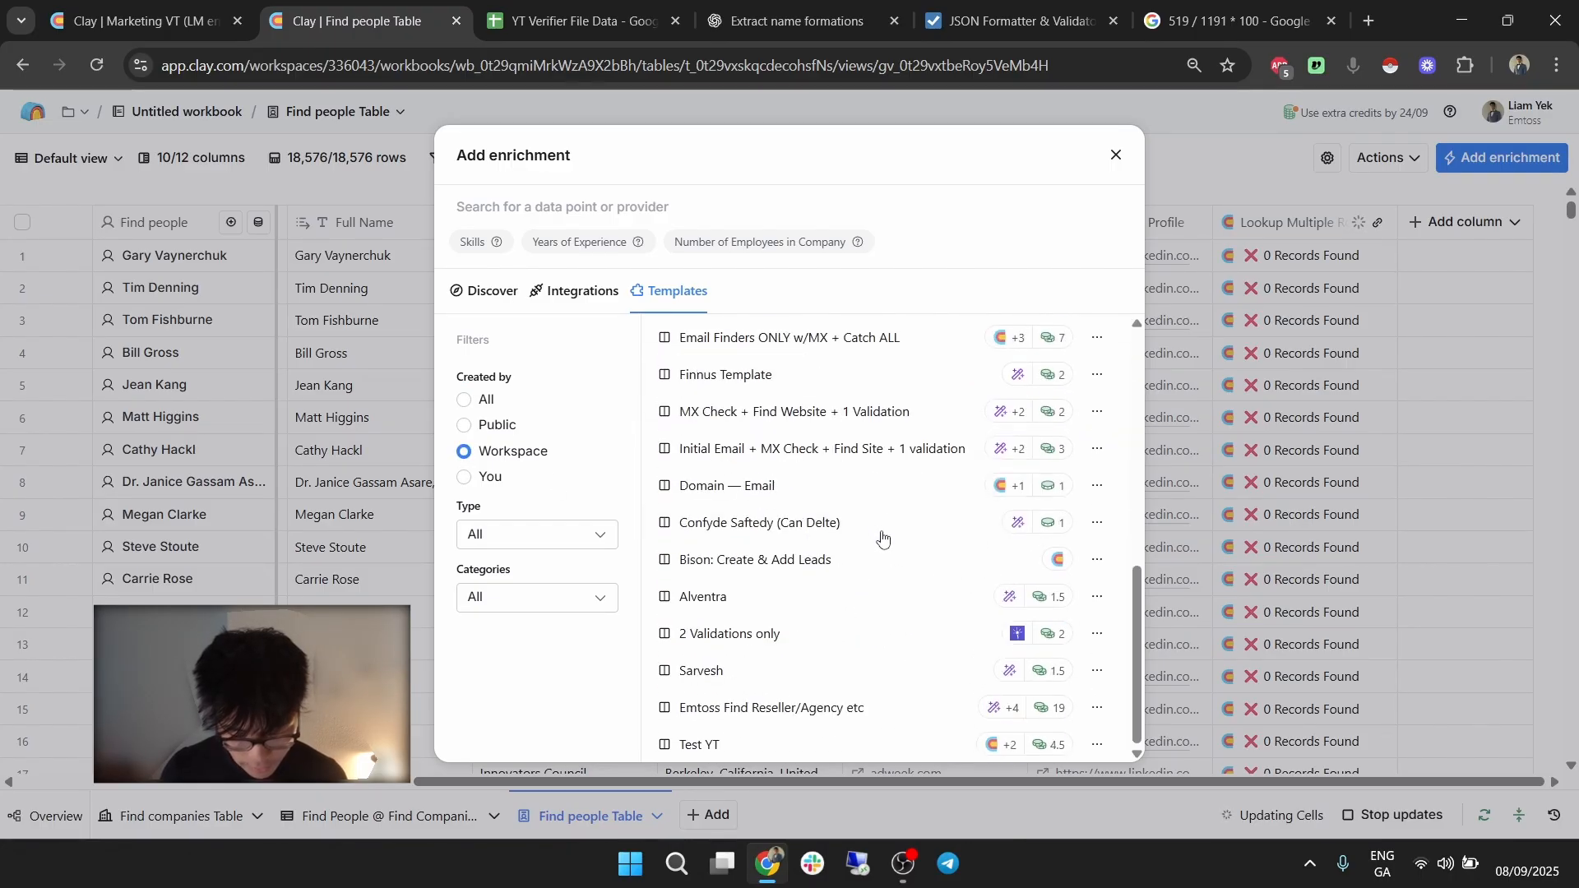
click(831, 741)
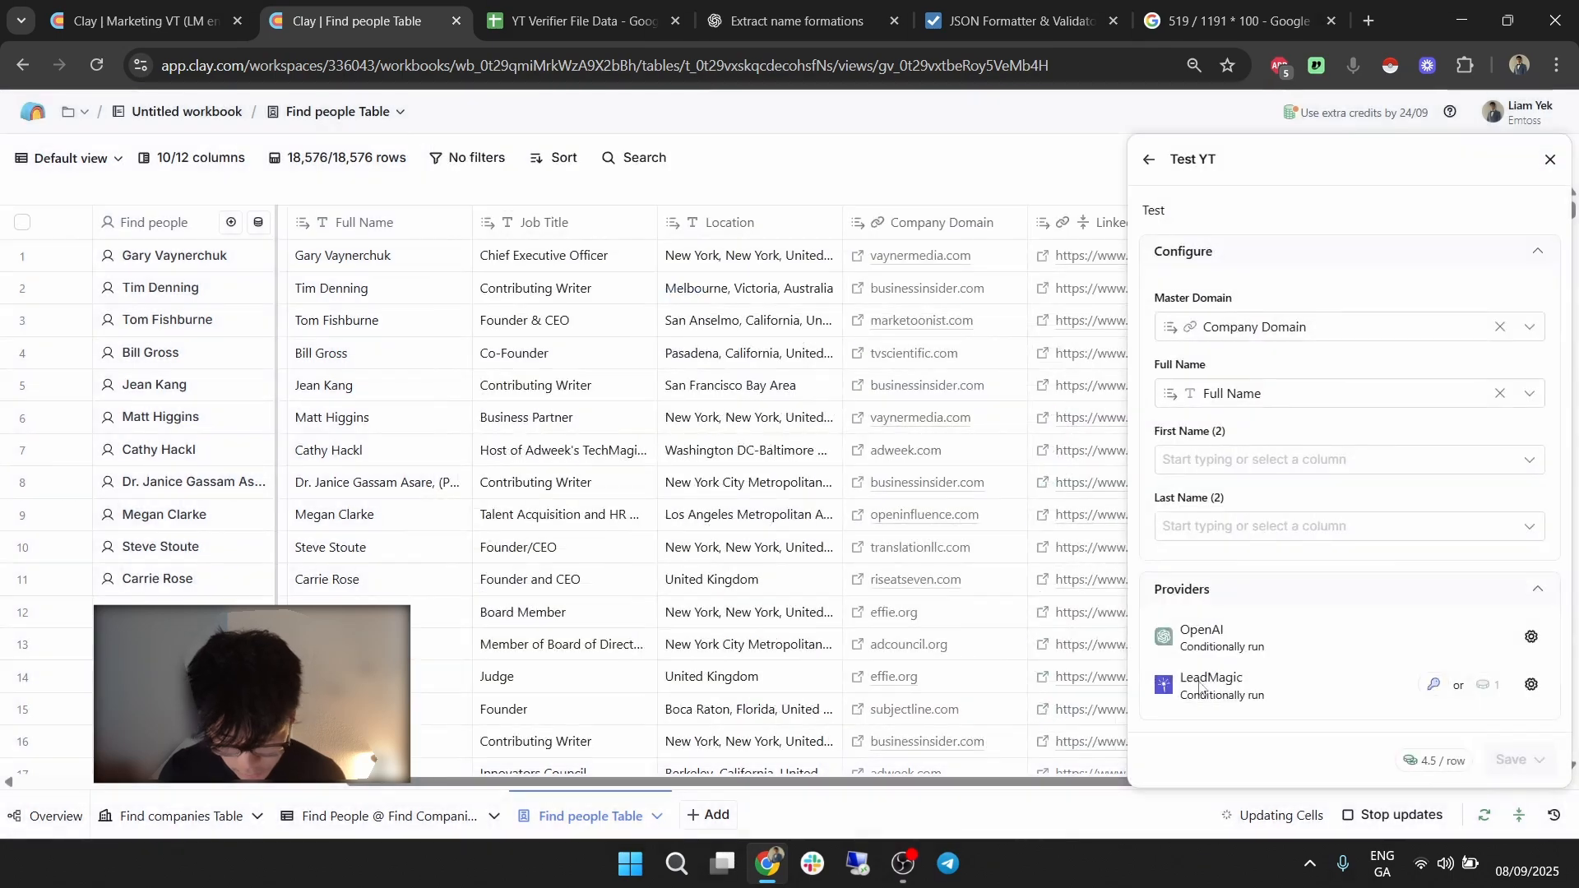
Map the template's First Name (2) input to First Name and its Last Name (2) input to Last Name.
click(1244, 461)
click(1266, 589)
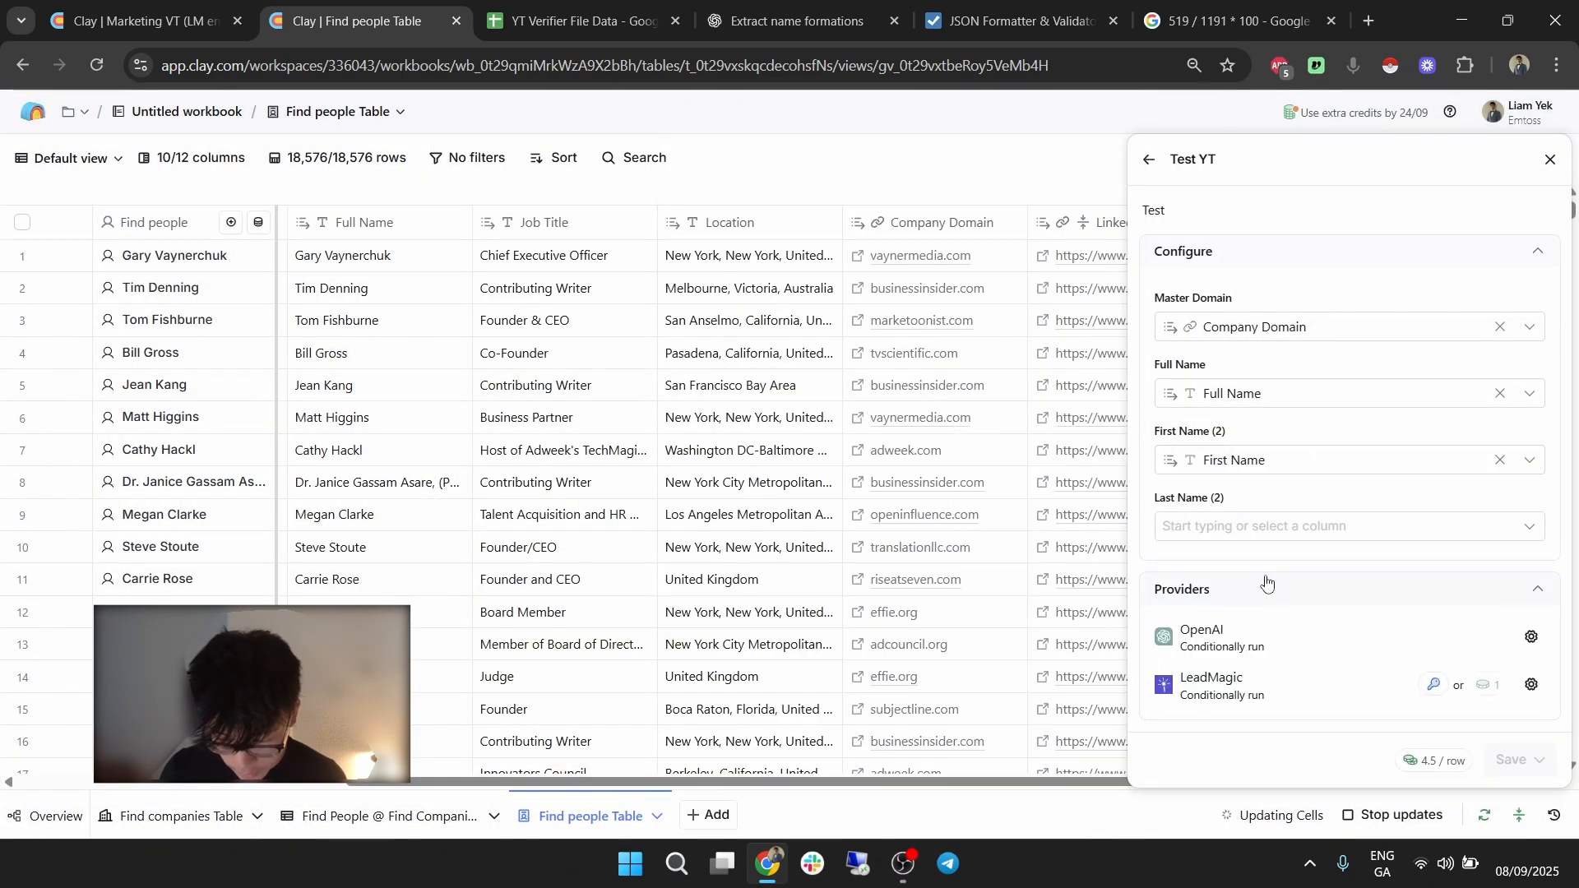
click(1253, 538)
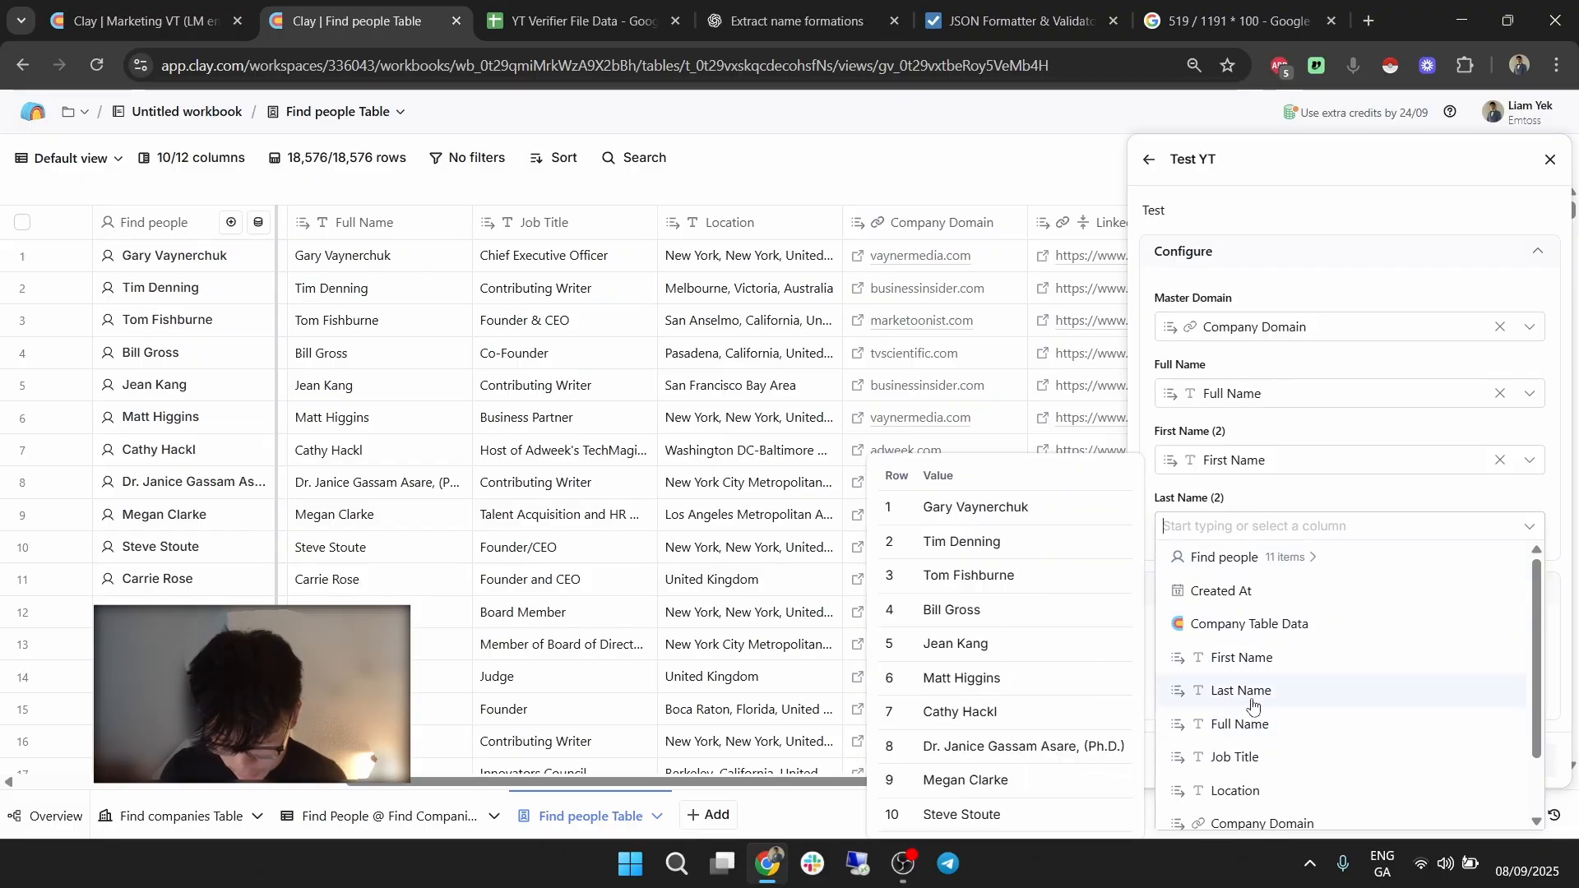
click(1252, 693)
Save the Test YT template setup, run it on 10 rows only, and close its settings.
click(1539, 760)
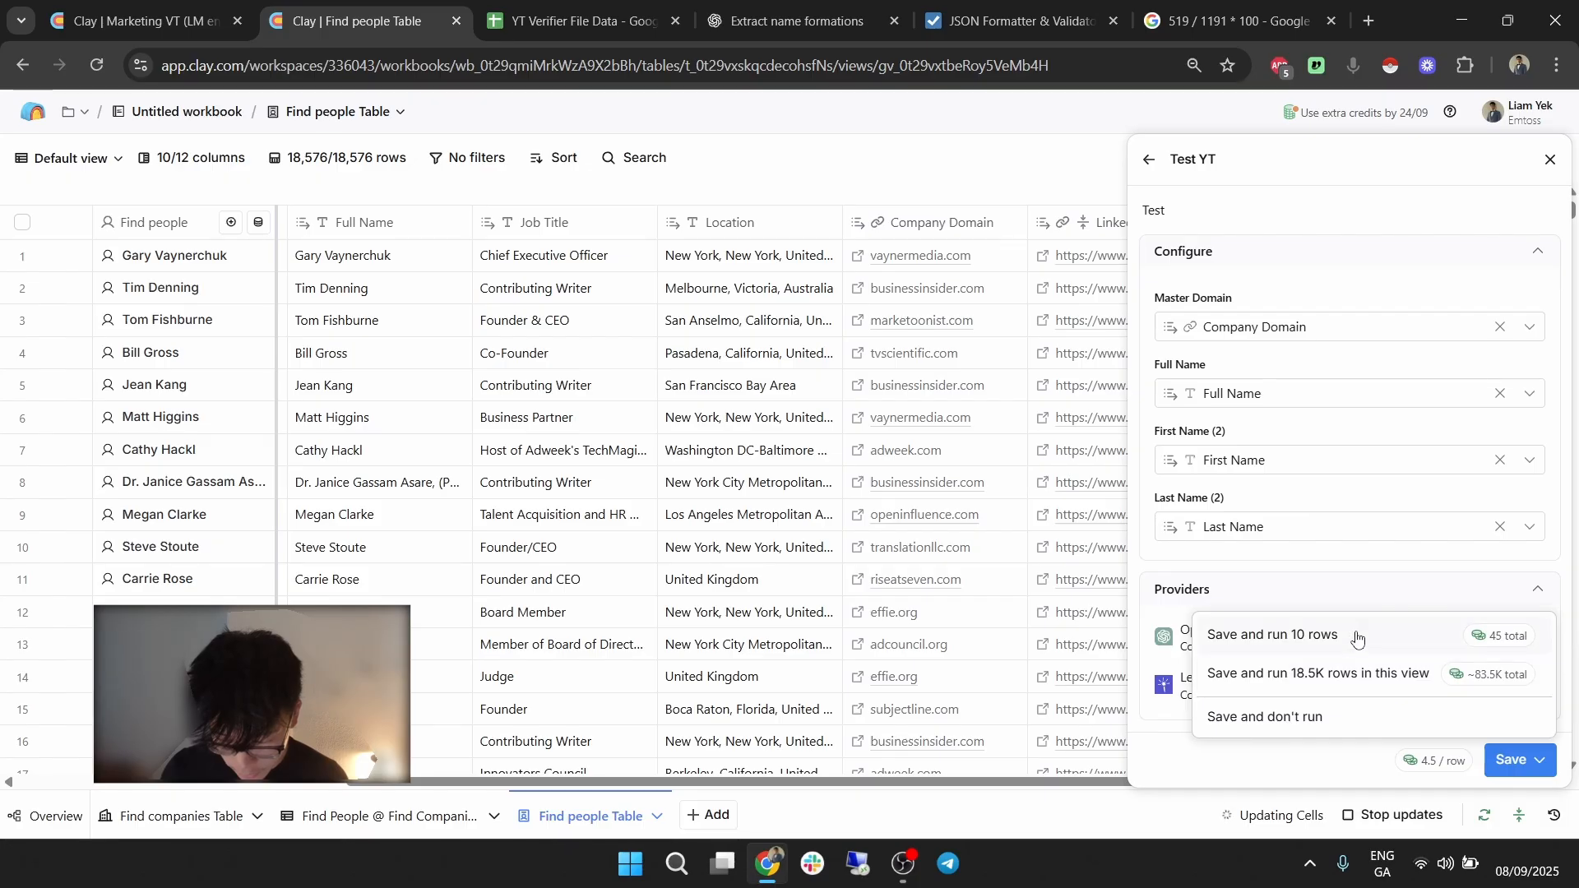
click(1352, 586)
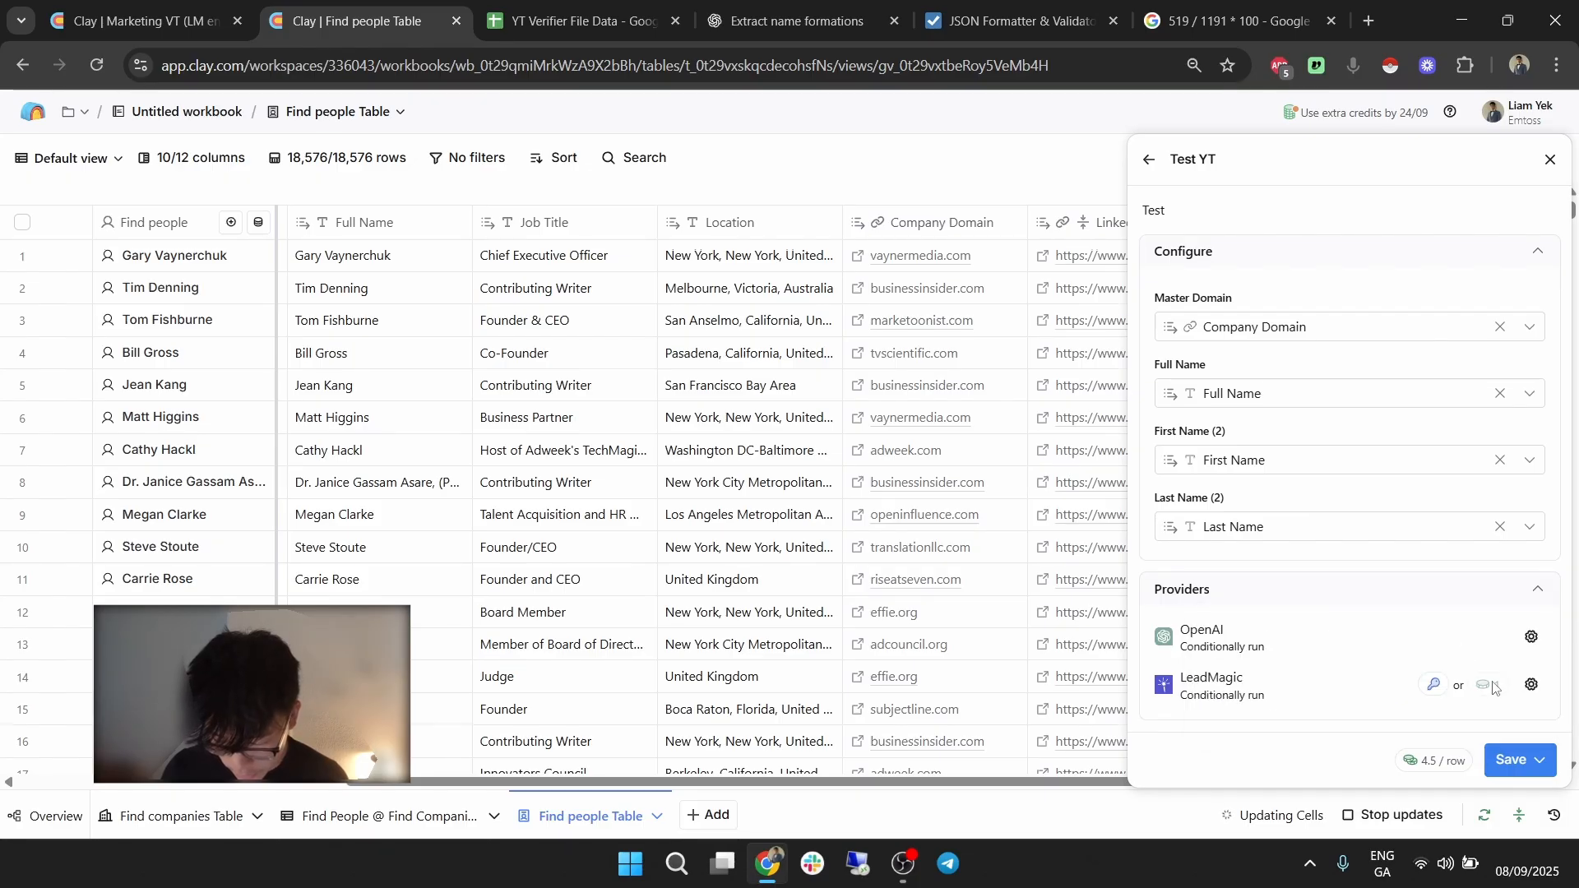
scroll(1495, 691, down, 5)
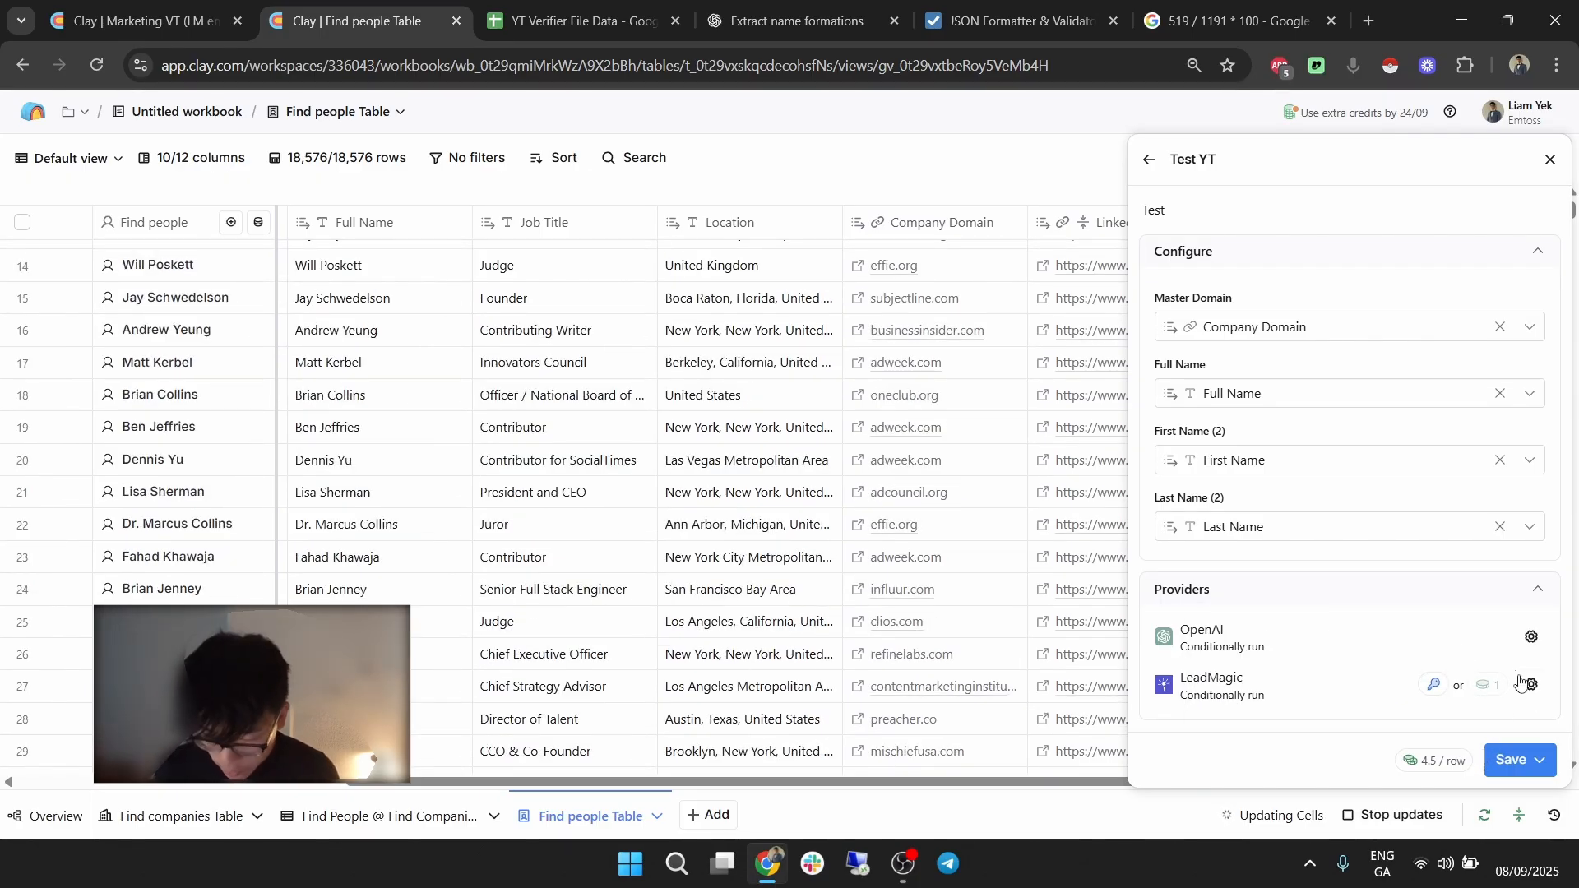
click(1535, 765)
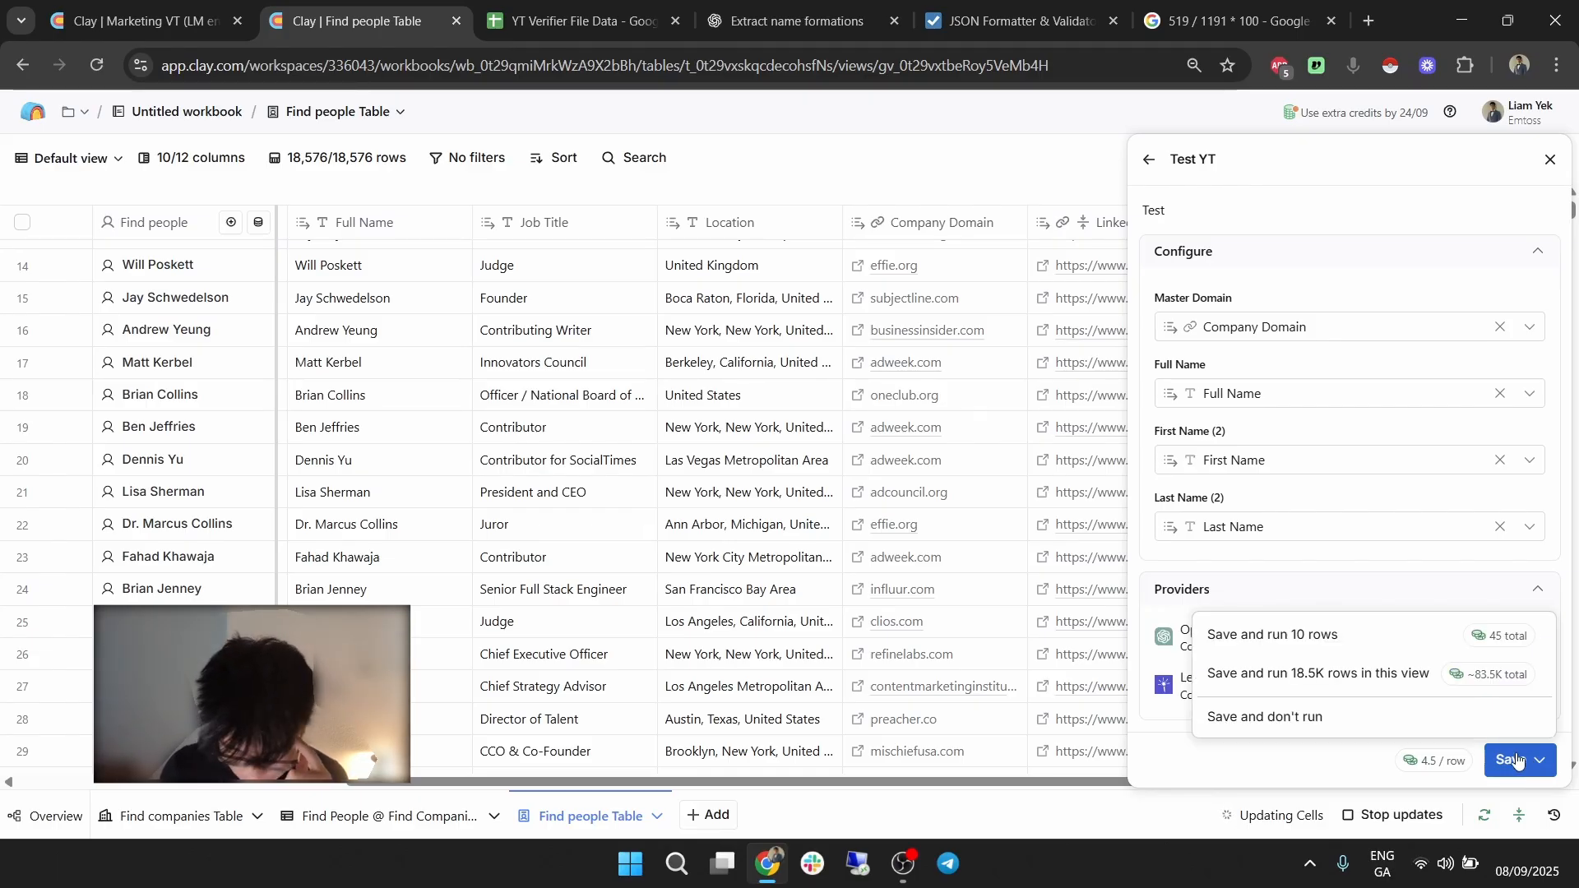
click(1289, 641)
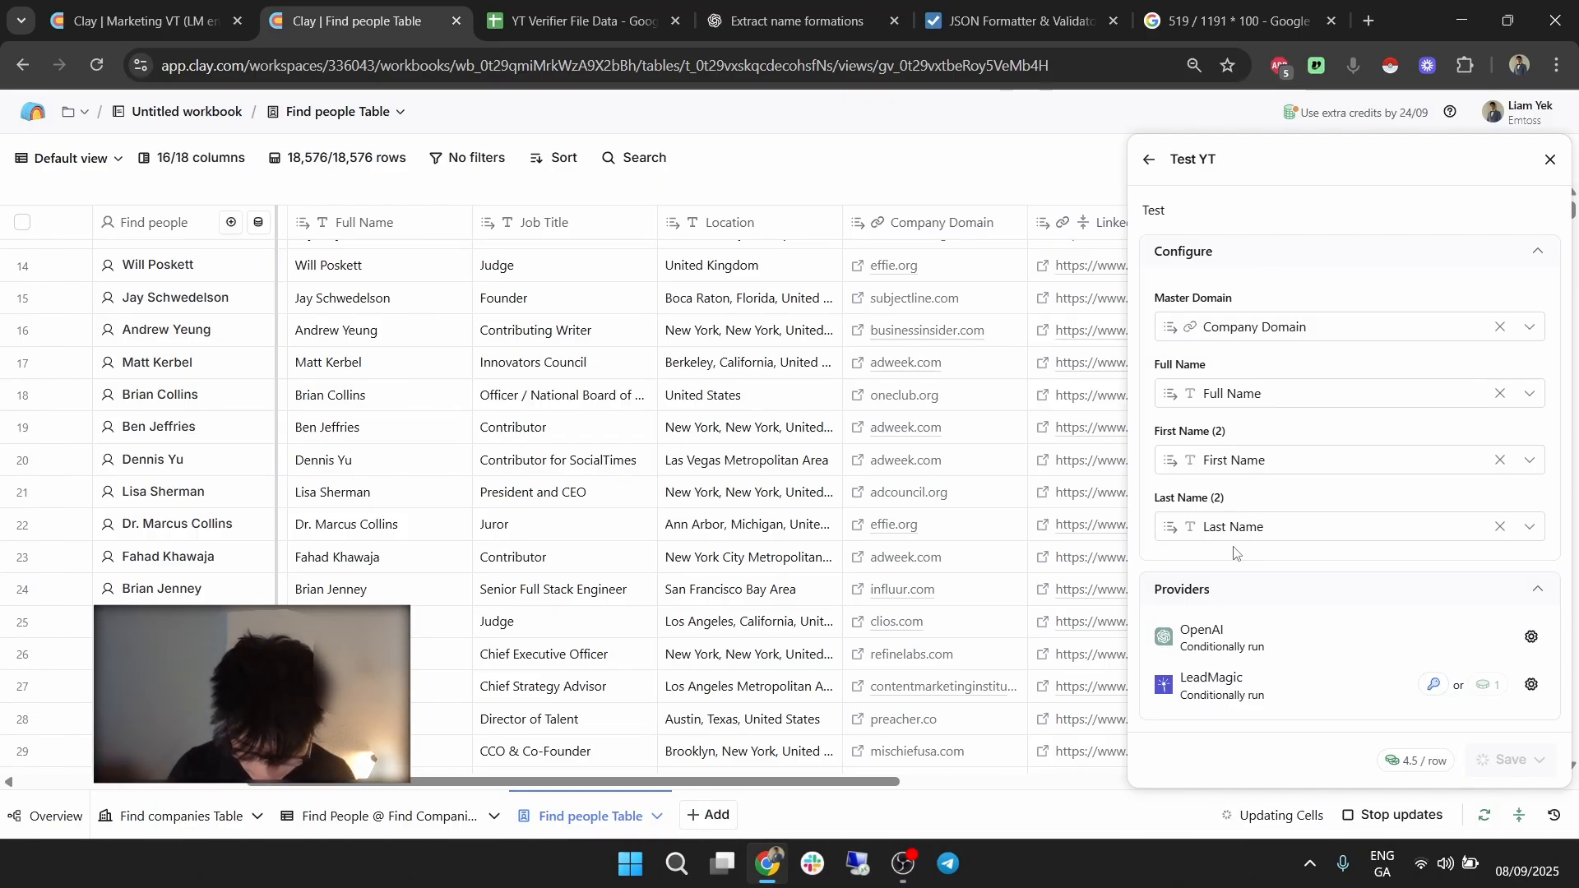
click(1549, 158)
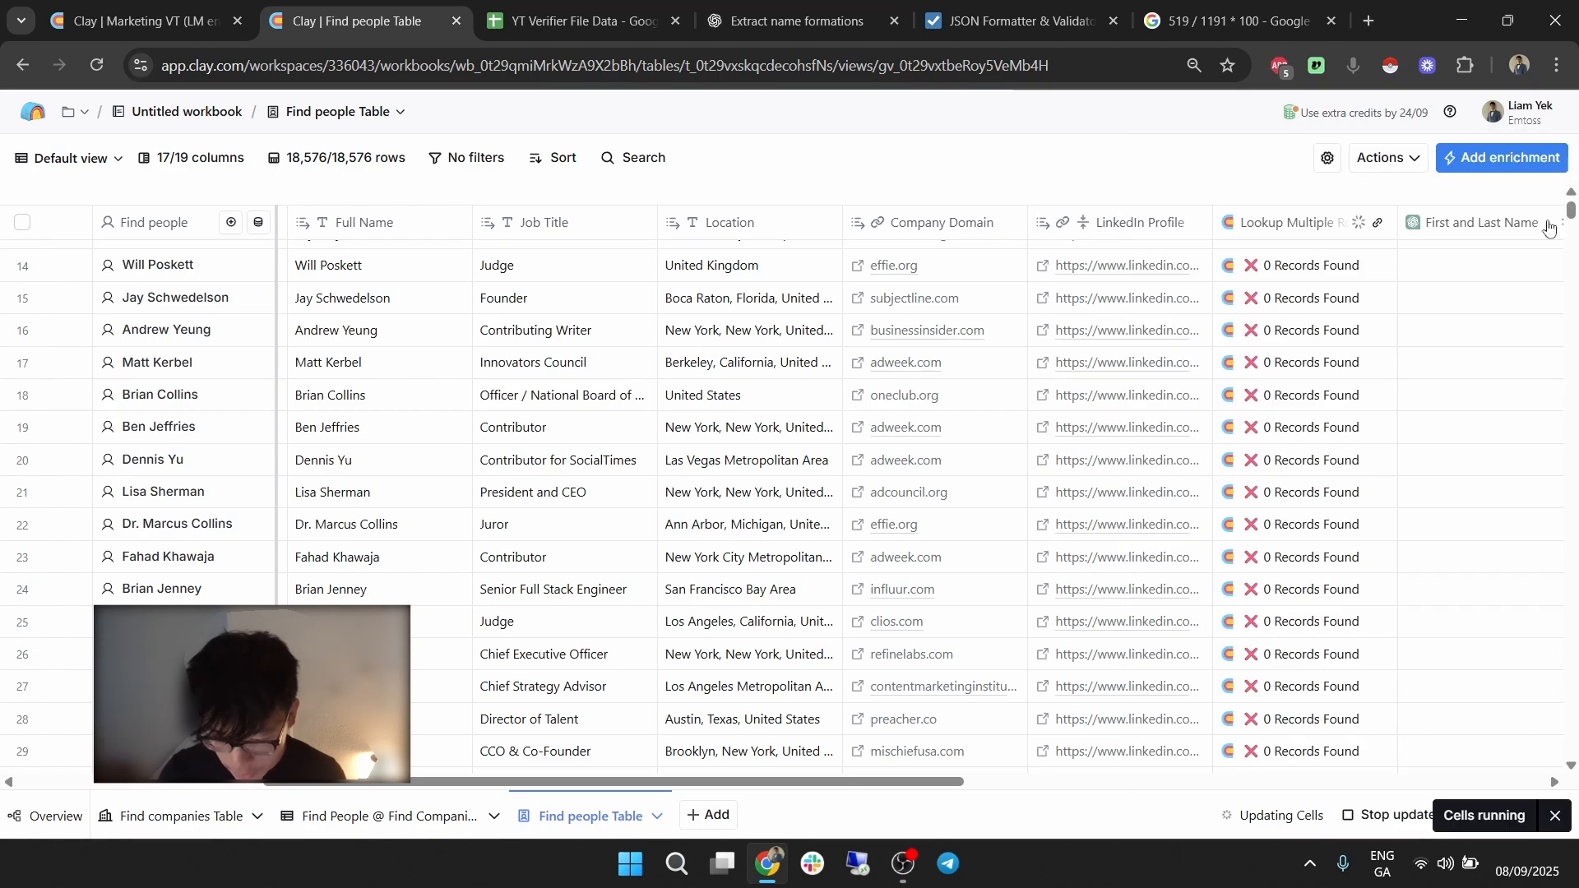
Review the first 10 rows across the template's columns, from Normalize a Domain to Master MX Provider.
drag(916, 785, 1269, 765)
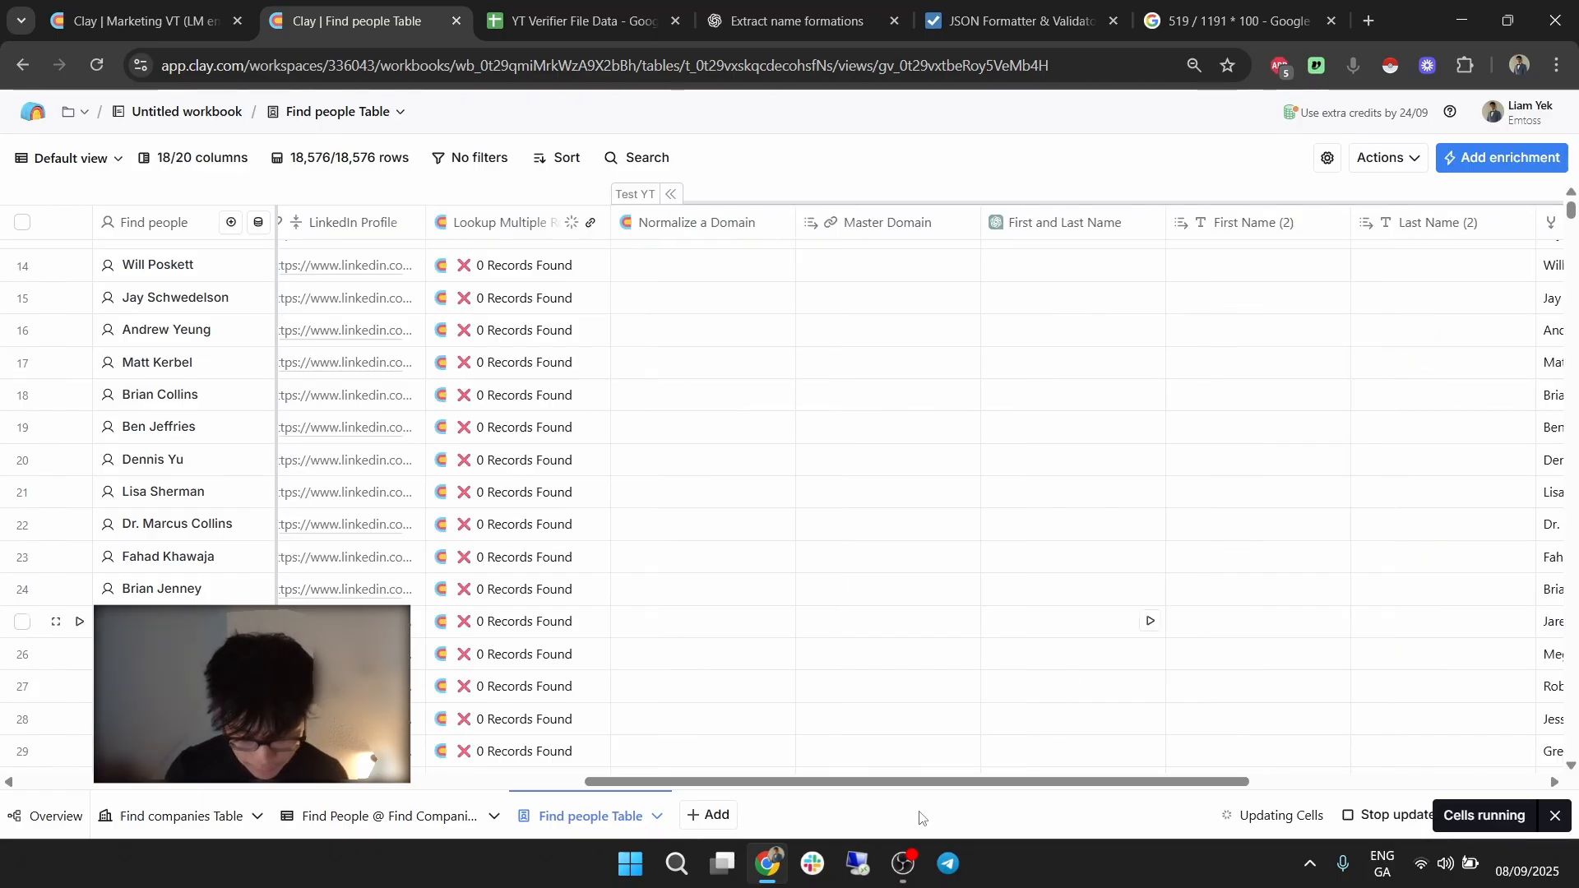
scroll(966, 544, up, 5)
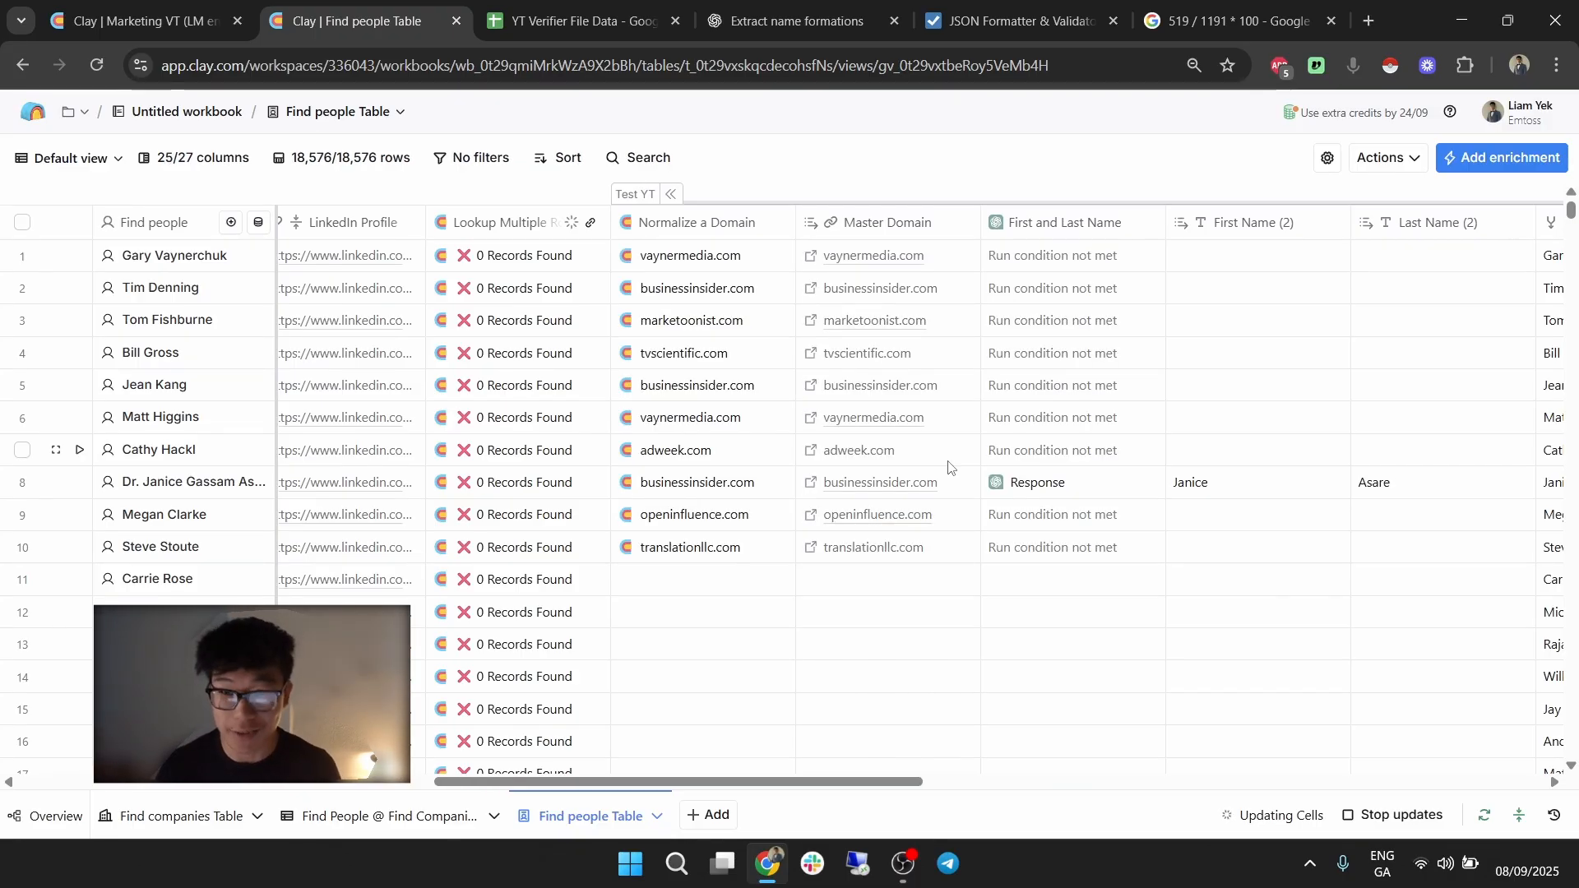
drag(876, 783, 1266, 777)
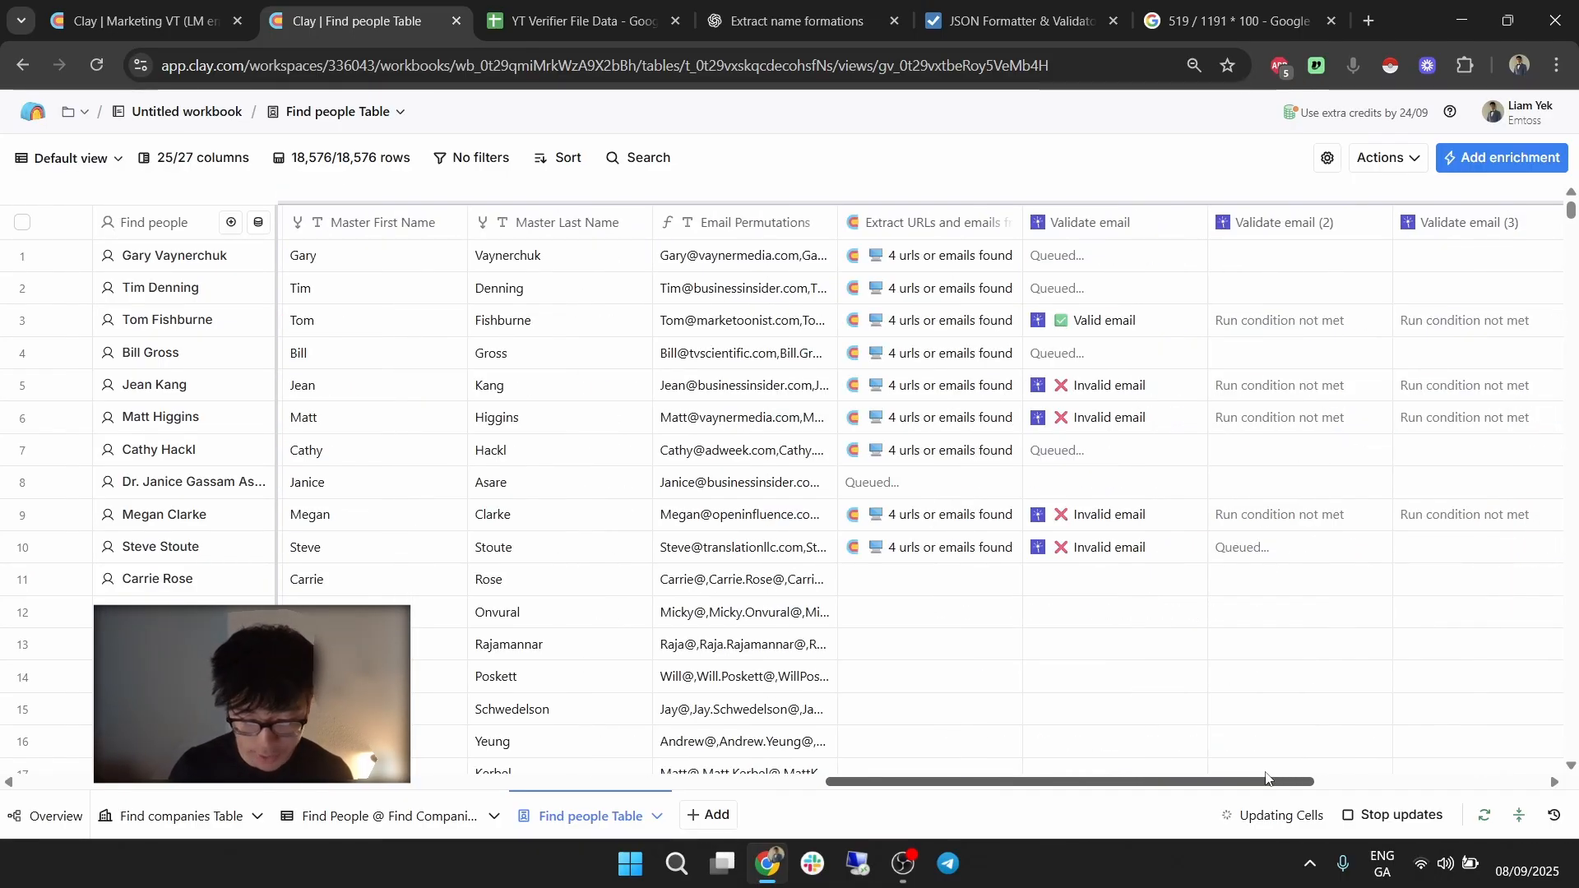
drag(1266, 777, 1438, 796)
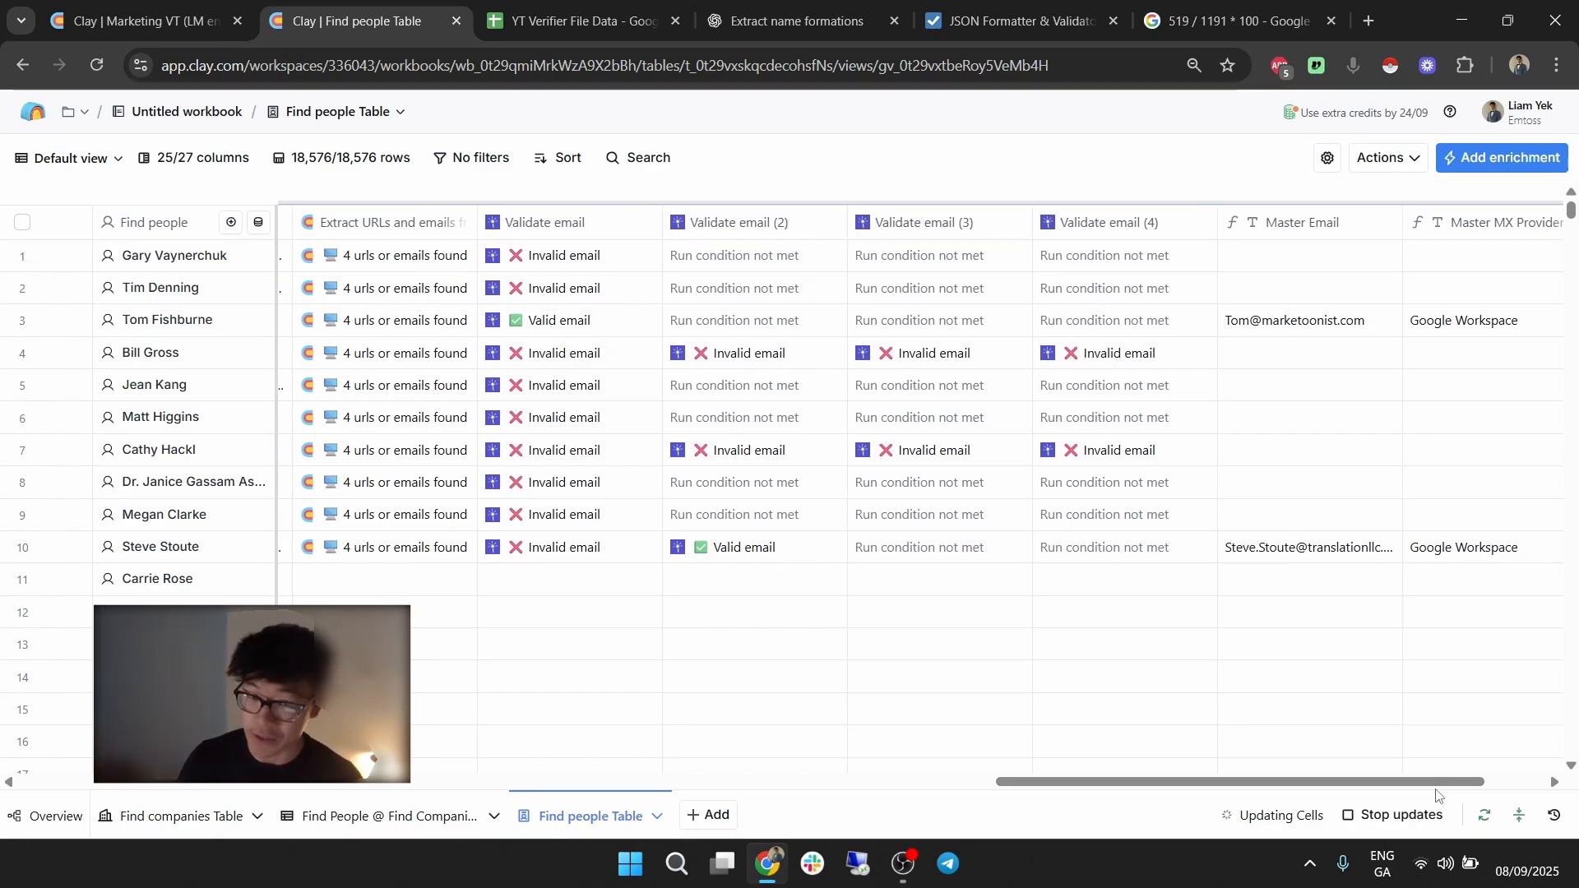